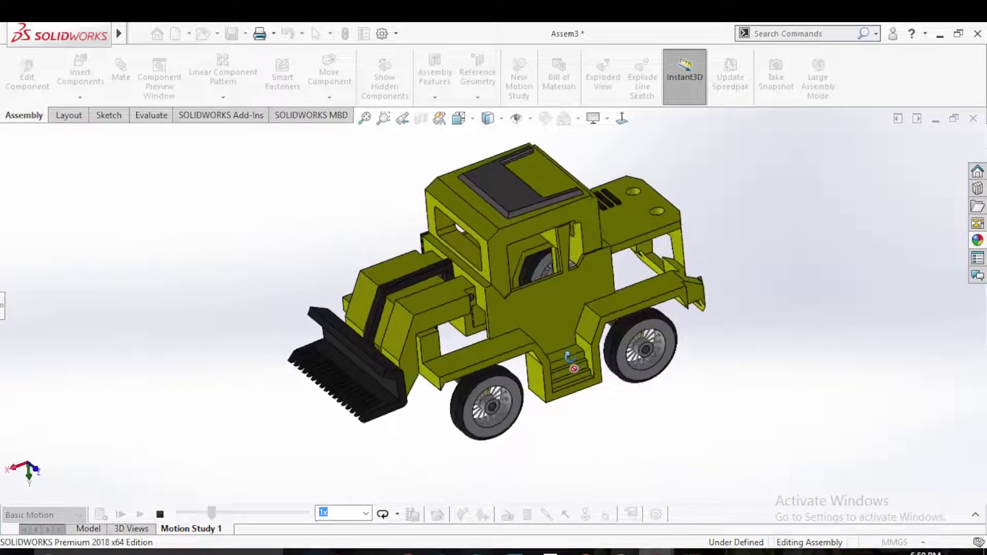
Zoom the bulldozer assembly, swing its front blade up and down, then orbit to view from above.
{"action": "scroll", "coordinate": [555, 347], "scroll_direction": "down", "scroll_amount": 3}
{"action": "scroll", "coordinate": [535, 339], "scroll_direction": "down", "scroll_amount": 3}
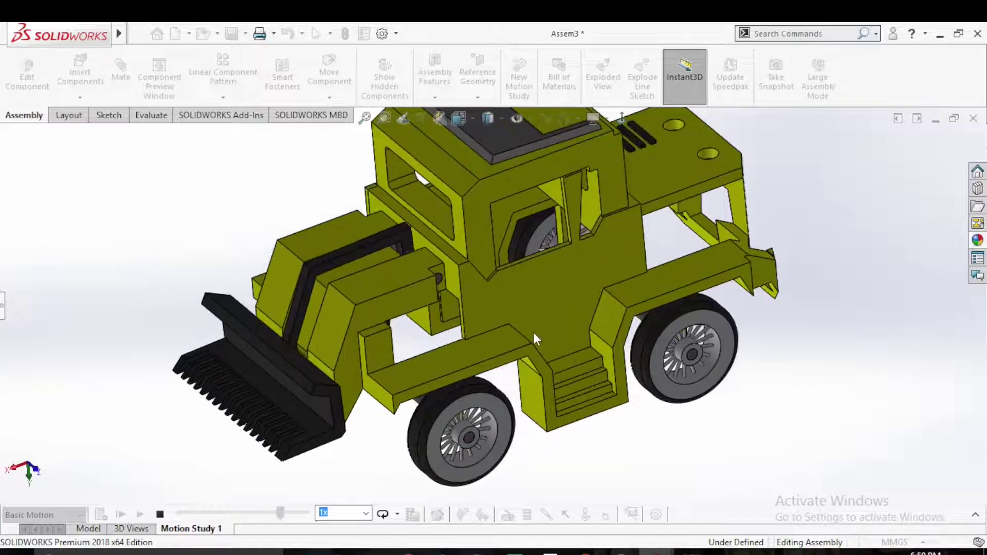
{"action": "scroll", "coordinate": [533, 334], "scroll_direction": "up", "scroll_amount": 3}
{"action": "scroll", "coordinate": [482, 355], "scroll_direction": "up", "scroll_amount": 2}
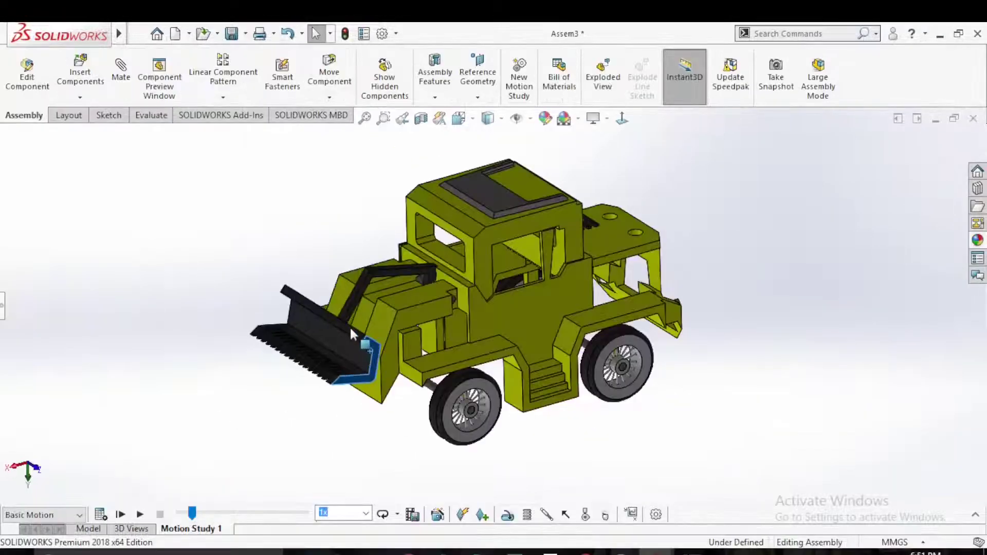
{"action": "mouse_move", "coordinate": [350, 325]}
{"action": "left_mouse_down"}
{"action": "mouse_move", "coordinate": [332, 346]}
{"action": "mouse_move", "coordinate": [316, 317]}
{"action": "left_mouse_up"}
{"action": "key", "text": "Escape"}
{"action": "mouse_move", "coordinate": [427, 333]}
{"action": "middle_mouse_down"}
{"action": "mouse_move", "coordinate": [510, 382]}
{"action": "mouse_move", "coordinate": [304, 333]}
{"action": "middle_mouse_up"}
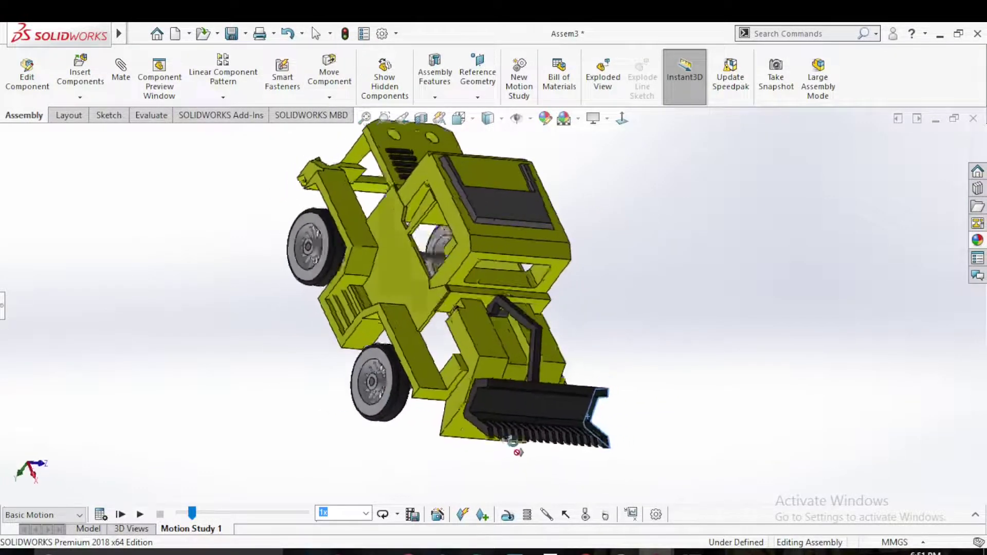
{"action": "left_click_drag", "start_coordinate": [304, 333], "coordinate": [309, 288]}
{"action": "middle_click_drag", "start_coordinate": [308, 288], "coordinate": [482, 346]}
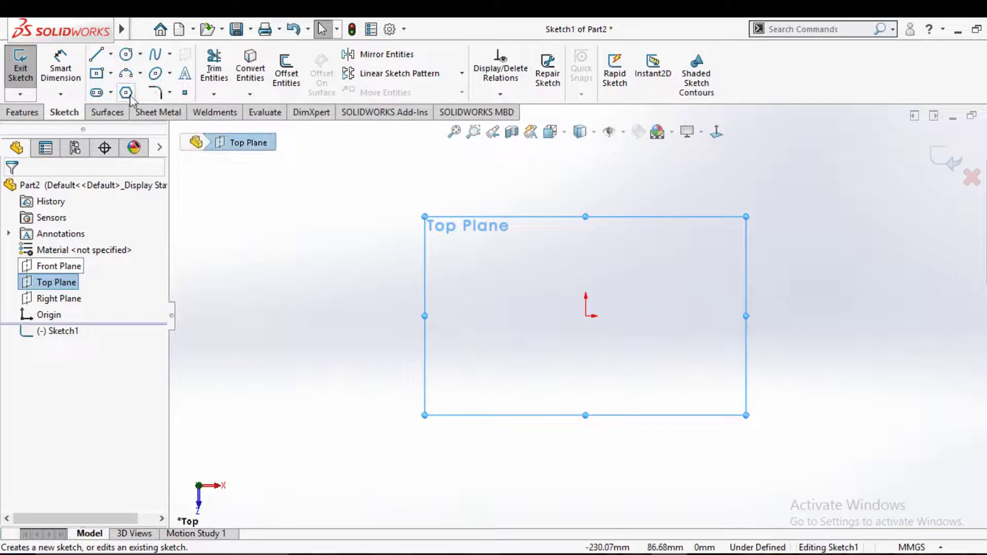
Sketch a center rectangle centred on the origin.
{"action": "left_click", "coordinate": [96, 73]}
{"action": "left_click", "coordinate": [533, 320]}
{"action": "left_click", "coordinate": [586, 316]}
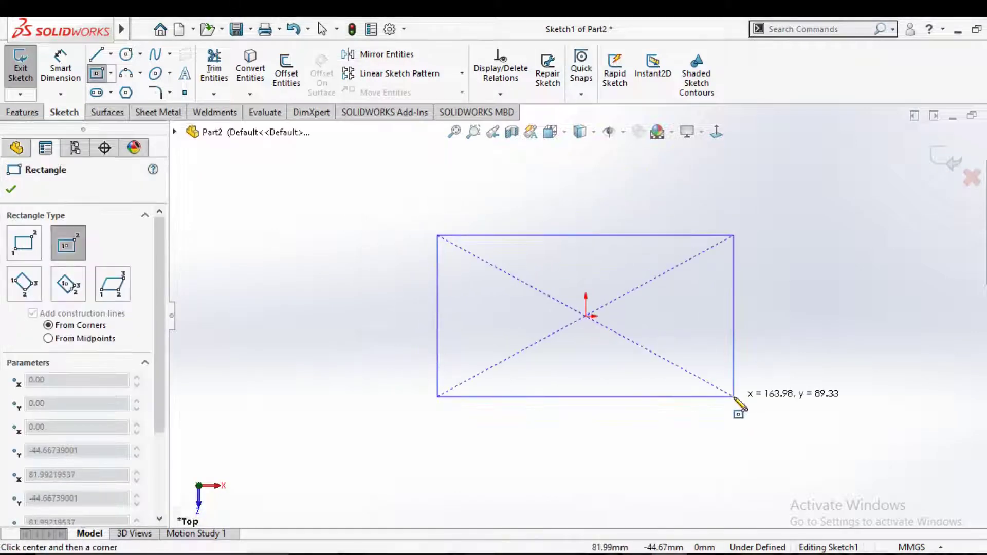
{"action": "left_click", "coordinate": [734, 396]}
{"action": "key", "text": "Escape"}
Dimension the rectangle 45 mm high and 80 mm wide.
{"action": "right_click_drag", "start_coordinate": [766, 434], "coordinate": [733, 296]}
{"action": "left_click", "coordinate": [733, 295]}
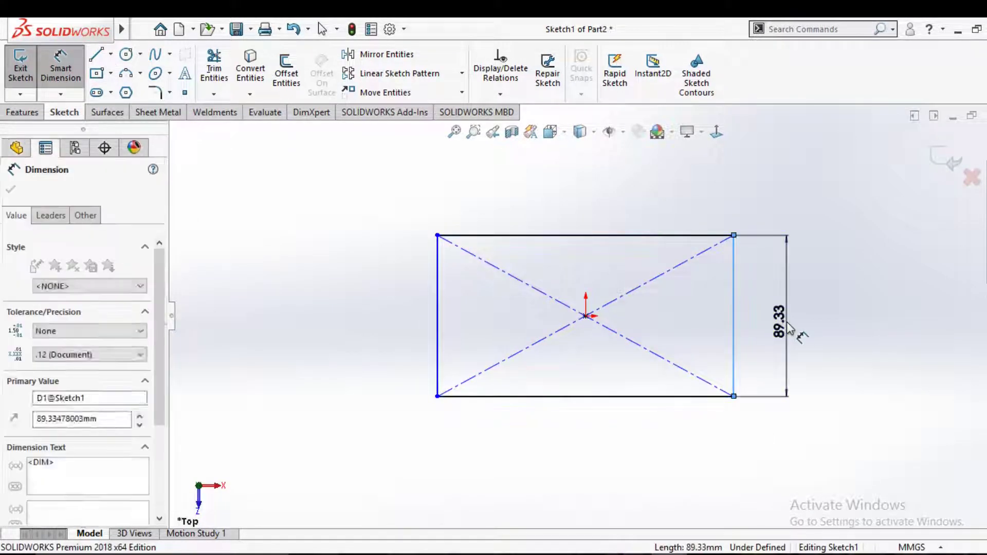
{"action": "left_click", "coordinate": [789, 329]}
{"action": "type", "text": "45"}
{"action": "key", "text": "Return"}
{"action": "left_click", "coordinate": [646, 235]}
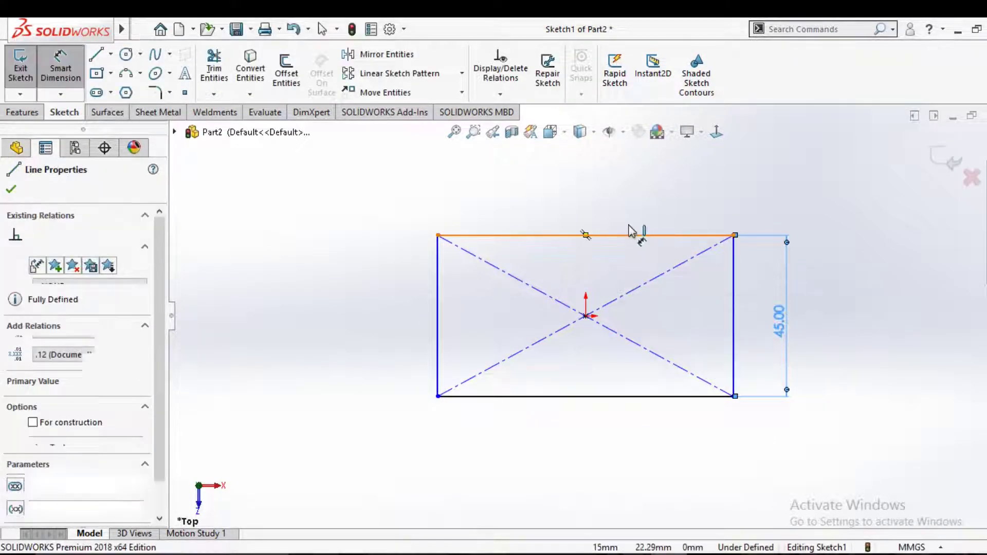
{"action": "type", "text": "80"}
{"action": "key", "text": "Return"}
{"action": "type", "text": "80"}
{"action": "key", "text": "Return"}
{"action": "key", "text": "Escape"}
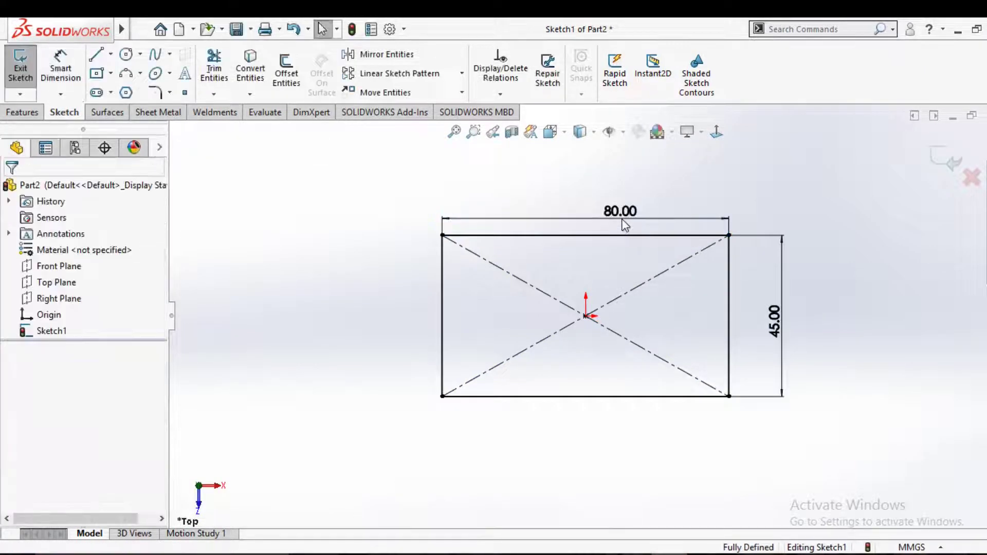
Add a horizontal centerline running left from the origin.
{"action": "left_click", "coordinate": [110, 54]}
{"action": "left_click", "coordinate": [132, 88]}
{"action": "left_click_drag", "start_coordinate": [585, 316], "coordinate": [422, 315]}
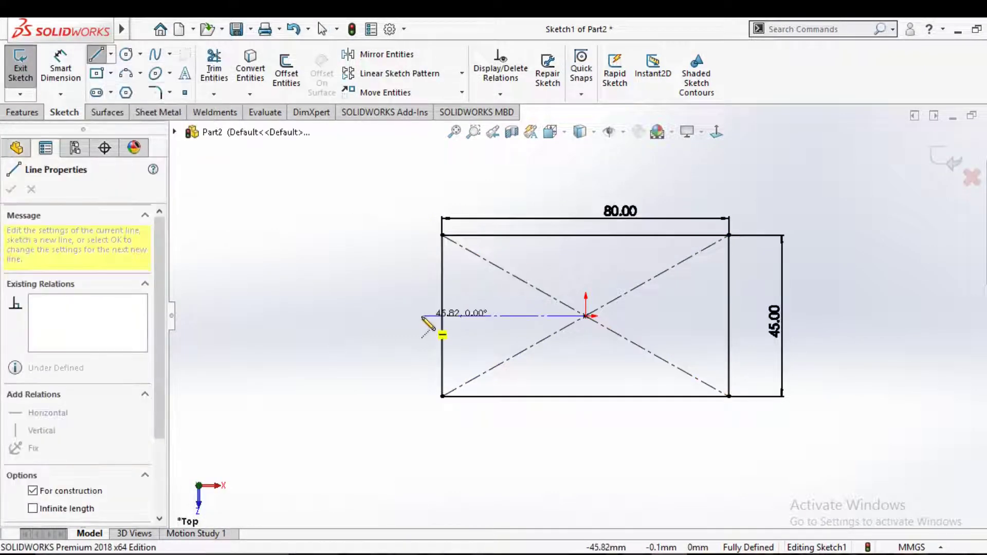
{"action": "right_click", "coordinate": [422, 314]}
{"action": "left_click", "coordinate": [447, 326]}
{"action": "left_click", "coordinate": [101, 60]}
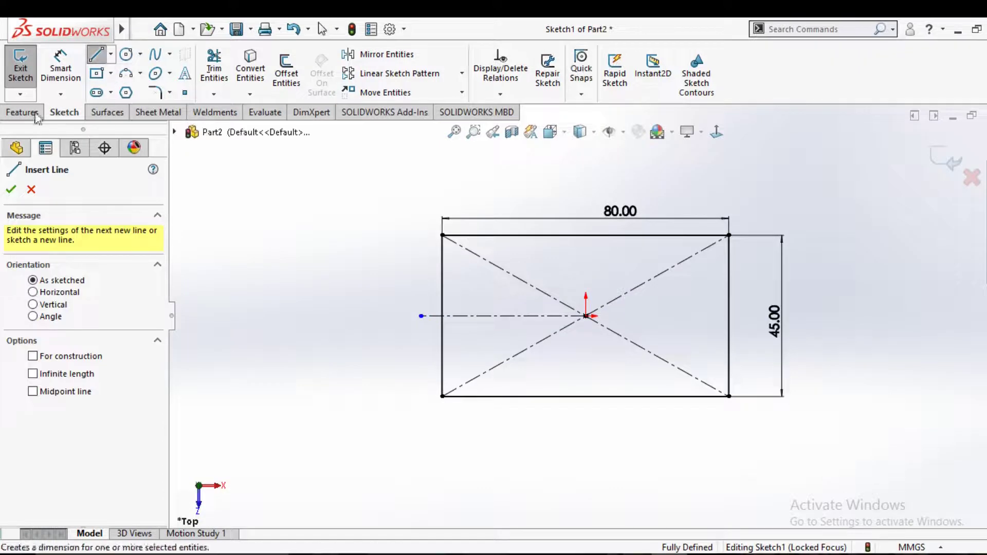
{"action": "left_click", "coordinate": [12, 189]}
Extrude the rectangle 50 mm into Boss-Extrude1 and select its front face.
{"action": "left_click", "coordinate": [22, 112]}
{"action": "left_click", "coordinate": [27, 69]}
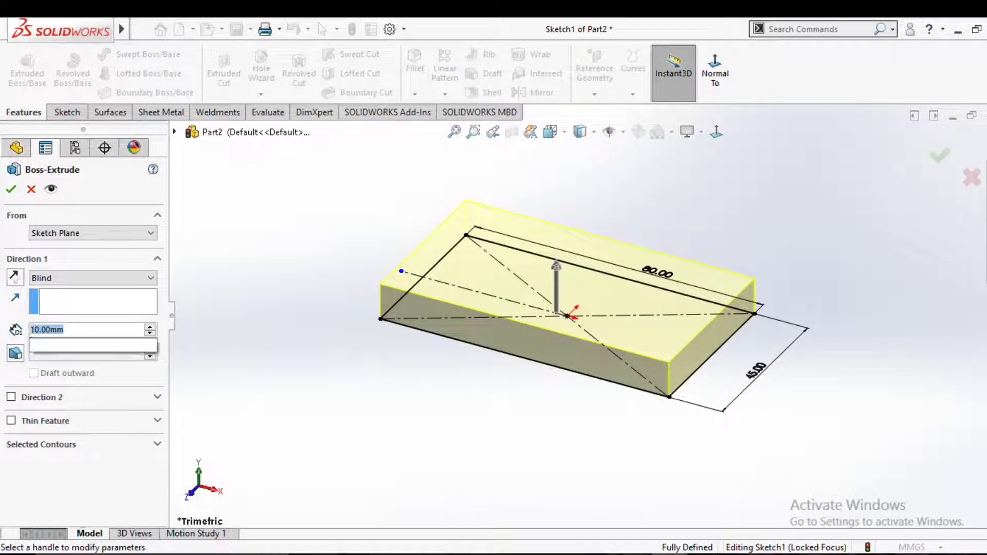
{"action": "type", "text": "50"}
{"action": "key", "text": "Return"}
{"action": "left_click", "coordinate": [11, 190]}
{"action": "scroll", "coordinate": [309, 288], "scroll_direction": "up", "scroll_amount": 5}
{"action": "mouse_move", "coordinate": [390, 315]}
{"action": "middle_mouse_down"}
{"action": "mouse_move", "coordinate": [568, 278]}
{"action": "mouse_move", "coordinate": [549, 282]}
{"action": "mouse_move", "coordinate": [590, 344]}
{"action": "middle_mouse_up"}
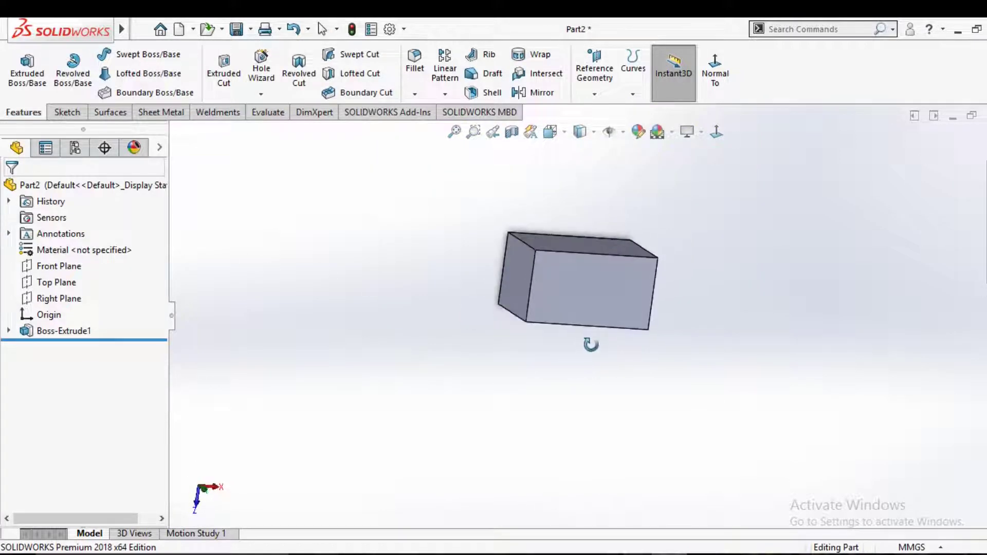
{"action": "left_click", "coordinate": [573, 295]}
Change Boss-Extrude1's end condition to Mid Plane.
{"action": "left_click", "coordinate": [639, 248]}
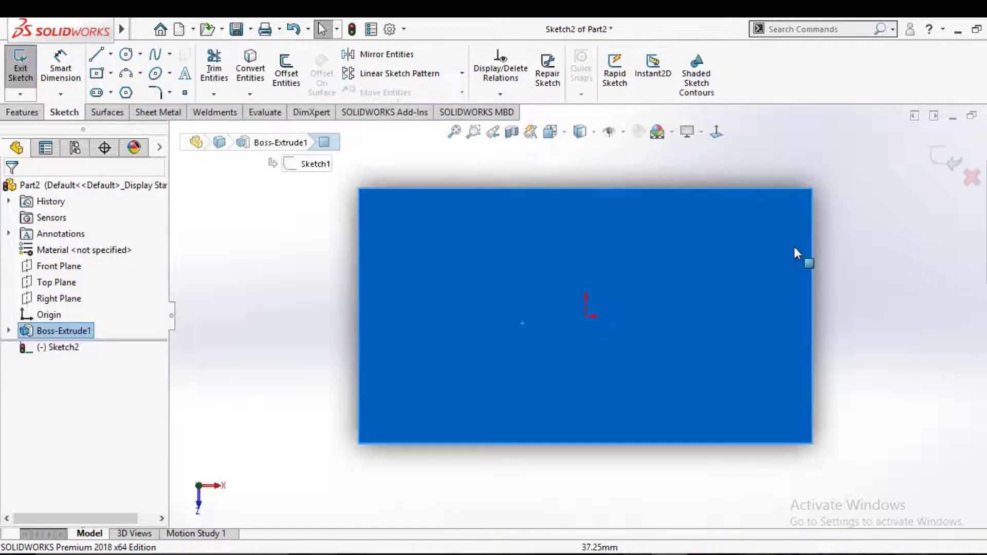
{"action": "left_click", "coordinate": [64, 330]}
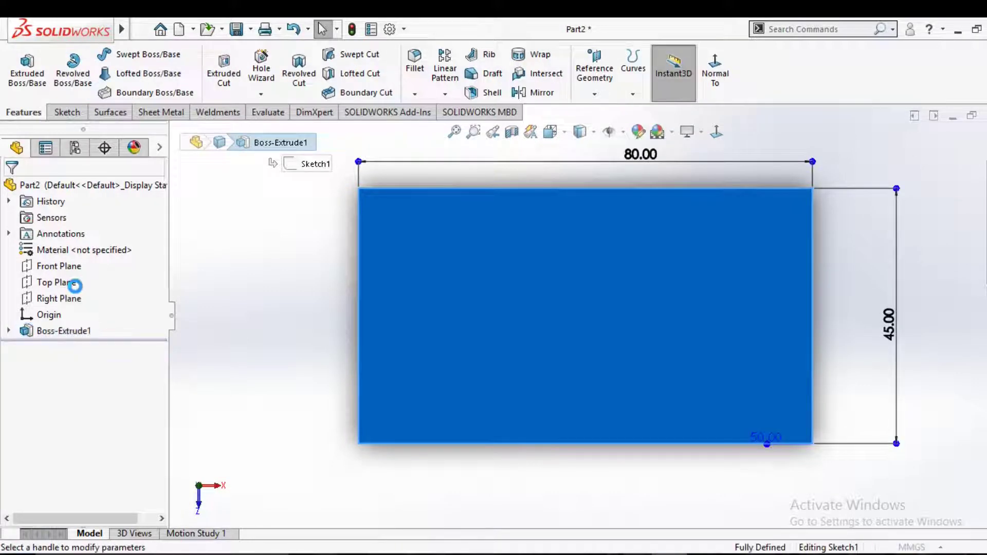
{"action": "left_click", "coordinate": [74, 284]}
{"action": "left_click", "coordinate": [52, 339]}
{"action": "left_click", "coordinate": [11, 189]}
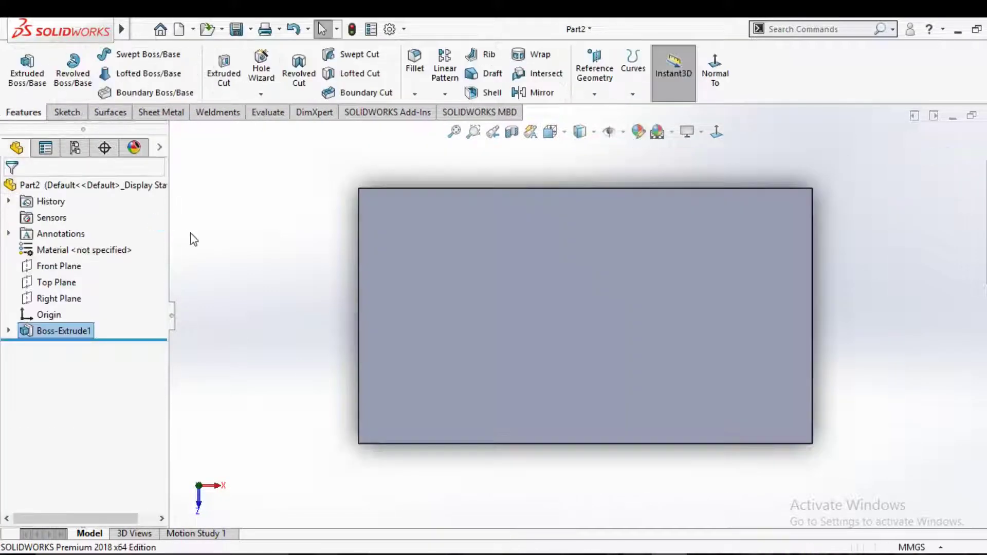
On the top face, sketch a closed line outline wrapping over the block's top edge.
{"action": "left_click", "coordinate": [588, 279]}
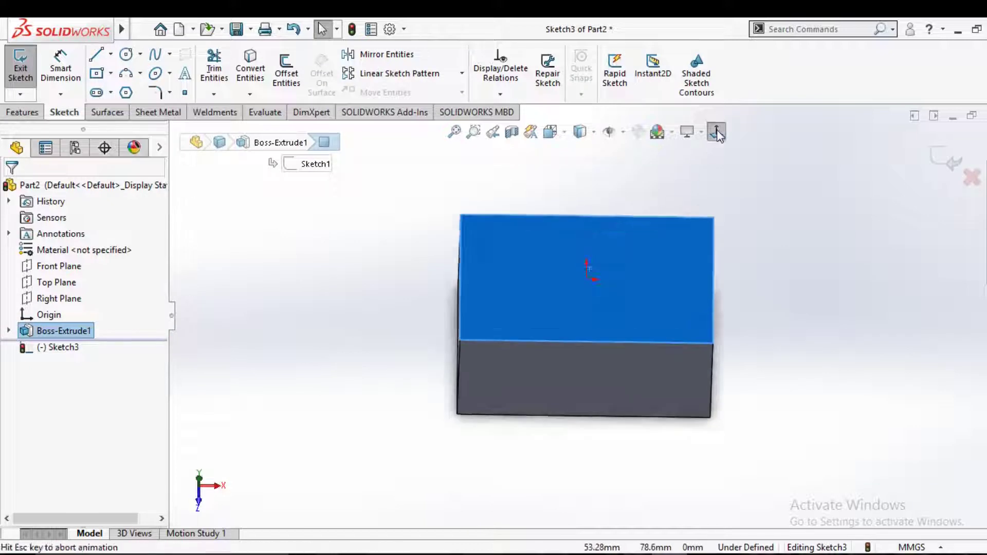
{"action": "left_click", "coordinate": [96, 55]}
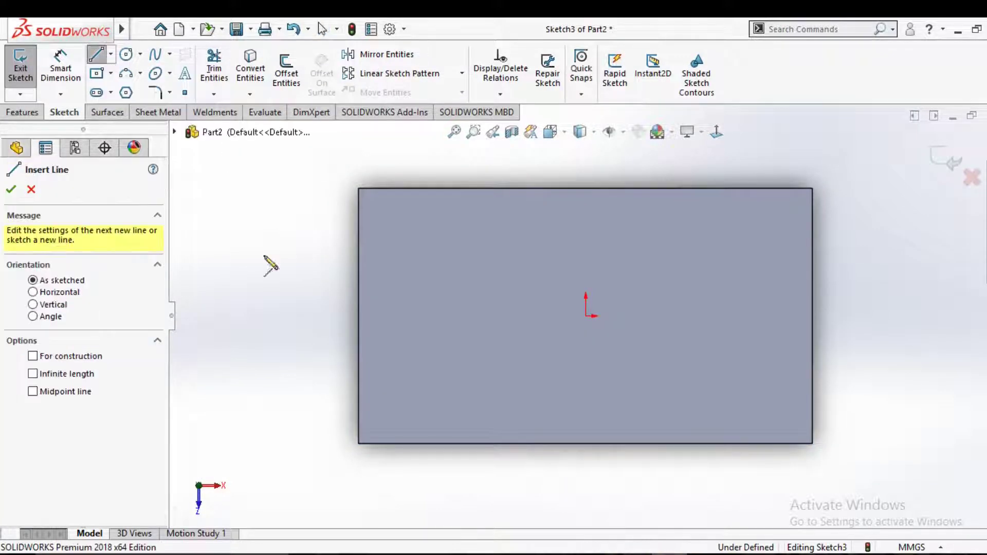
{"action": "left_click", "coordinate": [359, 230]}
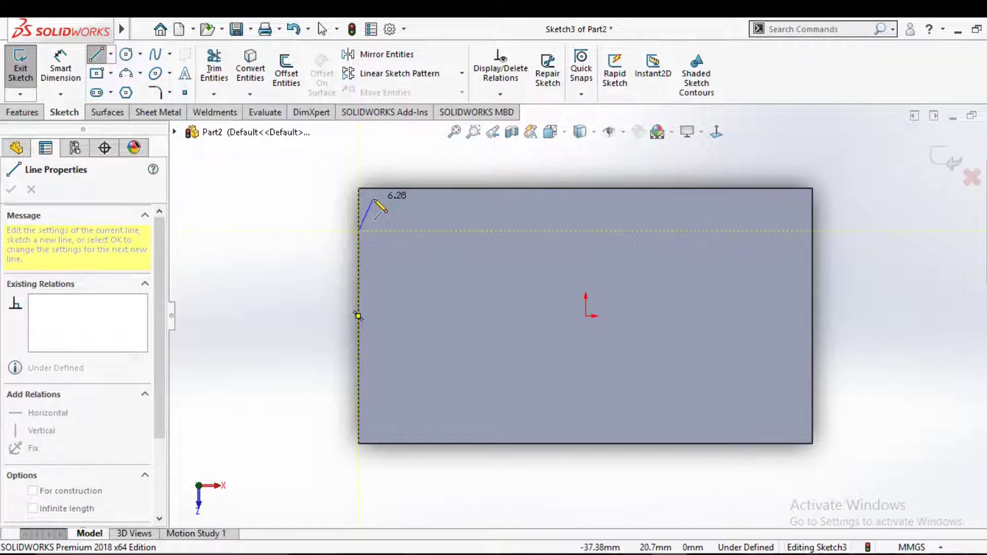
{"action": "left_click", "coordinate": [400, 198]}
{"action": "left_click", "coordinate": [400, 188]}
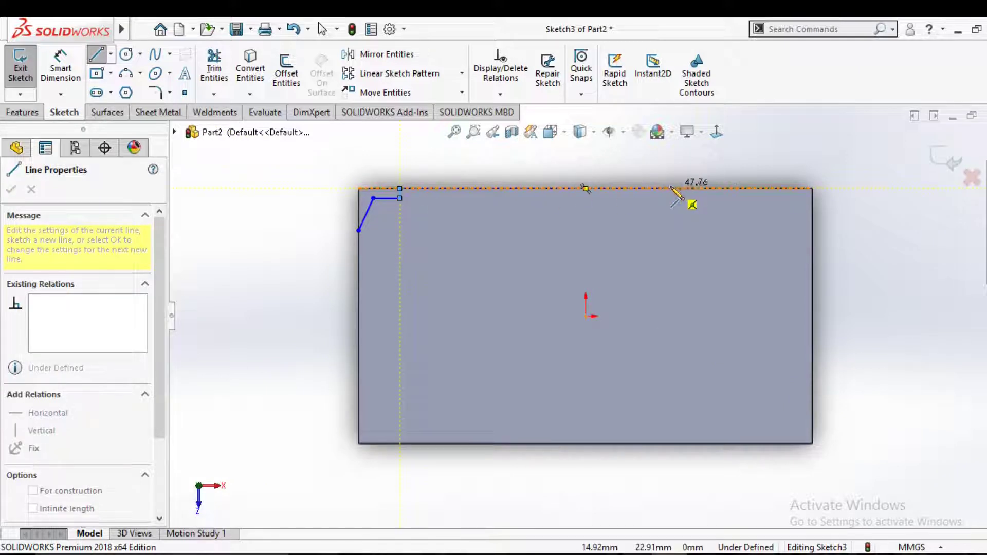
{"action": "left_click", "coordinate": [786, 188]}
{"action": "left_click", "coordinate": [786, 230]}
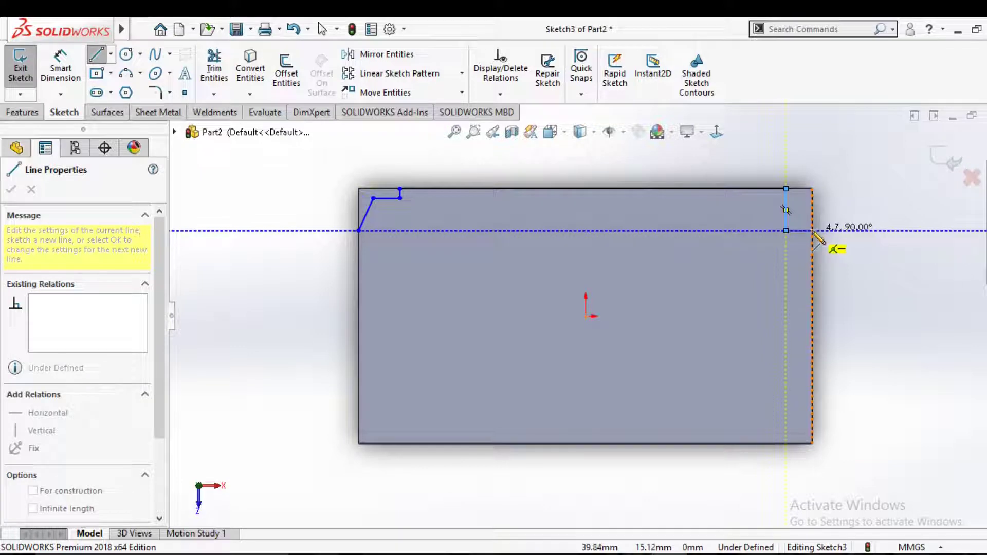
{"action": "left_click", "coordinate": [844, 230]}
{"action": "left_click", "coordinate": [844, 148]}
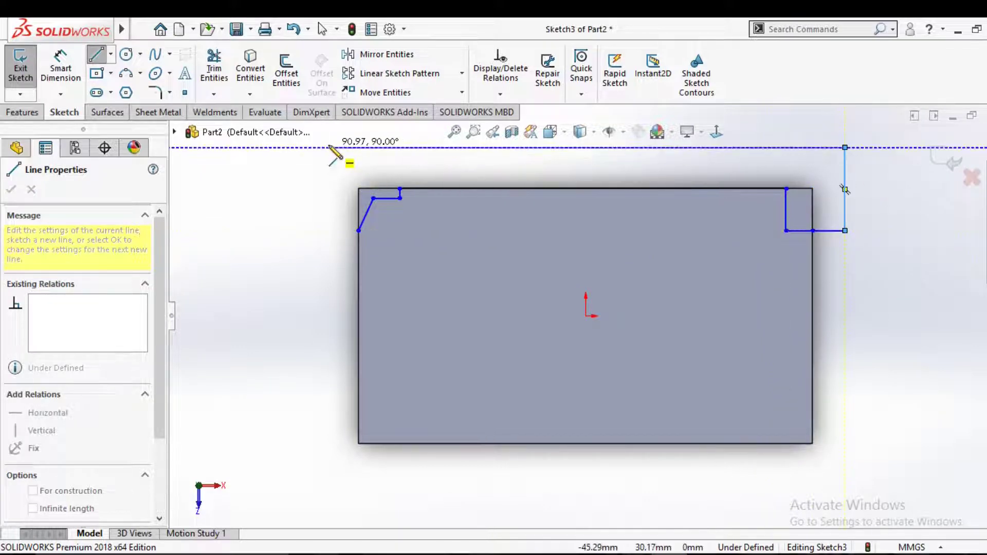
{"action": "left_click", "coordinate": [329, 148]}
{"action": "left_click", "coordinate": [329, 231]}
{"action": "left_click", "coordinate": [359, 231]}
{"action": "key", "text": "Escape"}
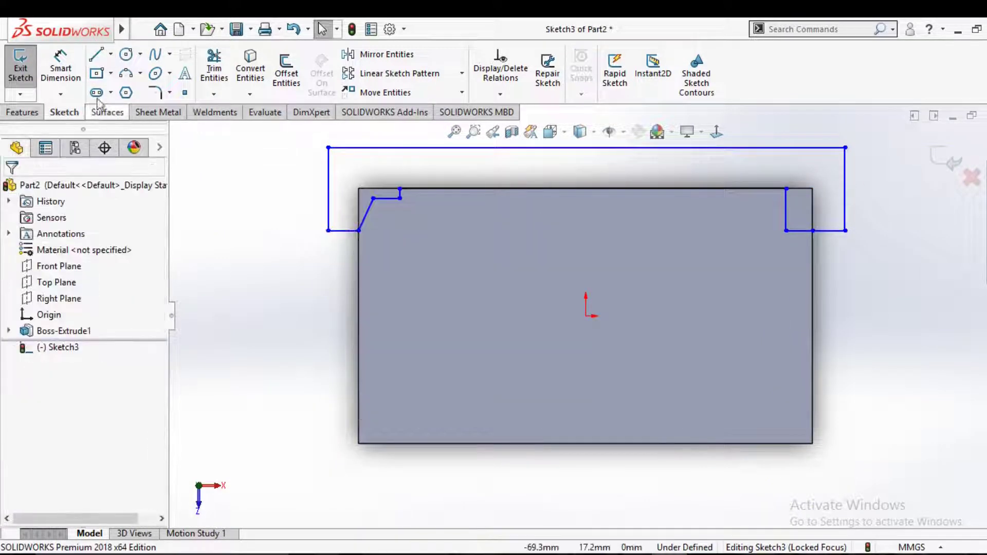
Draw a horizontal centerline from the origin to the right.
{"action": "left_click", "coordinate": [126, 54]}
{"action": "left_click", "coordinate": [111, 54]}
{"action": "left_click", "coordinate": [128, 88]}
{"action": "left_click", "coordinate": [585, 315]}
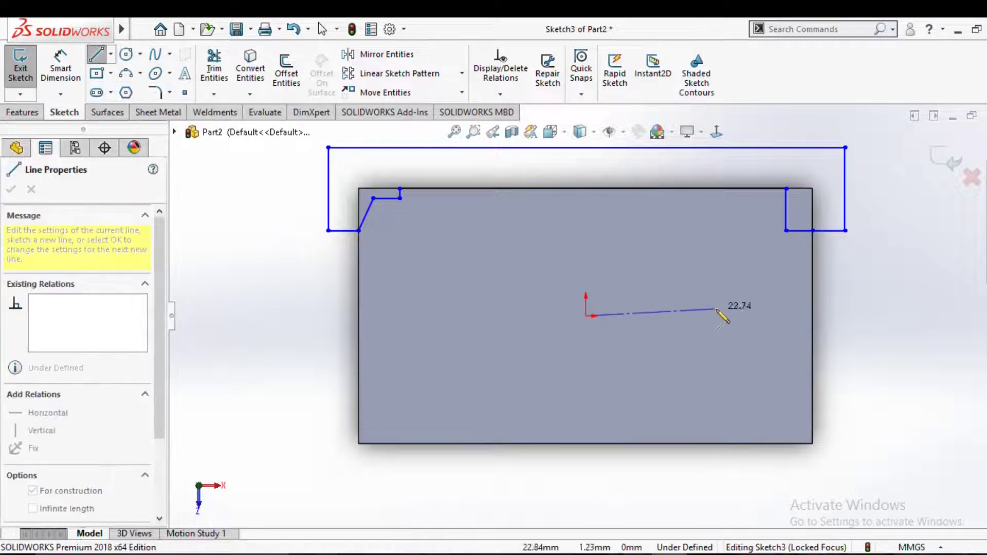
{"action": "left_click", "coordinate": [725, 316]}
{"action": "key", "text": "Escape"}
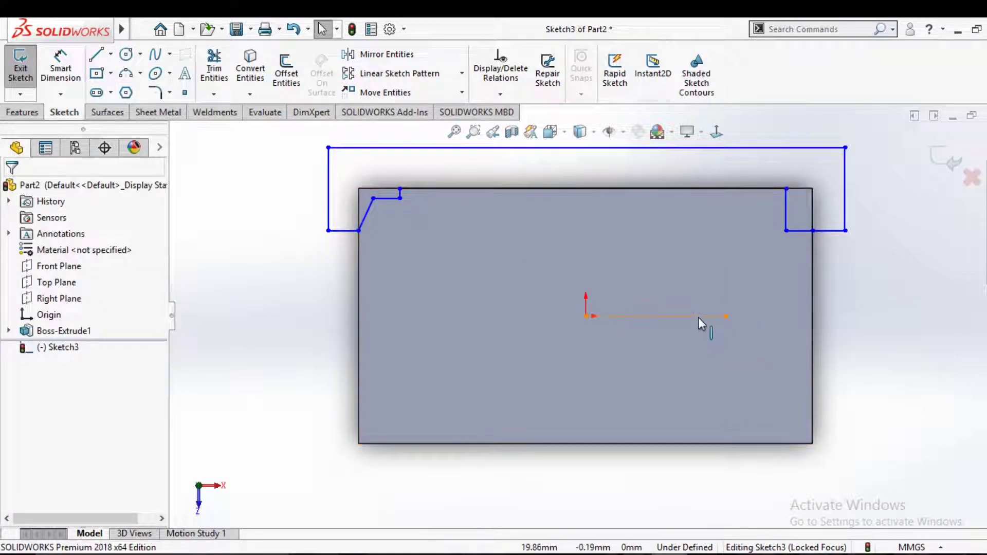
Dimension the outline's top-left corner 32 mm across and the short top line 2 mm offset.
{"action": "right_click_drag", "start_coordinate": [315, 335], "coordinate": [429, 220]}
{"action": "scroll", "coordinate": [411, 206], "scroll_direction": "up", "scroll_amount": 3}
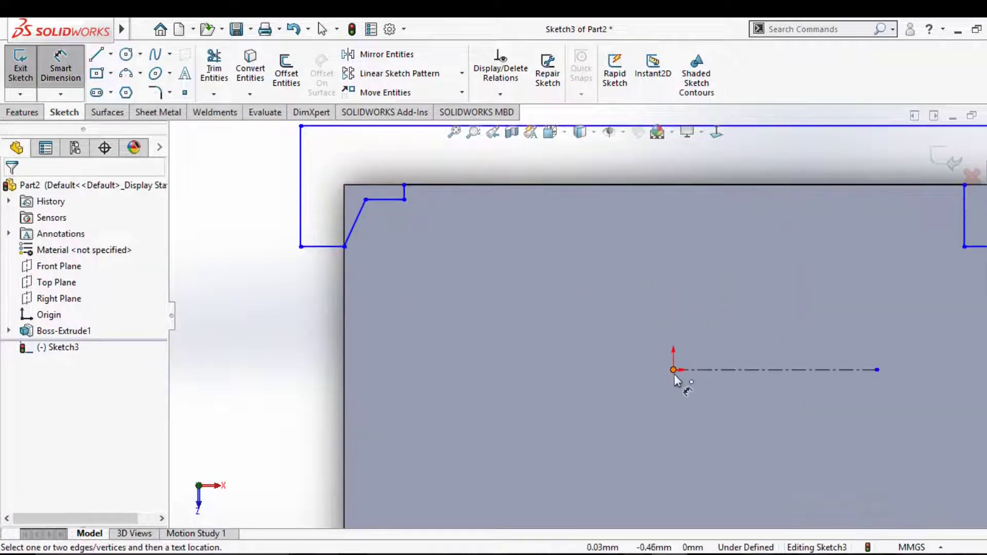
{"action": "left_click", "coordinate": [409, 195]}
{"action": "left_click", "coordinate": [519, 261]}
{"action": "type", "text": "32"}
{"action": "key", "text": "Return"}
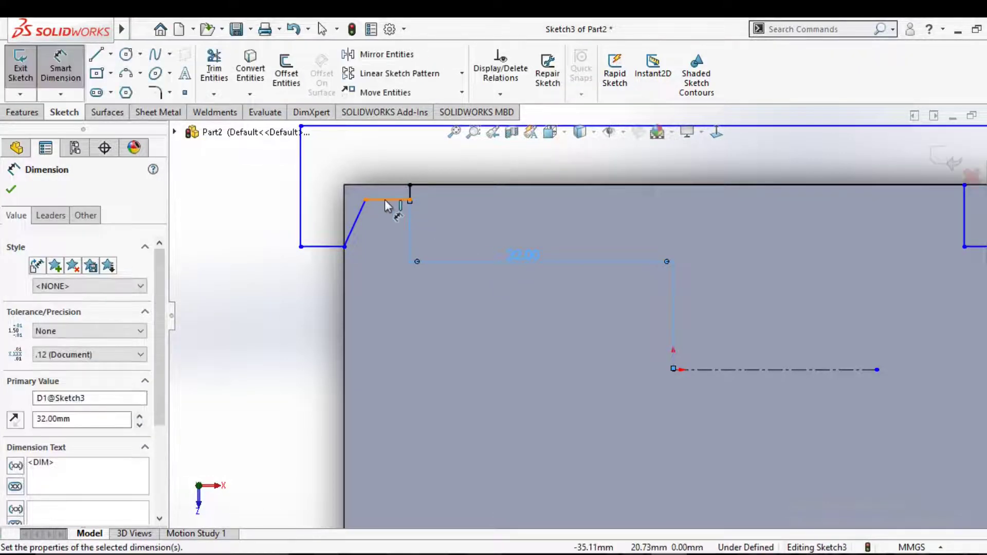
{"action": "left_click", "coordinate": [384, 199]}
{"action": "left_click", "coordinate": [404, 164]}
{"action": "type", "text": "2"}
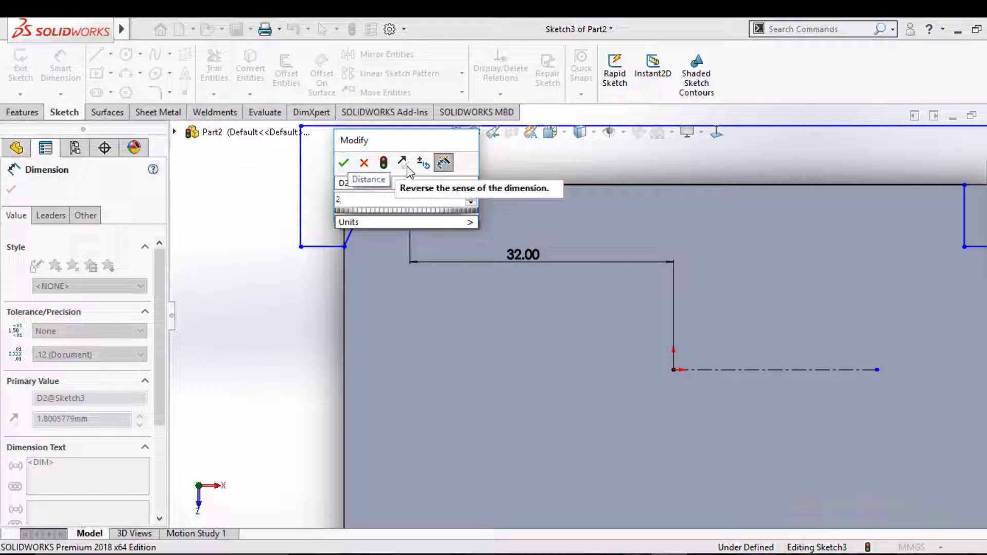
{"action": "key", "text": "Return"}
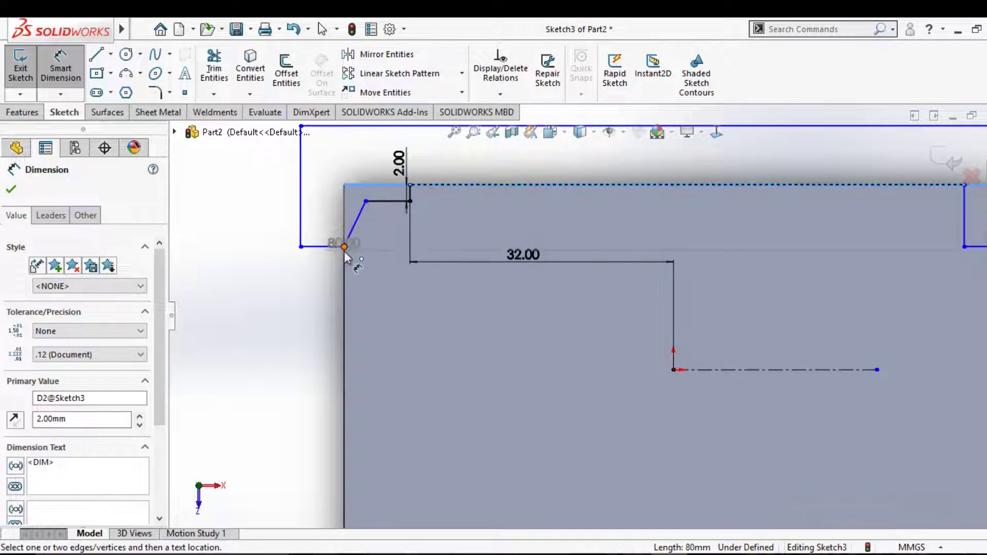
{"action": "left_click", "coordinate": [348, 226]}
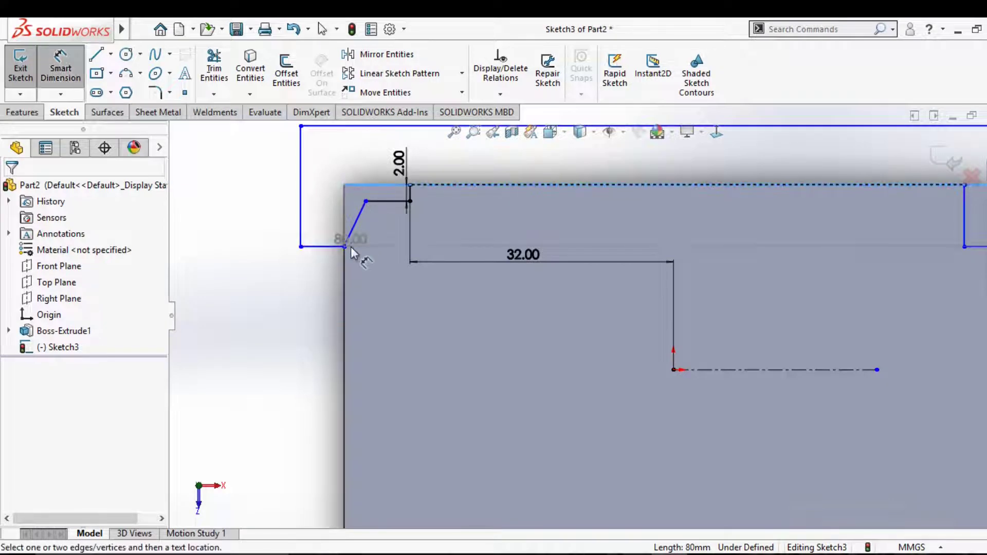
Dimension the outline's left vertex 8 mm high.
{"action": "left_click", "coordinate": [301, 248]}
{"action": "left_click", "coordinate": [256, 229]}
{"action": "type", "text": "8"}
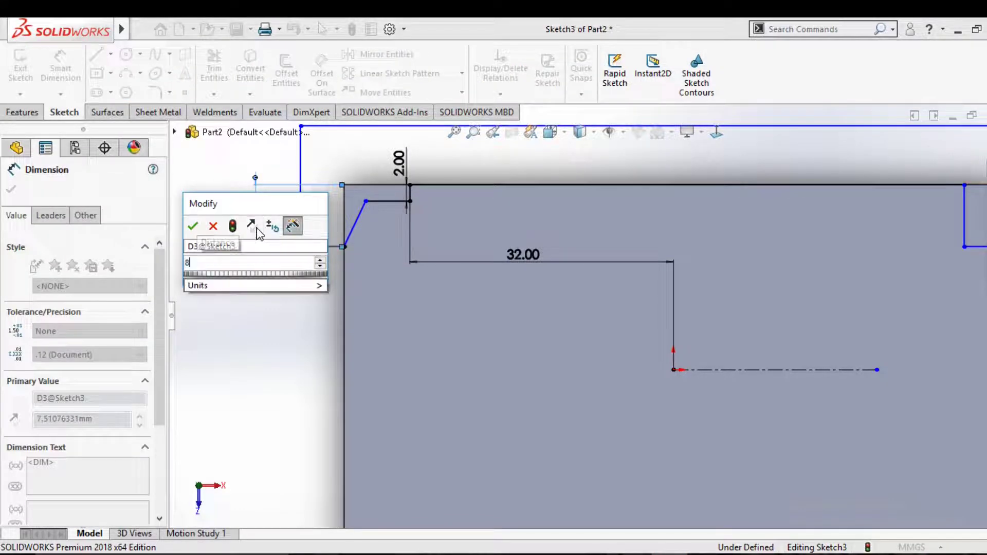
{"action": "key", "text": "Return"}
{"action": "key", "text": "Escape"}
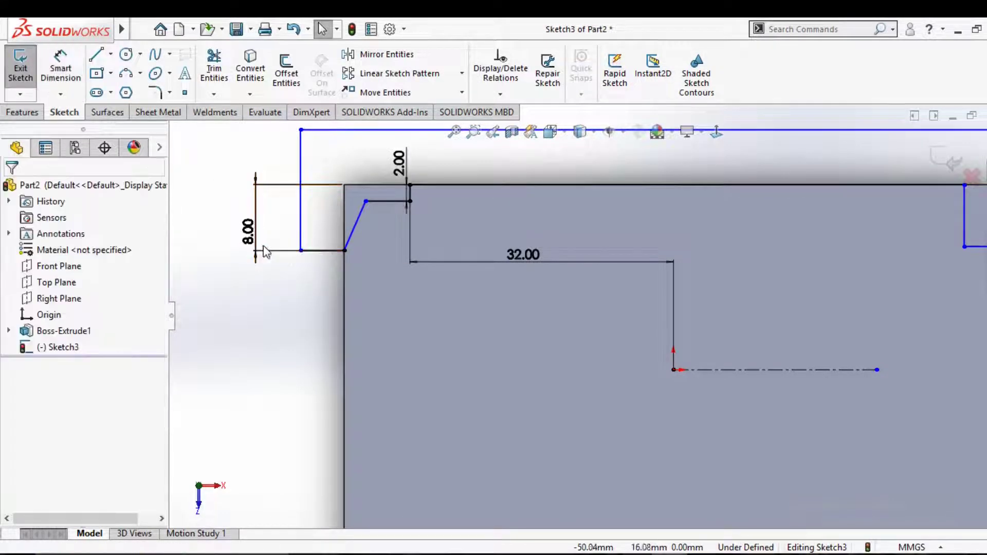
Set the angled line to 22° from the vertical edge.
{"action": "key", "text": "Return"}
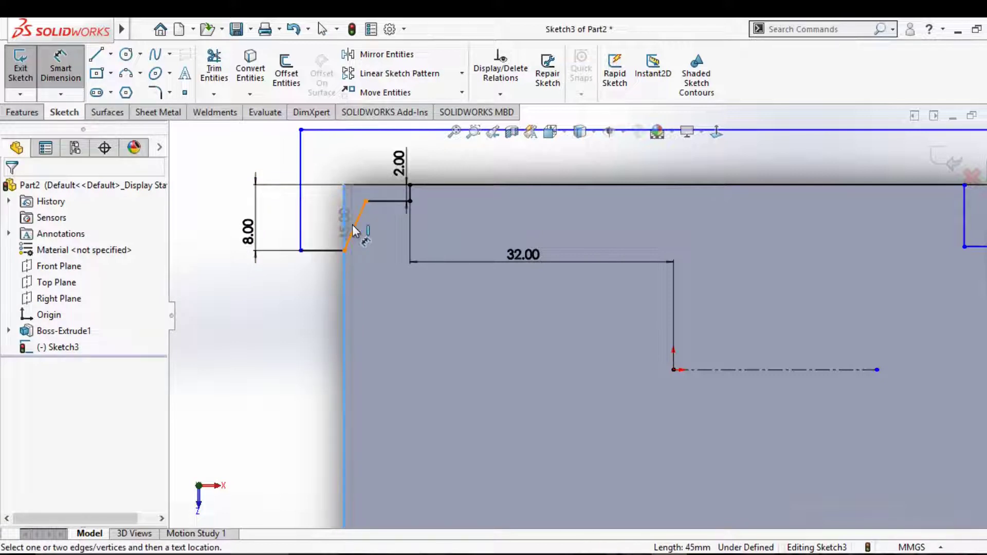
{"action": "left_click", "coordinate": [354, 229]}
{"action": "scroll", "coordinate": [285, 199], "scroll_direction": "down", "scroll_amount": 5}
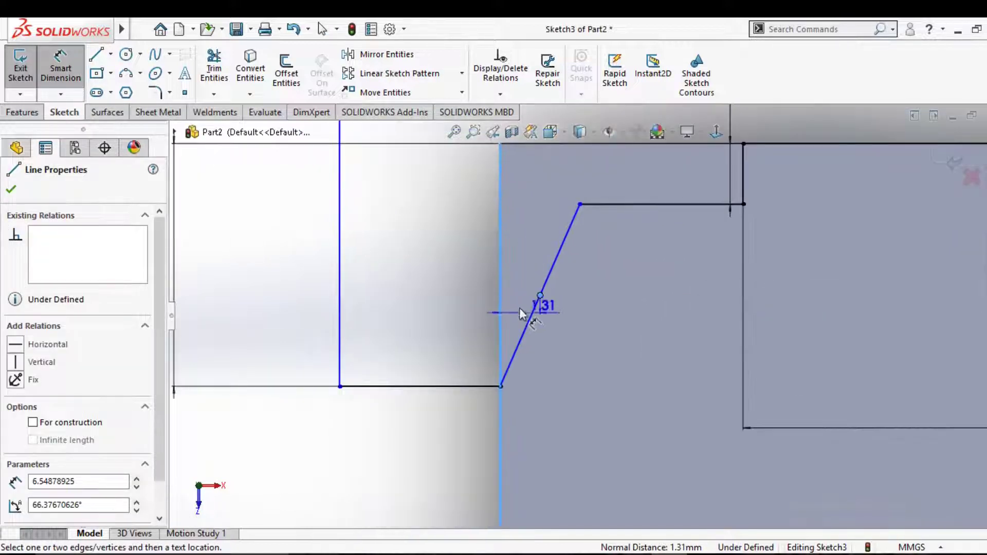
{"action": "left_click", "coordinate": [499, 328]}
{"action": "left_click", "coordinate": [520, 344]}
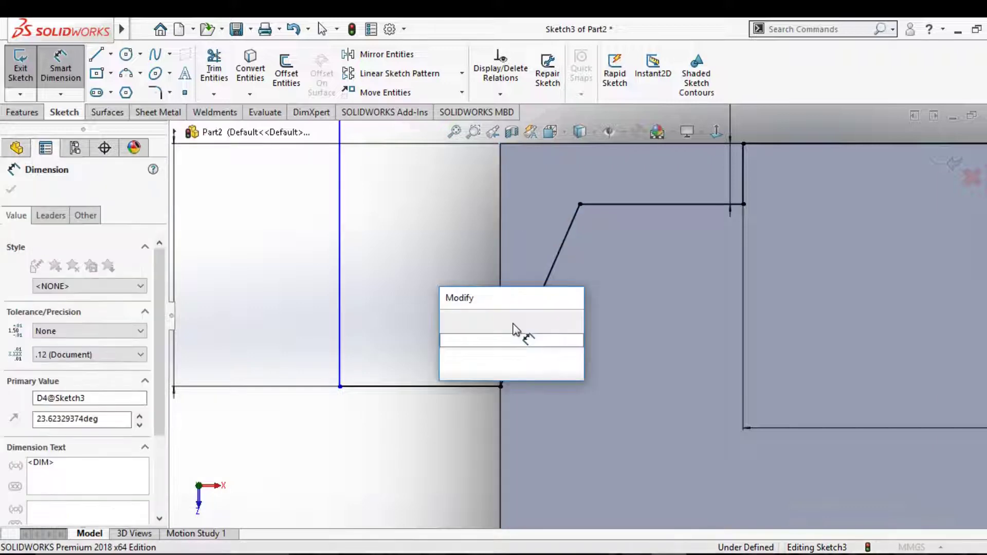
{"action": "type", "text": "22"}
{"action": "key", "text": "Return"}
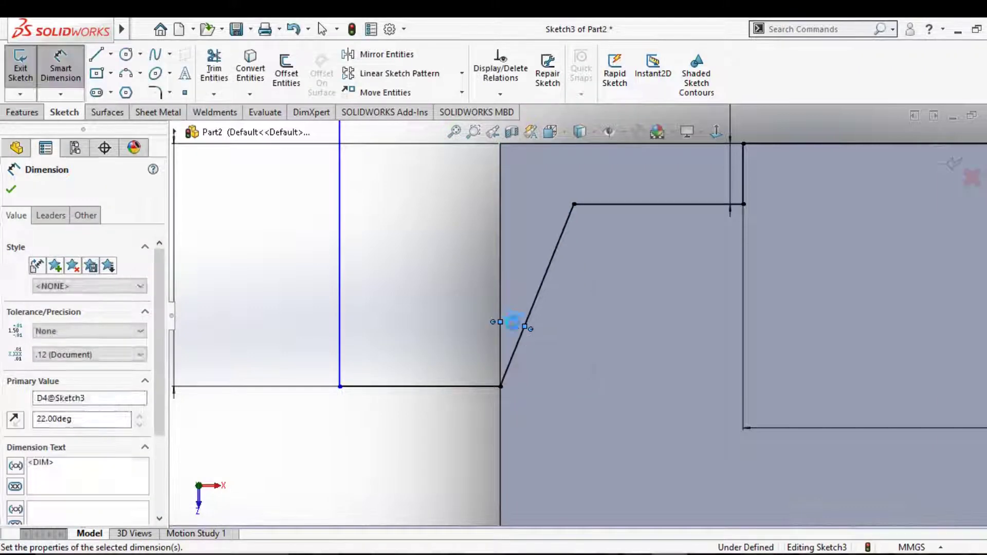
{"action": "key", "text": "Escape"}
{"action": "scroll", "coordinate": [457, 304], "scroll_direction": "up", "scroll_amount": 2}
{"action": "scroll", "coordinate": [535, 287], "scroll_direction": "up", "scroll_amount": 3}
{"action": "scroll", "coordinate": [754, 295], "scroll_direction": "down", "scroll_amount": 4}
Dimension the short vertical line 5 mm from the part edge.
{"action": "key", "text": "d"}
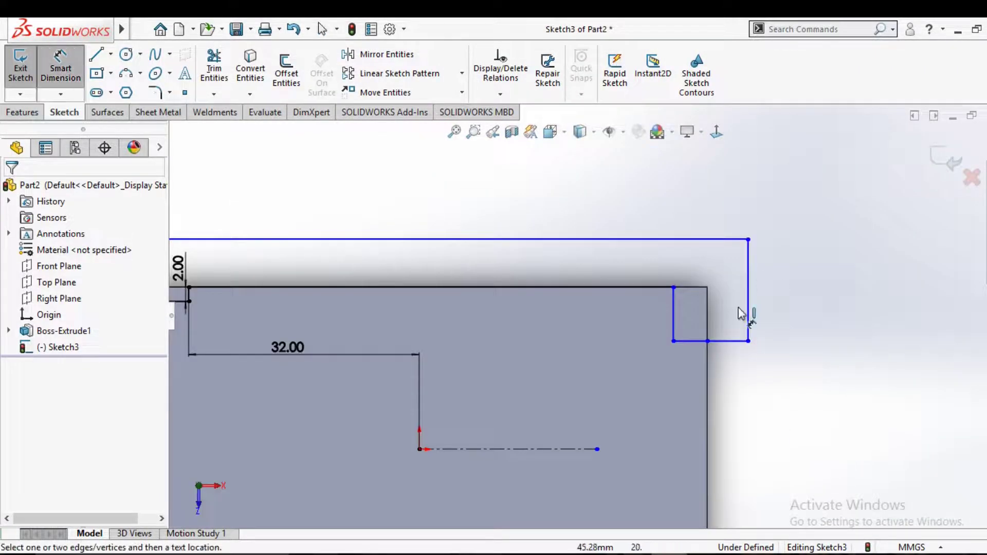
{"action": "left_click", "coordinate": [674, 315]}
{"action": "left_click", "coordinate": [707, 320]}
{"action": "left_click", "coordinate": [712, 330]}
{"action": "type", "text": "5"}
{"action": "key", "text": "Return"}
{"action": "key", "text": "Escape"}
{"action": "scroll", "coordinate": [717, 316], "scroll_direction": "up", "scroll_amount": 2}
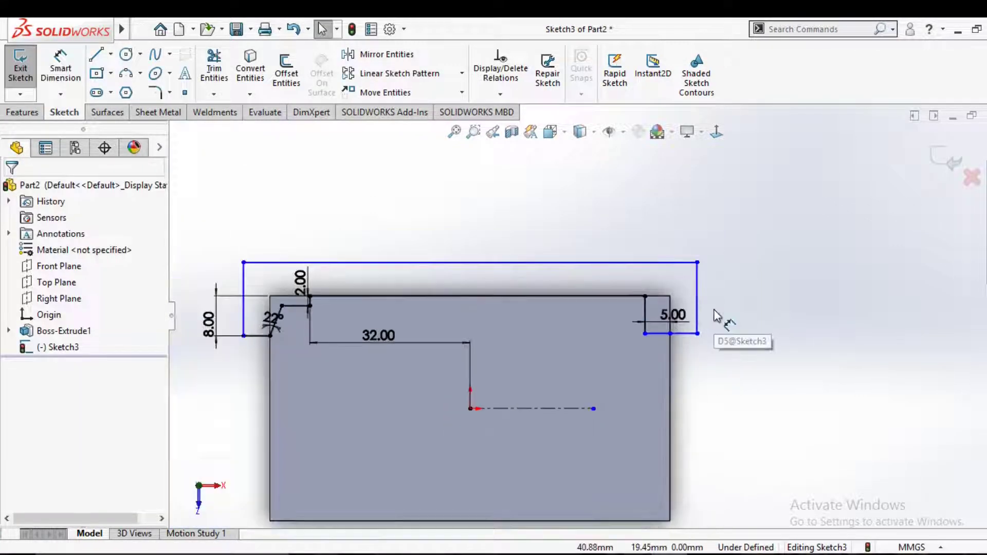
{"action": "scroll", "coordinate": [714, 316], "scroll_direction": "up", "scroll_amount": 2}
{"action": "scroll", "coordinate": [596, 316], "scroll_direction": "down", "scroll_amount": 4}
Dimension the right corner rectangle 5 mm wide and 10 mm high.
{"action": "key", "text": "d"}
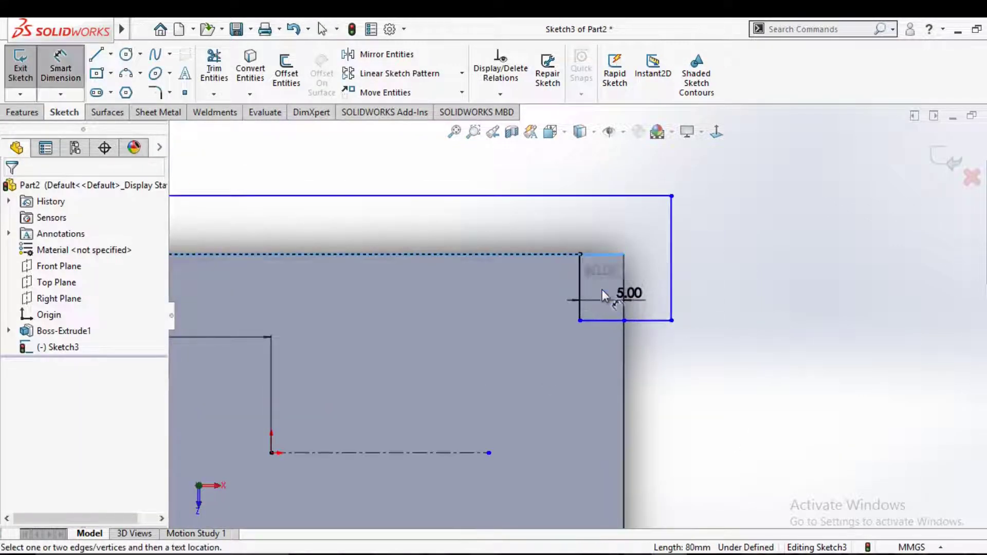
{"action": "left_click", "coordinate": [603, 319]}
{"action": "scroll", "coordinate": [586, 317], "scroll_direction": "up", "scroll_amount": 2}
{"action": "left_click", "coordinate": [546, 303]}
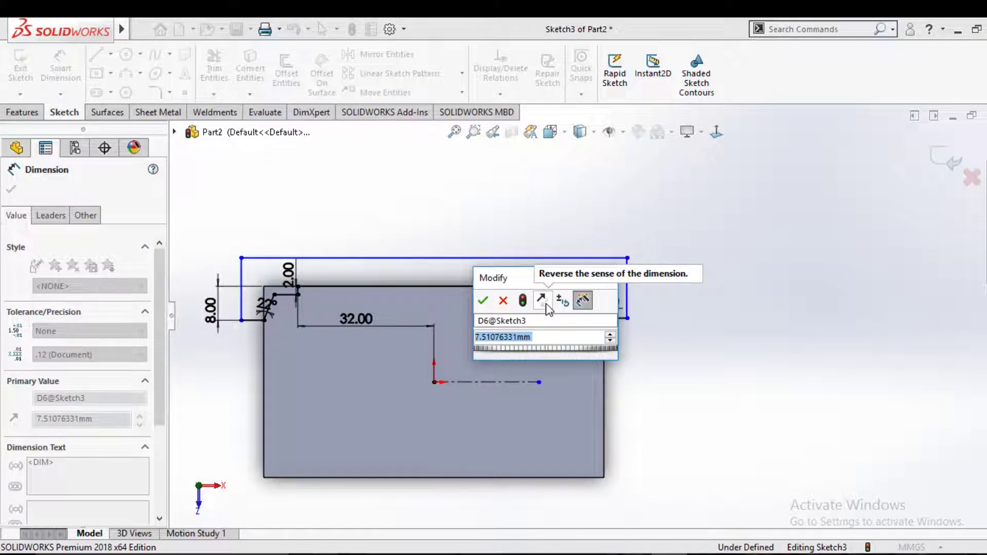
{"action": "type", "text": "5"}
{"action": "key", "text": "Return"}
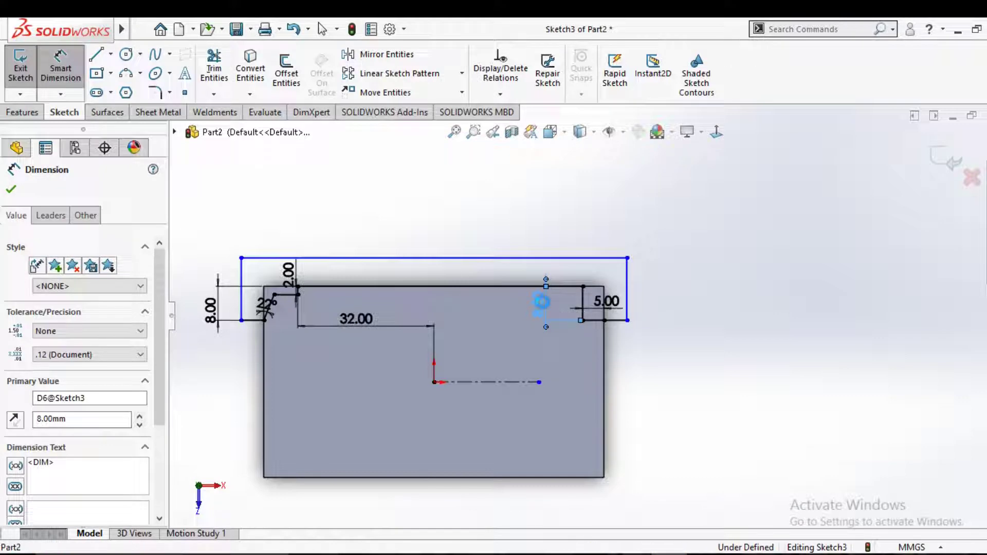
{"action": "left_click", "coordinate": [541, 302]}
{"action": "type", "text": "10"}
{"action": "key", "text": "Return"}
{"action": "key", "text": "Escape"}
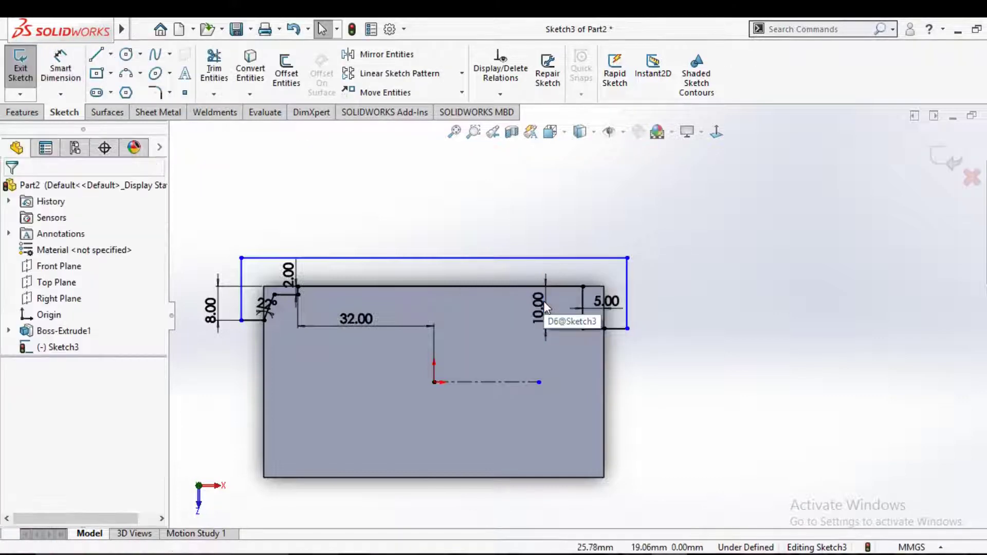
Cut the dimensioned profile into the block as Cut-Extrude1.
{"action": "left_click", "coordinate": [22, 112]}
{"action": "left_click", "coordinate": [224, 72]}
{"action": "mouse_move", "coordinate": [258, 181]}
{"action": "middle_mouse_down"}
{"action": "mouse_move", "coordinate": [295, 235]}
{"action": "mouse_move", "coordinate": [370, 286]}
{"action": "middle_mouse_up"}
{"action": "left_click", "coordinate": [11, 189]}
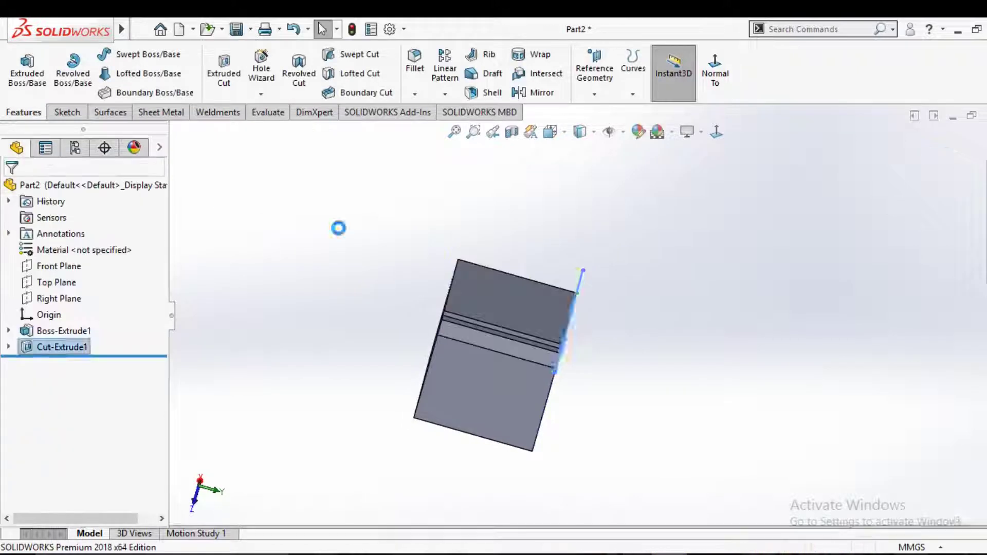
{"action": "middle_click_drag", "start_coordinate": [338, 228], "coordinate": [419, 205]}
{"action": "left_click", "coordinate": [533, 92]}
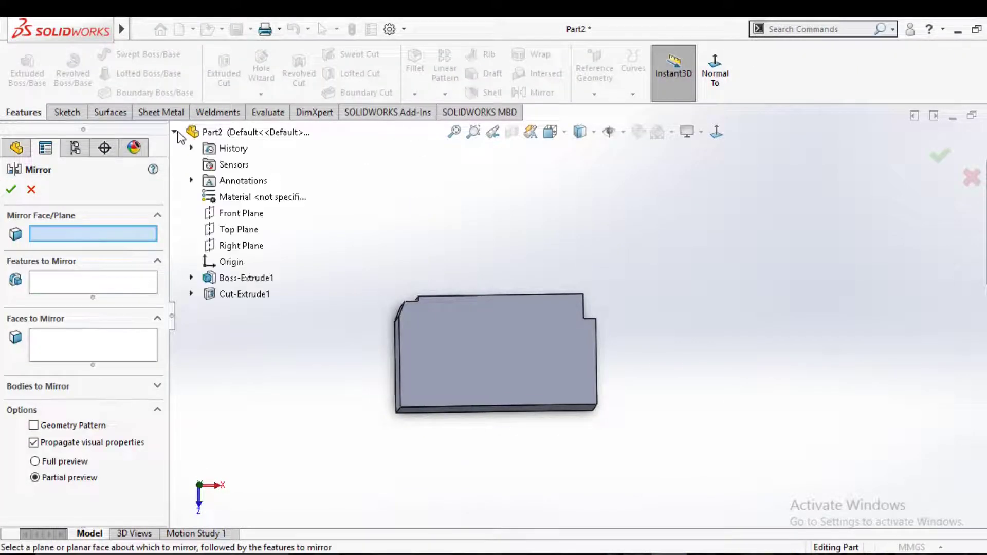
Mirror Cut-Extrude1 about the Front Plane, then inspect from Top and a tilted view.
{"action": "left_click", "coordinate": [241, 213]}
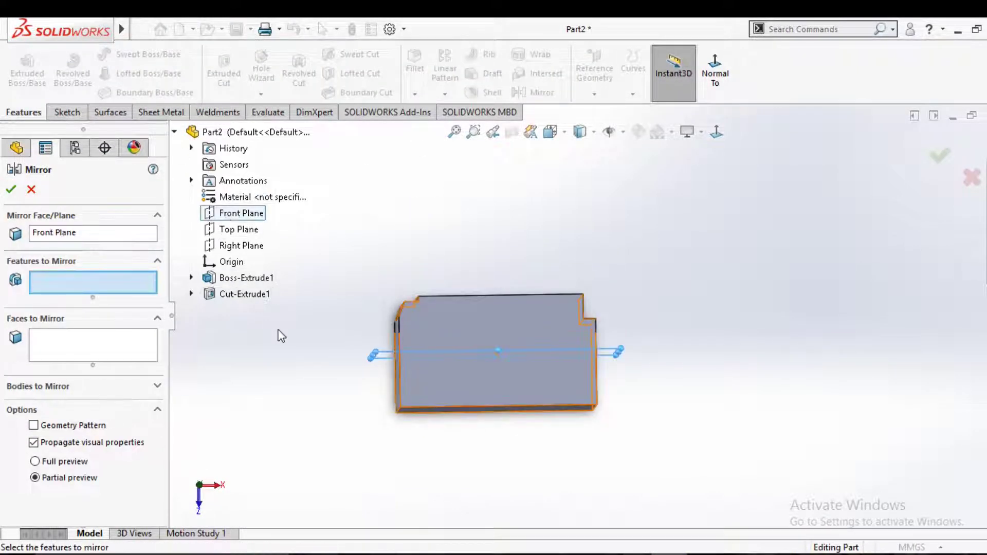
{"action": "left_click", "coordinate": [242, 295]}
{"action": "left_click", "coordinate": [11, 190]}
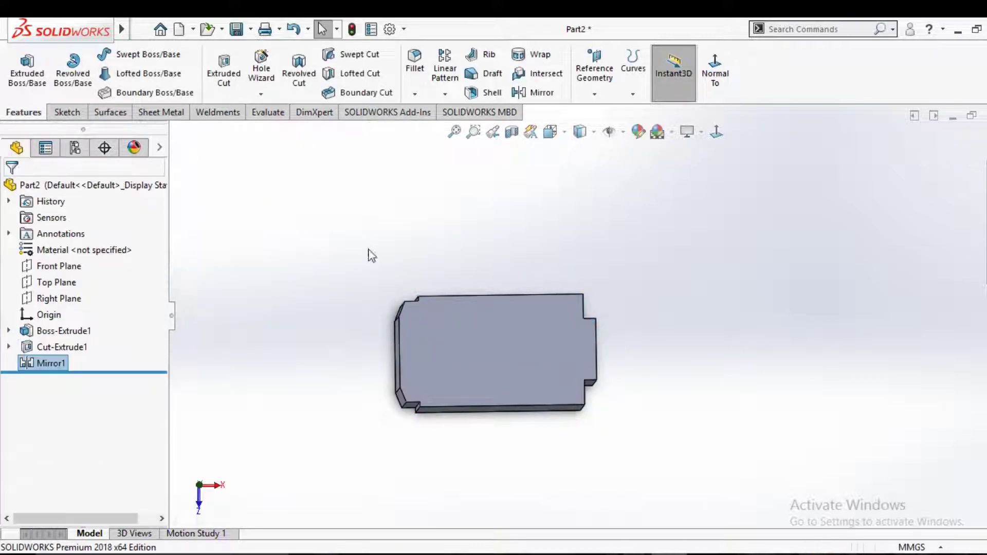
{"action": "middle_click_drag", "start_coordinate": [370, 253], "coordinate": [430, 322]}
{"action": "key", "text": "space"}
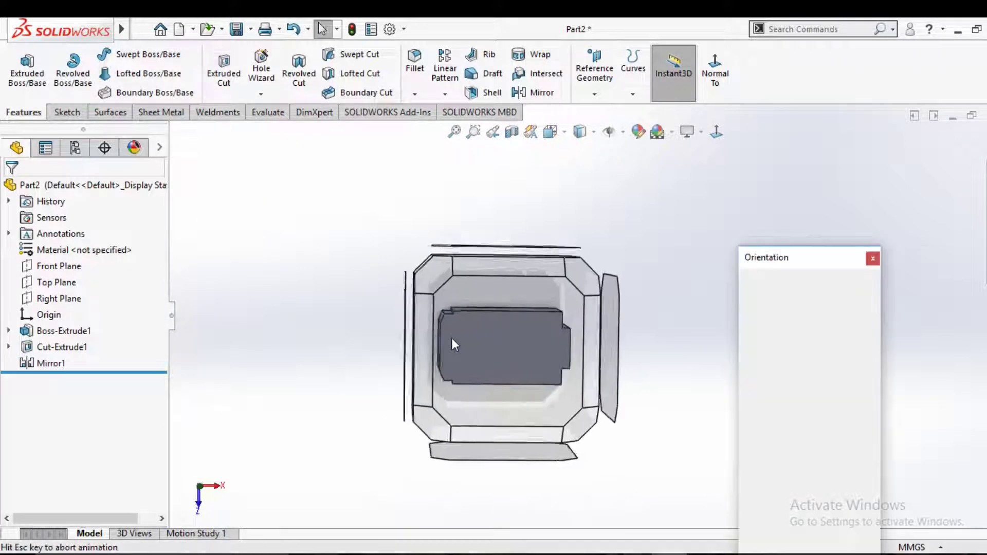
{"action": "left_click", "coordinate": [473, 362]}
{"action": "mouse_move", "coordinate": [474, 392]}
{"action": "middle_mouse_down"}
{"action": "mouse_move", "coordinate": [831, 357]}
{"action": "mouse_move", "coordinate": [825, 293]}
{"action": "middle_mouse_up"}
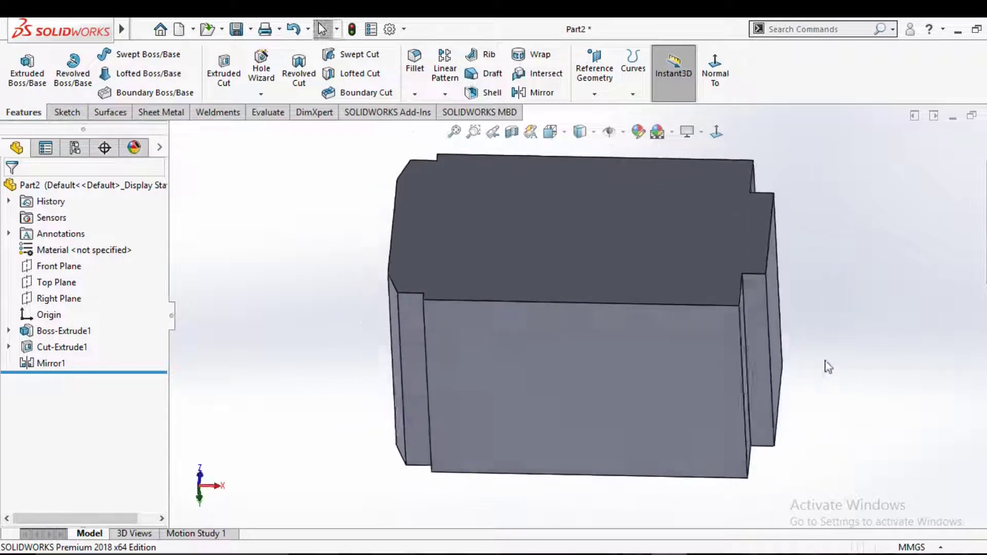
Start a new sketch on the block's front face and view it Normal To.
{"action": "left_click", "coordinate": [650, 333]}
{"action": "left_click", "coordinate": [699, 281]}
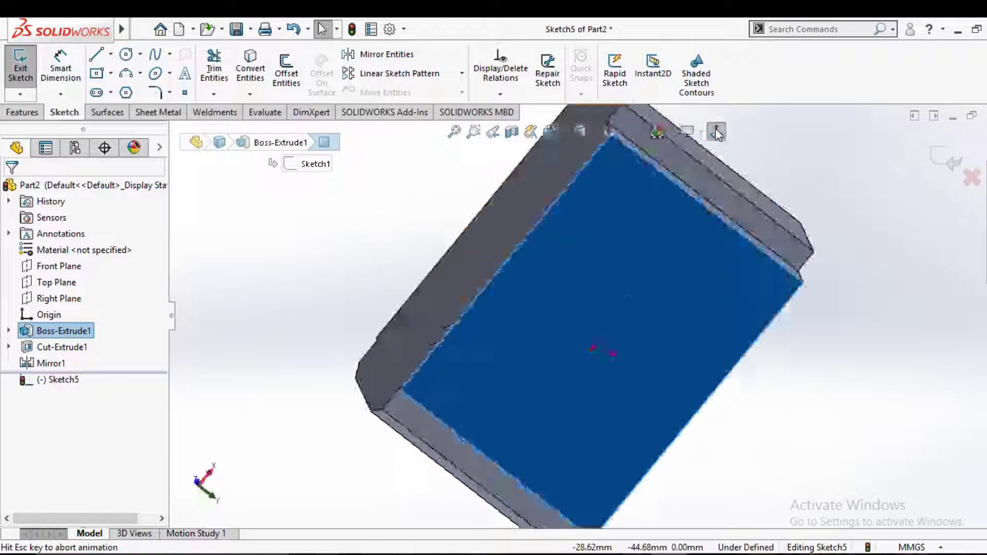
{"action": "mouse_move", "coordinate": [699, 392]}
{"action": "middle_mouse_down"}
{"action": "mouse_move", "coordinate": [643, 360]}
{"action": "mouse_move", "coordinate": [693, 435]}
{"action": "middle_mouse_up"}
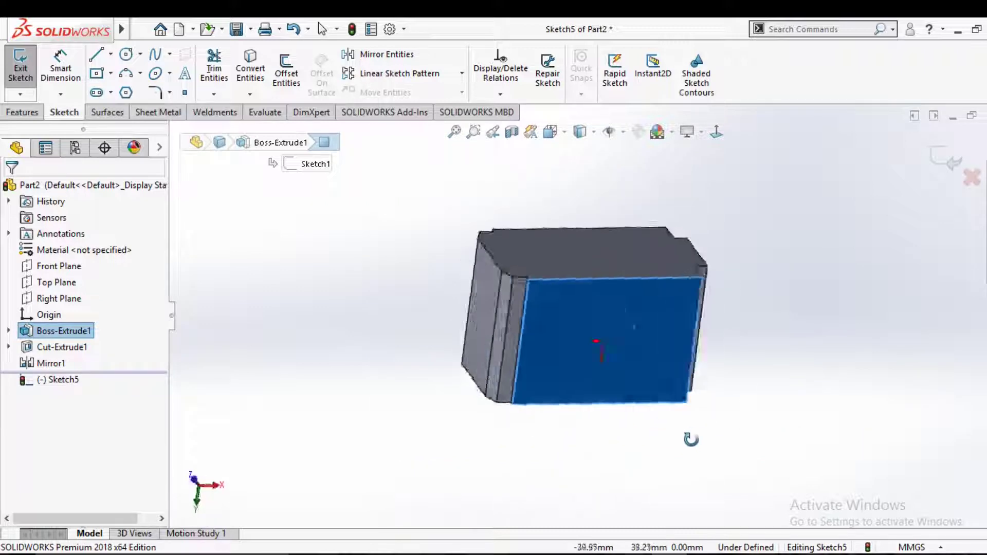
{"action": "key", "text": "space"}
{"action": "left_click", "coordinate": [454, 358]}
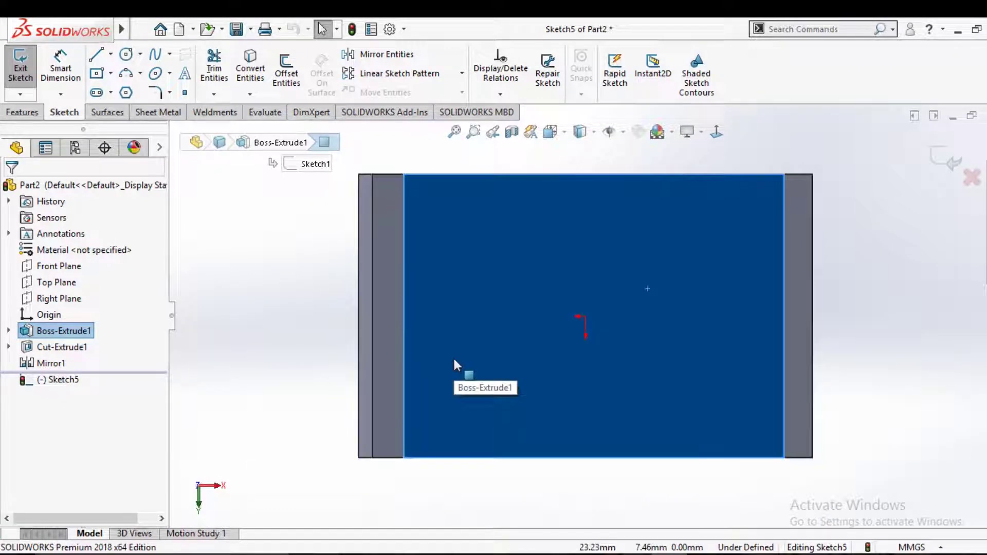
Draw the open stepped blade outline from slanted, horizontal and vertical line segments.
{"action": "key", "text": "l"}
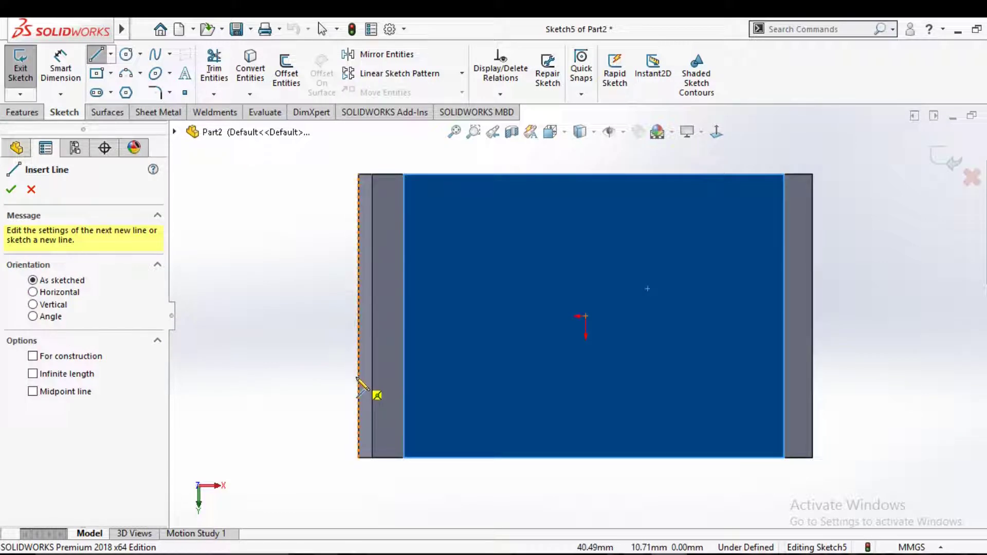
{"action": "left_click", "coordinate": [359, 385]}
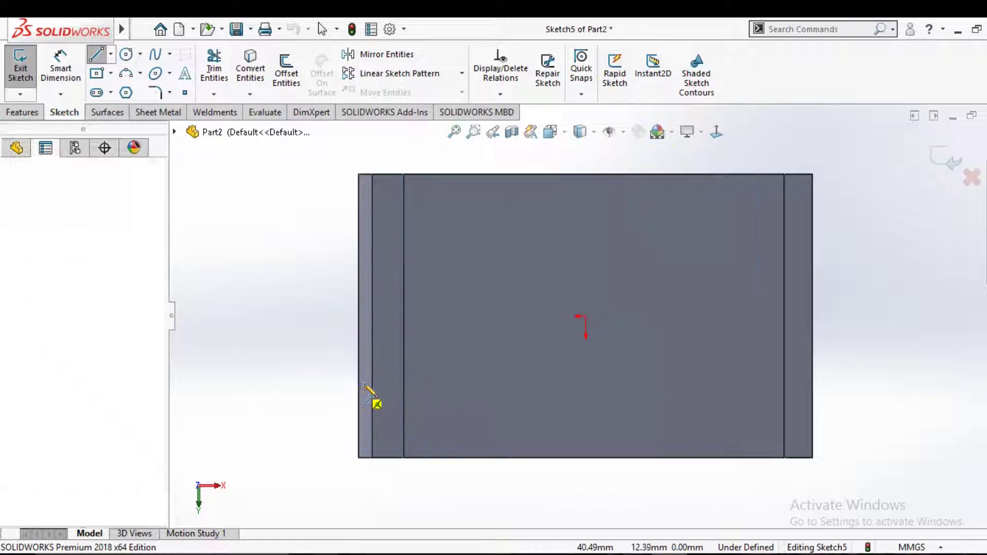
{"action": "scroll", "coordinate": [377, 376], "scroll_direction": "down", "scroll_amount": 2}
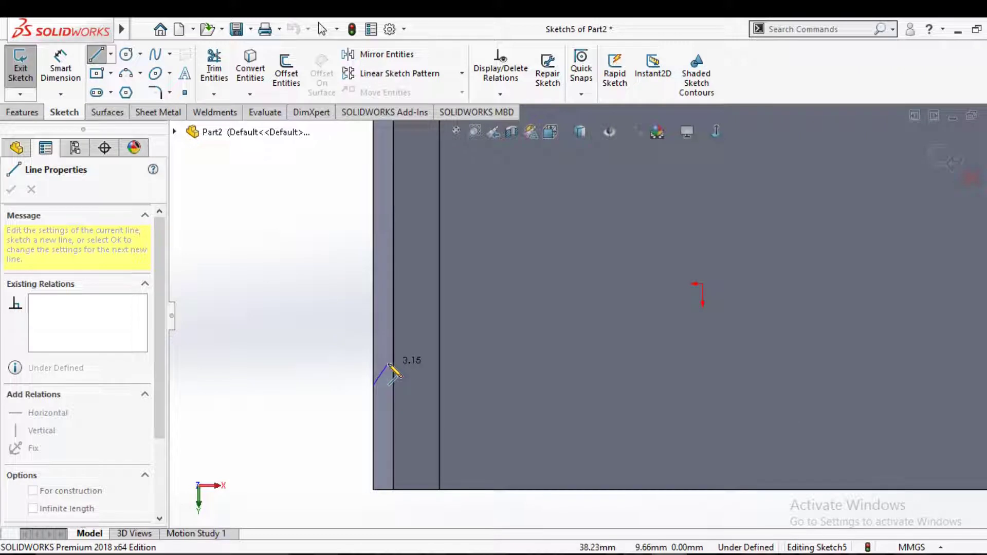
{"action": "left_click", "coordinate": [403, 334]}
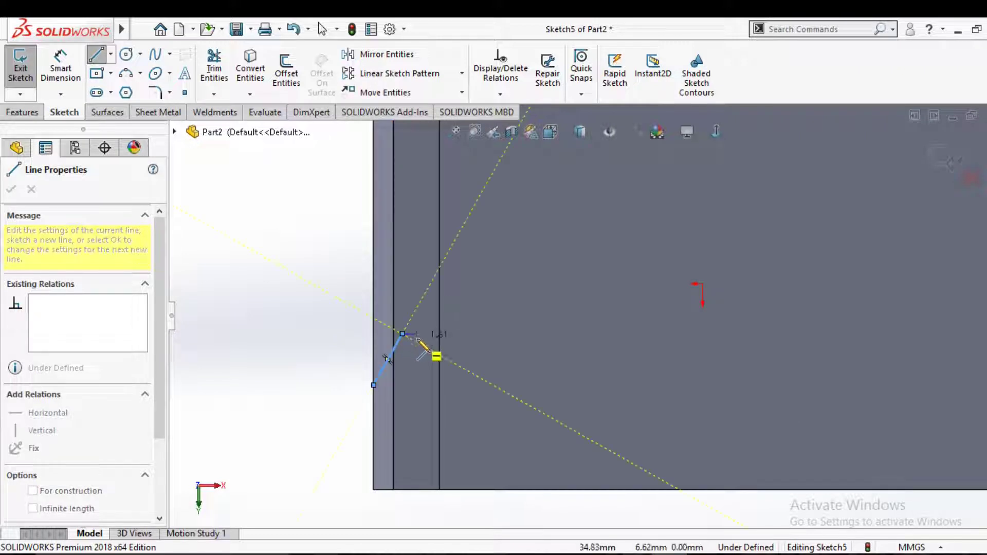
{"action": "left_click", "coordinate": [429, 334]}
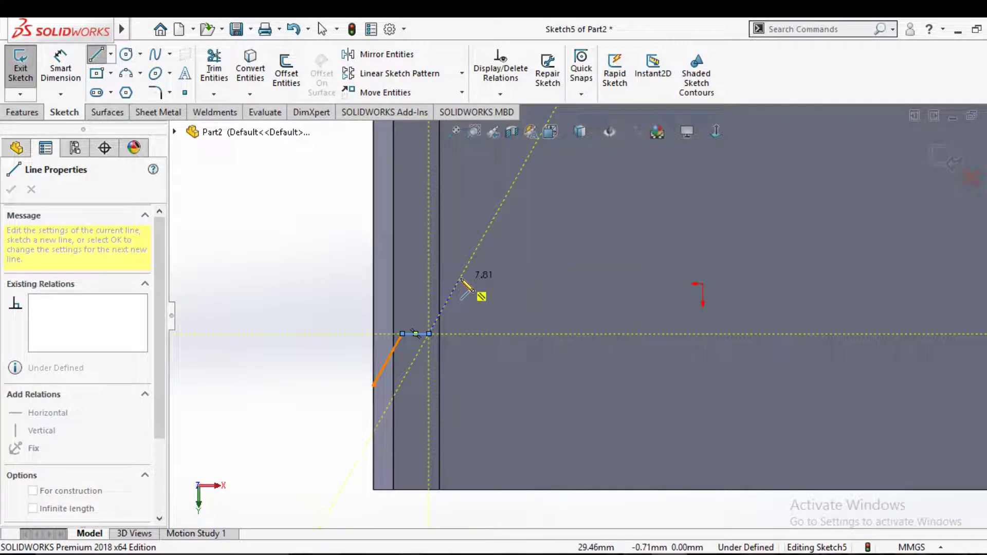
{"action": "left_click", "coordinate": [464, 272]}
{"action": "scroll", "coordinate": [576, 303], "scroll_direction": "up", "scroll_amount": 2}
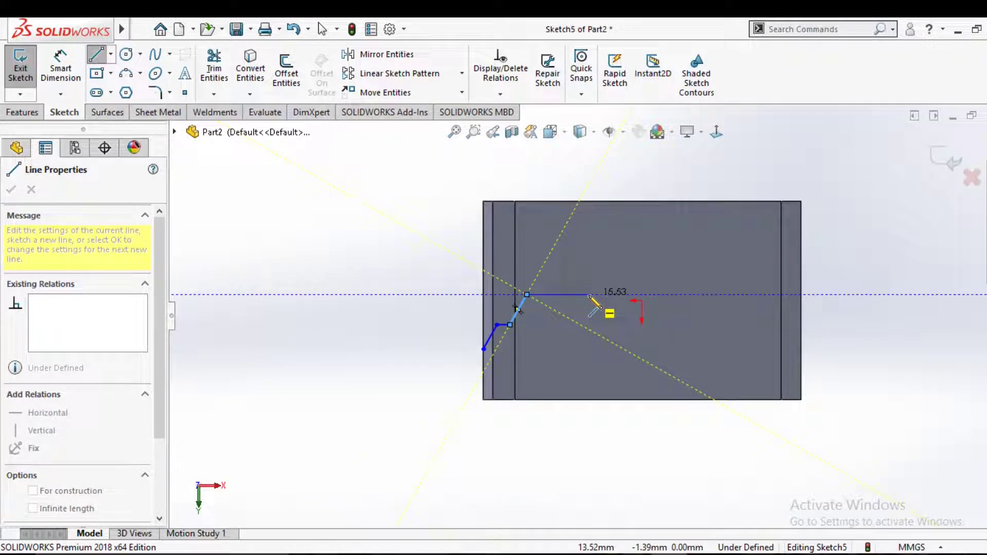
{"action": "left_click", "coordinate": [588, 294]}
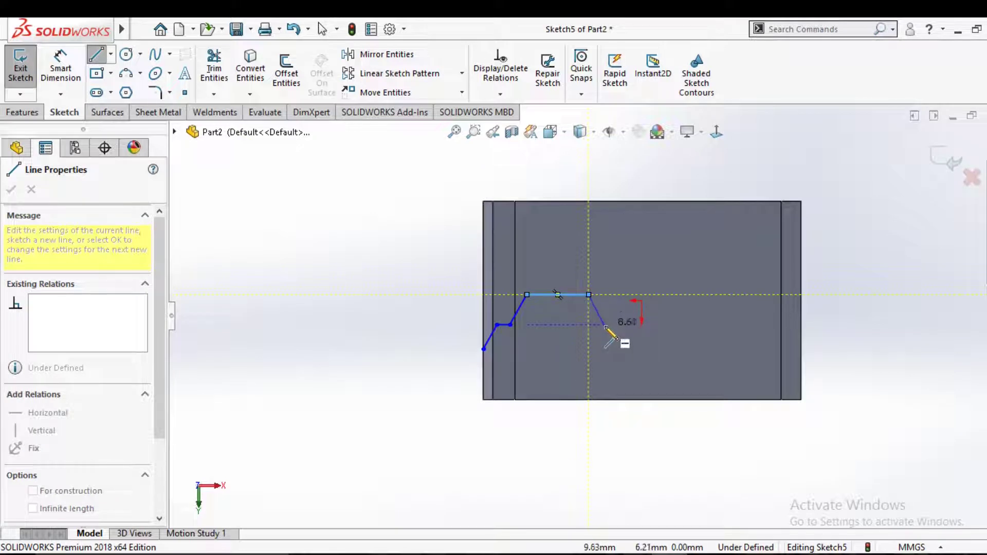
{"action": "left_click", "coordinate": [605, 326]}
{"action": "scroll", "coordinate": [604, 326], "scroll_direction": "down", "scroll_amount": 4}
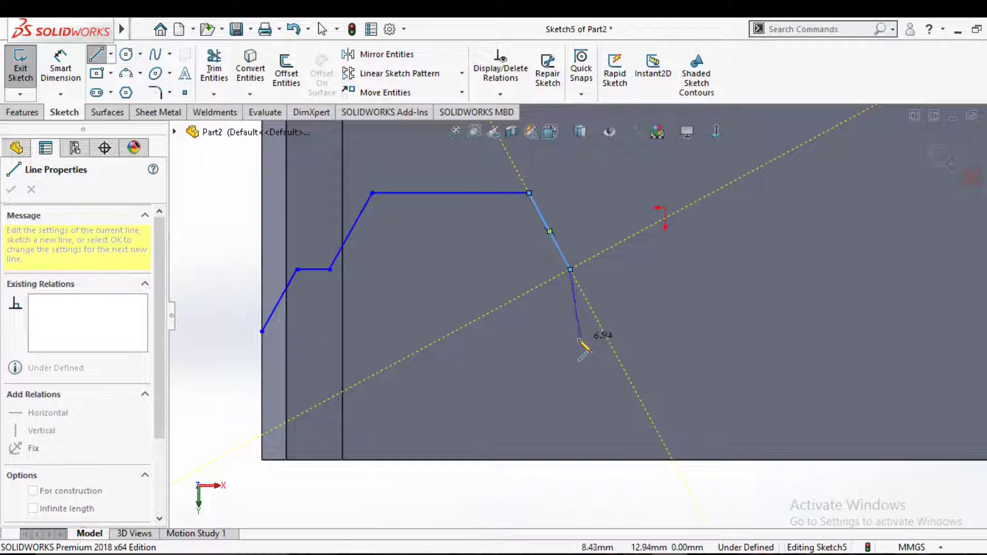
{"action": "scroll", "coordinate": [570, 340], "scroll_direction": "up", "scroll_amount": 1}
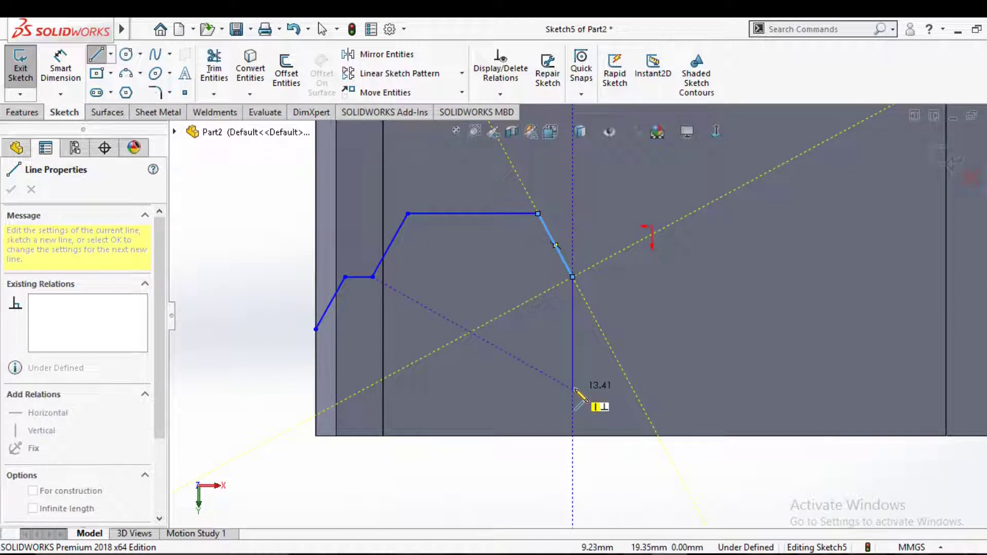
{"action": "left_click", "coordinate": [572, 389]}
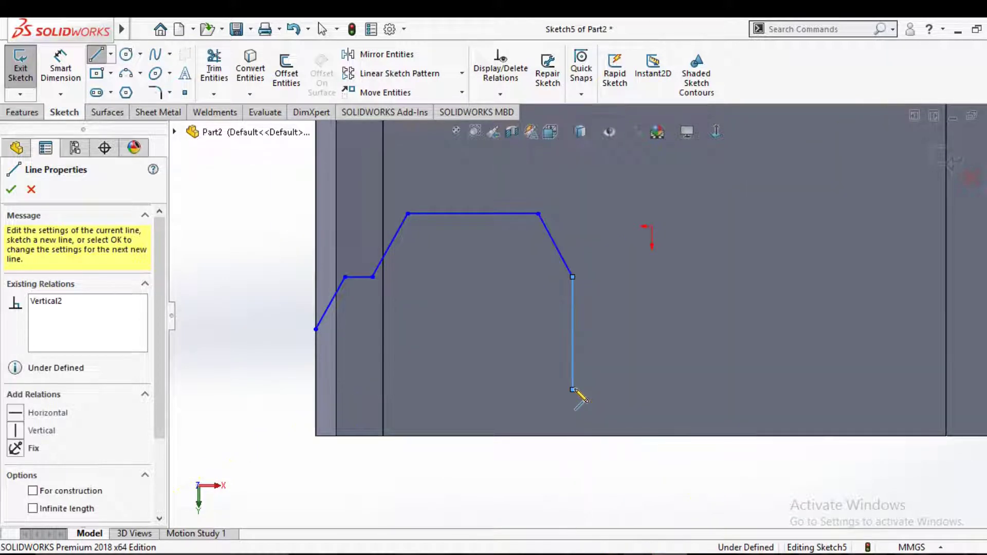
{"action": "double_click", "coordinate": [652, 389]}
Add a vertical centerline running down from the sketch origin.
{"action": "key", "text": "Escape"}
{"action": "left_click", "coordinate": [111, 53]}
{"action": "left_click", "coordinate": [133, 90]}
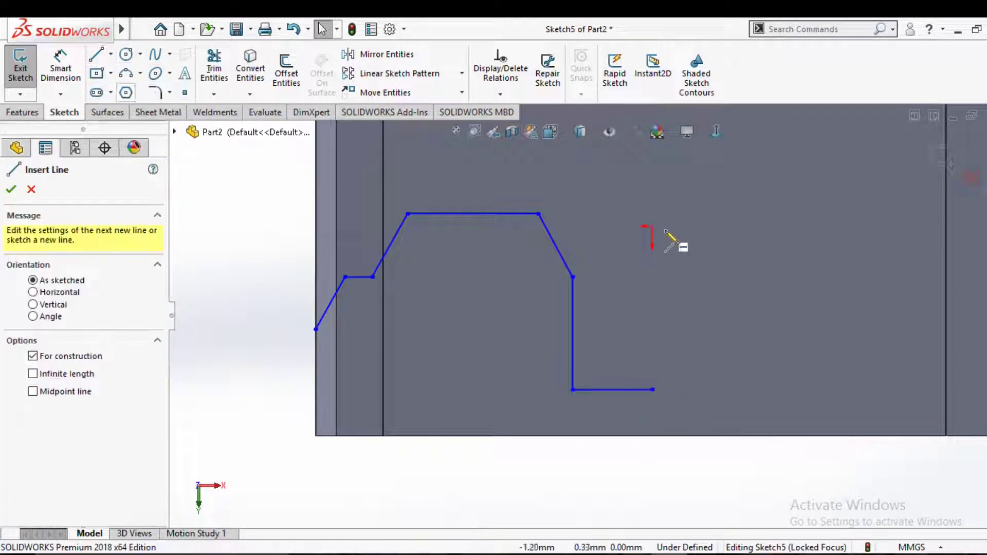
{"action": "left_click", "coordinate": [652, 337]}
{"action": "key", "text": "Escape"}
{"action": "scroll", "coordinate": [689, 344], "scroll_direction": "down", "scroll_amount": 2}
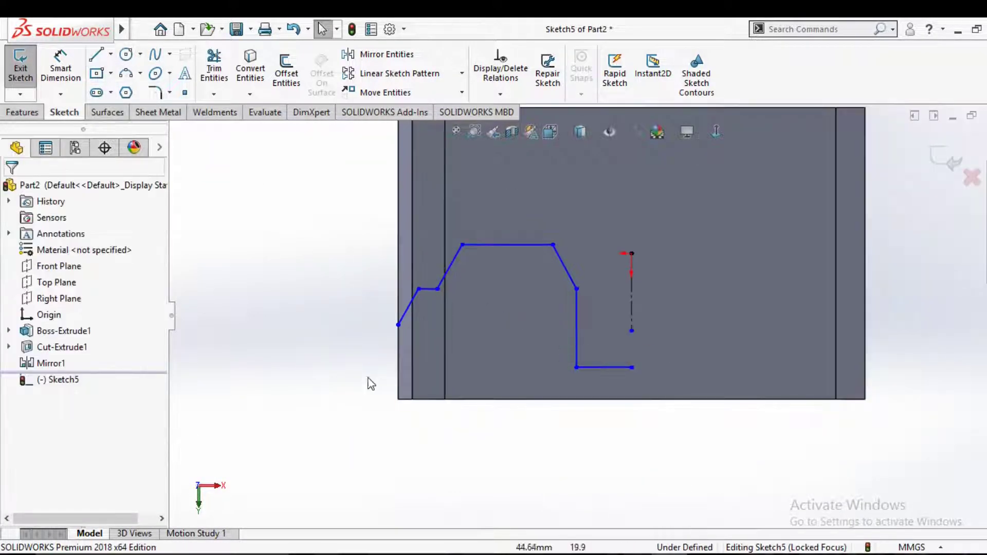
{"action": "scroll", "coordinate": [304, 230], "scroll_direction": "down", "scroll_amount": 2}
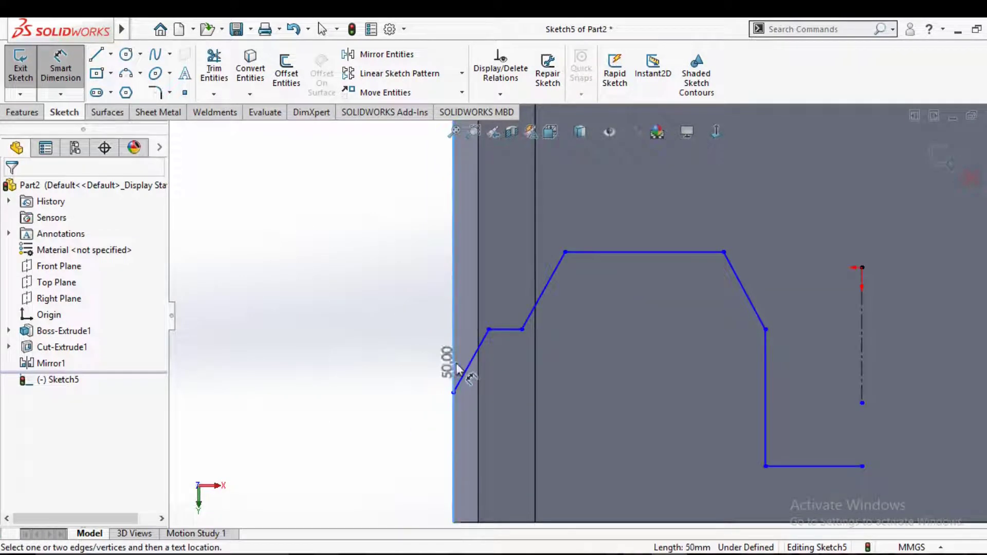
Set a 25° angle between the lower slanted line and the block's left edge.
{"action": "left_click", "coordinate": [463, 378]}
{"action": "left_click", "coordinate": [454, 354]}
{"action": "left_click", "coordinate": [469, 342]}
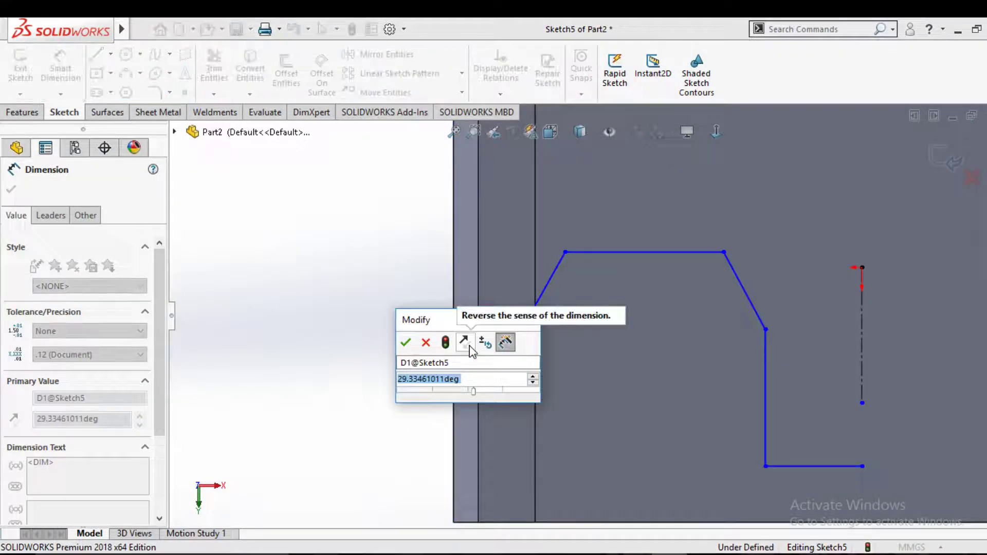
{"action": "type", "text": "25"}
{"action": "key", "text": "Return"}
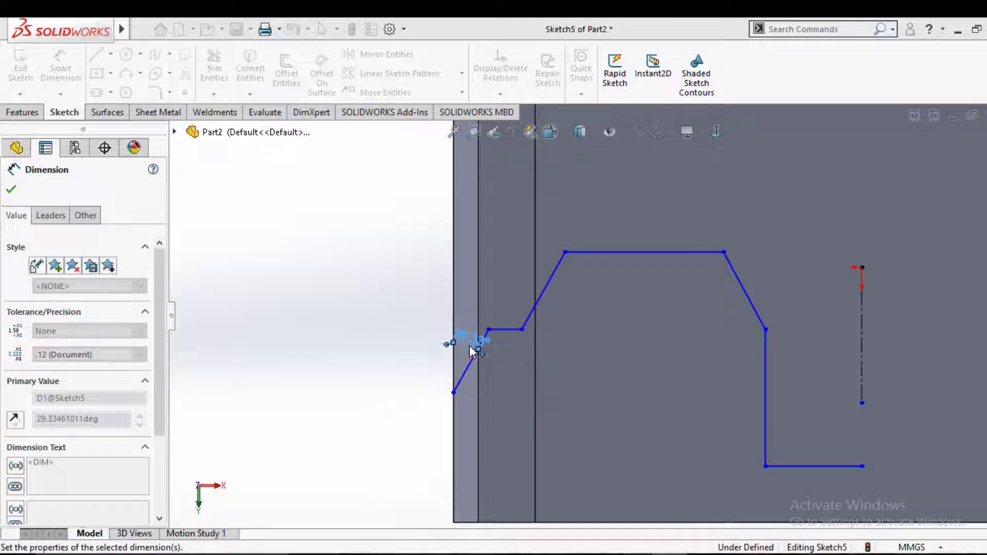
Add horizontal distances of 3.5 mm and 8 mm from the block's left edge.
{"action": "left_click", "coordinate": [454, 334]}
{"action": "left_click", "coordinate": [484, 327]}
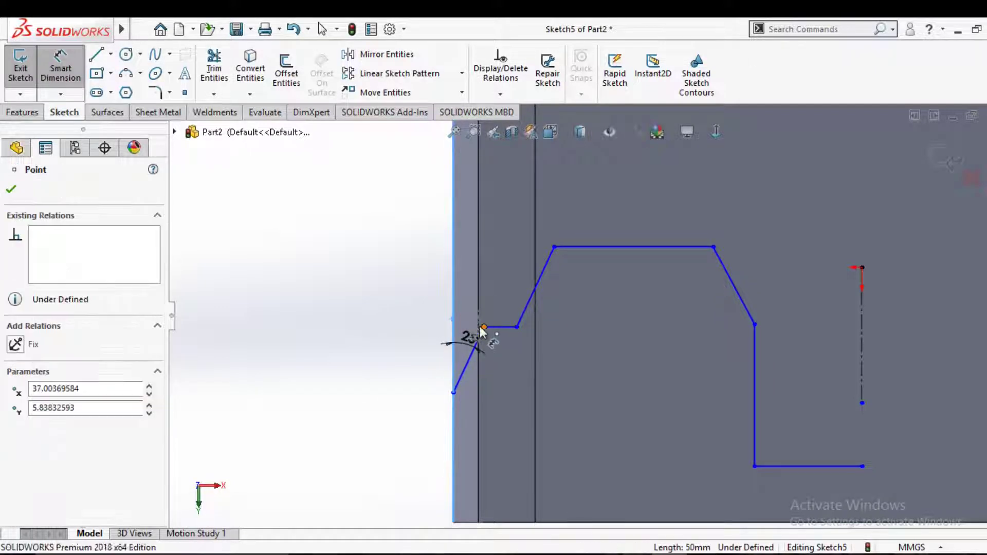
{"action": "left_click", "coordinate": [414, 298]}
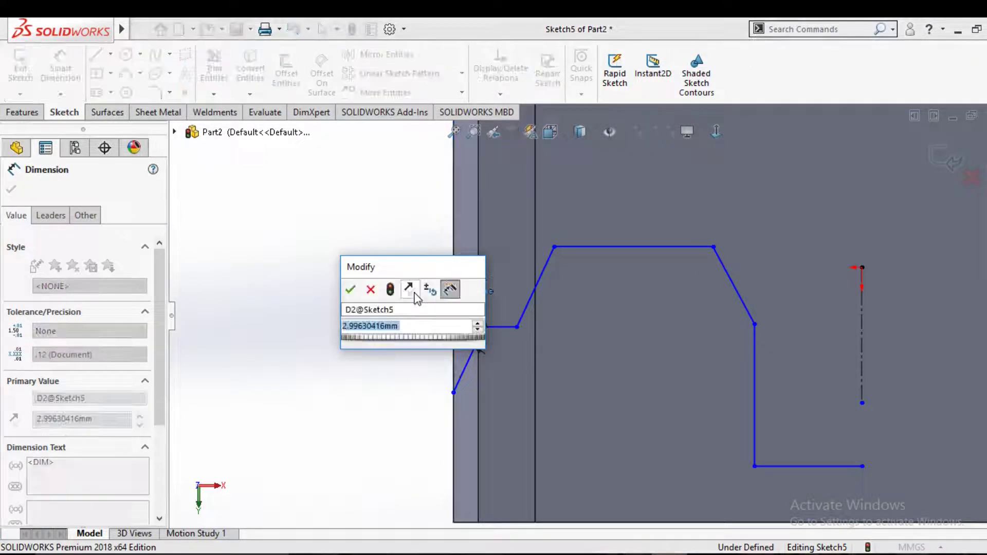
{"action": "type", "text": "3.5"}
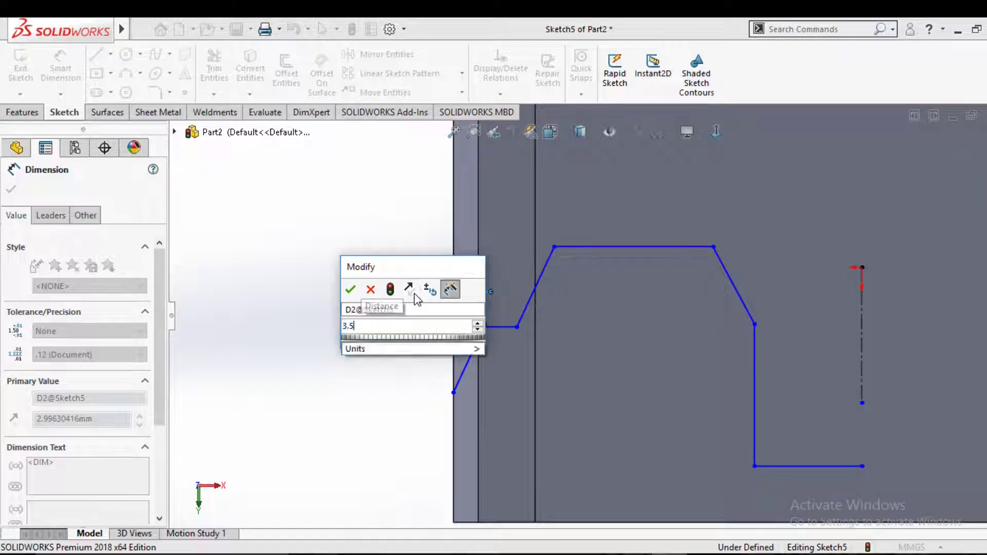
{"action": "key", "text": "Return"}
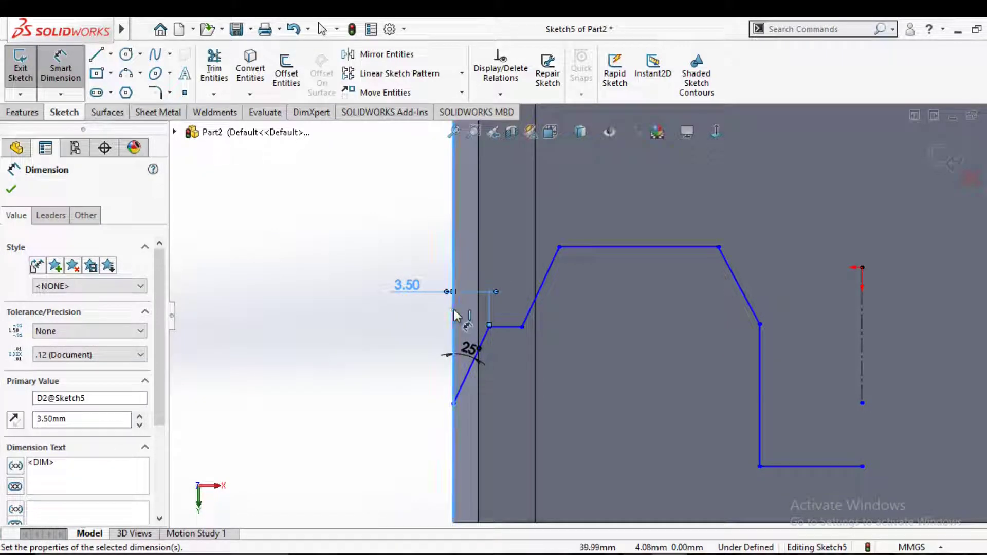
{"action": "left_click", "coordinate": [521, 325]}
{"action": "left_click", "coordinate": [435, 245]}
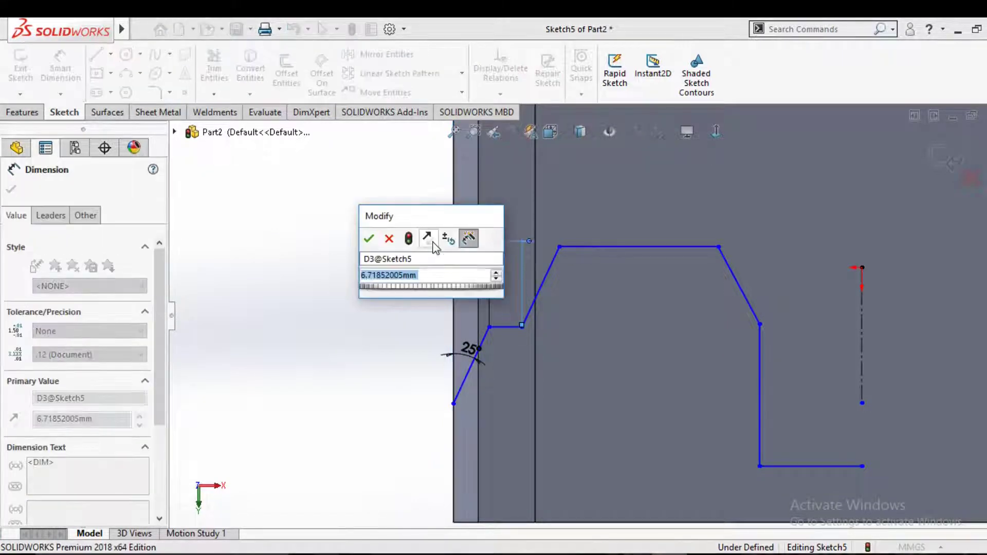
{"action": "type", "text": "8"}
{"action": "key", "text": "Return"}
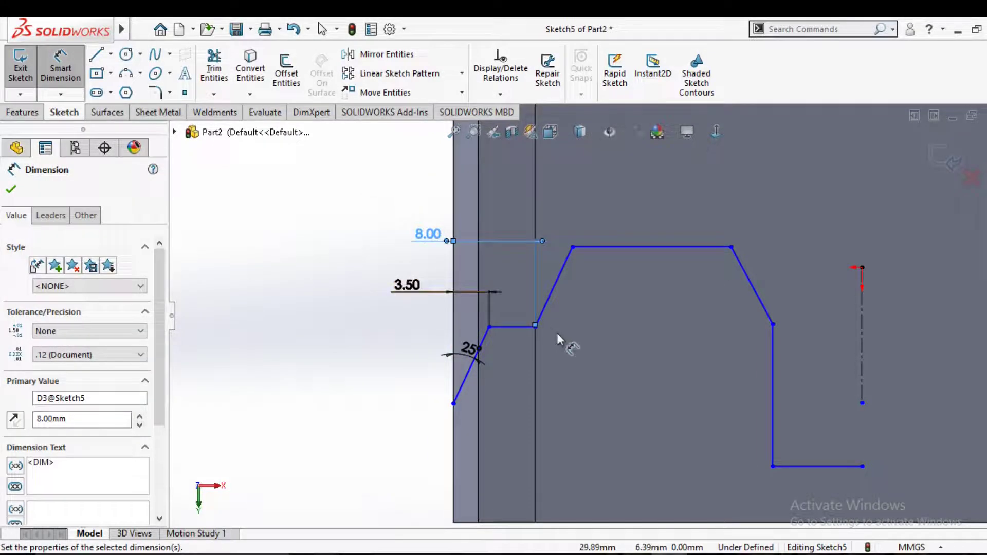
Add vertical dimensions: 20 mm to the top line and 8 mm to the lower vertex.
{"action": "scroll", "coordinate": [560, 318], "scroll_direction": "up", "scroll_amount": 2}
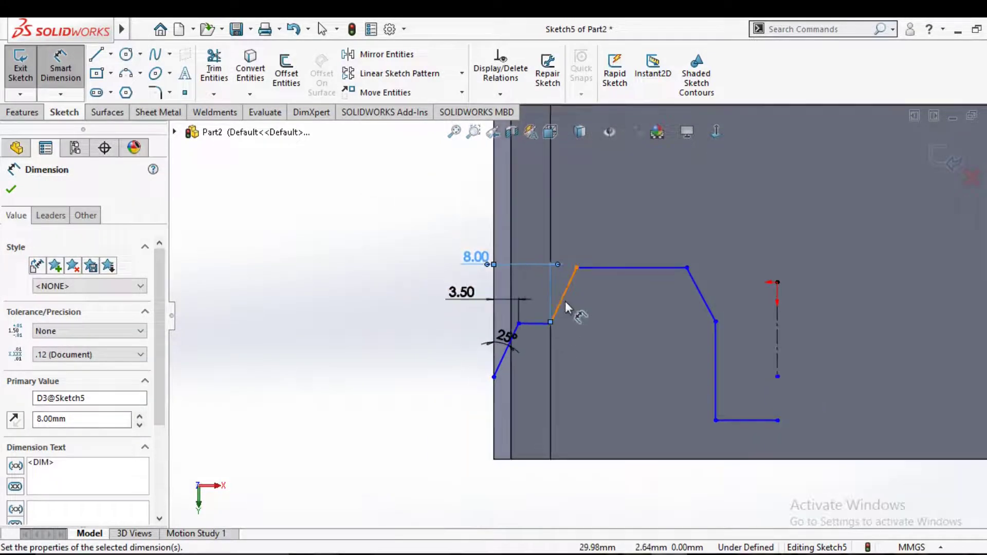
{"action": "left_click", "coordinate": [620, 276]}
{"action": "left_click", "coordinate": [609, 458]}
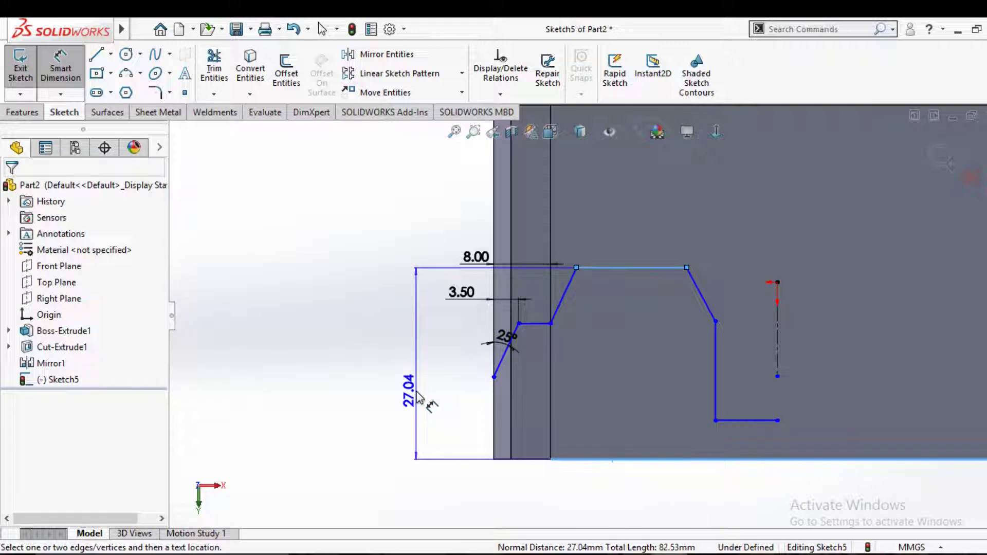
{"action": "left_click", "coordinate": [417, 395]}
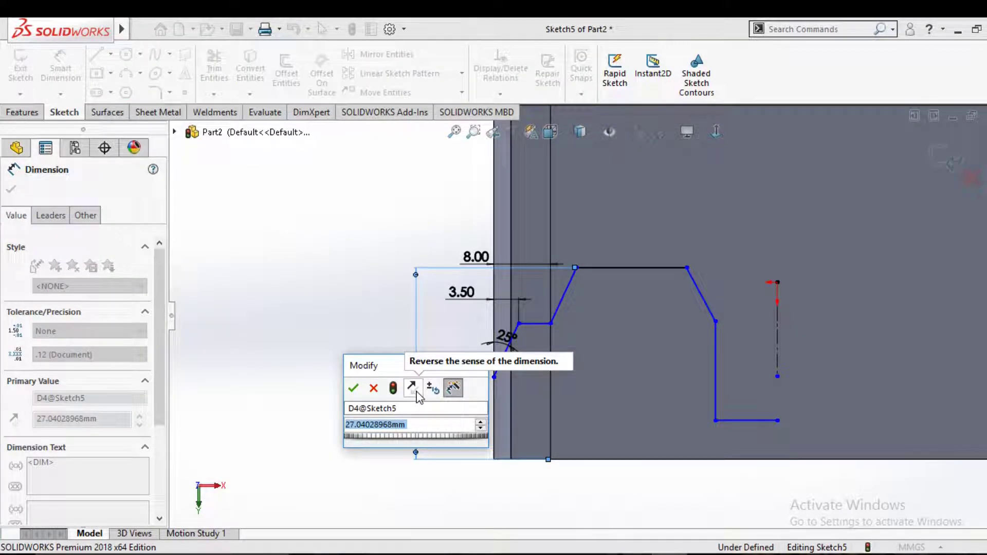
{"action": "type", "text": "25"}
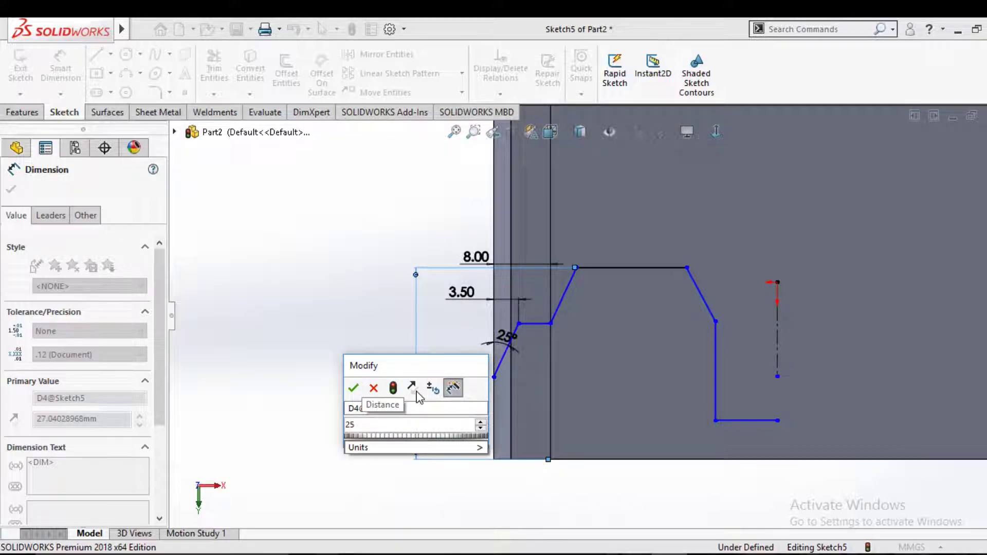
{"action": "type", "text": "0"}
{"action": "key", "text": "Return"}
{"action": "scroll", "coordinate": [515, 367], "scroll_direction": "down", "scroll_amount": 2}
{"action": "left_click", "coordinate": [544, 427]}
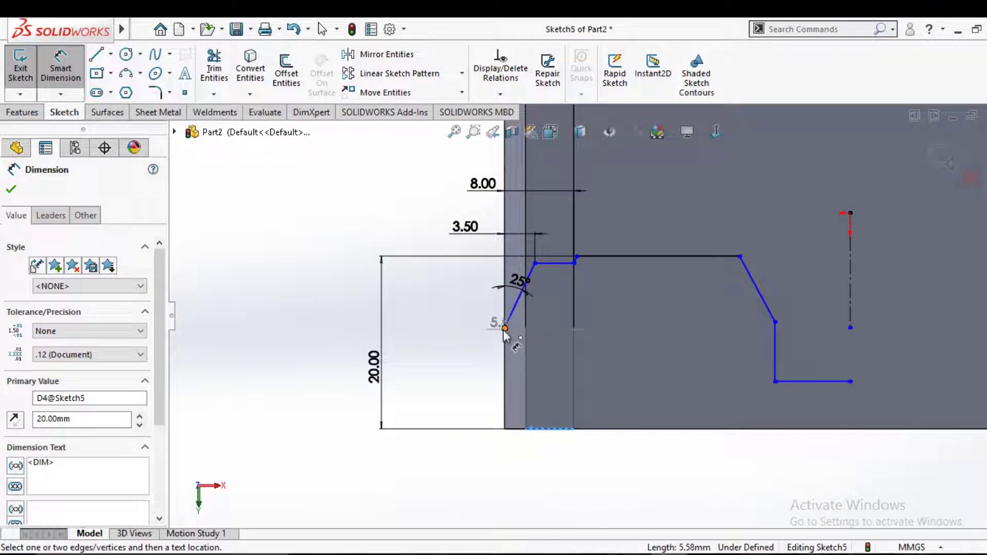
{"action": "left_click", "coordinate": [505, 328]}
{"action": "left_click", "coordinate": [455, 385]}
{"action": "type", "text": "8"}
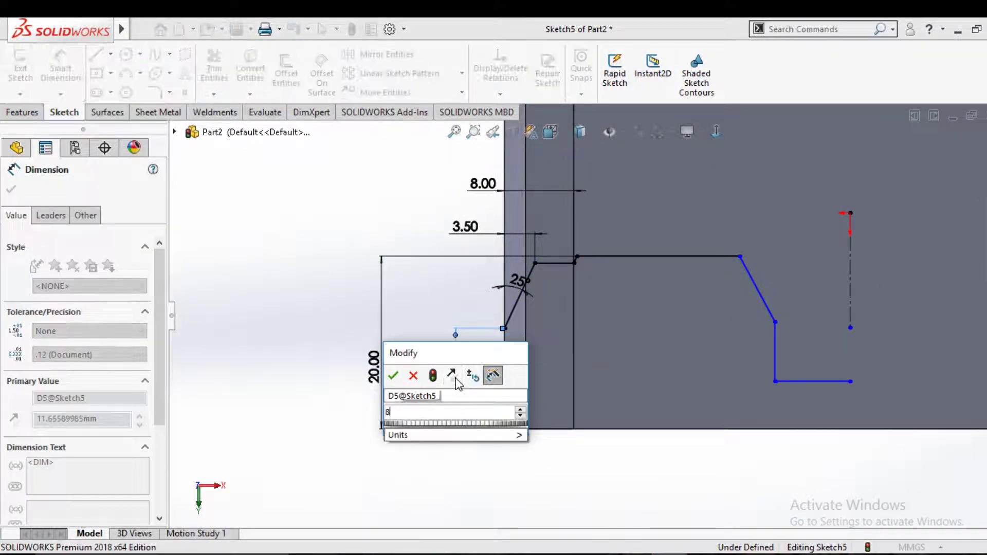
{"action": "key", "text": "Return"}
Dimension the top line's length and undo an over-defining angle at the step.
{"action": "scroll", "coordinate": [514, 384], "scroll_direction": "up", "scroll_amount": 2}
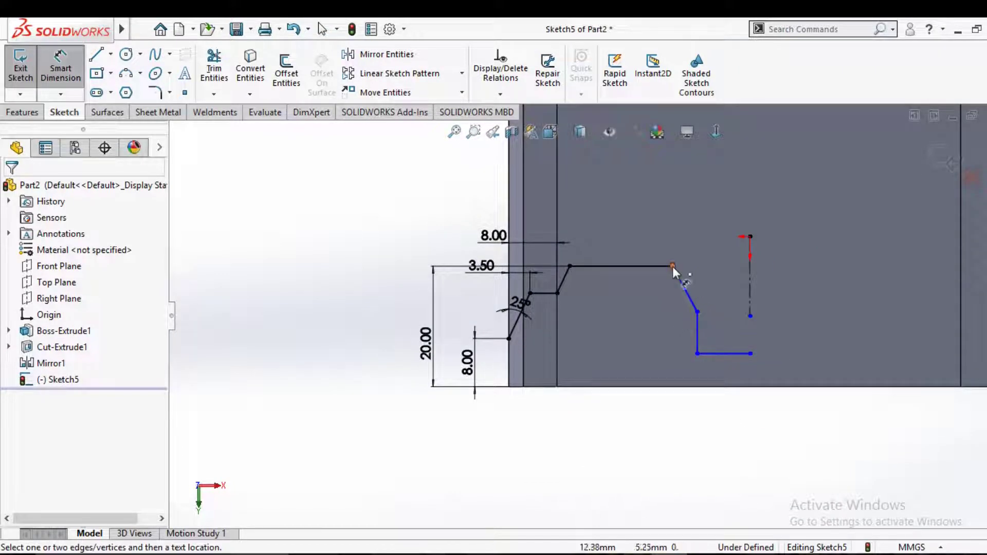
{"action": "left_click", "coordinate": [659, 266]}
{"action": "left_click", "coordinate": [645, 242]}
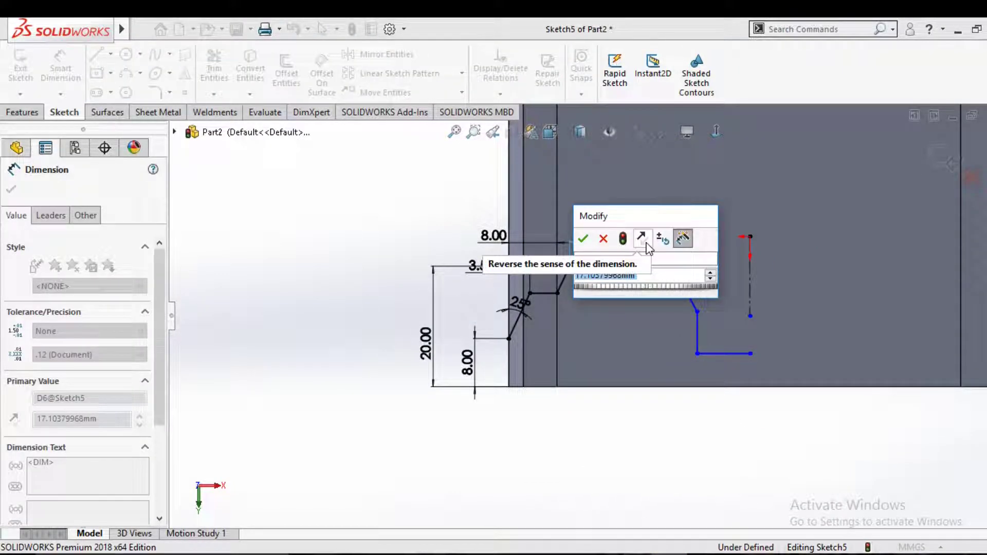
{"action": "key", "text": "Return"}
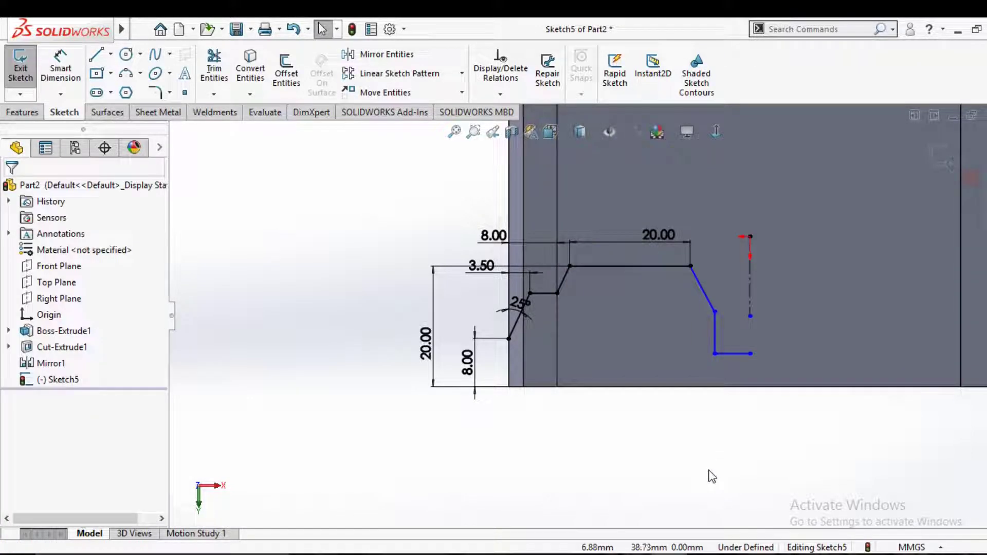
{"action": "key", "text": "d"}
{"action": "scroll", "coordinate": [608, 298], "scroll_direction": "down", "scroll_amount": 3}
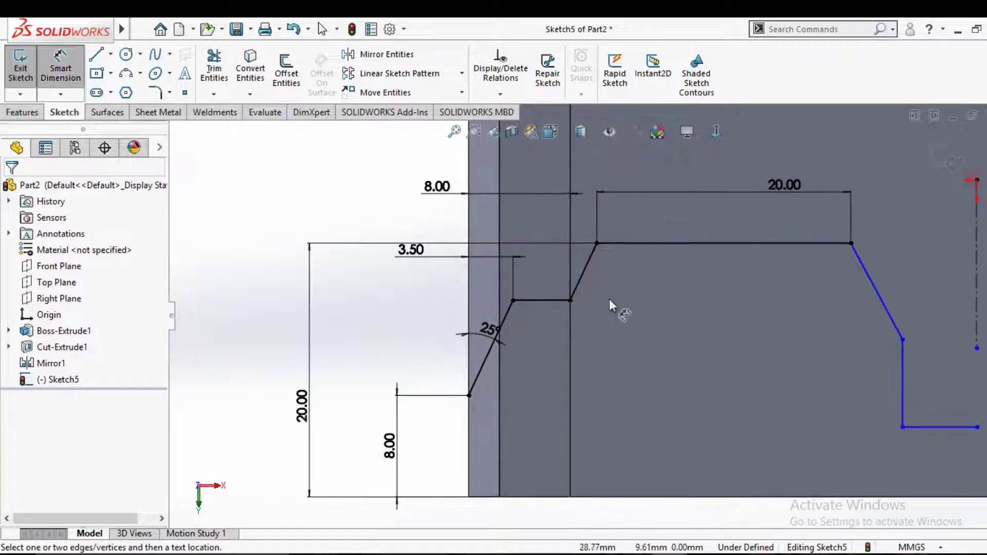
{"action": "left_click", "coordinate": [560, 301]}
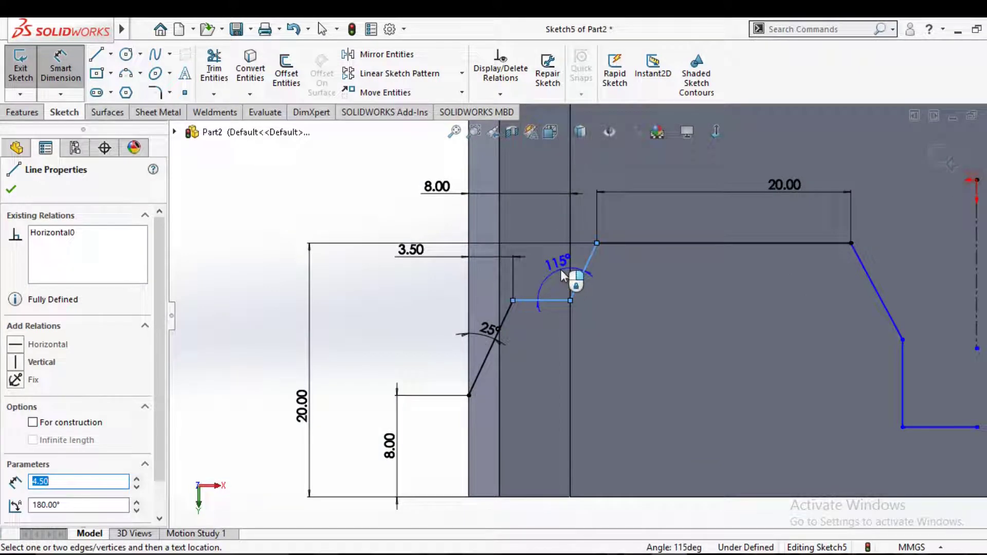
{"action": "left_click", "coordinate": [560, 270]}
{"action": "key", "text": "Return"}
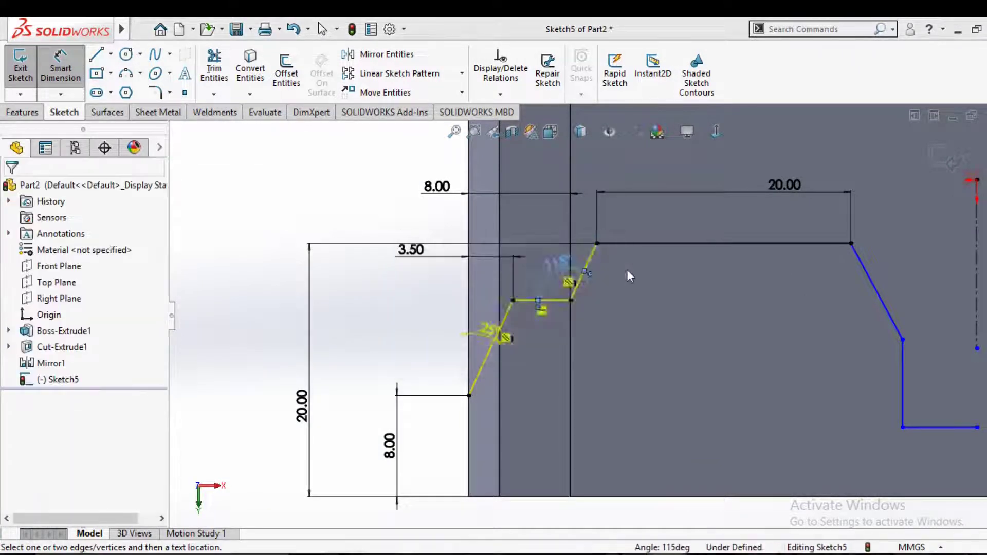
{"action": "key", "text": "ctrl+z"}
{"action": "scroll", "coordinate": [781, 469], "scroll_direction": "up", "scroll_amount": 2}
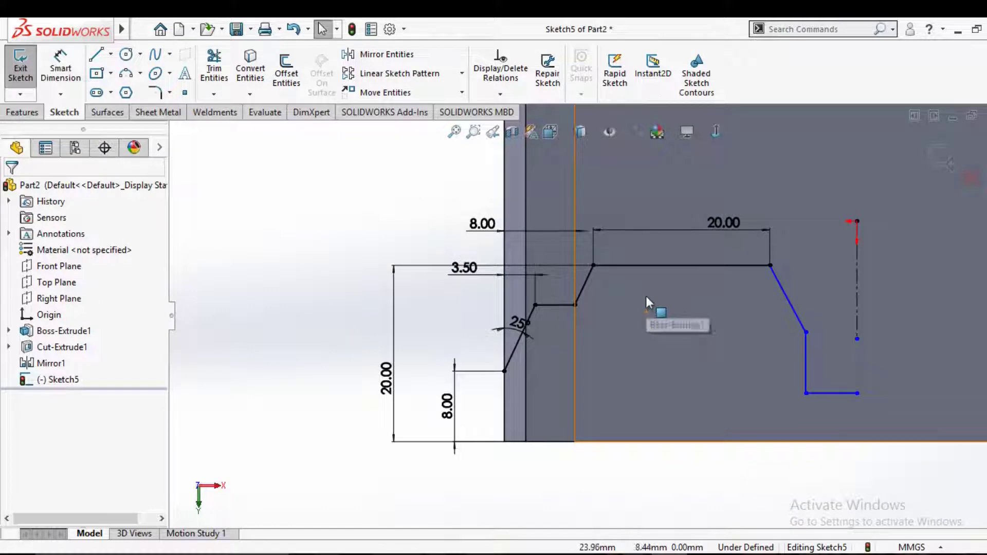
Set a 115° angle between the top line and the right slanted line.
{"action": "left_click", "coordinate": [630, 266]}
{"action": "left_click", "coordinate": [585, 280]}
{"action": "key", "text": "Escape"}
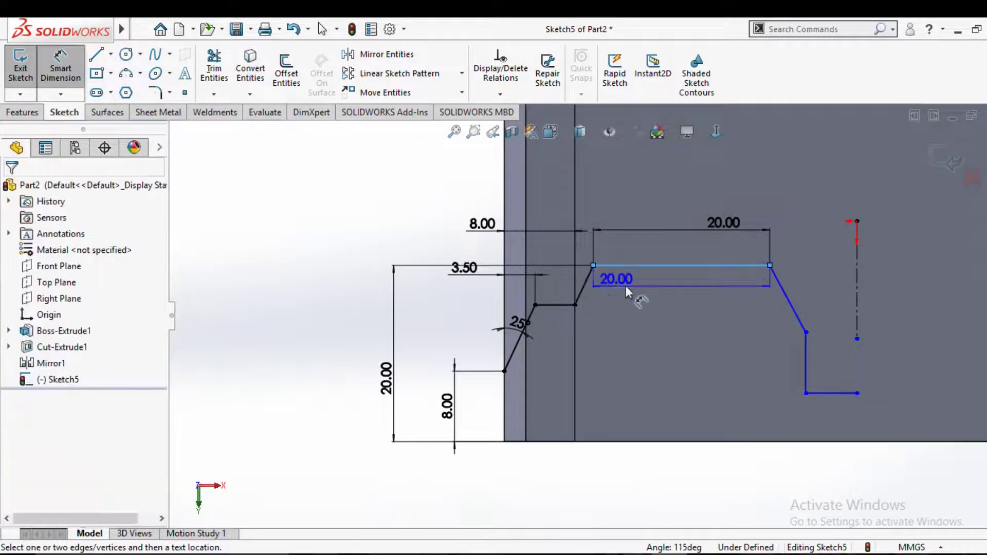
{"action": "left_click", "coordinate": [750, 266]}
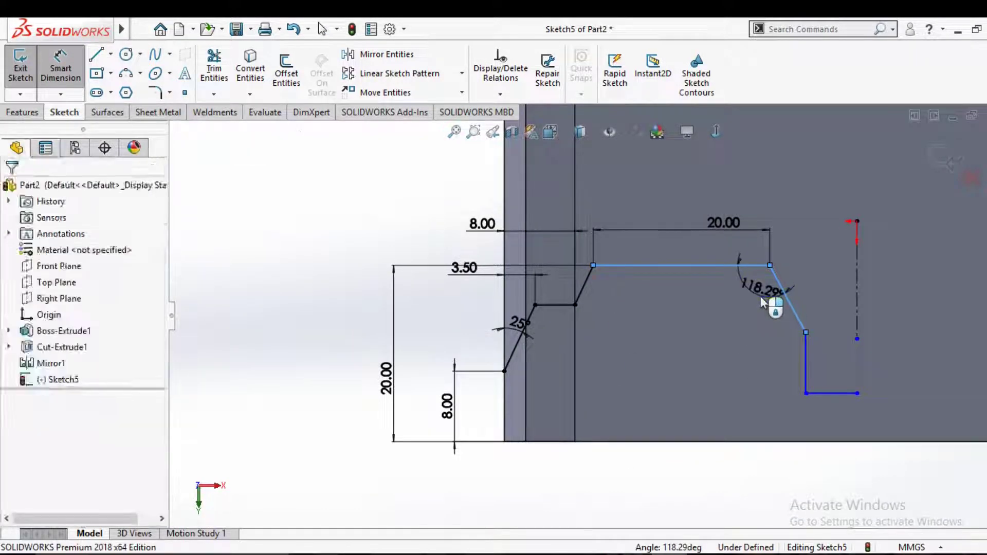
{"action": "left_click", "coordinate": [760, 296]}
{"action": "type", "text": "115"}
{"action": "key", "text": "Return"}
{"action": "key", "text": "Escape"}
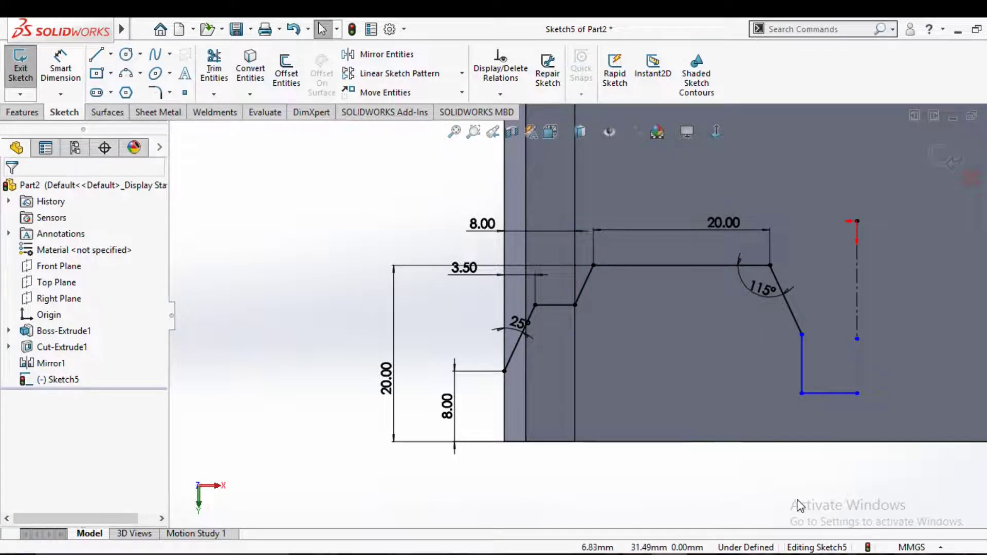
Dimension the right slanted line's vertical drop to 7.8 mm.
{"action": "right_click_drag", "start_coordinate": [798, 501], "coordinate": [798, 463]}
{"action": "left_click", "coordinate": [721, 263]}
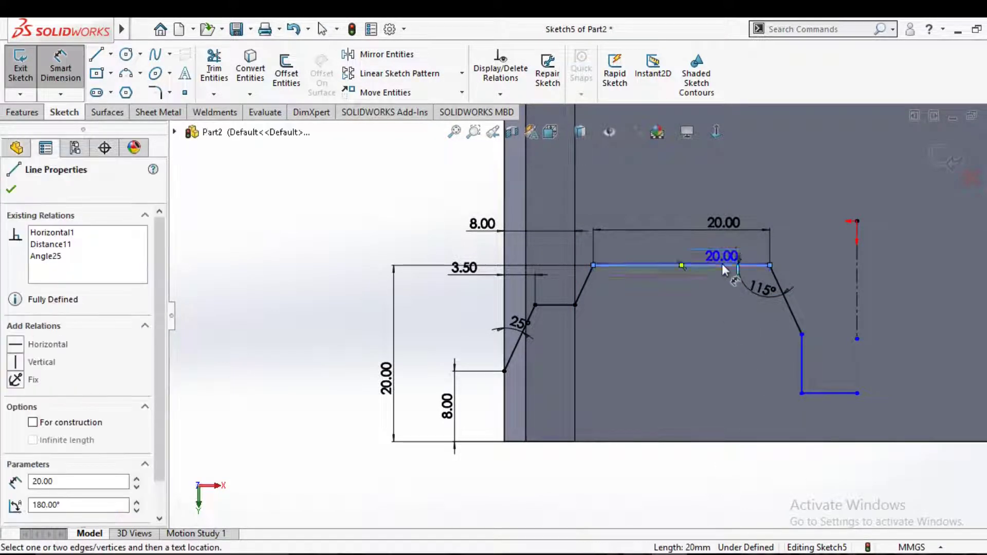
{"action": "left_click", "coordinate": [802, 334]}
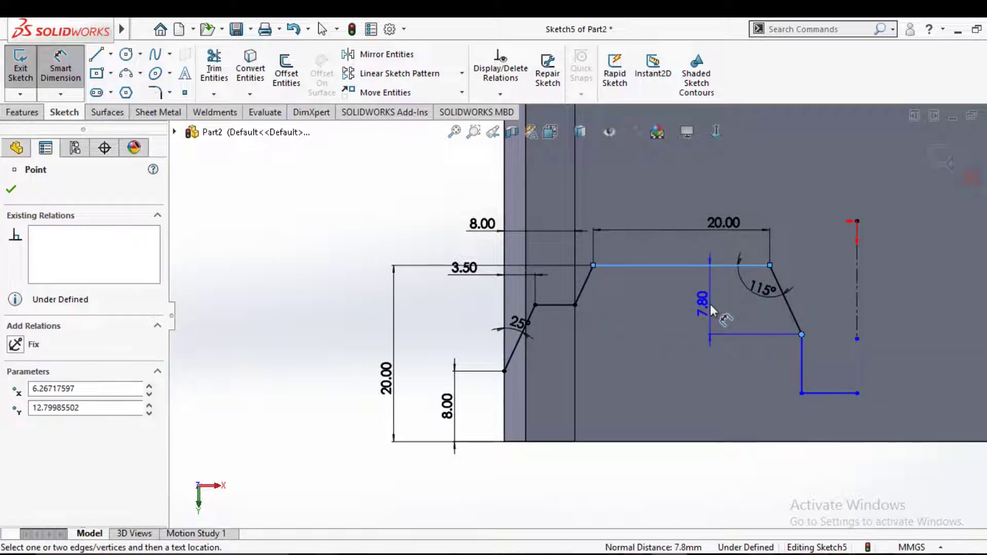
{"action": "key", "text": "Escape"}
{"action": "left_click", "coordinate": [574, 305]}
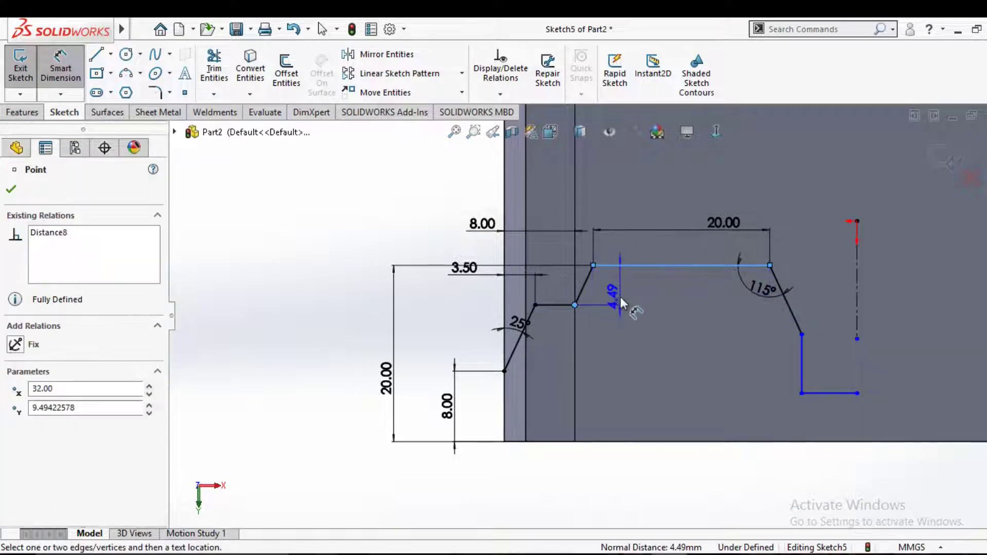
{"action": "key", "text": "Escape"}
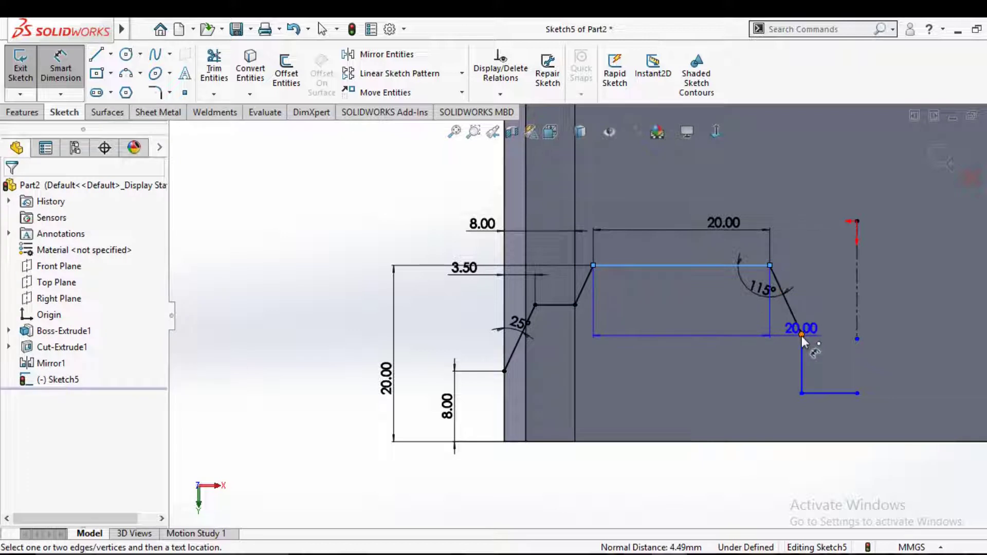
{"action": "left_click", "coordinate": [801, 334]}
{"action": "left_click", "coordinate": [724, 291]}
{"action": "type", "text": "7.8"}
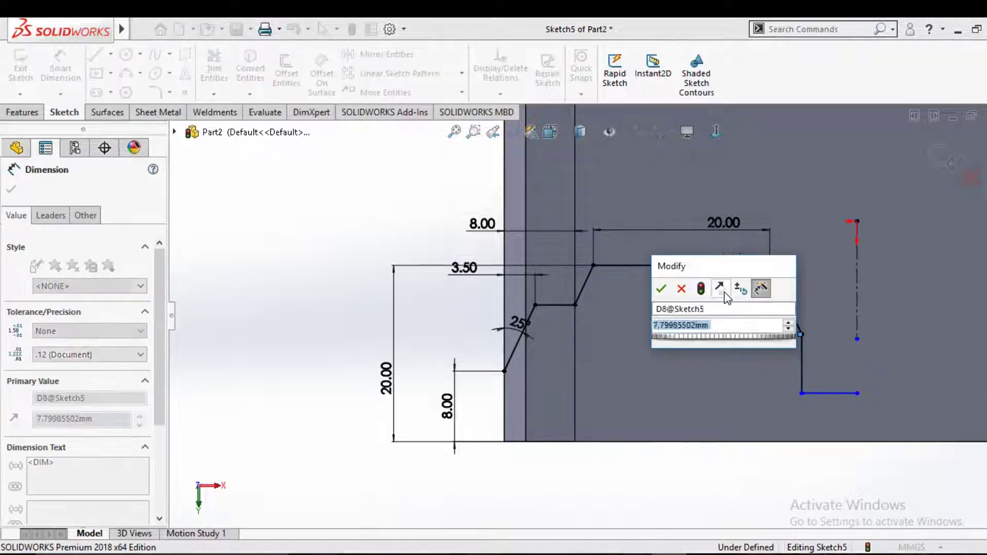
{"action": "key", "text": "Return"}
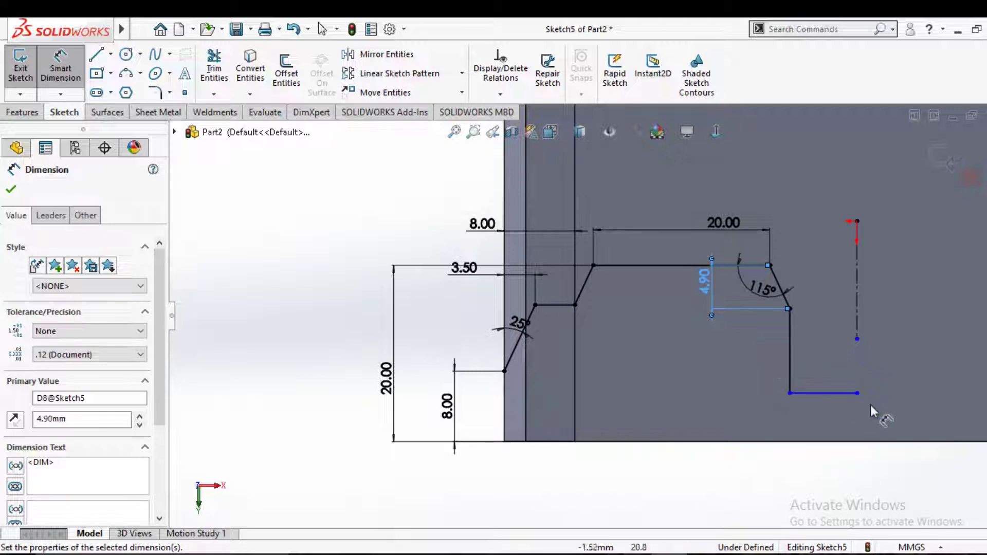
Dimension the centerline's lower end 5 mm from the bottom line, then change it to 7.
{"action": "scroll", "coordinate": [863, 400], "scroll_direction": "up", "scroll_amount": 5}
{"action": "scroll", "coordinate": [802, 359], "scroll_direction": "down", "scroll_amount": 4}
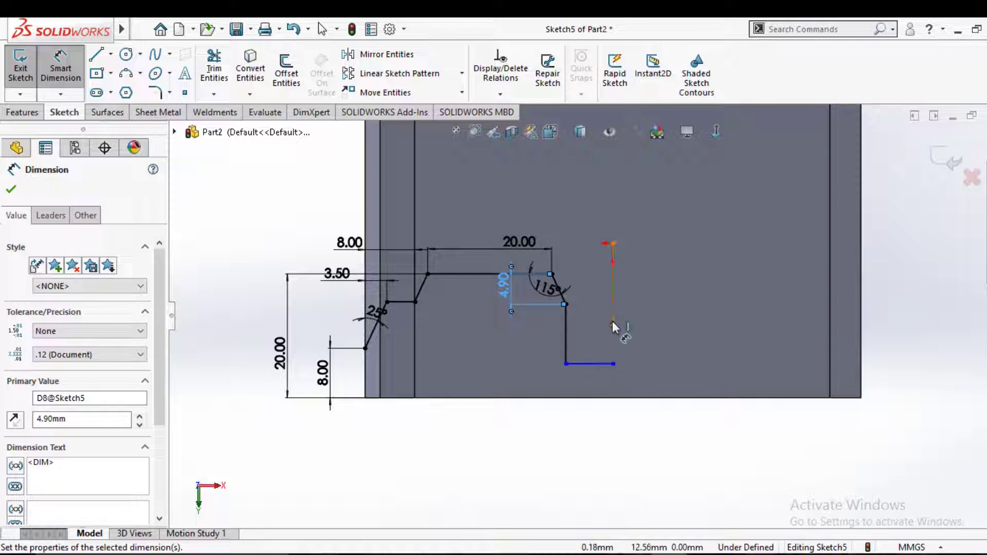
{"action": "left_click", "coordinate": [614, 363]}
{"action": "left_click", "coordinate": [603, 363]}
{"action": "left_click", "coordinate": [590, 333]}
{"action": "type", "text": "5"}
{"action": "key", "text": "Return"}
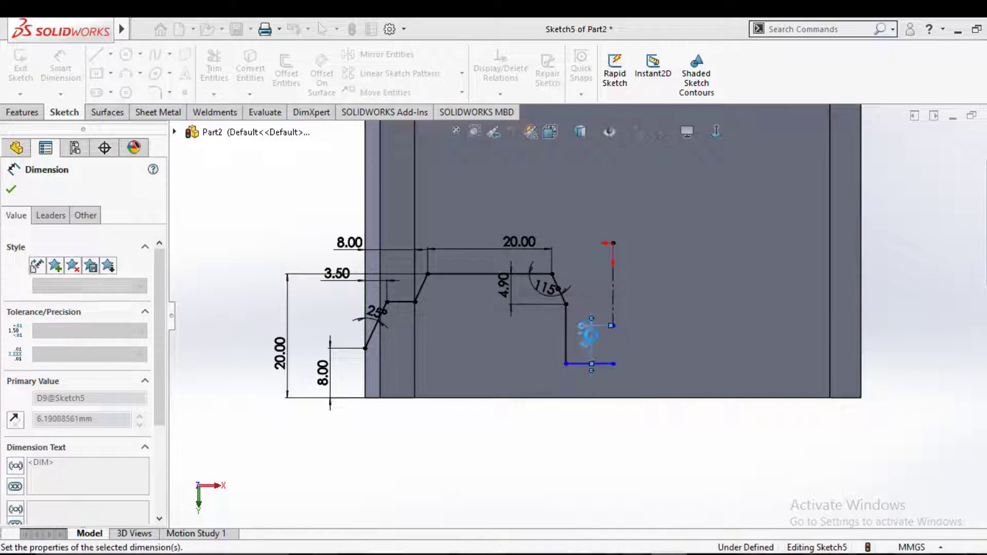
{"action": "left_click", "coordinate": [590, 349]}
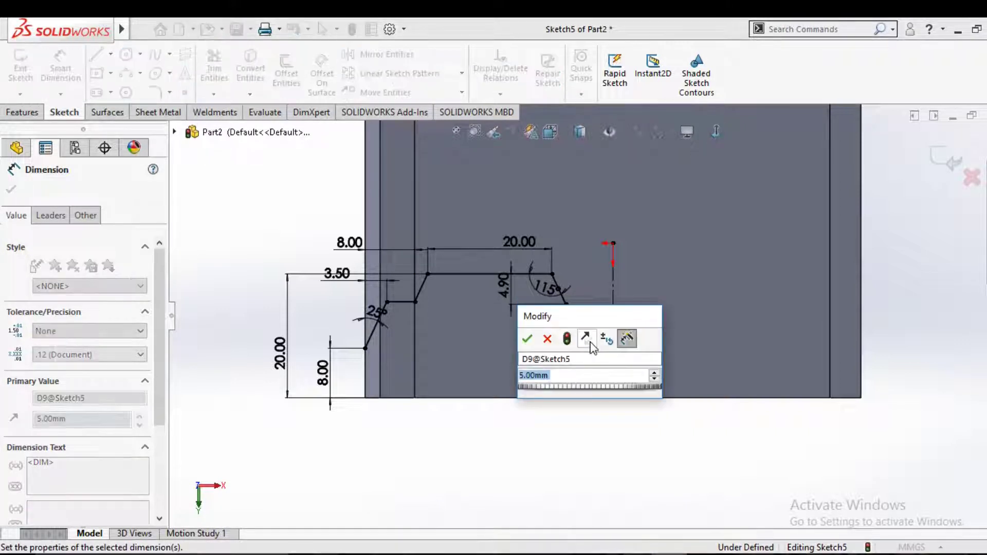
{"action": "type", "text": "7"}
{"action": "key", "text": "Return"}
Try dimensioning the short vertical line, then dismiss the Make Dimension Driven prompt.
{"action": "key", "text": "Escape"}
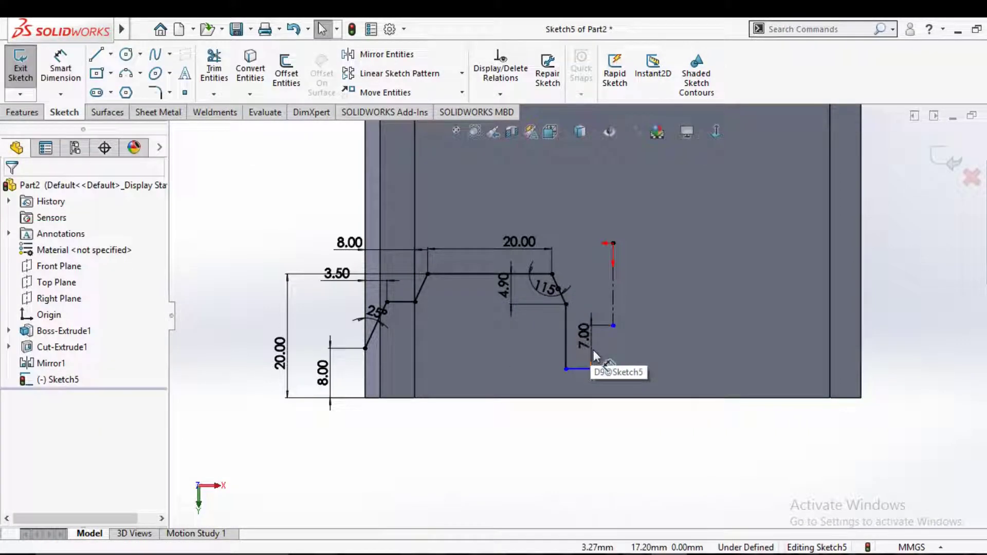
{"action": "left_click", "coordinate": [566, 350]}
{"action": "right_click_drag", "start_coordinate": [623, 477], "coordinate": [619, 369]}
{"action": "left_click", "coordinate": [612, 241]}
{"action": "left_click", "coordinate": [566, 324]}
{"action": "left_click", "coordinate": [597, 303]}
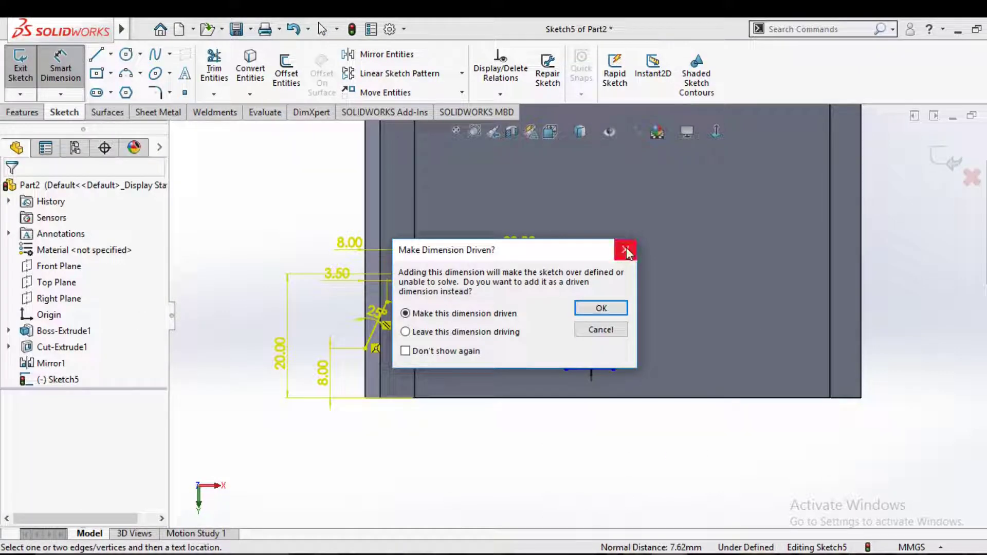
{"action": "left_click", "coordinate": [626, 249]}
{"action": "key", "text": "Escape"}
{"action": "left_click", "coordinate": [383, 54]}
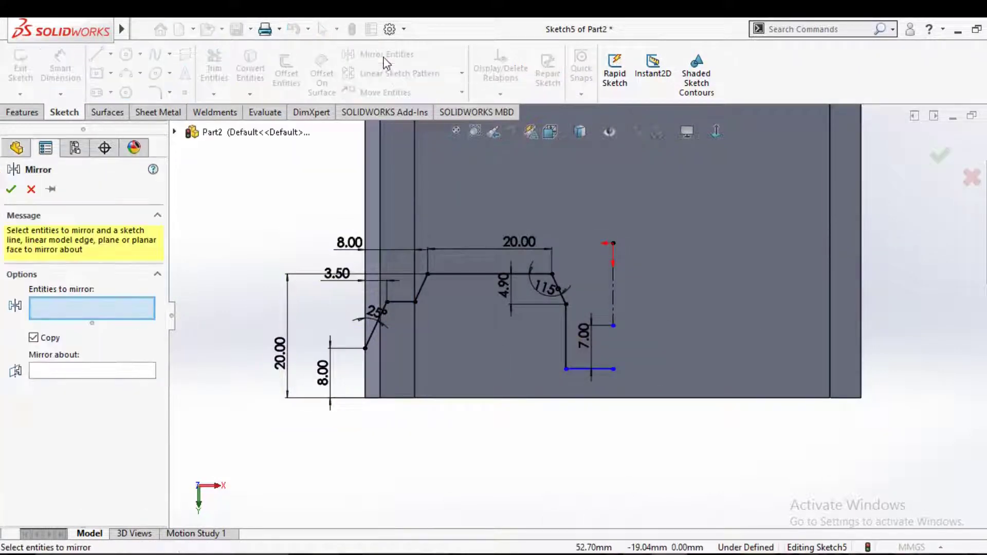
Mirror the stepped profile lines about the vertical centerline into a full blade outline.
{"action": "right_click_drag", "start_coordinate": [262, 189], "coordinate": [262, 265]}
{"action": "mouse_move", "coordinate": [507, 400]}
{"action": "middle_mouse_down"}
{"action": "mouse_move", "coordinate": [615, 294]}
{"action": "mouse_move", "coordinate": [471, 331]}
{"action": "middle_mouse_up"}
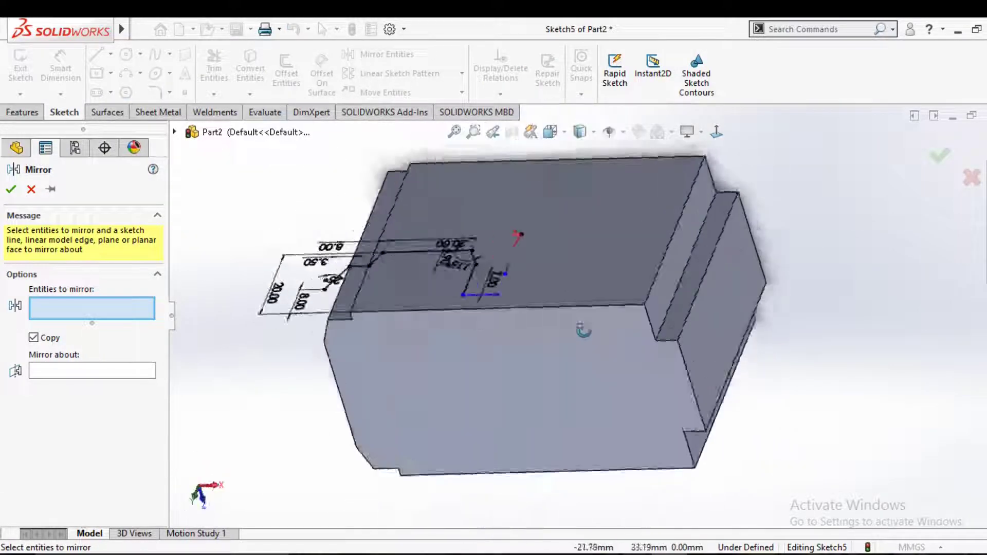
{"action": "key", "text": "space"}
{"action": "left_click", "coordinate": [470, 331]}
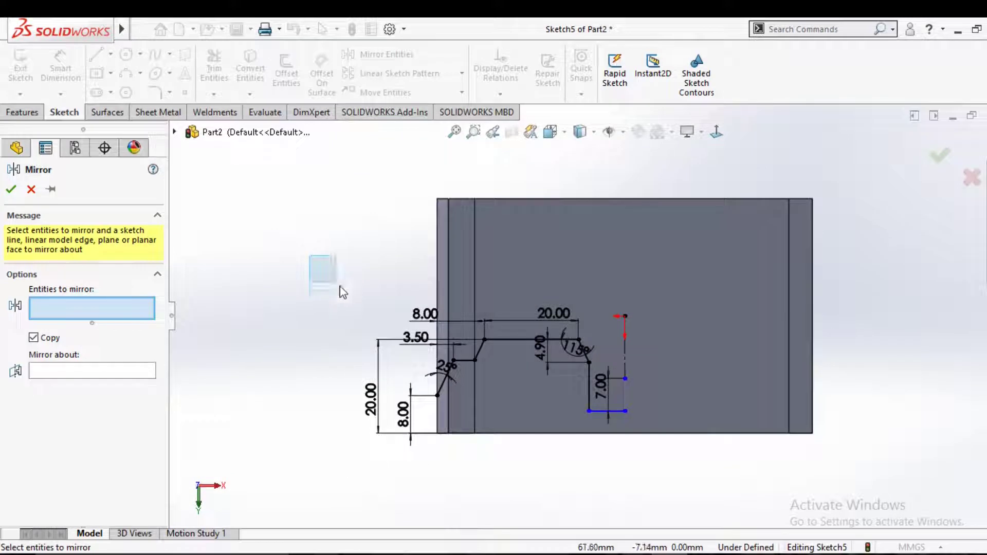
{"action": "left_click_drag", "start_coordinate": [333, 279], "coordinate": [640, 505]}
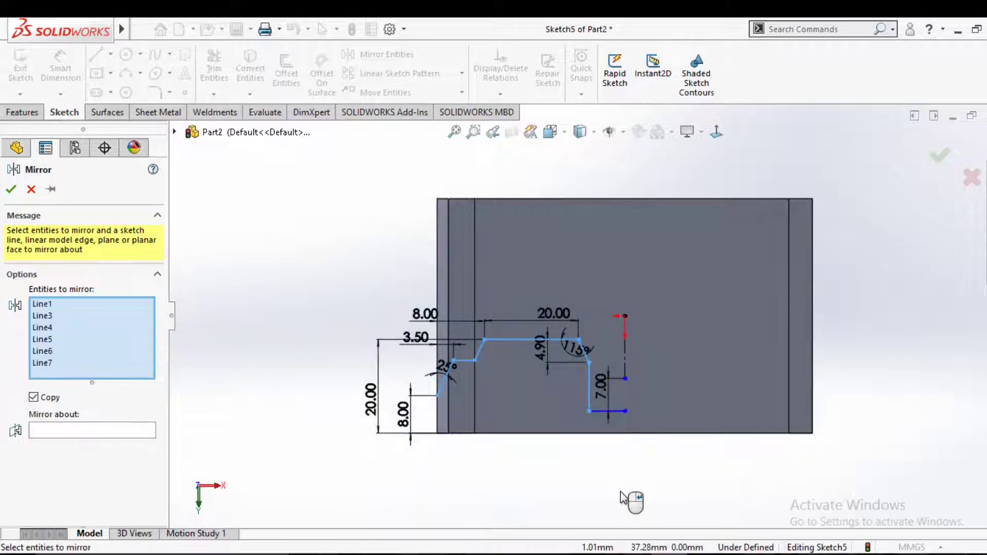
{"action": "left_click", "coordinate": [609, 411]}
{"action": "left_click", "coordinate": [139, 441]}
{"action": "left_click", "coordinate": [625, 355]}
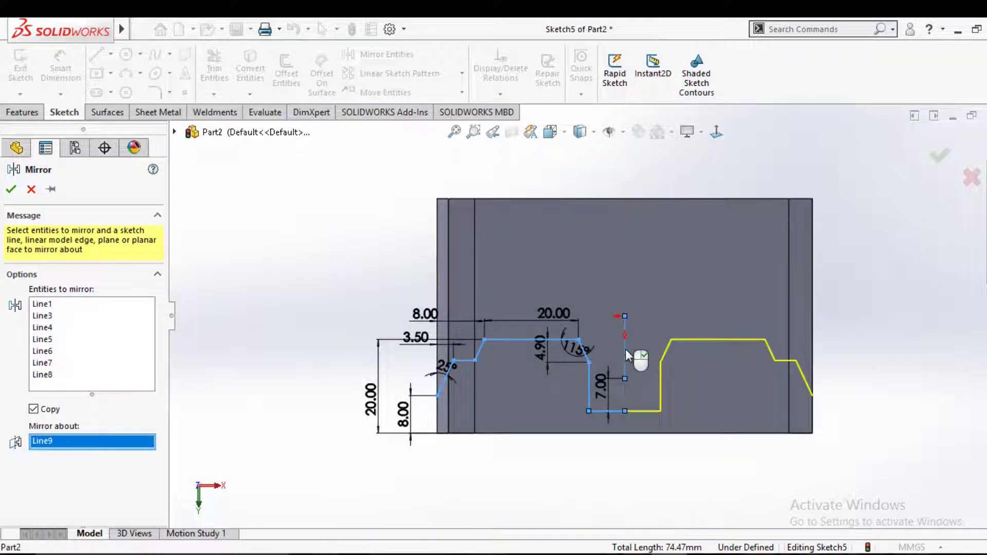
{"action": "right_click", "coordinate": [626, 355]}
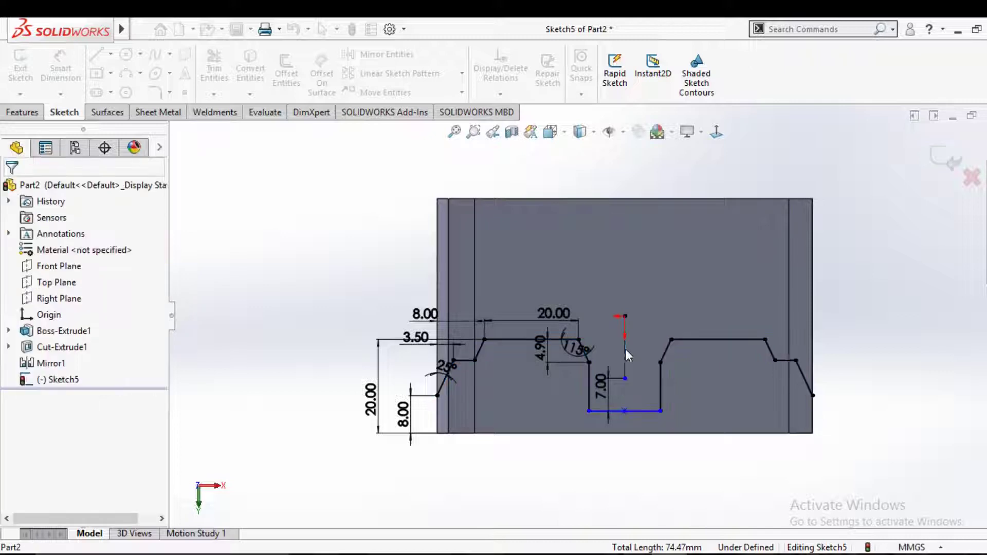
{"action": "left_click", "coordinate": [225, 65]}
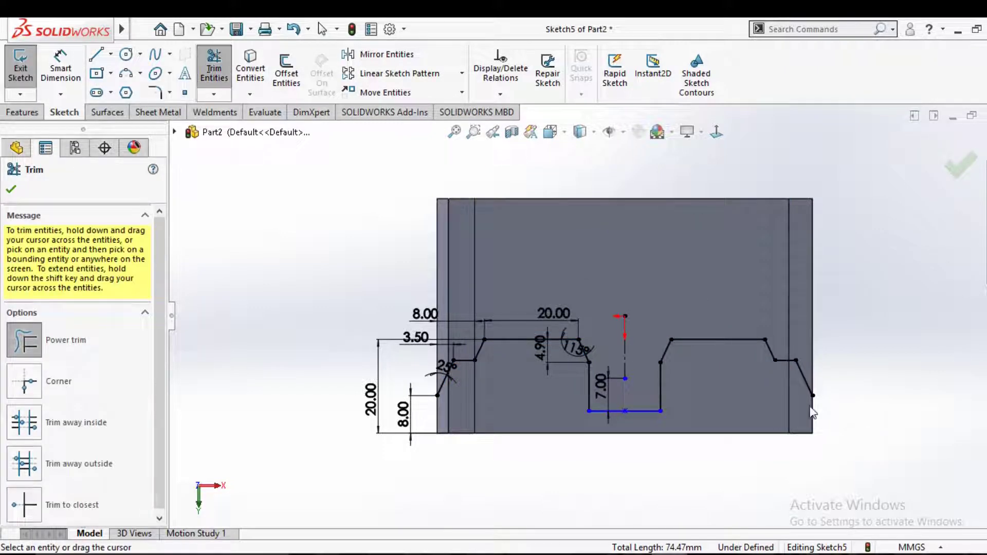
Draw a short horizontal line and a diagonal from the profile's right end to the block edge.
{"action": "scroll", "coordinate": [839, 395], "scroll_direction": "down", "scroll_amount": 3}
{"action": "scroll", "coordinate": [797, 370], "scroll_direction": "down", "scroll_amount": 1}
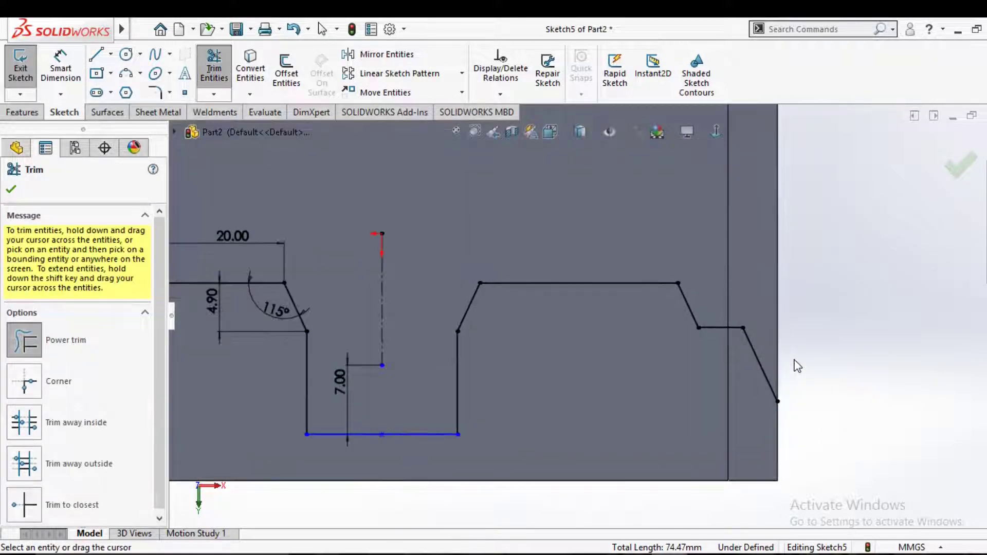
{"action": "scroll", "coordinate": [797, 363], "scroll_direction": "up", "scroll_amount": 3}
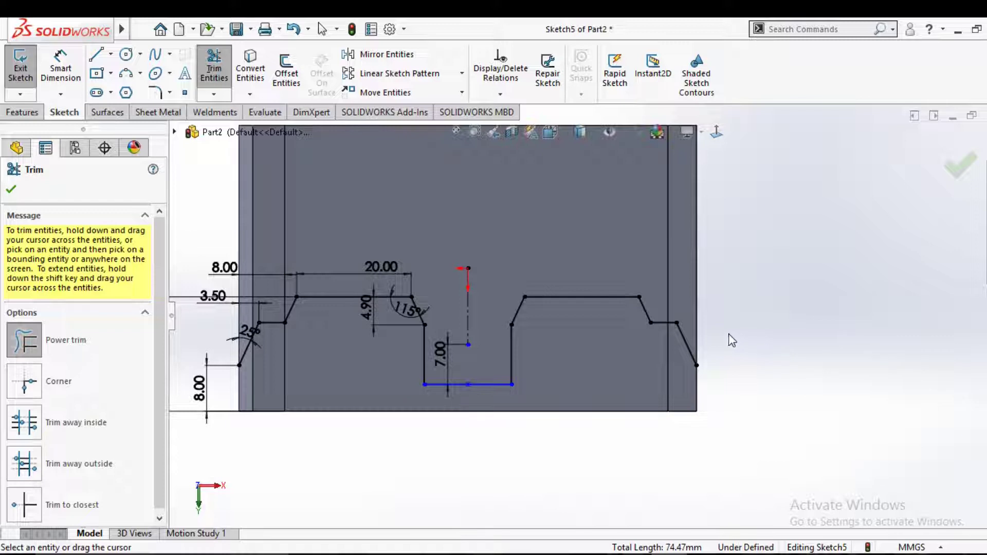
{"action": "scroll", "coordinate": [731, 340], "scroll_direction": "up", "scroll_amount": 2}
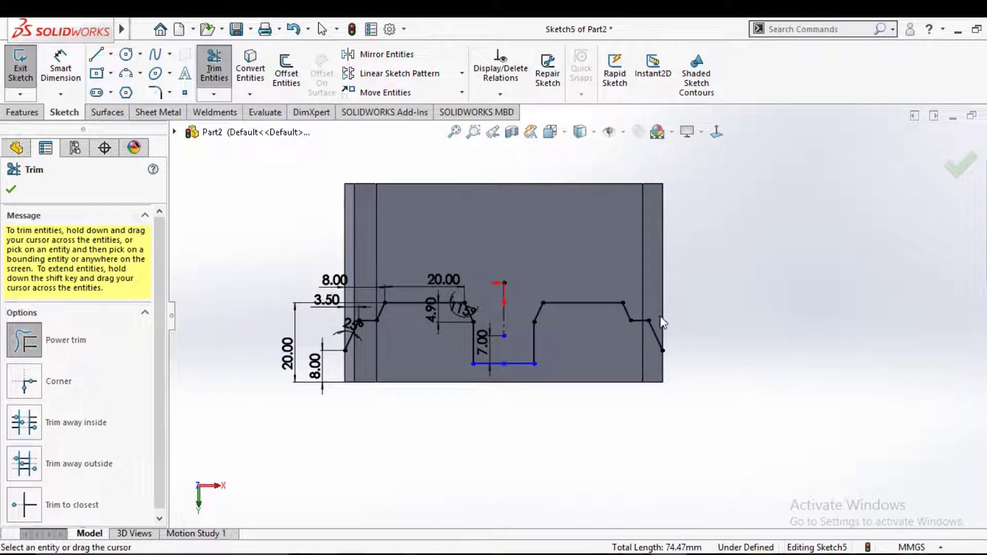
{"action": "scroll", "coordinate": [615, 318], "scroll_direction": "down", "scroll_amount": 3}
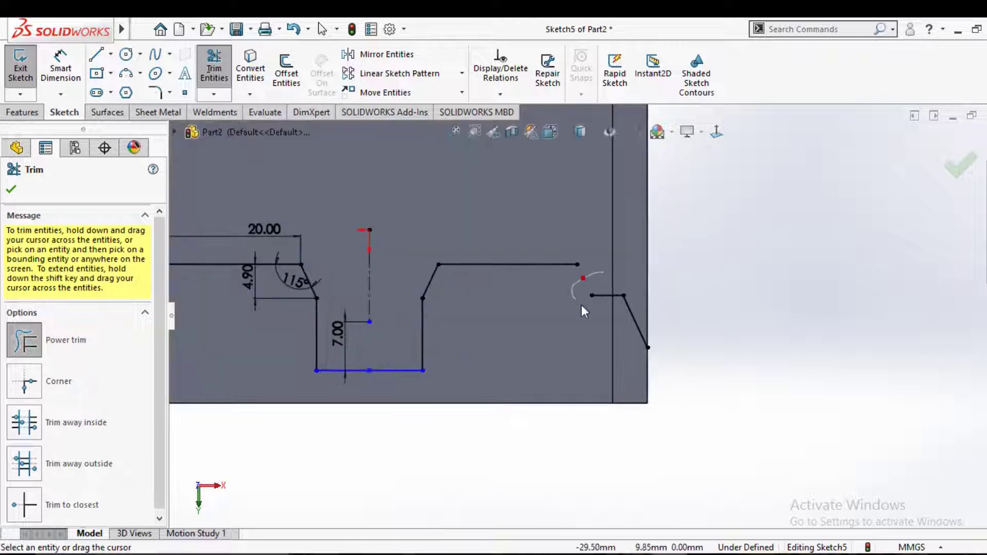
{"action": "scroll", "coordinate": [651, 319], "scroll_direction": "up", "scroll_amount": 1}
{"action": "key", "text": "l"}
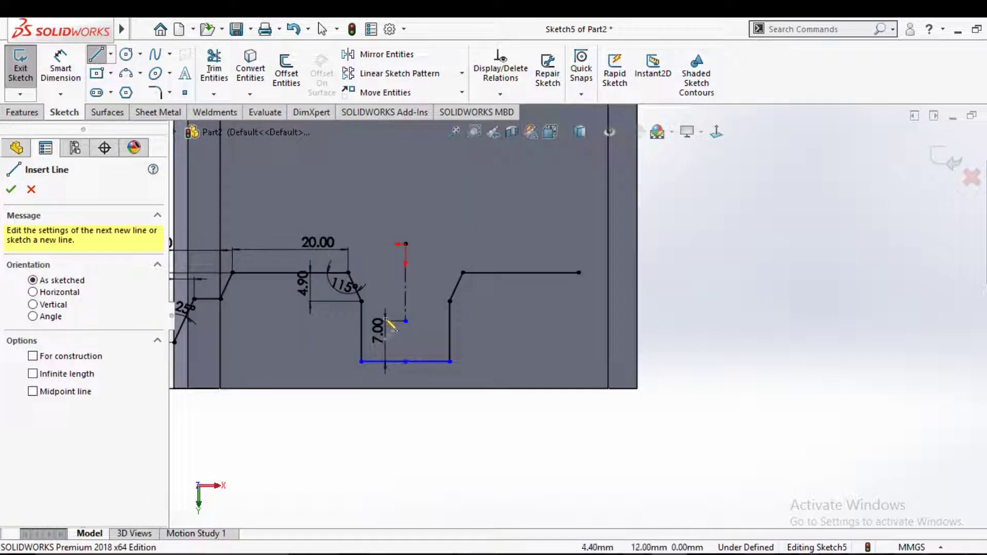
{"action": "left_click", "coordinate": [578, 272]}
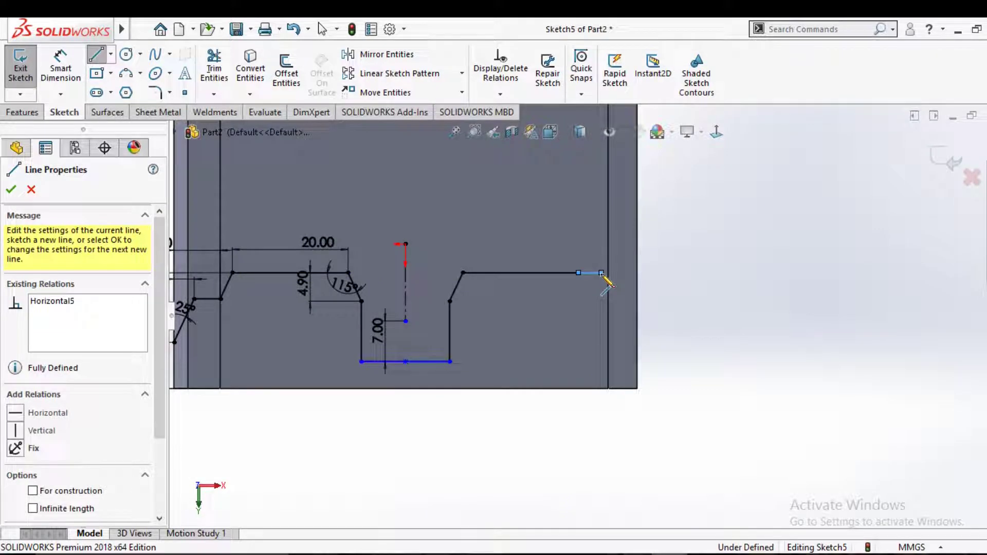
{"action": "left_click", "coordinate": [601, 272]}
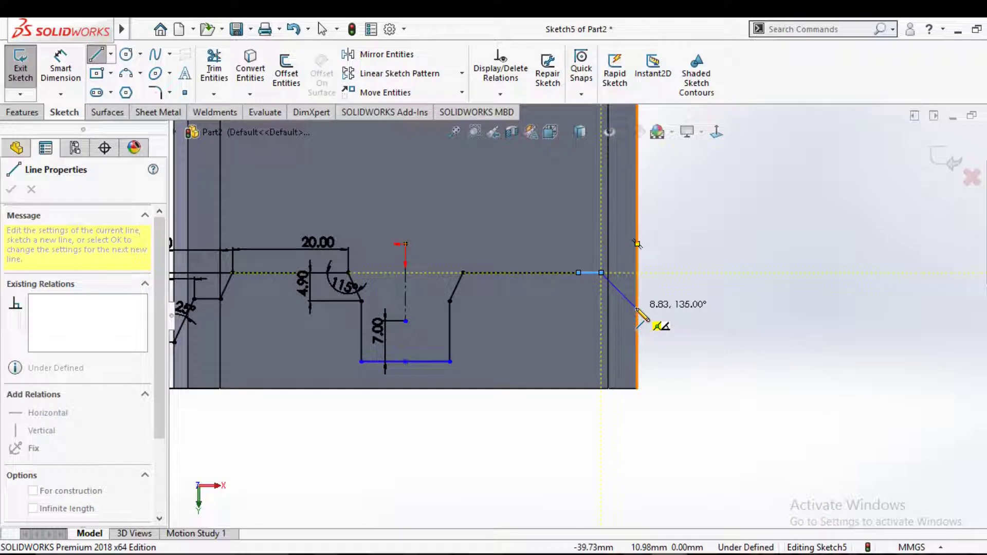
{"action": "left_click", "coordinate": [637, 320]}
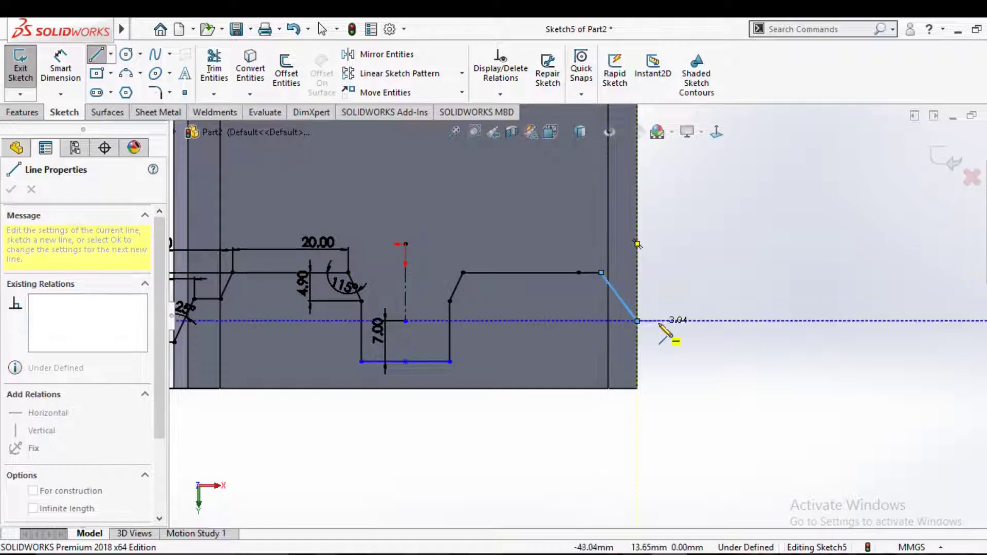
Close the loop with lines outside the right side, below the block and up the left side.
{"action": "scroll", "coordinate": [657, 328], "scroll_direction": "up", "scroll_amount": 3}
{"action": "left_click", "coordinate": [647, 319]}
{"action": "left_click", "coordinate": [647, 382]}
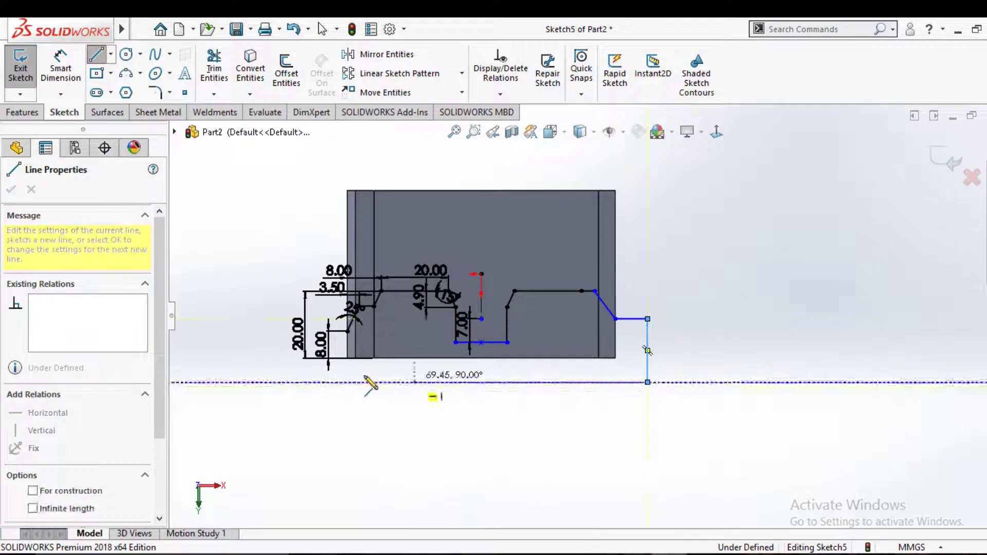
{"action": "left_click", "coordinate": [316, 382]}
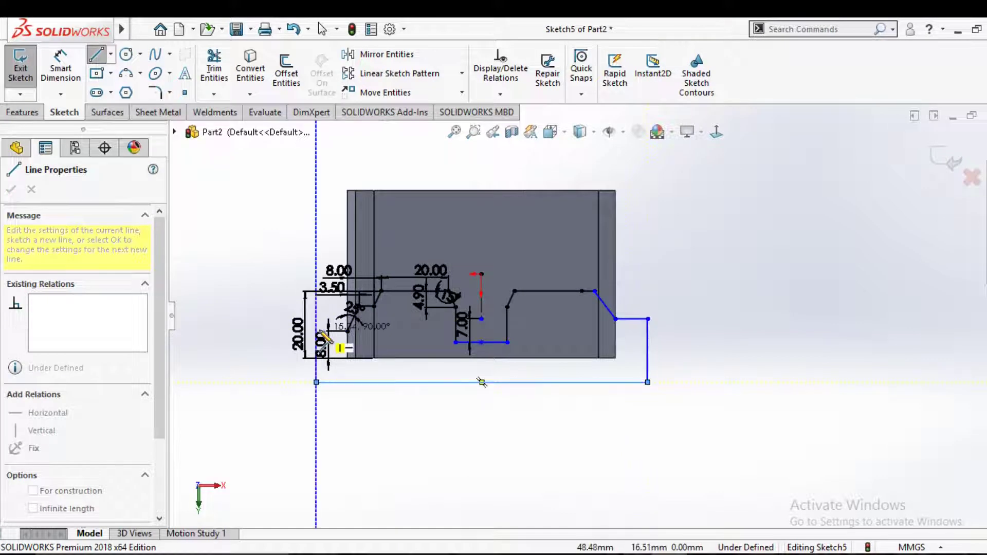
{"action": "left_click", "coordinate": [316, 331]}
{"action": "right_click", "coordinate": [350, 337]}
{"action": "left_click", "coordinate": [420, 356]}
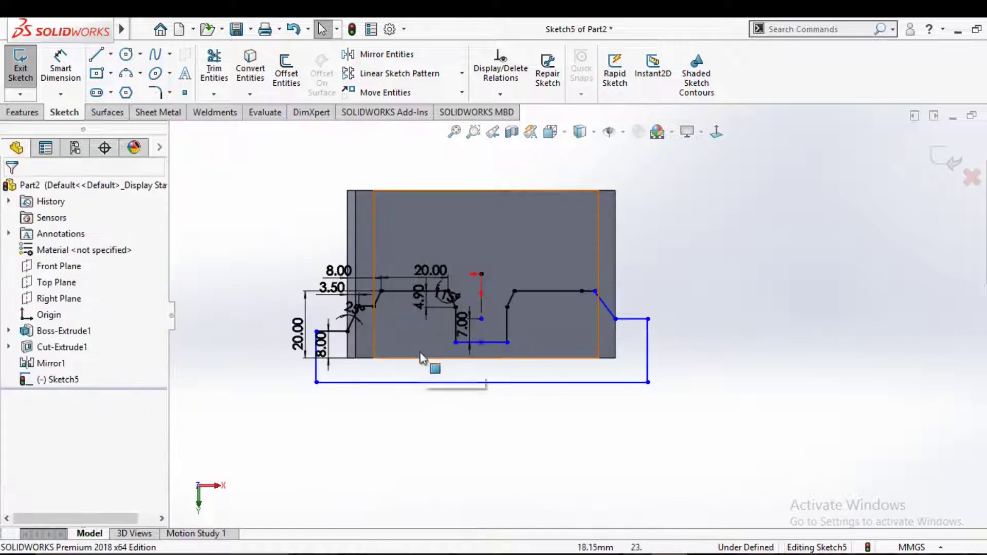
{"action": "left_click", "coordinate": [23, 112]}
{"action": "left_click", "coordinate": [224, 72]}
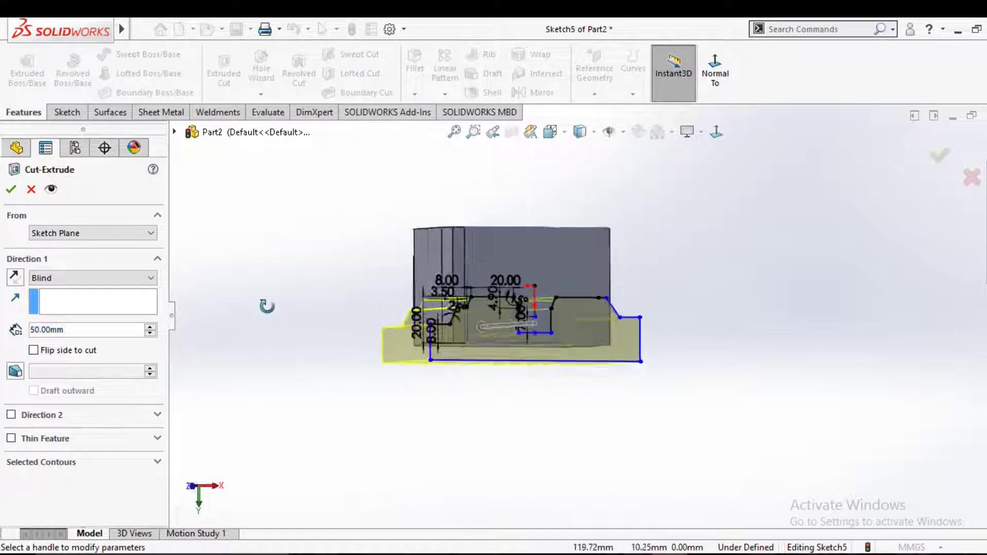
Accept the 50 mm Blind extruded cut and view the front wall head-on.
{"action": "key", "text": "Return"}
{"action": "mouse_move", "coordinate": [309, 257]}
{"action": "middle_mouse_down"}
{"action": "mouse_move", "coordinate": [366, 328]}
{"action": "mouse_move", "coordinate": [351, 346]}
{"action": "mouse_move", "coordinate": [342, 337]}
{"action": "middle_mouse_up"}
{"action": "key", "text": "space"}
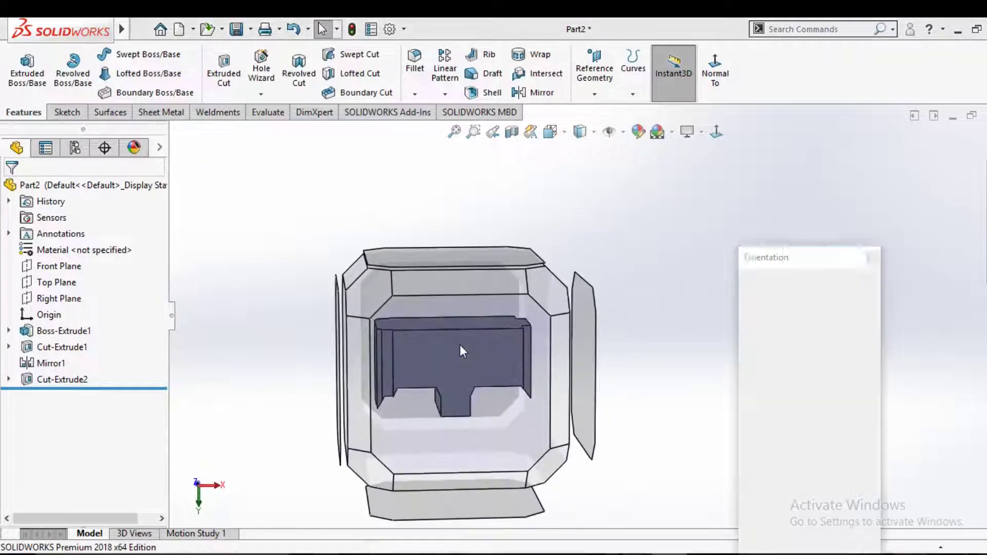
{"action": "left_click", "coordinate": [459, 344]}
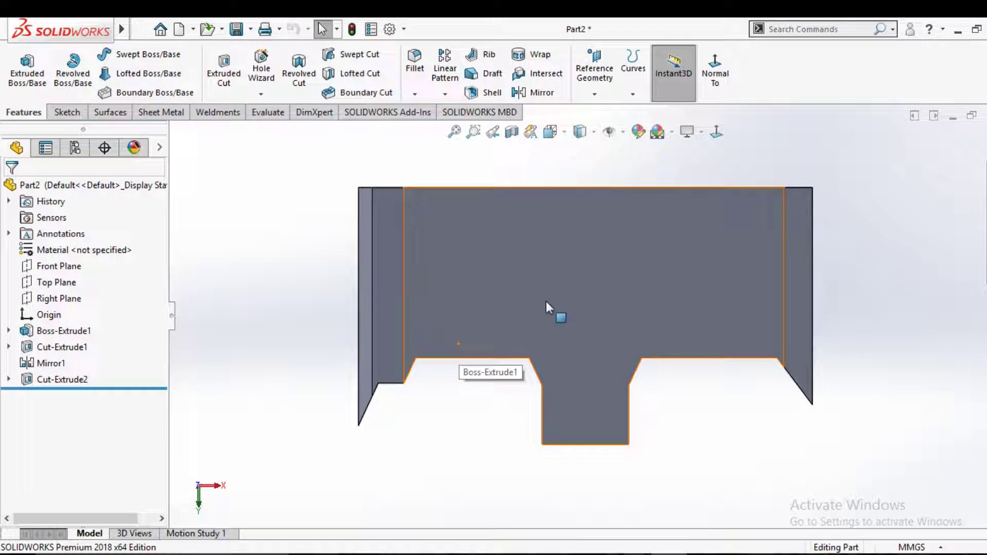
{"action": "left_click", "coordinate": [622, 275]}
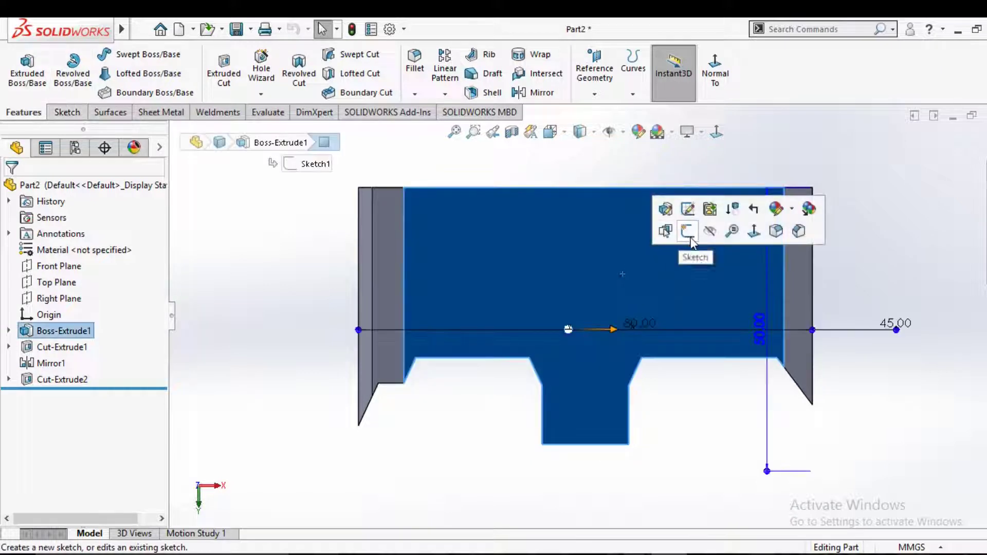
Start a sketch on the front wall and draw a vertical centerline from the origin to the top edge.
{"action": "left_click", "coordinate": [689, 228]}
{"action": "left_click", "coordinate": [96, 54]}
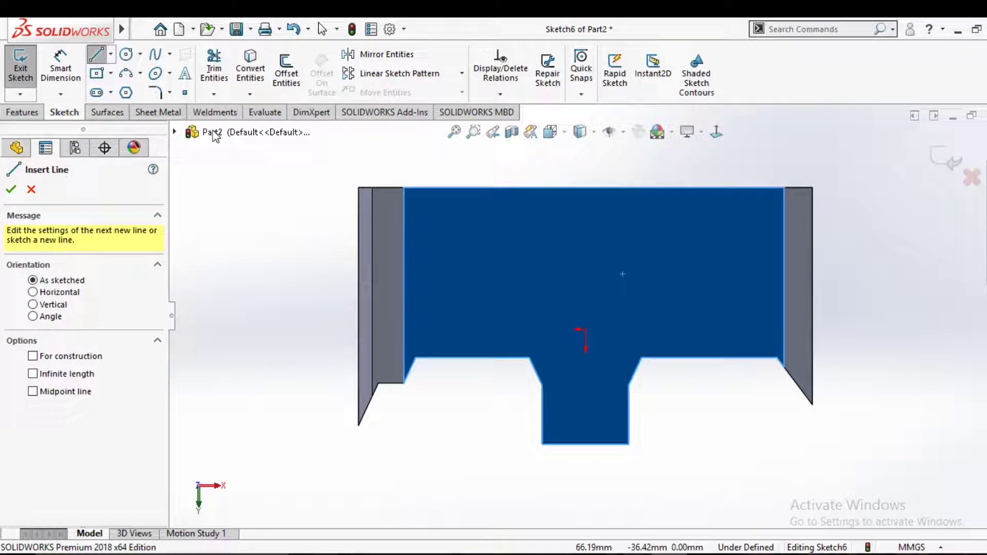
{"action": "left_click", "coordinate": [111, 54]}
{"action": "left_click", "coordinate": [118, 78]}
{"action": "left_click", "coordinate": [585, 329]}
{"action": "left_click", "coordinate": [585, 172]}
{"action": "right_click", "coordinate": [585, 172]}
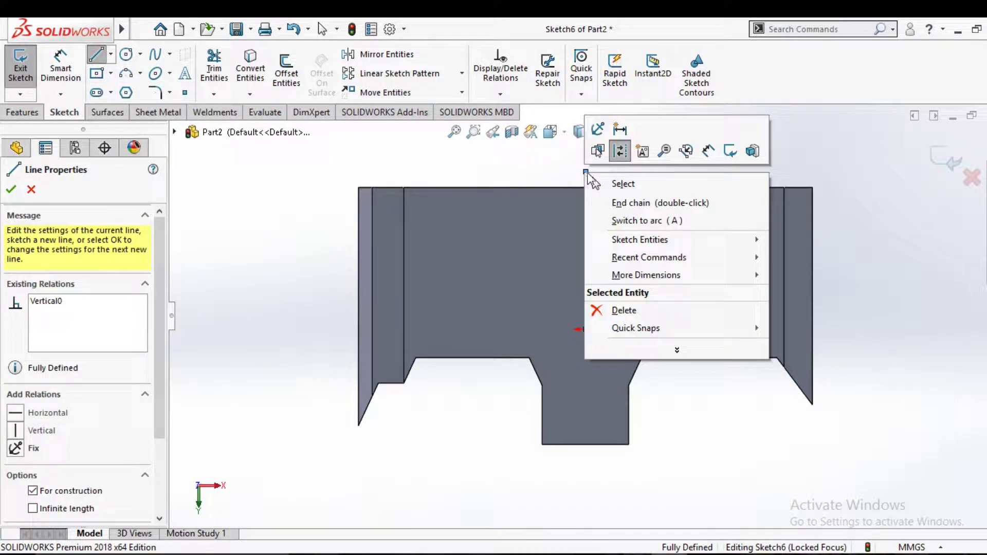
{"action": "left_click", "coordinate": [622, 184]}
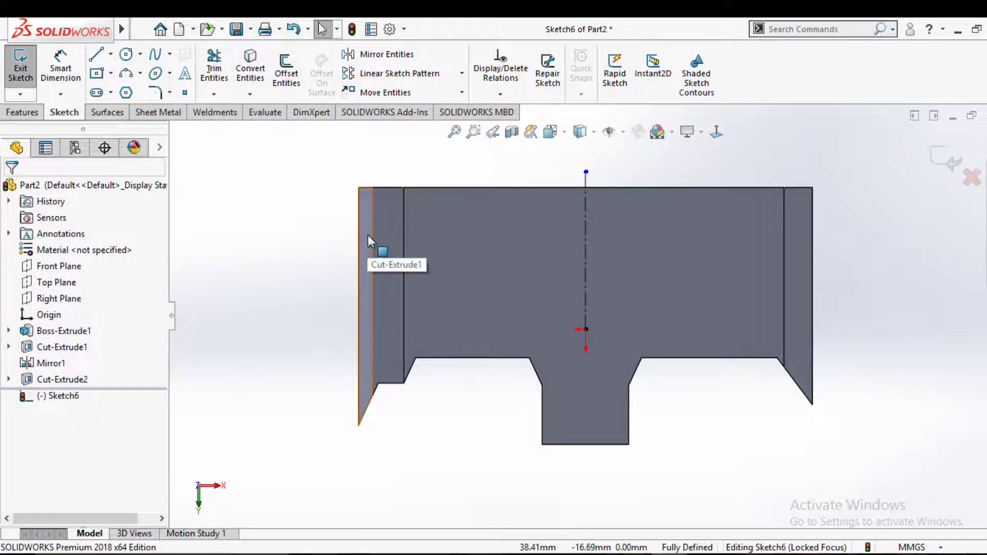
Draw the left outline down from the top edge, ending in a short horizontal step left.
{"action": "left_click", "coordinate": [96, 54]}
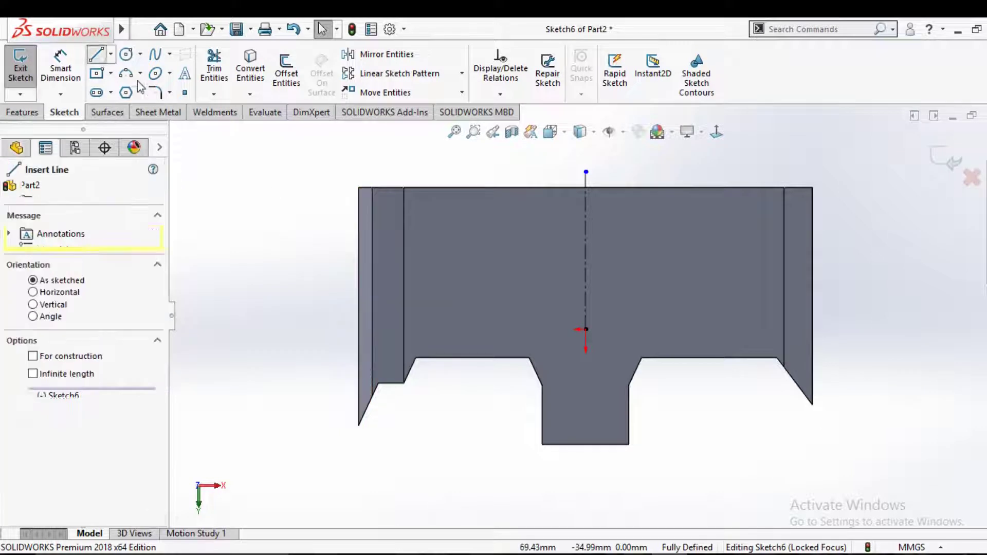
{"action": "left_click", "coordinate": [548, 187]}
{"action": "scroll", "coordinate": [548, 190], "scroll_direction": "down", "scroll_amount": 2}
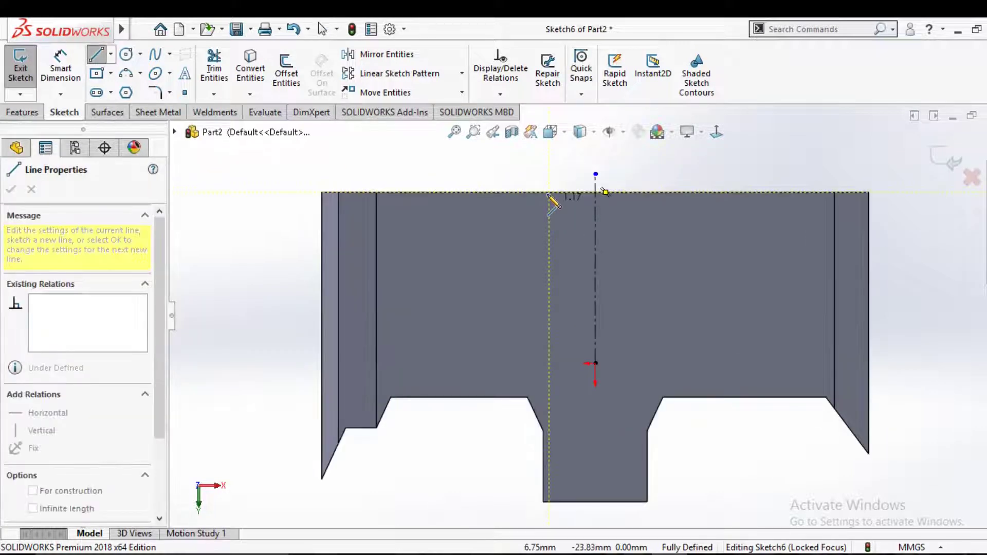
{"action": "key", "text": "Escape"}
{"action": "left_click", "coordinate": [96, 54]}
{"action": "left_click", "coordinate": [504, 192]}
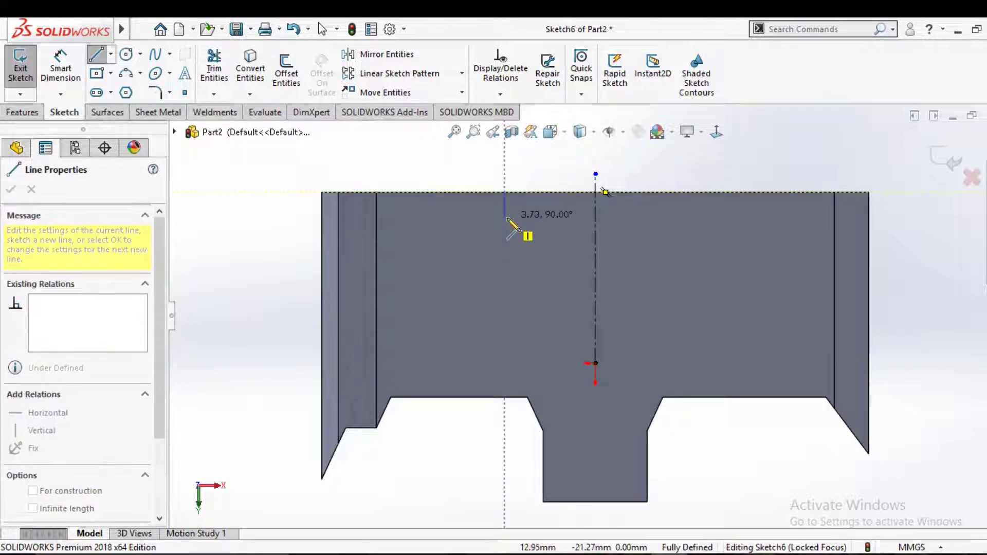
{"action": "scroll", "coordinate": [508, 219], "scroll_direction": "down", "scroll_amount": 2}
{"action": "scroll", "coordinate": [516, 216], "scroll_direction": "up", "scroll_amount": 2}
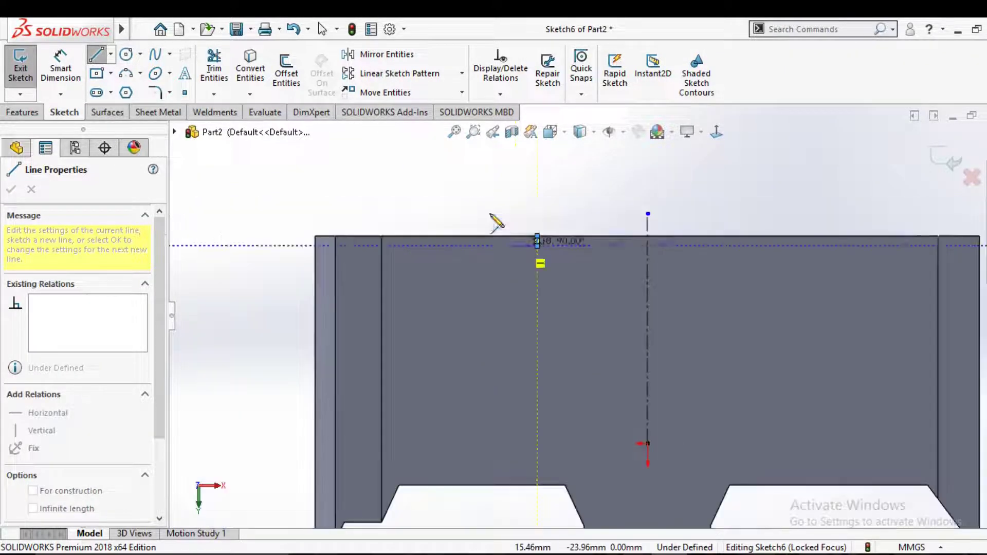
{"action": "left_click", "coordinate": [518, 246]}
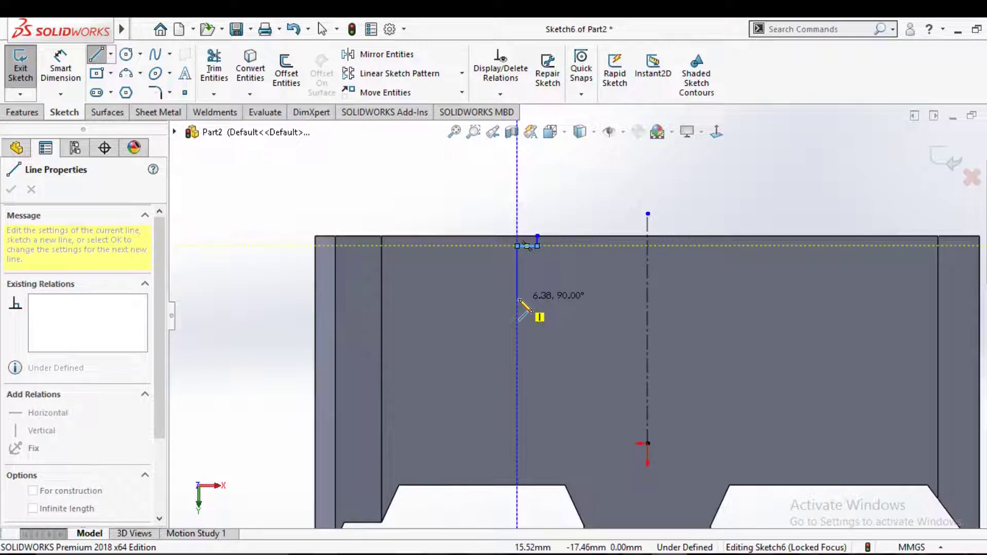
{"action": "left_click", "coordinate": [517, 350]}
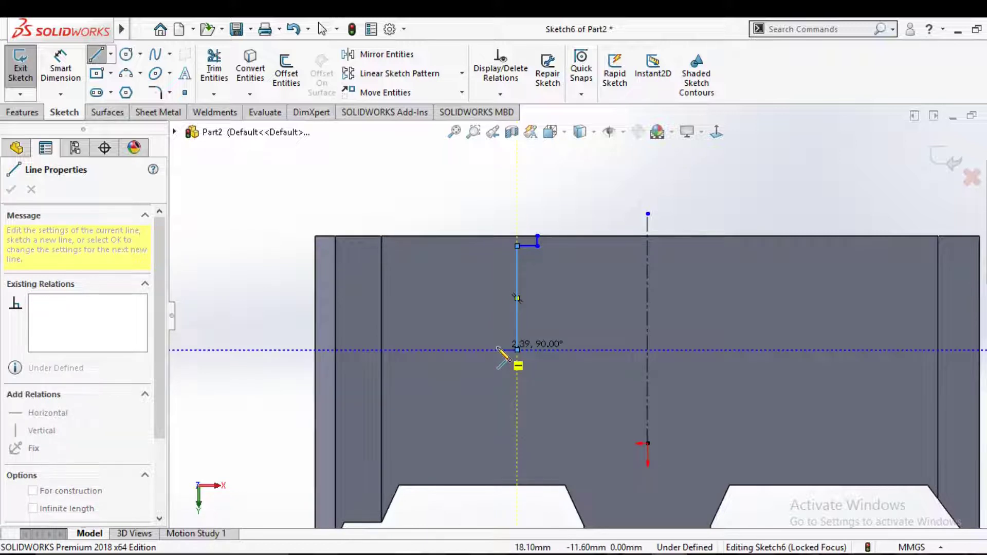
{"action": "left_click", "coordinate": [496, 350]}
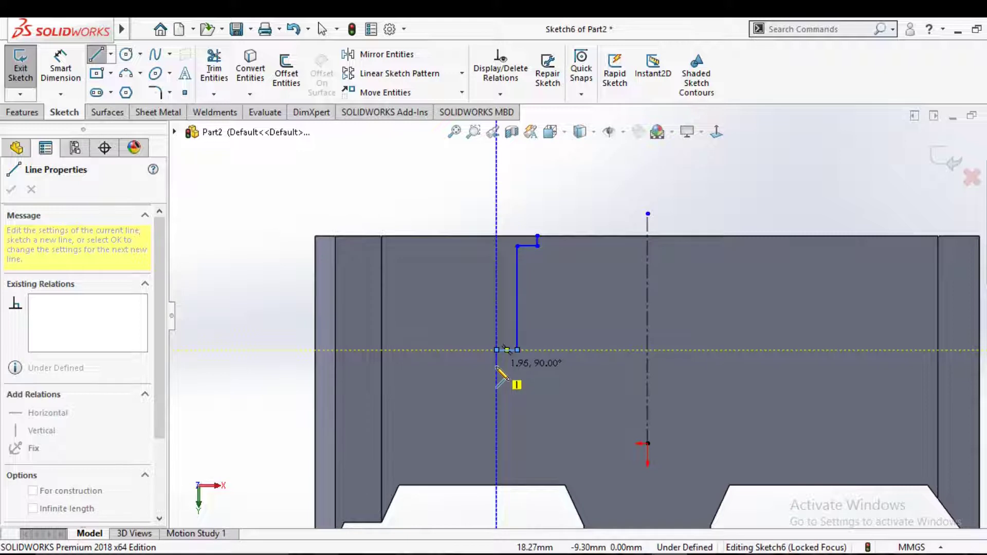
Continue the outline down, left past the part, up above it, and across the top.
{"action": "left_click", "coordinate": [496, 367]}
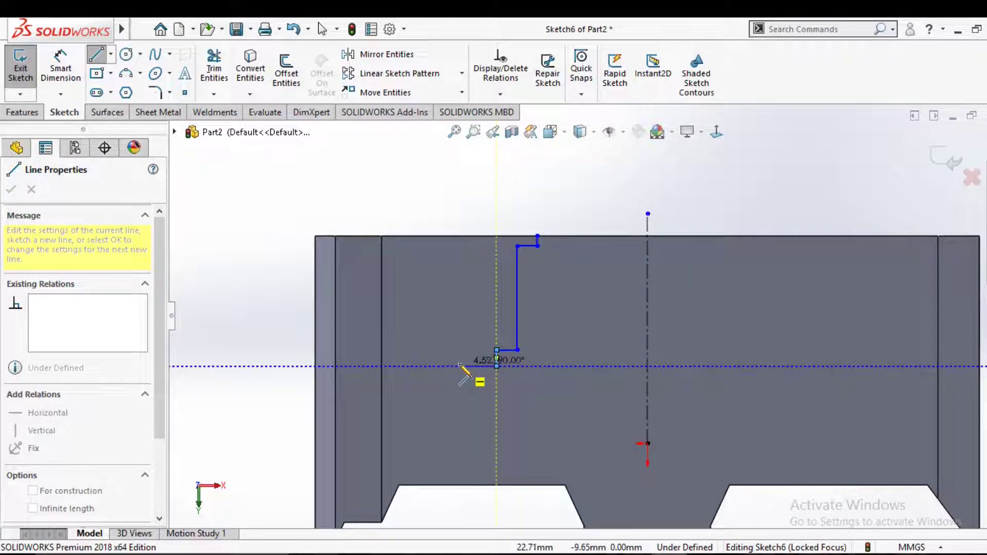
{"action": "left_click", "coordinate": [301, 366]}
{"action": "left_click", "coordinate": [301, 183]}
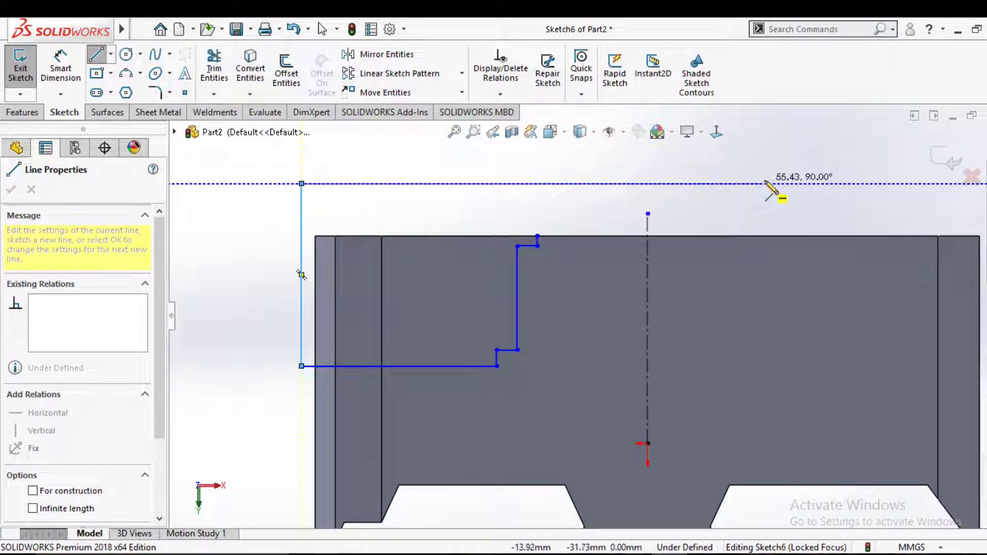
{"action": "scroll", "coordinate": [822, 206], "scroll_direction": "up", "scroll_amount": 3}
{"action": "left_click", "coordinate": [876, 239]}
{"action": "key", "text": "Escape"}
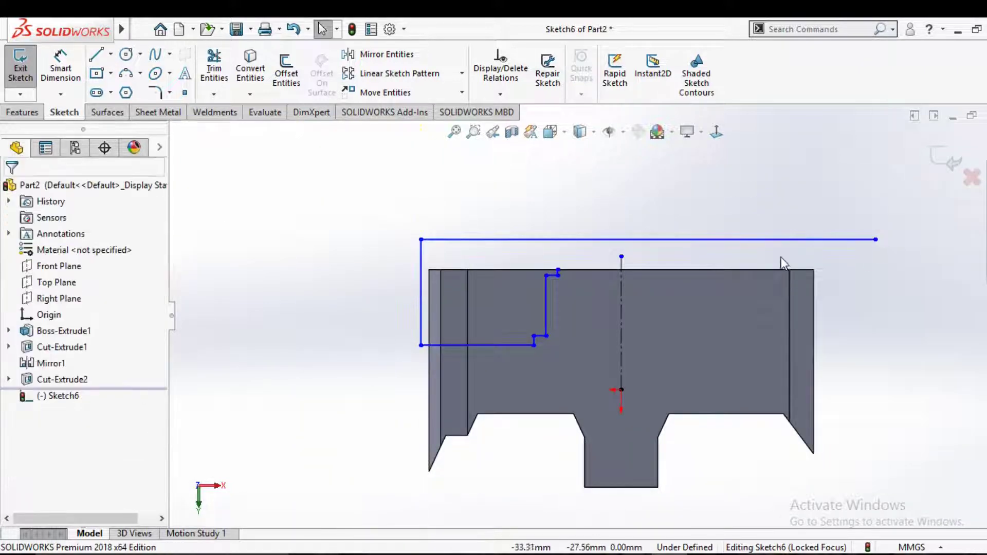
{"action": "scroll", "coordinate": [781, 263], "scroll_direction": "down", "scroll_amount": 3}
{"action": "left_click", "coordinate": [97, 55]}
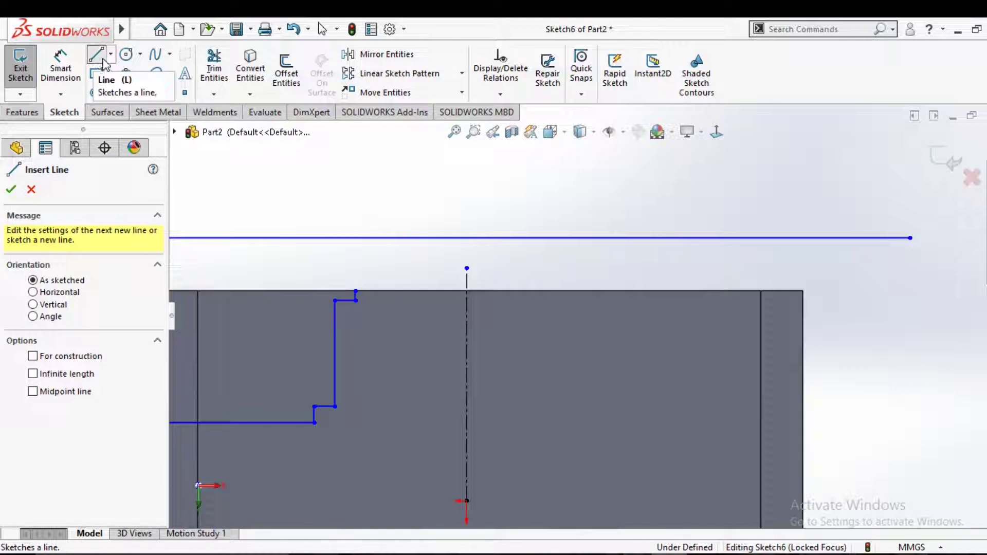
Draw the right outline: a slanted corner below the top edge, a vertical line, and steps right to the wall edge.
{"action": "left_click", "coordinate": [559, 291]}
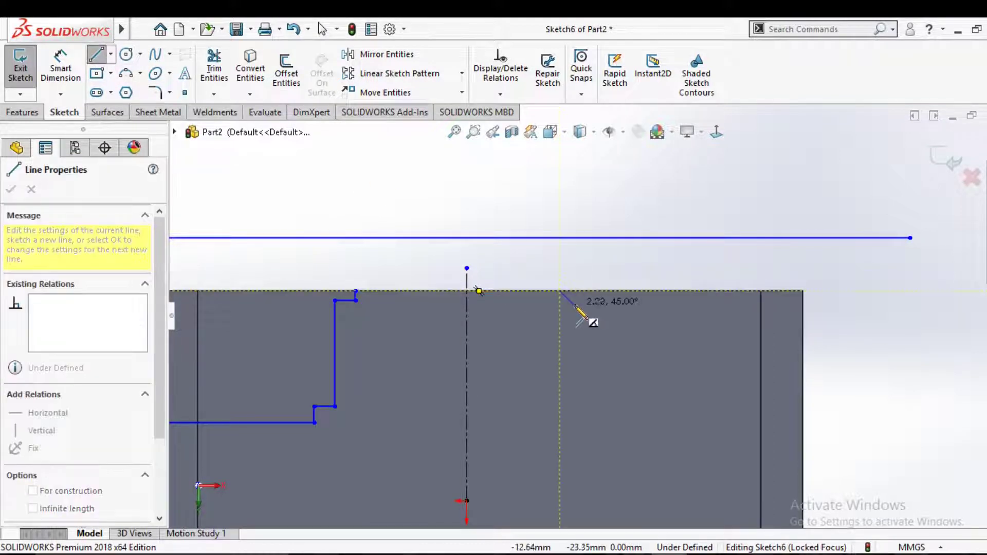
{"action": "left_click", "coordinate": [577, 307]}
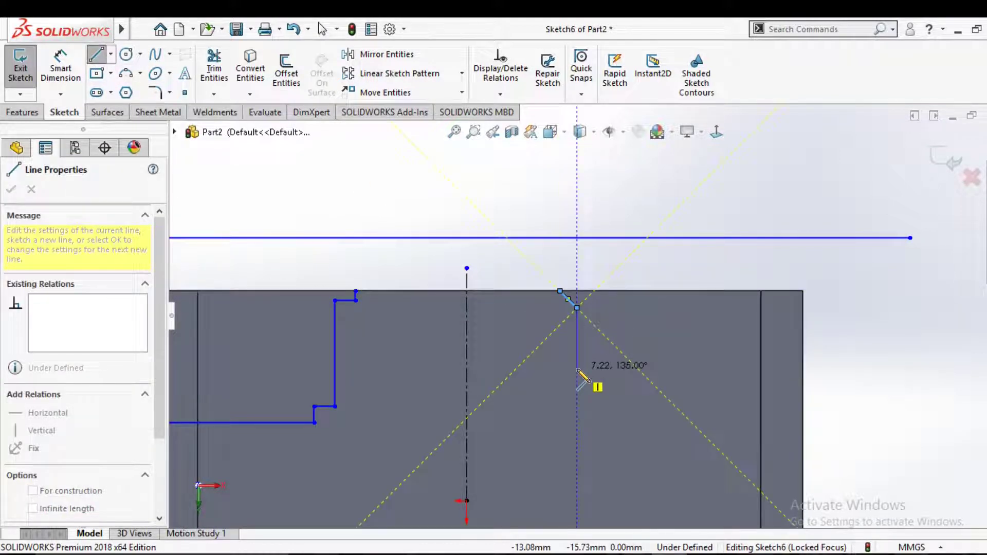
{"action": "left_click", "coordinate": [577, 406]}
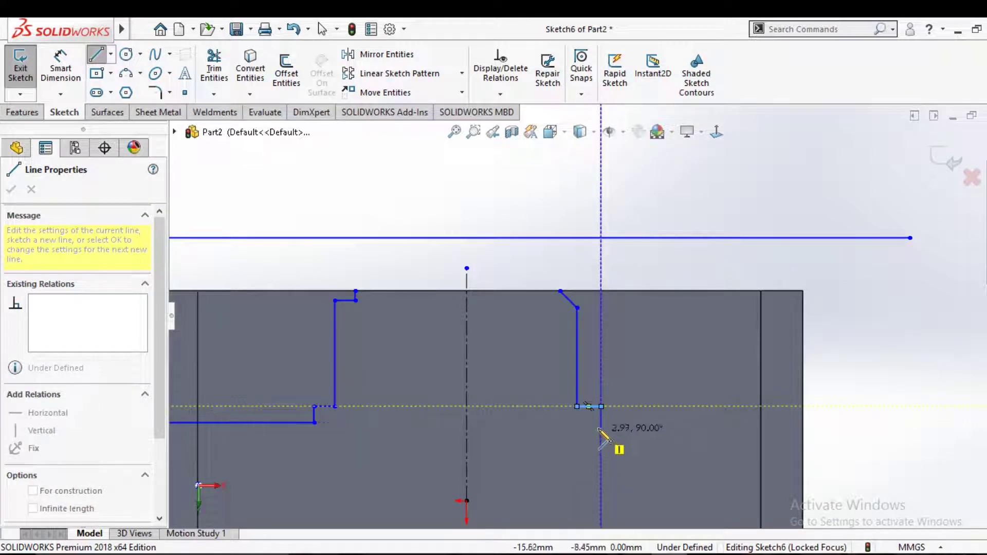
{"action": "left_click", "coordinate": [600, 423]}
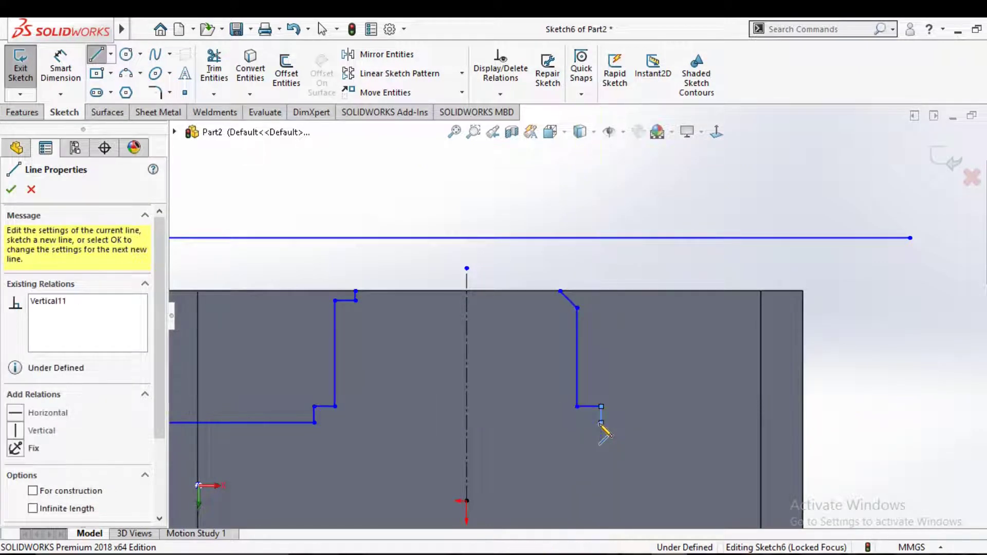
{"action": "left_click", "coordinate": [600, 423]}
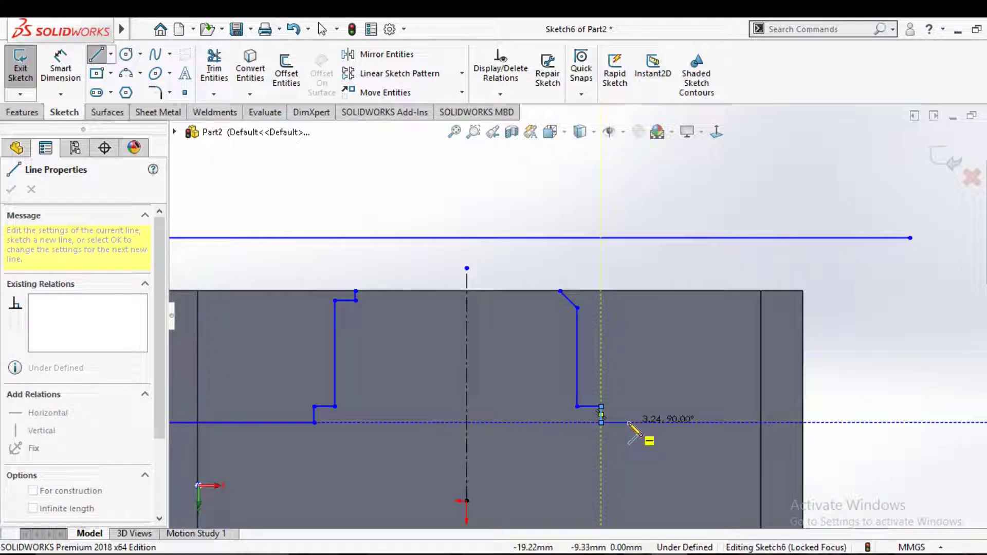
{"action": "left_click", "coordinate": [761, 423]}
Add the angled leg below the right wall and a vertical line closing the profile to the top line.
{"action": "scroll", "coordinate": [760, 424], "scroll_direction": "up", "scroll_amount": 2}
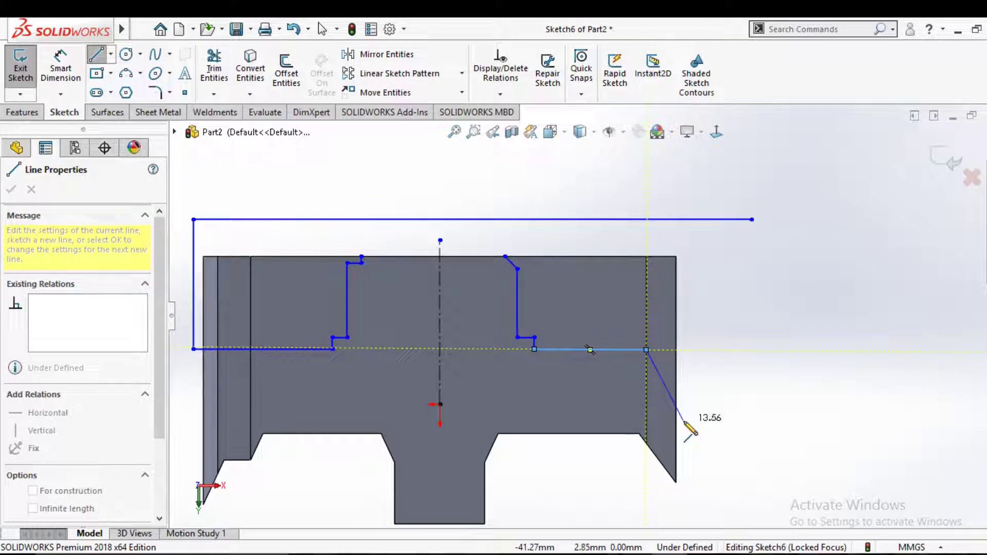
{"action": "left_click", "coordinate": [683, 421]}
{"action": "left_click", "coordinate": [750, 420]}
{"action": "left_click", "coordinate": [751, 219]}
{"action": "right_click", "coordinate": [750, 219]}
{"action": "left_click", "coordinate": [787, 228]}
{"action": "scroll", "coordinate": [587, 315], "scroll_direction": "up", "scroll_amount": 1}
{"action": "left_click", "coordinate": [19, 113]}
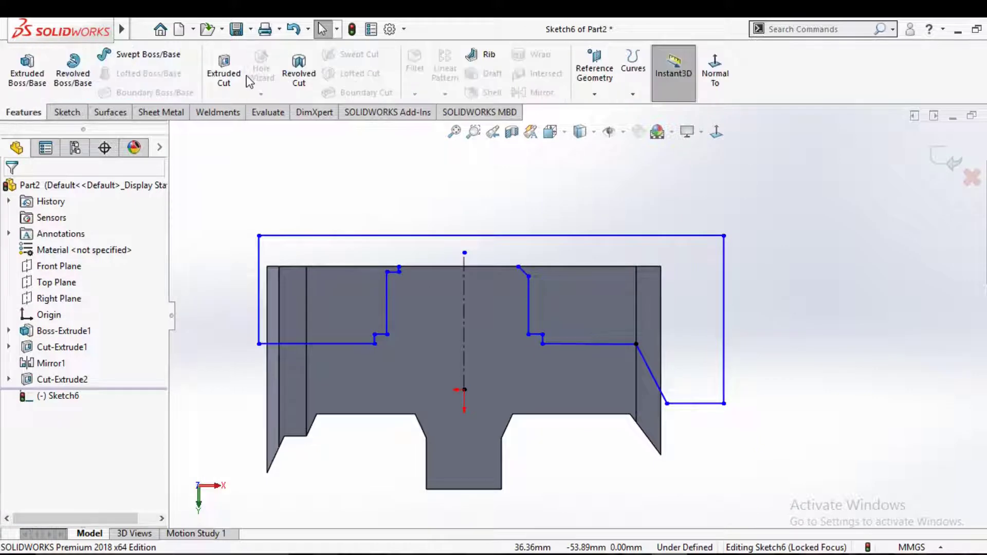
{"action": "scroll", "coordinate": [366, 311], "scroll_direction": "down", "scroll_amount": 2}
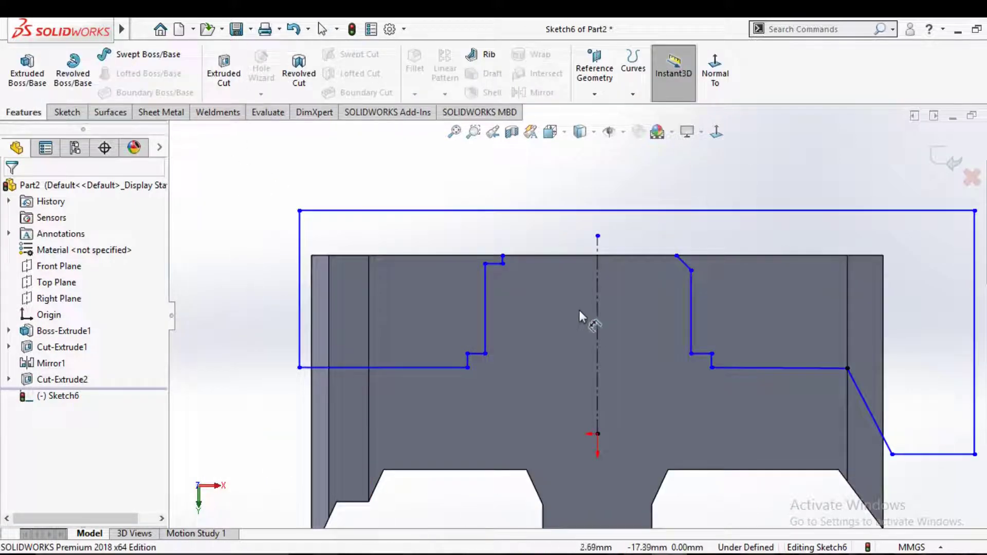
Dimension the left and right vertical lines 15 from the centreline.
{"action": "left_click", "coordinate": [596, 297]}
{"action": "left_click", "coordinate": [485, 295]}
{"action": "left_click", "coordinate": [551, 284]}
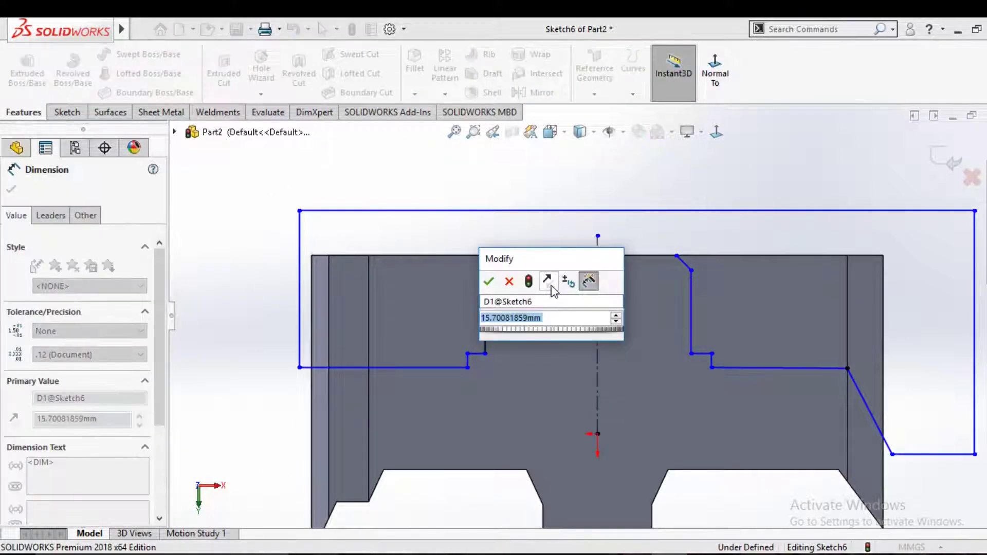
{"action": "type", "text": "12"}
{"action": "key", "text": "Return"}
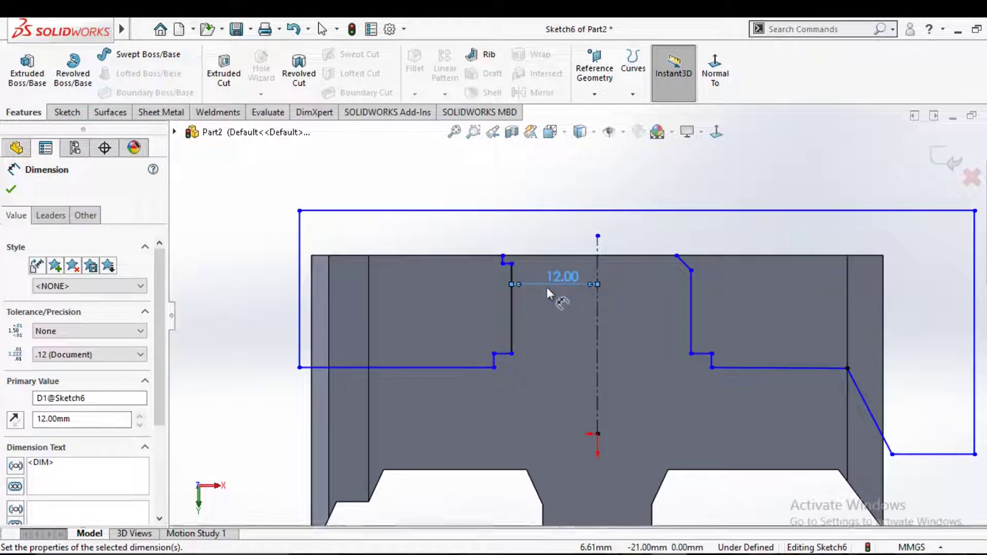
{"action": "double_click", "coordinate": [557, 280]}
{"action": "type", "text": "15"}
{"action": "key", "text": "Return"}
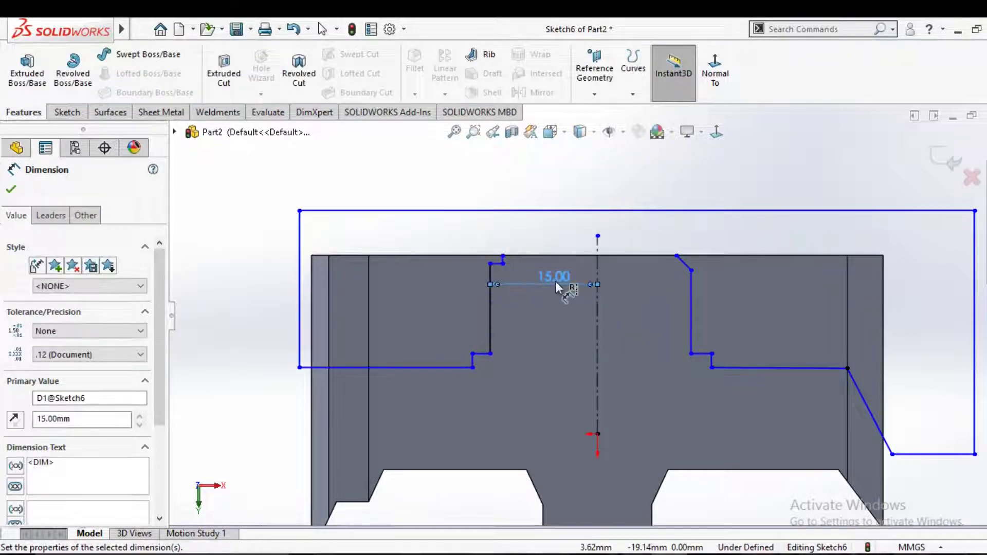
{"action": "left_click", "coordinate": [690, 291]}
{"action": "left_click", "coordinate": [597, 308]}
{"action": "left_click", "coordinate": [629, 287]}
{"action": "type", "text": "15"}
{"action": "key", "text": "Return"}
{"action": "key", "text": "Escape"}
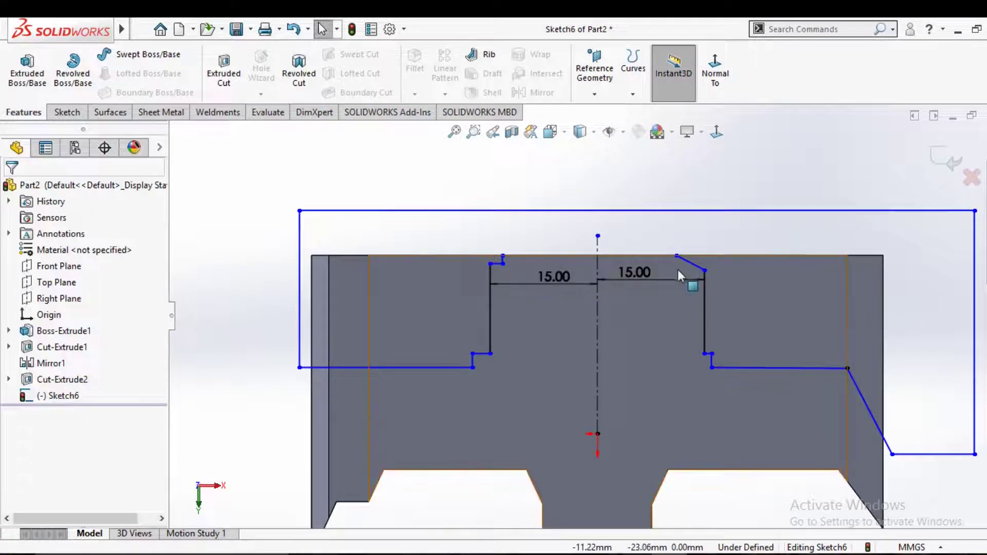
Dimension the top slanted line with a 150° angle and 2 mm height.
{"action": "scroll", "coordinate": [683, 267], "scroll_direction": "down", "scroll_amount": 3}
{"action": "left_click", "coordinate": [666, 270]}
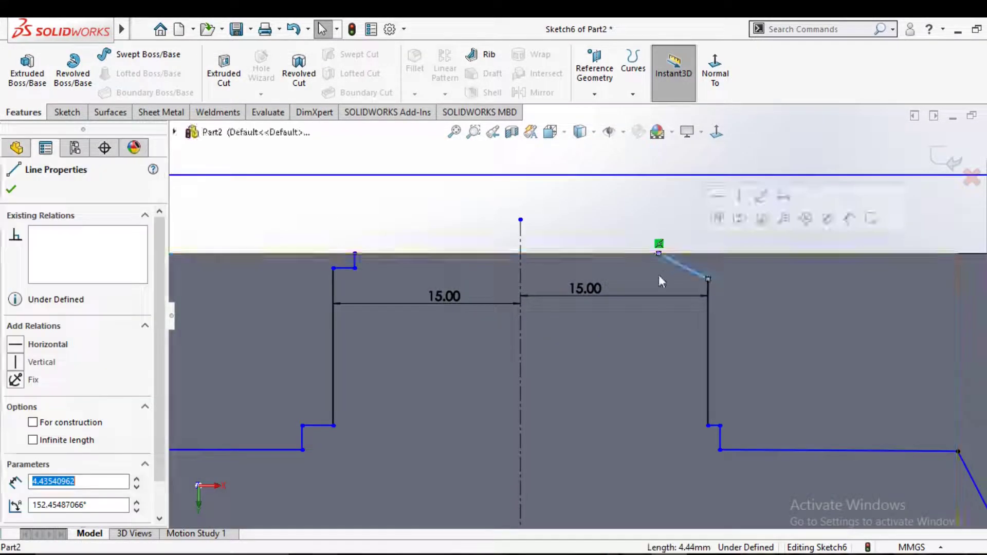
{"action": "key", "text": "d"}
{"action": "left_click", "coordinate": [677, 270]}
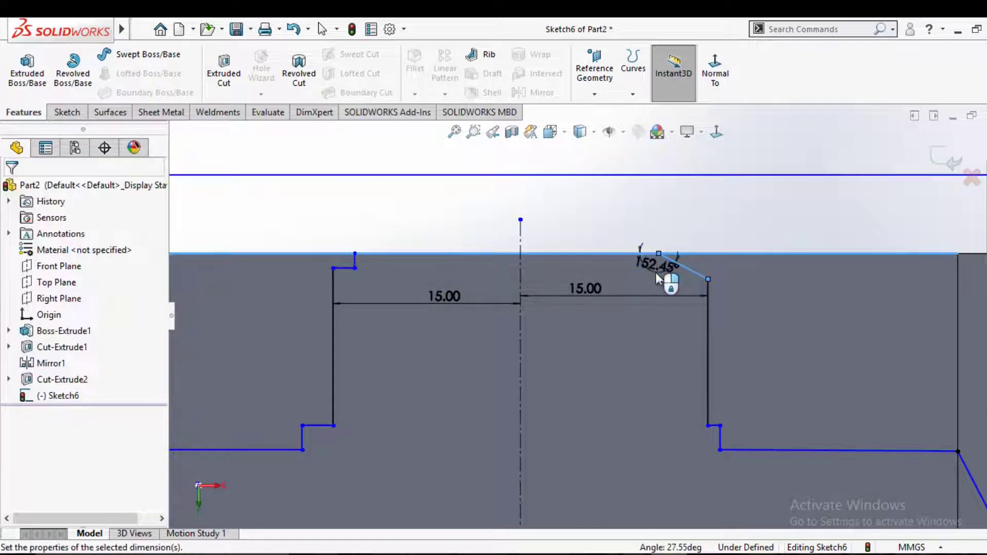
{"action": "type", "text": "150"}
{"action": "key", "text": "Return"}
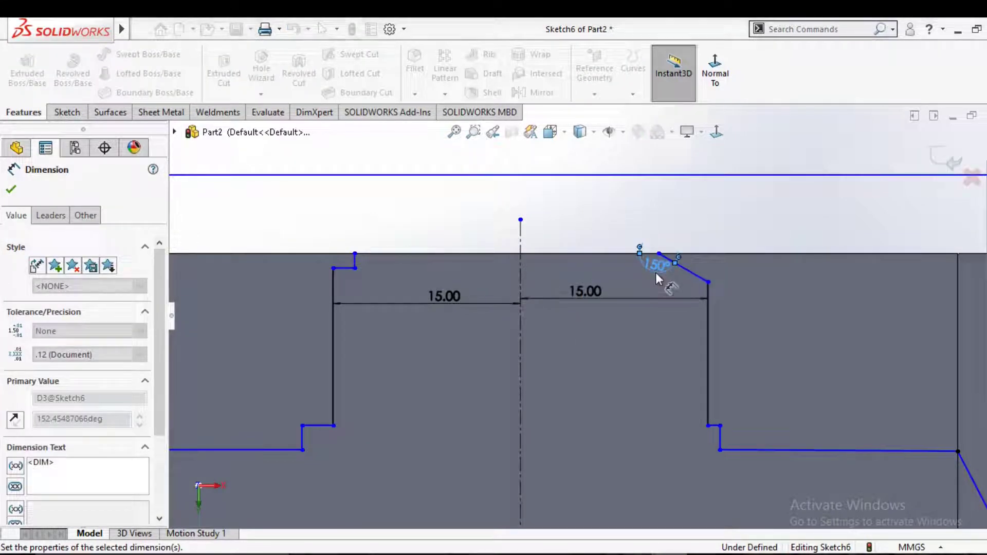
{"action": "left_click", "coordinate": [708, 282]}
{"action": "left_click", "coordinate": [734, 273]}
{"action": "type", "text": "2.00mm"}
{"action": "key", "text": "Return"}
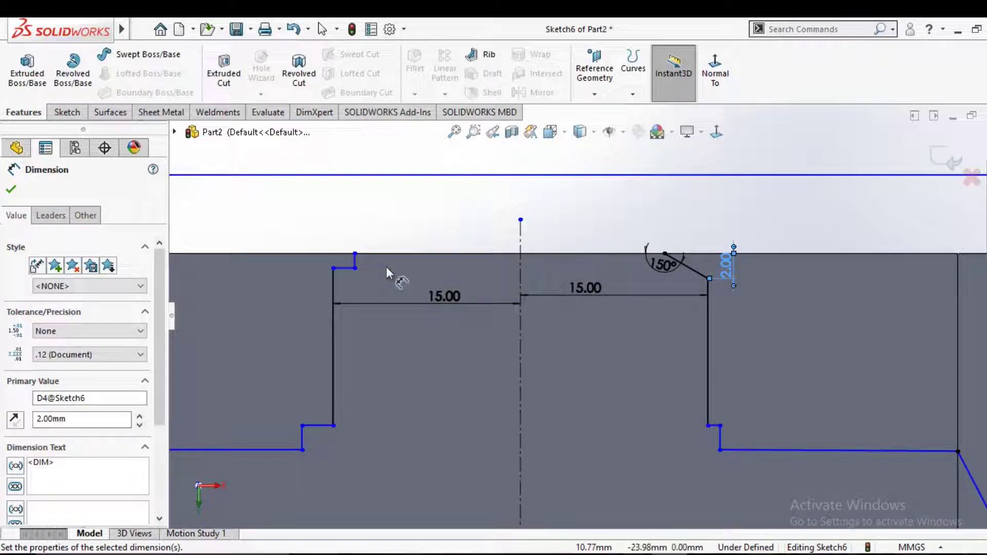
Place the top-left step 1 below the top edge and 13.5 from the centreline.
{"action": "left_click", "coordinate": [347, 268]}
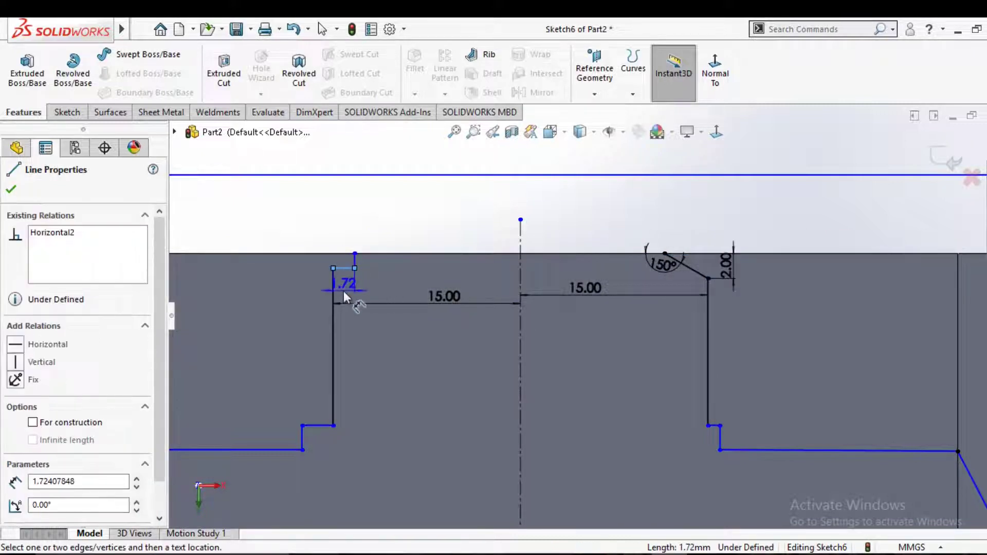
{"action": "left_click", "coordinate": [331, 257]}
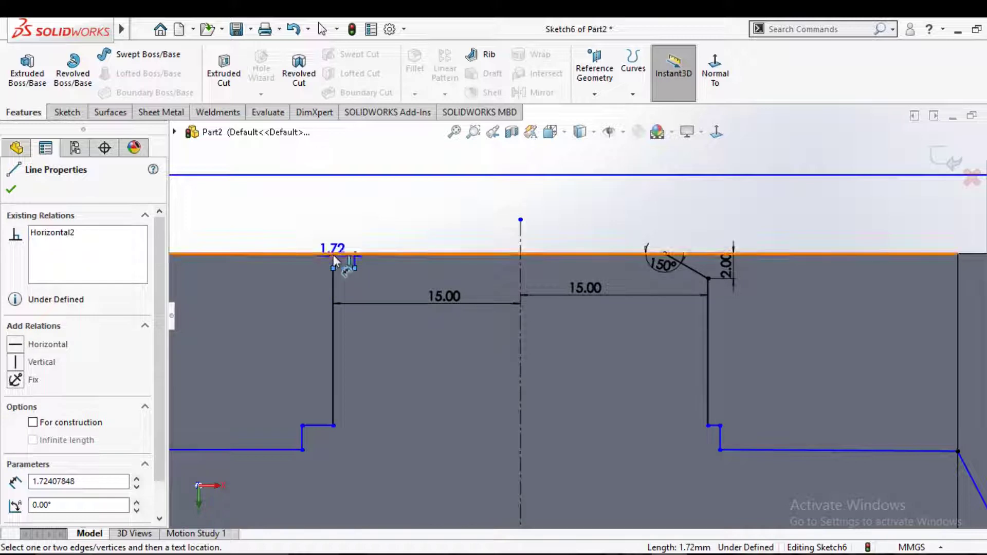
{"action": "left_click", "coordinate": [319, 229]}
{"action": "type", "text": "1.00mm"}
{"action": "key", "text": "Return"}
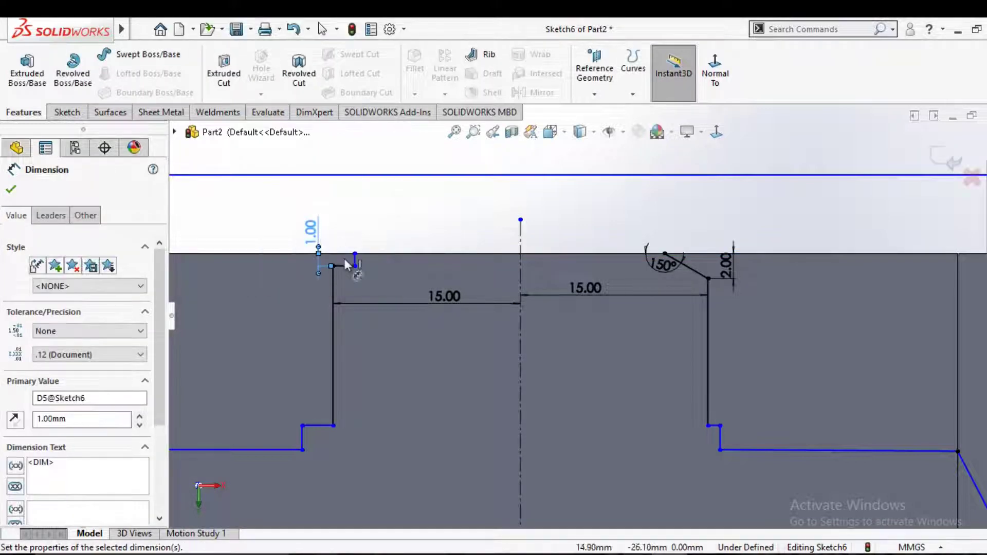
{"action": "left_click", "coordinate": [565, 283]}
{"action": "left_click", "coordinate": [364, 260]}
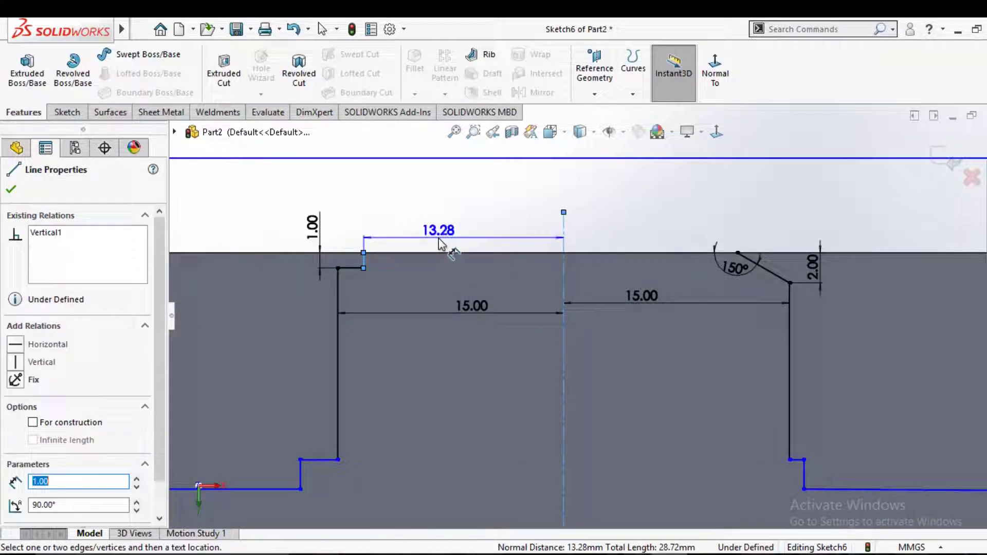
{"action": "left_click", "coordinate": [440, 239]}
{"action": "type", "text": "13.5"}
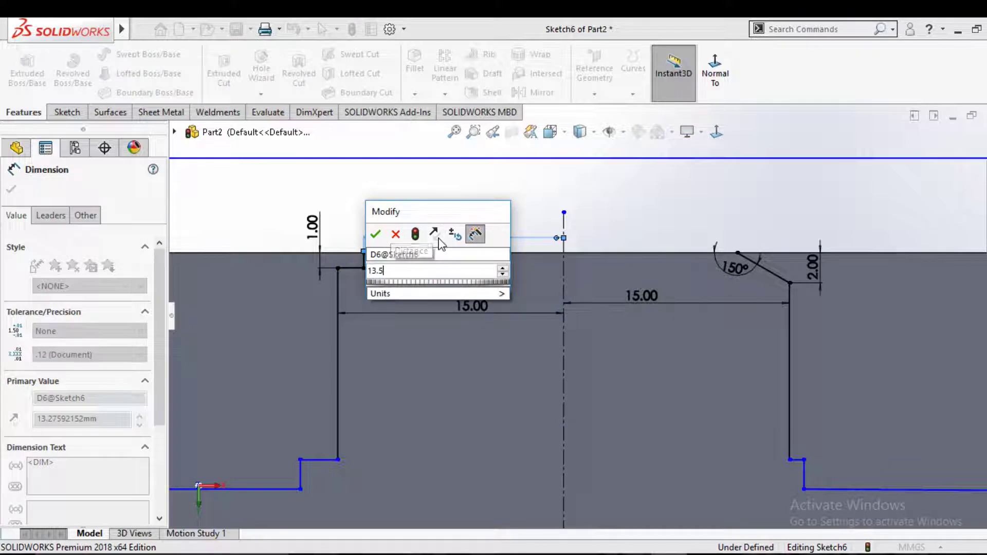
{"action": "key", "text": "Return"}
{"action": "left_click", "coordinate": [579, 301]}
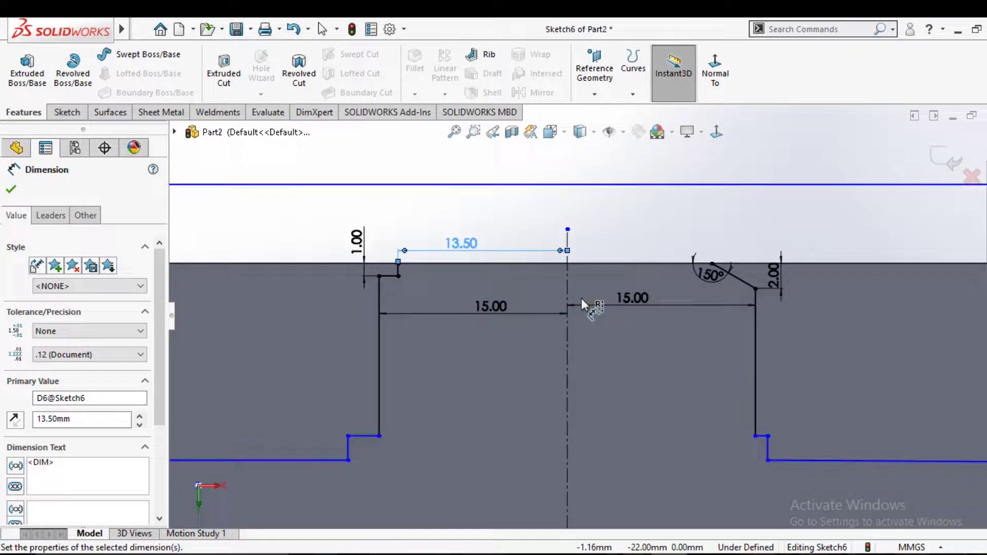
Dimension the lower step 15 from the top edge and the horizontal-line gap 2.
{"action": "scroll", "coordinate": [581, 300], "scroll_direction": "up", "scroll_amount": 3}
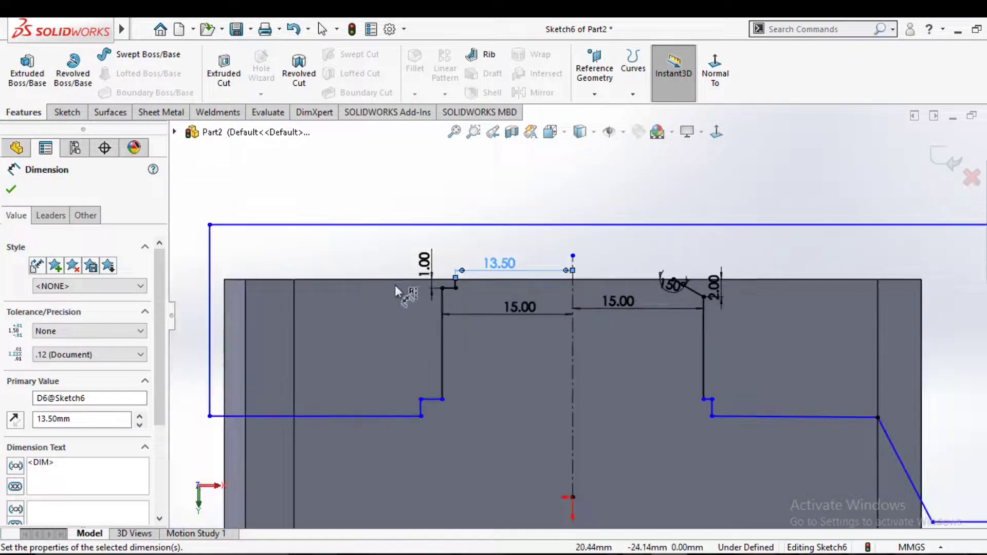
{"action": "left_click", "coordinate": [434, 400]}
{"action": "left_click", "coordinate": [393, 331]}
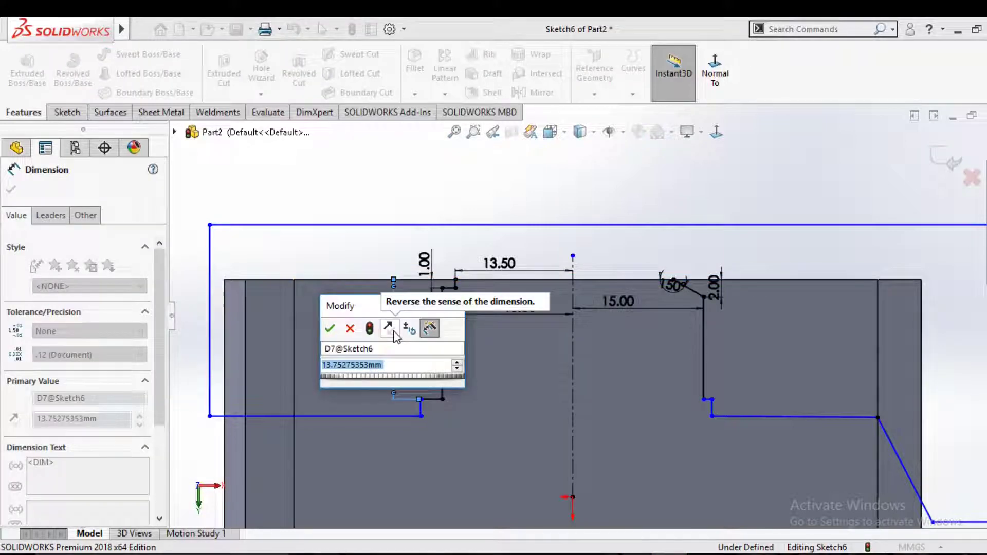
{"action": "type", "text": "15"}
{"action": "key", "text": "Return"}
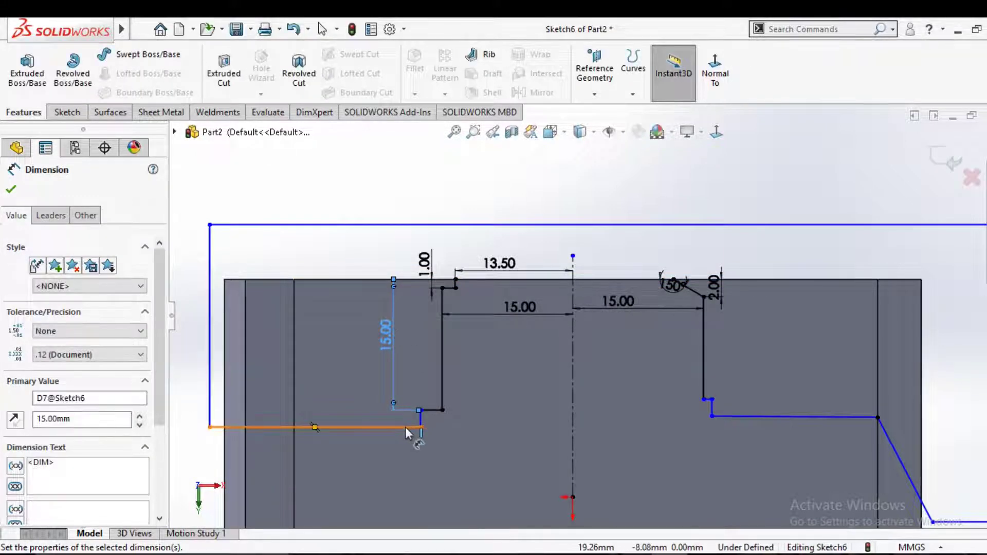
{"action": "left_click", "coordinate": [405, 427]}
{"action": "left_click", "coordinate": [433, 406]}
{"action": "left_click", "coordinate": [434, 423]}
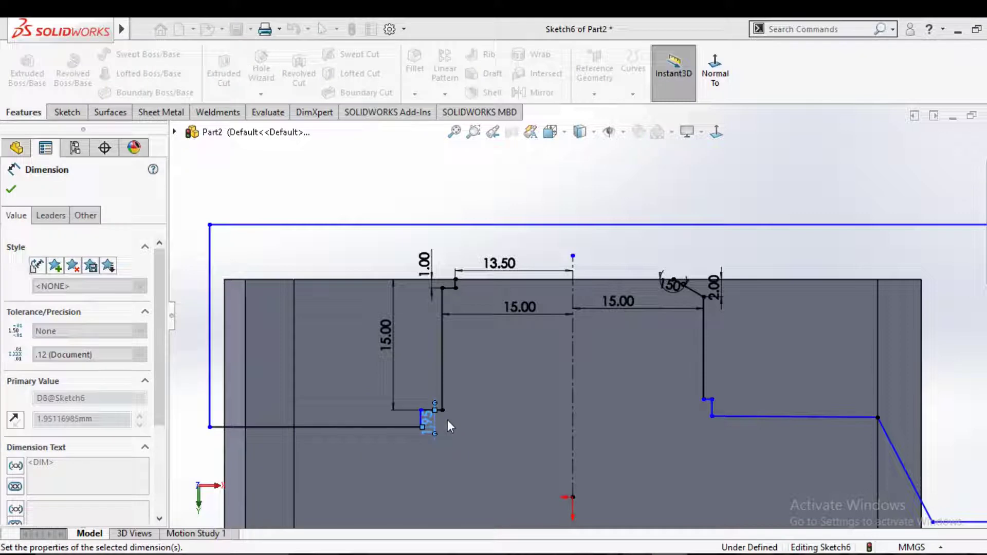
{"action": "key", "text": "Escape"}
Make the two horizontal lines collinear, leaving the sketch over defined.
{"action": "left_click", "coordinate": [376, 426]}
{"action": "left_click", "coordinate": [748, 416], "text": "ctrl"}
{"action": "left_click", "coordinate": [836, 353]}
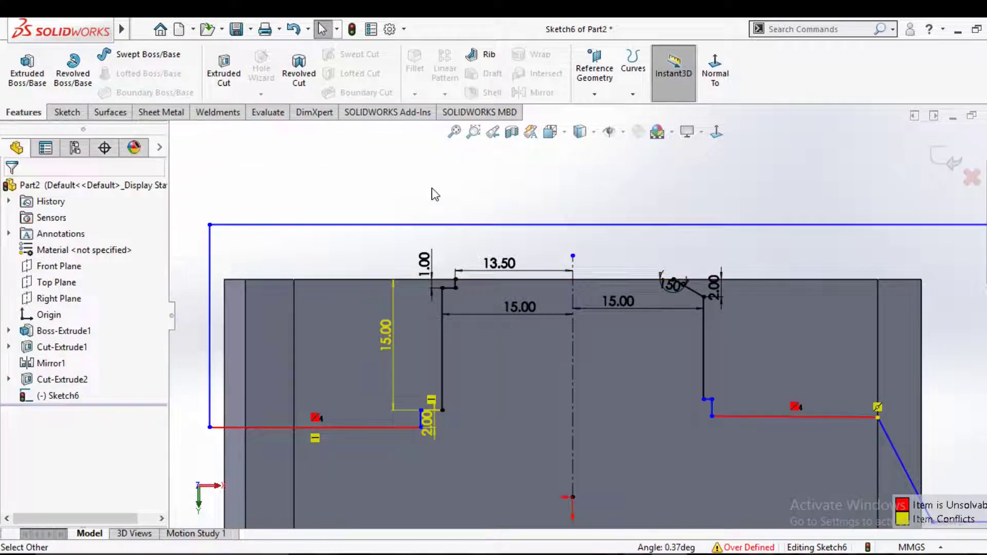
Undo the collinear relation and make the left and right base lines horizontal.
{"action": "key", "text": "ctrl+z"}
{"action": "left_click", "coordinate": [764, 418]}
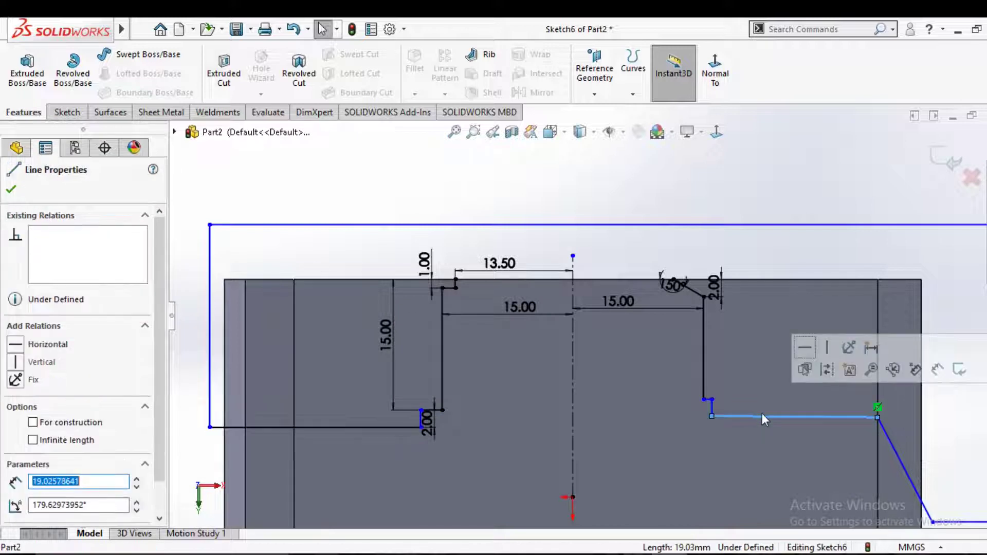
{"action": "left_click", "coordinate": [383, 427], "text": "ctrl"}
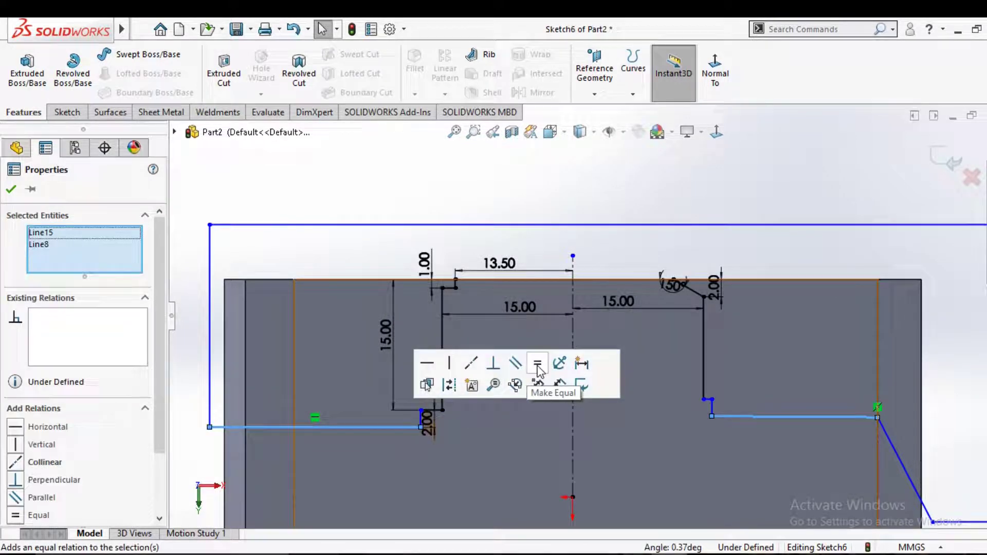
{"action": "left_click", "coordinate": [426, 362]}
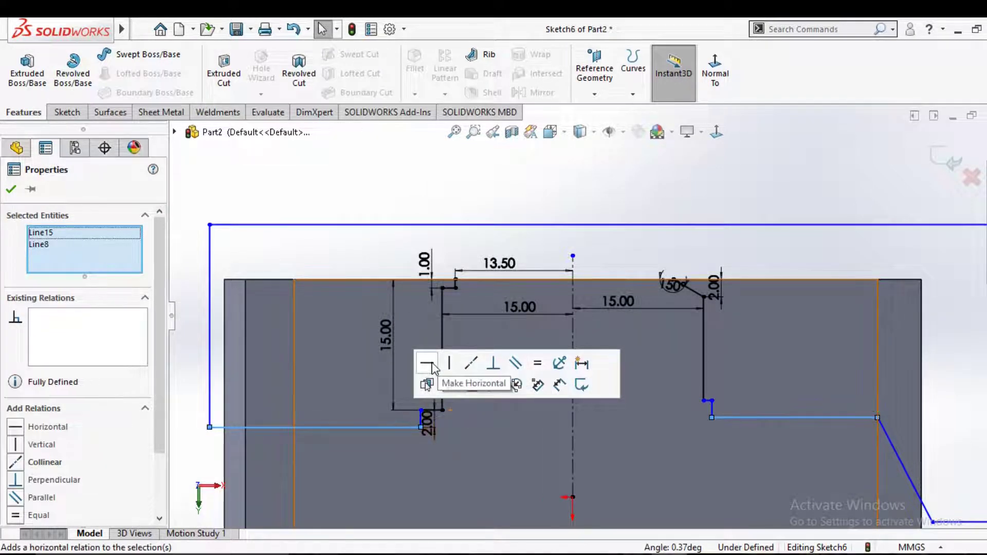
{"action": "left_click", "coordinate": [639, 430]}
{"action": "scroll", "coordinate": [480, 407], "scroll_direction": "down", "scroll_amount": 3}
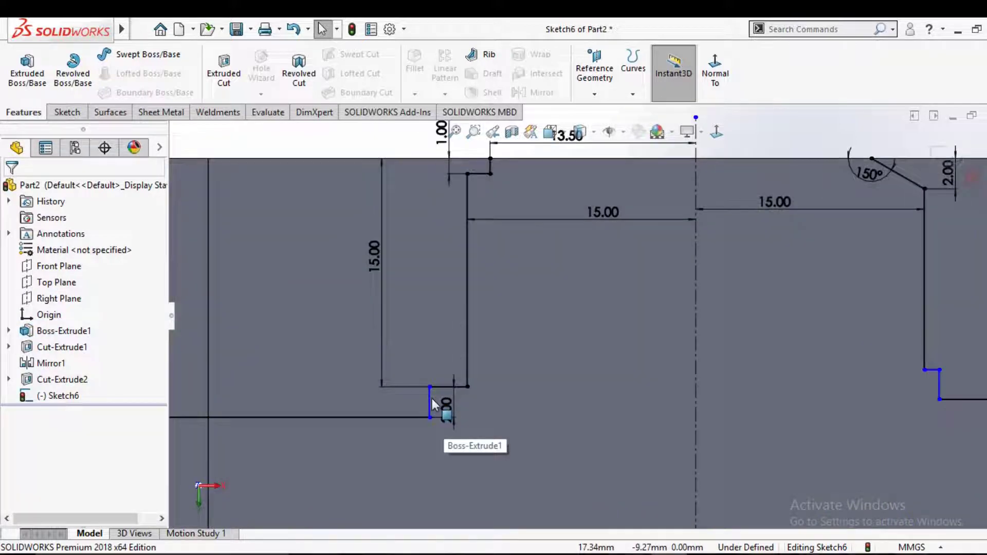
{"action": "left_click", "coordinate": [431, 399]}
{"action": "scroll", "coordinate": [677, 310], "scroll_direction": "up", "scroll_amount": 1}
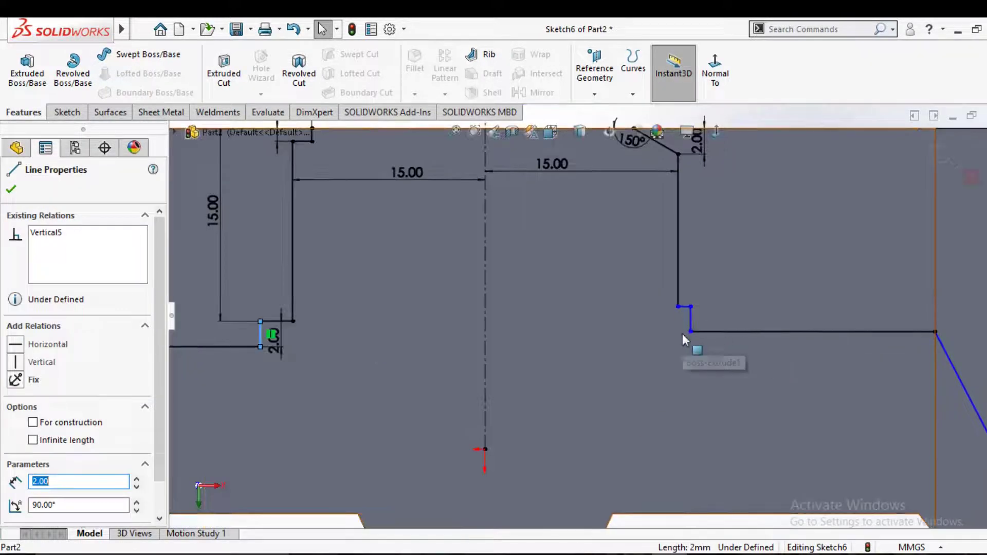
{"action": "left_click", "coordinate": [638, 346]}
{"action": "left_click", "coordinate": [276, 322]}
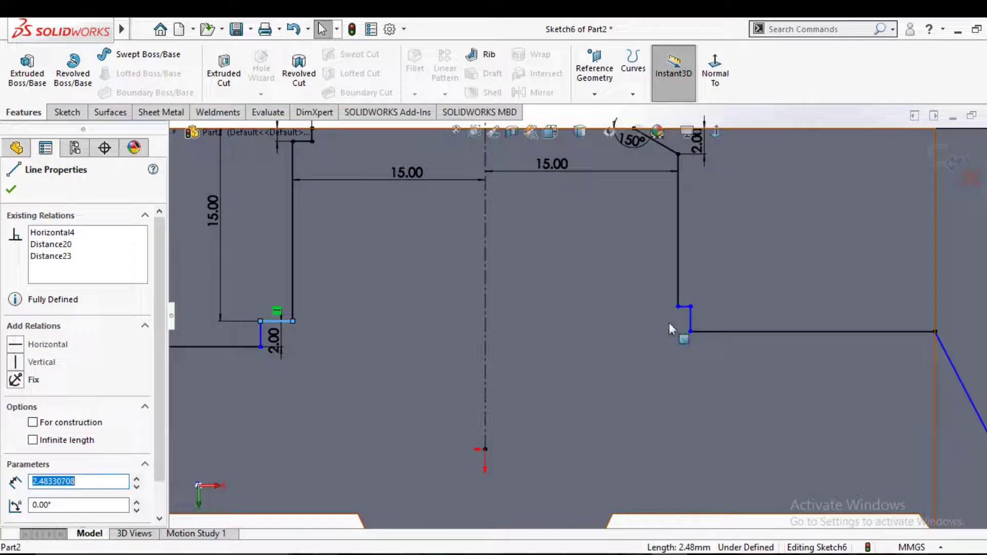
{"action": "left_click", "coordinate": [691, 321], "text": "ctrl"}
{"action": "key", "text": "Escape"}
Dimension the left step's width to 2.00 mm.
{"action": "scroll", "coordinate": [603, 266], "scroll_direction": "up", "scroll_amount": 3}
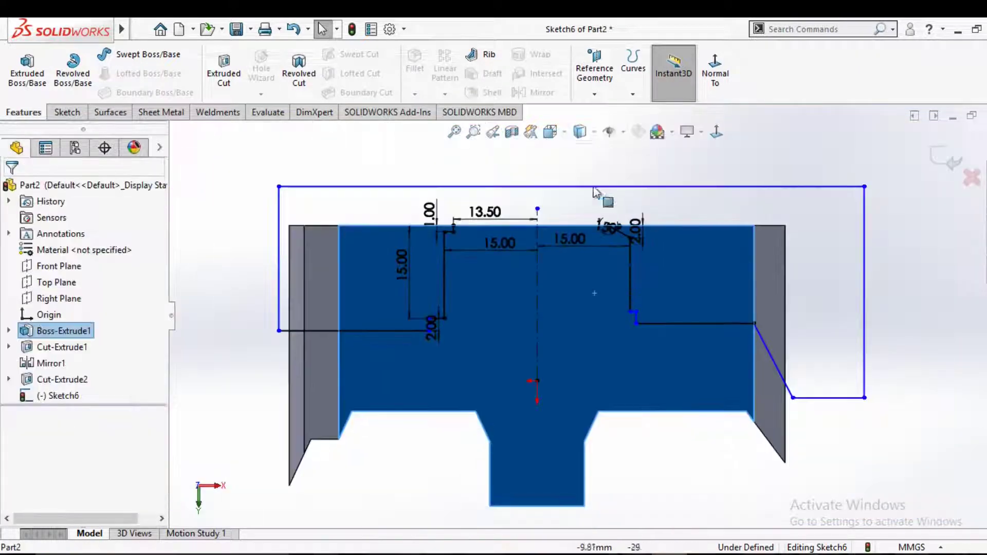
{"action": "scroll", "coordinate": [659, 379], "scroll_direction": "up", "scroll_amount": 1}
{"action": "right_click_drag", "start_coordinate": [674, 470], "coordinate": [642, 321]}
{"action": "scroll", "coordinate": [642, 320], "scroll_direction": "up", "scroll_amount": 2}
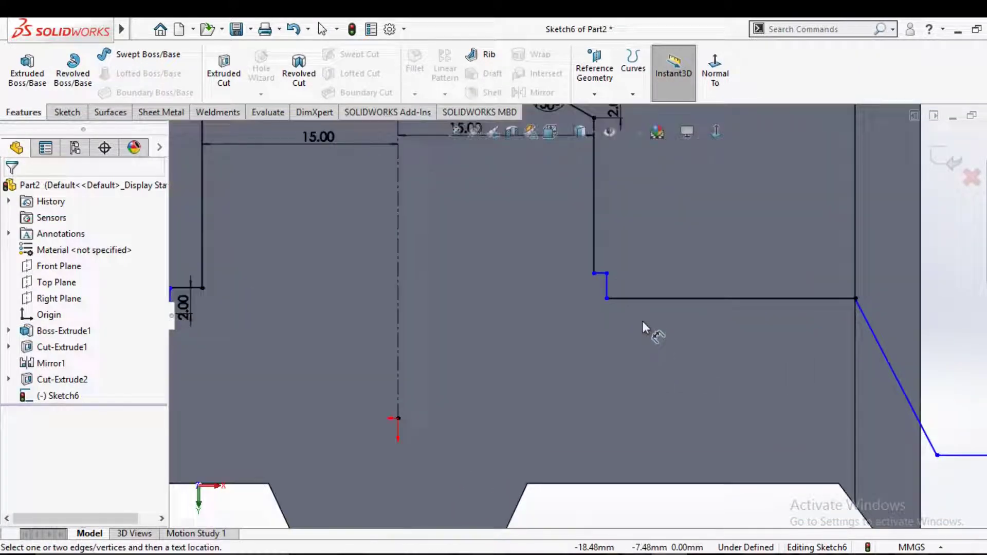
{"action": "scroll", "coordinate": [331, 294], "scroll_direction": "up", "scroll_amount": 1}
{"action": "left_click", "coordinate": [267, 277]}
{"action": "left_click", "coordinate": [238, 303]}
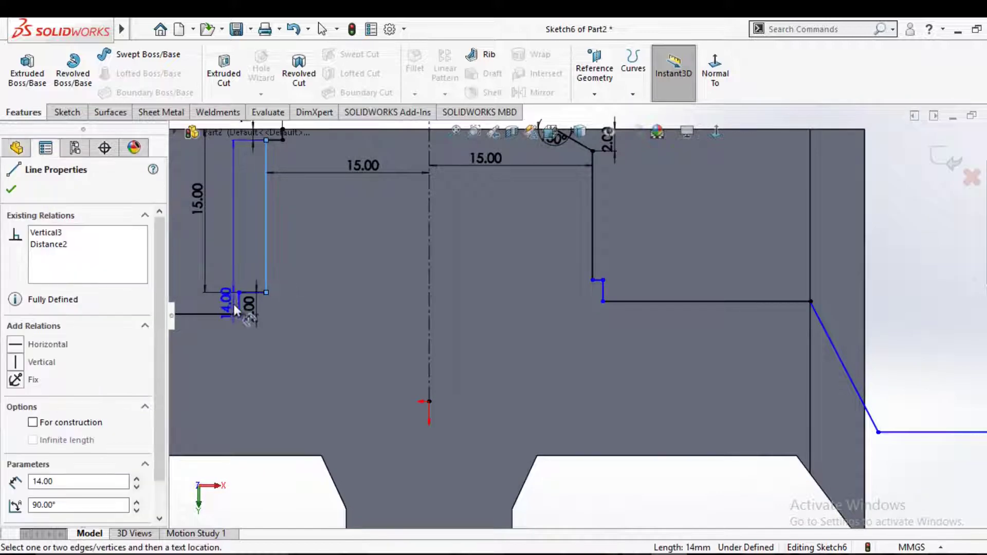
{"action": "left_click", "coordinate": [240, 268]}
{"action": "key", "text": "Return"}
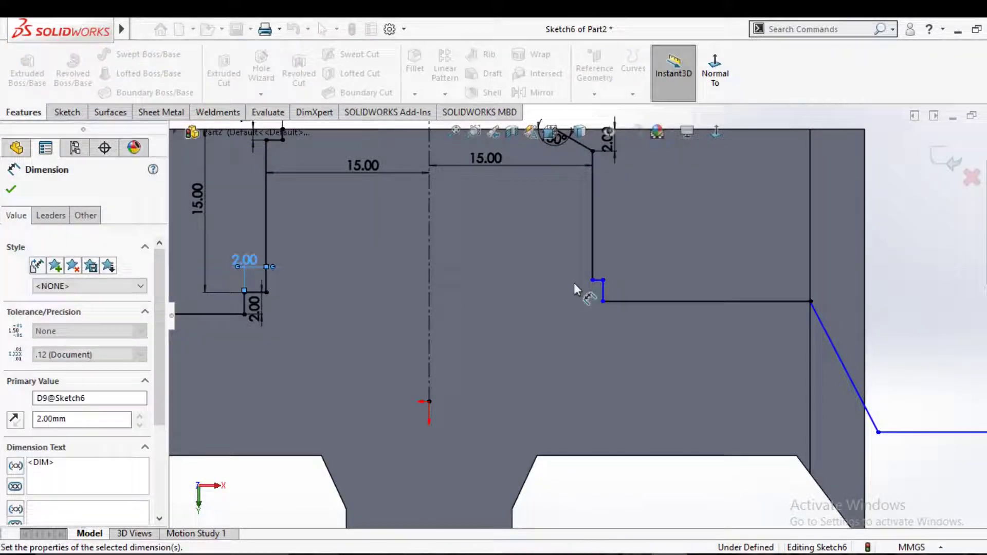
Dimension the right step's width and vertical gap to 2.00 mm each.
{"action": "scroll", "coordinate": [580, 282], "scroll_direction": "up", "scroll_amount": 3}
{"action": "left_click", "coordinate": [581, 284]}
{"action": "left_click", "coordinate": [619, 293]}
{"action": "type", "text": "2"}
{"action": "key", "text": "Return"}
{"action": "scroll", "coordinate": [618, 324], "scroll_direction": "down", "scroll_amount": 3}
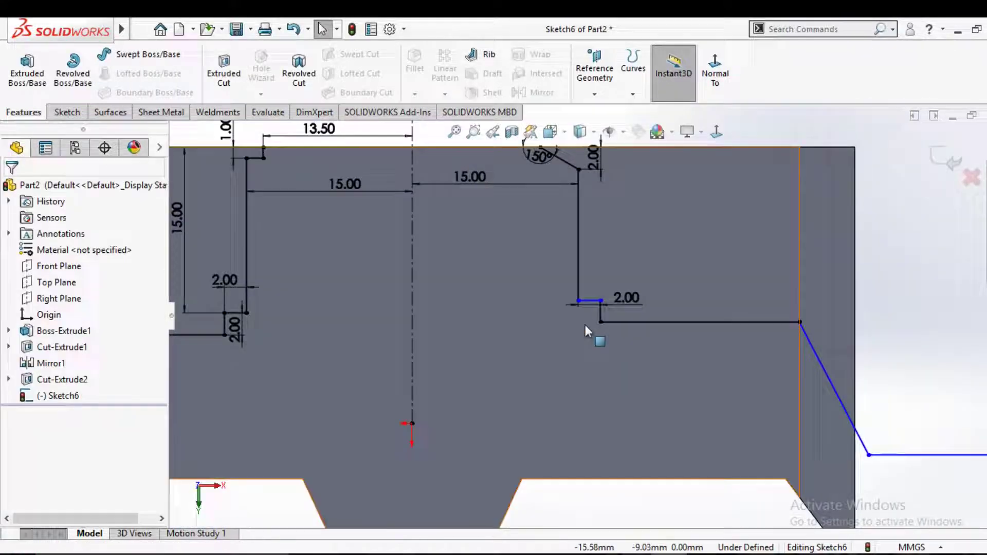
{"action": "scroll", "coordinate": [622, 320], "scroll_direction": "up", "scroll_amount": 3}
{"action": "left_click", "coordinate": [566, 296]}
{"action": "left_click", "coordinate": [622, 322]}
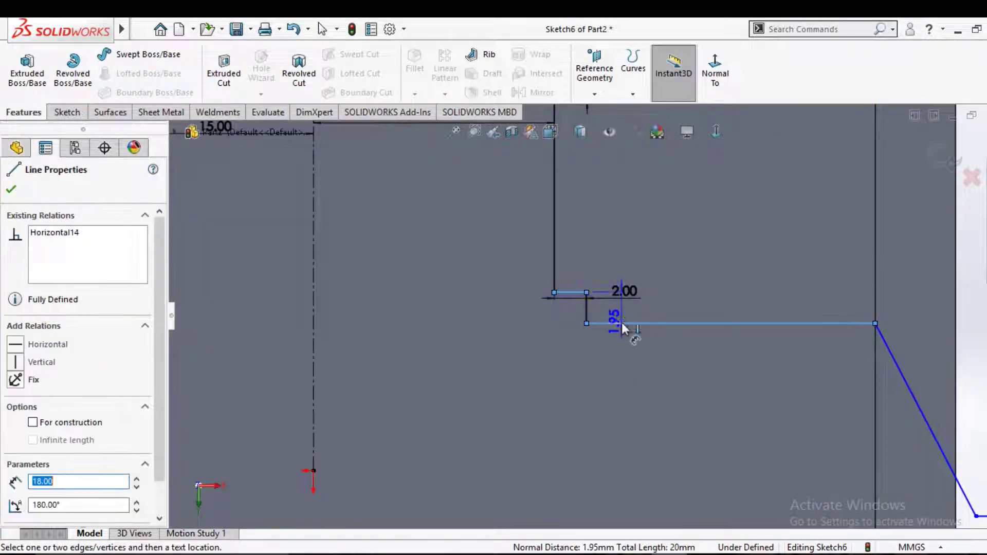
{"action": "left_click", "coordinate": [558, 325]}
{"action": "key", "text": "Return"}
{"action": "key", "text": "Escape"}
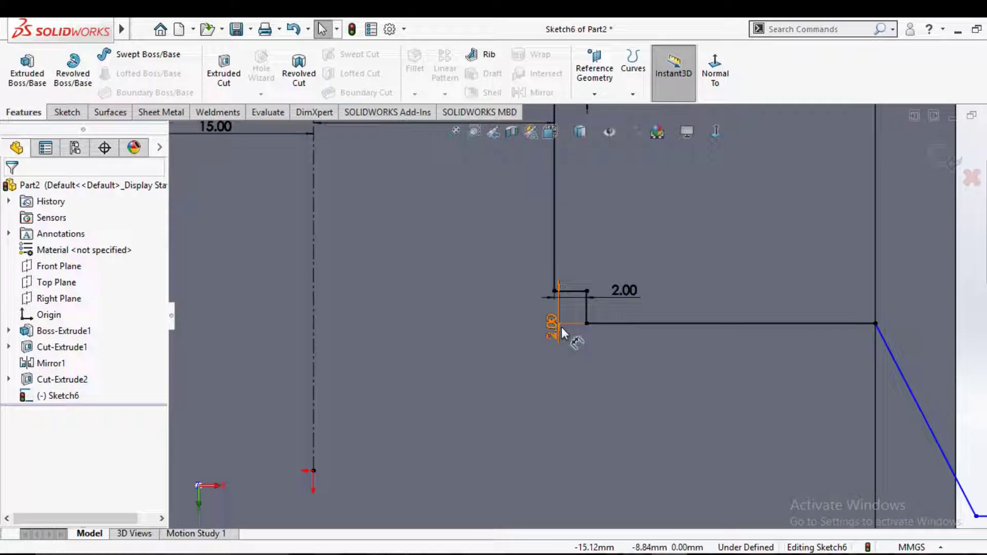
{"action": "scroll", "coordinate": [565, 328], "scroll_direction": "down", "scroll_amount": 3}
Add a driven 5.00 reference dimension and a 115° angle on the slanted edge.
{"action": "left_click", "coordinate": [703, 321]}
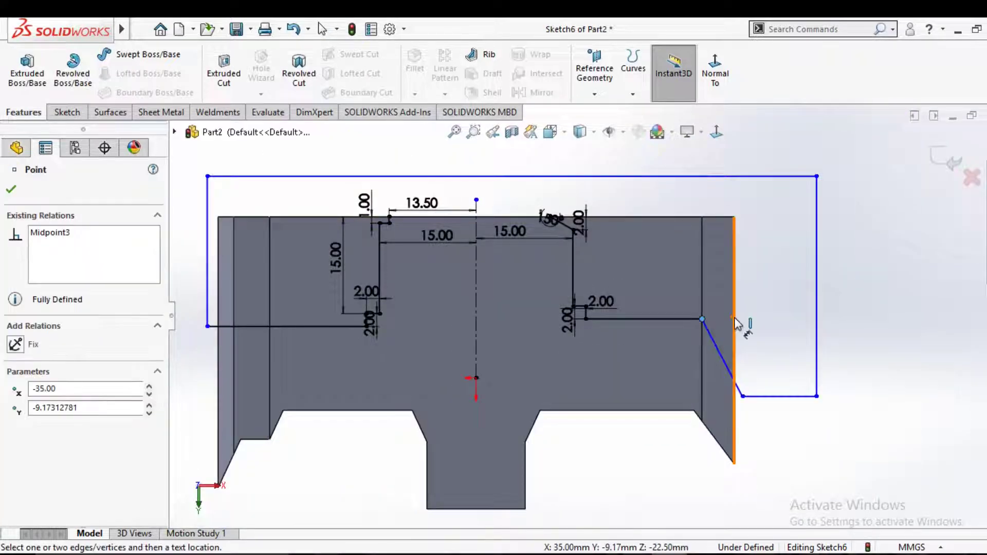
{"action": "left_click", "coordinate": [755, 308]}
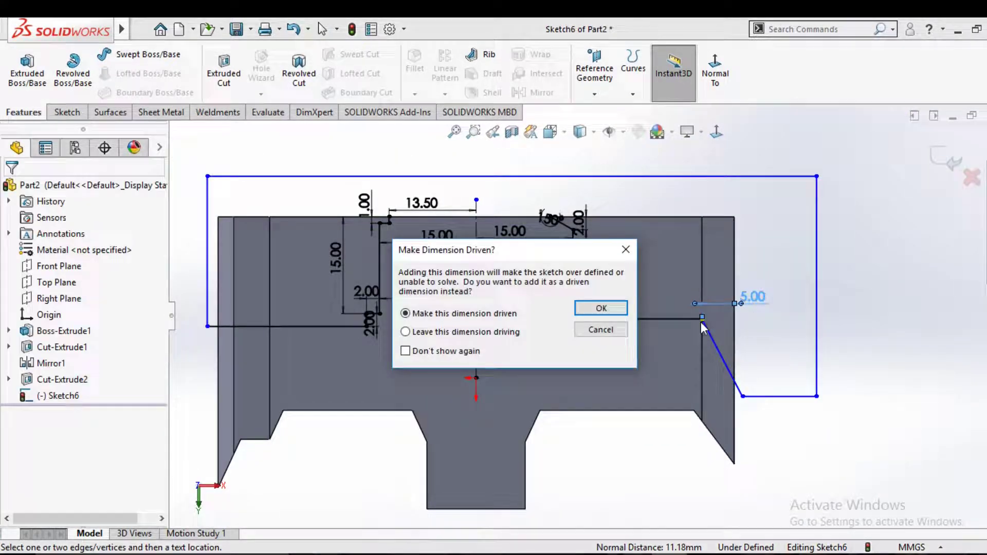
{"action": "left_click", "coordinate": [602, 308]}
{"action": "left_click", "coordinate": [679, 320]}
{"action": "left_click", "coordinate": [716, 347]}
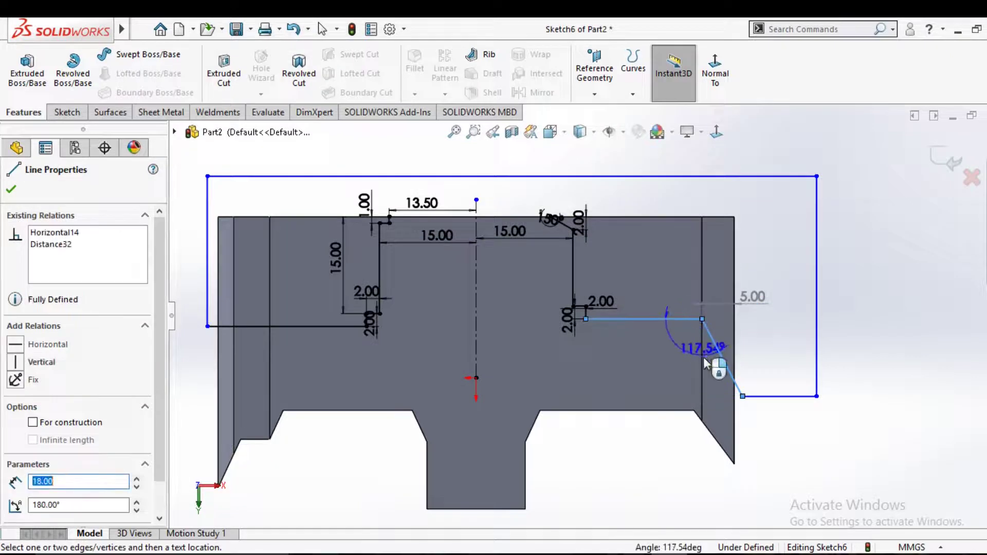
{"action": "left_click", "coordinate": [689, 357]}
{"action": "key", "text": "Return"}
{"action": "key", "text": "Escape"}
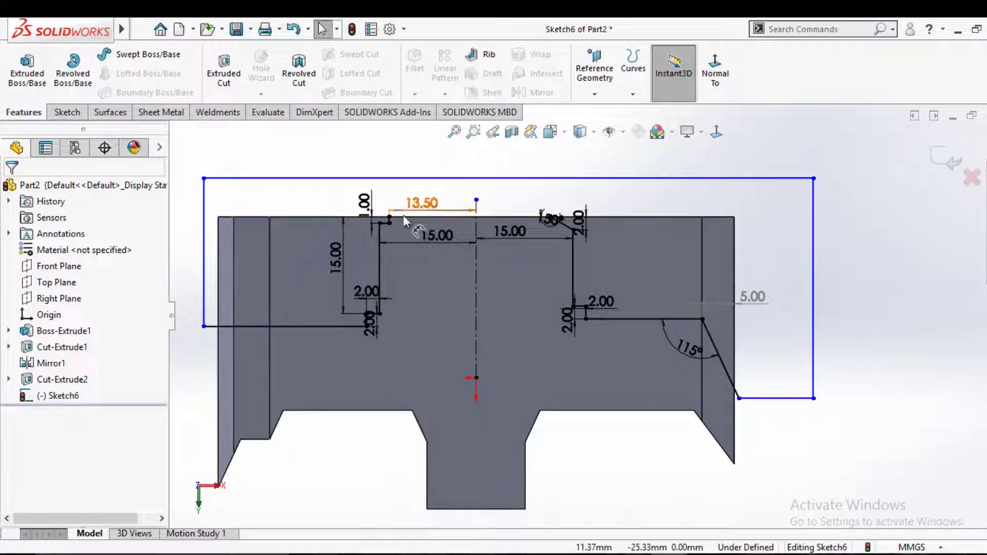
{"action": "scroll", "coordinate": [400, 220], "scroll_direction": "down", "scroll_amount": 5}
Draw a line across the top edge of the blade sketch; Trim Entities is opened and closed unused.
{"action": "left_click", "coordinate": [66, 113]}
{"action": "left_click", "coordinate": [391, 260]}
{"action": "left_click", "coordinate": [885, 261]}
{"action": "right_click", "coordinate": [799, 206]}
{"action": "left_click", "coordinate": [839, 271]}
{"action": "scroll", "coordinate": [762, 291], "scroll_direction": "up", "scroll_amount": 1}
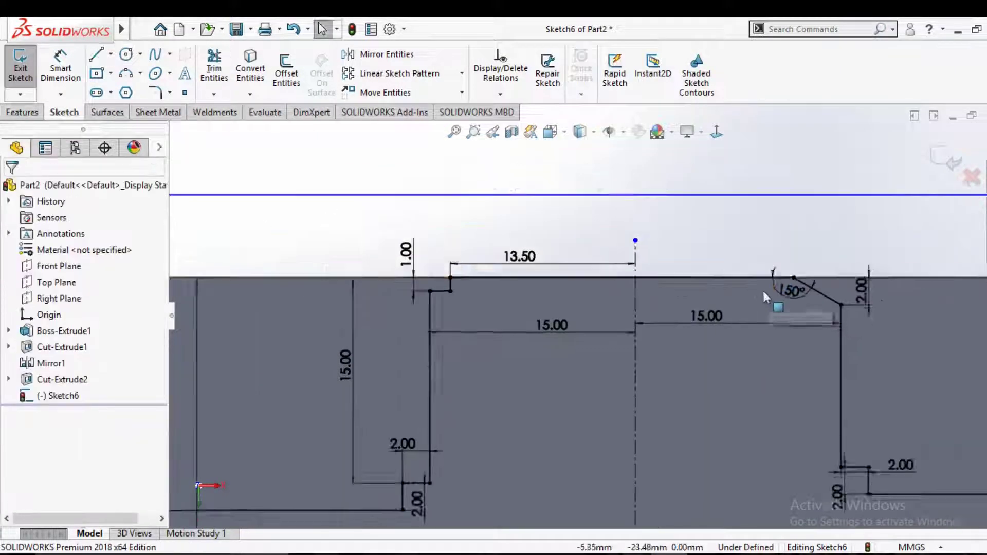
{"action": "scroll", "coordinate": [586, 314], "scroll_direction": "up", "scroll_amount": 2}
{"action": "left_click", "coordinate": [215, 77]}
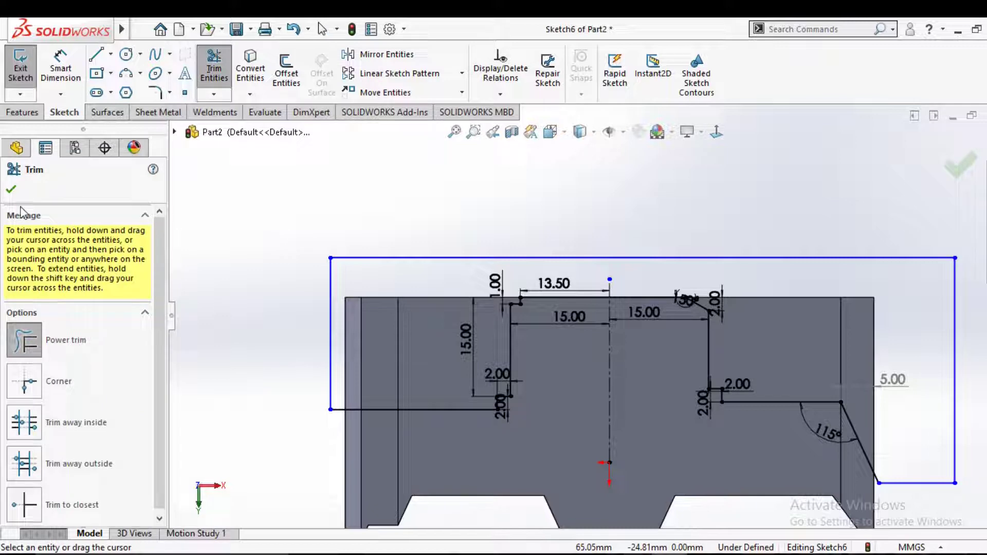
{"action": "left_click", "coordinate": [10, 189]}
{"action": "left_click", "coordinate": [22, 112]}
Extrude-cut the blade sketch to create Cut-Extrude3.
{"action": "left_click", "coordinate": [224, 69]}
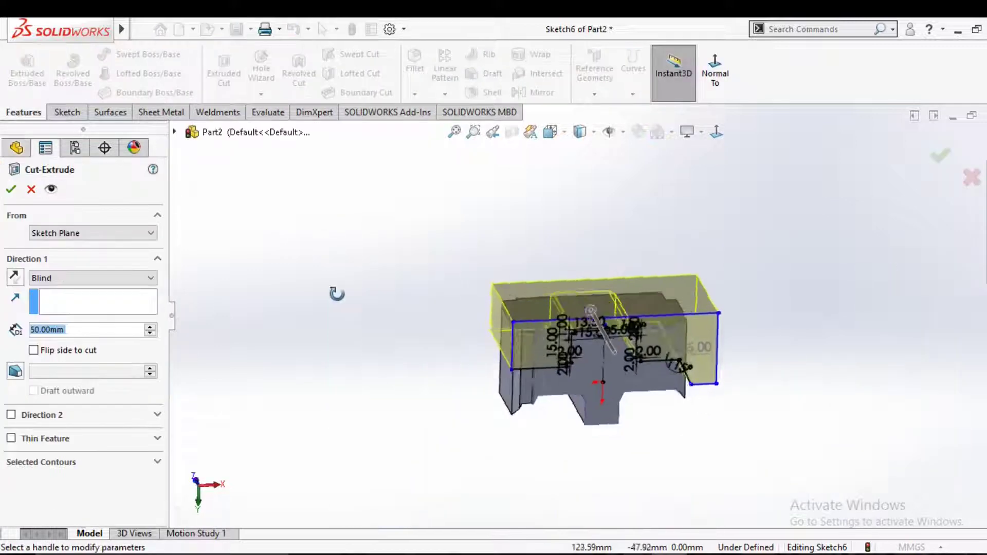
{"action": "left_click", "coordinate": [9, 184]}
{"action": "middle_click_drag", "start_coordinate": [407, 282], "coordinate": [375, 242]}
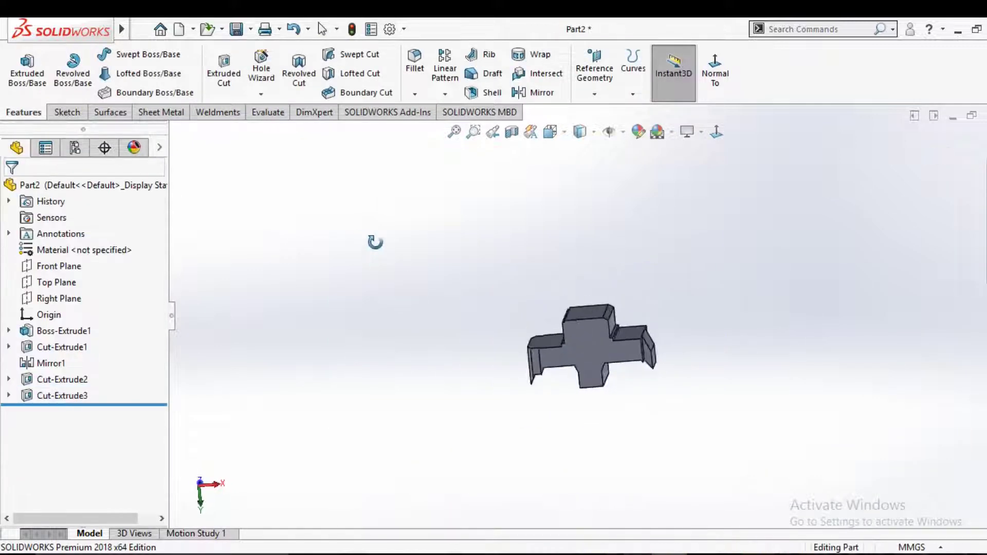
View the cross-shaped face normal-to, then orbit to inspect the underside and side faces.
{"action": "key", "text": "space"}
{"action": "left_click", "coordinate": [443, 353]}
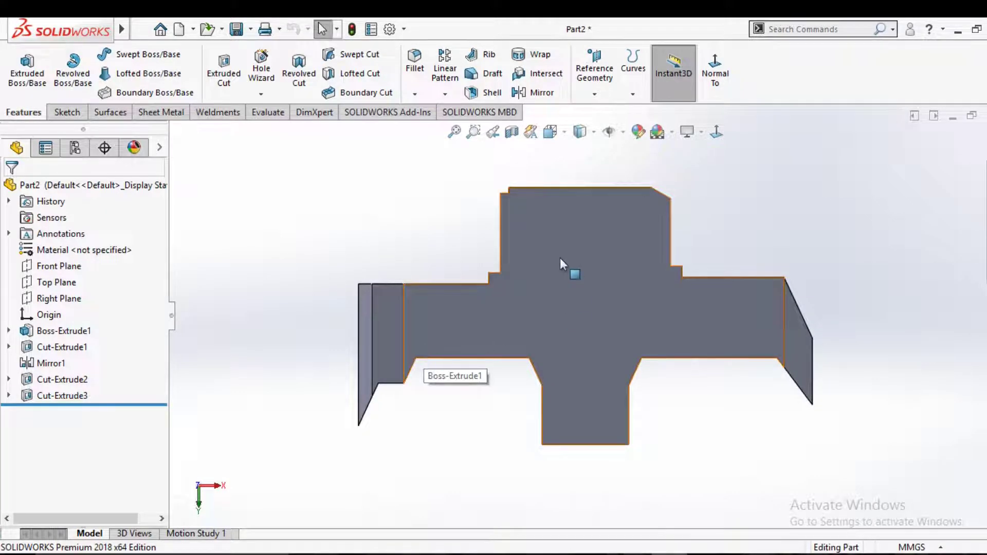
{"action": "middle_click_drag", "start_coordinate": [560, 257], "coordinate": [569, 266]}
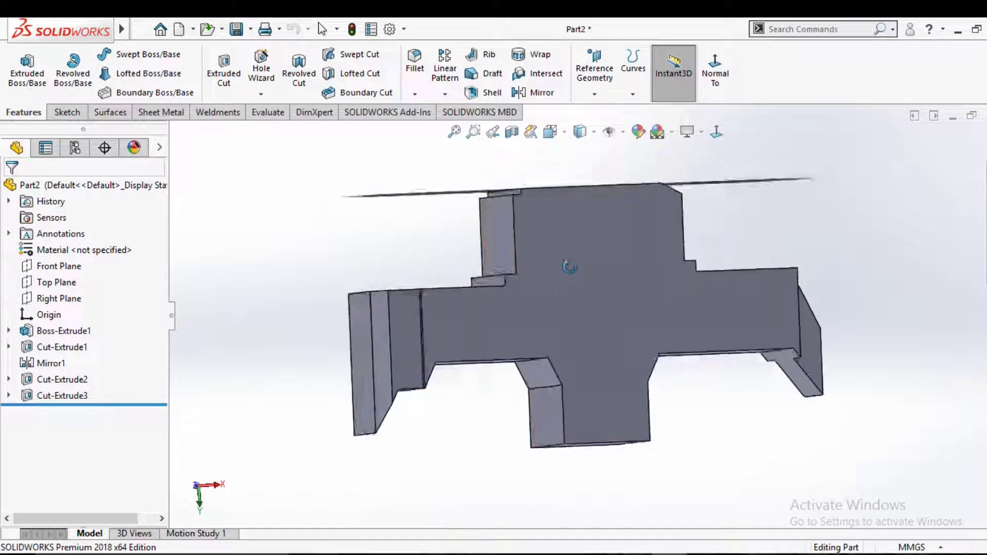
{"action": "middle_click_drag", "start_coordinate": [569, 266], "coordinate": [562, 260]}
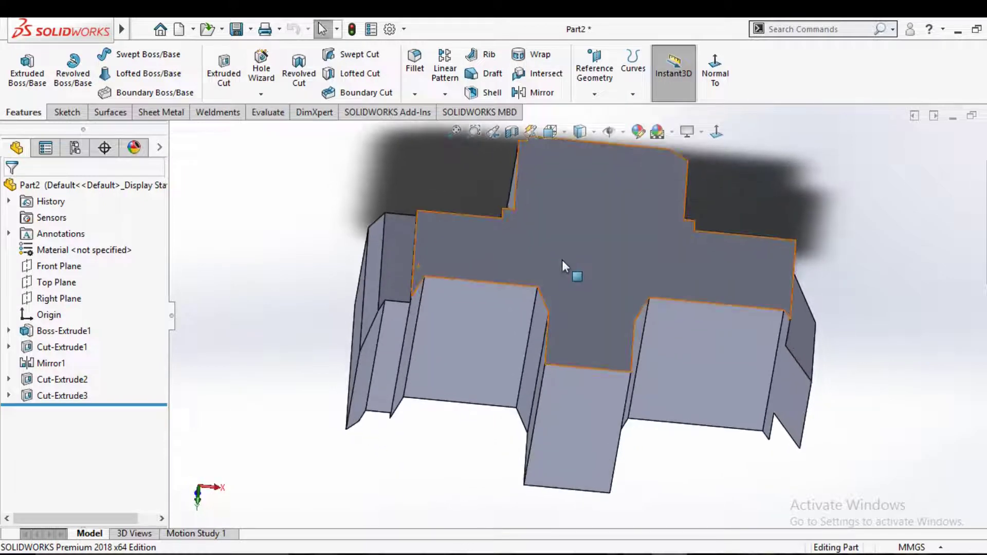
{"action": "middle_click_drag", "start_coordinate": [562, 260], "coordinate": [465, 228]}
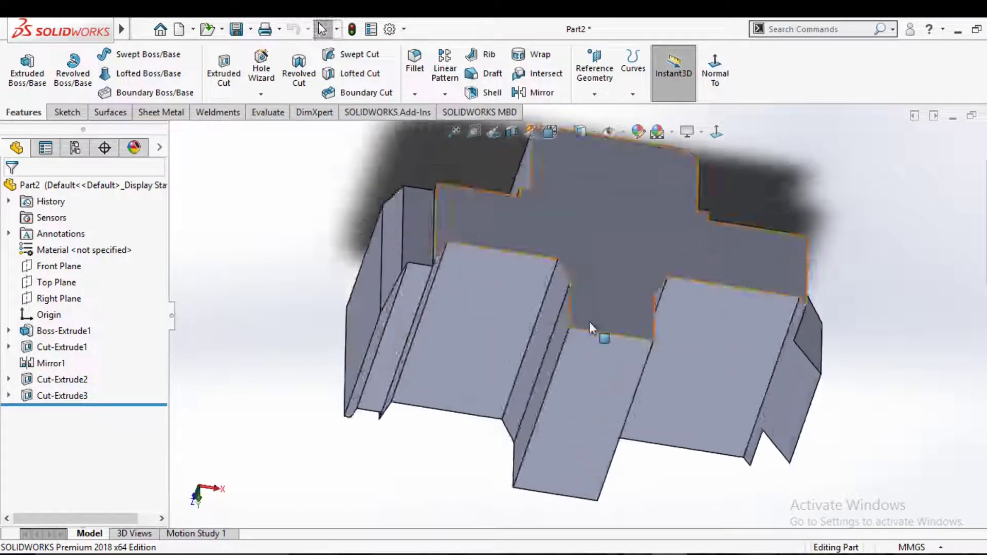
Start a Shell and select the eleven faces to remove, beginning with the front face.
{"action": "left_click", "coordinate": [485, 94]}
{"action": "left_click", "coordinate": [486, 267]}
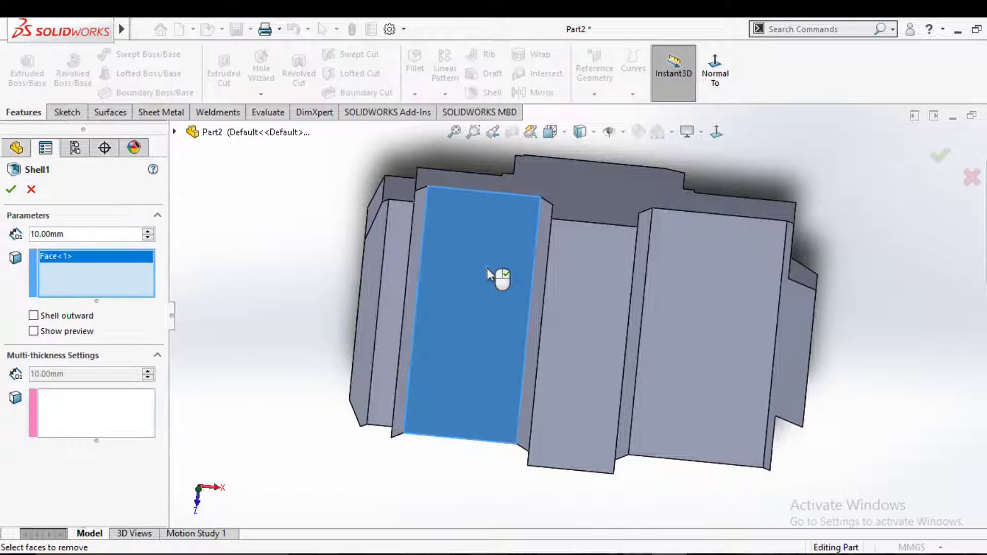
{"action": "left_click", "coordinate": [415, 280]}
{"action": "left_click", "coordinate": [379, 293]}
{"action": "mouse_move", "coordinate": [451, 321]}
{"action": "middle_mouse_down"}
{"action": "mouse_move", "coordinate": [436, 363]}
{"action": "mouse_move", "coordinate": [434, 464]}
{"action": "mouse_move", "coordinate": [467, 412]}
{"action": "mouse_move", "coordinate": [567, 335]}
{"action": "middle_mouse_up"}
{"action": "left_click", "coordinate": [567, 335]}
{"action": "left_click", "coordinate": [643, 381]}
{"action": "mouse_move", "coordinate": [643, 381]}
{"action": "middle_mouse_down"}
{"action": "mouse_move", "coordinate": [590, 354]}
{"action": "mouse_move", "coordinate": [738, 351]}
{"action": "mouse_move", "coordinate": [425, 359]}
{"action": "middle_mouse_up"}
{"action": "left_click", "coordinate": [591, 355]}
{"action": "left_click", "coordinate": [645, 344]}
{"action": "left_click", "coordinate": [739, 351]}
{"action": "left_click", "coordinate": [782, 356]}
{"action": "scroll", "coordinate": [782, 357], "scroll_direction": "up", "scroll_amount": 3}
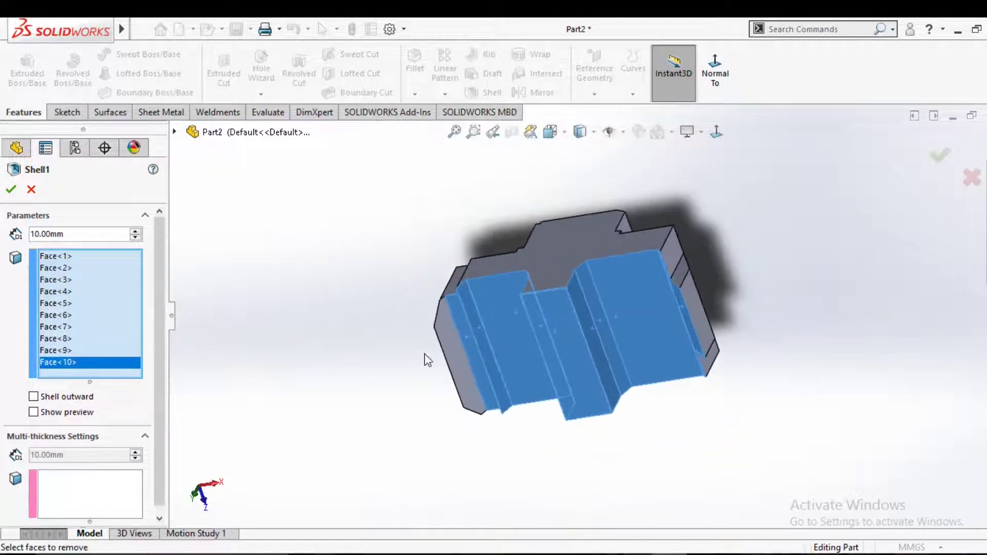
{"action": "left_click", "coordinate": [441, 355]}
Set the shell wall thickness to 2 mm, accept, and inspect the hollowed part.
{"action": "middle_click_drag", "start_coordinate": [319, 316], "coordinate": [183, 337]}
{"action": "scroll", "coordinate": [69, 400], "scroll_direction": "down", "scroll_amount": 1}
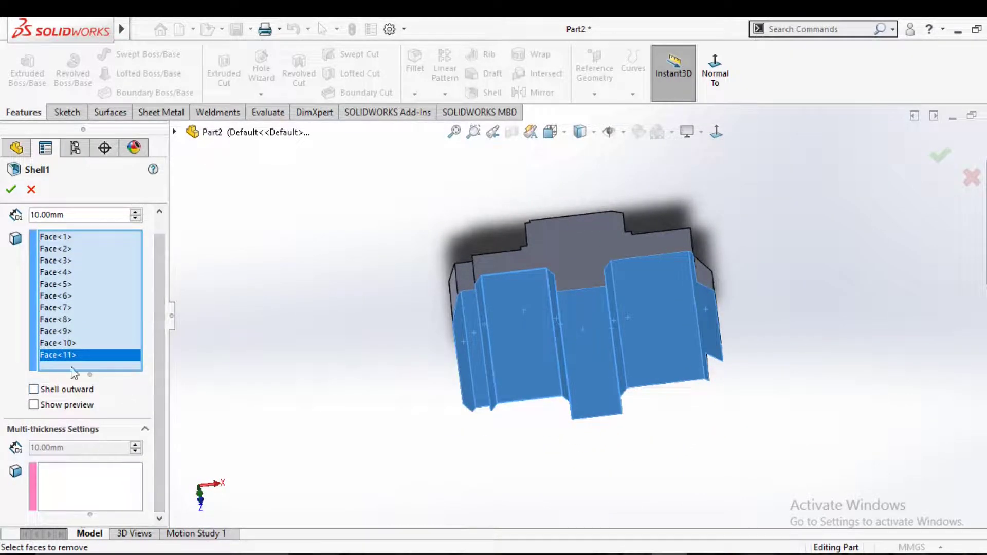
{"action": "type", "text": "2"}
{"action": "key", "text": "Return"}
{"action": "left_click", "coordinate": [13, 188]}
{"action": "mouse_move", "coordinate": [299, 264]}
{"action": "middle_mouse_down"}
{"action": "mouse_move", "coordinate": [514, 286]}
{"action": "mouse_move", "coordinate": [557, 416]}
{"action": "mouse_move", "coordinate": [580, 254]}
{"action": "mouse_move", "coordinate": [552, 351]}
{"action": "middle_mouse_up"}
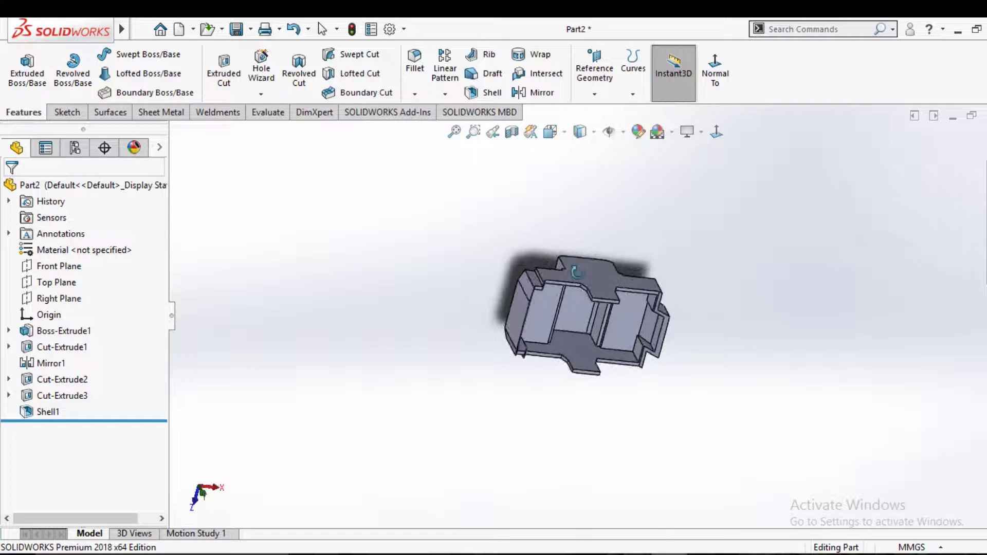
Switch to the front view and start Sketch7 on the cross-shaped front face.
{"action": "mouse_move", "coordinate": [552, 351]}
{"action": "middle_mouse_down"}
{"action": "mouse_move", "coordinate": [549, 292]}
{"action": "mouse_move", "coordinate": [537, 319]}
{"action": "mouse_move", "coordinate": [500, 275]}
{"action": "mouse_move", "coordinate": [489, 214]}
{"action": "mouse_move", "coordinate": [511, 214]}
{"action": "mouse_move", "coordinate": [557, 332]}
{"action": "middle_mouse_up"}
{"action": "key", "text": "space"}
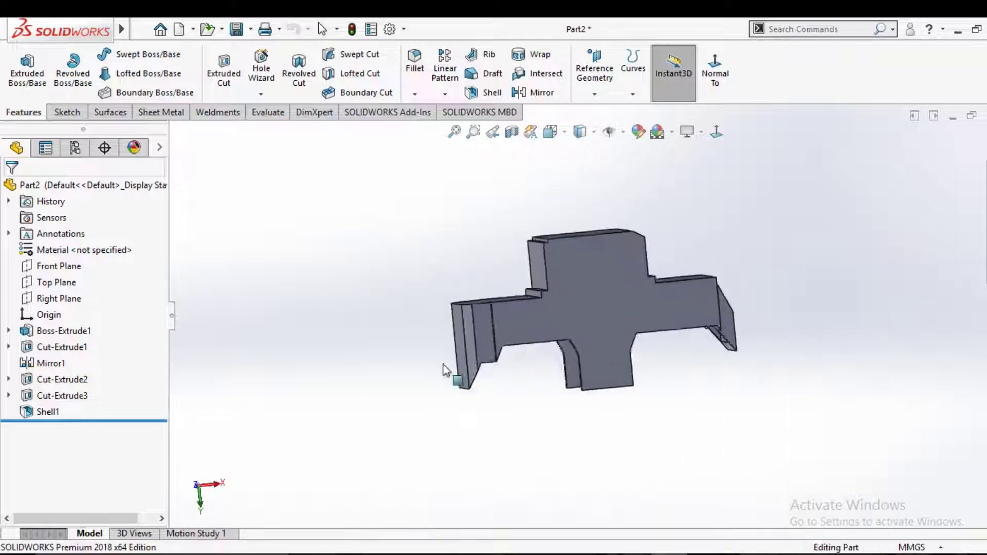
{"action": "left_click", "coordinate": [625, 289]}
{"action": "left_click", "coordinate": [657, 264]}
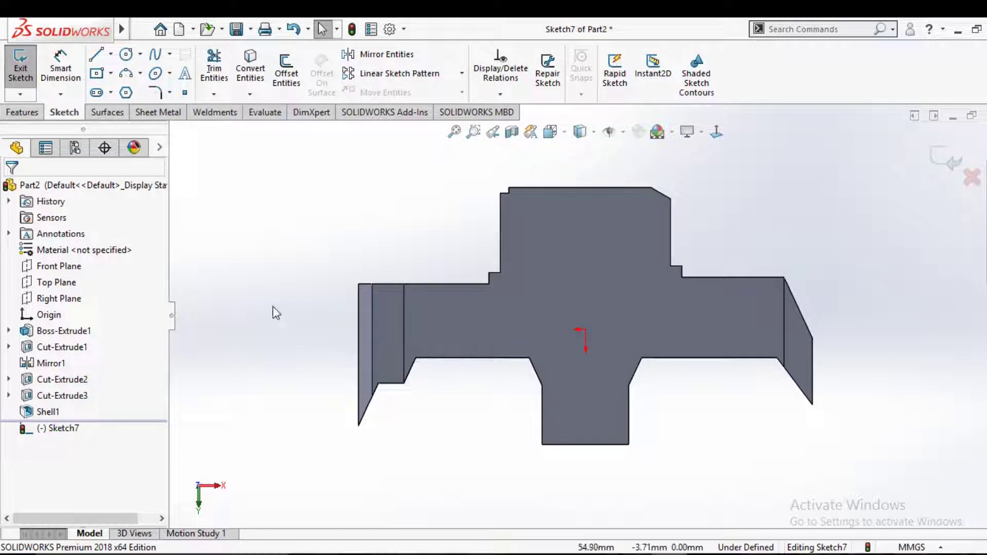
Draw the profile lines: vertical, 45° diagonal, horizontal, vertical, and a closing top line.
{"action": "left_click", "coordinate": [96, 58]}
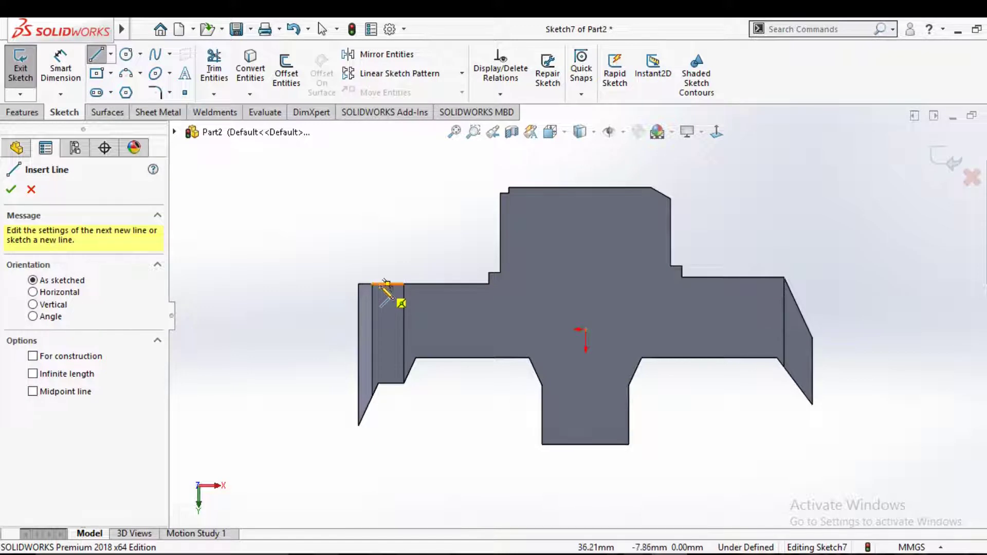
{"action": "left_click", "coordinate": [380, 311]}
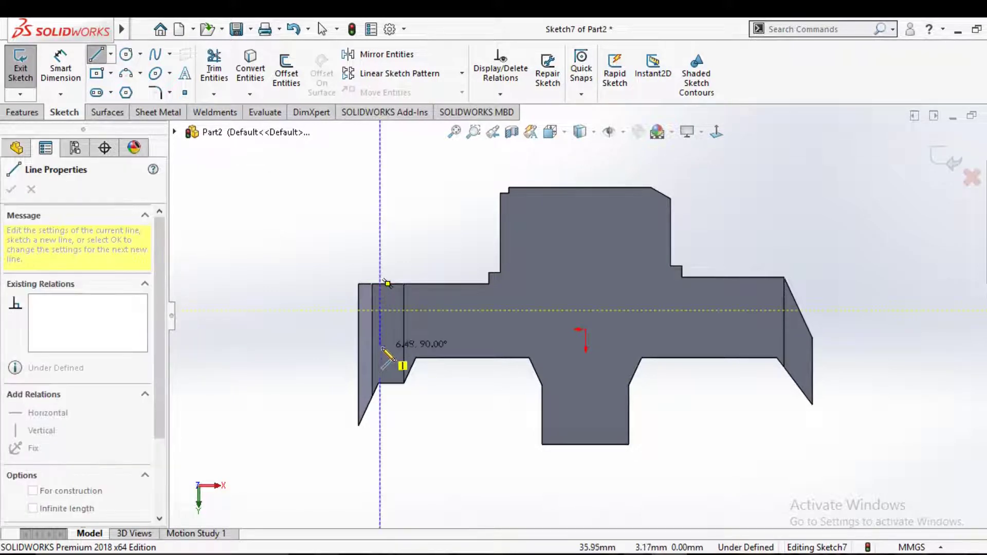
{"action": "left_click", "coordinate": [380, 363]}
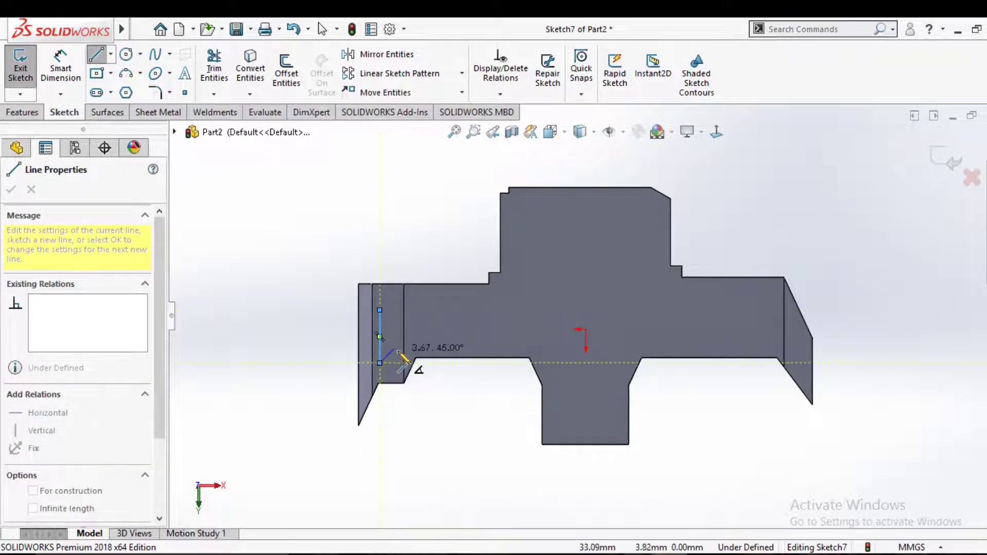
{"action": "scroll", "coordinate": [406, 352], "scroll_direction": "up", "scroll_amount": 2}
{"action": "left_click", "coordinate": [404, 344]}
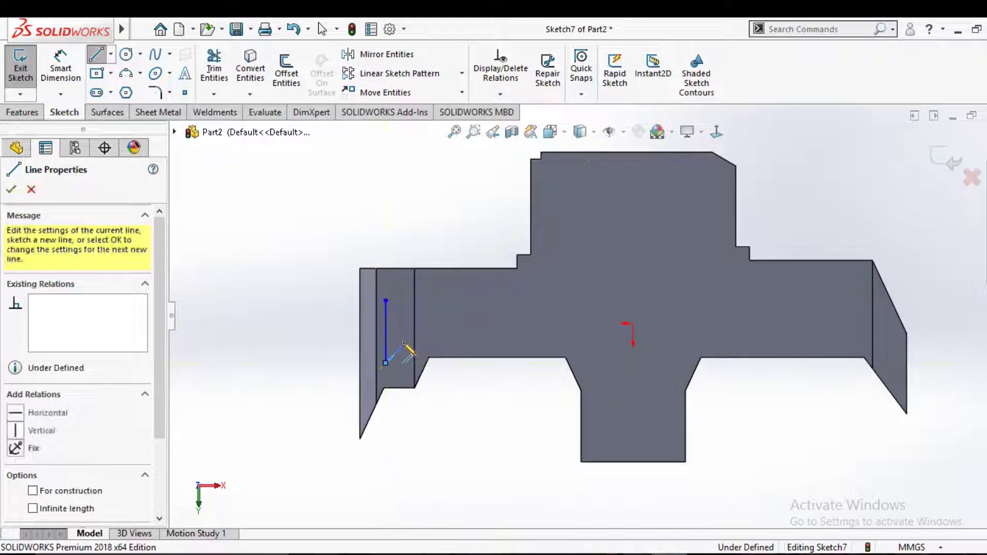
{"action": "left_click", "coordinate": [517, 344]}
{"action": "left_click", "coordinate": [517, 282]}
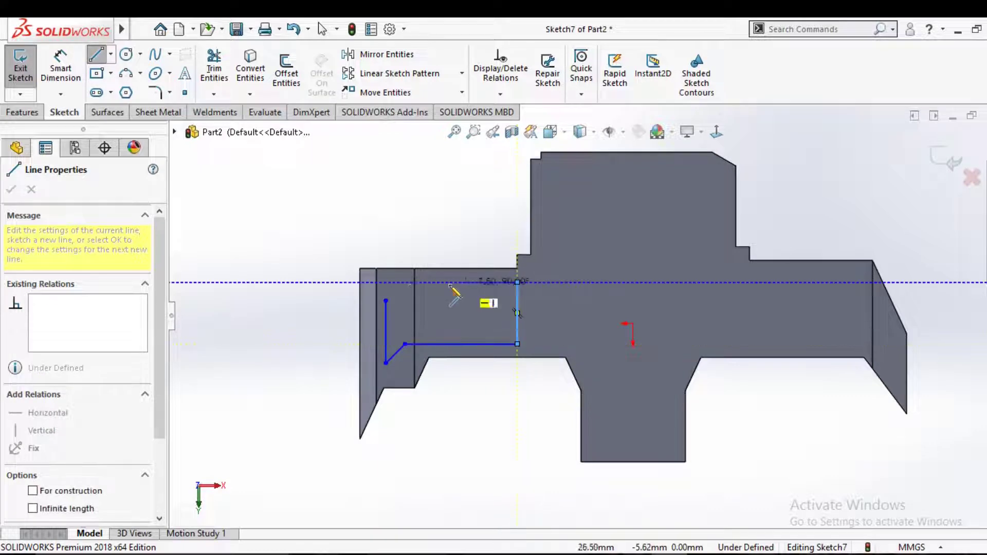
{"action": "left_click", "coordinate": [384, 282]}
{"action": "right_click", "coordinate": [386, 301]}
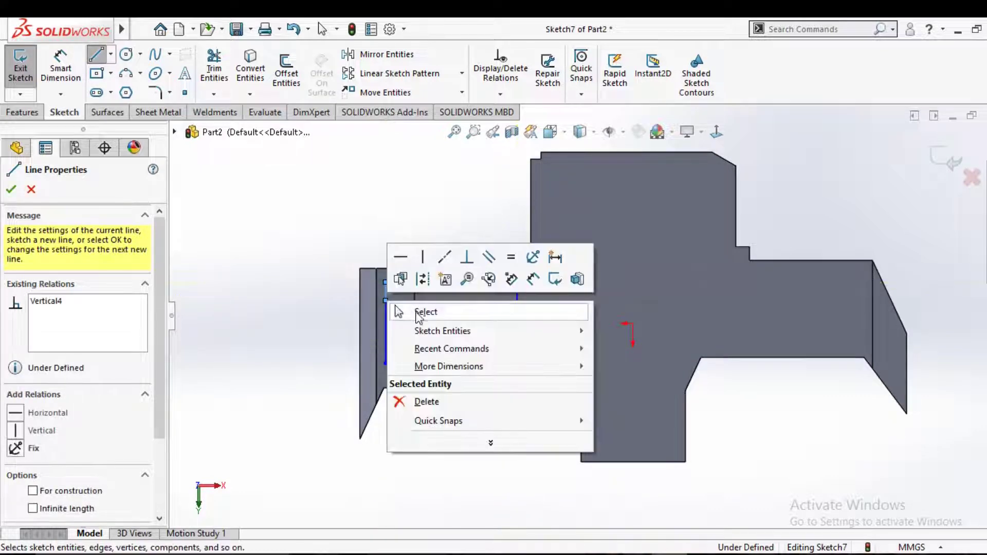
{"action": "left_click", "coordinate": [464, 275]}
Dimension the profile's offset from the top edge to 2 mm and its height to 2 mm.
{"action": "left_click", "coordinate": [464, 281]}
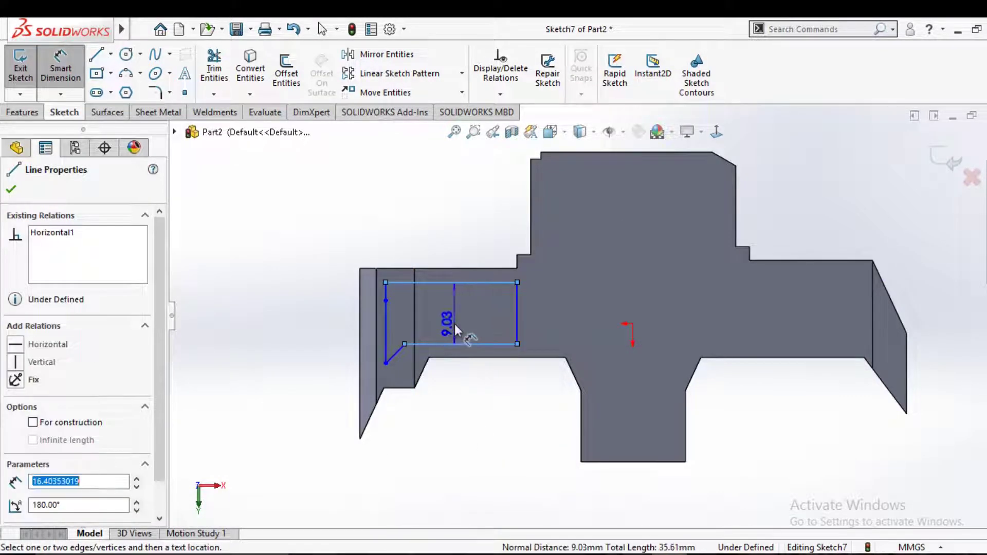
{"action": "left_click", "coordinate": [455, 328]}
{"action": "type", "text": "10"}
{"action": "key", "text": "Return"}
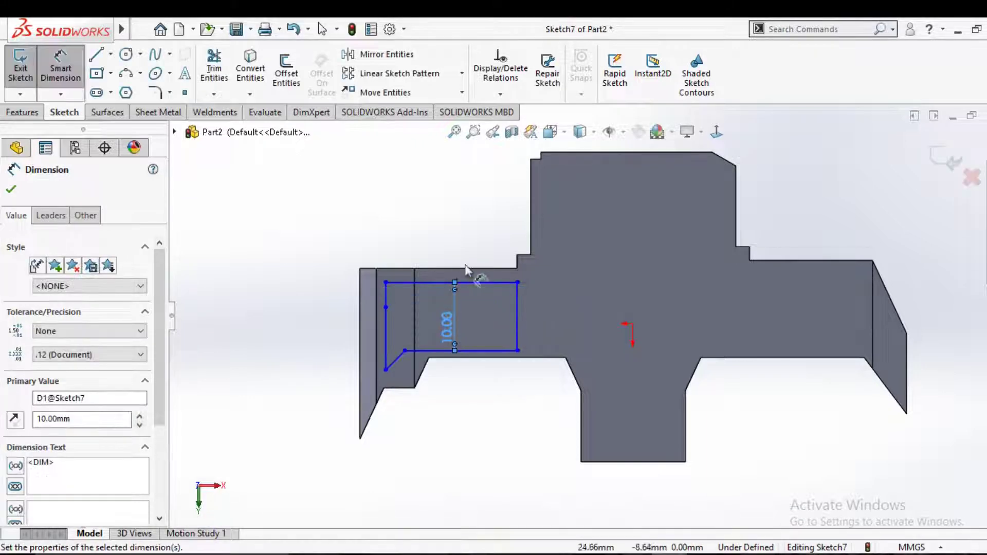
{"action": "left_click", "coordinate": [475, 282]}
{"action": "left_click", "coordinate": [464, 241]}
{"action": "type", "text": "2"}
{"action": "key", "text": "Return"}
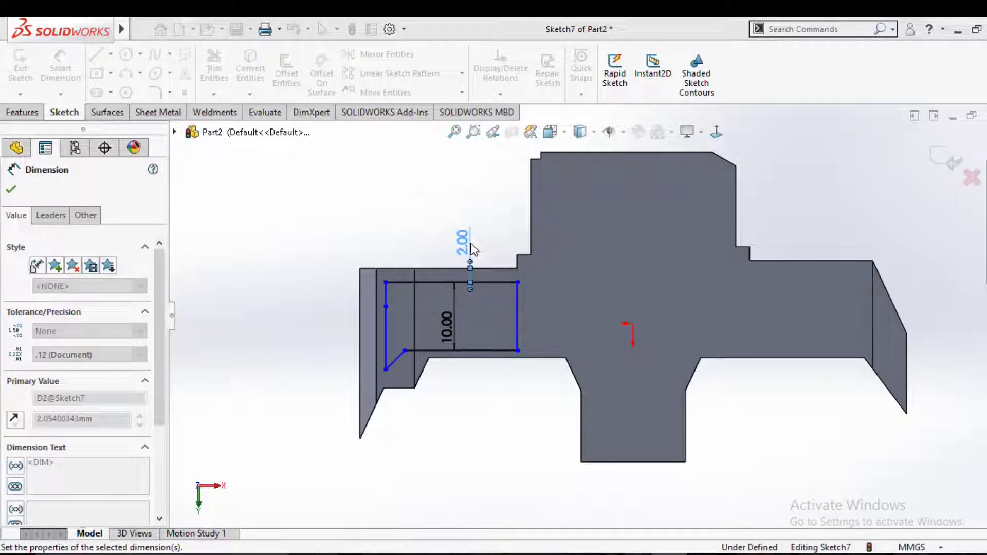
{"action": "left_click", "coordinate": [483, 351]}
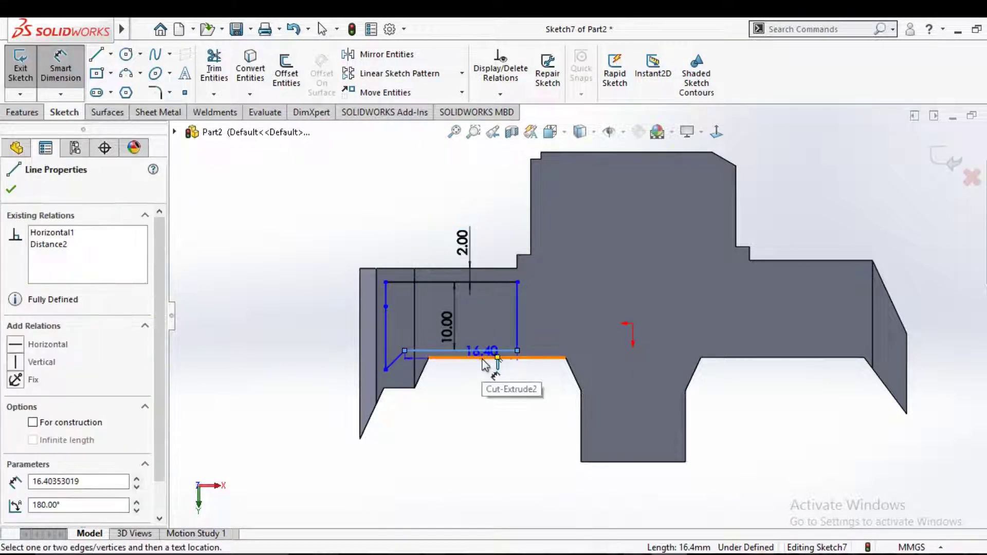
{"action": "key", "text": "Escape"}
{"action": "left_click", "coordinate": [448, 324]}
{"action": "key", "text": "Delete"}
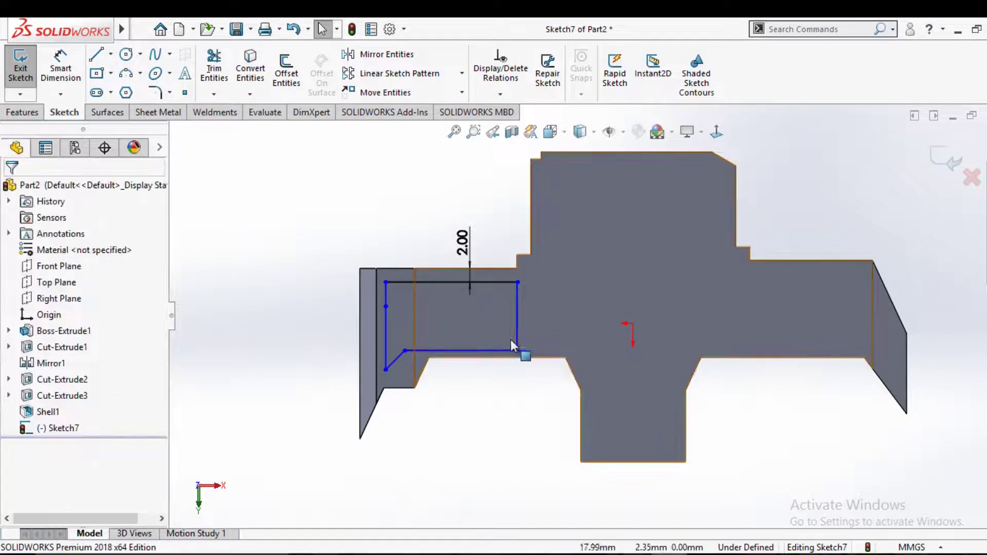
{"action": "right_click_drag", "start_coordinate": [492, 424], "coordinate": [483, 370]}
{"action": "left_click", "coordinate": [467, 351]}
{"action": "left_click", "coordinate": [466, 332]}
{"action": "key", "text": "Return"}
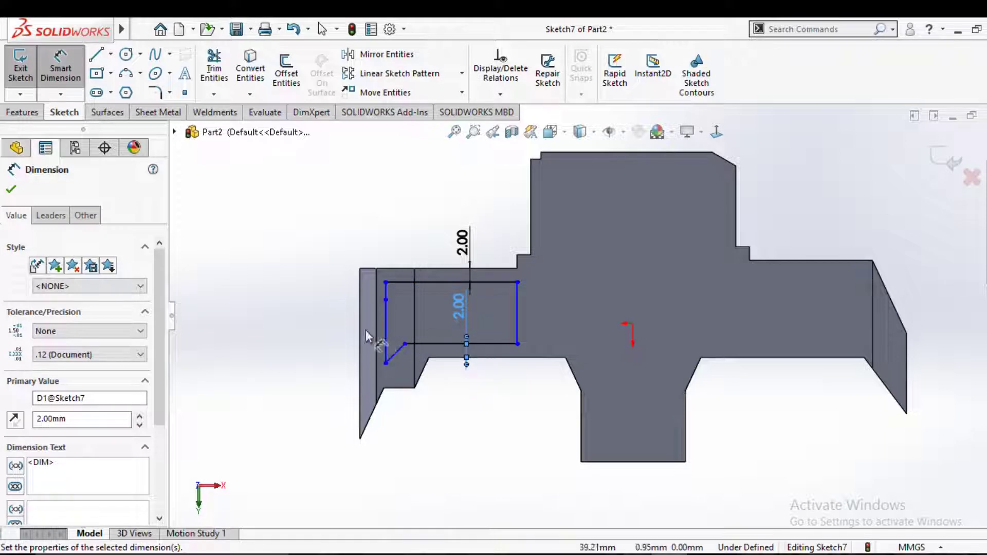
Set the short left line to 2 mm and the diagonal angle to 60°.
{"action": "left_click", "coordinate": [384, 329]}
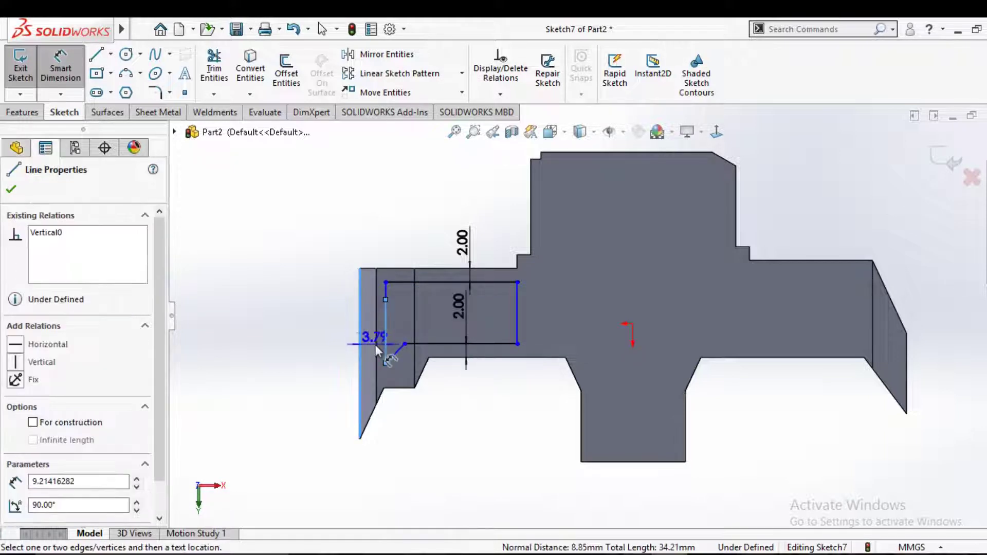
{"action": "left_click", "coordinate": [375, 345]}
{"action": "type", "text": "2"}
{"action": "key", "text": "Return"}
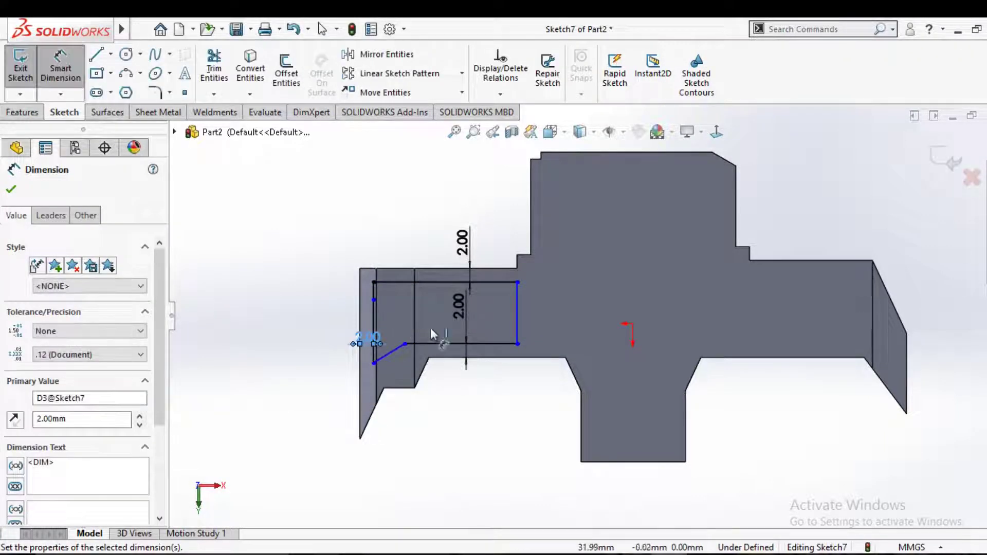
{"action": "scroll", "coordinate": [389, 366], "scroll_direction": "down", "scroll_amount": 3}
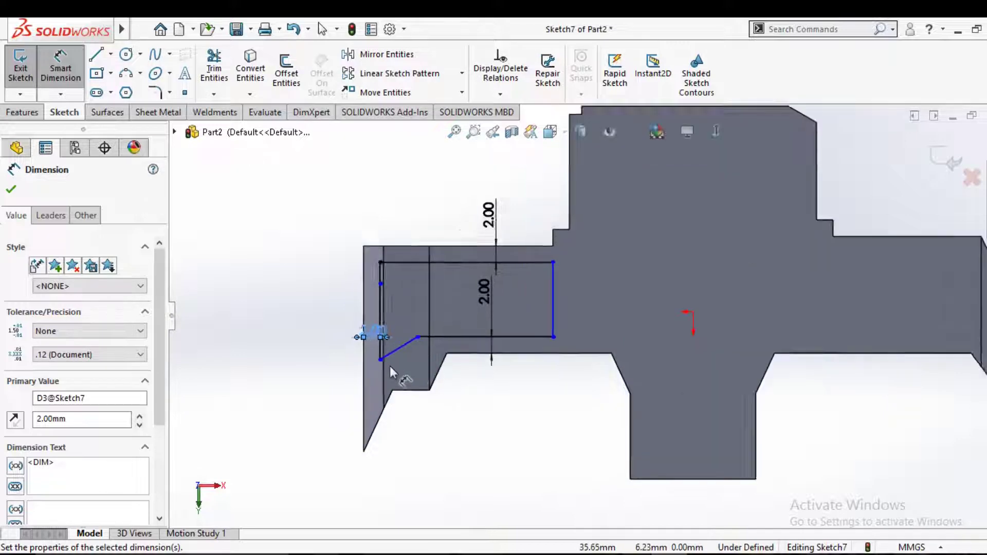
{"action": "scroll", "coordinate": [398, 344], "scroll_direction": "down", "scroll_amount": 1}
{"action": "left_click", "coordinate": [407, 326]}
{"action": "left_click", "coordinate": [434, 309]}
{"action": "type", "text": "60"}
{"action": "key", "text": "Return"}
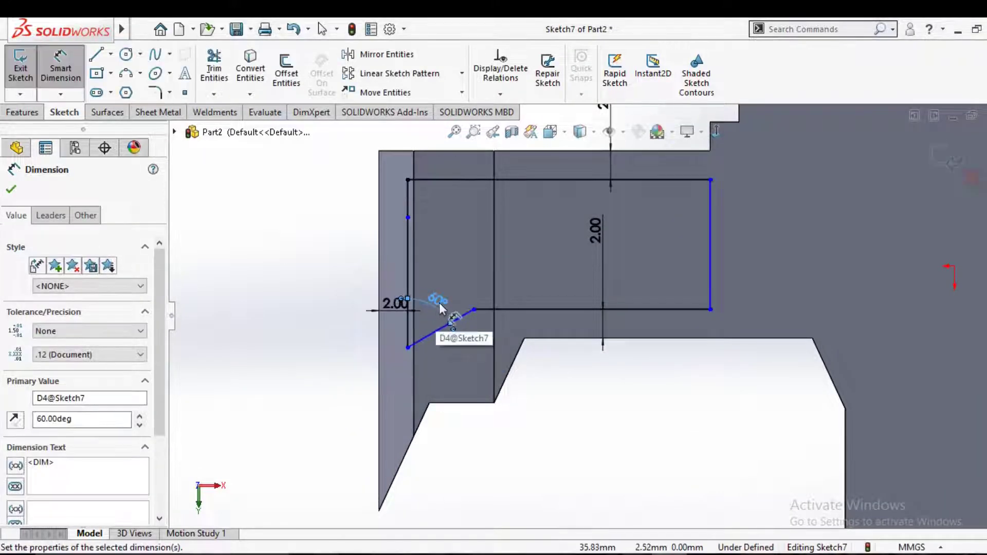
Dimension the vertical distance from the bottom line to the bottom-left point as 3 mm.
{"action": "left_click", "coordinate": [492, 310]}
{"action": "left_click", "coordinate": [408, 348]}
{"action": "left_click", "coordinate": [348, 332]}
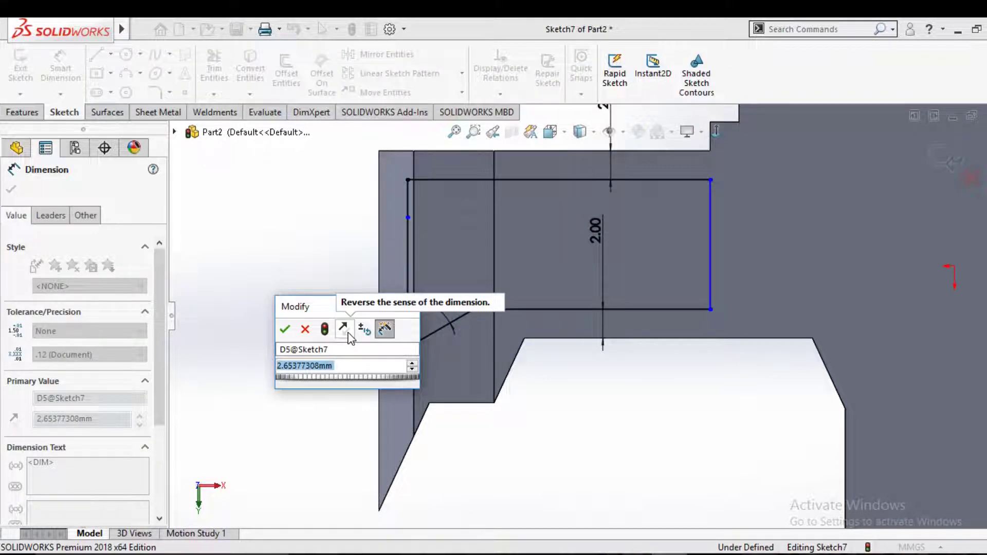
{"action": "type", "text": "3"}
{"action": "key", "text": "Return"}
{"action": "scroll", "coordinate": [591, 308], "scroll_direction": "up", "scroll_amount": 2}
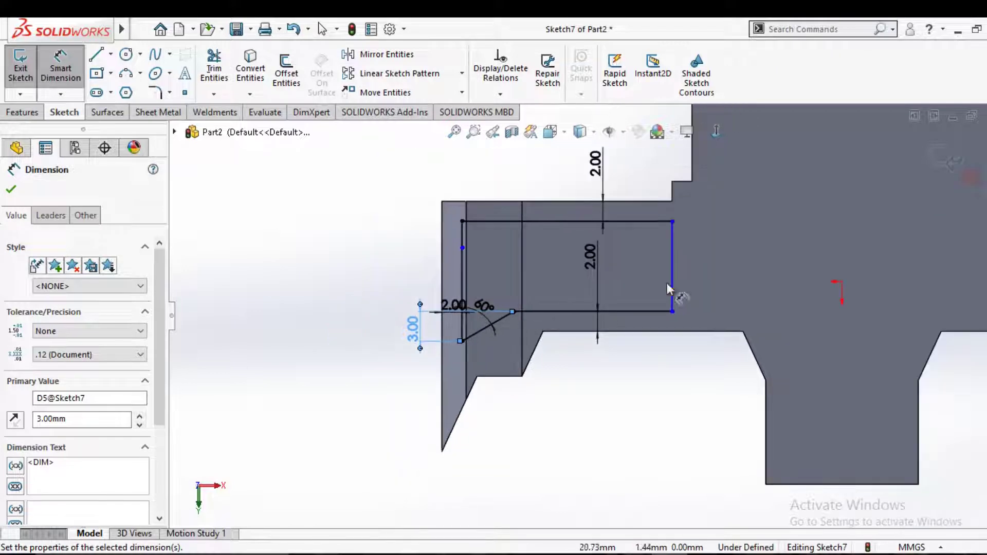
{"action": "key", "text": "Escape"}
Make the profile's right line collinear with the block edge.
{"action": "left_click", "coordinate": [667, 201]}
{"action": "left_click", "coordinate": [674, 239], "text": "ctrl"}
{"action": "left_click", "coordinate": [720, 178]}
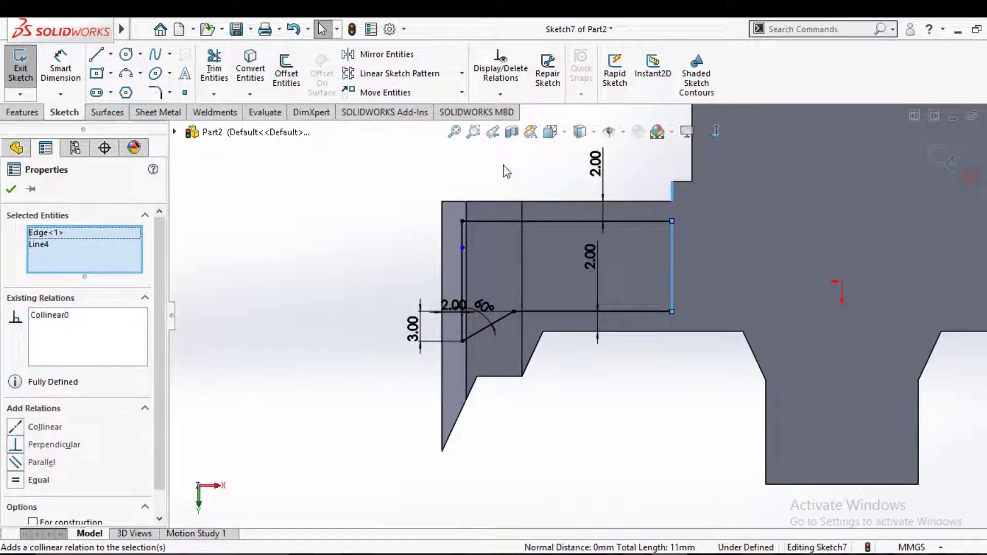
{"action": "key", "text": "Escape"}
Extrude-cut the profile Blind 50 mm as Cut-Extrude4.
{"action": "left_click", "coordinate": [22, 112]}
{"action": "left_click", "coordinate": [224, 70]}
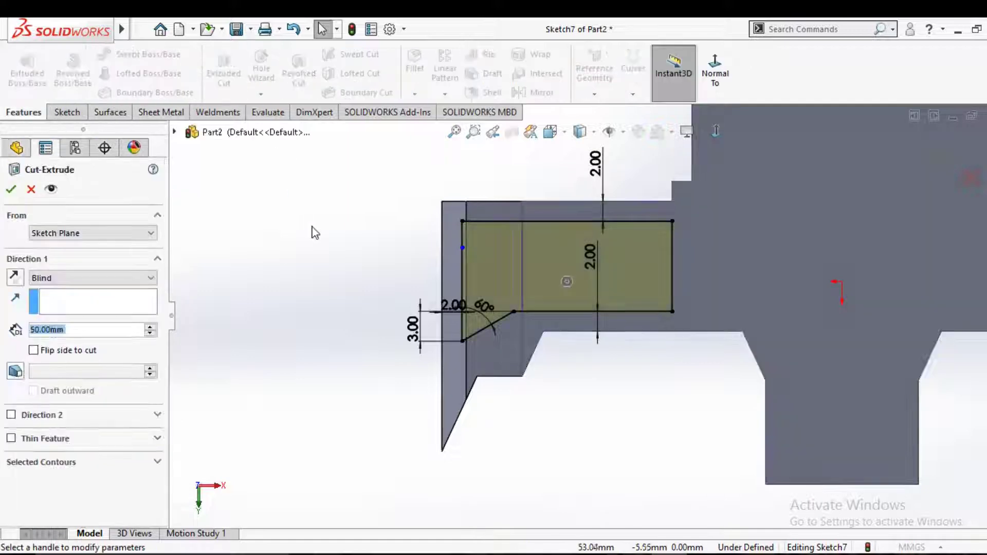
{"action": "left_click", "coordinate": [10, 190]}
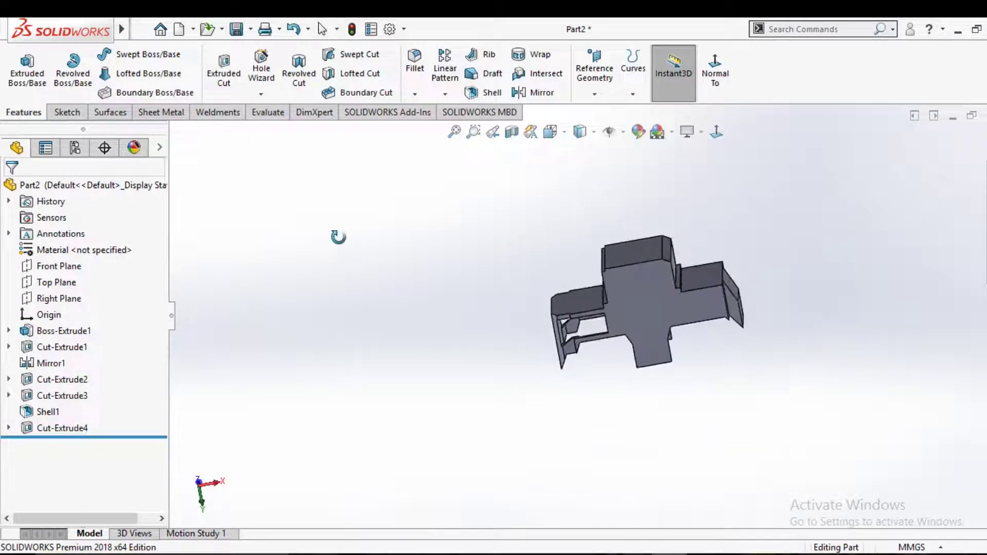
{"action": "mouse_move", "coordinate": [408, 291]}
{"action": "middle_mouse_down"}
{"action": "mouse_move", "coordinate": [452, 238]}
{"action": "mouse_move", "coordinate": [494, 257]}
{"action": "middle_mouse_up"}
Start Sketch8 on the block's front face and view it head-on.
{"action": "left_click", "coordinate": [623, 322]}
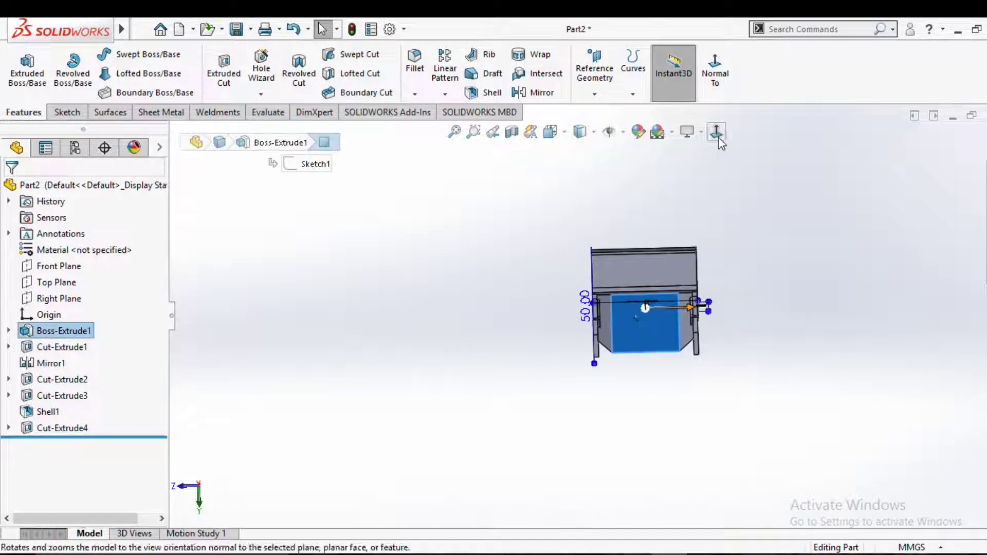
{"action": "left_click", "coordinate": [692, 282]}
{"action": "left_click", "coordinate": [713, 135]}
Orient the view normal to the front wall's sketch face.
{"action": "mouse_move", "coordinate": [514, 308]}
{"action": "middle_mouse_down"}
{"action": "mouse_move", "coordinate": [475, 345]}
{"action": "mouse_move", "coordinate": [451, 393]}
{"action": "middle_mouse_up"}
{"action": "key", "text": "space"}
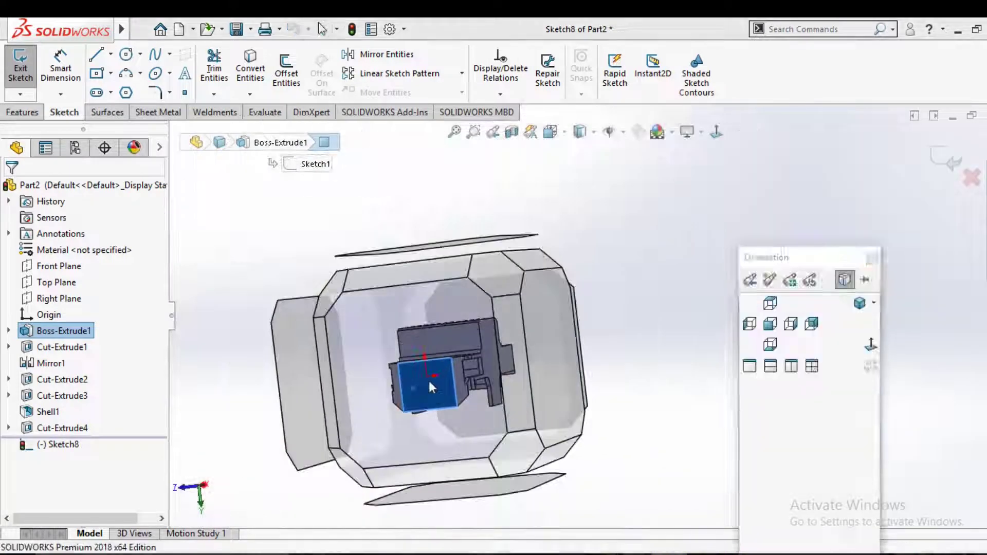
{"action": "left_click", "coordinate": [432, 378]}
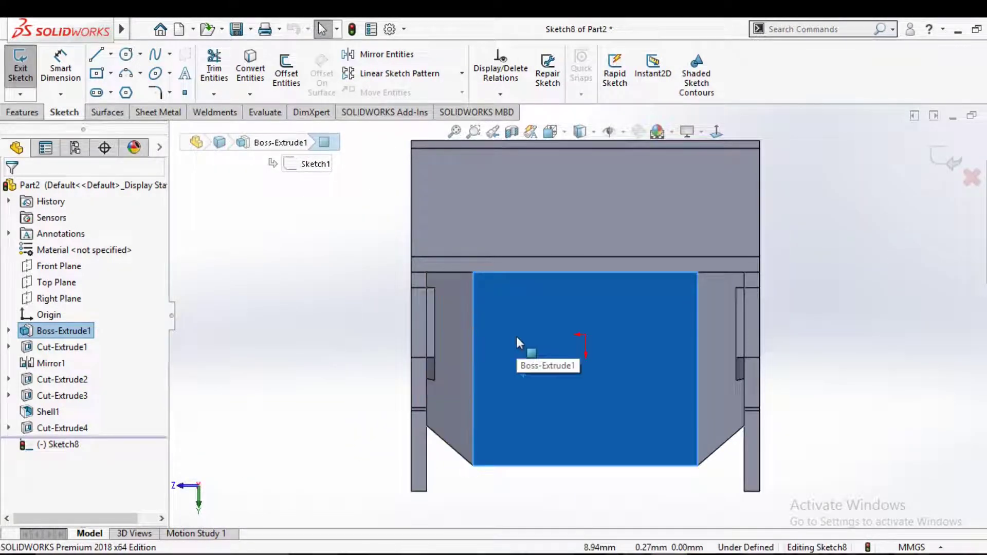
{"action": "left_click", "coordinate": [101, 76]}
{"action": "key", "text": "f"}
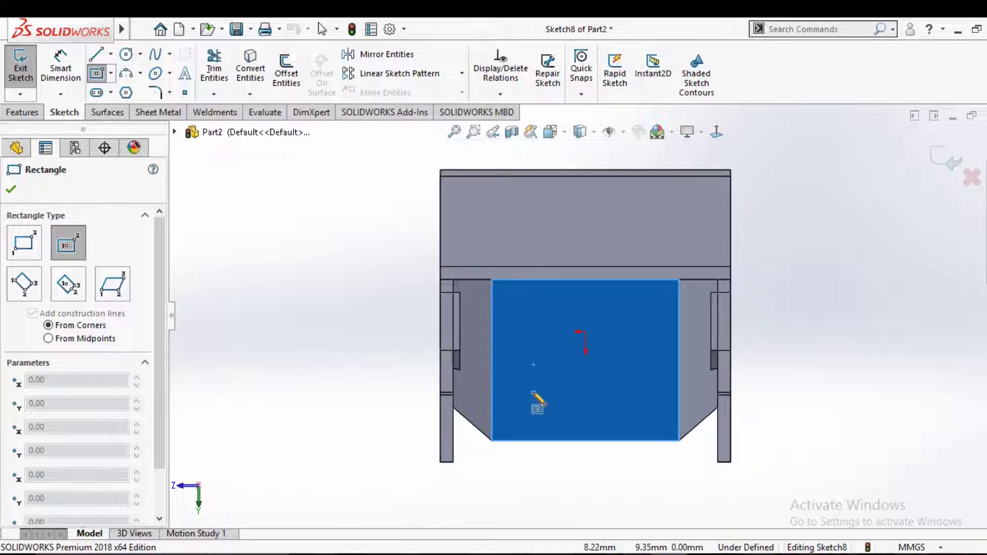
{"action": "key", "text": "z"}
{"action": "middle_click_drag", "start_coordinate": [446, 324], "coordinate": [450, 387]}
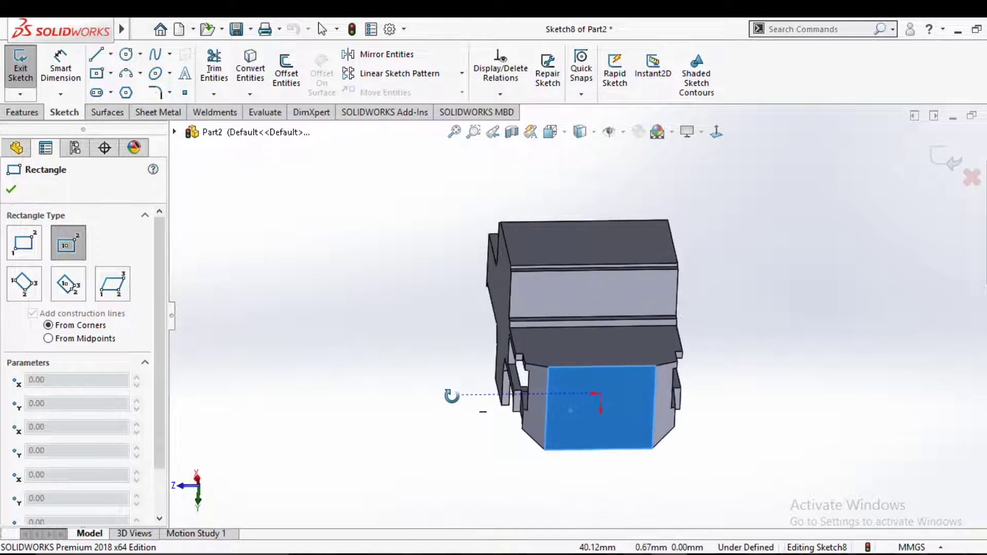
{"action": "middle_click_drag", "start_coordinate": [450, 386], "coordinate": [451, 392]}
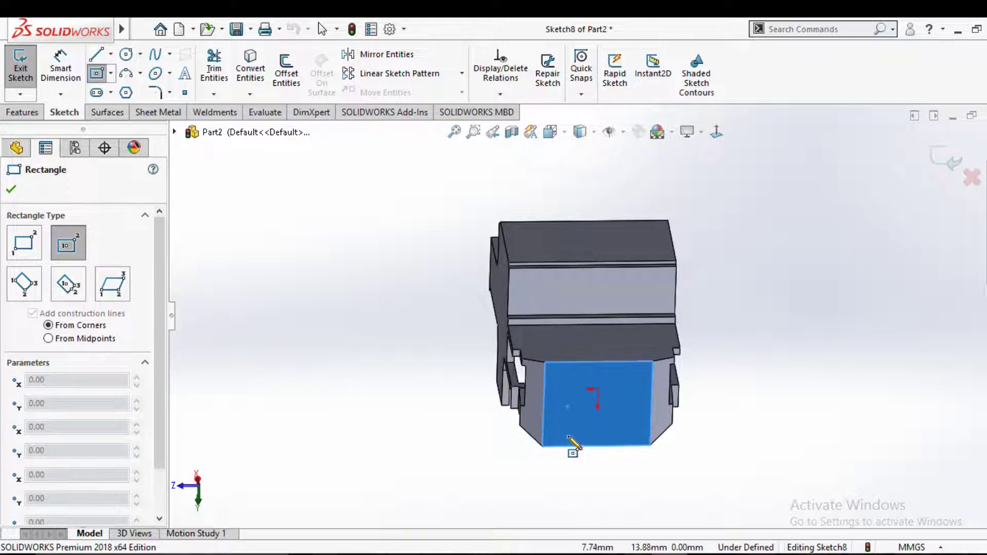
{"action": "key", "text": "space"}
{"action": "left_click", "coordinate": [497, 376]}
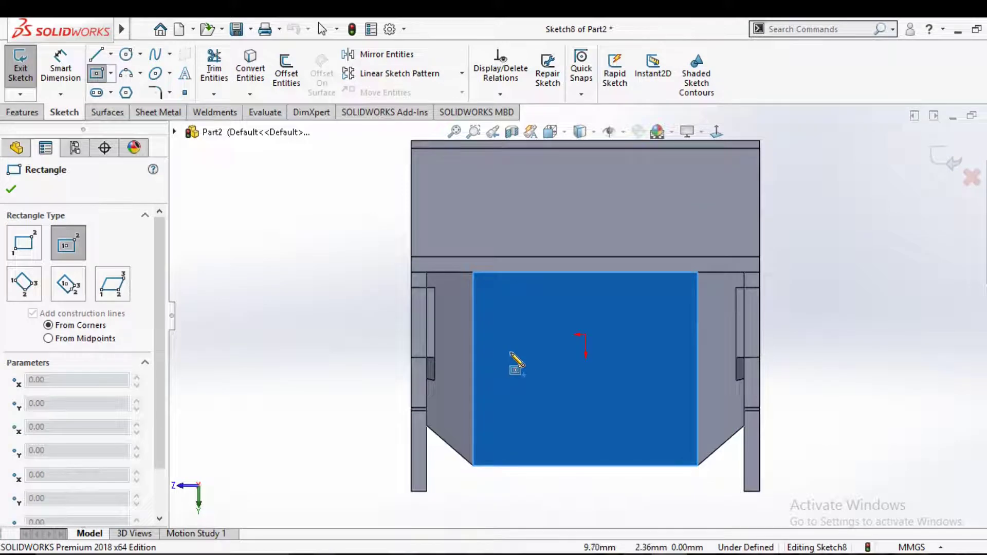
Draw a short vertical centerline downward from the origin.
{"action": "left_click", "coordinate": [110, 54]}
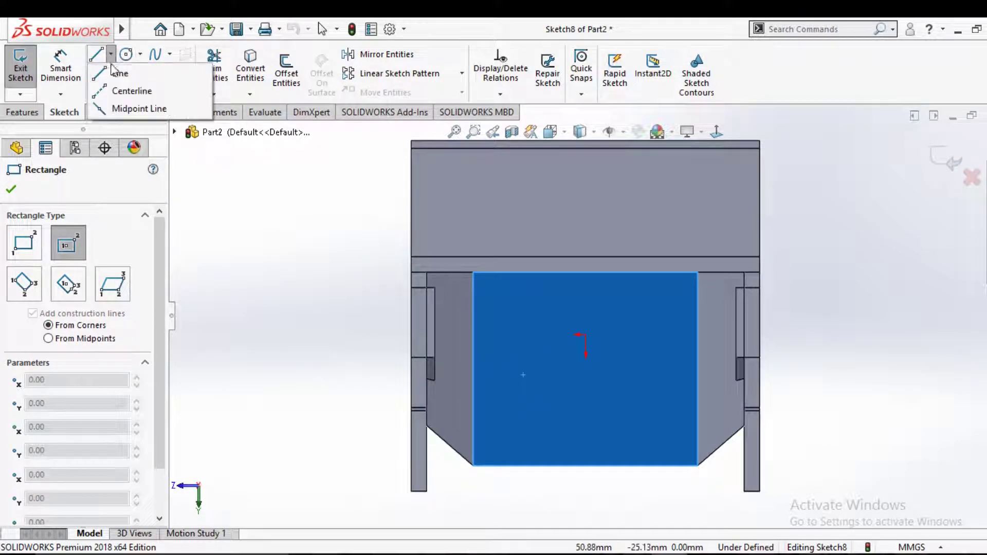
{"action": "left_click", "coordinate": [124, 90]}
{"action": "left_click", "coordinate": [585, 335]}
{"action": "left_click", "coordinate": [585, 397]}
{"action": "key", "text": "Escape"}
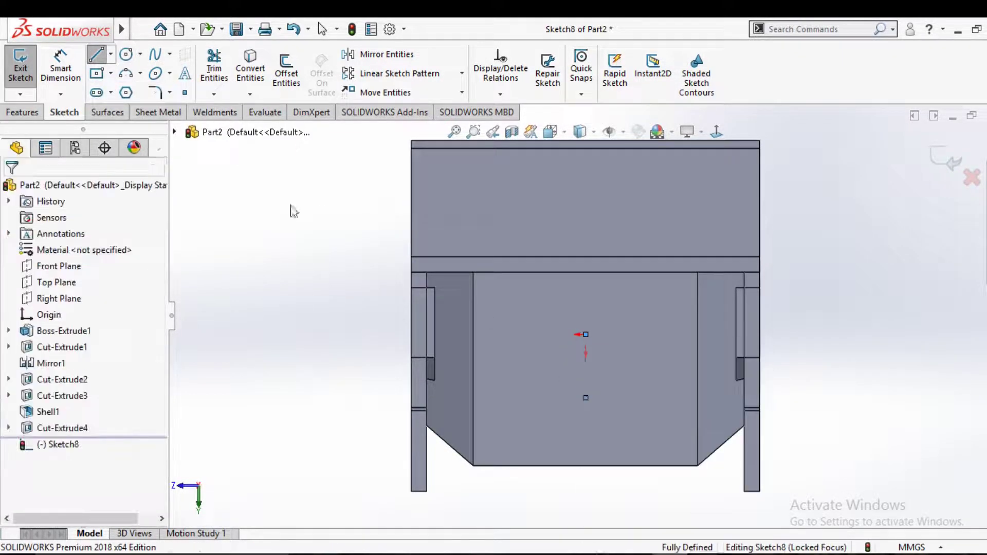
Draw a corner rectangle on the front wall around the centerline.
{"action": "key", "text": "r"}
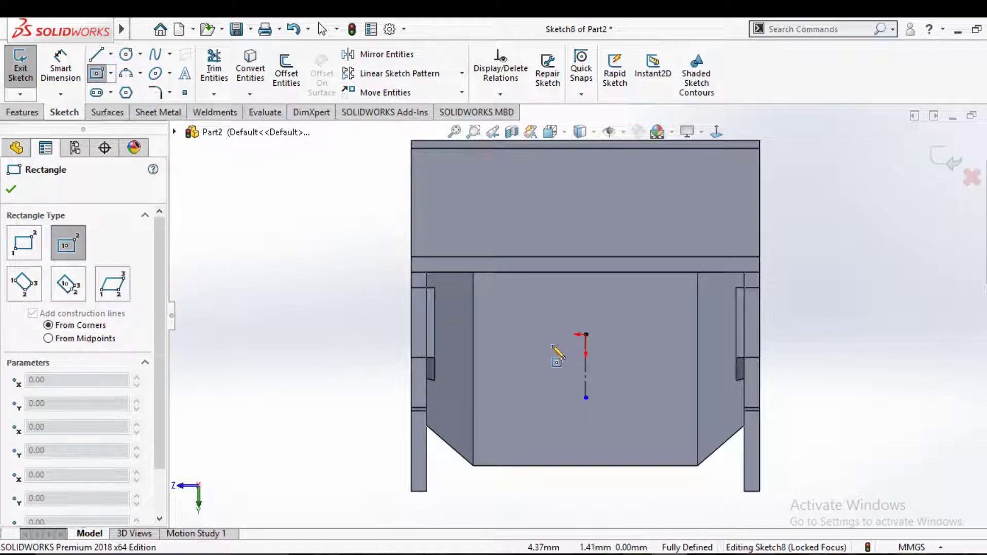
{"action": "left_click", "coordinate": [526, 335]}
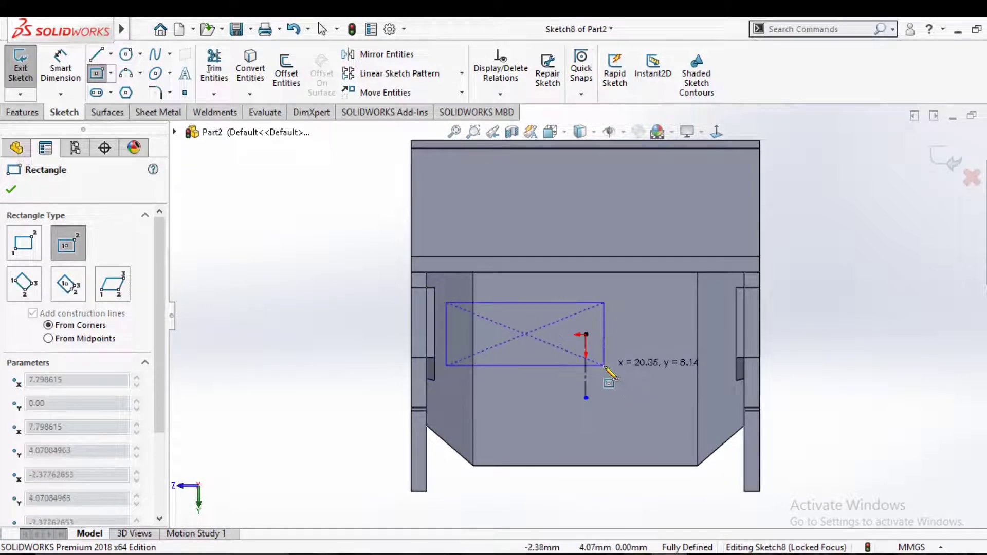
{"action": "key", "text": "Escape"}
{"action": "left_click", "coordinate": [110, 73]}
{"action": "left_click", "coordinate": [139, 92]}
{"action": "left_click", "coordinate": [538, 335]}
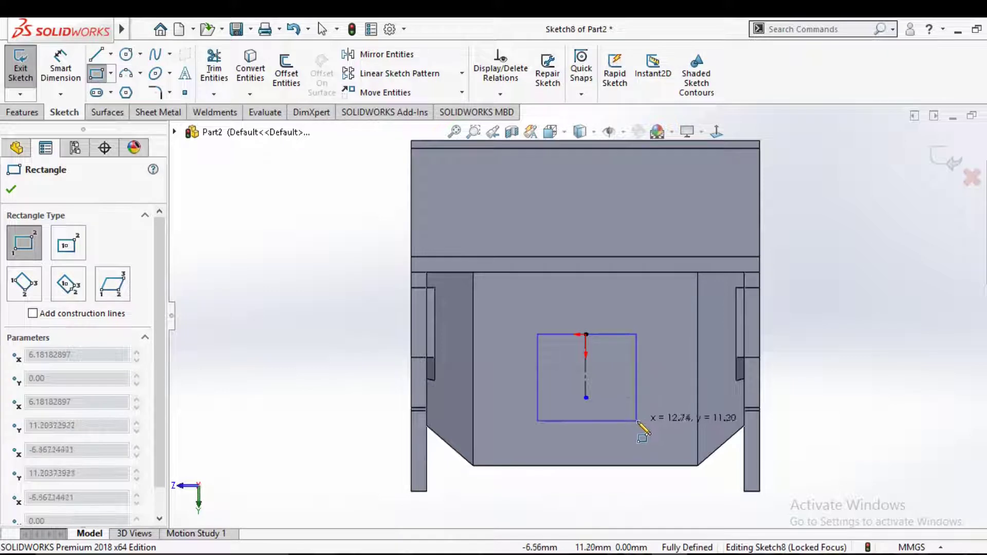
{"action": "left_click", "coordinate": [641, 422]}
{"action": "right_click", "coordinate": [641, 422]}
{"action": "left_click", "coordinate": [674, 430]}
Dimension the rectangle's right and left sides 7.50 mm from the model walls.
{"action": "key", "text": "d"}
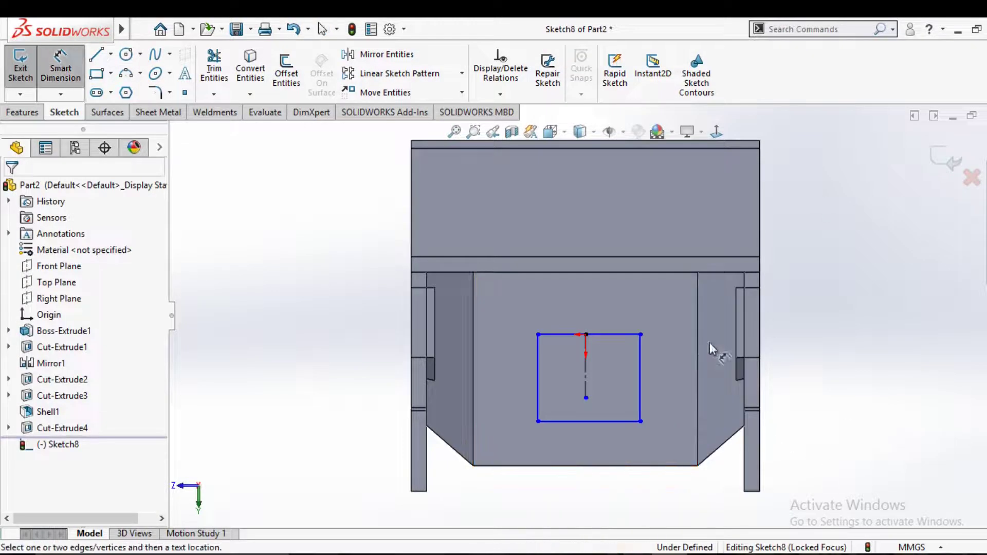
{"action": "left_click", "coordinate": [640, 378]}
{"action": "left_click", "coordinate": [697, 383]}
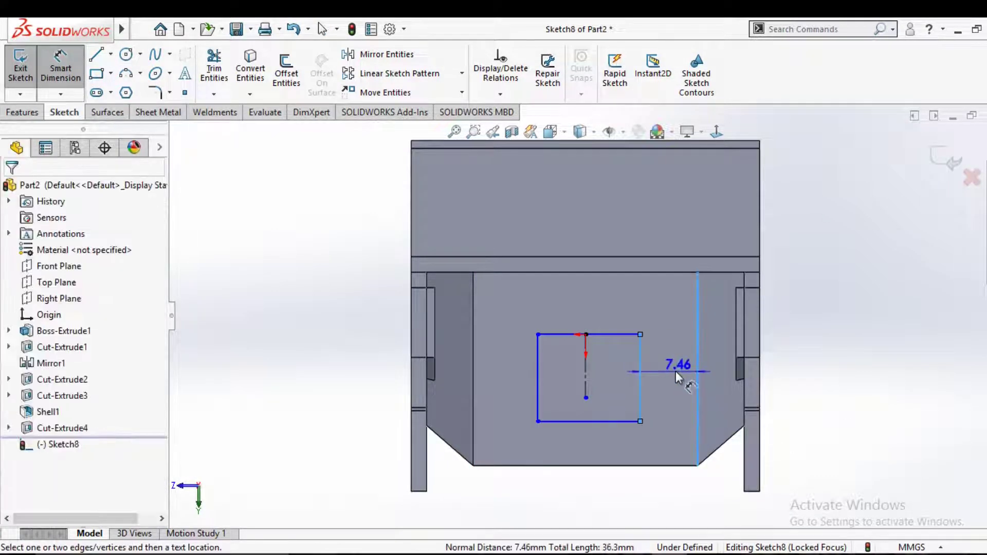
{"action": "left_click", "coordinate": [660, 369]}
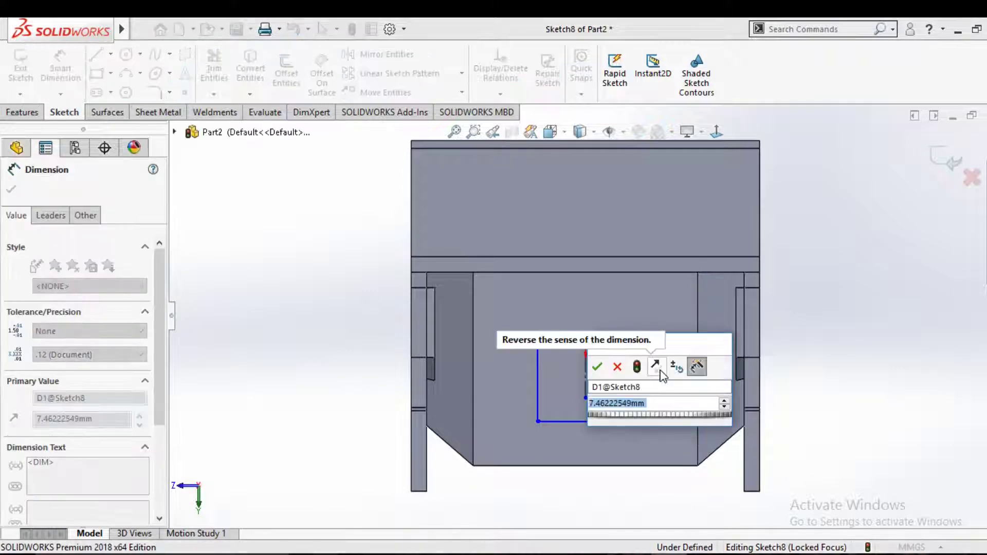
{"action": "type", "text": "7.5"}
{"action": "key", "text": "Return"}
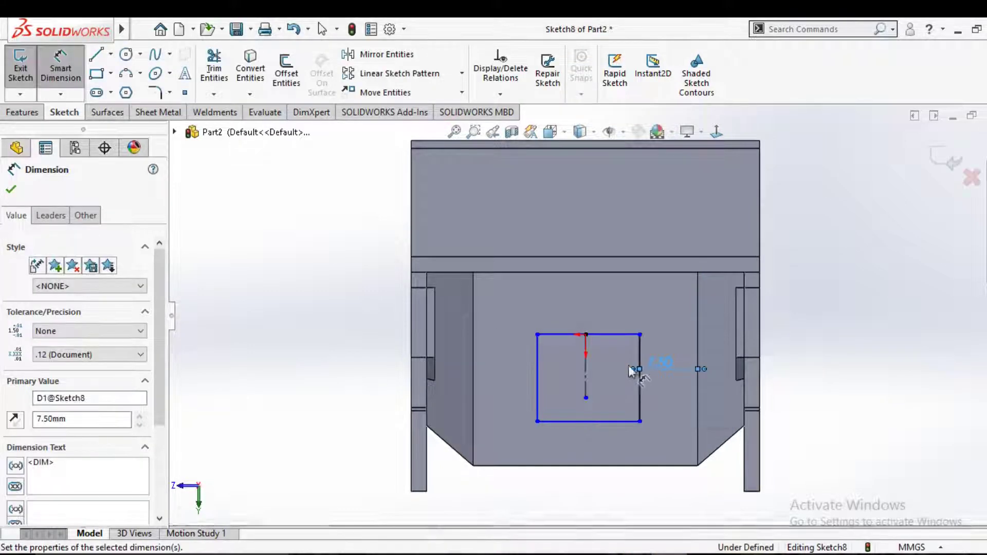
{"action": "left_click", "coordinate": [475, 378]}
{"action": "left_click", "coordinate": [538, 380]}
{"action": "left_click", "coordinate": [508, 358]}
{"action": "type", "text": "7.5"}
{"action": "key", "text": "Return"}
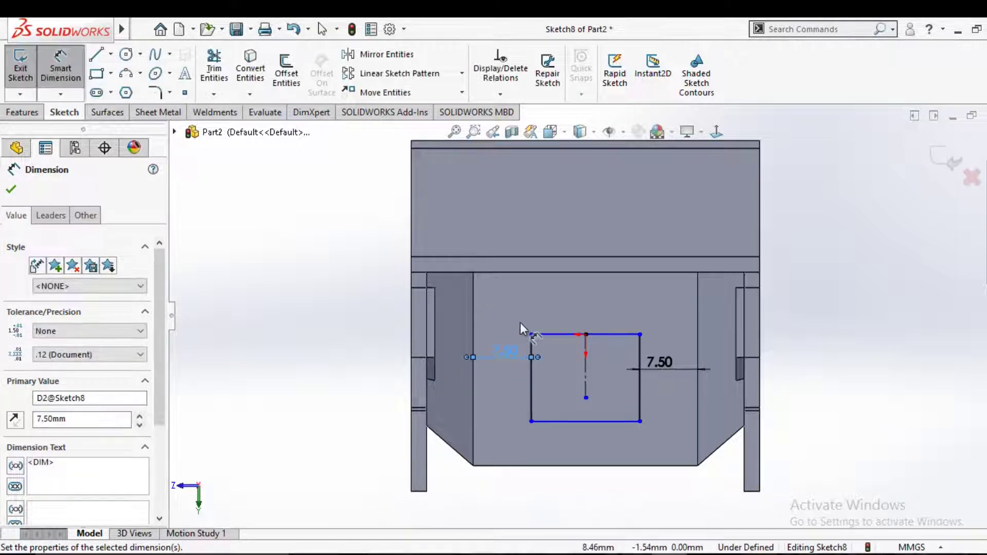
Place the rectangle 8.00 mm below the top edge and 6.00 mm above the bottom.
{"action": "left_click", "coordinate": [607, 272]}
{"action": "left_click", "coordinate": [606, 334]}
{"action": "left_click", "coordinate": [596, 308]}
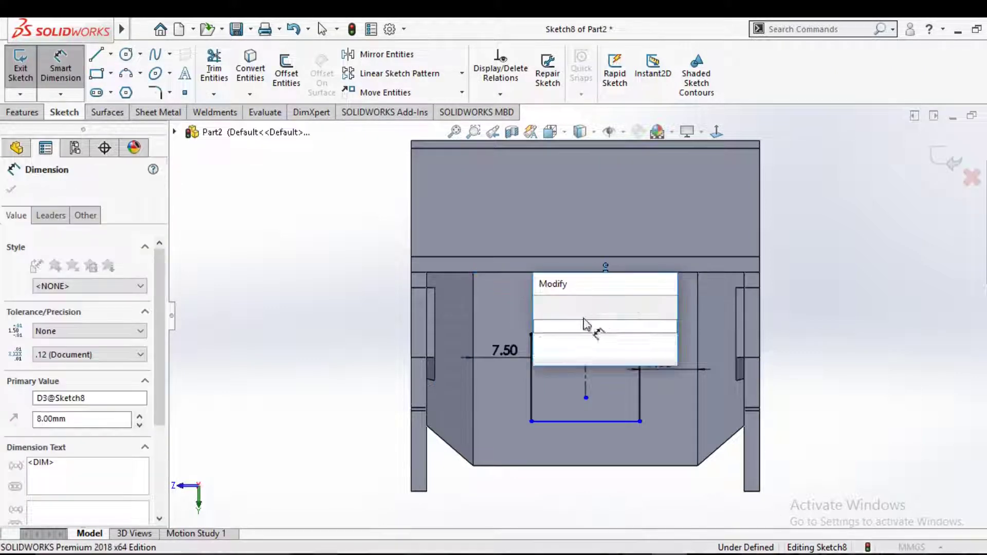
{"action": "key", "text": "Return"}
{"action": "left_click", "coordinate": [602, 421]}
{"action": "left_click", "coordinate": [606, 465]}
{"action": "type", "text": "6"}
{"action": "key", "text": "Return"}
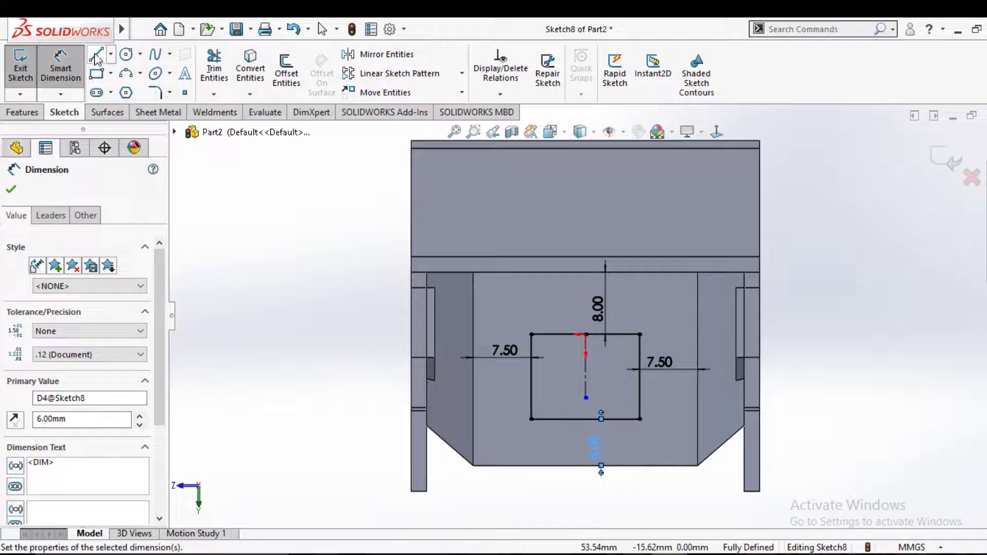
Draw a slanted line from the top edge to the rectangle's bottom-left corner.
{"action": "left_click", "coordinate": [96, 58]}
{"action": "left_click", "coordinate": [544, 335]}
{"action": "left_click", "coordinate": [532, 418]}
{"action": "right_click", "coordinate": [545, 332]}
{"action": "left_click", "coordinate": [576, 343]}
{"action": "left_click", "coordinate": [96, 53]}
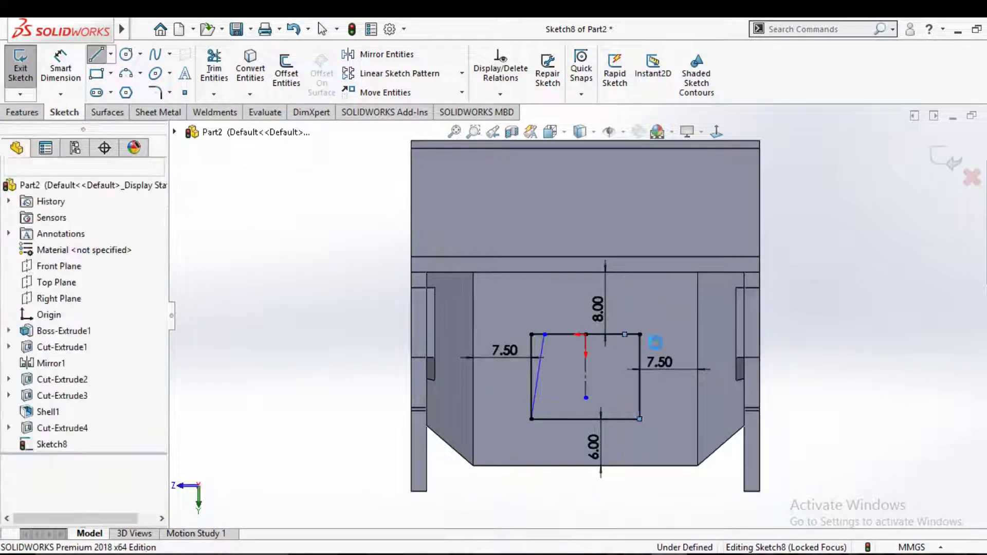
Draw the right slanted line from the top edge to the bottom-right corner.
{"action": "left_click", "coordinate": [625, 335]}
{"action": "left_click", "coordinate": [639, 418]}
{"action": "key", "text": "Escape"}
{"action": "left_click", "coordinate": [633, 370]}
{"action": "left_click", "coordinate": [727, 307]}
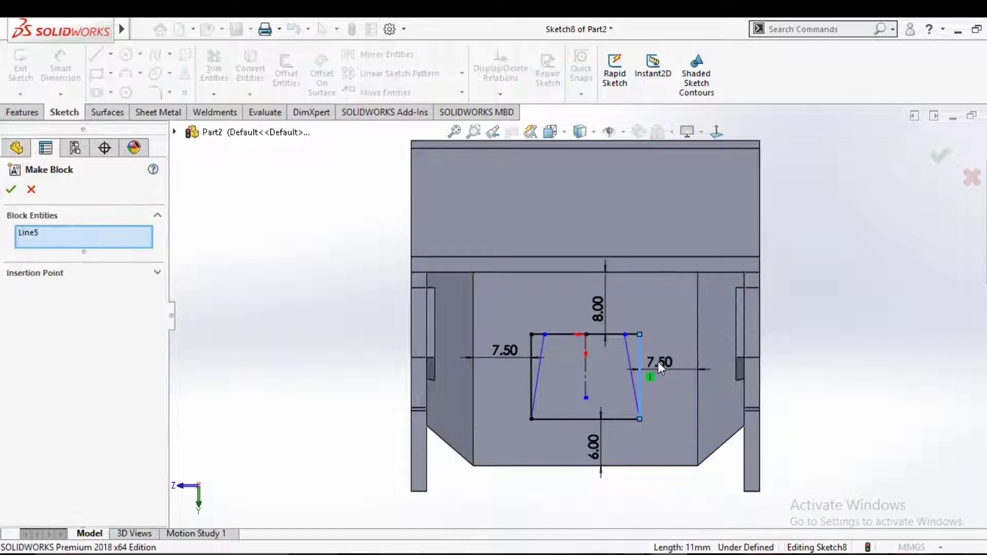
{"action": "key", "text": "Escape"}
{"action": "left_click", "coordinate": [659, 362]}
{"action": "left_click", "coordinate": [689, 286]}
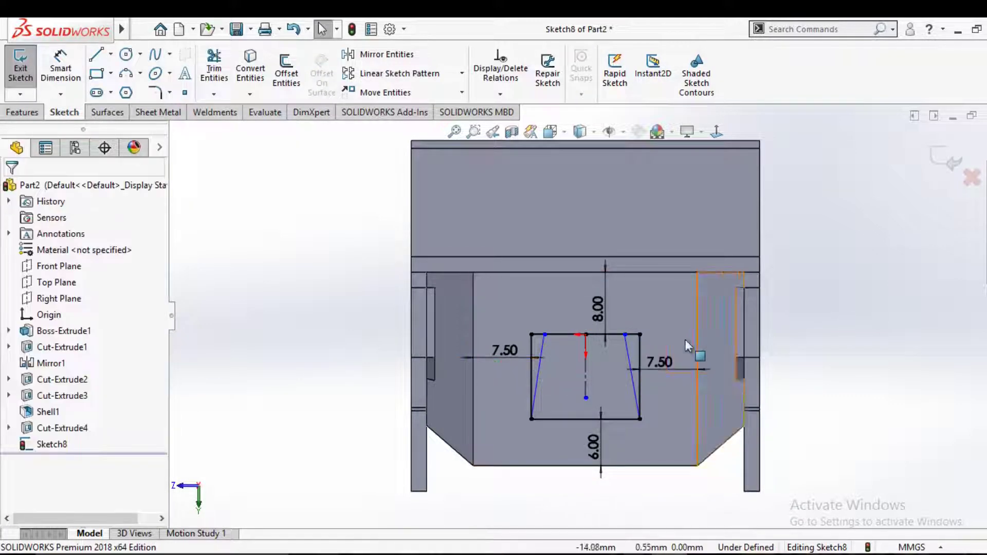
{"action": "left_click", "coordinate": [639, 354]}
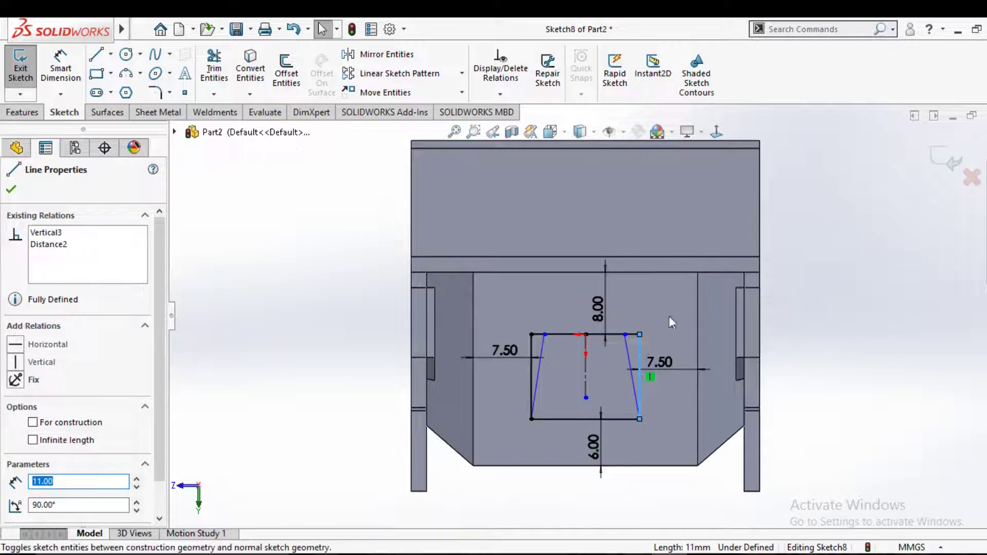
{"action": "left_click", "coordinate": [213, 346]}
{"action": "left_click", "coordinate": [532, 375]}
{"action": "key", "text": "Escape"}
Set both slanted lines at 8° from their vertical sides.
{"action": "scroll", "coordinate": [553, 343], "scroll_direction": "down", "scroll_amount": 1}
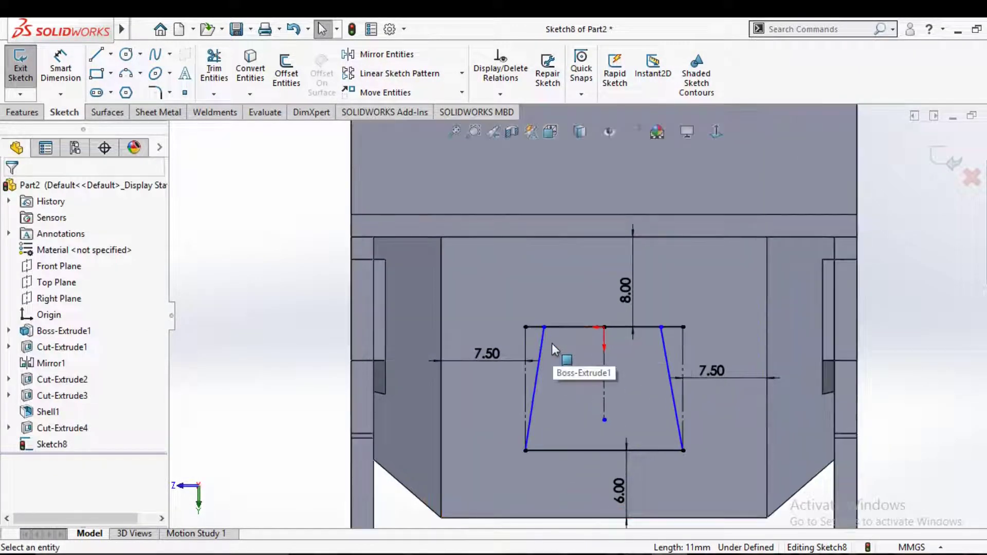
{"action": "scroll", "coordinate": [552, 343], "scroll_direction": "down", "scroll_amount": 1}
{"action": "scroll", "coordinate": [559, 381], "scroll_direction": "up", "scroll_amount": 2}
{"action": "right_click_drag", "start_coordinate": [559, 380], "coordinate": [537, 322]}
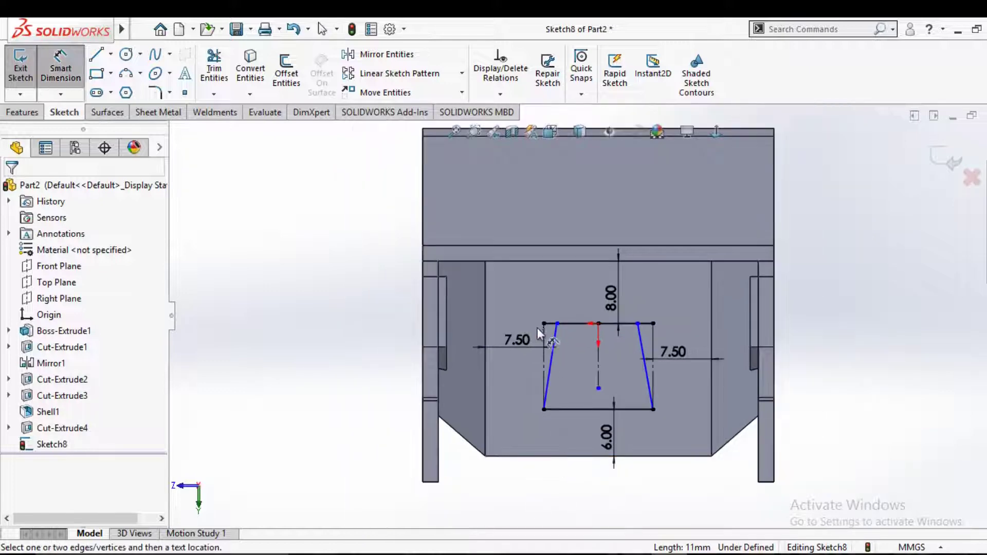
{"action": "scroll", "coordinate": [550, 385], "scroll_direction": "down", "scroll_amount": 3}
{"action": "left_click", "coordinate": [550, 385]}
{"action": "left_click", "coordinate": [559, 383]}
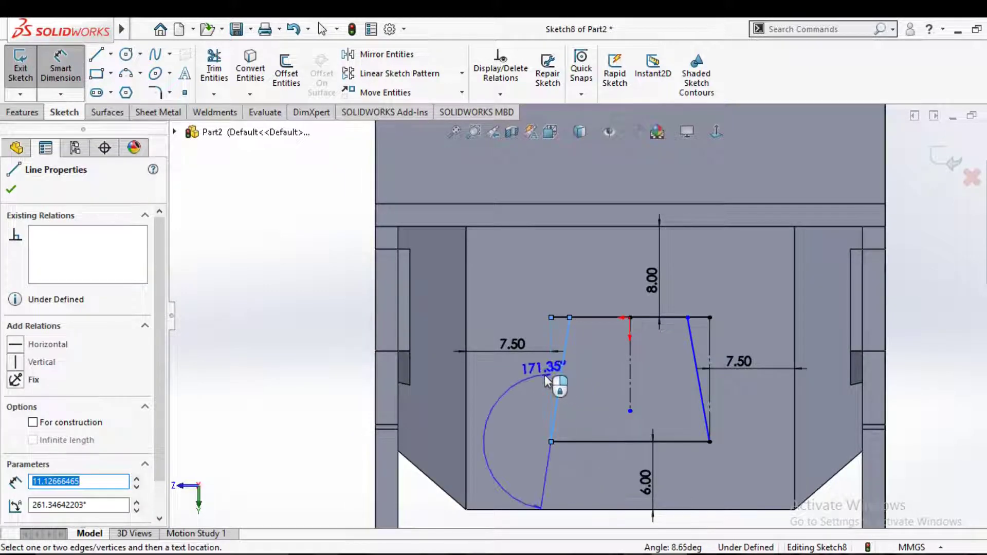
{"action": "left_click", "coordinate": [554, 372]}
{"action": "type", "text": "8"}
{"action": "key", "text": "Return"}
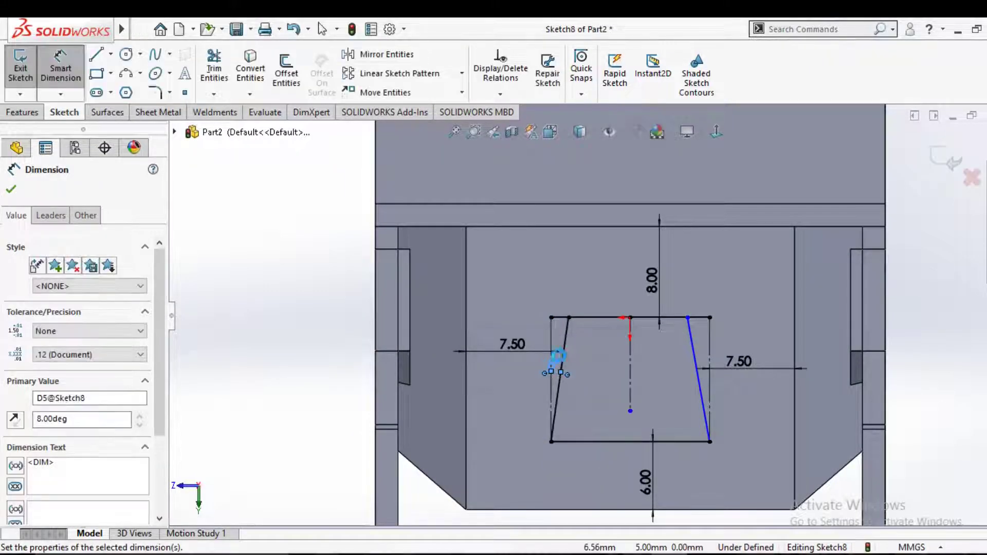
{"action": "left_click", "coordinate": [693, 350]}
{"action": "left_click", "coordinate": [708, 345]}
{"action": "left_click", "coordinate": [711, 350]}
{"action": "type", "text": "8"}
{"action": "key", "text": "Return"}
Trim away the leftover vertical sides of the rectangle.
{"action": "key", "text": "t"}
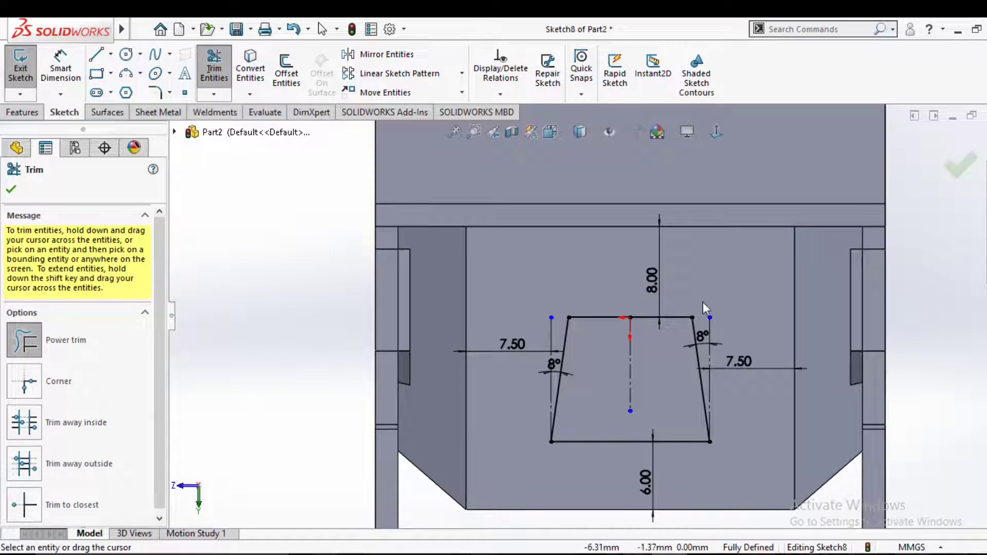
{"action": "left_click", "coordinate": [706, 354]}
{"action": "scroll", "coordinate": [693, 356], "scroll_direction": "up", "scroll_amount": 5}
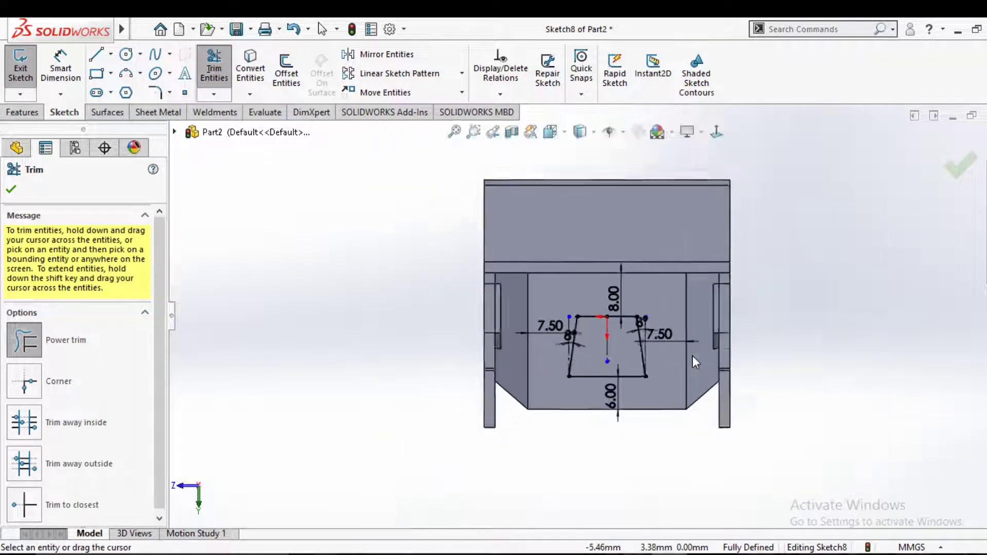
Extrude-cut the 8° trapezoid through the front wall as Cut-Extrude5 and inspect it.
{"action": "left_click", "coordinate": [11, 189]}
{"action": "left_click", "coordinate": [22, 112]}
{"action": "left_click", "coordinate": [224, 72]}
{"action": "mouse_move", "coordinate": [387, 337]}
{"action": "middle_mouse_down"}
{"action": "mouse_move", "coordinate": [469, 348]}
{"action": "mouse_move", "coordinate": [454, 392]}
{"action": "middle_mouse_up"}
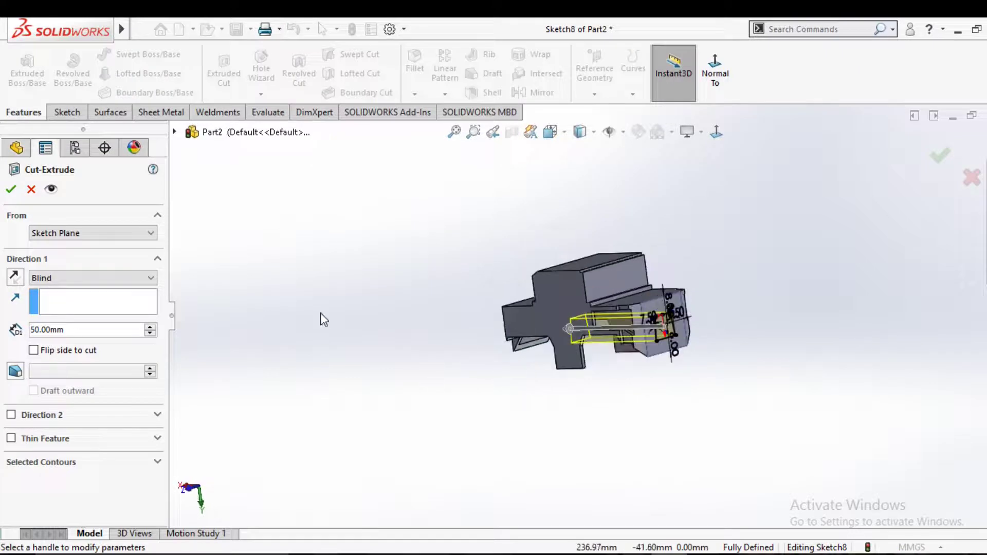
{"action": "left_click", "coordinate": [14, 189]}
{"action": "mouse_move", "coordinate": [387, 242]}
{"action": "middle_mouse_down"}
{"action": "mouse_move", "coordinate": [386, 260]}
{"action": "mouse_move", "coordinate": [484, 301]}
{"action": "mouse_move", "coordinate": [480, 364]}
{"action": "mouse_move", "coordinate": [623, 376]}
{"action": "middle_mouse_up"}
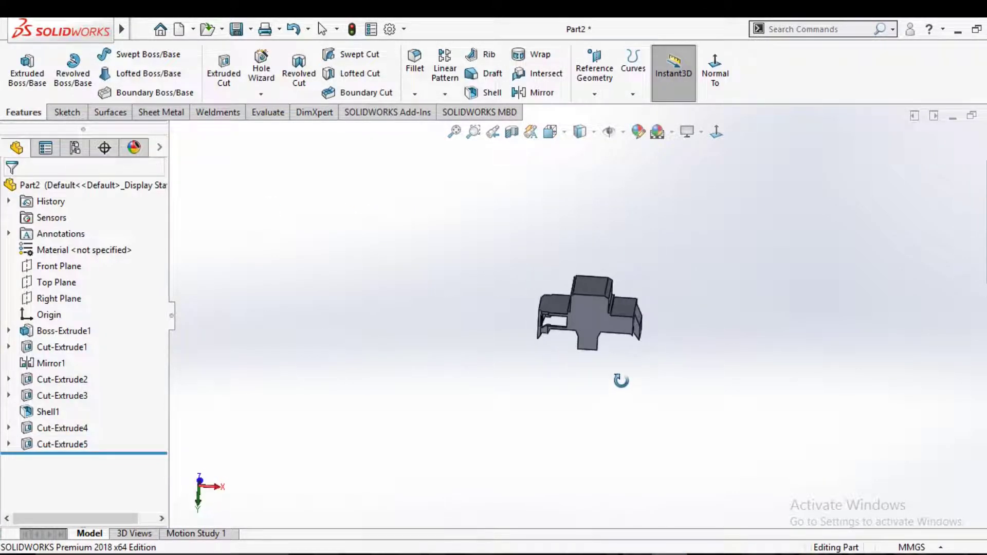
{"action": "scroll", "coordinate": [584, 339], "scroll_direction": "down", "scroll_amount": 3}
{"action": "middle_click_drag", "start_coordinate": [584, 335], "coordinate": [590, 302]}
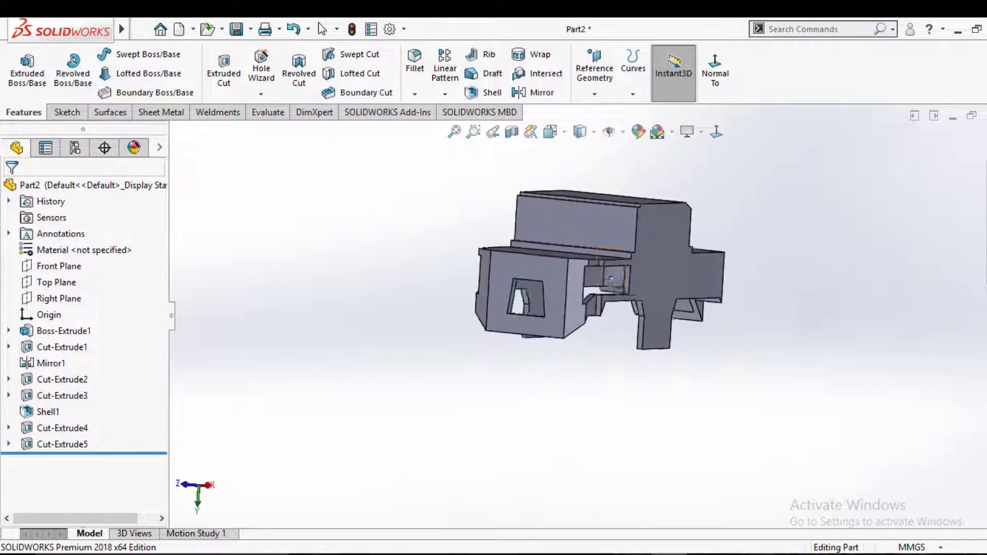
{"action": "left_click", "coordinate": [62, 444]}
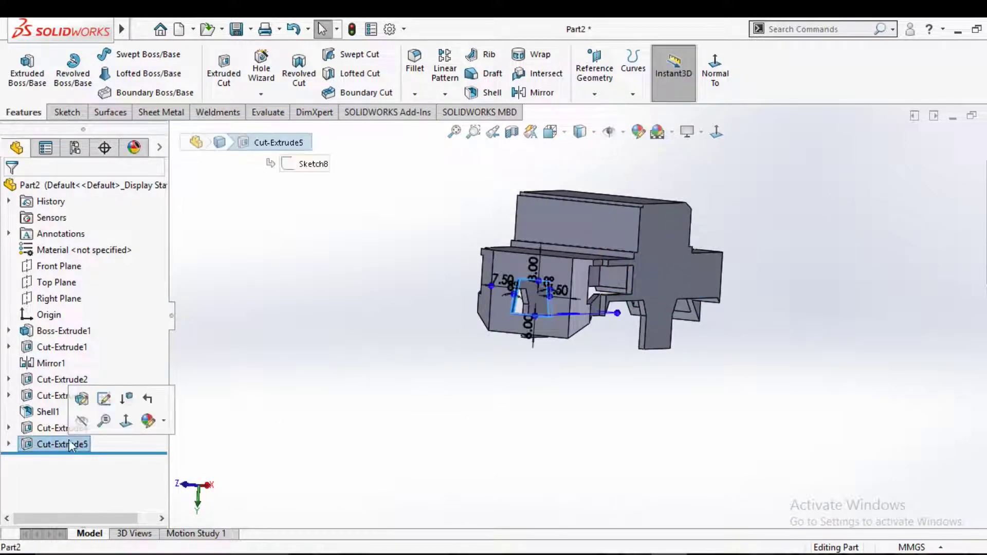
{"action": "left_click", "coordinate": [48, 411]}
{"action": "left_click", "coordinate": [55, 365]}
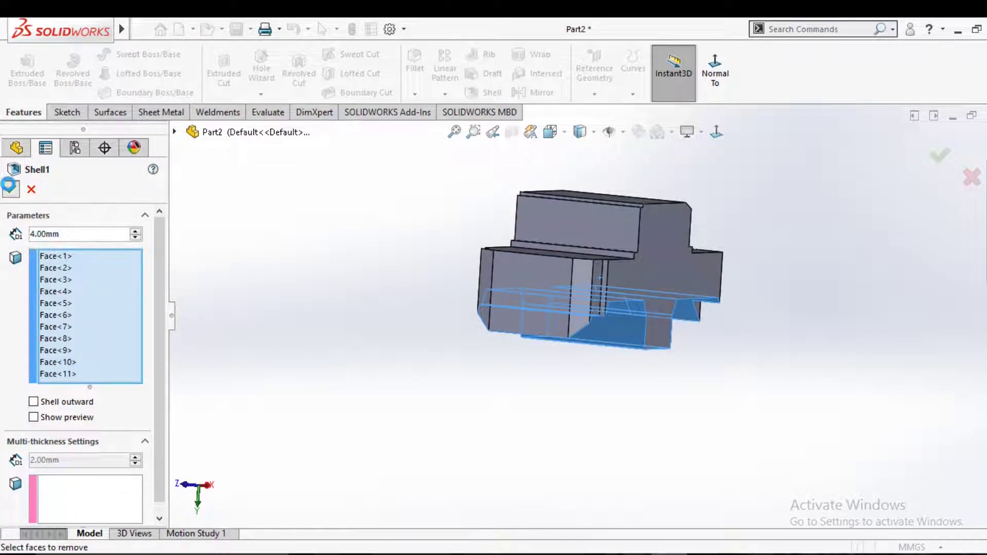
{"action": "left_click", "coordinate": [11, 189]}
{"action": "mouse_move", "coordinate": [355, 293]}
{"action": "middle_mouse_down"}
{"action": "mouse_move", "coordinate": [633, 403]}
{"action": "mouse_move", "coordinate": [582, 390]}
{"action": "mouse_move", "coordinate": [617, 322]}
{"action": "middle_mouse_up"}
{"action": "left_click", "coordinate": [616, 322]}
{"action": "key", "text": "ctrl+8"}
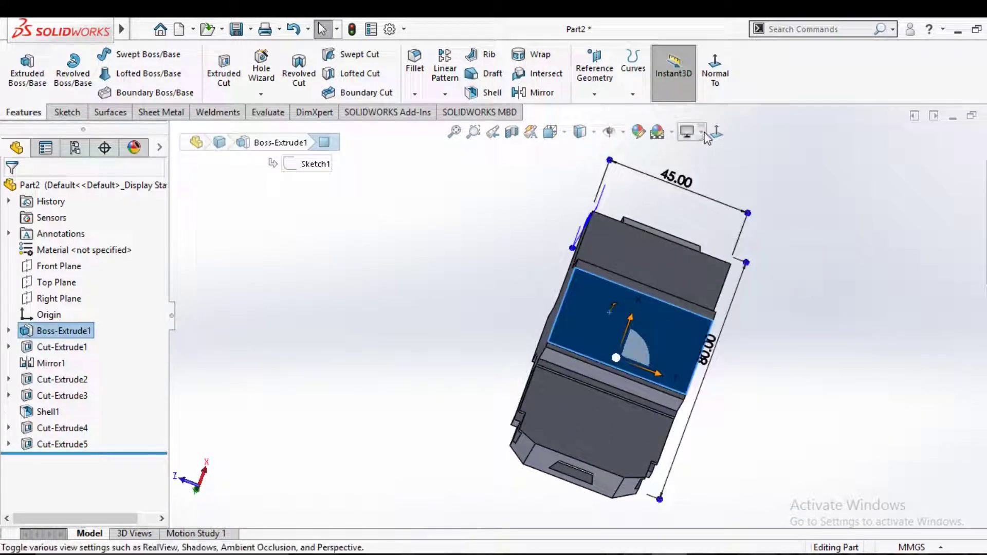
{"action": "left_click", "coordinate": [318, 232]}
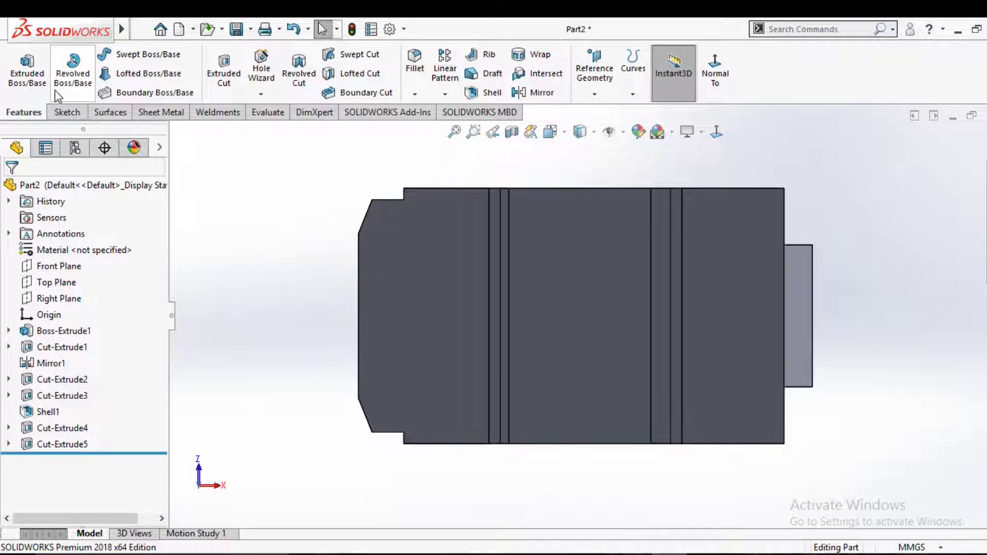
Start Sketch9 on the Top Plane with the Line tool active.
{"action": "left_click", "coordinate": [67, 112]}
{"action": "left_click", "coordinate": [20, 64]}
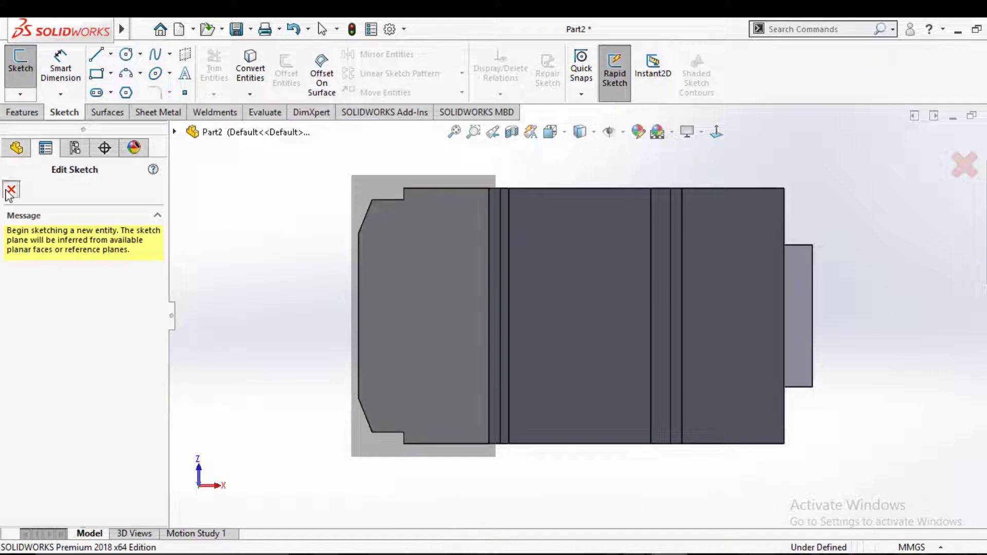
{"action": "left_click", "coordinate": [12, 190]}
{"action": "left_click", "coordinate": [56, 282]}
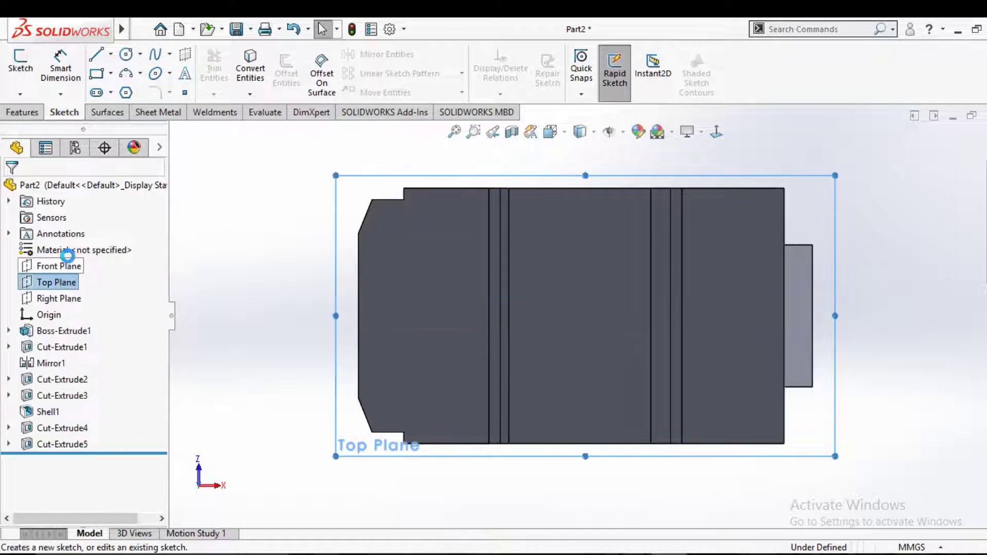
{"action": "left_click", "coordinate": [74, 255]}
{"action": "left_click", "coordinate": [98, 57]}
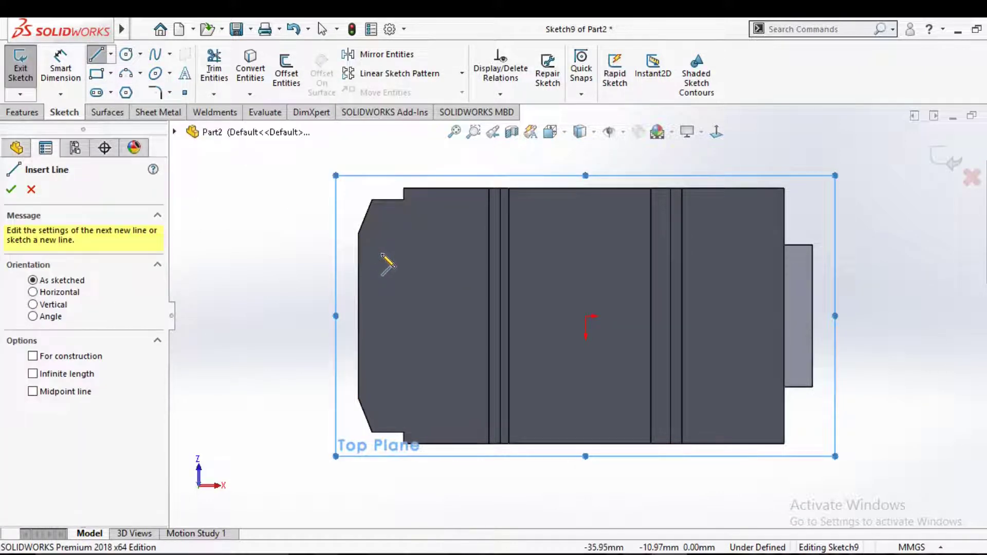
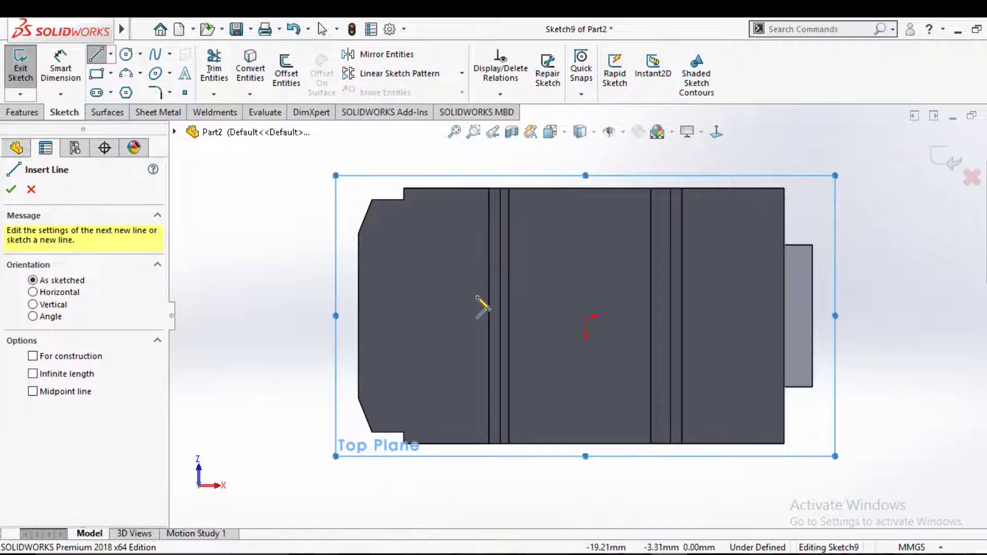
Drop the Line tool and exit the empty Sketch9 on the Top Plane.
{"action": "mouse_move", "coordinate": [487, 275]}
{"action": "middle_mouse_down"}
{"action": "mouse_move", "coordinate": [537, 322]}
{"action": "mouse_move", "coordinate": [518, 339]}
{"action": "mouse_move", "coordinate": [510, 297]}
{"action": "middle_mouse_up"}
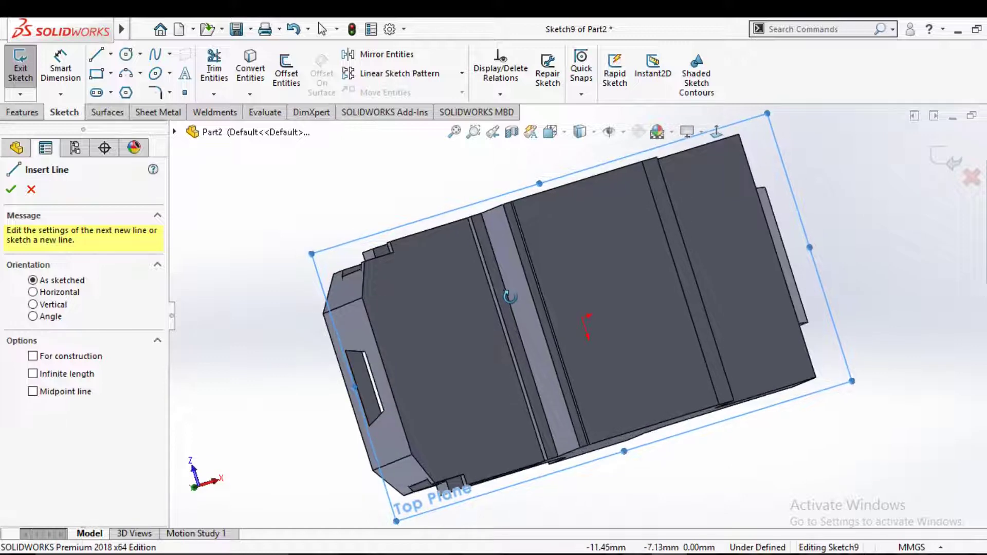
{"action": "mouse_move", "coordinate": [509, 296]}
{"action": "middle_mouse_down"}
{"action": "mouse_move", "coordinate": [557, 316]}
{"action": "mouse_move", "coordinate": [578, 292]}
{"action": "middle_mouse_up"}
{"action": "key", "text": "Escape"}
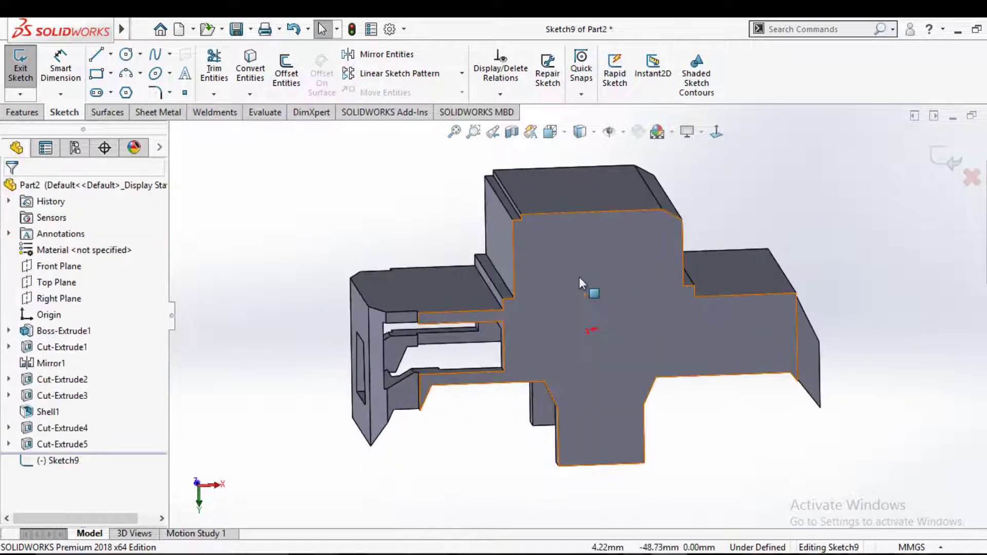
{"action": "left_click", "coordinate": [574, 260]}
{"action": "left_click", "coordinate": [946, 159]}
Start a new sketch, Sketch10, on the cross-shaped side face.
{"action": "mouse_move", "coordinate": [905, 189]}
{"action": "middle_mouse_down"}
{"action": "mouse_move", "coordinate": [831, 215]}
{"action": "mouse_move", "coordinate": [832, 277]}
{"action": "mouse_move", "coordinate": [832, 261]}
{"action": "middle_mouse_up"}
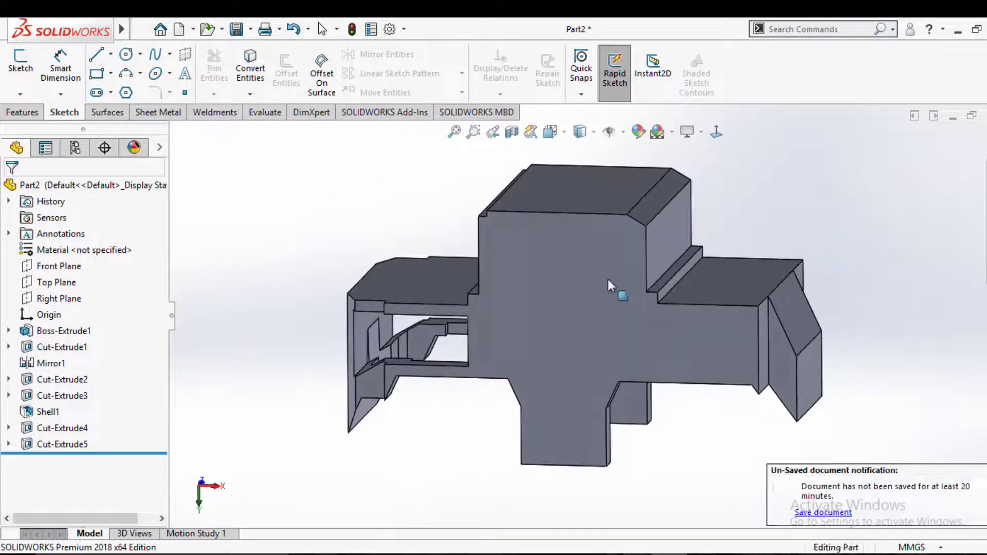
{"action": "left_click", "coordinate": [614, 281]}
{"action": "left_click", "coordinate": [650, 241]}
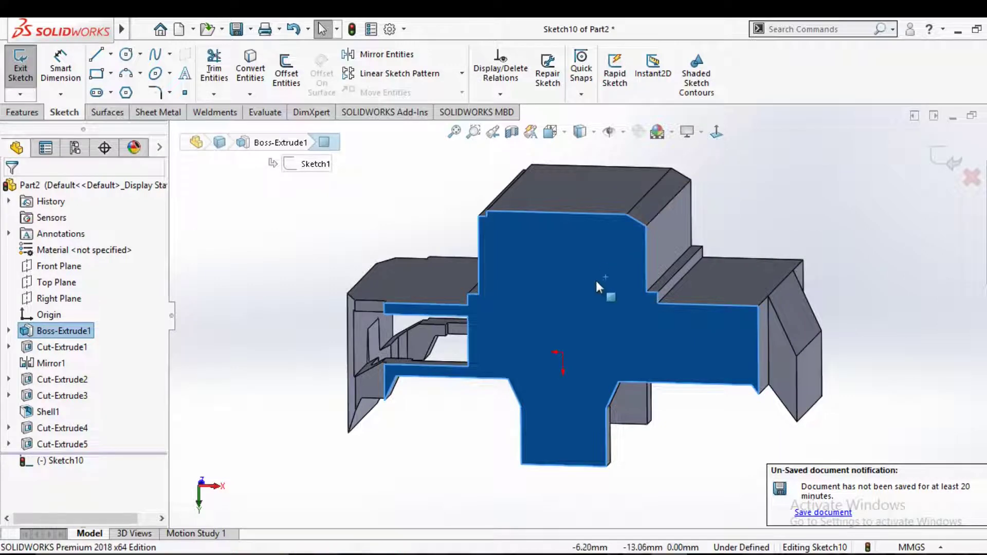
Orient the view normal to the side-face sketch.
{"action": "key", "text": "space"}
{"action": "left_click", "coordinate": [455, 329]}
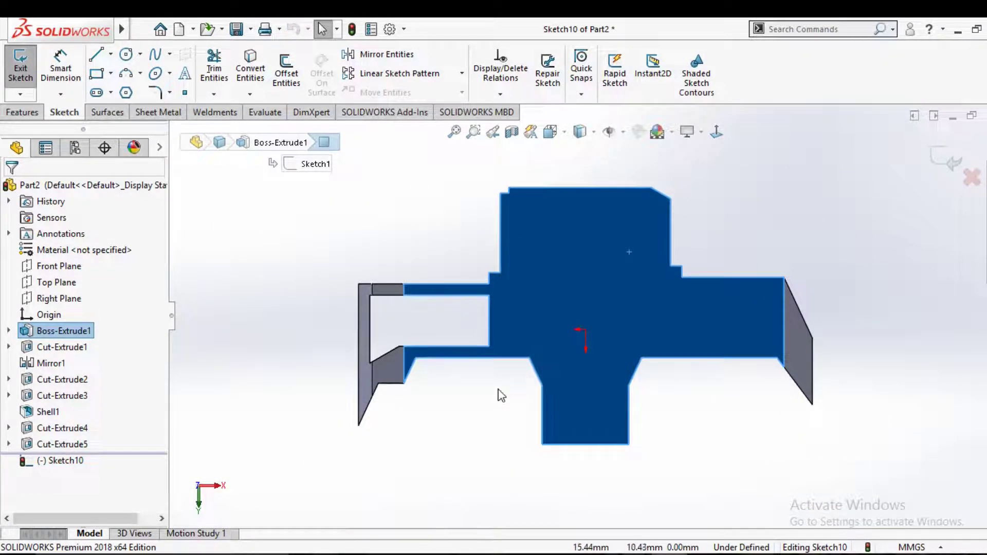
{"action": "key", "text": "l"}
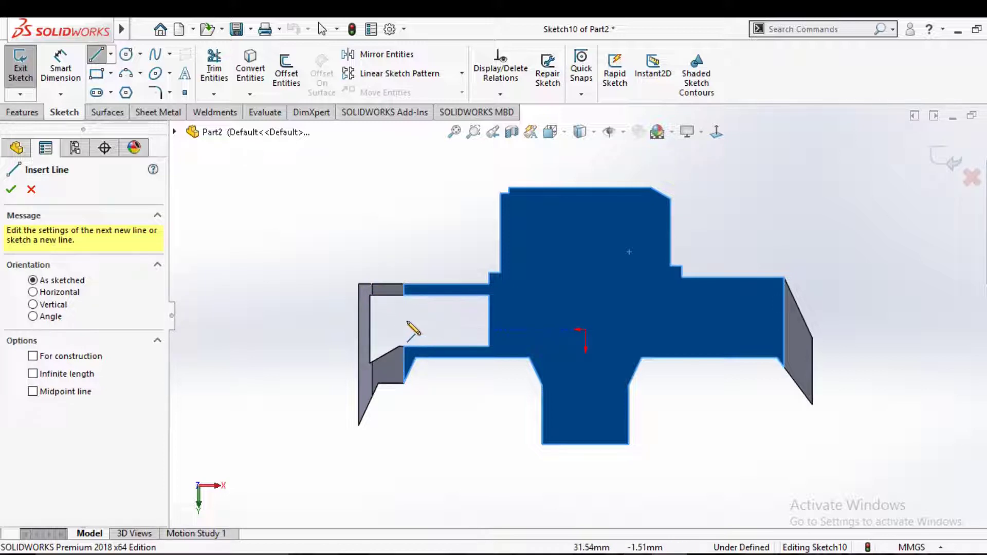
{"action": "middle_click_drag", "start_coordinate": [404, 319], "coordinate": [453, 421]}
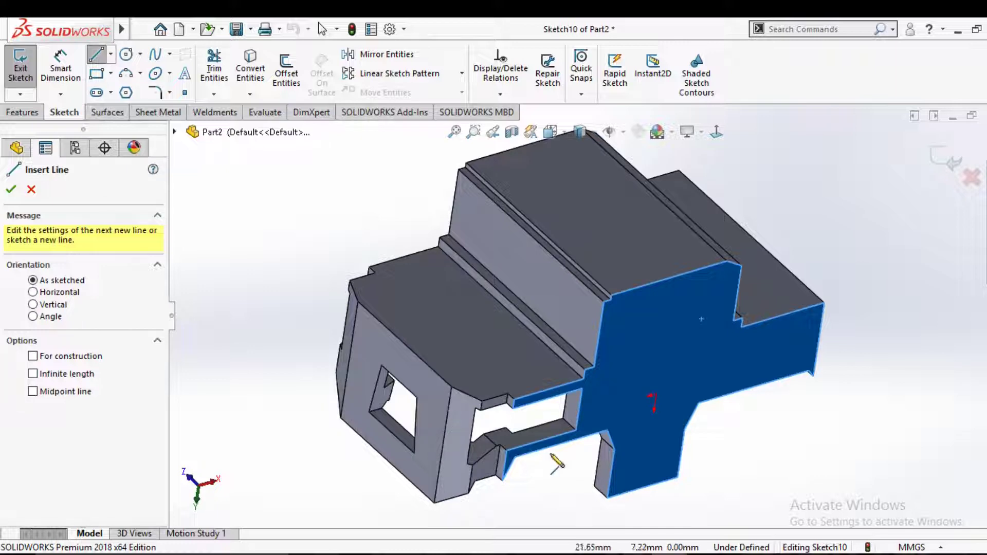
{"action": "key", "text": "Escape"}
{"action": "key", "text": "ctrl+8"}
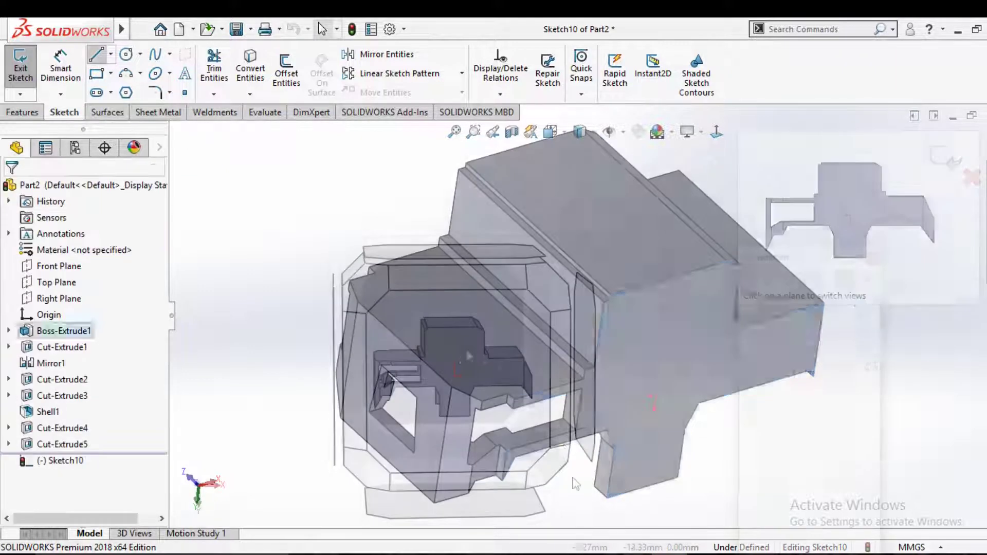
{"action": "key", "text": "space"}
{"action": "left_click", "coordinate": [555, 329]}
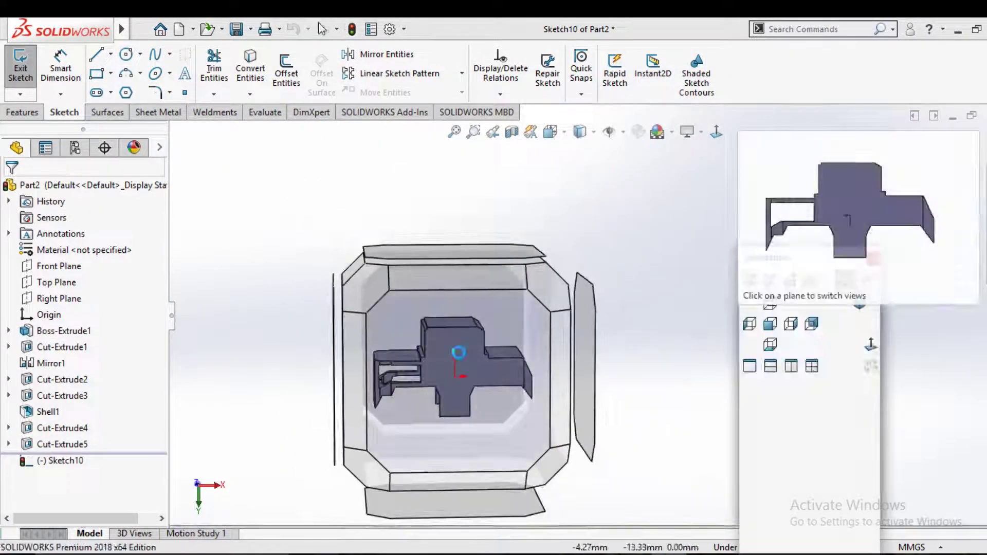
Draw a short horizontal line at the face's left edge.
{"action": "left_click", "coordinate": [99, 56]}
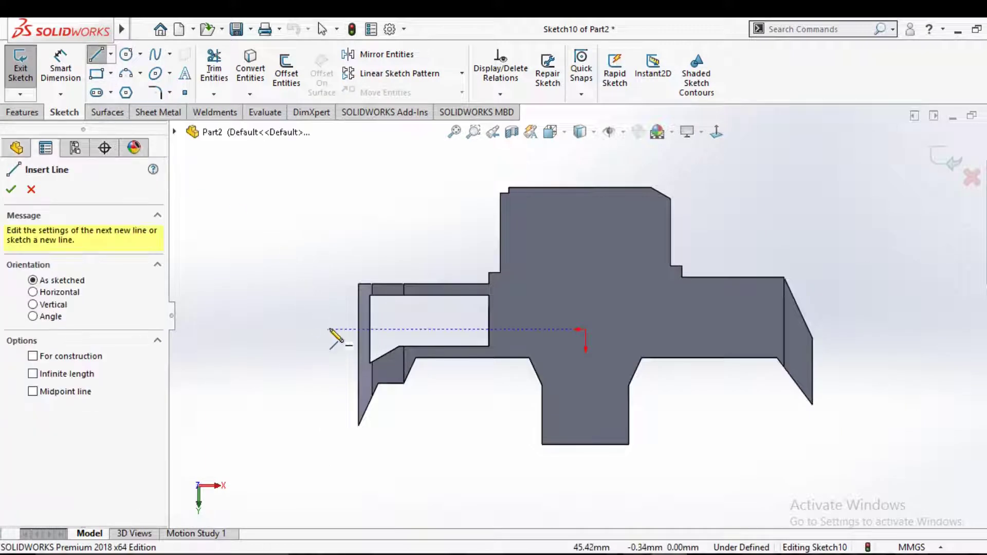
{"action": "left_click", "coordinate": [370, 363]}
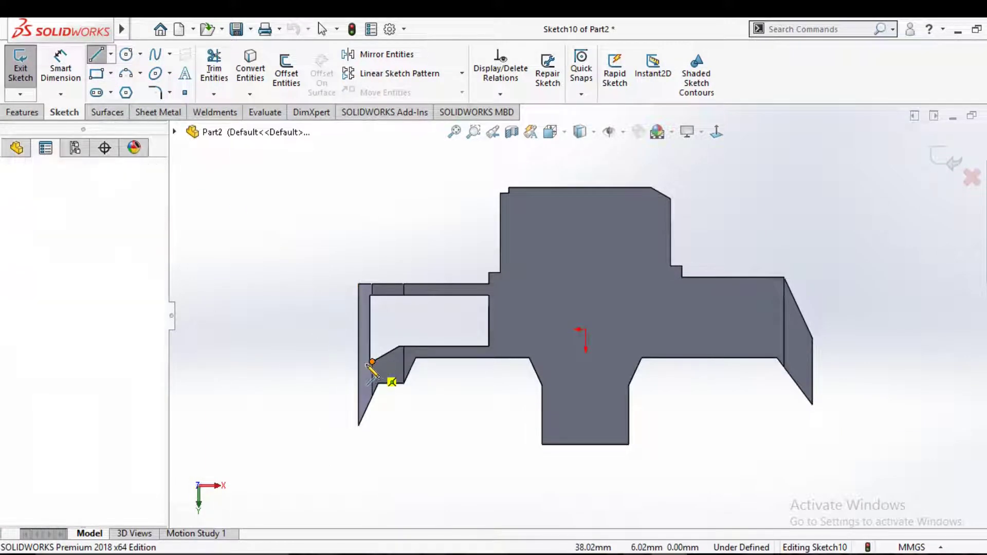
{"action": "left_click", "coordinate": [353, 361]}
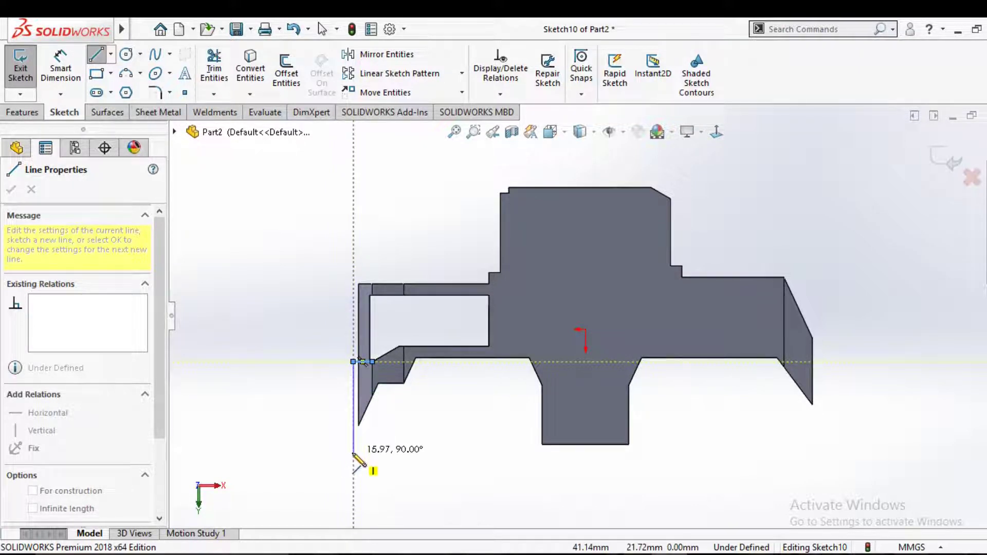
{"action": "key", "text": "Escape"}
{"action": "key", "text": "l"}
{"action": "left_click", "coordinate": [250, 67]}
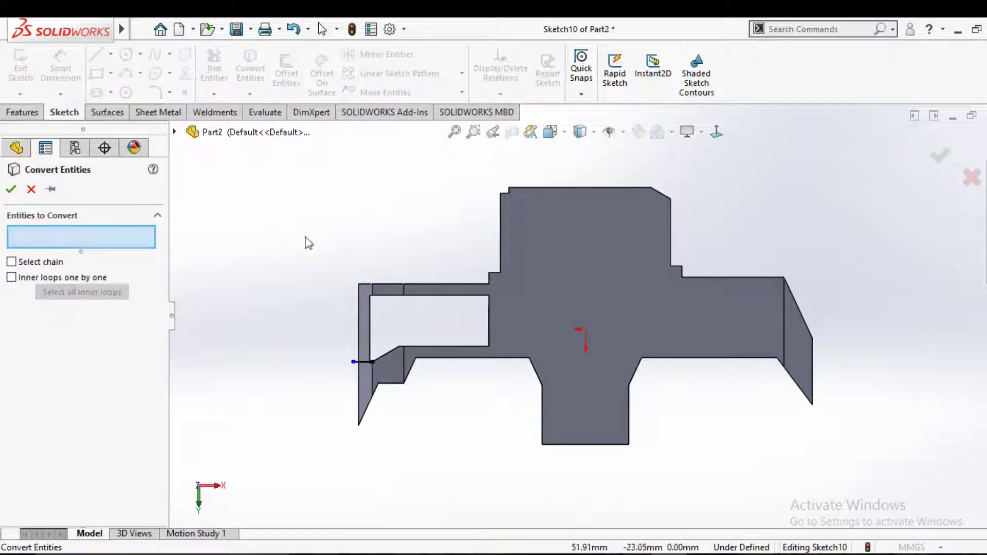
Convert the slanted edge, slot floor edge and an adjoining edge into the sketch.
{"action": "scroll", "coordinate": [334, 366], "scroll_direction": "up", "scroll_amount": 3}
{"action": "left_click", "coordinate": [431, 341]}
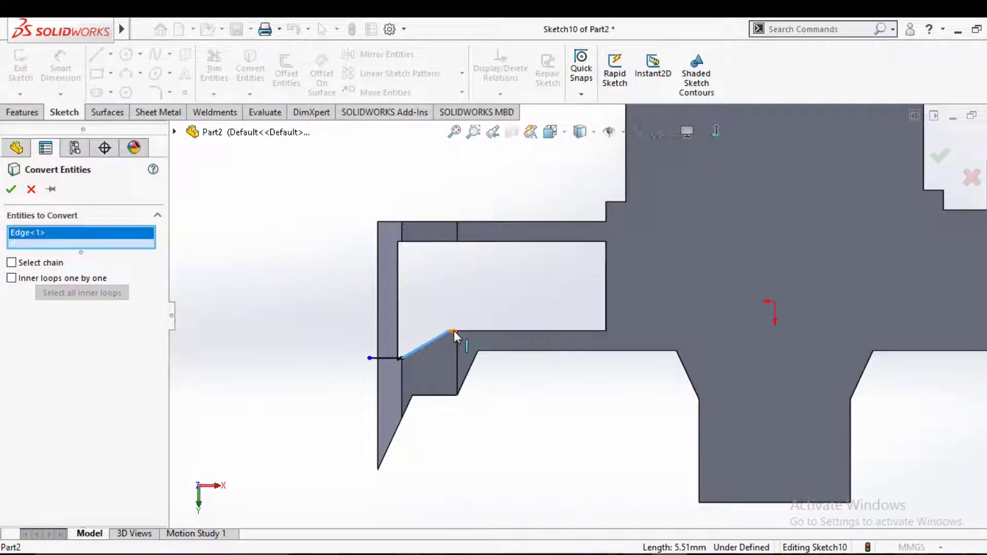
{"action": "scroll", "coordinate": [455, 331], "scroll_direction": "up", "scroll_amount": 4}
{"action": "left_click", "coordinate": [496, 326]}
{"action": "left_click", "coordinate": [537, 324]}
{"action": "scroll", "coordinate": [565, 329], "scroll_direction": "down", "scroll_amount": 4}
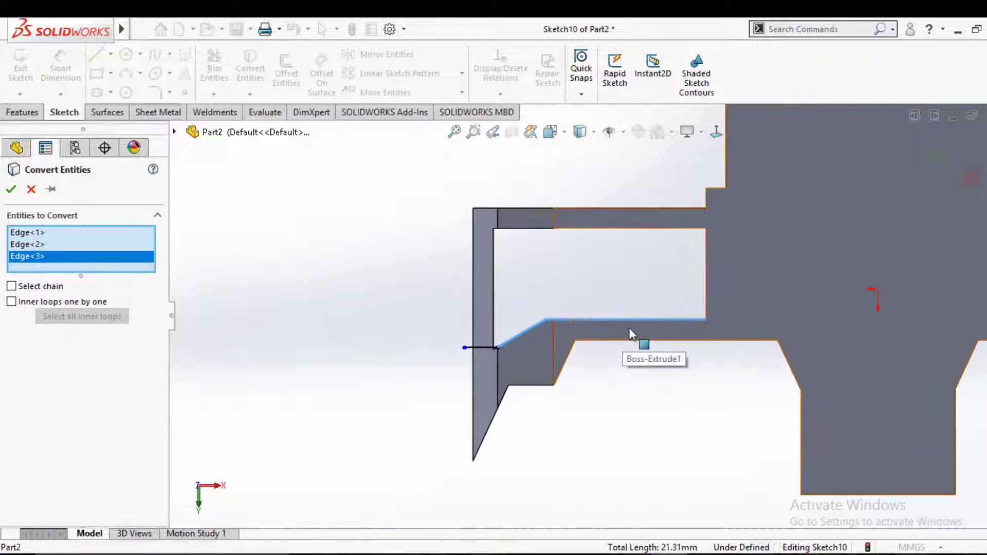
{"action": "scroll", "coordinate": [624, 327], "scroll_direction": "down", "scroll_amount": 3}
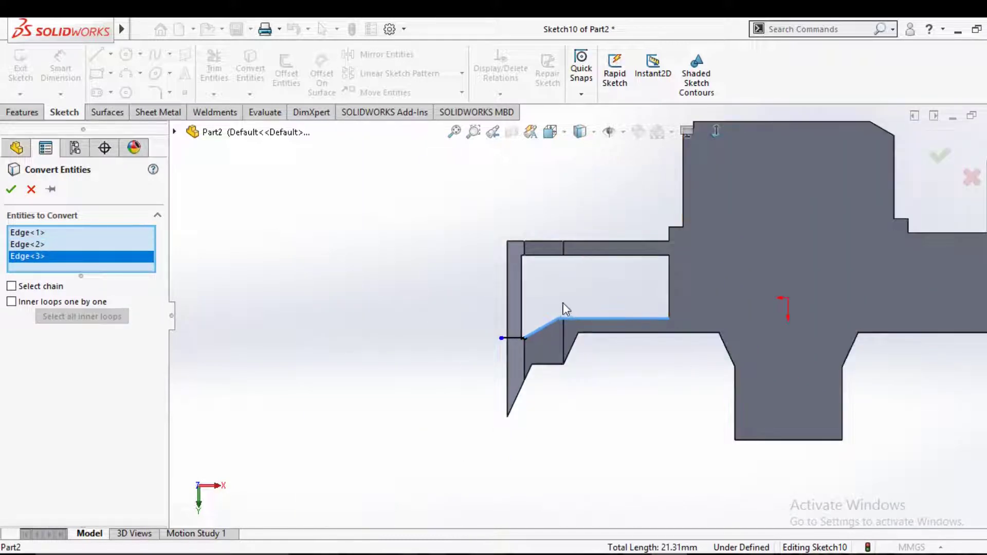
{"action": "key", "text": "Return"}
Draw a four-segment line chain from the slot floor down the lower body.
{"action": "key", "text": "l"}
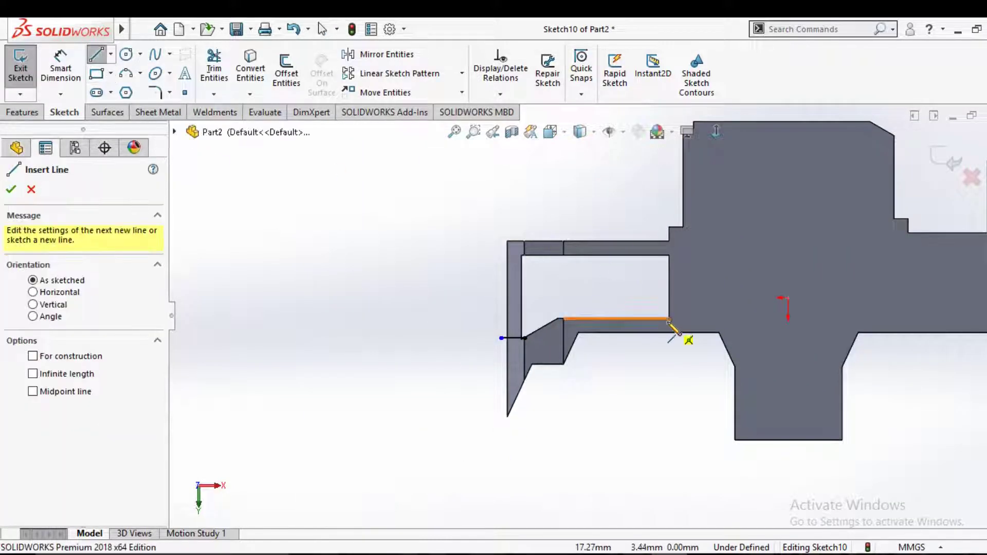
{"action": "left_click_drag", "start_coordinate": [651, 323], "coordinate": [709, 320]}
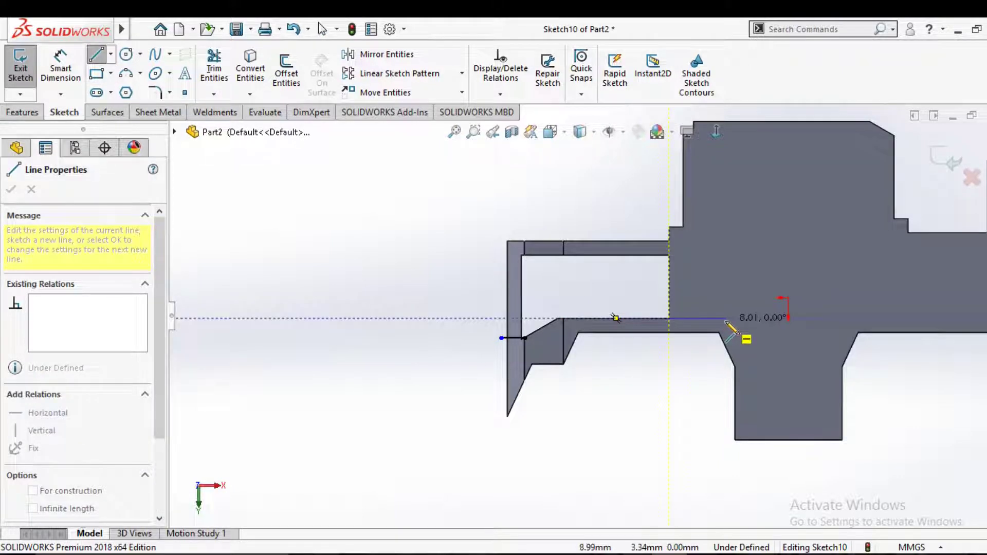
{"action": "left_click", "coordinate": [729, 319]}
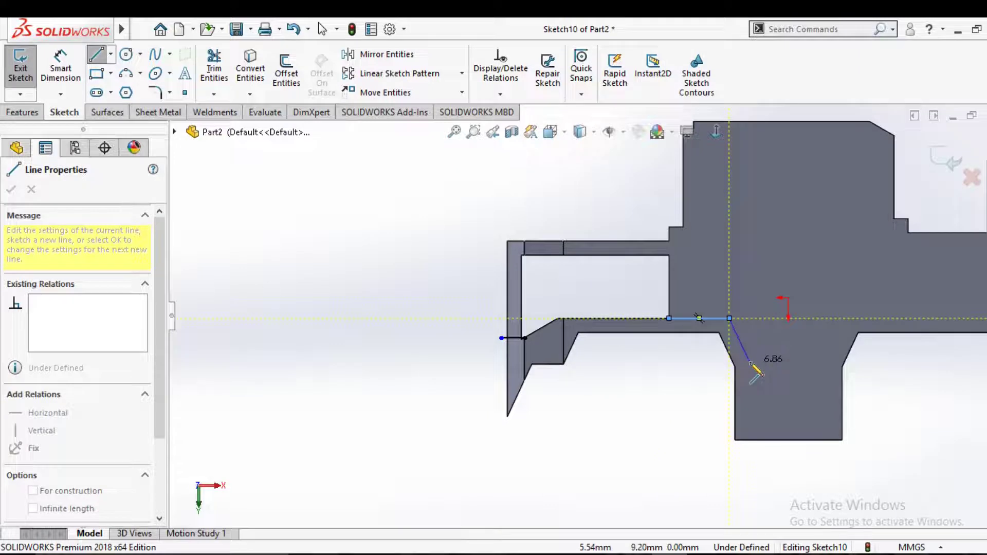
{"action": "left_click", "coordinate": [752, 363]}
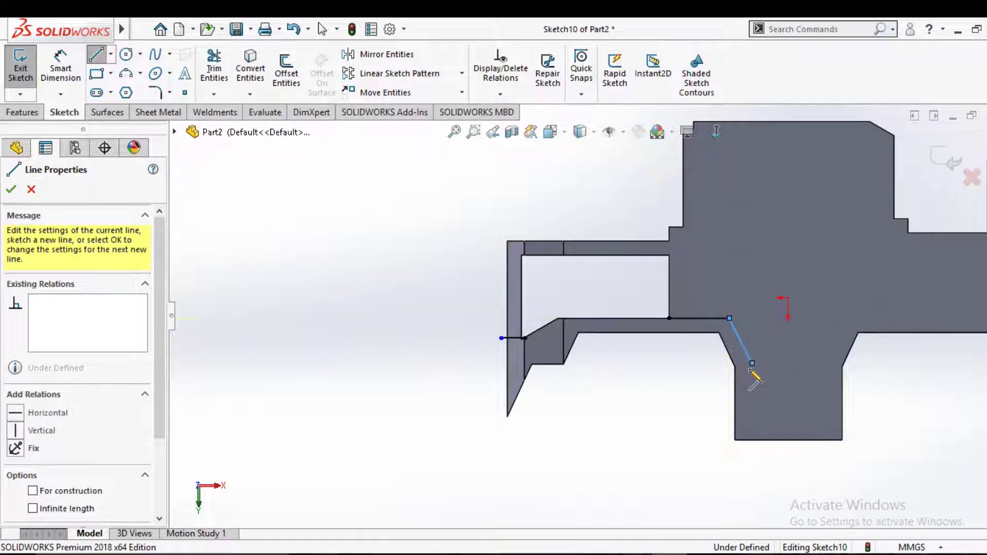
{"action": "left_click", "coordinate": [752, 427]}
{"action": "left_click", "coordinate": [789, 427]}
{"action": "right_click", "coordinate": [790, 428]}
{"action": "left_click", "coordinate": [826, 406]}
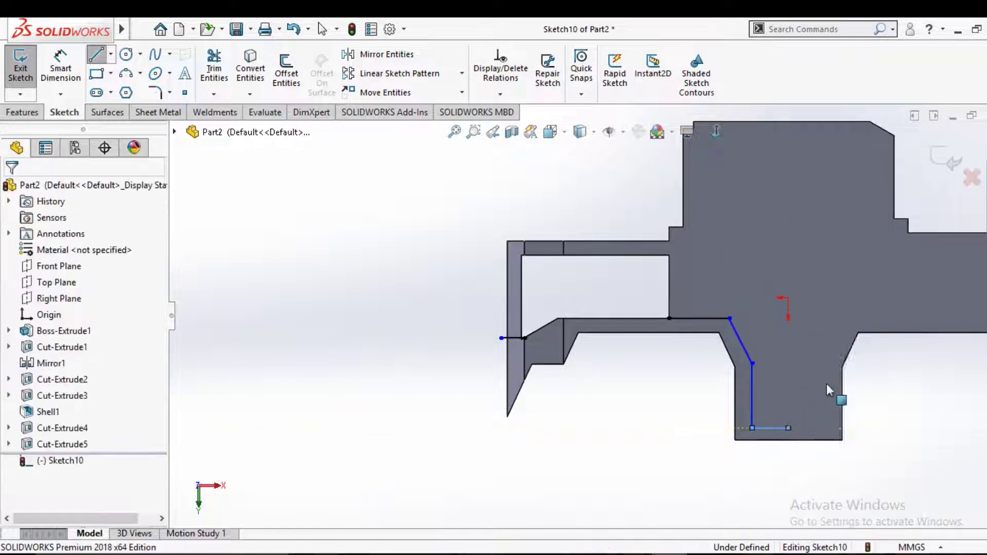
Add a vertical construction centerline starting at the origin.
{"action": "left_click", "coordinate": [111, 53]}
{"action": "left_click", "coordinate": [130, 89]}
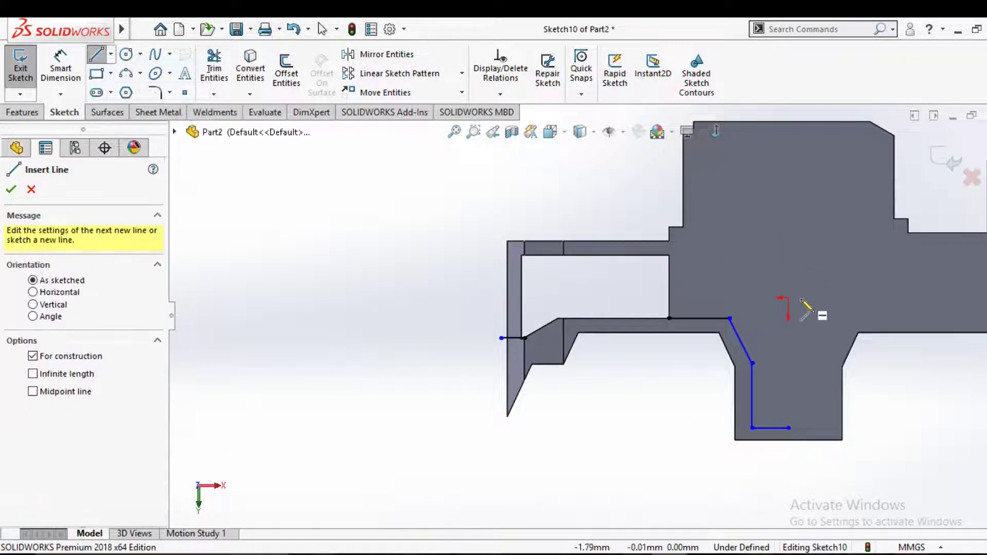
{"action": "left_click", "coordinate": [788, 298]}
{"action": "right_click", "coordinate": [794, 437]}
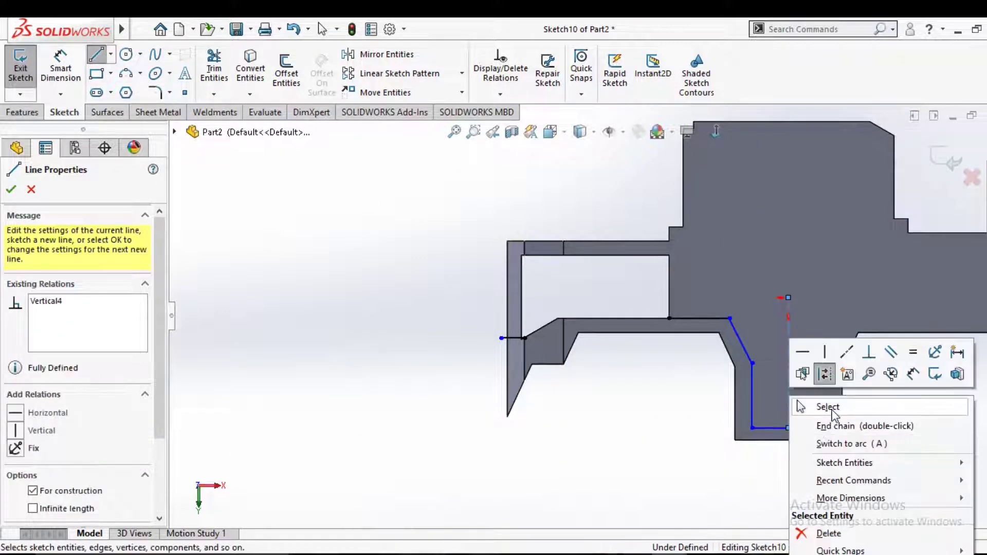
{"action": "left_click", "coordinate": [819, 405]}
Dimension the angle of the vertical profile line to 2°.
{"action": "right_click_drag", "start_coordinate": [696, 431], "coordinate": [709, 346]}
{"action": "scroll", "coordinate": [719, 344], "scroll_direction": "down", "scroll_amount": 2}
{"action": "left_click", "coordinate": [740, 339]}
{"action": "left_click", "coordinate": [736, 357]}
{"action": "type", "text": "2"}
{"action": "key", "text": "Return"}
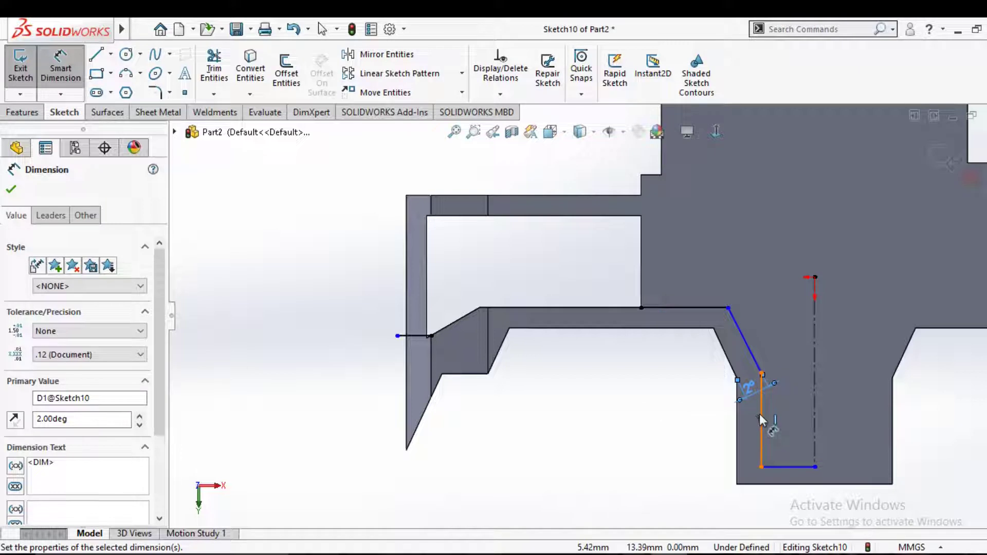
Dimension the vertical line's distance and the bottom gap both at 2 mm.
{"action": "left_click", "coordinate": [760, 416]}
{"action": "left_click", "coordinate": [724, 427]}
{"action": "type", "text": "2"}
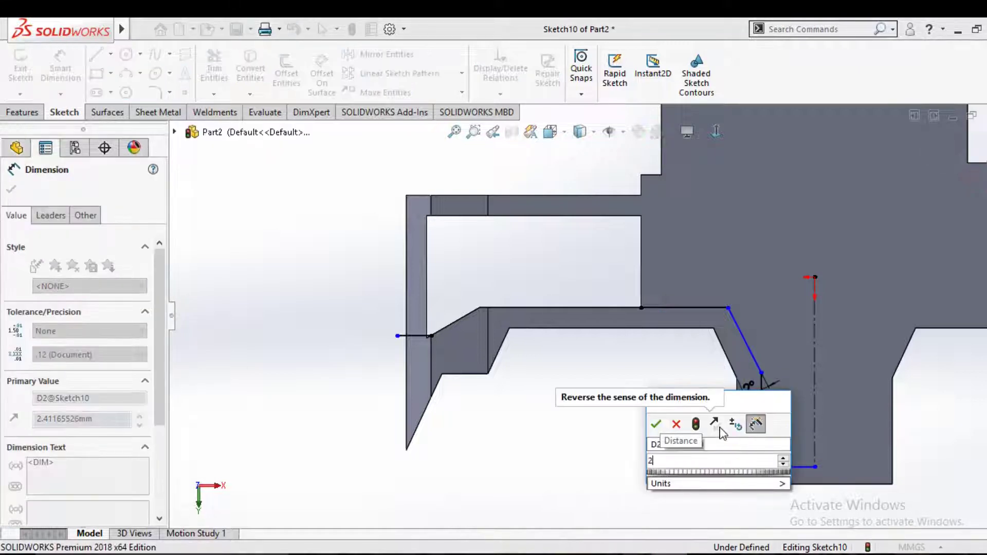
{"action": "key", "text": "Return"}
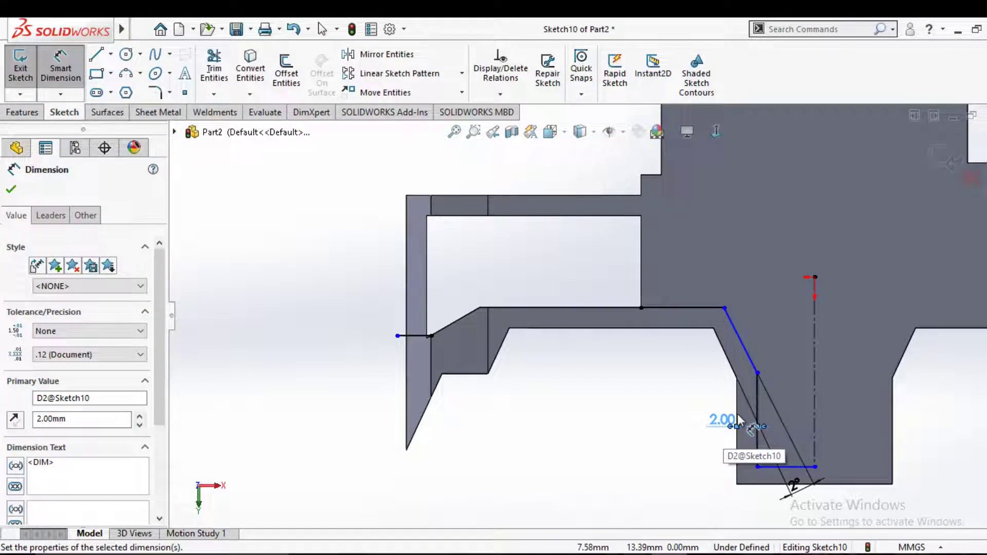
{"action": "left_click", "coordinate": [789, 466]}
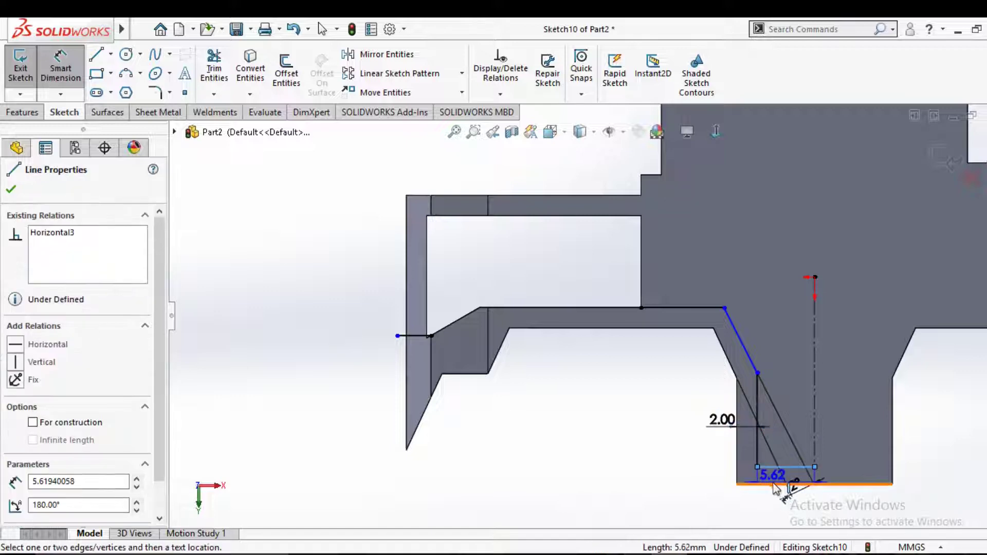
{"action": "left_click", "coordinate": [774, 484]}
{"action": "left_click", "coordinate": [774, 484]}
{"action": "type", "text": "2"}
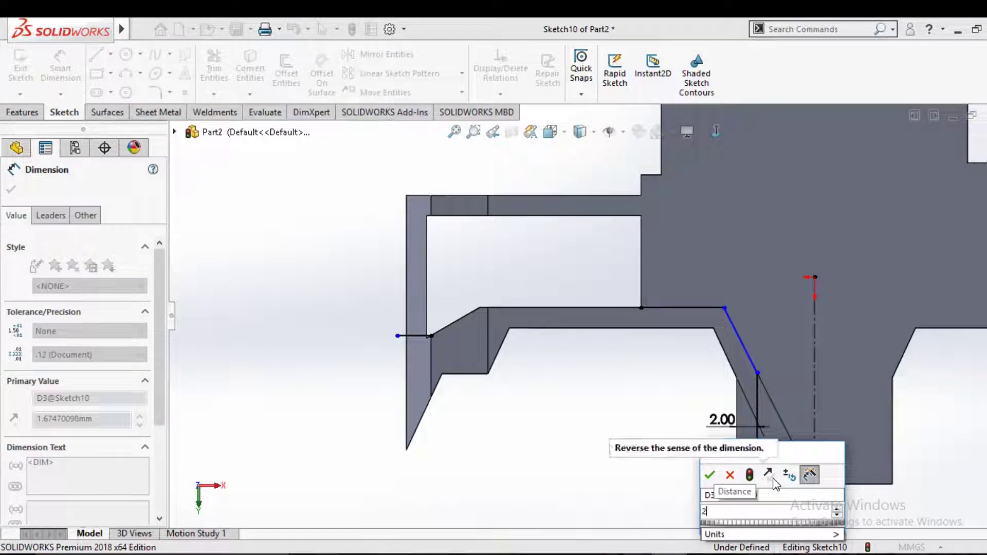
{"action": "key", "text": "Return"}
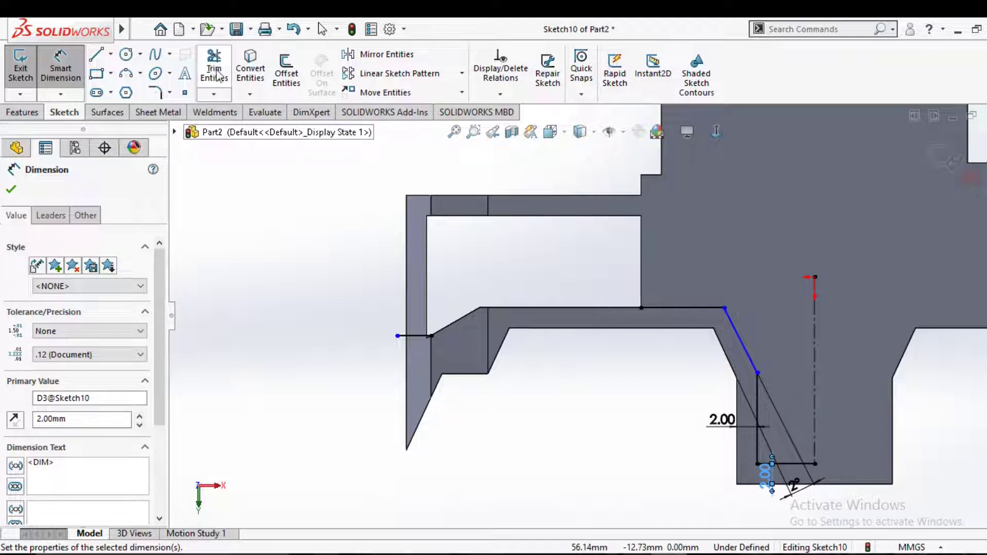
Mirror the four notch lines (Line2–Line5) about the centreline Line6.
{"action": "left_click", "coordinate": [348, 61]}
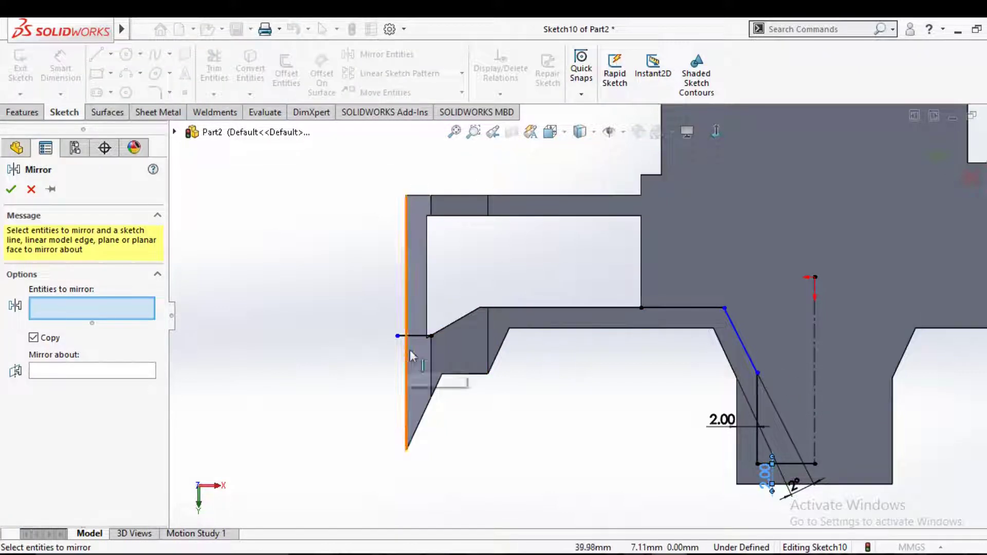
{"action": "scroll", "coordinate": [745, 395], "scroll_direction": "up", "scroll_amount": 2}
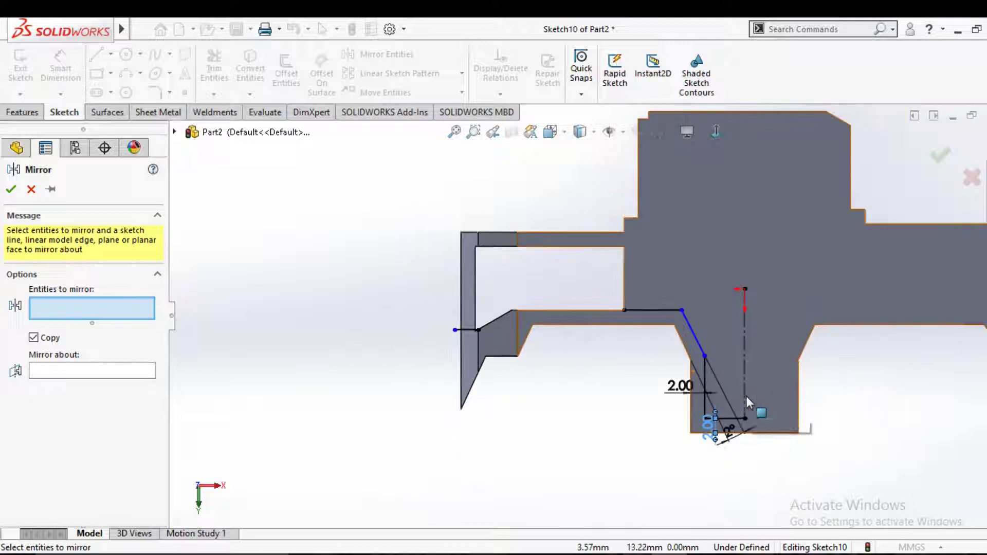
{"action": "left_click", "coordinate": [723, 417]}
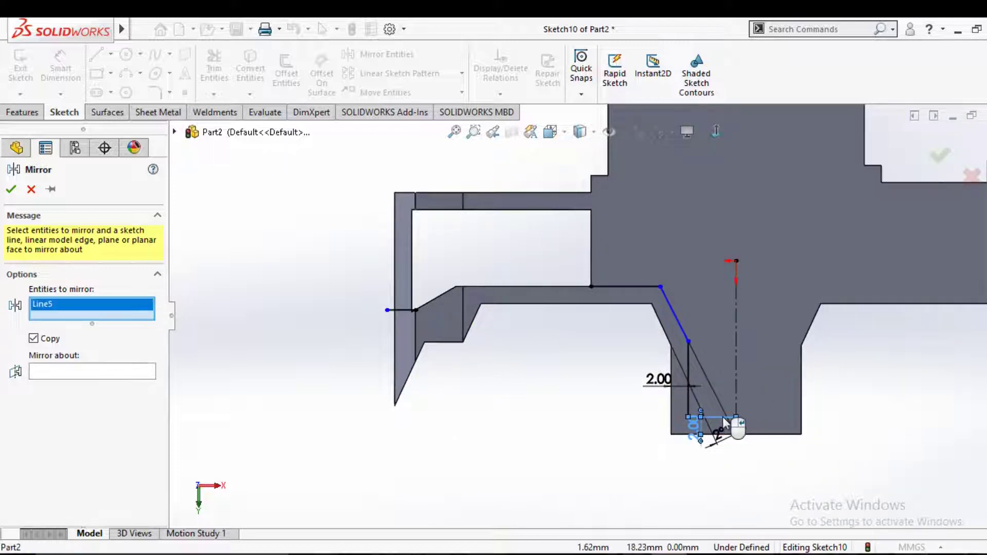
{"action": "left_click", "coordinate": [688, 377]}
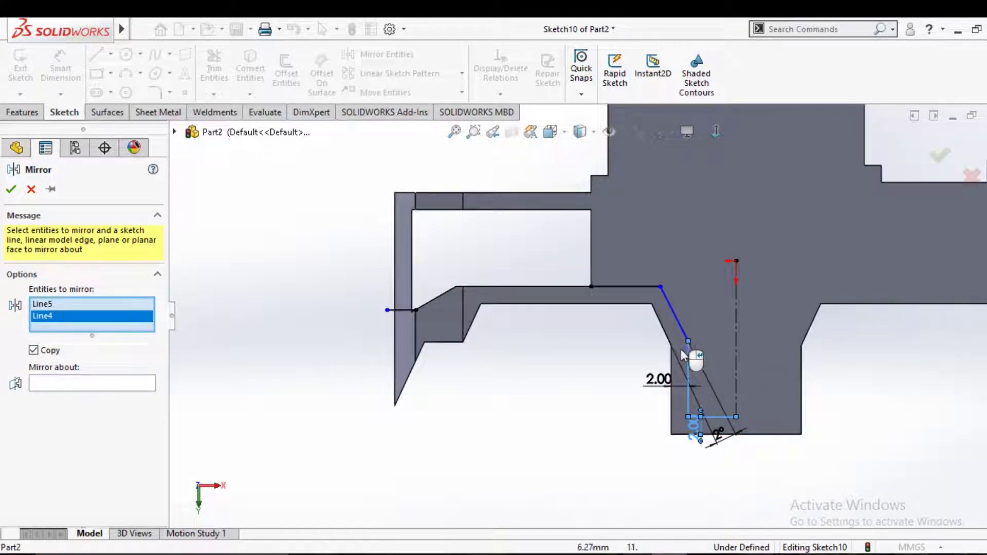
{"action": "left_click", "coordinate": [676, 319]}
{"action": "left_click", "coordinate": [634, 285]}
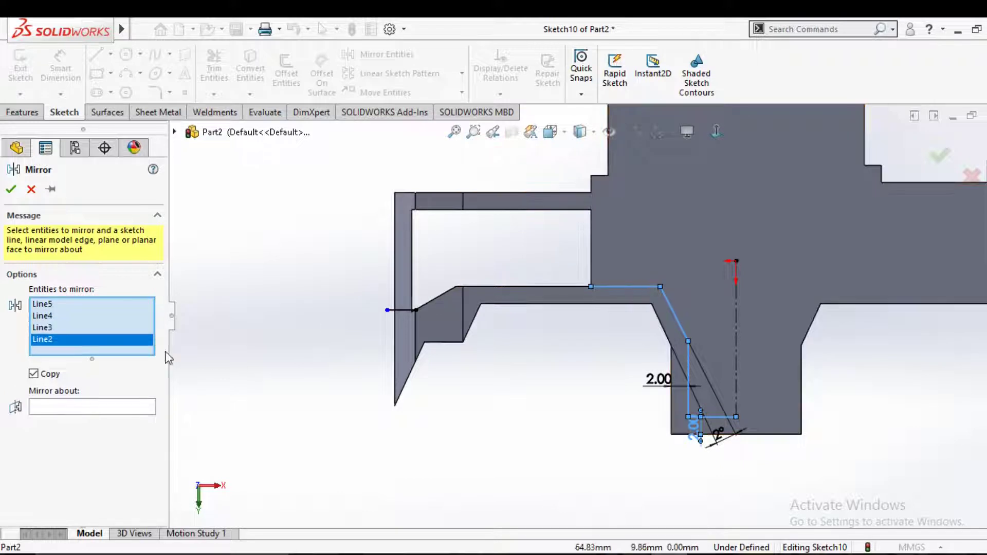
{"action": "left_click", "coordinate": [121, 408]}
{"action": "left_click", "coordinate": [738, 314]}
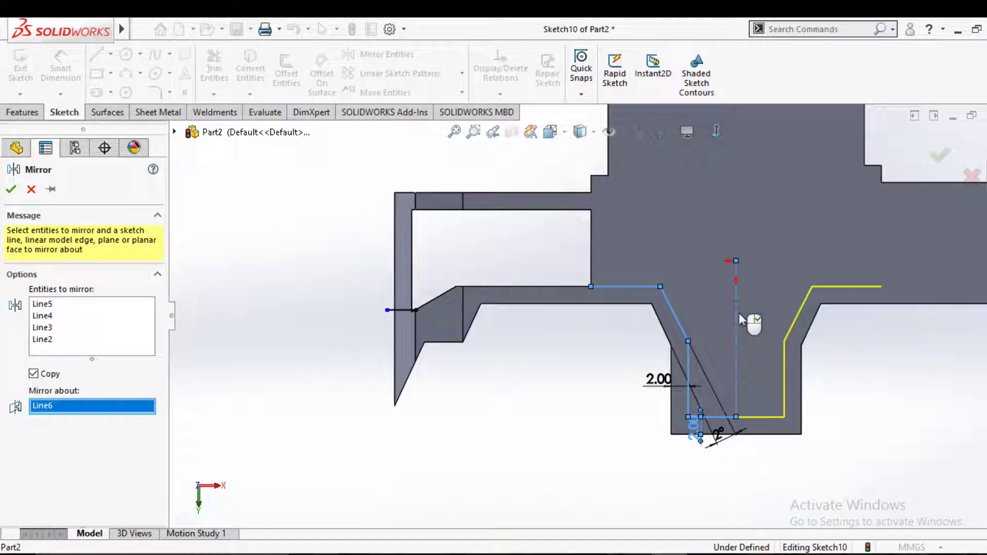
{"action": "left_click", "coordinate": [9, 191]}
{"action": "scroll", "coordinate": [711, 294], "scroll_direction": "up", "scroll_amount": 3}
{"action": "scroll", "coordinate": [711, 294], "scroll_direction": "down", "scroll_amount": 2}
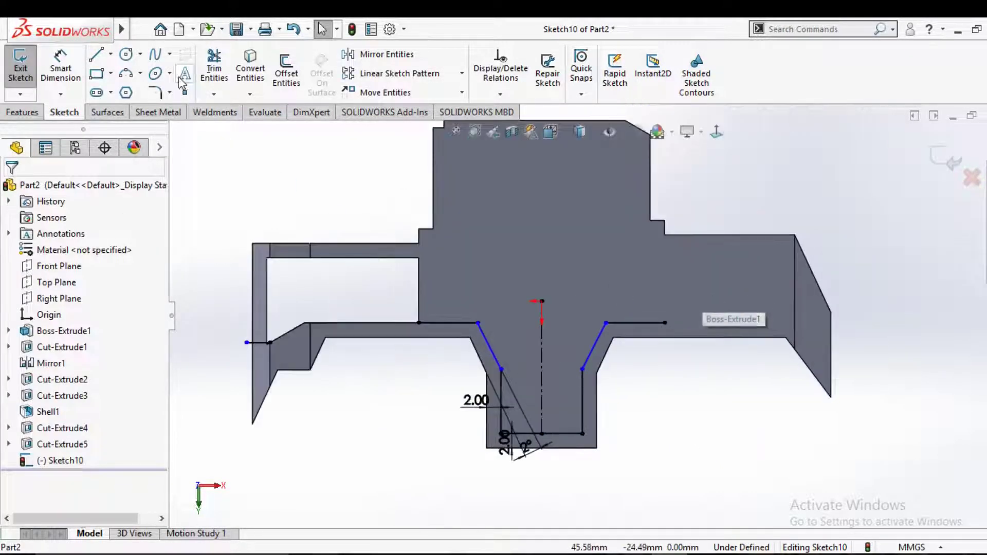
{"action": "left_click", "coordinate": [96, 56]}
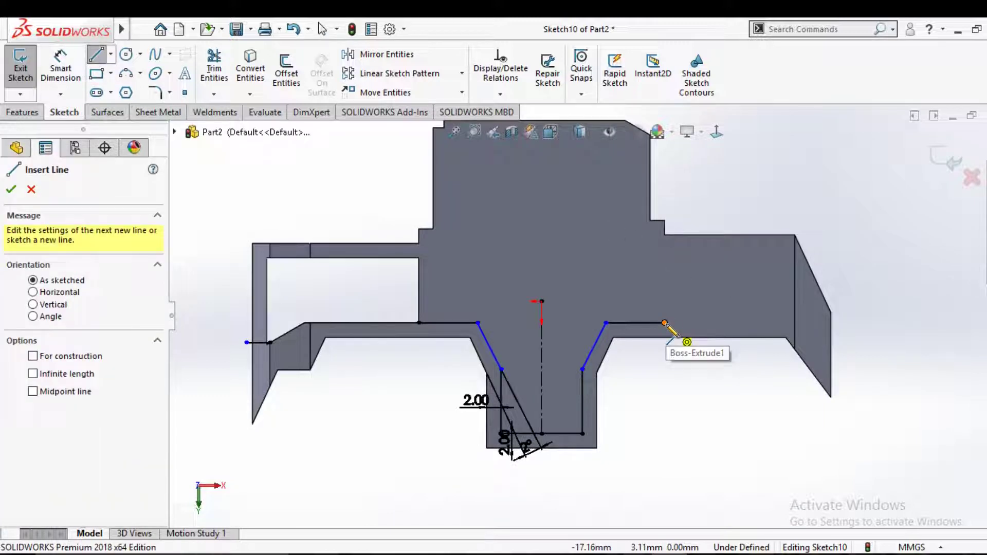
Draw lines along the right chamfer wall and the bottom edge.
{"action": "left_click", "coordinate": [665, 322]}
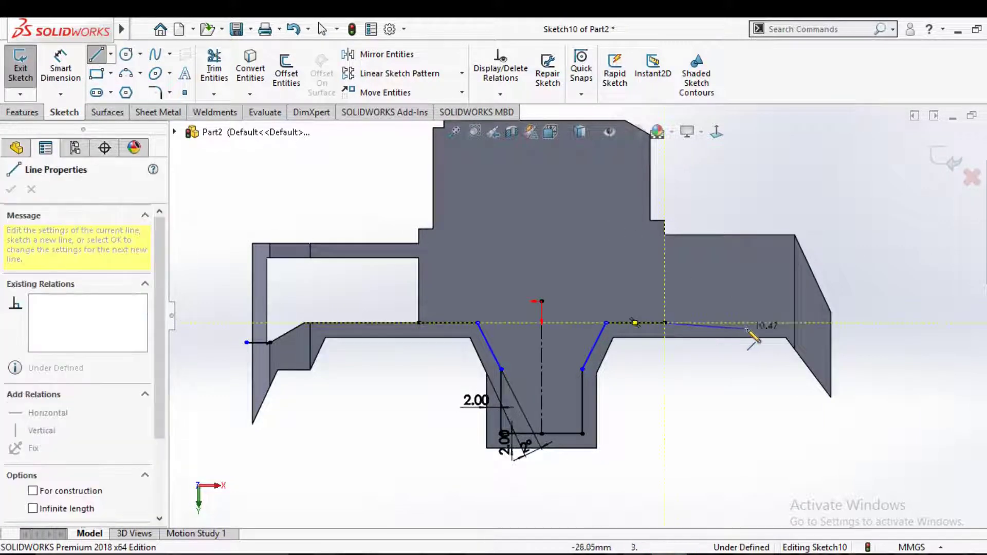
{"action": "left_click", "coordinate": [794, 323]}
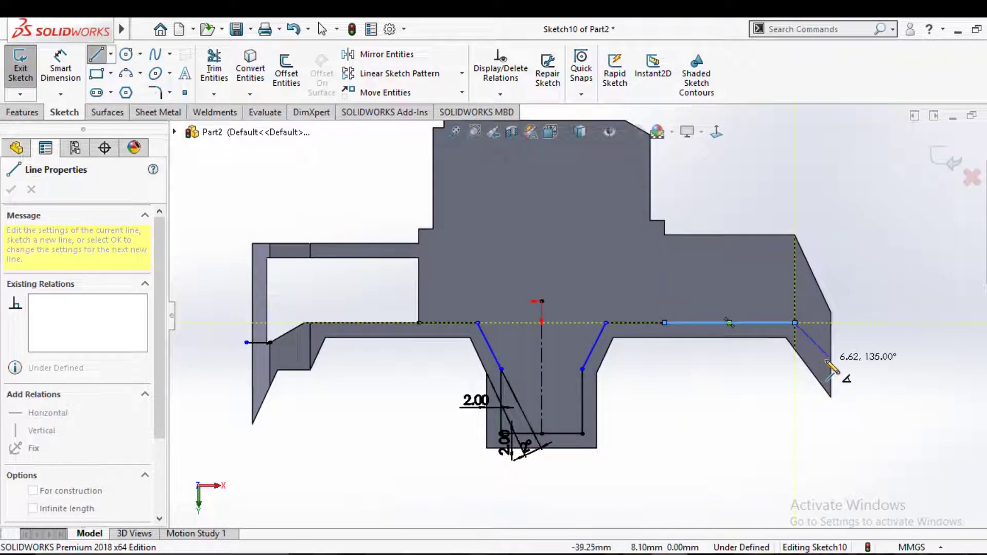
{"action": "scroll", "coordinate": [839, 356], "scroll_direction": "down", "scroll_amount": 3}
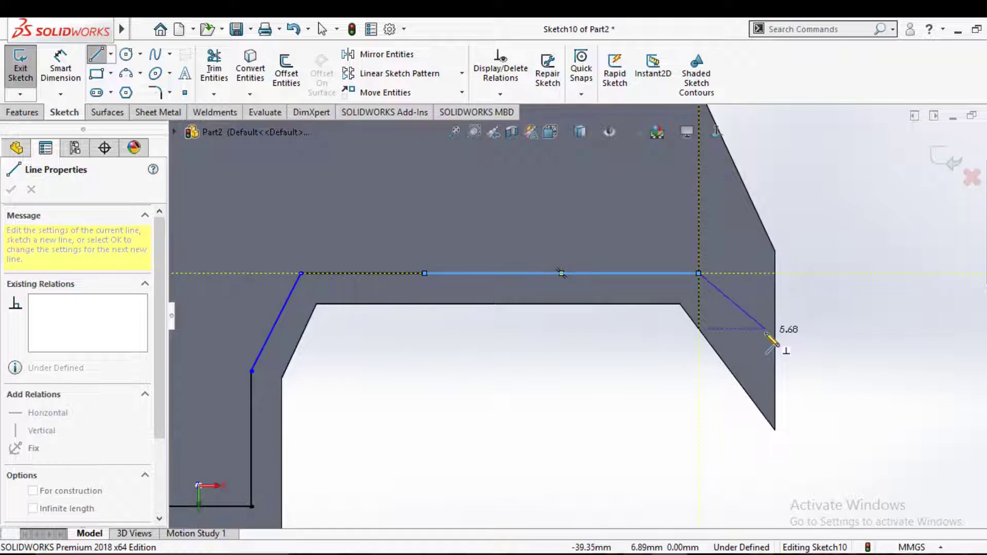
{"action": "left_click", "coordinate": [757, 346]}
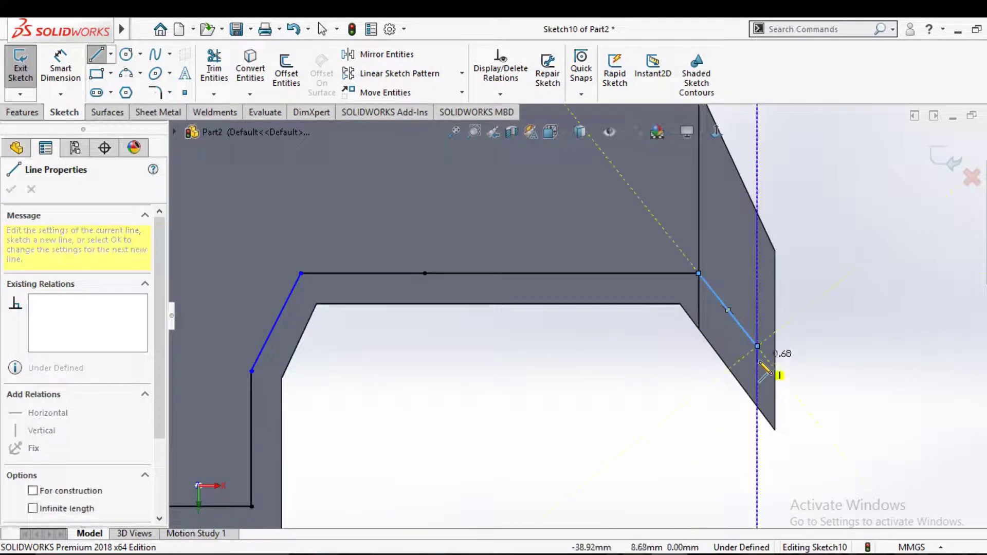
{"action": "left_click", "coordinate": [807, 346]}
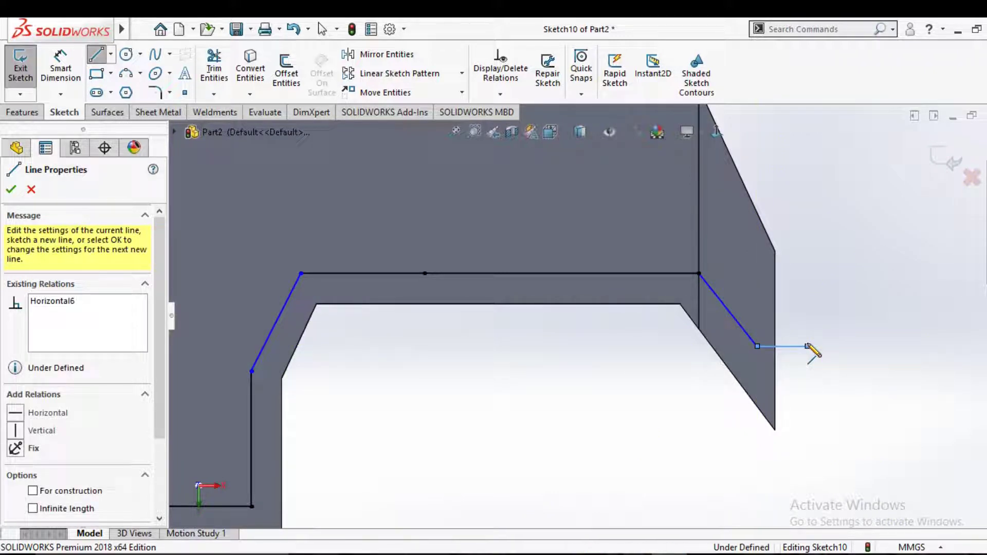
{"action": "scroll", "coordinate": [811, 351], "scroll_direction": "up", "scroll_amount": 3}
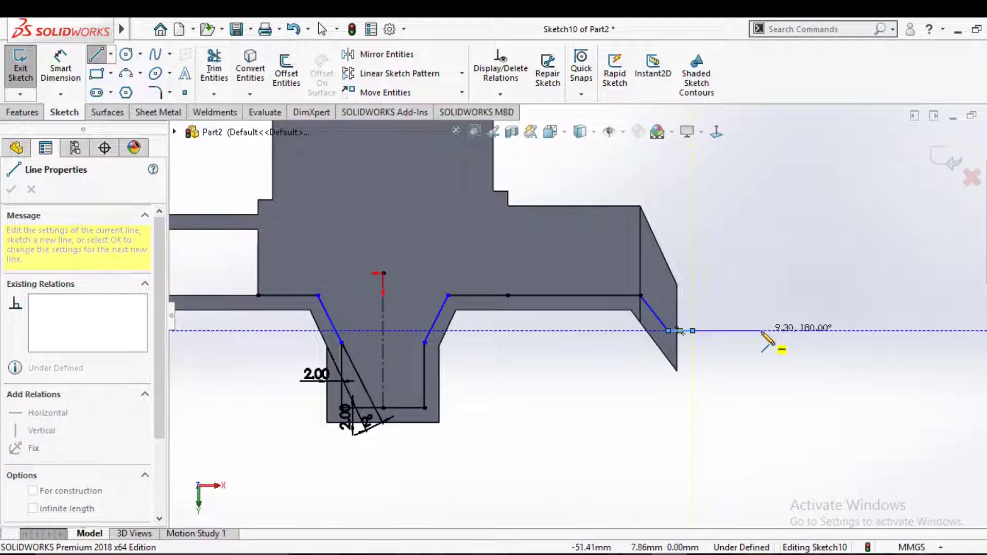
{"action": "left_click", "coordinate": [746, 330]}
{"action": "scroll", "coordinate": [750, 334], "scroll_direction": "up", "scroll_amount": 3}
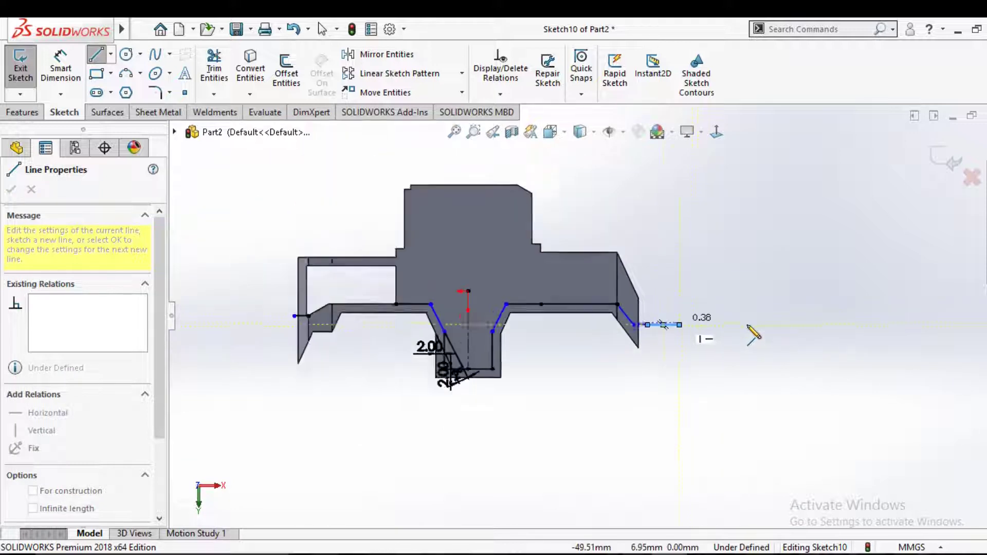
Close the profile with lines rising, crossing above the part and down the left side.
{"action": "left_click", "coordinate": [663, 180]}
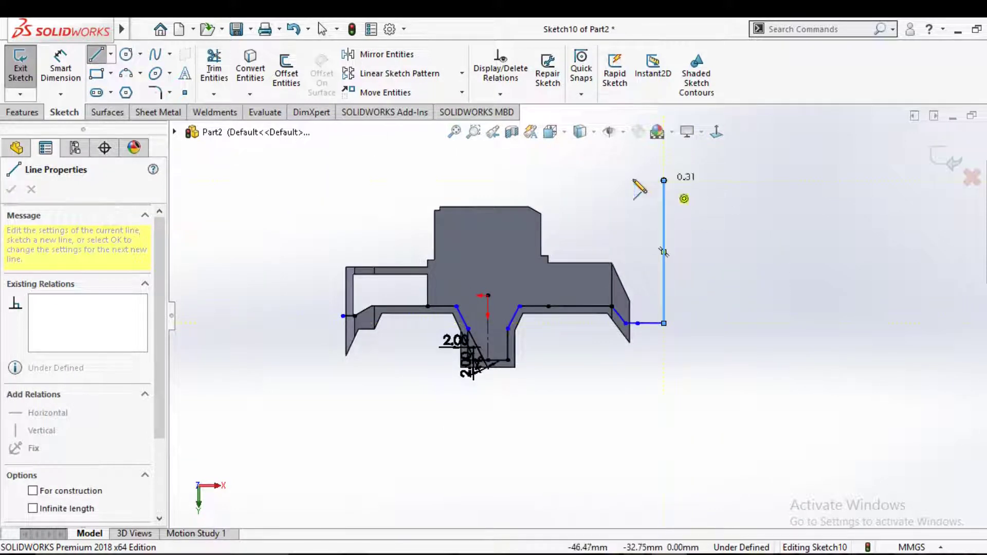
{"action": "left_click", "coordinate": [342, 180]}
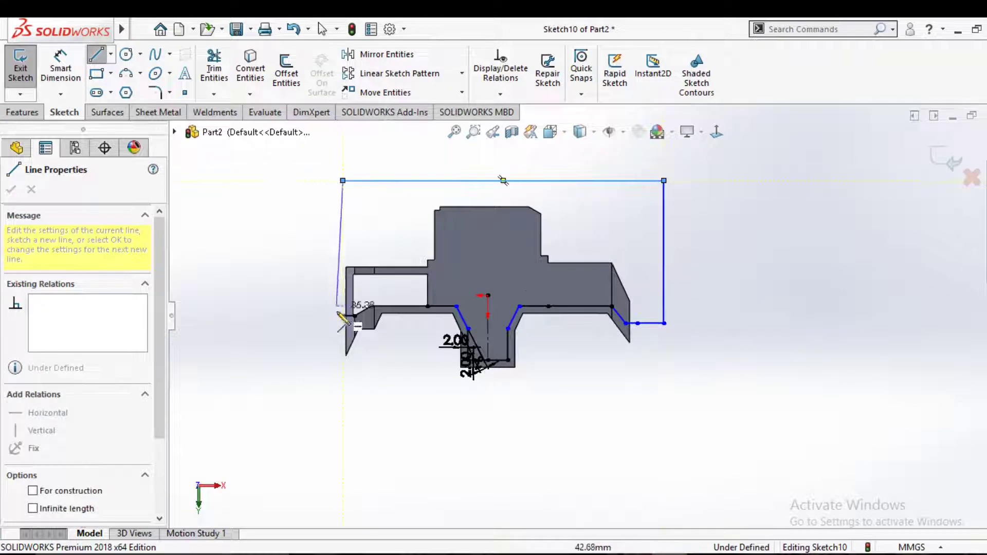
{"action": "left_click", "coordinate": [343, 315]}
{"action": "right_click", "coordinate": [344, 314]}
{"action": "left_click", "coordinate": [397, 326]}
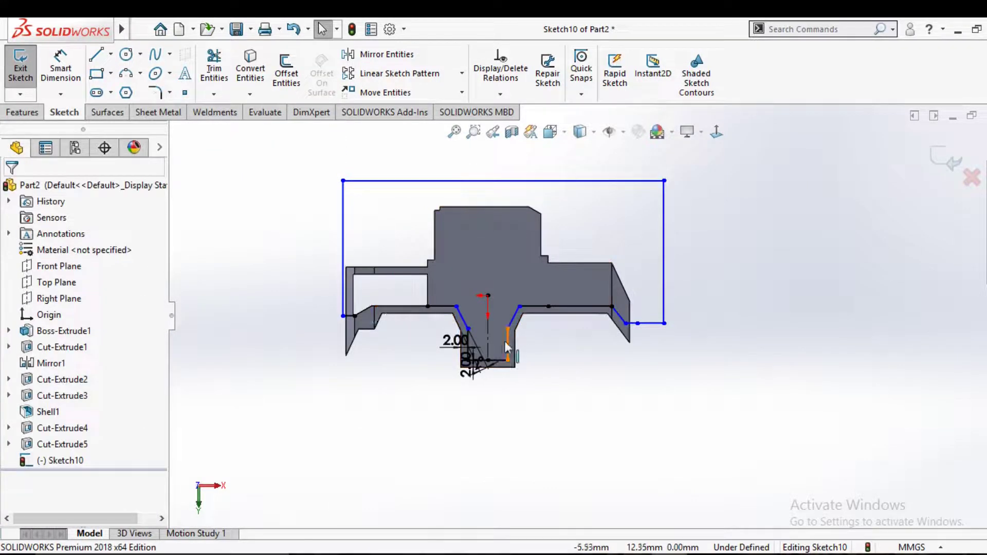
{"action": "left_click", "coordinate": [26, 117]}
{"action": "left_click", "coordinate": [224, 72]}
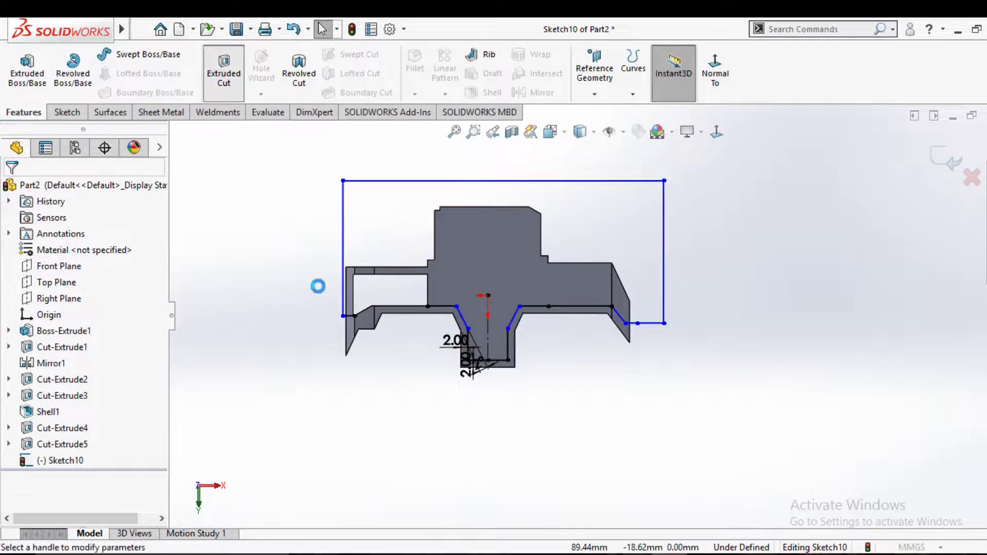
{"action": "scroll", "coordinate": [583, 344], "scroll_direction": "down", "scroll_amount": 3}
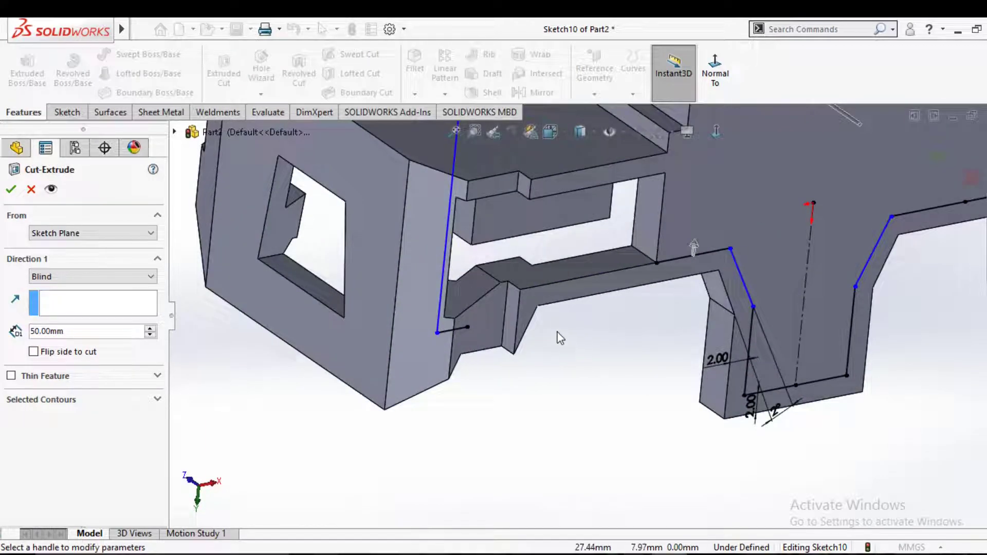
{"action": "scroll", "coordinate": [560, 335], "scroll_direction": "down", "scroll_amount": 3}
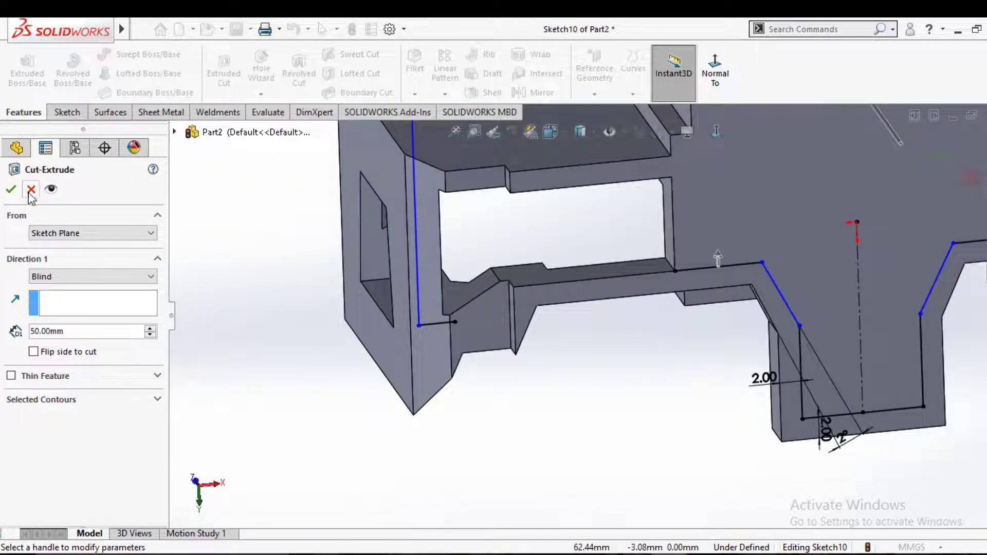
{"action": "left_click", "coordinate": [31, 190]}
{"action": "left_click", "coordinate": [67, 112]}
{"action": "left_click", "coordinate": [96, 54]}
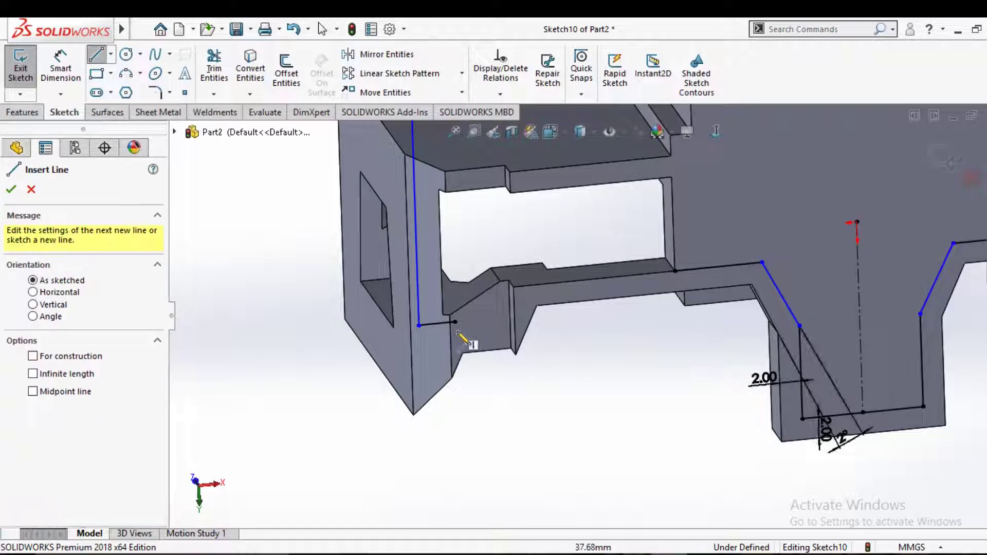
{"action": "mouse_move", "coordinate": [467, 329]}
{"action": "middle_mouse_down"}
{"action": "mouse_move", "coordinate": [469, 304]}
{"action": "mouse_move", "coordinate": [467, 353]}
{"action": "mouse_move", "coordinate": [469, 321]}
{"action": "middle_mouse_up"}
{"action": "left_click", "coordinate": [451, 316]}
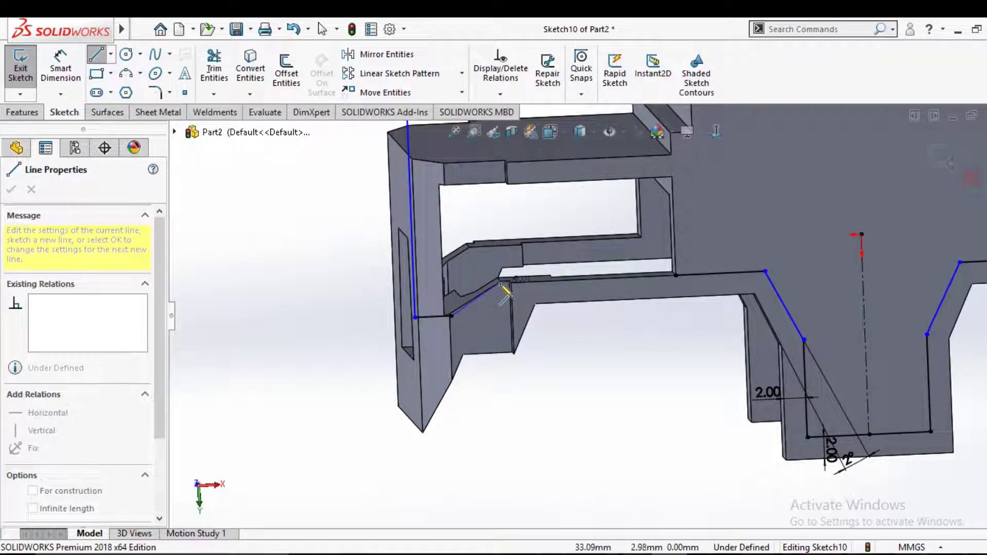
{"action": "key", "text": "Escape"}
{"action": "key", "text": "space"}
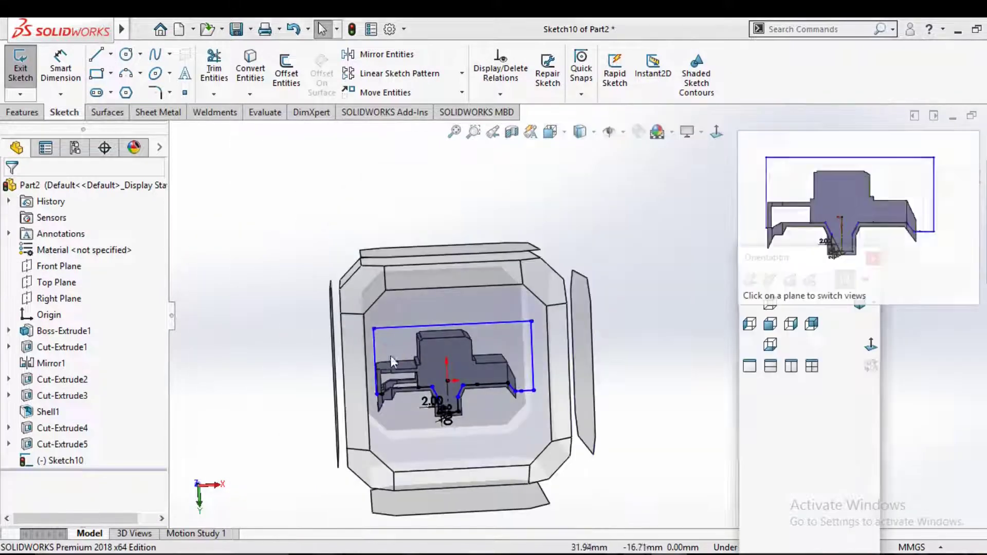
{"action": "left_click", "coordinate": [432, 353]}
{"action": "left_click", "coordinate": [251, 72]}
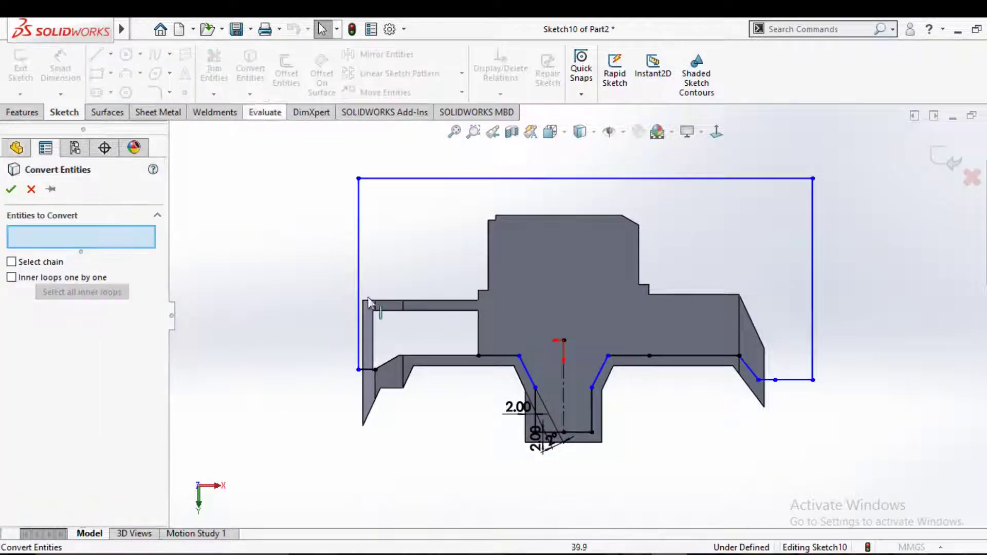
Convert the part's slanted and top inner edges into Sketch10.
{"action": "scroll", "coordinate": [427, 366], "scroll_direction": "down", "scroll_amount": 5}
{"action": "left_click", "coordinate": [466, 371]}
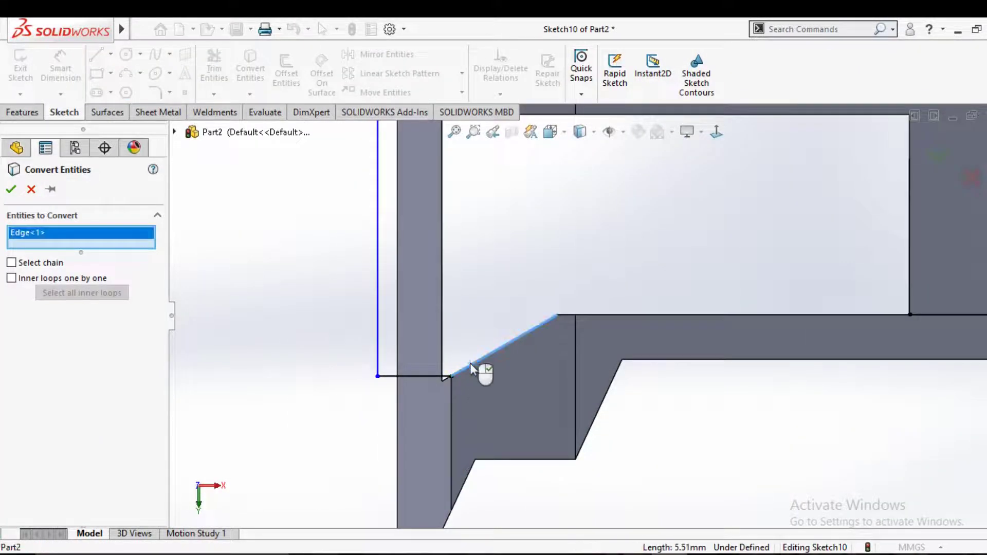
{"action": "left_click", "coordinate": [588, 315]}
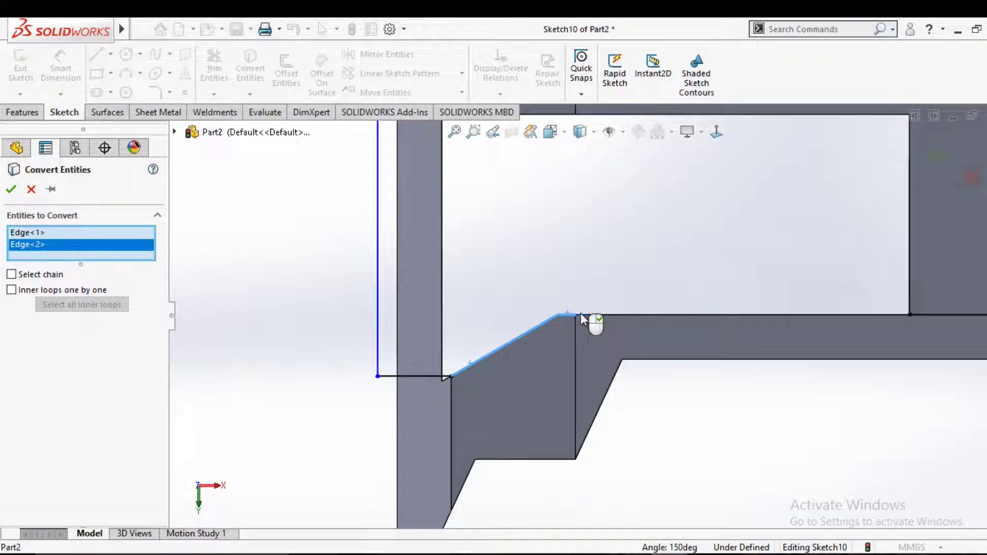
{"action": "left_click", "coordinate": [11, 189]}
{"action": "scroll", "coordinate": [360, 309], "scroll_direction": "up", "scroll_amount": 5}
Extrude-cut Sketch10 blind to 8.00 mm, creating Cut-Extrude6.
{"action": "middle_click_drag", "start_coordinate": [462, 334], "coordinate": [561, 373]}
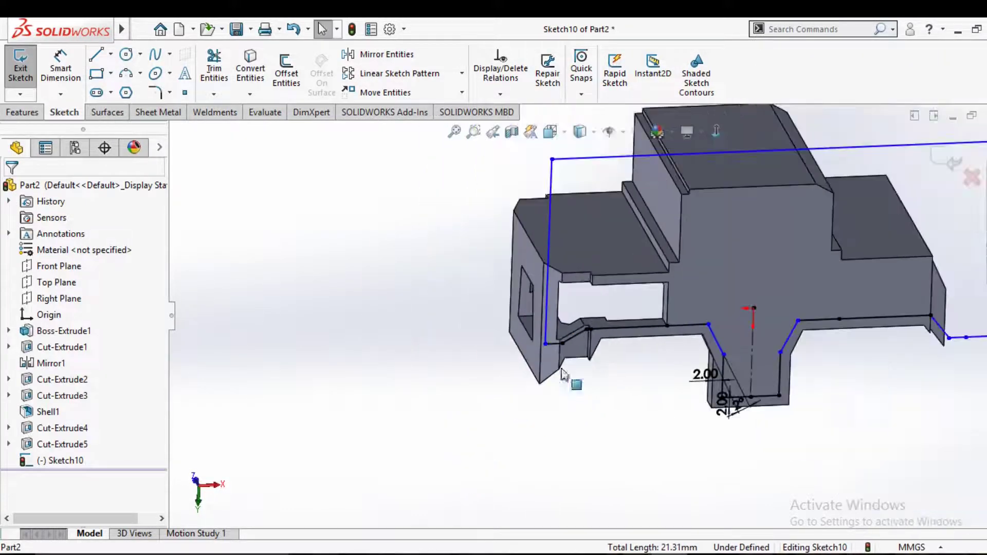
{"action": "middle_click_drag", "start_coordinate": [601, 427], "coordinate": [589, 364]}
{"action": "left_click", "coordinate": [22, 112]}
{"action": "left_click", "coordinate": [220, 82]}
{"action": "middle_click_drag", "start_coordinate": [304, 229], "coordinate": [340, 261]}
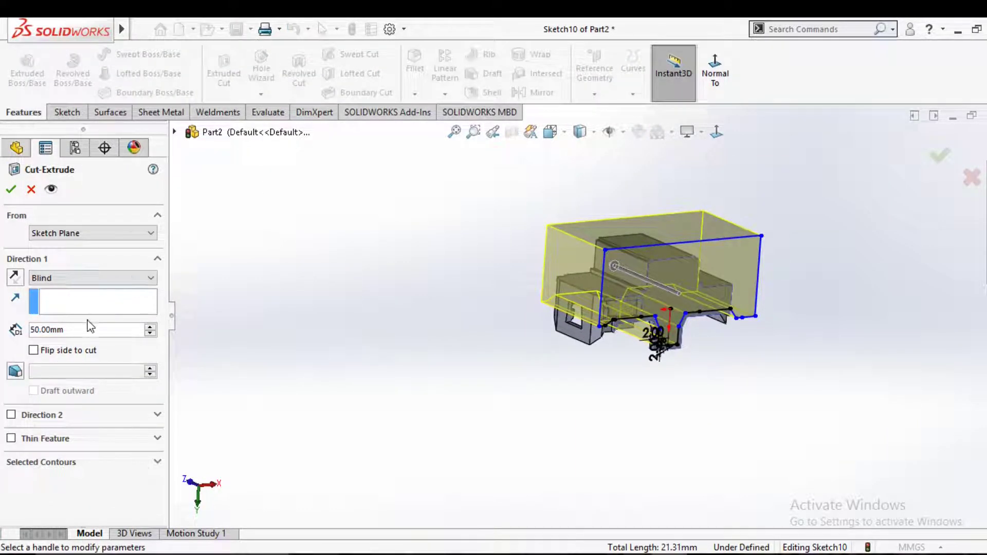
{"action": "type", "text": "7"}
{"action": "key", "text": "Return"}
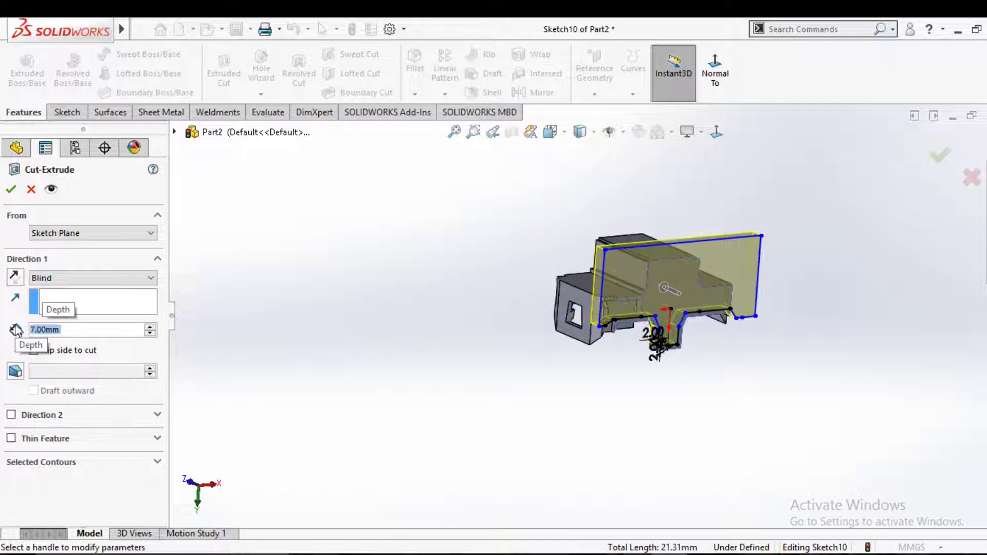
{"action": "mouse_move", "coordinate": [385, 293]}
{"action": "middle_mouse_down"}
{"action": "mouse_move", "coordinate": [404, 331]}
{"action": "mouse_move", "coordinate": [398, 315]}
{"action": "middle_mouse_up"}
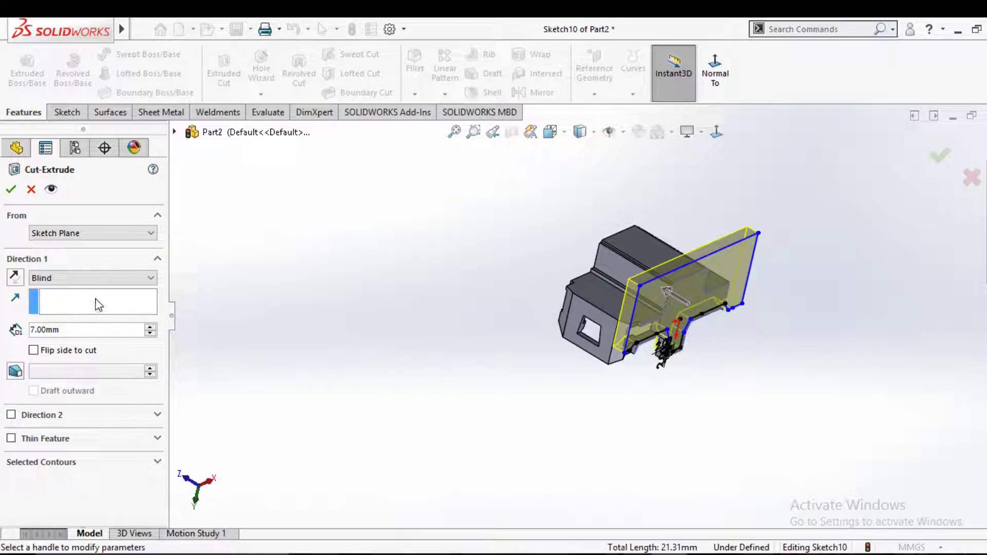
{"action": "type", "text": "8"}
{"action": "key", "text": "Return"}
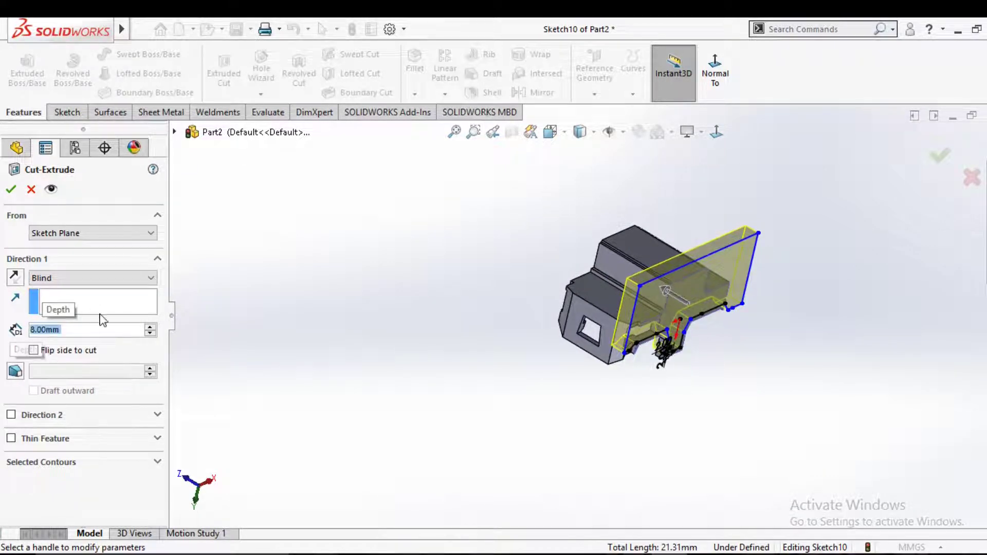
{"action": "left_click", "coordinate": [13, 190]}
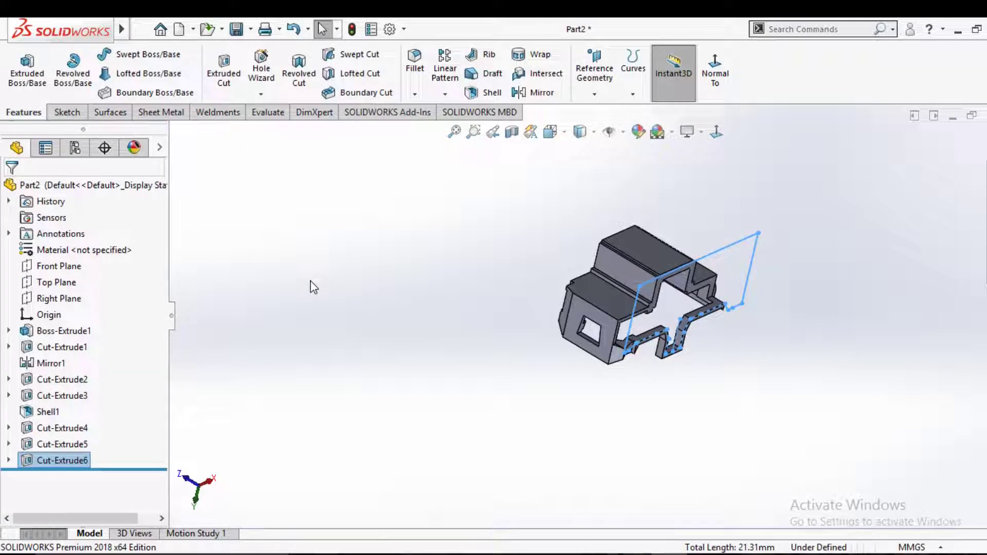
Mirror Cut-Extrude6 about the Front Plane and orbit to inspect Mirror2.
{"action": "mouse_move", "coordinate": [308, 286]}
{"action": "middle_mouse_down"}
{"action": "mouse_move", "coordinate": [474, 317]}
{"action": "mouse_move", "coordinate": [455, 260]}
{"action": "middle_mouse_up"}
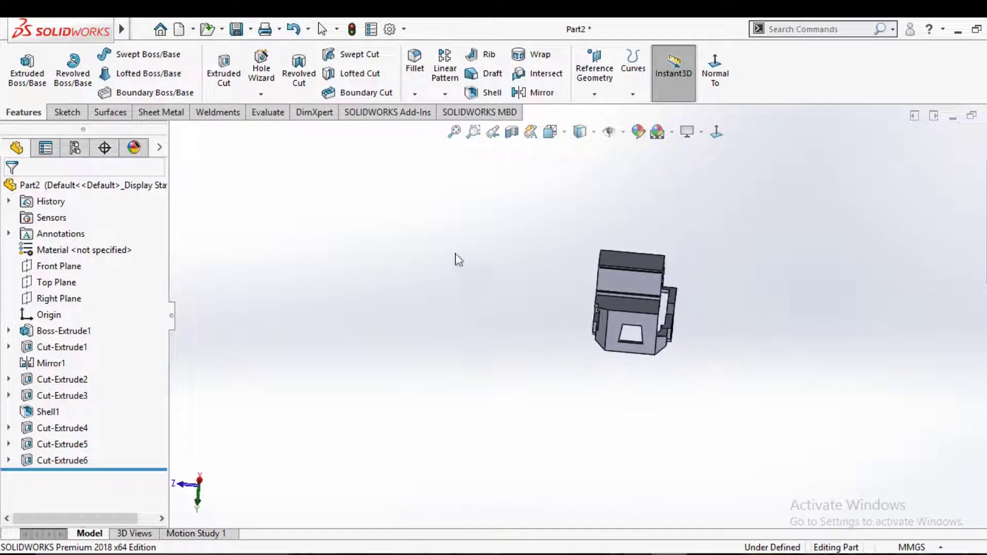
{"action": "left_click", "coordinate": [538, 92]}
{"action": "left_click", "coordinate": [175, 132]}
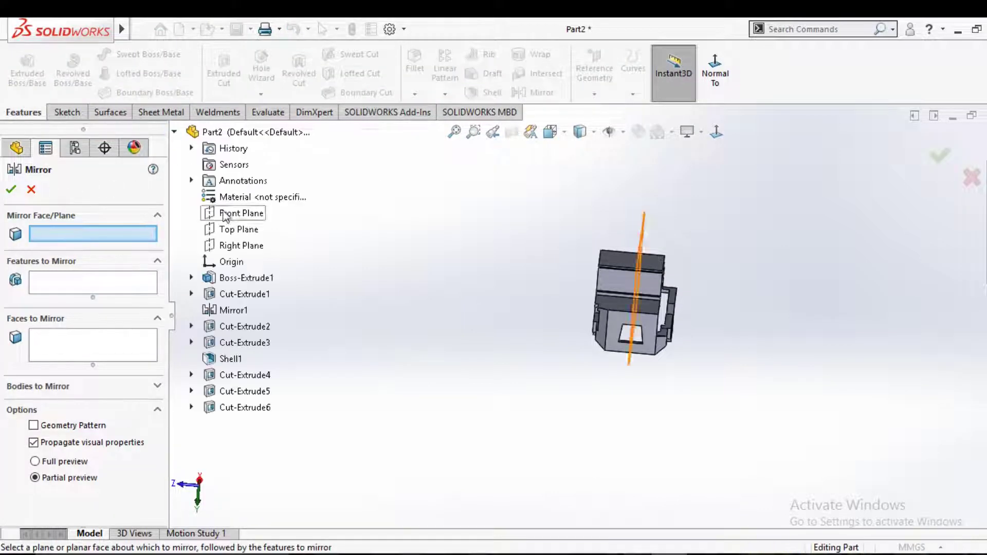
{"action": "left_click", "coordinate": [228, 213]}
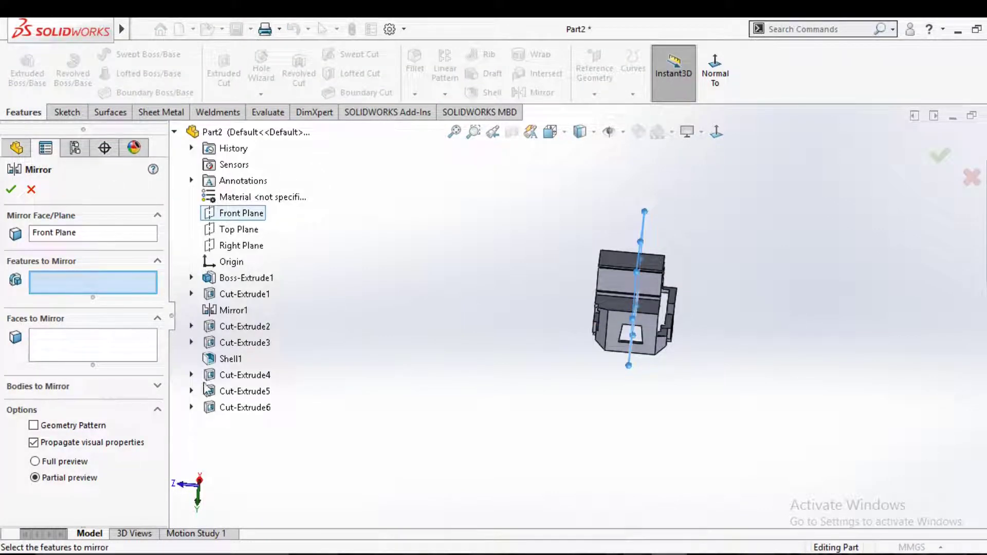
{"action": "left_click", "coordinate": [229, 407]}
{"action": "left_click", "coordinate": [11, 190]}
{"action": "mouse_move", "coordinate": [379, 264]}
{"action": "middle_mouse_down"}
{"action": "mouse_move", "coordinate": [464, 356]}
{"action": "mouse_move", "coordinate": [366, 326]}
{"action": "mouse_move", "coordinate": [385, 335]}
{"action": "mouse_move", "coordinate": [623, 303]}
{"action": "mouse_move", "coordinate": [708, 331]}
{"action": "mouse_move", "coordinate": [651, 249]}
{"action": "mouse_move", "coordinate": [675, 323]}
{"action": "mouse_move", "coordinate": [623, 306]}
{"action": "mouse_move", "coordinate": [654, 309]}
{"action": "mouse_move", "coordinate": [645, 306]}
{"action": "mouse_move", "coordinate": [664, 304]}
{"action": "mouse_move", "coordinate": [661, 296]}
{"action": "middle_mouse_up"}
{"action": "scroll", "coordinate": [660, 294], "scroll_direction": "down", "scroll_amount": 2}
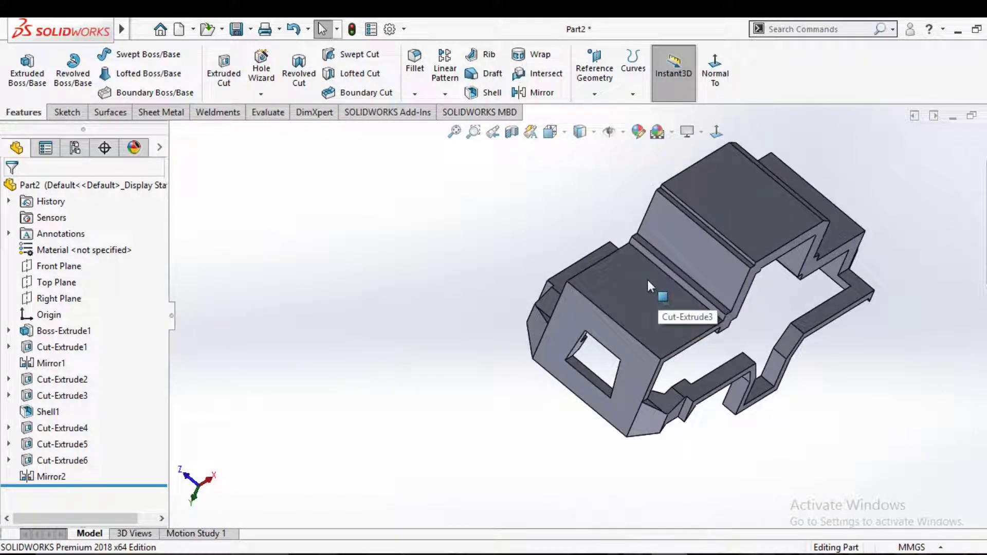
Start a new sketch, Sketch11, on the car's top face.
{"action": "left_click", "coordinate": [648, 286]}
{"action": "left_click", "coordinate": [694, 221]}
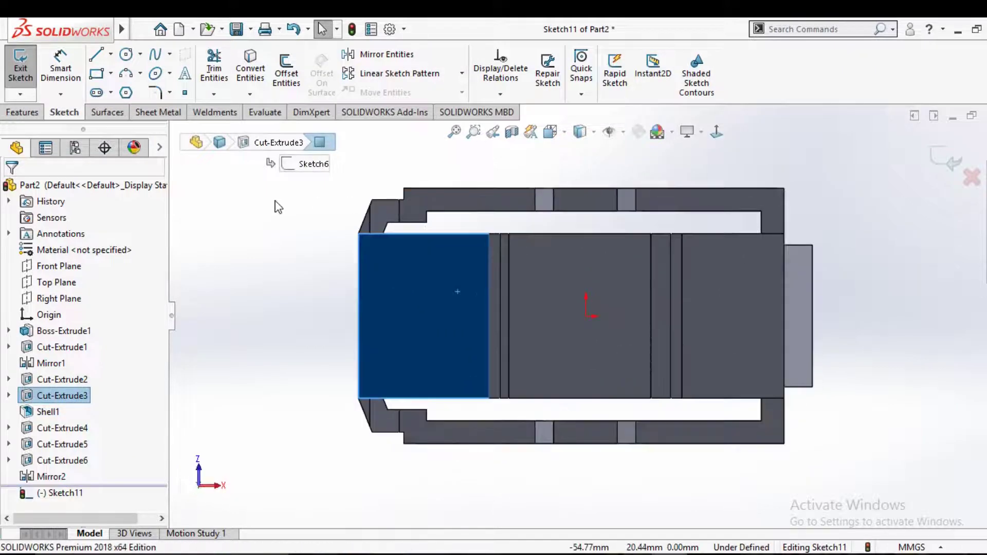
{"action": "left_click", "coordinate": [279, 220]}
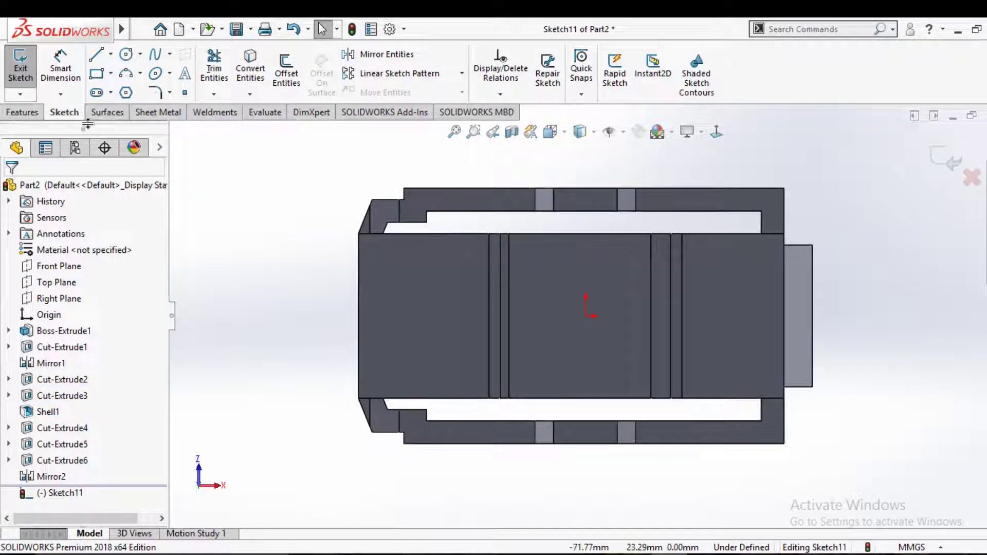
Draw a thin 23 mm-long rectangle along the top face's upper edge.
{"action": "left_click", "coordinate": [95, 56]}
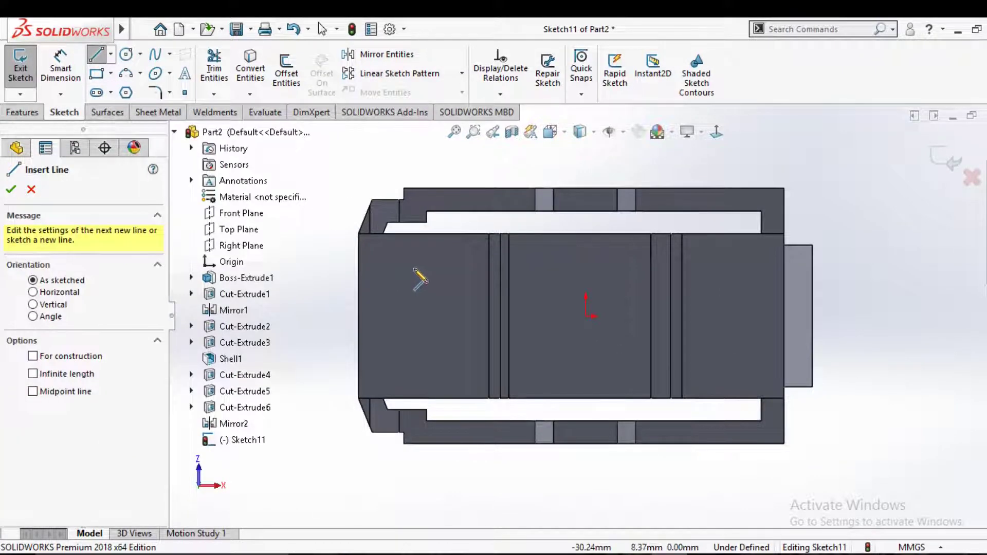
{"action": "left_click", "coordinate": [488, 249]}
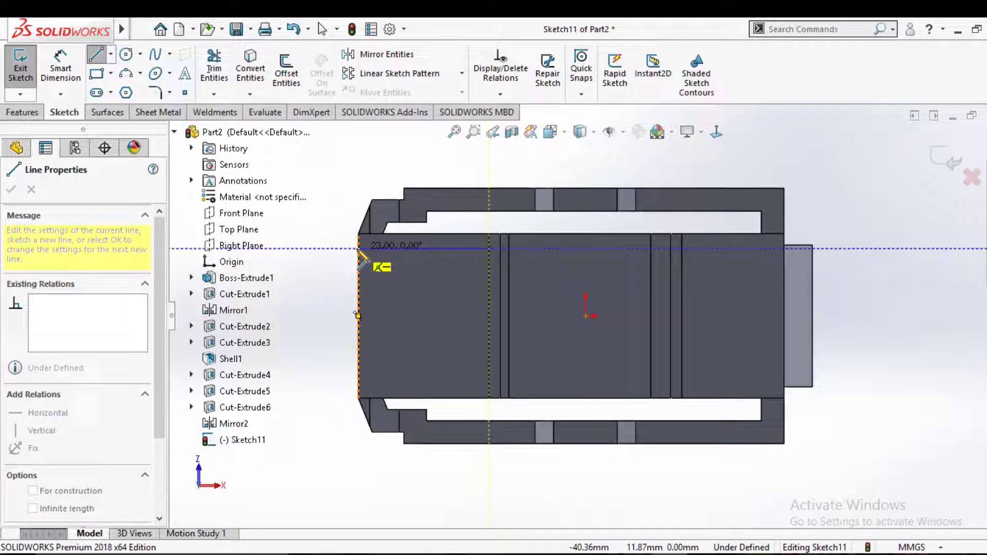
{"action": "left_click", "coordinate": [359, 249]}
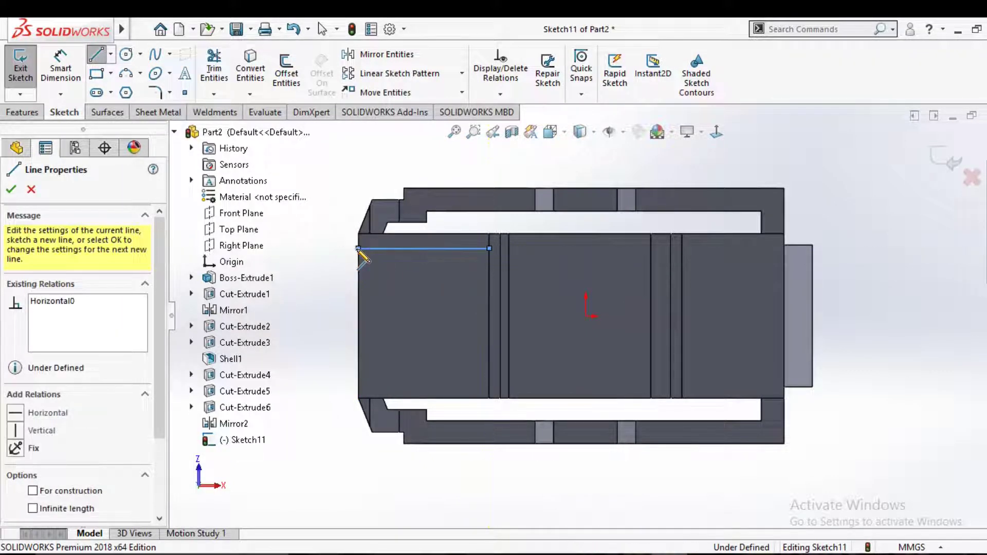
{"action": "left_click", "coordinate": [359, 222]}
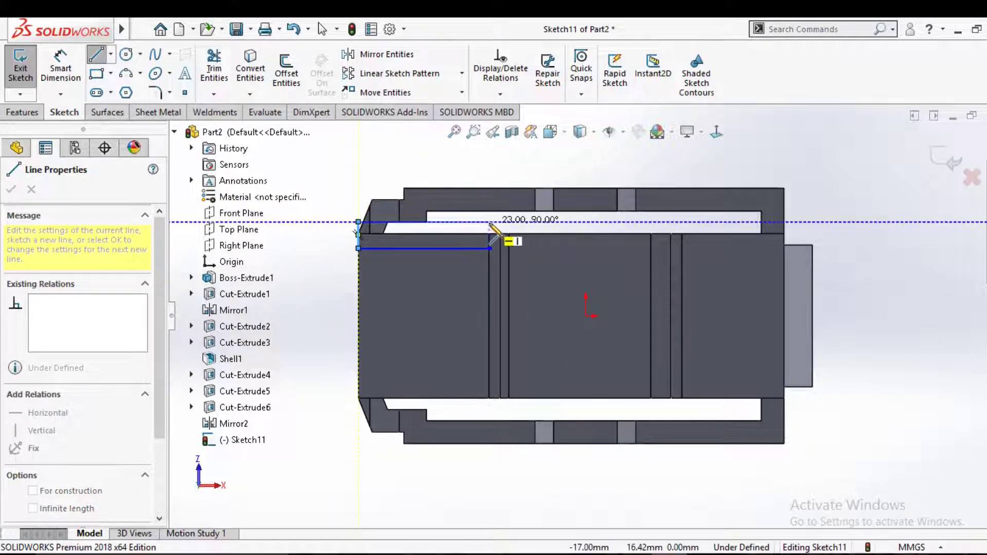
{"action": "left_click", "coordinate": [489, 222]}
{"action": "left_click", "coordinate": [488, 249]}
{"action": "key", "text": "Escape"}
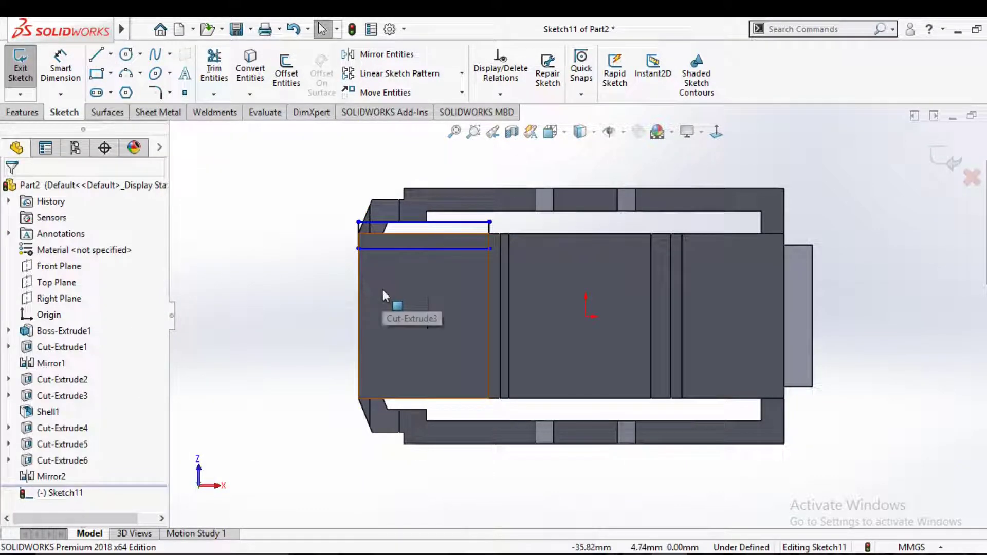
Dimension the rectangle's height to 2 mm.
{"action": "left_click", "coordinate": [576, 239]}
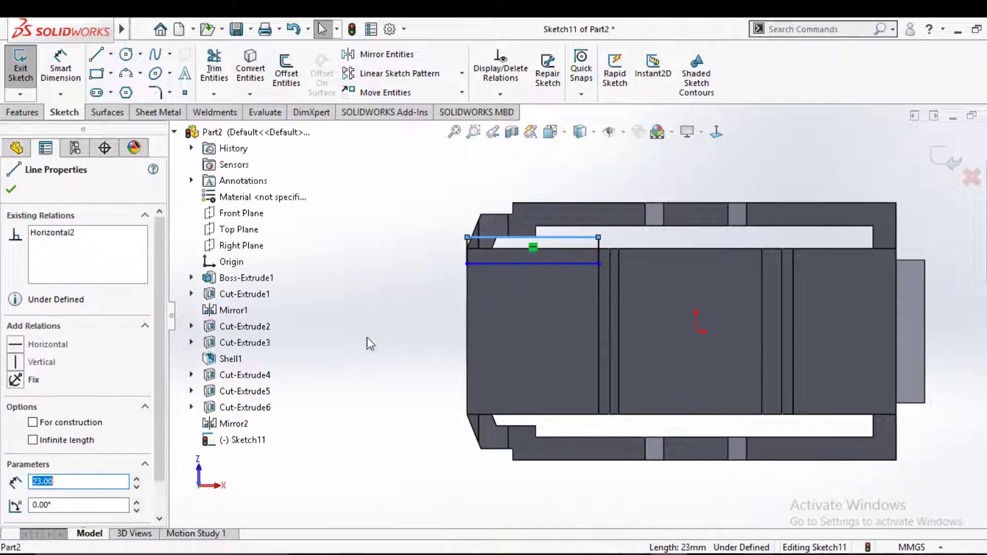
{"action": "key", "text": "d"}
{"action": "left_click", "coordinate": [520, 263]}
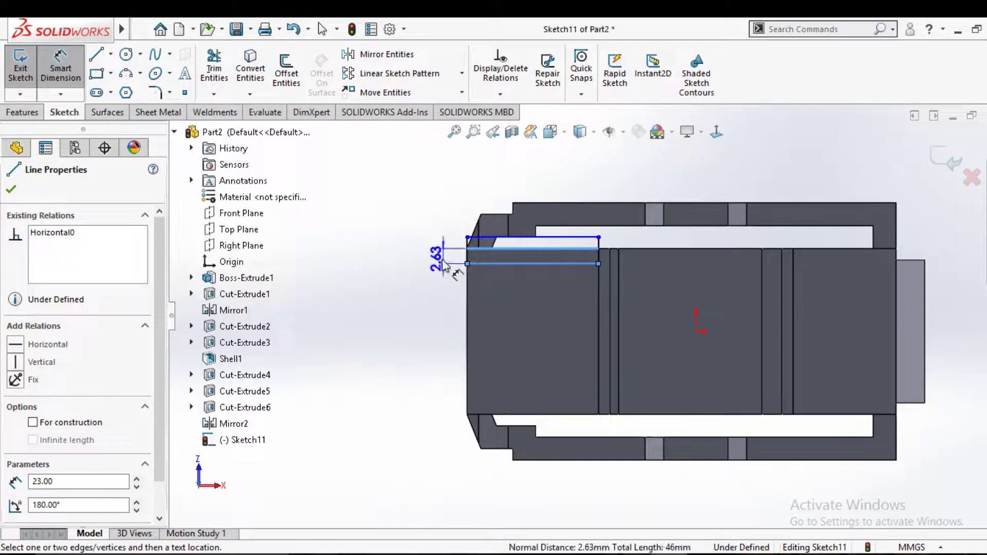
{"action": "left_click", "coordinate": [440, 254]}
{"action": "type", "text": "2"}
{"action": "key", "text": "Return"}
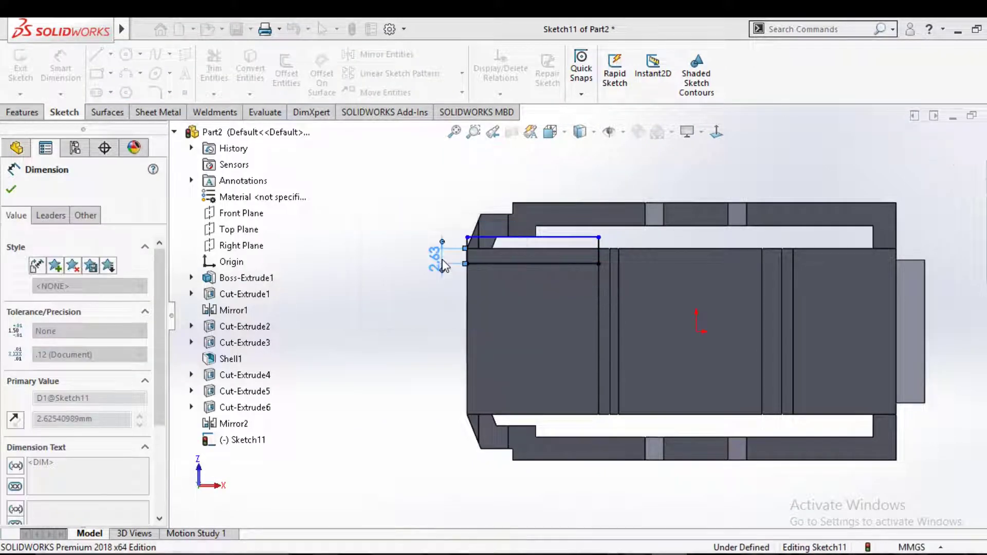
{"action": "key", "text": "Escape"}
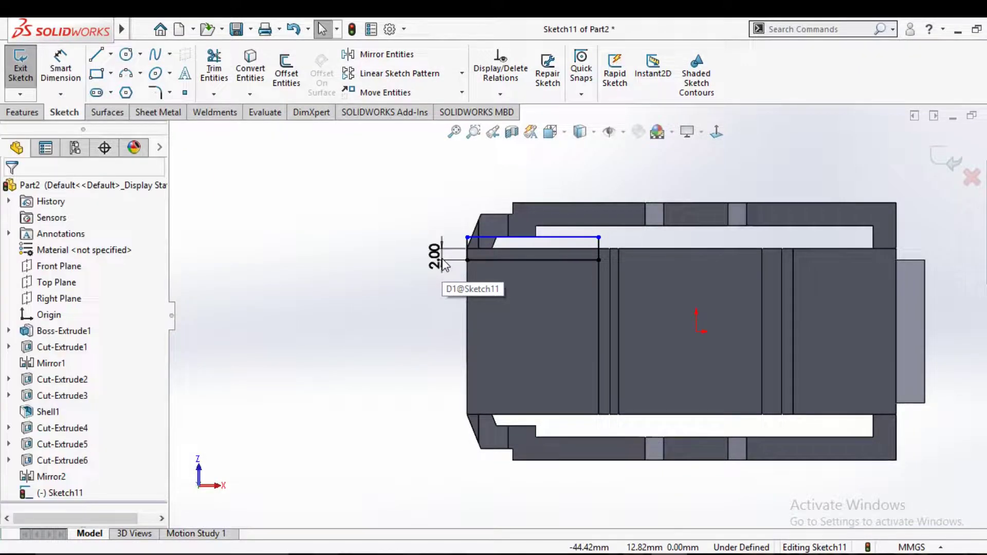
Extrude-cut Sketch11's thin rectangle Up To Surface to the picked face, creating Cut-Extrude7.
{"action": "left_click", "coordinate": [22, 112]}
{"action": "left_click", "coordinate": [224, 72]}
{"action": "mouse_move", "coordinate": [349, 314]}
{"action": "middle_mouse_down"}
{"action": "mouse_move", "coordinate": [425, 330]}
{"action": "mouse_move", "coordinate": [394, 291]}
{"action": "mouse_move", "coordinate": [434, 341]}
{"action": "mouse_move", "coordinate": [412, 284]}
{"action": "mouse_move", "coordinate": [434, 302]}
{"action": "middle_mouse_up"}
{"action": "scroll", "coordinate": [632, 323], "scroll_direction": "down", "scroll_amount": 5}
{"action": "left_click", "coordinate": [691, 356]}
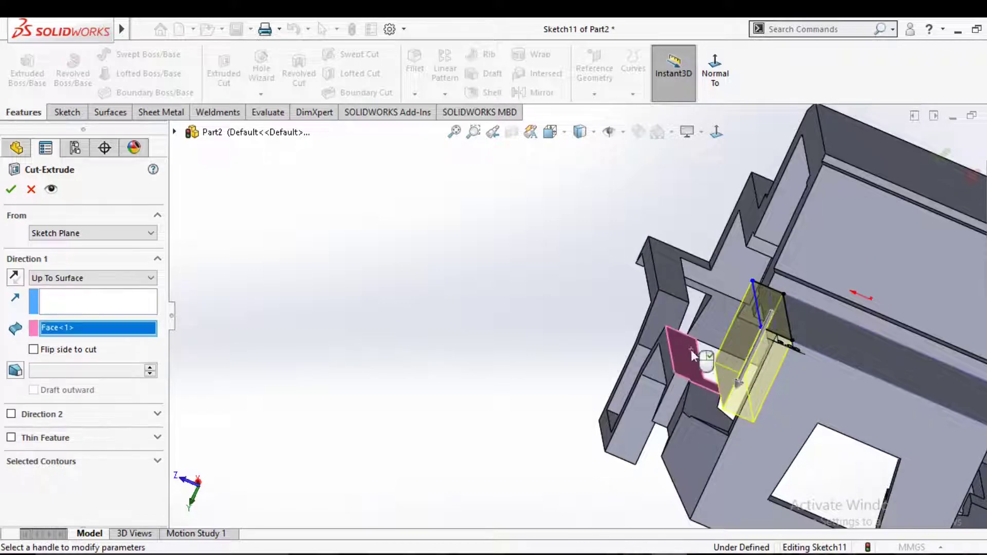
{"action": "scroll", "coordinate": [511, 363], "scroll_direction": "up", "scroll_amount": 5}
{"action": "mouse_move", "coordinate": [511, 363]}
{"action": "middle_mouse_down"}
{"action": "mouse_move", "coordinate": [519, 372]}
{"action": "mouse_move", "coordinate": [506, 354]}
{"action": "middle_mouse_up"}
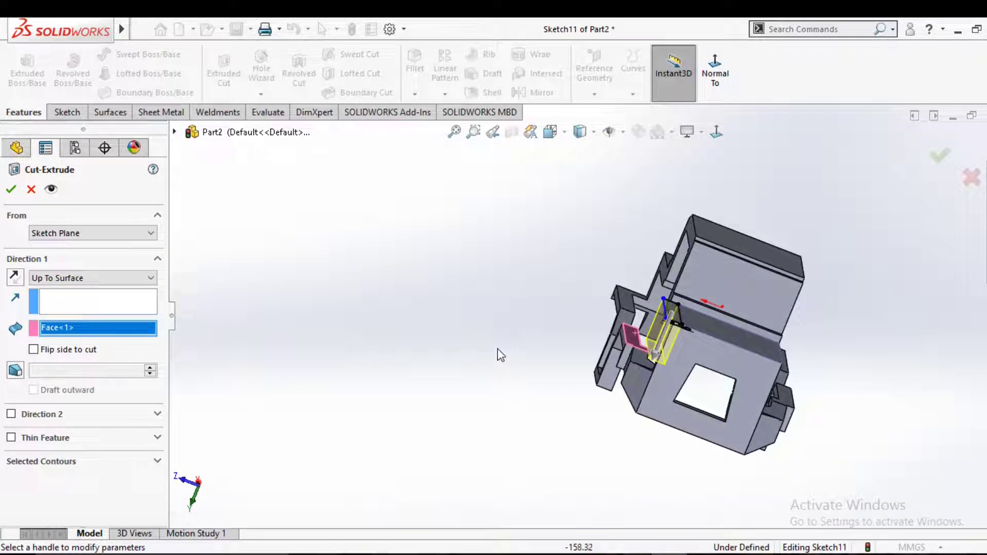
{"action": "left_click", "coordinate": [10, 195]}
{"action": "mouse_move", "coordinate": [396, 268]}
{"action": "middle_mouse_down"}
{"action": "mouse_move", "coordinate": [467, 301]}
{"action": "mouse_move", "coordinate": [469, 352]}
{"action": "mouse_move", "coordinate": [456, 339]}
{"action": "mouse_move", "coordinate": [500, 337]}
{"action": "mouse_move", "coordinate": [479, 342]}
{"action": "middle_mouse_up"}
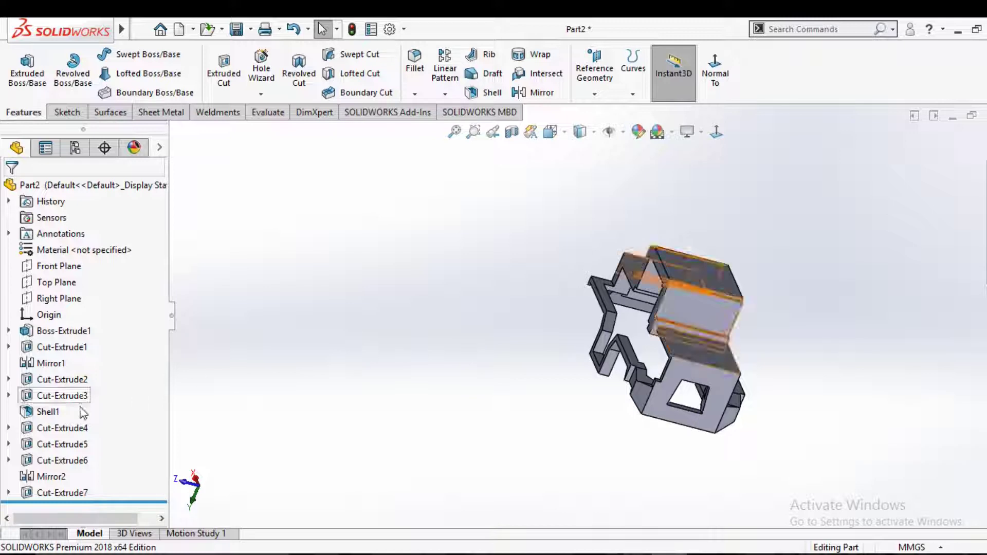
Change Cut-Extrude7's end condition and re-apply the cut.
{"action": "left_click", "coordinate": [78, 492]}
{"action": "left_click", "coordinate": [122, 442]}
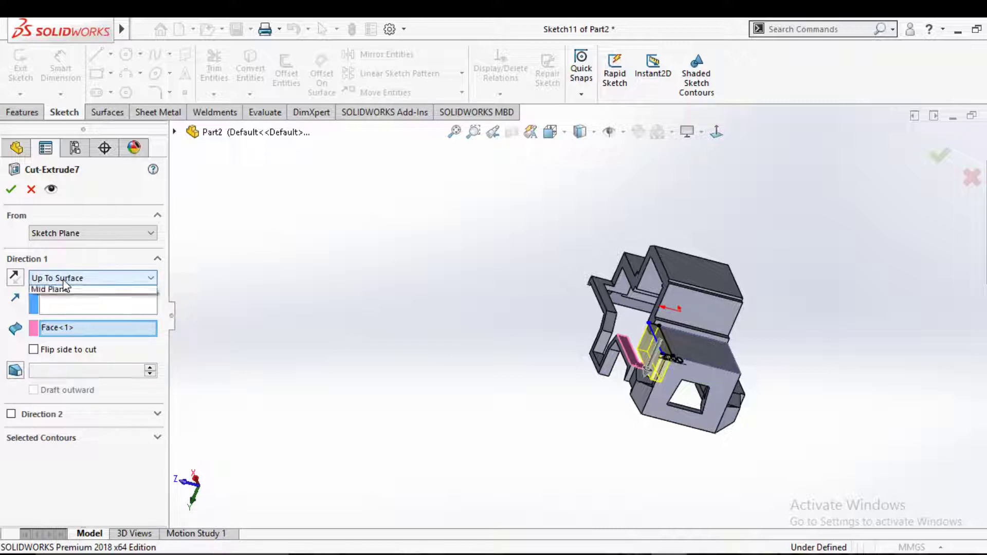
{"action": "left_click", "coordinate": [65, 286]}
{"action": "mouse_move", "coordinate": [341, 346]}
{"action": "middle_mouse_down"}
{"action": "mouse_move", "coordinate": [334, 296]}
{"action": "mouse_move", "coordinate": [403, 302]}
{"action": "mouse_move", "coordinate": [451, 347]}
{"action": "middle_mouse_up"}
{"action": "left_click", "coordinate": [9, 188]}
{"action": "mouse_move", "coordinate": [518, 380]}
{"action": "middle_mouse_down"}
{"action": "mouse_move", "coordinate": [523, 408]}
{"action": "mouse_move", "coordinate": [504, 421]}
{"action": "mouse_move", "coordinate": [509, 375]}
{"action": "mouse_move", "coordinate": [584, 386]}
{"action": "mouse_move", "coordinate": [522, 377]}
{"action": "mouse_move", "coordinate": [550, 379]}
{"action": "mouse_move", "coordinate": [595, 433]}
{"action": "mouse_move", "coordinate": [568, 387]}
{"action": "mouse_move", "coordinate": [543, 375]}
{"action": "mouse_move", "coordinate": [514, 412]}
{"action": "mouse_move", "coordinate": [518, 428]}
{"action": "middle_mouse_up"}
Review Cut-Extrude6 and re-apply it with its Blind 8.00 mm depth.
{"action": "left_click", "coordinate": [77, 461]}
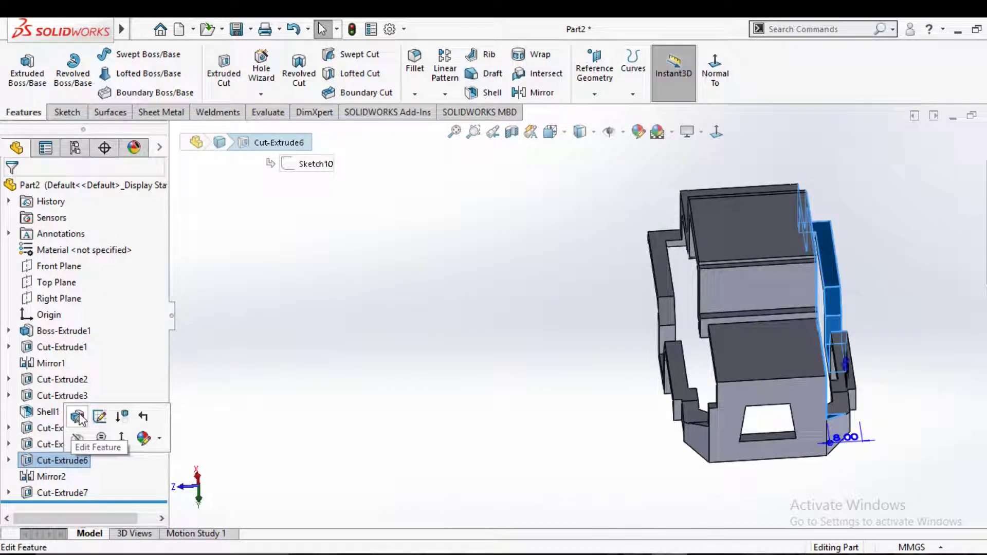
{"action": "left_click", "coordinate": [80, 419]}
{"action": "mouse_move", "coordinate": [308, 397]}
{"action": "middle_mouse_down"}
{"action": "mouse_move", "coordinate": [434, 370]}
{"action": "mouse_move", "coordinate": [485, 396]}
{"action": "mouse_move", "coordinate": [440, 323]}
{"action": "mouse_move", "coordinate": [399, 348]}
{"action": "mouse_move", "coordinate": [442, 378]}
{"action": "middle_mouse_up"}
{"action": "key", "text": "ctrl+8"}
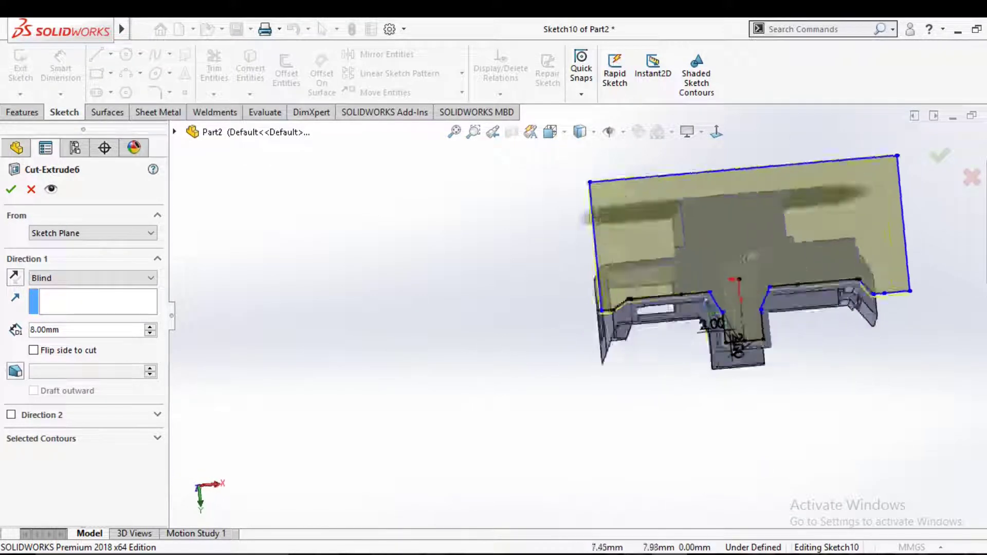
{"action": "scroll", "coordinate": [687, 337], "scroll_direction": "up", "scroll_amount": 3}
{"action": "scroll", "coordinate": [686, 338], "scroll_direction": "down", "scroll_amount": 1}
{"action": "mouse_move", "coordinate": [579, 384]}
{"action": "middle_mouse_down"}
{"action": "mouse_move", "coordinate": [593, 425]}
{"action": "mouse_move", "coordinate": [550, 358]}
{"action": "middle_mouse_up"}
{"action": "mouse_move", "coordinate": [566, 401]}
{"action": "middle_mouse_down"}
{"action": "mouse_move", "coordinate": [608, 332]}
{"action": "mouse_move", "coordinate": [591, 360]}
{"action": "mouse_move", "coordinate": [599, 334]}
{"action": "mouse_move", "coordinate": [521, 346]}
{"action": "middle_mouse_up"}
{"action": "left_click", "coordinate": [11, 190]}
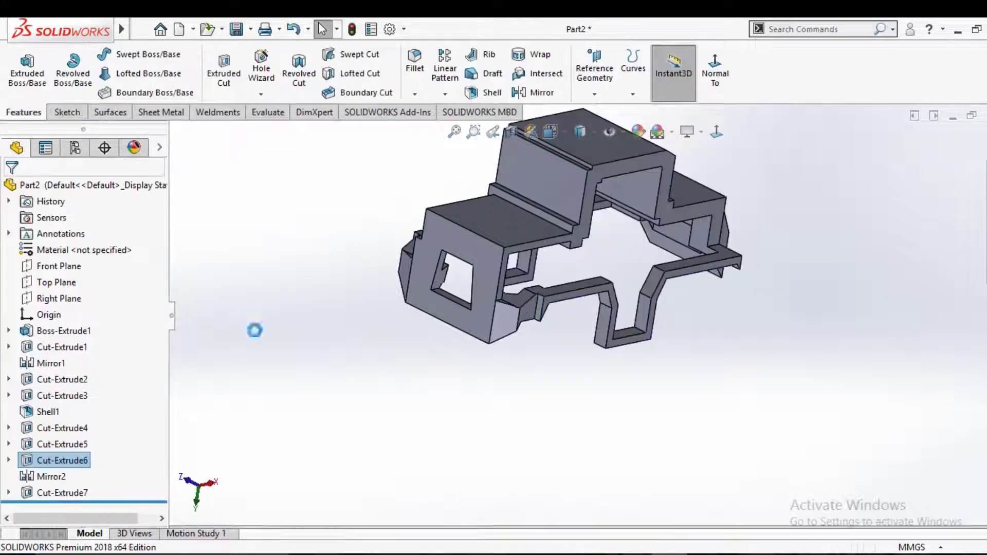
{"action": "mouse_move", "coordinate": [315, 343]}
{"action": "middle_mouse_down"}
{"action": "mouse_move", "coordinate": [403, 411]}
{"action": "mouse_move", "coordinate": [295, 359]}
{"action": "mouse_move", "coordinate": [484, 319]}
{"action": "mouse_move", "coordinate": [590, 368]}
{"action": "mouse_move", "coordinate": [589, 345]}
{"action": "middle_mouse_up"}
{"action": "scroll", "coordinate": [577, 309], "scroll_direction": "down", "scroll_amount": 3}
{"action": "scroll", "coordinate": [580, 339], "scroll_direction": "down", "scroll_amount": 3}
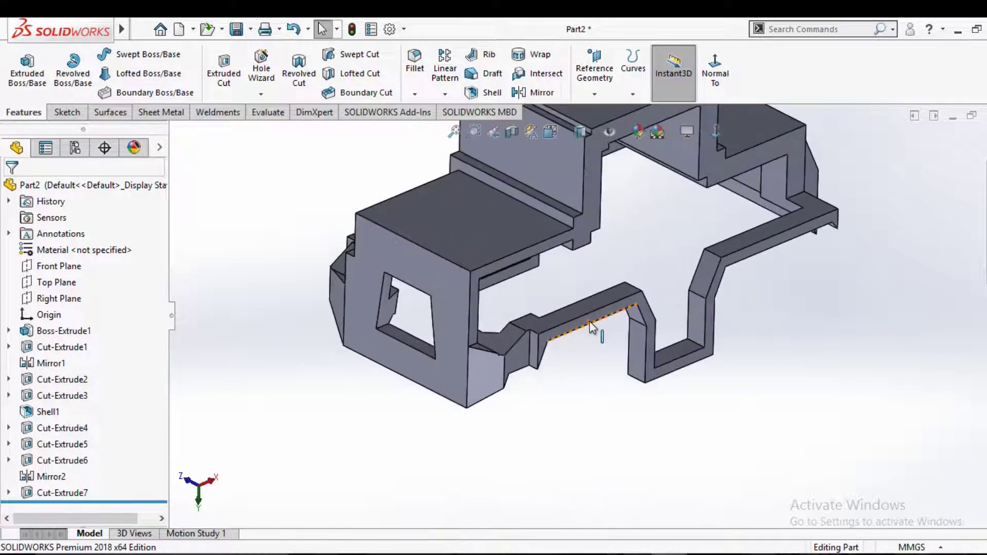
{"action": "scroll", "coordinate": [570, 331], "scroll_direction": "down", "scroll_amount": 3}
{"action": "scroll", "coordinate": [555, 321], "scroll_direction": "down", "scroll_amount": 2}
{"action": "scroll", "coordinate": [549, 317], "scroll_direction": "up", "scroll_amount": 2}
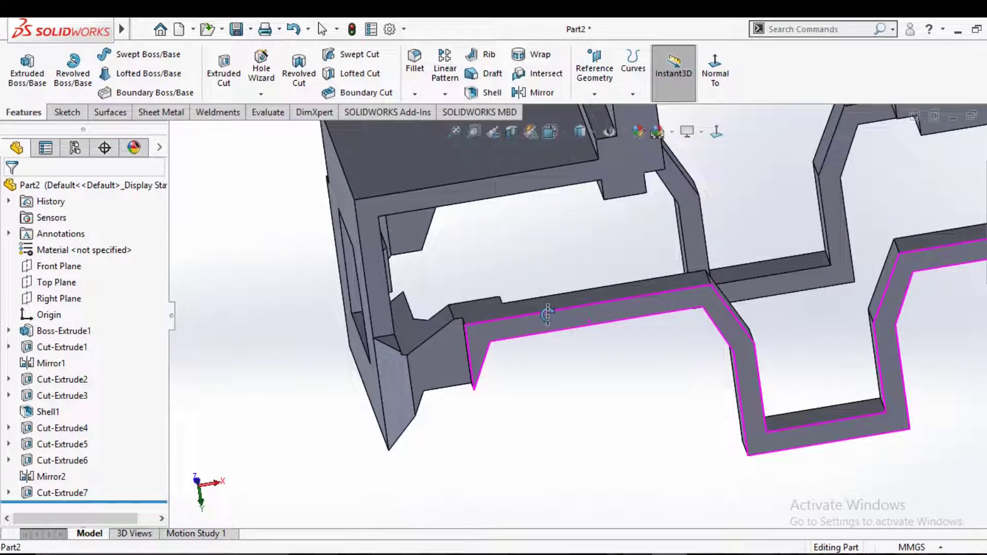
{"action": "scroll", "coordinate": [591, 328], "scroll_direction": "up", "scroll_amount": 3}
{"action": "scroll", "coordinate": [639, 344], "scroll_direction": "up", "scroll_amount": 2}
{"action": "mouse_move", "coordinate": [639, 343]}
{"action": "middle_mouse_down"}
{"action": "mouse_move", "coordinate": [739, 355]}
{"action": "mouse_move", "coordinate": [718, 350]}
{"action": "mouse_move", "coordinate": [726, 401]}
{"action": "mouse_move", "coordinate": [712, 400]}
{"action": "mouse_move", "coordinate": [652, 355]}
{"action": "mouse_move", "coordinate": [694, 396]}
{"action": "middle_mouse_up"}
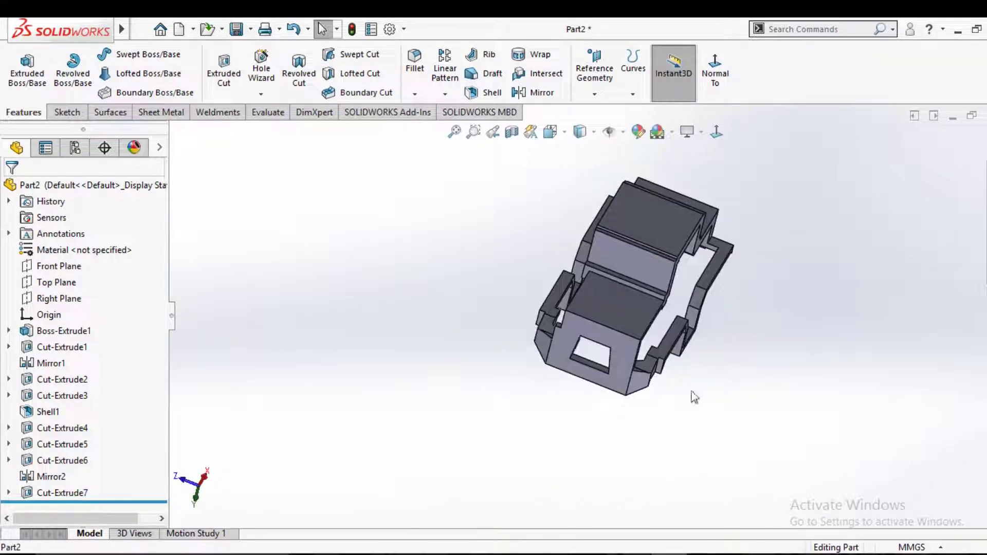
{"action": "left_click", "coordinate": [66, 493]}
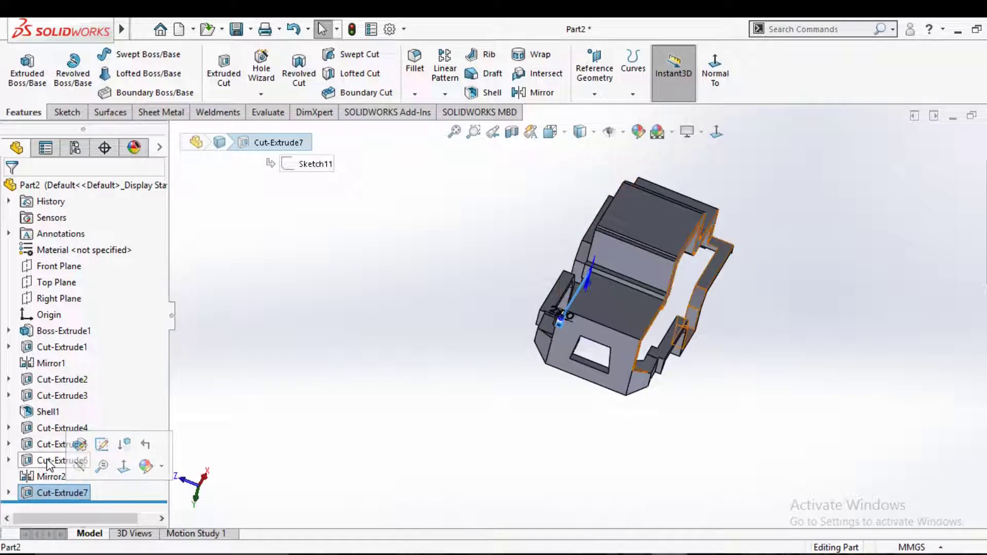
Mirror Cut-Extrude7 about the Front Plane to create Mirror3.
{"action": "left_click", "coordinate": [531, 93]}
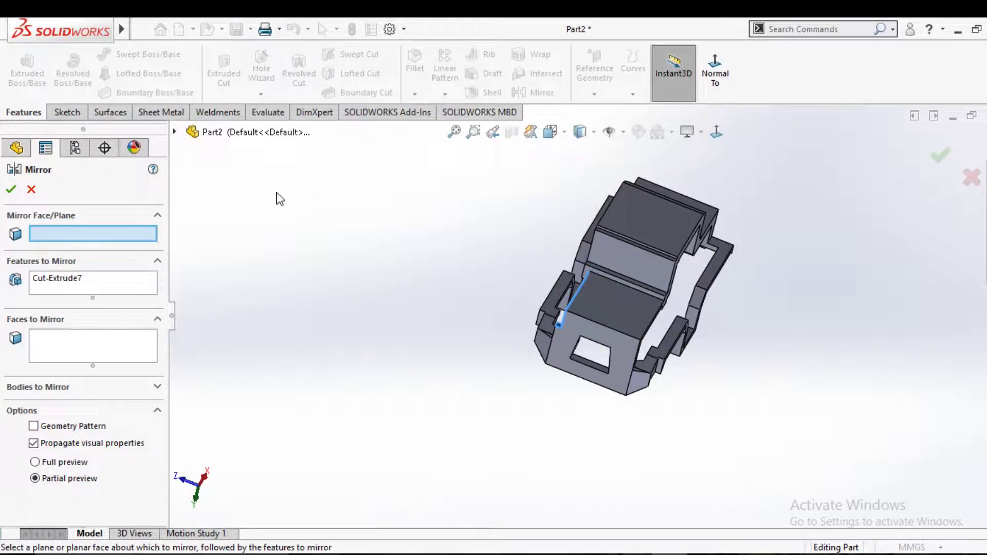
{"action": "left_click", "coordinate": [175, 132]}
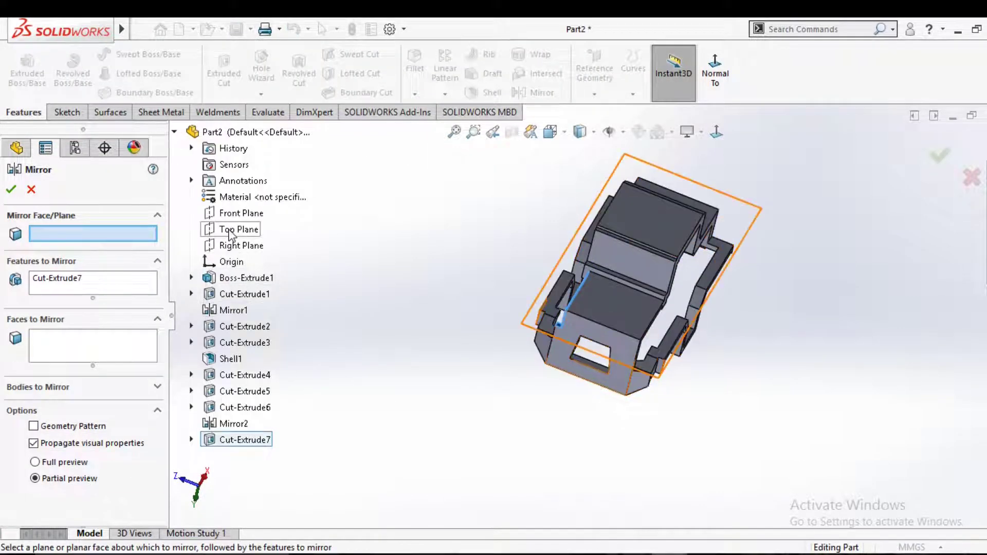
{"action": "left_click", "coordinate": [233, 213]}
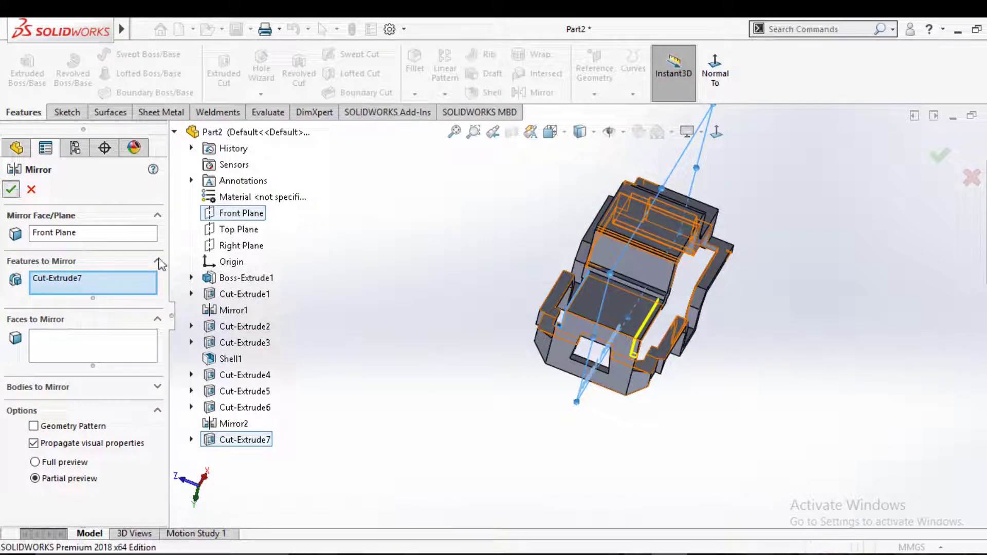
{"action": "key", "text": "Return"}
{"action": "mouse_move", "coordinate": [352, 304]}
{"action": "middle_mouse_down"}
{"action": "mouse_move", "coordinate": [372, 282]}
{"action": "mouse_move", "coordinate": [564, 216]}
{"action": "mouse_move", "coordinate": [507, 275]}
{"action": "mouse_move", "coordinate": [506, 346]}
{"action": "mouse_move", "coordinate": [513, 309]}
{"action": "middle_mouse_up"}
{"action": "scroll", "coordinate": [160, 406], "scroll_direction": "down", "scroll_amount": 1}
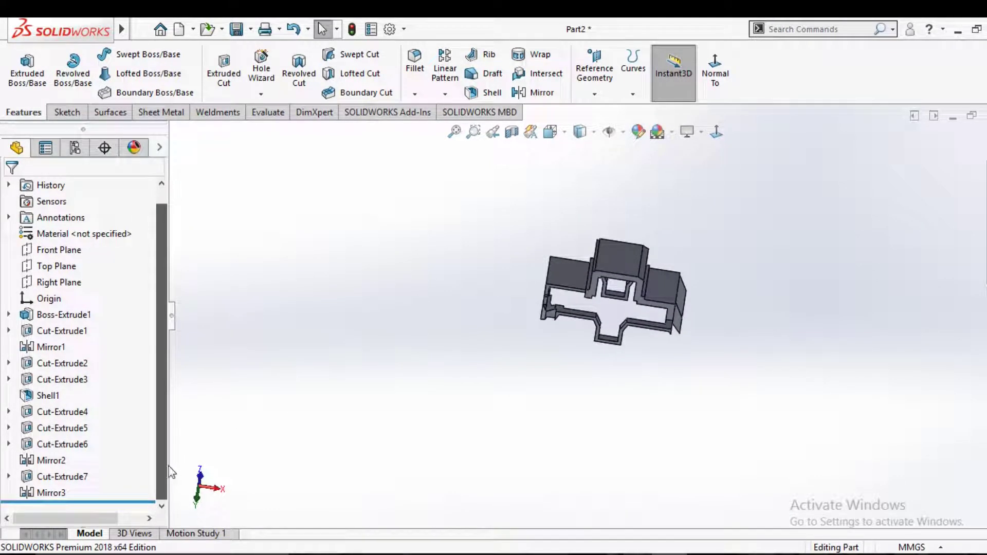
{"action": "left_click", "coordinate": [61, 444]}
Open Cut-Extrude7's sketch, Sketch11, for editing and view it face-on.
{"action": "left_click", "coordinate": [101, 403]}
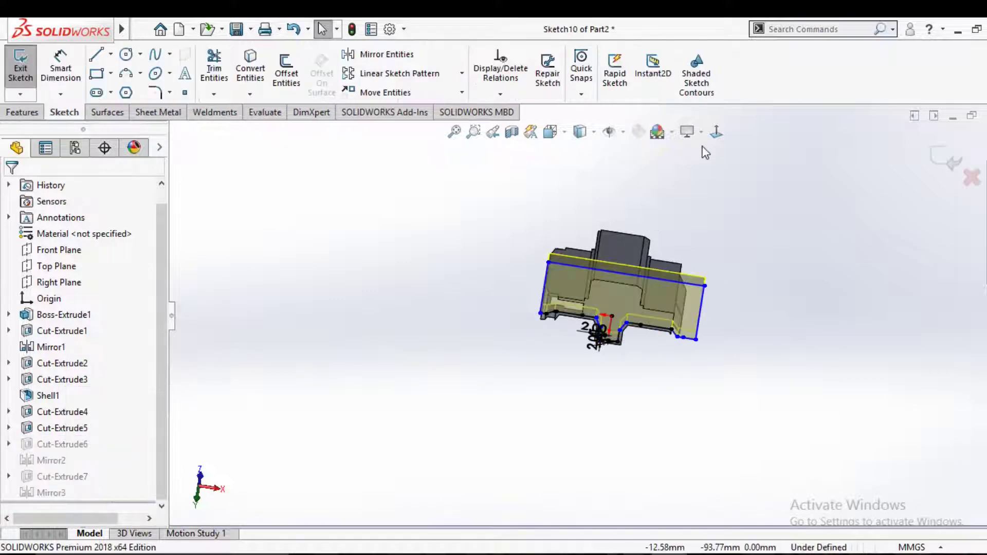
{"action": "left_click", "coordinate": [716, 133]}
{"action": "middle_click_drag", "start_coordinate": [628, 357], "coordinate": [897, 163]}
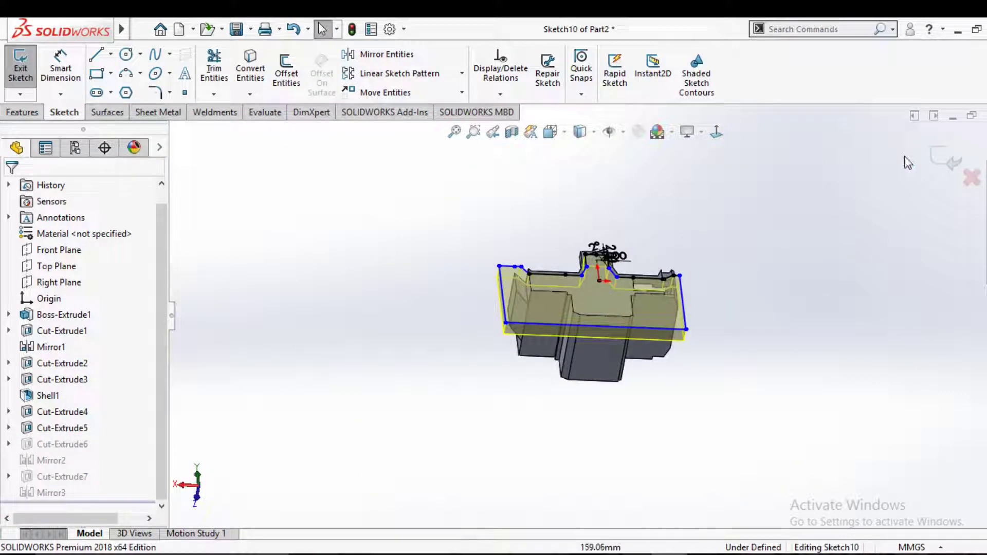
{"action": "left_click", "coordinate": [60, 476]}
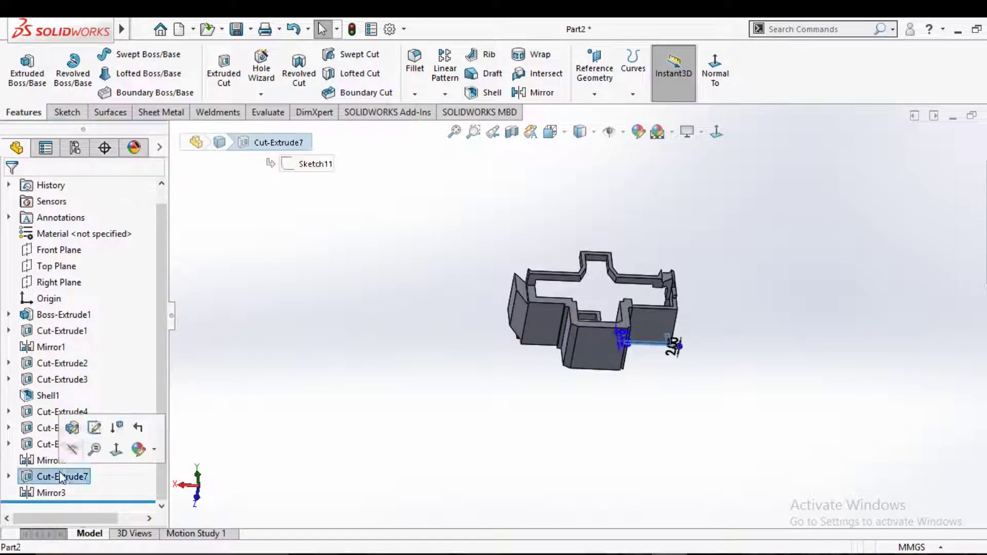
{"action": "left_click", "coordinate": [94, 427]}
{"action": "left_click", "coordinate": [716, 132]}
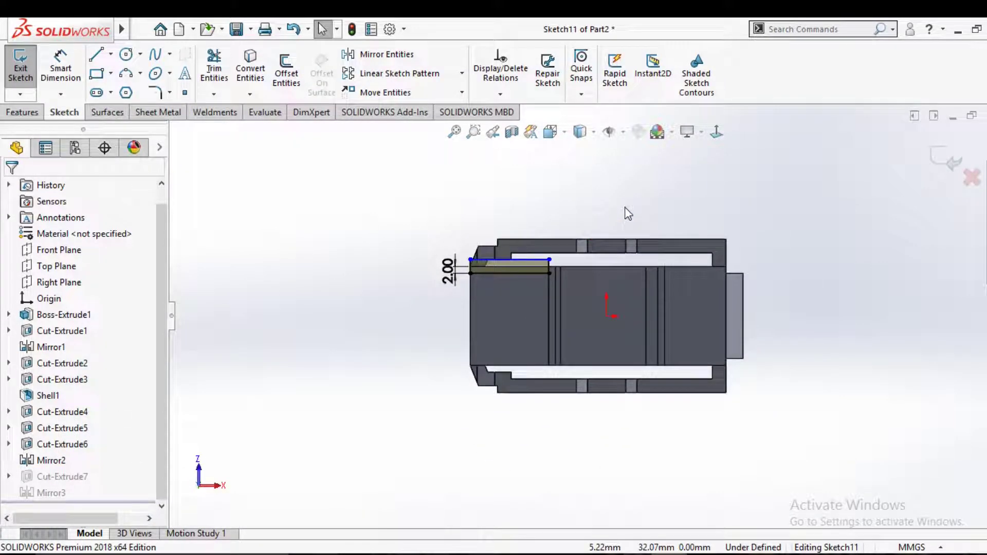
Draw a closed stepped line outline near the right end of the part.
{"action": "left_click", "coordinate": [97, 58]}
{"action": "scroll", "coordinate": [680, 297], "scroll_direction": "down", "scroll_amount": 2}
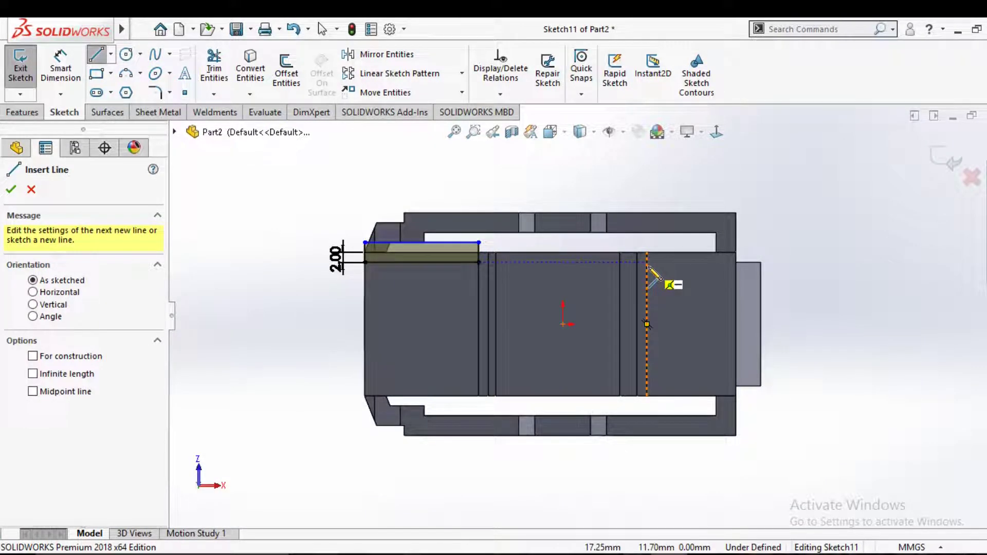
{"action": "left_click", "coordinate": [647, 266]}
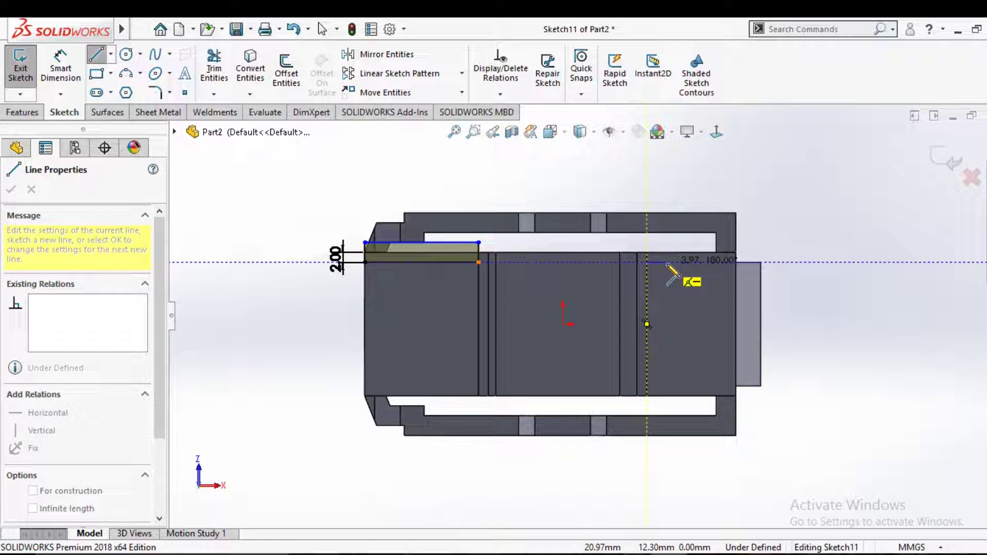
{"action": "scroll", "coordinate": [667, 264], "scroll_direction": "down", "scroll_amount": 1}
{"action": "scroll", "coordinate": [658, 269], "scroll_direction": "down", "scroll_amount": 1}
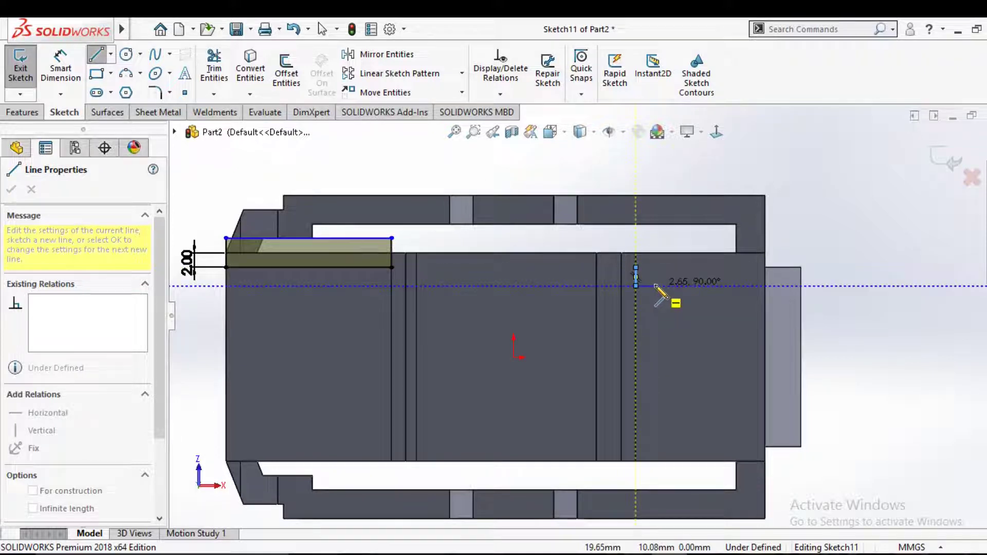
{"action": "left_click", "coordinate": [661, 285]}
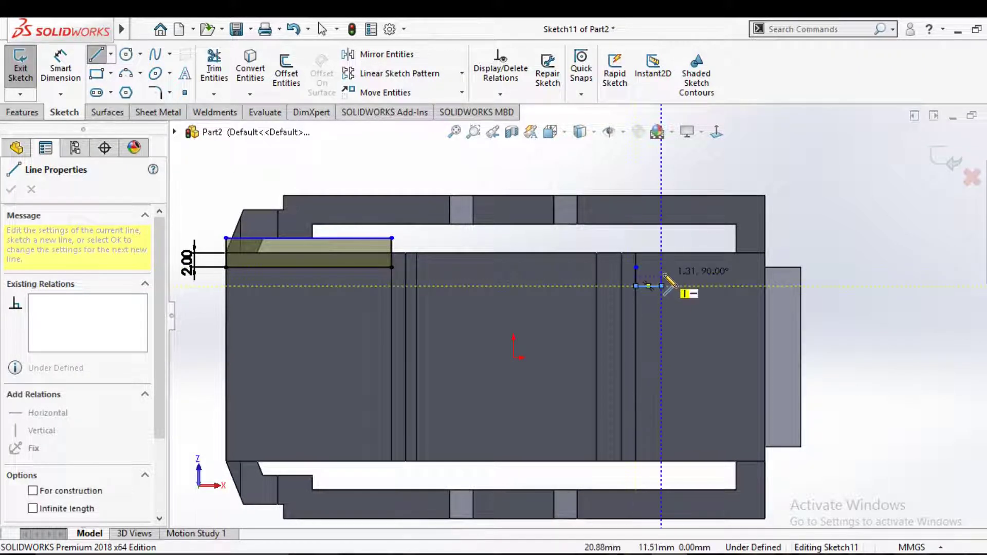
{"action": "left_click", "coordinate": [662, 267]}
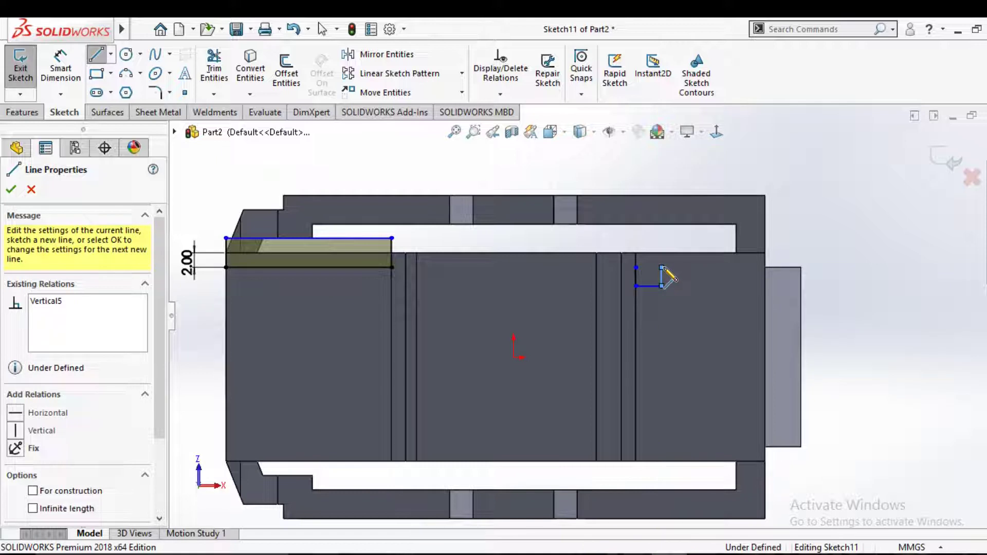
{"action": "left_click", "coordinate": [765, 268]}
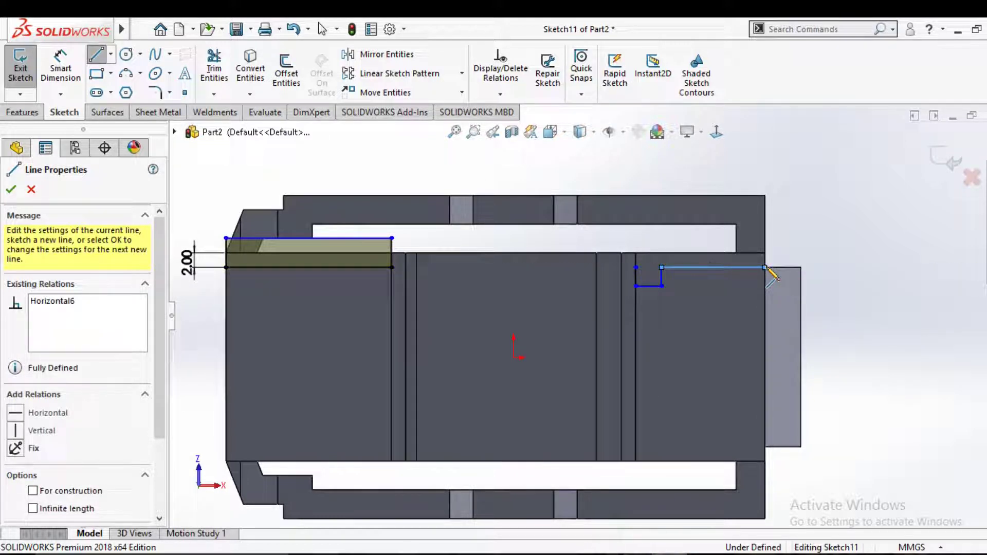
{"action": "left_click", "coordinate": [782, 267]}
{"action": "left_click", "coordinate": [782, 245]}
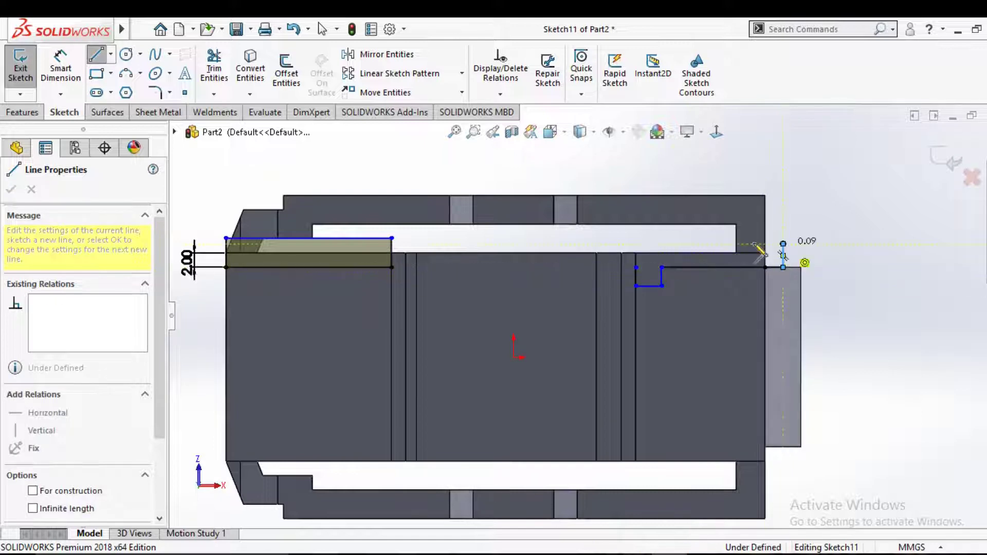
{"action": "left_click", "coordinate": [636, 245]}
{"action": "left_click", "coordinate": [635, 268]}
{"action": "right_click", "coordinate": [638, 268]}
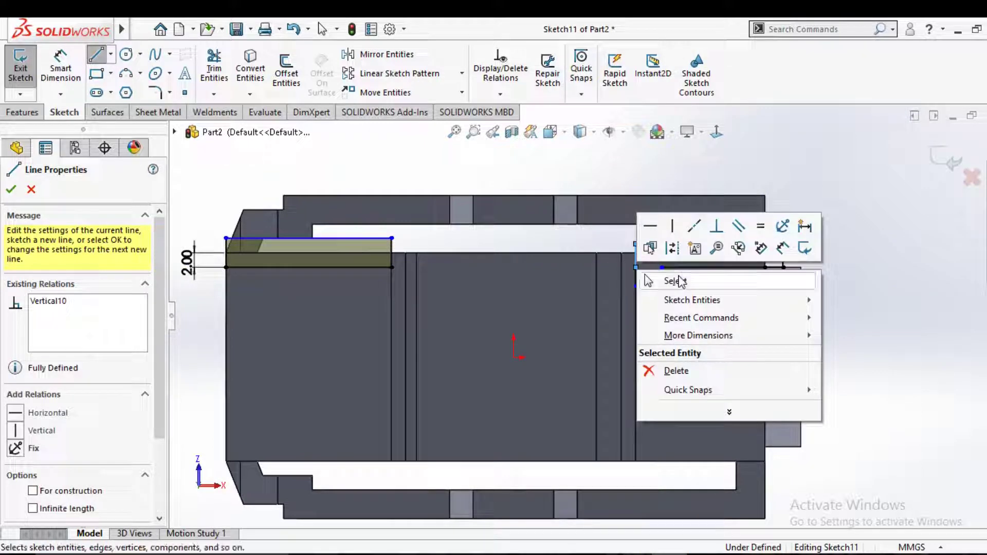
{"action": "left_click", "coordinate": [675, 280]}
Dimension the notch outline at 3.00 mm wide and 4.50 mm high.
{"action": "key", "text": "d"}
{"action": "scroll", "coordinate": [664, 286], "scroll_direction": "up", "scroll_amount": 5}
{"action": "left_click", "coordinate": [526, 257]}
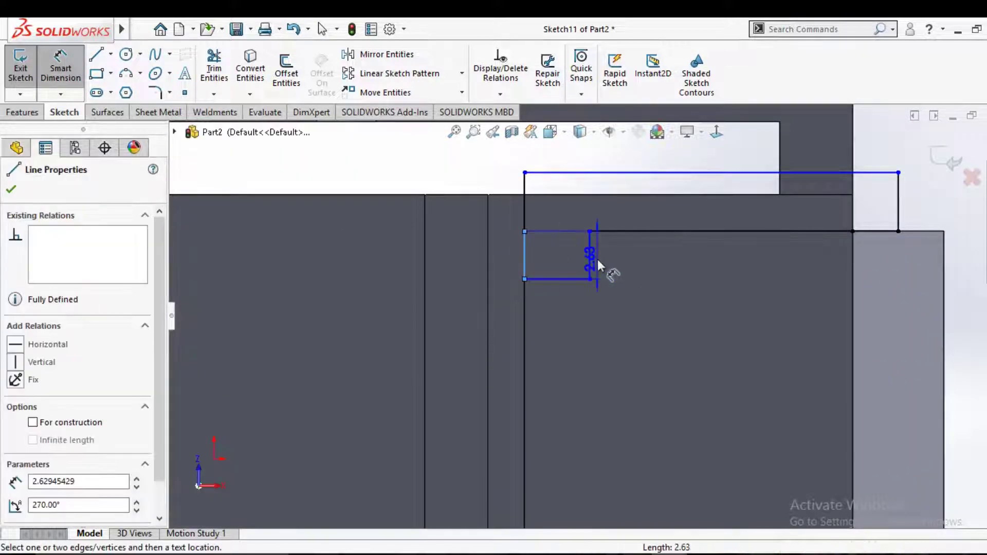
{"action": "left_click", "coordinate": [589, 257]}
{"action": "type", "text": "3.5729948mm"}
{"action": "key", "text": "Return"}
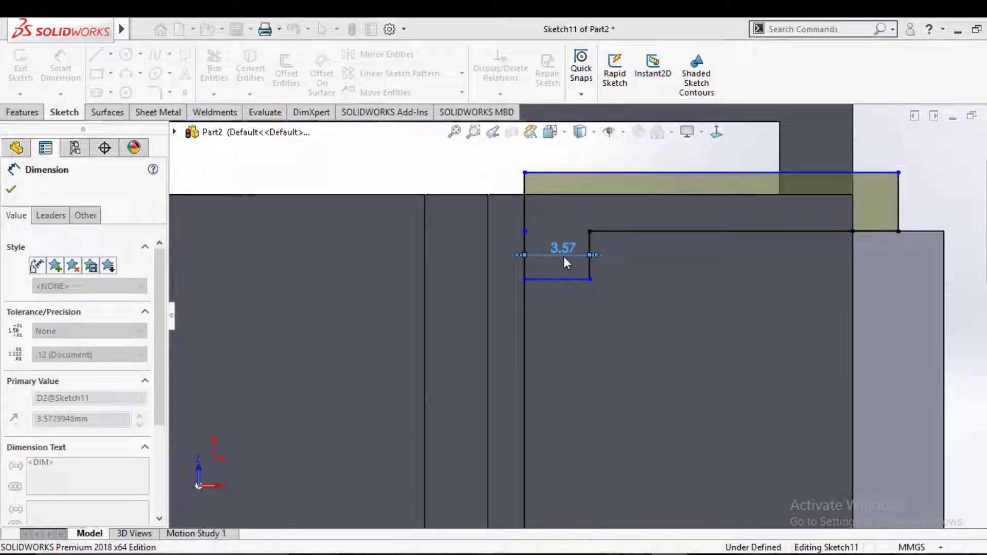
{"action": "left_click", "coordinate": [549, 200]}
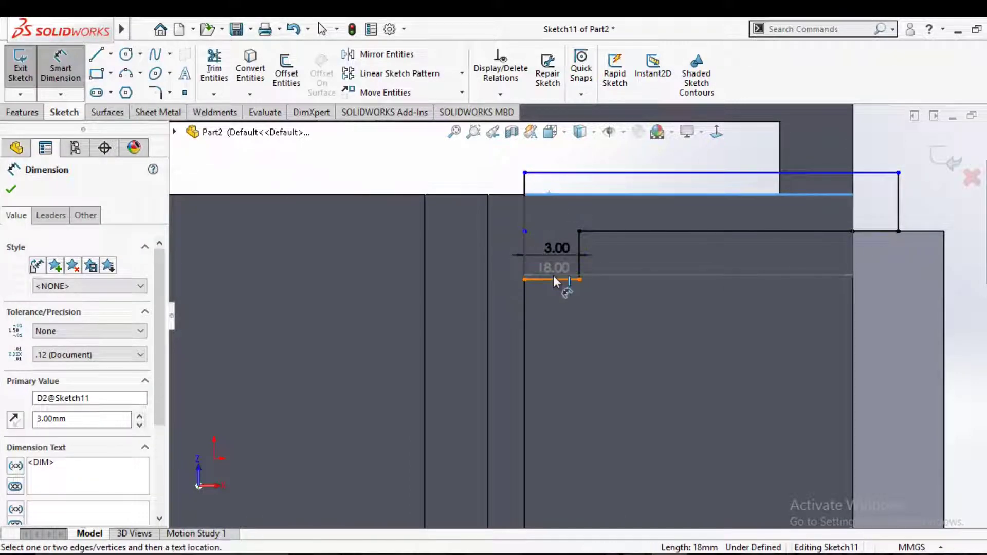
{"action": "left_click", "coordinate": [555, 279]}
{"action": "left_click", "coordinate": [569, 231]}
{"action": "type", "text": "4.5"}
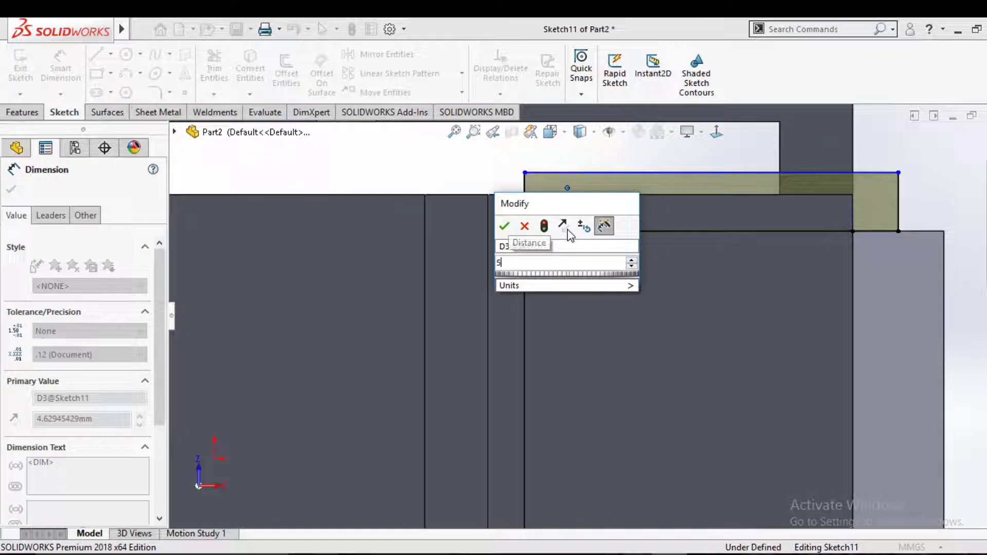
{"action": "key", "text": "Return"}
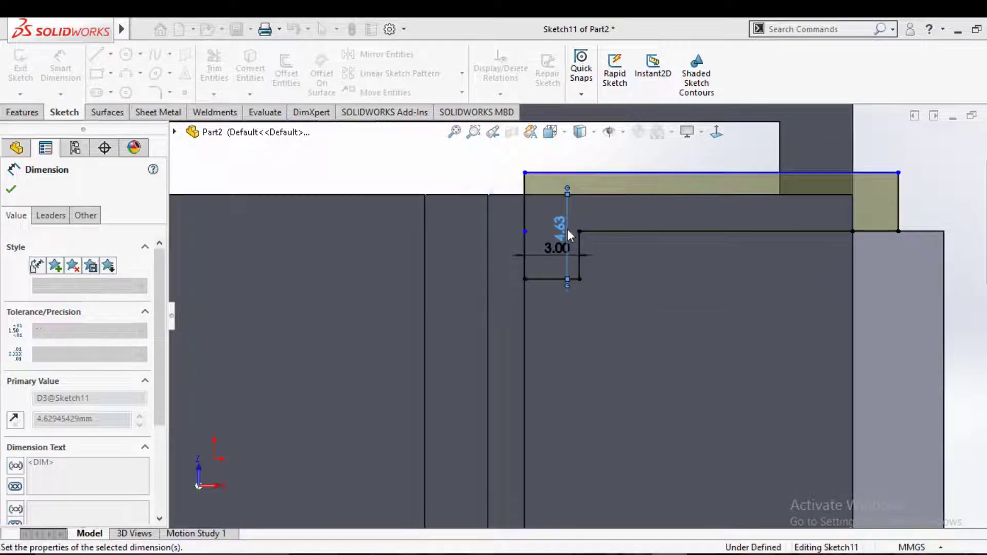
Finish dimensioning and exit Sketch11.
{"action": "key", "text": "Escape"}
{"action": "scroll", "coordinate": [698, 291], "scroll_direction": "up", "scroll_amount": 2}
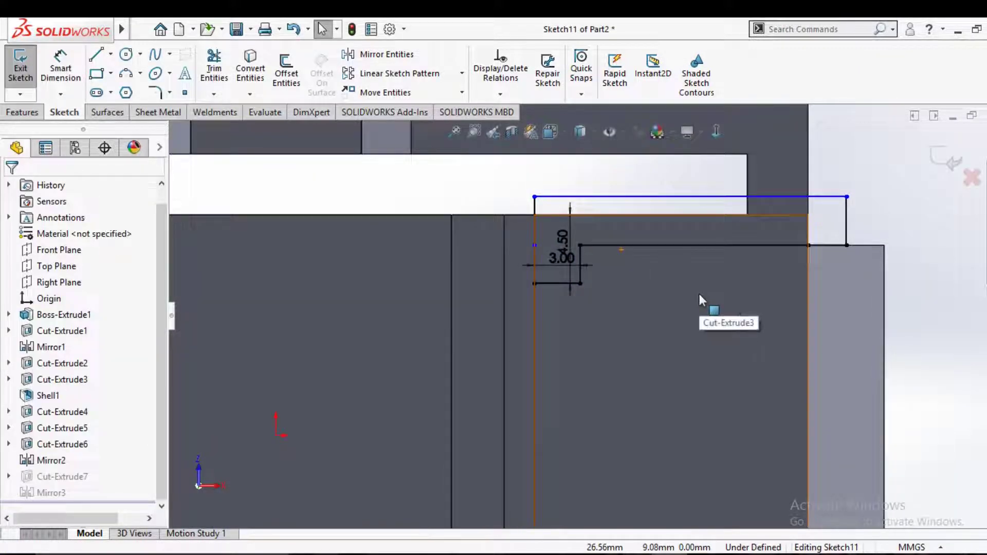
{"action": "scroll", "coordinate": [696, 293], "scroll_direction": "up", "scroll_amount": 2}
{"action": "scroll", "coordinate": [689, 294], "scroll_direction": "up", "scroll_amount": 2}
{"action": "left_click", "coordinate": [933, 162]}
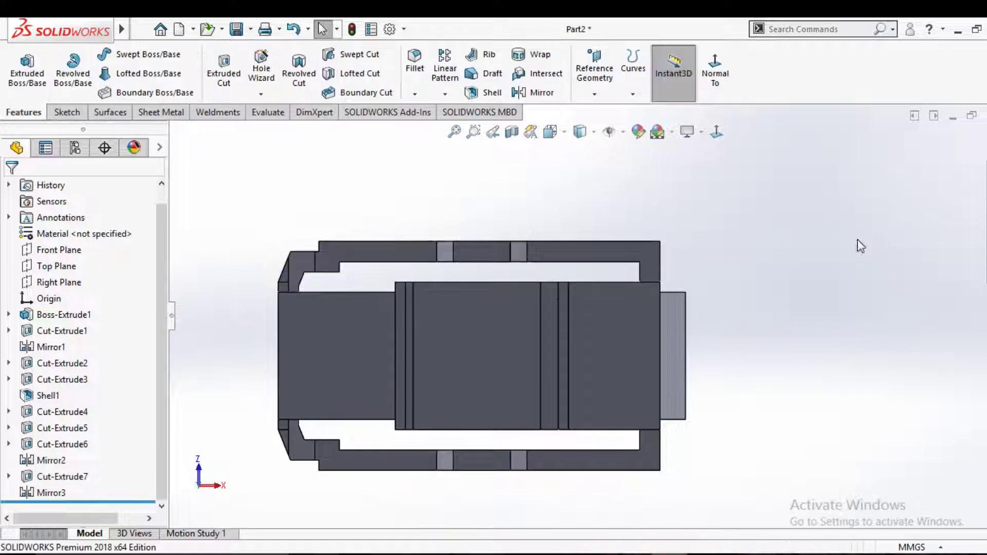
Reopen Cut-Extrude7's sketch to inspect it, then close it unchanged.
{"action": "scroll", "coordinate": [776, 308], "scroll_direction": "up", "scroll_amount": 2}
{"action": "mouse_move", "coordinate": [776, 309]}
{"action": "middle_mouse_down"}
{"action": "mouse_move", "coordinate": [765, 391]}
{"action": "mouse_move", "coordinate": [730, 314]}
{"action": "mouse_move", "coordinate": [738, 359]}
{"action": "mouse_move", "coordinate": [738, 293]}
{"action": "mouse_move", "coordinate": [738, 315]}
{"action": "middle_mouse_up"}
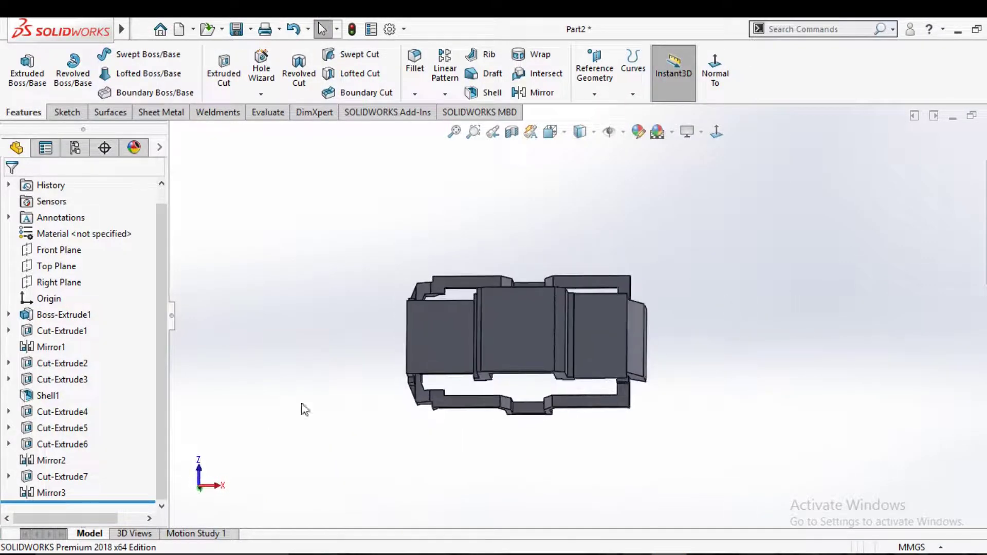
{"action": "left_click", "coordinate": [59, 481]}
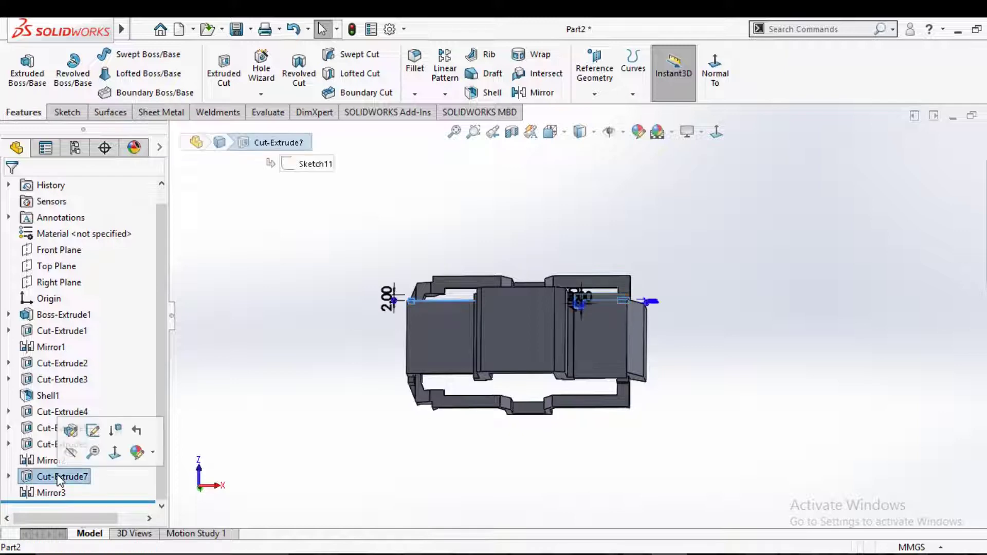
{"action": "left_click", "coordinate": [91, 432]}
{"action": "mouse_move", "coordinate": [275, 330]}
{"action": "middle_mouse_down"}
{"action": "mouse_move", "coordinate": [306, 452]}
{"action": "mouse_move", "coordinate": [311, 438]}
{"action": "mouse_move", "coordinate": [569, 374]}
{"action": "middle_mouse_up"}
{"action": "scroll", "coordinate": [569, 375], "scroll_direction": "down", "scroll_amount": 3}
{"action": "scroll", "coordinate": [605, 242], "scroll_direction": "up", "scroll_amount": 5}
{"action": "mouse_move", "coordinate": [606, 242]}
{"action": "middle_mouse_down"}
{"action": "mouse_move", "coordinate": [687, 369]}
{"action": "mouse_move", "coordinate": [719, 329]}
{"action": "middle_mouse_up"}
{"action": "scroll", "coordinate": [873, 246], "scroll_direction": "down", "scroll_amount": 5}
{"action": "scroll", "coordinate": [899, 232], "scroll_direction": "down", "scroll_amount": 2}
{"action": "scroll", "coordinate": [911, 228], "scroll_direction": "down", "scroll_amount": 1}
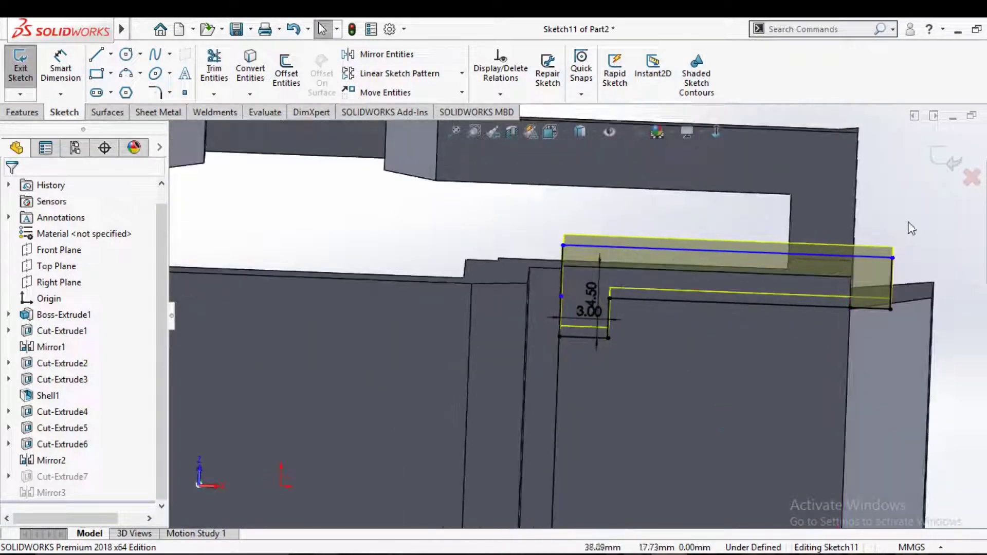
{"action": "left_click", "coordinate": [942, 162]}
{"action": "scroll", "coordinate": [705, 313], "scroll_direction": "up", "scroll_amount": 3}
{"action": "middle_click_drag", "start_coordinate": [705, 313], "coordinate": [606, 337]}
{"action": "scroll", "coordinate": [612, 333], "scroll_direction": "up", "scroll_amount": 2}
Switch Cut-Extrude7's Direction 1 from Blind to Mid Plane and accept.
{"action": "left_click", "coordinate": [57, 476]}
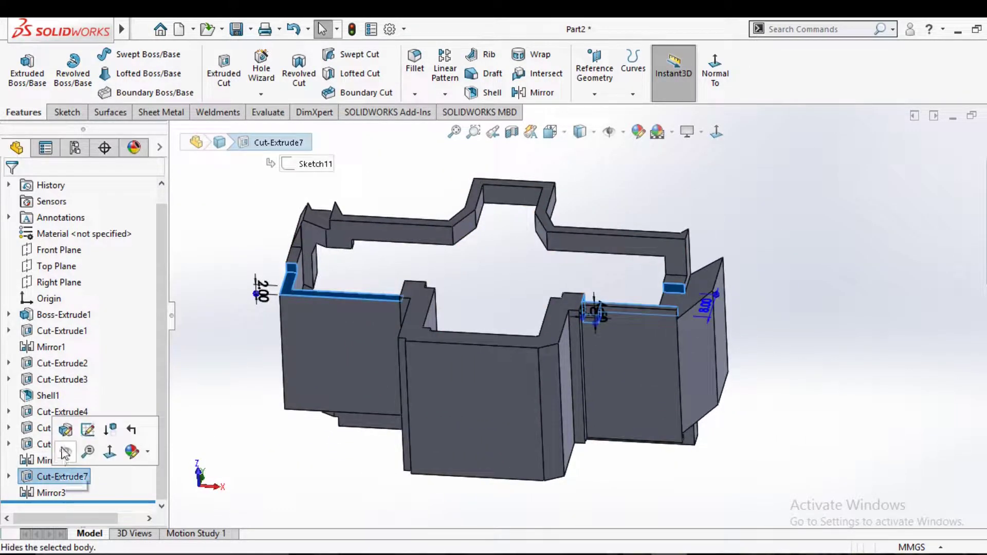
{"action": "left_click", "coordinate": [71, 433]}
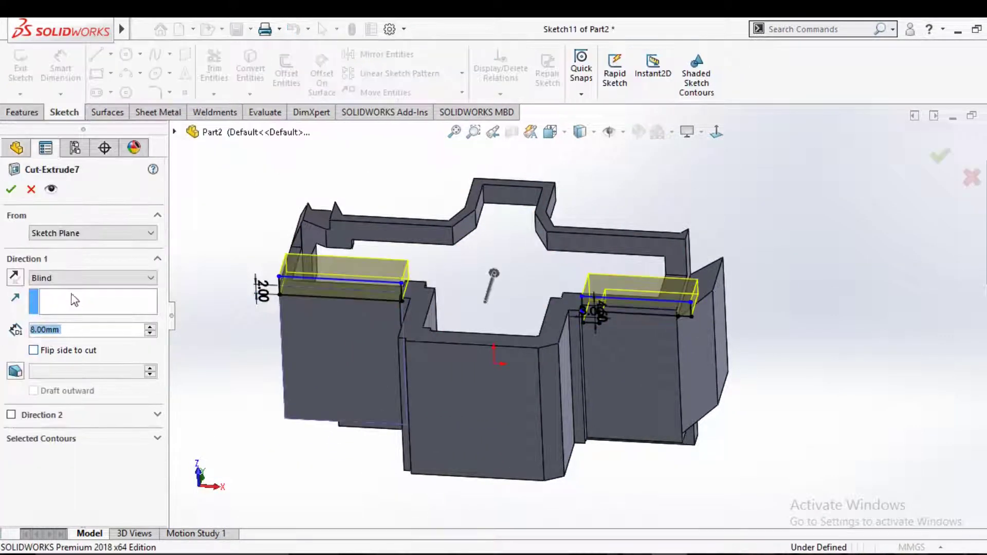
{"action": "left_click", "coordinate": [76, 279]}
{"action": "left_click", "coordinate": [59, 370]}
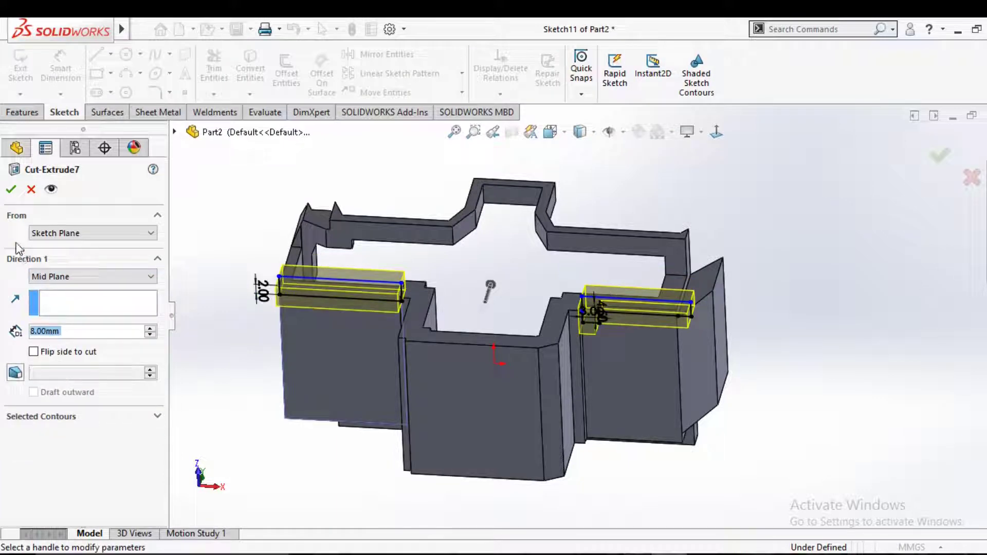
{"action": "right_click", "coordinate": [490, 291]}
{"action": "scroll", "coordinate": [255, 251], "scroll_direction": "down", "scroll_amount": 5}
{"action": "middle_click_drag", "start_coordinate": [401, 276], "coordinate": [470, 354]}
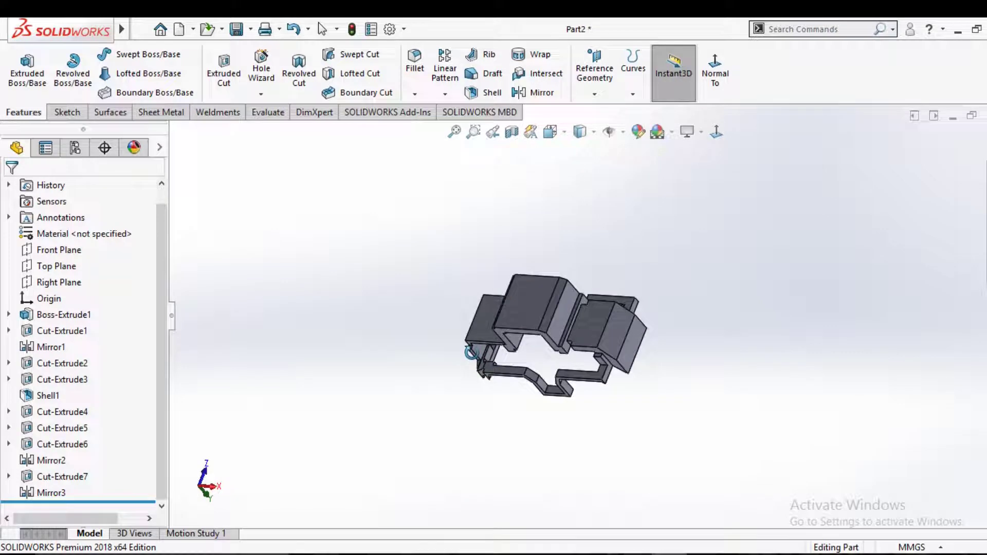
{"action": "mouse_move", "coordinate": [608, 323]}
{"action": "middle_mouse_down"}
{"action": "mouse_move", "coordinate": [629, 335]}
{"action": "mouse_move", "coordinate": [577, 331]}
{"action": "mouse_move", "coordinate": [558, 342]}
{"action": "mouse_move", "coordinate": [619, 343]}
{"action": "mouse_move", "coordinate": [653, 365]}
{"action": "mouse_move", "coordinate": [587, 359]}
{"action": "middle_mouse_up"}
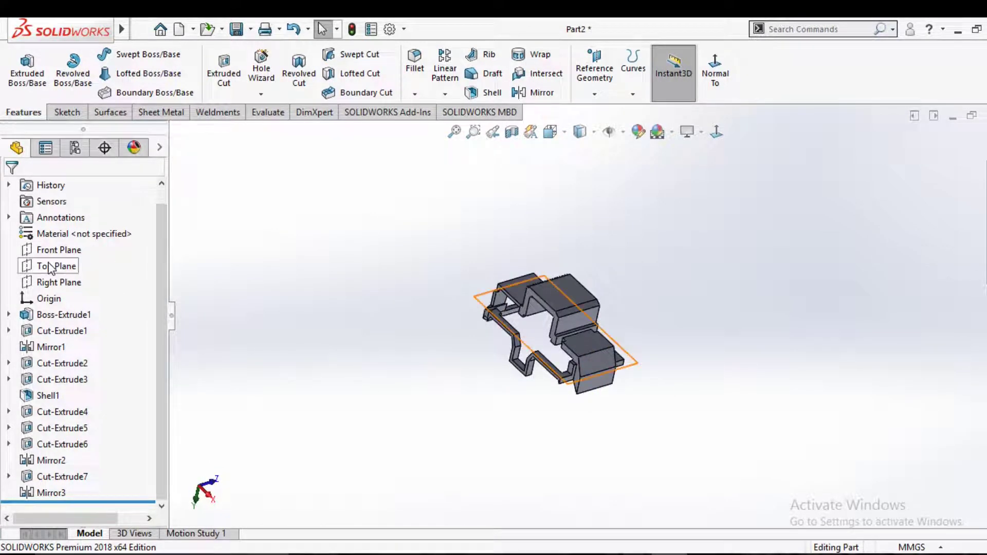
Start a new sketch on the Front Plane, viewed face-on.
{"action": "left_click", "coordinate": [57, 250]}
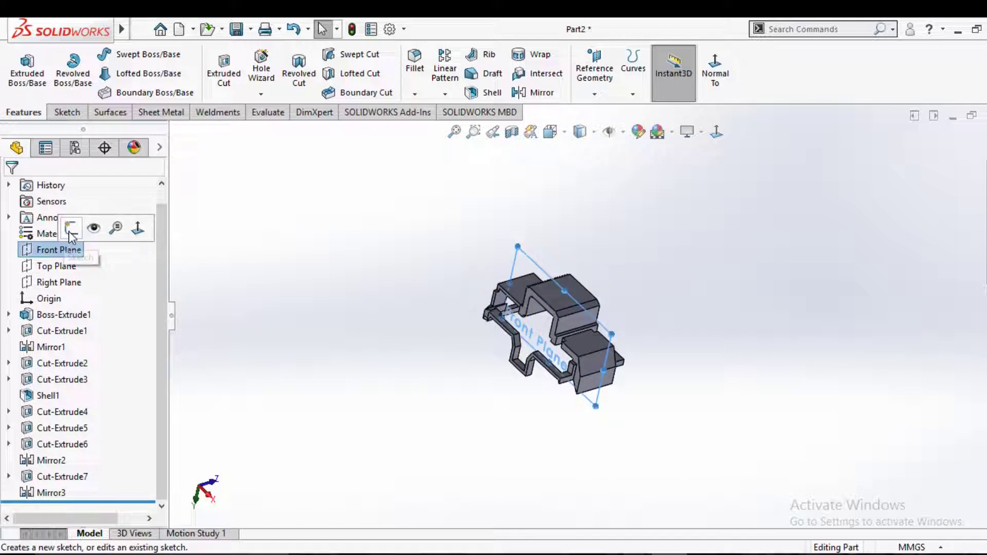
{"action": "left_click", "coordinate": [67, 226]}
{"action": "left_click", "coordinate": [715, 132]}
{"action": "left_click", "coordinate": [716, 132]}
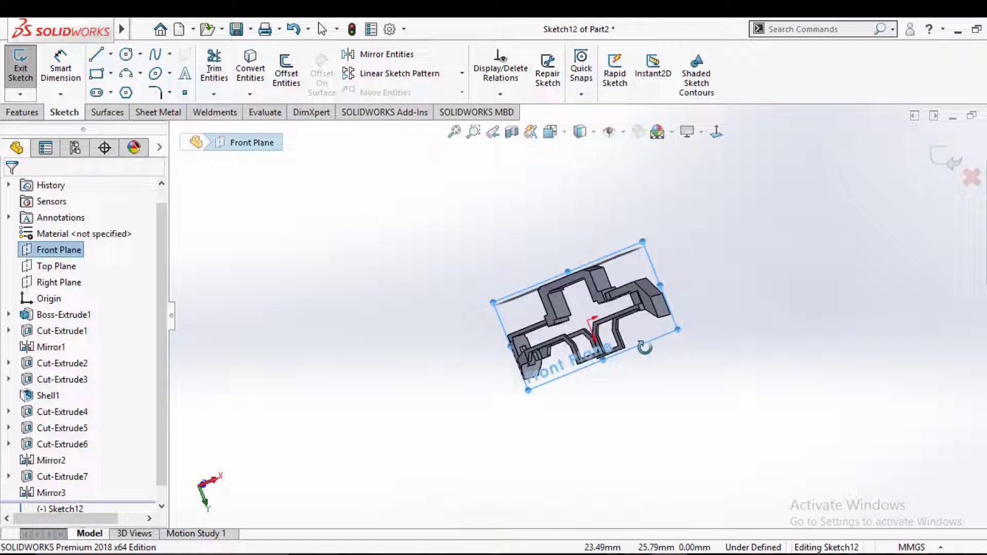
{"action": "key", "text": "space"}
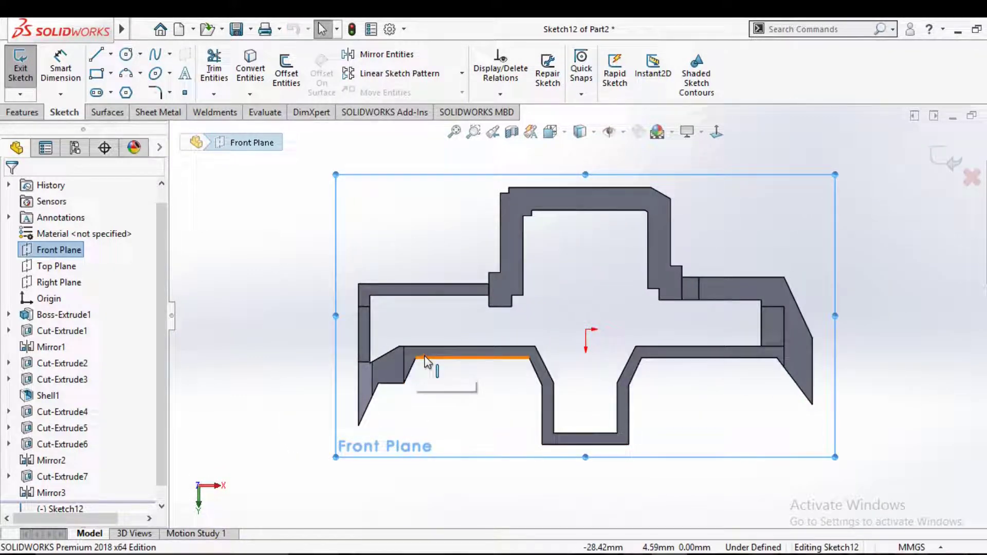
Trace the sloped front end with horizontal, diagonal, vertical and top lines.
{"action": "left_click", "coordinate": [96, 55]}
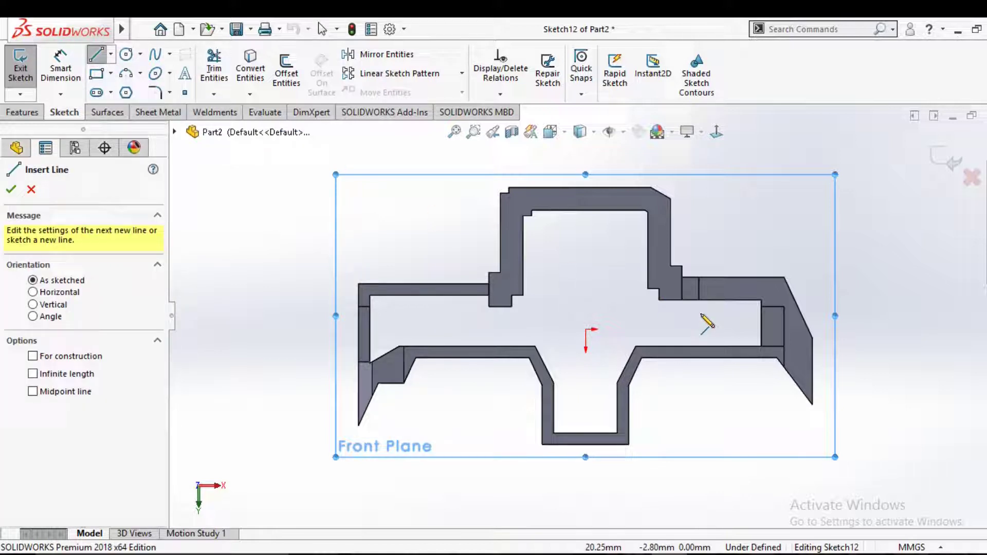
{"action": "scroll", "coordinate": [707, 322], "scroll_direction": "down", "scroll_amount": 3}
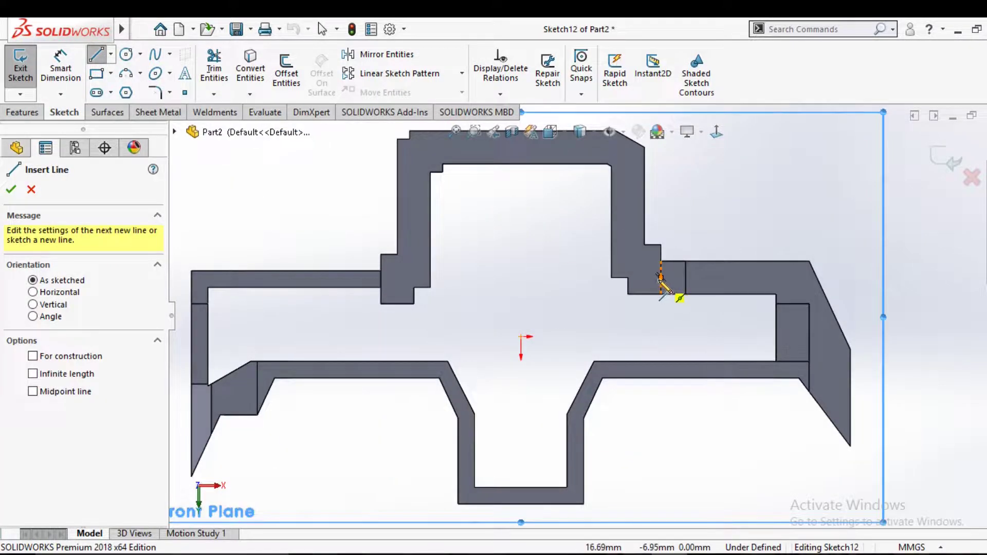
{"action": "left_click", "coordinate": [661, 278]}
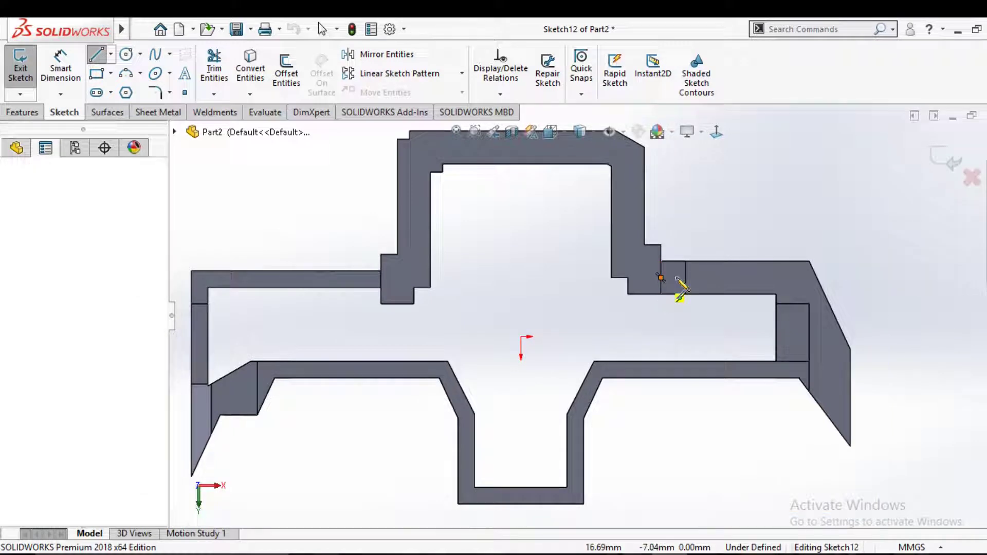
{"action": "left_click", "coordinate": [796, 277]}
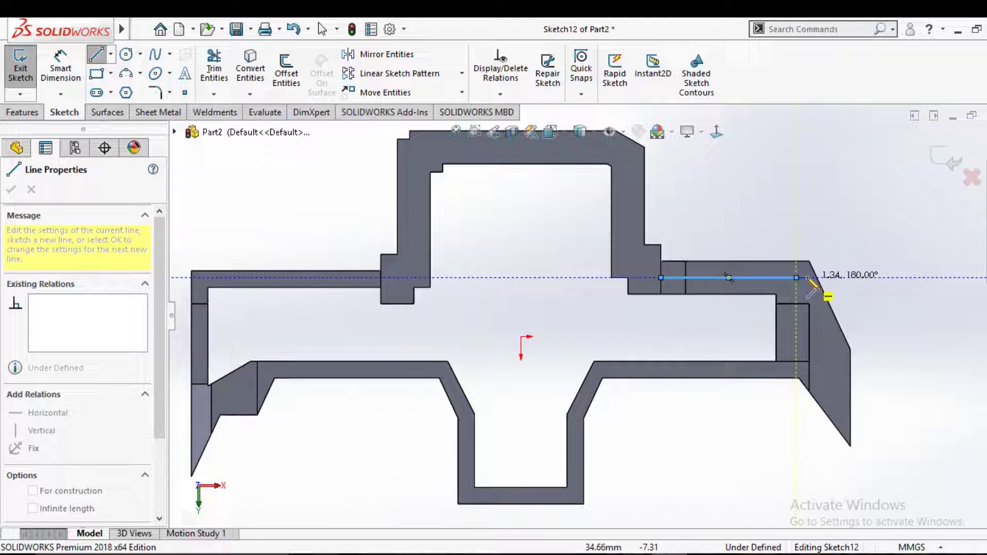
{"action": "scroll", "coordinate": [771, 293], "scroll_direction": "down", "scroll_amount": 3}
{"action": "scroll", "coordinate": [794, 397], "scroll_direction": "up", "scroll_amount": 3}
{"action": "scroll", "coordinate": [720, 385], "scroll_direction": "up", "scroll_amount": 2}
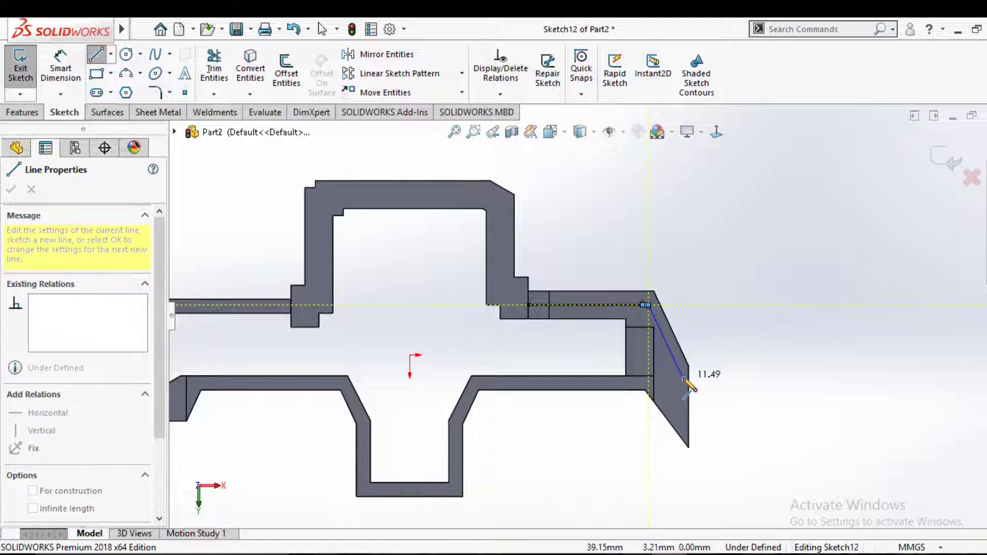
{"action": "left_click", "coordinate": [684, 378]}
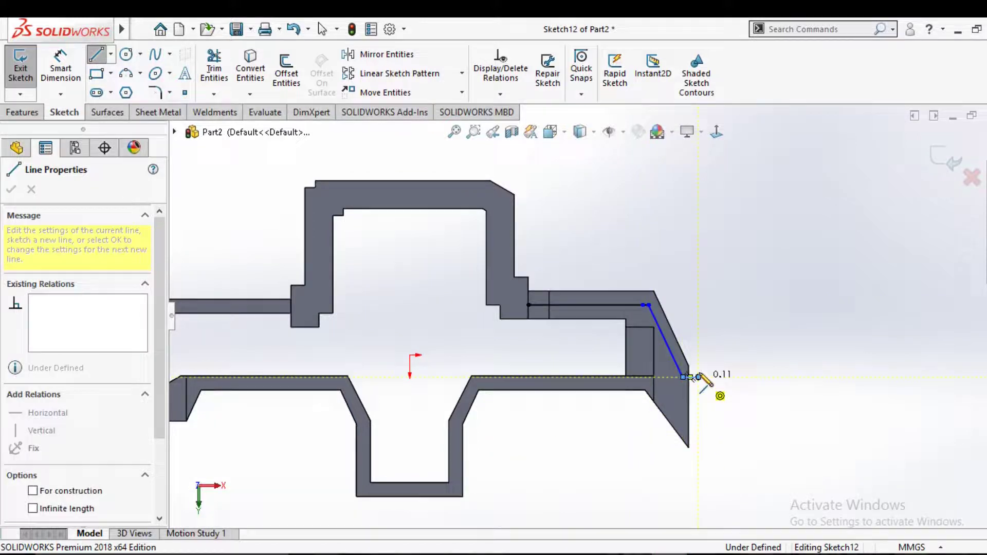
{"action": "left_click", "coordinate": [698, 282]}
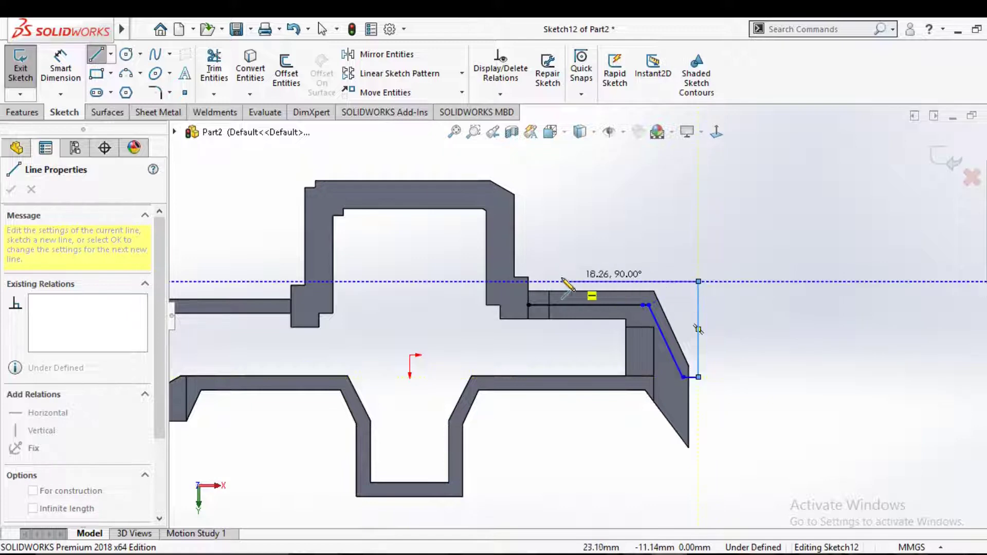
{"action": "left_click", "coordinate": [528, 281]}
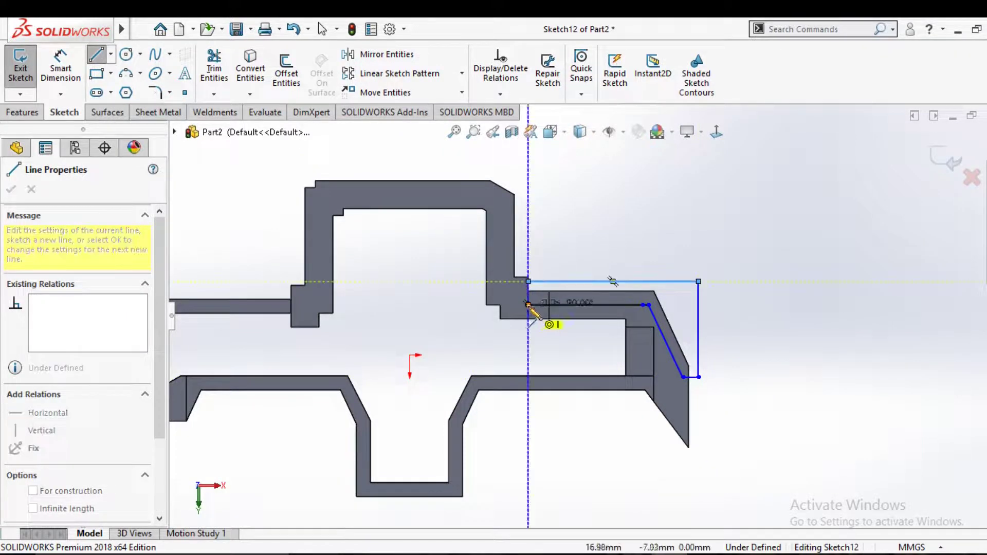
{"action": "right_click", "coordinate": [527, 306]}
{"action": "left_click", "coordinate": [569, 315]}
{"action": "middle_click_drag", "start_coordinate": [654, 330], "coordinate": [566, 360]}
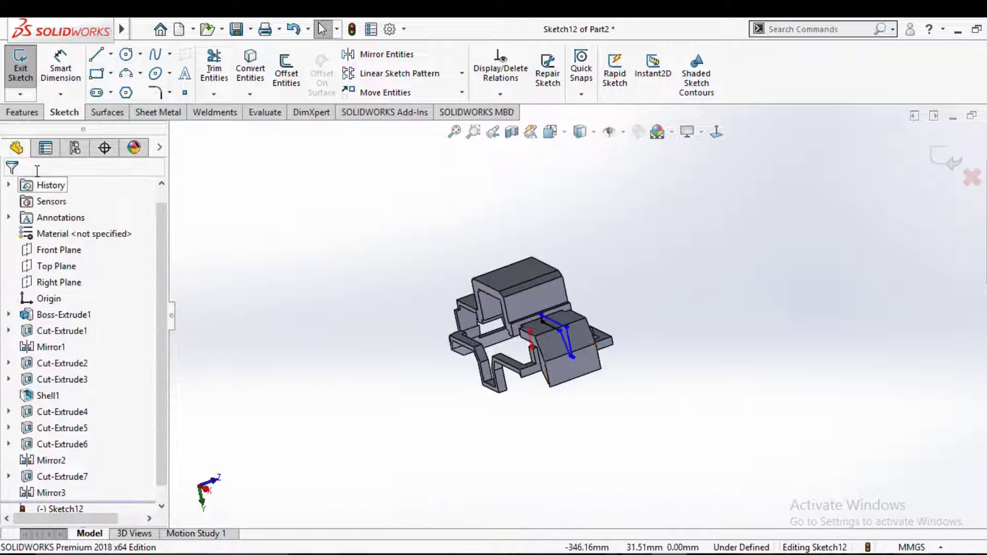
Extrude-cut Sketch12 Mid Plane 8.00 mm through the sloped front, creating Cut-Extrude8.
{"action": "left_click", "coordinate": [22, 112]}
{"action": "left_click", "coordinate": [224, 72]}
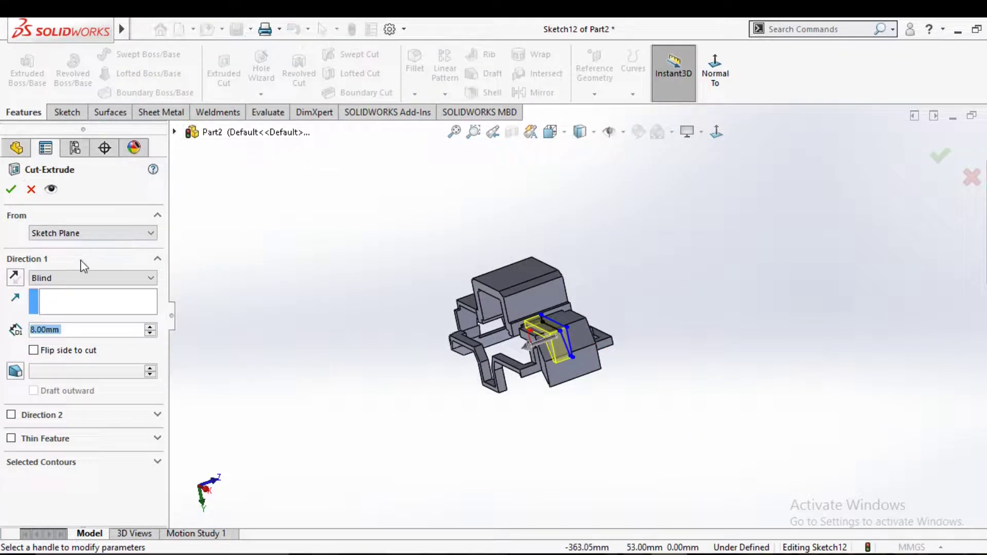
{"action": "left_click", "coordinate": [84, 278]}
{"action": "left_click", "coordinate": [51, 368]}
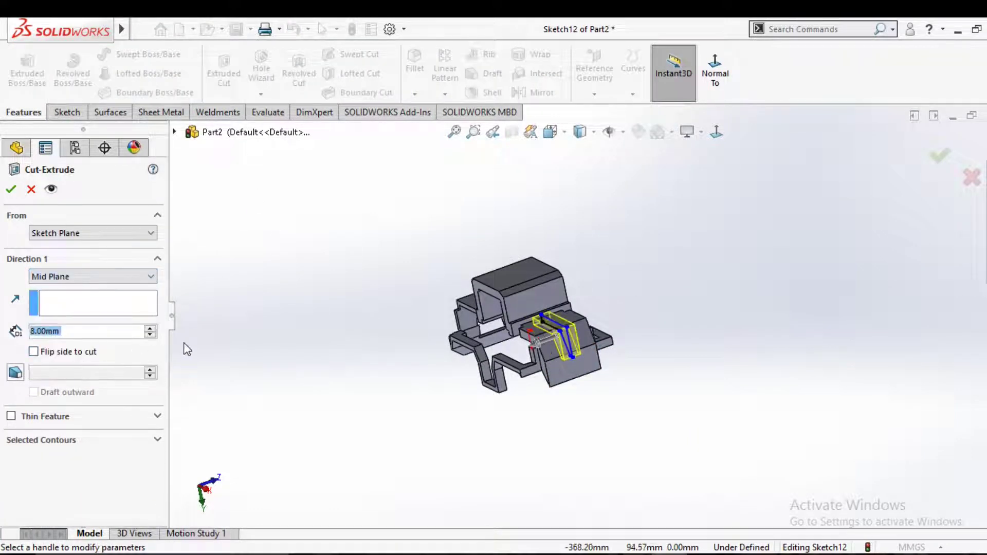
{"action": "scroll", "coordinate": [319, 352], "scroll_direction": "down", "scroll_amount": 5}
{"action": "middle_click_drag", "start_coordinate": [318, 352], "coordinate": [652, 372]}
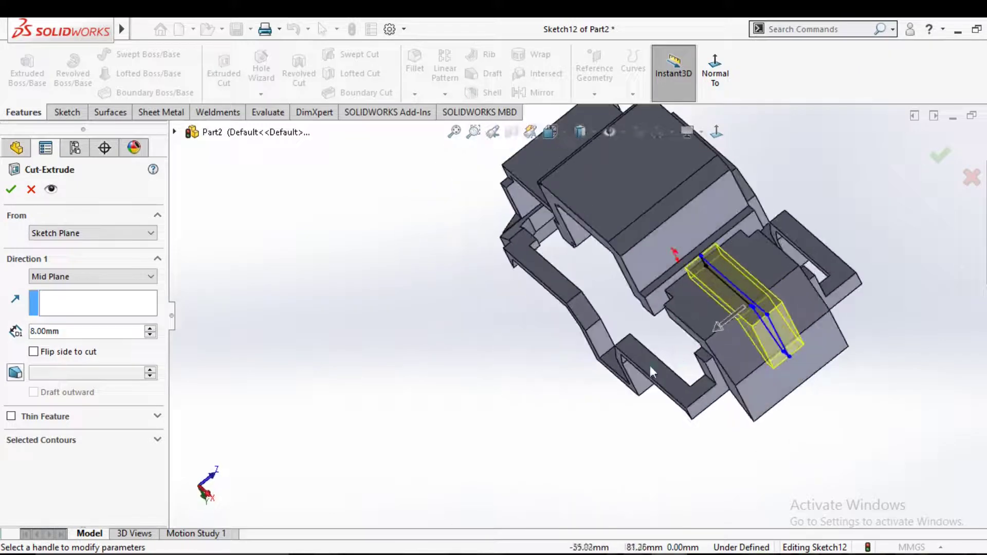
{"action": "left_click", "coordinate": [11, 190]}
{"action": "scroll", "coordinate": [355, 236], "scroll_direction": "up", "scroll_amount": 5}
{"action": "middle_click_drag", "start_coordinate": [354, 235], "coordinate": [401, 212]}
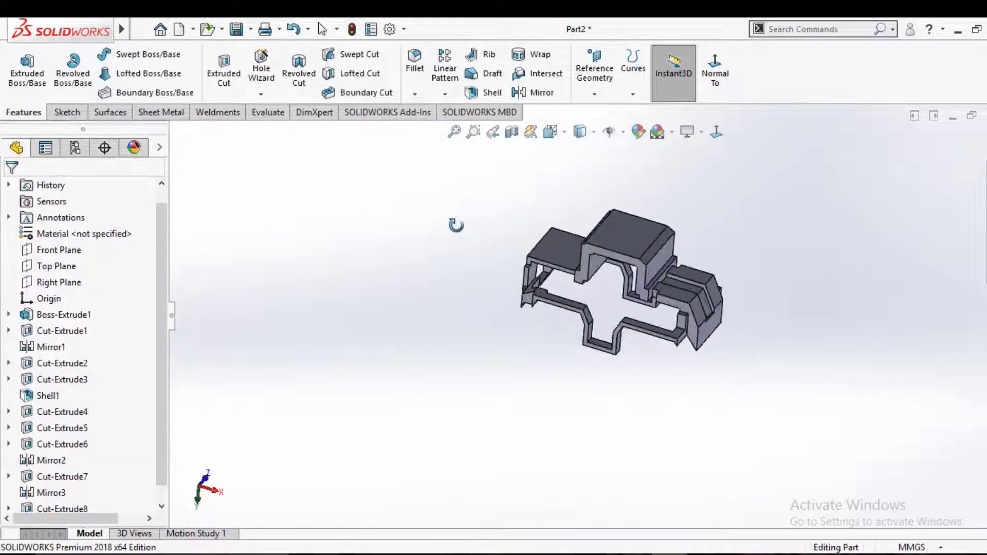
{"action": "mouse_move", "coordinate": [416, 312]}
{"action": "middle_mouse_down"}
{"action": "mouse_move", "coordinate": [584, 385]}
{"action": "mouse_move", "coordinate": [572, 359]}
{"action": "mouse_move", "coordinate": [526, 375]}
{"action": "middle_mouse_up"}
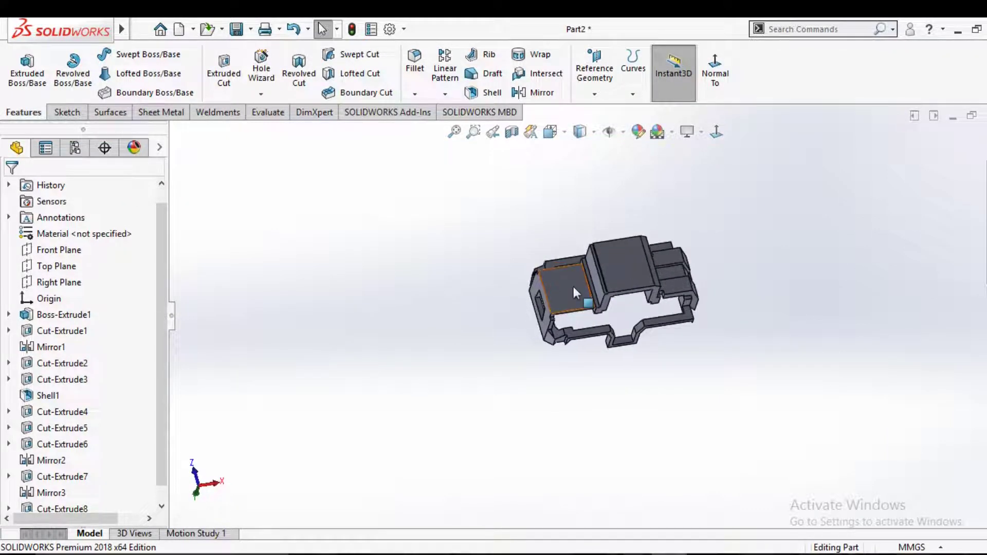
Start Sketch13 on the flat end face, viewed normal, with a centerline from the origin to the left edge.
{"action": "left_click", "coordinate": [572, 289]}
{"action": "left_click", "coordinate": [622, 243]}
{"action": "left_click", "coordinate": [716, 132]}
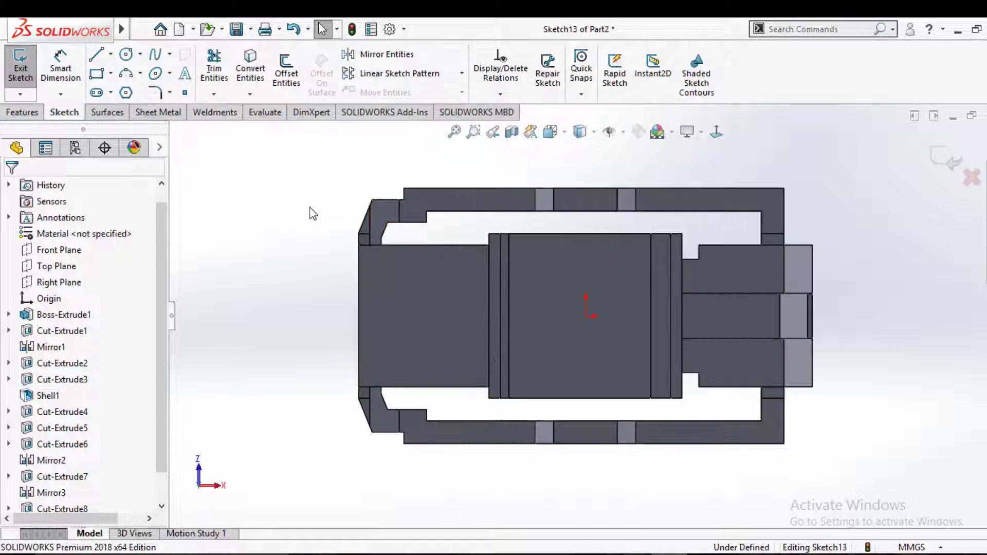
{"action": "key", "text": "c"}
{"action": "left_click", "coordinate": [110, 54]}
{"action": "left_click", "coordinate": [128, 88]}
{"action": "left_click", "coordinate": [585, 315]}
{"action": "left_click", "coordinate": [382, 316]}
{"action": "right_click", "coordinate": [383, 319]}
{"action": "left_click", "coordinate": [403, 324]}
Sketch a circle above the centerline and give it a 3.50 mm diameter.
{"action": "key", "text": "c"}
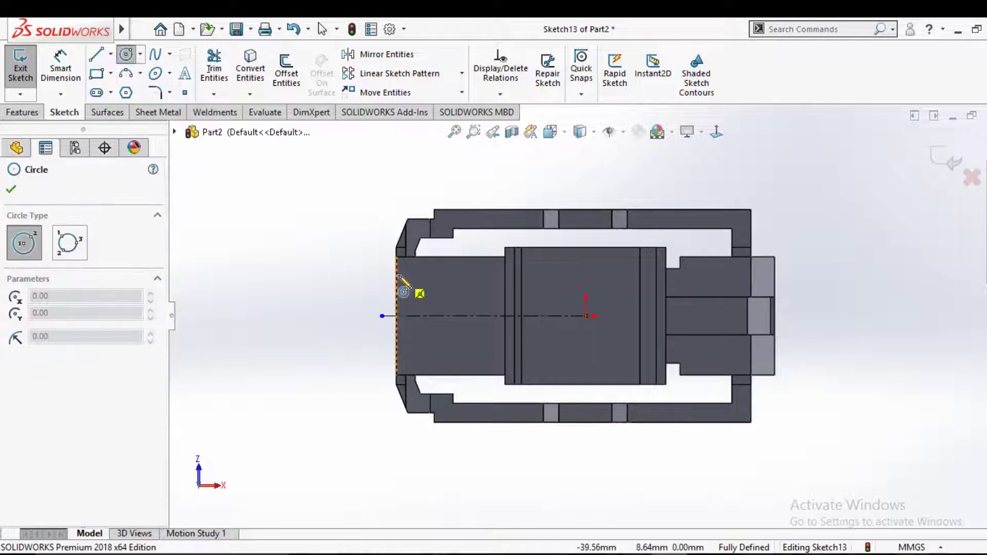
{"action": "left_click", "coordinate": [422, 289]}
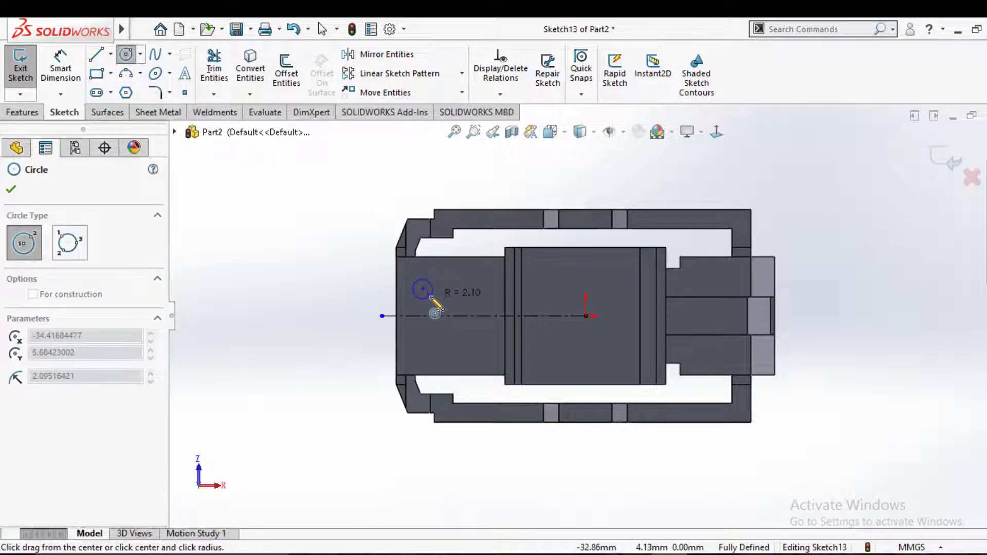
{"action": "key", "text": "Escape"}
{"action": "key", "text": "c"}
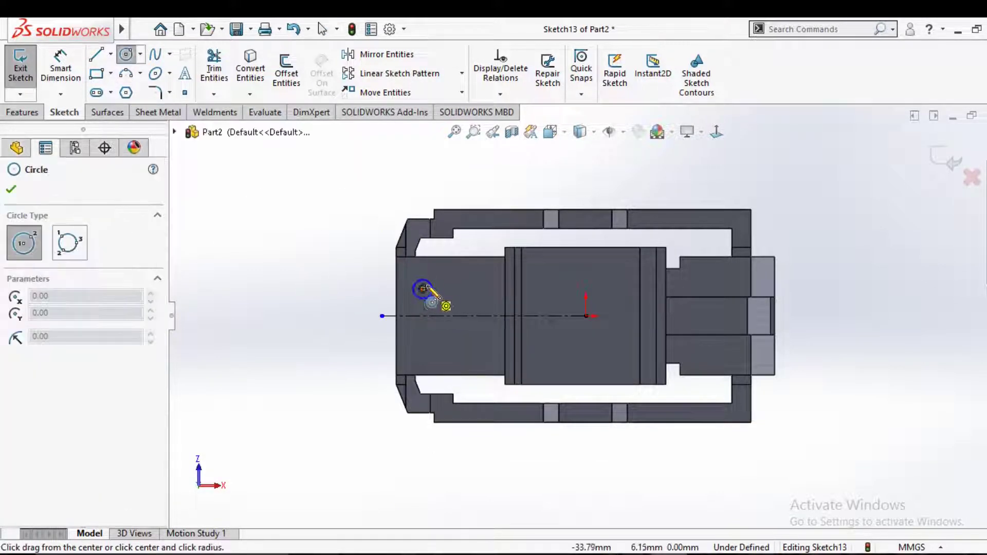
{"action": "key", "text": "Escape"}
{"action": "left_click", "coordinate": [416, 284]}
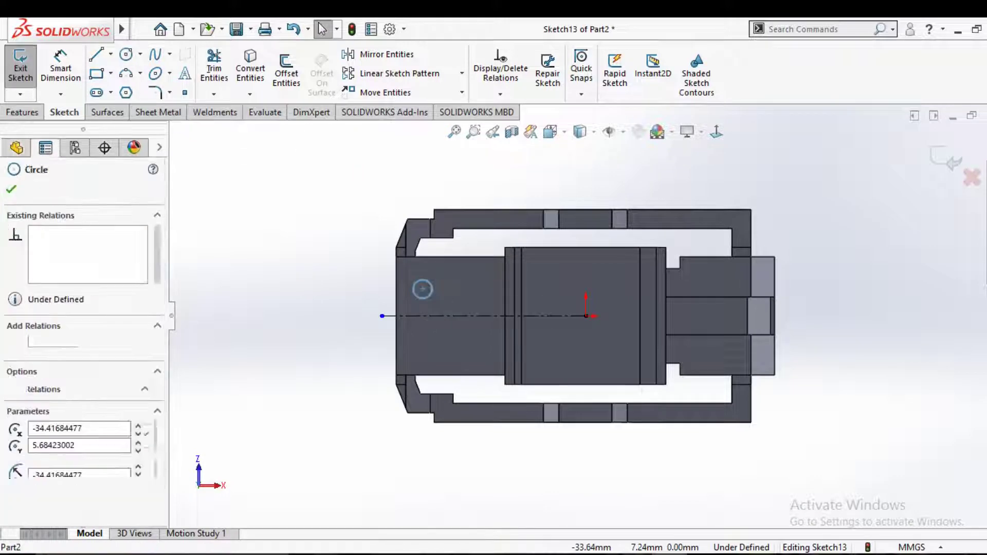
{"action": "key", "text": "d"}
{"action": "left_click", "coordinate": [424, 282]}
{"action": "left_click", "coordinate": [352, 275]}
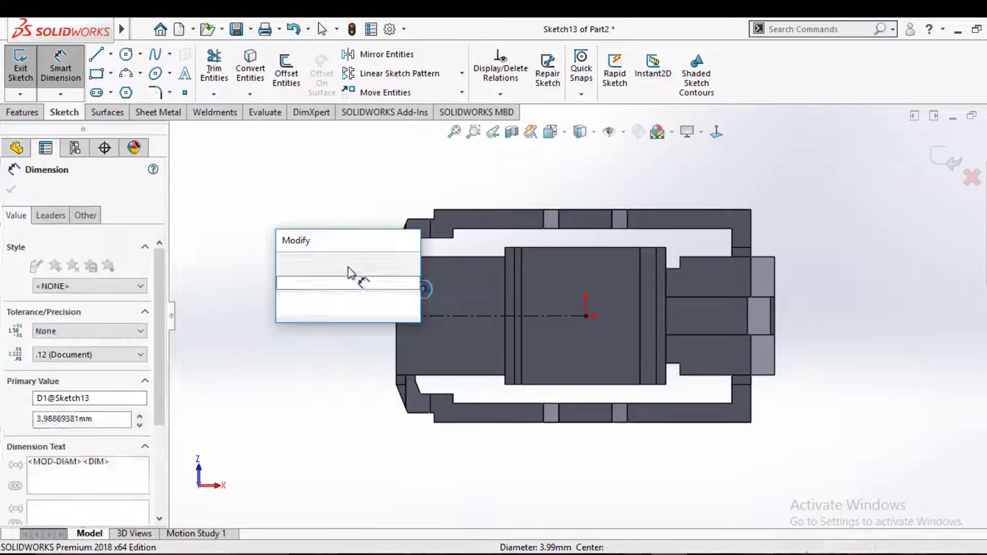
{"action": "type", "text": "3.5"}
{"action": "key", "text": "Return"}
{"action": "key", "text": "Escape"}
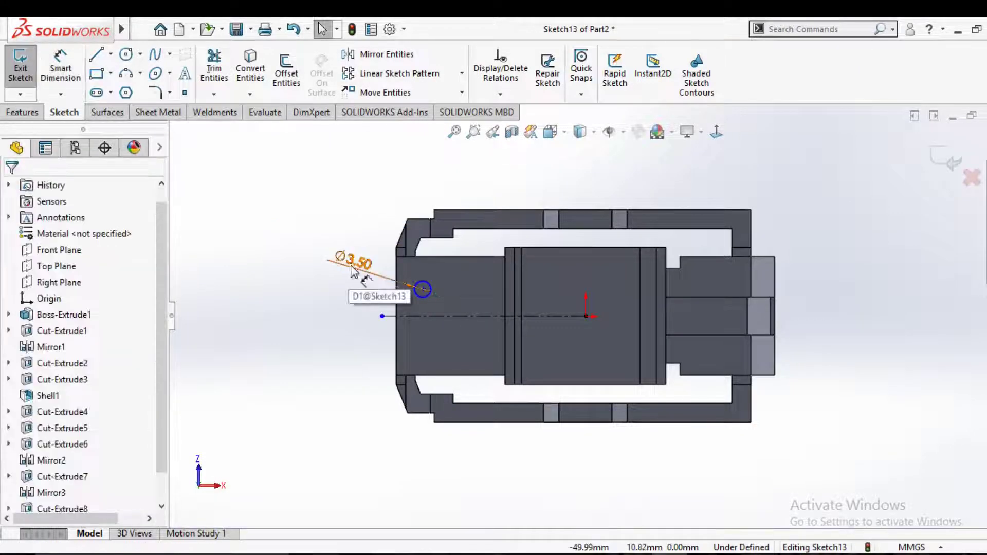
Draw a second circle below the centerline.
{"action": "left_click", "coordinate": [129, 59]}
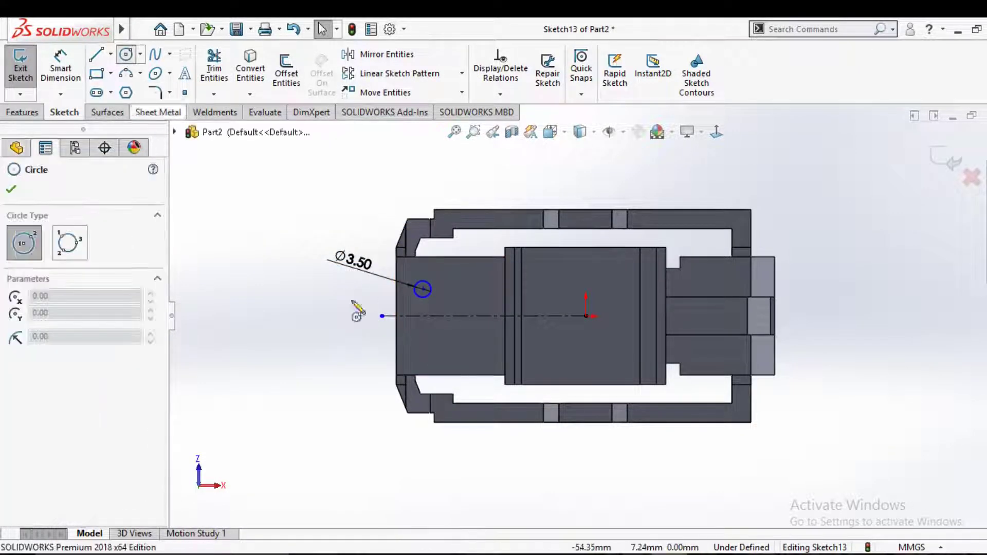
{"action": "left_click_drag", "start_coordinate": [423, 345], "coordinate": [432, 344]}
{"action": "right_click", "coordinate": [425, 288]}
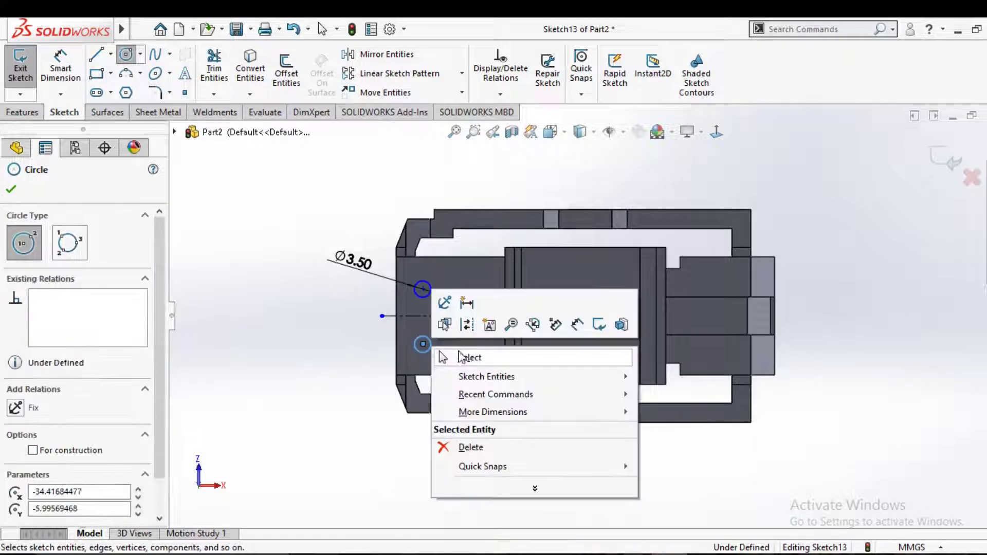
{"action": "left_click", "coordinate": [464, 355]}
{"action": "left_click", "coordinate": [430, 292]}
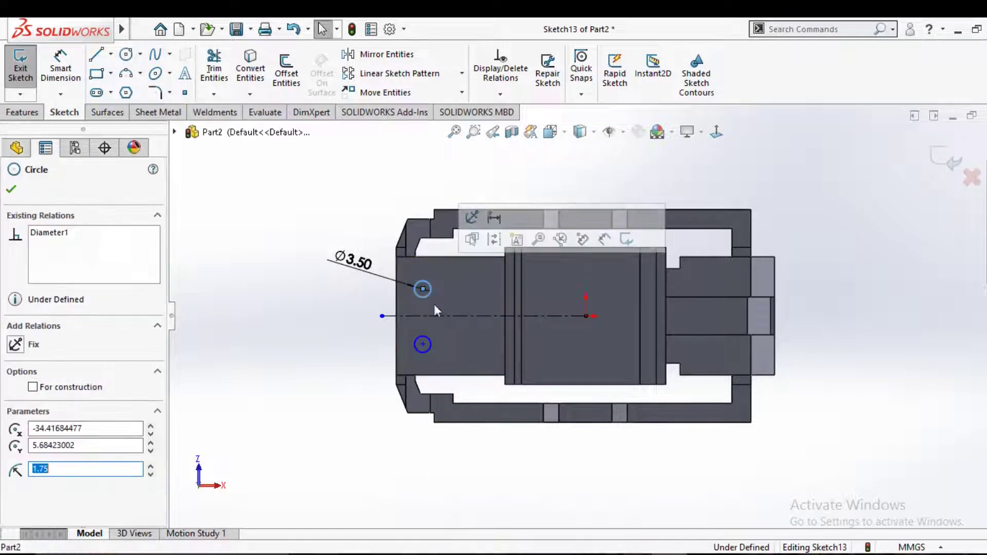
{"action": "left_click", "coordinate": [432, 340], "text": "ctrl"}
{"action": "left_click", "coordinate": [307, 312]}
{"action": "key", "text": "d"}
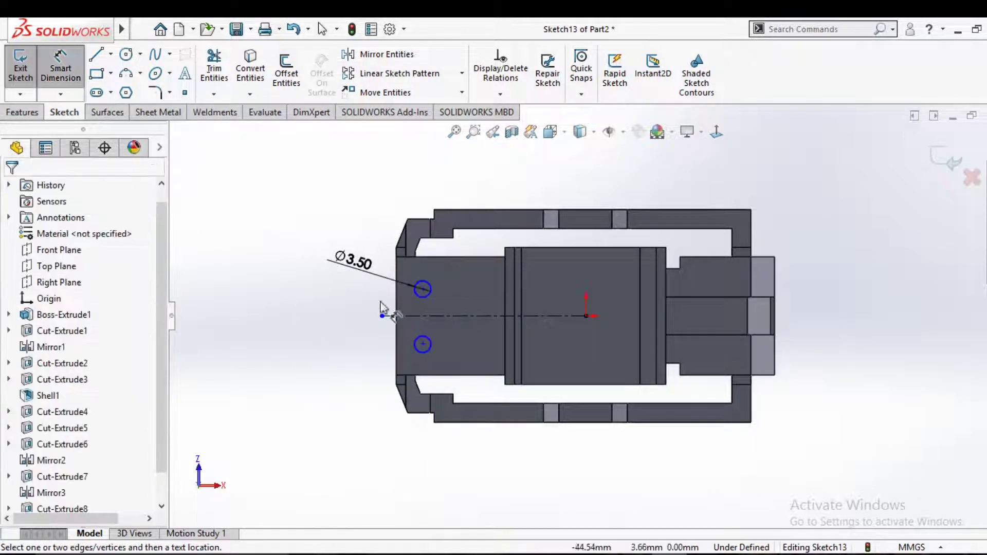
Dimension the upper circle's centre 5.00 mm from the part's left edge.
{"action": "left_click", "coordinate": [421, 290]}
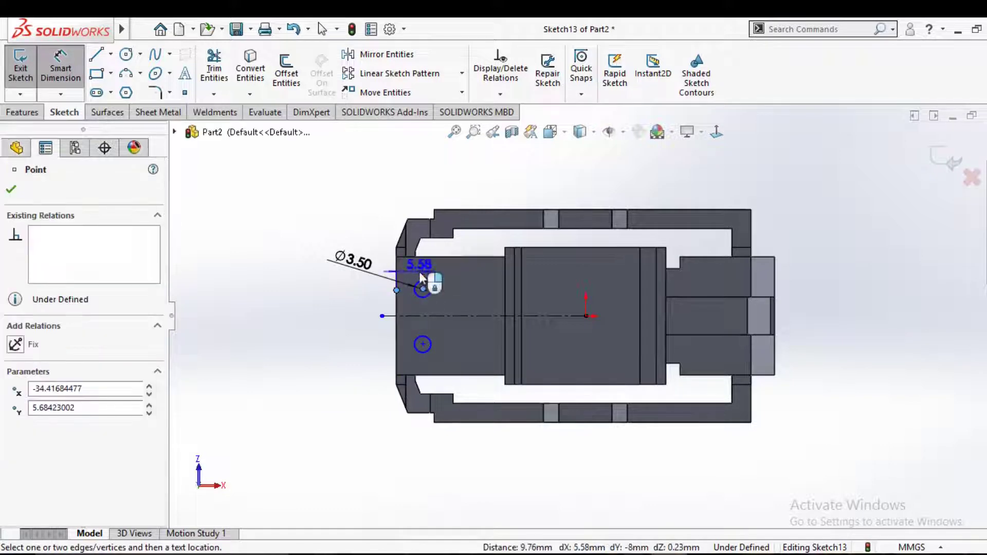
{"action": "left_click", "coordinate": [422, 316]}
{"action": "left_click", "coordinate": [419, 272]}
{"action": "type", "text": "5"}
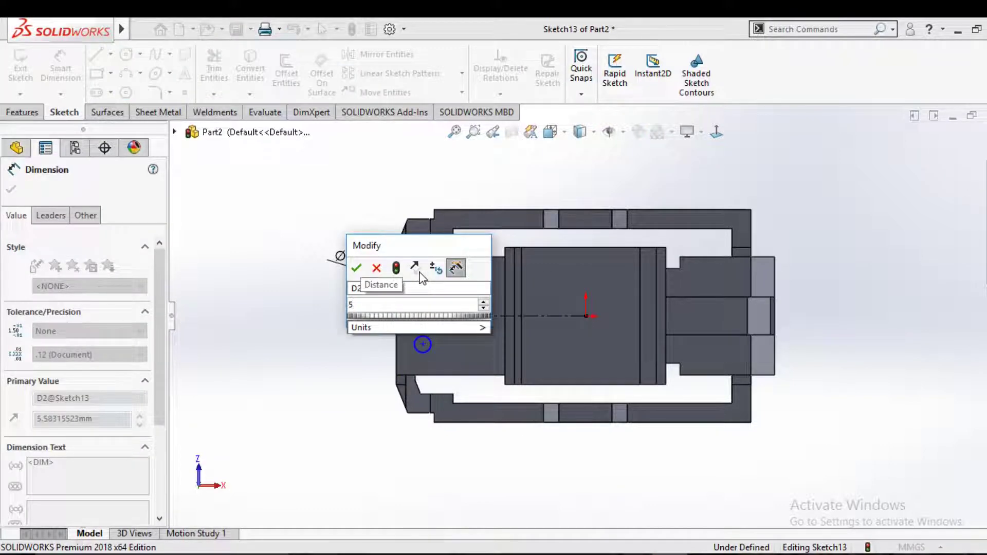
{"action": "key", "text": "Return"}
{"action": "scroll", "coordinate": [424, 272], "scroll_direction": "down", "scroll_amount": 2}
Dimension the upper circle's centre 7.00 mm from the top edge.
{"action": "left_click", "coordinate": [431, 303]}
{"action": "left_click", "coordinate": [467, 255]}
{"action": "left_click", "coordinate": [467, 247]}
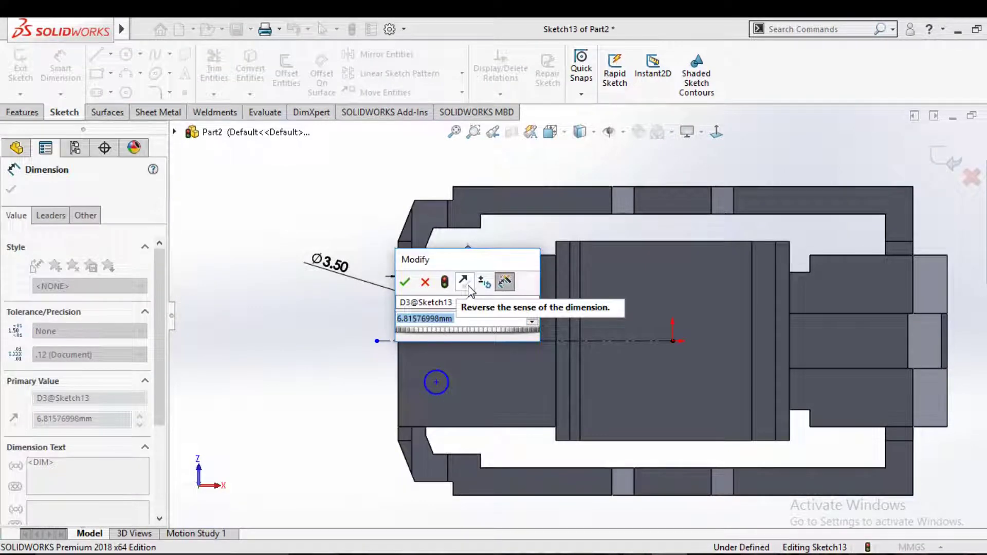
{"action": "type", "text": "5"}
{"action": "key", "text": "Return"}
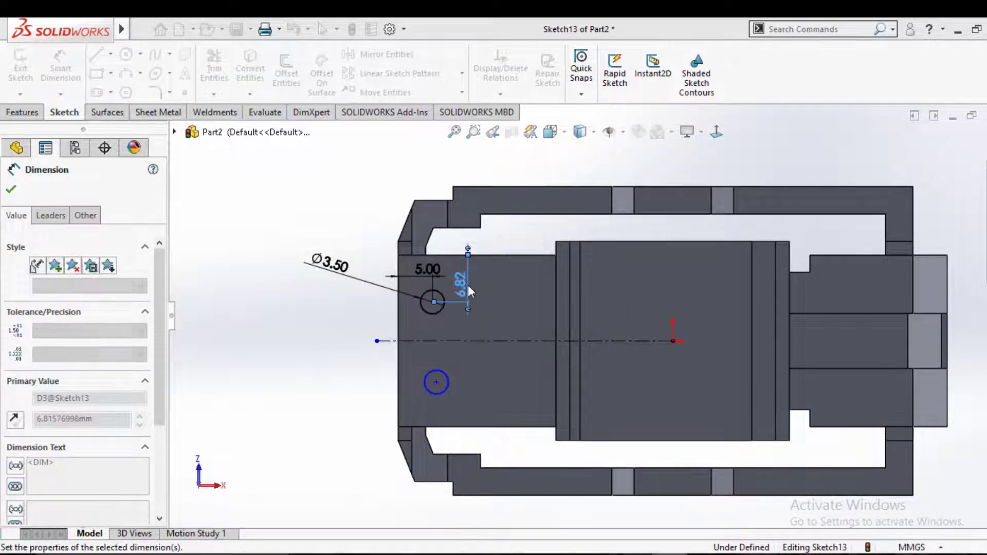
{"action": "double_click", "coordinate": [460, 277]}
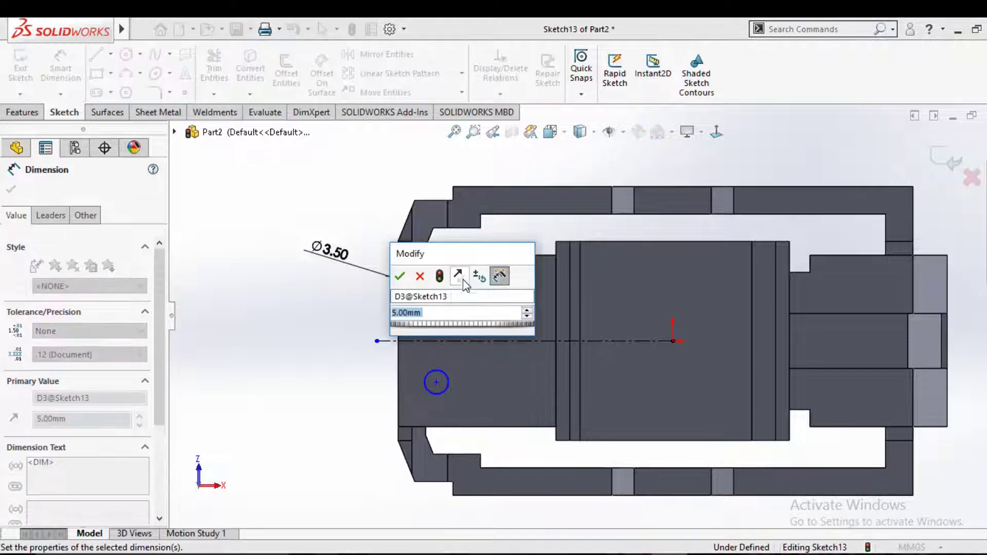
{"action": "type", "text": "7"}
{"action": "key", "text": "Return"}
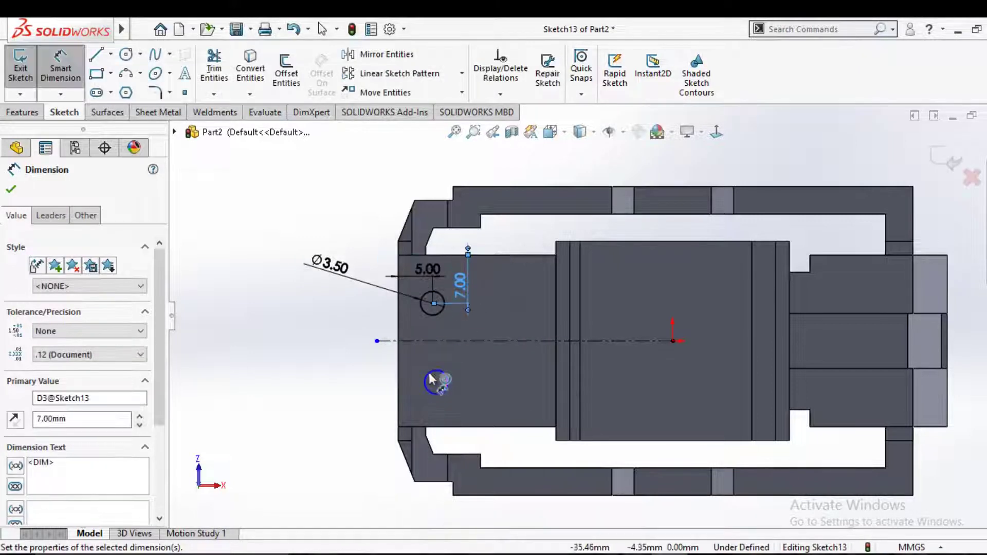
Dimension the lower circle's centre 7.00 mm from the bottom edge.
{"action": "left_click", "coordinate": [436, 384]}
{"action": "left_click", "coordinate": [441, 426]}
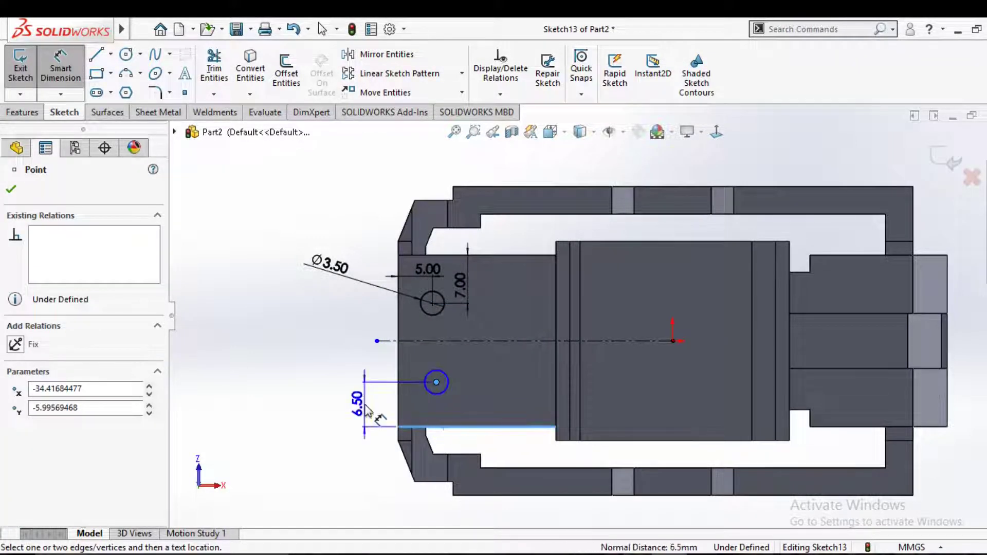
{"action": "left_click", "coordinate": [360, 409]}
{"action": "type", "text": "7"}
{"action": "key", "text": "Return"}
{"action": "key", "text": "Escape"}
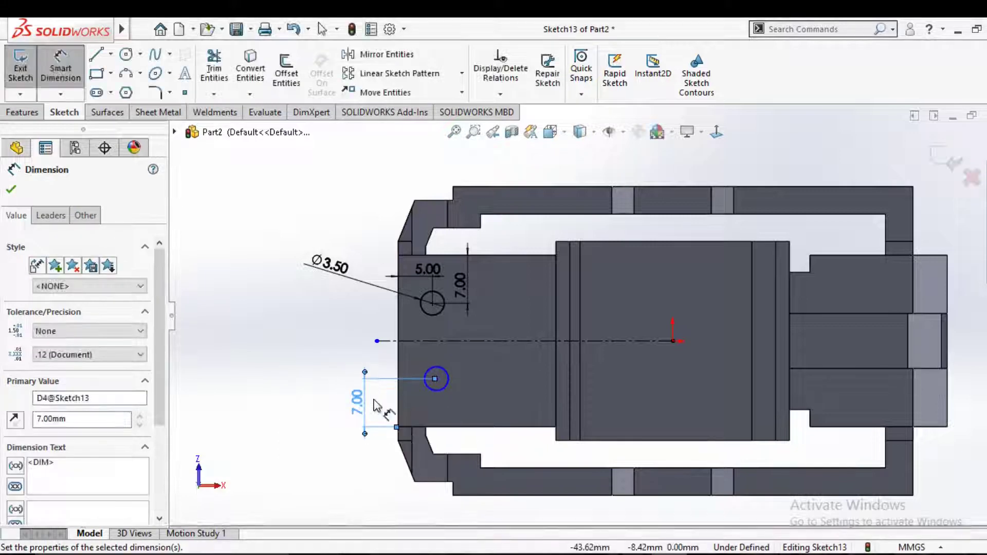
{"action": "key", "text": "Escape"}
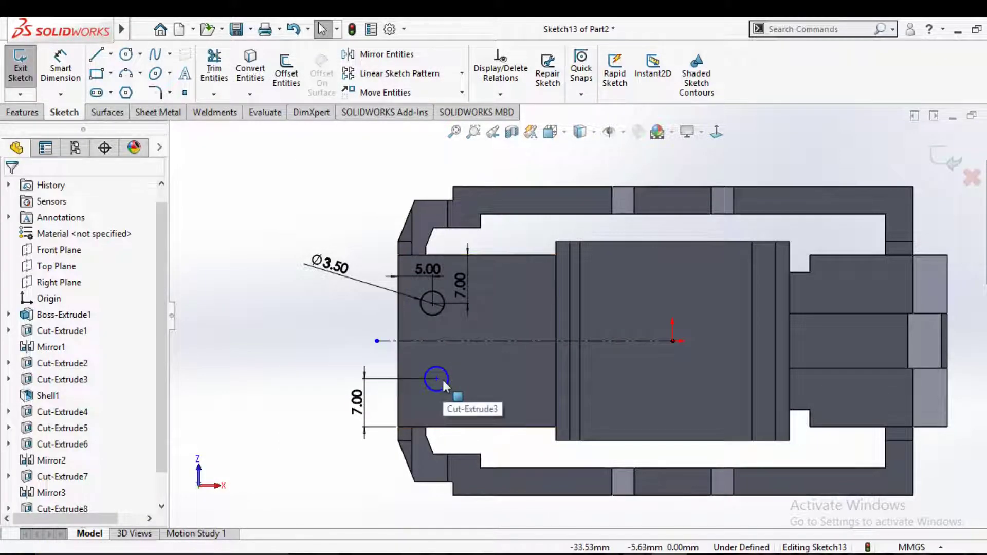
Add a Vertical relation between the two circle centres.
{"action": "left_click", "coordinate": [436, 378]}
{"action": "left_click", "coordinate": [433, 304], "text": "ctrl"}
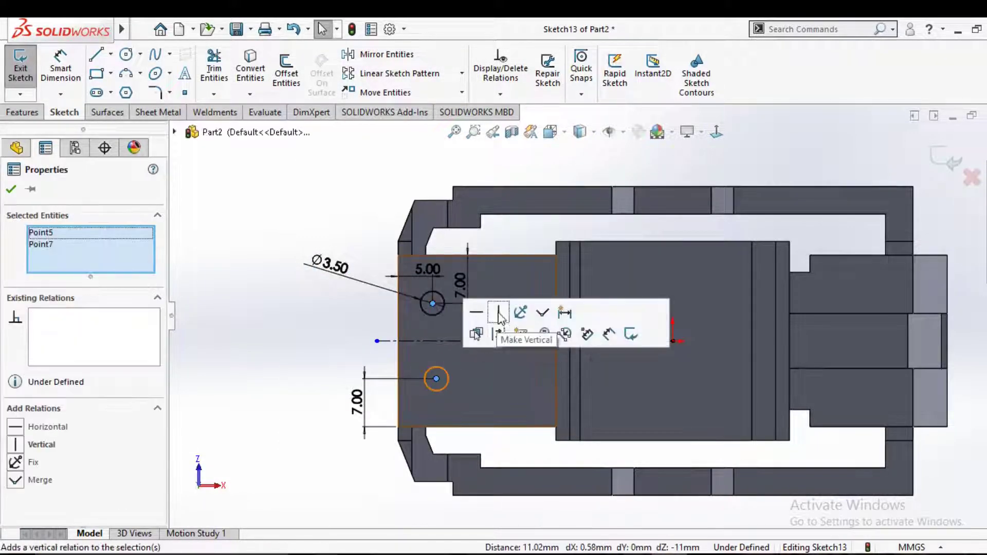
{"action": "left_click", "coordinate": [514, 310]}
{"action": "left_click", "coordinate": [337, 322]}
{"action": "scroll", "coordinate": [389, 330], "scroll_direction": "up", "scroll_amount": 2}
{"action": "left_click", "coordinate": [23, 112]}
{"action": "left_click", "coordinate": [224, 72]}
Accept the Extruded Cut for the two Ø3.50 holes and orbit to inspect them.
{"action": "left_click", "coordinate": [11, 189]}
{"action": "mouse_move", "coordinate": [284, 227]}
{"action": "middle_mouse_down"}
{"action": "mouse_move", "coordinate": [341, 274]}
{"action": "mouse_move", "coordinate": [319, 287]}
{"action": "middle_mouse_up"}
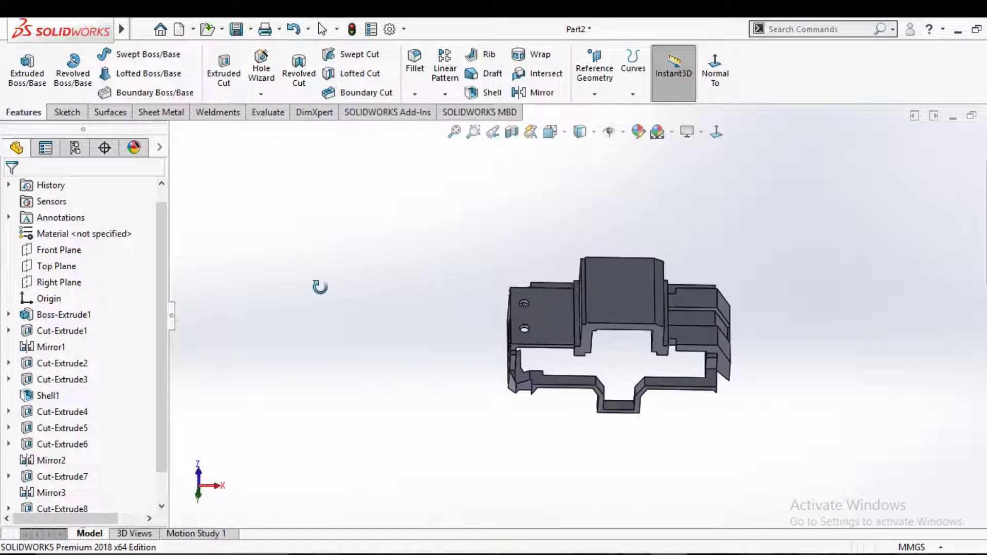
{"action": "middle_click_drag", "start_coordinate": [386, 315], "coordinate": [384, 324]}
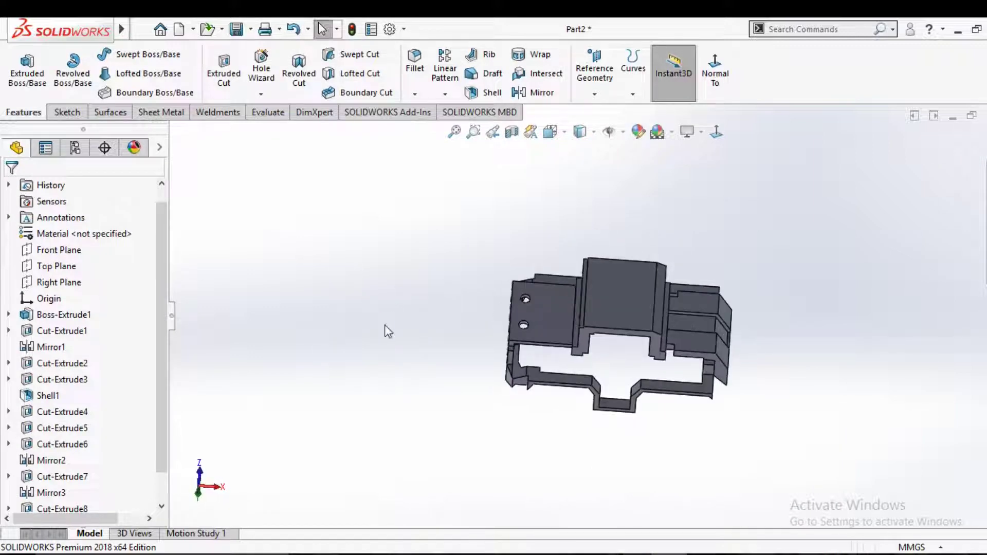
Switch to the Bottom view and start Sketch14 on the holed face.
{"action": "key", "text": "space"}
{"action": "left_click", "coordinate": [479, 340]}
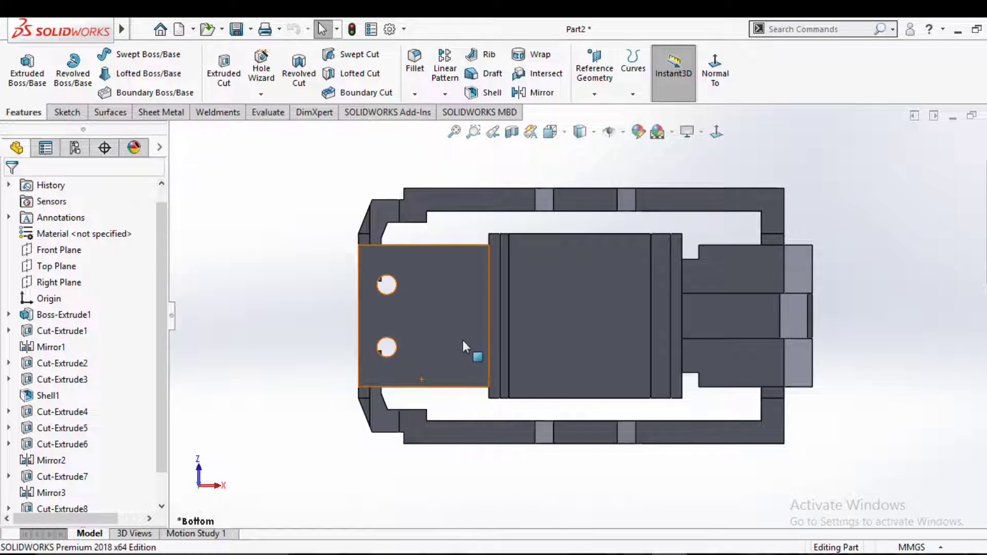
{"action": "left_click", "coordinate": [413, 300]}
{"action": "left_click", "coordinate": [476, 265]}
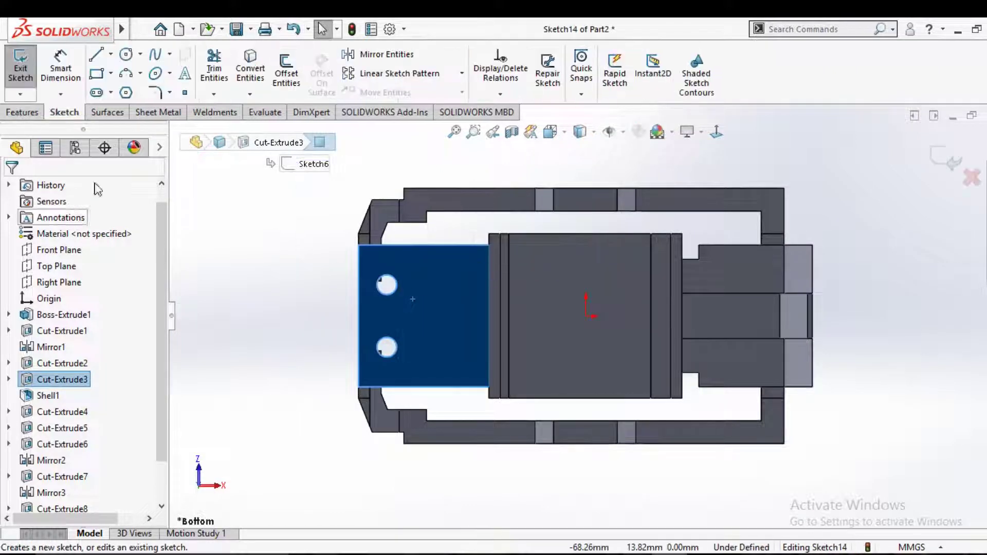
Draw a narrow vertical corner rectangle just right of the lower hole.
{"action": "left_click", "coordinate": [102, 78]}
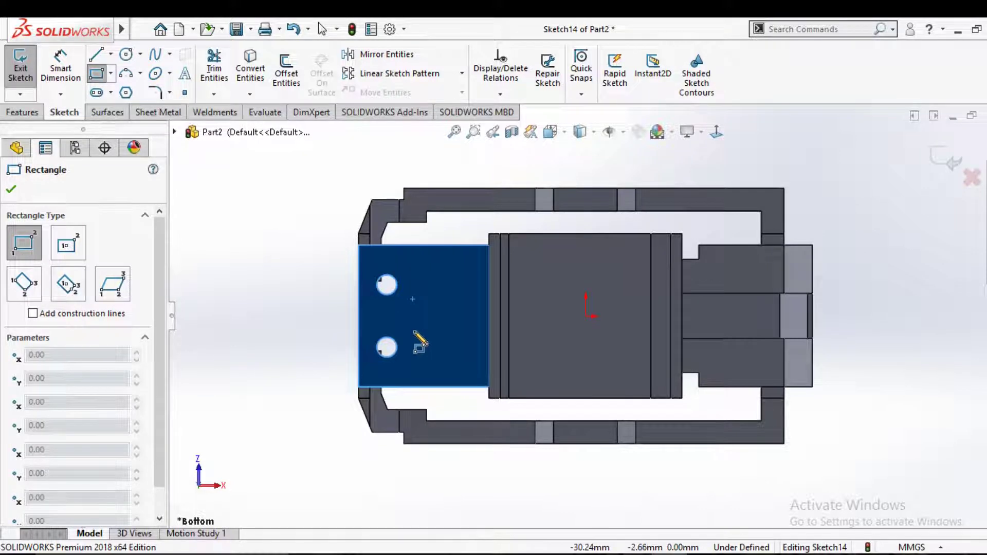
{"action": "left_click", "coordinate": [415, 331]}
{"action": "left_click", "coordinate": [417, 369]}
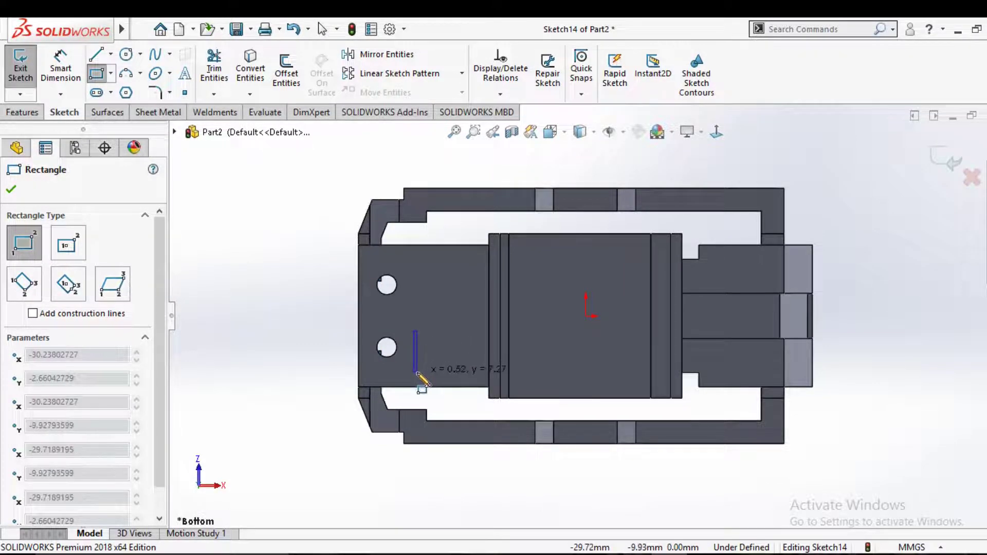
{"action": "right_click", "coordinate": [417, 369]}
{"action": "left_click", "coordinate": [452, 383]}
{"action": "scroll", "coordinate": [432, 365], "scroll_direction": "down", "scroll_amount": 3}
Dimension the rectangle's left side 10.00 mm from the plate's left edge.
{"action": "key", "text": "d"}
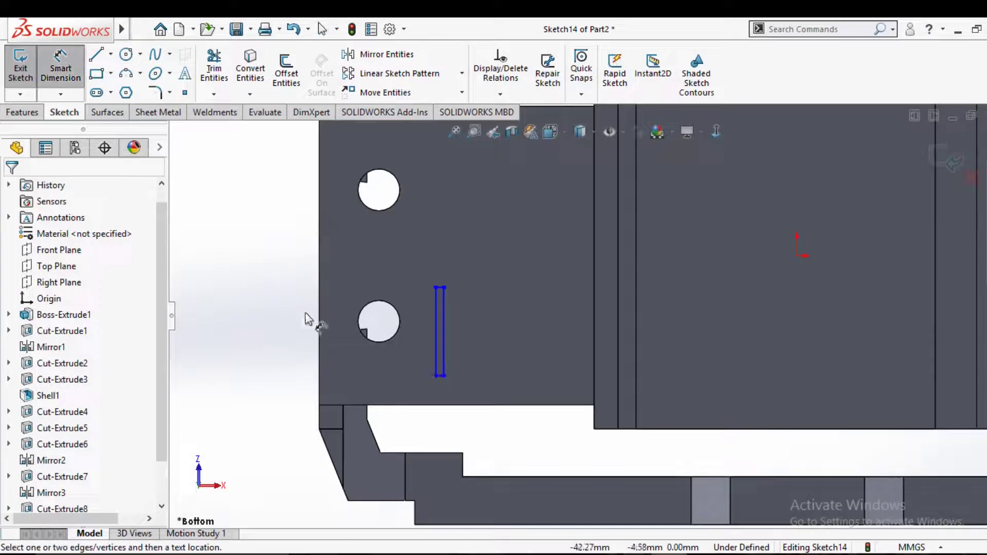
{"action": "scroll", "coordinate": [231, 310], "scroll_direction": "down", "scroll_amount": 2}
{"action": "left_click", "coordinate": [338, 350]}
{"action": "left_click", "coordinate": [479, 354]}
{"action": "left_click", "coordinate": [445, 367]}
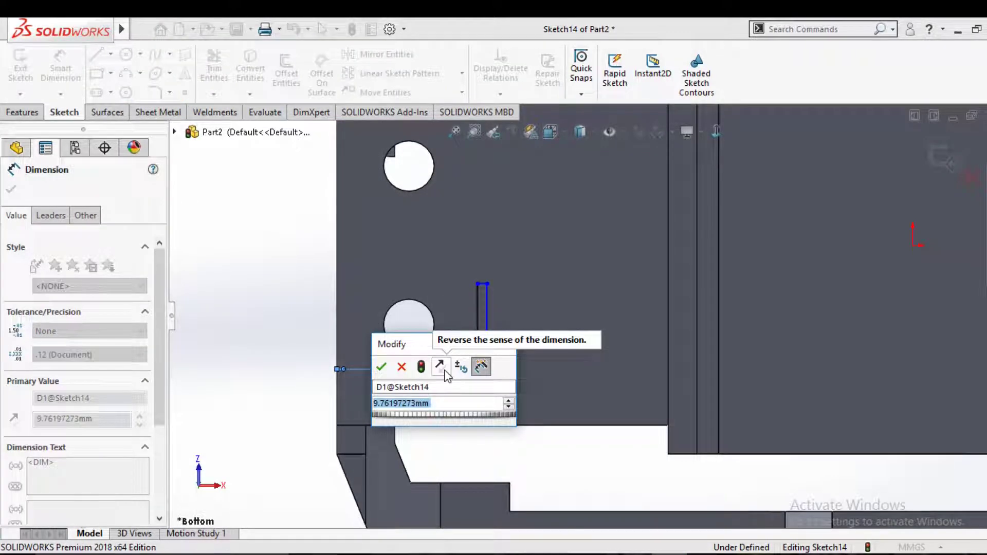
{"action": "type", "text": "10"}
{"action": "key", "text": "Return"}
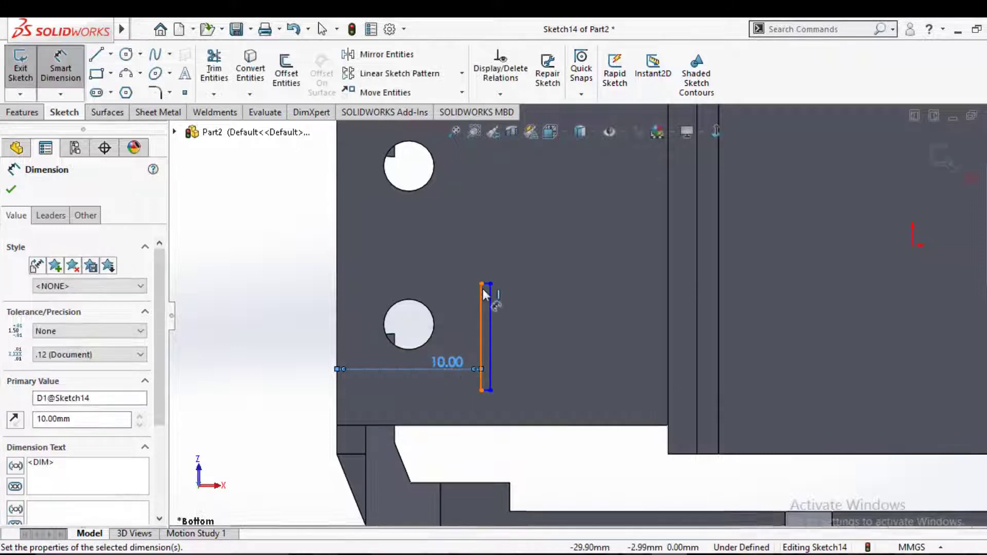
Set the rectangle to 1.00 mm wide and 7.50 mm tall.
{"action": "scroll", "coordinate": [507, 284], "scroll_direction": "down", "scroll_amount": 3}
{"action": "left_click", "coordinate": [507, 285]}
{"action": "left_click", "coordinate": [509, 266]}
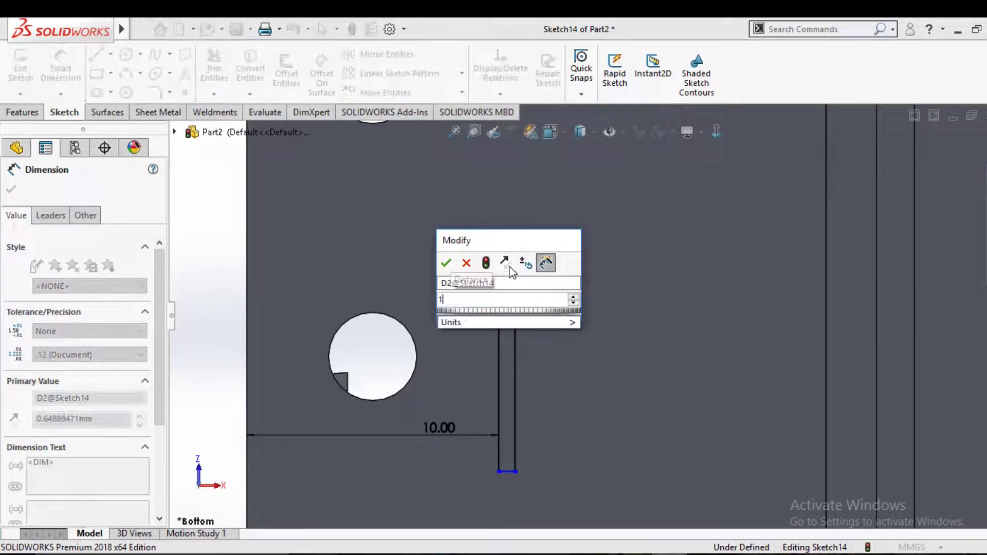
{"action": "type", "text": "1"}
{"action": "key", "text": "Return"}
{"action": "scroll", "coordinate": [509, 308], "scroll_direction": "up", "scroll_amount": 2}
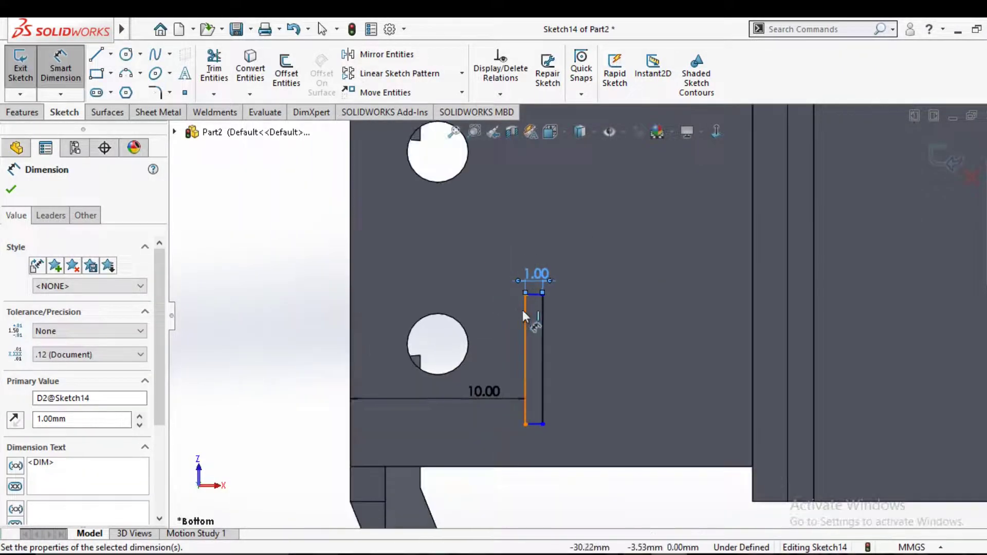
{"action": "left_click", "coordinate": [524, 314]}
{"action": "left_click", "coordinate": [503, 347]}
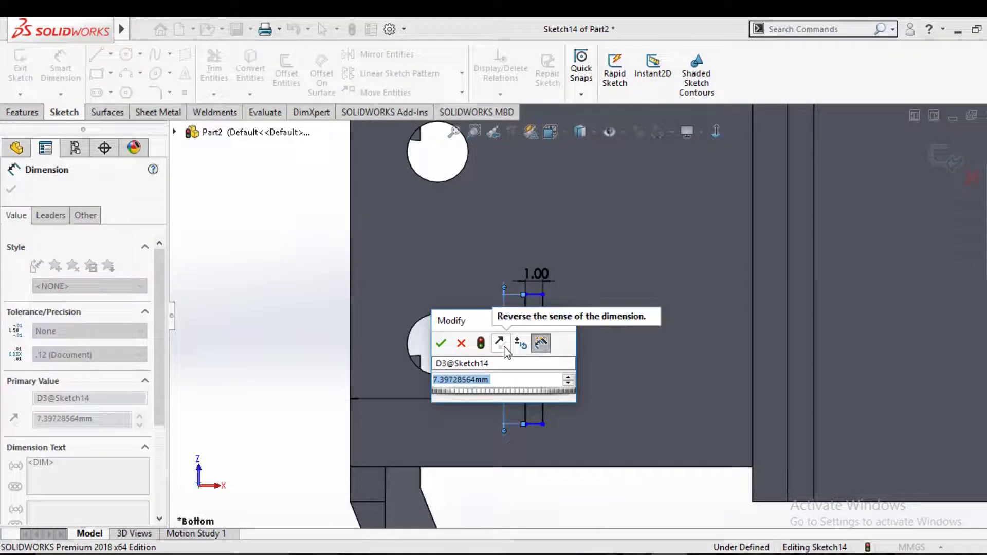
{"action": "type", "text": "7.5"}
{"action": "key", "text": "Return"}
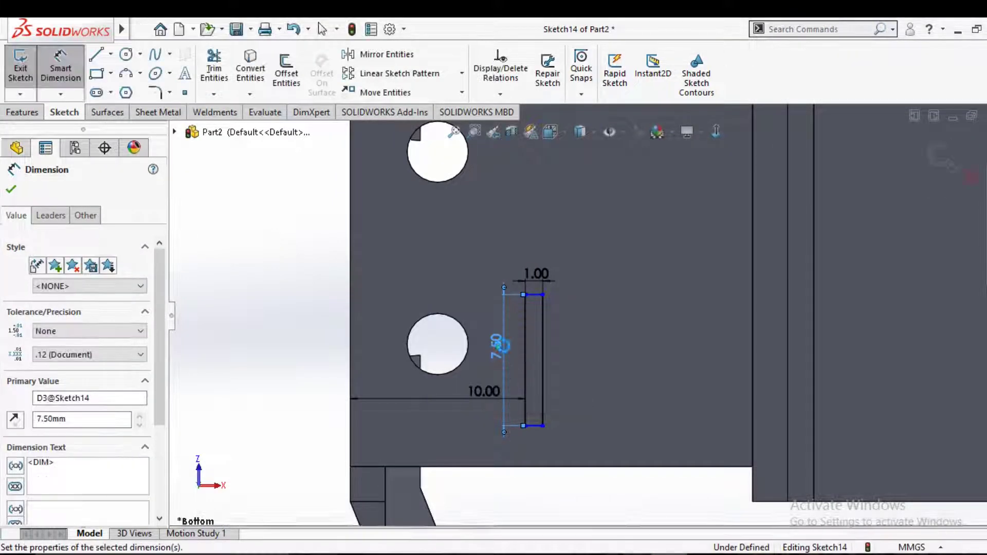
{"action": "key", "text": "Escape"}
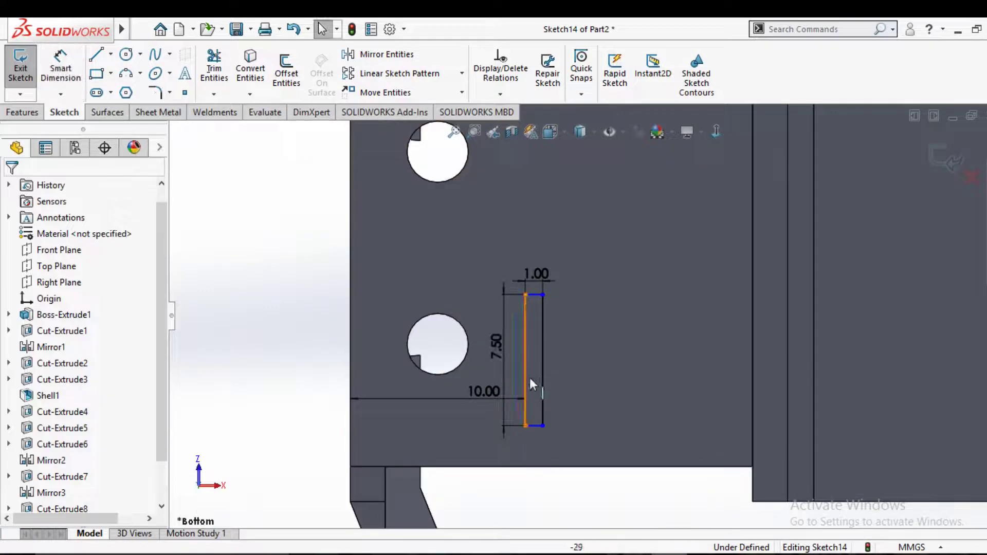
Set the rectangle's bottom side 2.50 mm above the plate's bottom edge.
{"action": "left_click", "coordinate": [537, 425]}
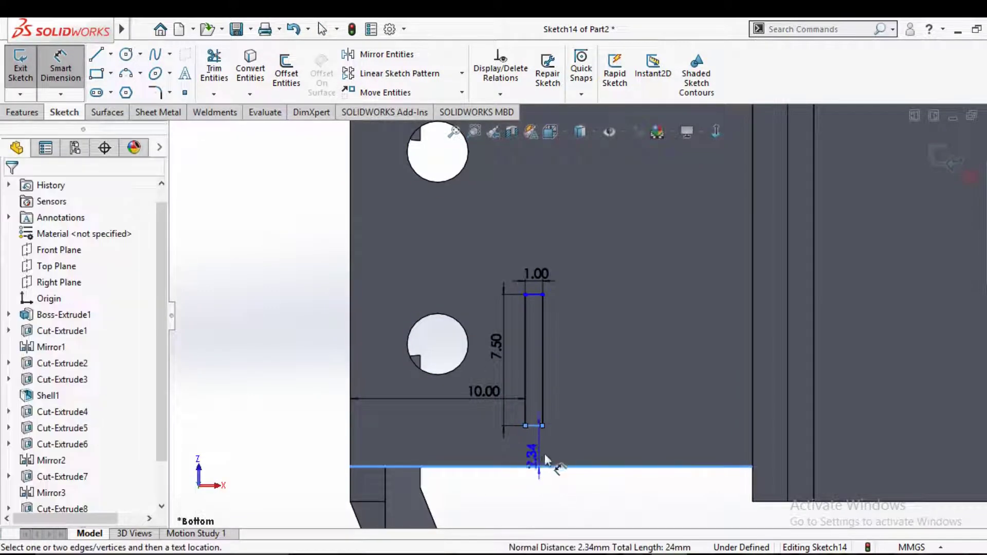
{"action": "left_click", "coordinate": [553, 449]}
{"action": "type", "text": "2.5"}
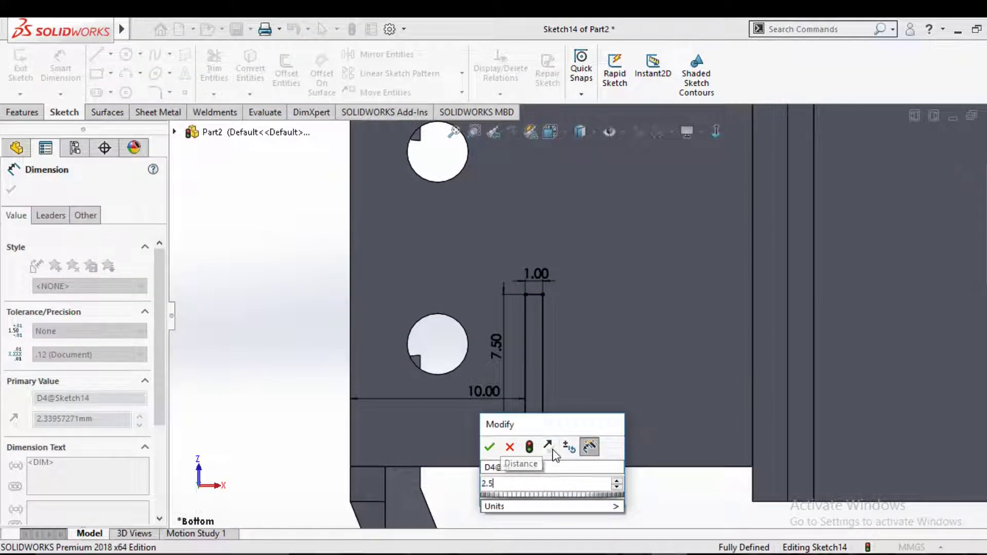
{"action": "key", "text": "Escape"}
{"action": "key", "text": "Return"}
{"action": "key", "text": "Escape"}
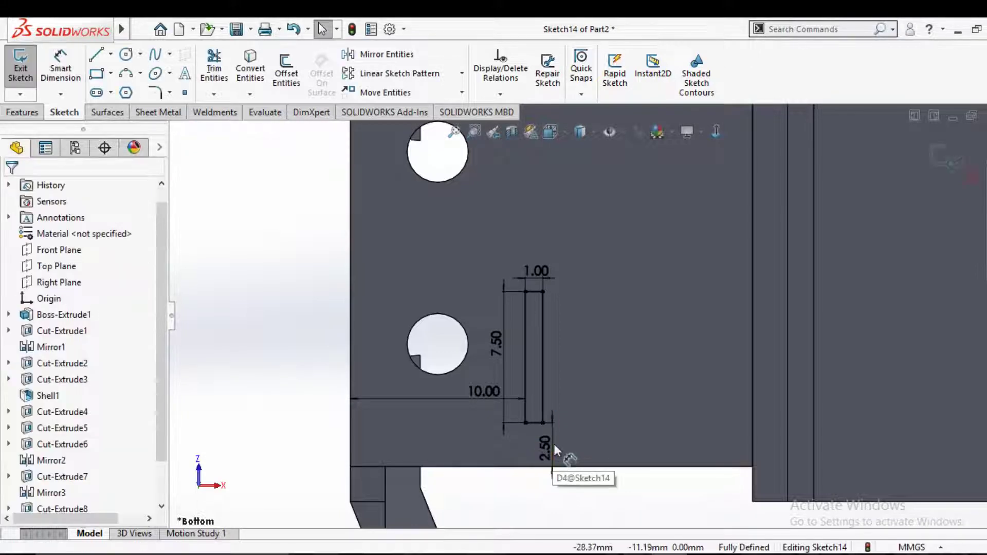
{"action": "scroll", "coordinate": [570, 345], "scroll_direction": "up", "scroll_amount": 2}
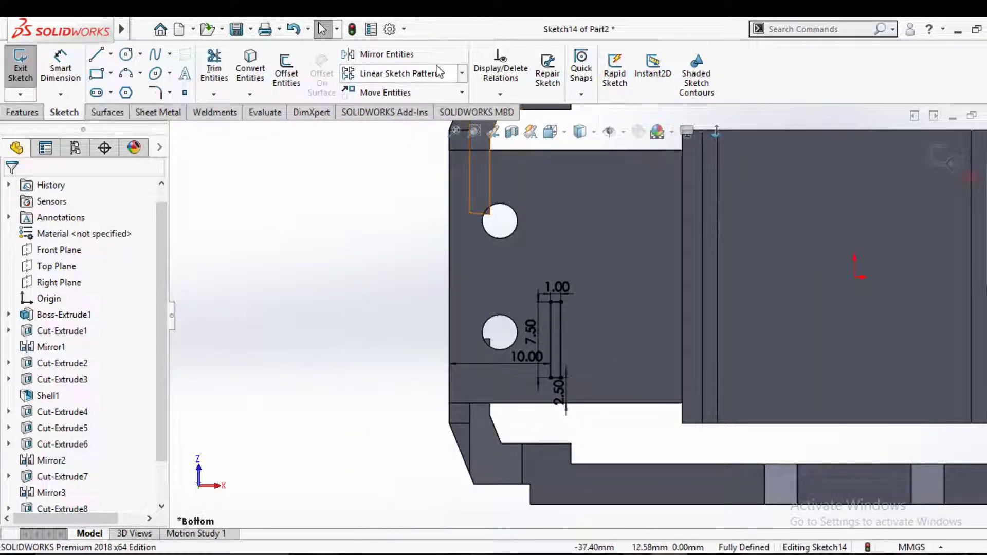
{"action": "left_click", "coordinate": [461, 73]}
Start a Linear Sketch Pattern along the bottom edge, selecting the rectangle's sides.
{"action": "left_click", "coordinate": [393, 91]}
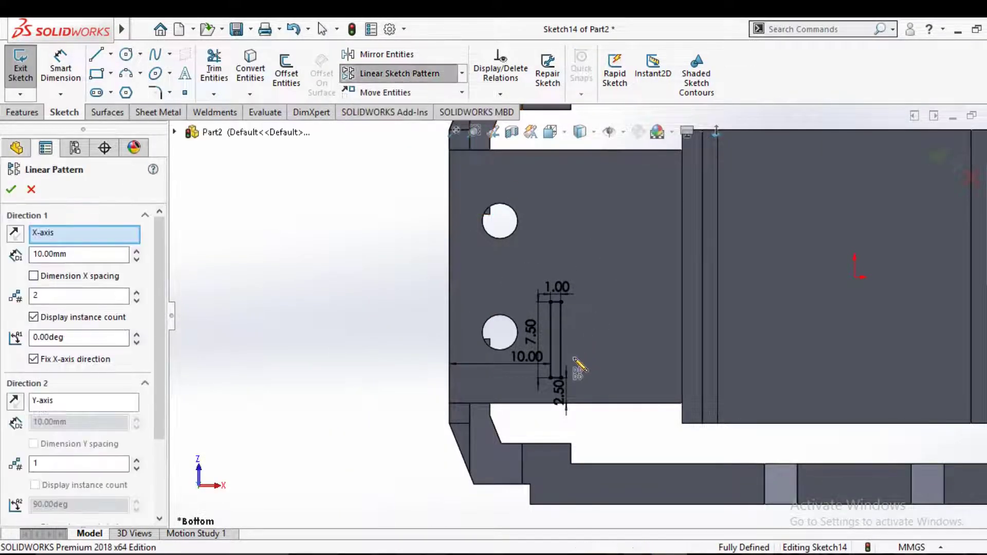
{"action": "left_click", "coordinate": [601, 402]}
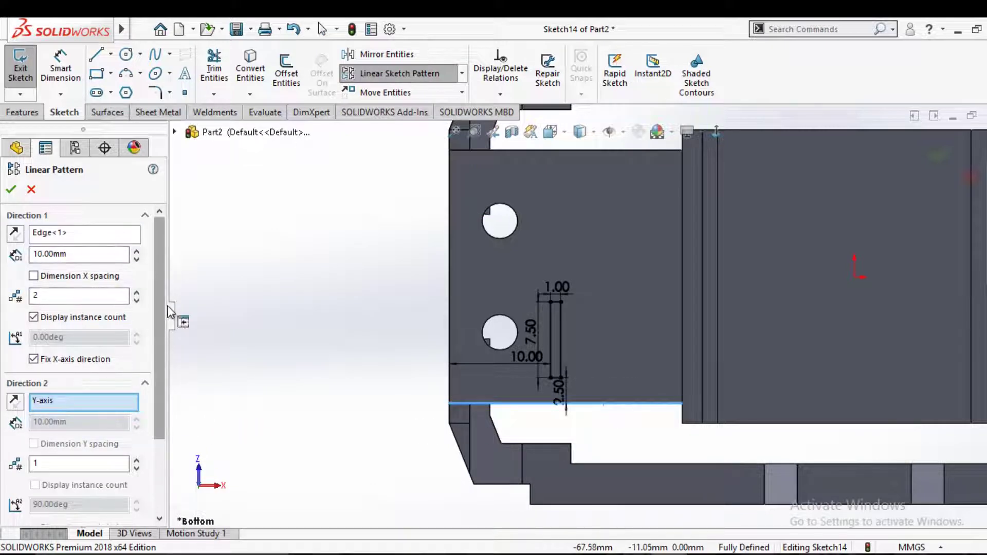
{"action": "scroll", "coordinate": [154, 360], "scroll_direction": "down", "scroll_amount": 3}
{"action": "scroll", "coordinate": [154, 411], "scroll_direction": "down", "scroll_amount": 2}
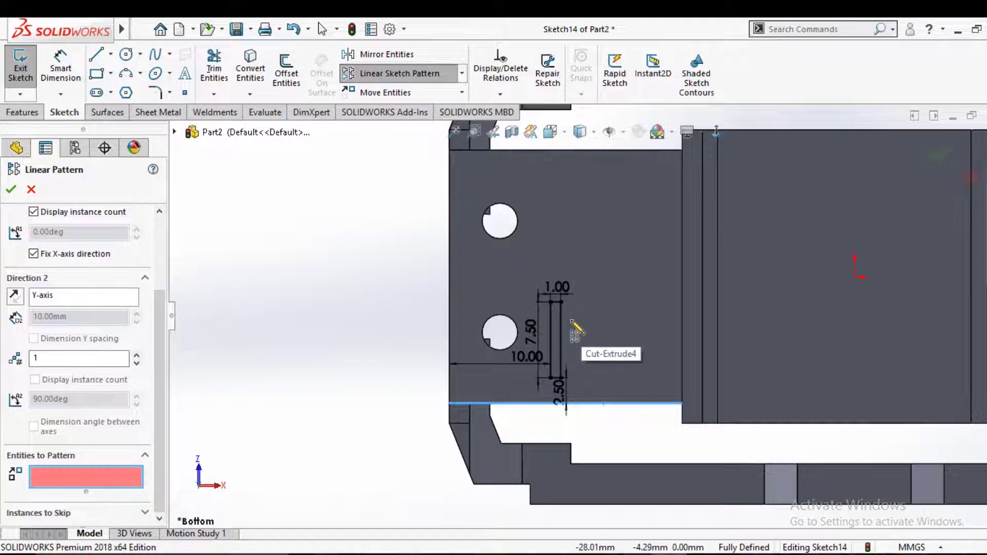
{"action": "scroll", "coordinate": [573, 323], "scroll_direction": "down", "scroll_amount": 2}
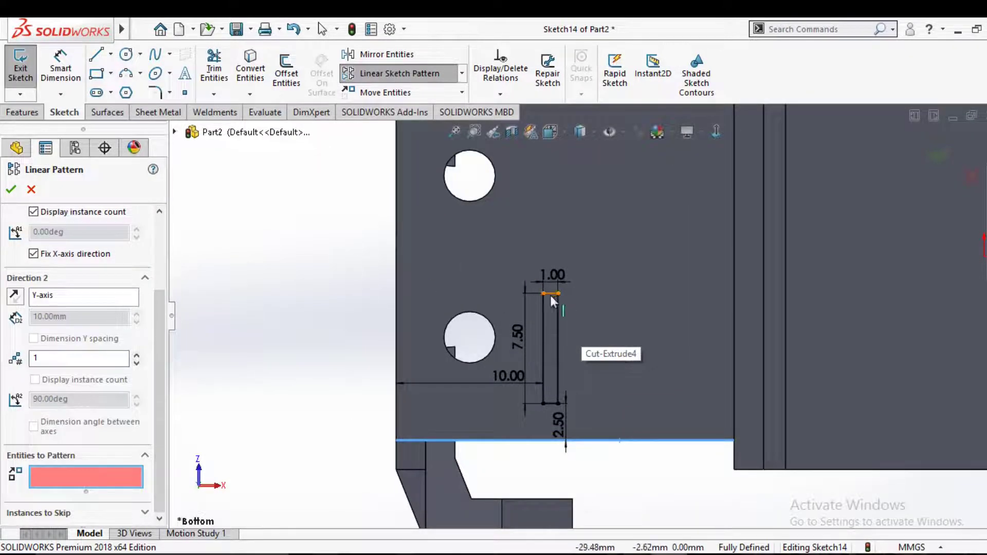
{"action": "scroll", "coordinate": [560, 329], "scroll_direction": "down", "scroll_amount": 1}
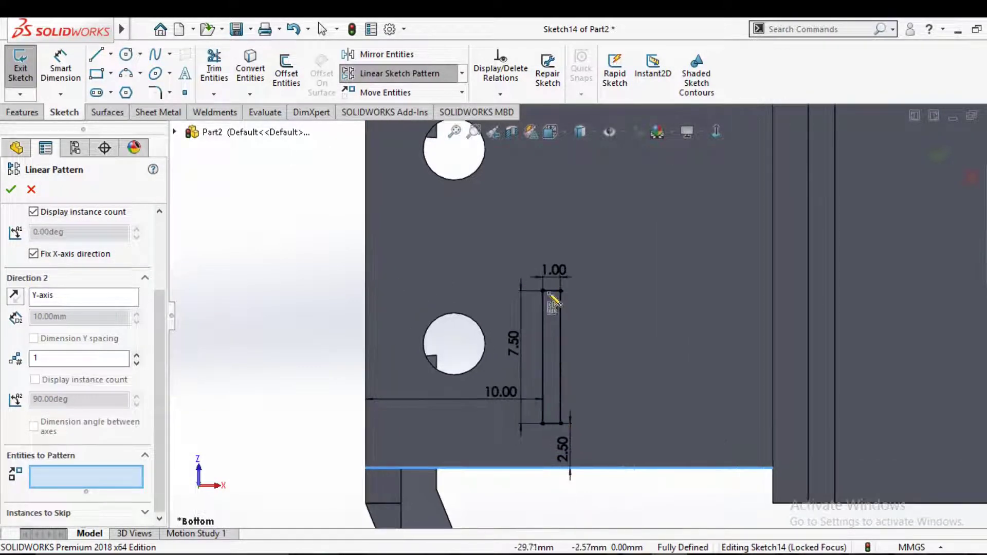
{"action": "left_click", "coordinate": [560, 303]}
{"action": "left_click", "coordinate": [543, 334]}
{"action": "left_click", "coordinate": [559, 423]}
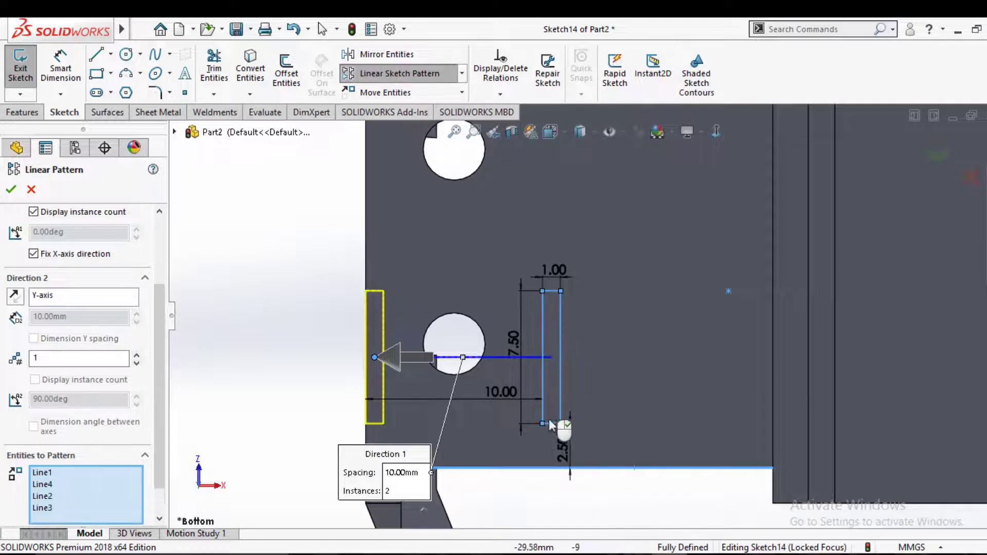
Reverse the pattern rightward with 2.00 mm spacing and 5 instances, and accept it.
{"action": "scroll", "coordinate": [28, 239], "scroll_direction": "up", "scroll_amount": 3}
{"action": "left_click", "coordinate": [18, 234]}
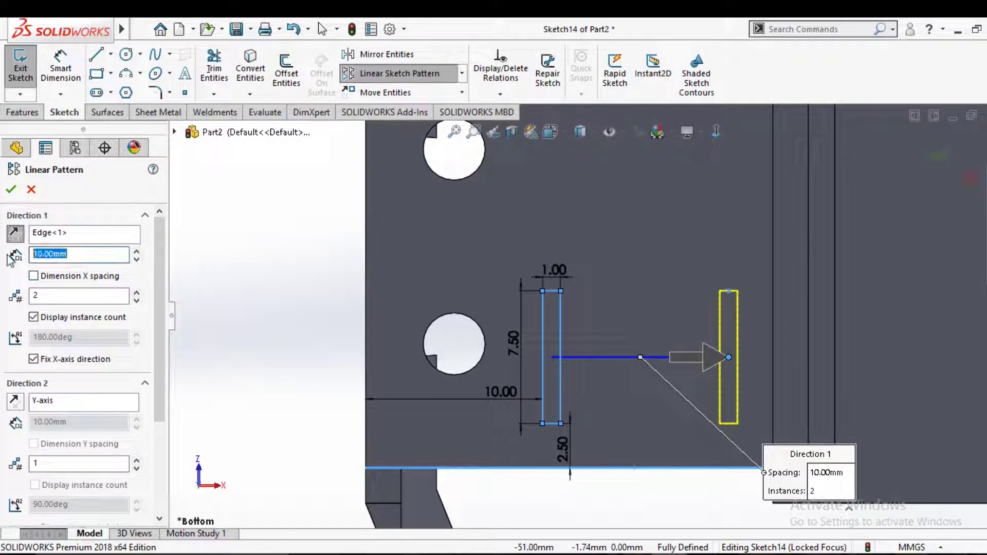
{"action": "type", "text": "1"}
{"action": "key", "text": "Return"}
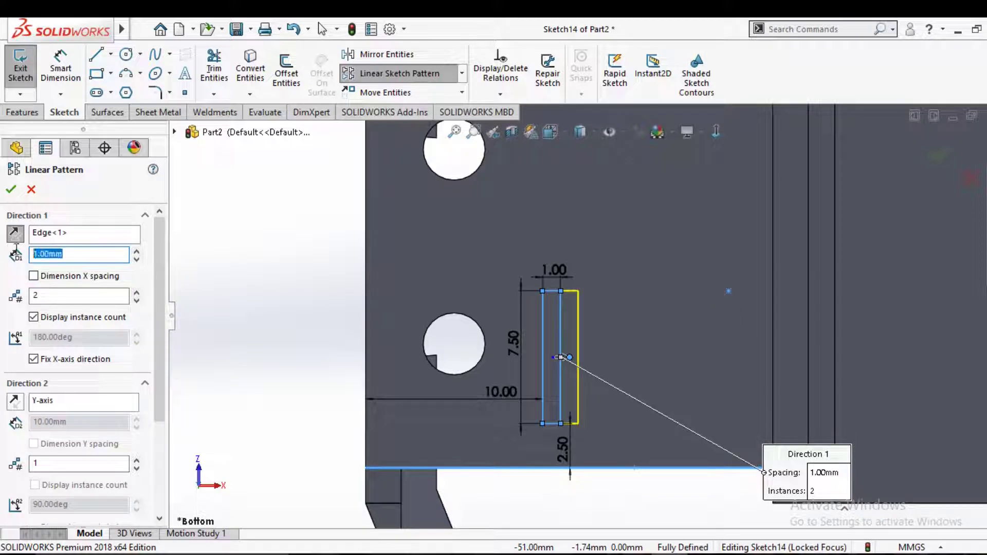
{"action": "type", "text": "2"}
{"action": "key", "text": "Return"}
{"action": "left_click", "coordinate": [137, 292]}
{"action": "left_click", "coordinate": [137, 292]}
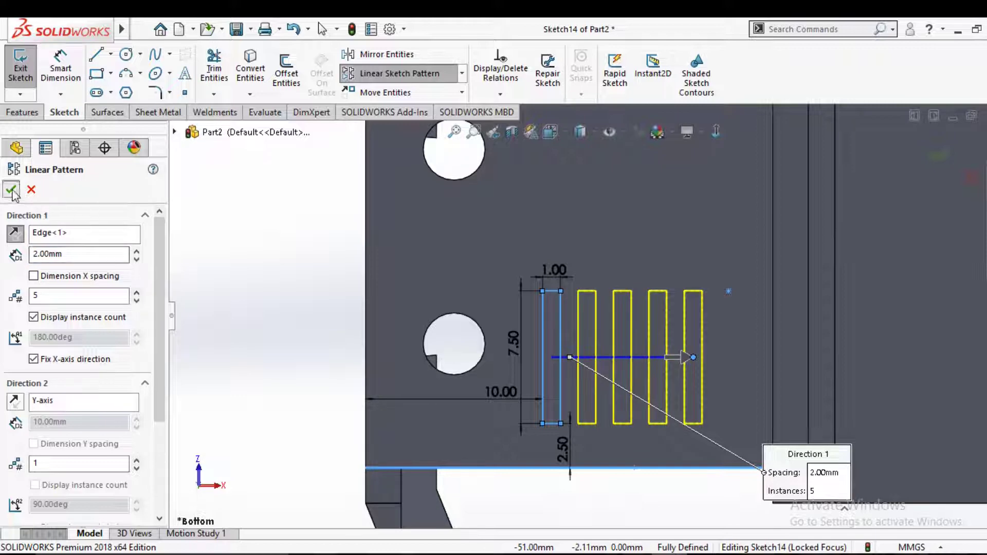
{"action": "left_click", "coordinate": [12, 191]}
{"action": "left_click", "coordinate": [22, 112]}
{"action": "left_click", "coordinate": [27, 72]}
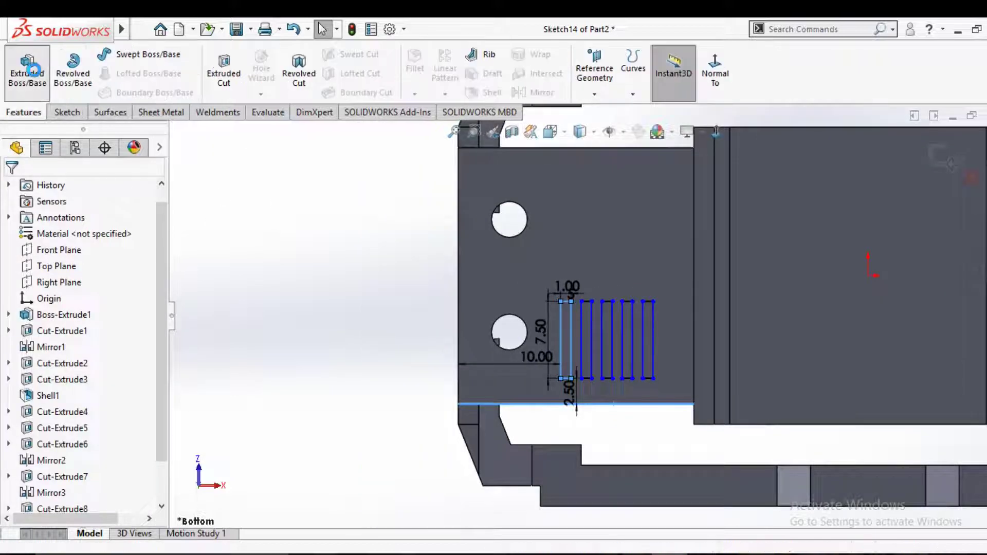
Boss-extrude the five slot rectangles 0.50 mm Blind and orbit to inspect the raised ribs.
{"action": "left_click", "coordinate": [108, 329]}
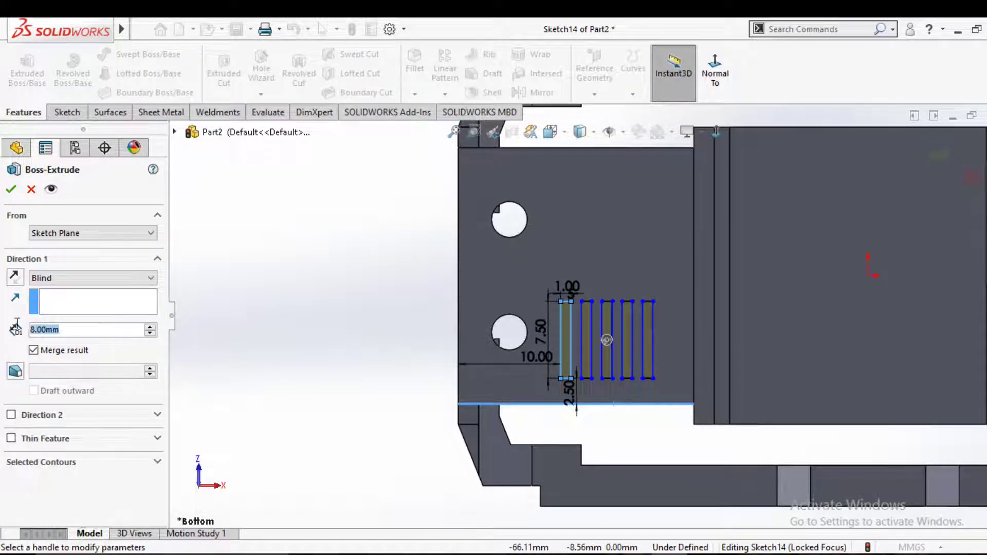
{"action": "type", "text": "0.5"}
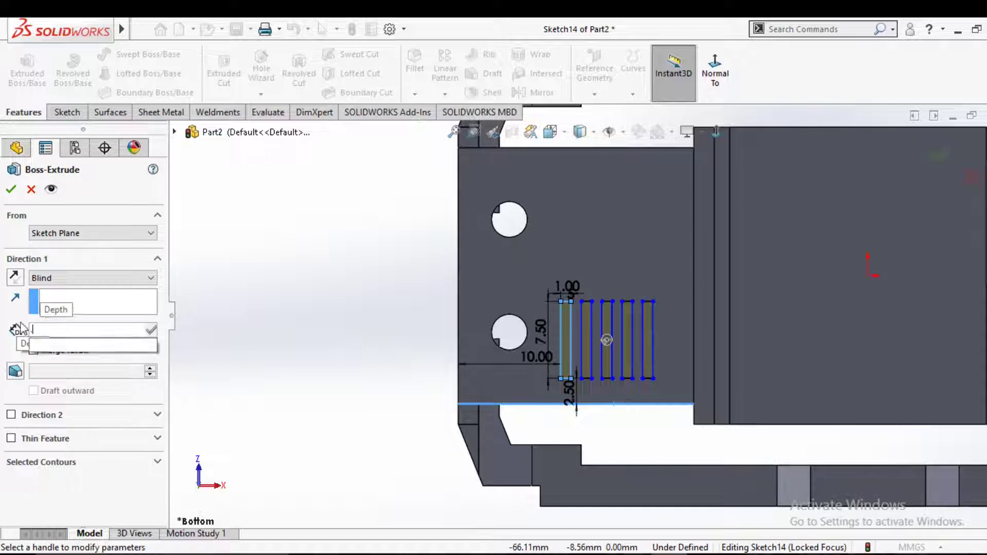
{"action": "mouse_move", "coordinate": [352, 353]}
{"action": "middle_mouse_down"}
{"action": "mouse_move", "coordinate": [344, 294]}
{"action": "mouse_move", "coordinate": [422, 381]}
{"action": "middle_mouse_up"}
{"action": "left_click", "coordinate": [11, 190]}
{"action": "scroll", "coordinate": [242, 257], "scroll_direction": "up", "scroll_amount": 5}
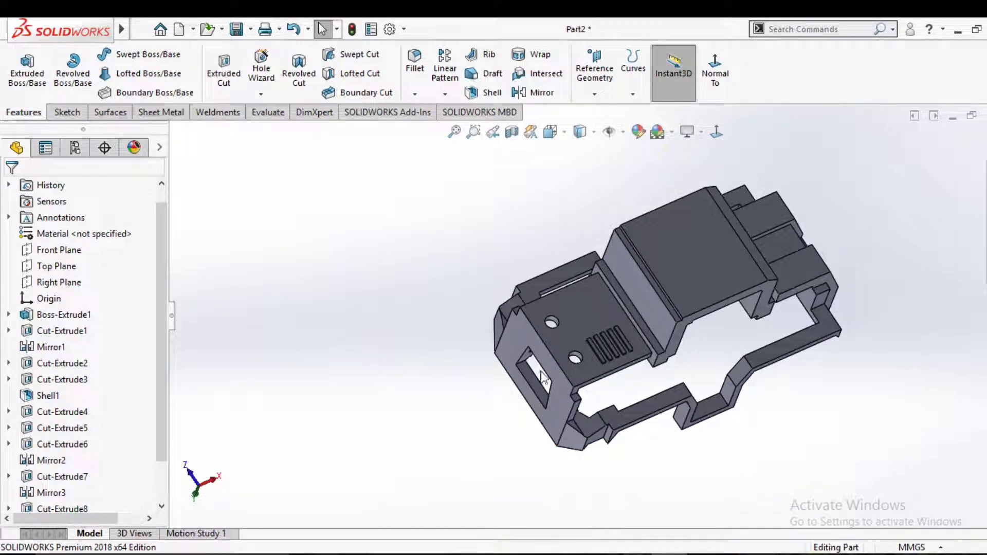
{"action": "middle_click_drag", "start_coordinate": [540, 379], "coordinate": [550, 370]}
{"action": "mouse_move", "coordinate": [606, 299]}
{"action": "middle_mouse_down"}
{"action": "mouse_move", "coordinate": [642, 272]}
{"action": "mouse_move", "coordinate": [636, 265]}
{"action": "middle_mouse_up"}
{"action": "scroll", "coordinate": [668, 275], "scroll_direction": "down", "scroll_amount": 2}
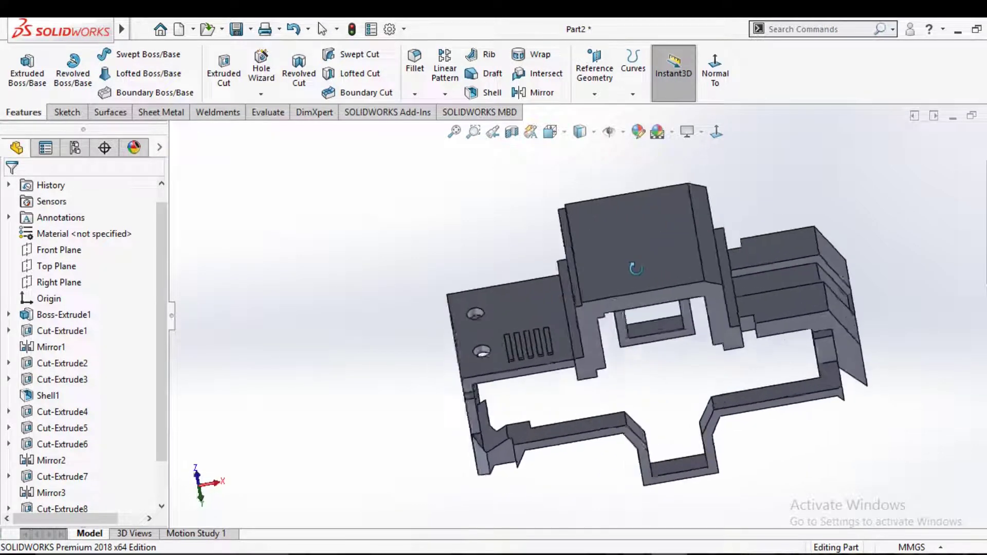
{"action": "left_click", "coordinate": [637, 270]}
Start a new sketch on the centre block's top face.
{"action": "left_click", "coordinate": [702, 233]}
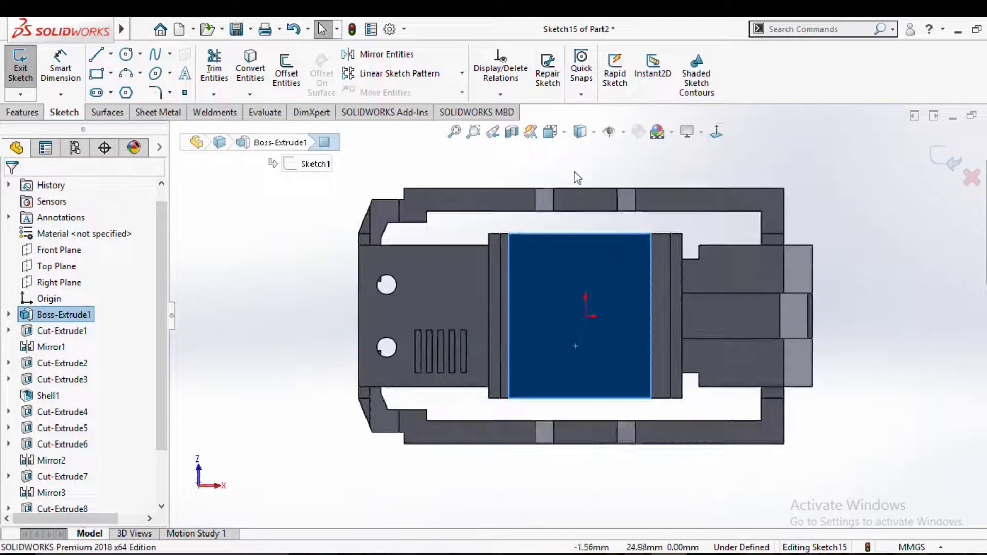
{"action": "left_click", "coordinate": [574, 169]}
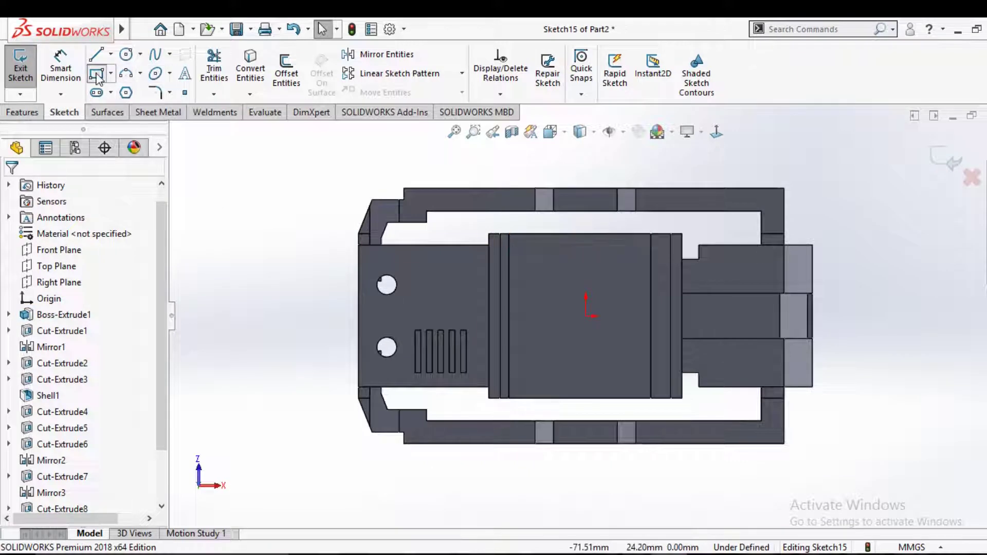
{"action": "left_click", "coordinate": [96, 55]}
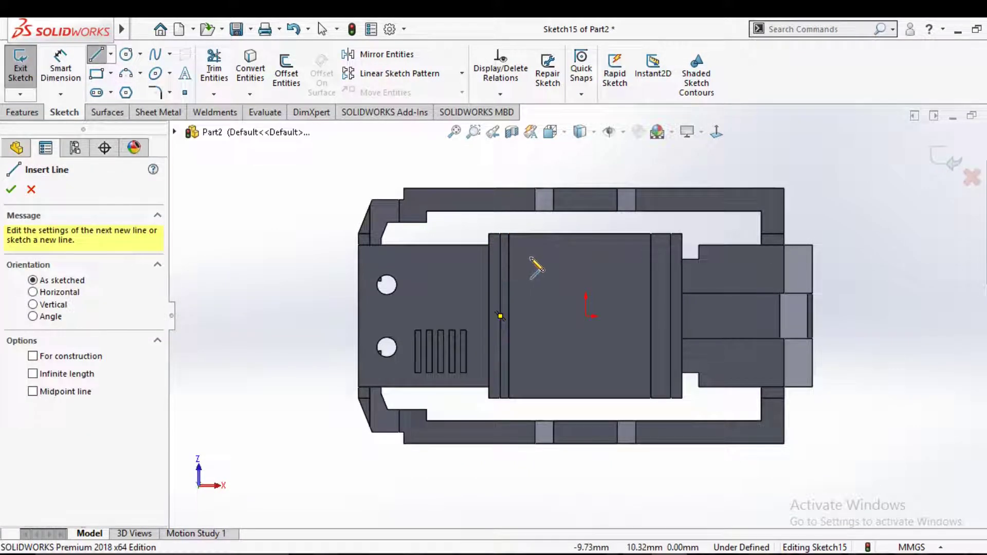
{"action": "left_click", "coordinate": [586, 247]}
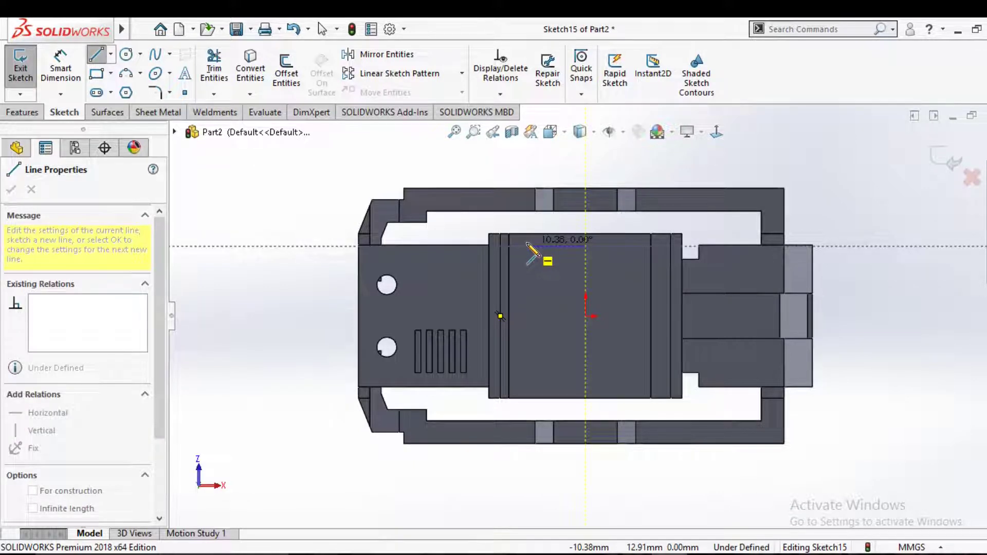
{"action": "key", "text": "Escape"}
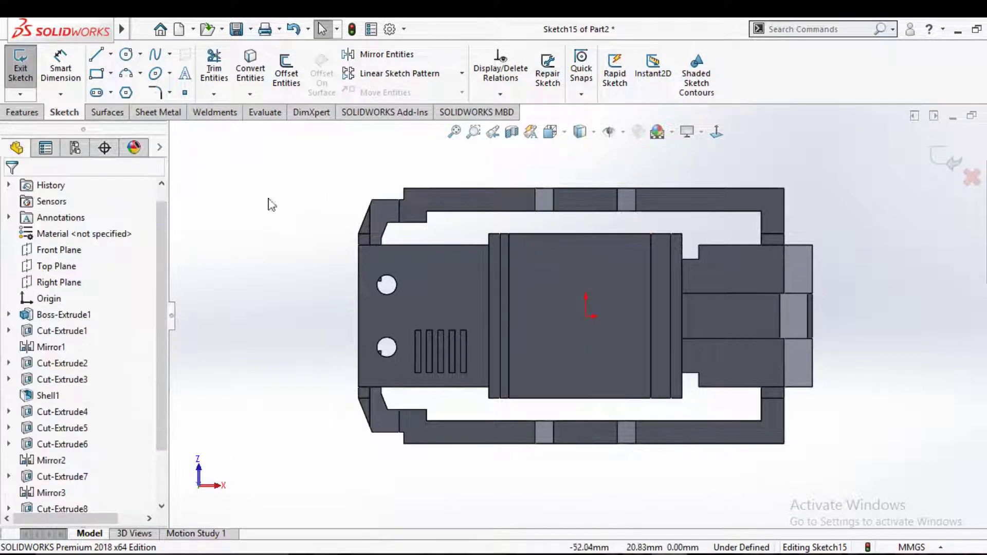
Draw the plate outline's connected lines: slanted top edge, vertical side and bottom segment.
{"action": "left_click", "coordinate": [96, 54]}
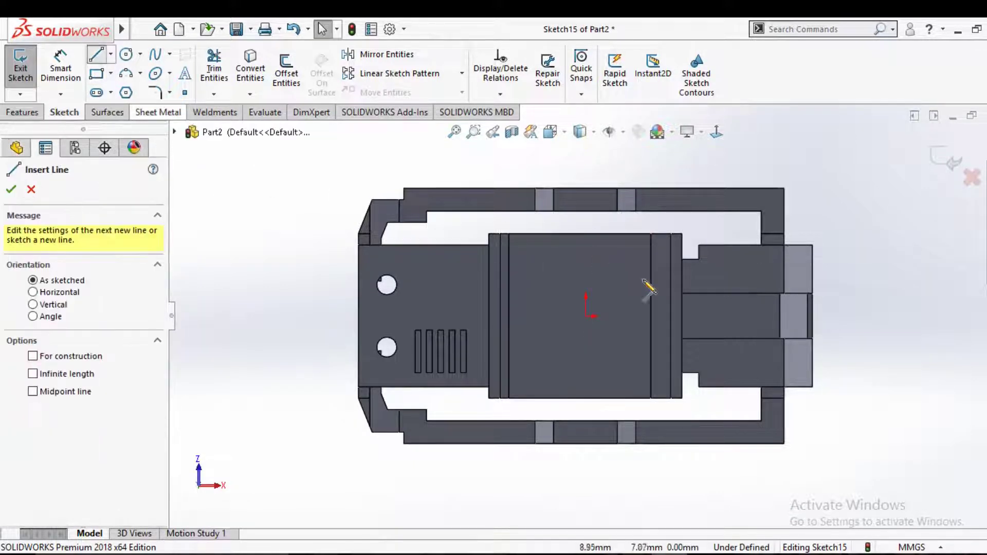
{"action": "left_click", "coordinate": [585, 247]}
{"action": "scroll", "coordinate": [524, 237], "scroll_direction": "down", "scroll_amount": 2}
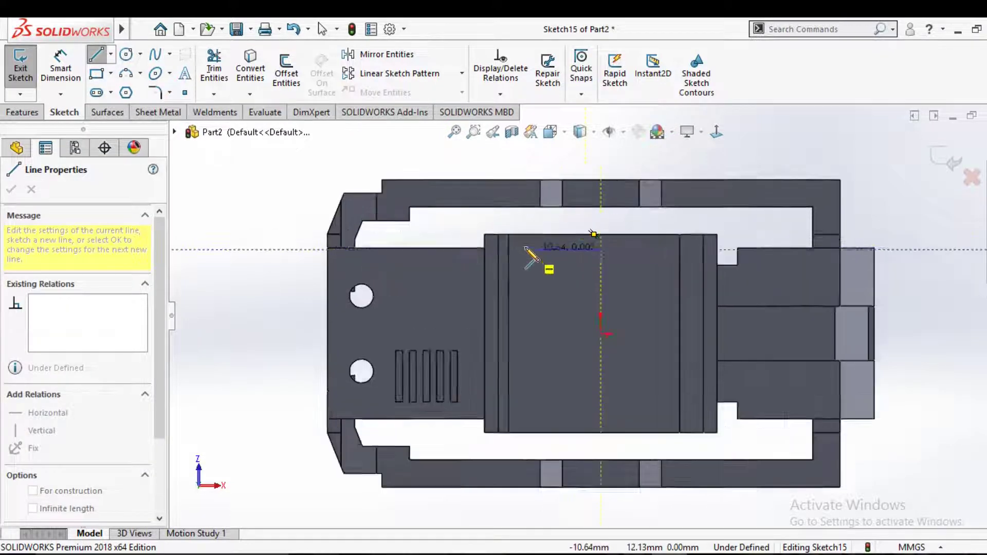
{"action": "scroll", "coordinate": [534, 243], "scroll_direction": "down", "scroll_amount": 2}
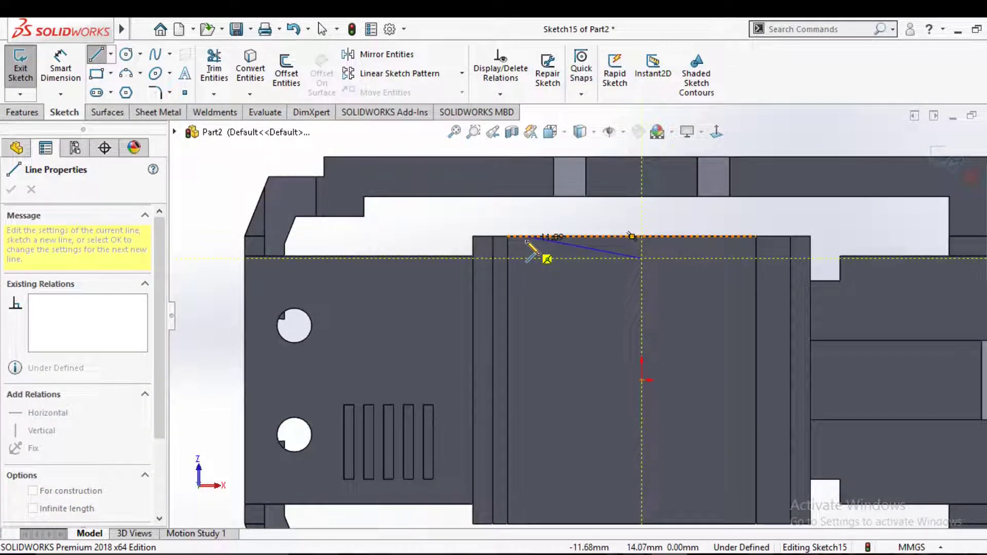
{"action": "left_click", "coordinate": [521, 241]}
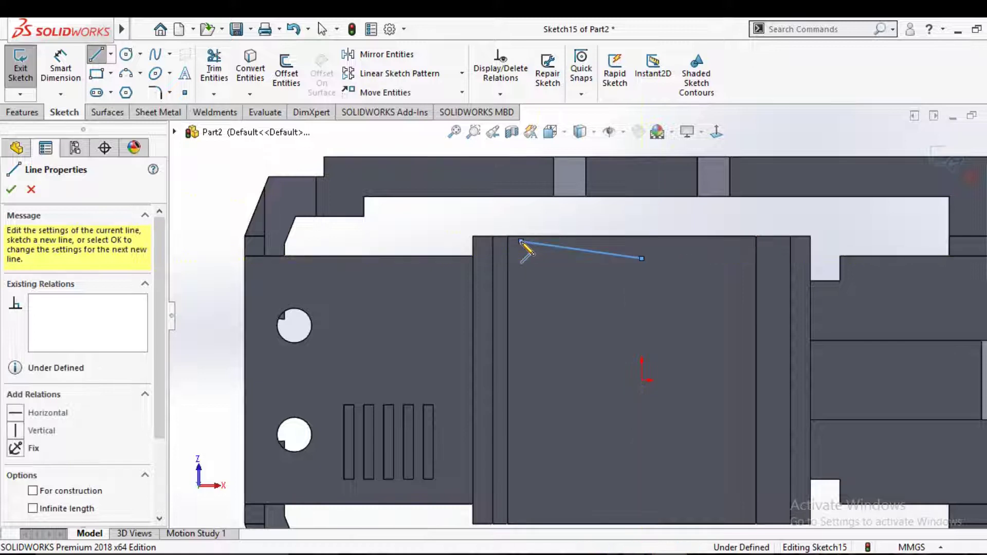
{"action": "double_click", "coordinate": [521, 278]}
{"action": "left_click", "coordinate": [521, 278]}
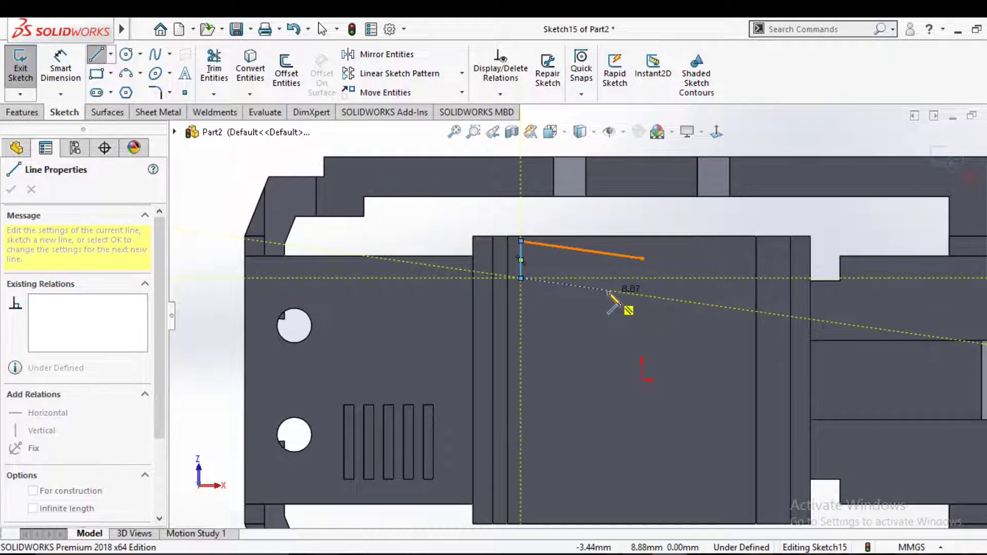
{"action": "left_click", "coordinate": [607, 291]}
{"action": "scroll", "coordinate": [599, 351], "scroll_direction": "up", "scroll_amount": 2}
{"action": "scroll", "coordinate": [598, 352], "scroll_direction": "up", "scroll_amount": 2}
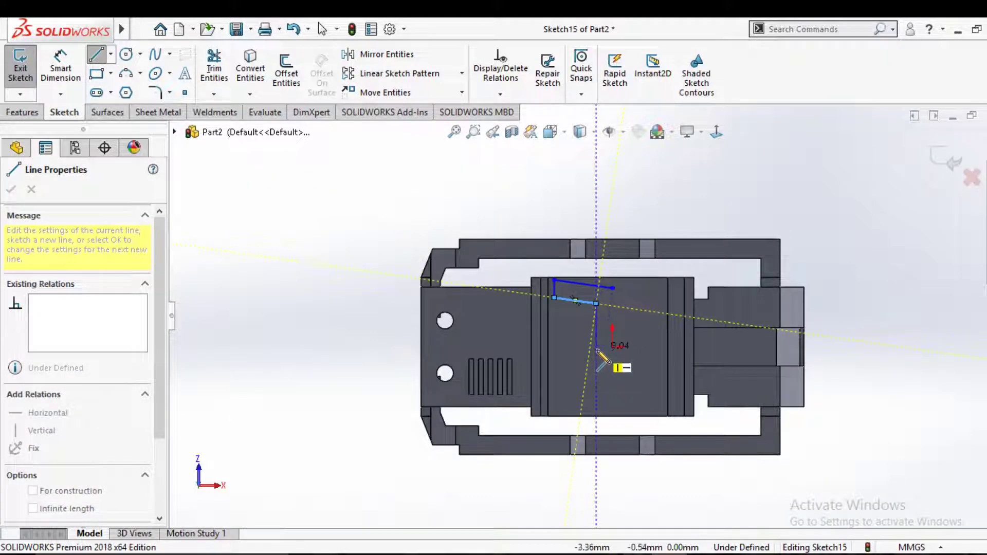
{"action": "right_click", "coordinate": [597, 350]}
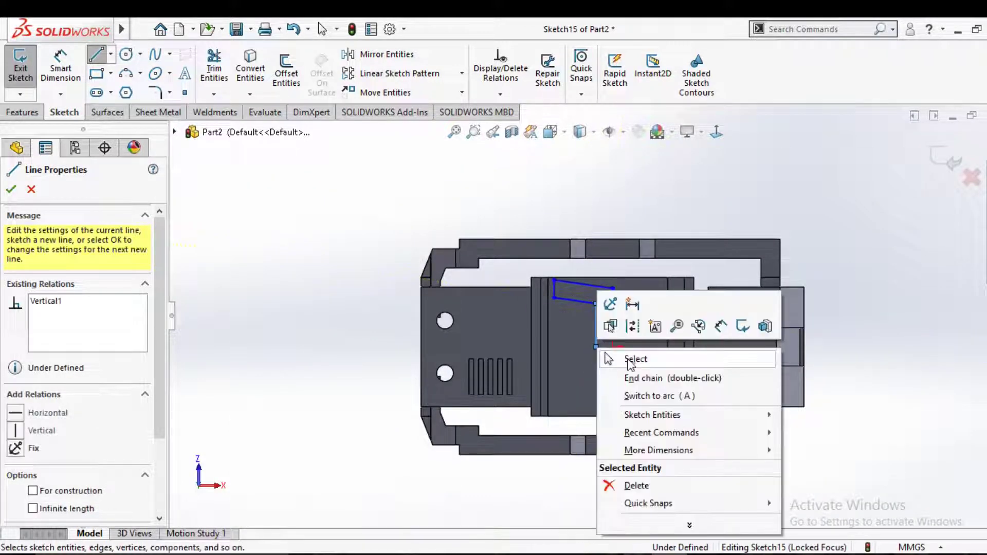
{"action": "left_click", "coordinate": [625, 356]}
{"action": "scroll", "coordinate": [625, 356], "scroll_direction": "down", "scroll_amount": 1}
Add a horizontal centreline running left from the origin.
{"action": "left_click", "coordinate": [24, 113]}
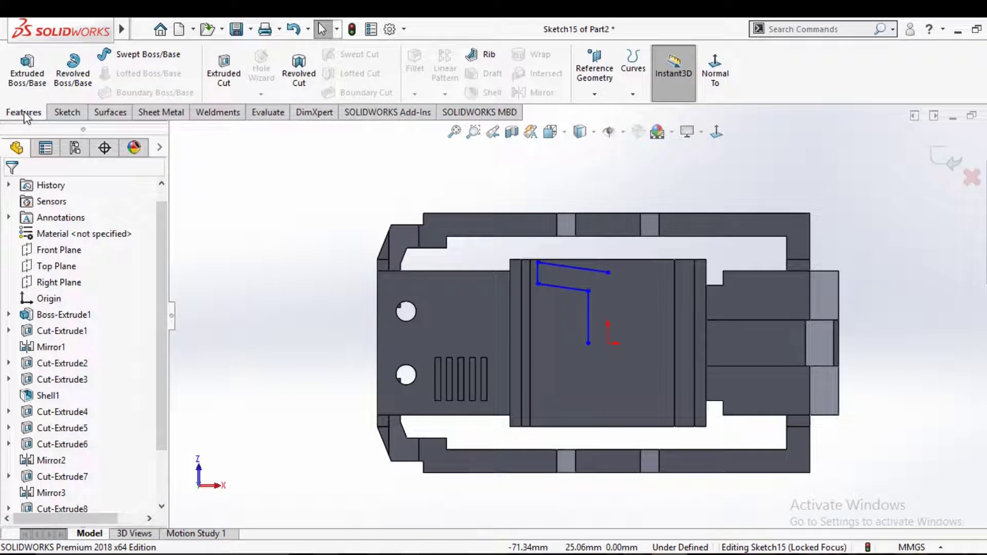
{"action": "left_click", "coordinate": [67, 112]}
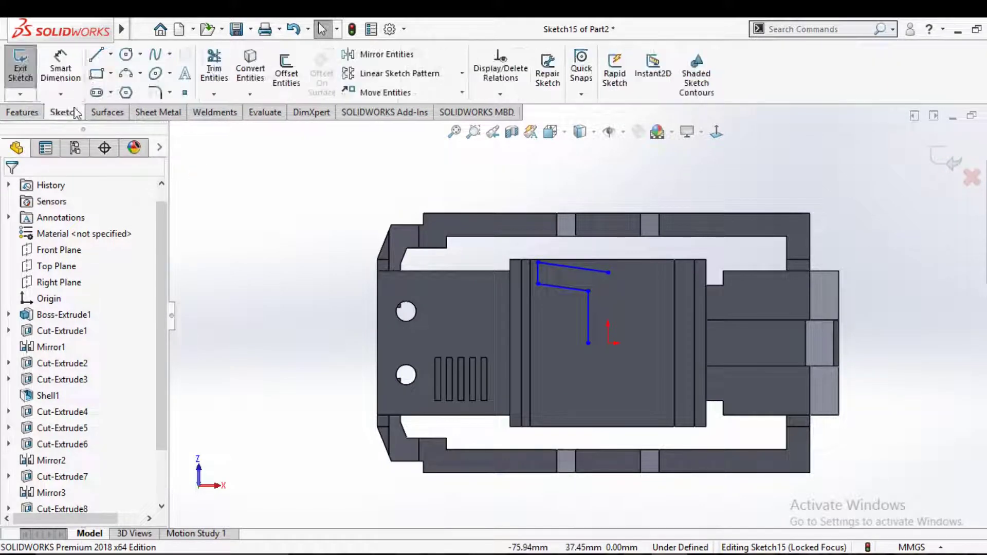
{"action": "left_click", "coordinate": [111, 53]}
{"action": "left_click", "coordinate": [135, 89]}
{"action": "left_click", "coordinate": [608, 343]}
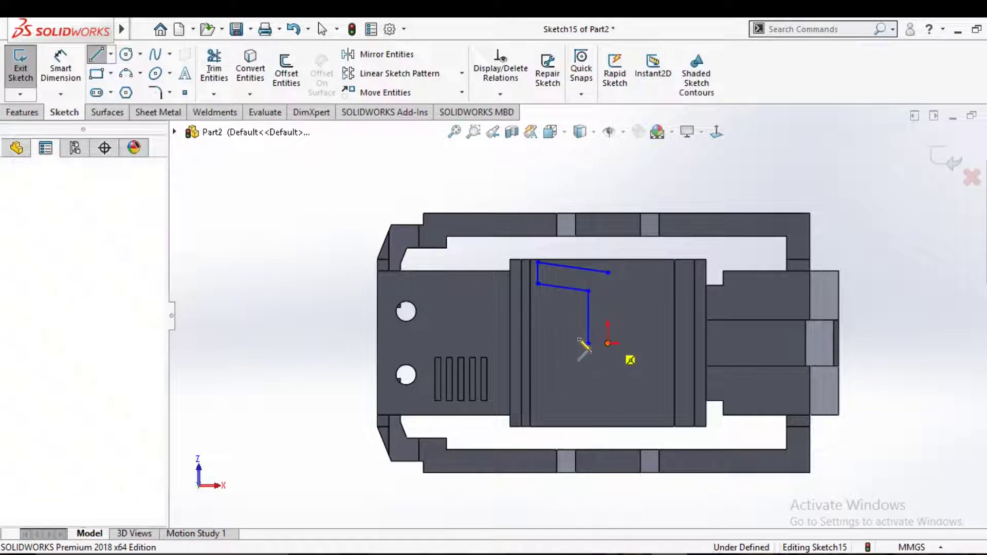
{"action": "left_click", "coordinate": [557, 343]}
{"action": "right_click", "coordinate": [559, 348]}
{"action": "left_click", "coordinate": [586, 354]}
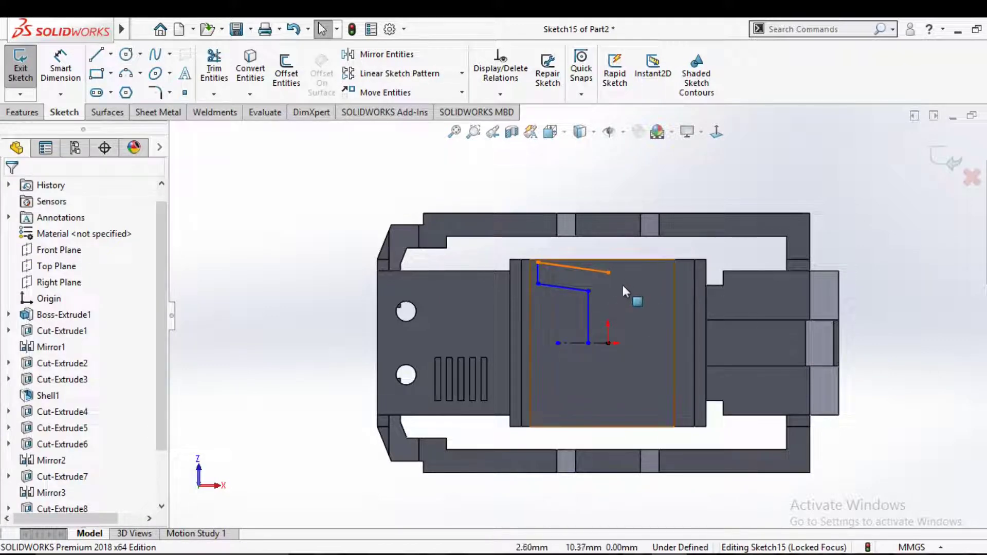
Stretch the slanted top line right and close the outline with a vertical line to the centreline.
{"action": "scroll", "coordinate": [621, 286], "scroll_direction": "down", "scroll_amount": 3}
{"action": "left_click_drag", "start_coordinate": [591, 267], "coordinate": [679, 263]}
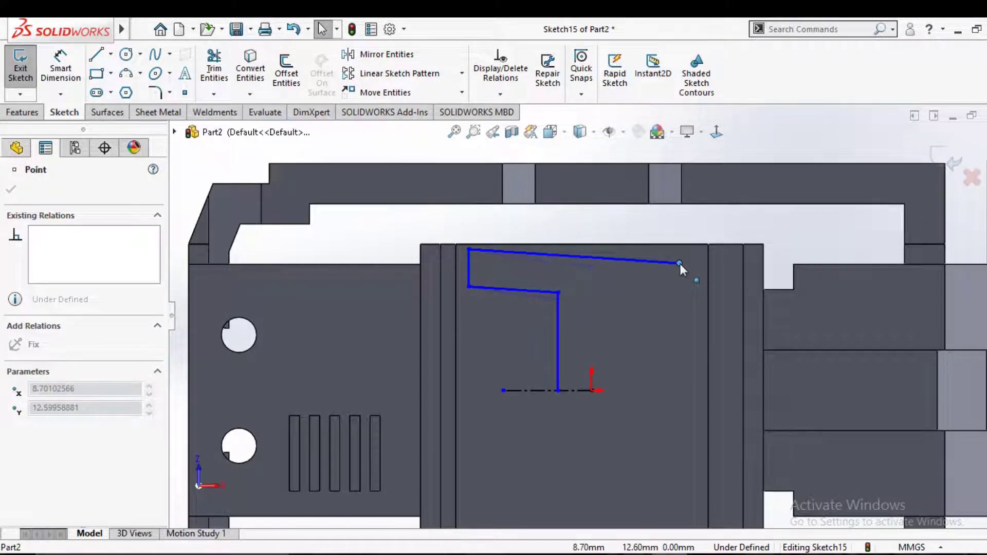
{"action": "key", "text": "f"}
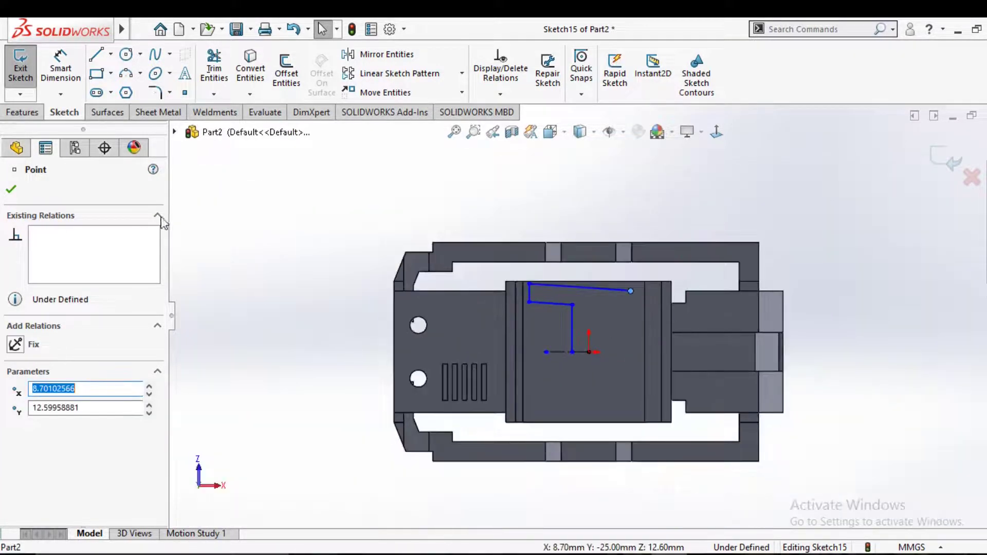
{"action": "left_click", "coordinate": [94, 56]}
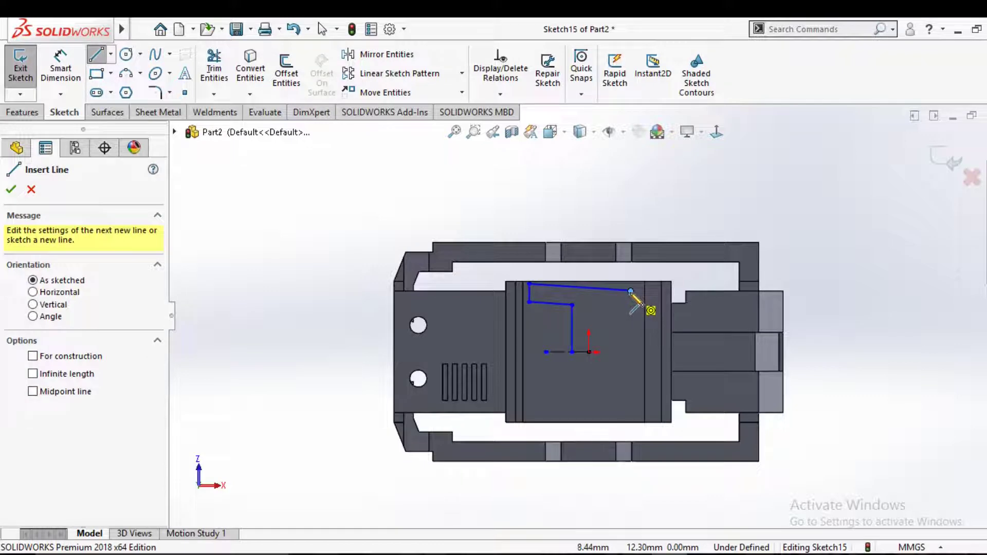
{"action": "left_click", "coordinate": [631, 291]}
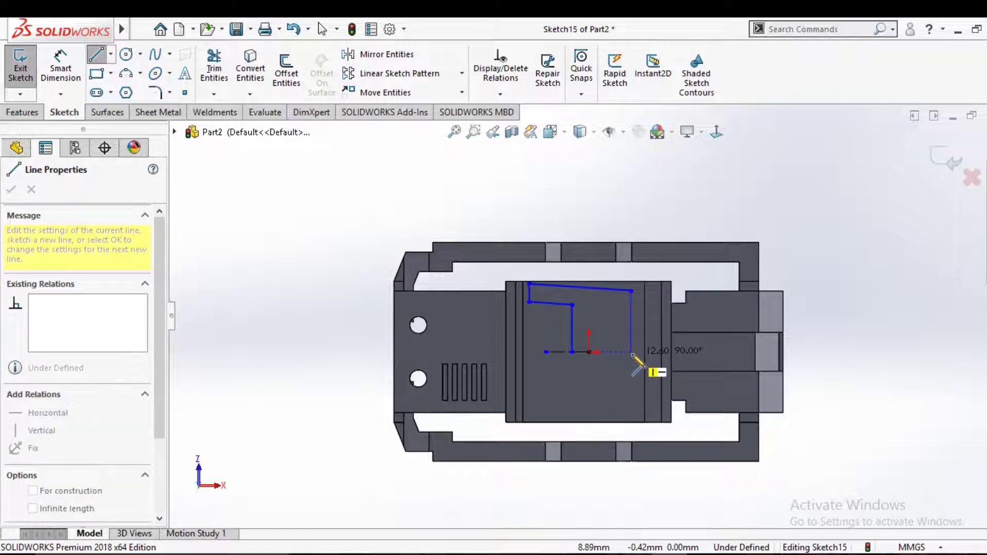
{"action": "left_click", "coordinate": [630, 351]}
{"action": "right_click", "coordinate": [583, 352]}
{"action": "left_click", "coordinate": [607, 362]}
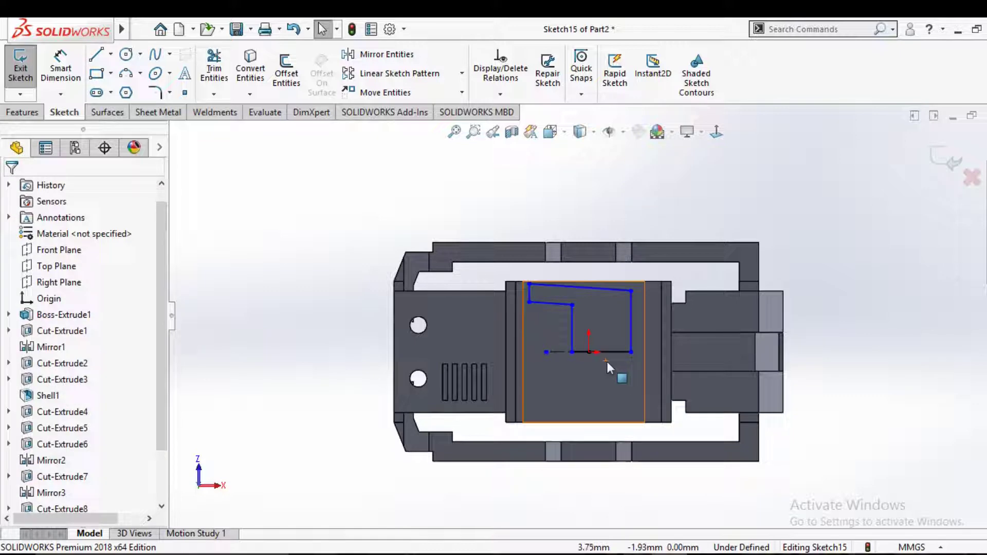
{"action": "left_click", "coordinate": [35, 115]}
{"action": "left_click", "coordinate": [27, 72]}
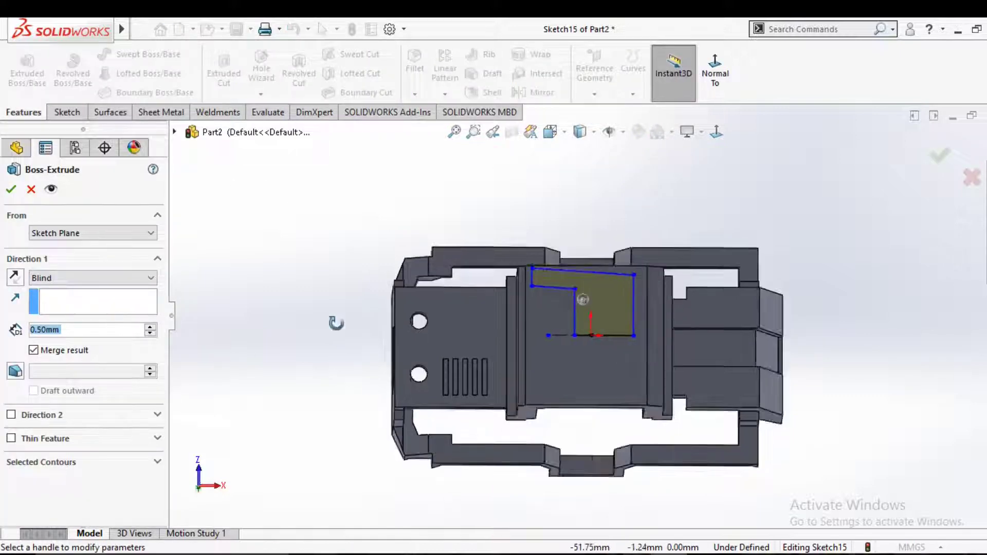
Extrude the plate sketch 1.00 mm as a blind boss.
{"action": "left_click", "coordinate": [88, 336]}
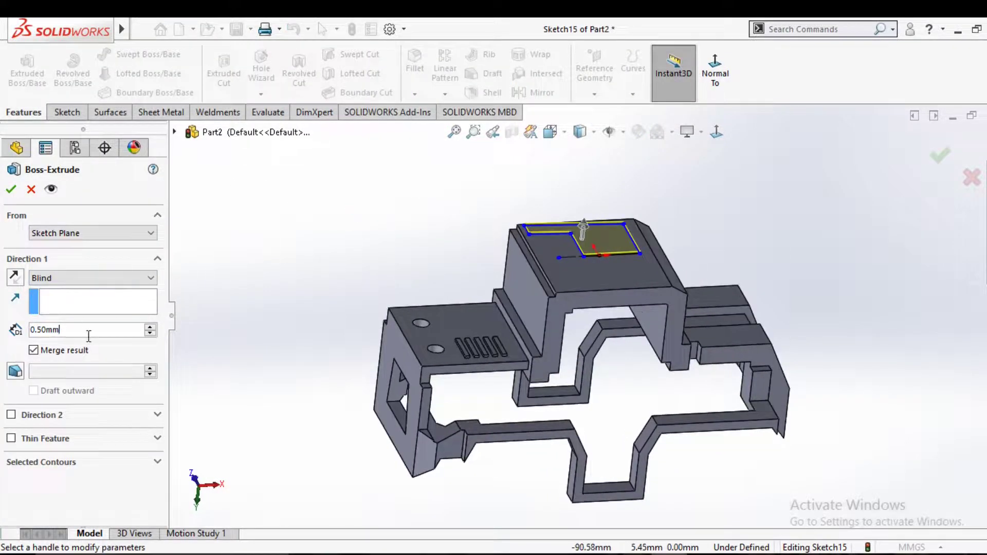
{"action": "type", "text": "1"}
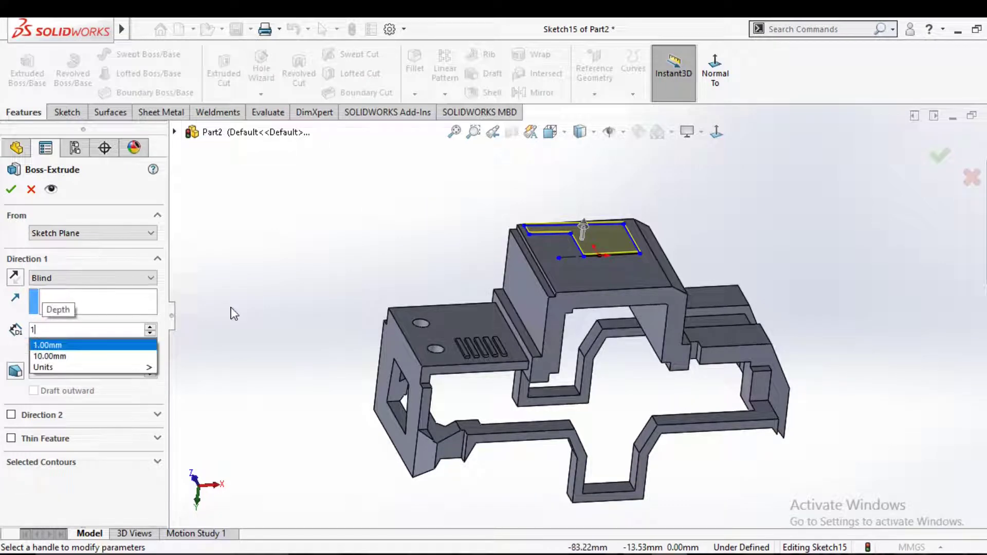
{"action": "left_click", "coordinate": [85, 345]}
{"action": "key", "text": "Return"}
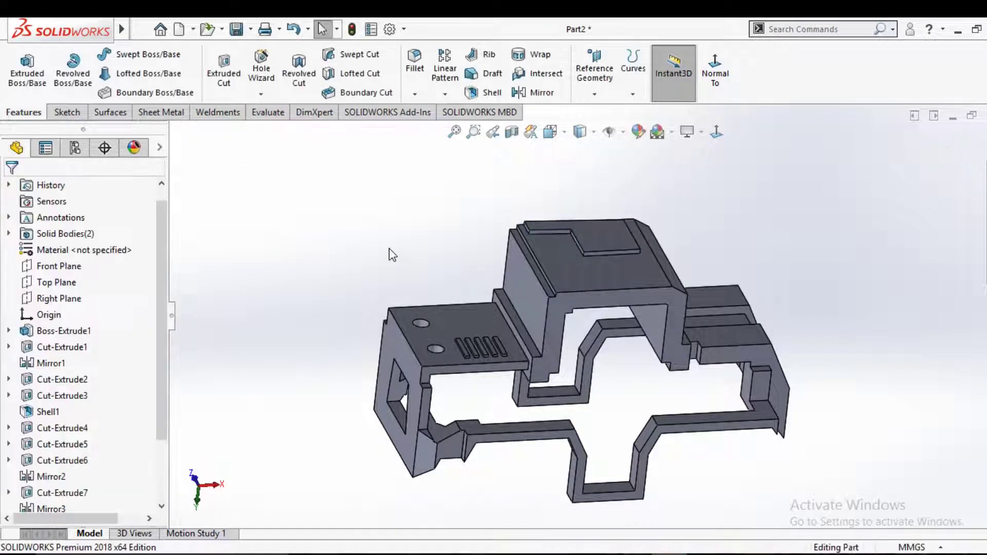
{"action": "scroll", "coordinate": [562, 240], "scroll_direction": "down", "scroll_amount": 3}
{"action": "middle_click_drag", "start_coordinate": [562, 240], "coordinate": [556, 241]}
Mirror Boss-Extrude3 about the Front Plane instead of the Top Plane.
{"action": "left_click", "coordinate": [537, 93]}
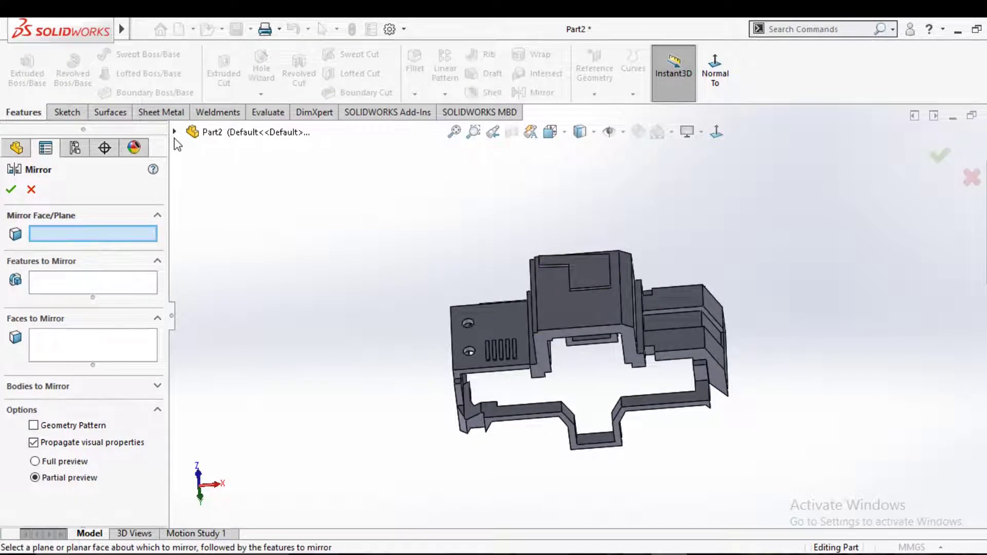
{"action": "left_click", "coordinate": [174, 131]}
{"action": "left_click", "coordinate": [250, 245]}
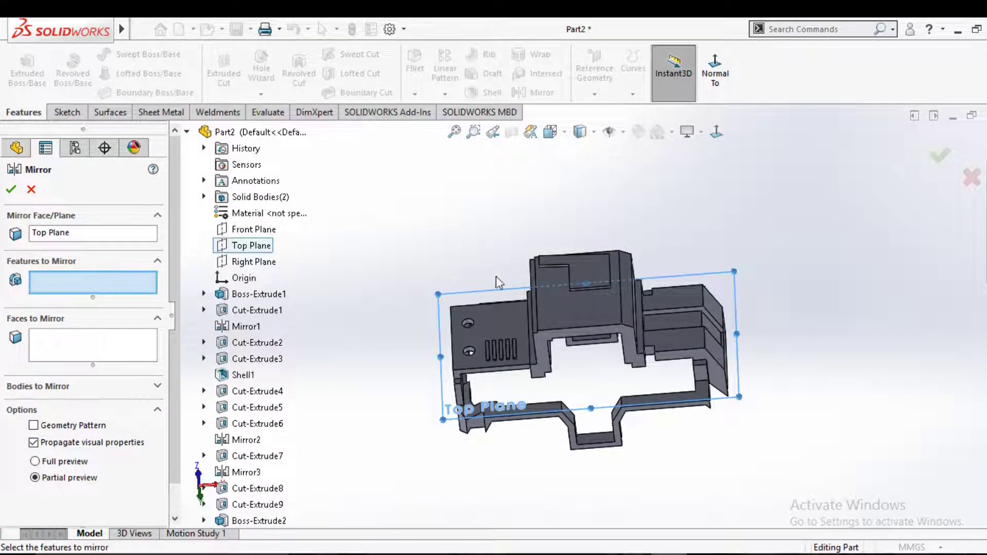
{"action": "left_click", "coordinate": [555, 269]}
{"action": "mouse_move", "coordinate": [555, 269]}
{"action": "middle_mouse_down"}
{"action": "mouse_move", "coordinate": [536, 340]}
{"action": "mouse_move", "coordinate": [544, 329]}
{"action": "middle_mouse_up"}
{"action": "right_click", "coordinate": [92, 282]}
{"action": "left_click", "coordinate": [129, 295]}
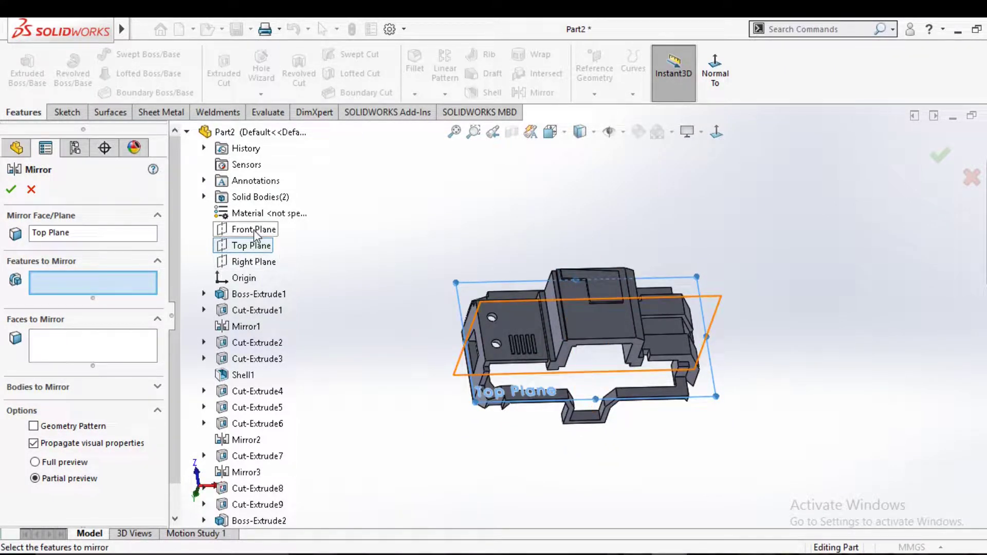
{"action": "right_click", "coordinate": [114, 232]}
{"action": "left_click", "coordinate": [233, 244]}
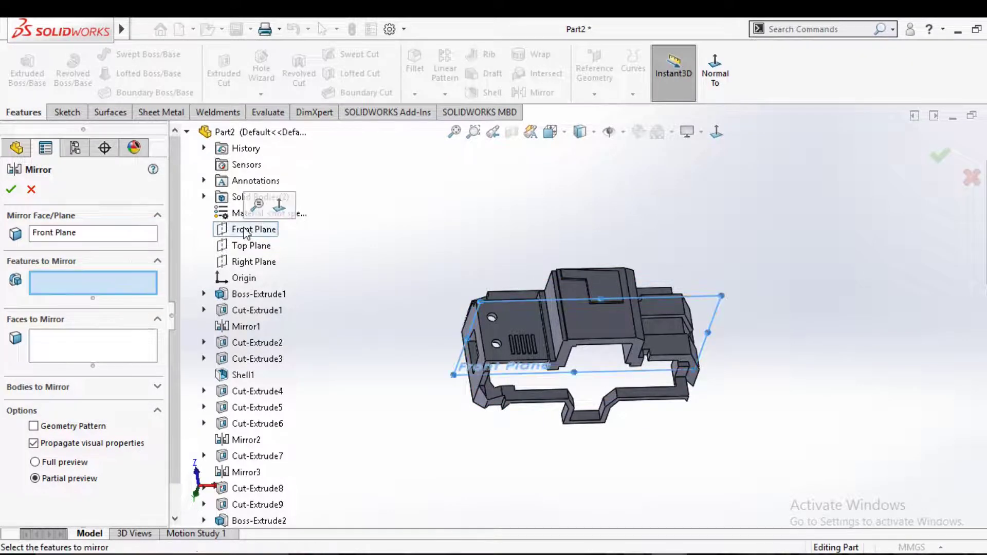
{"action": "left_click", "coordinate": [585, 290]}
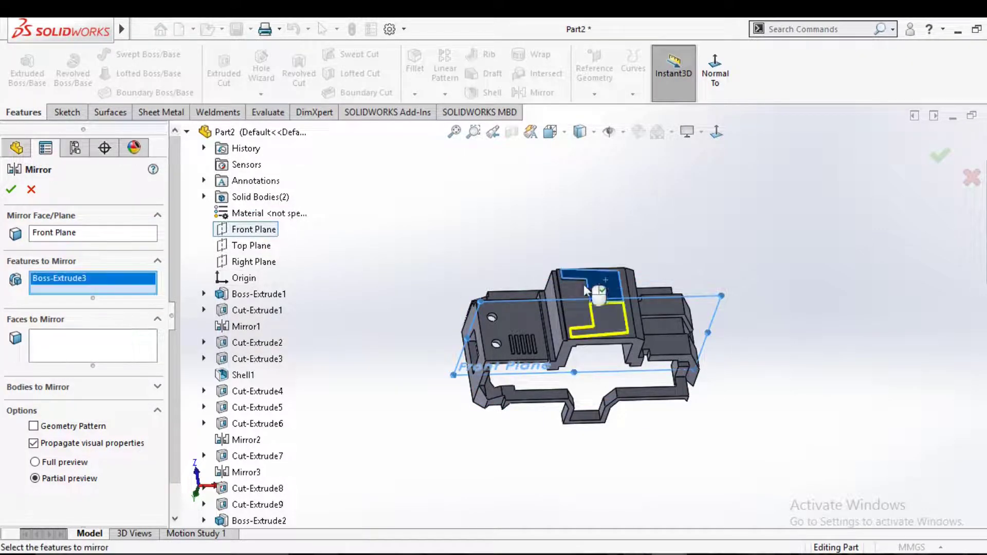
{"action": "left_click", "coordinate": [13, 189]}
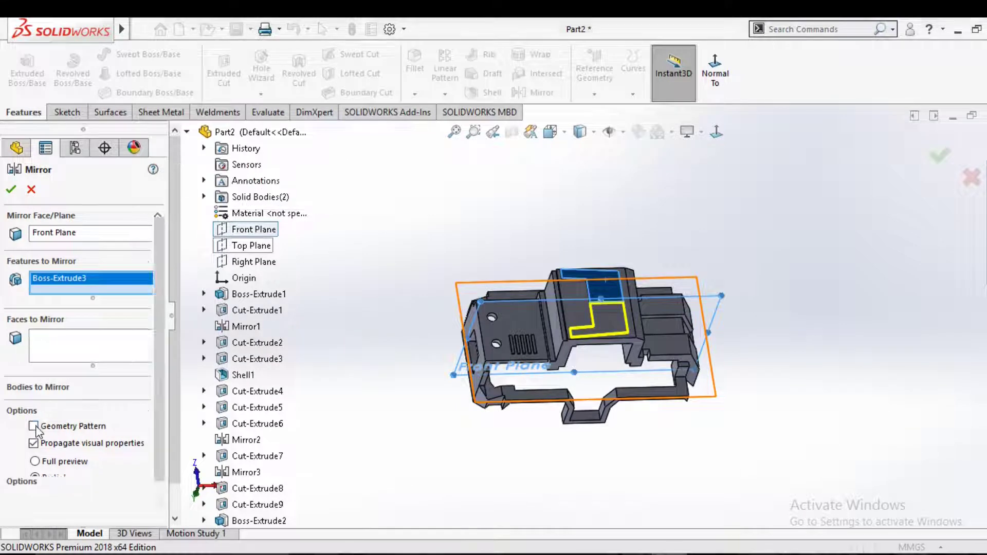
{"action": "left_click", "coordinate": [11, 189]}
{"action": "middle_click_drag", "start_coordinate": [552, 225], "coordinate": [591, 309]}
{"action": "scroll", "coordinate": [581, 329], "scroll_direction": "down", "scroll_amount": 5}
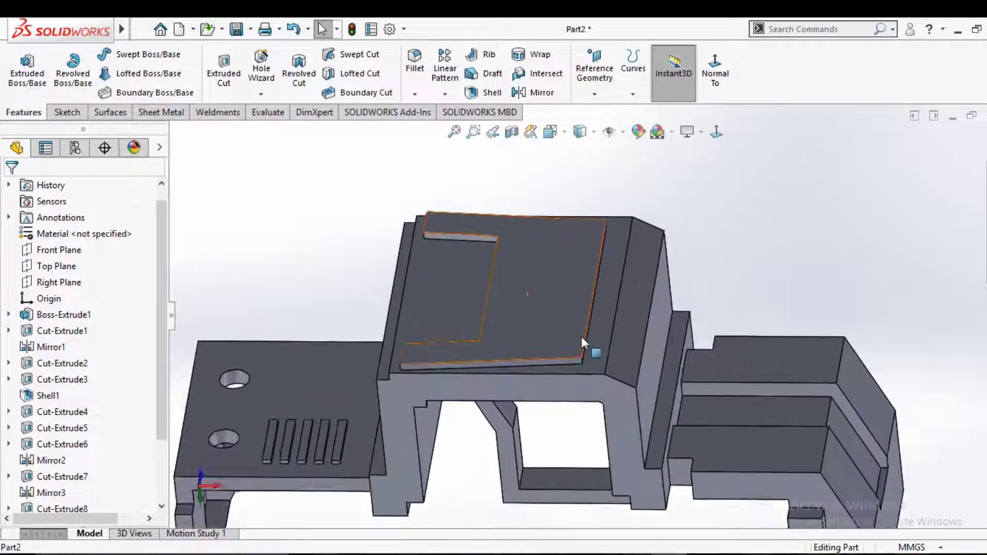
Chamfer the plate's front top edge with a 2 mm distance.
{"action": "middle_click_drag", "start_coordinate": [590, 285], "coordinate": [577, 316]}
{"action": "scroll", "coordinate": [577, 316], "scroll_direction": "down", "scroll_amount": 3}
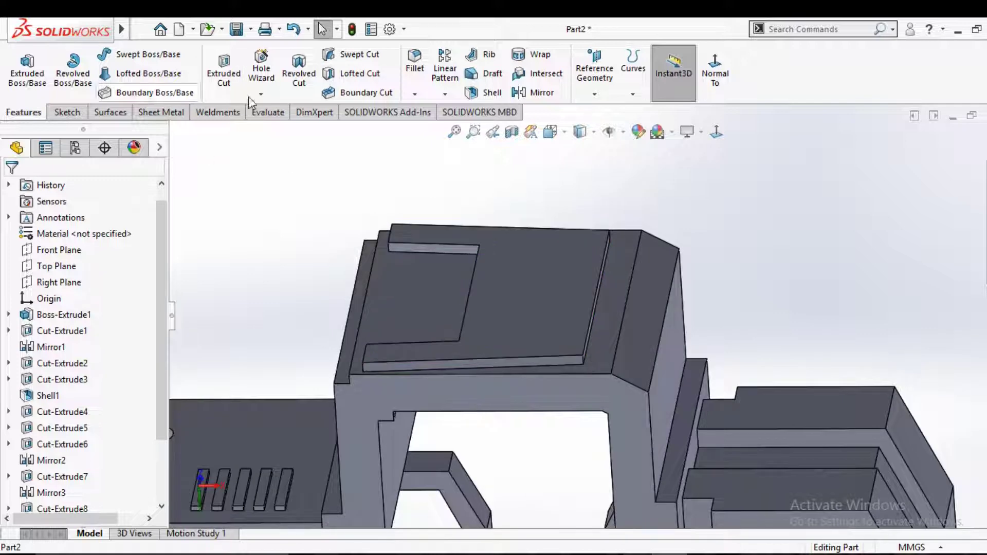
{"action": "left_click", "coordinate": [414, 94]}
{"action": "left_click", "coordinate": [427, 128]}
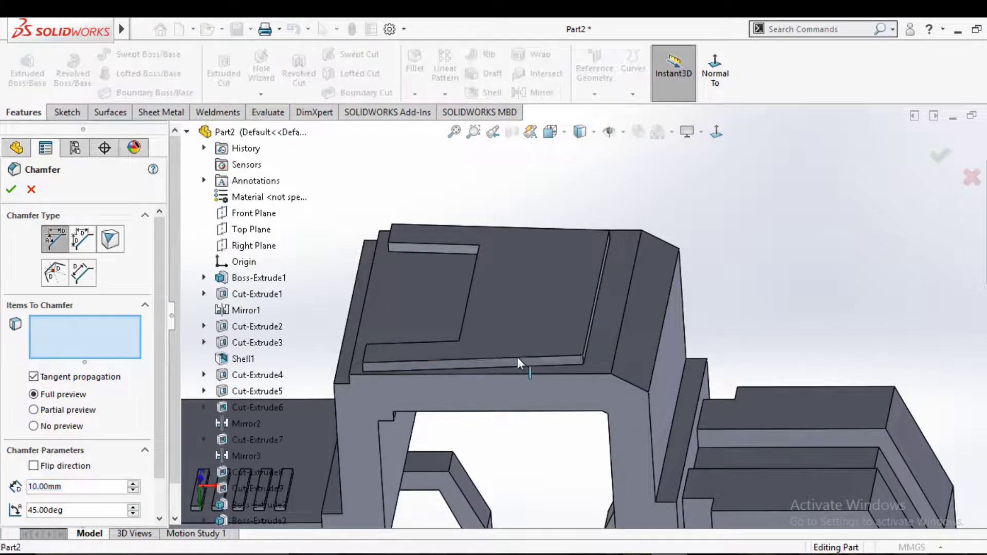
{"action": "left_click", "coordinate": [525, 358]}
{"action": "scroll", "coordinate": [414, 298], "scroll_direction": "up", "scroll_amount": 2}
{"action": "middle_click_drag", "start_coordinate": [413, 298], "coordinate": [370, 329]}
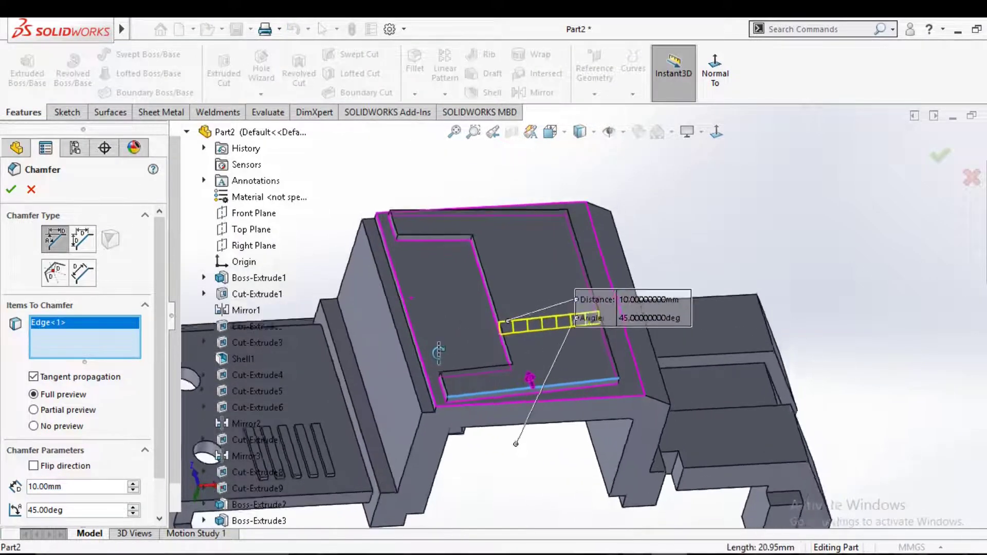
{"action": "scroll", "coordinate": [159, 416], "scroll_direction": "down", "scroll_amount": 2}
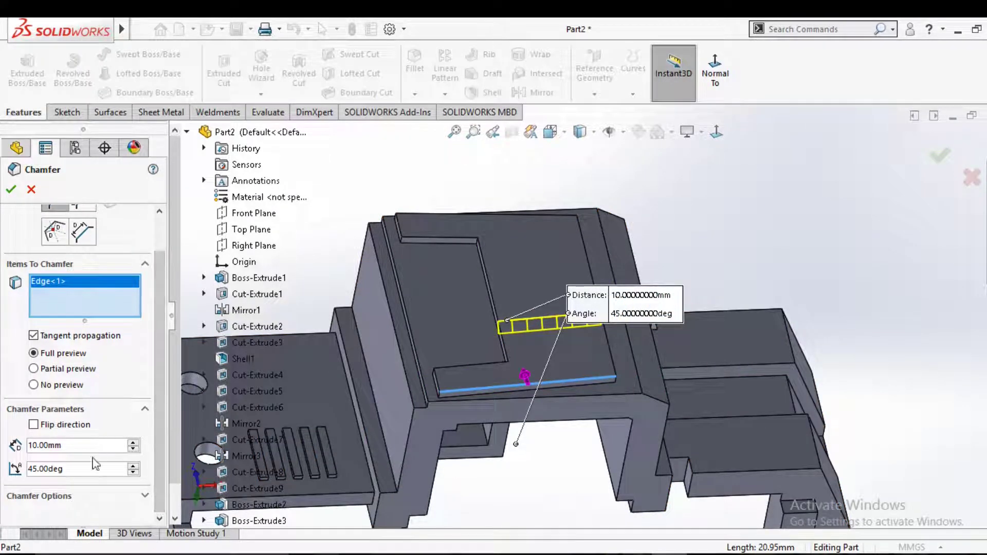
{"action": "type", "text": "2"}
{"action": "key", "text": "Return"}
Add the L-shaped edge and a third plate edge to the 2 mm chamfer and accept it.
{"action": "mouse_move", "coordinate": [514, 370]}
{"action": "middle_mouse_down"}
{"action": "mouse_move", "coordinate": [530, 343]}
{"action": "mouse_move", "coordinate": [634, 337]}
{"action": "middle_mouse_up"}
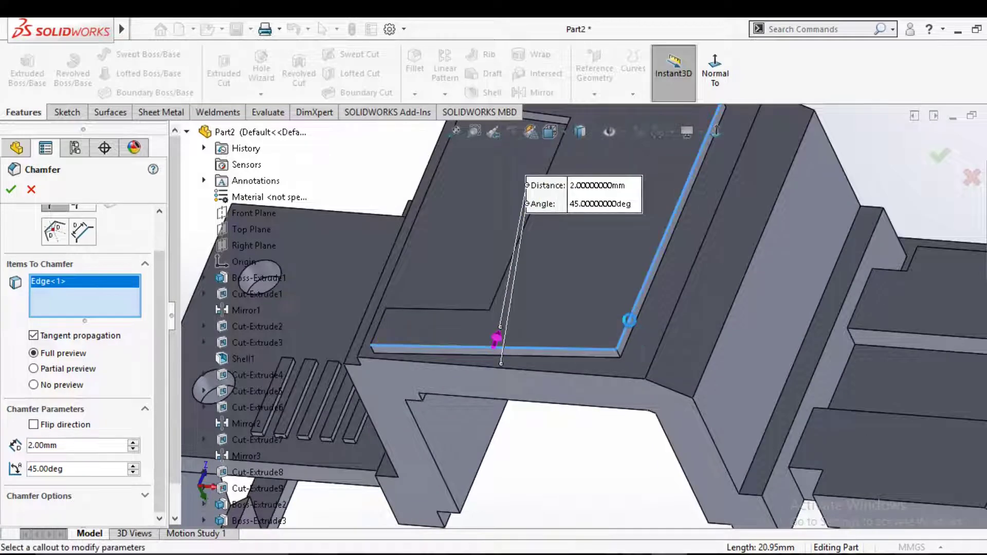
{"action": "left_click", "coordinate": [634, 337]}
{"action": "scroll", "coordinate": [617, 297], "scroll_direction": "up", "scroll_amount": 3}
{"action": "middle_click_drag", "start_coordinate": [617, 297], "coordinate": [591, 308]}
{"action": "scroll", "coordinate": [586, 307], "scroll_direction": "down", "scroll_amount": 5}
{"action": "left_click", "coordinate": [580, 306]}
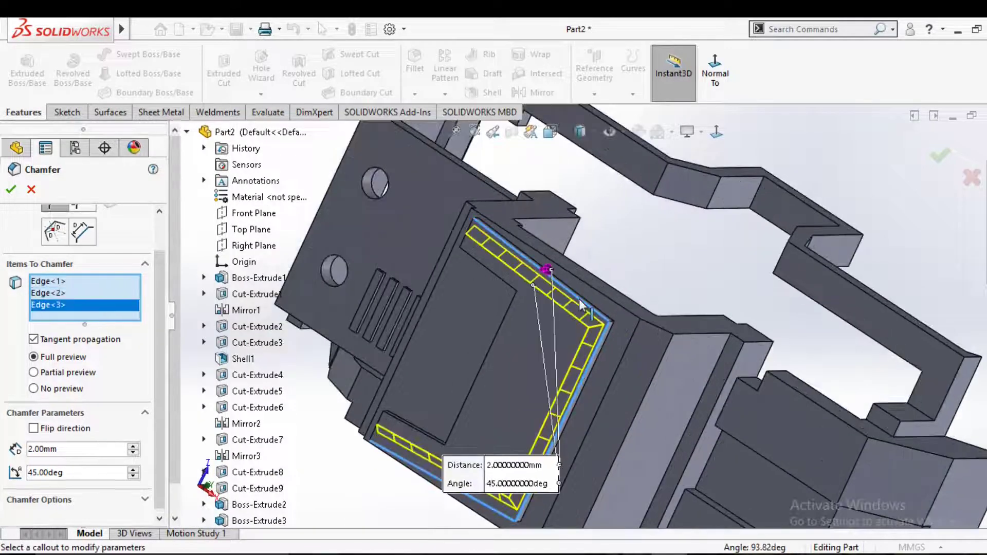
{"action": "left_click", "coordinate": [13, 189]}
Start a second chamfer on the groove's top and vertical edges.
{"action": "scroll", "coordinate": [463, 293], "scroll_direction": "up", "scroll_amount": 5}
{"action": "middle_click_drag", "start_coordinate": [463, 293], "coordinate": [557, 268]}
{"action": "scroll", "coordinate": [557, 267], "scroll_direction": "down", "scroll_amount": 3}
{"action": "scroll", "coordinate": [636, 273], "scroll_direction": "down", "scroll_amount": 3}
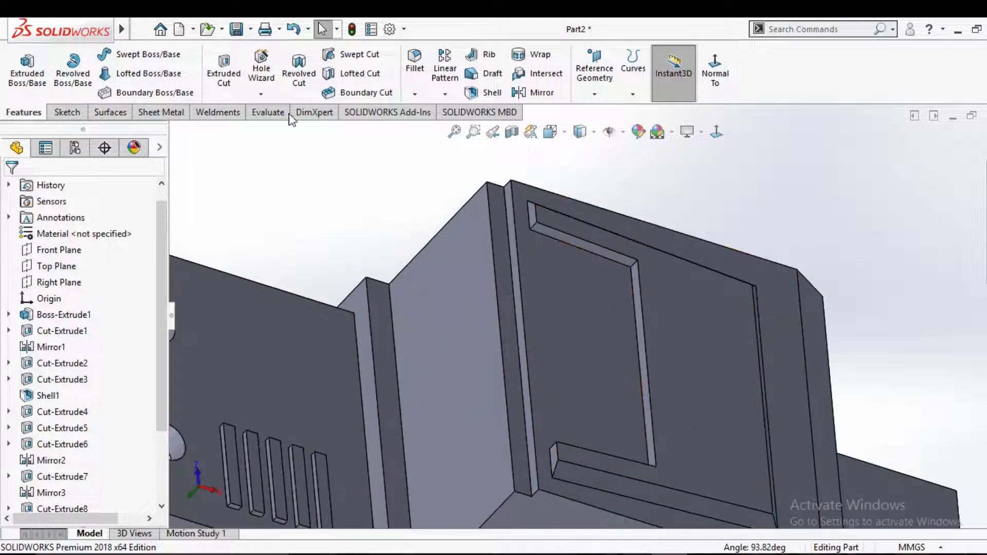
{"action": "left_click", "coordinate": [415, 95]}
{"action": "left_click", "coordinate": [426, 126]}
{"action": "left_click", "coordinate": [559, 230]}
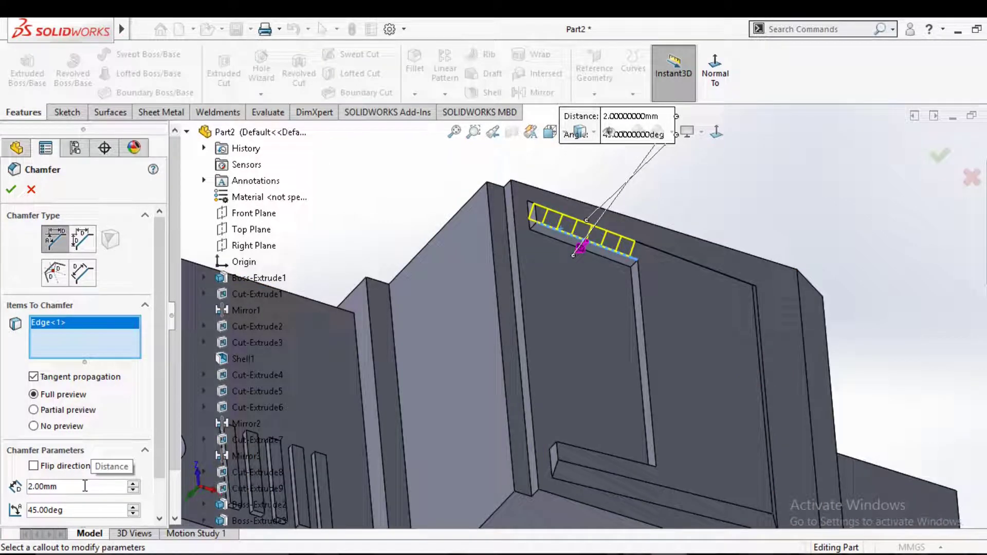
{"action": "left_click", "coordinate": [640, 285]}
Add three more groove edges and set the chamfer distance to 0.5 mm.
{"action": "middle_click_drag", "start_coordinate": [633, 363], "coordinate": [597, 427]}
{"action": "scroll", "coordinate": [606, 407], "scroll_direction": "up", "scroll_amount": 5}
{"action": "scroll", "coordinate": [597, 427], "scroll_direction": "down", "scroll_amount": 10}
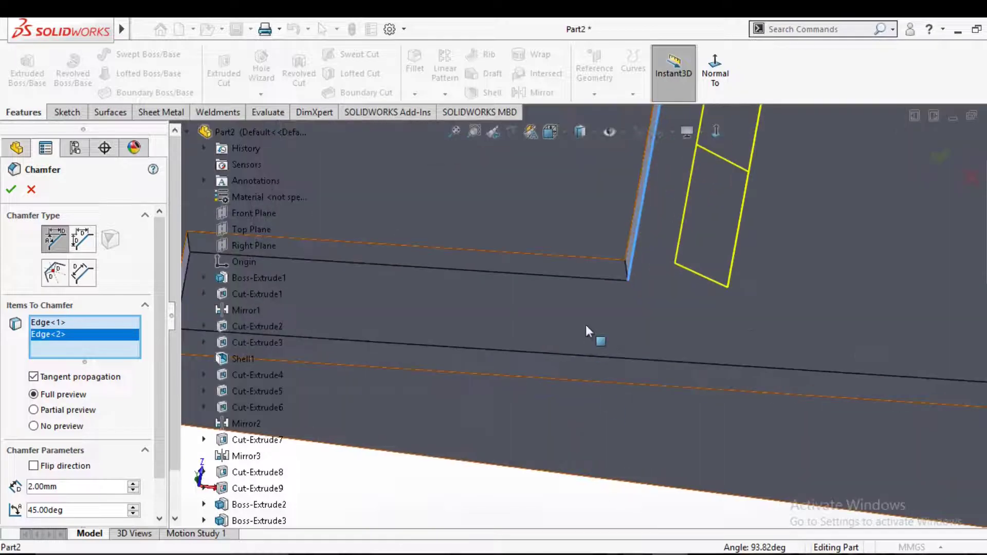
{"action": "left_click", "coordinate": [599, 282]}
{"action": "mouse_move", "coordinate": [599, 279]}
{"action": "middle_mouse_down"}
{"action": "mouse_move", "coordinate": [464, 315]}
{"action": "mouse_move", "coordinate": [587, 208]}
{"action": "middle_mouse_up"}
{"action": "left_click", "coordinate": [465, 319]}
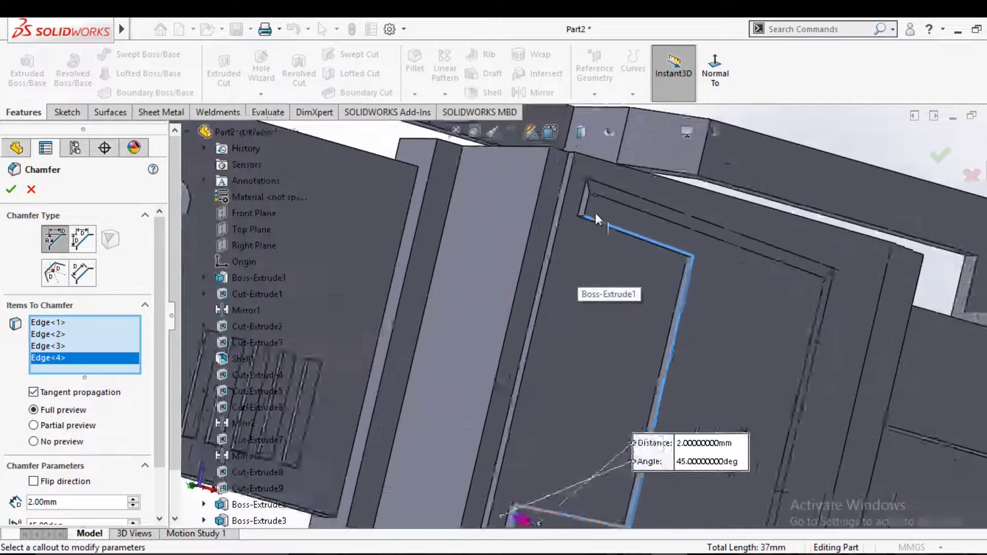
{"action": "left_click", "coordinate": [587, 208]}
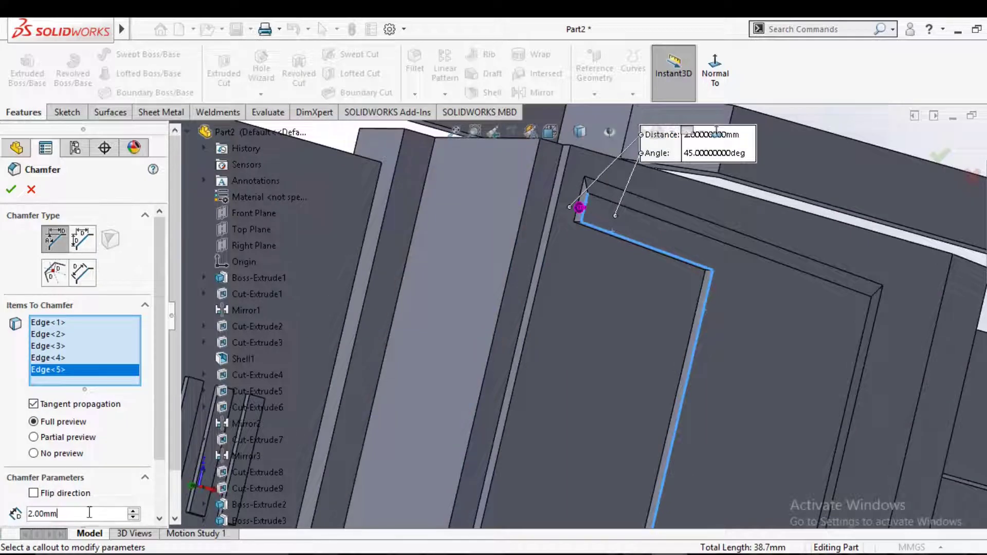
{"action": "type", "text": "0.5"}
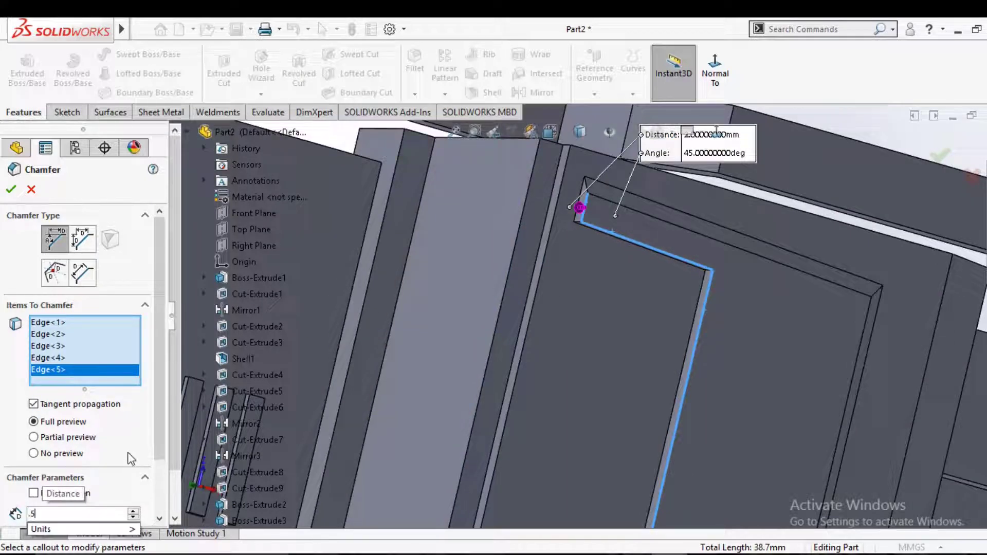
{"action": "key", "text": "Return"}
{"action": "key", "text": "Return"}
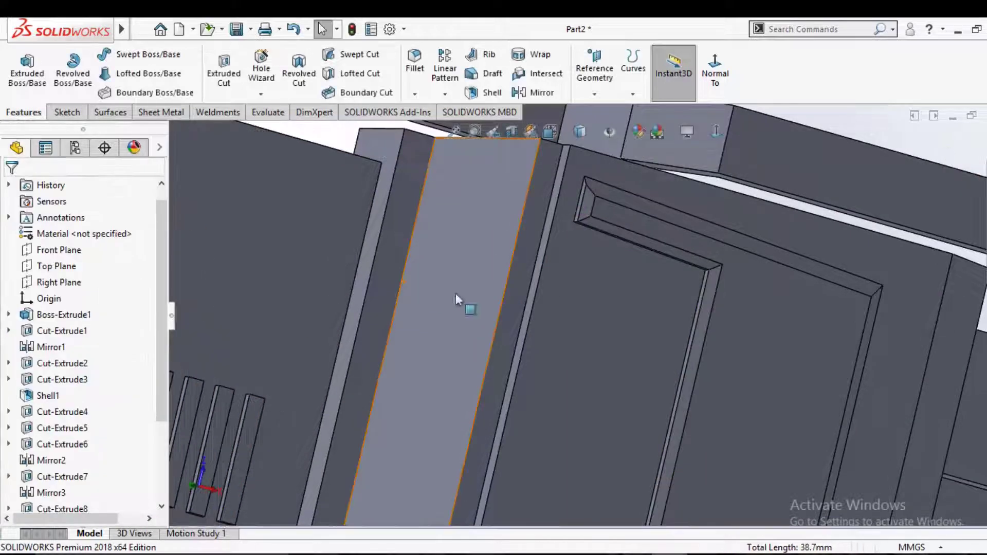
{"action": "scroll", "coordinate": [507, 289], "scroll_direction": "up", "scroll_amount": 5}
{"action": "scroll", "coordinate": [508, 289], "scroll_direction": "up", "scroll_amount": 2}
{"action": "mouse_move", "coordinate": [505, 388]}
{"action": "middle_mouse_down"}
{"action": "mouse_move", "coordinate": [572, 276]}
{"action": "mouse_move", "coordinate": [794, 441]}
{"action": "middle_mouse_up"}
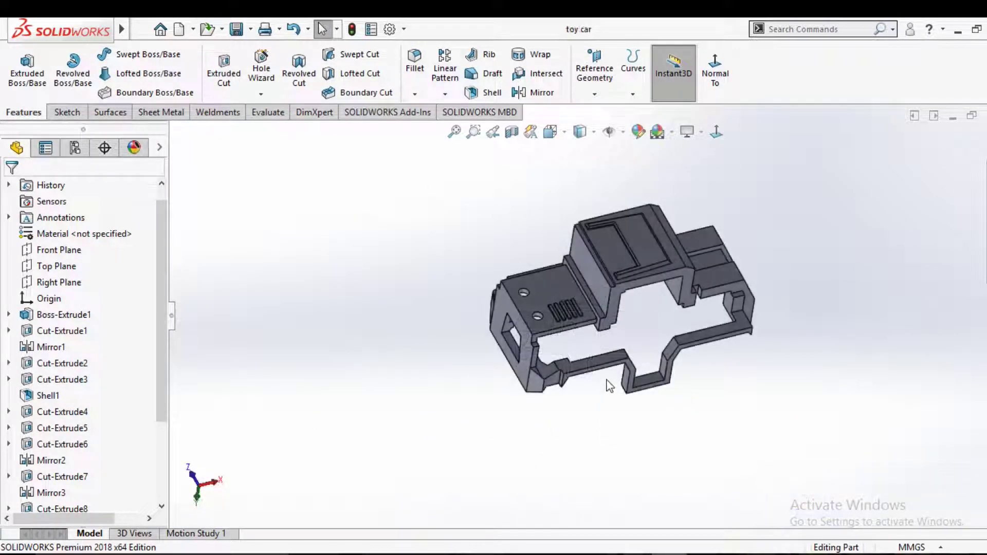
Start Sketch16 on the car's side face and view it normal to the plane.
{"action": "middle_click_drag", "start_coordinate": [607, 384], "coordinate": [601, 288]}
{"action": "scroll", "coordinate": [599, 279], "scroll_direction": "down", "scroll_amount": 5}
{"action": "left_click", "coordinate": [593, 277]}
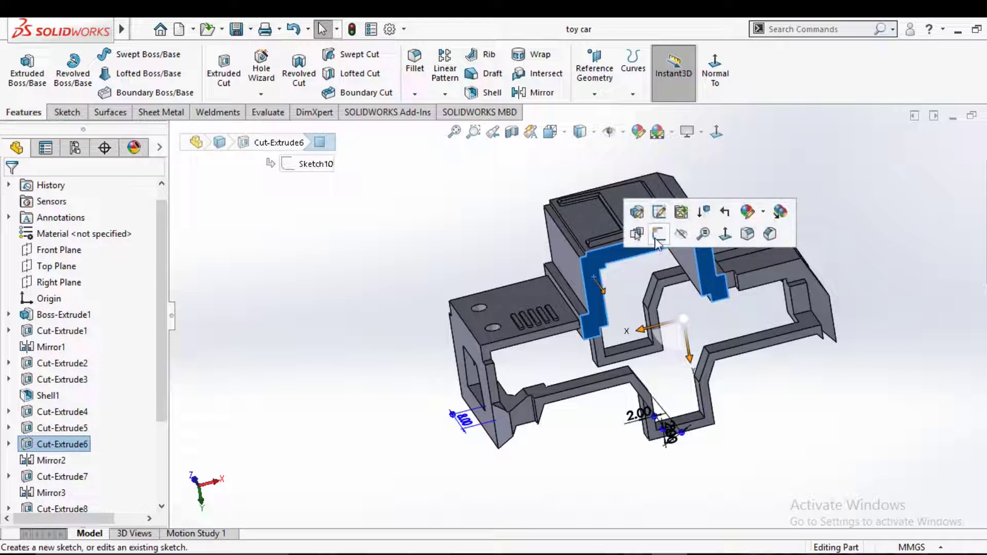
{"action": "left_click", "coordinate": [659, 234]}
{"action": "left_click", "coordinate": [717, 132]}
{"action": "left_click", "coordinate": [717, 131]}
{"action": "middle_click_drag", "start_coordinate": [535, 475], "coordinate": [538, 438]}
{"action": "key", "text": "space"}
{"action": "key", "text": "ctrl+8"}
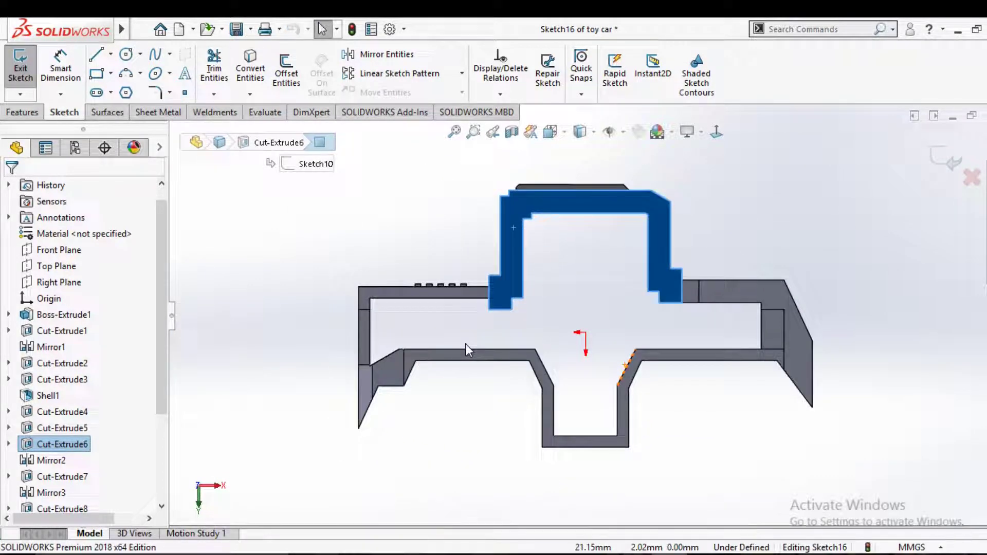
Draw a line along the front slope from its lower corner to the top.
{"action": "left_click", "coordinate": [96, 55]}
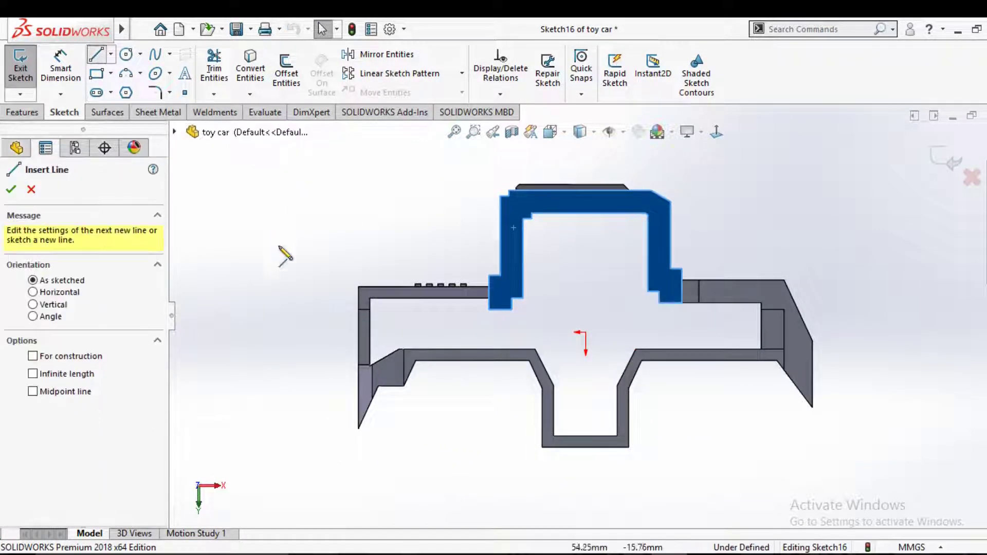
{"action": "left_click", "coordinate": [370, 366]}
{"action": "scroll", "coordinate": [393, 378], "scroll_direction": "down", "scroll_amount": 4}
{"action": "scroll", "coordinate": [434, 350], "scroll_direction": "down", "scroll_amount": 1}
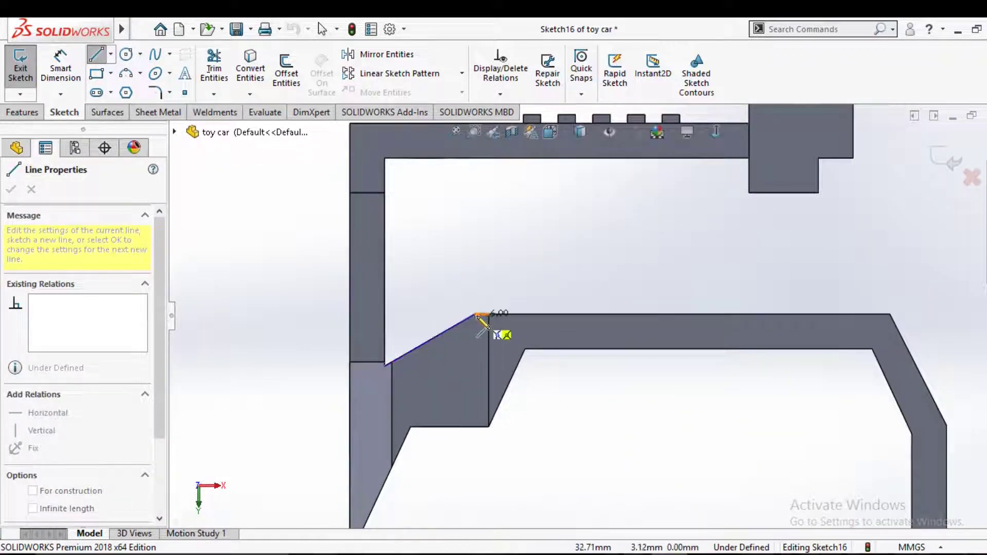
{"action": "left_click", "coordinate": [474, 314]}
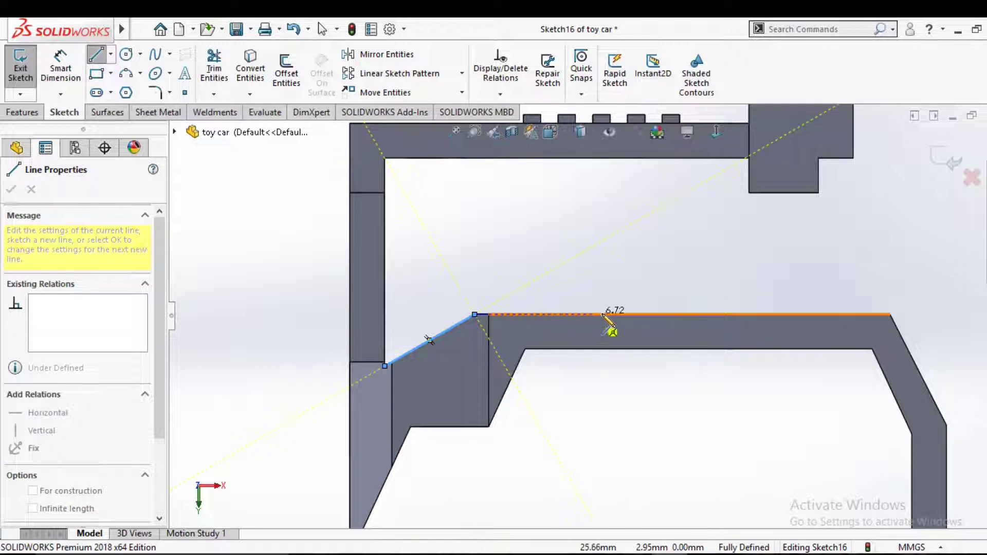
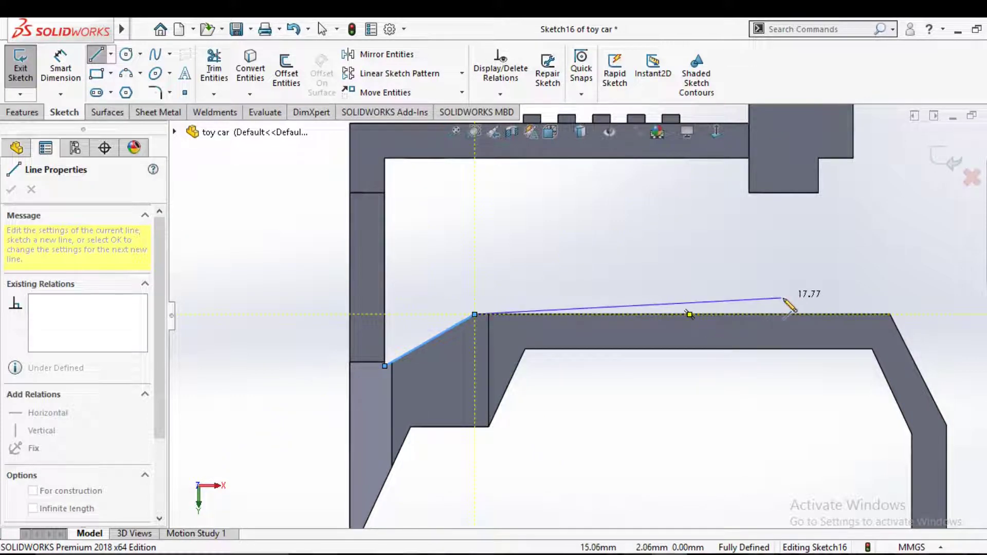
Trace the floor's top edge down around the U-shaped notch and back up its slope.
{"action": "left_click", "coordinate": [890, 315]}
{"action": "scroll", "coordinate": [892, 330], "scroll_direction": "up", "scroll_amount": 3}
{"action": "scroll", "coordinate": [756, 370], "scroll_direction": "up", "scroll_amount": 2}
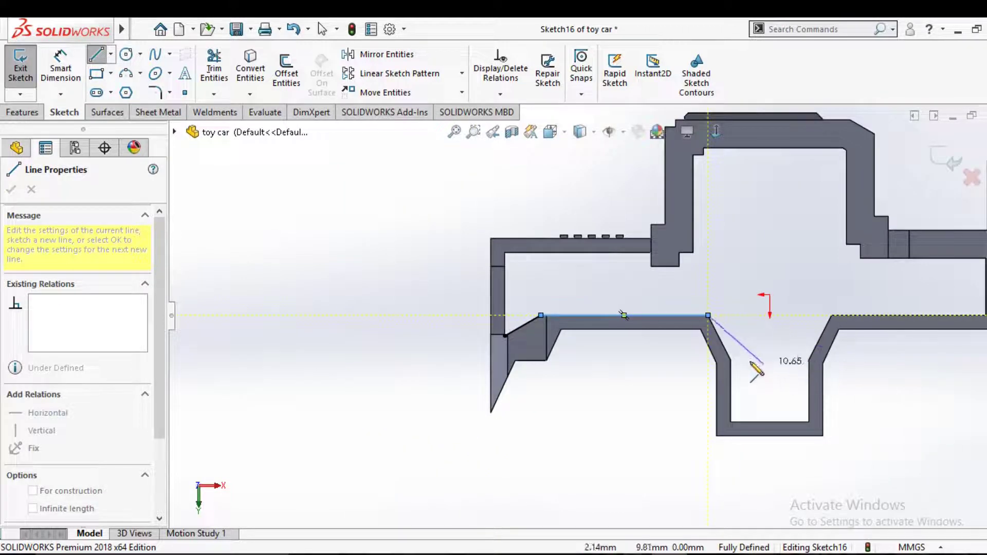
{"action": "left_click", "coordinate": [731, 360]}
{"action": "left_click", "coordinate": [730, 422]}
{"action": "left_click", "coordinate": [808, 422]}
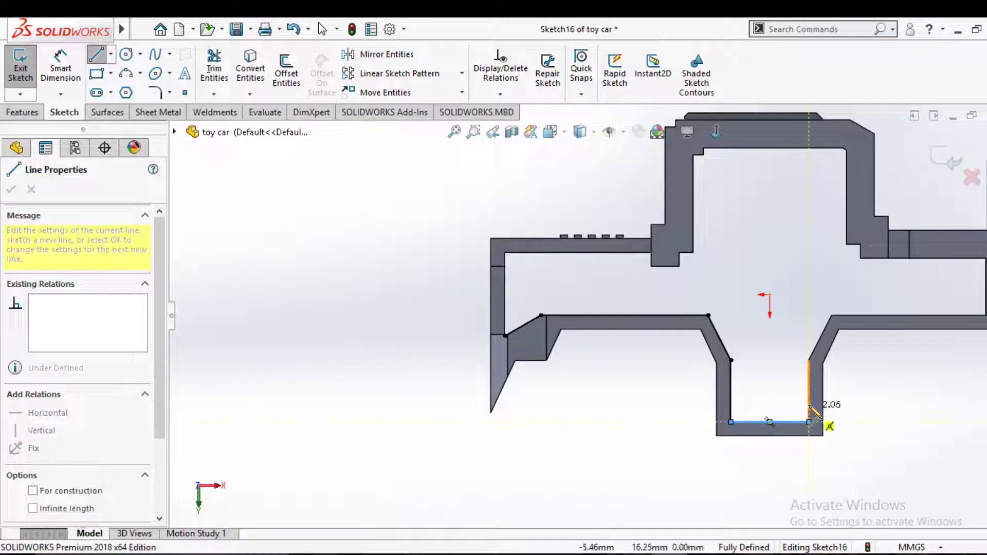
{"action": "left_click", "coordinate": [809, 360]}
{"action": "left_click", "coordinate": [832, 315]}
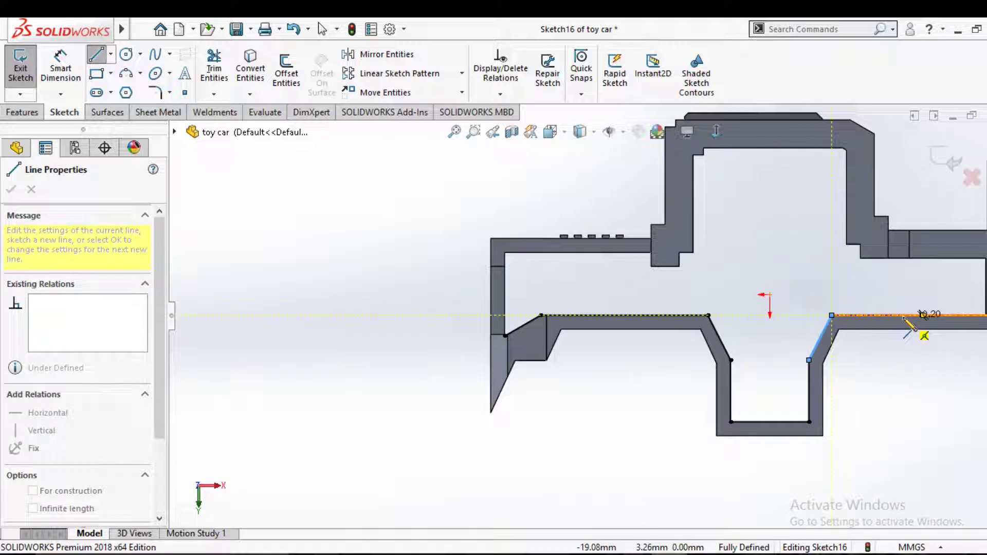
Extend the outline to the floor's right end, adding vertical lines there and at the left step.
{"action": "scroll", "coordinate": [905, 319], "scroll_direction": "up", "scroll_amount": 2}
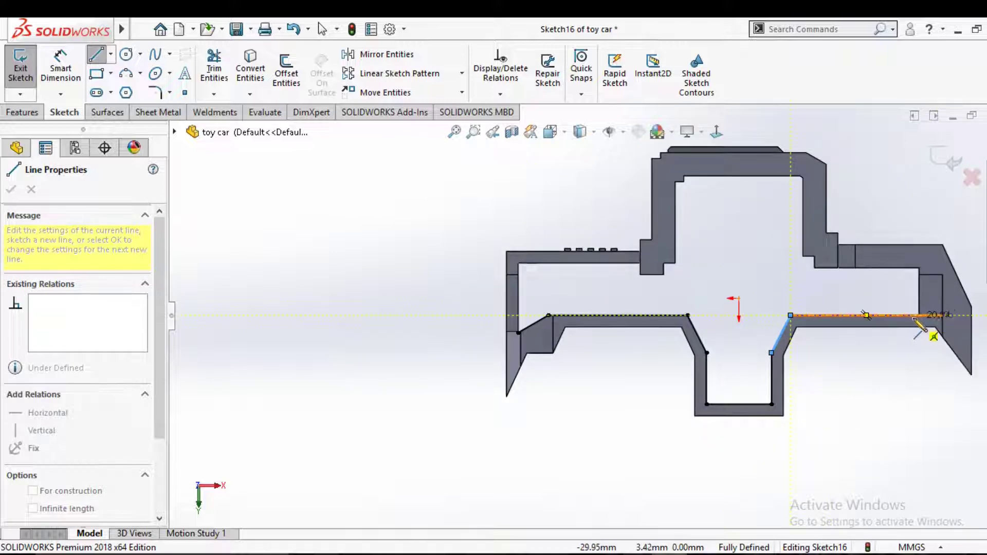
{"action": "scroll", "coordinate": [905, 329], "scroll_direction": "up", "scroll_amount": 2}
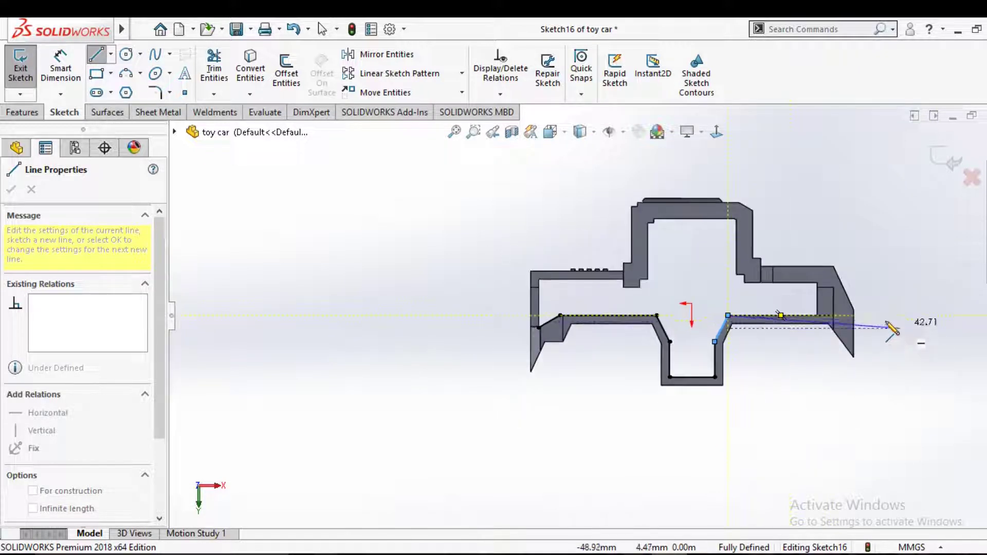
{"action": "scroll", "coordinate": [794, 336], "scroll_direction": "down", "scroll_amount": 4}
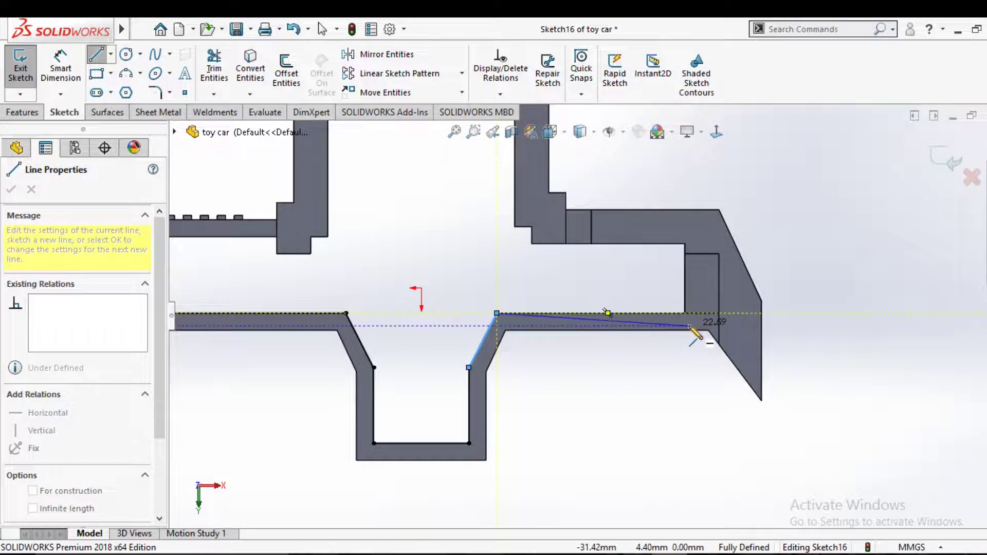
{"action": "scroll", "coordinate": [705, 327], "scroll_direction": "down", "scroll_amount": 2}
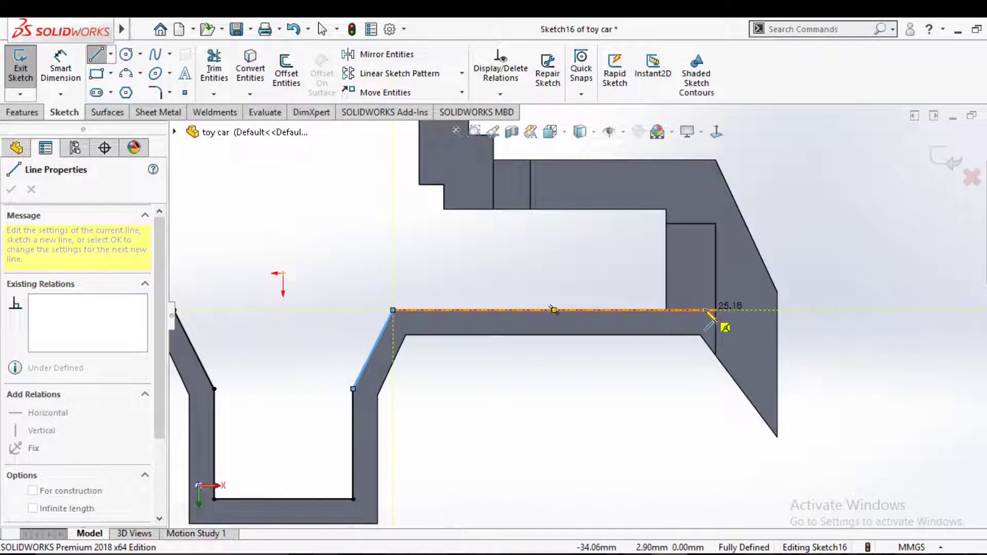
{"action": "left_click", "coordinate": [703, 309]}
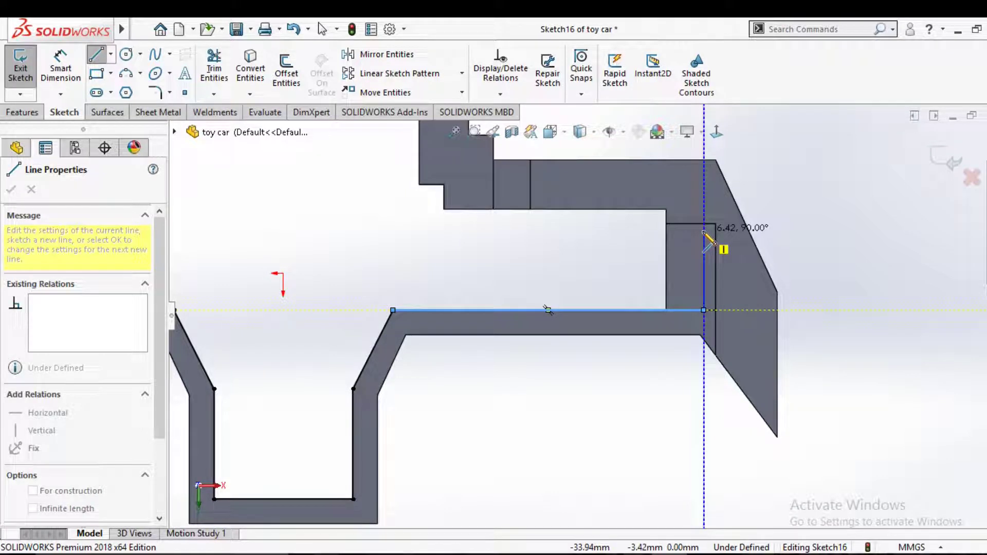
{"action": "left_click", "coordinate": [703, 223]}
{"action": "scroll", "coordinate": [678, 242], "scroll_direction": "up", "scroll_amount": 3}
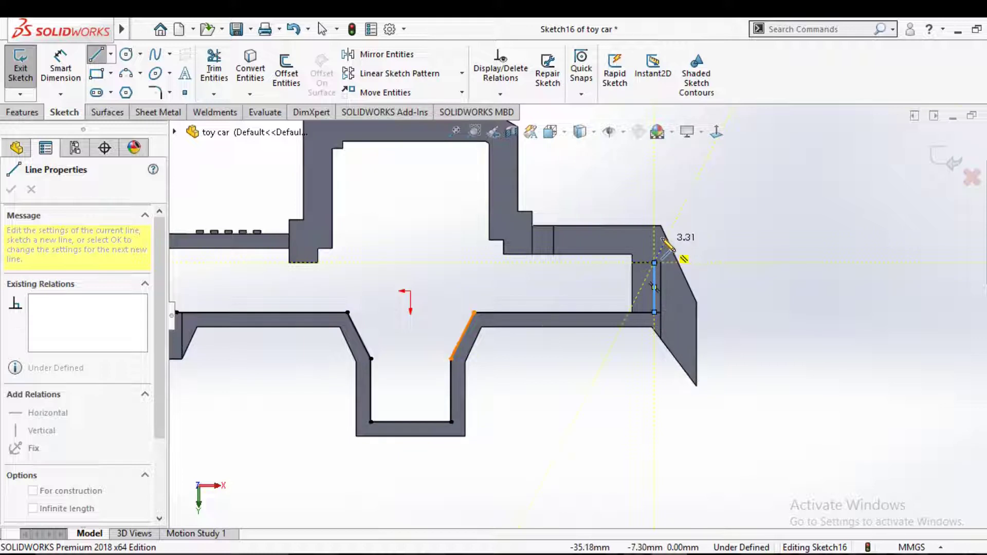
{"action": "left_click", "coordinate": [654, 262]}
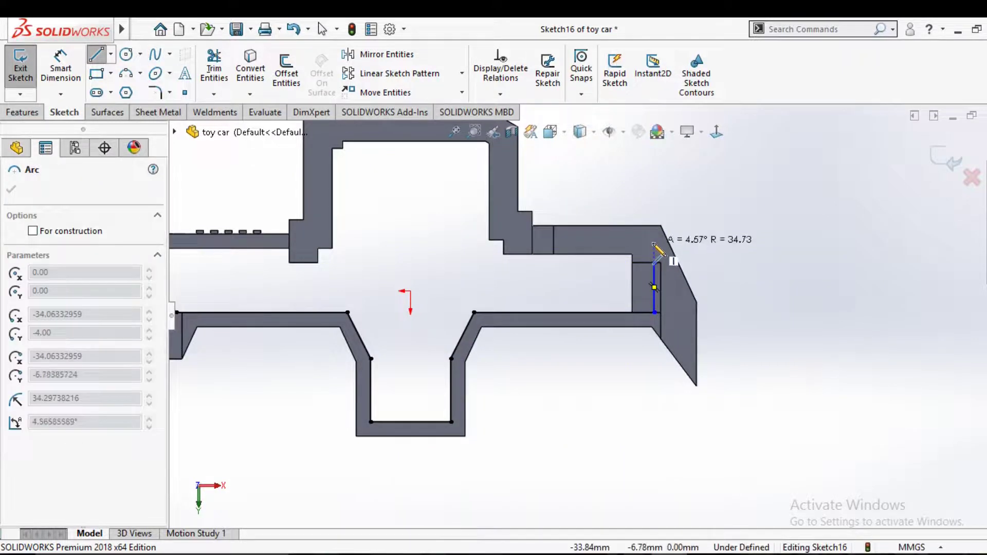
{"action": "key", "text": "Escape"}
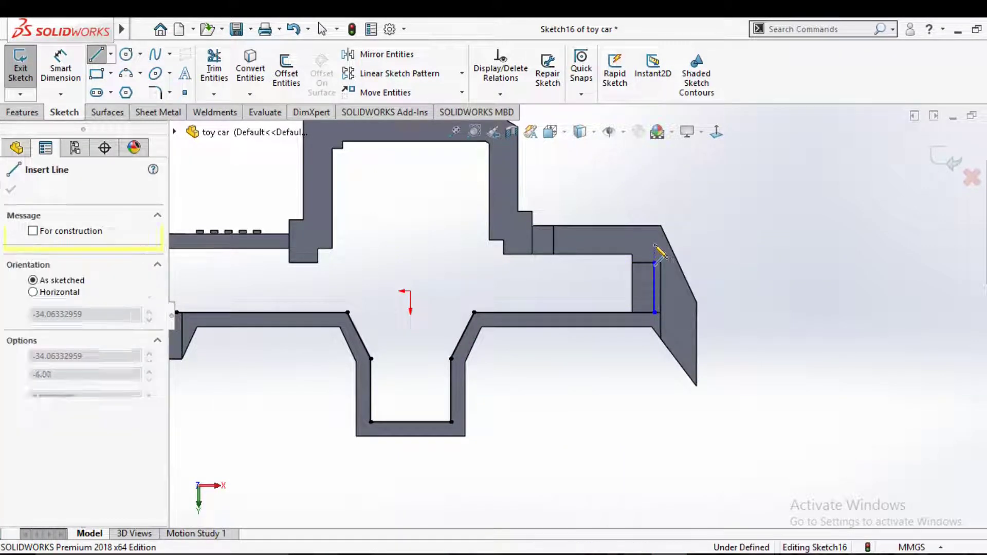
{"action": "left_click", "coordinate": [654, 245]}
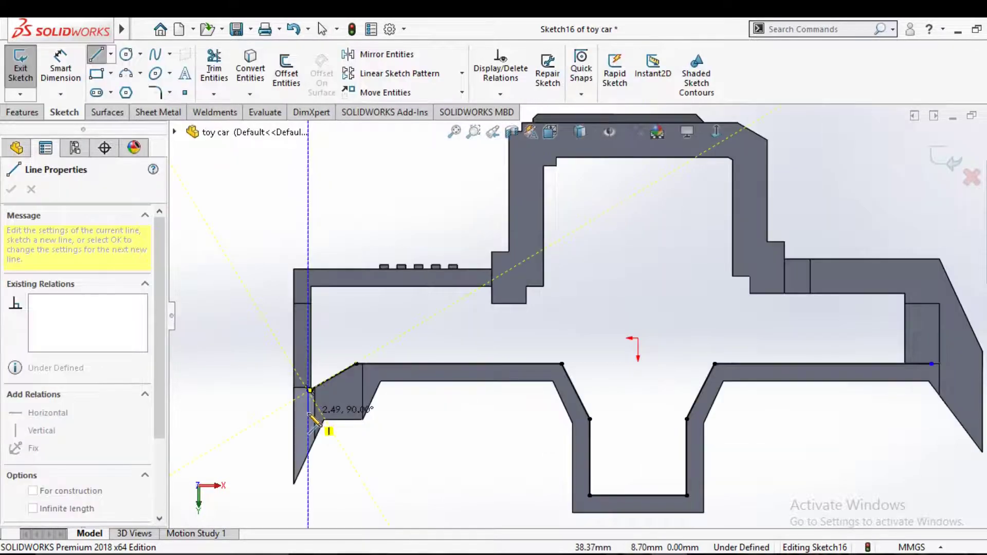
{"action": "left_click", "coordinate": [309, 413]}
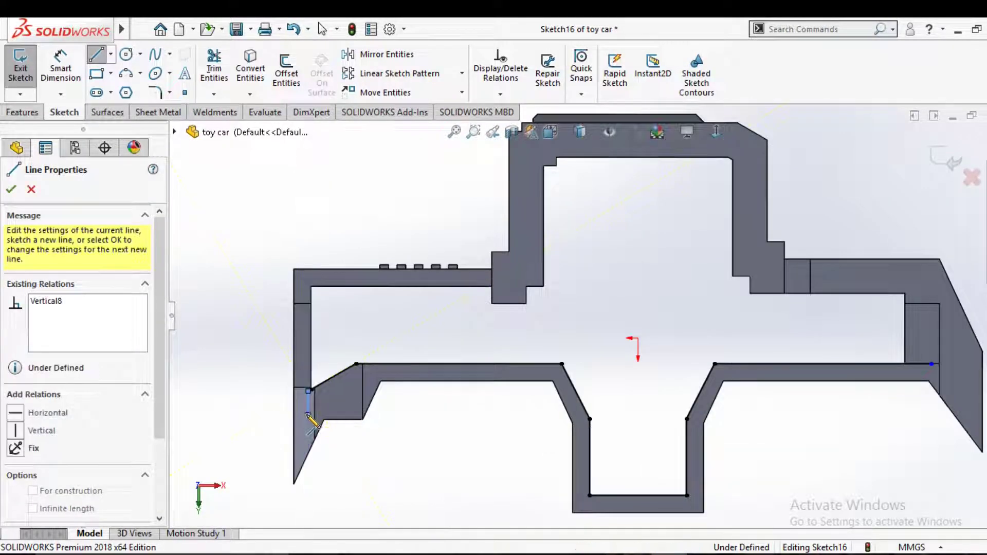
Draw the lower offset line along the left step and floor, around the notch's inner walls and bottom.
{"action": "scroll", "coordinate": [303, 411], "scroll_direction": "down", "scroll_amount": 3}
{"action": "left_click", "coordinate": [409, 360]}
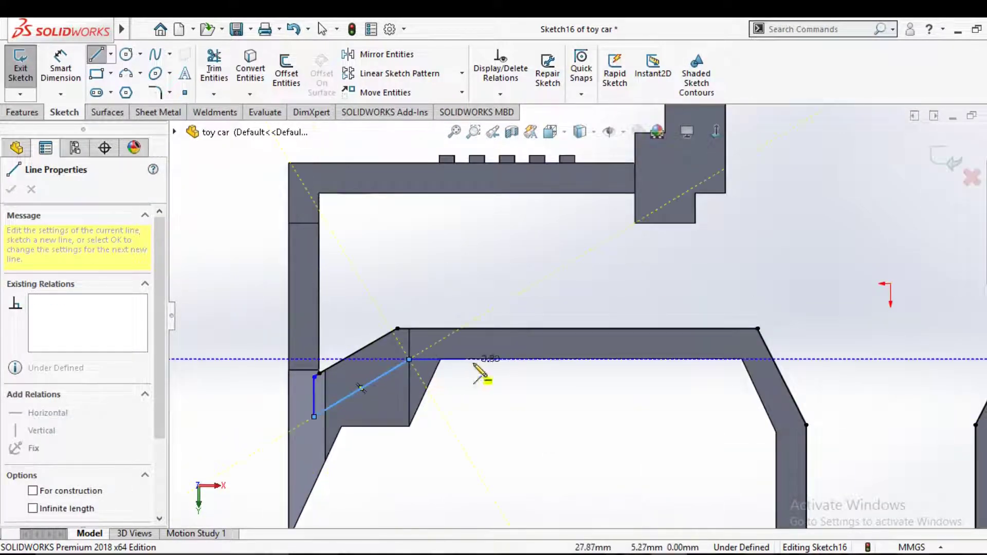
{"action": "left_click", "coordinate": [742, 359]}
{"action": "scroll", "coordinate": [741, 360], "scroll_direction": "up", "scroll_amount": 3}
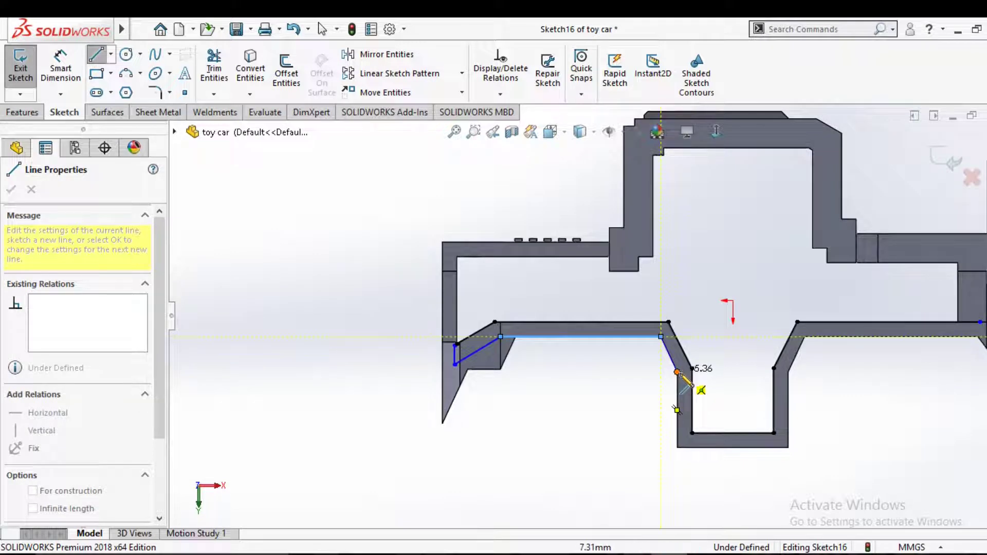
{"action": "left_click", "coordinate": [677, 371]}
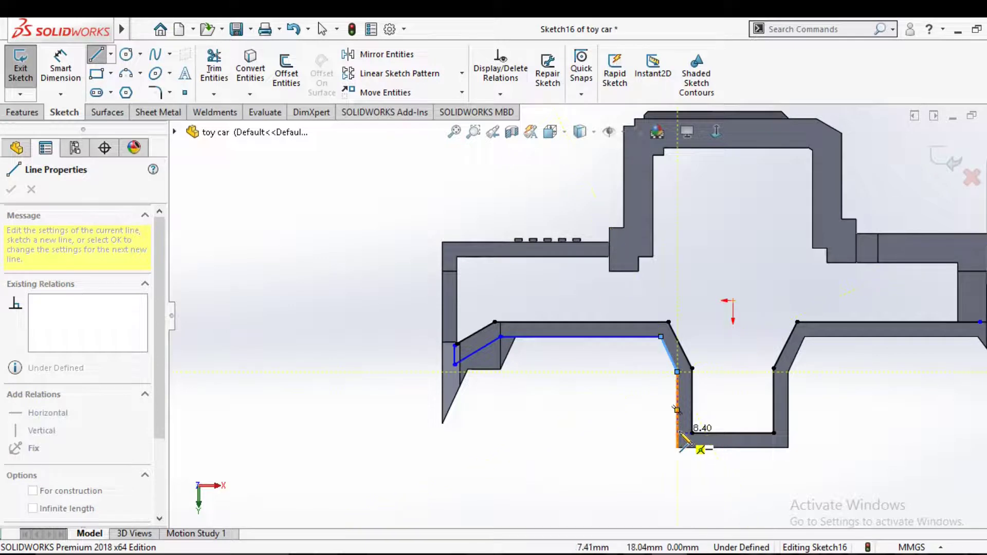
{"action": "left_click", "coordinate": [676, 433]}
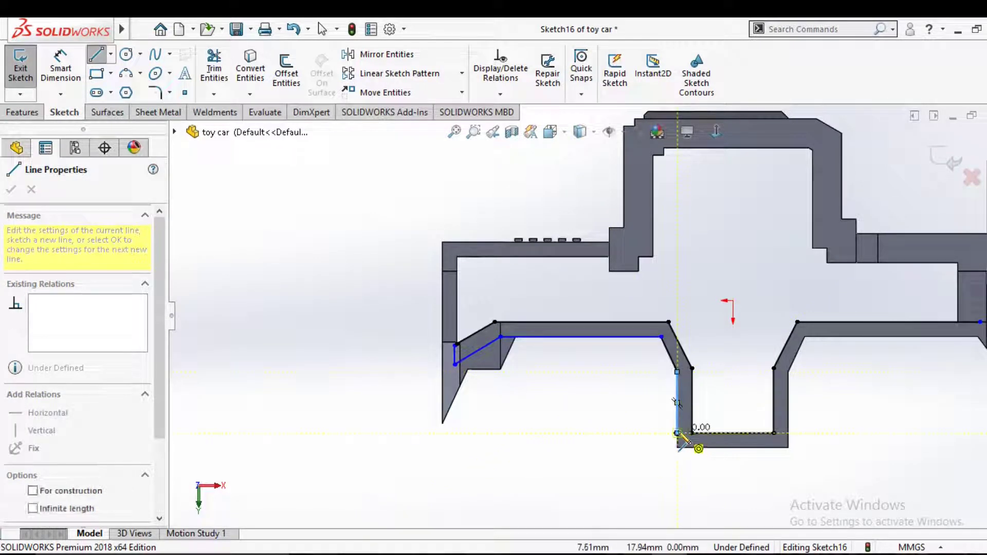
{"action": "left_click", "coordinate": [774, 433]}
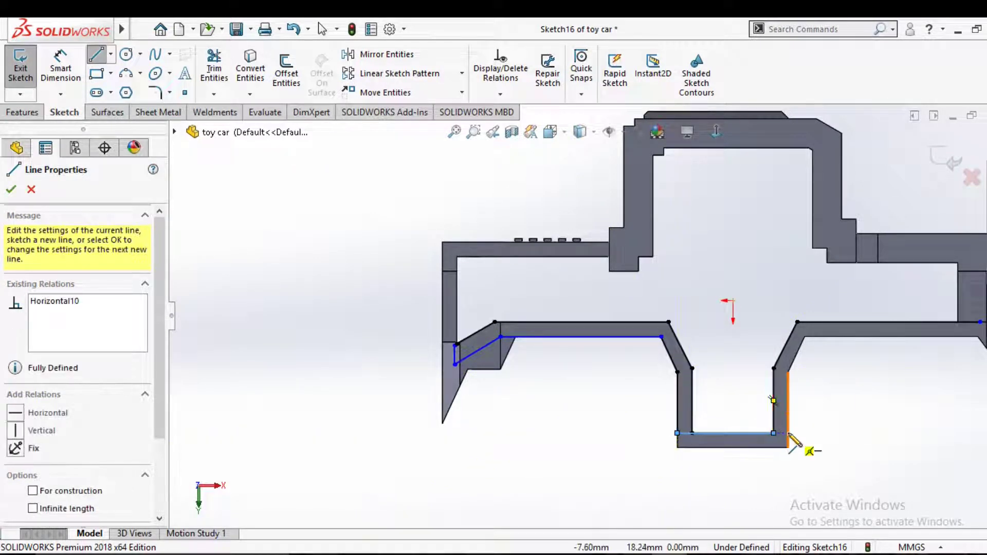
{"action": "left_click", "coordinate": [788, 433]}
{"action": "left_click", "coordinate": [788, 372]}
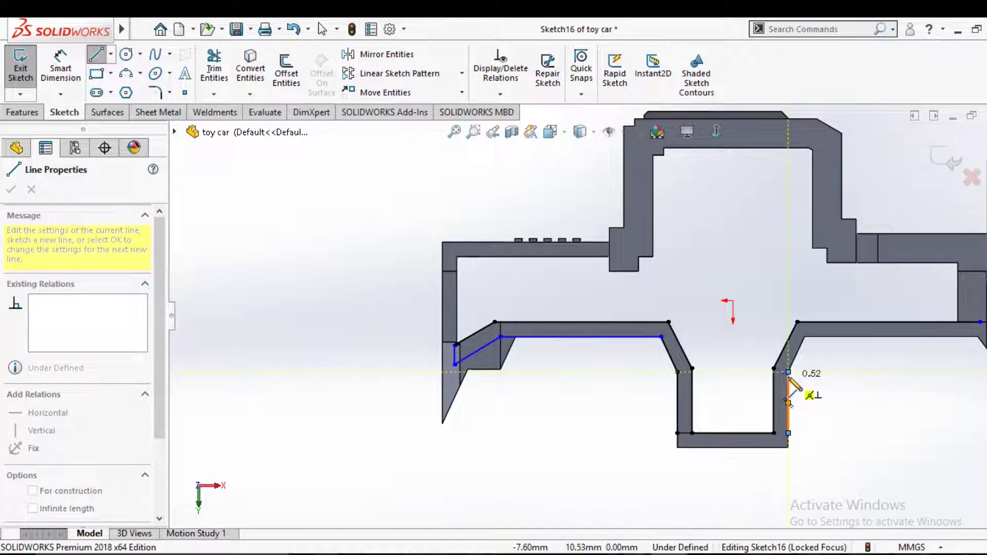
{"action": "key", "text": "Escape"}
Check the notch lines, then add the notch's outer bottom and right wall up to the slope.
{"action": "left_click", "coordinate": [788, 412]}
{"action": "key", "text": "Escape"}
{"action": "left_click", "coordinate": [732, 433]}
{"action": "key", "text": "Escape"}
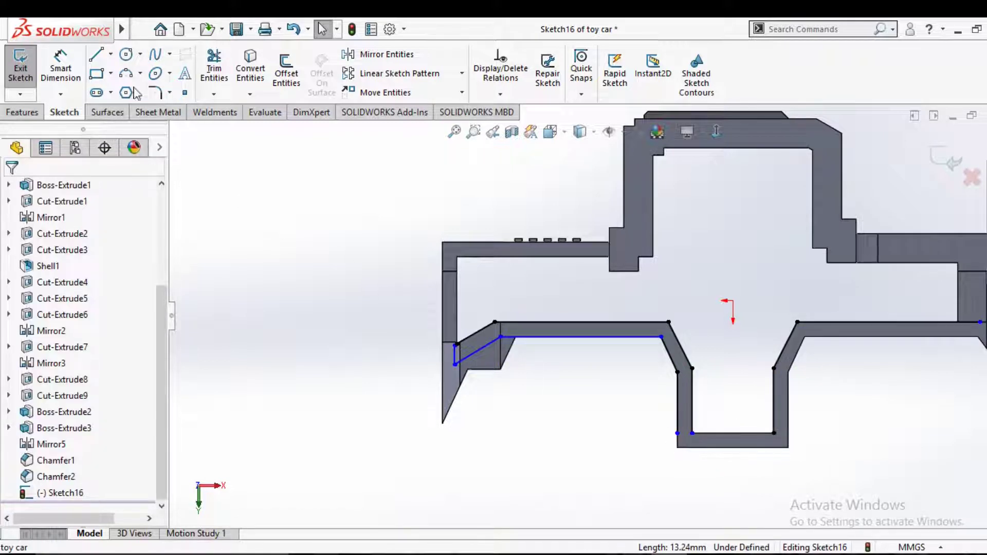
{"action": "left_click", "coordinate": [96, 55]}
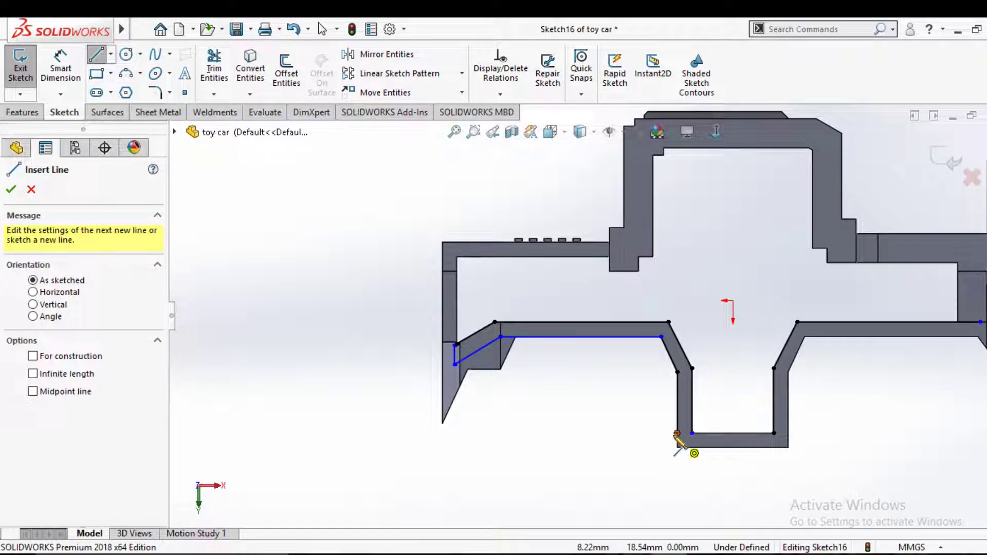
{"action": "left_click", "coordinate": [677, 433]}
{"action": "left_click", "coordinate": [677, 447]}
{"action": "left_click", "coordinate": [788, 447]}
{"action": "left_click", "coordinate": [788, 371]}
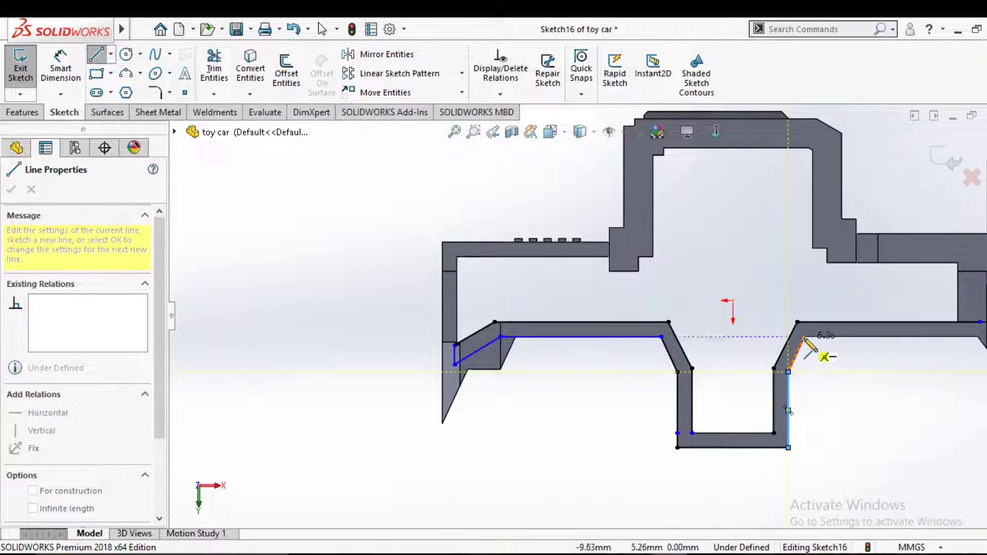
{"action": "left_click", "coordinate": [804, 336]}
{"action": "key", "text": "z"}
{"action": "scroll", "coordinate": [856, 336], "scroll_direction": "down", "scroll_amount": 3}
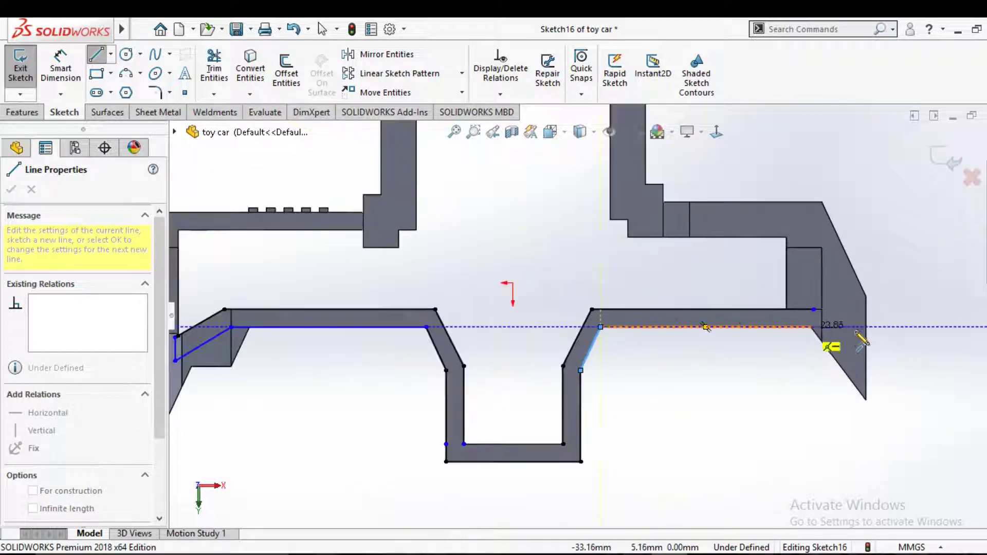
{"action": "key", "text": "Escape"}
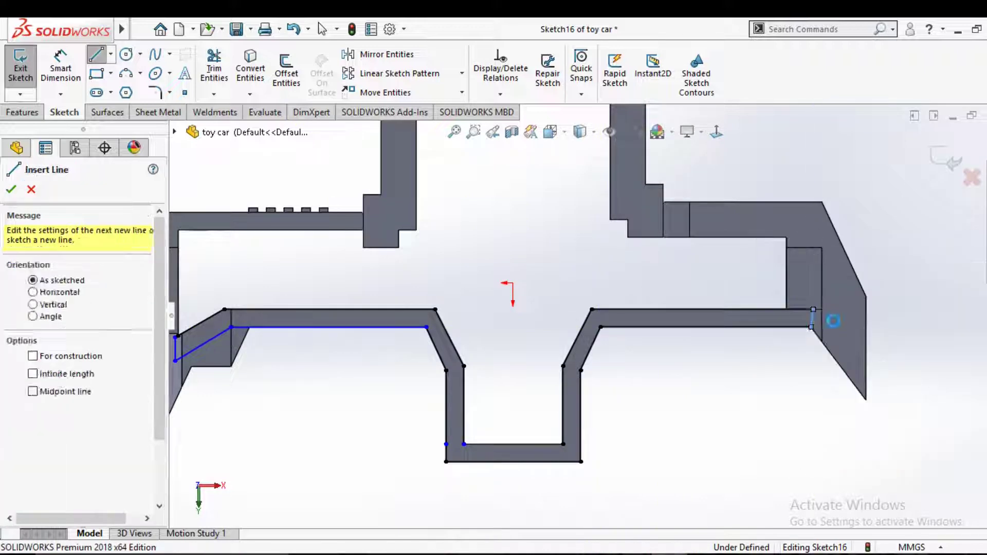
{"action": "key", "text": "Escape"}
{"action": "key", "text": "z"}
{"action": "left_click", "coordinate": [12, 115]}
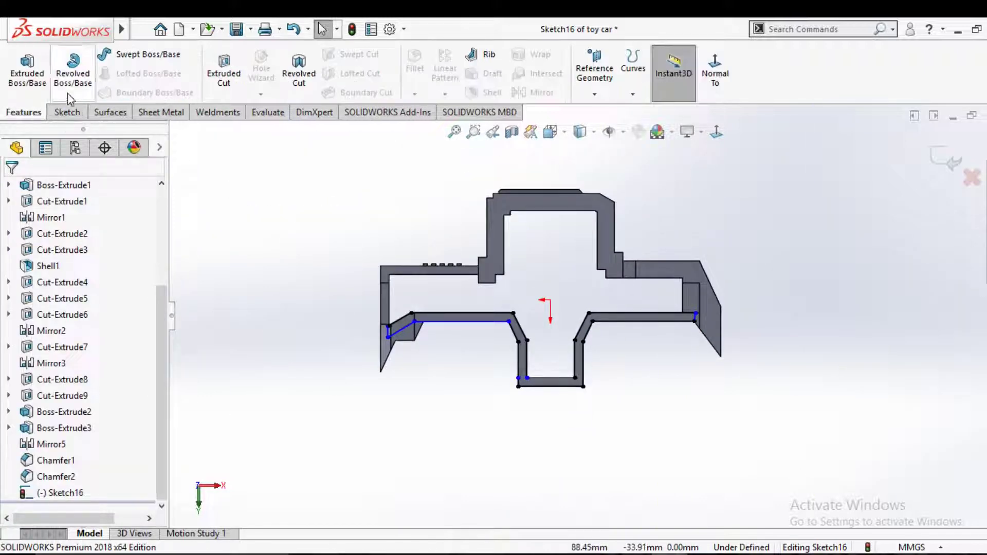
Preview a boss extrusion of Sketch16 closed with model edges, then cancel it.
{"action": "left_click", "coordinate": [28, 72]}
{"action": "left_click", "coordinate": [453, 304]}
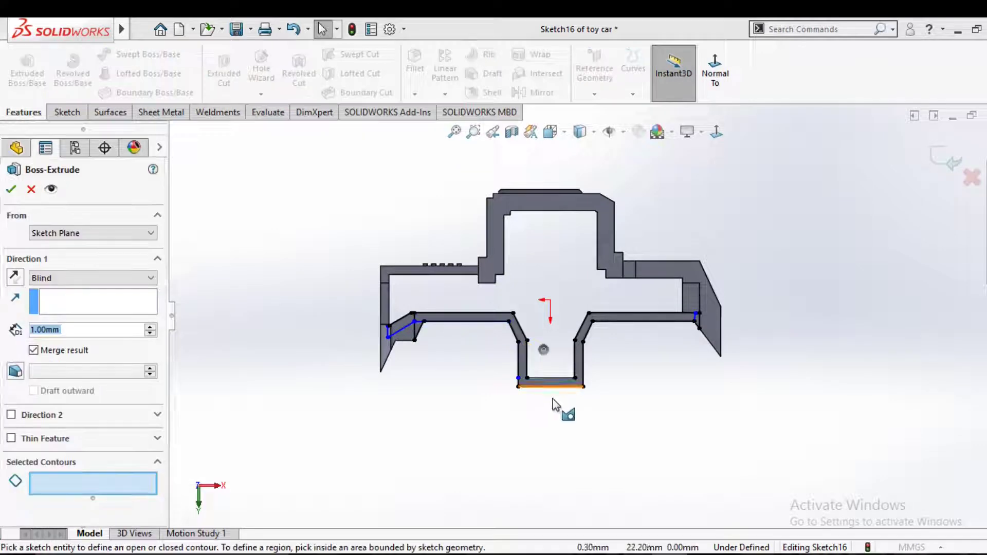
{"action": "scroll", "coordinate": [529, 359], "scroll_direction": "down", "scroll_amount": 2}
{"action": "scroll", "coordinate": [616, 378], "scroll_direction": "down", "scroll_amount": 5}
{"action": "scroll", "coordinate": [596, 375], "scroll_direction": "up", "scroll_amount": 1}
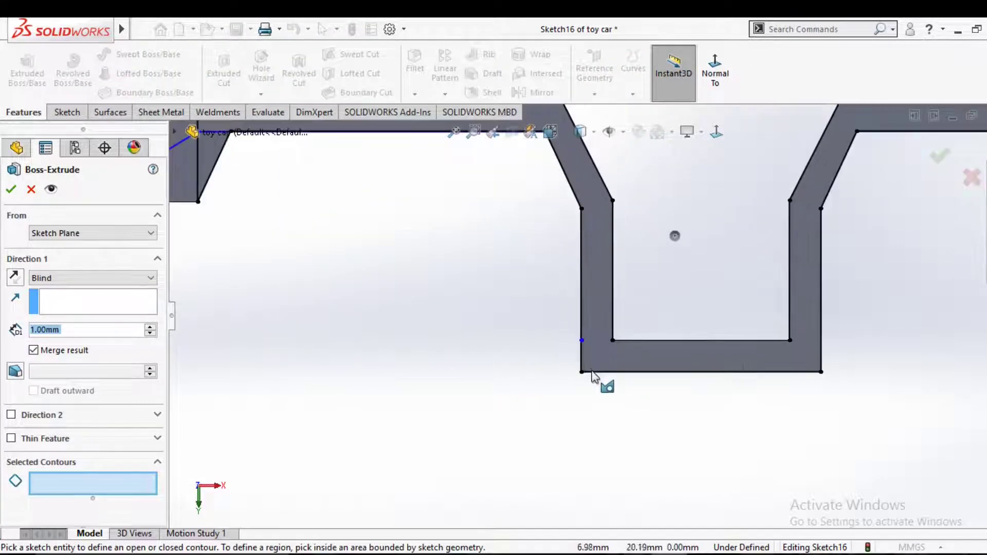
{"action": "key", "text": "Escape"}
Inspect the short line and corner point at the notch corner.
{"action": "left_click", "coordinate": [582, 352]}
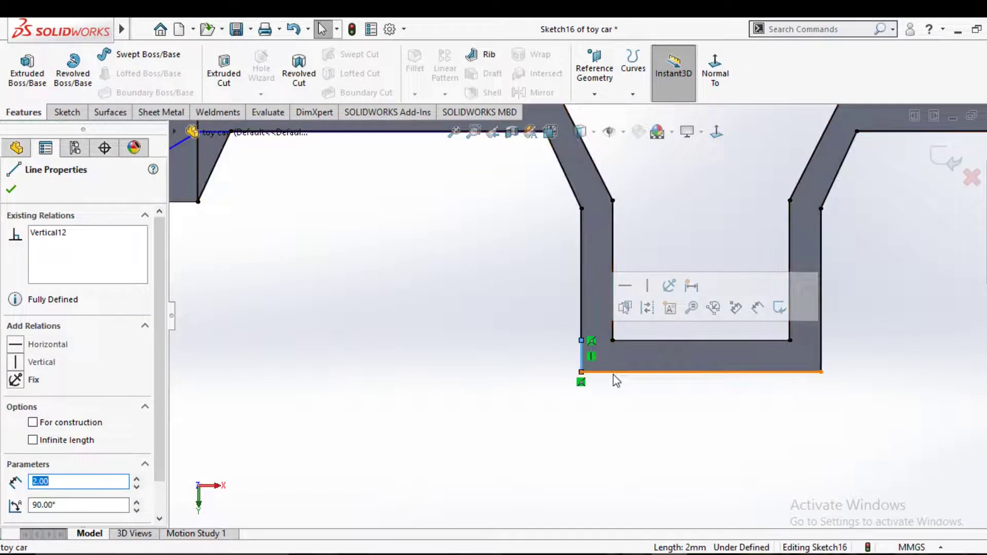
{"action": "left_click", "coordinate": [616, 382]}
{"action": "left_click", "coordinate": [581, 345]}
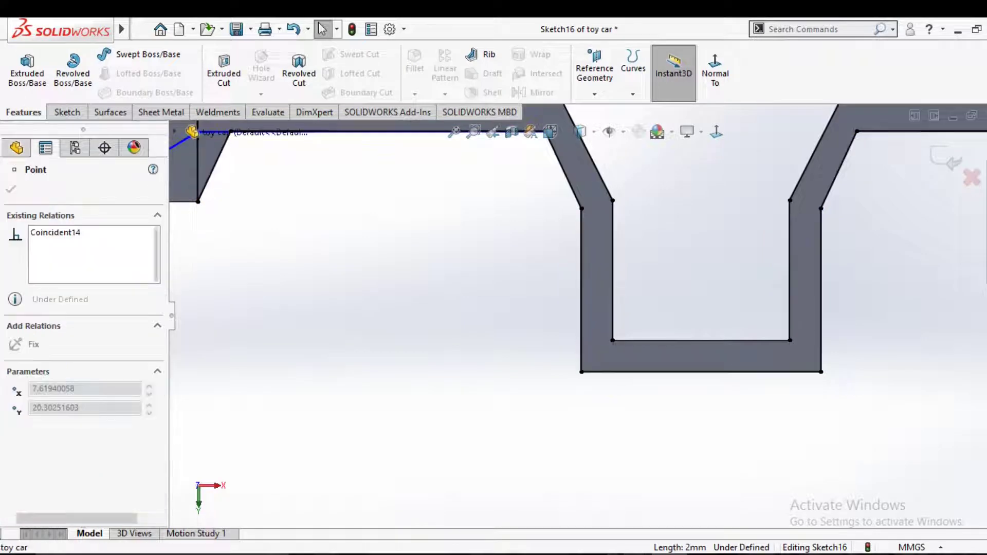
{"action": "left_click", "coordinate": [584, 379]}
{"action": "scroll", "coordinate": [544, 359], "scroll_direction": "up", "scroll_amount": 2}
{"action": "scroll", "coordinate": [540, 352], "scroll_direction": "up", "scroll_amount": 2}
Retry the boss extrusion from a new view orientation, cancel it, and return to sketch tools.
{"action": "left_click", "coordinate": [20, 72]}
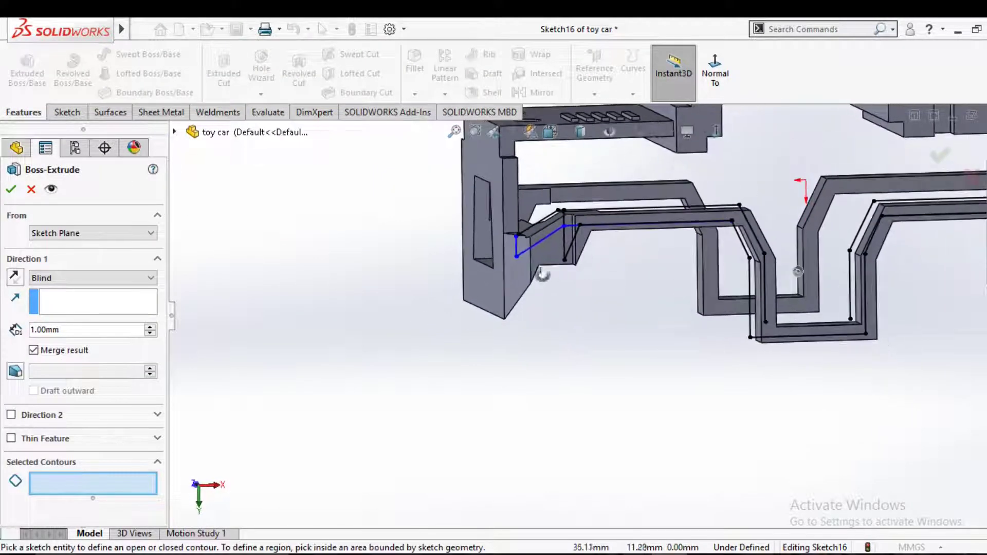
{"action": "key", "text": "space"}
{"action": "left_click", "coordinate": [458, 328]}
{"action": "key", "text": "Escape"}
{"action": "scroll", "coordinate": [441, 387], "scroll_direction": "down", "scroll_amount": 2}
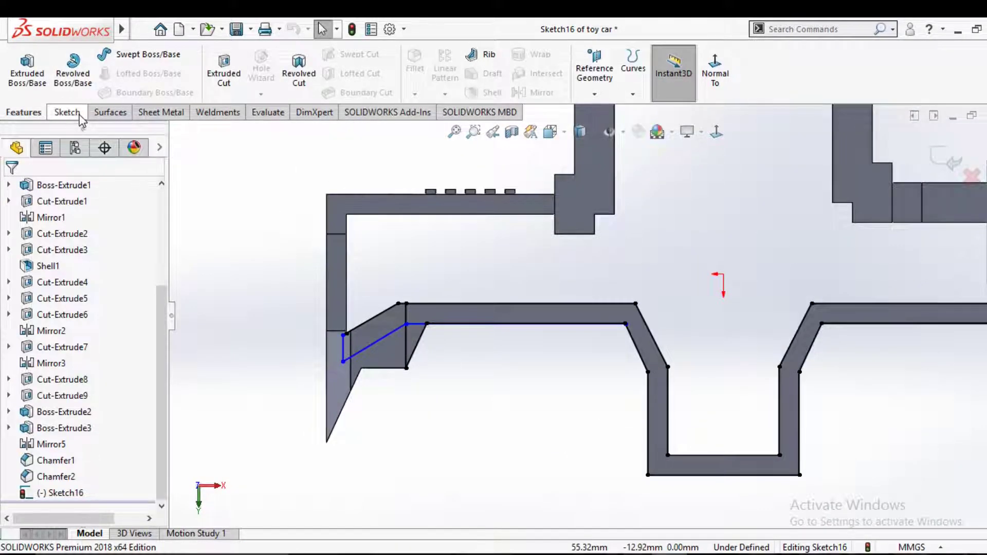
{"action": "left_click", "coordinate": [81, 119]}
{"action": "left_click", "coordinate": [214, 69]}
{"action": "scroll", "coordinate": [364, 370], "scroll_direction": "down", "scroll_amount": 2}
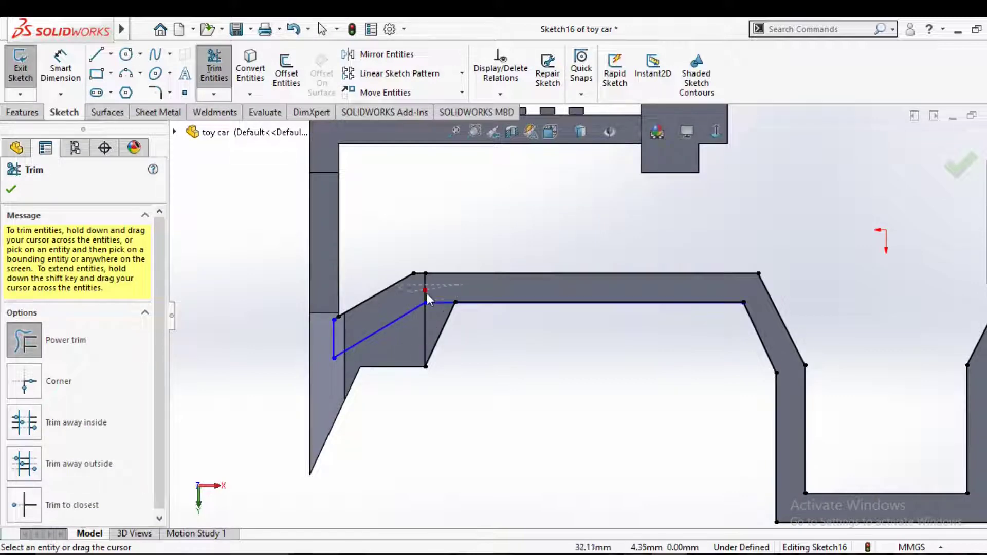
{"action": "key", "text": "ctrl+8"}
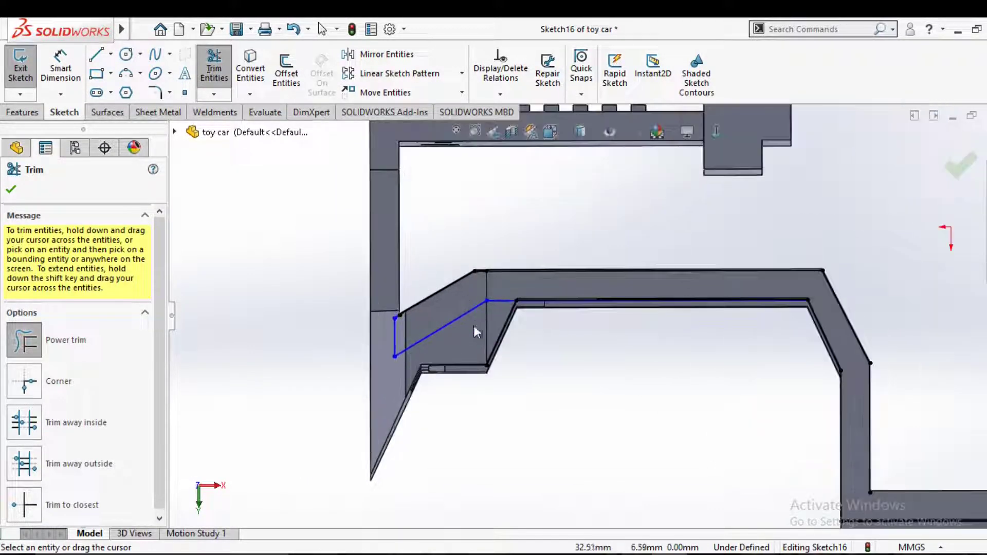
{"action": "scroll", "coordinate": [519, 363], "scroll_direction": "up", "scroll_amount": 3}
{"action": "scroll", "coordinate": [514, 357], "scroll_direction": "up", "scroll_amount": 2}
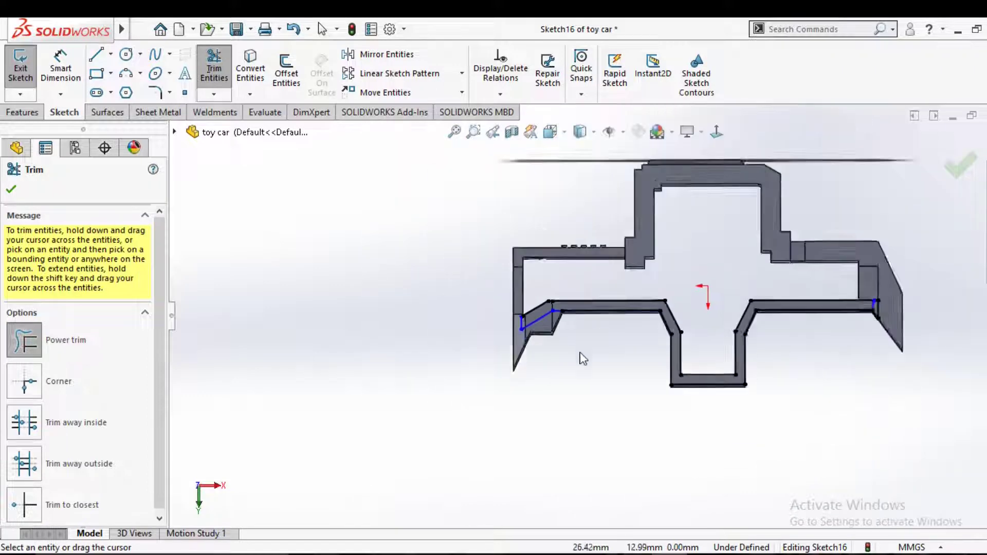
{"action": "scroll", "coordinate": [585, 357], "scroll_direction": "up", "scroll_amount": 2}
{"action": "key", "text": "space"}
{"action": "left_click", "coordinate": [484, 315]}
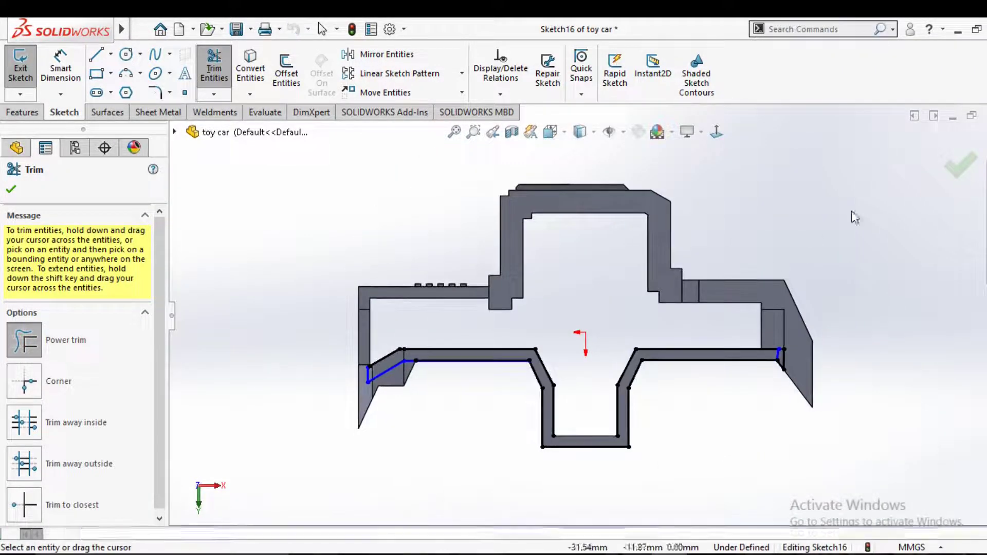
{"action": "key", "text": "Escape"}
{"action": "left_click", "coordinate": [23, 112]}
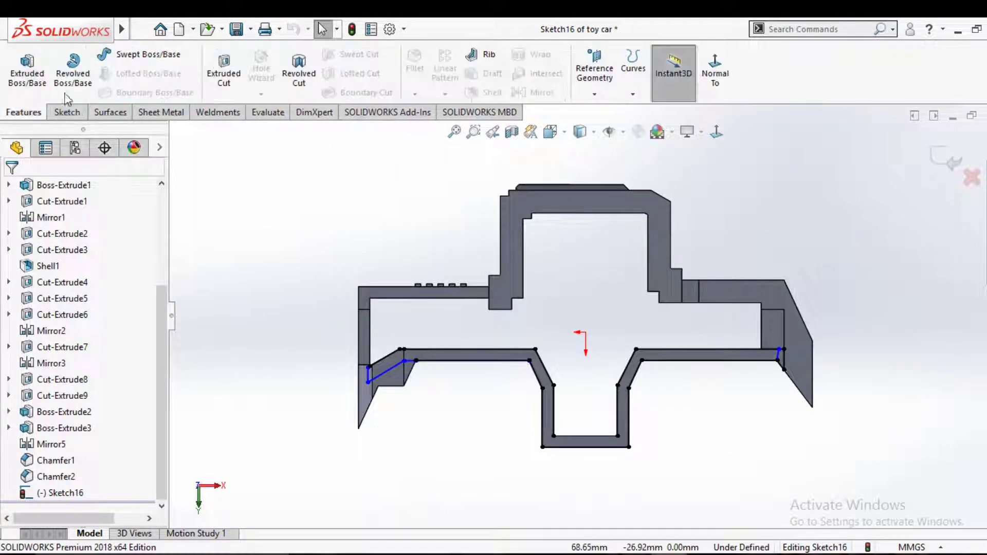
Try a cut extrusion, then a boss extrusion preview of Sketch16, cancelling both.
{"action": "left_click", "coordinate": [221, 89]}
{"action": "key", "text": "Escape"}
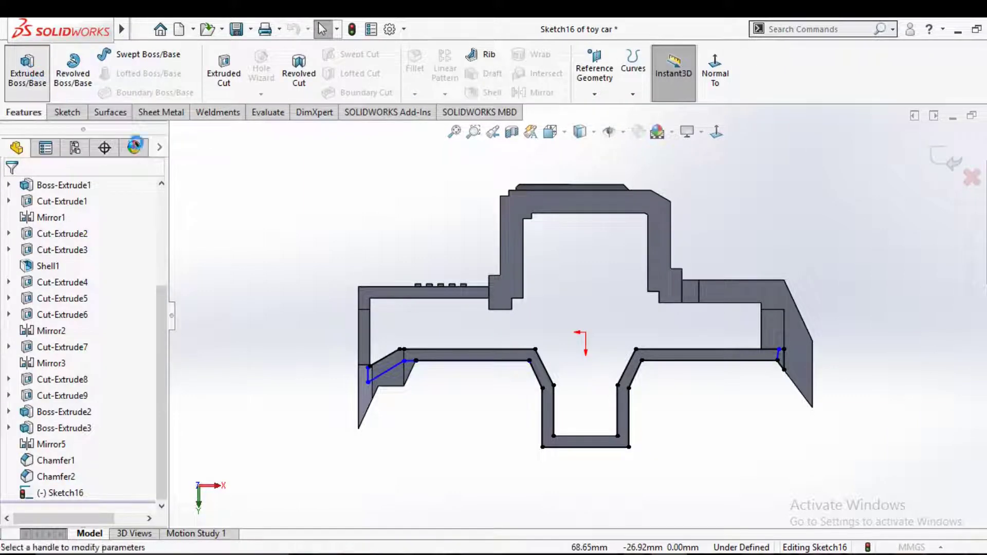
{"action": "left_click", "coordinate": [27, 72]}
{"action": "scroll", "coordinate": [627, 397], "scroll_direction": "down", "scroll_amount": 5}
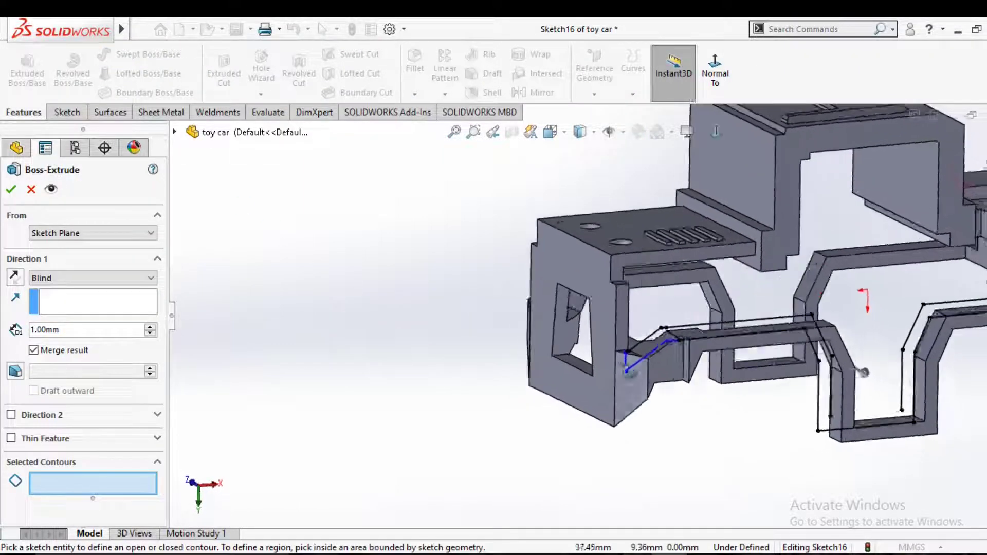
{"action": "middle_click_drag", "start_coordinate": [628, 370], "coordinate": [650, 353]}
{"action": "scroll", "coordinate": [825, 319], "scroll_direction": "down", "scroll_amount": 3}
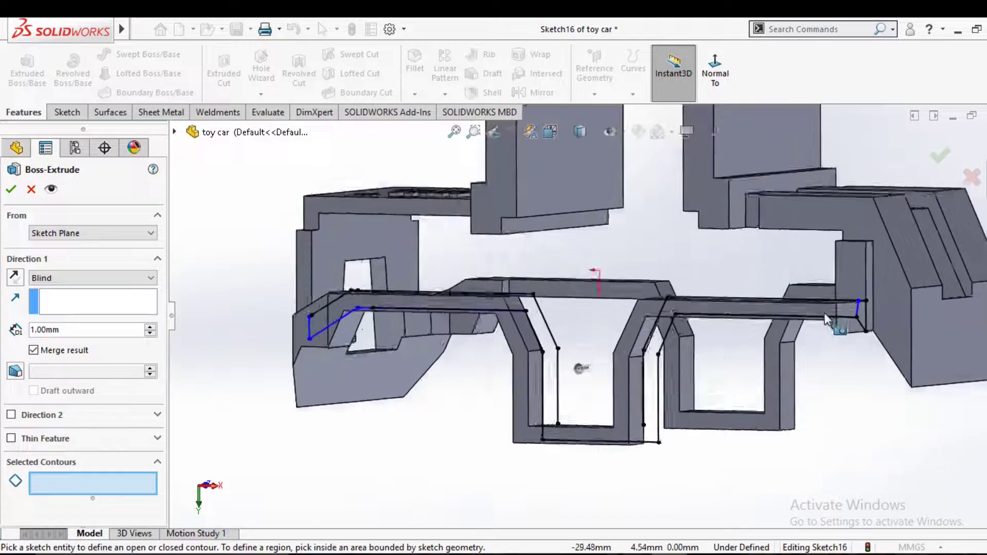
{"action": "scroll", "coordinate": [825, 318], "scroll_direction": "up", "scroll_amount": 2}
{"action": "key", "text": "Escape"}
{"action": "scroll", "coordinate": [730, 352], "scroll_direction": "up", "scroll_amount": 2}
View Sketch16 face-on with Ctrl+8, pick Trim, and tilt the view to see the whole sketch.
{"action": "key", "text": "space"}
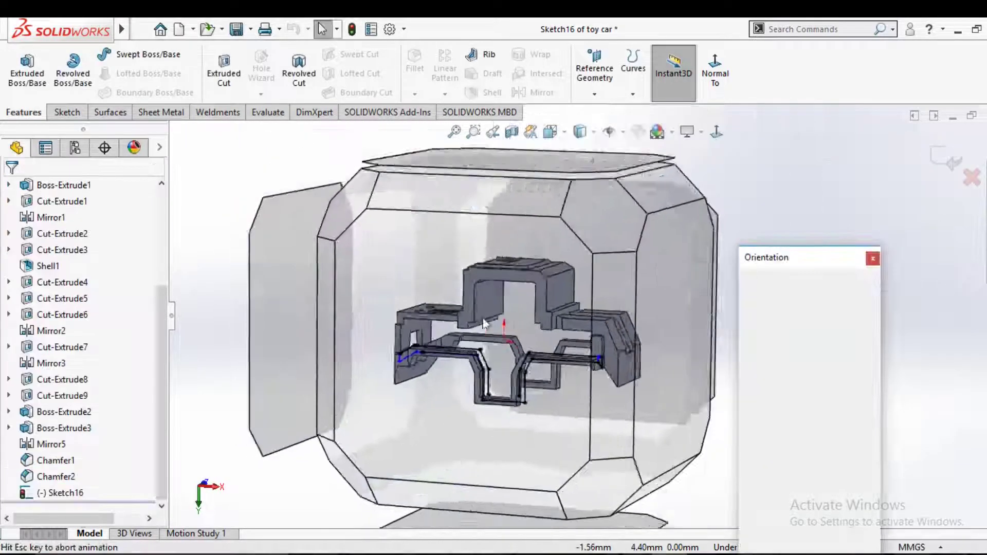
{"action": "key", "text": "ctrl+8"}
{"action": "scroll", "coordinate": [688, 340], "scroll_direction": "down", "scroll_amount": 5}
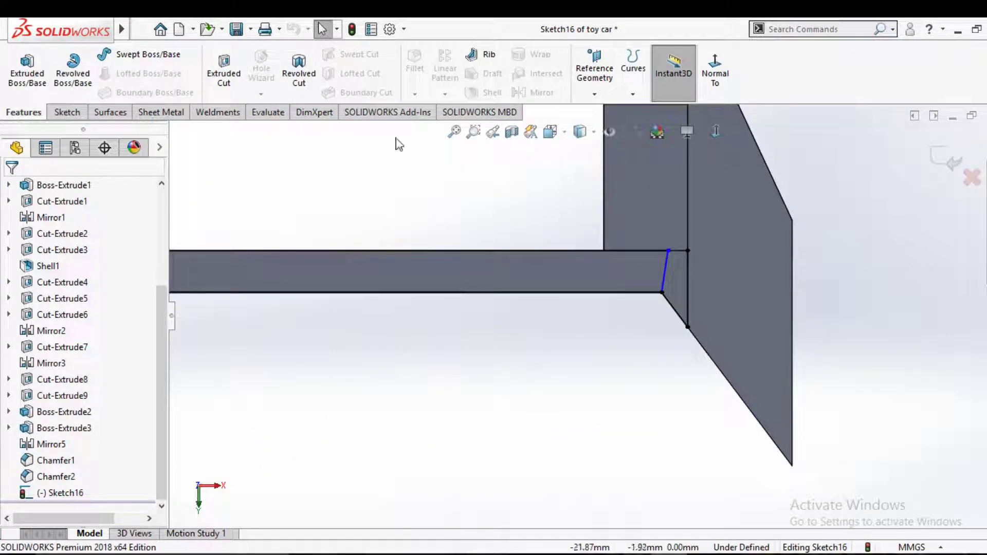
{"action": "left_click", "coordinate": [82, 114]}
{"action": "left_click", "coordinate": [214, 69]}
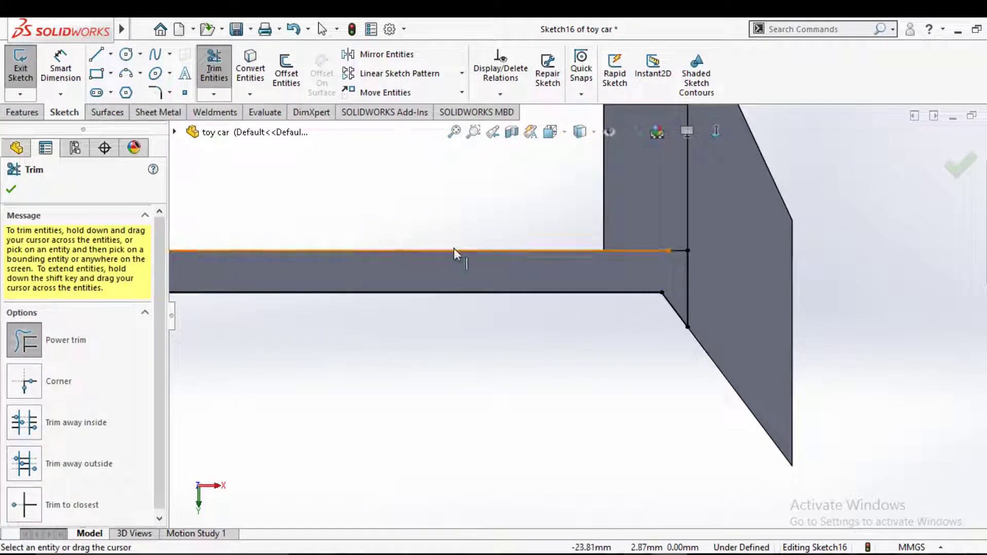
{"action": "scroll", "coordinate": [399, 253], "scroll_direction": "up", "scroll_amount": 3}
{"action": "scroll", "coordinate": [353, 264], "scroll_direction": "up", "scroll_amount": 3}
{"action": "middle_click_drag", "start_coordinate": [399, 257], "coordinate": [442, 289]}
Preview another boss extrusion of the sketch, cancel it, and orbit to a new angle.
{"action": "left_click", "coordinate": [36, 114]}
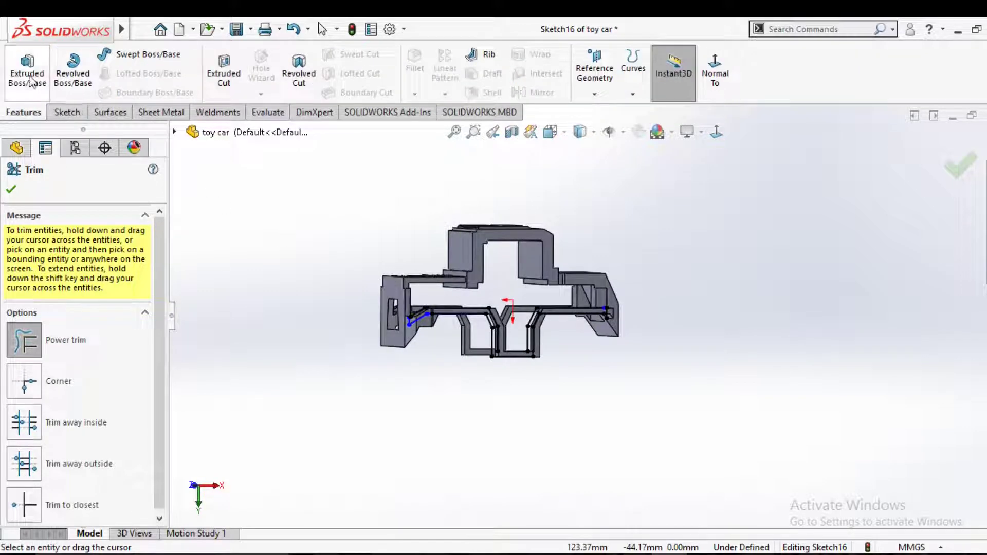
{"action": "left_click", "coordinate": [26, 72]}
{"action": "scroll", "coordinate": [465, 325], "scroll_direction": "down", "scroll_amount": 5}
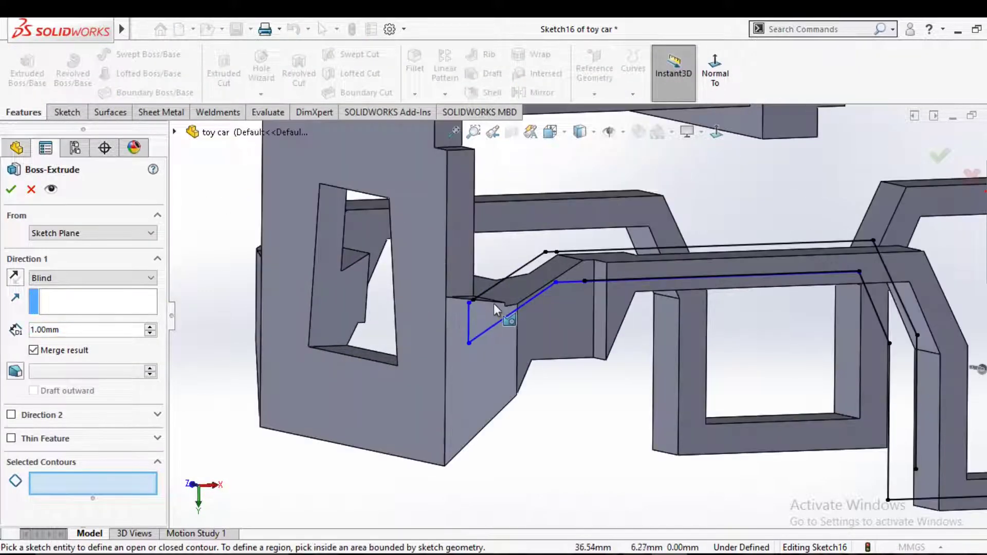
{"action": "left_click", "coordinate": [29, 190]}
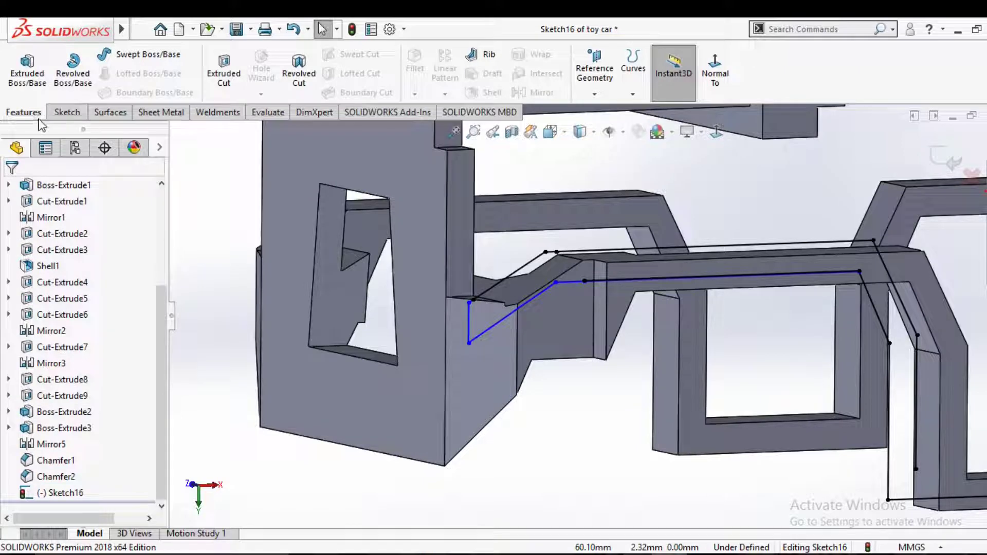
{"action": "scroll", "coordinate": [452, 317], "scroll_direction": "down", "scroll_amount": 5}
{"action": "scroll", "coordinate": [481, 344], "scroll_direction": "up", "scroll_amount": 3}
{"action": "middle_click_drag", "start_coordinate": [582, 319], "coordinate": [588, 350]}
{"action": "scroll", "coordinate": [588, 350], "scroll_direction": "up", "scroll_amount": 2}
{"action": "scroll", "coordinate": [588, 350], "scroll_direction": "up", "scroll_amount": 5}
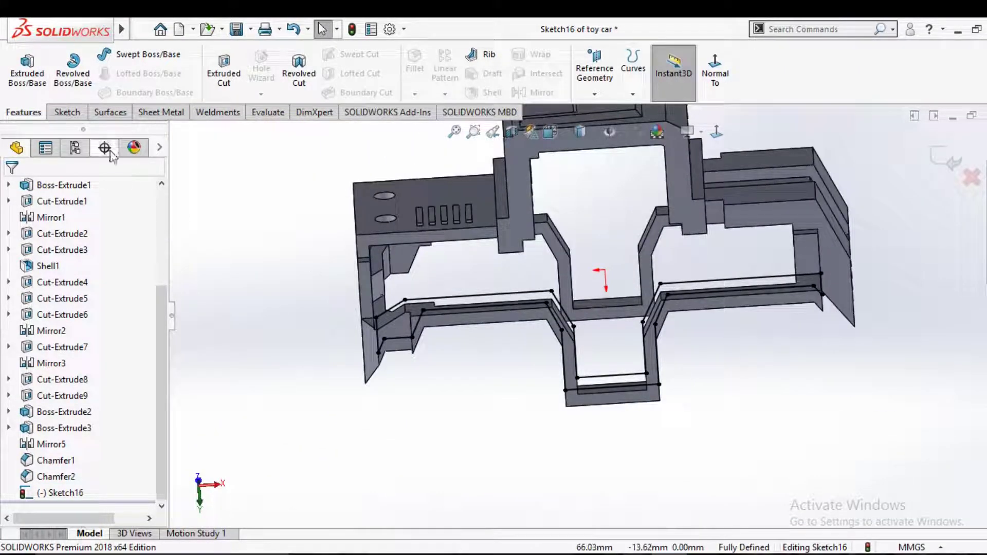
Boss-extrude Sketch16 Up To Surface at the body's top face, dismissing the low-memory warning.
{"action": "left_click", "coordinate": [43, 90]}
{"action": "left_click", "coordinate": [537, 319]}
{"action": "mouse_move", "coordinate": [545, 330]}
{"action": "middle_mouse_down"}
{"action": "mouse_move", "coordinate": [504, 360]}
{"action": "mouse_move", "coordinate": [492, 339]}
{"action": "middle_mouse_up"}
{"action": "scroll", "coordinate": [493, 339], "scroll_direction": "down", "scroll_amount": 3}
{"action": "left_click", "coordinate": [509, 249]}
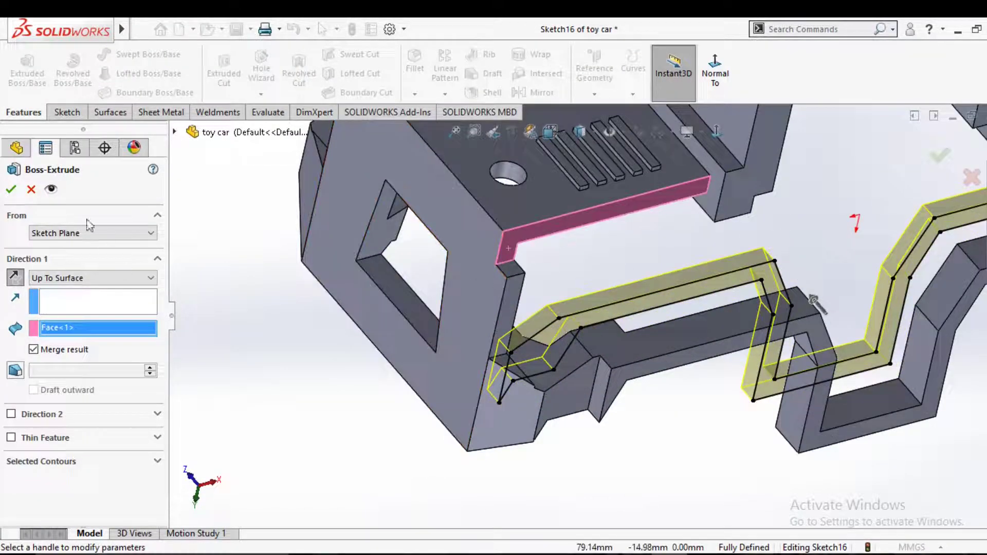
{"action": "left_click", "coordinate": [11, 189]}
{"action": "scroll", "coordinate": [668, 467], "scroll_direction": "up", "scroll_amount": 3}
{"action": "middle_click_drag", "start_coordinate": [668, 467], "coordinate": [642, 452]}
Edit Boss-Extrude6 so it ends at Face<2> and confirm the change.
{"action": "left_click", "coordinate": [75, 492]}
{"action": "left_click", "coordinate": [84, 463]}
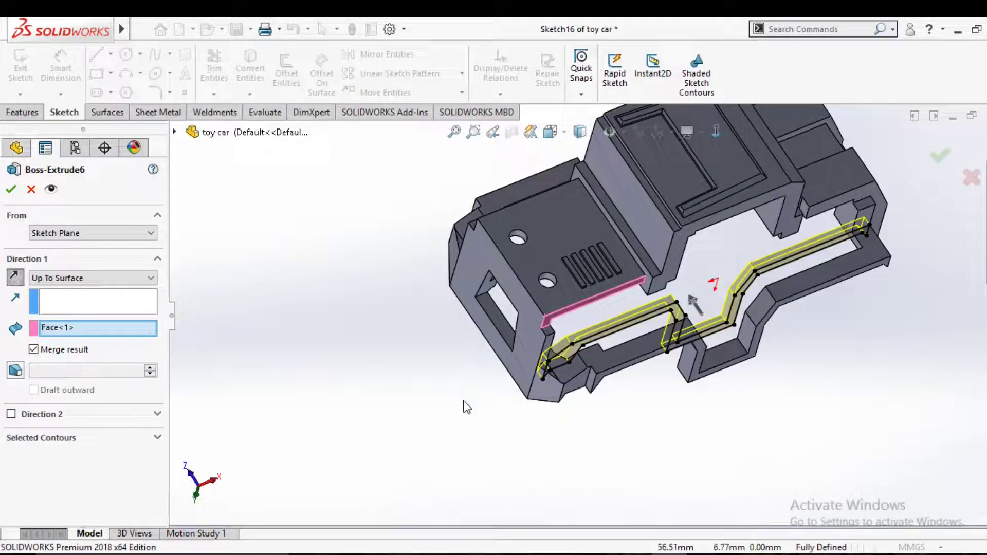
{"action": "middle_click_drag", "start_coordinate": [464, 405], "coordinate": [601, 396]}
{"action": "scroll", "coordinate": [669, 309], "scroll_direction": "down", "scroll_amount": 6}
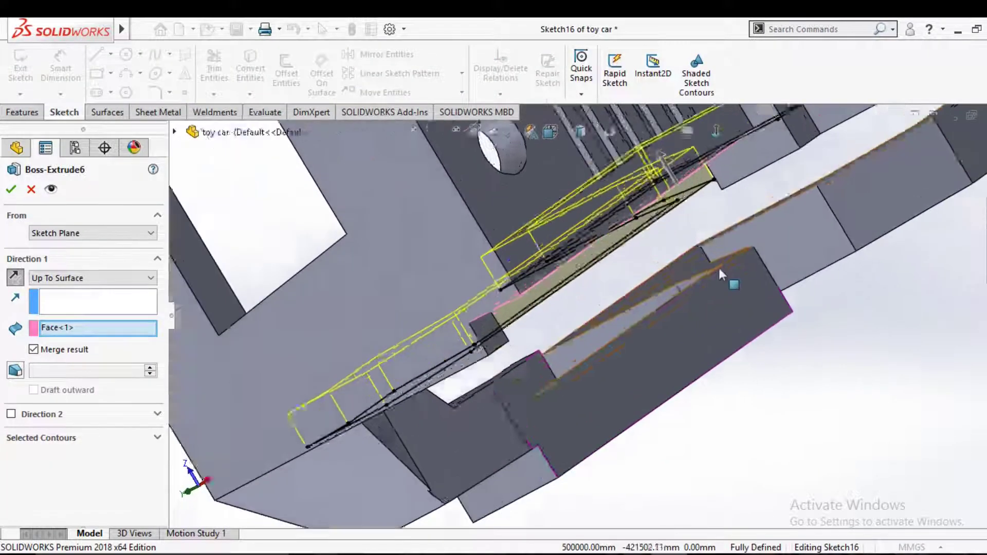
{"action": "left_click", "coordinate": [692, 264]}
{"action": "scroll", "coordinate": [692, 264], "scroll_direction": "up", "scroll_amount": 3}
{"action": "key", "text": "Return"}
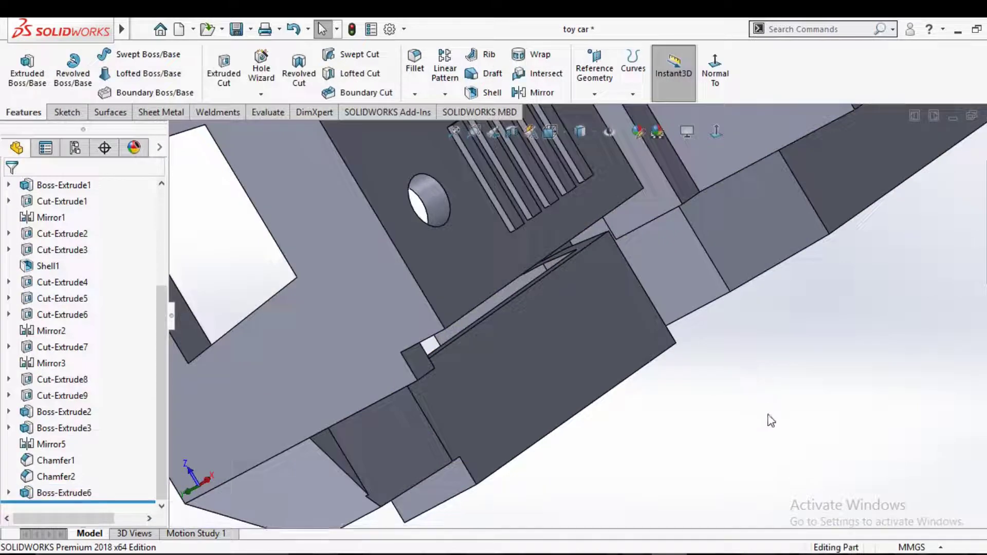
{"action": "scroll", "coordinate": [685, 361], "scroll_direction": "up", "scroll_amount": 5}
{"action": "mouse_move", "coordinate": [685, 361]}
{"action": "middle_mouse_down"}
{"action": "mouse_move", "coordinate": [673, 330]}
{"action": "mouse_move", "coordinate": [680, 392]}
{"action": "mouse_move", "coordinate": [713, 357]}
{"action": "middle_mouse_up"}
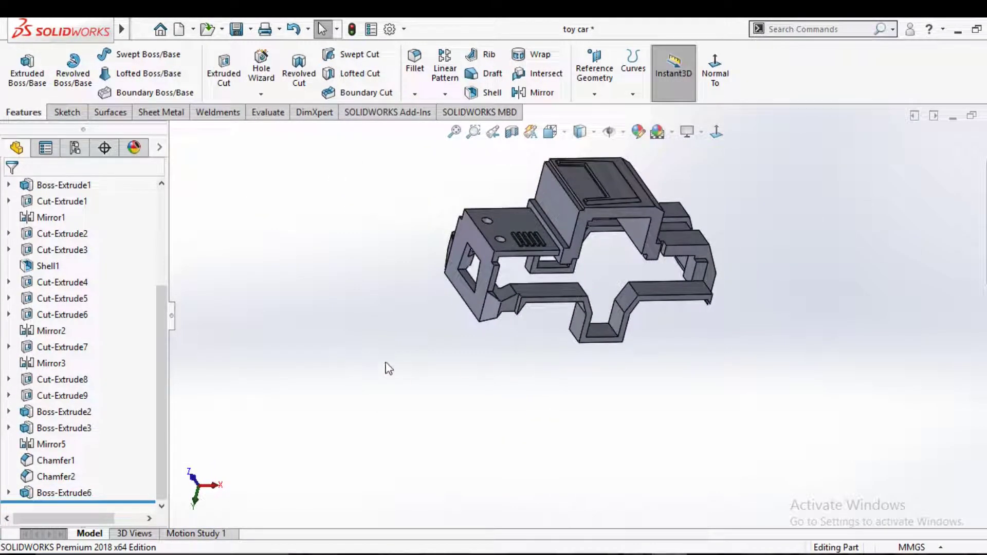
{"action": "scroll", "coordinate": [363, 306], "scroll_direction": "up", "scroll_amount": 2}
Mirror Boss-Extrude6 about the Front Plane with Geometry Pattern turned on.
{"action": "left_click", "coordinate": [538, 93]}
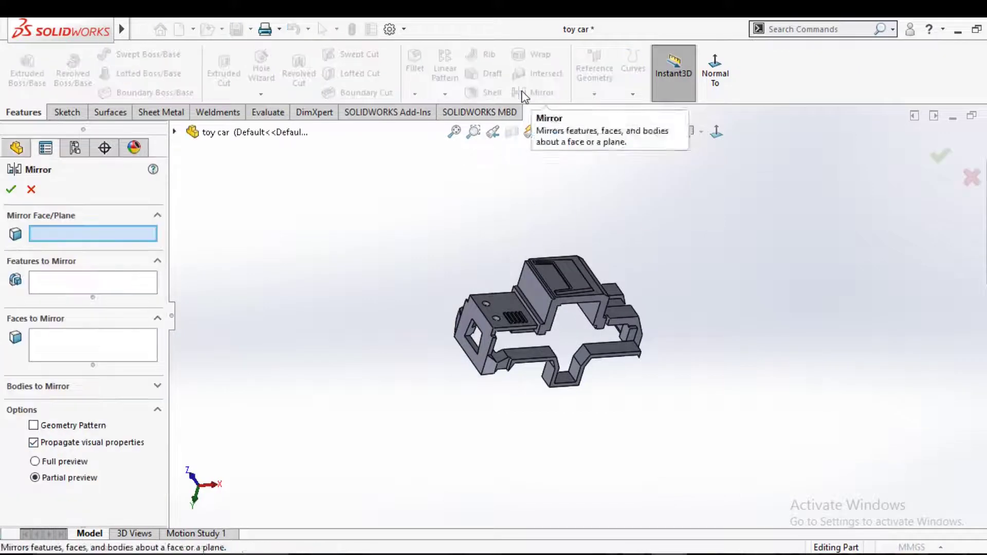
{"action": "left_click", "coordinate": [174, 132]}
{"action": "left_click", "coordinate": [257, 213]}
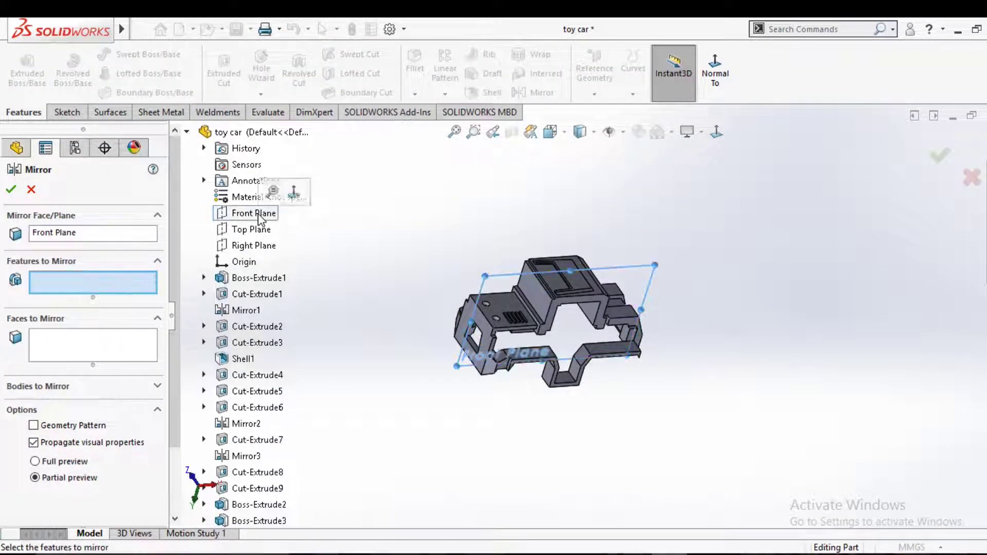
{"action": "scroll", "coordinate": [247, 386], "scroll_direction": "down", "scroll_amount": 3}
{"action": "left_click", "coordinate": [259, 505]}
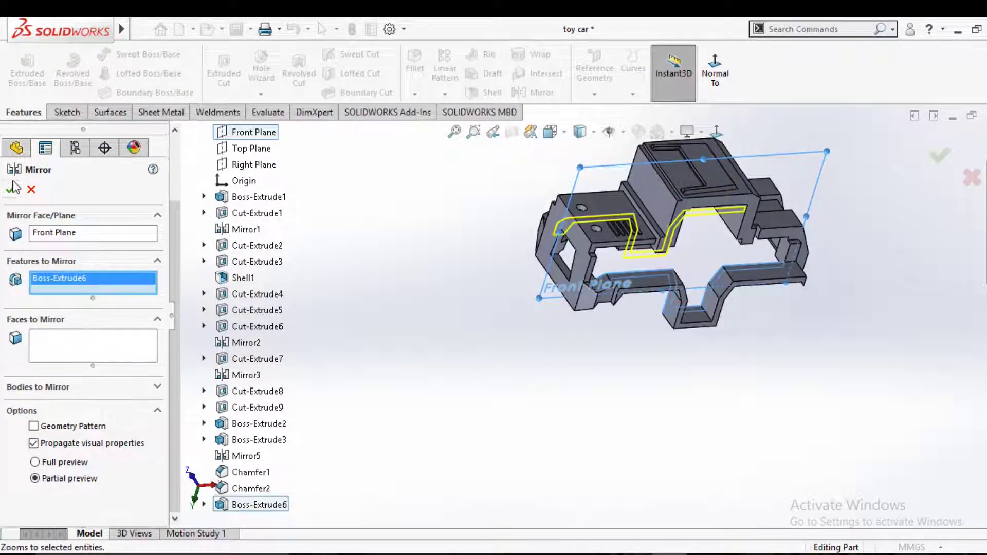
{"action": "left_click", "coordinate": [34, 425]}
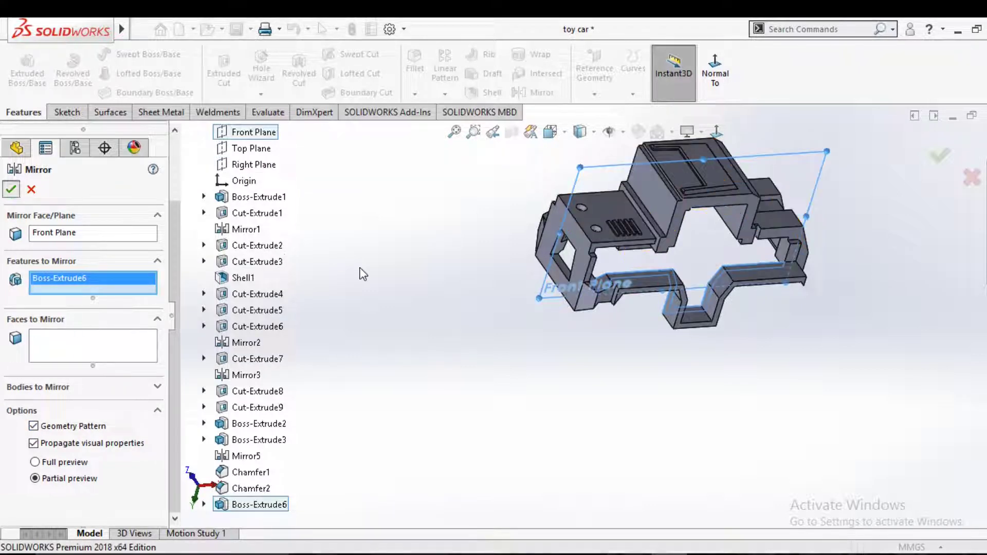
{"action": "middle_click_drag", "start_coordinate": [434, 324], "coordinate": [401, 329]}
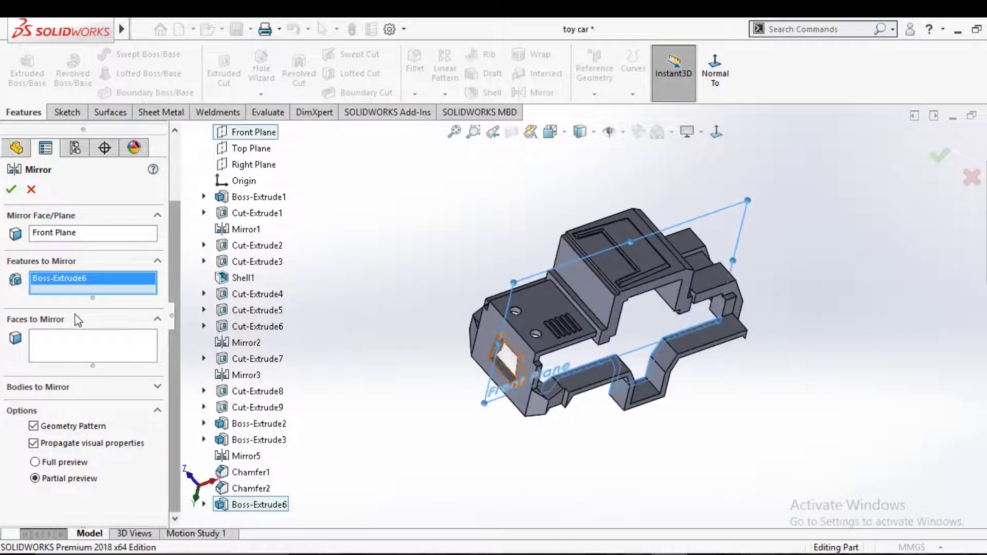
Reselect Boss-Extrude6 as the mirrored feature, accept, and review Boss-Extrude6 unchanged.
{"action": "left_click", "coordinate": [27, 394]}
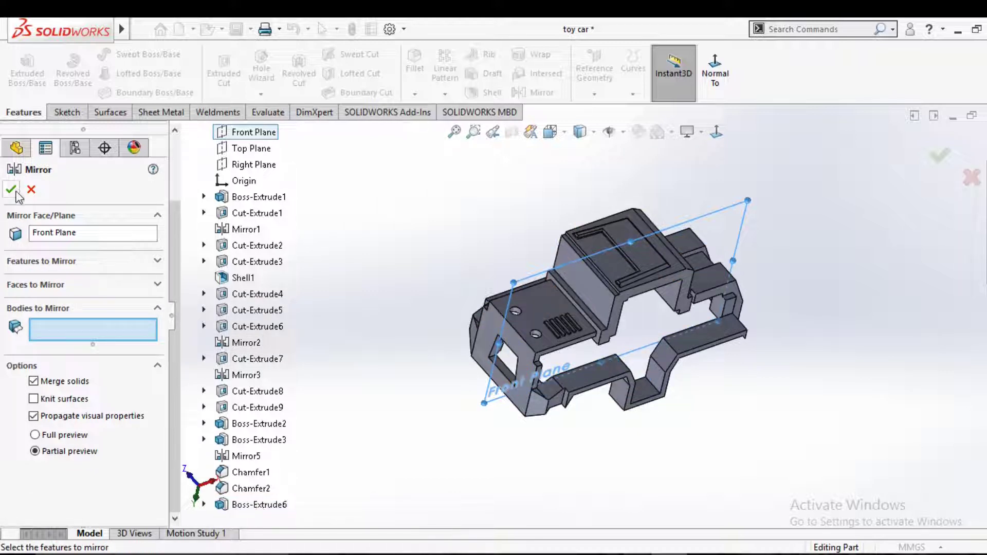
{"action": "left_click", "coordinate": [45, 262]}
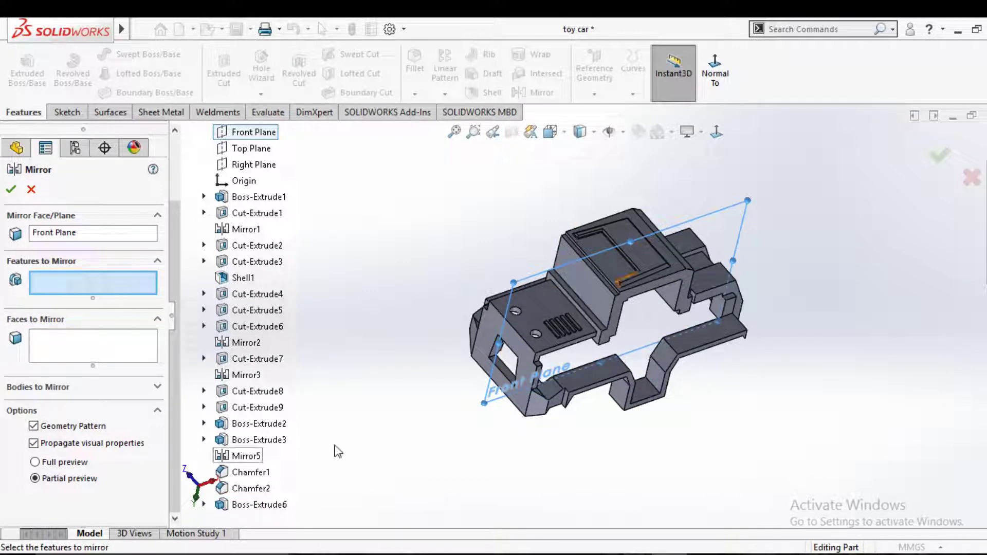
{"action": "left_click", "coordinate": [252, 502]}
{"action": "middle_click_drag", "start_coordinate": [447, 379], "coordinate": [457, 337]}
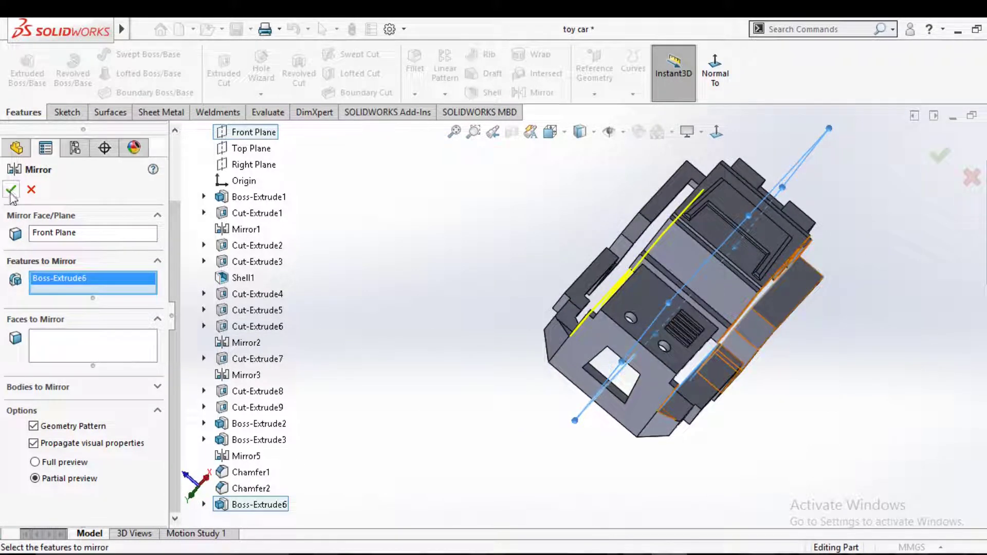
{"action": "left_click", "coordinate": [11, 189]}
{"action": "left_click", "coordinate": [71, 490]}
{"action": "left_click", "coordinate": [81, 444]}
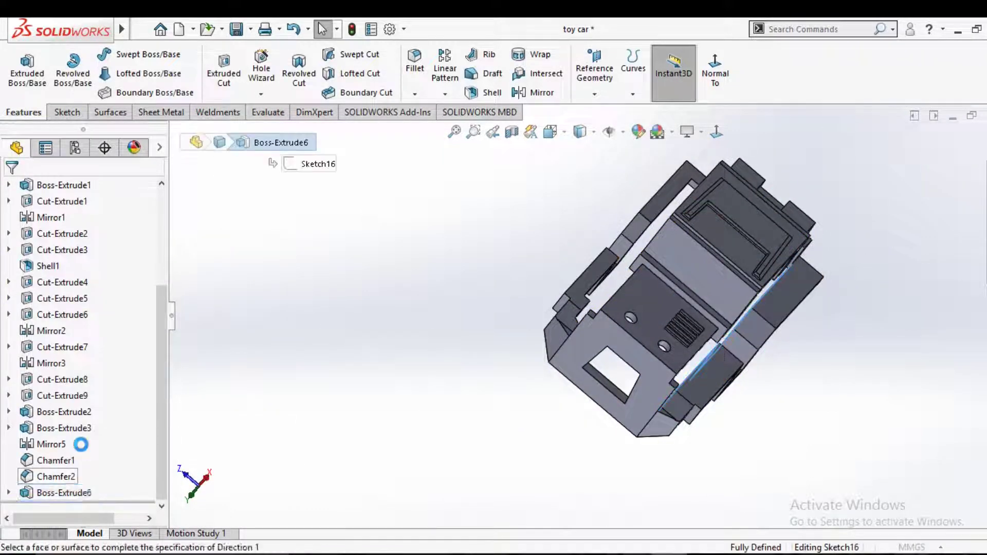
{"action": "left_click", "coordinate": [12, 188]}
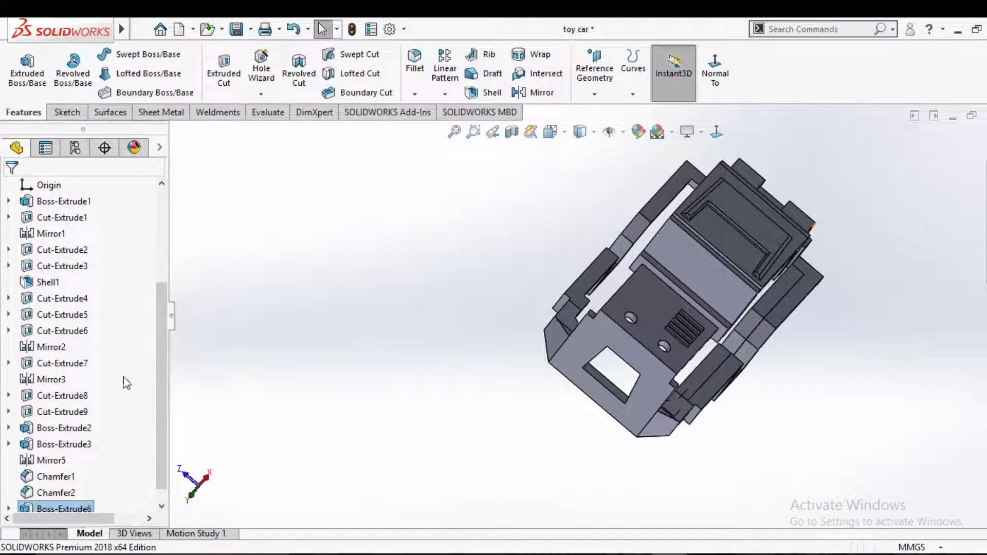
Re-mirror Boss-Extrude6 across the Front Plane as geometry, creating Mirror10, and inspect the steps.
{"action": "left_click", "coordinate": [529, 92]}
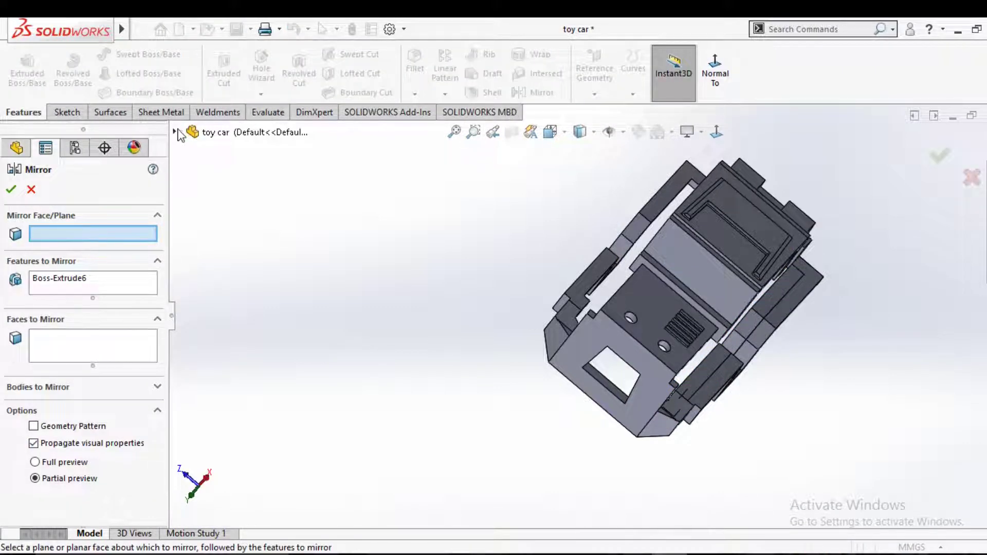
{"action": "left_click", "coordinate": [176, 132]}
{"action": "left_click", "coordinate": [227, 230]}
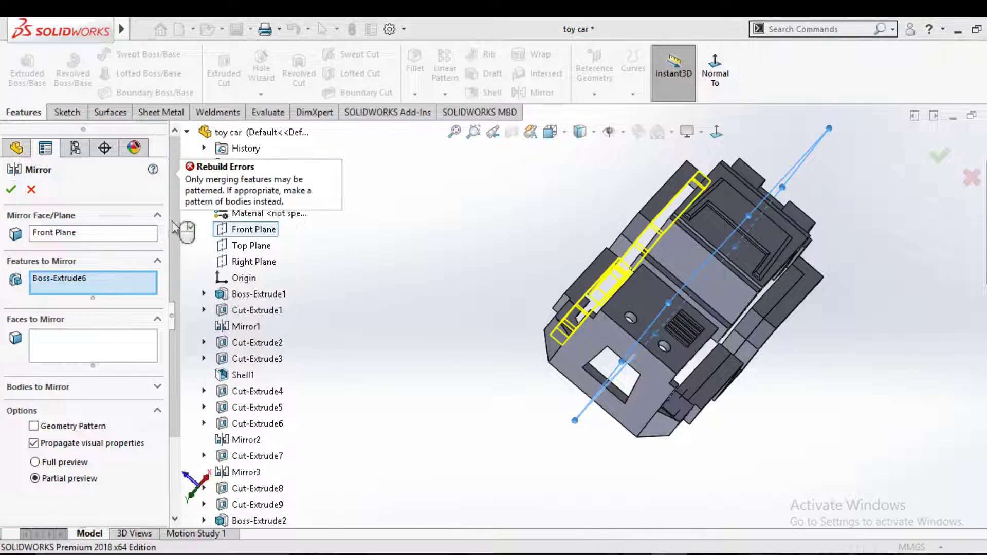
{"action": "left_click", "coordinate": [33, 425]}
{"action": "left_click", "coordinate": [11, 189]}
{"action": "mouse_move", "coordinate": [429, 287]}
{"action": "middle_mouse_down"}
{"action": "mouse_move", "coordinate": [688, 356]}
{"action": "mouse_move", "coordinate": [482, 289]}
{"action": "mouse_move", "coordinate": [599, 328]}
{"action": "mouse_move", "coordinate": [619, 296]}
{"action": "mouse_move", "coordinate": [703, 277]}
{"action": "mouse_move", "coordinate": [628, 283]}
{"action": "middle_mouse_up"}
{"action": "scroll", "coordinate": [628, 284], "scroll_direction": "up", "scroll_amount": 3}
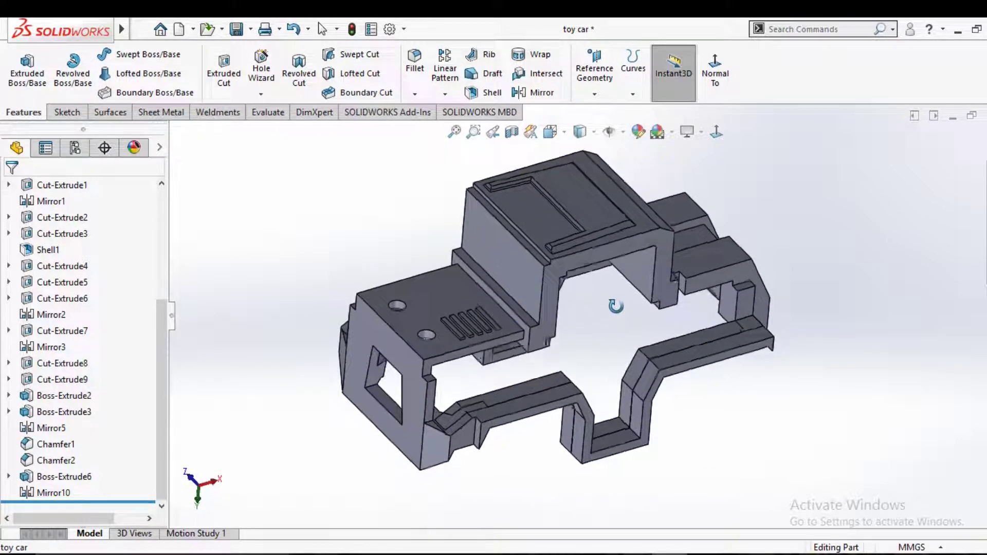
{"action": "middle_click_drag", "start_coordinate": [613, 297], "coordinate": [610, 307]}
Start a new sketch on the chassis side face and view it Normal To.
{"action": "scroll", "coordinate": [610, 308], "scroll_direction": "up", "scroll_amount": 3}
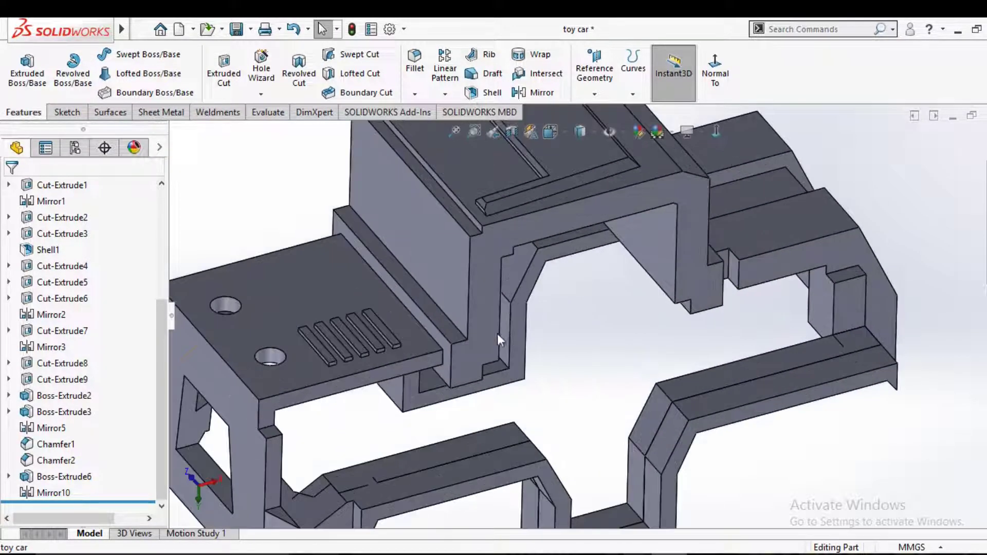
{"action": "scroll", "coordinate": [501, 334], "scroll_direction": "down", "scroll_amount": 3}
{"action": "scroll", "coordinate": [604, 297], "scroll_direction": "up", "scroll_amount": 5}
{"action": "left_click", "coordinate": [604, 297]}
{"action": "left_click", "coordinate": [669, 254]}
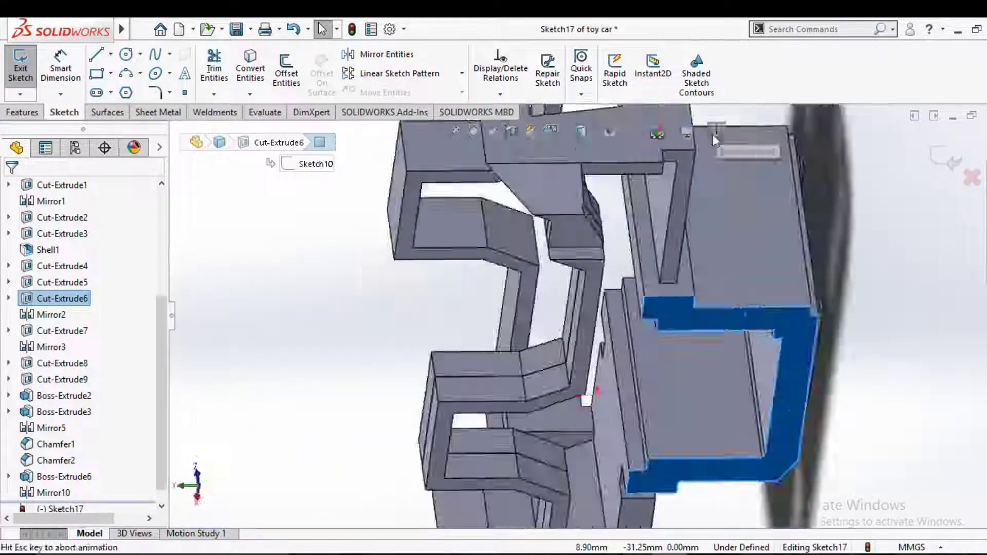
{"action": "scroll", "coordinate": [459, 358], "scroll_direction": "down", "scroll_amount": 3}
{"action": "middle_click_drag", "start_coordinate": [462, 334], "coordinate": [459, 358]}
{"action": "key", "text": "space"}
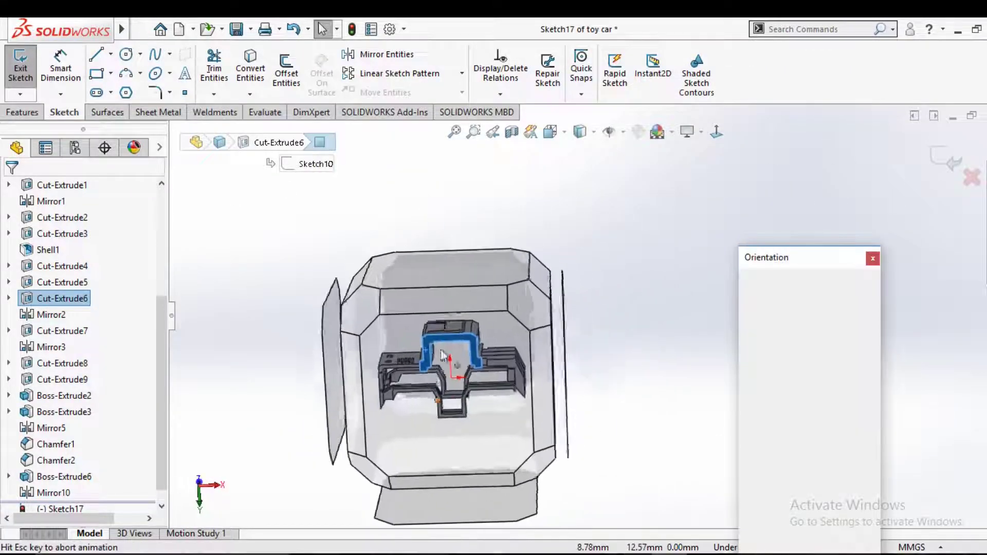
{"action": "left_click", "coordinate": [528, 374]}
Trace the opening's upper edge with connected lines, including the step diagonals.
{"action": "left_click", "coordinate": [96, 54]}
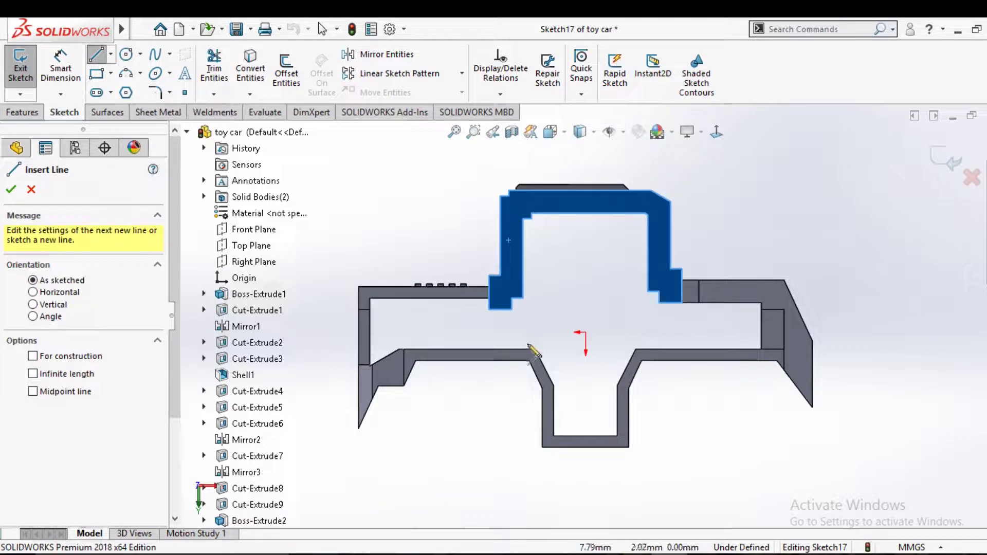
{"action": "scroll", "coordinate": [493, 287], "scroll_direction": "down", "scroll_amount": 2}
{"action": "left_click", "coordinate": [490, 277]}
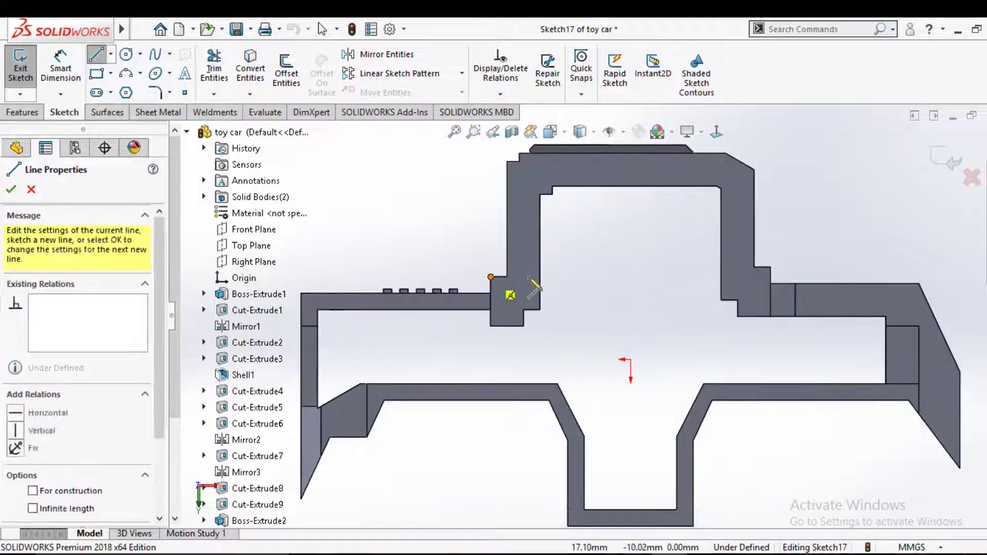
{"action": "left_click", "coordinate": [540, 277]}
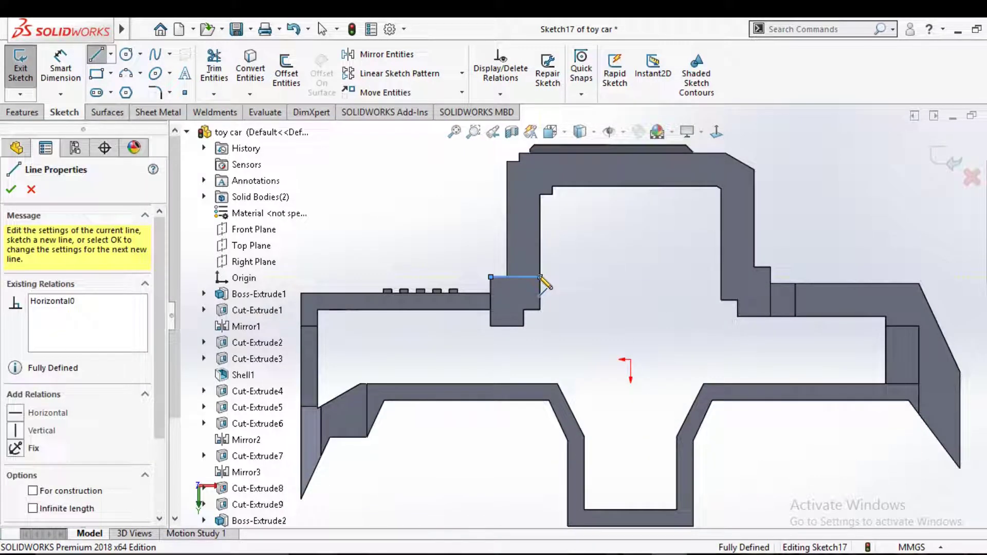
{"action": "left_click", "coordinate": [552, 298]}
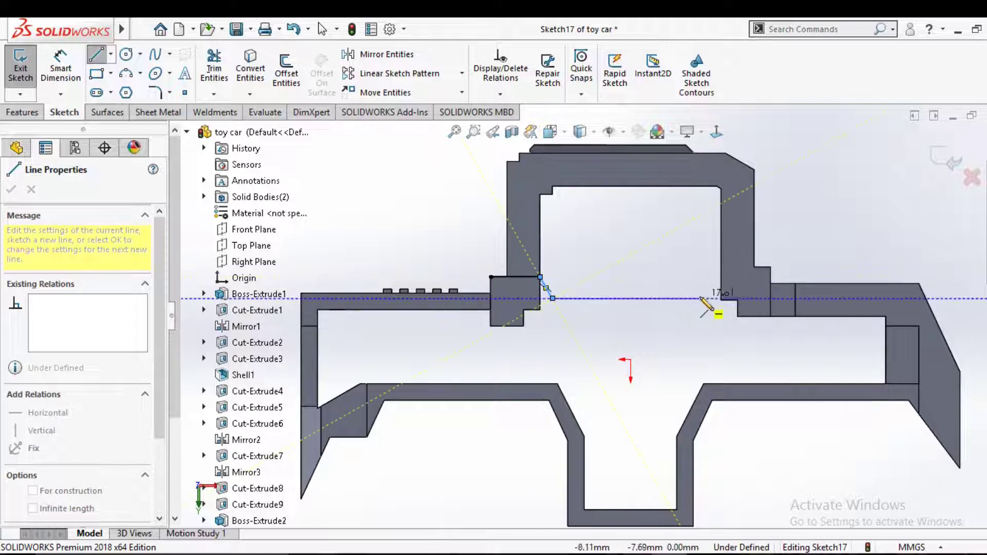
{"action": "left_click", "coordinate": [721, 299]}
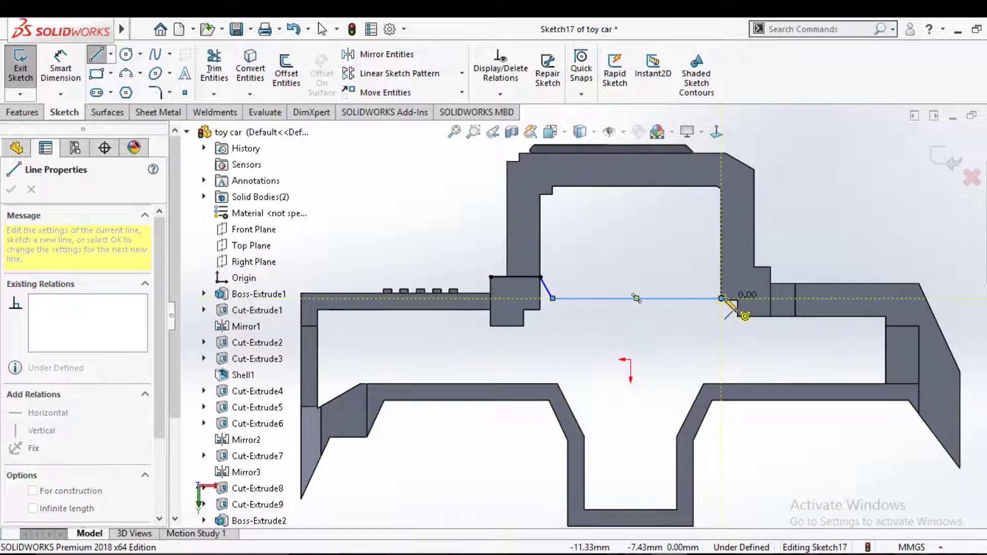
{"action": "left_click", "coordinate": [737, 300]}
{"action": "left_click", "coordinate": [754, 268]}
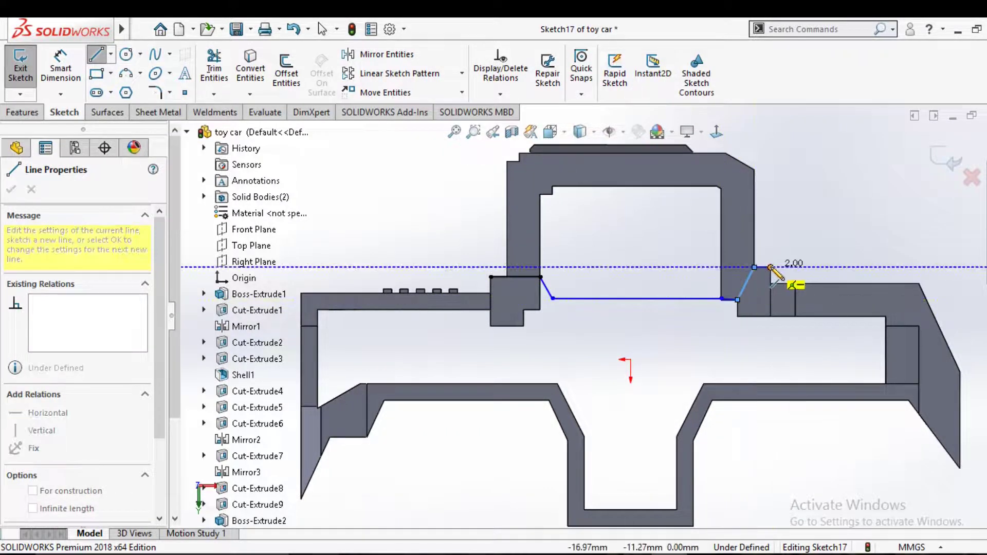
{"action": "left_click", "coordinate": [771, 268]}
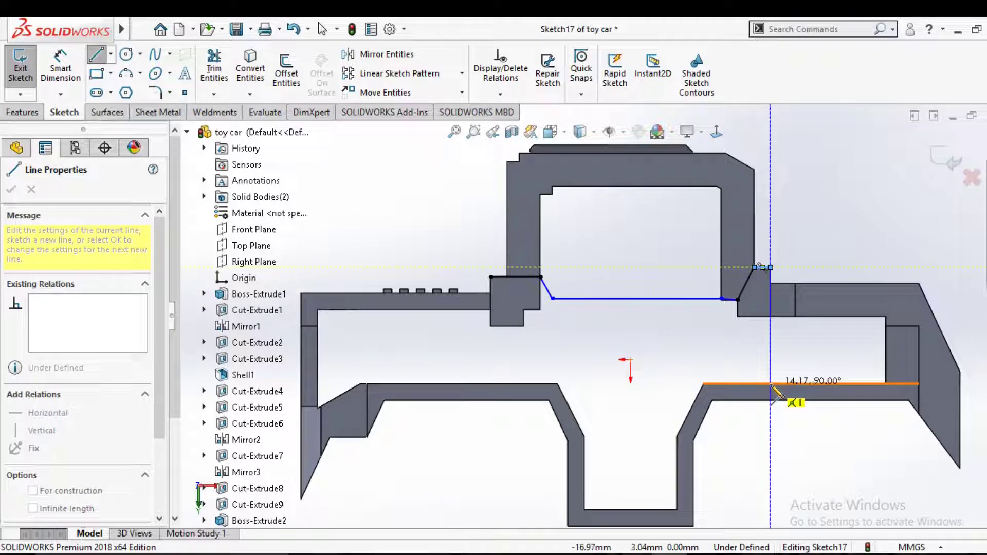
Continue the lines down the right side and across the bottom, closing the outline at its start.
{"action": "left_click", "coordinate": [770, 384]}
{"action": "left_click", "coordinate": [703, 384]}
{"action": "left_click", "coordinate": [677, 437]}
{"action": "left_click", "coordinate": [584, 509]}
{"action": "left_click", "coordinate": [584, 436]}
{"action": "left_click", "coordinate": [557, 383]}
{"action": "left_click", "coordinate": [491, 383]}
{"action": "left_click", "coordinate": [491, 278]}
{"action": "scroll", "coordinate": [589, 303], "scroll_direction": "up", "scroll_amount": 3}
{"action": "middle_click_drag", "start_coordinate": [588, 303], "coordinate": [525, 322]}
{"action": "left_click", "coordinate": [23, 112]}
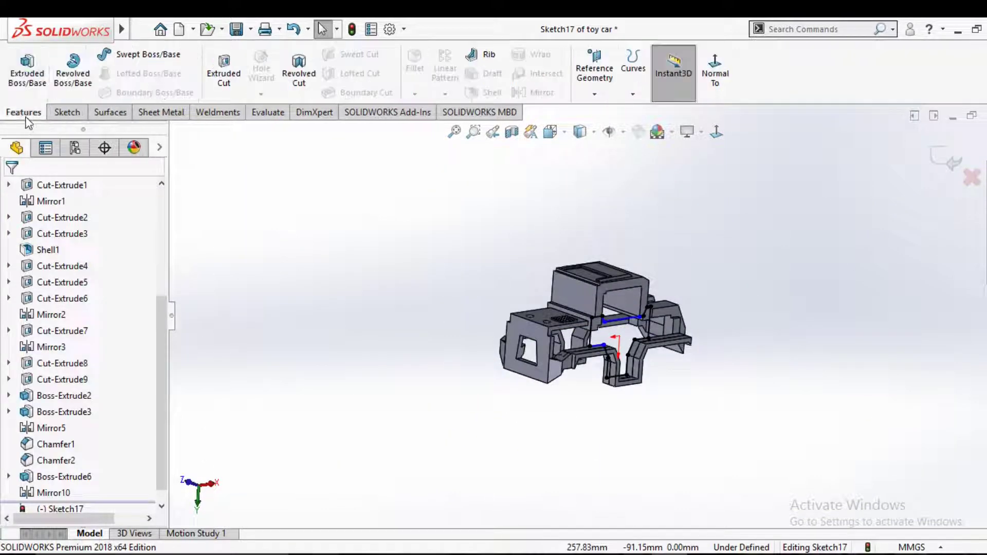
Boss-extrude Sketch17 as Boss-Extrude8 with Merge result unchecked.
{"action": "left_click", "coordinate": [27, 67]}
{"action": "scroll", "coordinate": [624, 281], "scroll_direction": "down", "scroll_amount": 5}
{"action": "scroll", "coordinate": [624, 281], "scroll_direction": "up", "scroll_amount": 2}
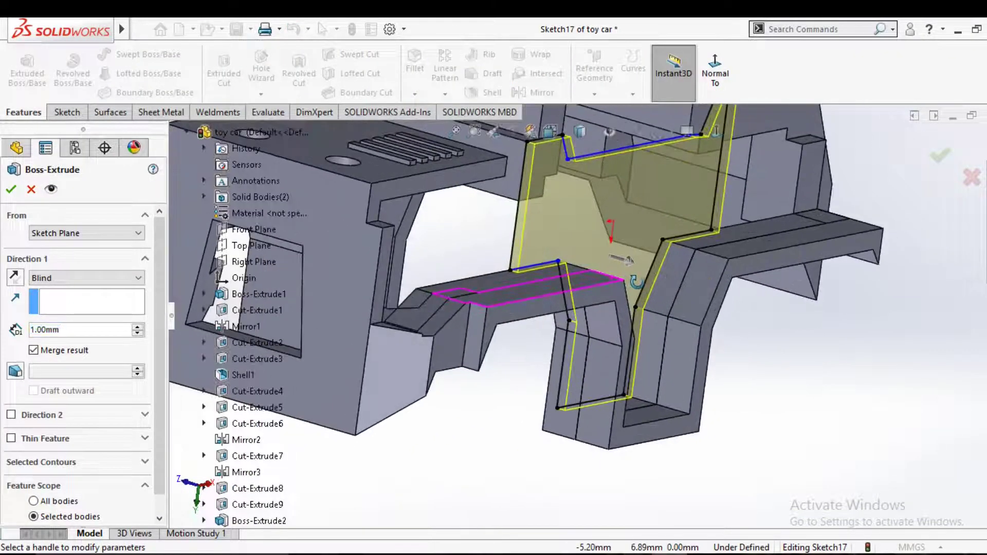
{"action": "middle_click_drag", "start_coordinate": [624, 281], "coordinate": [514, 293]}
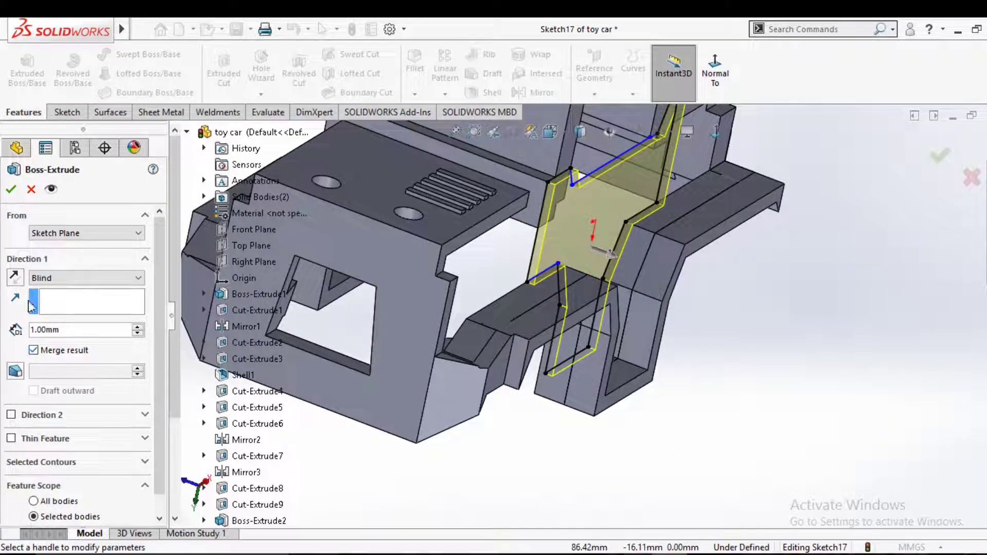
{"action": "left_click", "coordinate": [34, 352]}
{"action": "left_click", "coordinate": [10, 185]}
{"action": "scroll", "coordinate": [705, 344], "scroll_direction": "up", "scroll_amount": 2}
{"action": "middle_click_drag", "start_coordinate": [704, 344], "coordinate": [696, 388]}
{"action": "scroll", "coordinate": [696, 388], "scroll_direction": "down", "scroll_amount": 3}
{"action": "middle_click_drag", "start_coordinate": [533, 297], "coordinate": [103, 415]}
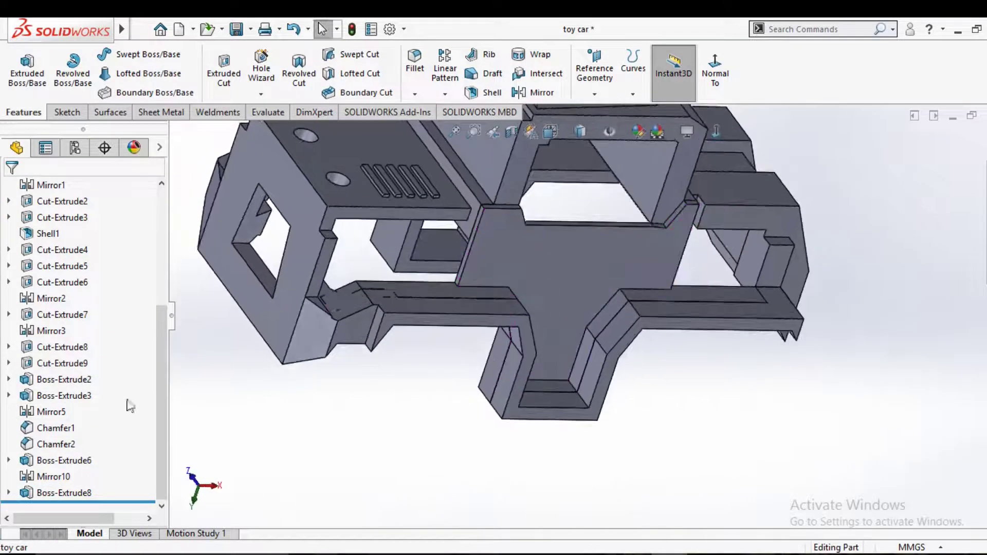
Change Boss-Extrude8's end condition to Mid Plane.
{"action": "left_click", "coordinate": [64, 492]}
{"action": "left_click", "coordinate": [77, 452]}
{"action": "left_click", "coordinate": [92, 276]}
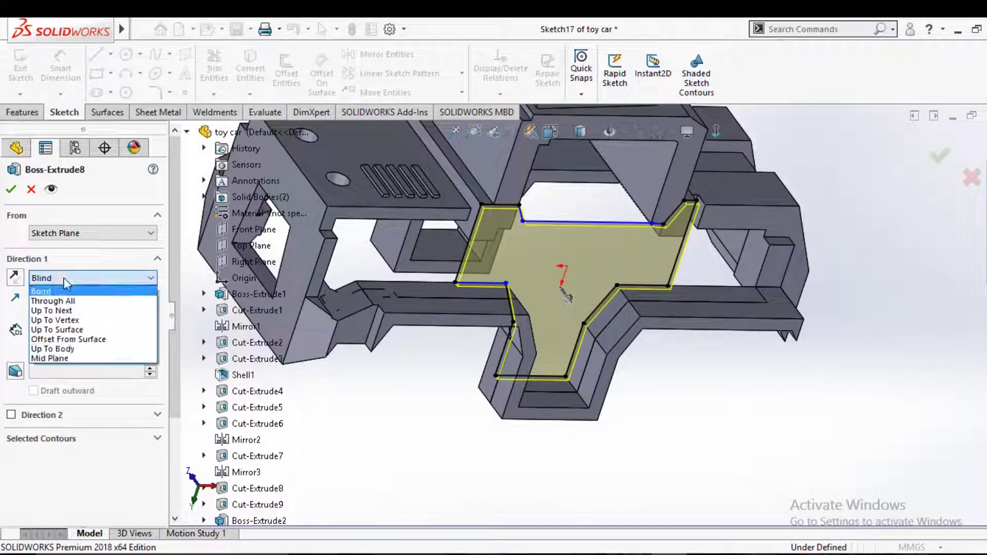
{"action": "left_click", "coordinate": [52, 338]}
{"action": "scroll", "coordinate": [563, 294], "scroll_direction": "up", "scroll_amount": 4}
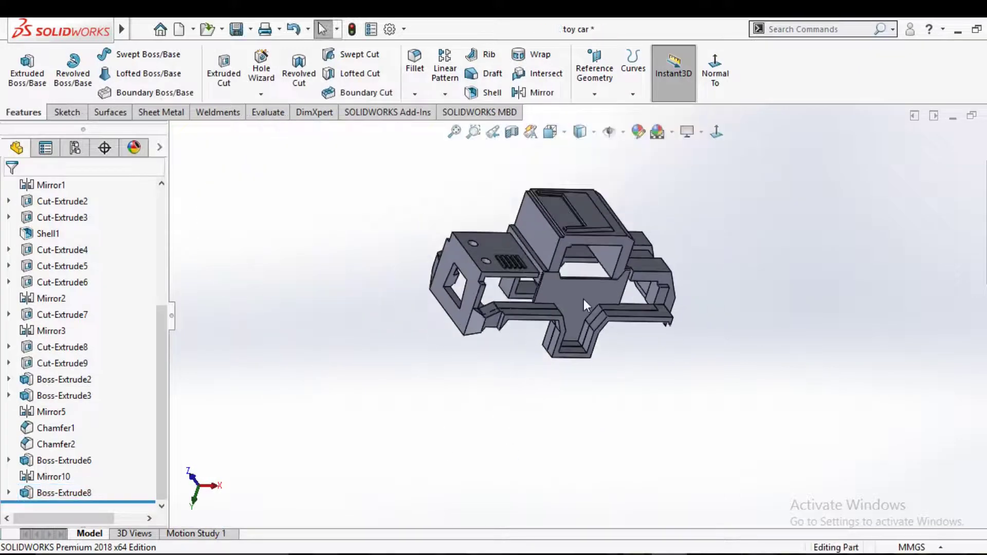
{"action": "middle_click_drag", "start_coordinate": [559, 297], "coordinate": [611, 294]}
{"action": "scroll", "coordinate": [611, 295], "scroll_direction": "down", "scroll_amount": 2}
Mirror Boss-Extrude8 about the Front Plane as a geometry pattern, creating Mirror12.
{"action": "left_click", "coordinate": [534, 93]}
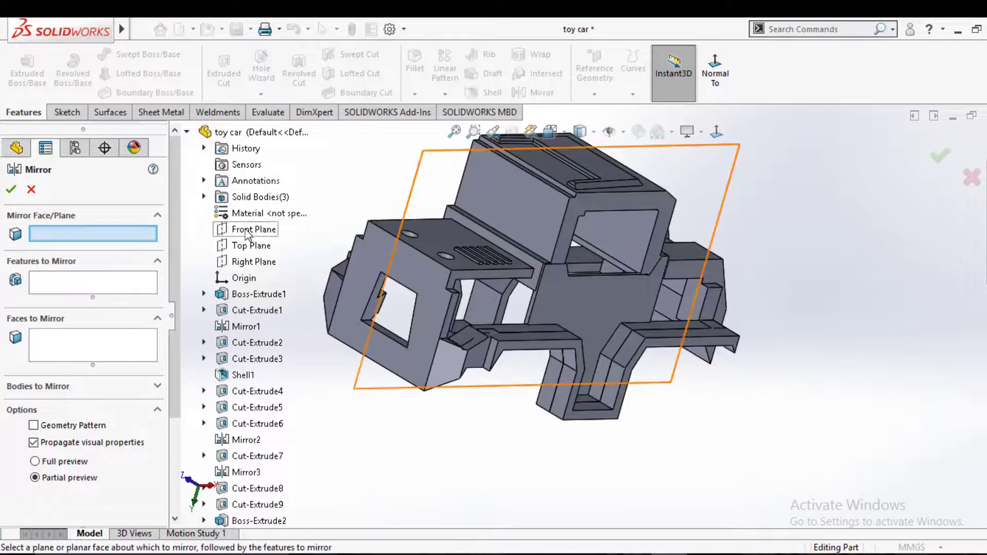
{"action": "left_click", "coordinate": [246, 167]}
{"action": "scroll", "coordinate": [264, 452], "scroll_direction": "down", "scroll_amount": 2}
{"action": "left_click", "coordinate": [259, 505]}
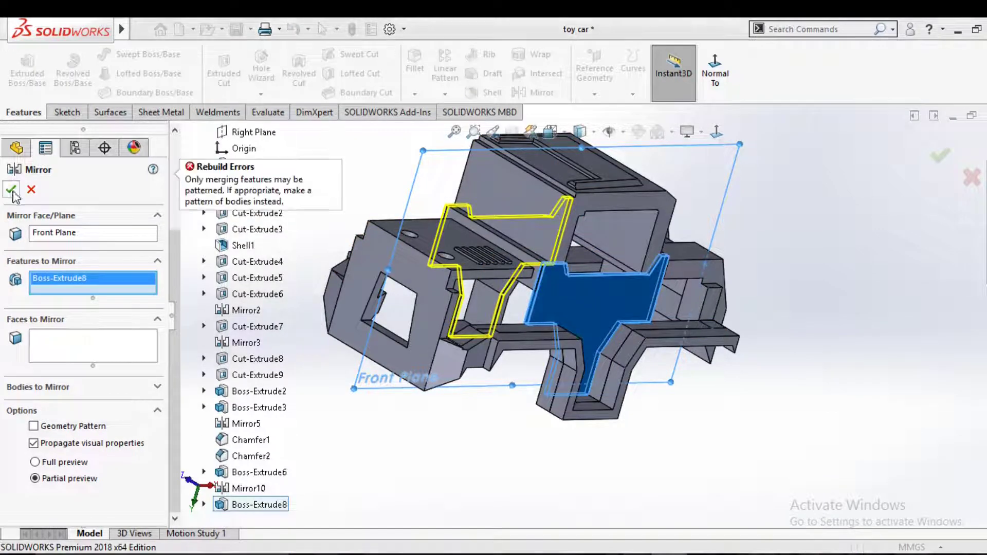
{"action": "left_click", "coordinate": [33, 426]}
{"action": "left_click", "coordinate": [11, 190]}
{"action": "scroll", "coordinate": [515, 440], "scroll_direction": "up", "scroll_amount": 3}
{"action": "scroll", "coordinate": [540, 318], "scroll_direction": "down", "scroll_amount": 3}
{"action": "mouse_move", "coordinate": [515, 441]}
{"action": "middle_mouse_down"}
{"action": "mouse_move", "coordinate": [539, 318]}
{"action": "mouse_move", "coordinate": [649, 282]}
{"action": "mouse_move", "coordinate": [441, 280]}
{"action": "middle_mouse_up"}
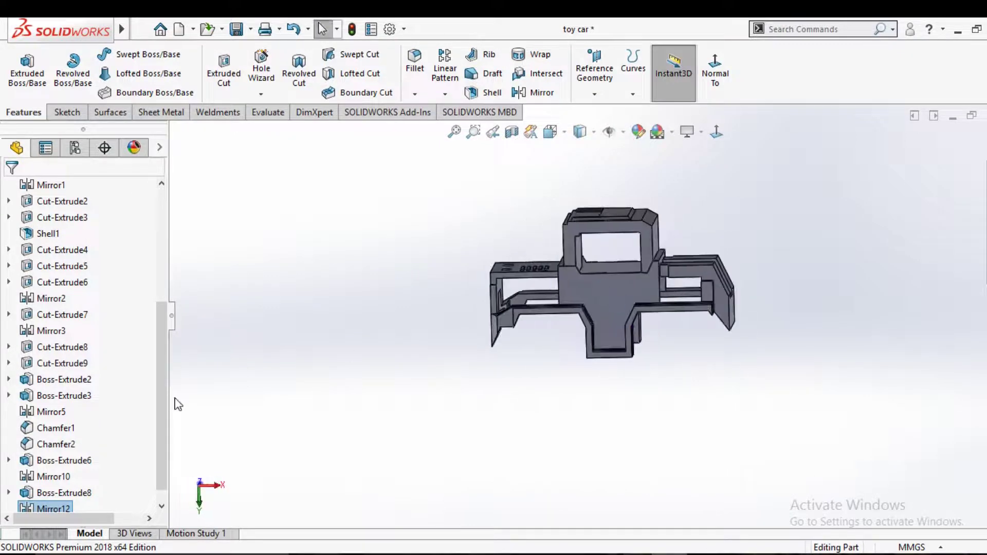
{"action": "scroll", "coordinate": [34, 468], "scroll_direction": "down", "scroll_amount": 1}
{"action": "left_click", "coordinate": [8, 477]}
Reopen Sketch17 for editing, viewed square to the sketch plane.
{"action": "left_click", "coordinate": [78, 492]}
{"action": "left_click", "coordinate": [59, 444]}
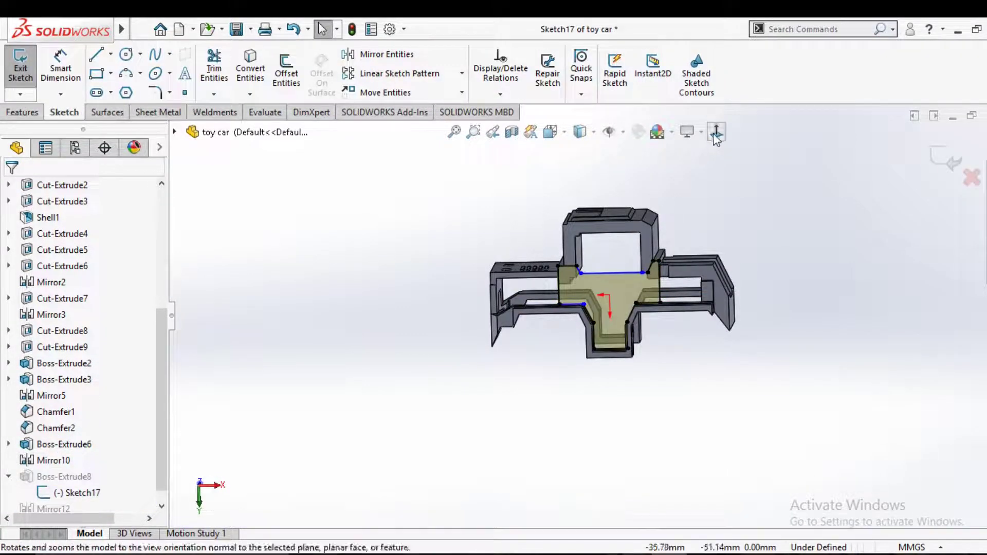
{"action": "left_click", "coordinate": [716, 132]}
{"action": "middle_click_drag", "start_coordinate": [616, 275], "coordinate": [454, 340]}
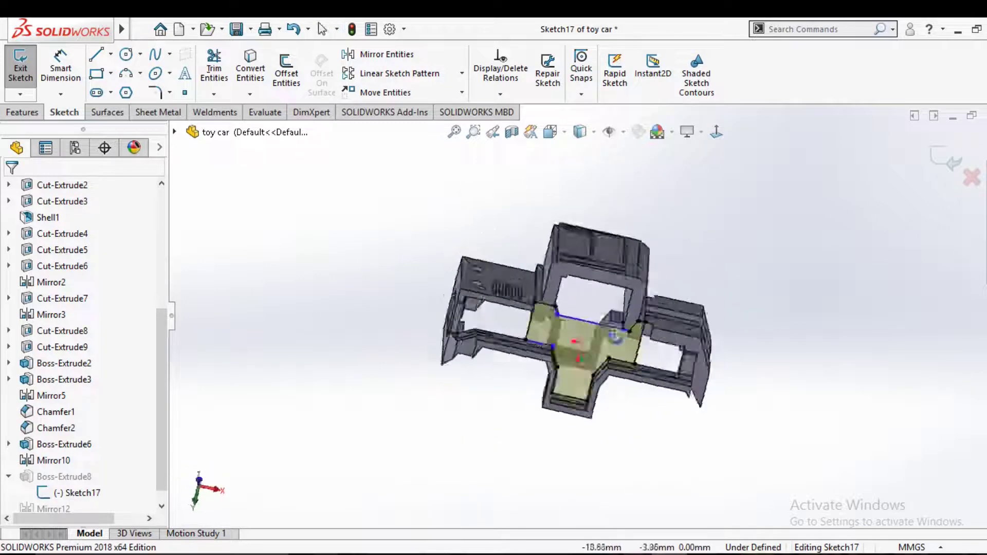
{"action": "key", "text": "space"}
{"action": "key", "text": "l"}
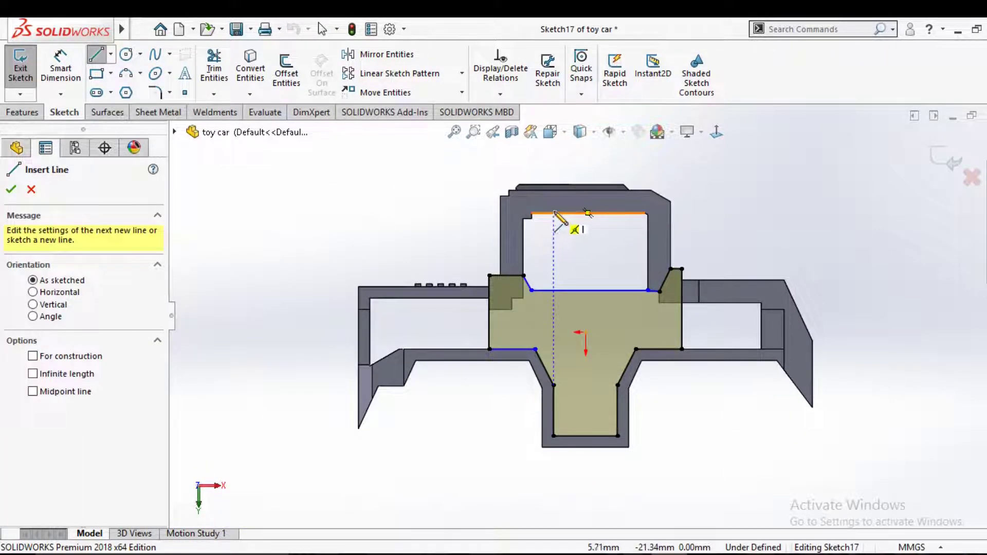
Draw two slanted lines from the opening's top edge down to the base line.
{"action": "left_click", "coordinate": [555, 213]}
{"action": "left_click", "coordinate": [565, 290]}
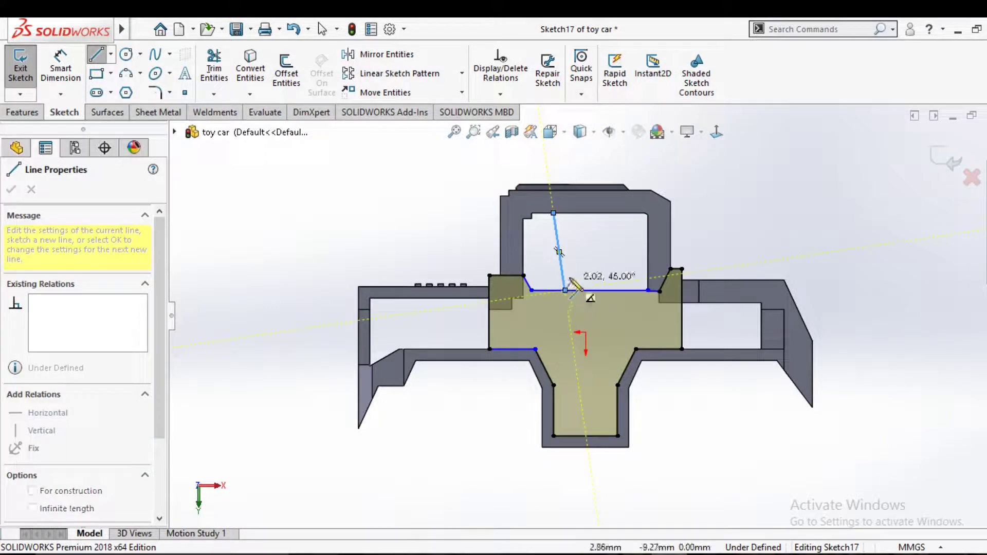
{"action": "key", "text": "Escape"}
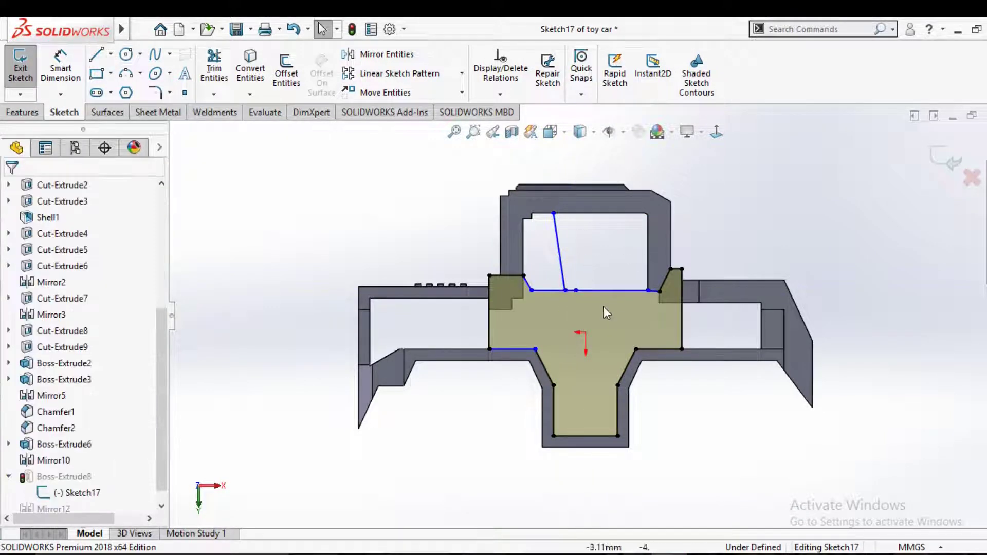
{"action": "scroll", "coordinate": [595, 295], "scroll_direction": "up", "scroll_amount": 4}
{"action": "scroll", "coordinate": [609, 278], "scroll_direction": "down", "scroll_amount": 2}
{"action": "key", "text": "l"}
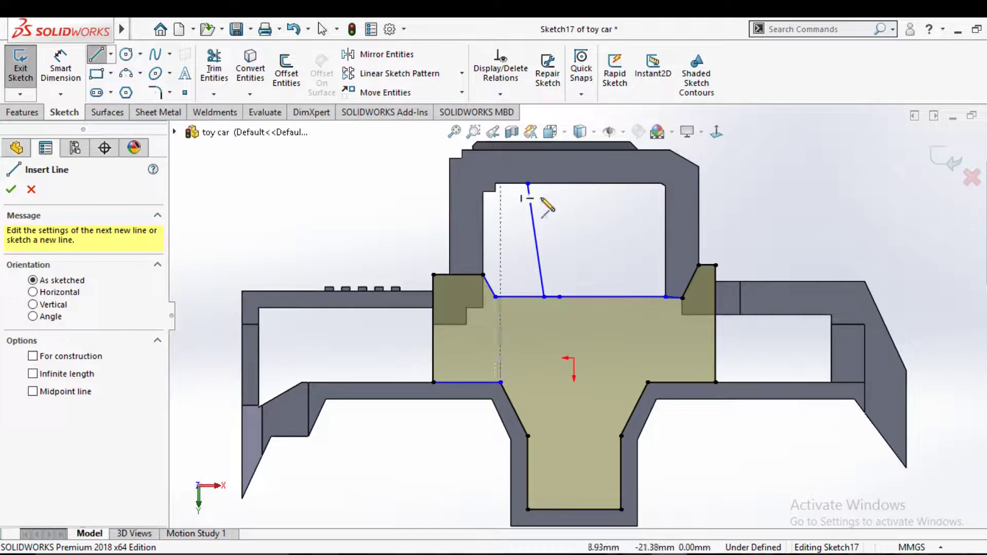
{"action": "left_click_drag", "start_coordinate": [565, 184], "coordinate": [559, 296]}
{"action": "key", "text": "Escape"}
{"action": "scroll", "coordinate": [505, 149], "scroll_direction": "up", "scroll_amount": 2}
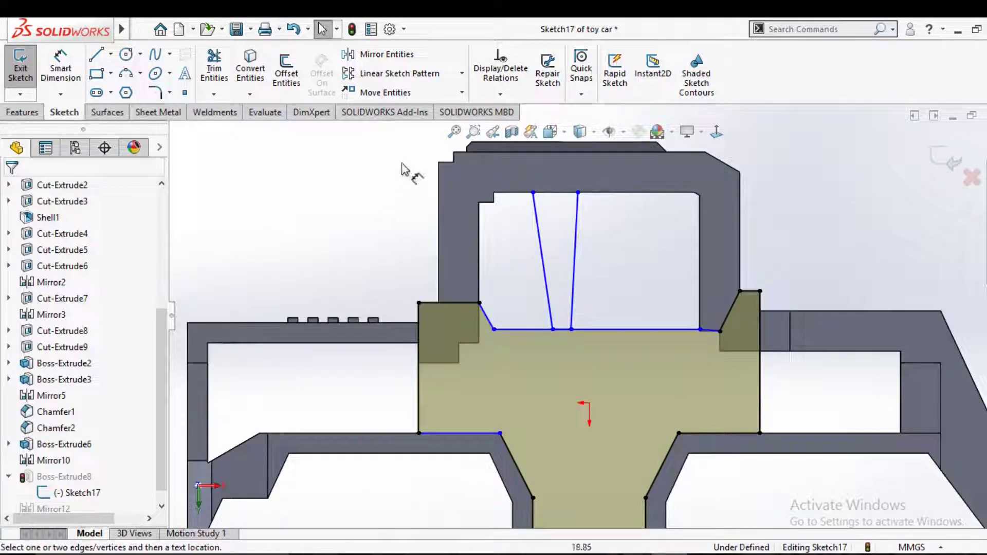
{"action": "left_click", "coordinate": [541, 246]}
Dimension the first slanted line at 10° from the base edge.
{"action": "left_click", "coordinate": [479, 239]}
{"action": "left_click", "coordinate": [515, 251]}
{"action": "type", "text": "10"}
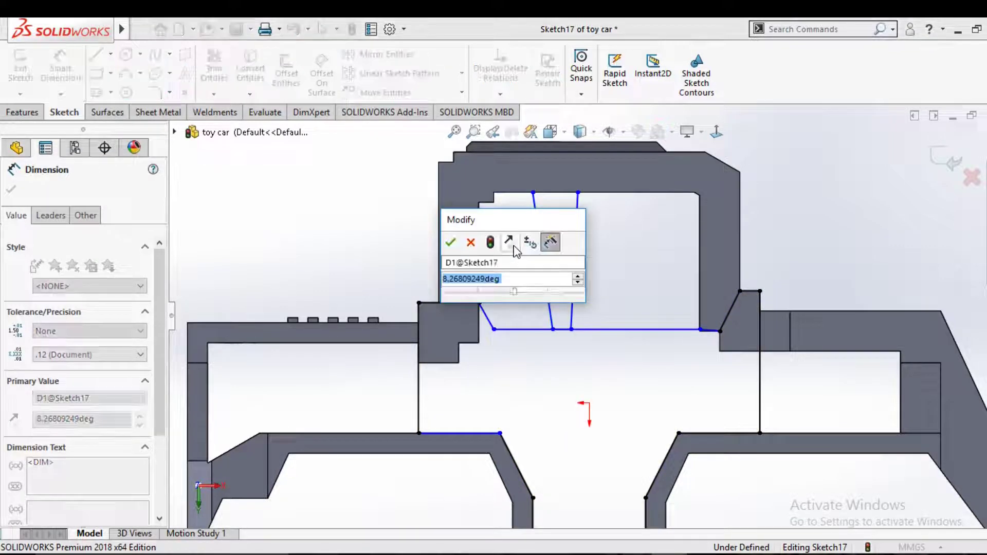
{"action": "key", "text": "Return"}
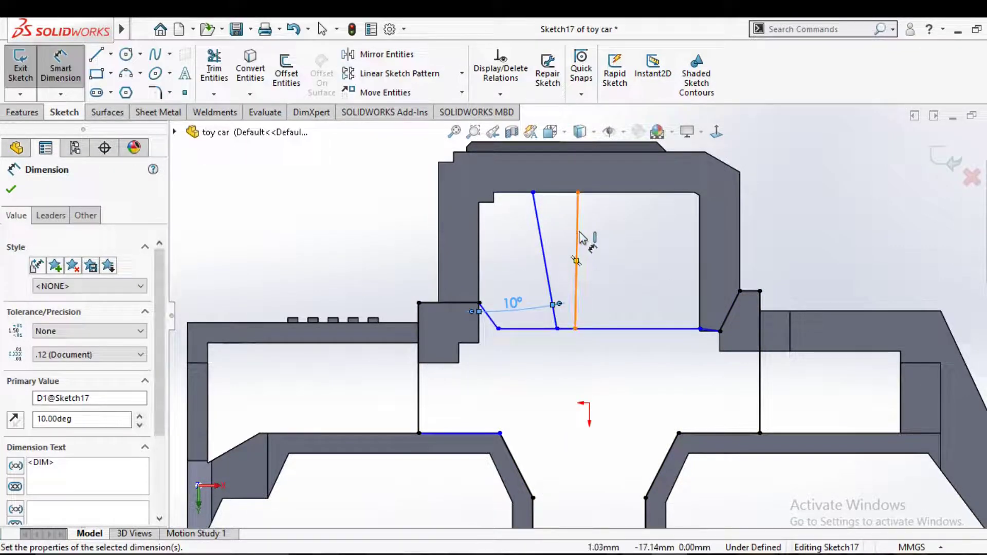
Set the right line at 92° from the top edge.
{"action": "left_click", "coordinate": [577, 238]}
{"action": "left_click", "coordinate": [590, 194]}
{"action": "left_click", "coordinate": [617, 249]}
{"action": "type", "text": "90"}
{"action": "key", "text": "Return"}
{"action": "left_click", "coordinate": [595, 222]}
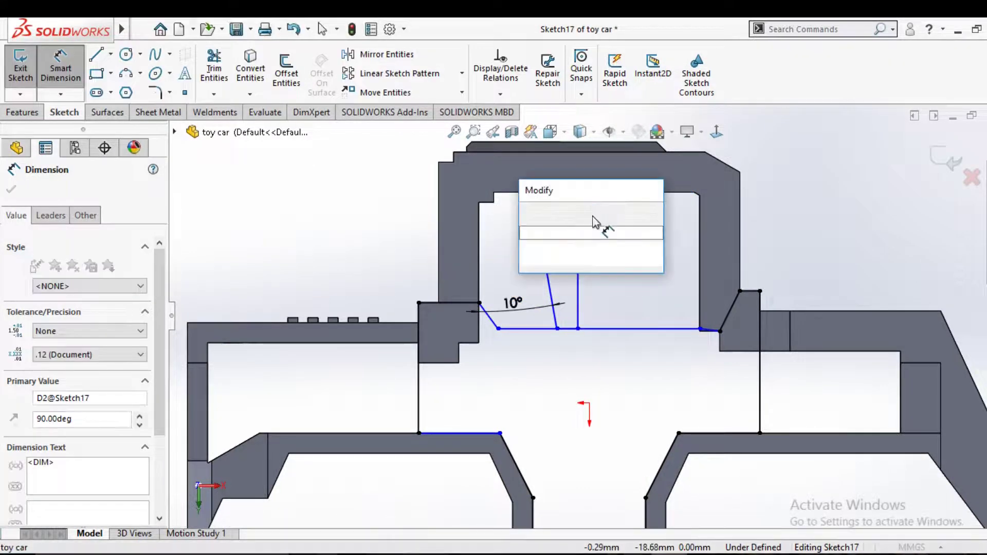
{"action": "type", "text": "92"}
{"action": "key", "text": "Return"}
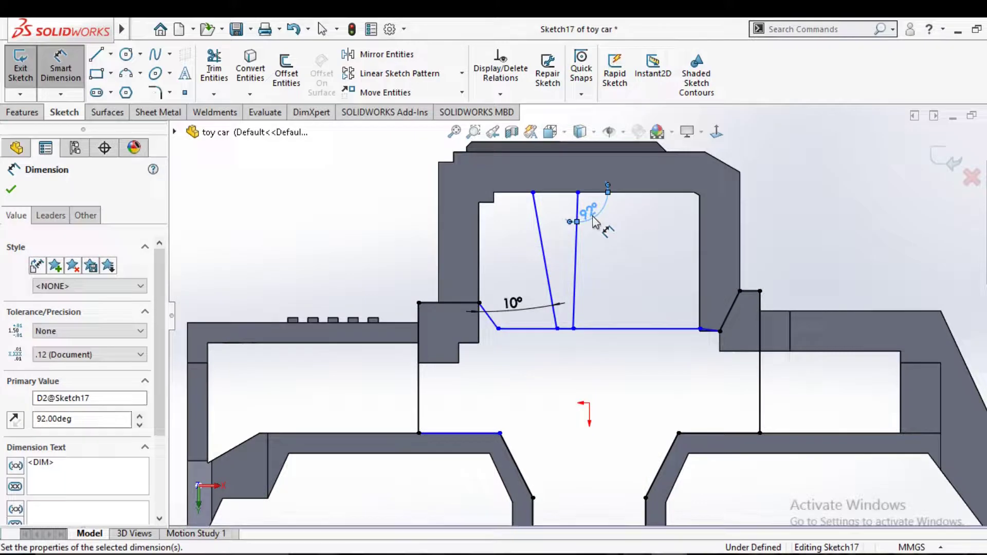
Dimension the gap between the two line tops as 3.5 mm.
{"action": "left_click", "coordinate": [578, 193]}
{"action": "scroll", "coordinate": [578, 198], "scroll_direction": "down", "scroll_amount": 5}
{"action": "key", "text": "d"}
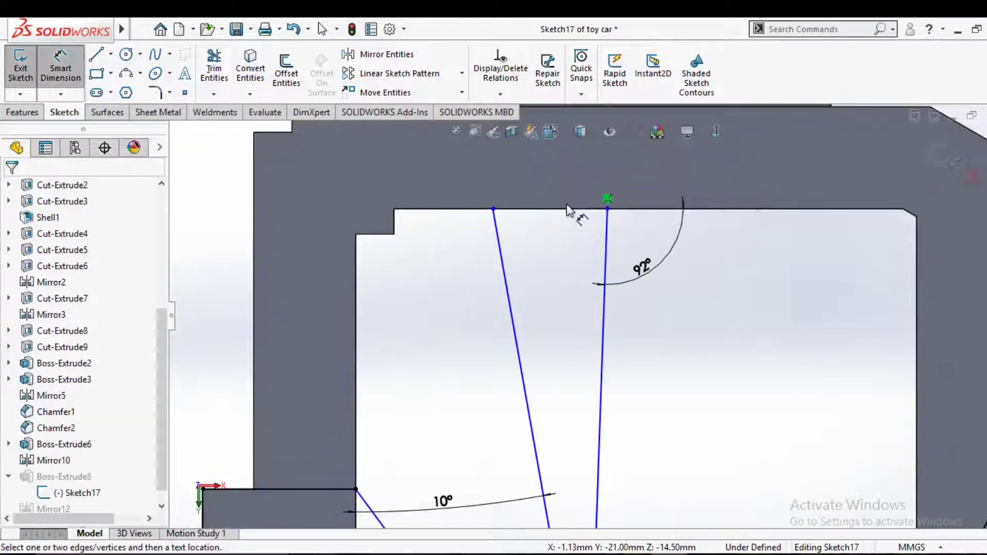
{"action": "left_click", "coordinate": [493, 208]}
{"action": "left_click", "coordinate": [524, 203]}
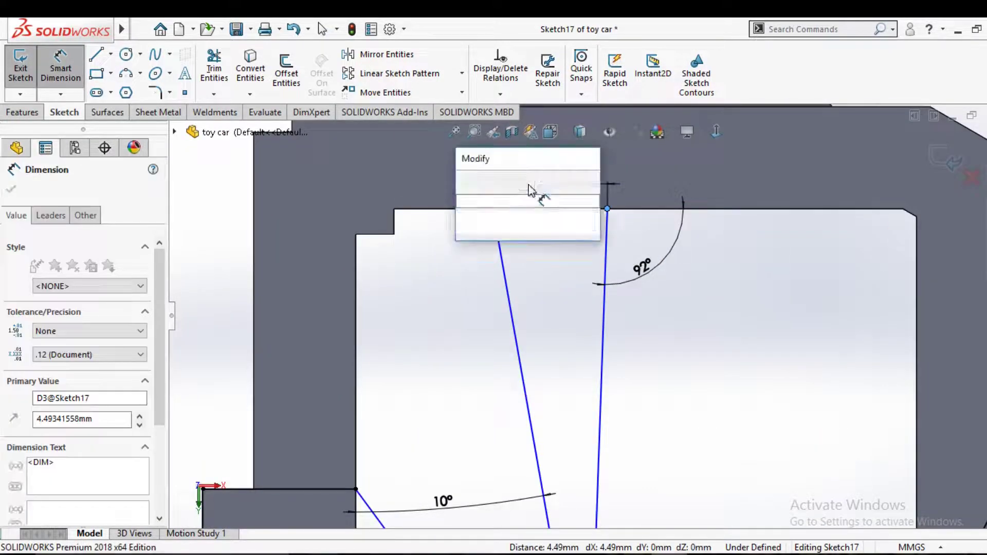
{"action": "type", "text": "3.5"}
{"action": "key", "text": "Return"}
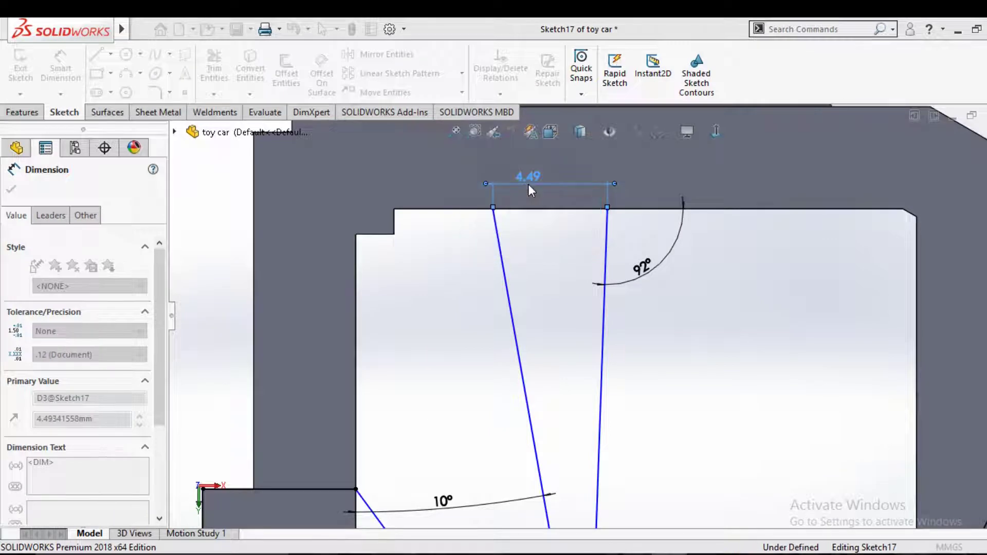
Start then cancel a new line, and return to the Normal To view of the sketch.
{"action": "scroll", "coordinate": [575, 322], "scroll_direction": "up", "scroll_amount": 3}
{"action": "middle_click_drag", "start_coordinate": [577, 327], "coordinate": [579, 308]}
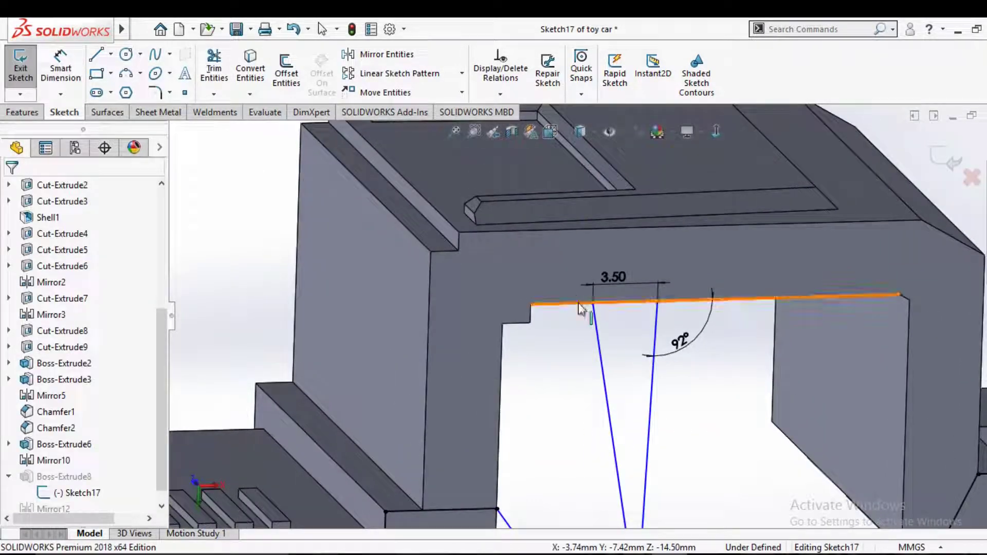
{"action": "left_click", "coordinate": [95, 61]}
{"action": "scroll", "coordinate": [588, 319], "scroll_direction": "down", "scroll_amount": 1}
{"action": "scroll", "coordinate": [591, 316], "scroll_direction": "down", "scroll_amount": 2}
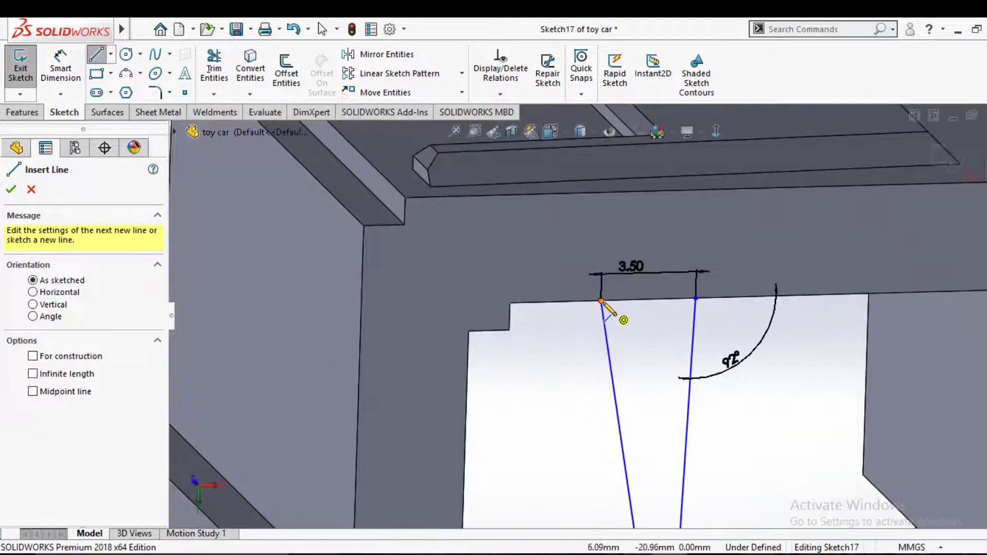
{"action": "left_click", "coordinate": [697, 300]}
{"action": "key", "text": "Escape"}
{"action": "key", "text": "Escape"}
{"action": "scroll", "coordinate": [662, 334], "scroll_direction": "up", "scroll_amount": 2}
{"action": "scroll", "coordinate": [662, 334], "scroll_direction": "up", "scroll_amount": 2}
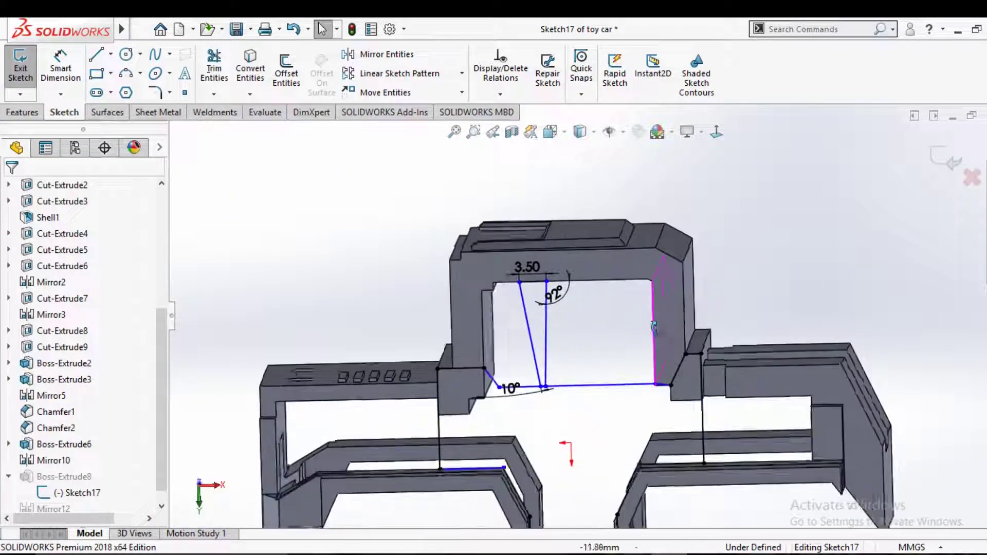
{"action": "key", "text": "space"}
{"action": "left_click", "coordinate": [460, 361]}
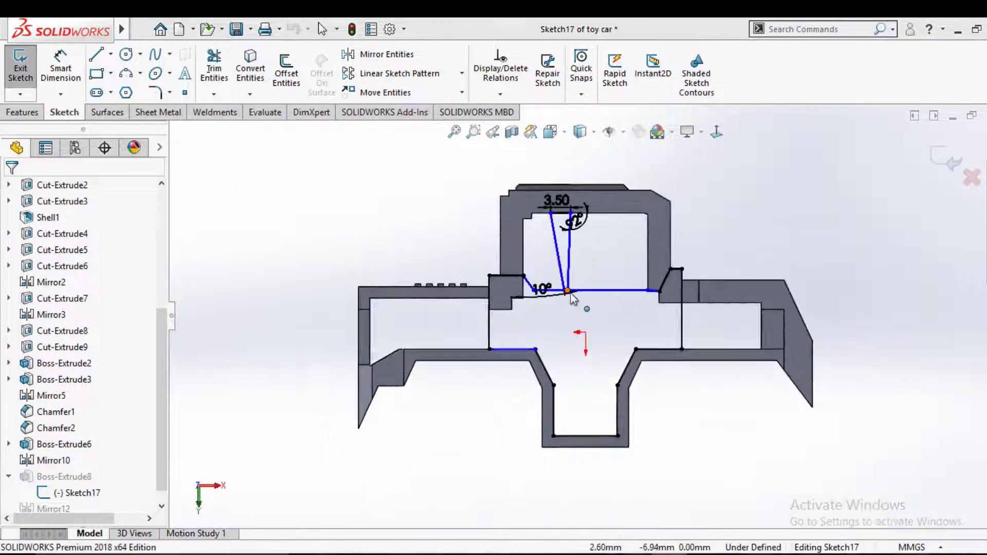
{"action": "scroll", "coordinate": [573, 302], "scroll_direction": "down", "scroll_amount": 3}
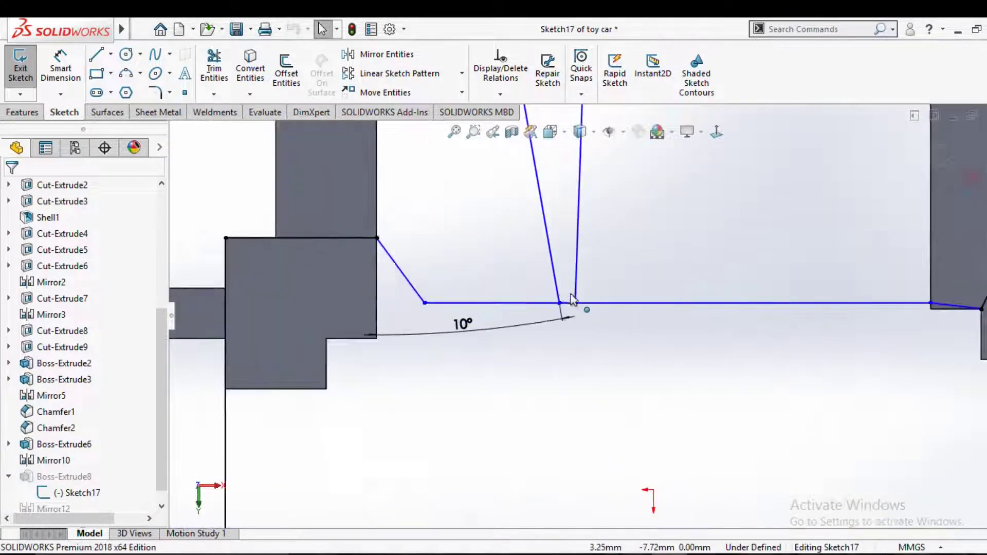
Cancel trimming and dimension the sloped line's lower end at a 4.50 mm horizontal distance.
{"action": "left_click", "coordinate": [218, 67]}
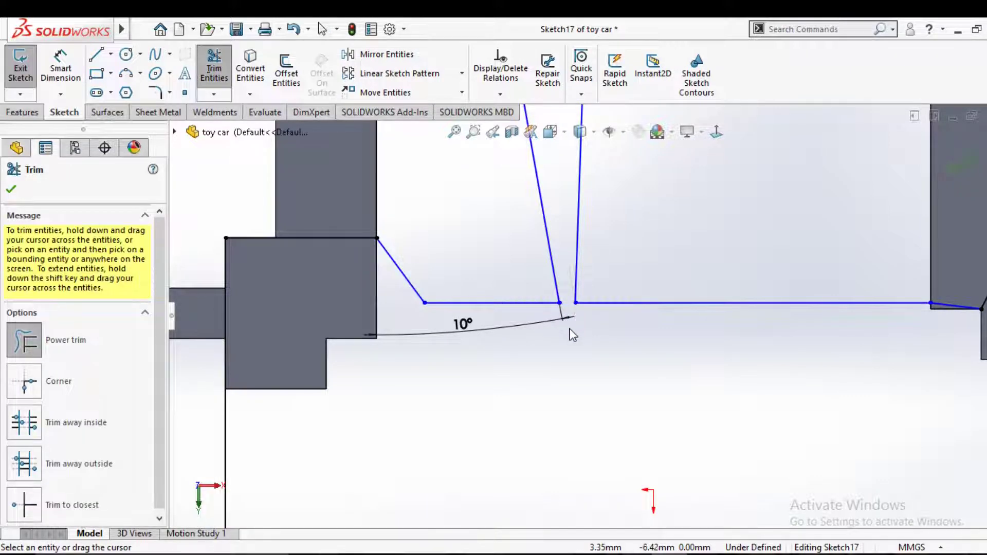
{"action": "scroll", "coordinate": [574, 329], "scroll_direction": "up", "scroll_amount": 3}
{"action": "scroll", "coordinate": [577, 317], "scroll_direction": "down", "scroll_amount": 2}
{"action": "key", "text": "Escape"}
{"action": "key", "text": "d"}
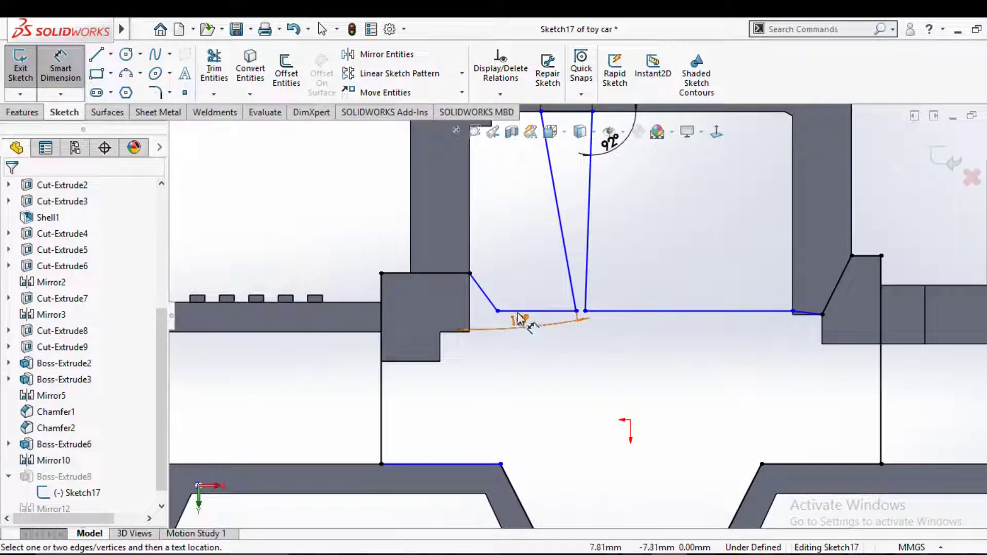
{"action": "left_click", "coordinate": [497, 311]}
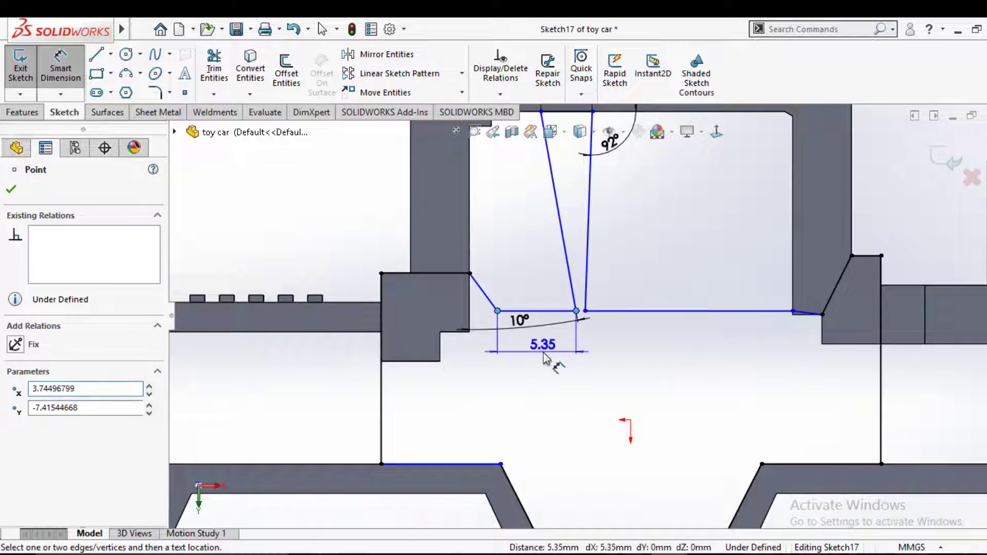
{"action": "left_click", "coordinate": [544, 359]}
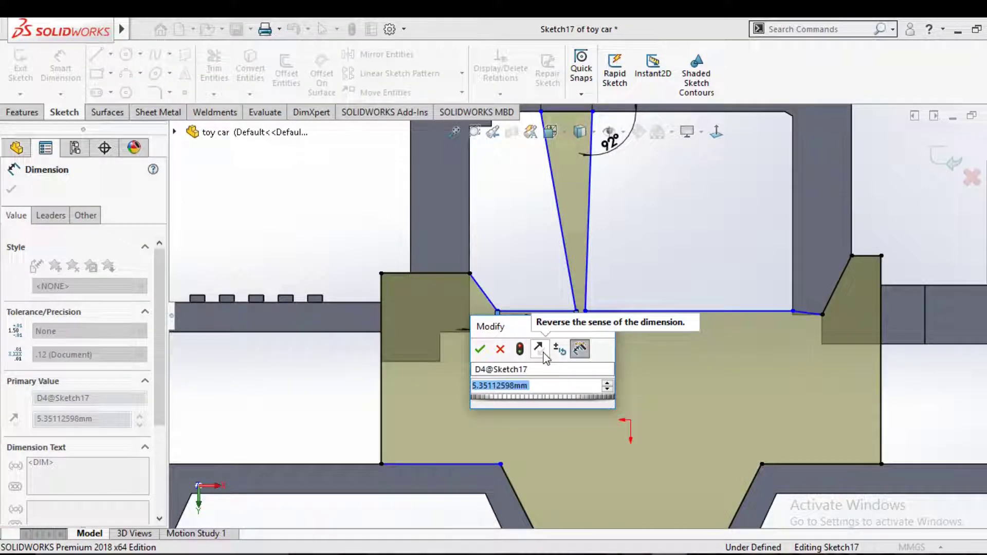
{"action": "type", "text": "4.5"}
{"action": "key", "text": "Return"}
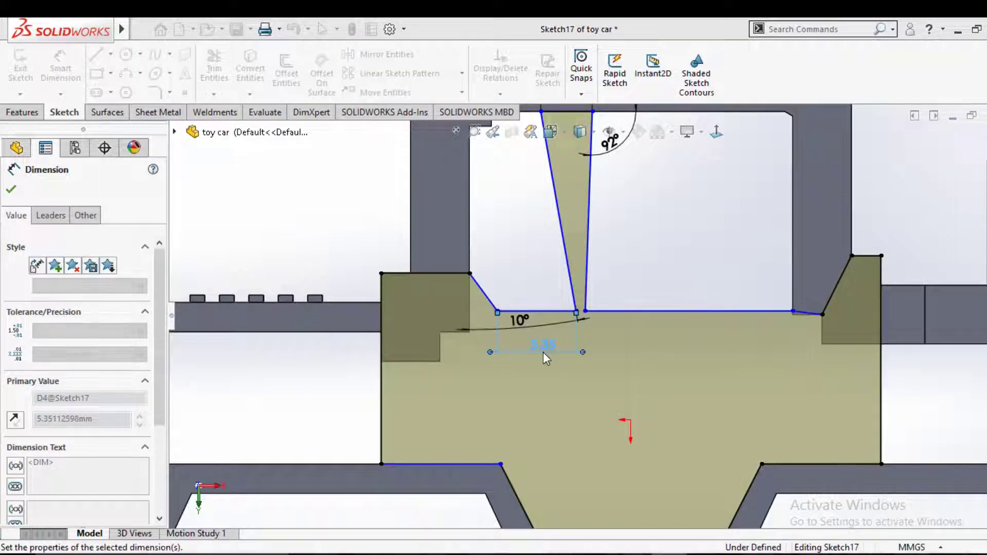
{"action": "key", "text": "Escape"}
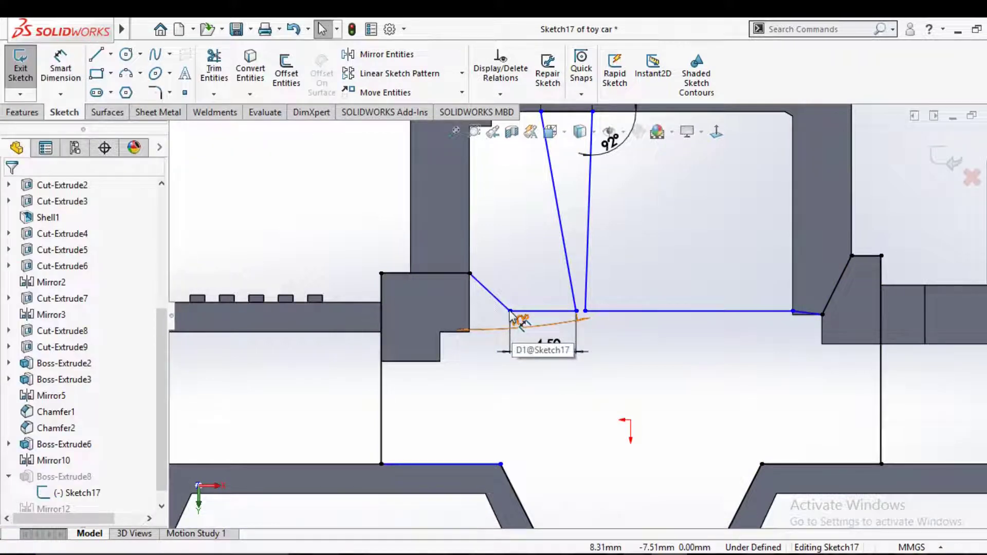
Reposition the 10° angle dimension and add a 2 mm distance at the slope's base.
{"action": "left_click", "coordinate": [512, 318]}
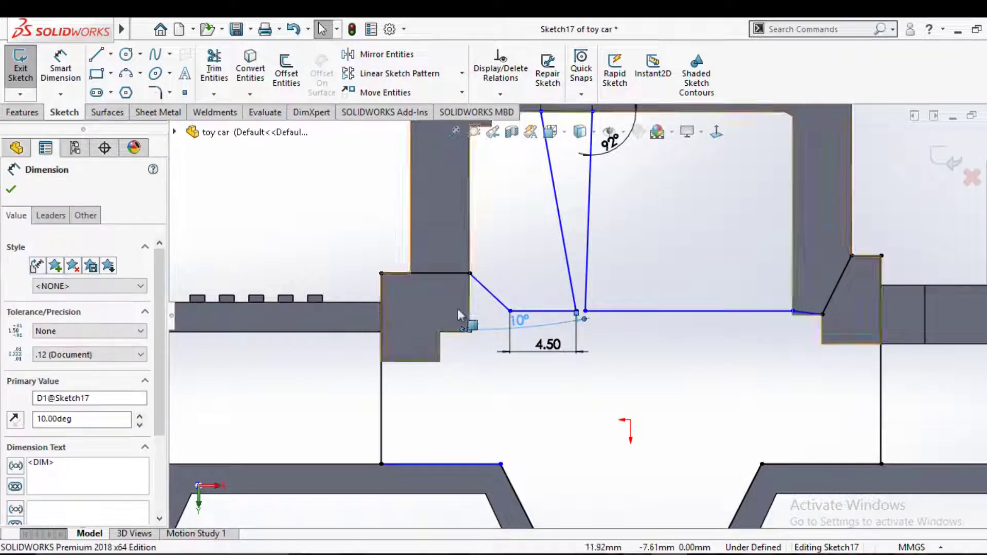
{"action": "left_click", "coordinate": [509, 311]}
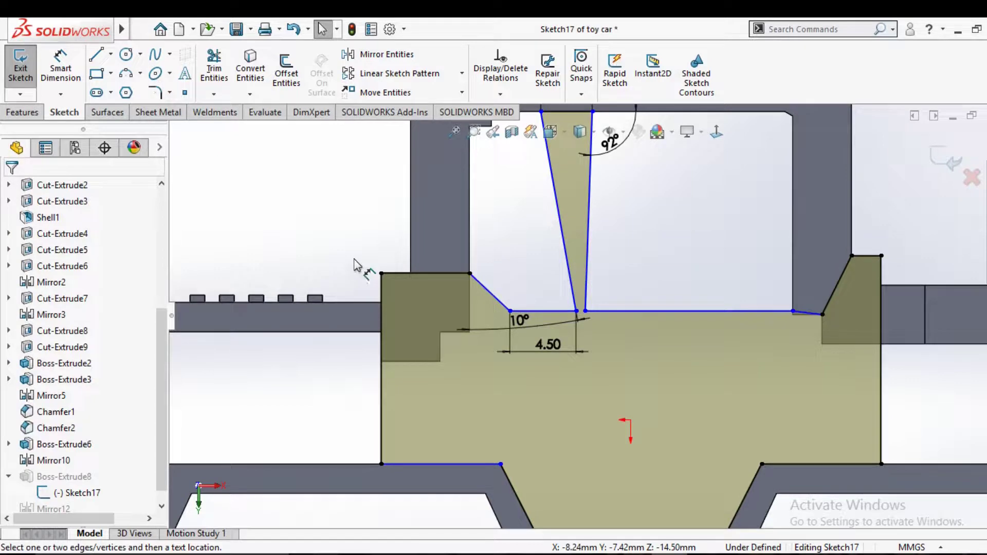
{"action": "left_click", "coordinate": [510, 314]}
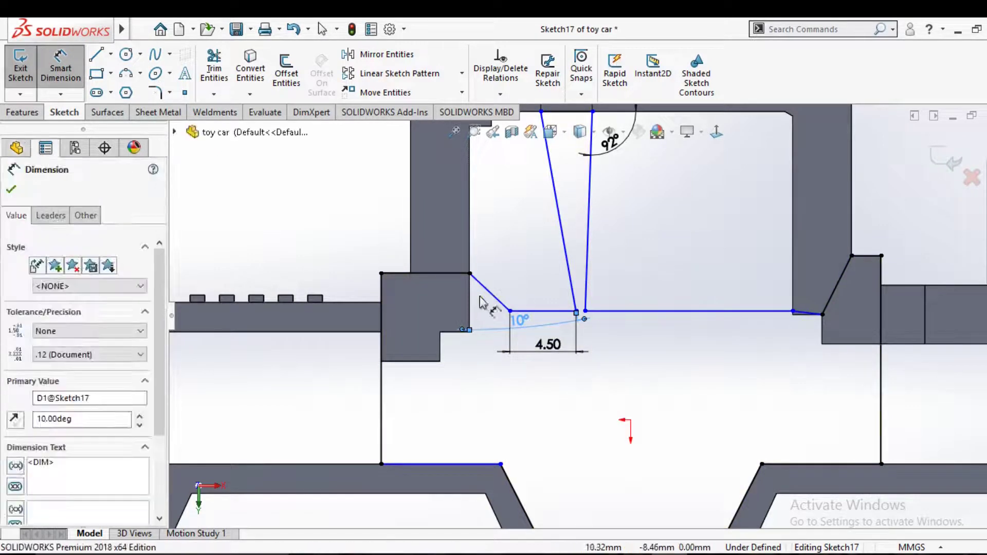
{"action": "left_click", "coordinate": [510, 312]}
{"action": "left_click", "coordinate": [482, 314]}
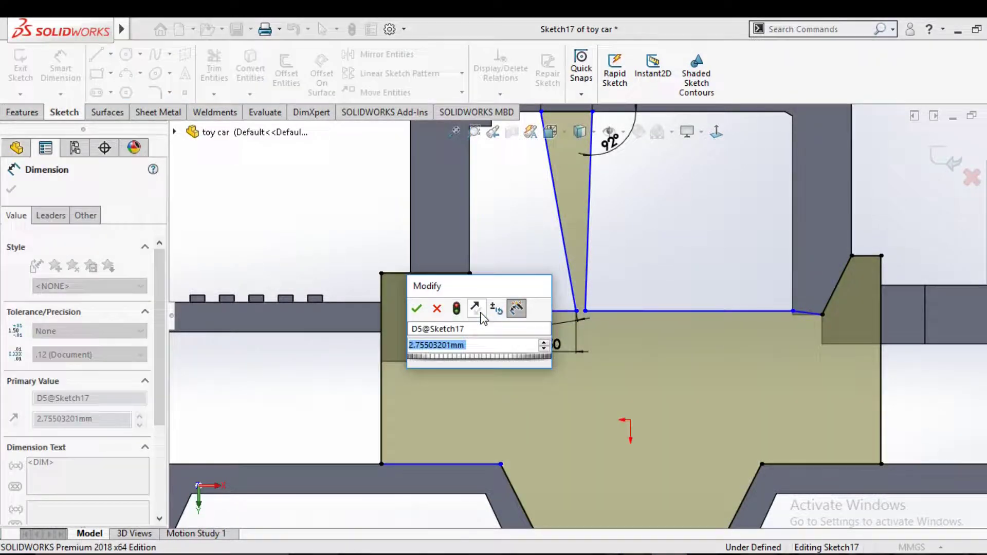
{"action": "type", "text": "2"}
{"action": "key", "text": "Return"}
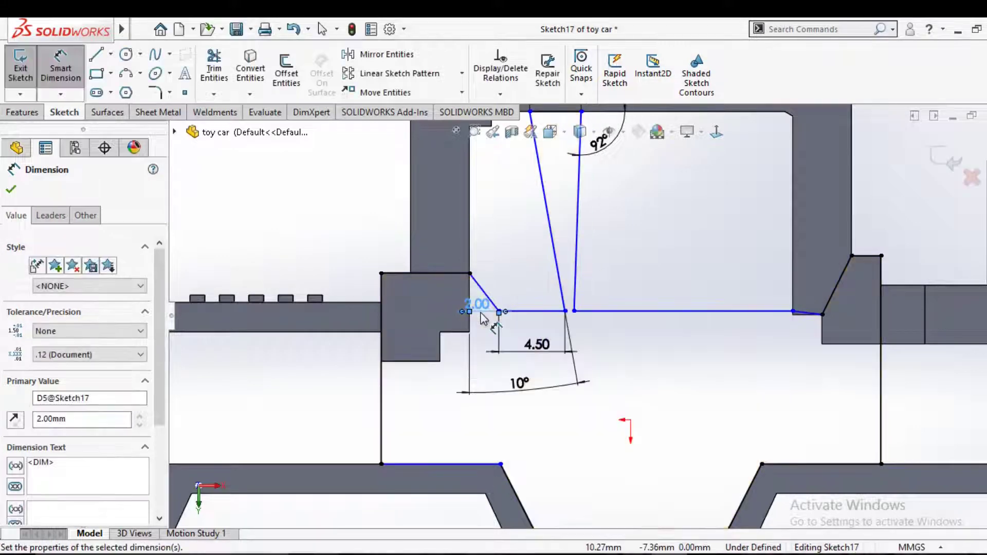
Try a 13 mm base-line length, revert it, then delete the 14.87 dimension.
{"action": "left_click", "coordinate": [574, 312]}
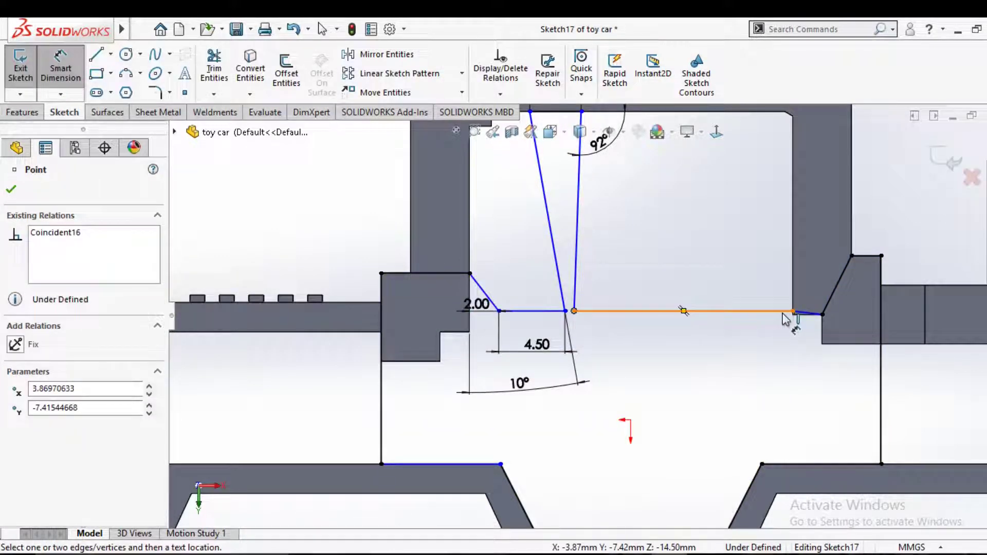
{"action": "left_click", "coordinate": [753, 358]}
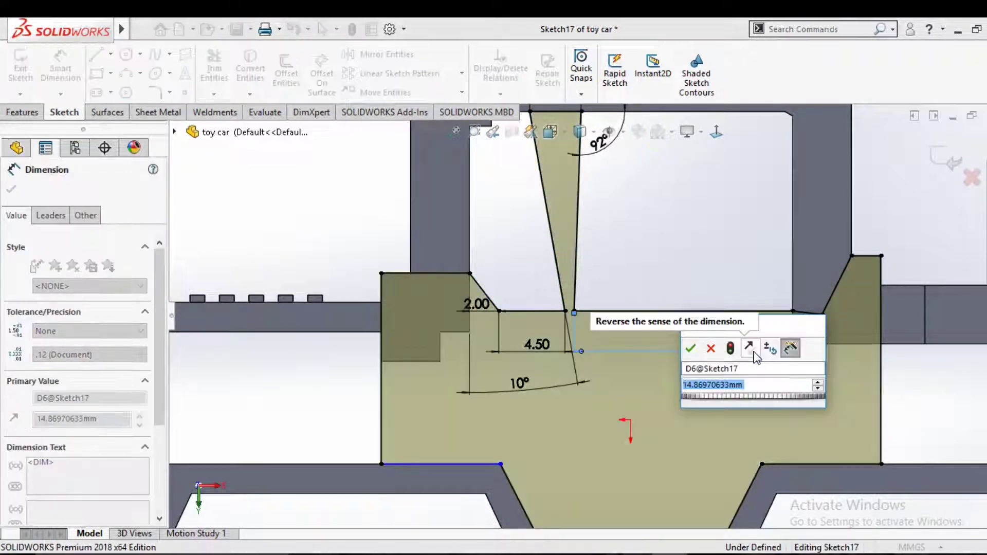
{"action": "type", "text": "13"}
{"action": "key", "text": "Escape"}
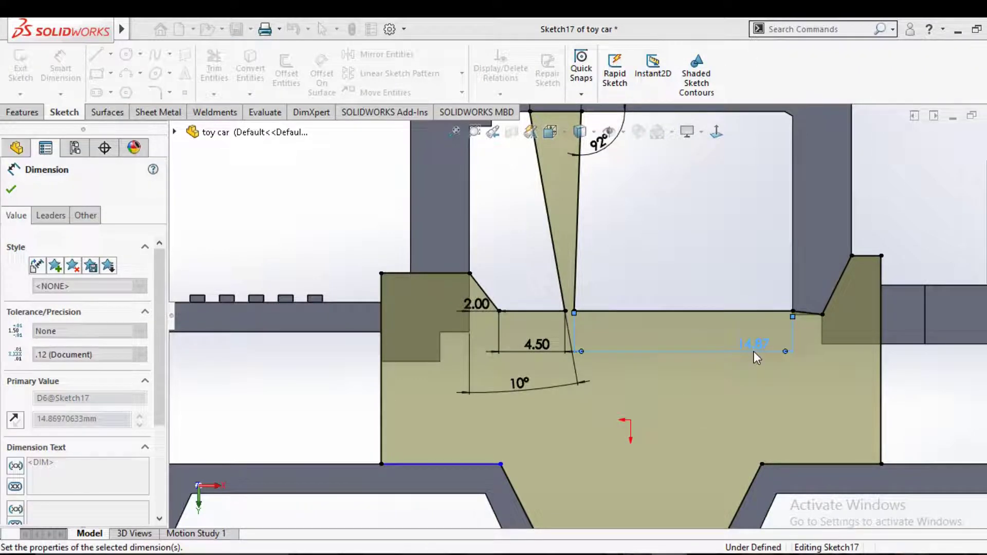
{"action": "scroll", "coordinate": [719, 358], "scroll_direction": "up", "scroll_amount": 3}
{"action": "scroll", "coordinate": [678, 354], "scroll_direction": "up", "scroll_amount": 3}
{"action": "key", "text": "Escape"}
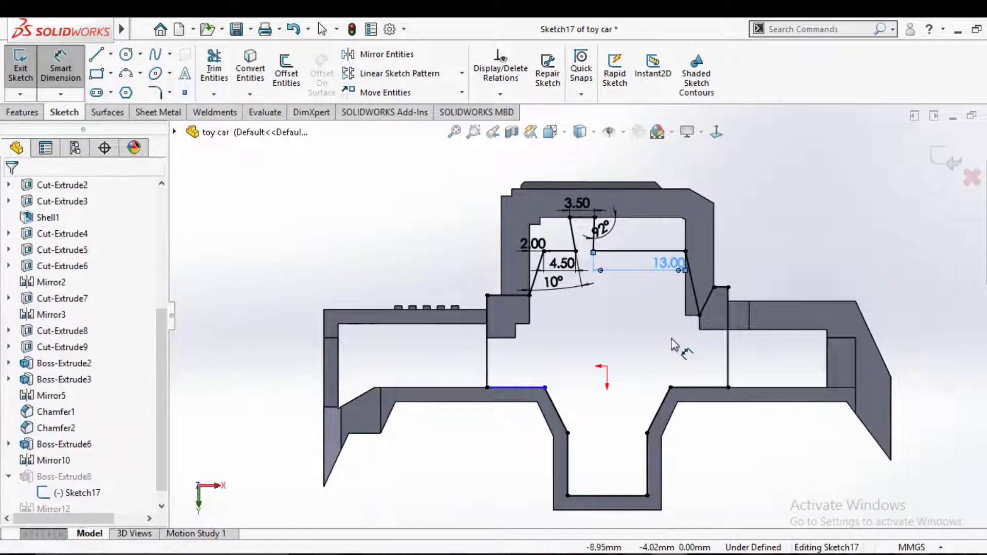
{"action": "key", "text": "ctrl+z"}
{"action": "scroll", "coordinate": [614, 341], "scroll_direction": "down", "scroll_amount": 3}
{"action": "scroll", "coordinate": [613, 339], "scroll_direction": "up", "scroll_amount": 3}
{"action": "scroll", "coordinate": [591, 281], "scroll_direction": "down", "scroll_amount": 2}
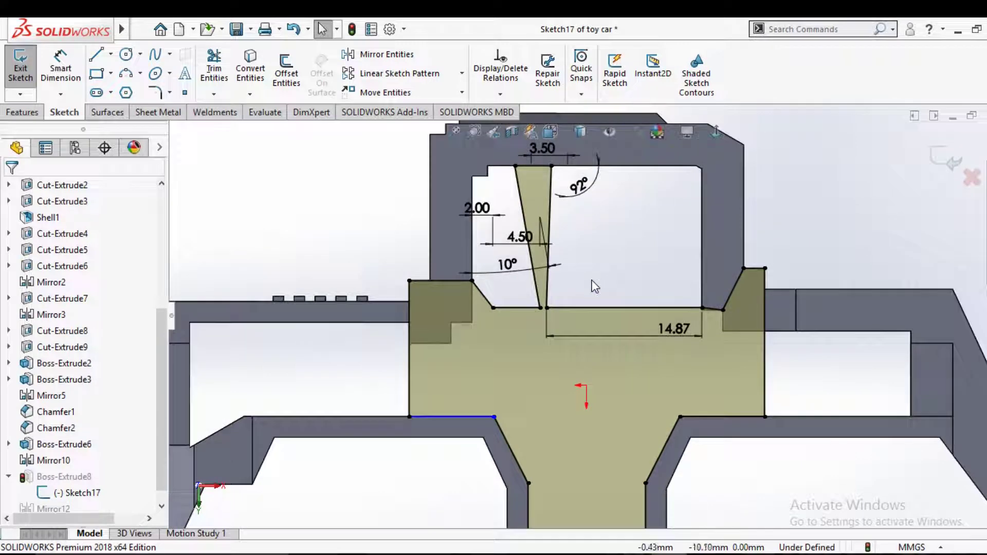
{"action": "left_click", "coordinate": [636, 337]}
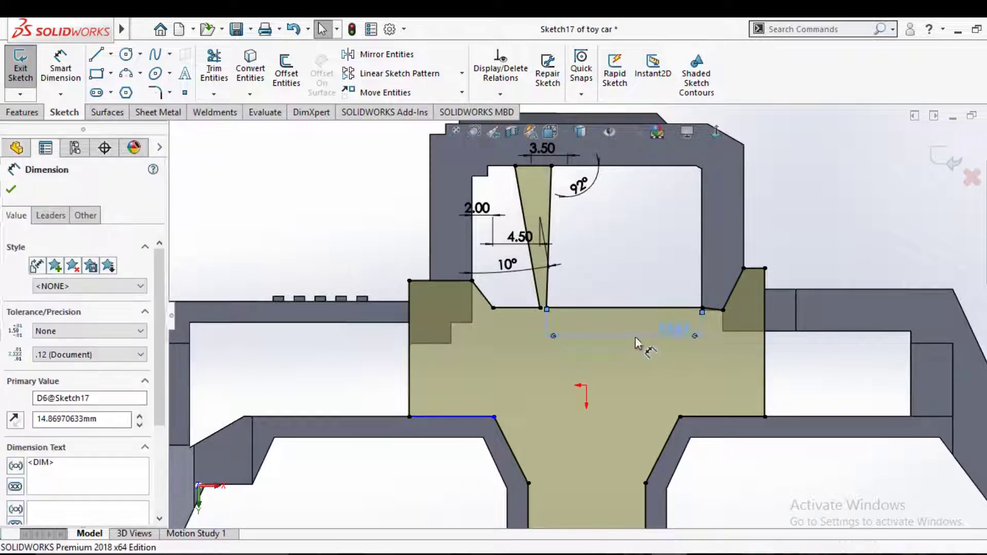
{"action": "key", "text": "Delete"}
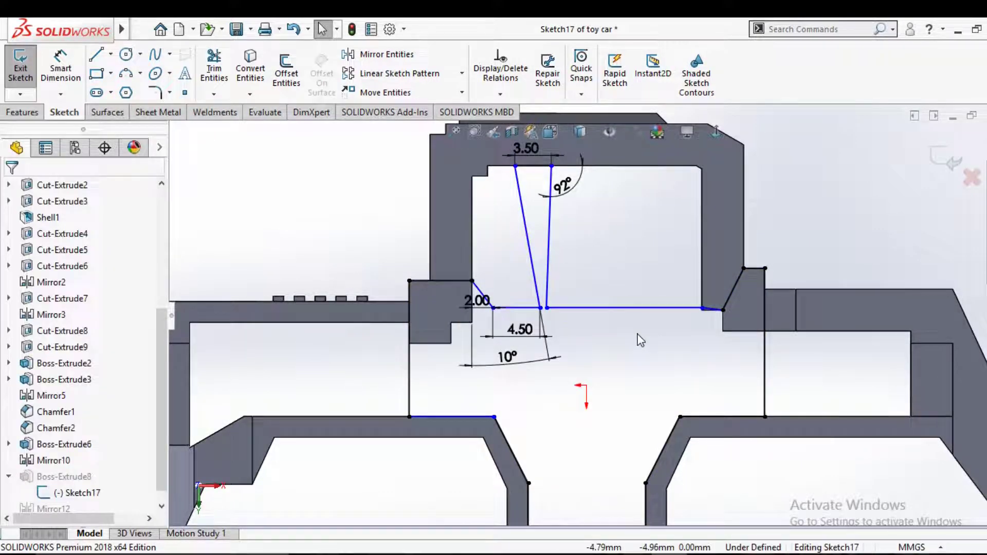
Draw a new slanted line from the top endpoint down to the base line.
{"action": "scroll", "coordinate": [554, 329], "scroll_direction": "up", "scroll_amount": 1}
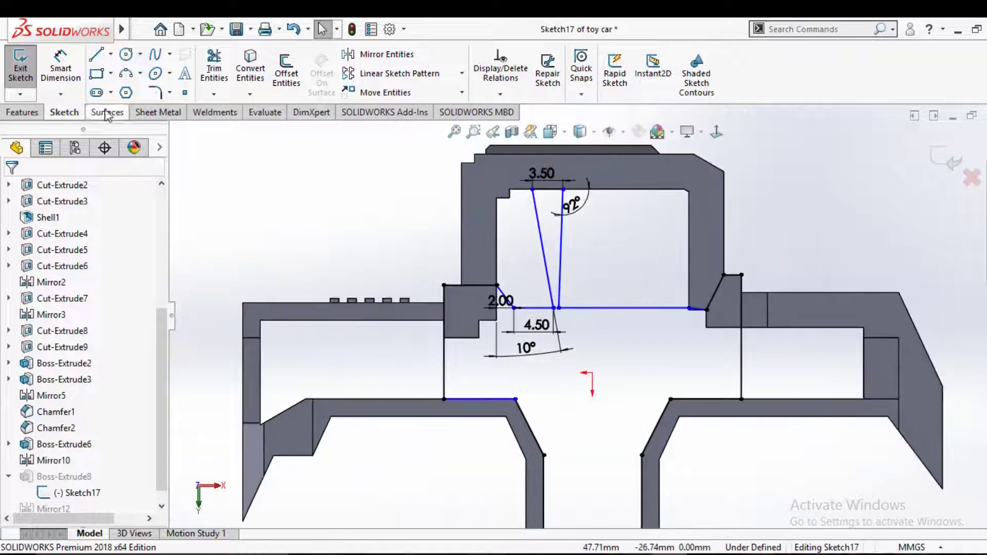
{"action": "left_click", "coordinate": [100, 62]}
{"action": "scroll", "coordinate": [543, 204], "scroll_direction": "down", "scroll_amount": 3}
{"action": "scroll", "coordinate": [550, 191], "scroll_direction": "down", "scroll_amount": 1}
{"action": "left_click", "coordinate": [533, 165]}
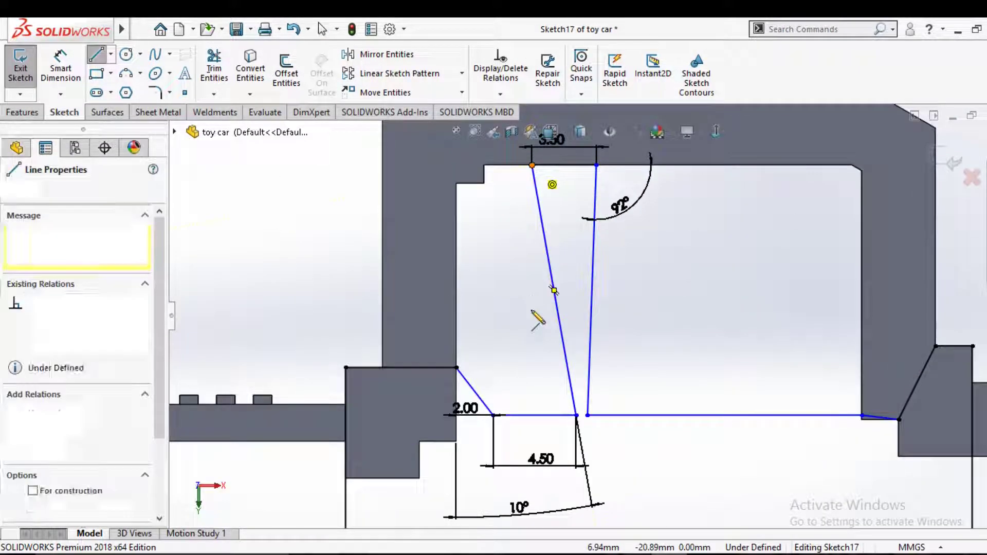
{"action": "left_click", "coordinate": [560, 415]}
{"action": "right_click", "coordinate": [560, 415]}
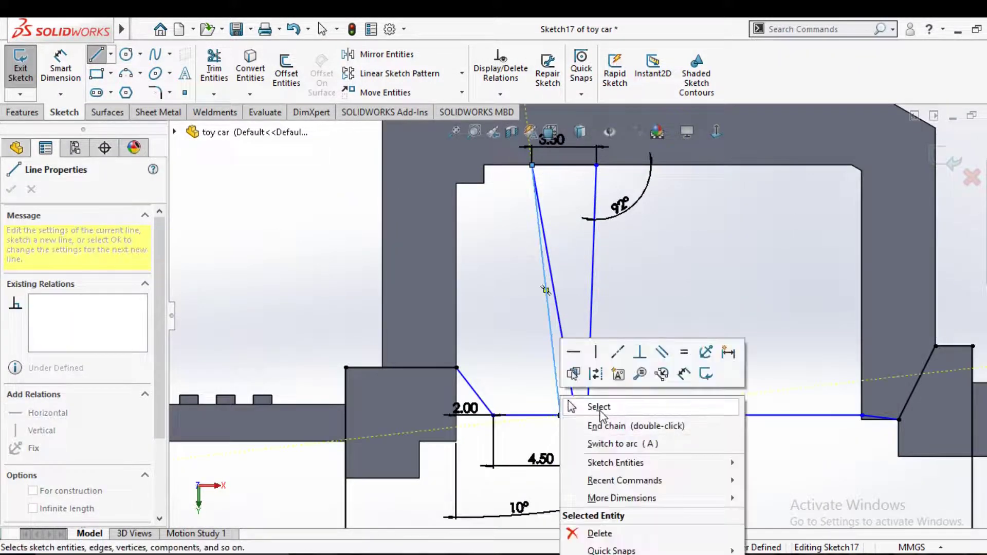
{"action": "left_click", "coordinate": [595, 406]}
Power-trim away the leftover base segment between the two slanted lines.
{"action": "left_click", "coordinate": [213, 69]}
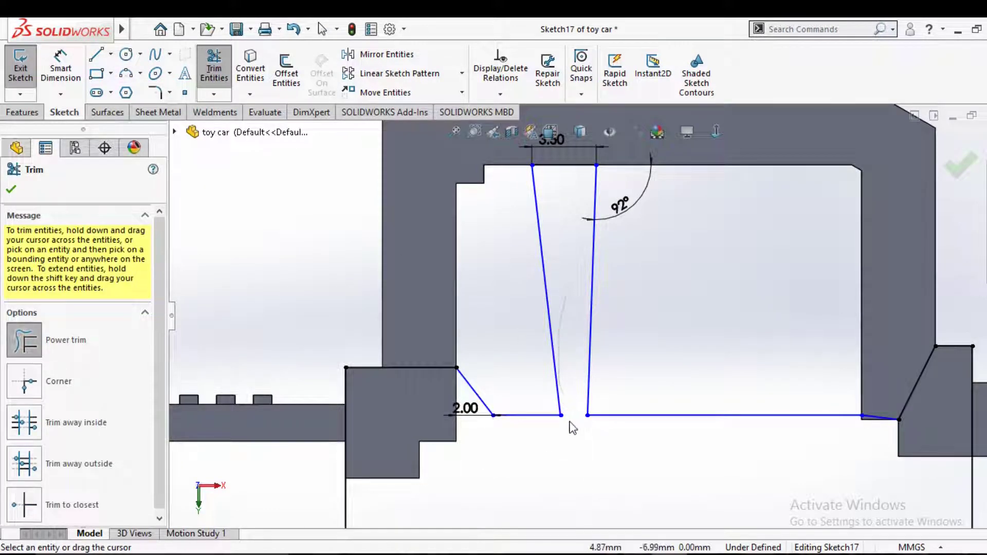
{"action": "scroll", "coordinate": [573, 382], "scroll_direction": "up", "scroll_amount": 2}
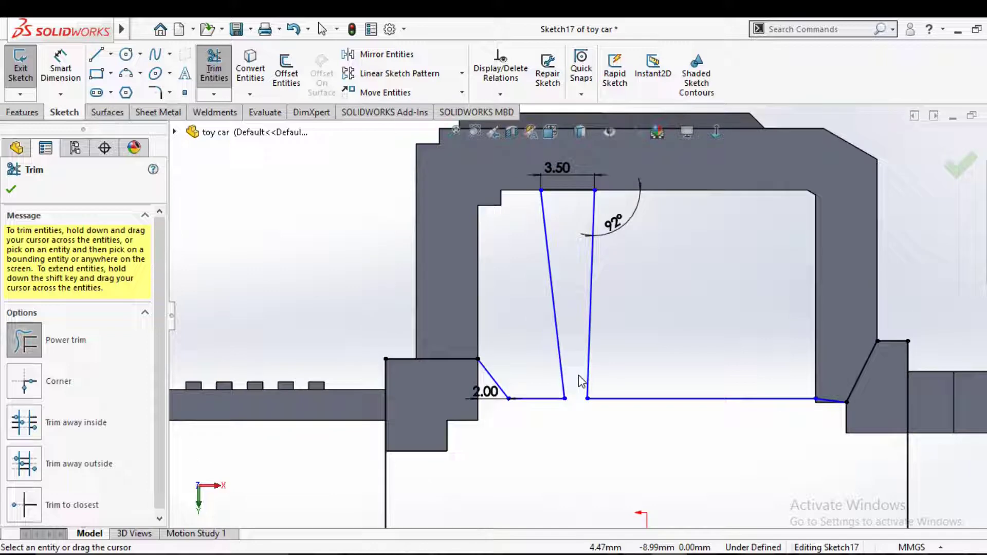
{"action": "scroll", "coordinate": [611, 379], "scroll_direction": "up", "scroll_amount": 3}
{"action": "key", "text": "Escape"}
{"action": "scroll", "coordinate": [616, 380], "scroll_direction": "up", "scroll_amount": 2}
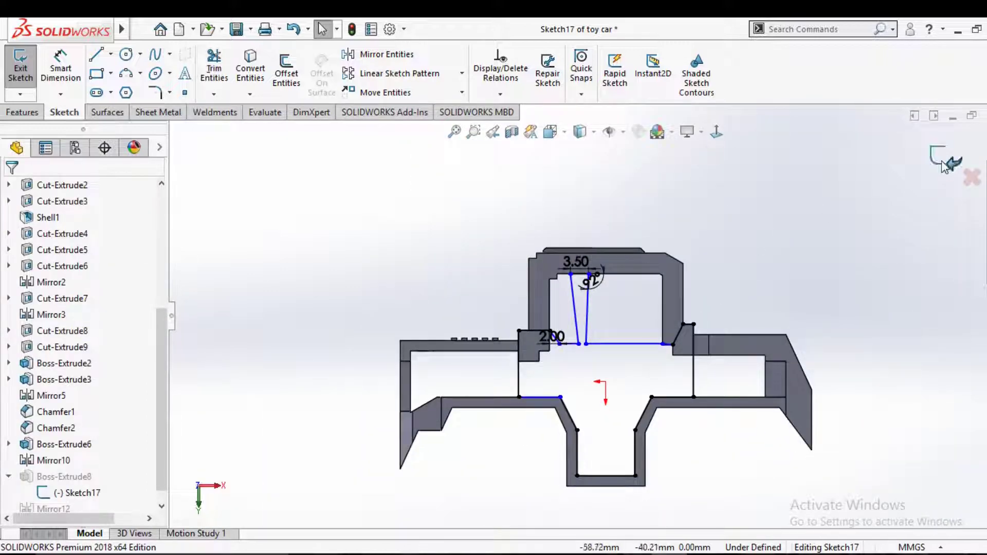
Orbit the car to view its top and save the part.
{"action": "scroll", "coordinate": [717, 306], "scroll_direction": "up", "scroll_amount": 2}
{"action": "mouse_move", "coordinate": [718, 307]}
{"action": "middle_mouse_down"}
{"action": "mouse_move", "coordinate": [700, 307]}
{"action": "mouse_move", "coordinate": [712, 311]}
{"action": "mouse_move", "coordinate": [709, 378]}
{"action": "mouse_move", "coordinate": [658, 416]}
{"action": "middle_mouse_up"}
{"action": "scroll", "coordinate": [710, 378], "scroll_direction": "down", "scroll_amount": 2}
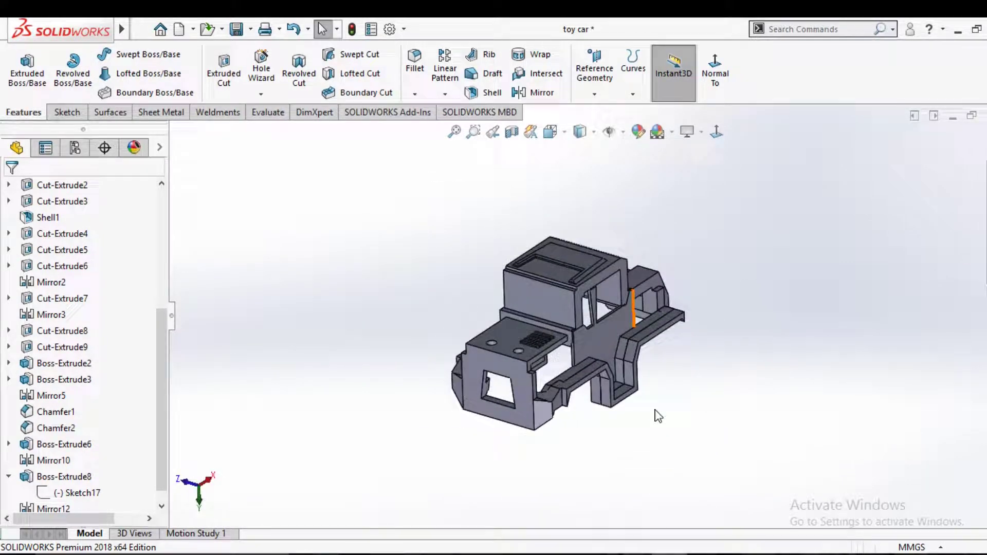
{"action": "mouse_move", "coordinate": [577, 348]}
{"action": "middle_mouse_down"}
{"action": "mouse_move", "coordinate": [571, 360]}
{"action": "mouse_move", "coordinate": [569, 322]}
{"action": "middle_mouse_up"}
{"action": "key", "text": "ctrl+s"}
Start Sketch18 on the car's top face, viewed normal to the screen.
{"action": "left_click", "coordinate": [566, 319]}
{"action": "left_click", "coordinate": [608, 278]}
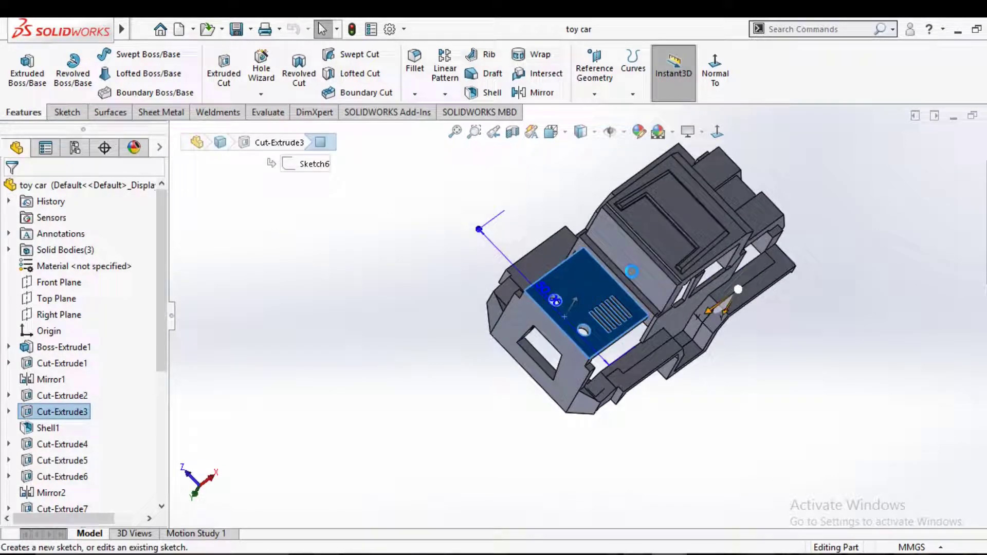
{"action": "left_click", "coordinate": [717, 132]}
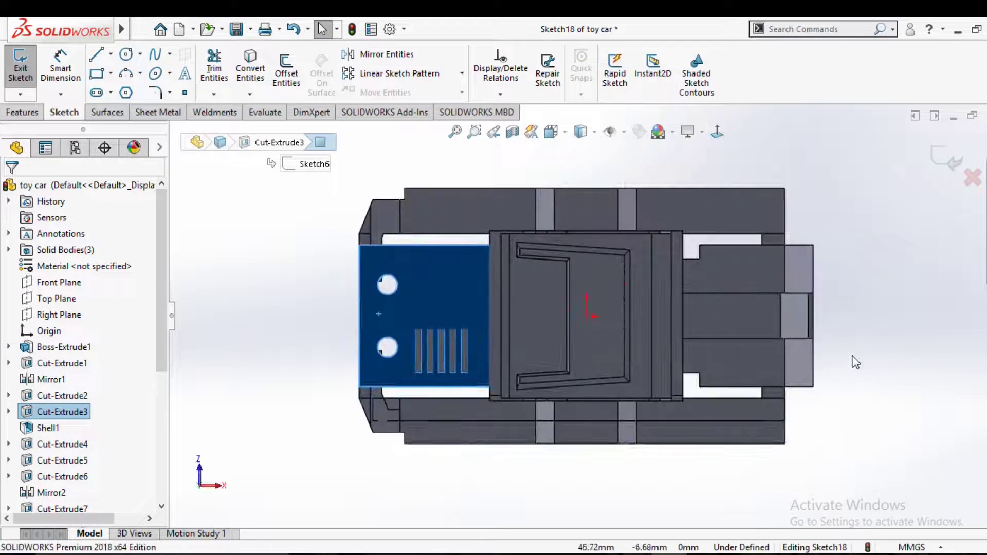
Draw a horizontal, slanted and vertical line chain from the chamfer edge down to the origin's level.
{"action": "left_click", "coordinate": [872, 385]}
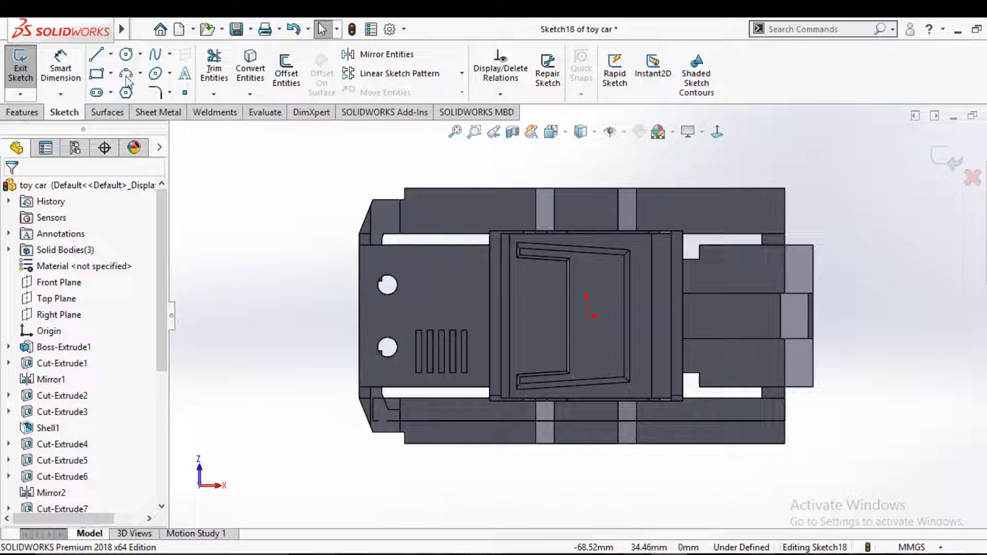
{"action": "left_click", "coordinate": [97, 57]}
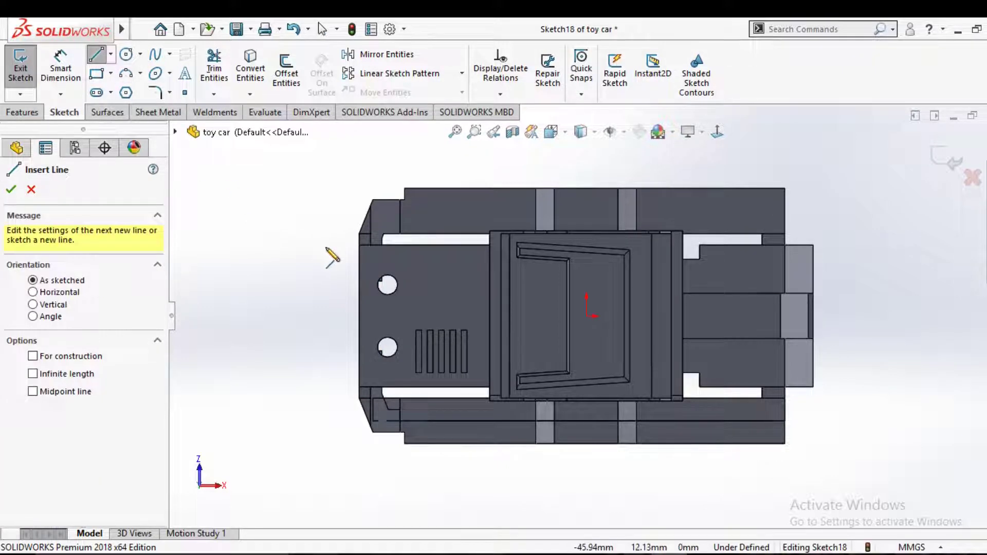
{"action": "scroll", "coordinate": [335, 255], "scroll_direction": "down", "scroll_amount": 3}
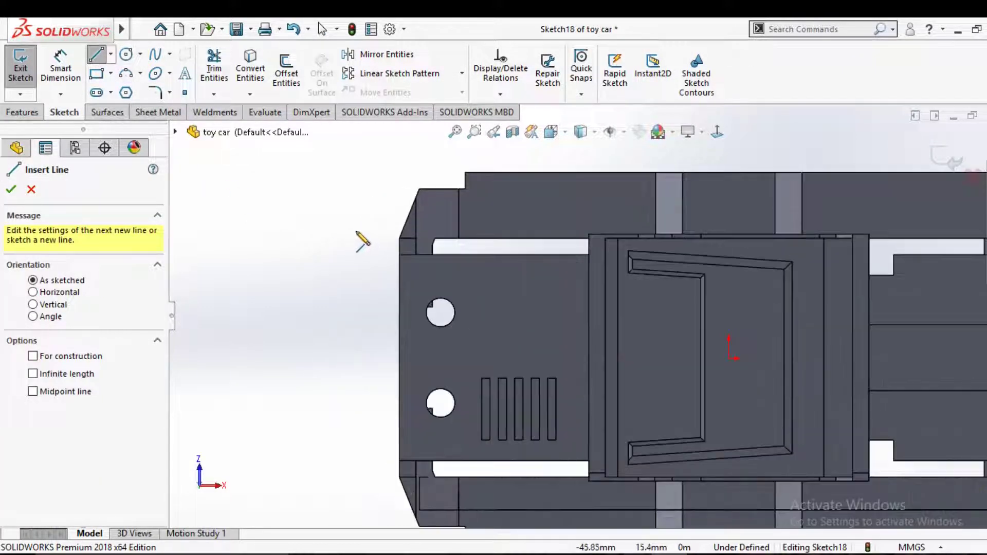
{"action": "left_click", "coordinate": [406, 217]}
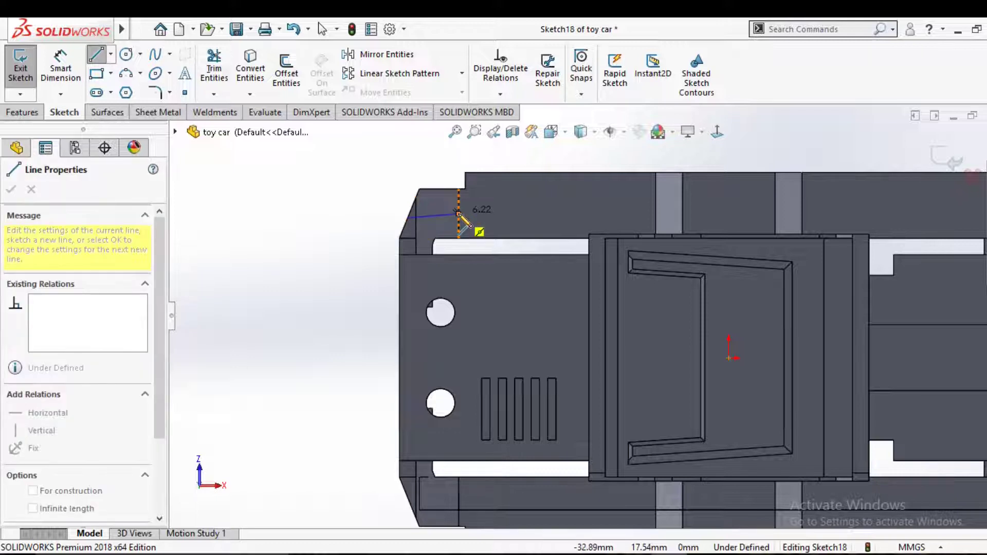
{"action": "left_click", "coordinate": [457, 215]}
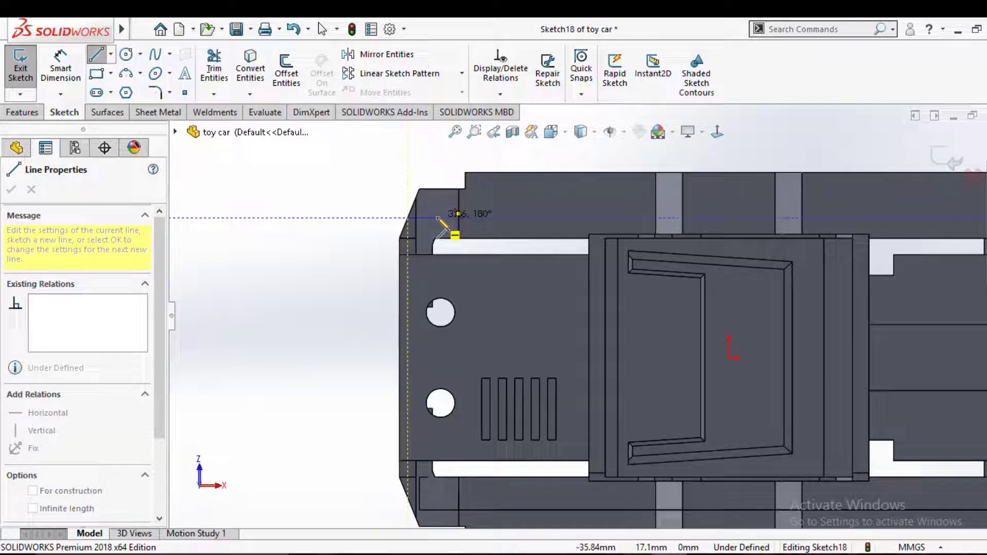
{"action": "left_click", "coordinate": [443, 218]}
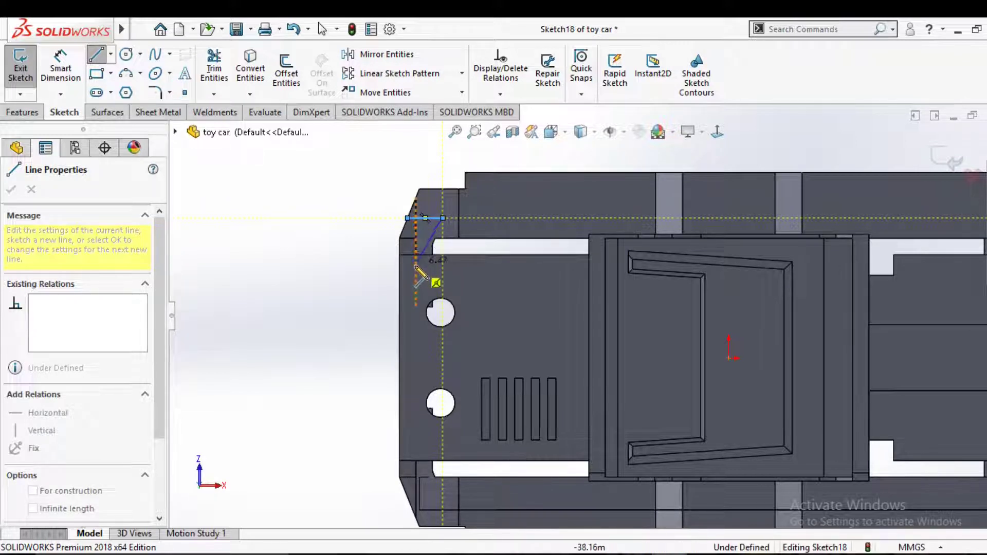
{"action": "left_click", "coordinate": [415, 266]}
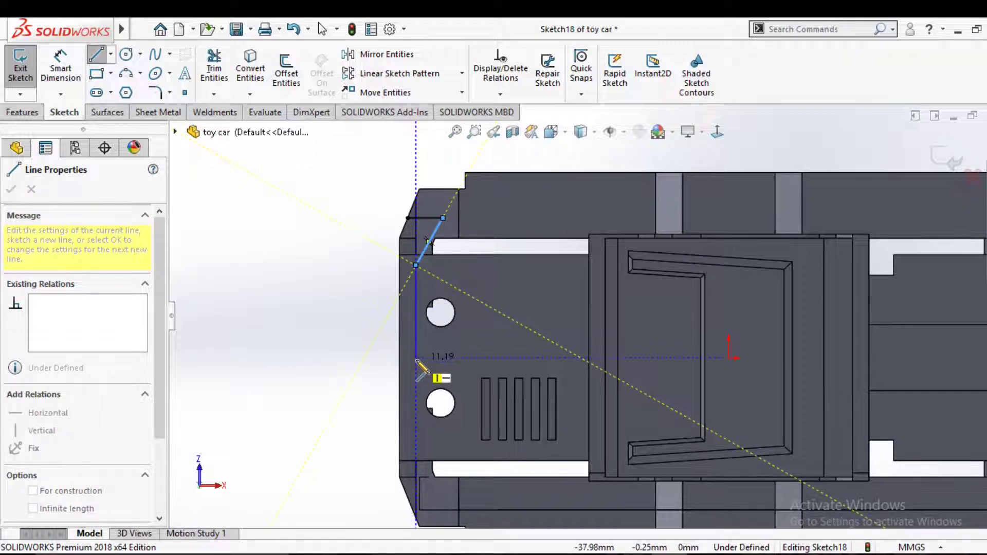
{"action": "left_click", "coordinate": [415, 358]}
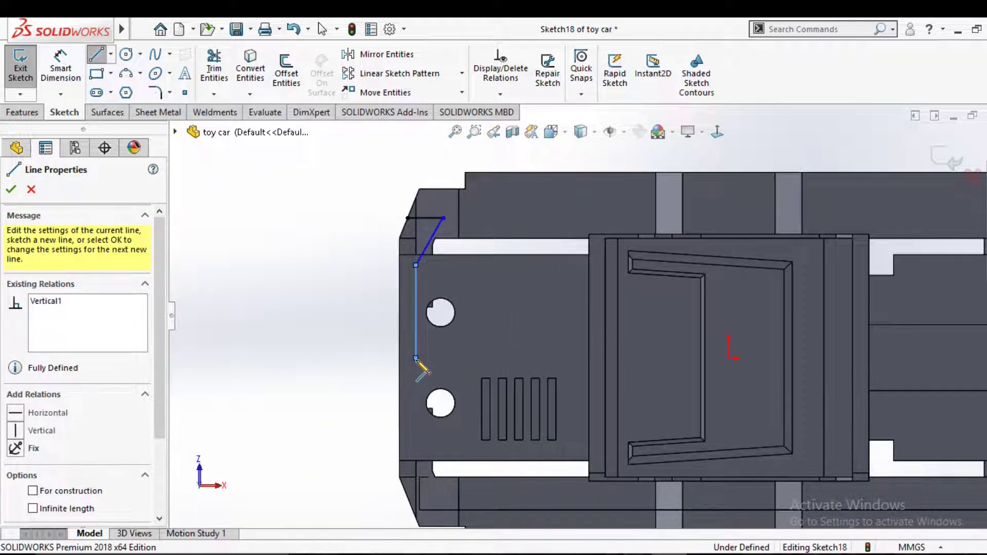
{"action": "right_click", "coordinate": [382, 379]}
{"action": "left_click", "coordinate": [409, 369]}
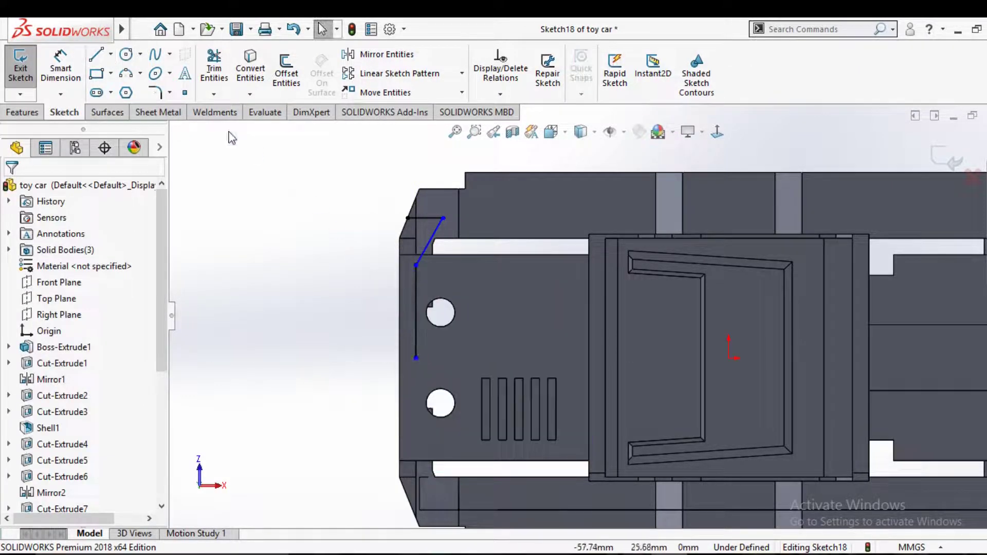
Draw a horizontal centerline from the origin leftward past the body.
{"action": "left_click", "coordinate": [111, 54]}
{"action": "left_click", "coordinate": [129, 90]}
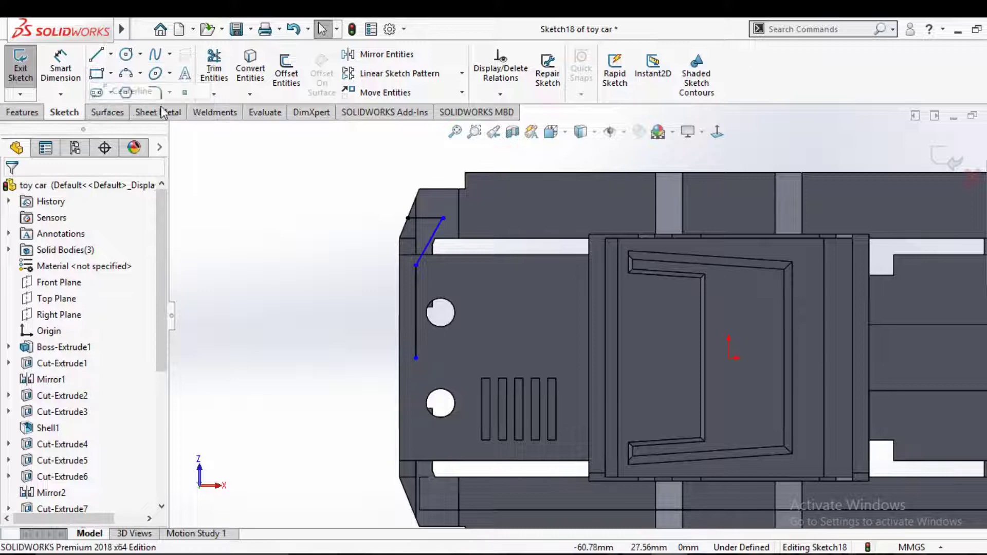
{"action": "left_click", "coordinate": [729, 358]}
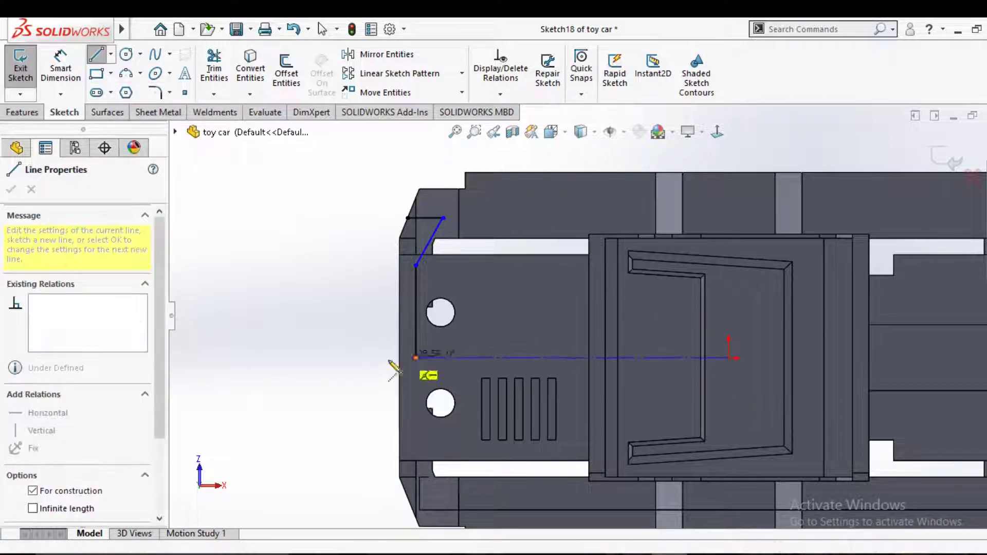
{"action": "left_click", "coordinate": [355, 358]}
{"action": "right_click", "coordinate": [354, 358]}
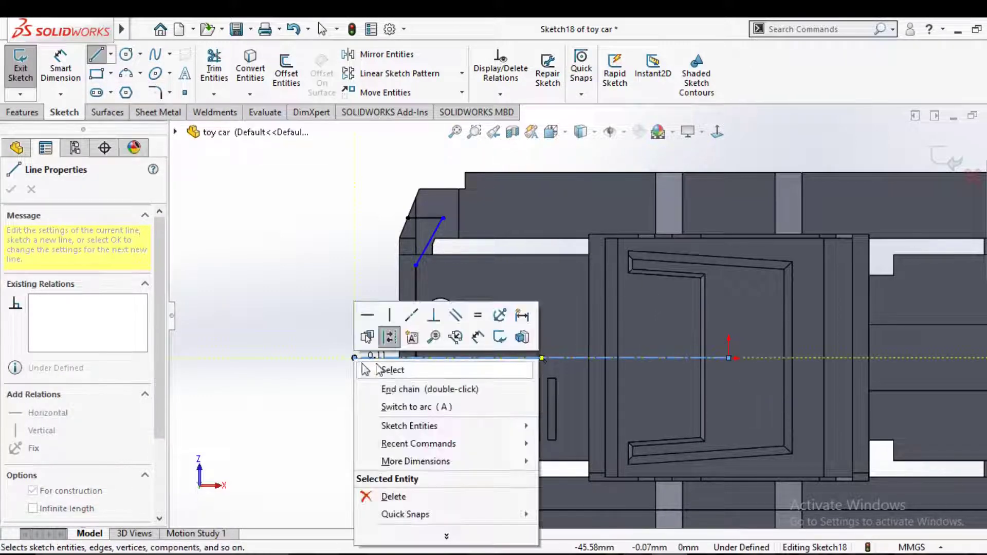
{"action": "left_click", "coordinate": [388, 370]}
Close the outline with a horizontal line left of the body and a vertical down to the centerline.
{"action": "left_click", "coordinate": [96, 53]}
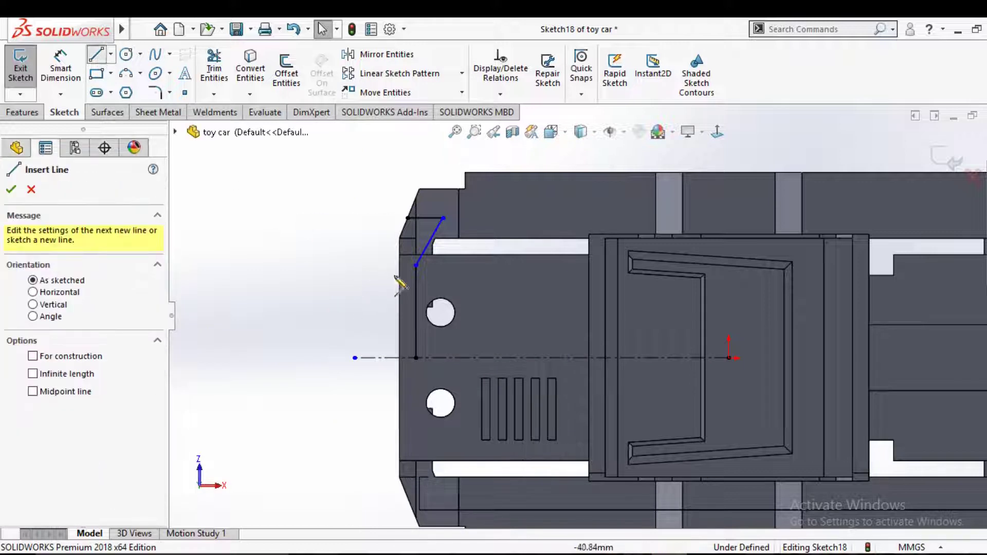
{"action": "left_click", "coordinate": [408, 218]}
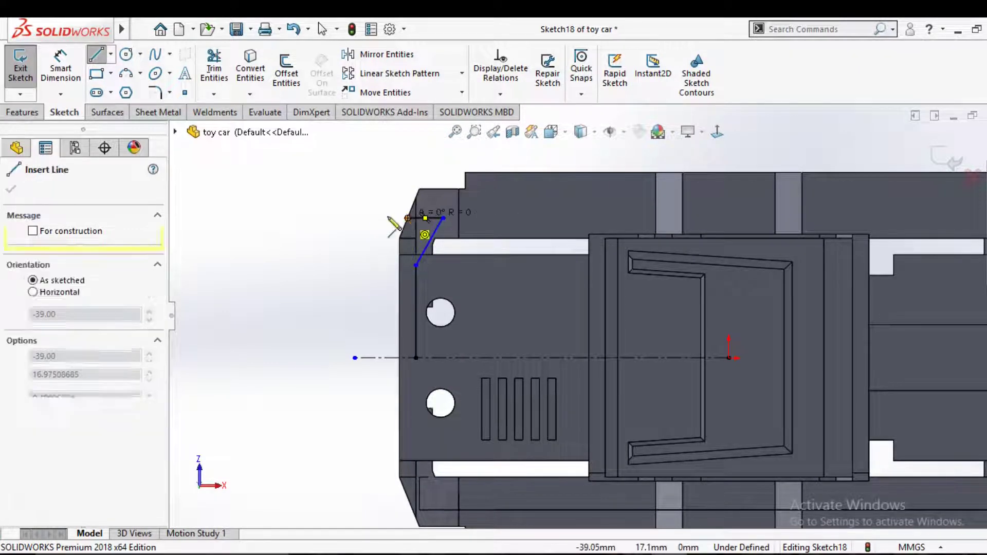
{"action": "left_click", "coordinate": [368, 218]}
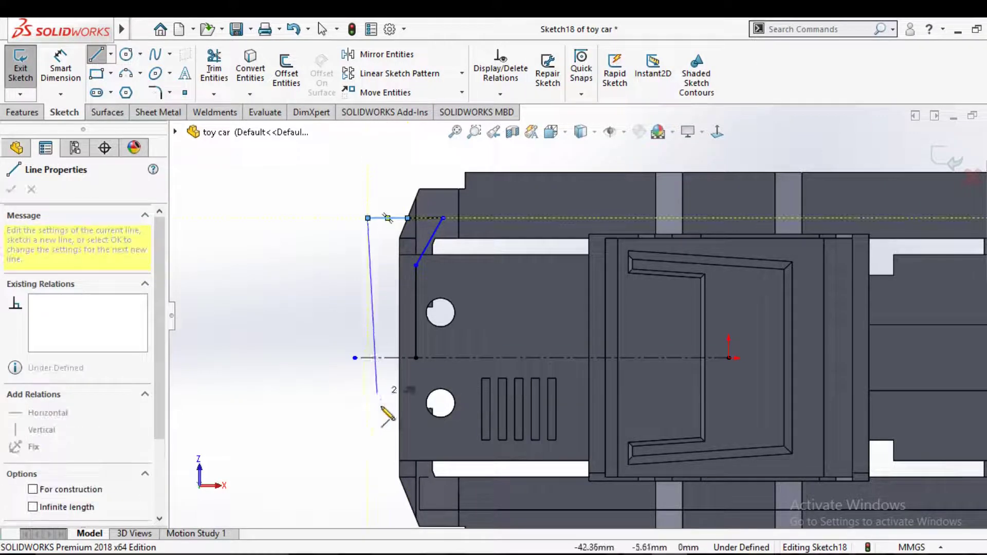
{"action": "left_click", "coordinate": [368, 358]}
{"action": "right_click", "coordinate": [370, 361]}
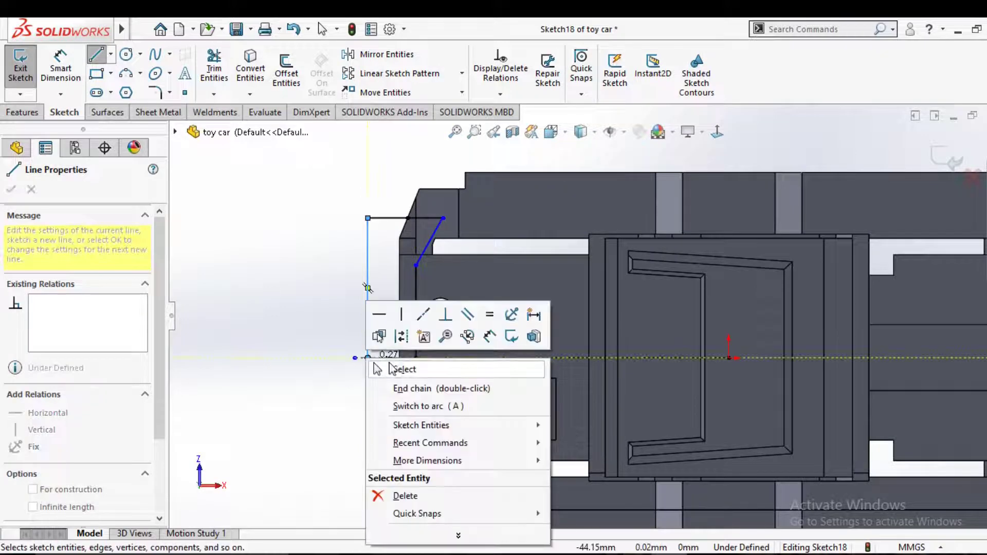
{"action": "left_click", "coordinate": [399, 370]}
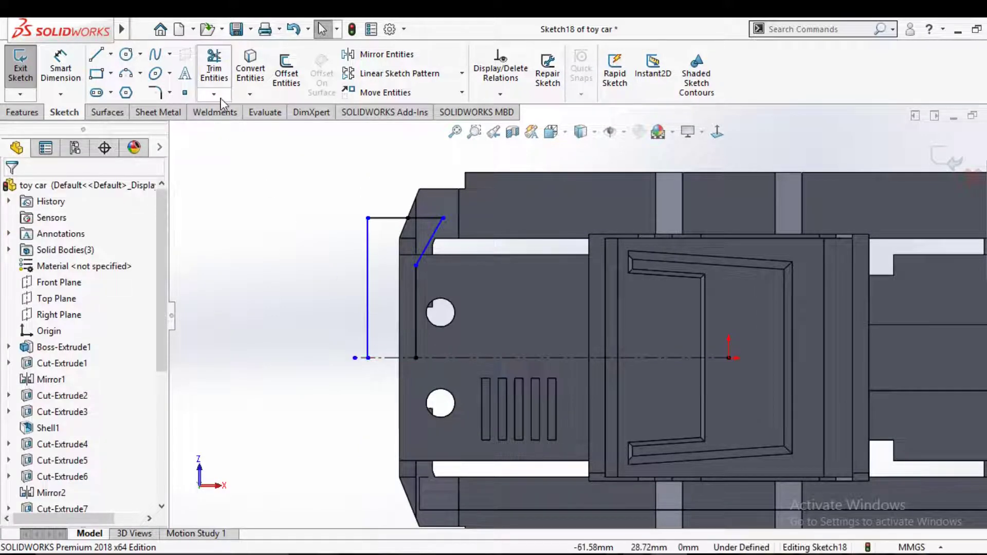
Mirror all the outline lines about the horizontal centerline.
{"action": "left_click", "coordinate": [374, 54]}
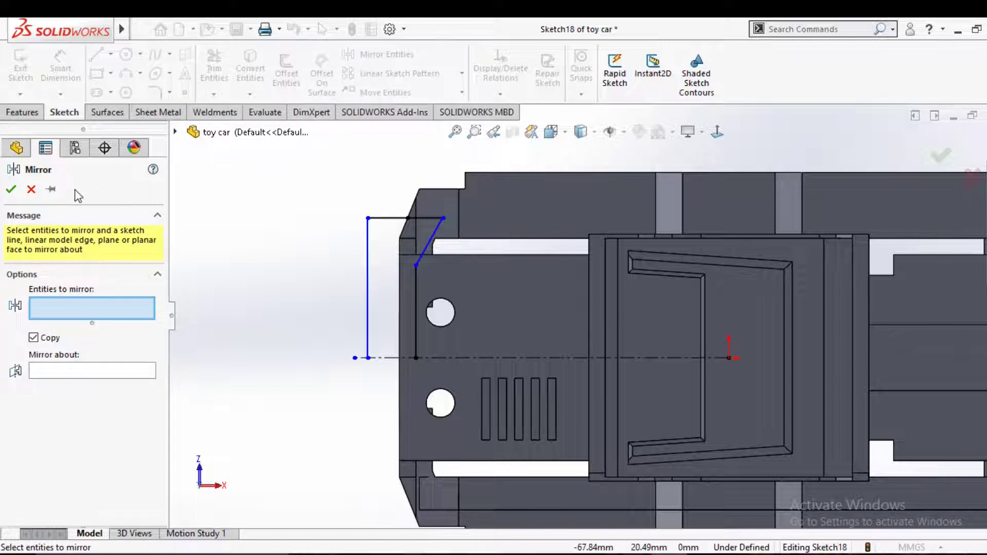
{"action": "left_click_drag", "start_coordinate": [252, 159], "coordinate": [449, 380]}
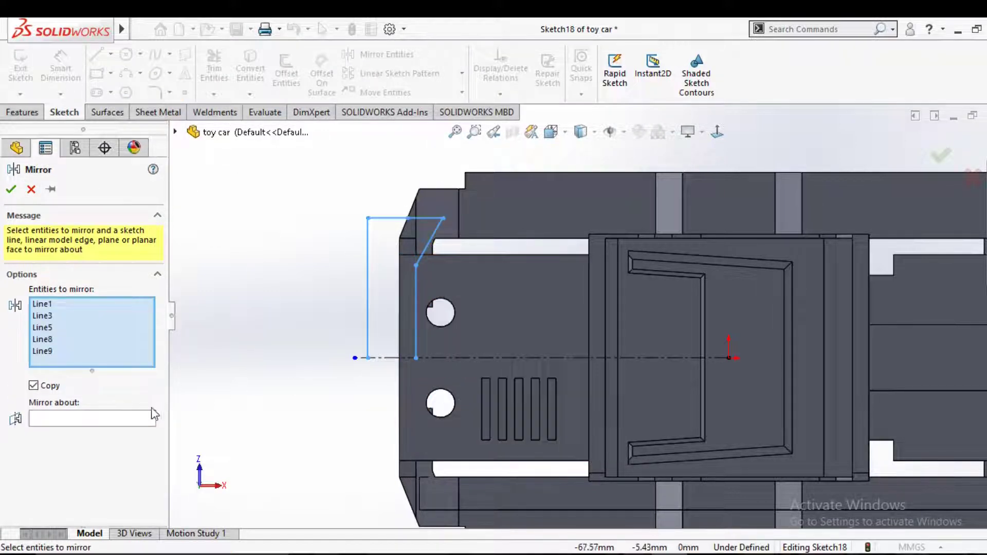
{"action": "left_click", "coordinate": [131, 420]}
{"action": "left_click", "coordinate": [536, 355]}
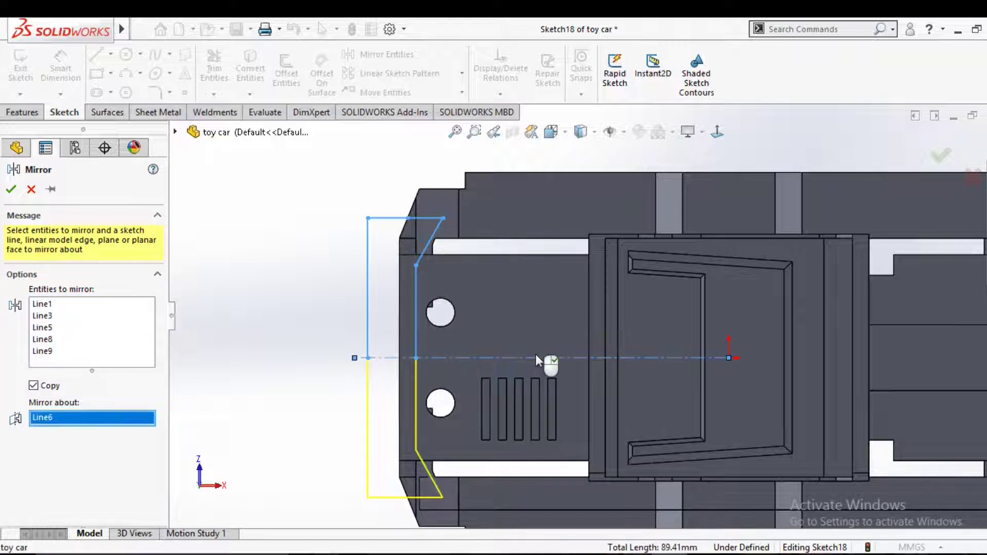
{"action": "key", "text": "Return"}
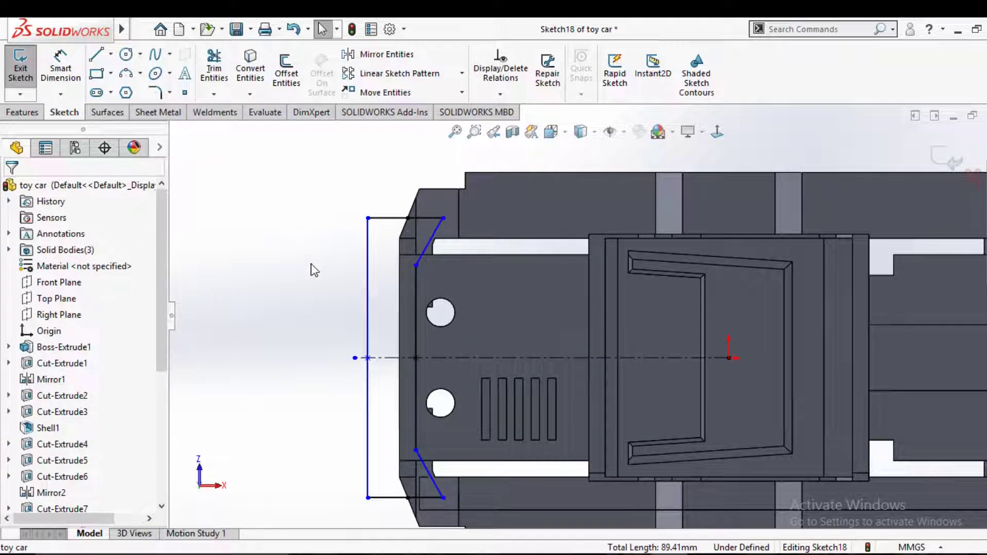
{"action": "left_click", "coordinate": [29, 113]}
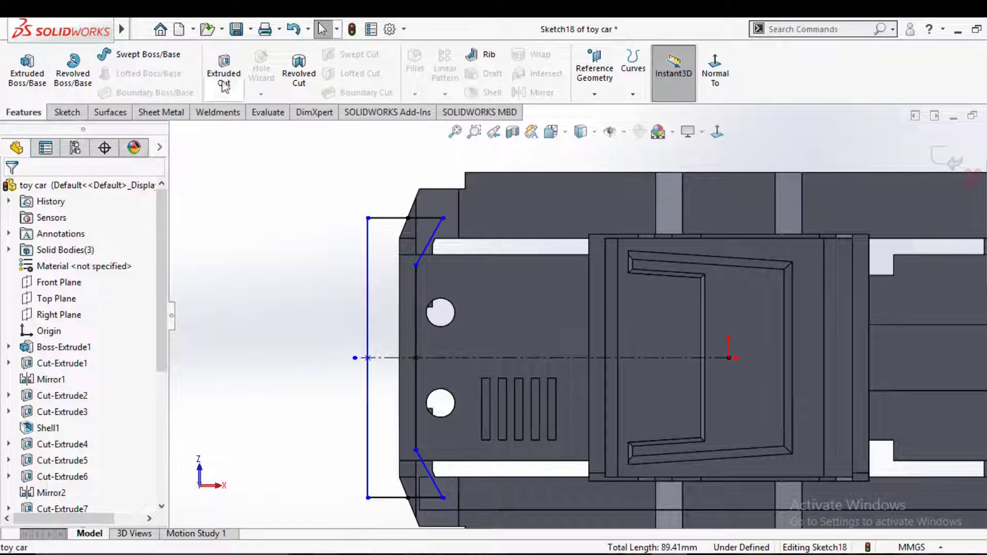
Start an extruded cut from Sketch18, trying blind depths of 15 and 18 mm.
{"action": "left_click", "coordinate": [242, 84]}
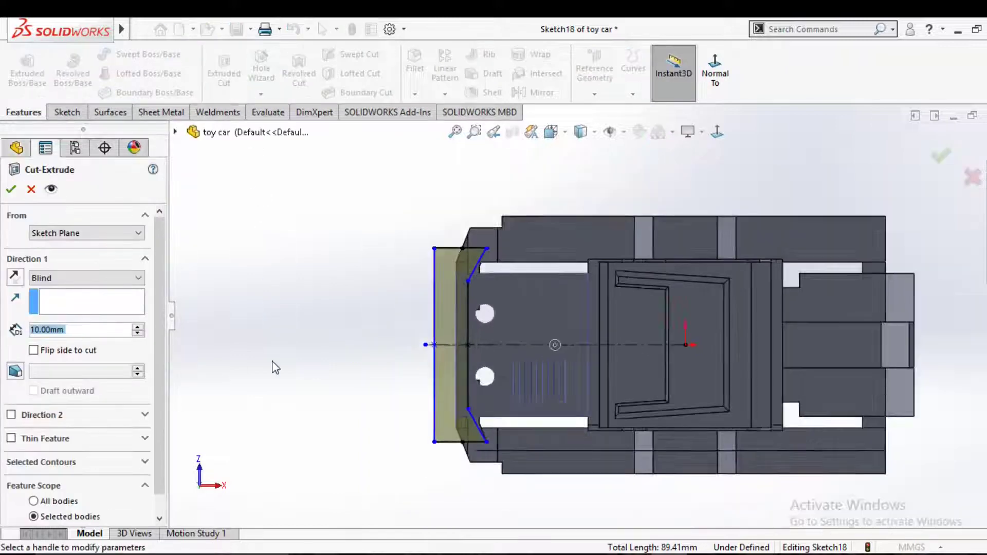
{"action": "middle_click_drag", "start_coordinate": [290, 263], "coordinate": [309, 237]}
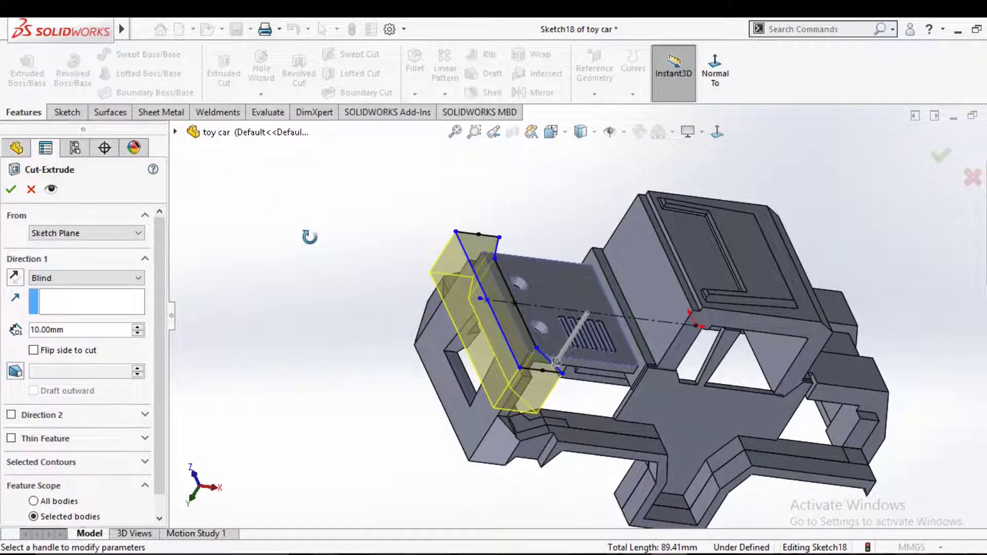
{"action": "mouse_move", "coordinate": [311, 286]}
{"action": "middle_mouse_down"}
{"action": "mouse_move", "coordinate": [297, 282]}
{"action": "mouse_move", "coordinate": [299, 300]}
{"action": "middle_mouse_up"}
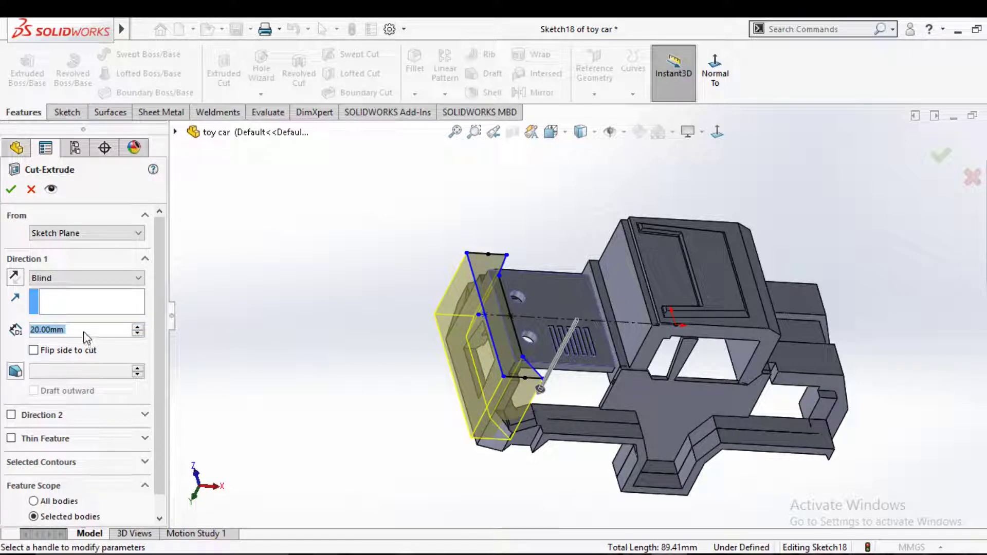
{"action": "type", "text": "1"}
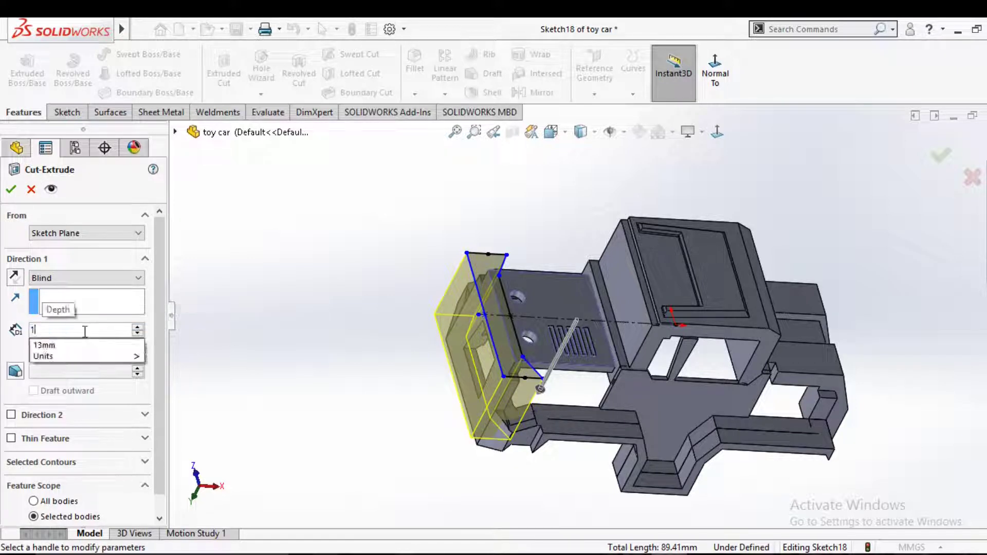
{"action": "type", "text": "5"}
{"action": "key", "text": "Return"}
{"action": "mouse_move", "coordinate": [385, 390]}
{"action": "middle_mouse_down"}
{"action": "mouse_move", "coordinate": [401, 353]}
{"action": "mouse_move", "coordinate": [406, 435]}
{"action": "mouse_move", "coordinate": [425, 329]}
{"action": "mouse_move", "coordinate": [427, 354]}
{"action": "middle_mouse_up"}
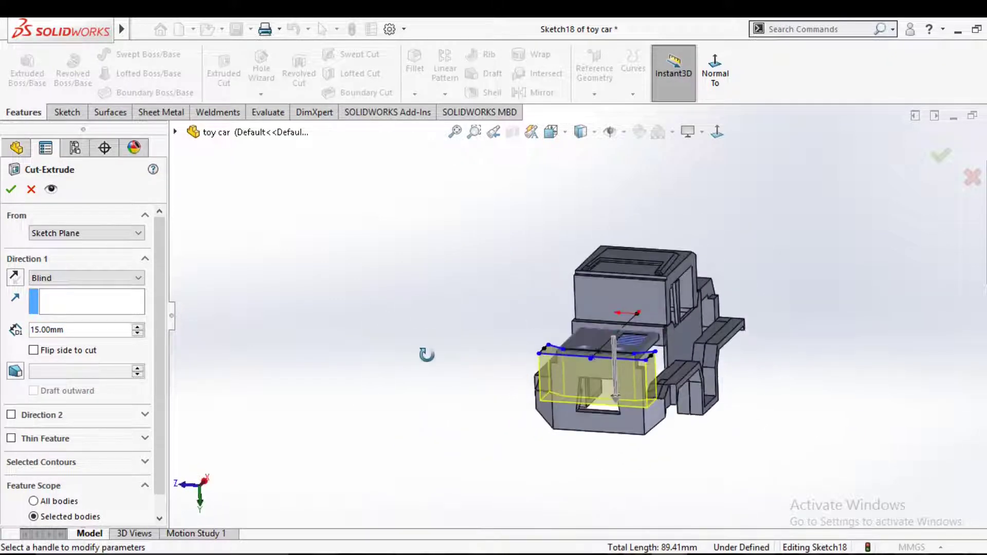
{"action": "left_click_drag", "start_coordinate": [78, 330], "coordinate": [29, 329]}
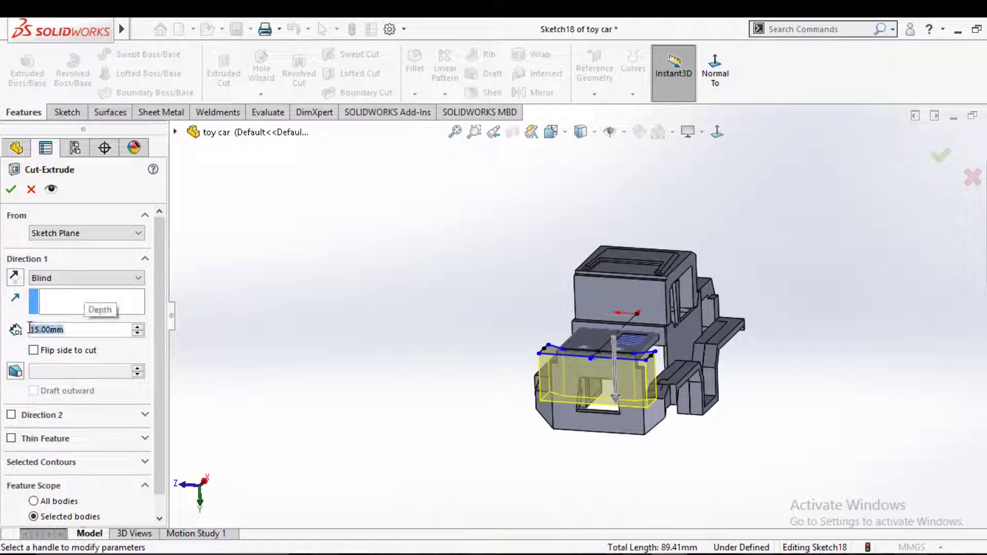
{"action": "type", "text": "18"}
{"action": "key", "text": "Return"}
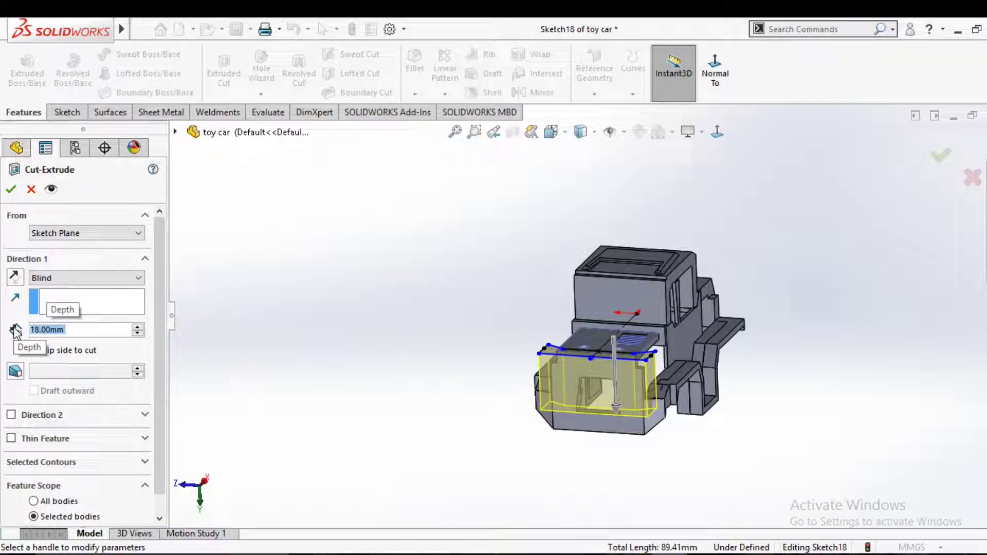
Settle the cut depth at 22 mm after trying 20 mm, and accept the cut.
{"action": "mouse_move", "coordinate": [370, 442]}
{"action": "middle_mouse_down"}
{"action": "mouse_move", "coordinate": [562, 438]}
{"action": "mouse_move", "coordinate": [551, 396]}
{"action": "mouse_move", "coordinate": [548, 418]}
{"action": "middle_mouse_up"}
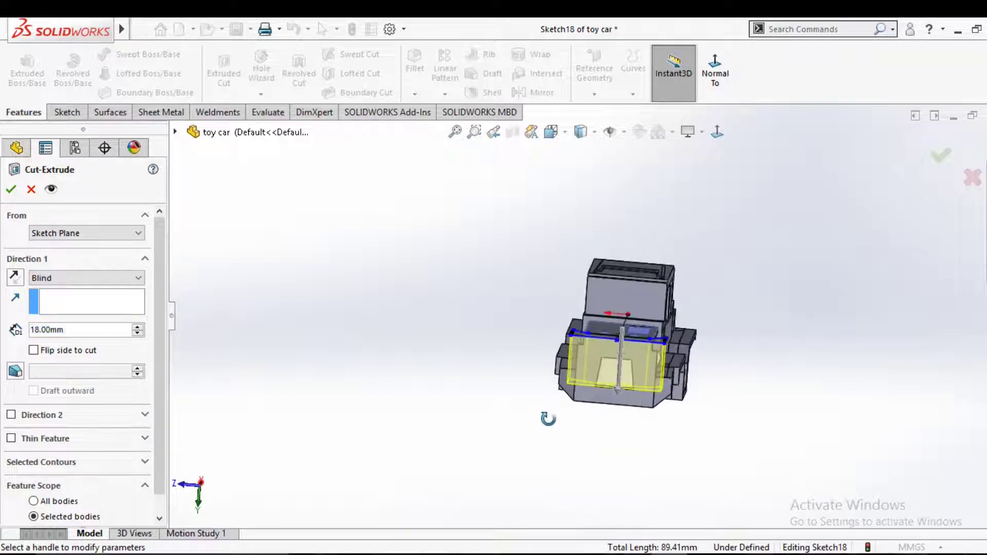
{"action": "left_click", "coordinate": [137, 328]}
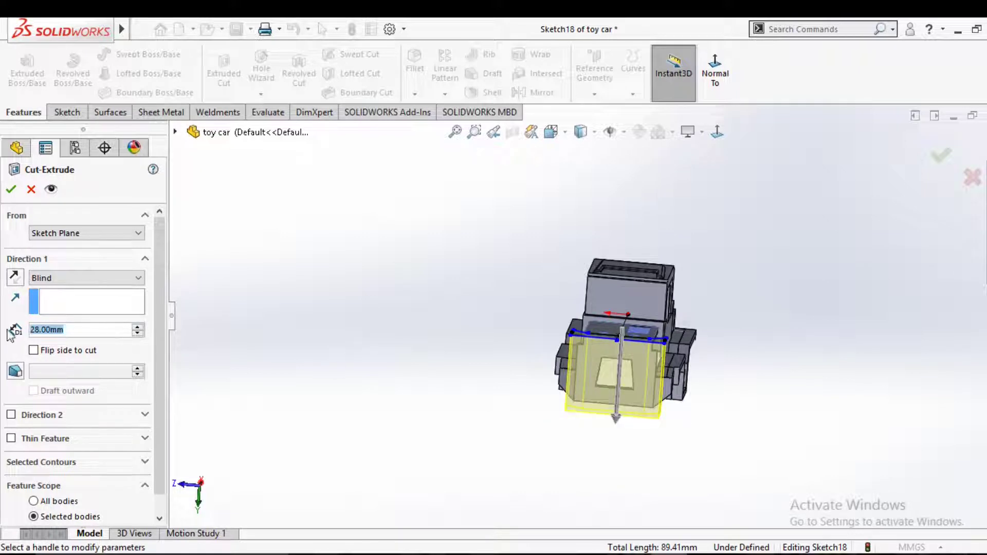
{"action": "type", "text": "20"}
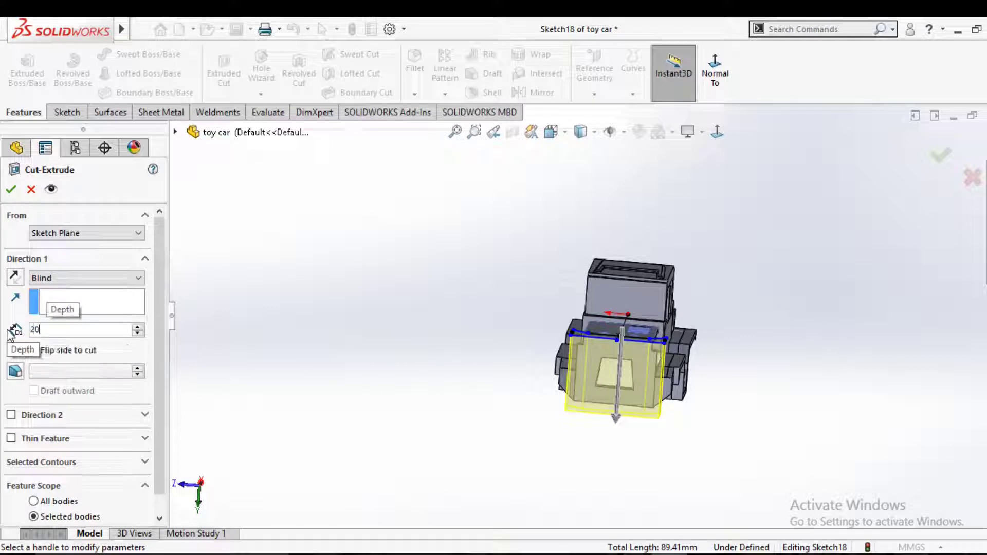
{"action": "key", "text": "Return"}
{"action": "scroll", "coordinate": [627, 412], "scroll_direction": "down", "scroll_amount": 2}
{"action": "scroll", "coordinate": [628, 412], "scroll_direction": "down", "scroll_amount": 2}
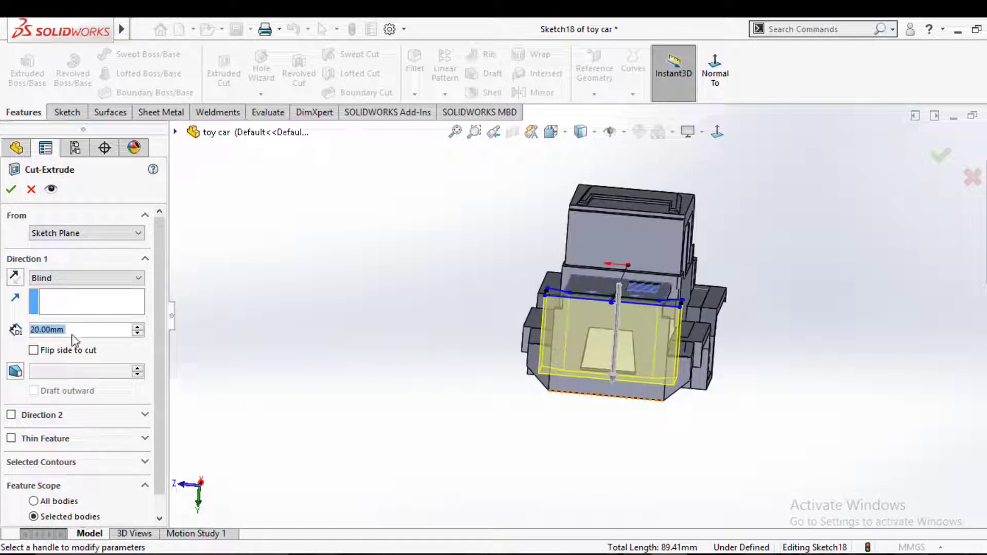
{"action": "left_click_drag", "start_coordinate": [79, 334], "coordinate": [15, 327]}
{"action": "type", "text": "22"}
{"action": "key", "text": "Return"}
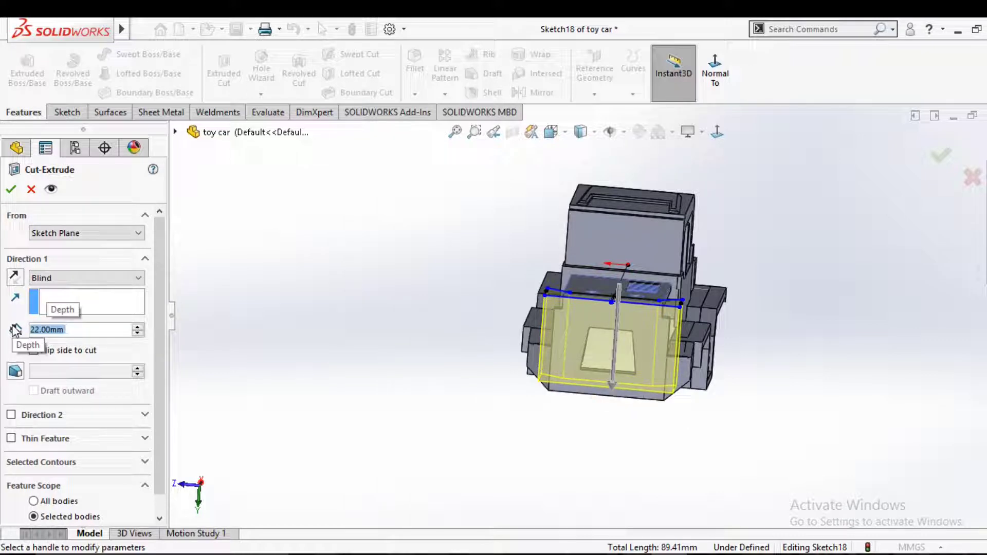
{"action": "left_click", "coordinate": [12, 191]}
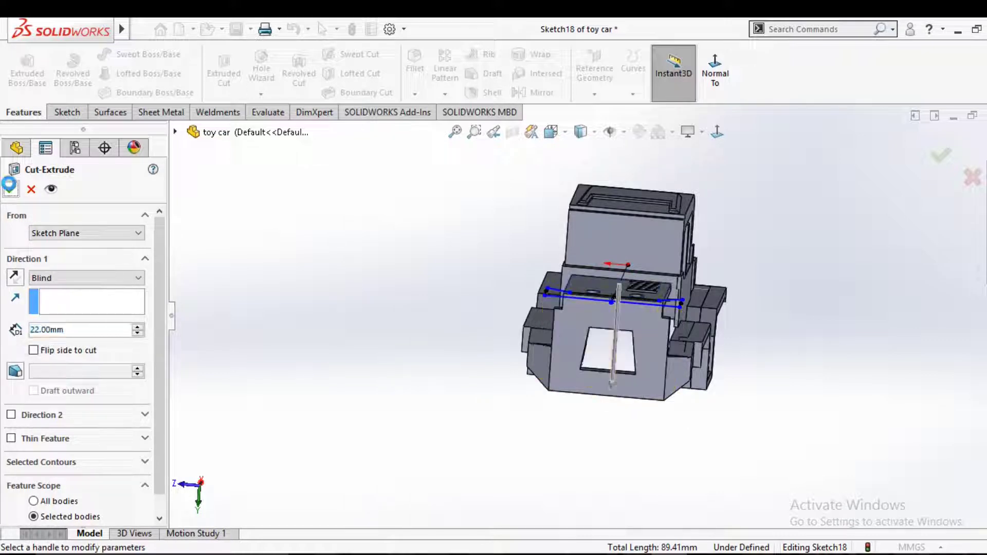
{"action": "mouse_move", "coordinate": [418, 284]}
{"action": "middle_mouse_down"}
{"action": "mouse_move", "coordinate": [410, 307]}
{"action": "mouse_move", "coordinate": [425, 368]}
{"action": "mouse_move", "coordinate": [396, 302]}
{"action": "mouse_move", "coordinate": [364, 336]}
{"action": "middle_mouse_up"}
{"action": "key", "text": "Escape"}
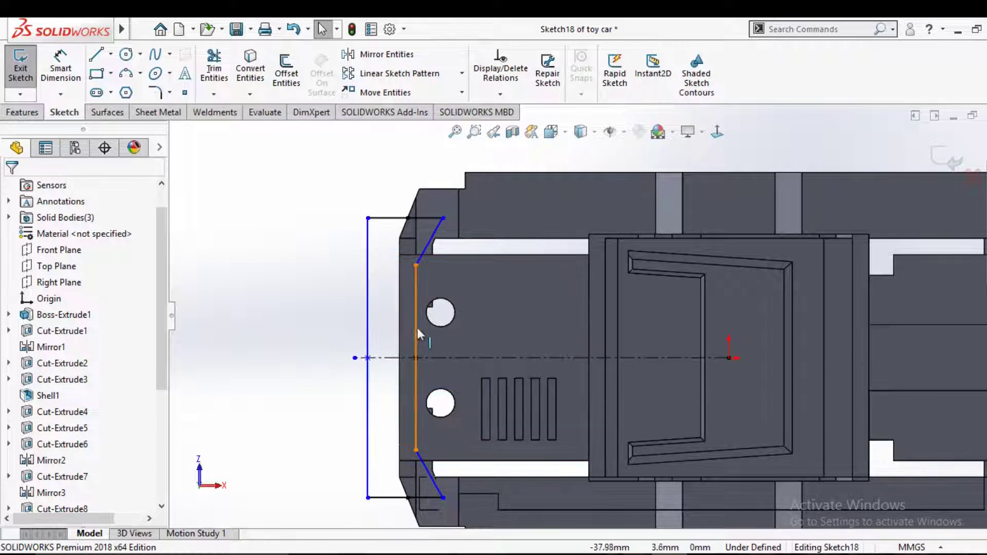
Try a 2 mm distance dimension, dismiss it as over-defining, and inspect the vertical line.
{"action": "scroll", "coordinate": [421, 391], "scroll_direction": "up", "scroll_amount": 1}
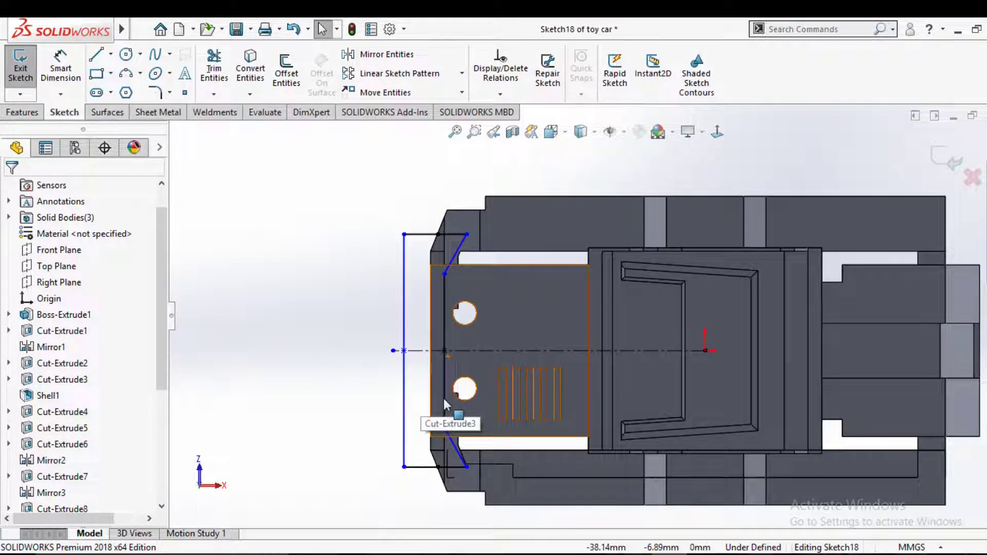
{"action": "key", "text": "d"}
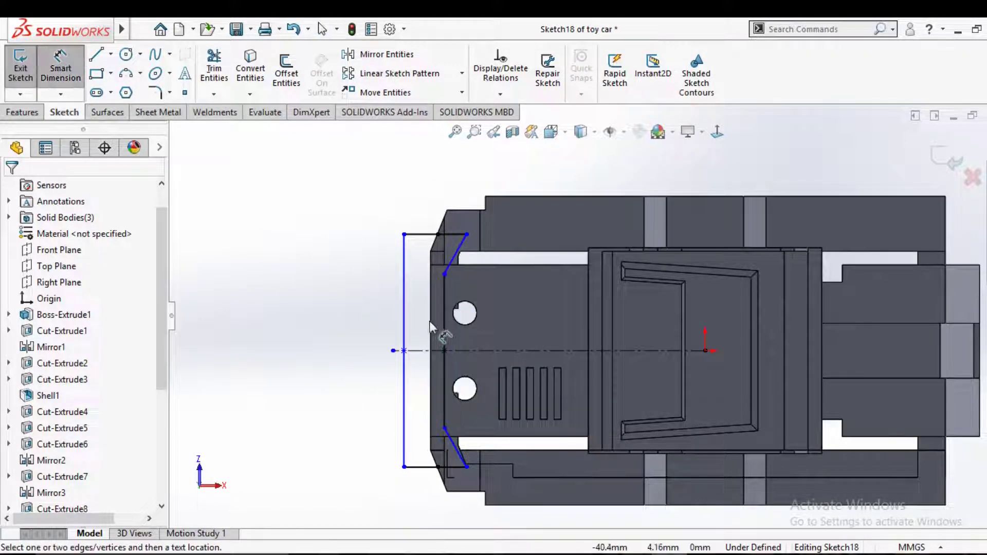
{"action": "left_click", "coordinate": [442, 306]}
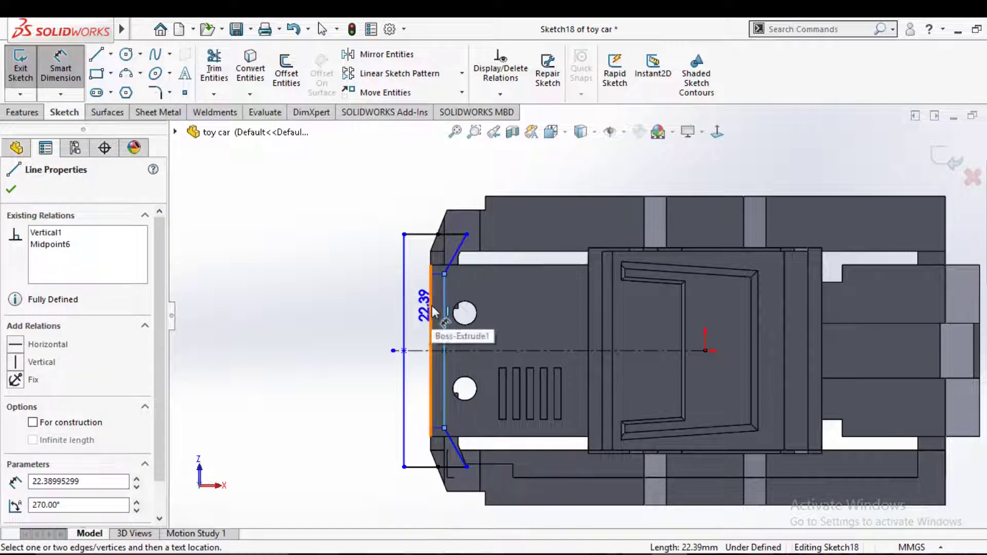
{"action": "left_click", "coordinate": [432, 305]}
{"action": "left_click", "coordinate": [437, 313]}
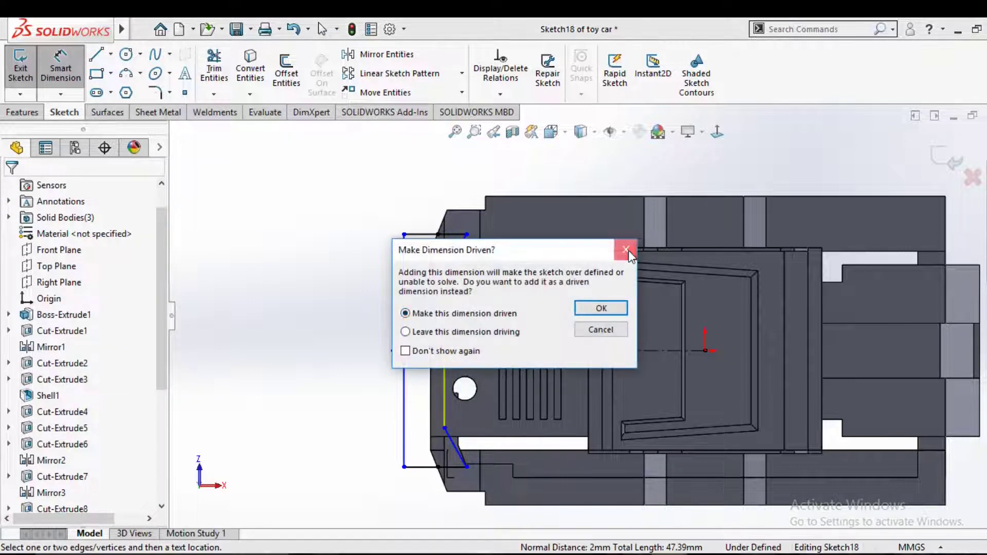
{"action": "left_click", "coordinate": [595, 330]}
{"action": "key", "text": "Escape"}
{"action": "scroll", "coordinate": [427, 447], "scroll_direction": "down", "scroll_amount": 4}
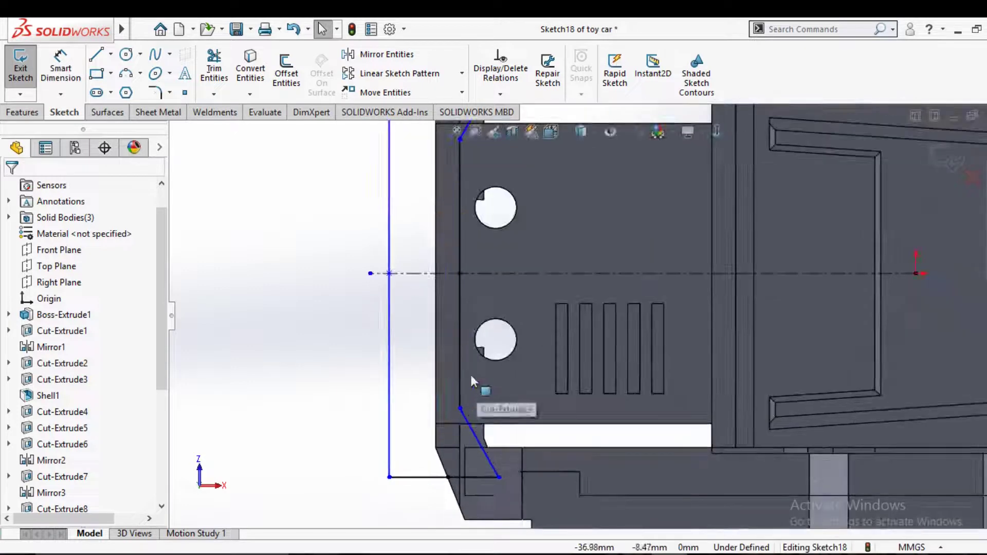
{"action": "left_click", "coordinate": [460, 362]}
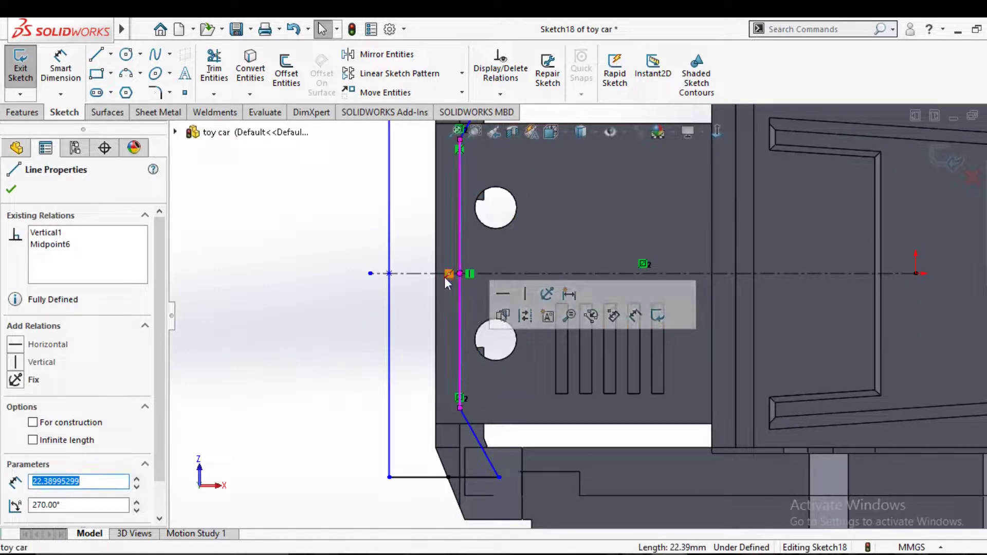
{"action": "key", "text": "Escape"}
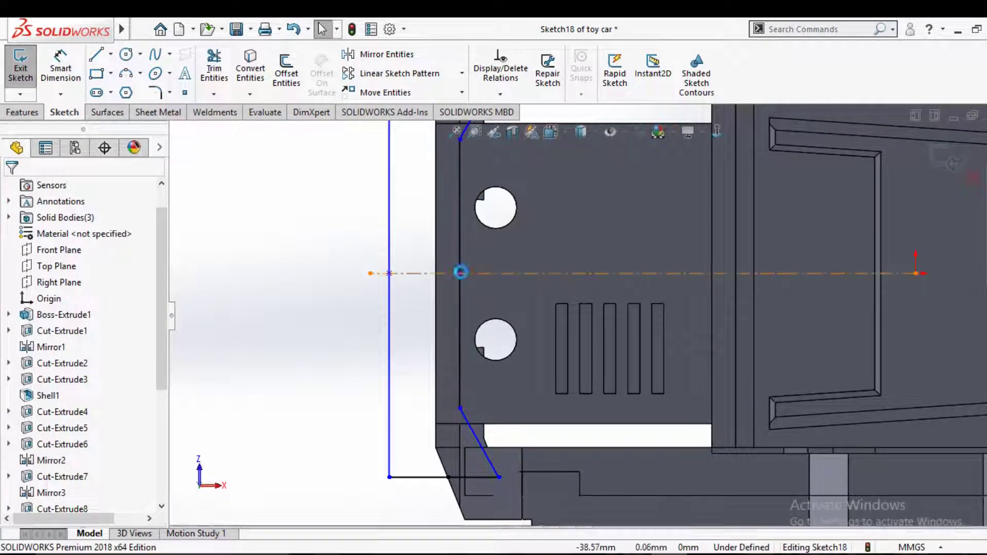
Remove the centerline point's coincident relation and nudge the point slightly left.
{"action": "left_click", "coordinate": [461, 273]}
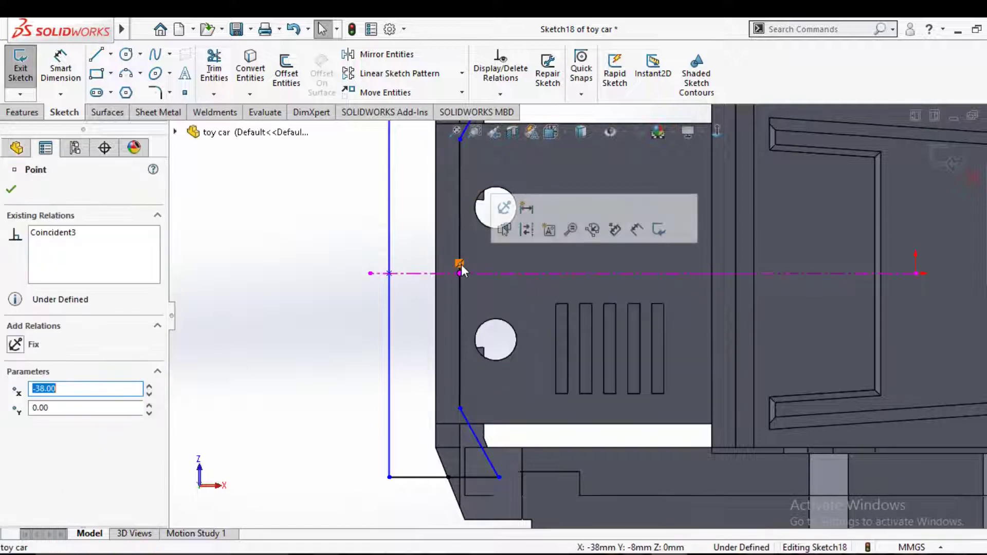
{"action": "left_click", "coordinate": [461, 264]}
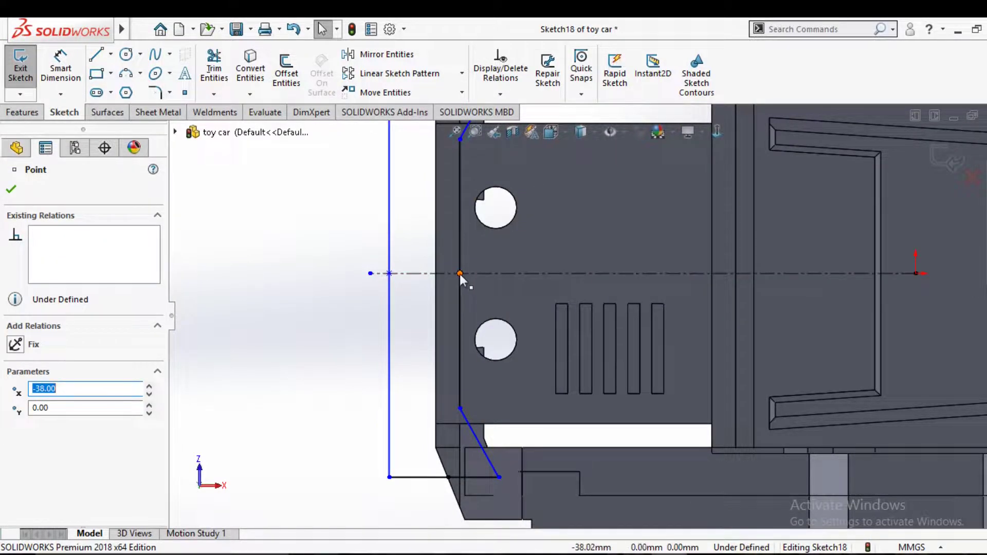
{"action": "left_click_drag", "start_coordinate": [453, 276], "coordinate": [448, 273]}
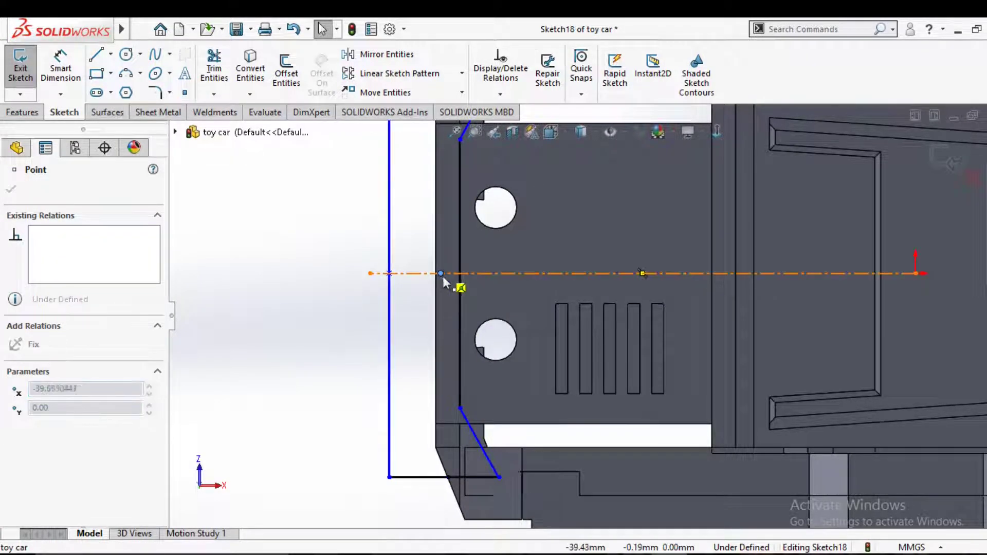
{"action": "left_click", "coordinate": [411, 253]}
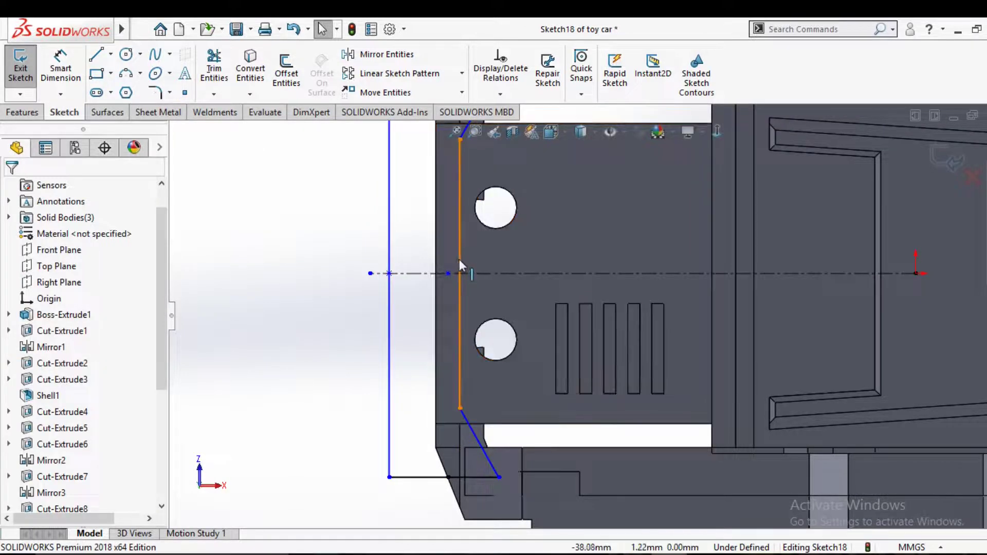
{"action": "left_click", "coordinate": [460, 259]}
{"action": "left_click", "coordinate": [363, 221]}
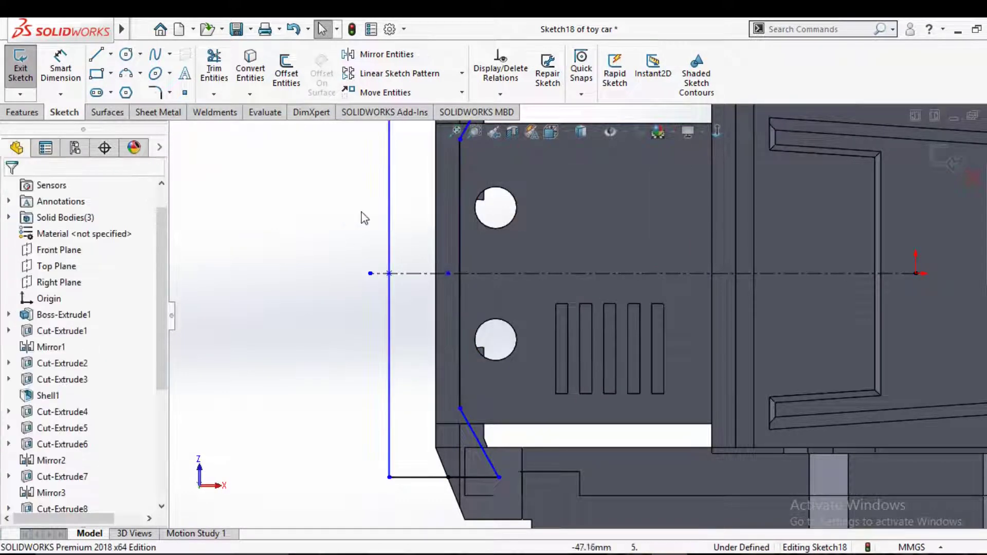
{"action": "scroll", "coordinate": [499, 216], "scroll_direction": "up", "scroll_amount": 3}
{"action": "scroll", "coordinate": [537, 233], "scroll_direction": "down", "scroll_amount": 3}
Delete the upper point's relation, shift the vertical line left to 17.35, and exit the sketch.
{"action": "left_click", "coordinate": [539, 233]}
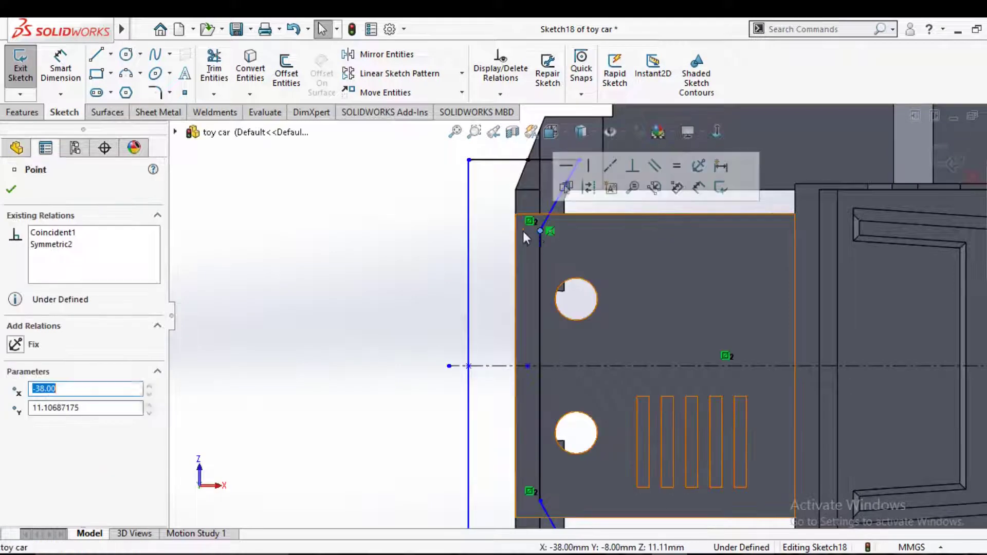
{"action": "key", "text": "Delete"}
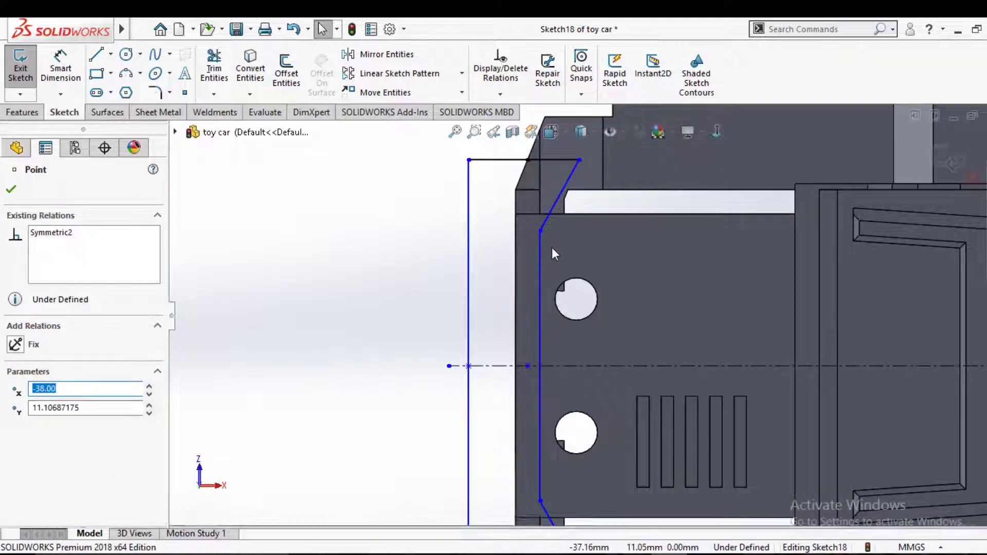
{"action": "left_click", "coordinate": [537, 280]}
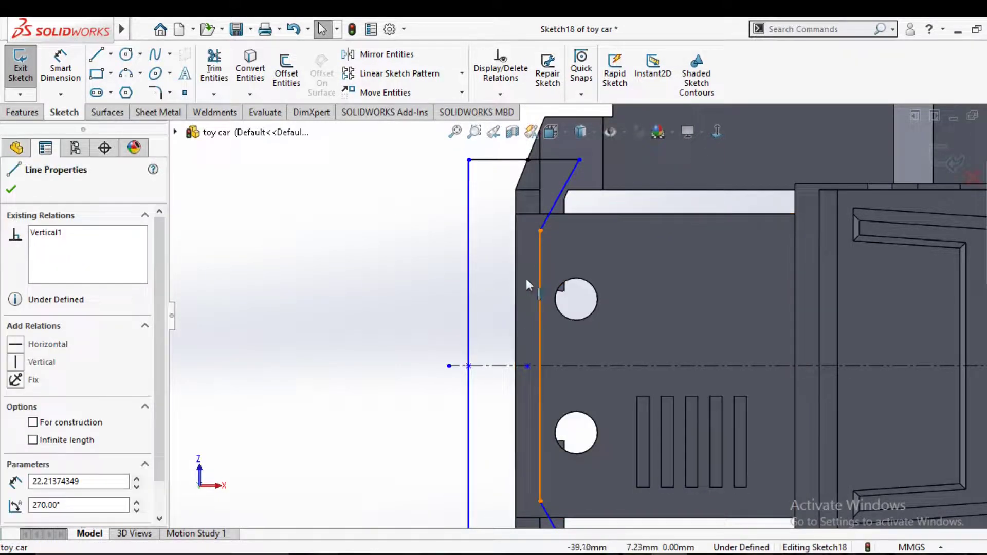
{"action": "left_click_drag", "start_coordinate": [523, 282], "coordinate": [523, 281]}
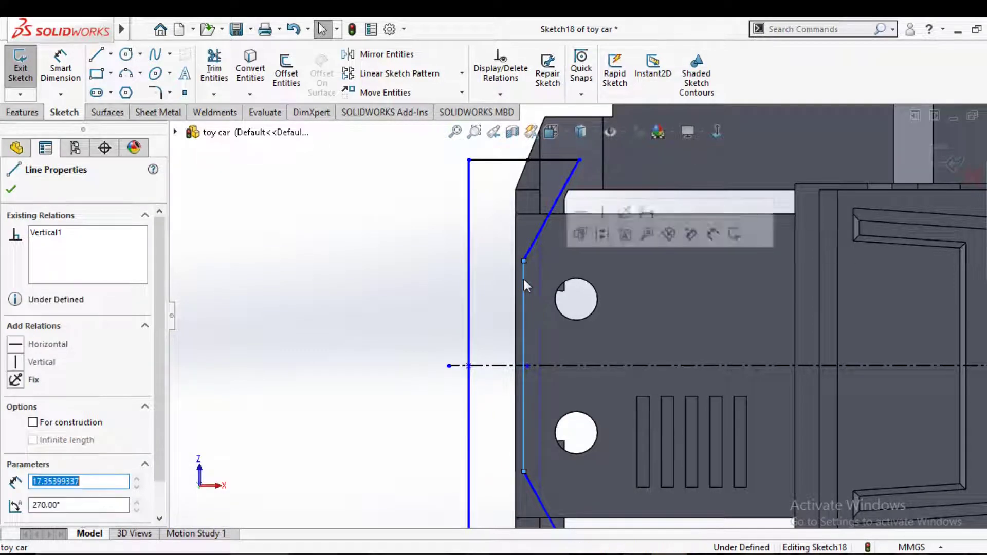
{"action": "left_click", "coordinate": [385, 291]}
{"action": "scroll", "coordinate": [553, 285], "scroll_direction": "up", "scroll_amount": 2}
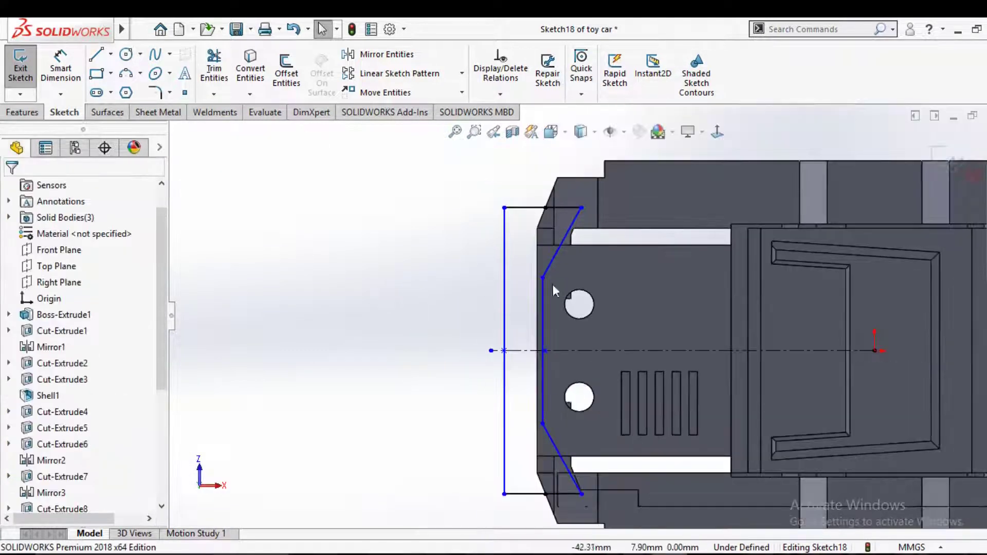
{"action": "left_click", "coordinate": [931, 162]}
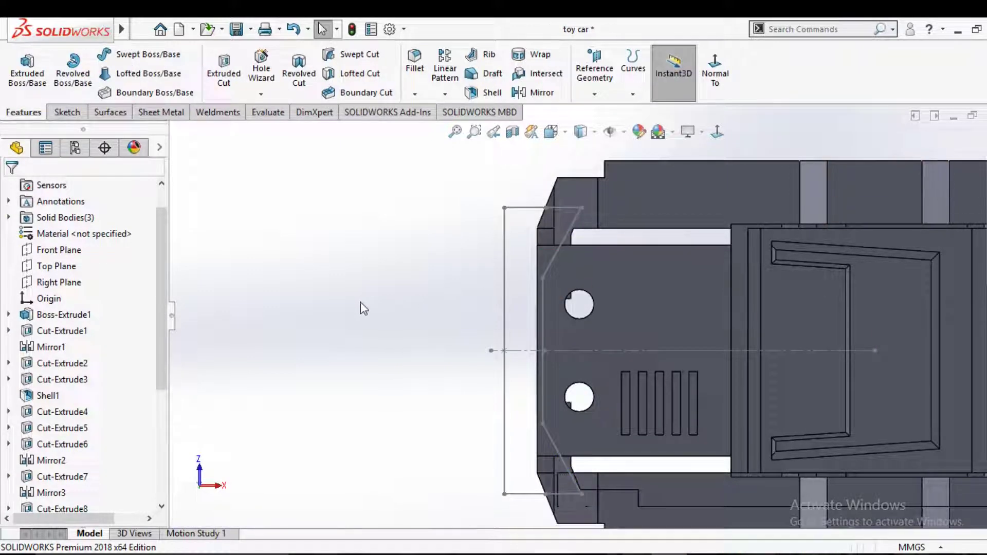
Orbit to an oblique view and back out of two Extruded Boss attempts.
{"action": "middle_click_drag", "start_coordinate": [363, 308], "coordinate": [518, 256]}
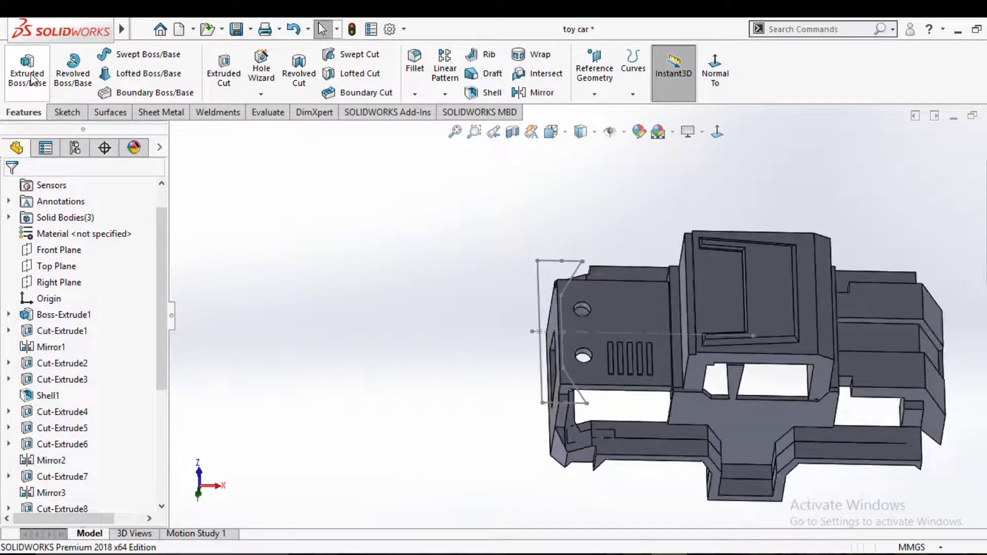
{"action": "left_click", "coordinate": [224, 72]}
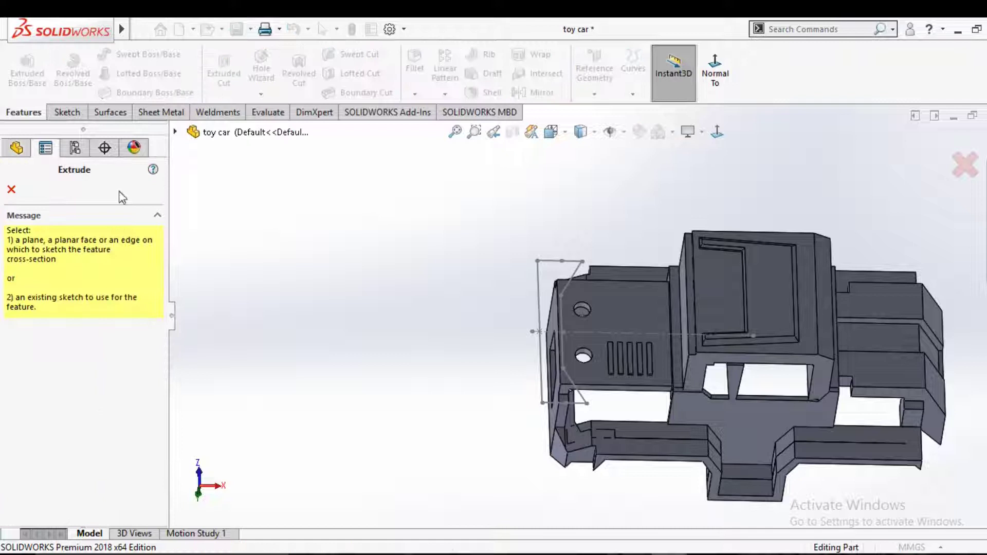
{"action": "left_click", "coordinate": [12, 190]}
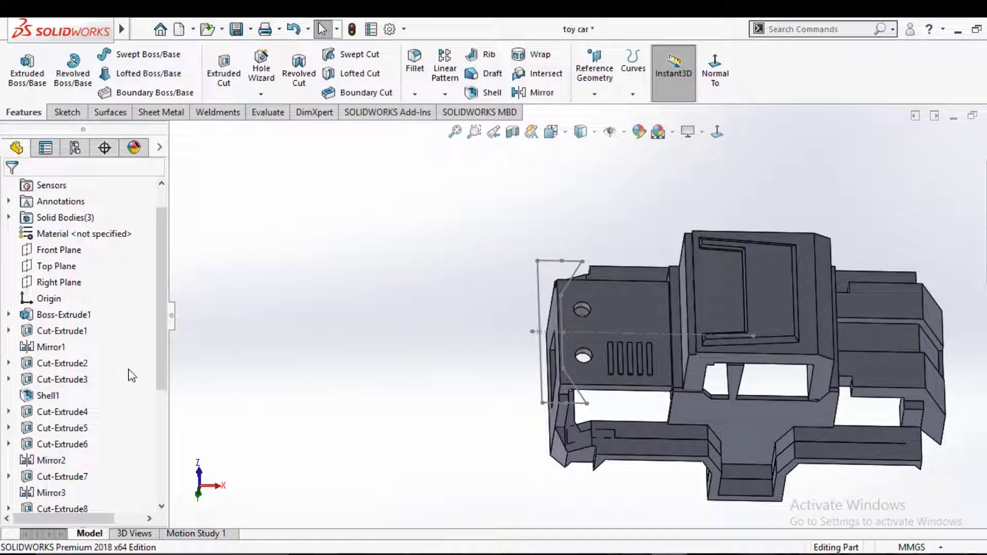
{"action": "left_click_drag", "start_coordinate": [159, 366], "coordinate": [179, 503]}
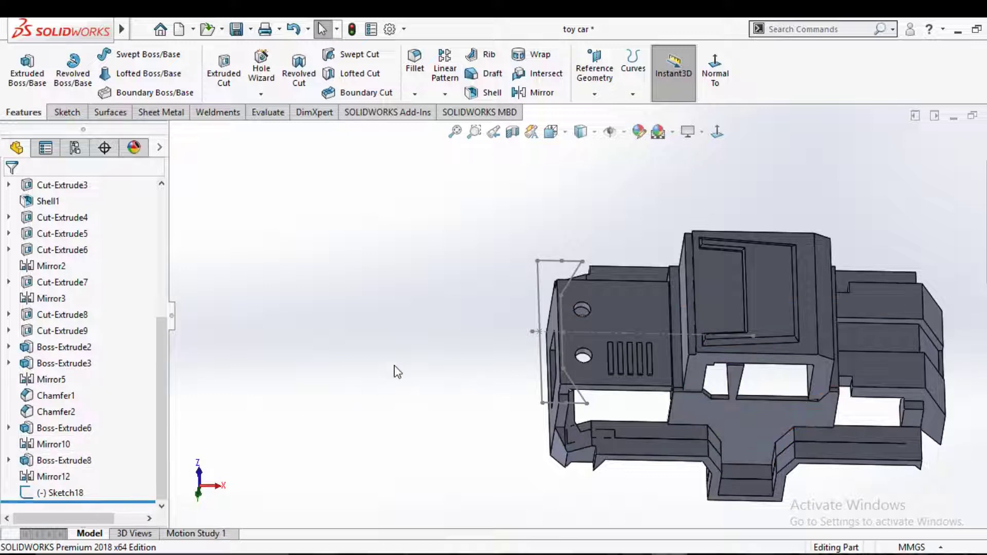
{"action": "left_click", "coordinate": [224, 72]}
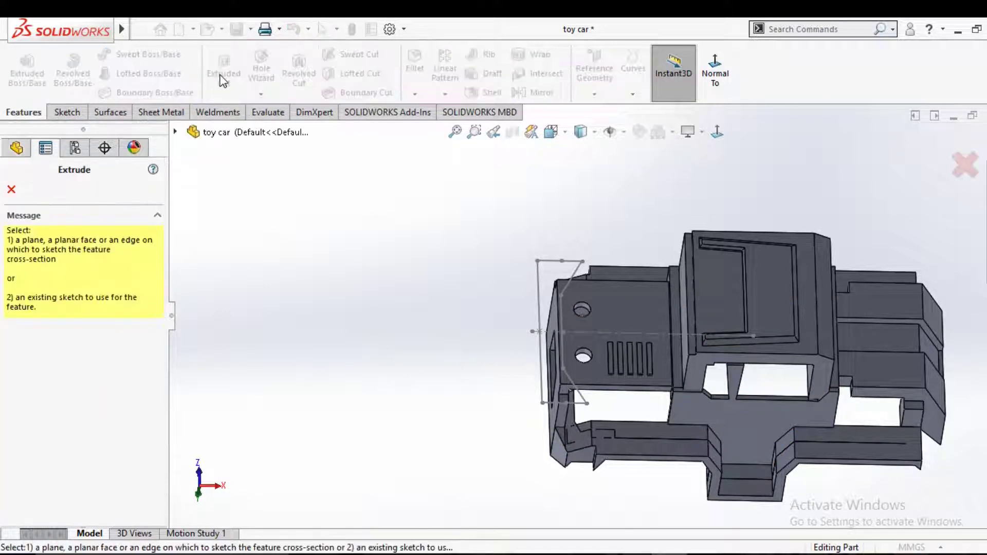
{"action": "key", "text": "Escape"}
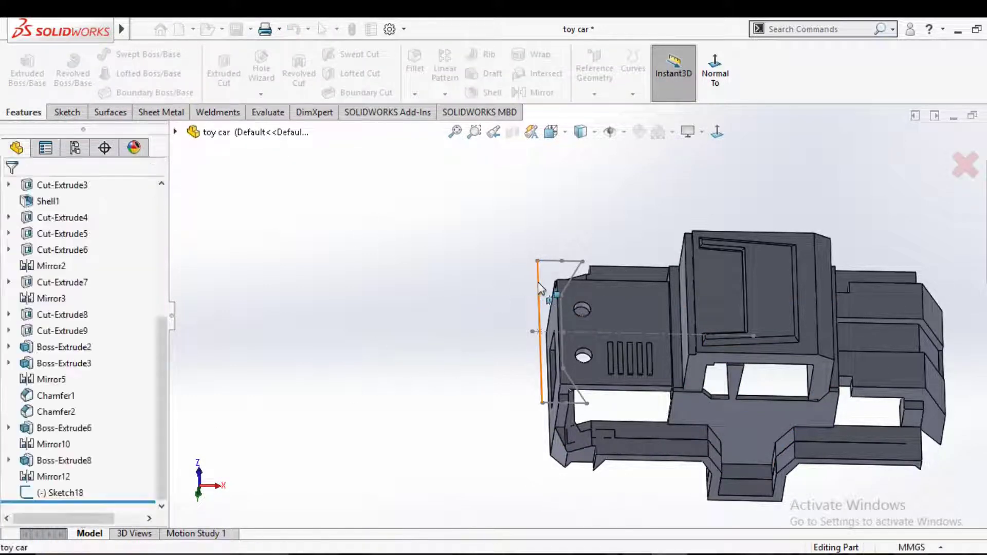
Cut Sketch18's profile 22 mm blind and orbit to inspect the trimmed front corner.
{"action": "left_click", "coordinate": [537, 282]}
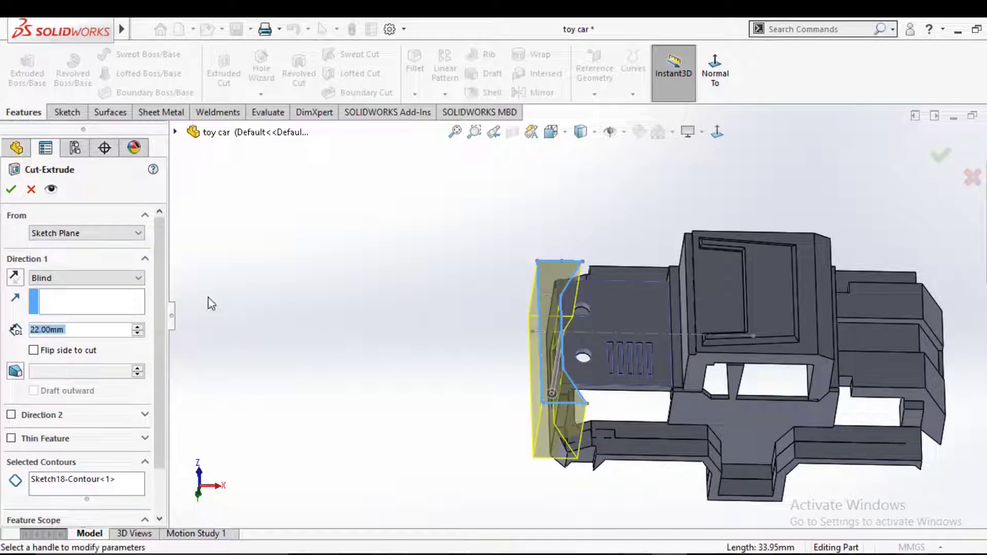
{"action": "left_click", "coordinate": [11, 189]}
{"action": "mouse_move", "coordinate": [378, 306]}
{"action": "middle_mouse_down"}
{"action": "mouse_move", "coordinate": [420, 338]}
{"action": "mouse_move", "coordinate": [403, 328]}
{"action": "mouse_move", "coordinate": [431, 253]}
{"action": "mouse_move", "coordinate": [458, 288]}
{"action": "mouse_move", "coordinate": [604, 391]}
{"action": "mouse_move", "coordinate": [557, 418]}
{"action": "mouse_move", "coordinate": [578, 364]}
{"action": "mouse_move", "coordinate": [597, 354]}
{"action": "mouse_move", "coordinate": [558, 335]}
{"action": "middle_mouse_up"}
{"action": "scroll", "coordinate": [604, 390], "scroll_direction": "down", "scroll_amount": 3}
{"action": "scroll", "coordinate": [604, 391], "scroll_direction": "down", "scroll_amount": 2}
{"action": "mouse_move", "coordinate": [655, 406]}
{"action": "middle_mouse_down"}
{"action": "mouse_move", "coordinate": [642, 409]}
{"action": "mouse_move", "coordinate": [660, 409]}
{"action": "mouse_move", "coordinate": [595, 288]}
{"action": "mouse_move", "coordinate": [640, 288]}
{"action": "mouse_move", "coordinate": [709, 255]}
{"action": "mouse_move", "coordinate": [689, 277]}
{"action": "middle_mouse_up"}
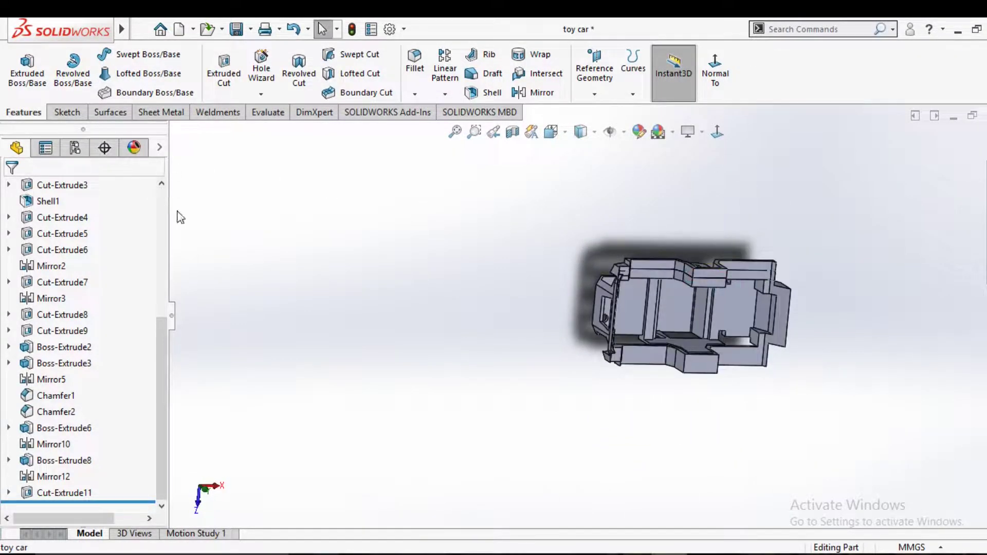
{"action": "mouse_move", "coordinate": [163, 336]}
{"action": "left_mouse_down"}
{"action": "mouse_move", "coordinate": [171, 319]}
{"action": "mouse_move", "coordinate": [253, 292]}
{"action": "left_mouse_up"}
{"action": "middle_click_drag", "start_coordinate": [591, 360], "coordinate": [654, 392]}
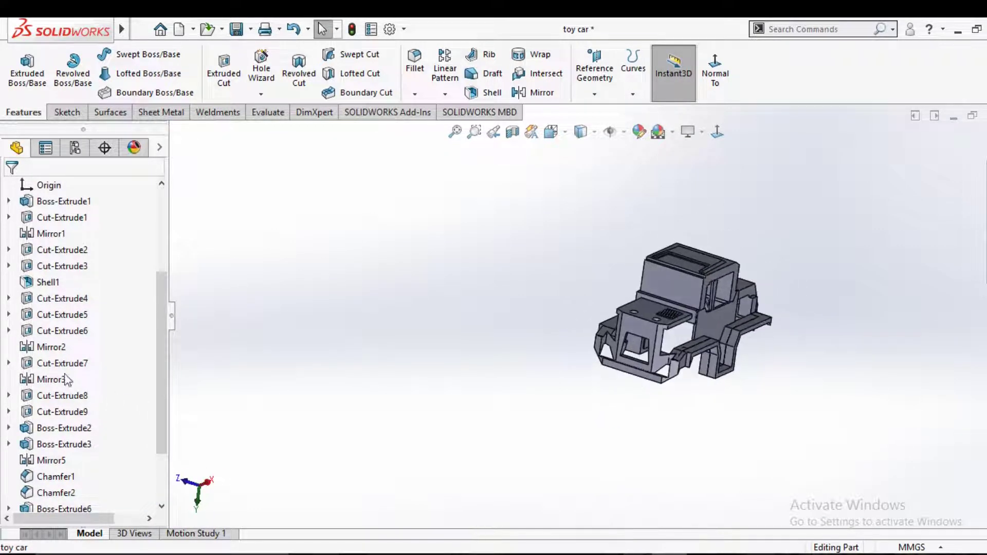
Edit Shell1 to change its wall thickness from 4.00 mm to 5.00 mm.
{"action": "left_click", "coordinate": [48, 281]}
{"action": "left_click", "coordinate": [63, 237]}
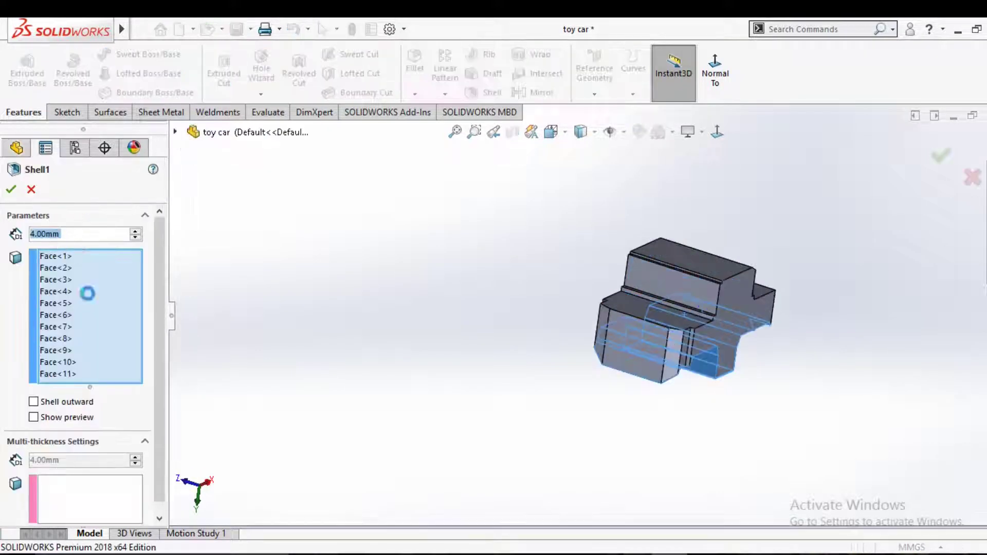
{"action": "scroll", "coordinate": [155, 354], "scroll_direction": "down", "scroll_amount": 1}
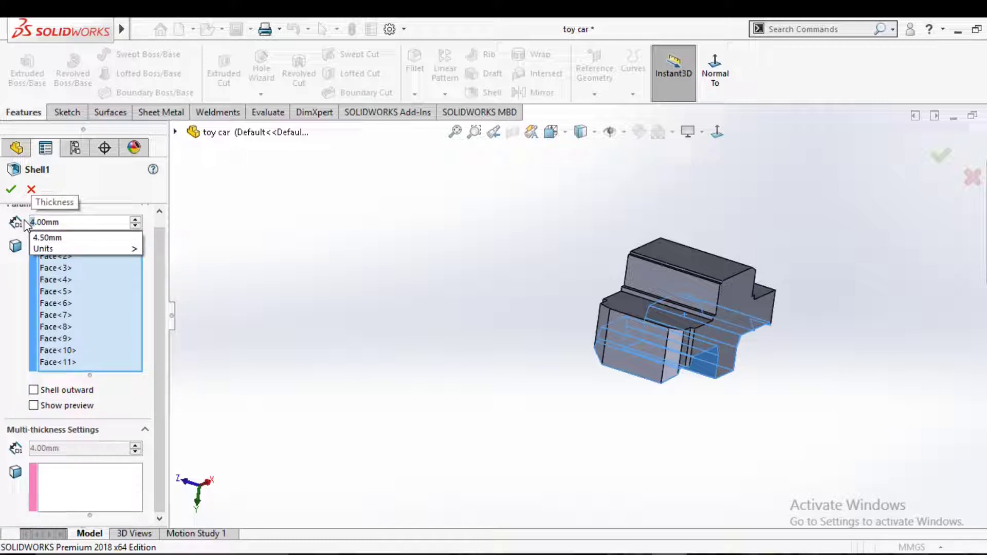
{"action": "key", "text": "Escape"}
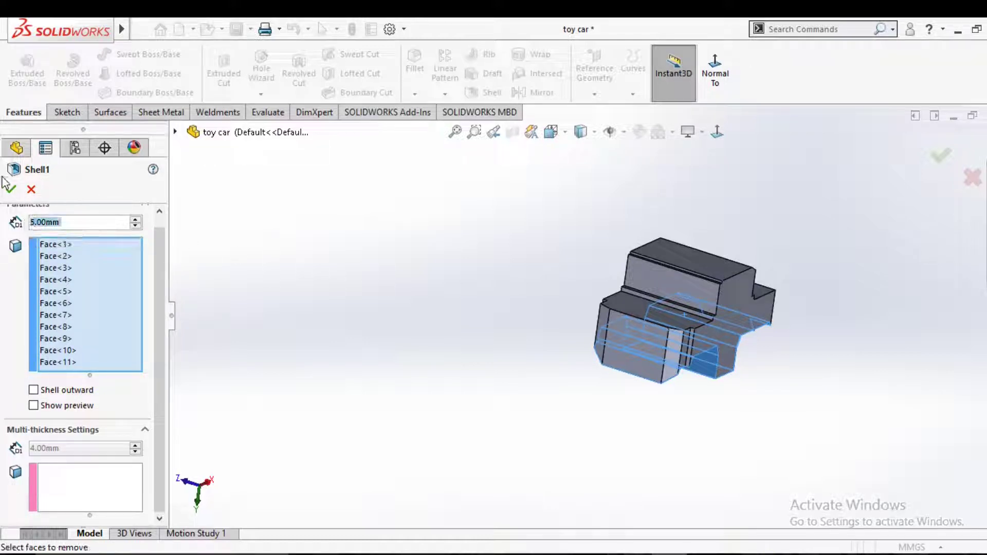
{"action": "left_click", "coordinate": [11, 190]}
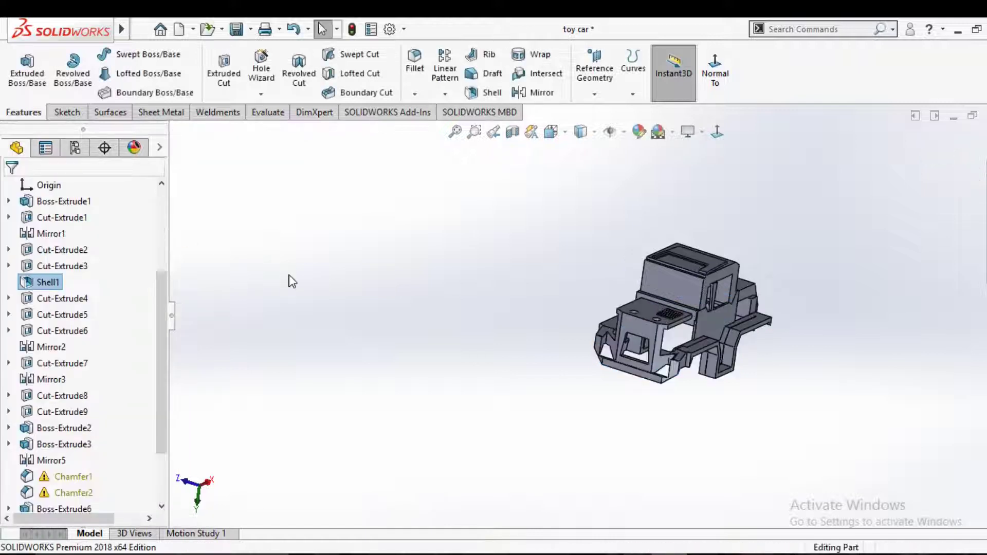
{"action": "scroll", "coordinate": [589, 329], "scroll_direction": "down", "scroll_amount": 4}
{"action": "scroll", "coordinate": [589, 329], "scroll_direction": "down", "scroll_amount": 3}
{"action": "mouse_move", "coordinate": [589, 329]}
{"action": "middle_mouse_down"}
{"action": "mouse_move", "coordinate": [556, 342]}
{"action": "mouse_move", "coordinate": [586, 341]}
{"action": "mouse_move", "coordinate": [600, 379]}
{"action": "mouse_move", "coordinate": [591, 414]}
{"action": "middle_mouse_up"}
{"action": "scroll", "coordinate": [586, 341], "scroll_direction": "up", "scroll_amount": 3}
{"action": "scroll", "coordinate": [591, 365], "scroll_direction": "up", "scroll_amount": 2}
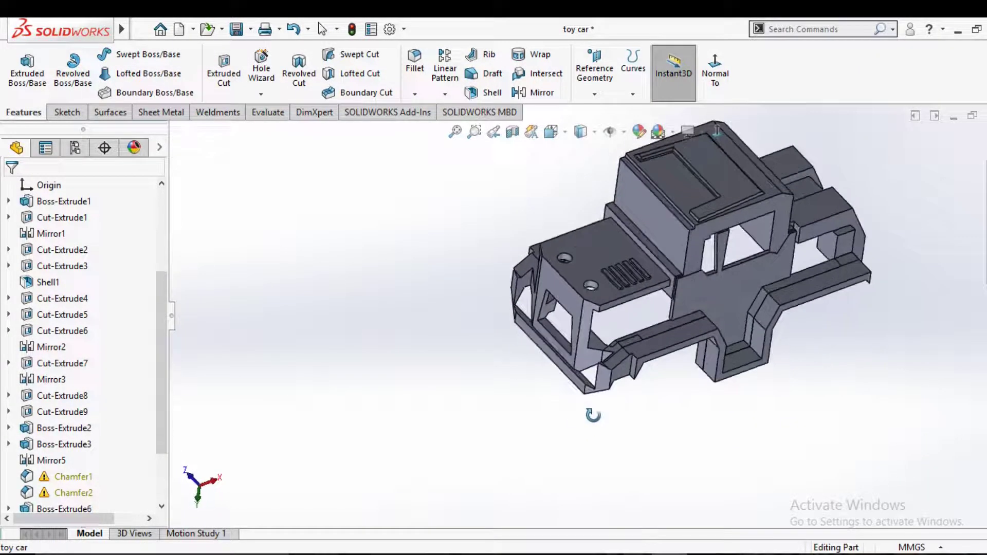
{"action": "scroll", "coordinate": [568, 349], "scroll_direction": "down", "scroll_amount": 3}
{"action": "scroll", "coordinate": [547, 292], "scroll_direction": "down", "scroll_amount": 2}
{"action": "scroll", "coordinate": [656, 389], "scroll_direction": "up", "scroll_amount": 3}
{"action": "mouse_move", "coordinate": [657, 390]}
{"action": "middle_mouse_down"}
{"action": "mouse_move", "coordinate": [596, 319]}
{"action": "mouse_move", "coordinate": [601, 348]}
{"action": "middle_mouse_up"}
{"action": "scroll", "coordinate": [657, 378], "scroll_direction": "up", "scroll_amount": 2}
{"action": "scroll", "coordinate": [656, 378], "scroll_direction": "up", "scroll_amount": 3}
{"action": "mouse_move", "coordinate": [676, 379]}
{"action": "middle_mouse_down"}
{"action": "mouse_move", "coordinate": [665, 353]}
{"action": "mouse_move", "coordinate": [677, 379]}
{"action": "mouse_move", "coordinate": [676, 363]}
{"action": "mouse_move", "coordinate": [701, 375]}
{"action": "mouse_move", "coordinate": [668, 308]}
{"action": "mouse_move", "coordinate": [683, 340]}
{"action": "mouse_move", "coordinate": [668, 324]}
{"action": "middle_mouse_up"}
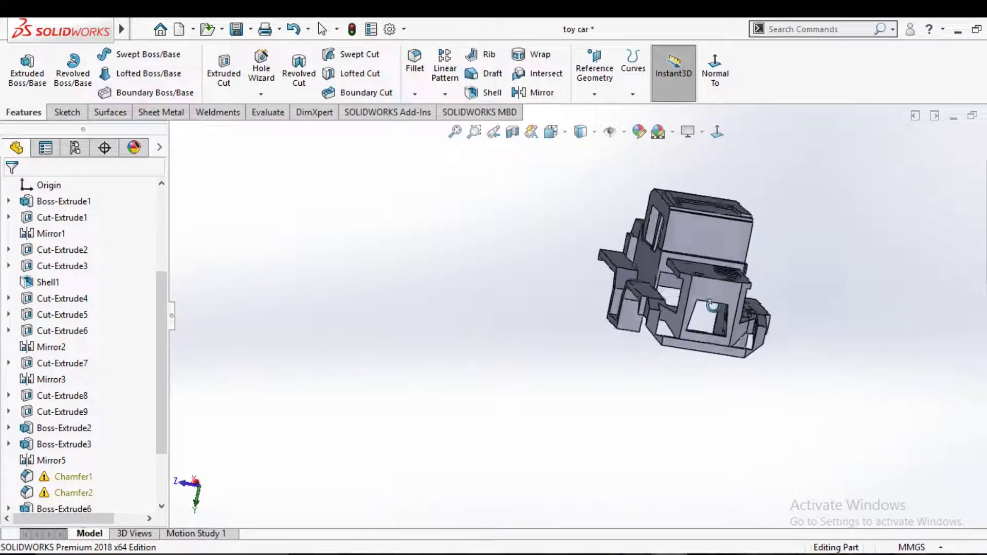
{"action": "key", "text": "space"}
{"action": "left_click", "coordinate": [451, 384]}
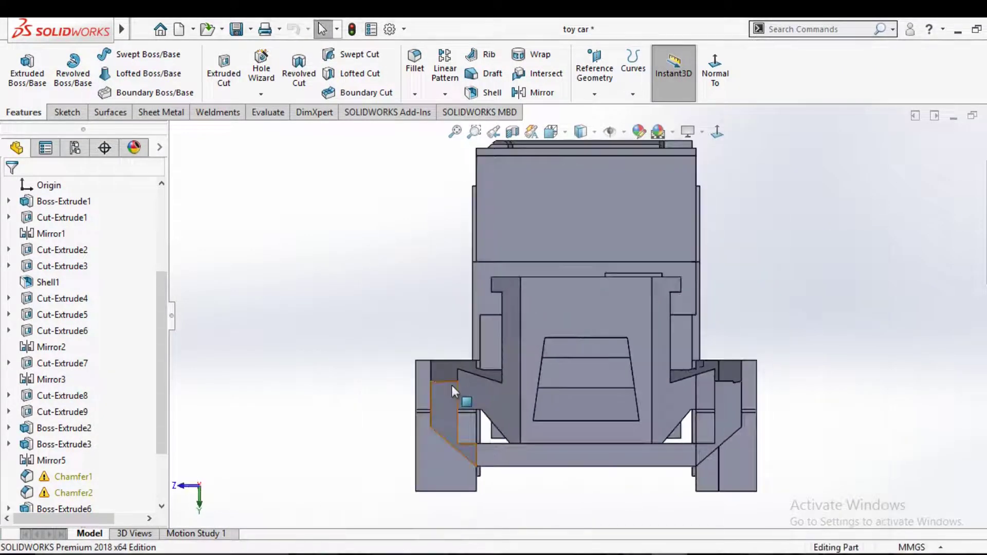
{"action": "scroll", "coordinate": [531, 400], "scroll_direction": "up", "scroll_amount": 3}
{"action": "mouse_move", "coordinate": [535, 406]}
{"action": "middle_mouse_down"}
{"action": "mouse_move", "coordinate": [562, 408]}
{"action": "mouse_move", "coordinate": [560, 453]}
{"action": "middle_mouse_up"}
{"action": "mouse_move", "coordinate": [619, 289]}
{"action": "middle_mouse_down"}
{"action": "mouse_move", "coordinate": [588, 423]}
{"action": "mouse_move", "coordinate": [729, 379]}
{"action": "mouse_move", "coordinate": [643, 430]}
{"action": "mouse_move", "coordinate": [583, 396]}
{"action": "mouse_move", "coordinate": [610, 395]}
{"action": "middle_mouse_up"}
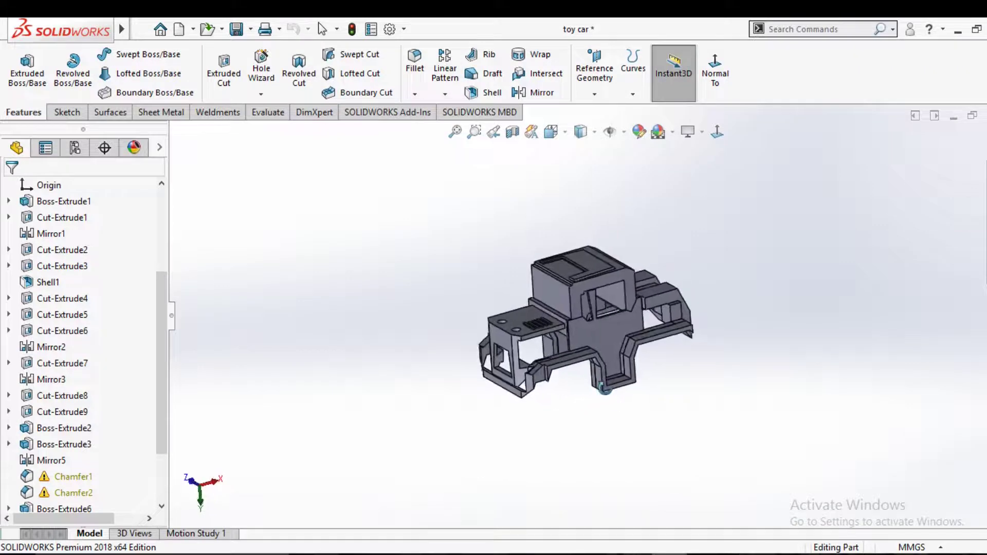
{"action": "scroll", "coordinate": [601, 401], "scroll_direction": "down", "scroll_amount": 5}
{"action": "scroll", "coordinate": [614, 304], "scroll_direction": "down", "scroll_amount": 2}
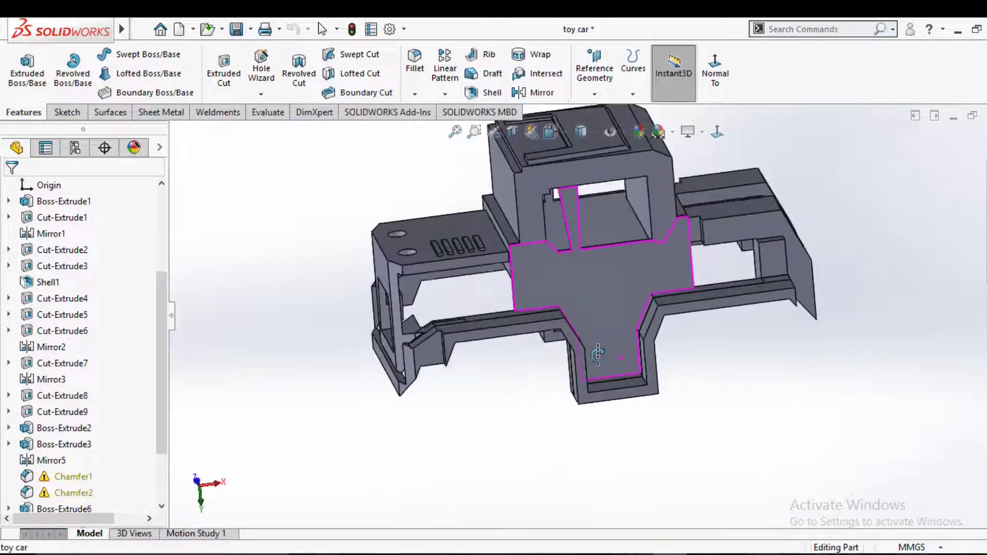
{"action": "scroll", "coordinate": [596, 350], "scroll_direction": "down", "scroll_amount": 3}
{"action": "scroll", "coordinate": [596, 351], "scroll_direction": "up", "scroll_amount": 1}
{"action": "middle_click_drag", "start_coordinate": [624, 327], "coordinate": [594, 362]}
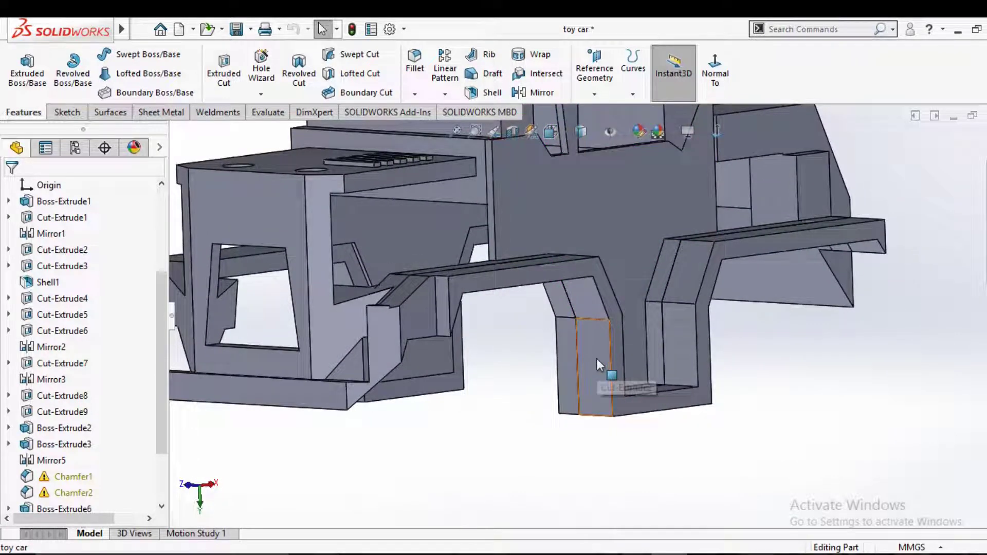
{"action": "left_click", "coordinate": [596, 359]}
{"action": "left_click", "coordinate": [649, 313]}
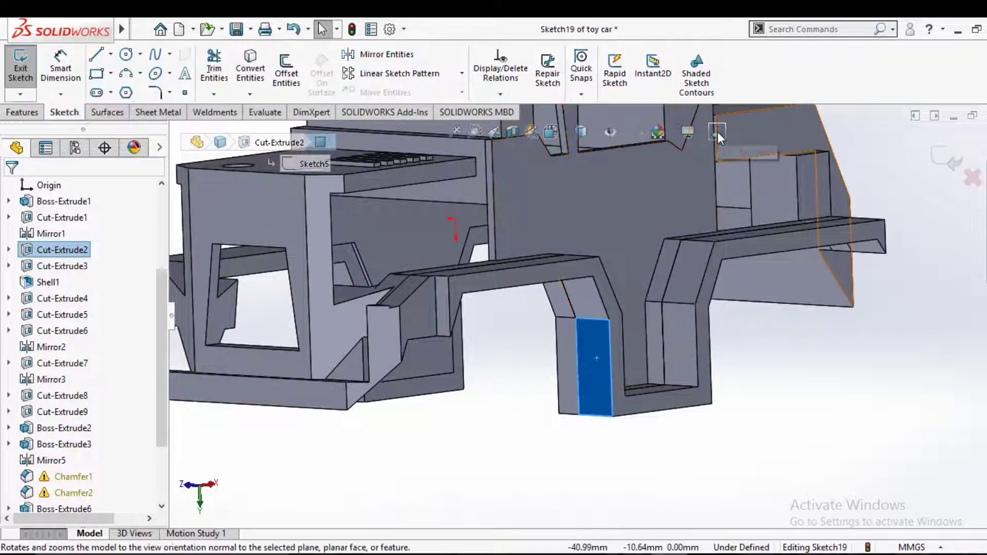
Orient the new sketch face straight-on in the front view.
{"action": "left_click", "coordinate": [717, 132]}
{"action": "mouse_move", "coordinate": [416, 421]}
{"action": "middle_mouse_down"}
{"action": "mouse_move", "coordinate": [374, 431]}
{"action": "mouse_move", "coordinate": [370, 324]}
{"action": "mouse_move", "coordinate": [408, 412]}
{"action": "middle_mouse_up"}
{"action": "key", "text": "space"}
{"action": "left_click", "coordinate": [459, 363]}
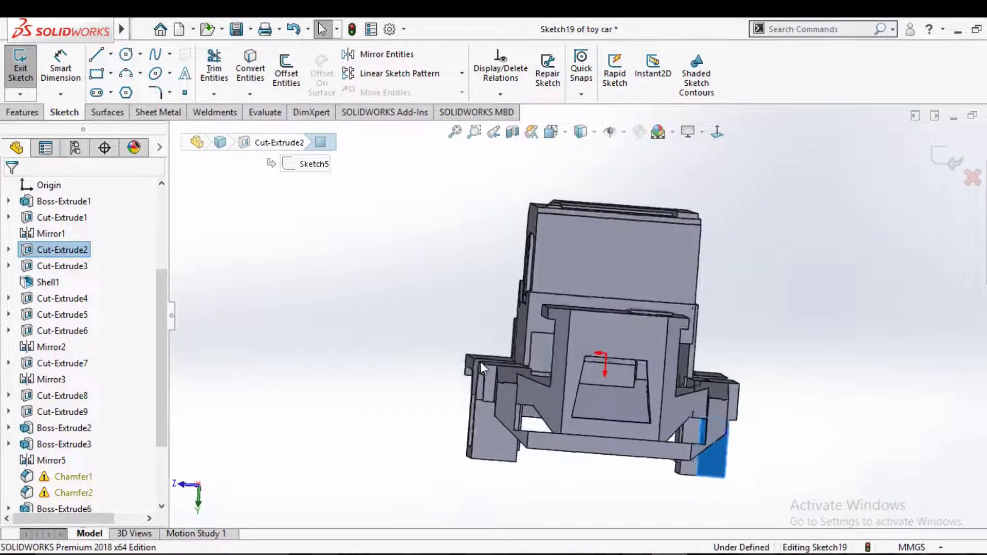
{"action": "scroll", "coordinate": [798, 434], "scroll_direction": "down", "scroll_amount": 3}
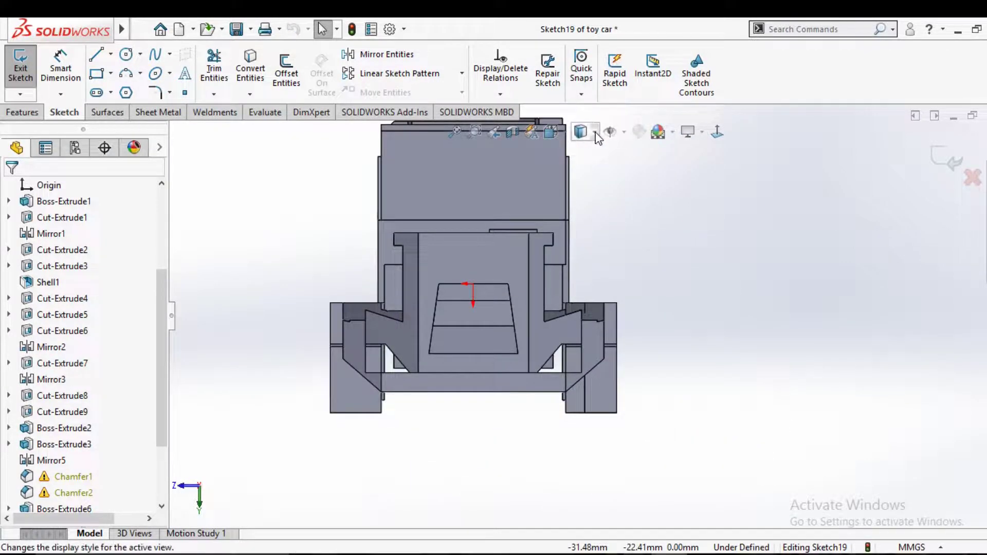
Switch the display to Hidden Lines Visible and zoom in on the side opening.
{"action": "left_click", "coordinate": [582, 214]}
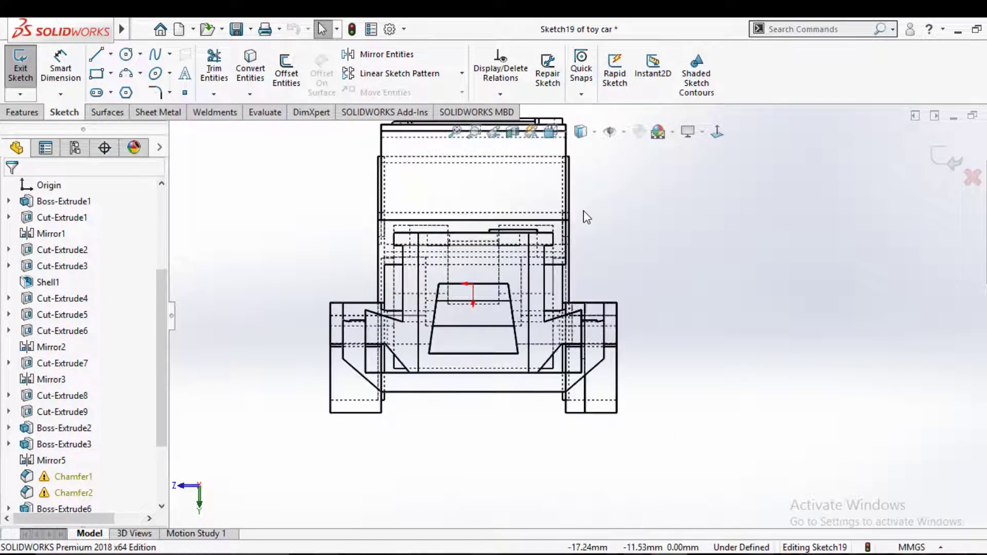
{"action": "scroll", "coordinate": [619, 393], "scroll_direction": "down", "scroll_amount": 2}
{"action": "scroll", "coordinate": [627, 397], "scroll_direction": "down", "scroll_amount": 2}
{"action": "scroll", "coordinate": [635, 390], "scroll_direction": "down", "scroll_amount": 2}
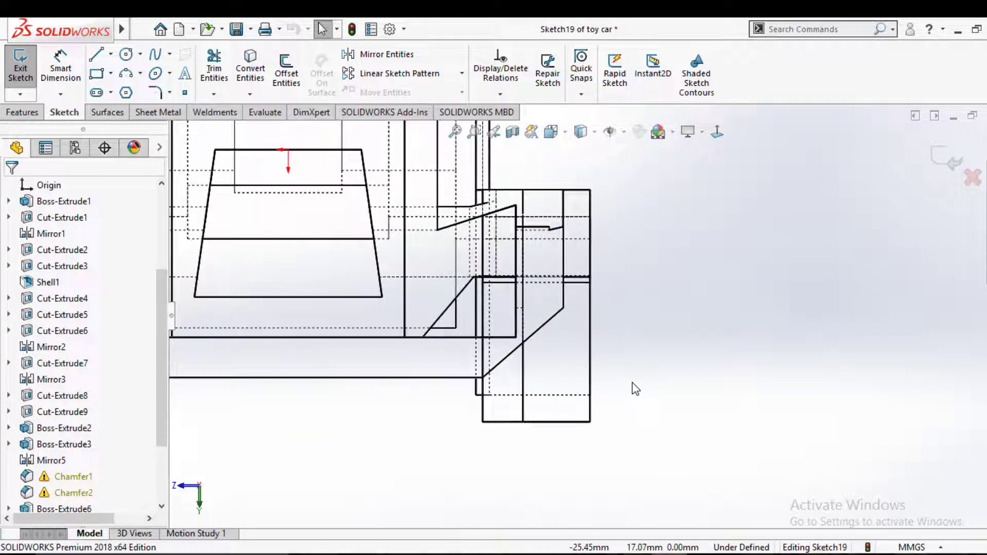
{"action": "left_click", "coordinate": [96, 59]}
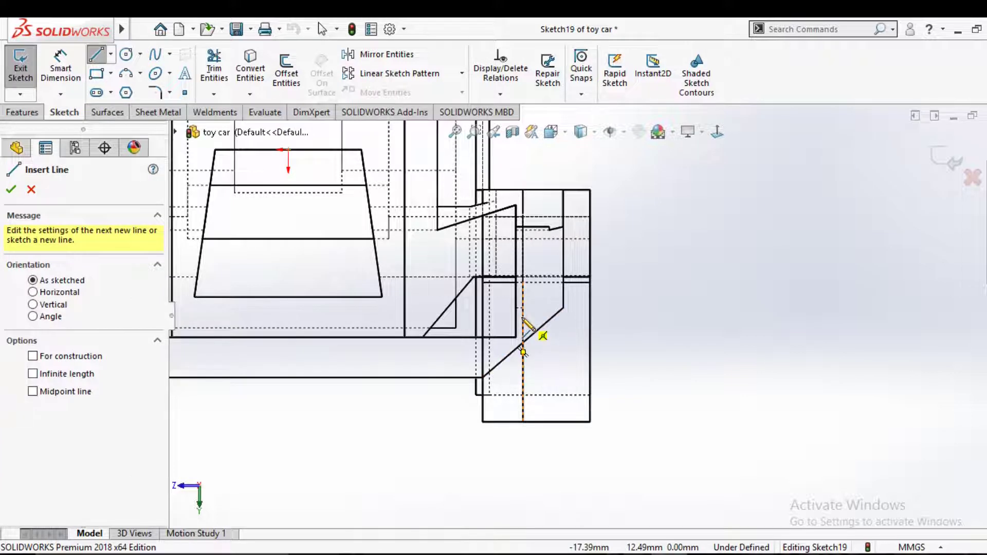
Draw a closed stair-step line outline beside the right-side leg.
{"action": "left_click", "coordinate": [523, 317]}
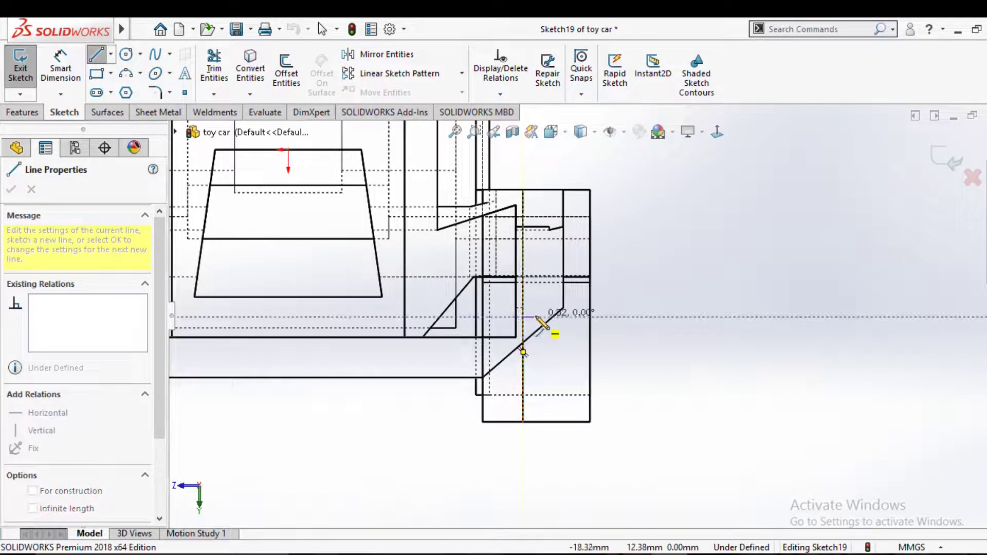
{"action": "left_click", "coordinate": [540, 317]}
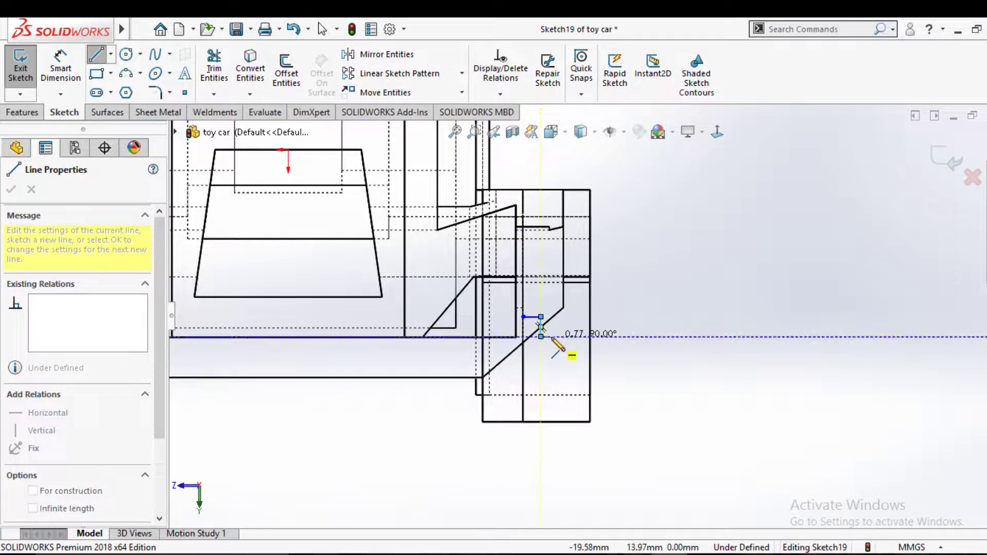
{"action": "left_click", "coordinate": [540, 336]}
{"action": "left_click", "coordinate": [553, 337]}
{"action": "left_click", "coordinate": [574, 380]}
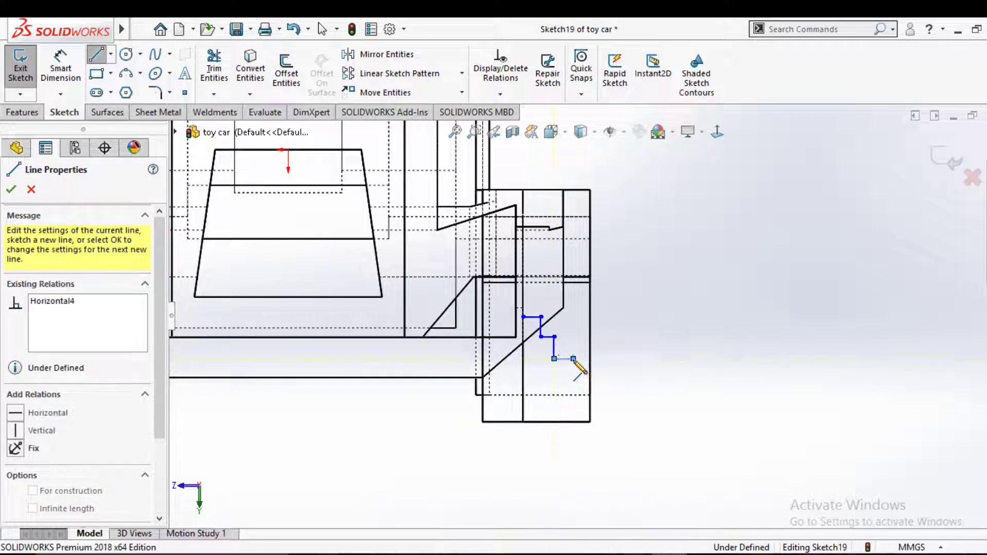
{"action": "left_click", "coordinate": [574, 394]}
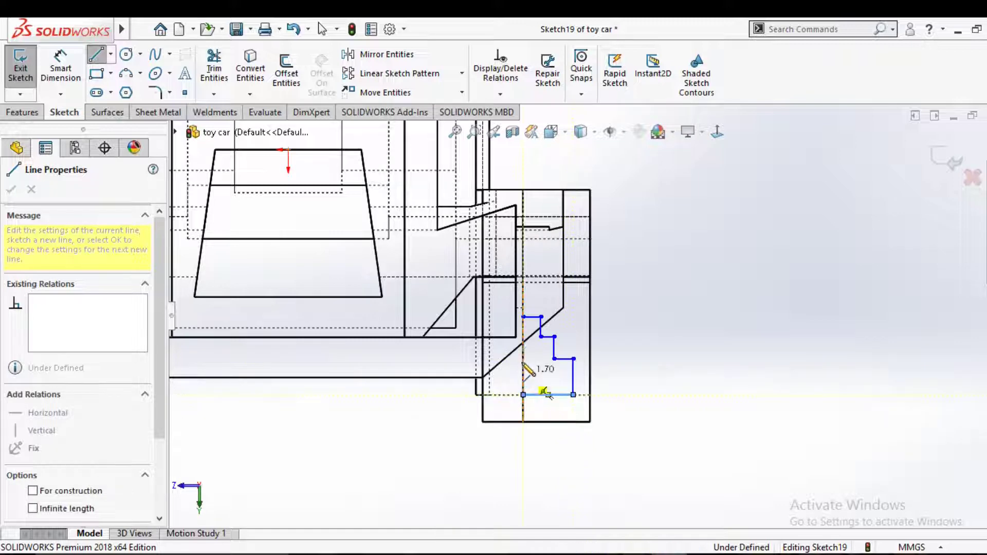
{"action": "left_click", "coordinate": [523, 317]}
{"action": "right_click", "coordinate": [532, 323]}
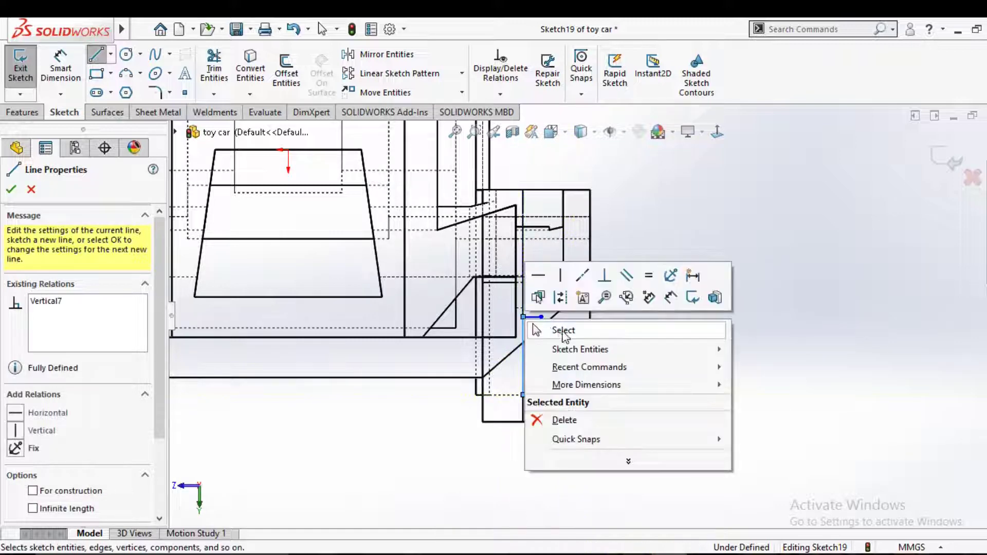
{"action": "left_click", "coordinate": [564, 332]}
Begin dimensioning the top tread line with Smart Dimension.
{"action": "scroll", "coordinate": [565, 337], "scroll_direction": "down", "scroll_amount": 2}
{"action": "key", "text": "d"}
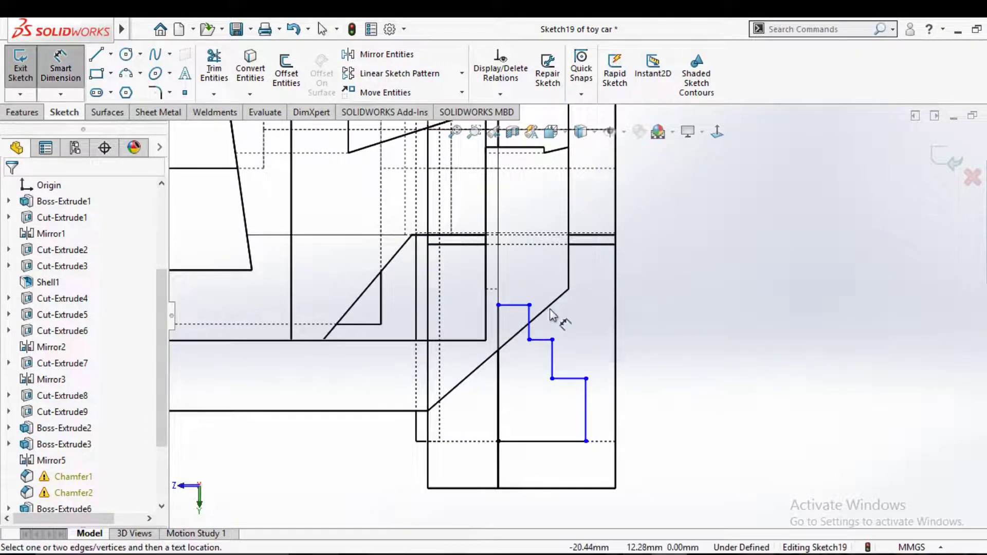
{"action": "scroll", "coordinate": [514, 314], "scroll_direction": "down", "scroll_amount": 2}
{"action": "left_click", "coordinate": [491, 304]}
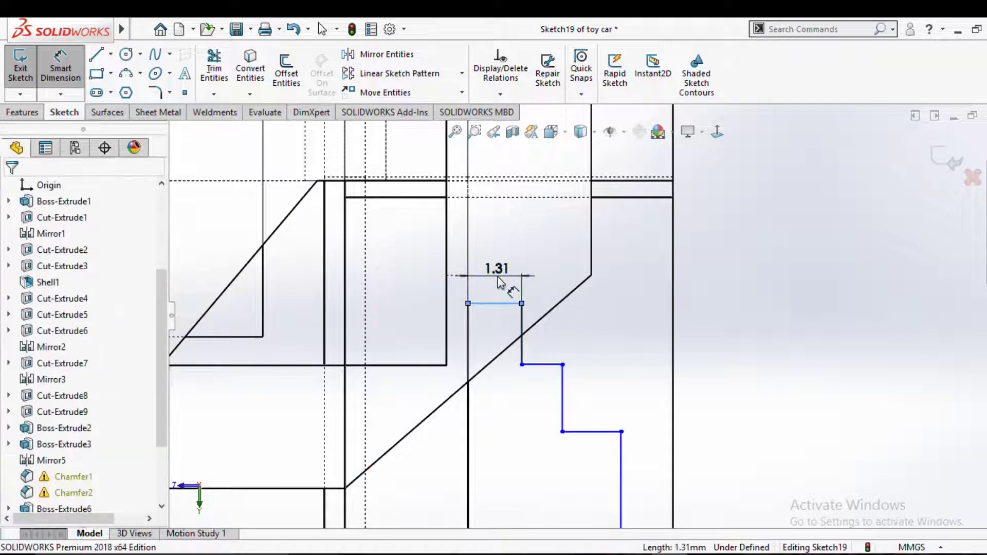
Dimension the three stair treads to 1.20 mm width each.
{"action": "left_click", "coordinate": [497, 276]}
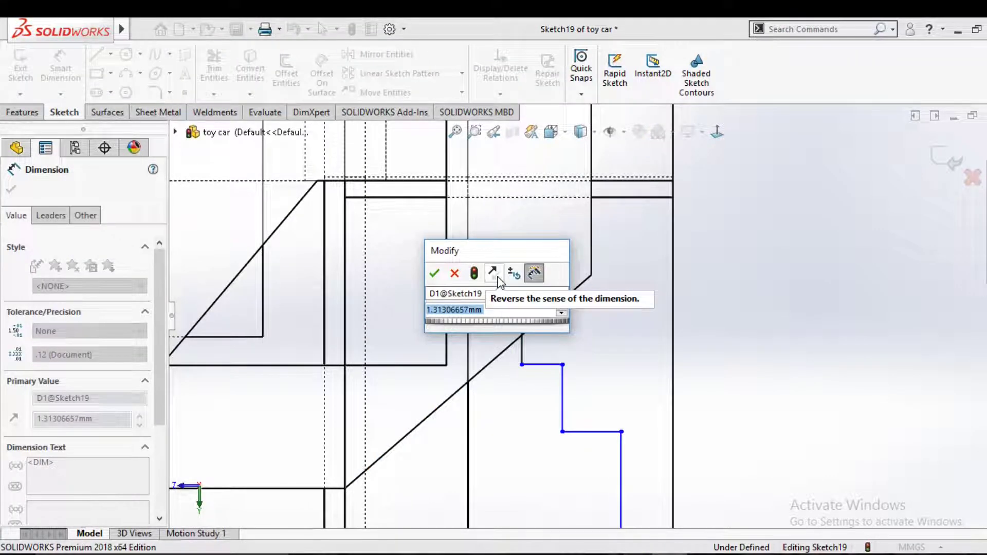
{"action": "type", "text": "1.2"}
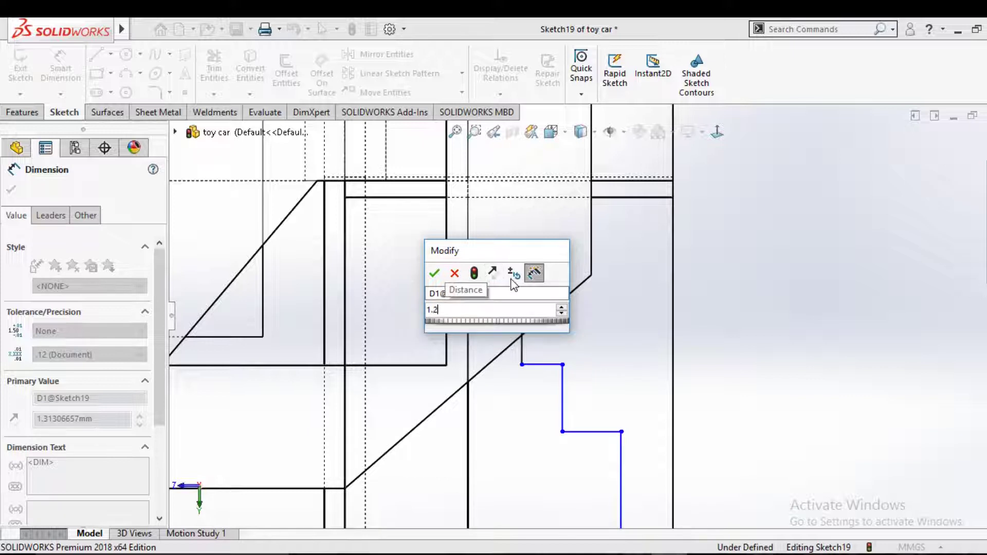
{"action": "key", "text": "Escape"}
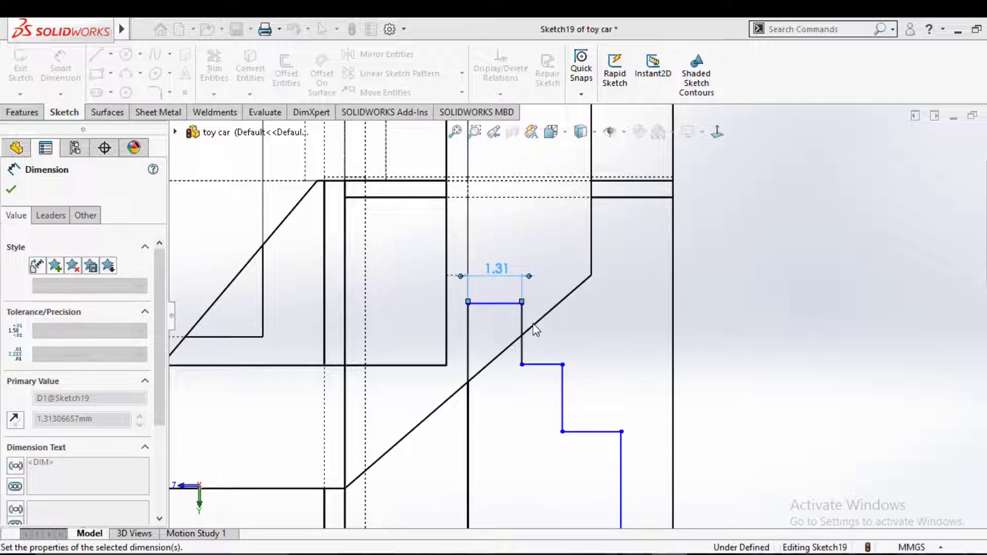
{"action": "left_click", "coordinate": [546, 365]}
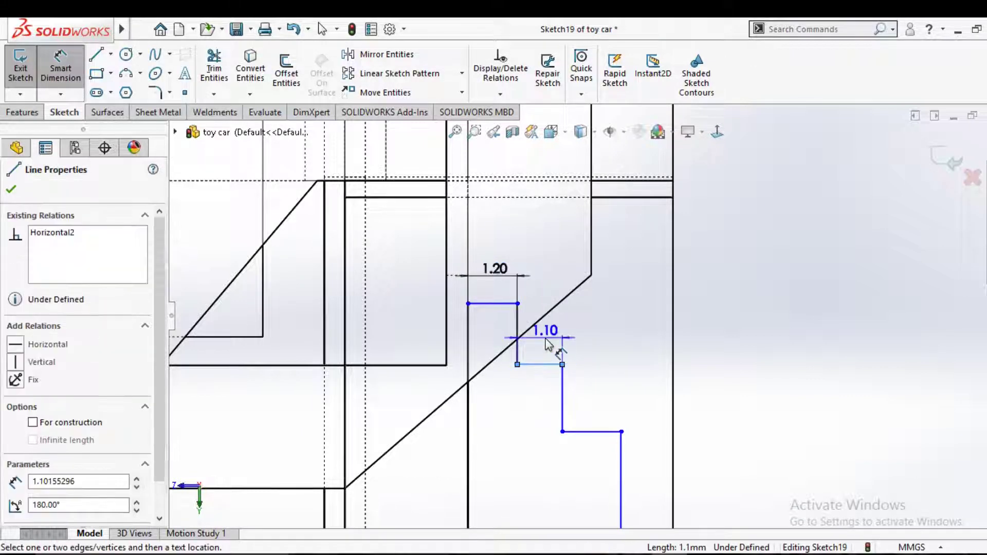
{"action": "left_click", "coordinate": [545, 339]}
{"action": "type", "text": "1.2"}
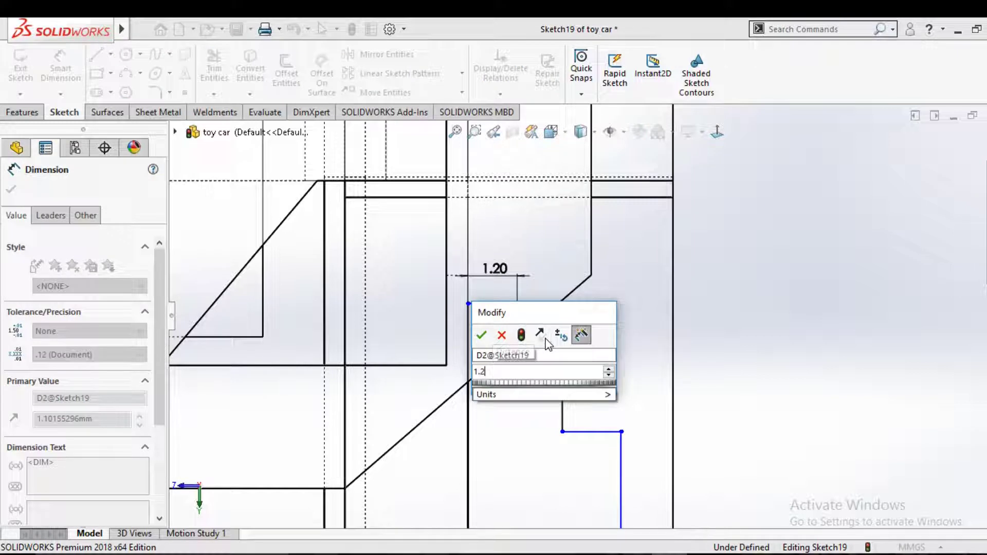
{"action": "key", "text": "Return"}
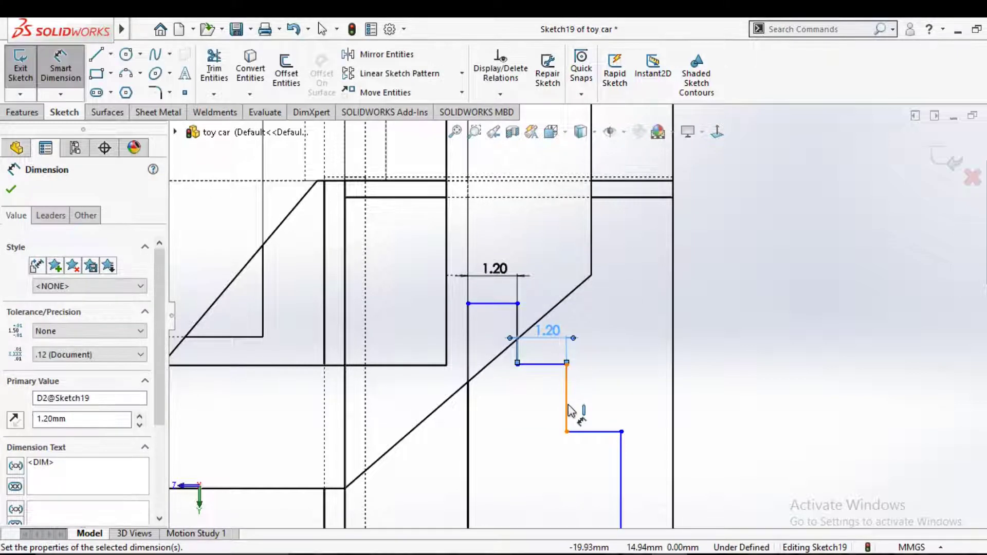
{"action": "left_click", "coordinate": [566, 406]}
{"action": "left_click", "coordinate": [621, 445]}
{"action": "left_click", "coordinate": [608, 424]}
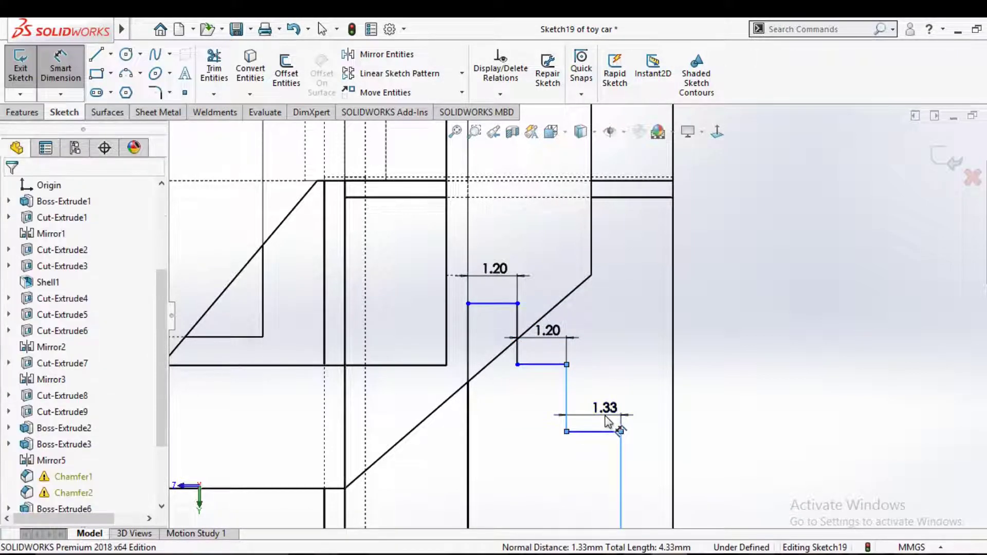
{"action": "type", "text": "1.2"}
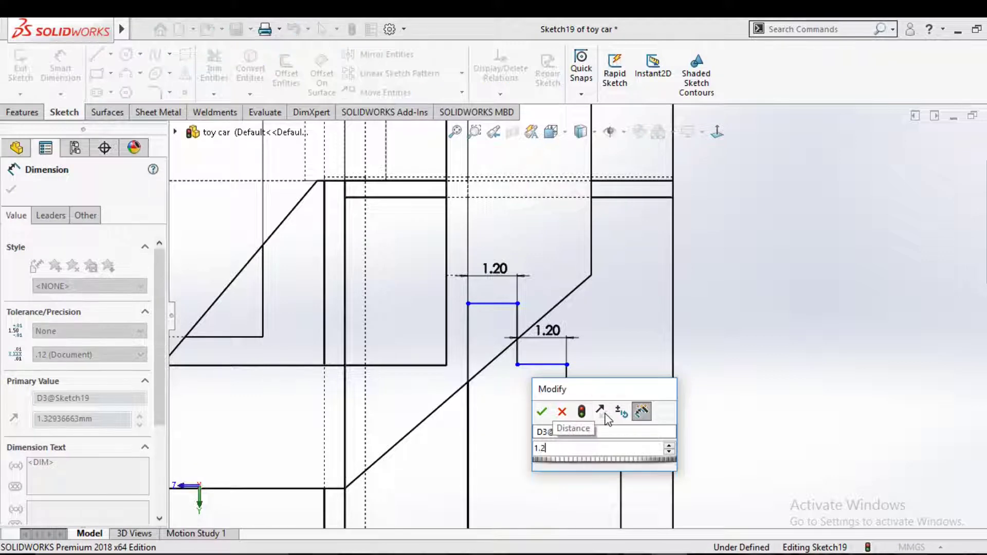
{"action": "key", "text": "Return"}
Set the overall staircase height to 5.50 mm.
{"action": "scroll", "coordinate": [607, 417], "scroll_direction": "up", "scroll_amount": 1}
{"action": "scroll", "coordinate": [609, 421], "scroll_direction": "up", "scroll_amount": 2}
{"action": "scroll", "coordinate": [612, 411], "scroll_direction": "down", "scroll_amount": 1}
{"action": "scroll", "coordinate": [586, 370], "scroll_direction": "up", "scroll_amount": 1}
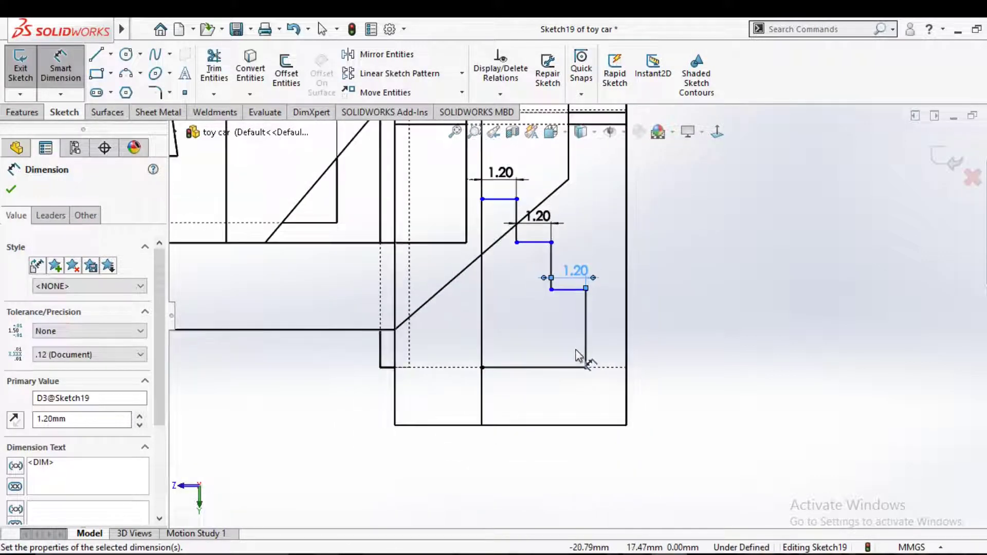
{"action": "left_click", "coordinate": [497, 201]}
{"action": "left_click", "coordinate": [509, 367]}
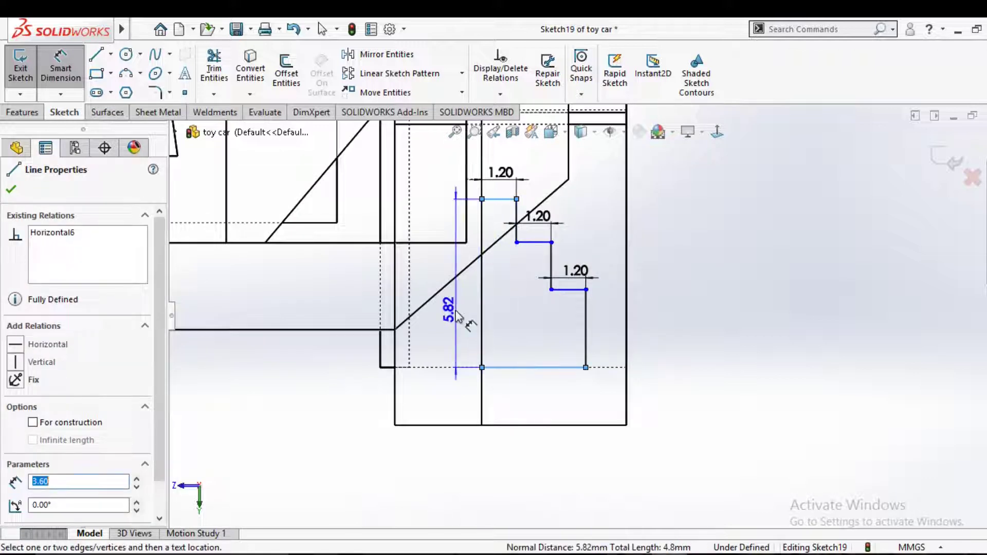
{"action": "left_click", "coordinate": [455, 315]}
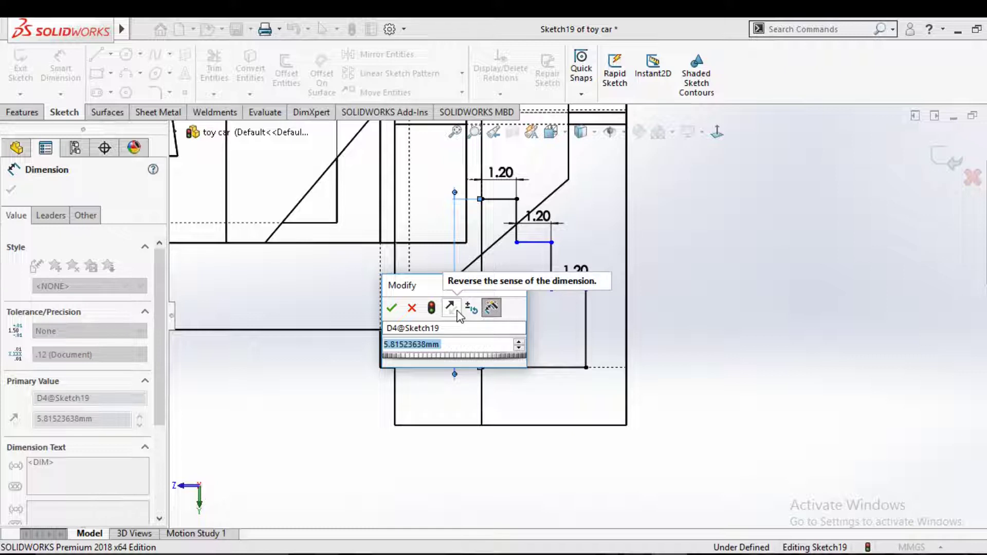
{"action": "type", "text": "5.5"}
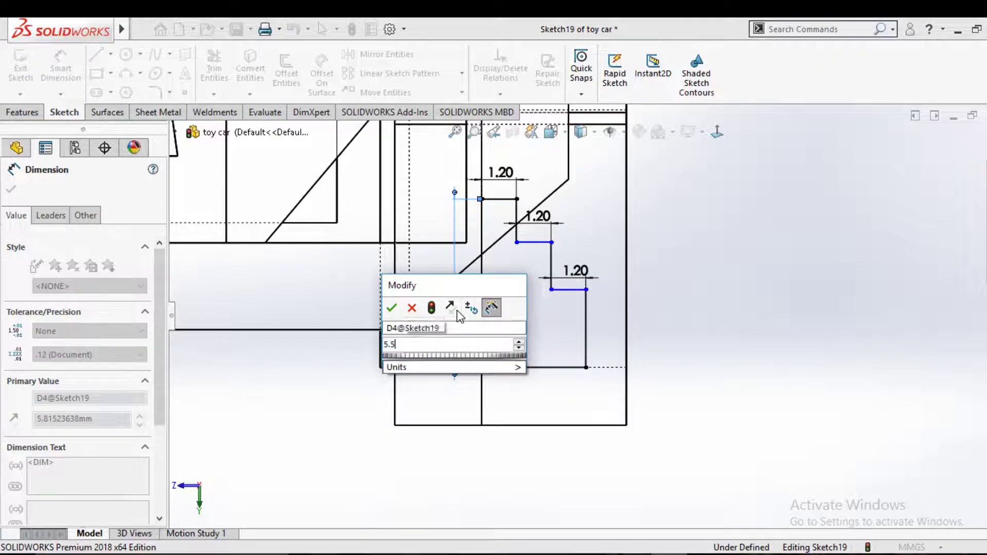
{"action": "key", "text": "Return"}
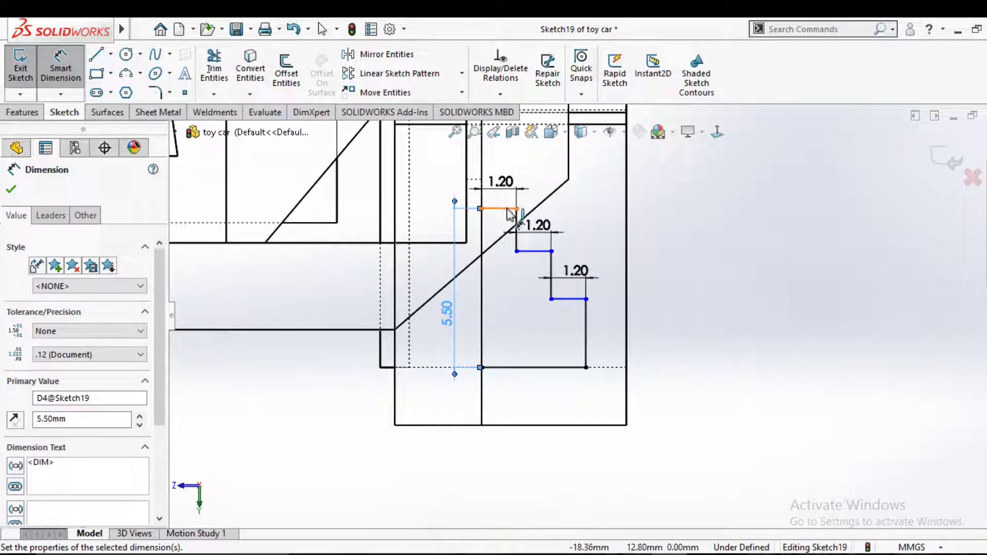
Set both step heights to 2.00 mm and exit the sketch.
{"action": "left_click", "coordinate": [507, 209]}
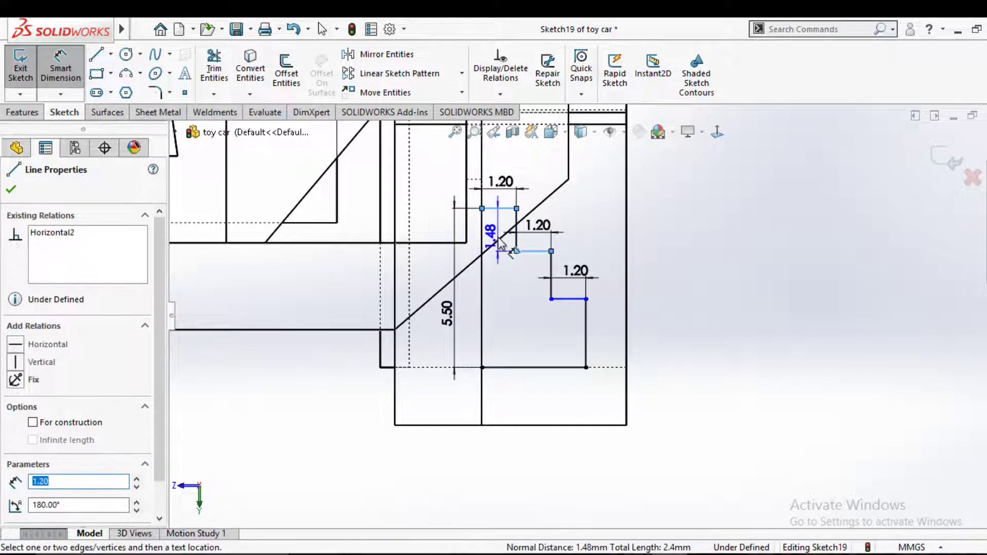
{"action": "left_click", "coordinate": [499, 245]}
{"action": "type", "text": "2"}
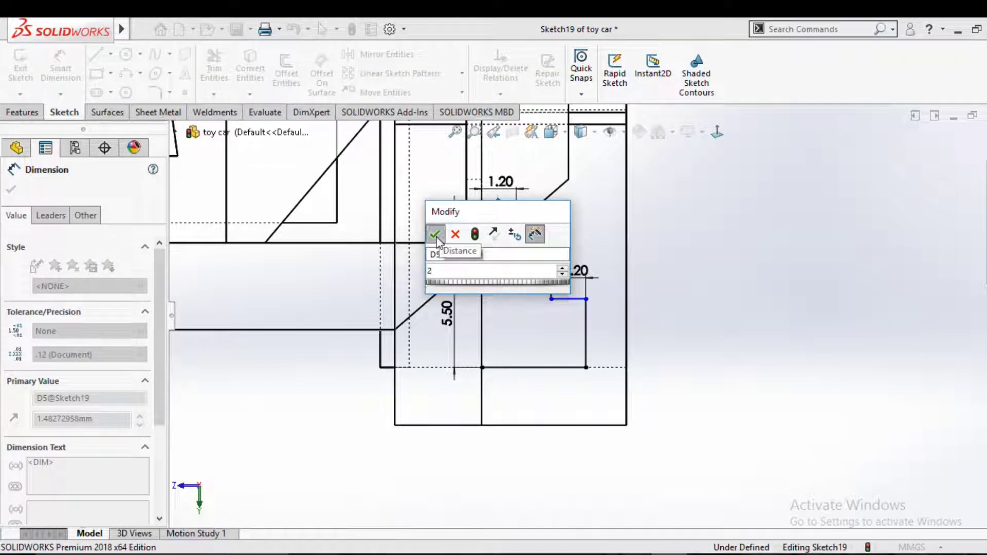
{"action": "left_click", "coordinate": [435, 235]}
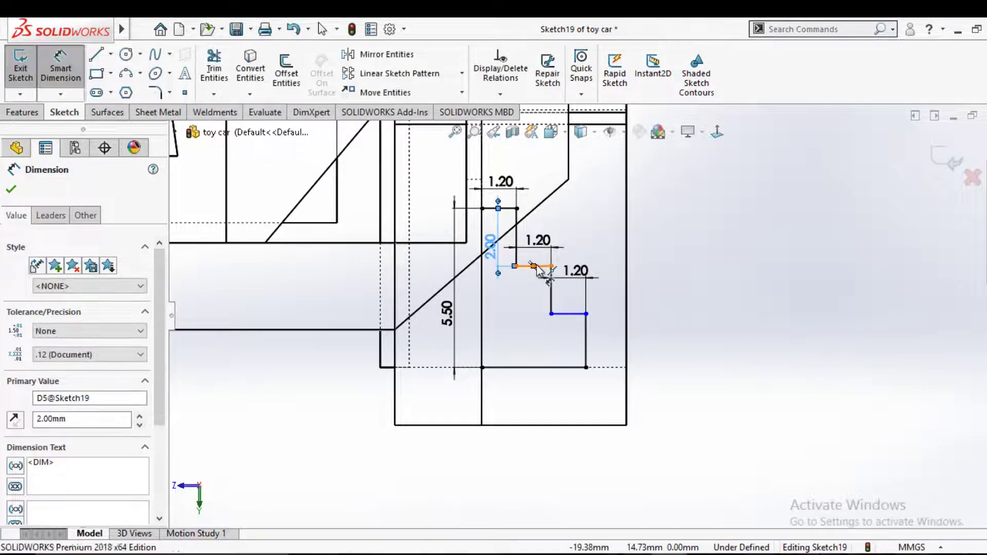
{"action": "left_click", "coordinate": [535, 266]}
{"action": "left_click", "coordinate": [568, 314]}
{"action": "left_click", "coordinate": [527, 288]}
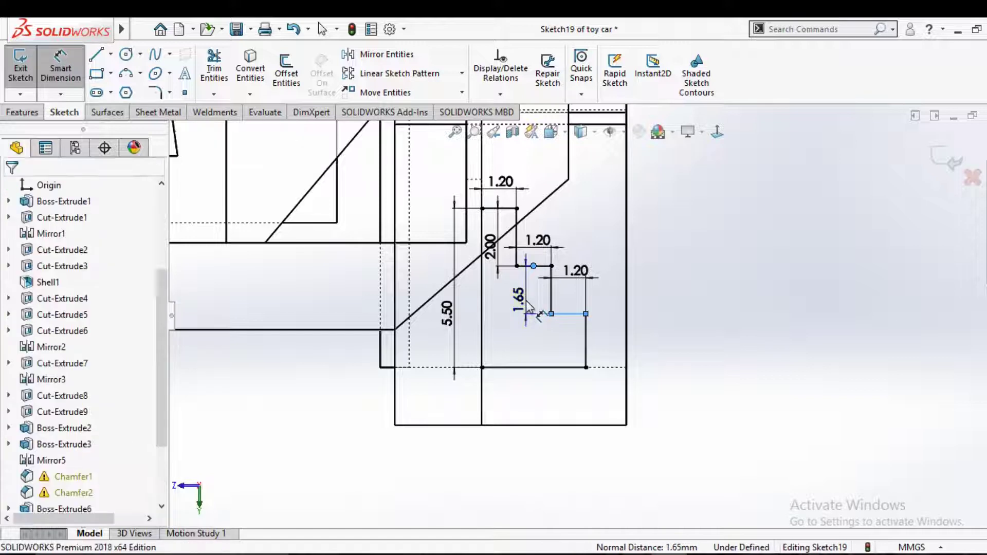
{"action": "type", "text": "2"}
{"action": "left_click", "coordinate": [462, 297]}
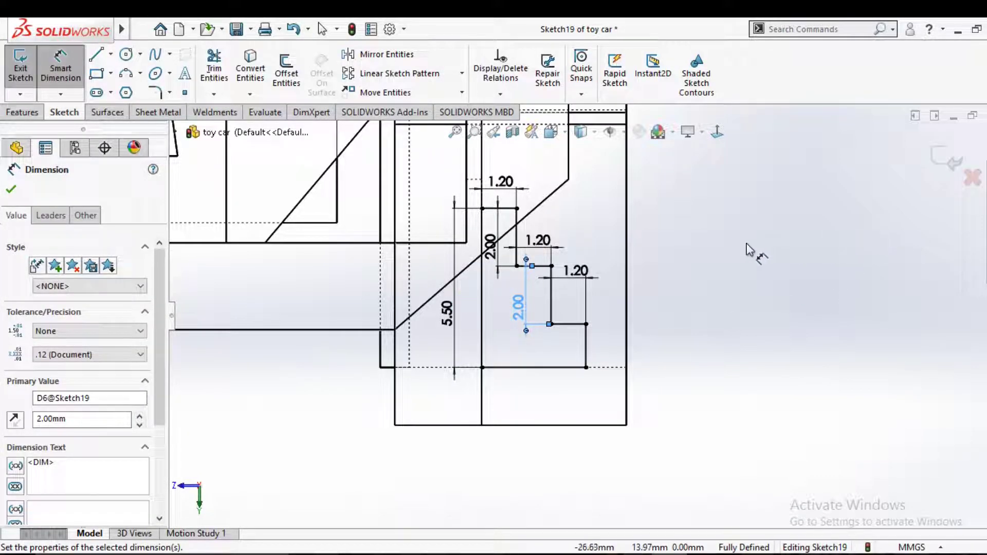
{"action": "left_click", "coordinate": [944, 157]}
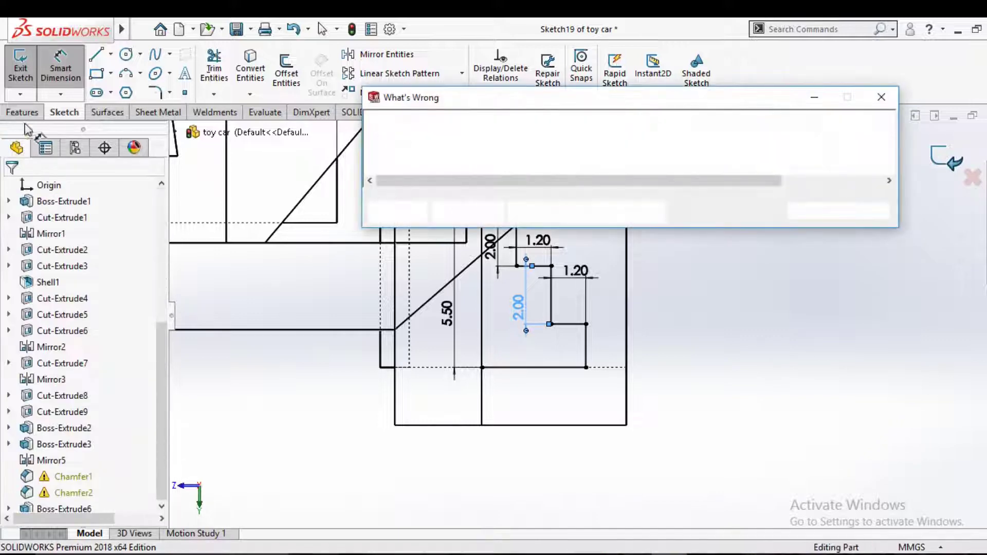
Close the What's Wrong window and show the chassis Shaded With Edges.
{"action": "left_click", "coordinate": [812, 211]}
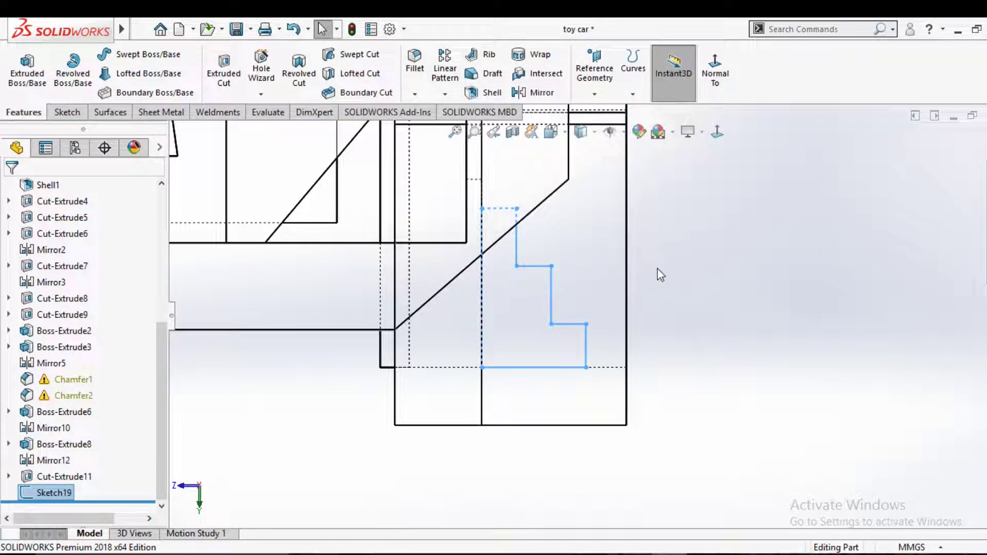
{"action": "scroll", "coordinate": [659, 275], "scroll_direction": "up", "scroll_amount": 2}
{"action": "mouse_move", "coordinate": [408, 388]}
{"action": "middle_mouse_down"}
{"action": "mouse_move", "coordinate": [535, 388]}
{"action": "mouse_move", "coordinate": [535, 379]}
{"action": "mouse_move", "coordinate": [498, 375]}
{"action": "mouse_move", "coordinate": [519, 381]}
{"action": "middle_mouse_up"}
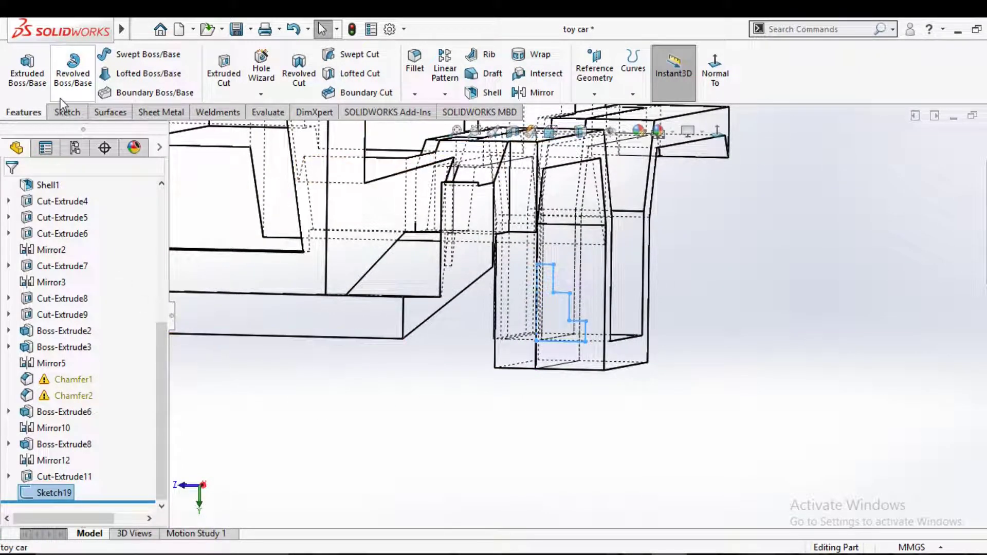
{"action": "left_click", "coordinate": [582, 135]}
{"action": "left_click", "coordinate": [581, 156]}
{"action": "mouse_move", "coordinate": [581, 164]}
{"action": "middle_mouse_down"}
{"action": "mouse_move", "coordinate": [478, 318]}
{"action": "mouse_move", "coordinate": [506, 326]}
{"action": "middle_mouse_up"}
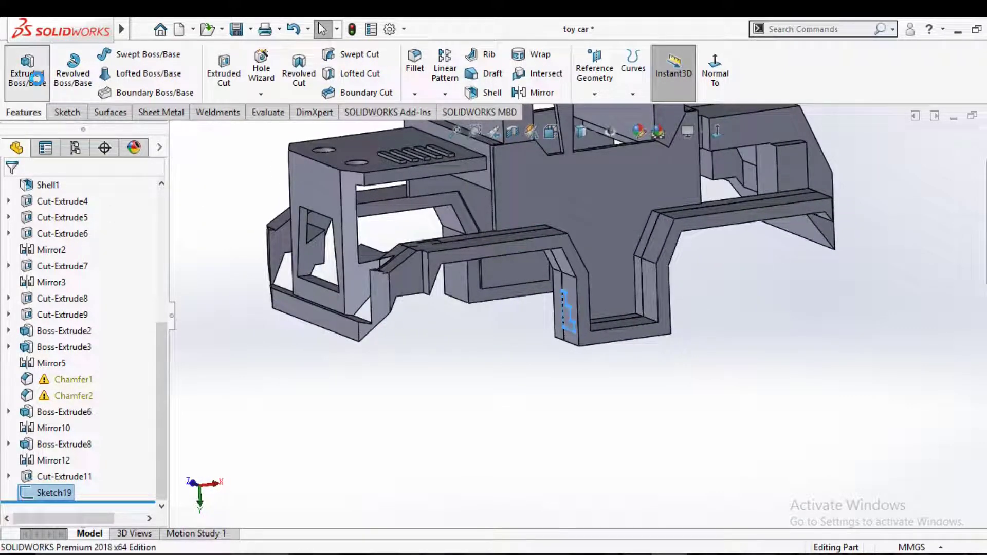
Boss-extrude the staircase Up To Surface on the opposite face, unmerged.
{"action": "left_click", "coordinate": [646, 303]}
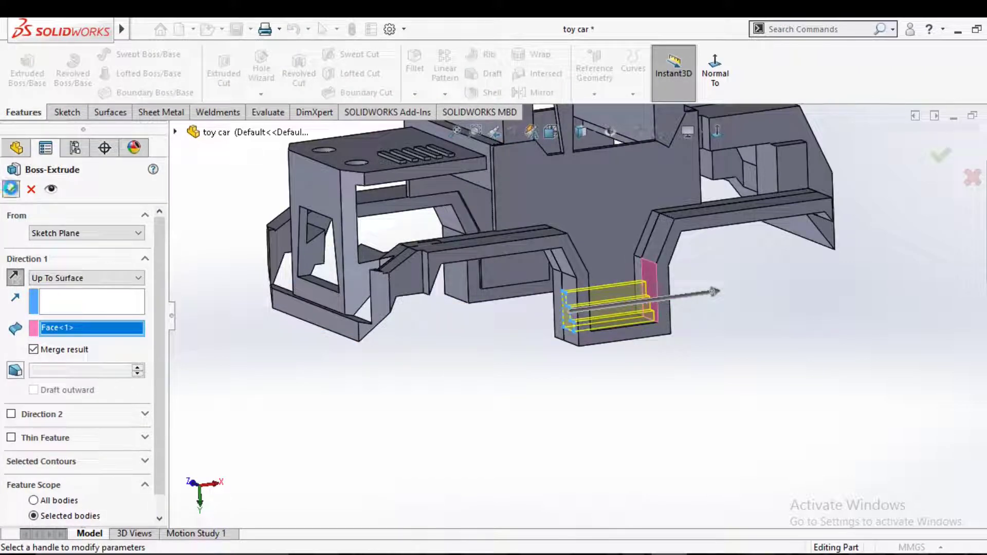
{"action": "left_click", "coordinate": [34, 350]}
{"action": "left_click", "coordinate": [12, 190]}
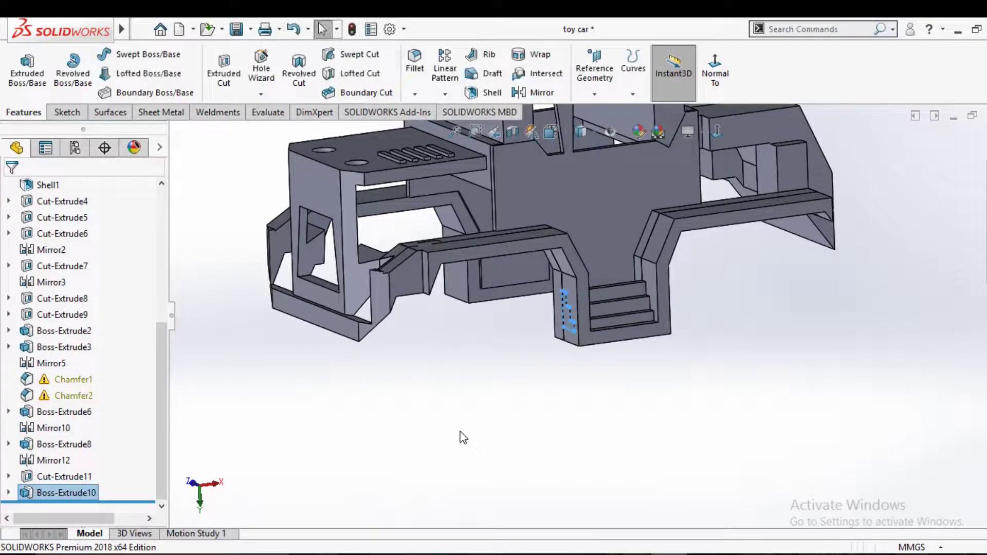
Start Sketch20 on the stair's top face, viewed normal to it.
{"action": "middle_click_drag", "start_coordinate": [658, 424], "coordinate": [660, 505]}
{"action": "scroll", "coordinate": [626, 335], "scroll_direction": "down", "scroll_amount": 5}
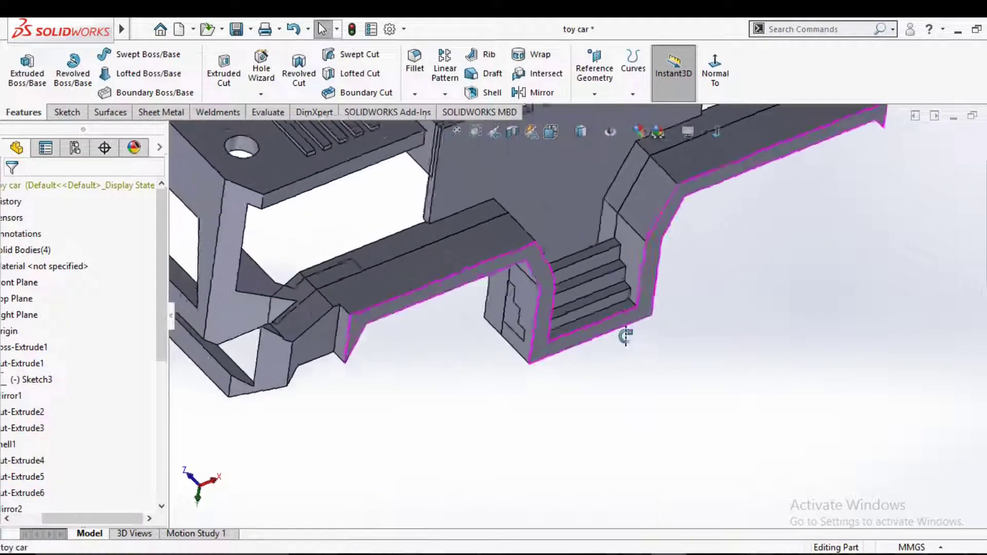
{"action": "mouse_move", "coordinate": [626, 335]}
{"action": "middle_mouse_down"}
{"action": "mouse_move", "coordinate": [633, 303]}
{"action": "mouse_move", "coordinate": [577, 276]}
{"action": "middle_mouse_up"}
{"action": "scroll", "coordinate": [633, 298], "scroll_direction": "up", "scroll_amount": 5}
{"action": "scroll", "coordinate": [578, 277], "scroll_direction": "down", "scroll_amount": 2}
{"action": "scroll", "coordinate": [591, 283], "scroll_direction": "down", "scroll_amount": 2}
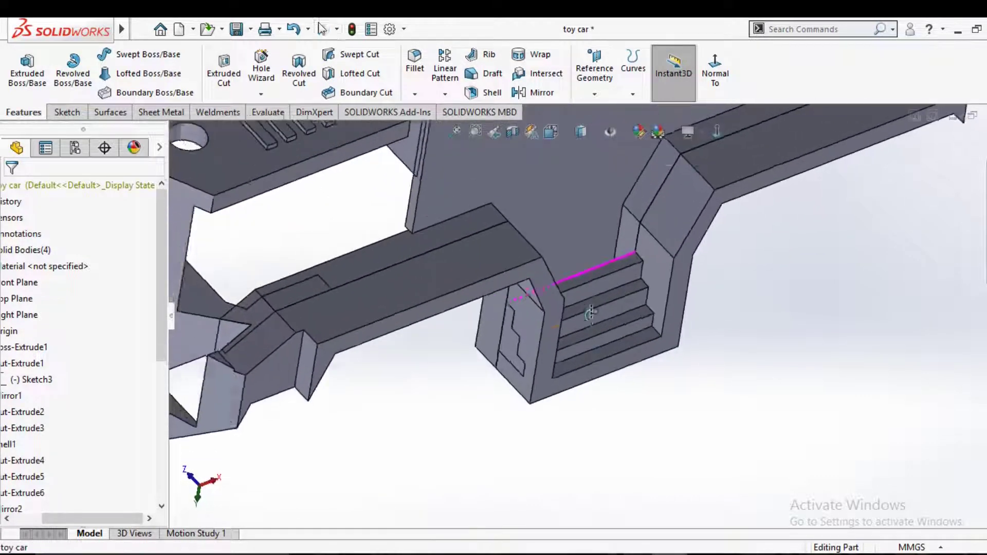
{"action": "scroll", "coordinate": [606, 287], "scroll_direction": "down", "scroll_amount": 3}
{"action": "left_click", "coordinate": [609, 294]}
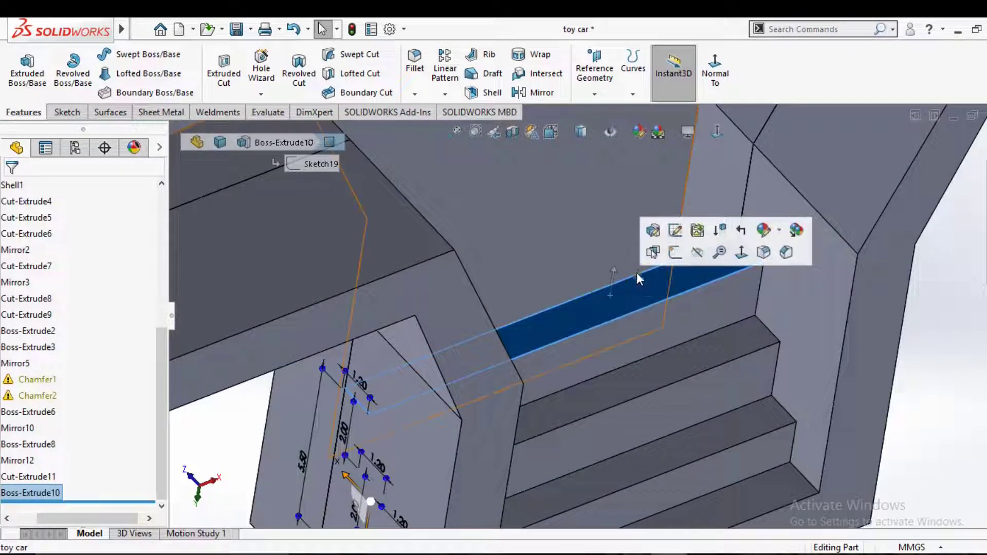
{"action": "left_click", "coordinate": [675, 254]}
{"action": "left_click", "coordinate": [714, 128]}
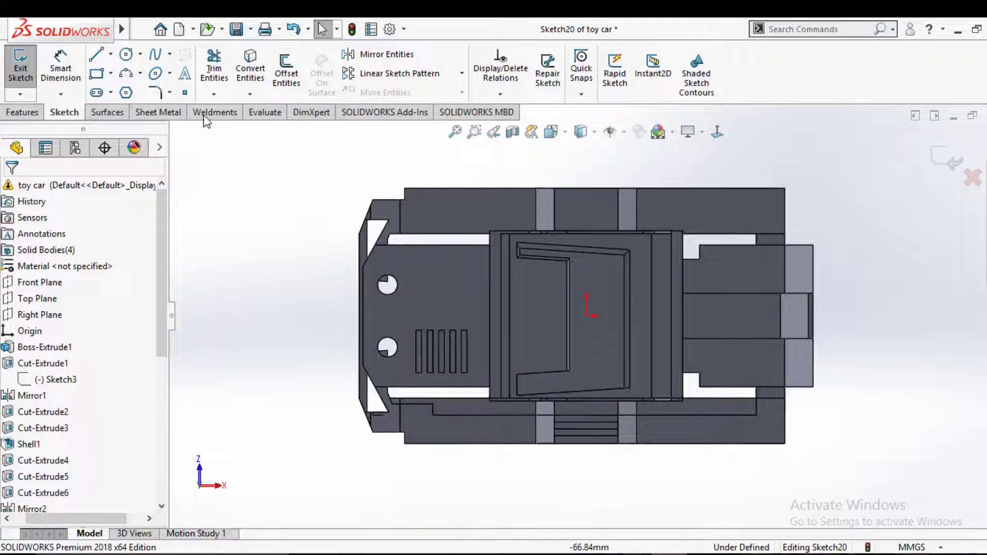
Draw a corner rectangle spanning between the two grey pillars.
{"action": "left_click", "coordinate": [102, 75]}
{"action": "scroll", "coordinate": [625, 442], "scroll_direction": "down", "scroll_amount": 3}
{"action": "scroll", "coordinate": [626, 441], "scroll_direction": "down", "scroll_amount": 2}
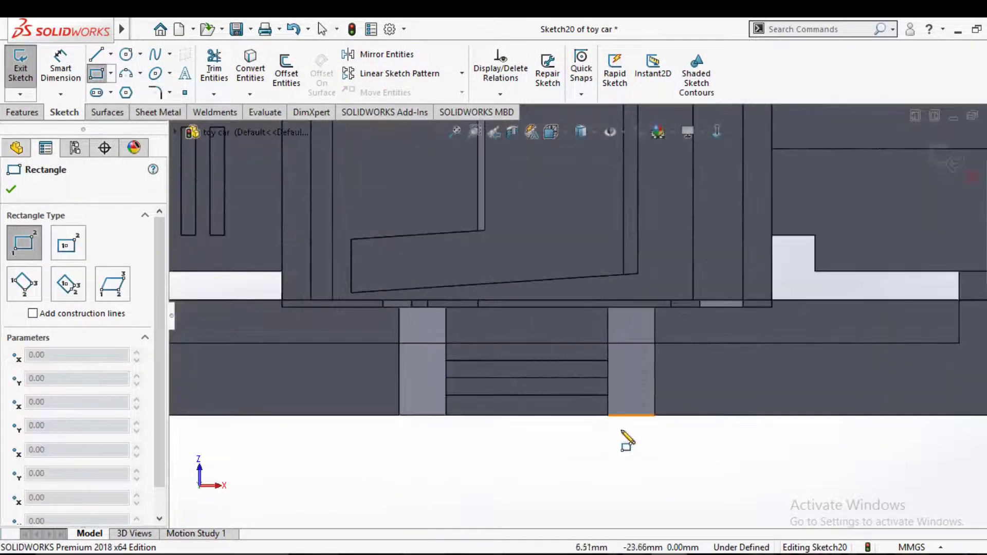
{"action": "left_click", "coordinate": [607, 359]}
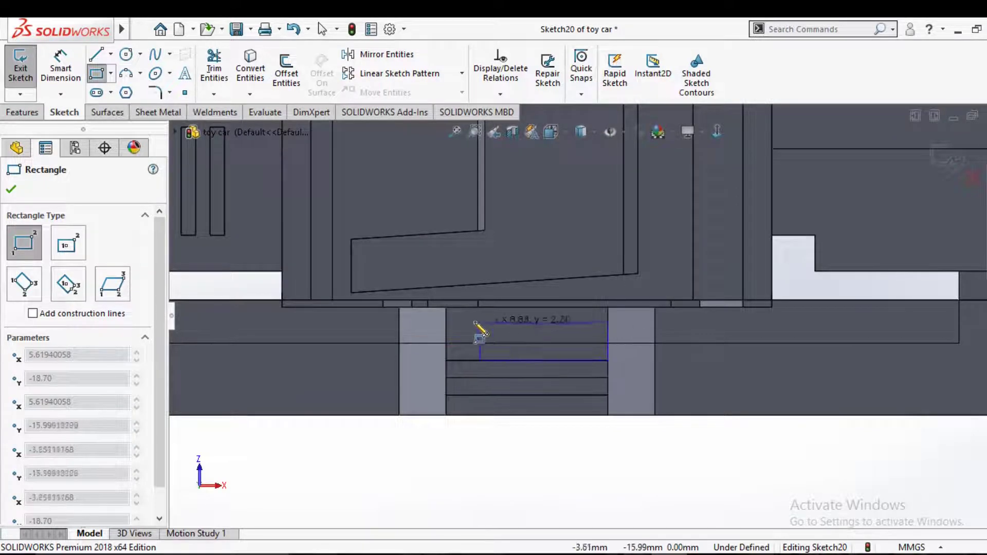
{"action": "left_click", "coordinate": [446, 307]}
{"action": "right_click", "coordinate": [445, 309]}
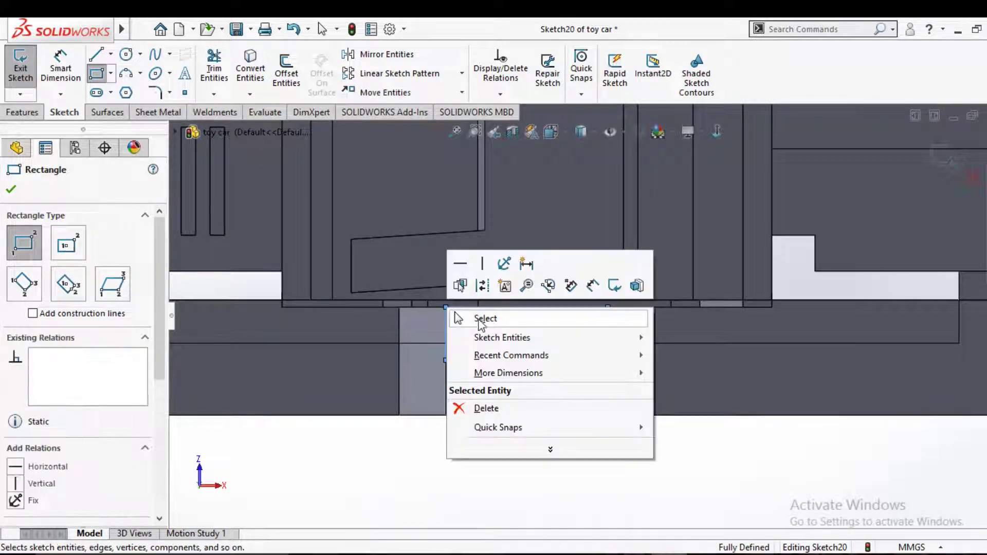
{"action": "left_click", "coordinate": [478, 317]}
{"action": "left_click", "coordinate": [22, 112]}
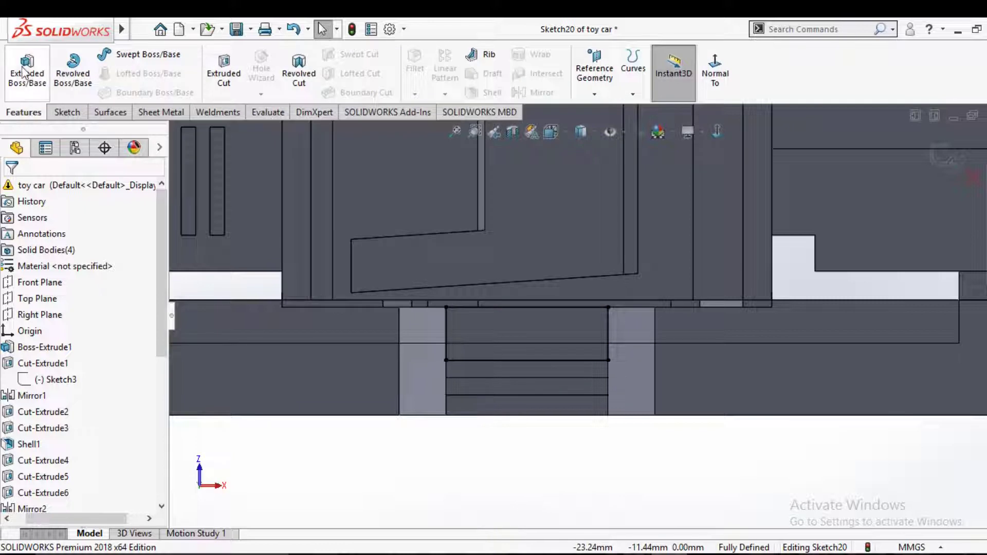
Boss-extrude the rectangle 1.00 mm blind as a separate, unmerged body.
{"action": "left_click", "coordinate": [27, 69]}
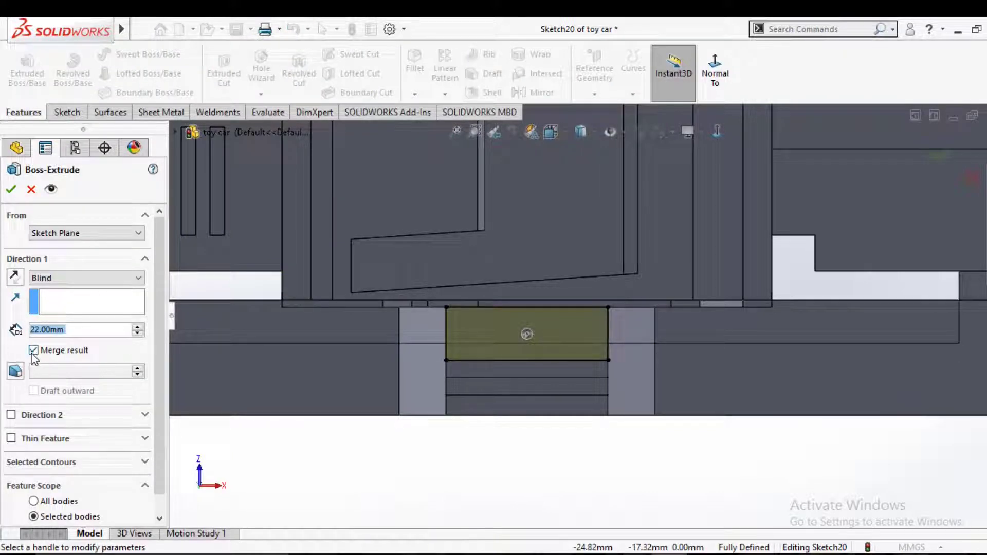
{"action": "left_click", "coordinate": [33, 352]}
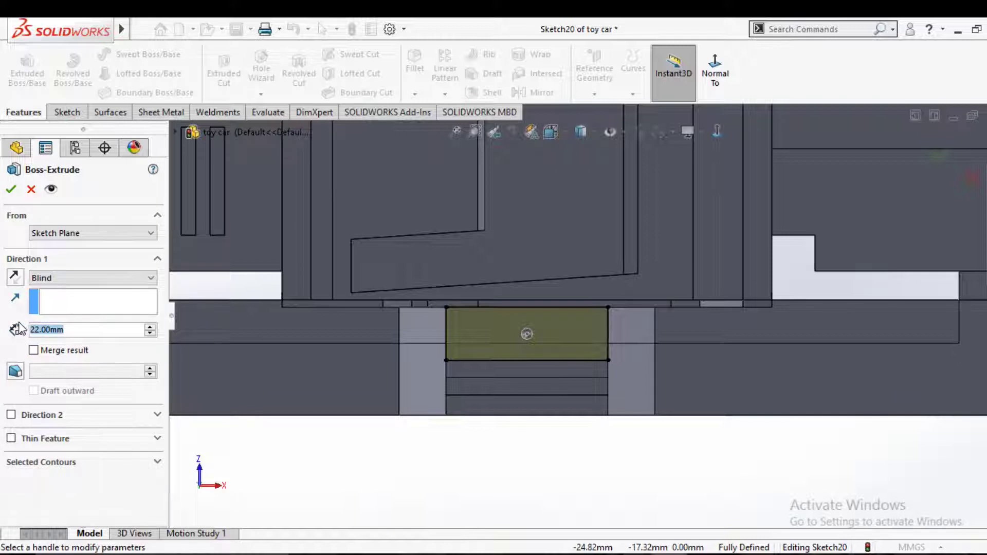
{"action": "type", "text": "1"}
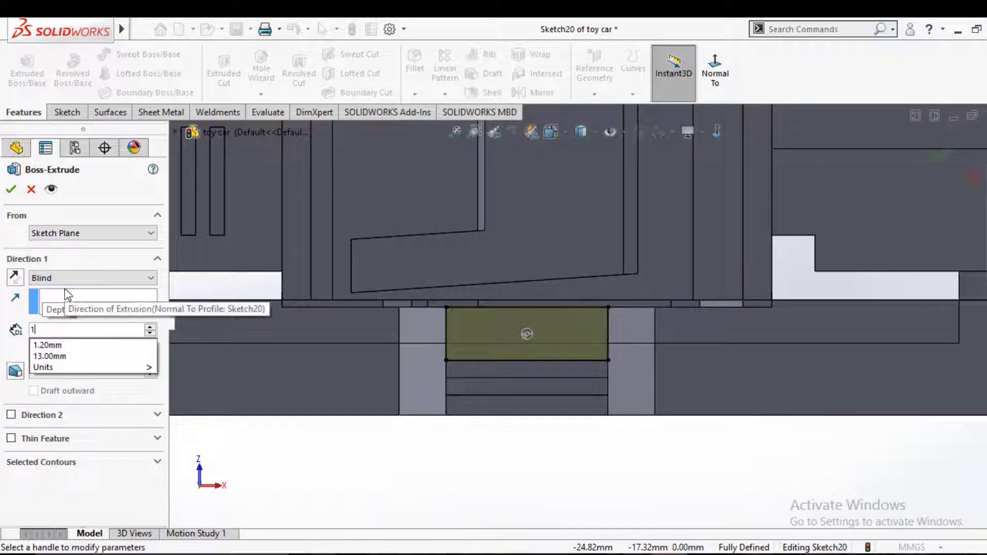
{"action": "scroll", "coordinate": [500, 452], "scroll_direction": "up", "scroll_amount": 5}
{"action": "middle_click_drag", "start_coordinate": [500, 451], "coordinate": [294, 329]}
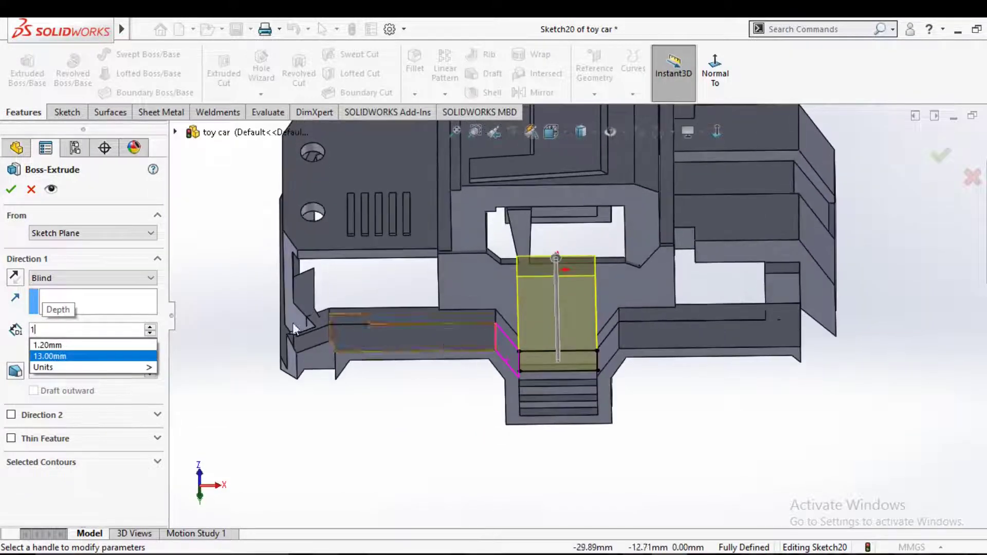
{"action": "key", "text": "Return"}
{"action": "mouse_move", "coordinate": [455, 441]}
{"action": "middle_mouse_down"}
{"action": "mouse_move", "coordinate": [467, 418]}
{"action": "mouse_move", "coordinate": [466, 348]}
{"action": "middle_mouse_up"}
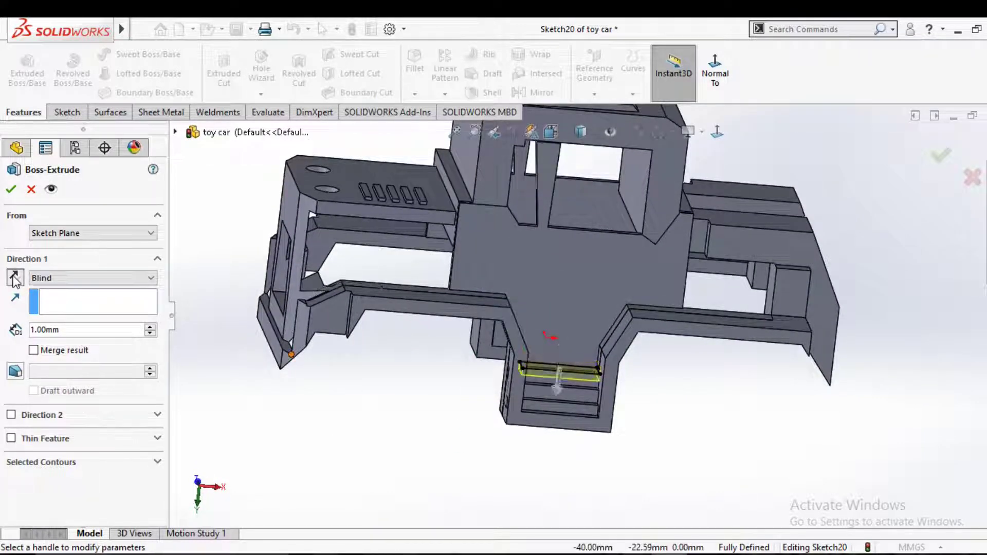
{"action": "left_click", "coordinate": [11, 191]}
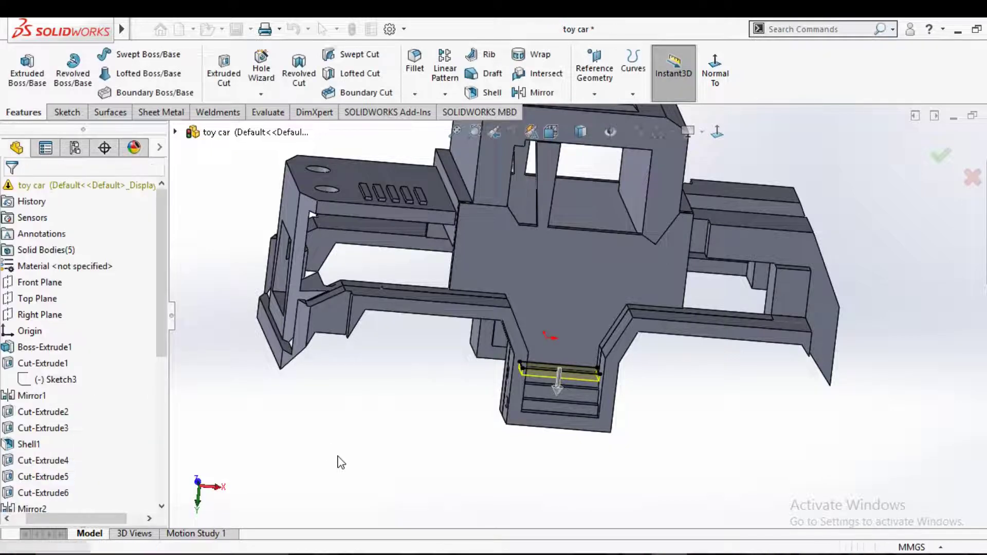
Start a Mirror feature with the Front Plane as the mirror plane.
{"action": "middle_click_drag", "start_coordinate": [380, 447], "coordinate": [634, 345]}
{"action": "scroll", "coordinate": [634, 346], "scroll_direction": "down", "scroll_amount": 5}
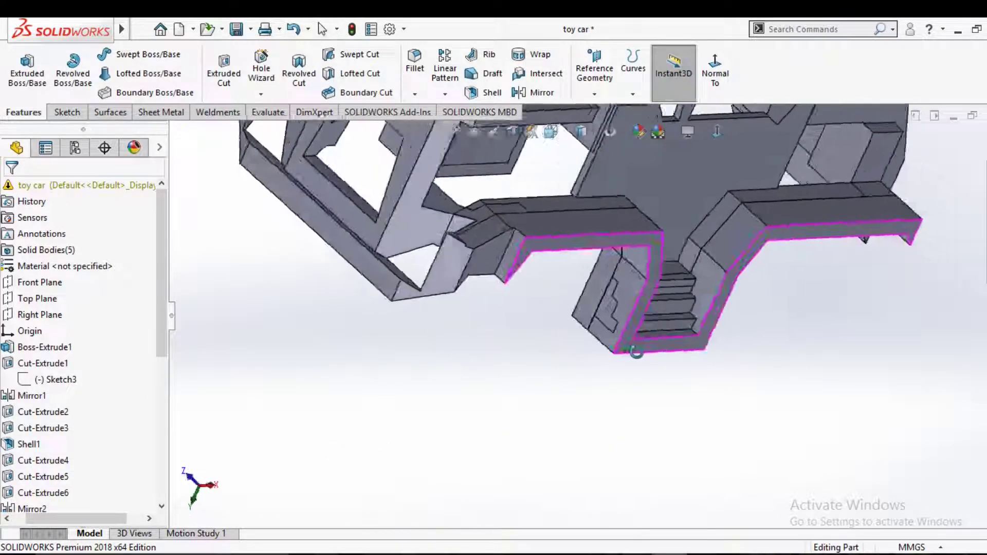
{"action": "scroll", "coordinate": [659, 314], "scroll_direction": "up", "scroll_amount": 5}
{"action": "middle_click_drag", "start_coordinate": [660, 314], "coordinate": [613, 294]}
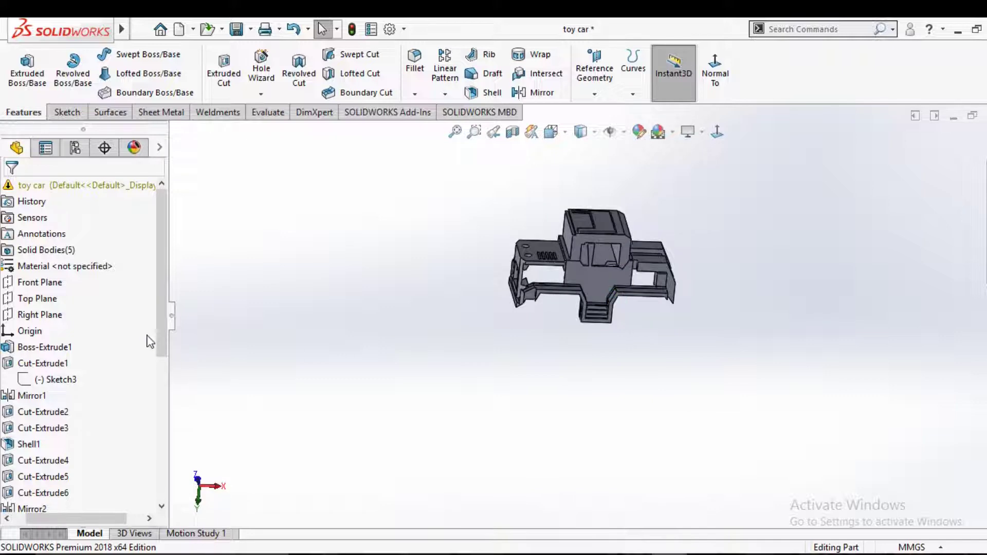
{"action": "left_click_drag", "start_coordinate": [161, 341], "coordinate": [160, 486]}
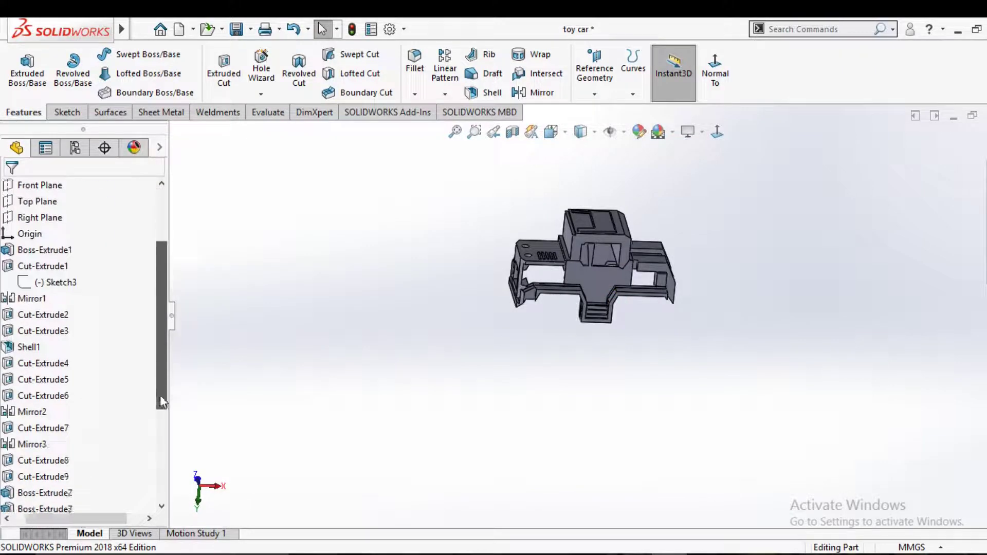
{"action": "left_click", "coordinate": [539, 94]}
{"action": "left_click", "coordinate": [175, 131]}
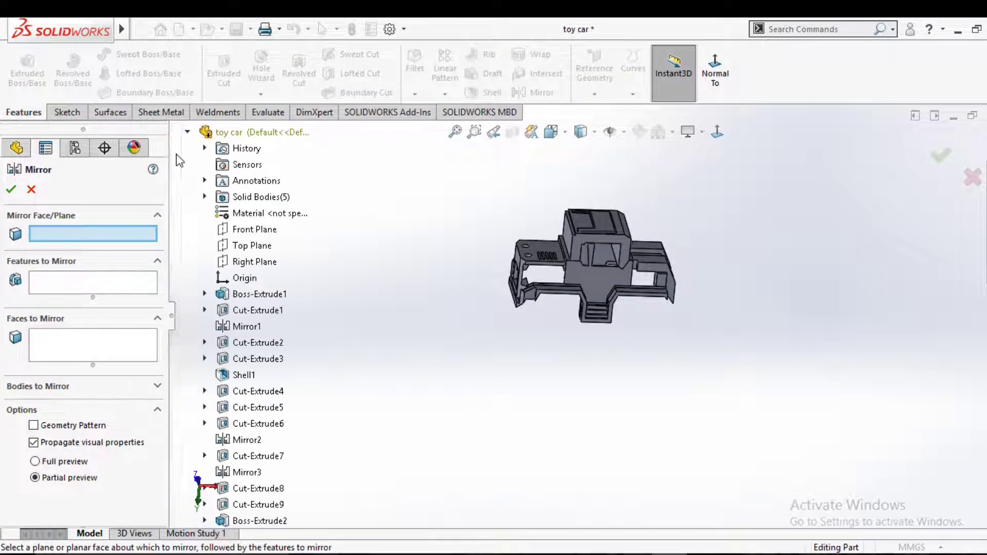
{"action": "left_click", "coordinate": [238, 238]}
Mirror Boss-Extrude10 and Boss-Extrude11 across the Front Plane.
{"action": "middle_click_drag", "start_coordinate": [435, 277], "coordinate": [521, 369]}
{"action": "scroll", "coordinate": [597, 332], "scroll_direction": "down", "scroll_amount": 2}
{"action": "scroll", "coordinate": [604, 316], "scroll_direction": "down", "scroll_amount": 2}
{"action": "scroll", "coordinate": [614, 319], "scroll_direction": "down", "scroll_amount": 4}
{"action": "scroll", "coordinate": [621, 320], "scroll_direction": "down", "scroll_amount": 4}
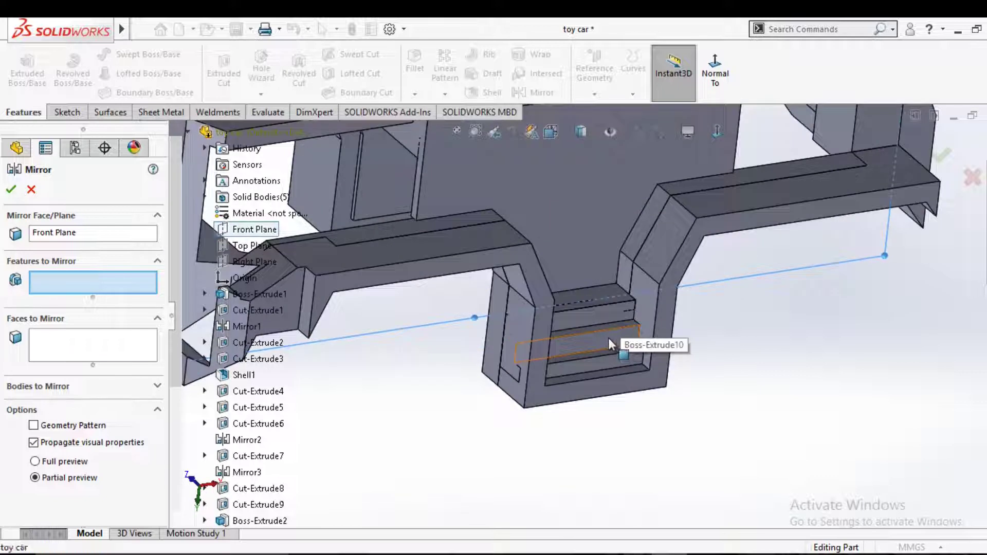
{"action": "left_click", "coordinate": [608, 340]}
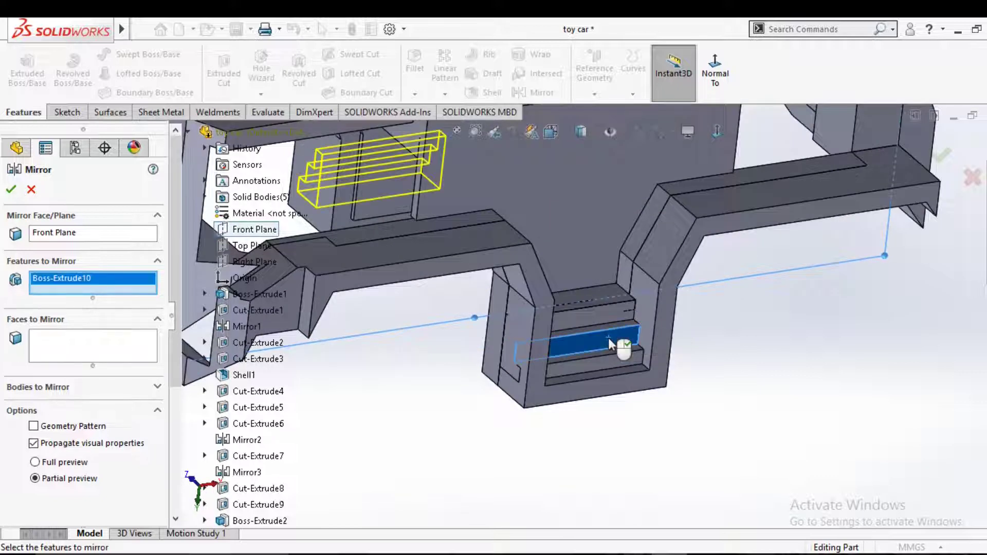
{"action": "left_click", "coordinate": [600, 295]}
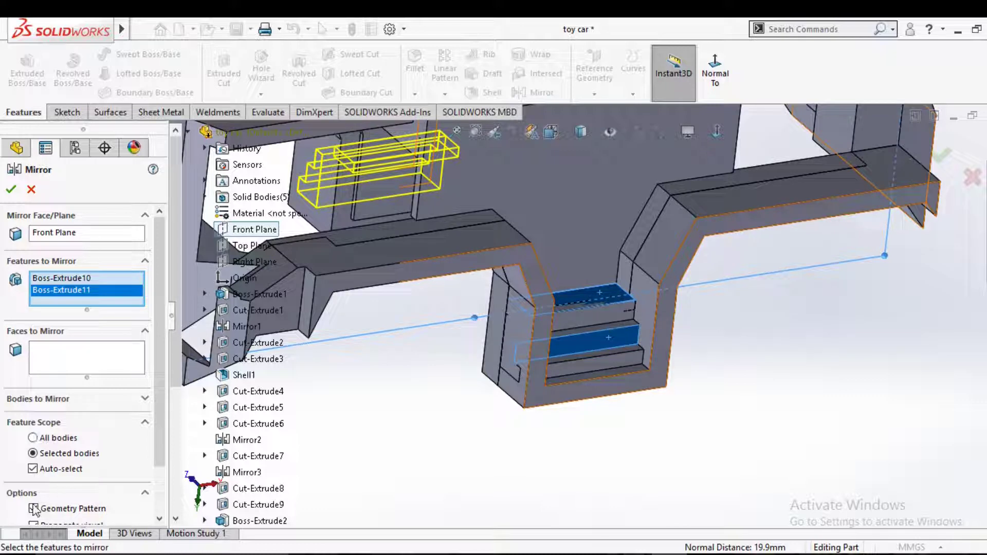
{"action": "left_click", "coordinate": [12, 192]}
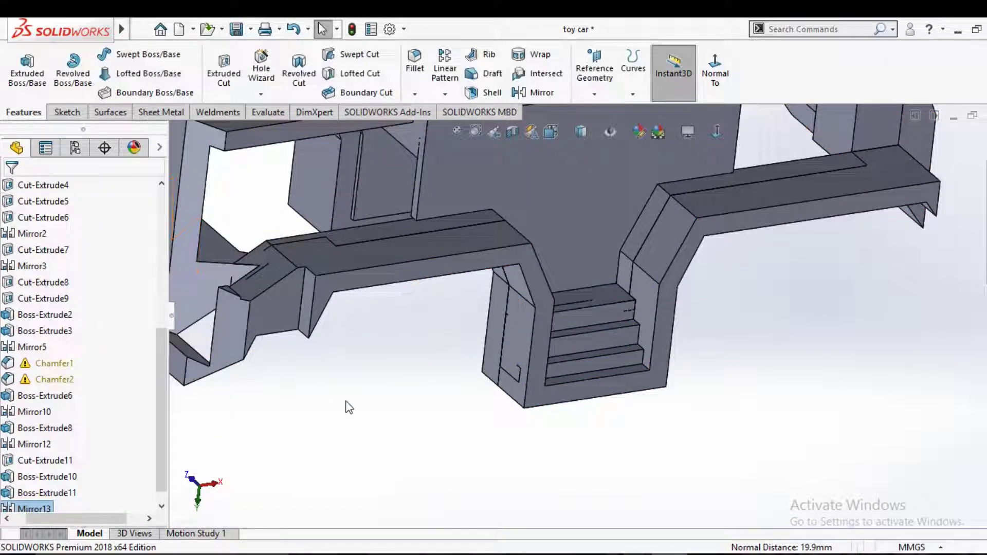
Inspect the mirrored steps, then return the chassis to the top view.
{"action": "scroll", "coordinate": [396, 415], "scroll_direction": "up", "scroll_amount": 5}
{"action": "mouse_move", "coordinate": [397, 414]}
{"action": "middle_mouse_down"}
{"action": "mouse_move", "coordinate": [527, 360]}
{"action": "mouse_move", "coordinate": [499, 343]}
{"action": "mouse_move", "coordinate": [541, 264]}
{"action": "mouse_move", "coordinate": [467, 211]}
{"action": "mouse_move", "coordinate": [451, 240]}
{"action": "mouse_move", "coordinate": [549, 240]}
{"action": "mouse_move", "coordinate": [583, 400]}
{"action": "mouse_move", "coordinate": [565, 370]}
{"action": "mouse_move", "coordinate": [475, 294]}
{"action": "middle_mouse_up"}
{"action": "scroll", "coordinate": [566, 308], "scroll_direction": "down", "scroll_amount": 3}
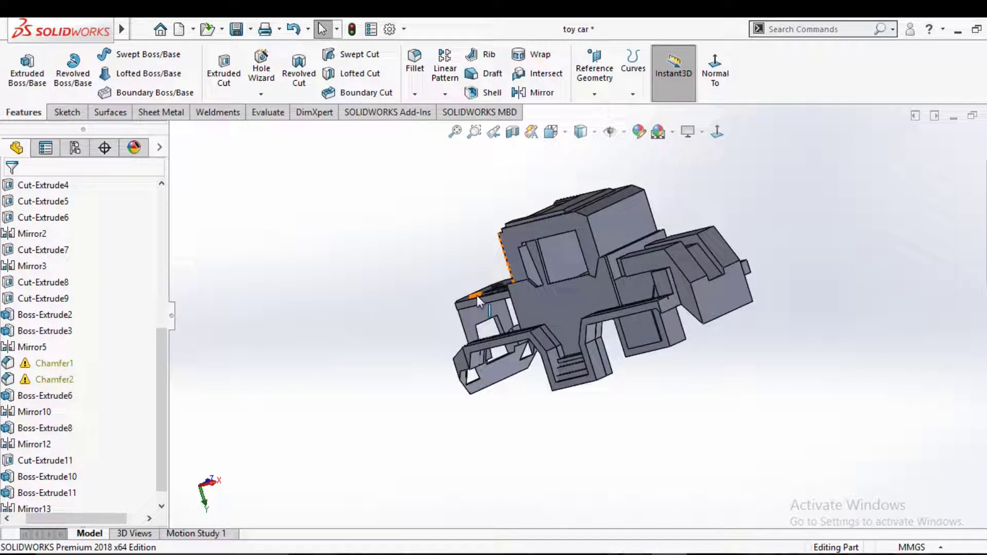
{"action": "mouse_move", "coordinate": [522, 403]}
{"action": "middle_mouse_down"}
{"action": "mouse_move", "coordinate": [503, 227]}
{"action": "mouse_move", "coordinate": [549, 340]}
{"action": "middle_mouse_up"}
{"action": "key", "text": "space"}
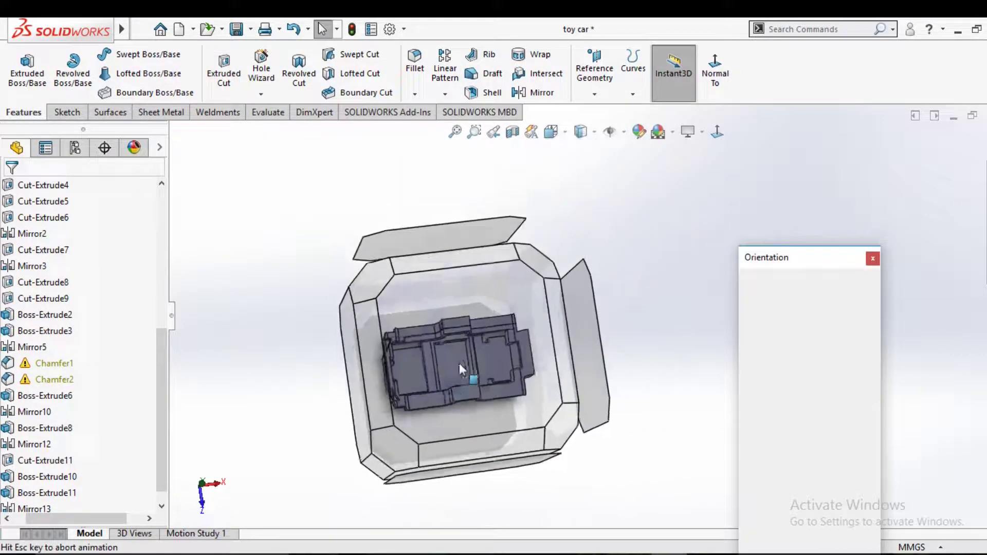
{"action": "left_click", "coordinate": [461, 362]}
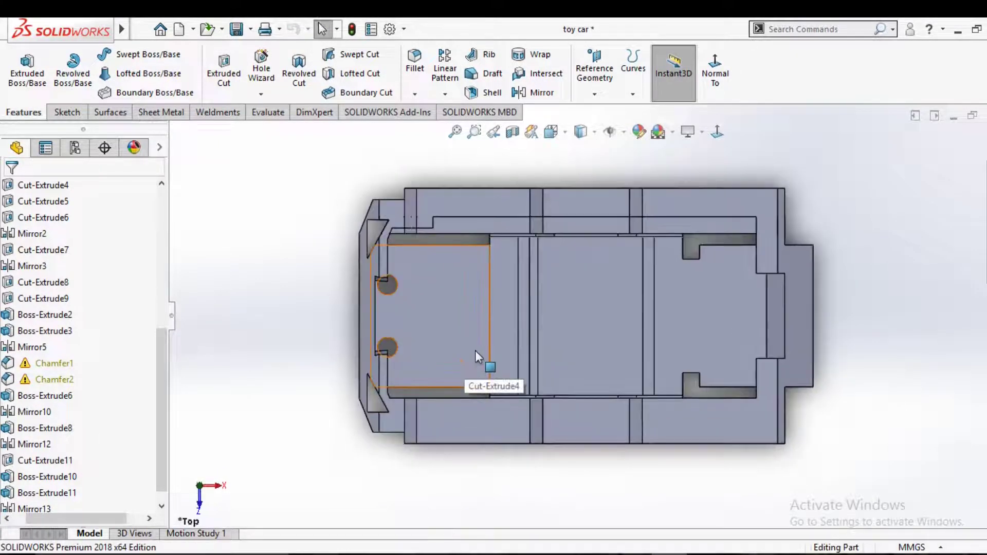
{"action": "mouse_move", "coordinate": [507, 308]}
{"action": "middle_mouse_down"}
{"action": "mouse_move", "coordinate": [502, 398]}
{"action": "mouse_move", "coordinate": [514, 389]}
{"action": "mouse_move", "coordinate": [511, 410]}
{"action": "mouse_move", "coordinate": [547, 413]}
{"action": "mouse_move", "coordinate": [464, 350]}
{"action": "middle_mouse_up"}
{"action": "key", "text": "space"}
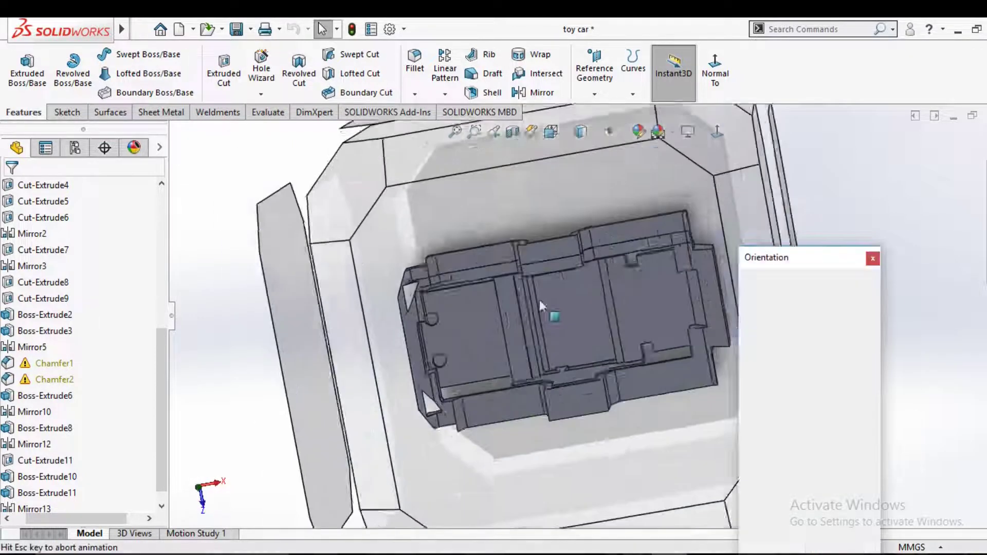
{"action": "key", "text": "Escape"}
{"action": "key", "text": "ctrl+5"}
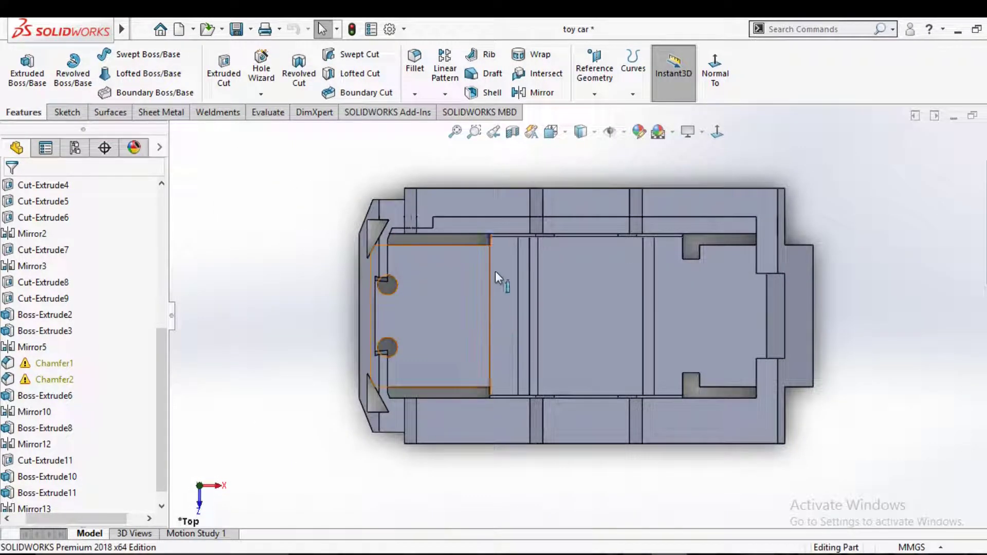
Select the narrow floor strip face left of centre for sketching.
{"action": "left_click", "coordinate": [60, 112]}
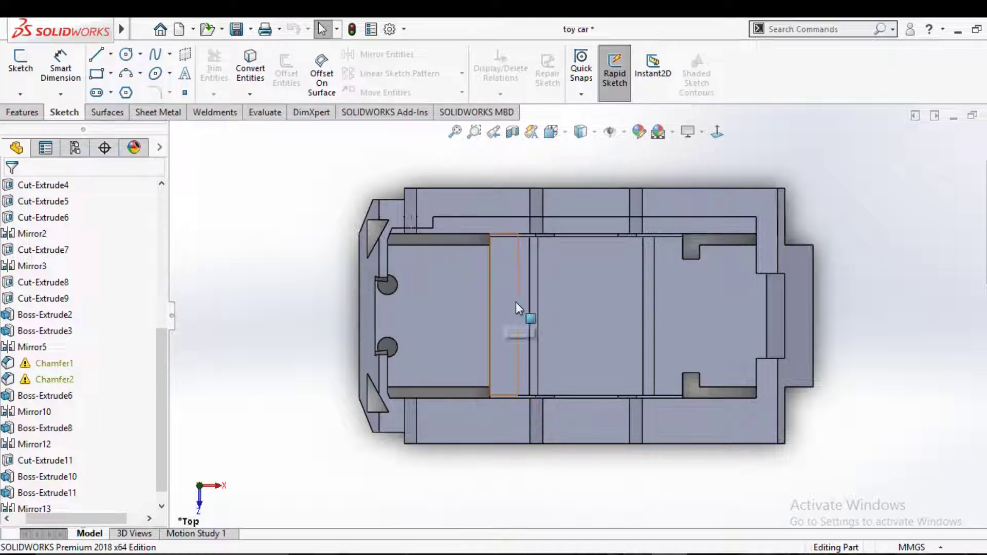
{"action": "middle_click_drag", "start_coordinate": [511, 290], "coordinate": [510, 337]}
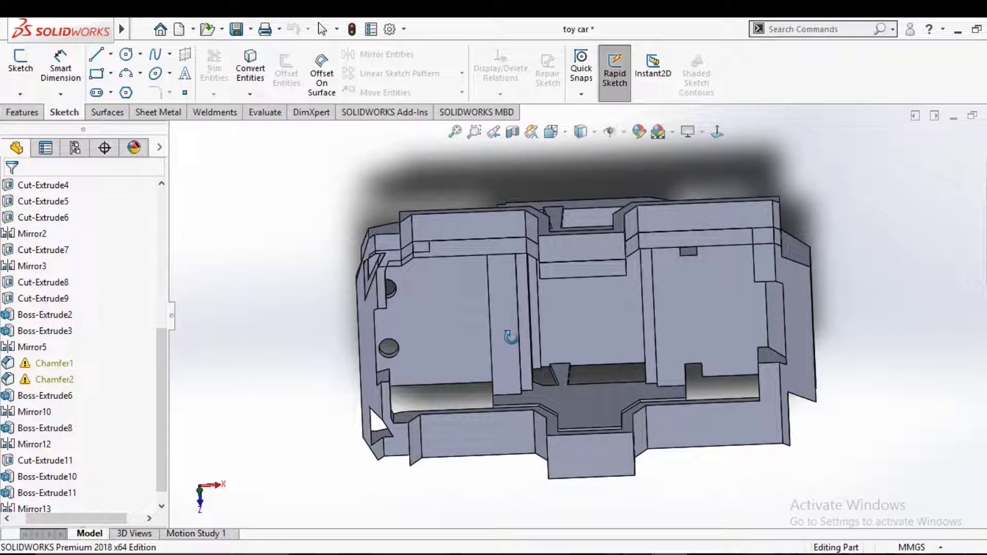
{"action": "middle_click_drag", "start_coordinate": [510, 337], "coordinate": [509, 315]}
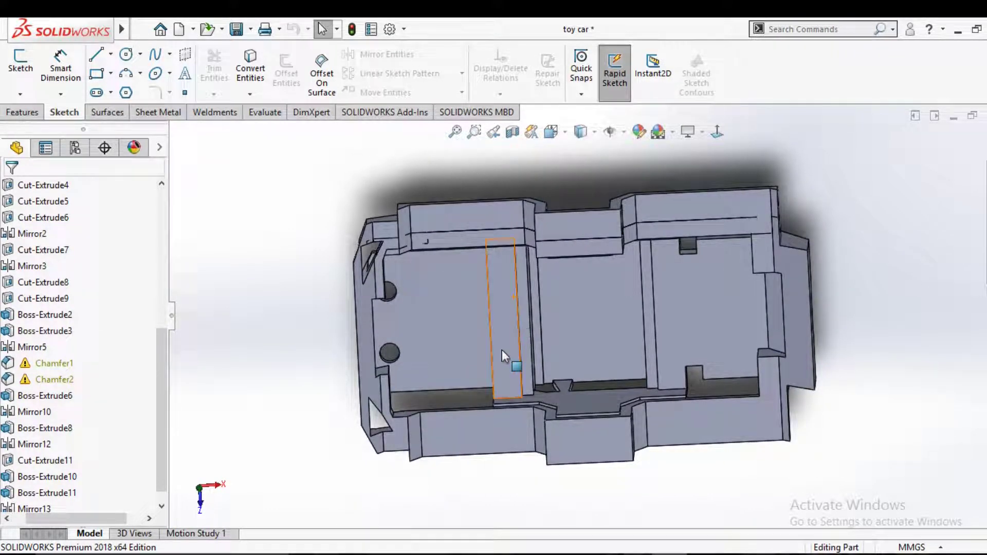
{"action": "mouse_move", "coordinate": [503, 348]}
{"action": "middle_mouse_down"}
{"action": "mouse_move", "coordinate": [548, 359]}
{"action": "mouse_move", "coordinate": [503, 322]}
{"action": "middle_mouse_up"}
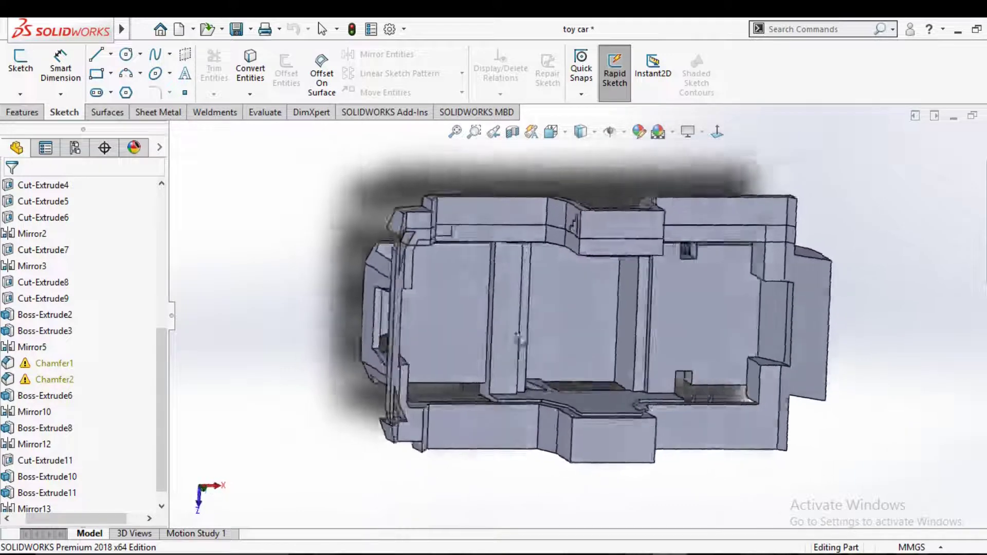
{"action": "left_click", "coordinate": [506, 307]}
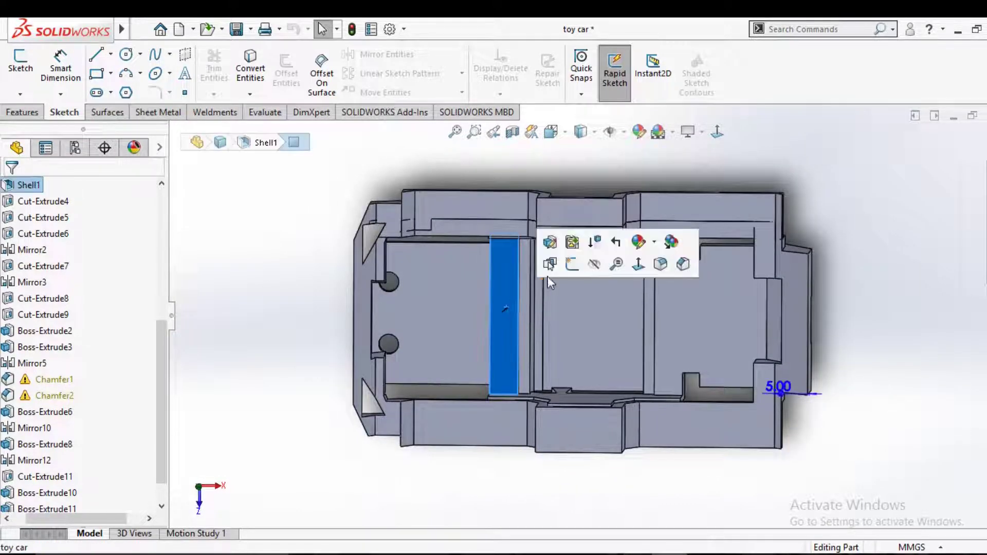
Start Sketch21 face-on and draw a small rectangle at the strip's top edge.
{"action": "left_click", "coordinate": [572, 264]}
{"action": "left_click", "coordinate": [718, 133]}
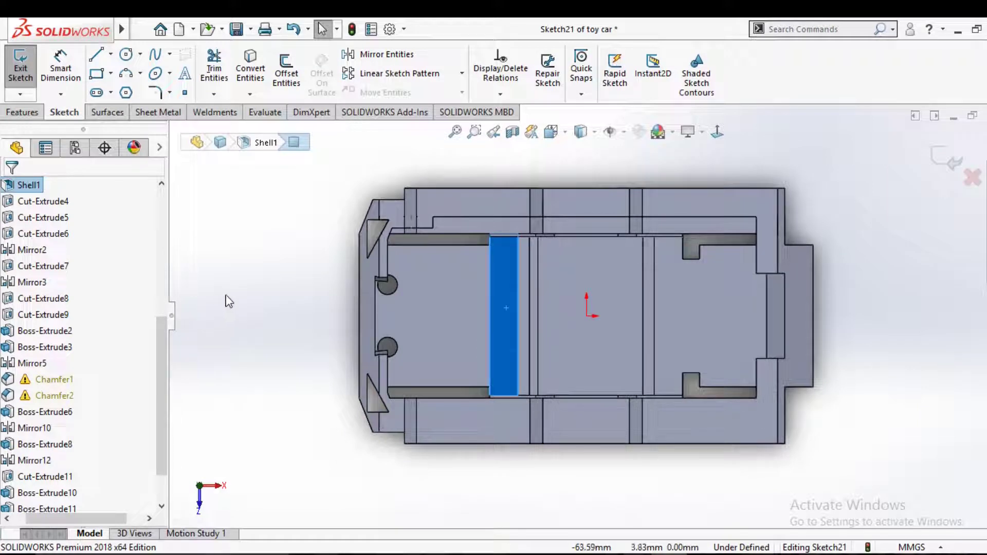
{"action": "left_click", "coordinate": [92, 78]}
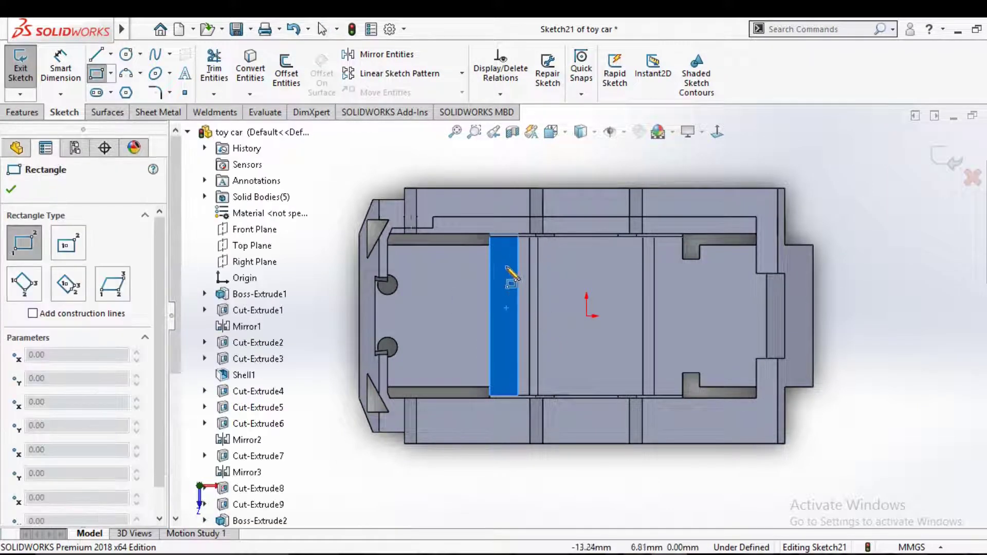
{"action": "left_click", "coordinate": [491, 247]}
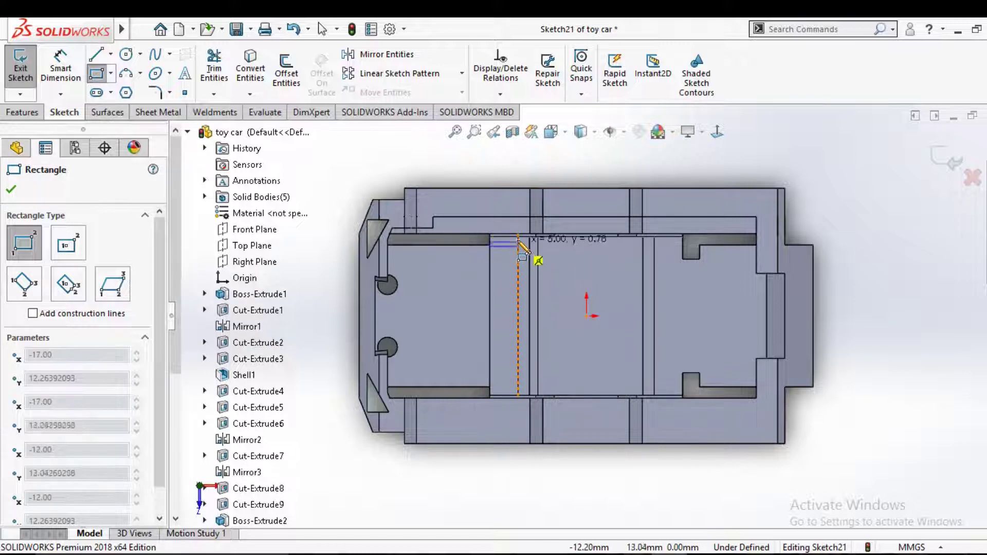
{"action": "left_click", "coordinate": [518, 235]}
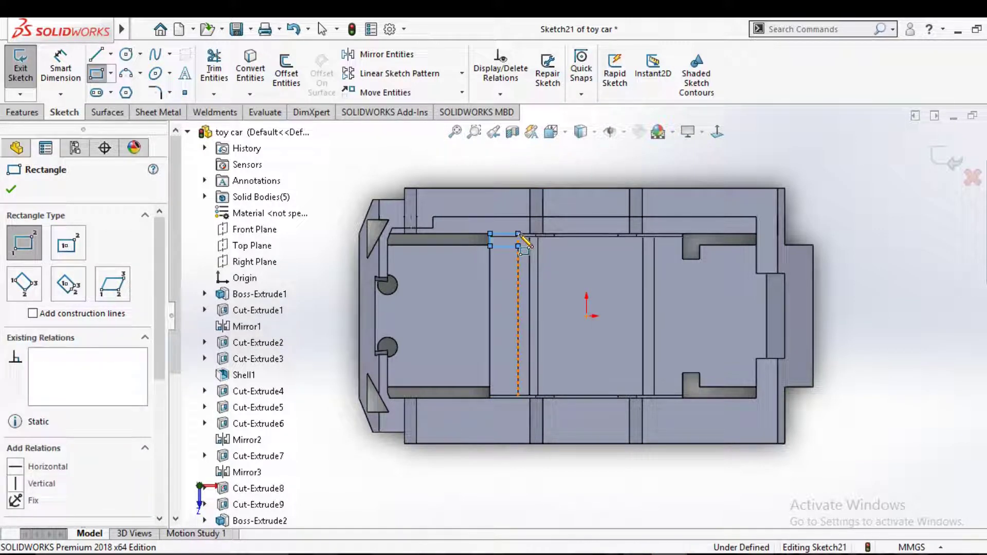
{"action": "right_click", "coordinate": [521, 238]}
{"action": "left_click", "coordinate": [541, 245]}
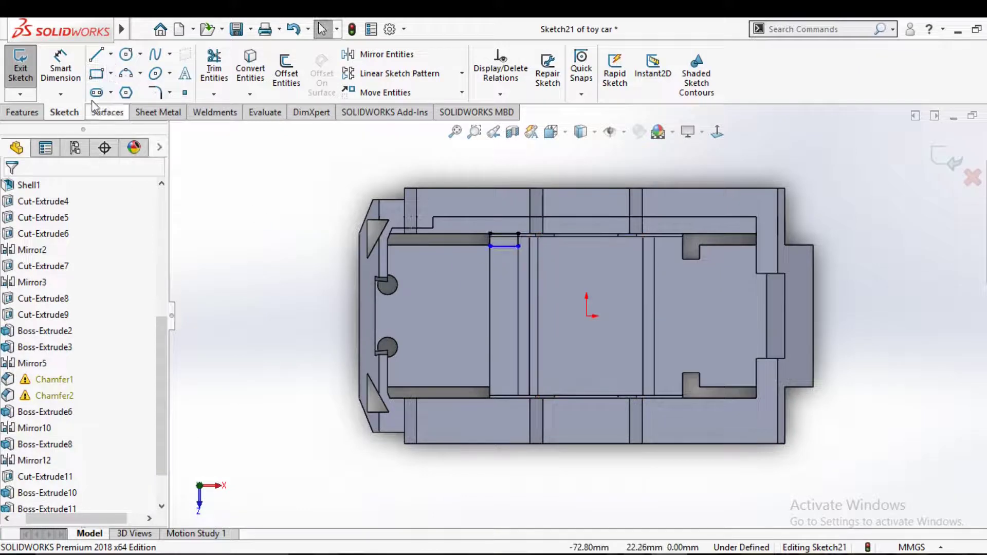
Draw a second small rectangle at the strip's bottom edge.
{"action": "left_click", "coordinate": [96, 76]}
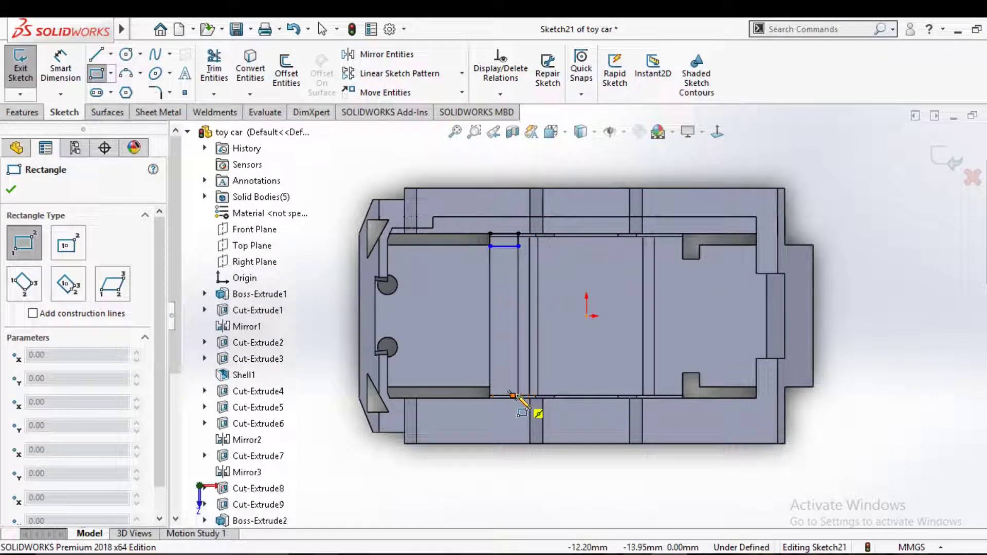
{"action": "left_click", "coordinate": [513, 396]}
{"action": "key", "text": "Escape"}
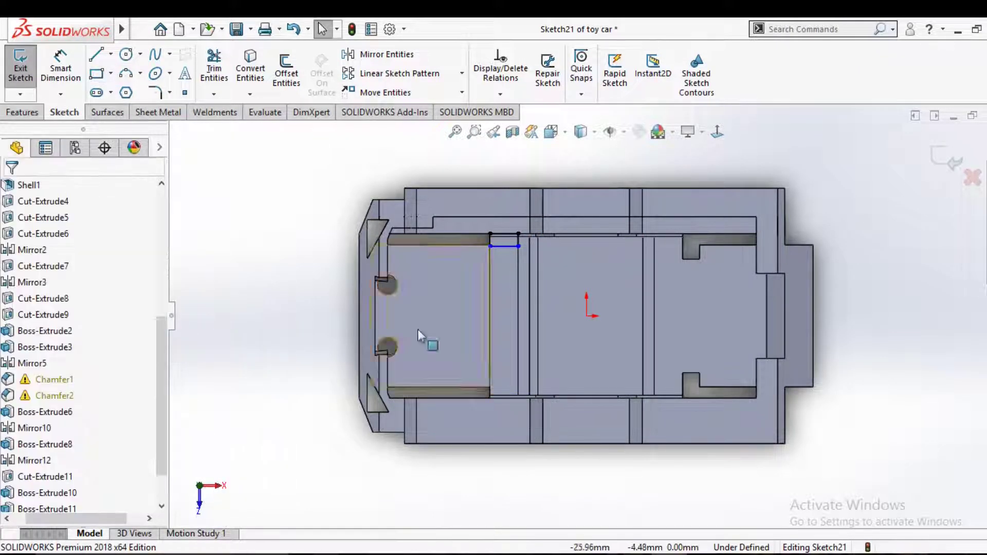
{"action": "left_click", "coordinate": [96, 73]}
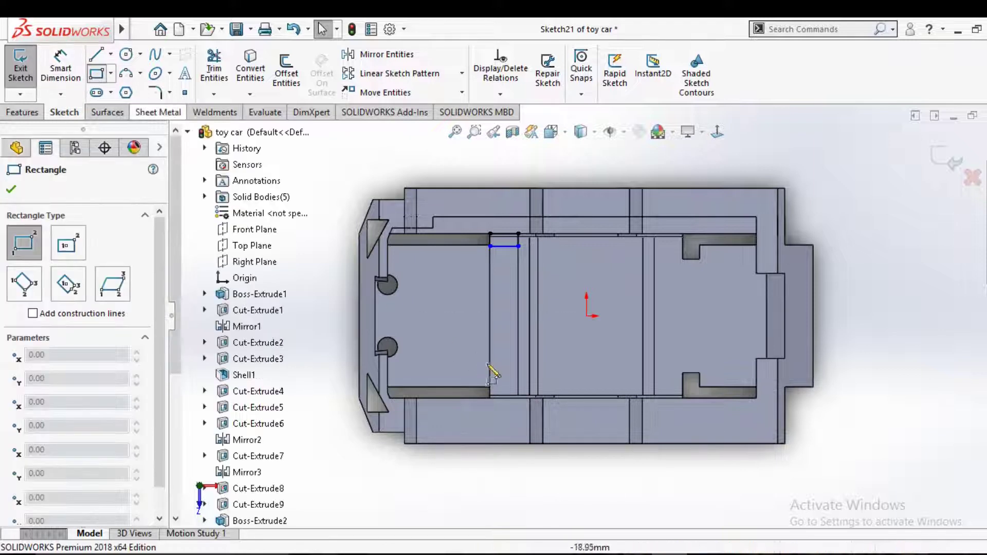
{"action": "left_click", "coordinate": [518, 395]}
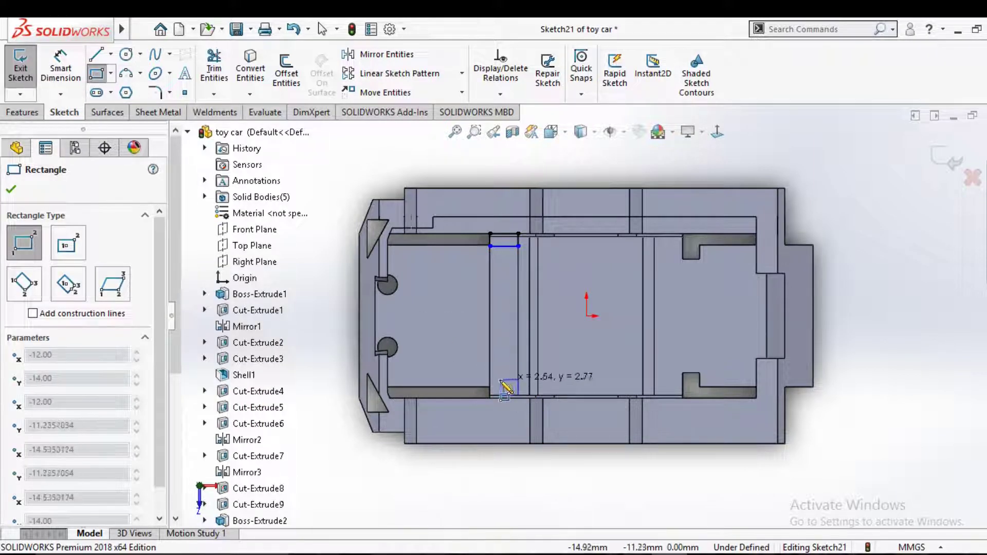
{"action": "left_click", "coordinate": [490, 386]}
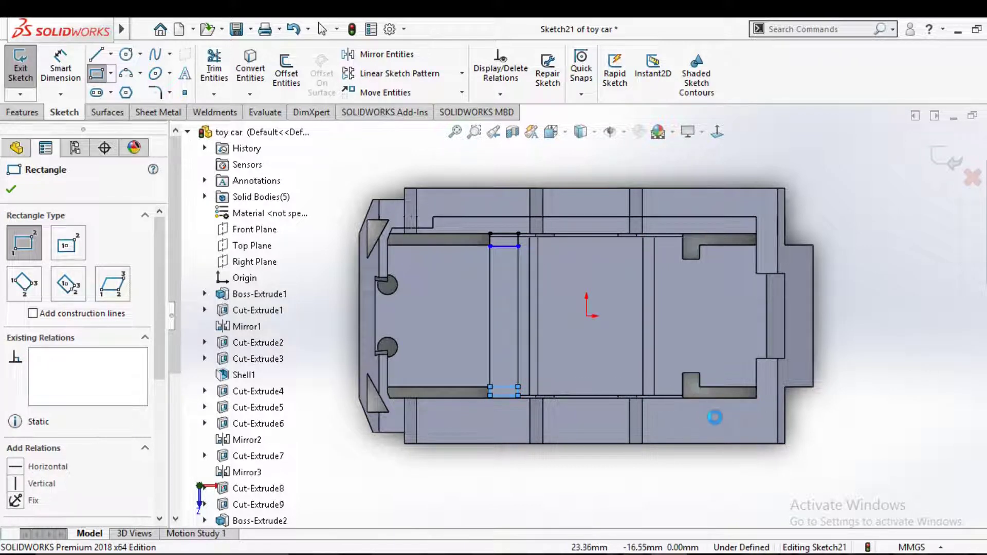
{"action": "scroll", "coordinate": [701, 403], "scroll_direction": "up", "scroll_amount": 1}
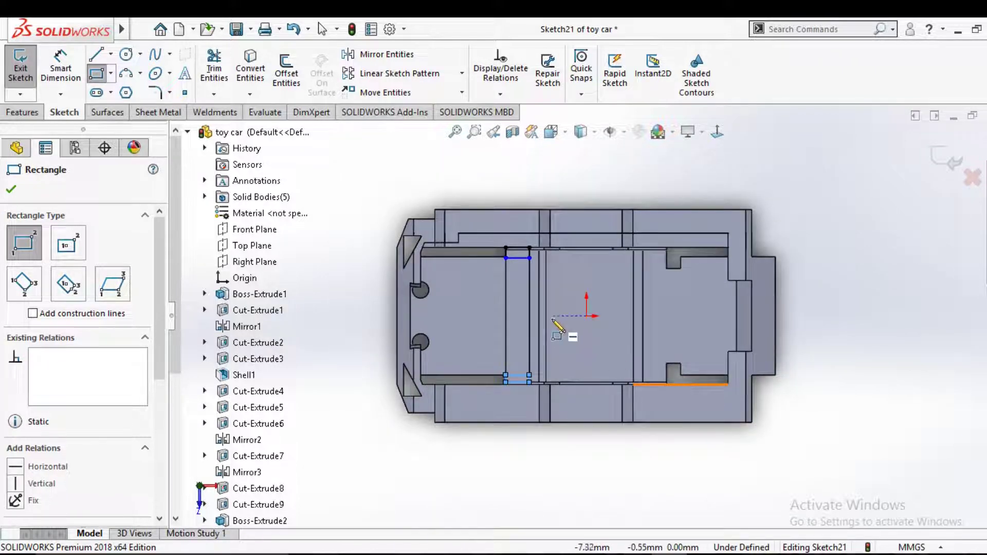
{"action": "left_click", "coordinate": [32, 113]}
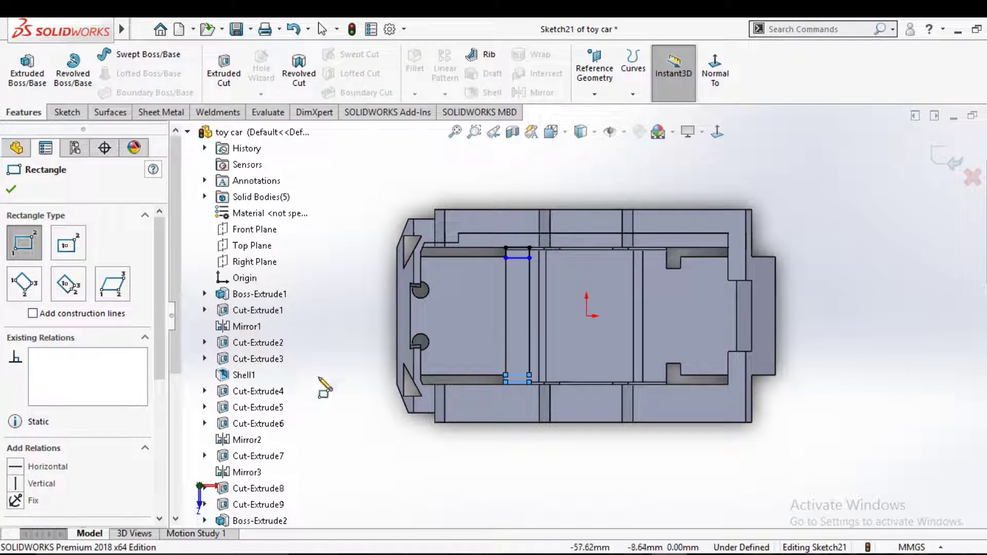
Select all lines of both Sketch21 rectangles, try an Equal relation, and undo the resulting conflict.
{"action": "key", "text": "d"}
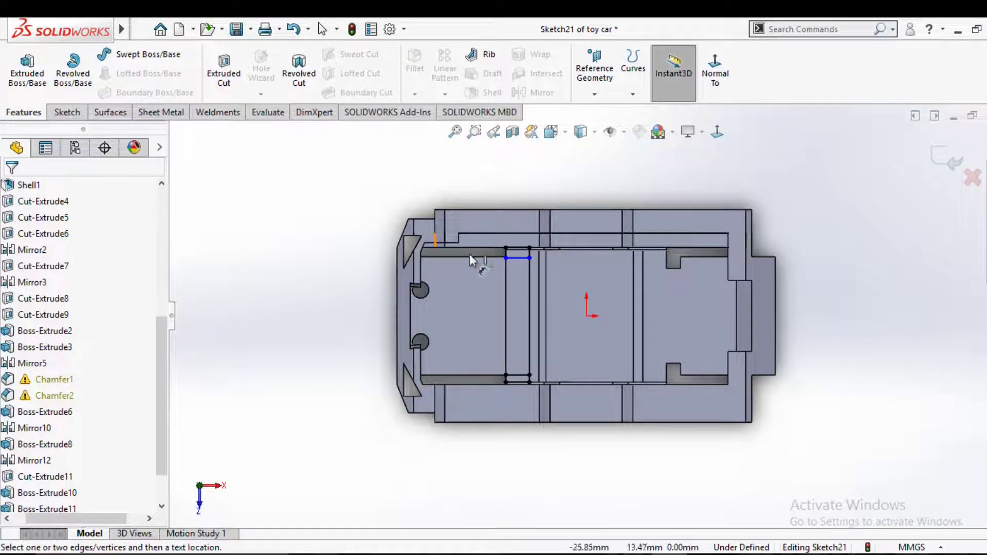
{"action": "key", "text": "Escape"}
{"action": "left_click_drag", "start_coordinate": [466, 195], "coordinate": [568, 437]}
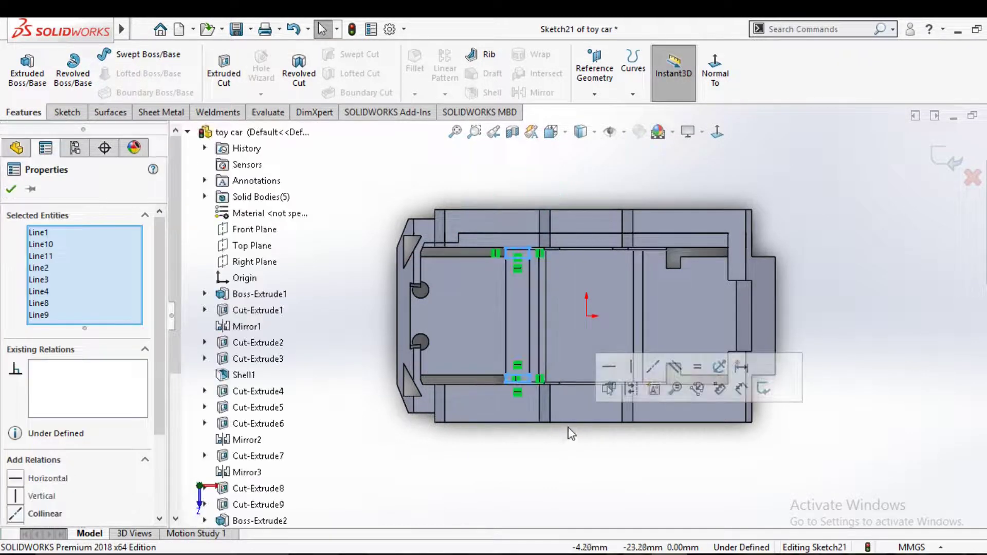
{"action": "left_click", "coordinate": [702, 368]}
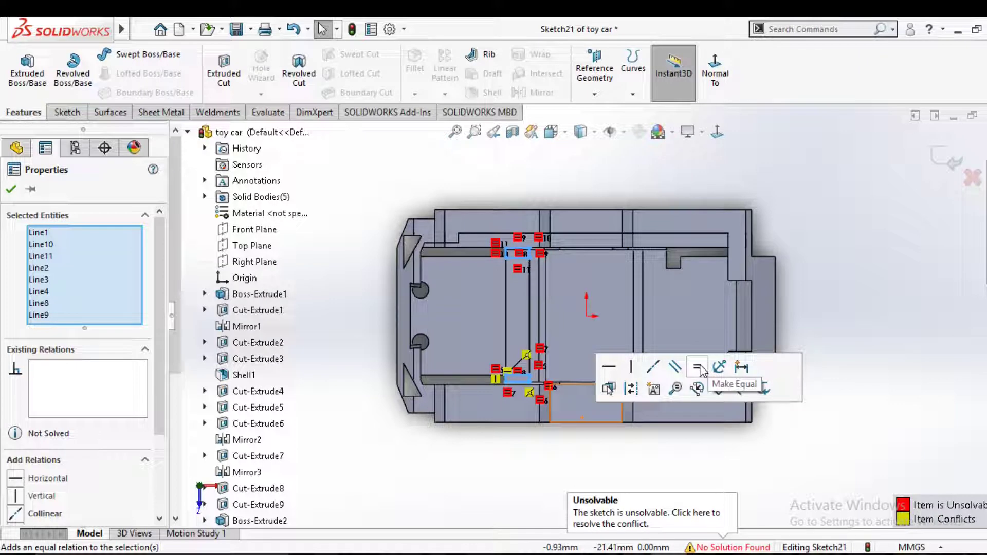
{"action": "key", "text": "ctrl+z"}
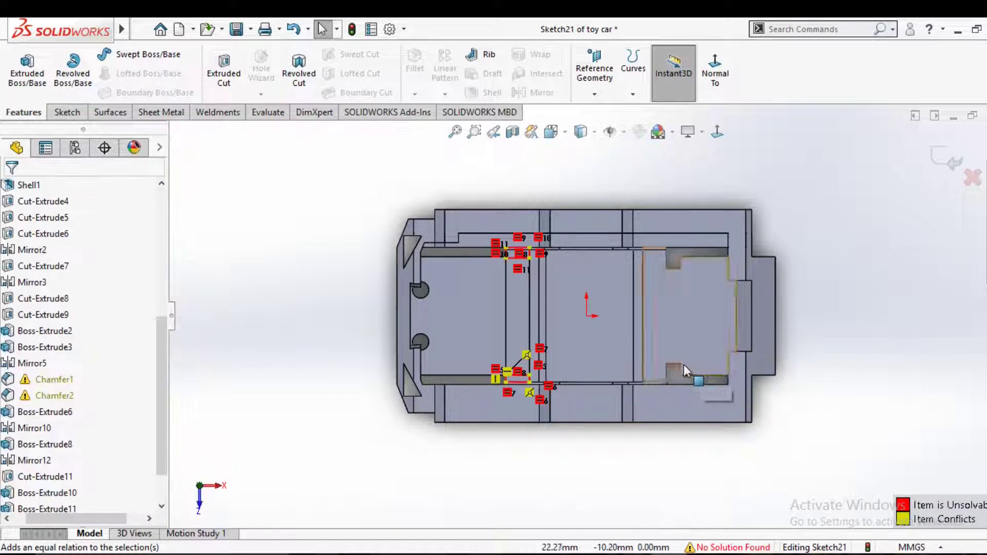
{"action": "key", "text": "ctrl+z"}
Drag the top rectangle's corner point onto the strip's edge so Sketch21 becomes fully defined.
{"action": "key", "text": "d"}
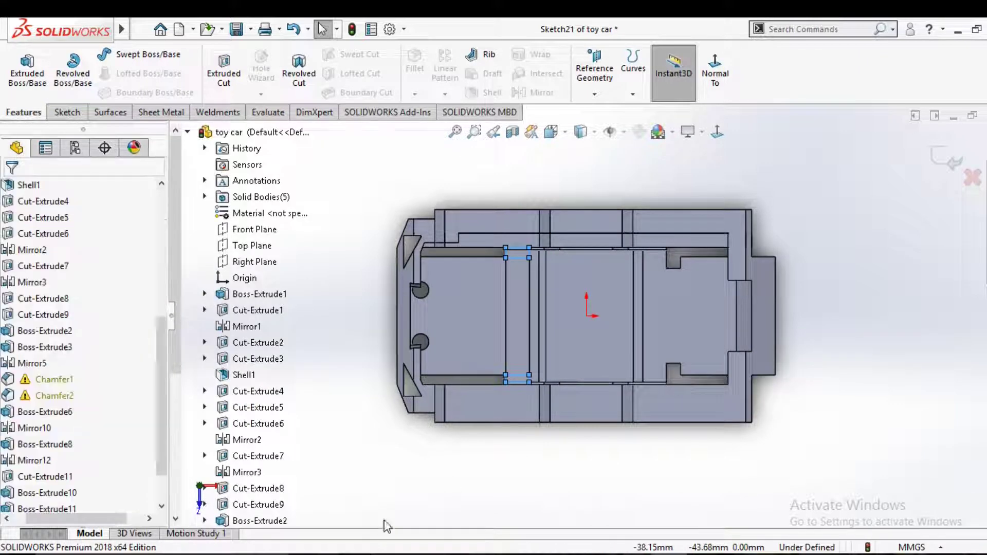
{"action": "scroll", "coordinate": [478, 344], "scroll_direction": "down", "scroll_amount": 3}
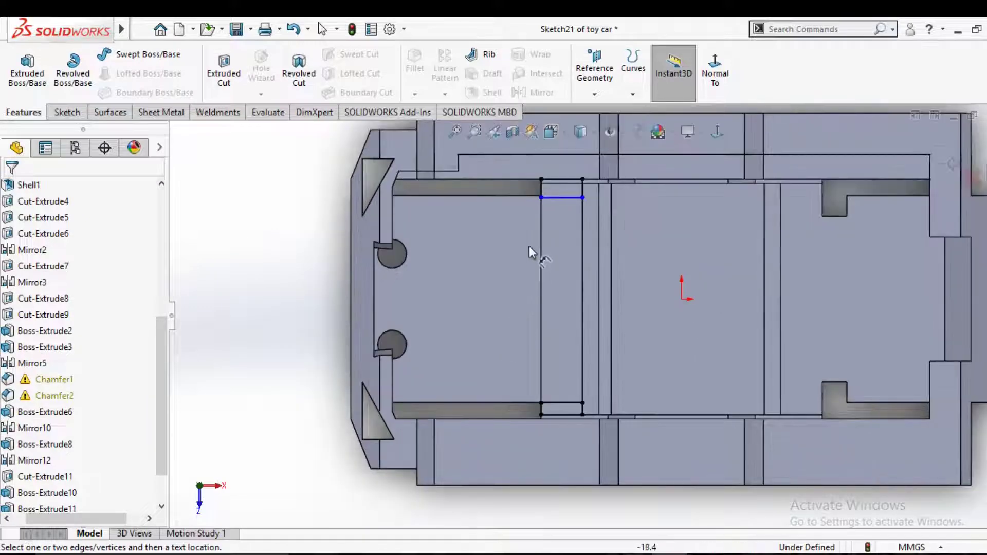
{"action": "key", "text": "Escape"}
{"action": "scroll", "coordinate": [547, 206], "scroll_direction": "down", "scroll_amount": 3}
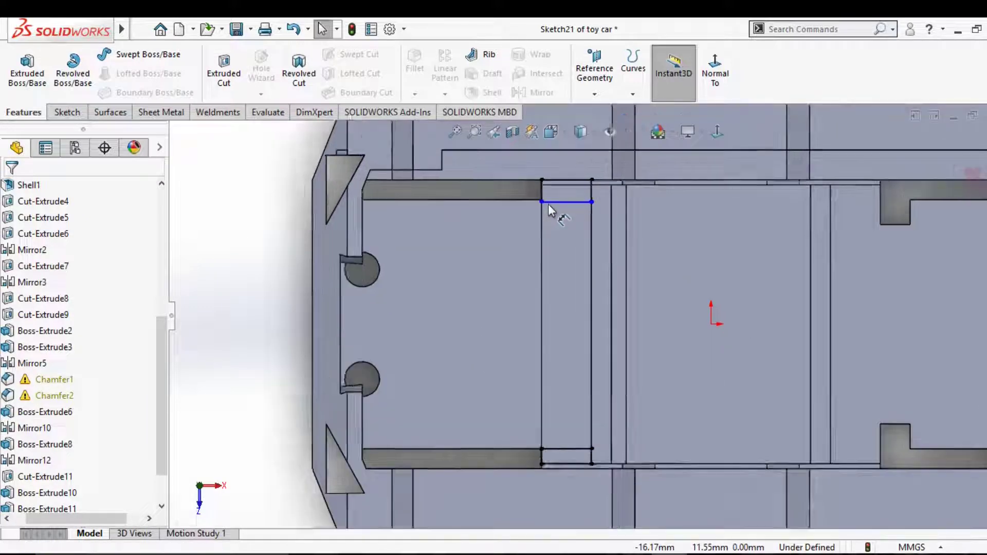
{"action": "left_click", "coordinate": [543, 213]}
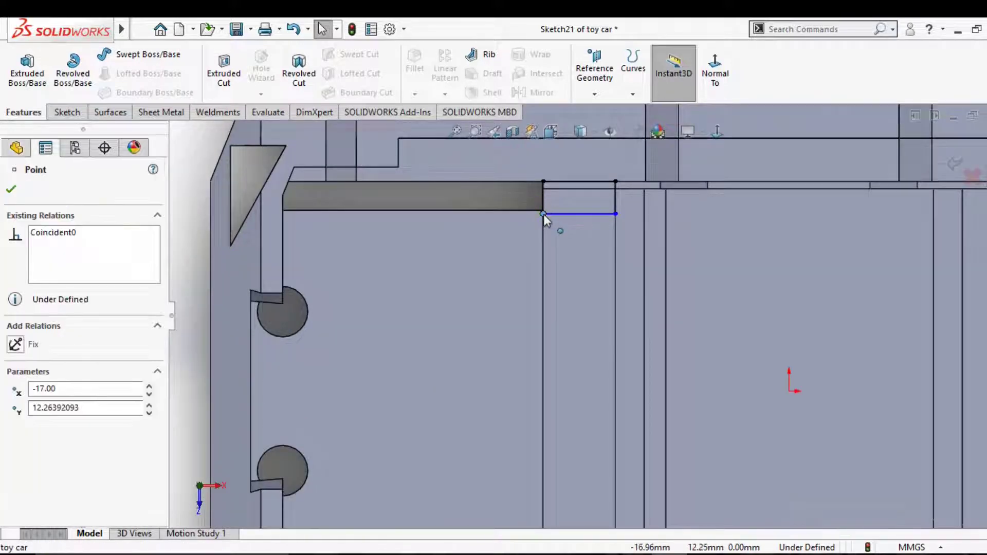
{"action": "left_click_drag", "start_coordinate": [544, 218], "coordinate": [545, 218]}
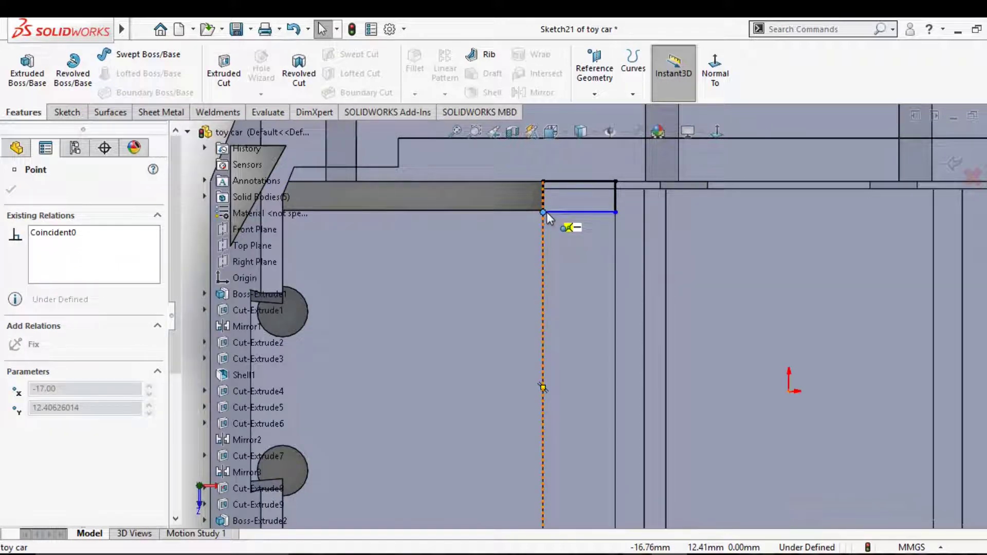
{"action": "mouse_move", "coordinate": [544, 213]}
{"action": "left_mouse_down"}
{"action": "mouse_move", "coordinate": [547, 248]}
{"action": "mouse_move", "coordinate": [541, 209]}
{"action": "left_mouse_up"}
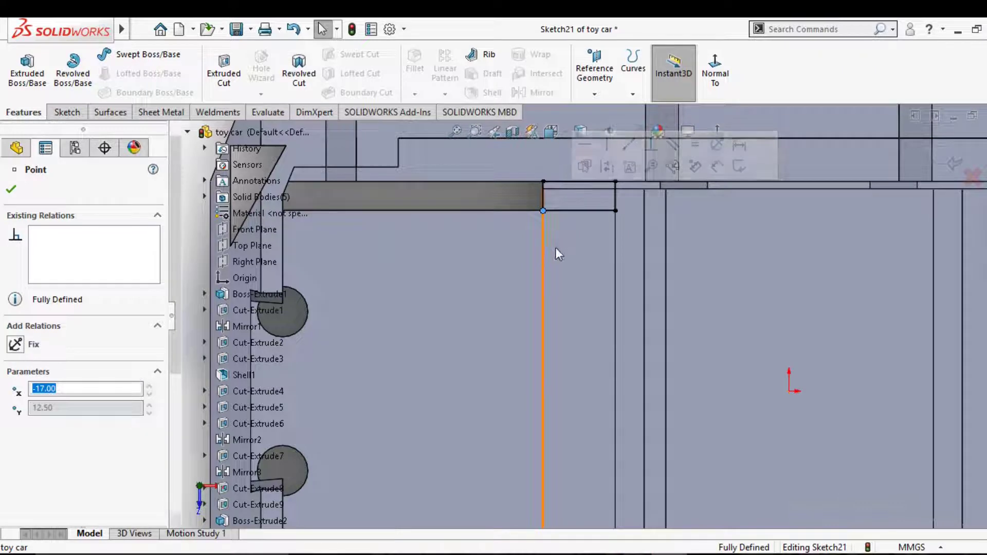
{"action": "scroll", "coordinate": [545, 267], "scroll_direction": "up", "scroll_amount": 2}
{"action": "left_click", "coordinate": [529, 329]}
{"action": "left_click", "coordinate": [28, 72]}
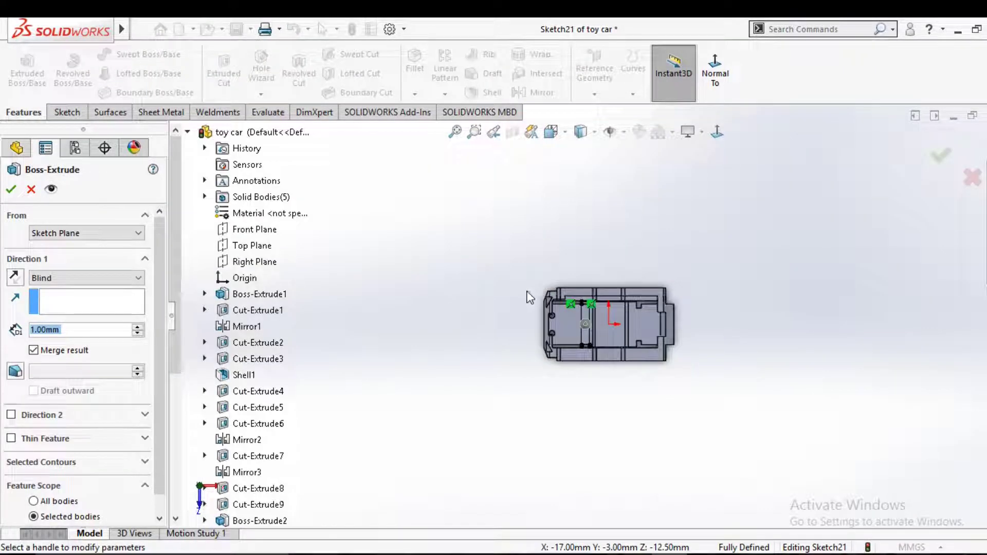
Extrude Sketch21's rectangles 31.00 mm blind downward and view the preview from the Front.
{"action": "left_click", "coordinate": [138, 327]}
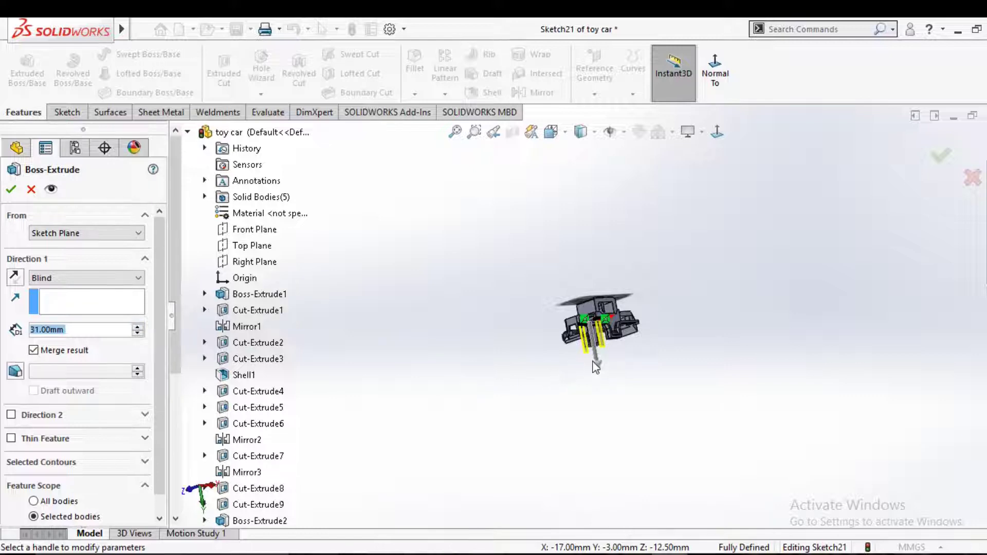
{"action": "scroll", "coordinate": [568, 304], "scroll_direction": "down", "scroll_amount": 3}
{"action": "scroll", "coordinate": [576, 298], "scroll_direction": "down", "scroll_amount": 3}
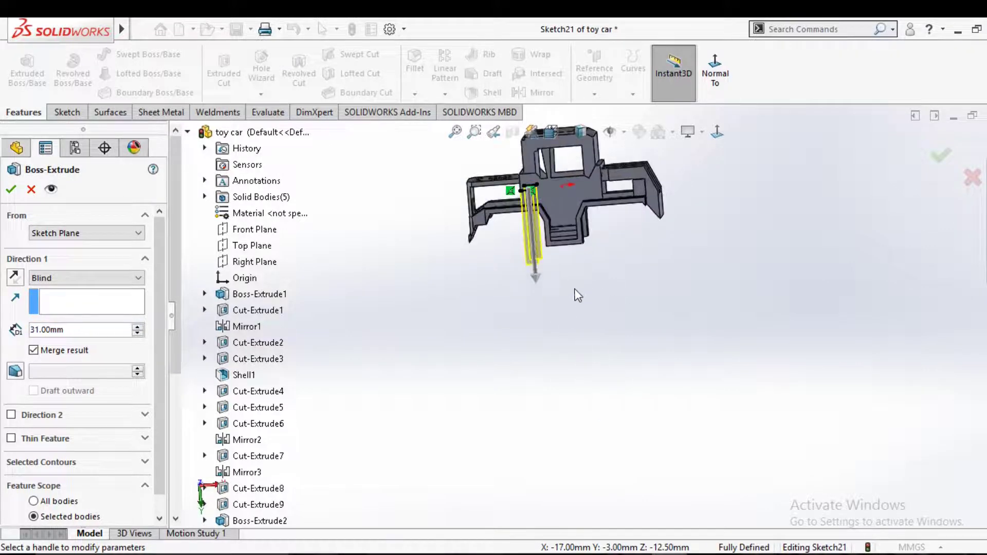
{"action": "key", "text": "space"}
{"action": "left_click", "coordinate": [464, 326]}
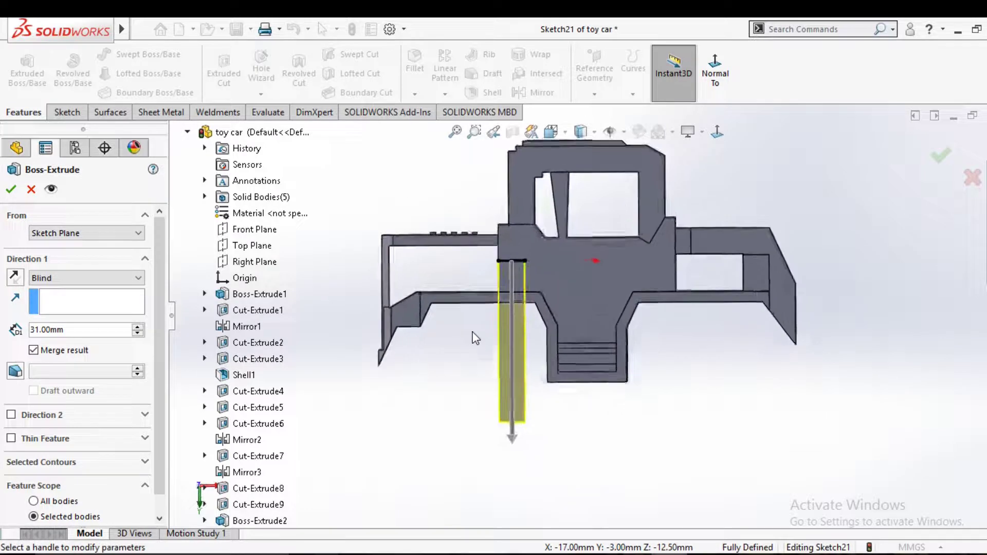
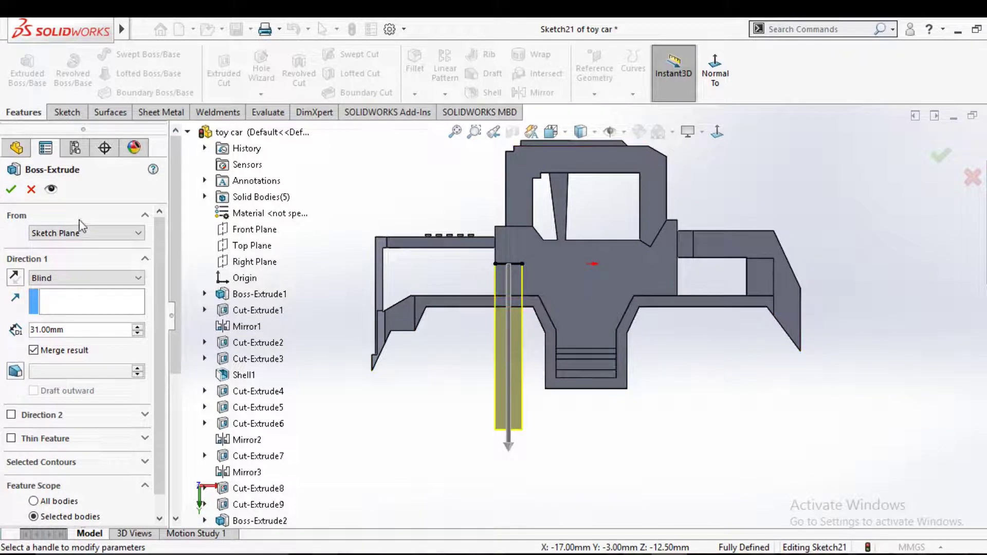
Cancel the pending Boss-Extrude, exit the sketch and dismiss the rebuild warnings.
{"action": "left_click", "coordinate": [31, 189]}
{"action": "middle_click_drag", "start_coordinate": [451, 401], "coordinate": [524, 273]}
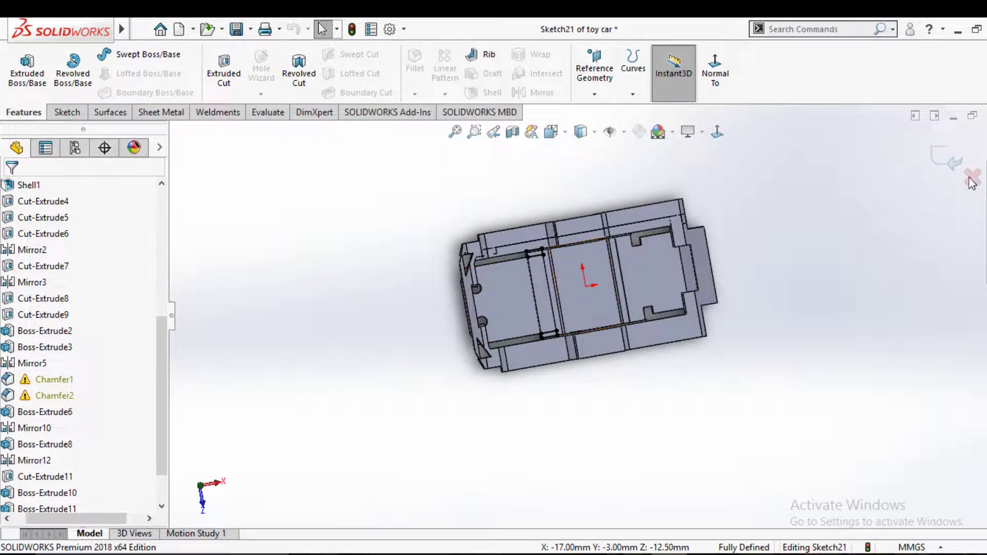
{"action": "left_click", "coordinate": [947, 159]}
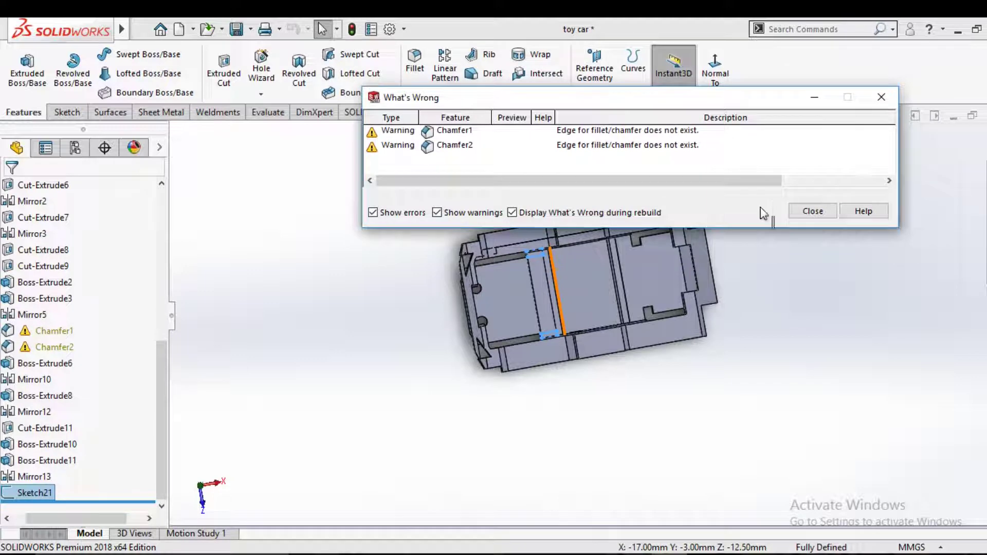
{"action": "left_click", "coordinate": [798, 215]}
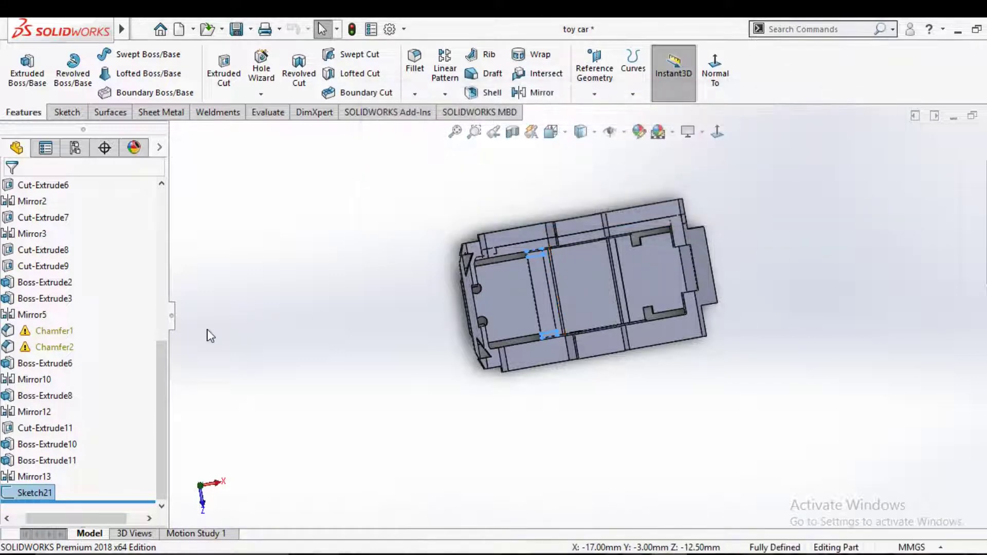
Delete Sketch21 from the feature tree, confirming the deletion and closing the warnings.
{"action": "right_click", "coordinate": [30, 493]}
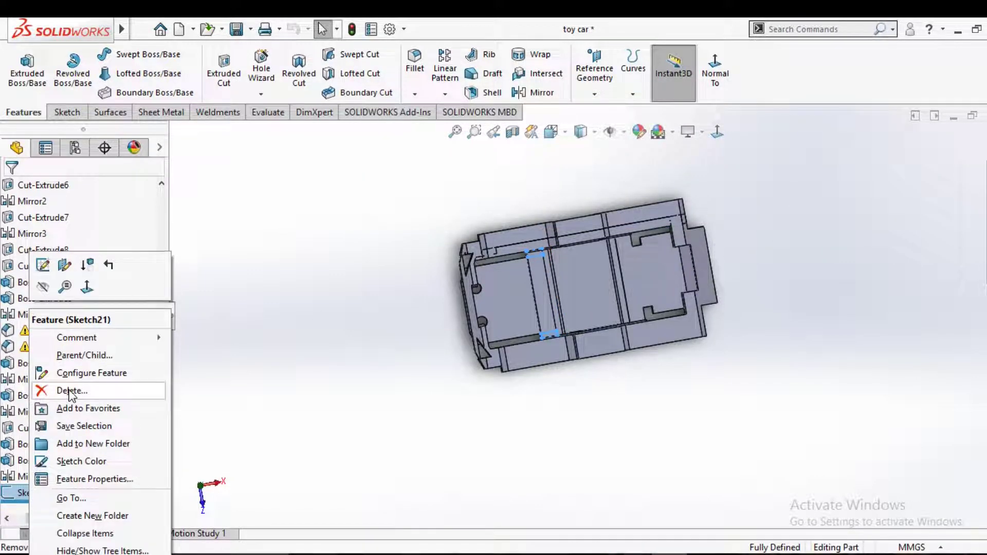
{"action": "left_click", "coordinate": [64, 389]}
{"action": "left_click", "coordinate": [388, 172]}
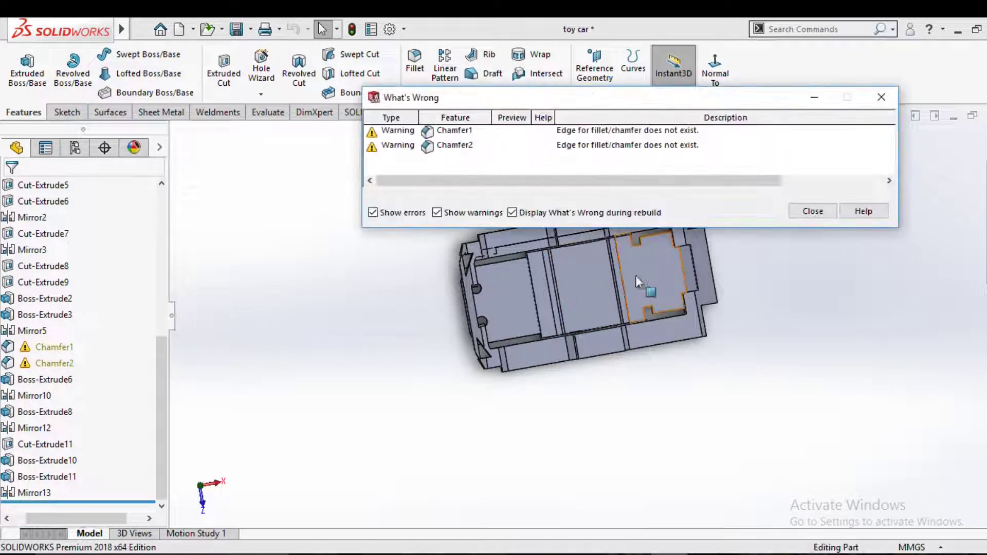
{"action": "left_click", "coordinate": [801, 211]}
{"action": "key", "text": "space"}
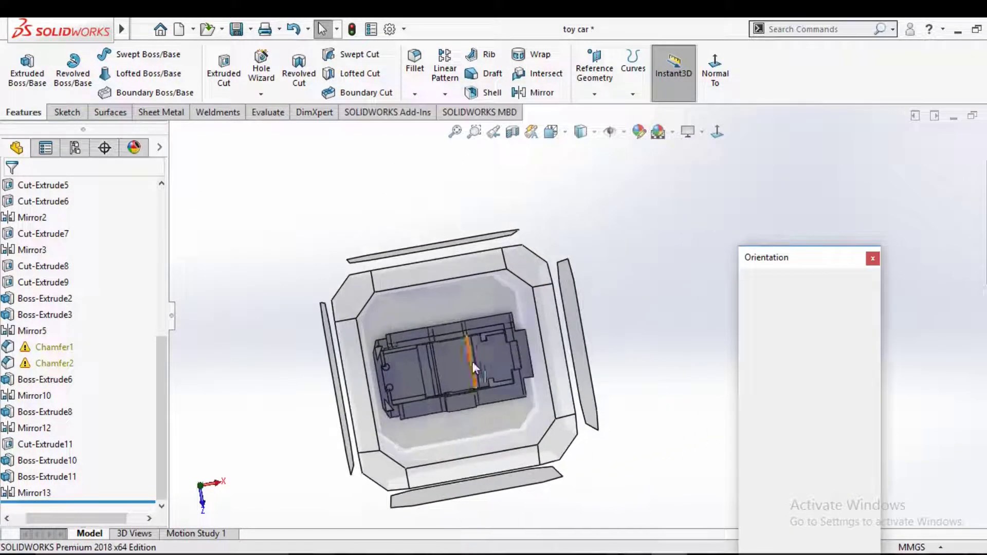
Switch to Top view, then abandon an early centerline attempt.
{"action": "left_click", "coordinate": [473, 362]}
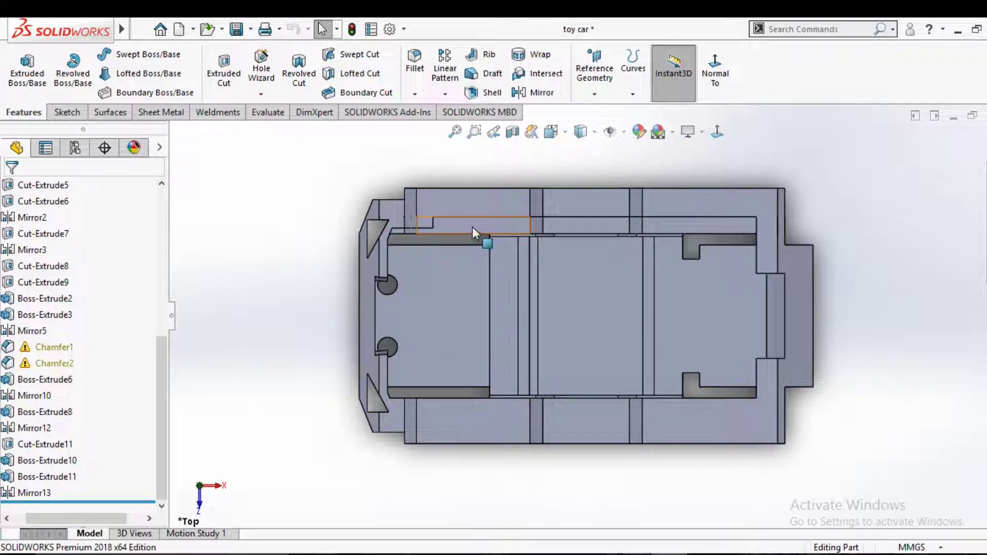
{"action": "left_click", "coordinate": [67, 112]}
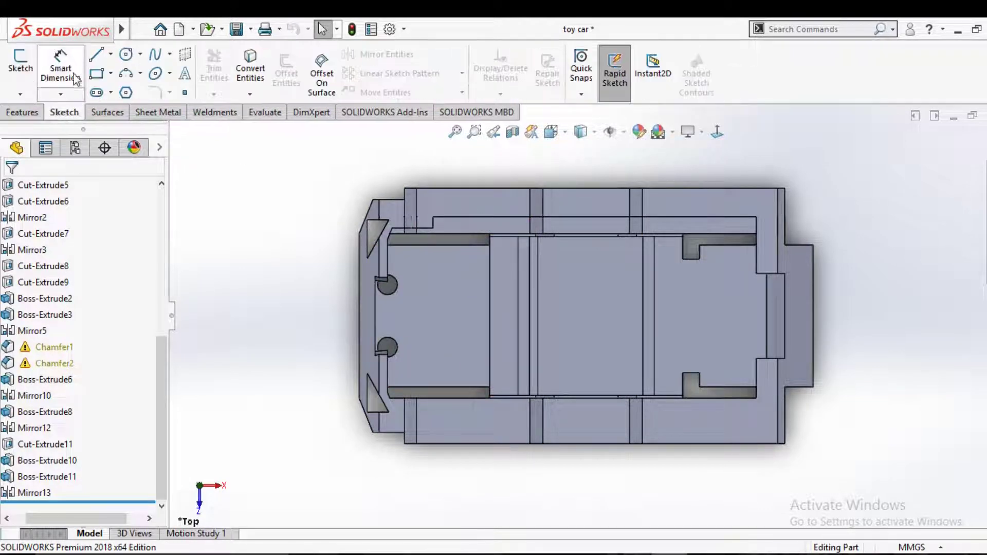
{"action": "left_click", "coordinate": [110, 55]}
{"action": "left_click", "coordinate": [131, 88]}
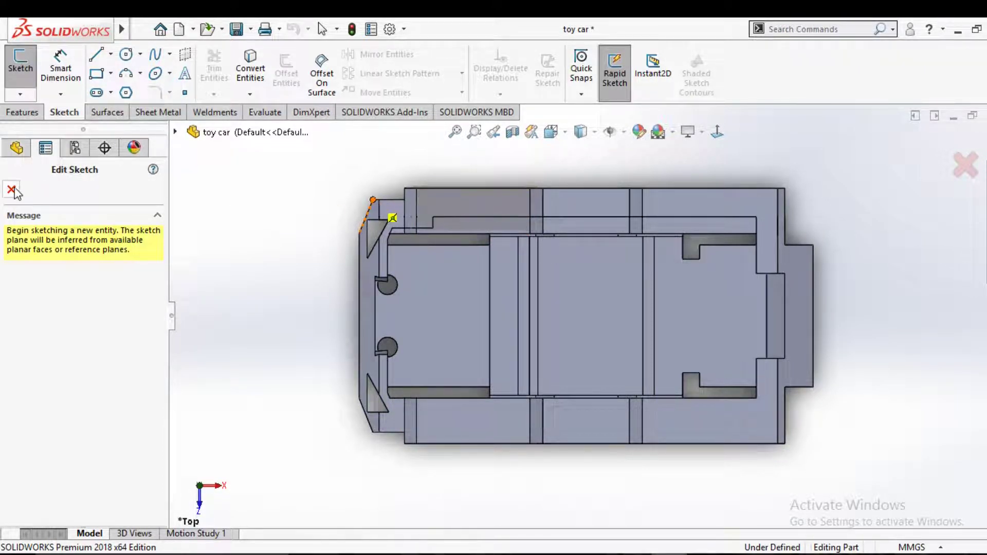
{"action": "left_click", "coordinate": [12, 190]}
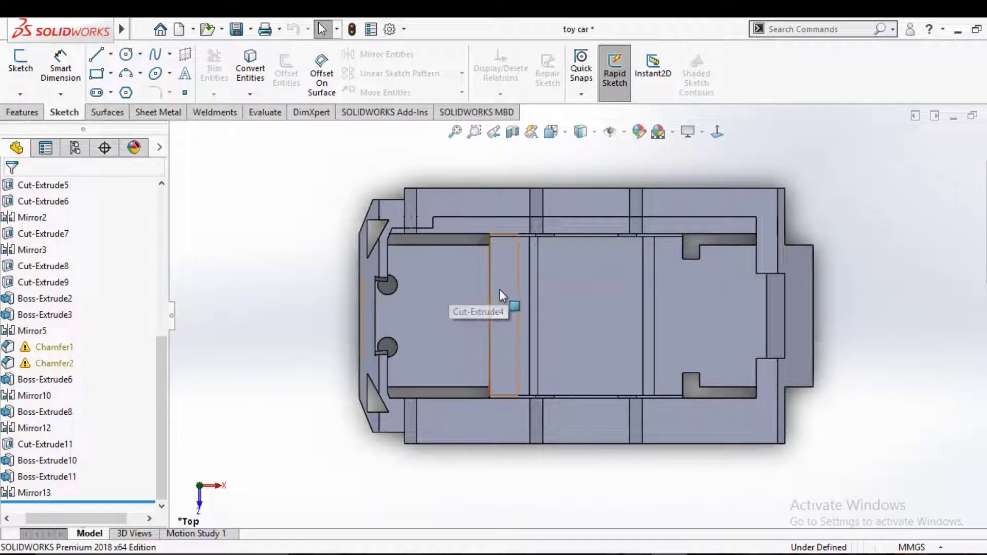
Start a sketch on the part's top face and view it straight down from Top.
{"action": "mouse_move", "coordinate": [485, 274]}
{"action": "middle_mouse_down"}
{"action": "mouse_move", "coordinate": [494, 334]}
{"action": "mouse_move", "coordinate": [480, 324]}
{"action": "middle_mouse_up"}
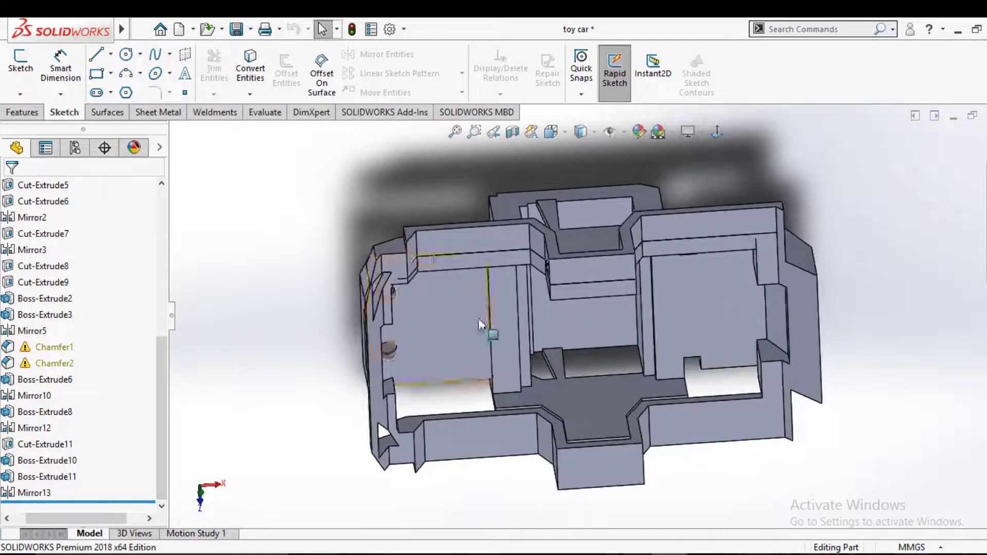
{"action": "left_click", "coordinate": [452, 246]}
{"action": "left_click", "coordinate": [517, 201]}
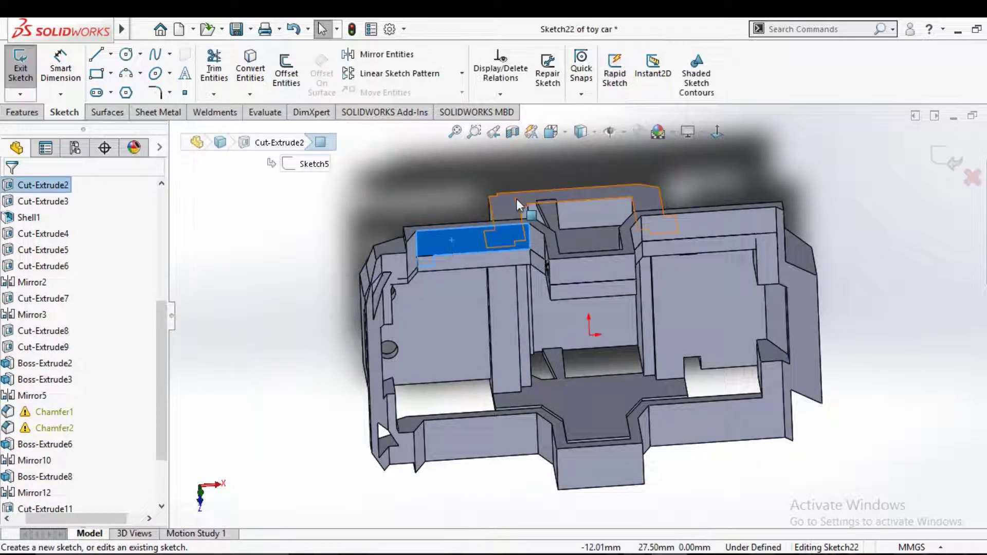
{"action": "key", "text": "space"}
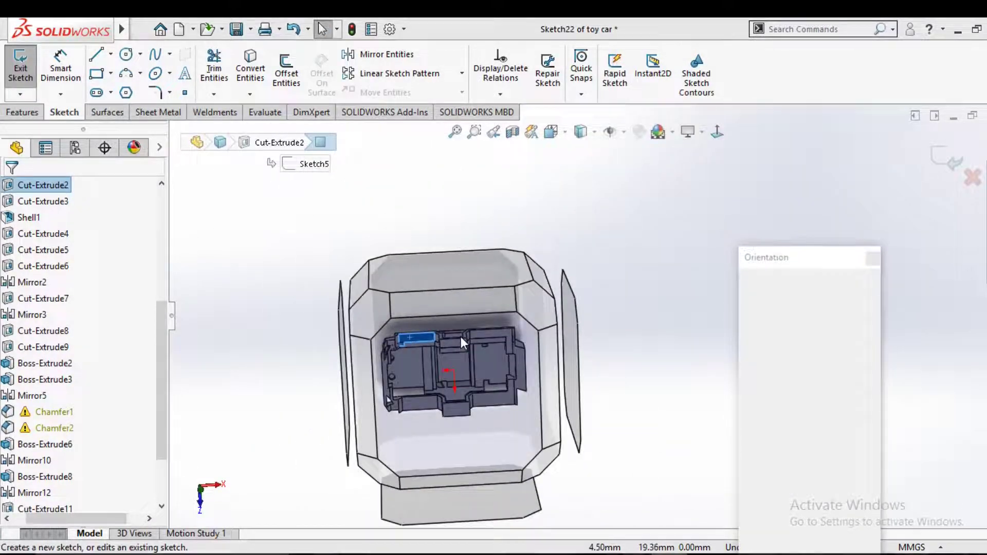
{"action": "left_click", "coordinate": [461, 337]}
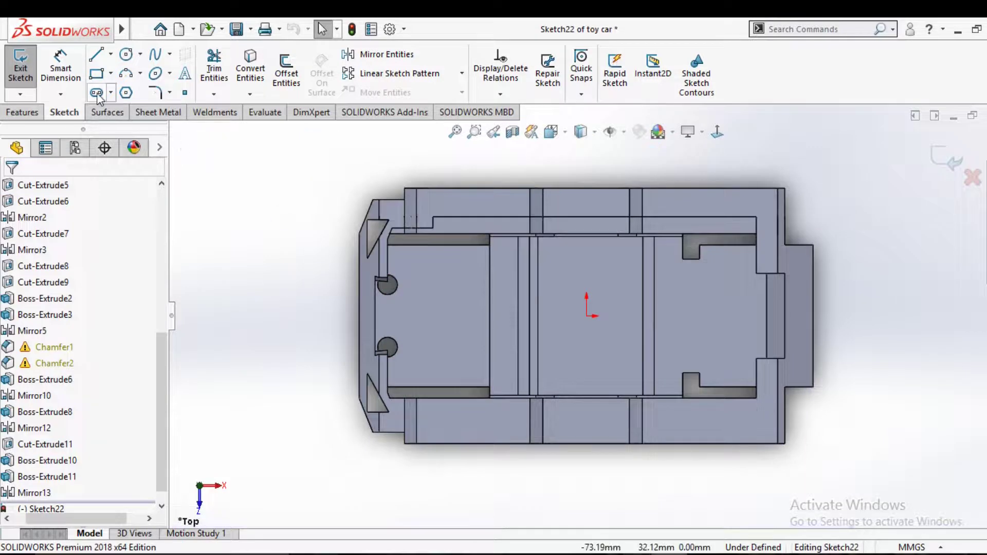
Draw two vertical centerlines running from the part's top edge to its bottom edge.
{"action": "left_click", "coordinate": [109, 57]}
{"action": "left_click", "coordinate": [119, 88]}
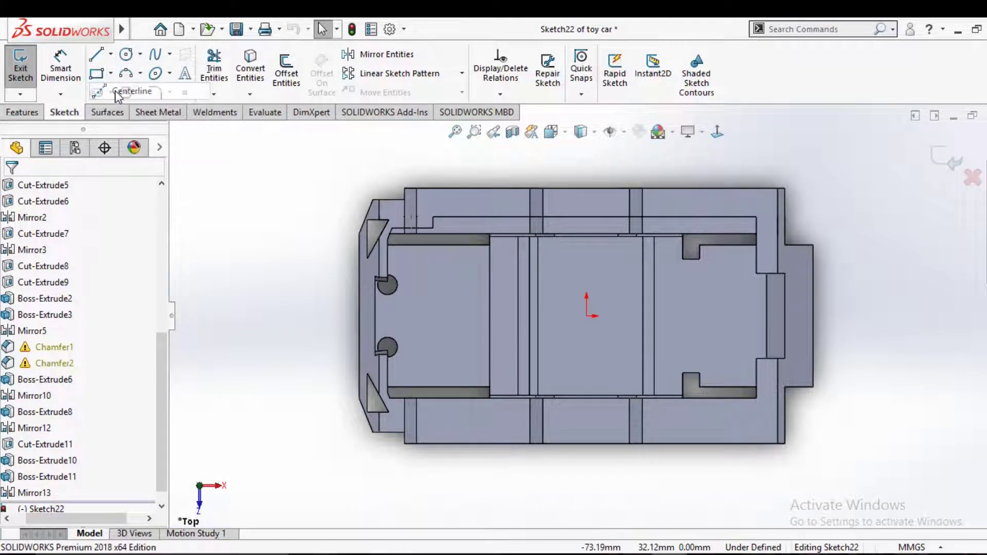
{"action": "left_click", "coordinate": [473, 189]}
{"action": "left_click", "coordinate": [473, 234]}
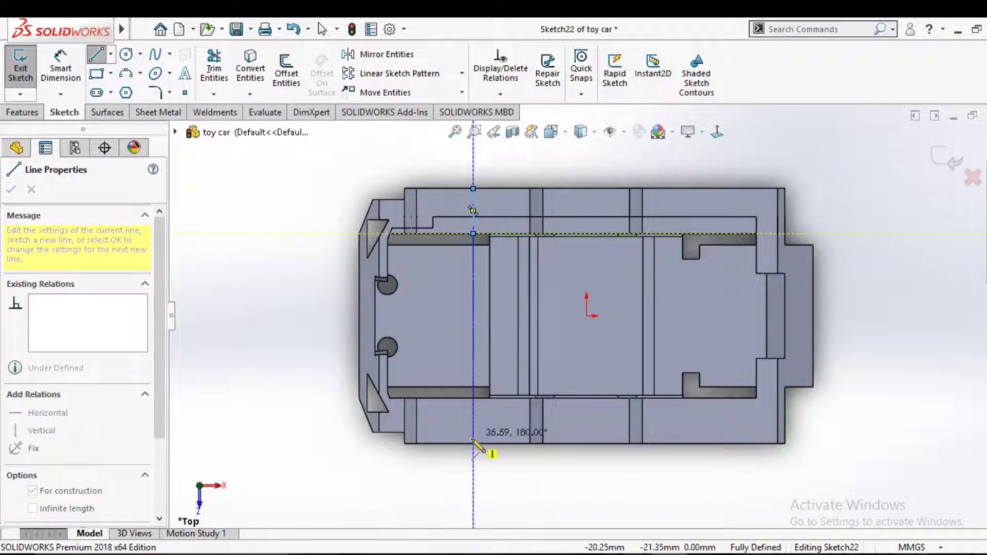
{"action": "left_click", "coordinate": [472, 443]}
{"action": "right_click", "coordinate": [477, 406]}
{"action": "left_click", "coordinate": [506, 406]}
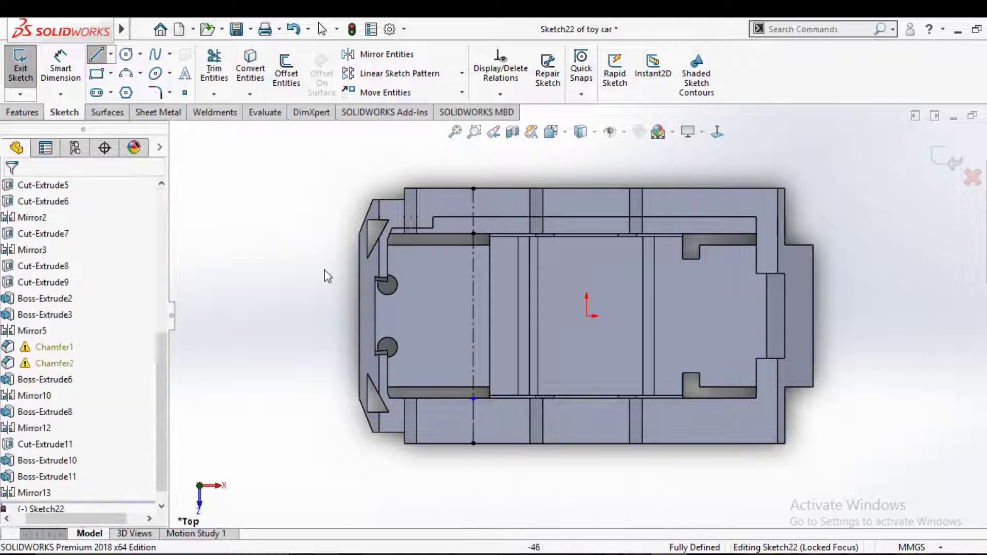
{"action": "left_click", "coordinate": [110, 54]}
{"action": "left_click", "coordinate": [126, 88]}
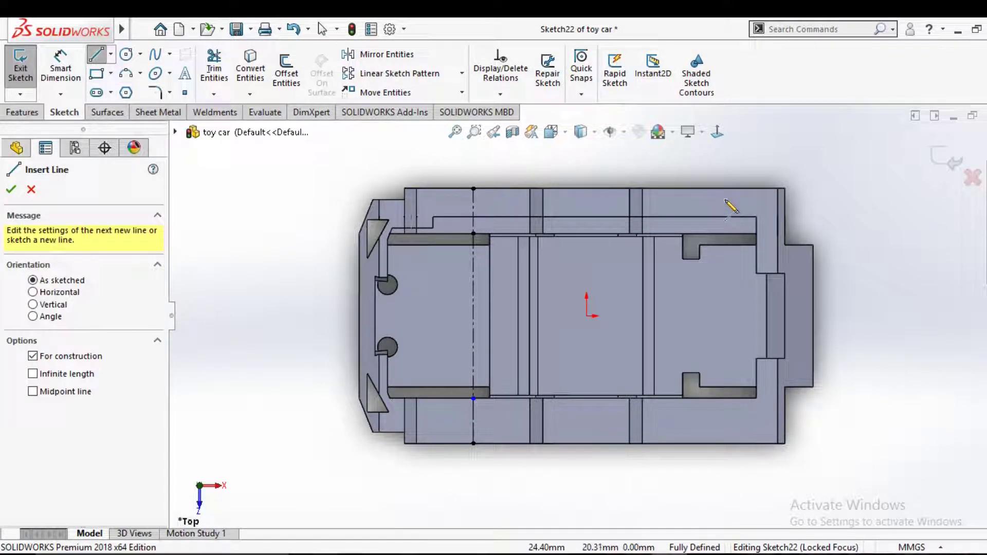
{"action": "left_click", "coordinate": [709, 188]}
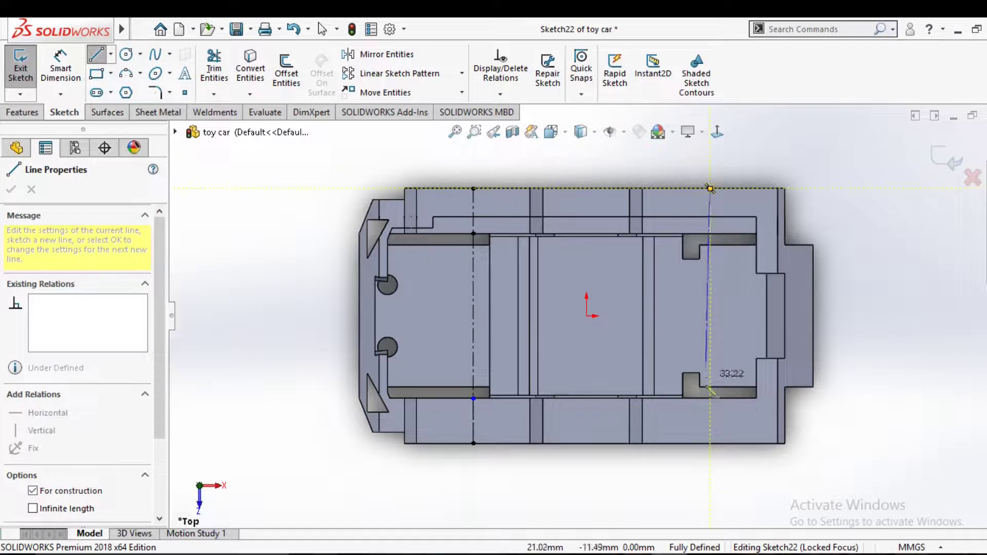
{"action": "left_click", "coordinate": [710, 443]}
{"action": "right_click", "coordinate": [710, 443]}
{"action": "left_click", "coordinate": [740, 405]}
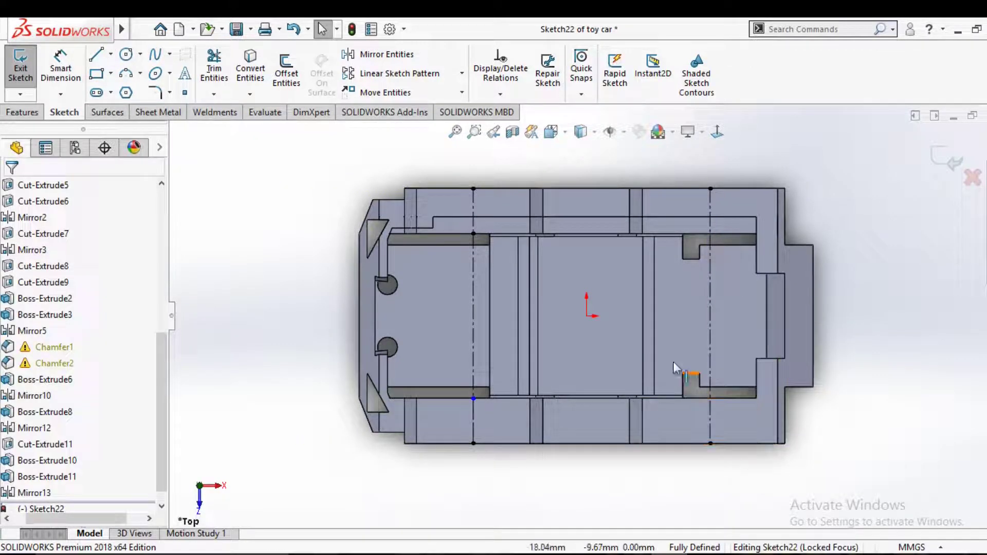
Draw small corner rectangles at the top and bottom ends of the left centerline.
{"action": "left_click", "coordinate": [97, 74]}
{"action": "scroll", "coordinate": [463, 241], "scroll_direction": "down", "scroll_amount": 3}
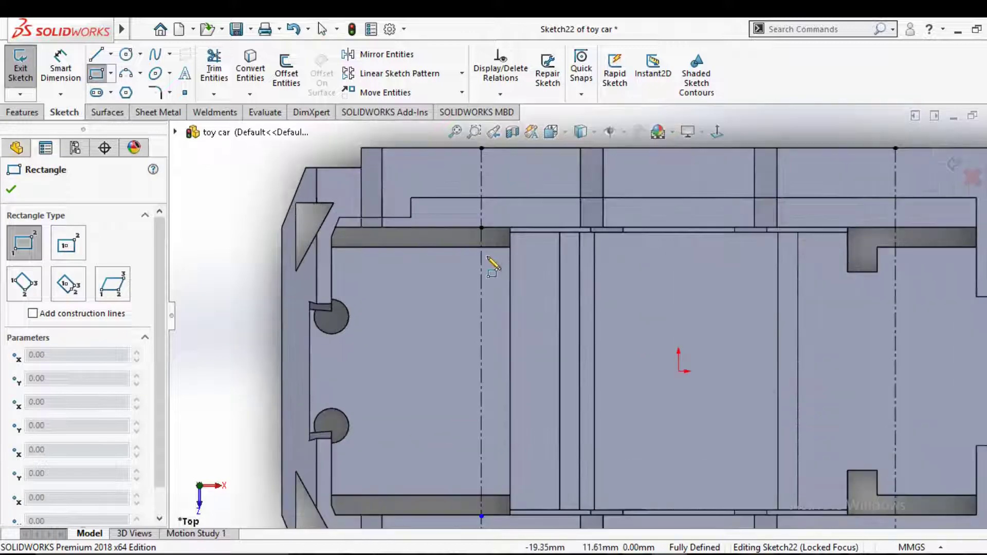
{"action": "left_click", "coordinate": [463, 198]}
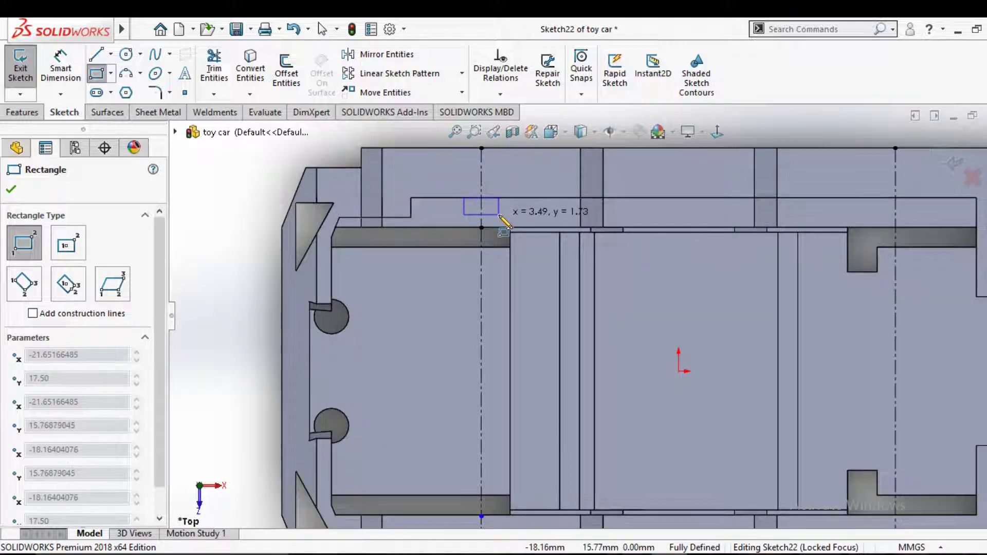
{"action": "left_click", "coordinate": [497, 215]}
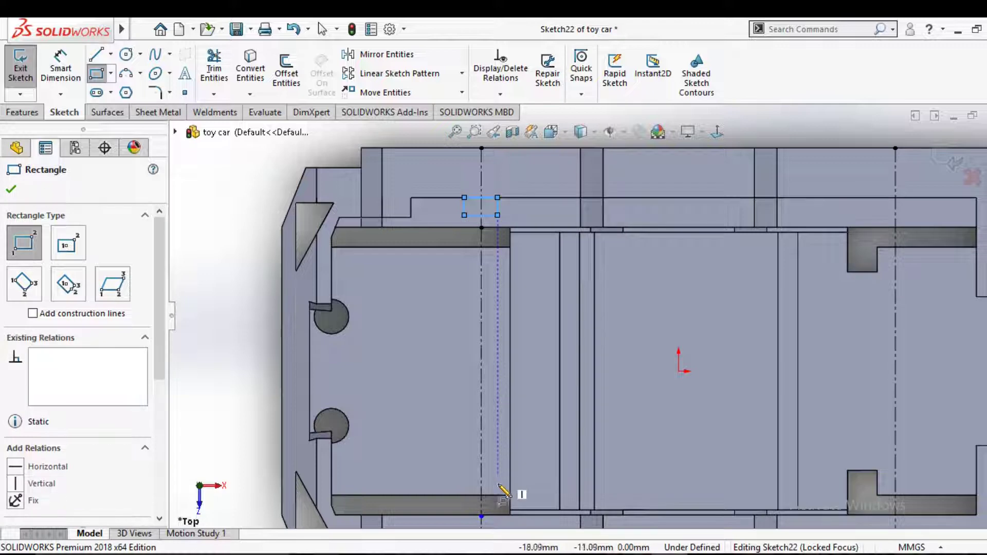
{"action": "scroll", "coordinate": [512, 529], "scroll_direction": "up", "scroll_amount": 3}
{"action": "scroll", "coordinate": [529, 474], "scroll_direction": "up", "scroll_amount": 1}
{"action": "scroll", "coordinate": [537, 445], "scroll_direction": "down", "scroll_amount": 1}
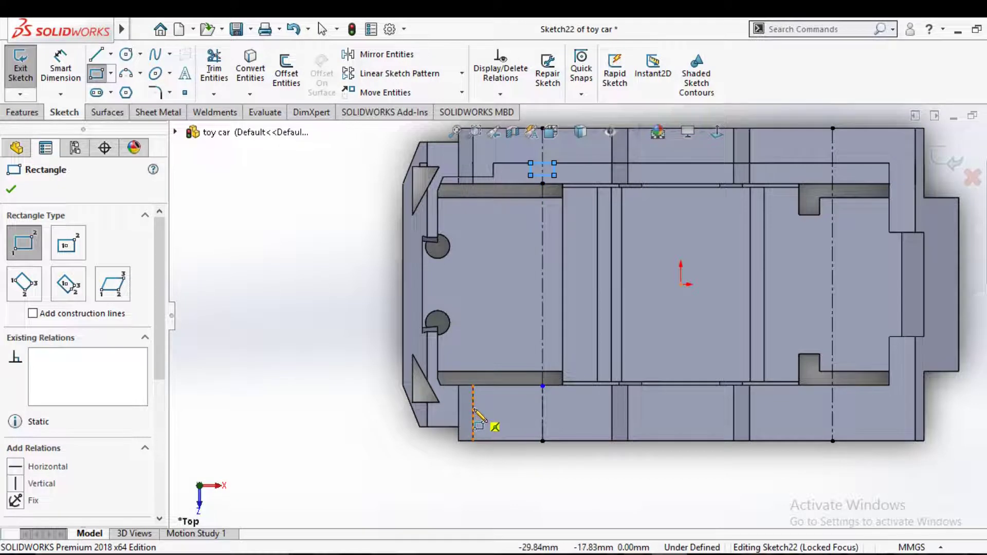
{"action": "left_click", "coordinate": [530, 414]}
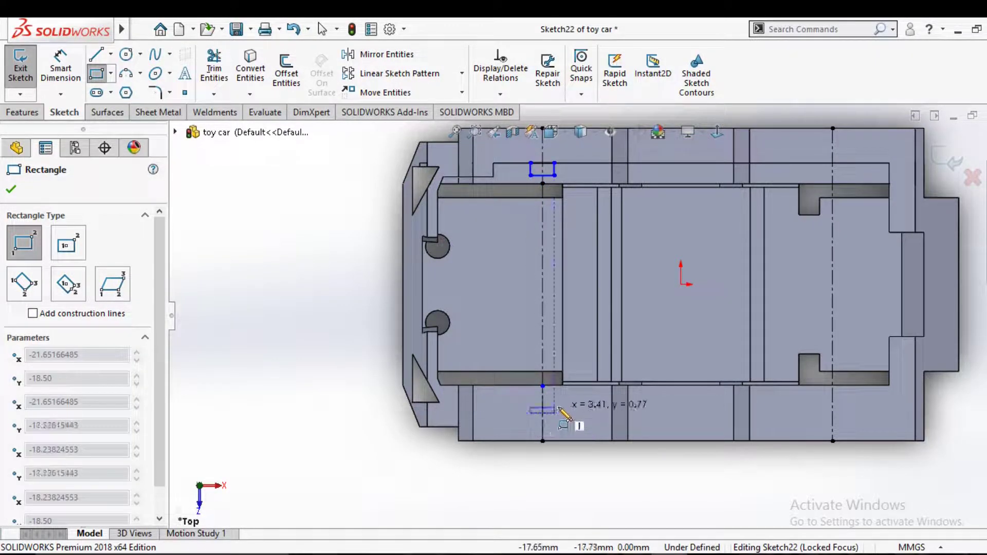
{"action": "left_click", "coordinate": [554, 404]}
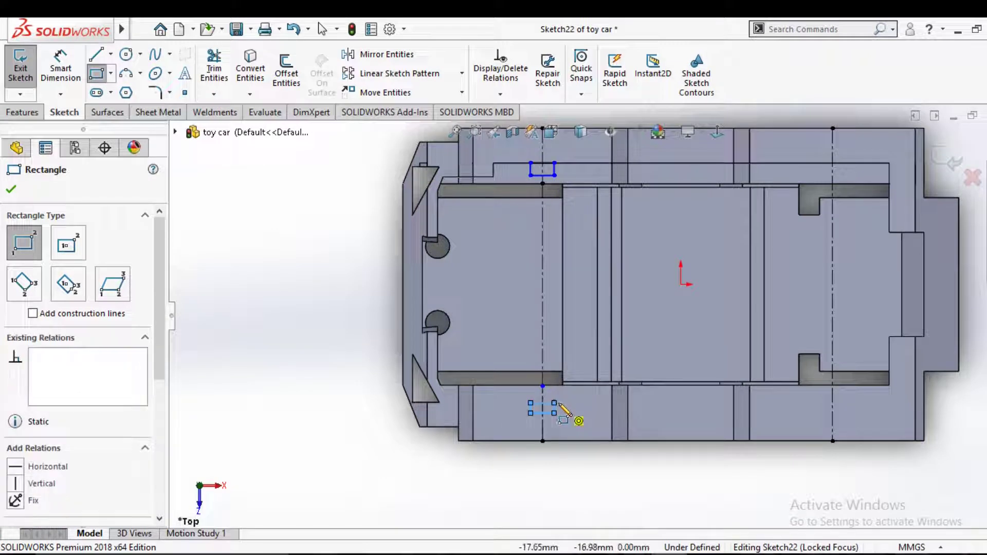
Draw small corner rectangles at the bottom and top ends of the right centerline.
{"action": "left_click", "coordinate": [821, 412]}
{"action": "left_click", "coordinate": [846, 404]}
{"action": "right_click", "coordinate": [846, 406]}
{"action": "left_click", "coordinate": [823, 415]}
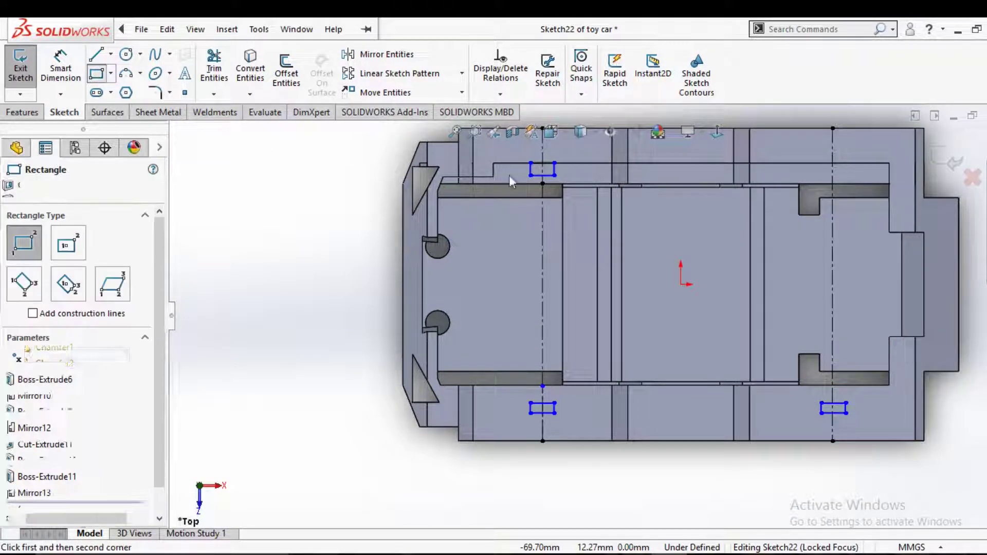
{"action": "left_click", "coordinate": [821, 166]}
{"action": "left_click", "coordinate": [846, 175]}
{"action": "right_click", "coordinate": [849, 175]}
{"action": "left_click", "coordinate": [835, 187]}
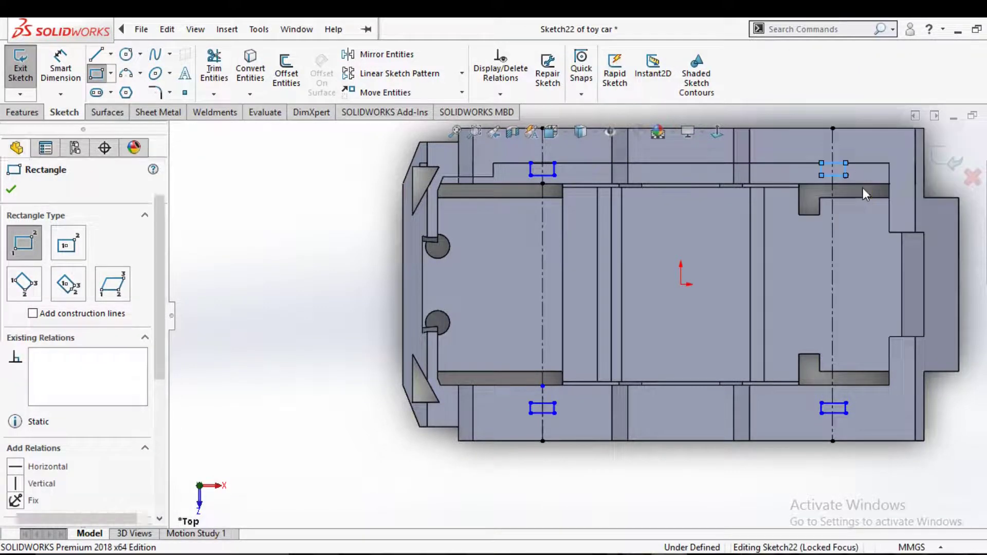
{"action": "scroll", "coordinate": [695, 202], "scroll_direction": "up", "scroll_amount": 3}
{"action": "left_click_drag", "start_coordinate": [527, 194], "coordinate": [761, 429]}
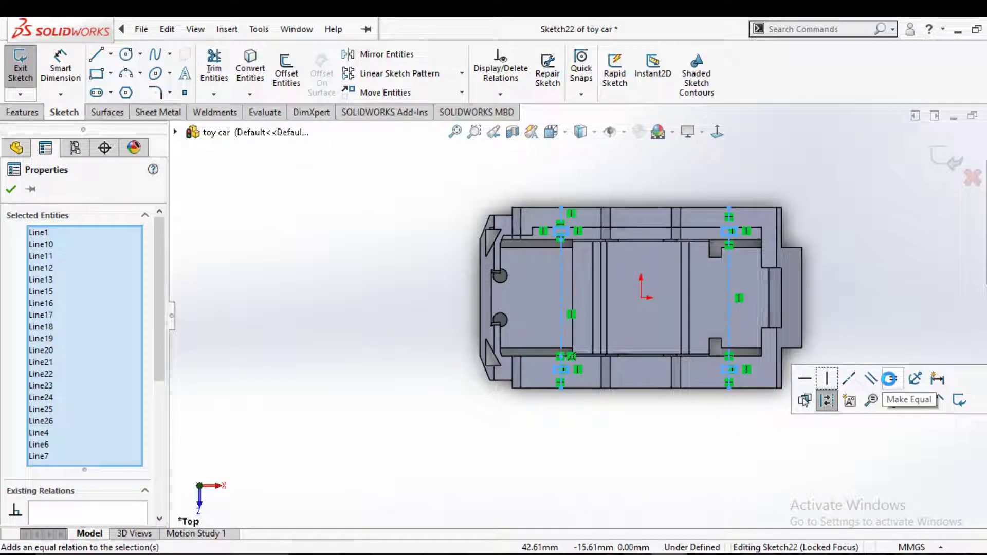
Undo a failed Equal relation, then make the two left slots' left edges collinear.
{"action": "left_click", "coordinate": [893, 378]}
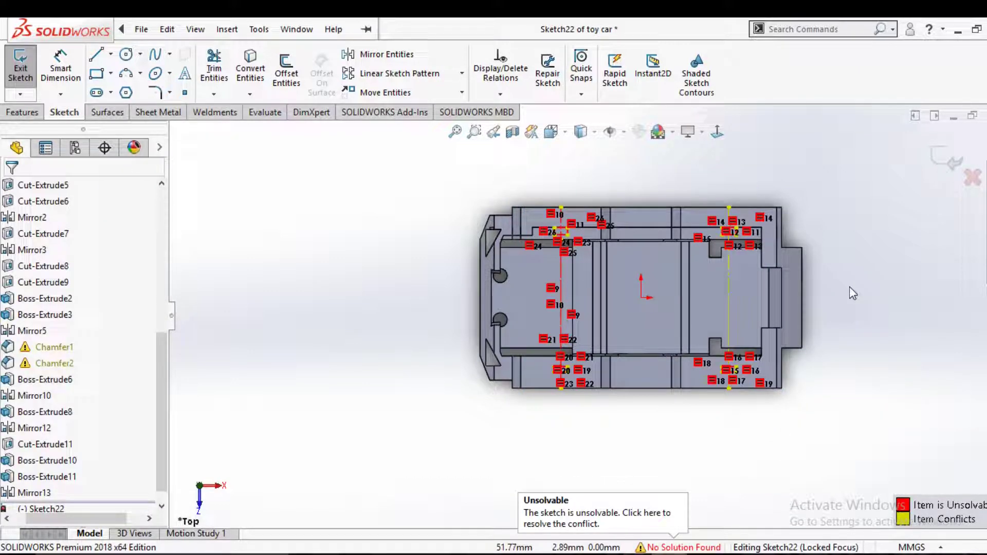
{"action": "key", "text": "ctrl+z"}
{"action": "left_click", "coordinate": [680, 468]}
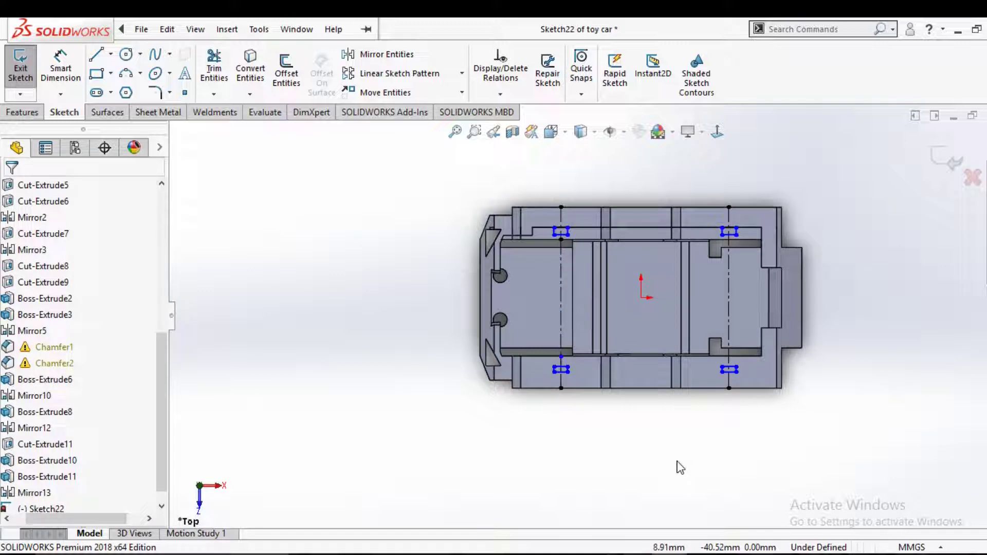
{"action": "scroll", "coordinate": [622, 357], "scroll_direction": "down", "scroll_amount": 3}
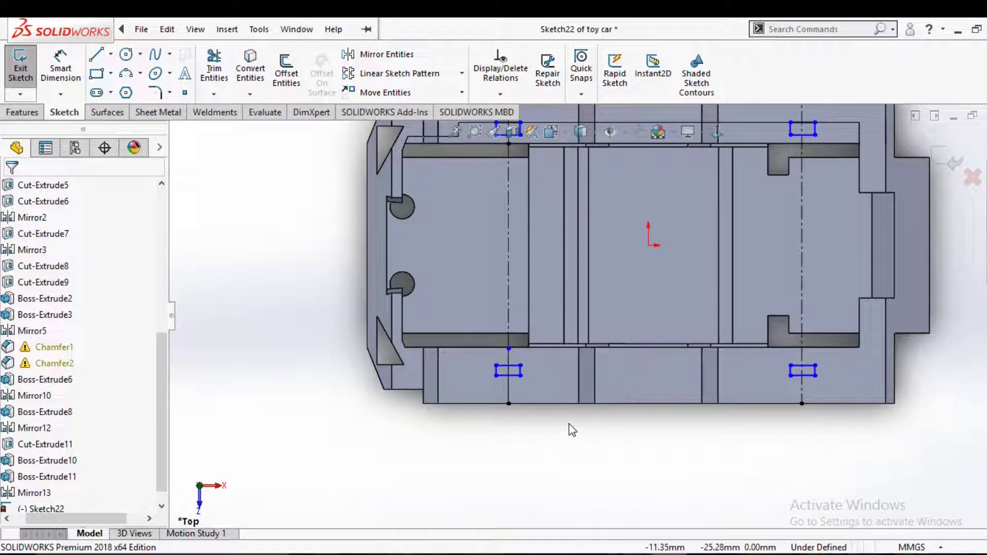
{"action": "scroll", "coordinate": [573, 424], "scroll_direction": "up", "scroll_amount": 1}
{"action": "scroll", "coordinate": [510, 408], "scroll_direction": "down", "scroll_amount": 2}
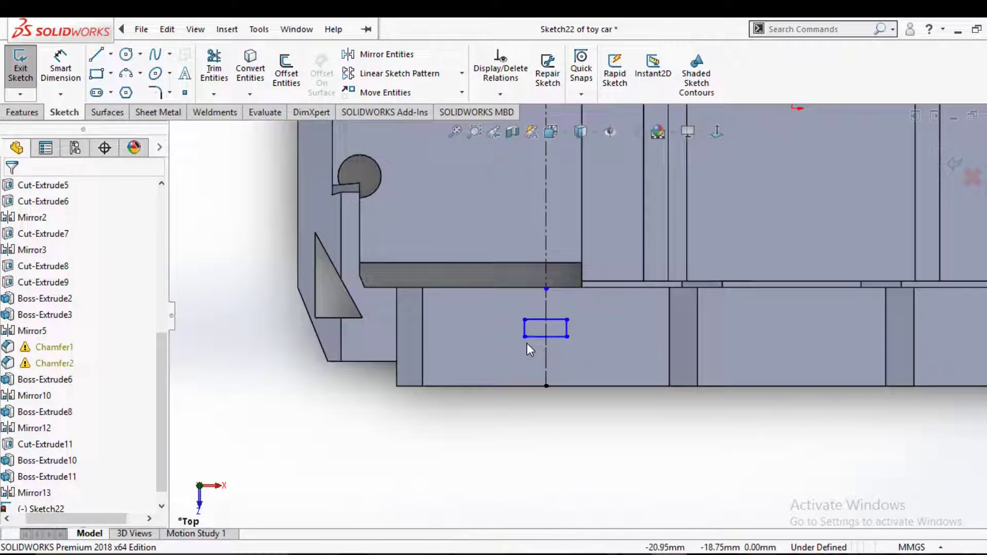
{"action": "left_click", "coordinate": [523, 329]}
{"action": "scroll", "coordinate": [562, 260], "scroll_direction": "up", "scroll_amount": 3}
{"action": "scroll", "coordinate": [565, 211], "scroll_direction": "down", "scroll_amount": 1}
{"action": "scroll", "coordinate": [564, 211], "scroll_direction": "up", "scroll_amount": 1}
{"action": "scroll", "coordinate": [566, 200], "scroll_direction": "down", "scroll_amount": 2}
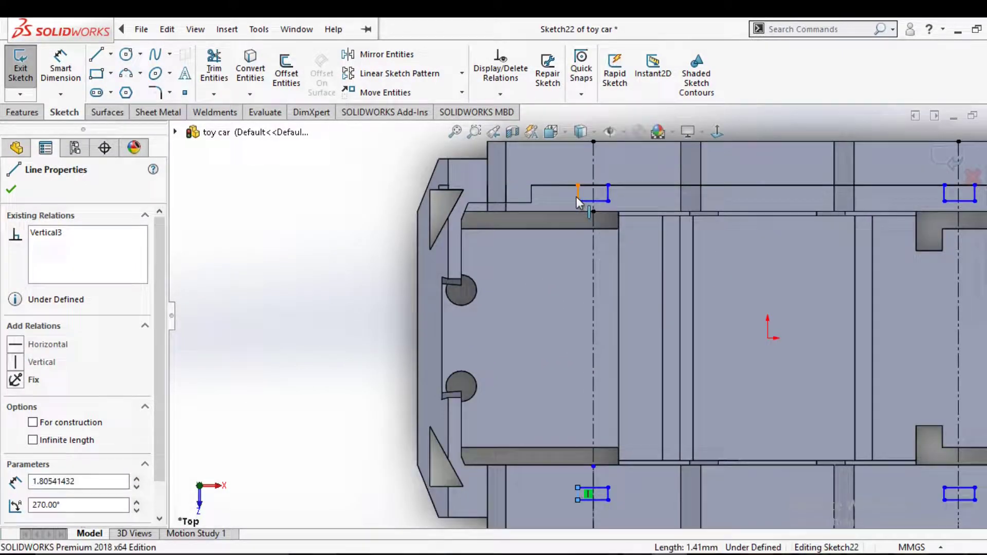
{"action": "left_click", "coordinate": [577, 196], "text": "ctrl"}
{"action": "left_click", "coordinate": [663, 133]}
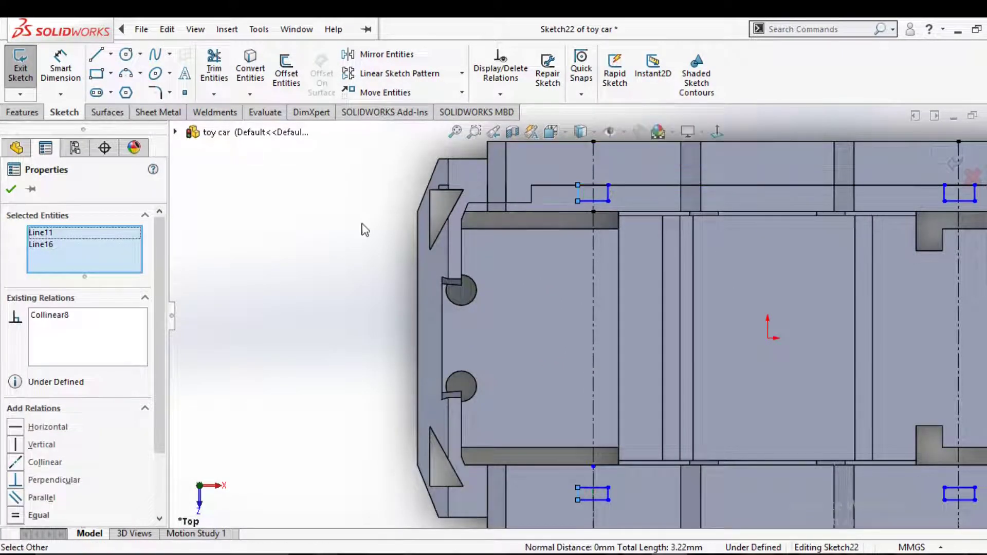
{"action": "left_click", "coordinate": [329, 214]}
Make the upper and lower left slots' right edges collinear.
{"action": "left_click", "coordinate": [609, 194]}
{"action": "scroll", "coordinate": [609, 194], "scroll_direction": "up", "scroll_amount": 2}
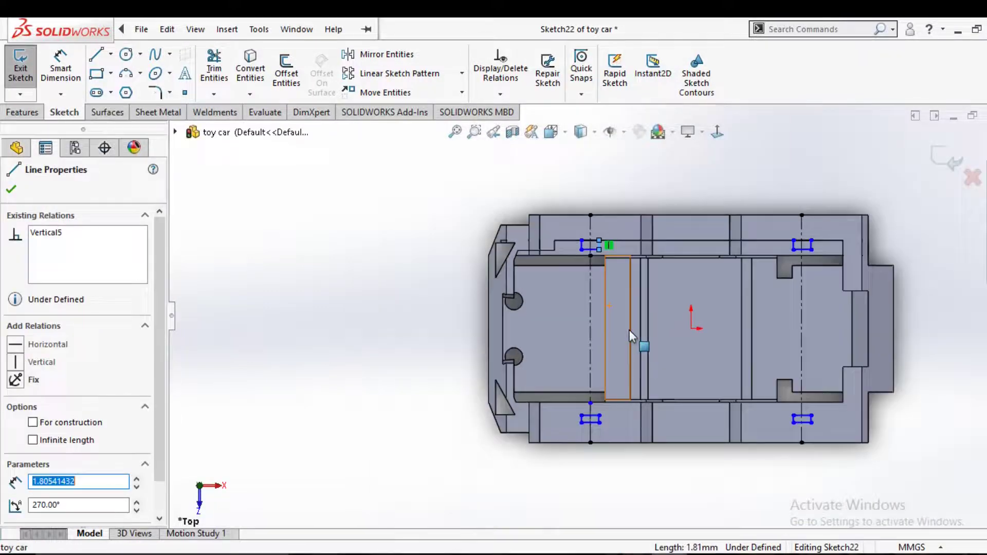
{"action": "scroll", "coordinate": [631, 329], "scroll_direction": "down", "scroll_amount": 2}
{"action": "left_click", "coordinate": [570, 457], "text": "ctrl"}
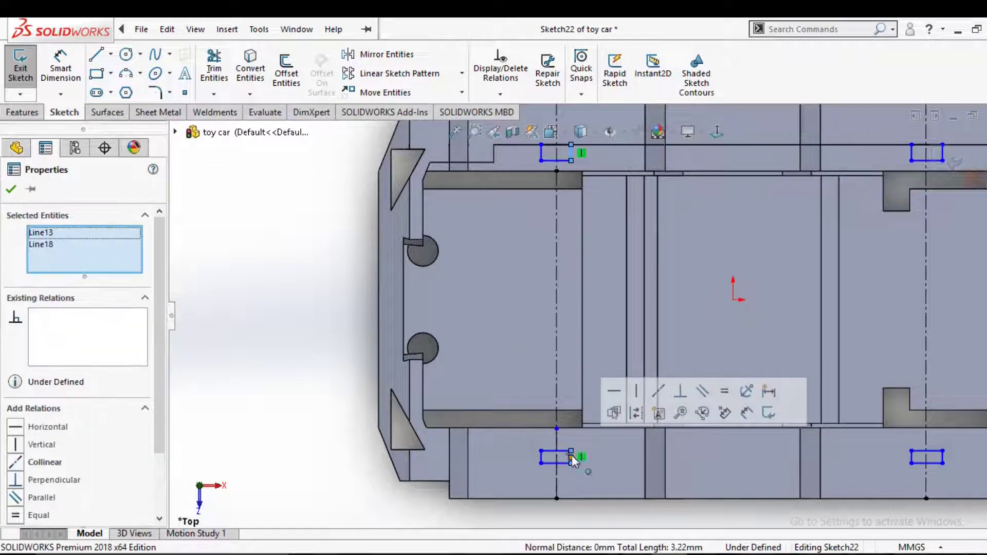
{"action": "left_click", "coordinate": [659, 392]}
{"action": "left_click", "coordinate": [321, 380]}
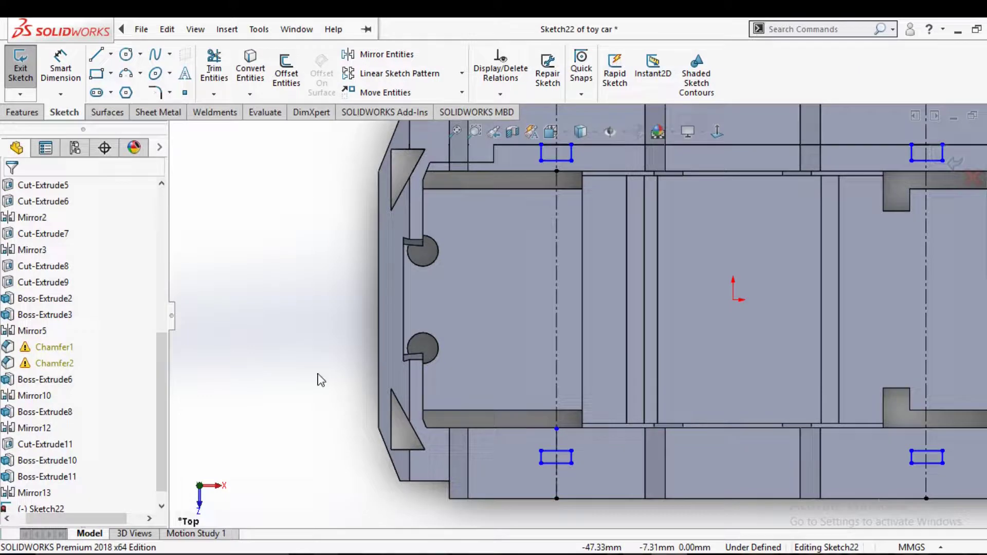
Dimension the upper-left and lower-left slots' left edges to 2 mm height.
{"action": "left_click", "coordinate": [541, 154]}
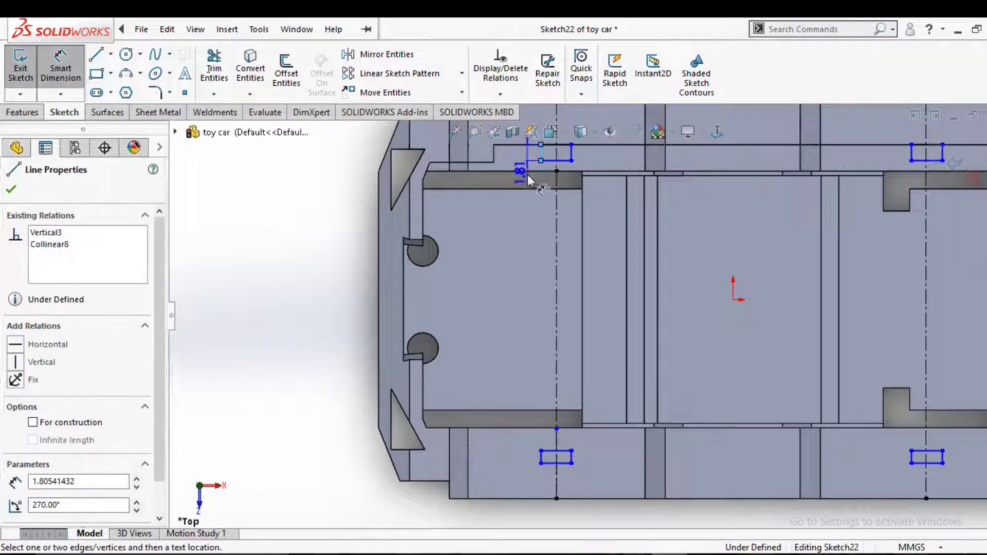
{"action": "left_click", "coordinate": [522, 224]}
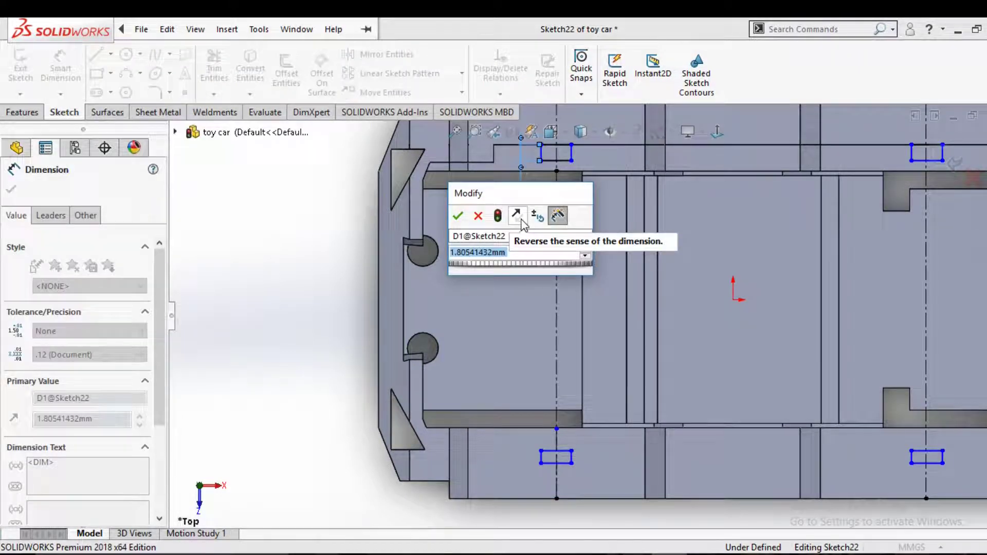
{"action": "type", "text": "2"}
{"action": "key", "text": "Return"}
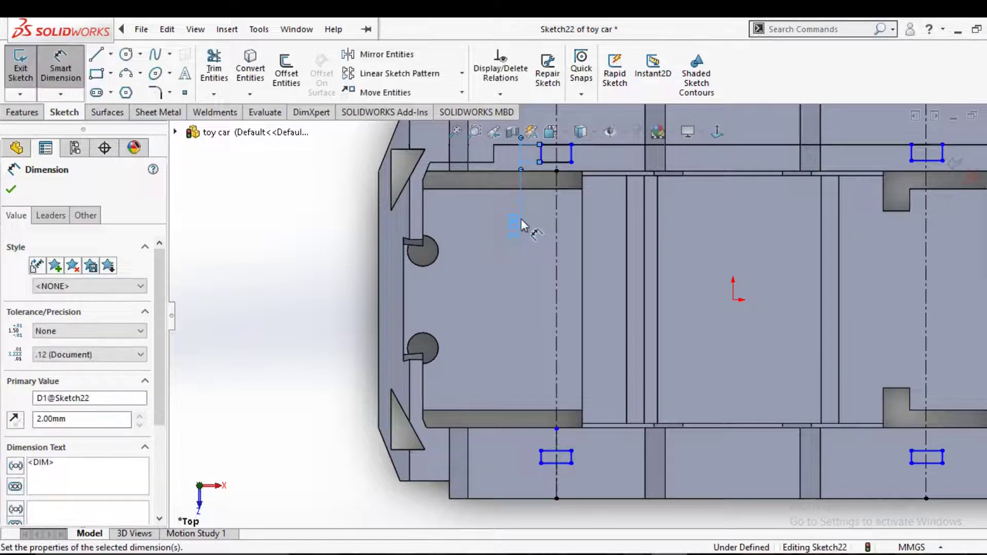
{"action": "key", "text": "Escape"}
{"action": "scroll", "coordinate": [539, 458], "scroll_direction": "down", "scroll_amount": 2}
{"action": "scroll", "coordinate": [546, 437], "scroll_direction": "down", "scroll_amount": 3}
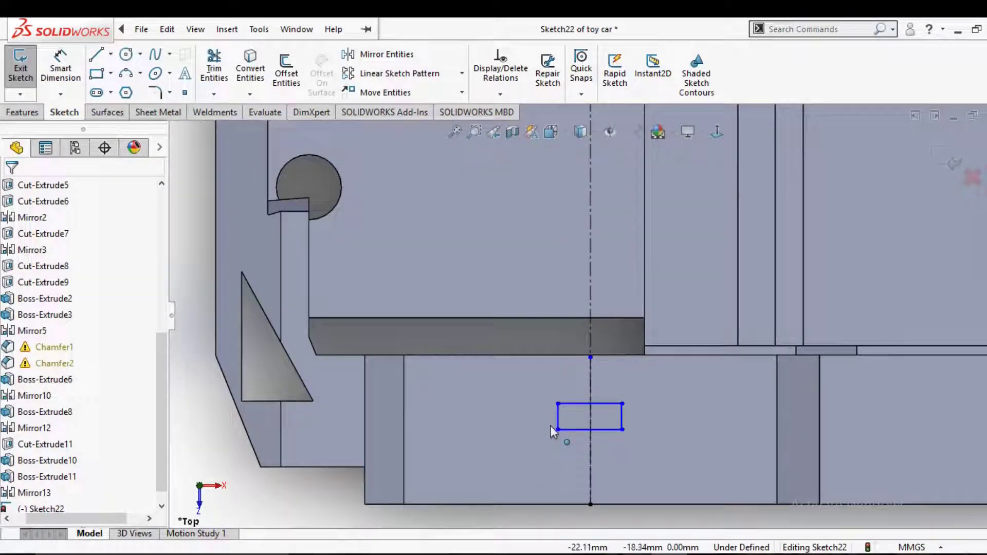
{"action": "key", "text": "d"}
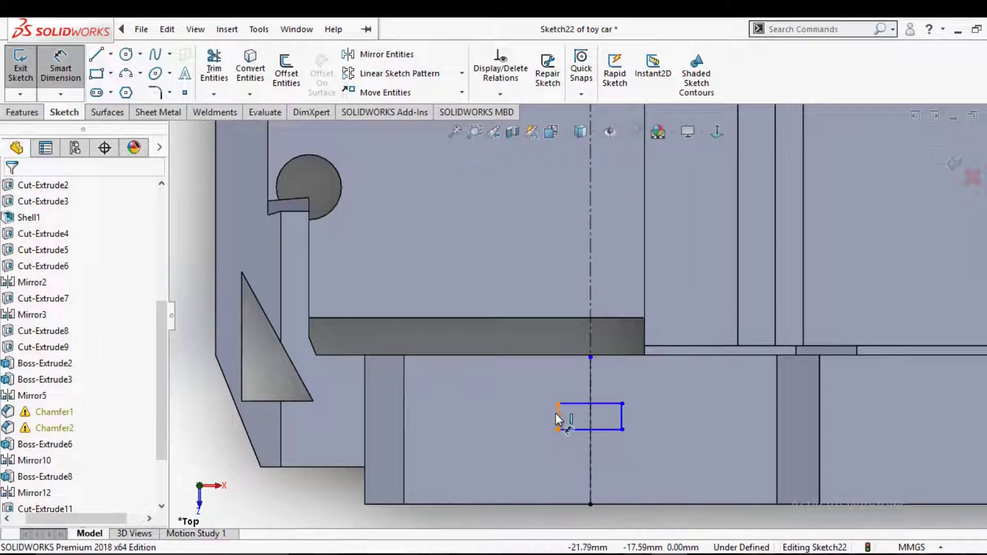
{"action": "left_click", "coordinate": [558, 419]}
{"action": "left_click", "coordinate": [524, 422]}
{"action": "type", "text": "2"}
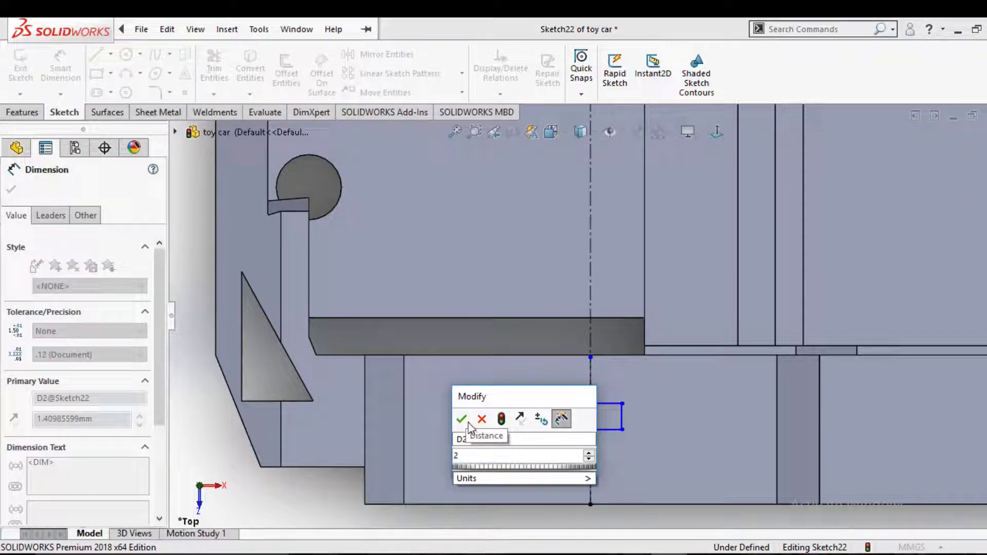
{"action": "left_click", "coordinate": [461, 418]}
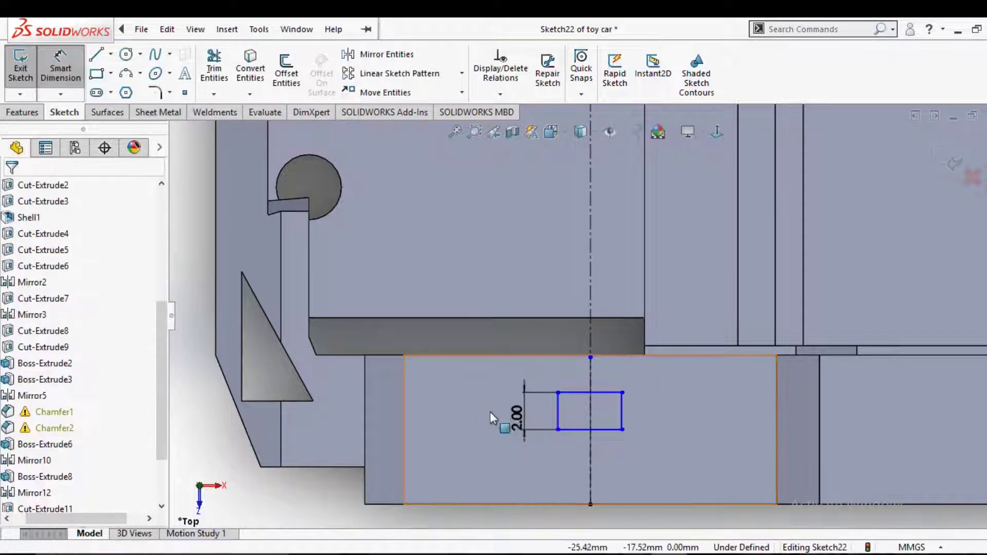
{"action": "key", "text": "Escape"}
Add horizontal dimensions to the lower-left slot: 1.8 width and 1.5 mm centreline offset.
{"action": "scroll", "coordinate": [553, 416], "scroll_direction": "up", "scroll_amount": 2}
{"action": "key", "text": "Return"}
{"action": "scroll", "coordinate": [556, 363], "scroll_direction": "down", "scroll_amount": 2}
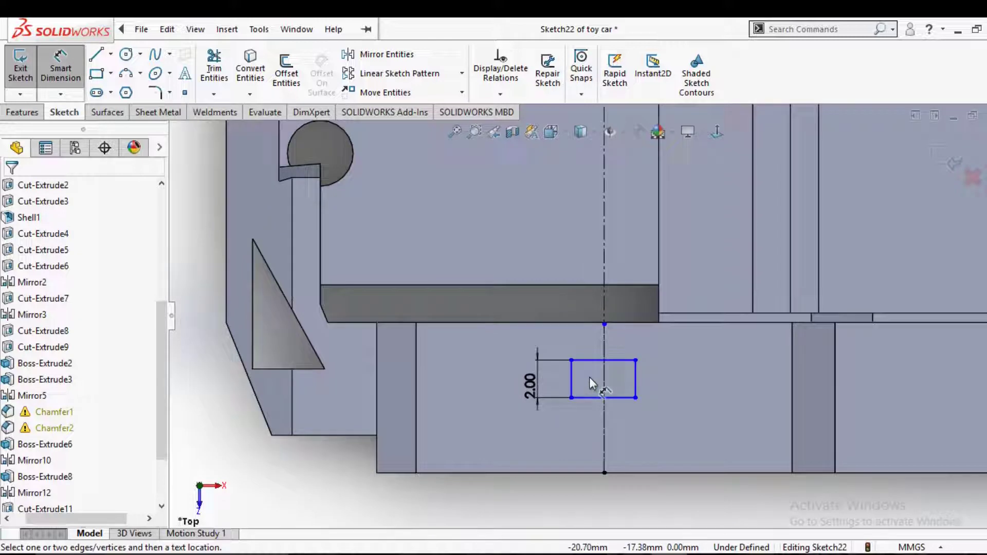
{"action": "left_click", "coordinate": [572, 385]}
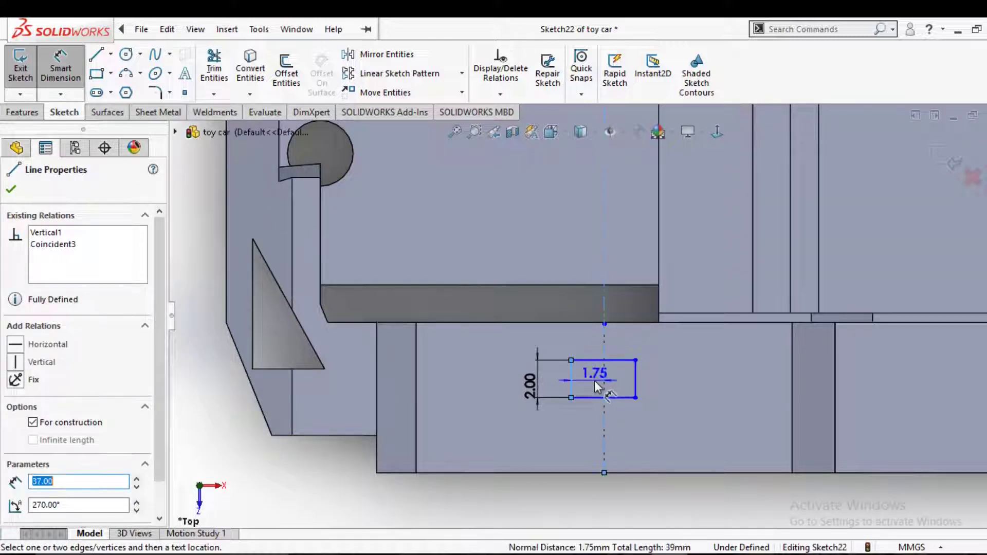
{"action": "left_click", "coordinate": [594, 380]}
{"action": "type", "text": "1"}
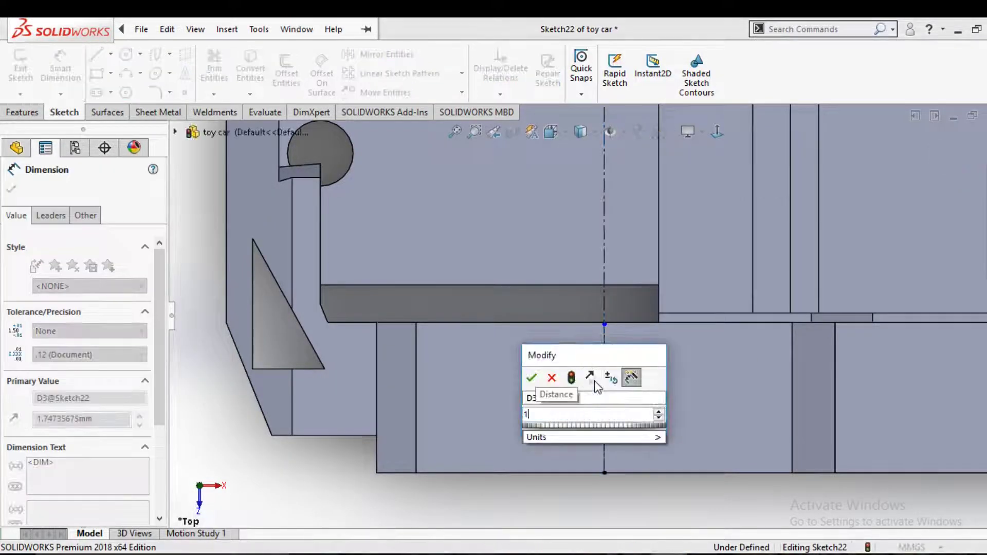
{"action": "type", "text": ".8"}
{"action": "key", "text": "Return"}
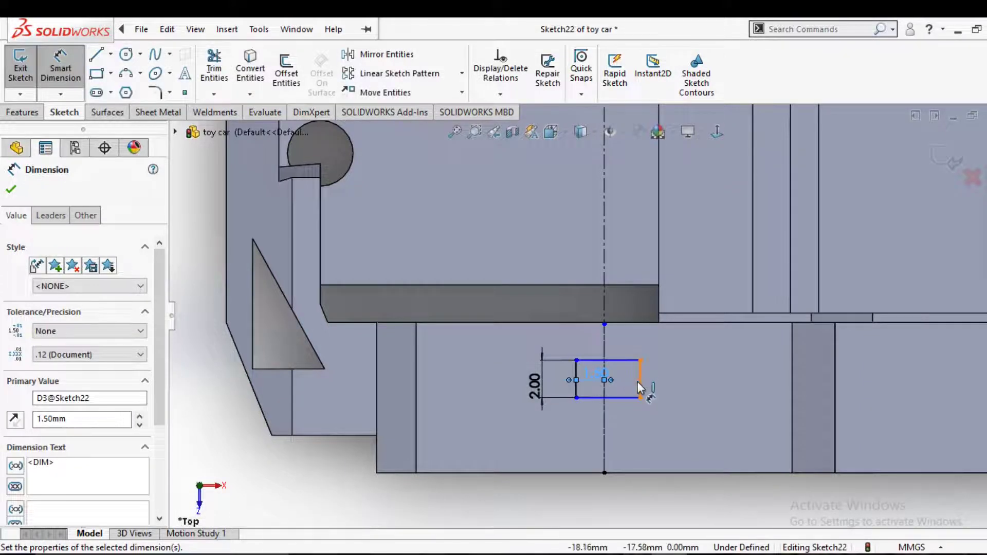
{"action": "left_click", "coordinate": [605, 376]}
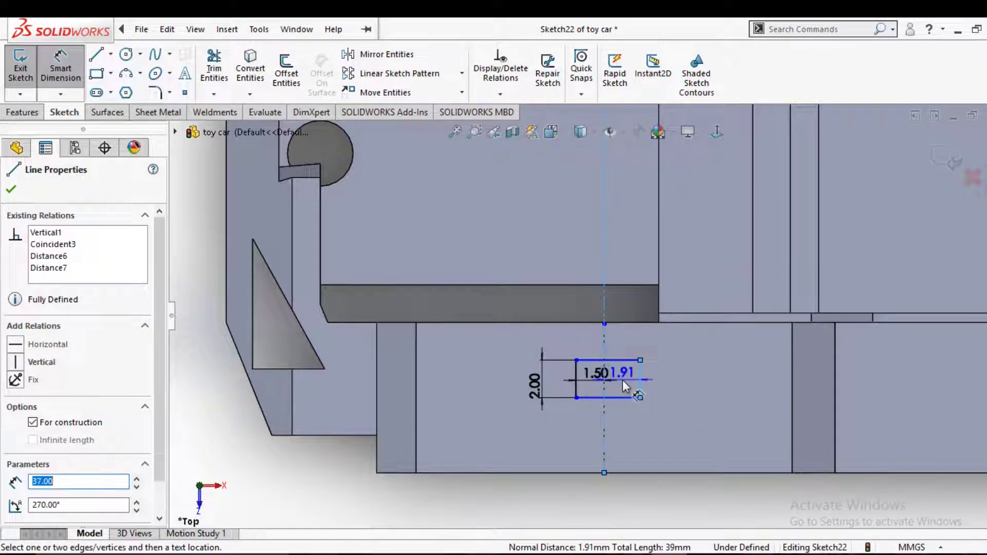
{"action": "left_click", "coordinate": [624, 385]}
{"action": "type", "text": "1.5"}
{"action": "key", "text": "Return"}
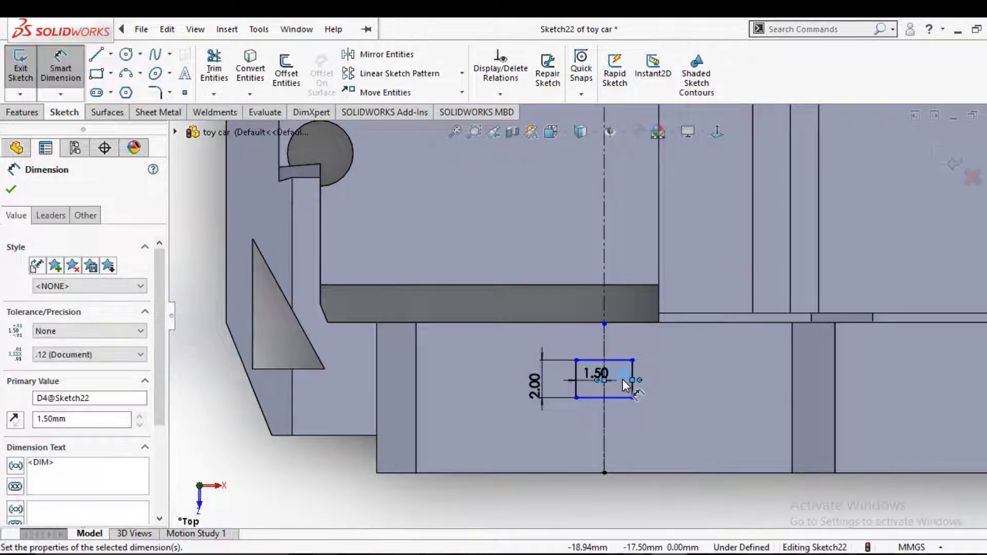
{"action": "key", "text": "Escape"}
Dimension the upper-right rectangle's top edge to a 3 mm width.
{"action": "scroll", "coordinate": [618, 375], "scroll_direction": "up", "scroll_amount": 3}
{"action": "scroll", "coordinate": [602, 334], "scroll_direction": "up", "scroll_amount": 3}
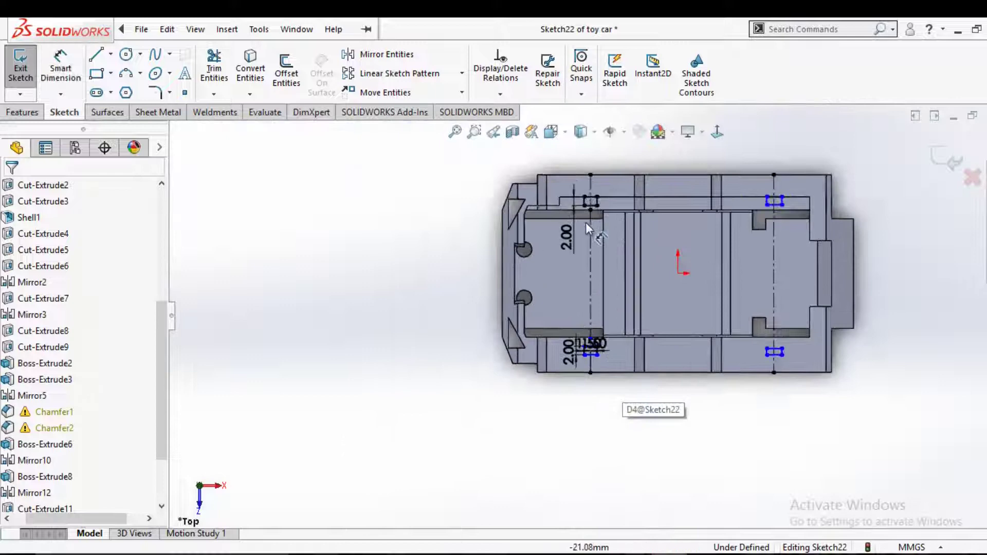
{"action": "scroll", "coordinate": [591, 210], "scroll_direction": "down", "scroll_amount": 3}
{"action": "scroll", "coordinate": [661, 257], "scroll_direction": "up", "scroll_amount": 3}
{"action": "scroll", "coordinate": [632, 264], "scroll_direction": "down", "scroll_amount": 3}
{"action": "scroll", "coordinate": [692, 298], "scroll_direction": "up", "scroll_amount": 3}
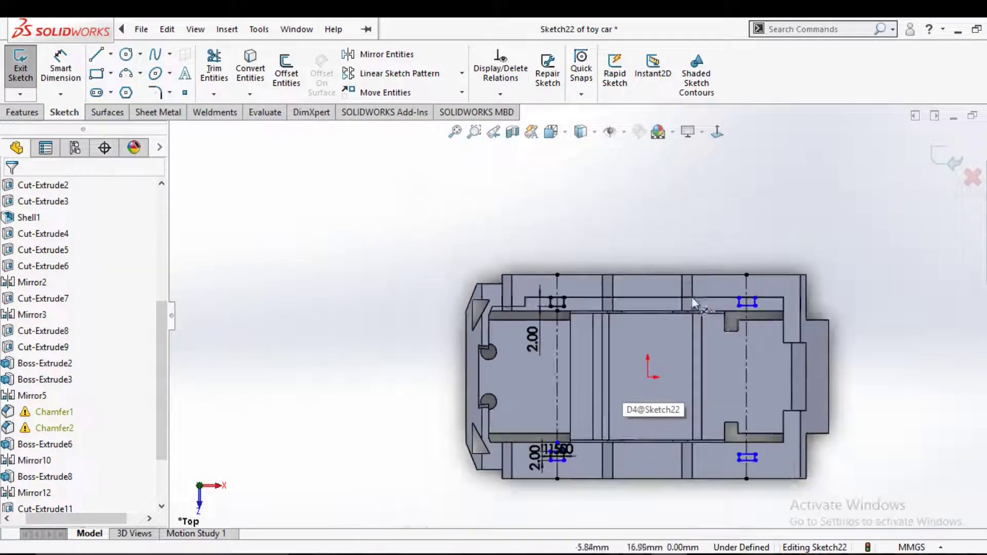
{"action": "scroll", "coordinate": [751, 334], "scroll_direction": "down", "scroll_amount": 3}
{"action": "scroll", "coordinate": [721, 301], "scroll_direction": "down", "scroll_amount": 3}
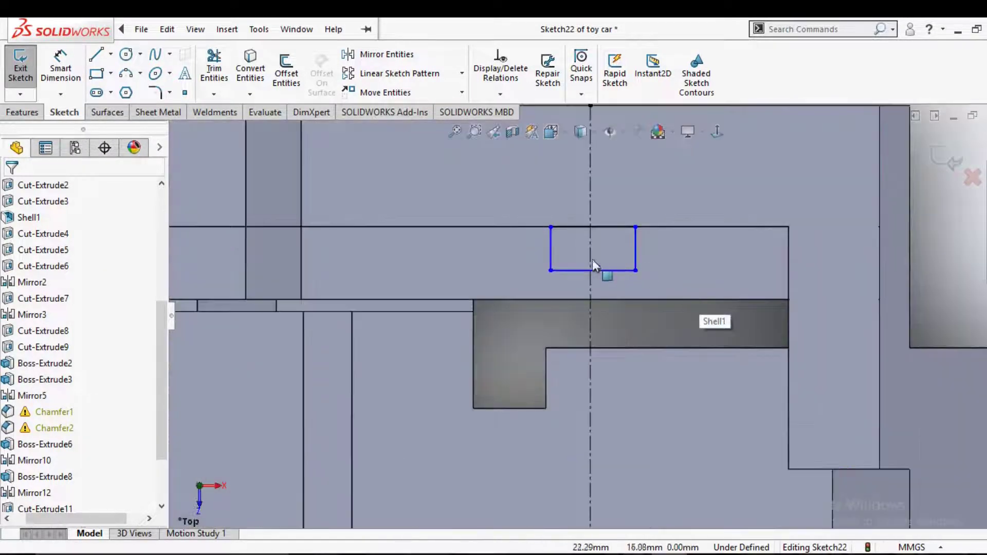
{"action": "left_click", "coordinate": [602, 226]}
{"action": "right_click_drag", "start_coordinate": [641, 368], "coordinate": [618, 220]}
{"action": "left_click", "coordinate": [618, 224]}
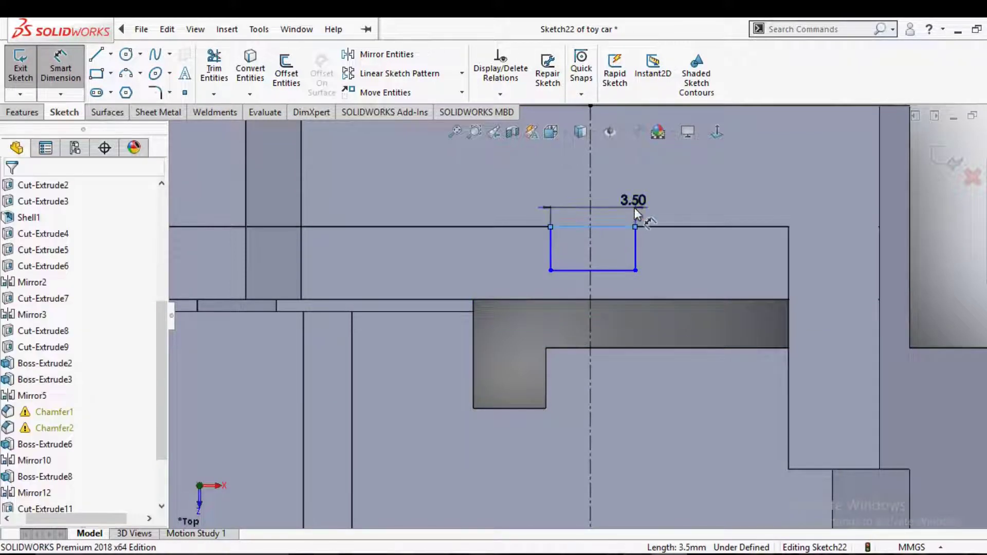
{"action": "left_click", "coordinate": [634, 208]}
{"action": "key", "text": "Return"}
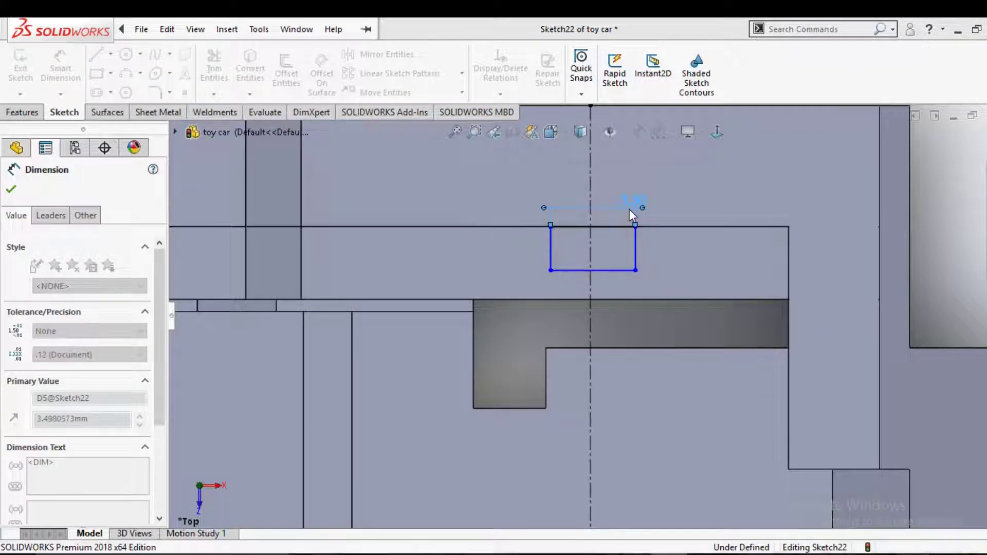
{"action": "type", "text": "3"}
{"action": "key", "text": "Return"}
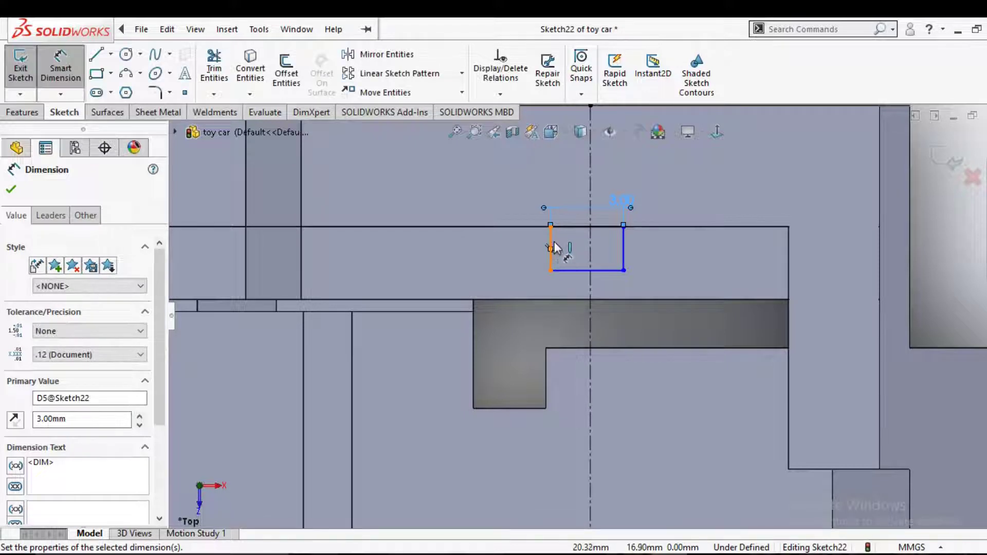
Add the rectangle's 2 mm height and a 3 mm centreline-to-edge dimension.
{"action": "scroll", "coordinate": [555, 249], "scroll_direction": "up", "scroll_amount": 3}
{"action": "scroll", "coordinate": [566, 254], "scroll_direction": "up", "scroll_amount": 3}
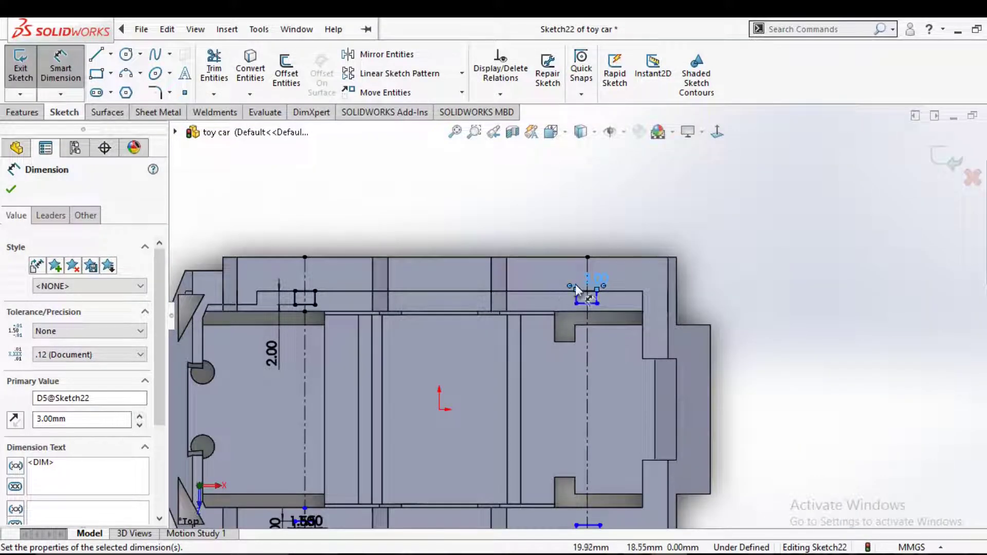
{"action": "scroll", "coordinate": [574, 288], "scroll_direction": "down", "scroll_amount": 3}
{"action": "left_click", "coordinate": [580, 322]}
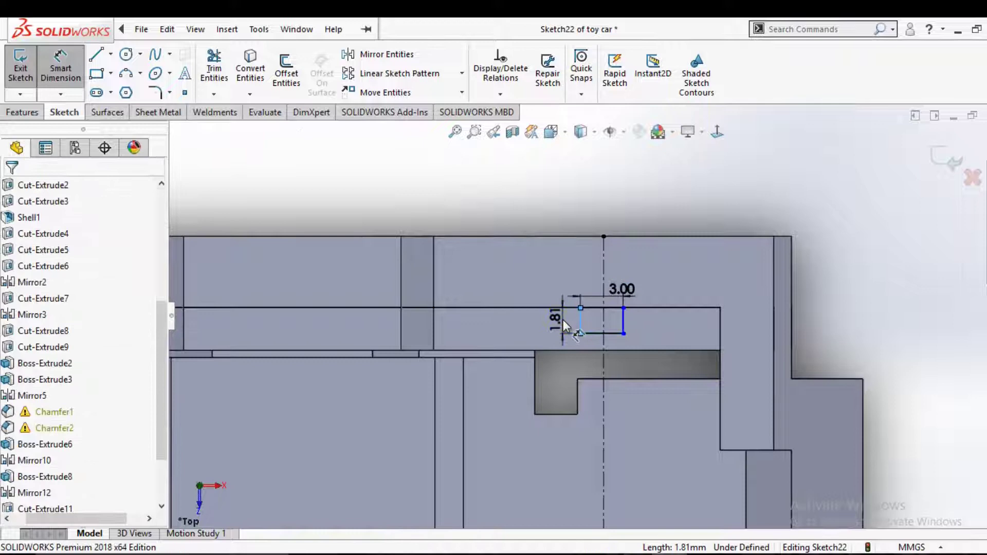
{"action": "left_click", "coordinate": [563, 319]}
{"action": "key", "text": "Return"}
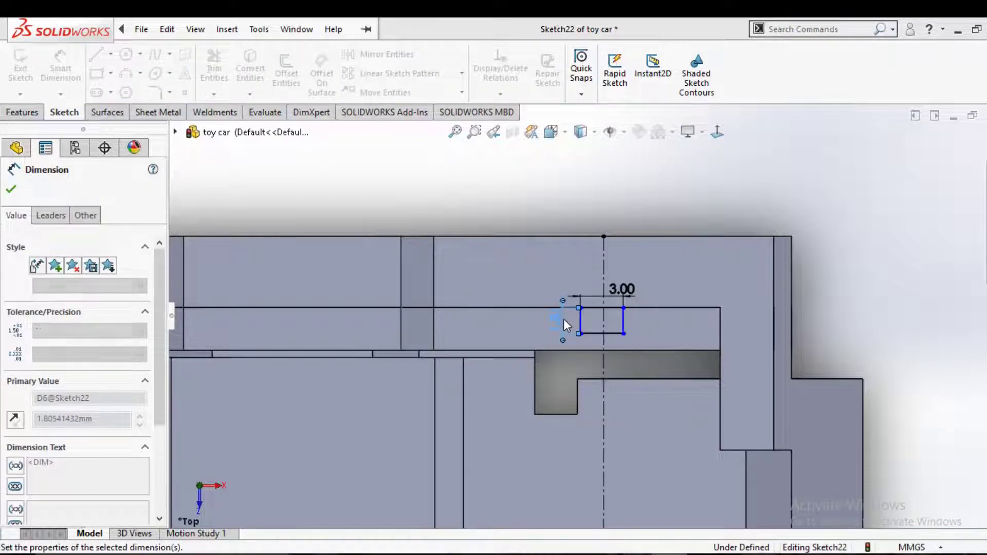
{"action": "left_click", "coordinate": [602, 323]}
{"action": "left_click", "coordinate": [592, 321]}
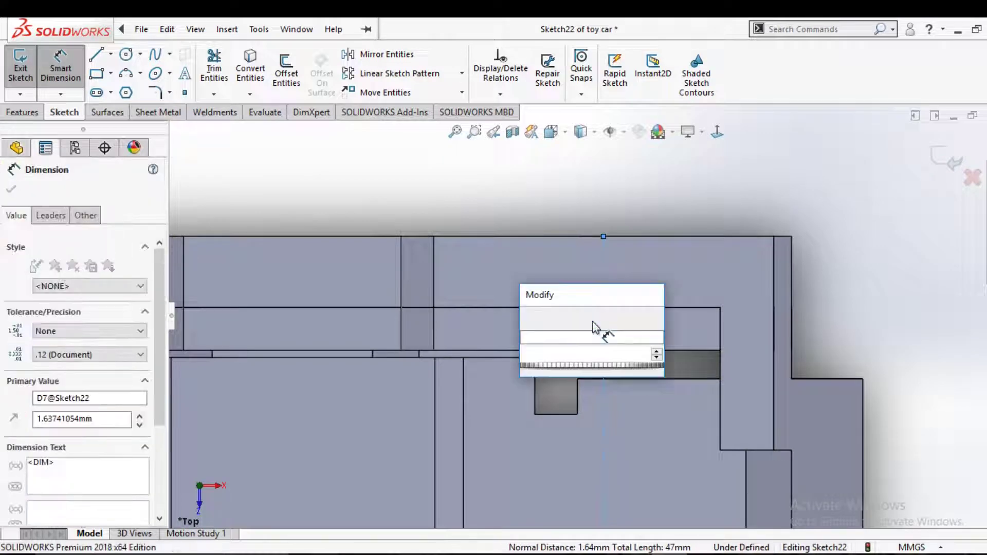
{"action": "type", "text": "3"}
{"action": "key", "text": "Return"}
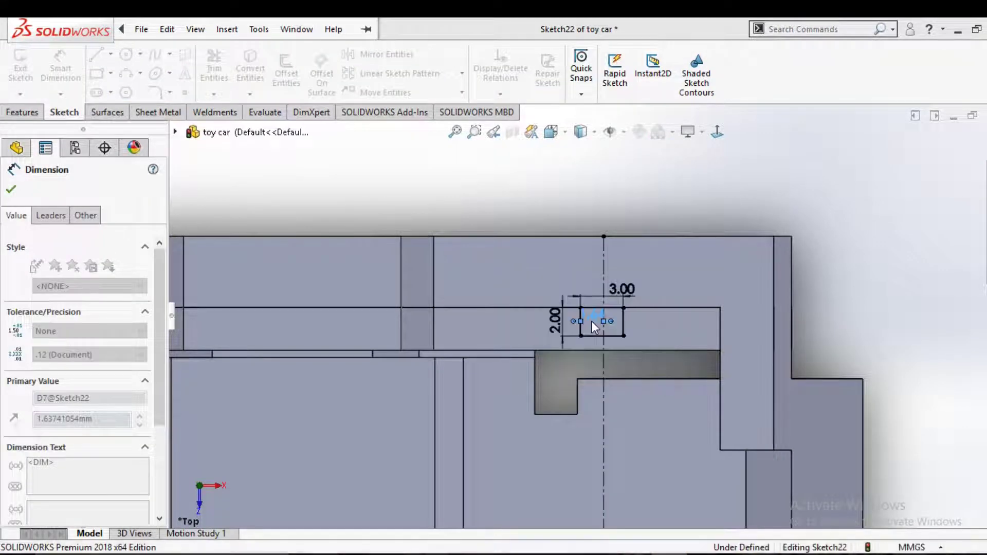
Dimension the lower rectangle's top edge to a 3 mm width.
{"action": "scroll", "coordinate": [602, 375], "scroll_direction": "up", "scroll_amount": 4}
{"action": "scroll", "coordinate": [596, 437], "scroll_direction": "up", "scroll_amount": 3}
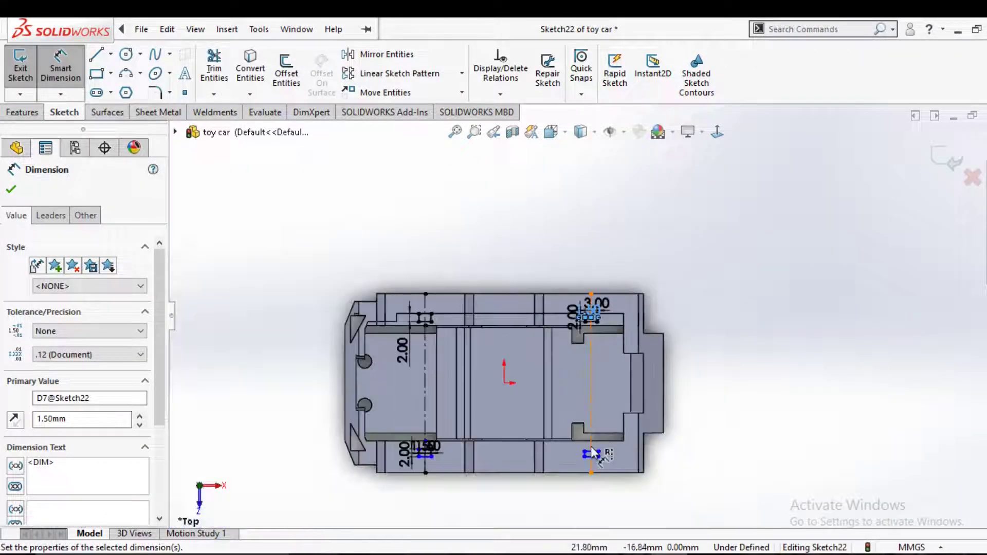
{"action": "scroll", "coordinate": [591, 453], "scroll_direction": "down", "scroll_amount": 2}
{"action": "scroll", "coordinate": [591, 454], "scroll_direction": "down", "scroll_amount": 2}
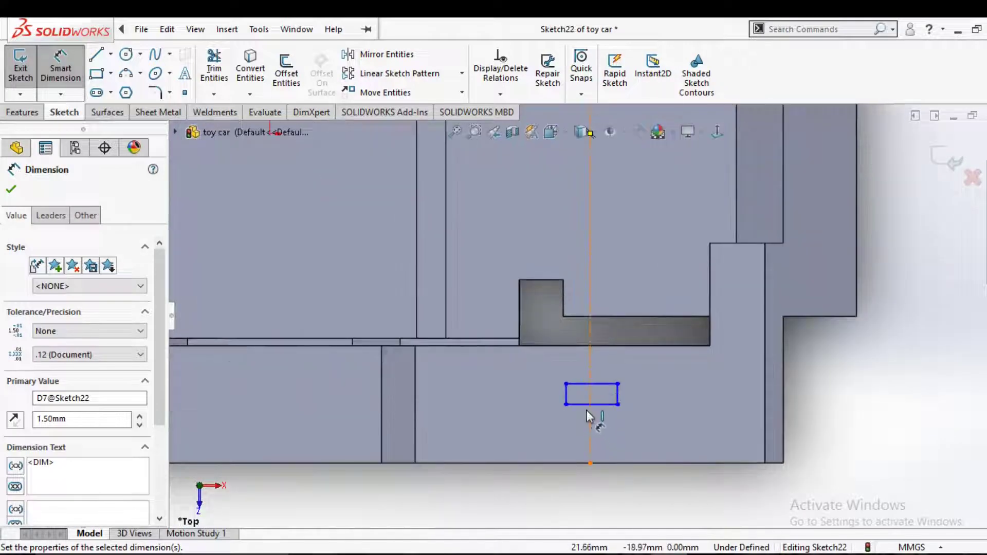
{"action": "scroll", "coordinate": [586, 406], "scroll_direction": "down", "scroll_amount": 2}
{"action": "left_click", "coordinate": [580, 362]}
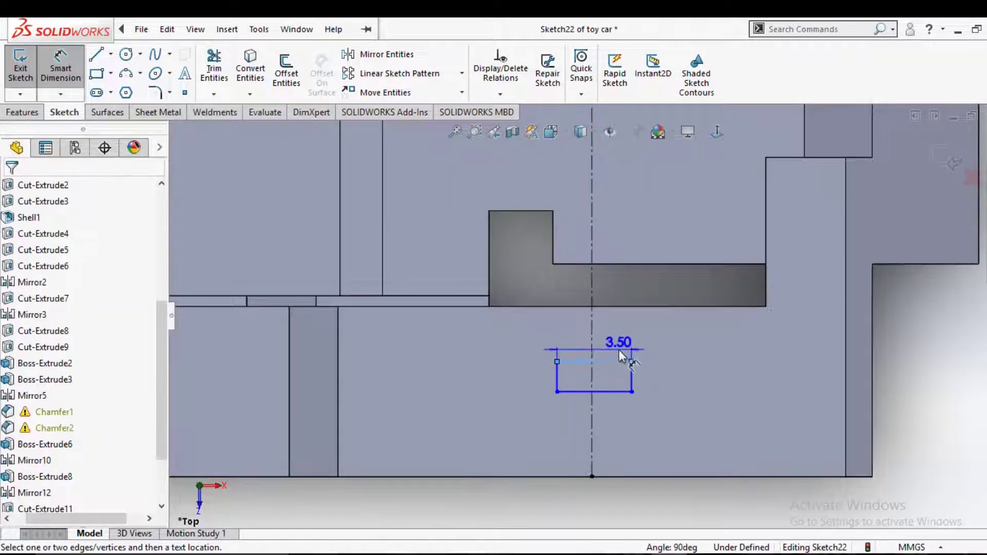
{"action": "left_click", "coordinate": [619, 350]}
{"action": "type", "text": "3"}
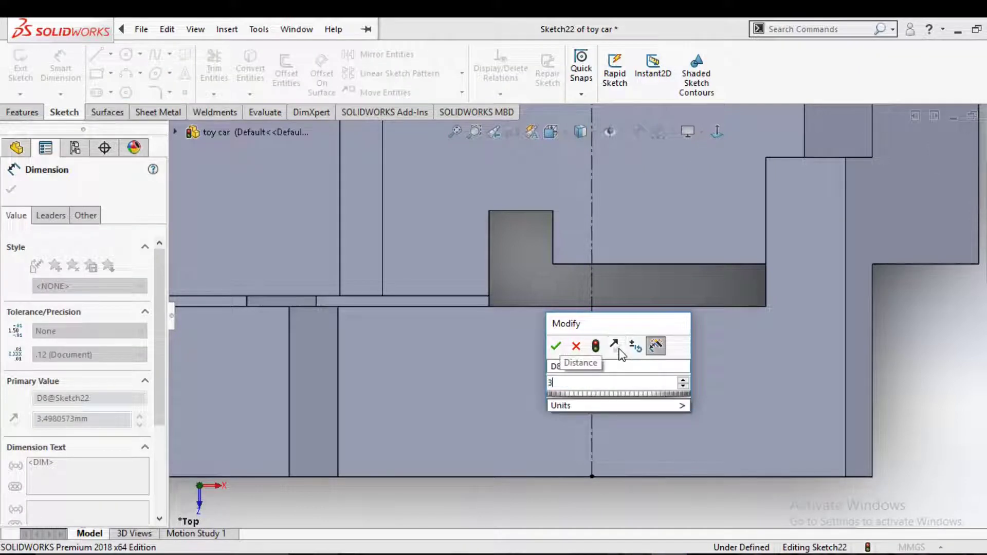
{"action": "key", "text": "Return"}
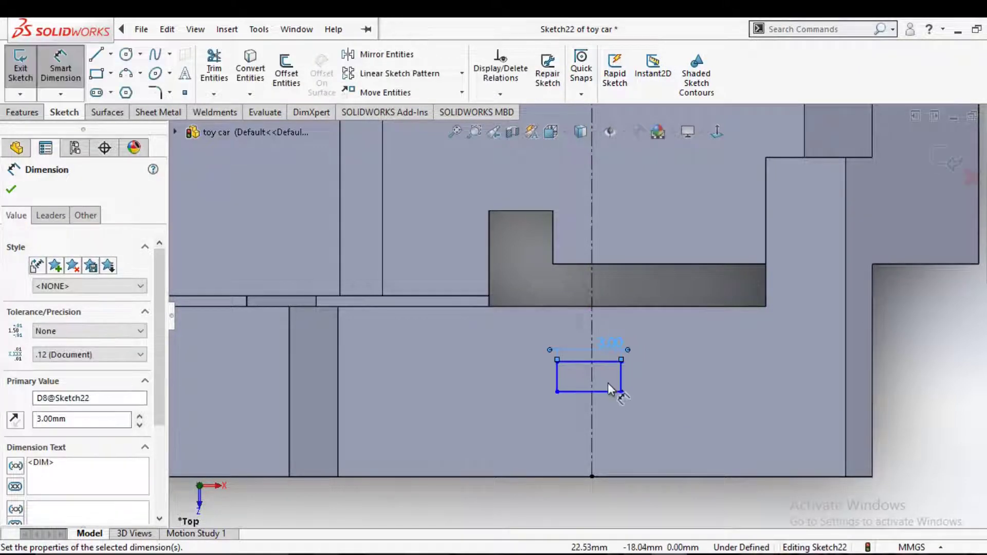
Dimension the lower rectangle's right edge to a 2 mm height.
{"action": "left_click", "coordinate": [621, 383]}
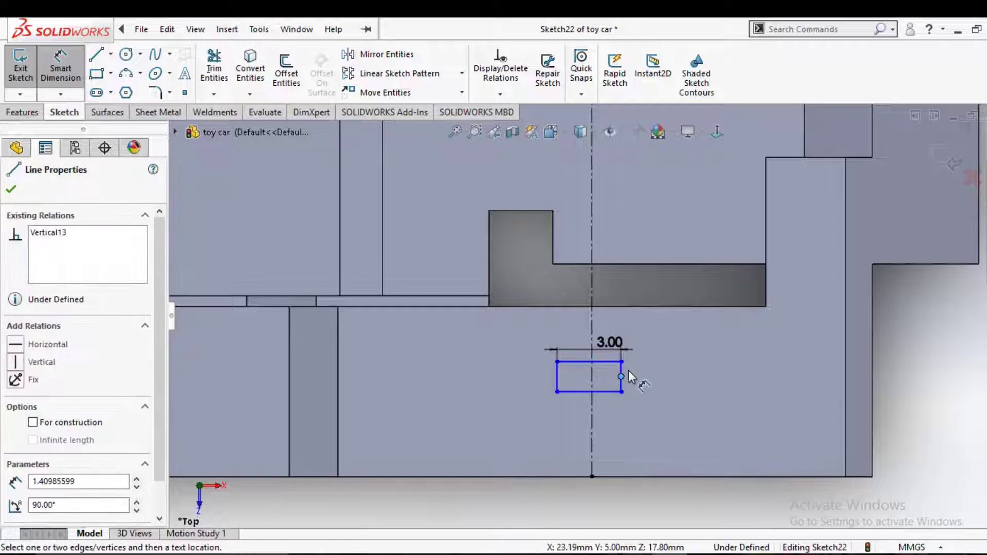
{"action": "left_click", "coordinate": [624, 377]}
{"action": "scroll", "coordinate": [625, 377], "scroll_direction": "down", "scroll_amount": 2}
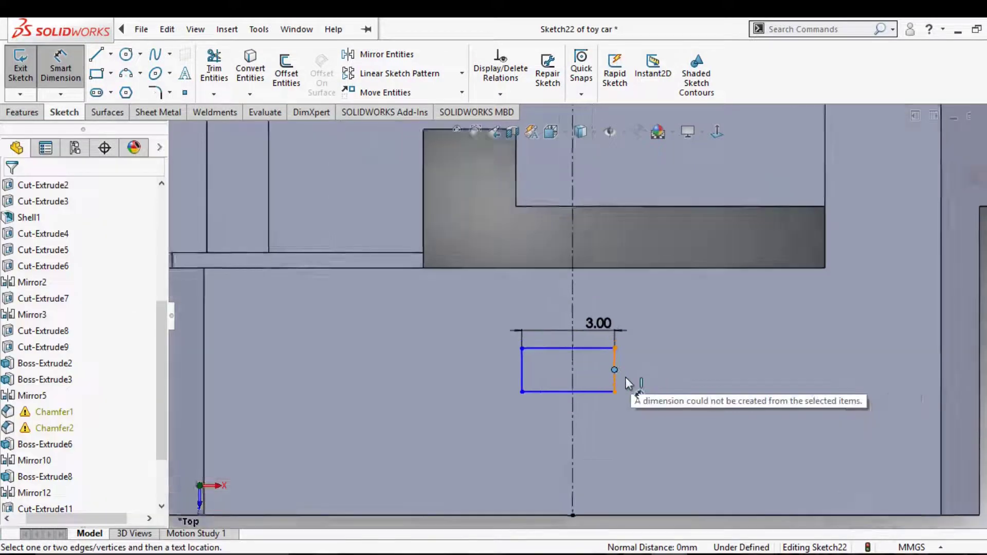
{"action": "scroll", "coordinate": [622, 370], "scroll_direction": "down", "scroll_amount": 2}
{"action": "left_click", "coordinate": [606, 353]}
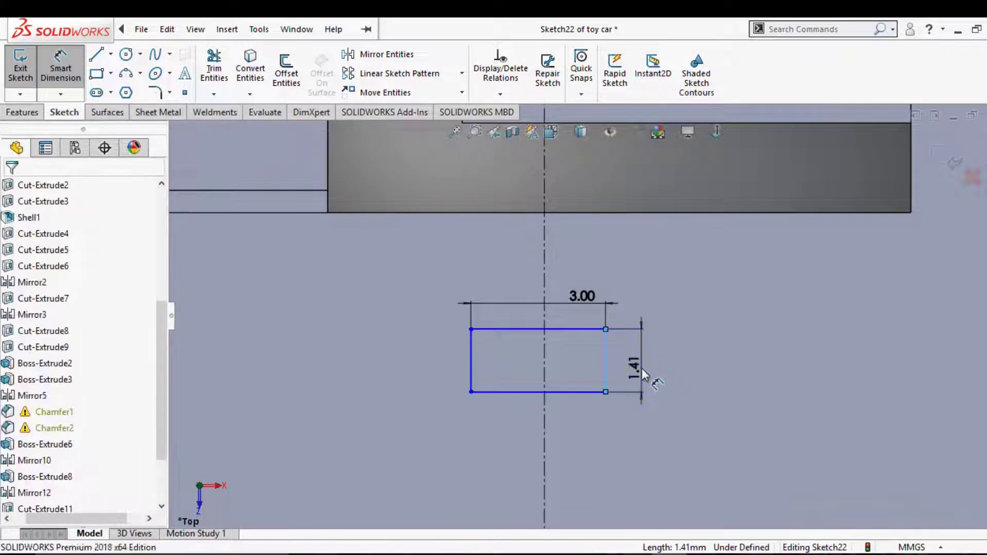
{"action": "left_click", "coordinate": [642, 371]}
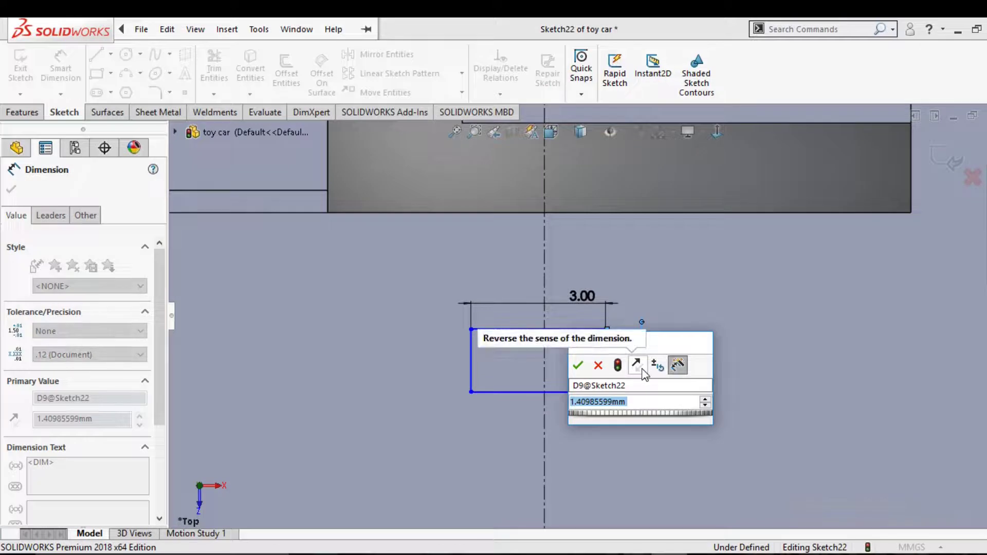
{"action": "type", "text": "2"}
{"action": "key", "text": "Return"}
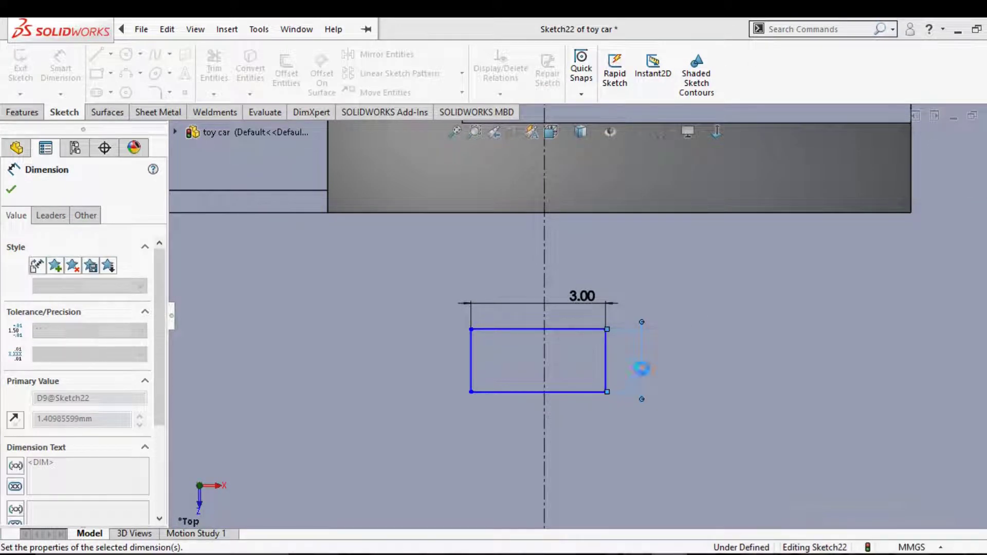
{"action": "left_click", "coordinate": [544, 355]}
Dimension the first rectangle's left edge 1.50 from its centerline.
{"action": "left_click", "coordinate": [473, 362]}
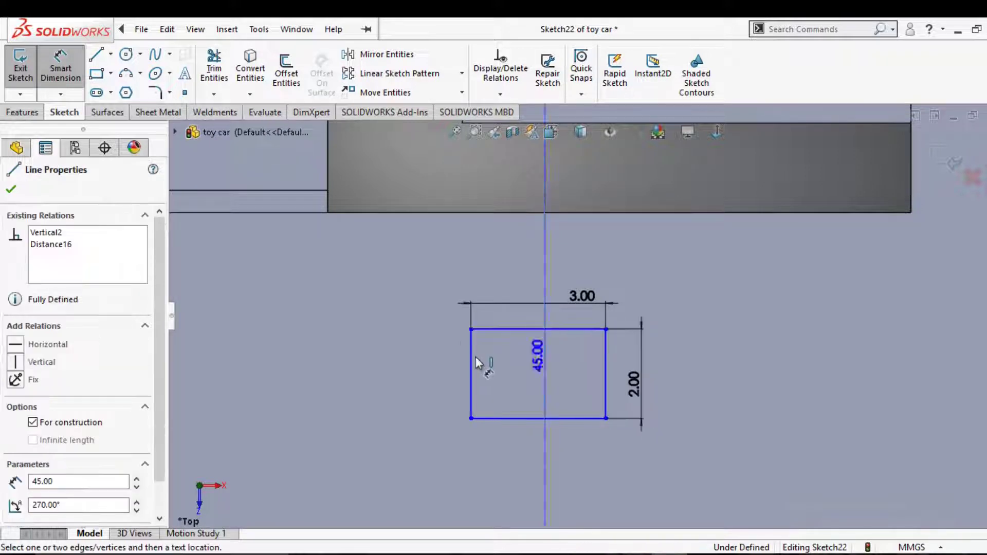
{"action": "left_click", "coordinate": [507, 351]}
{"action": "type", "text": "1"}
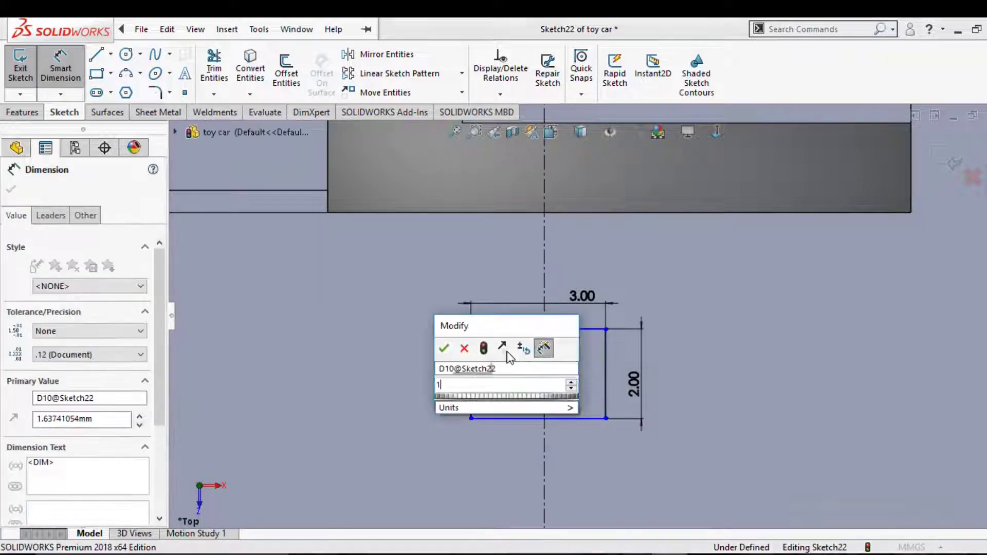
{"action": "key", "text": "Escape"}
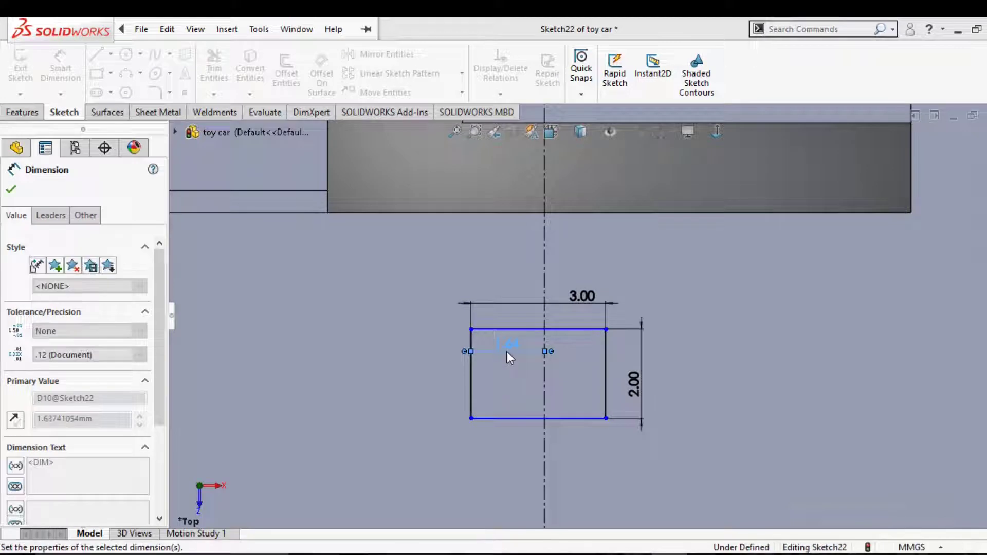
{"action": "key", "text": "Return"}
{"action": "key", "text": "z"}
{"action": "key", "text": "z"}
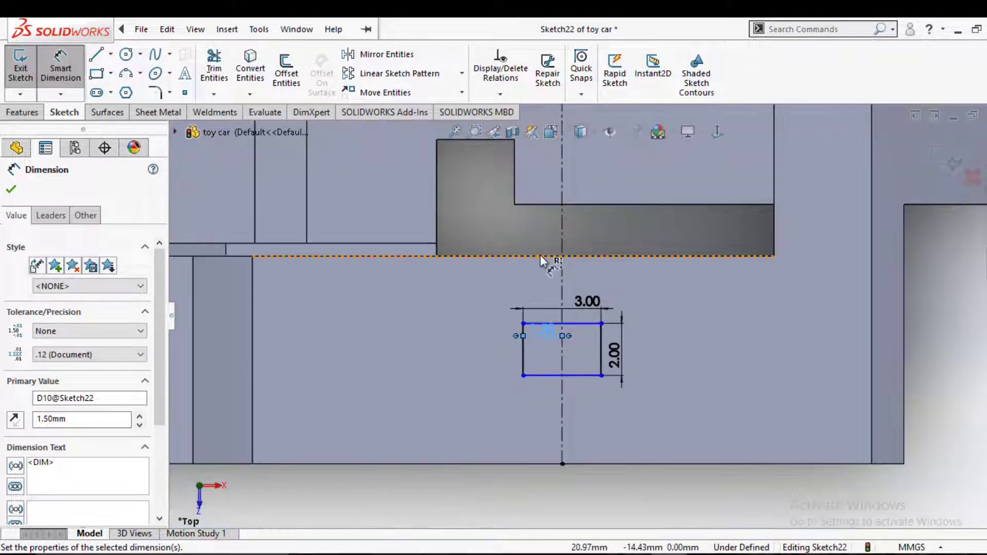
Dimension the first rectangle's top edge 2.50 from the part edge.
{"action": "left_click", "coordinate": [540, 256]}
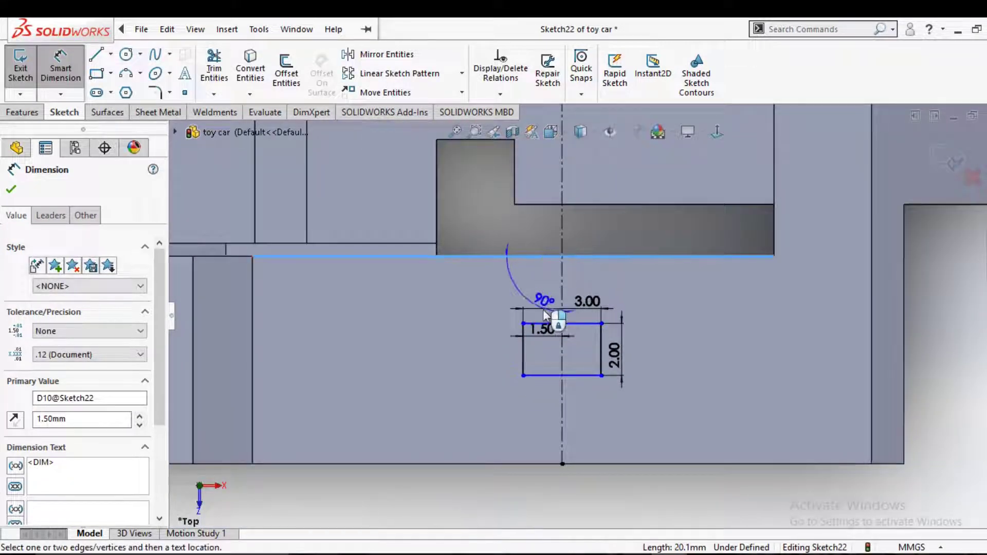
{"action": "left_click", "coordinate": [576, 322]}
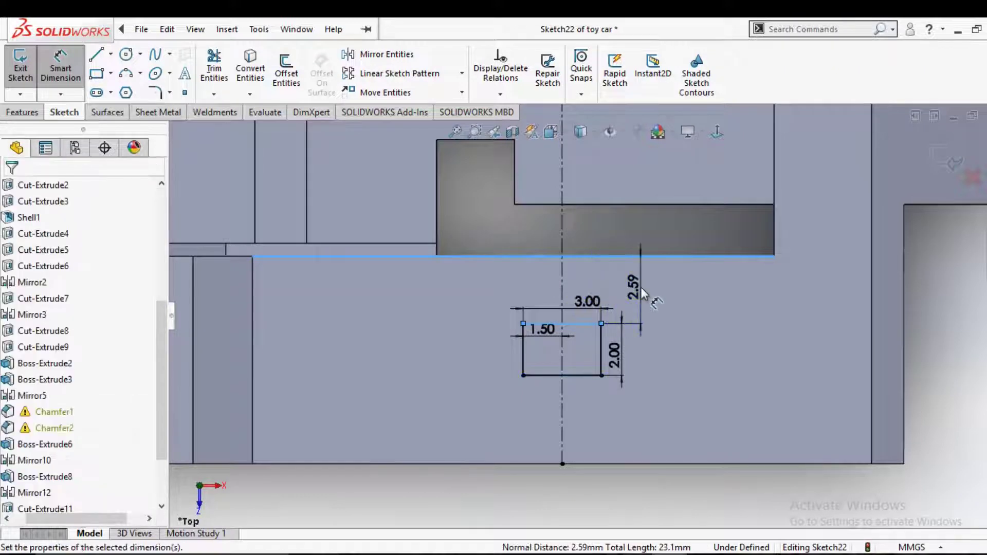
{"action": "left_click", "coordinate": [640, 287]}
{"action": "type", "text": "2.5"}
{"action": "key", "text": "Return"}
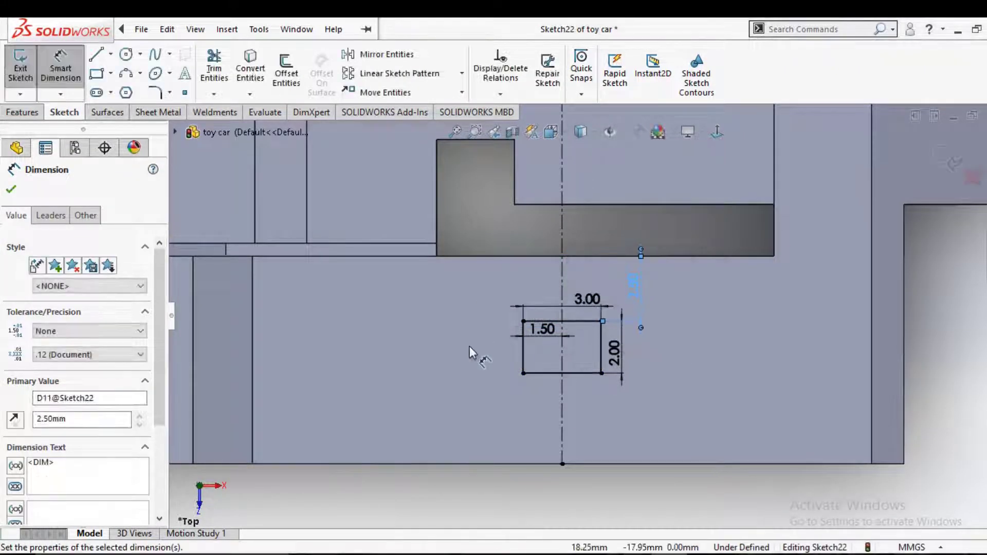
Dimension the second rectangle's top edge 2.00 from the part edge.
{"action": "scroll", "coordinate": [467, 346], "scroll_direction": "up", "scroll_amount": 2}
{"action": "scroll", "coordinate": [424, 327], "scroll_direction": "up", "scroll_amount": 3}
{"action": "scroll", "coordinate": [362, 317], "scroll_direction": "up", "scroll_amount": 3}
{"action": "scroll", "coordinate": [515, 322], "scroll_direction": "down", "scroll_amount": 8}
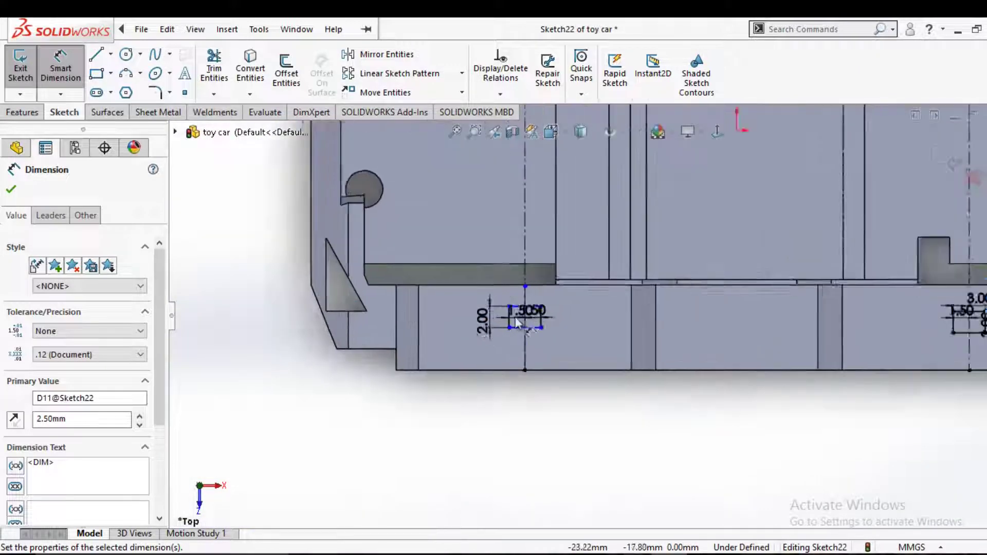
{"action": "scroll", "coordinate": [516, 322], "scroll_direction": "down", "scroll_amount": 3}
{"action": "left_click", "coordinate": [560, 252]}
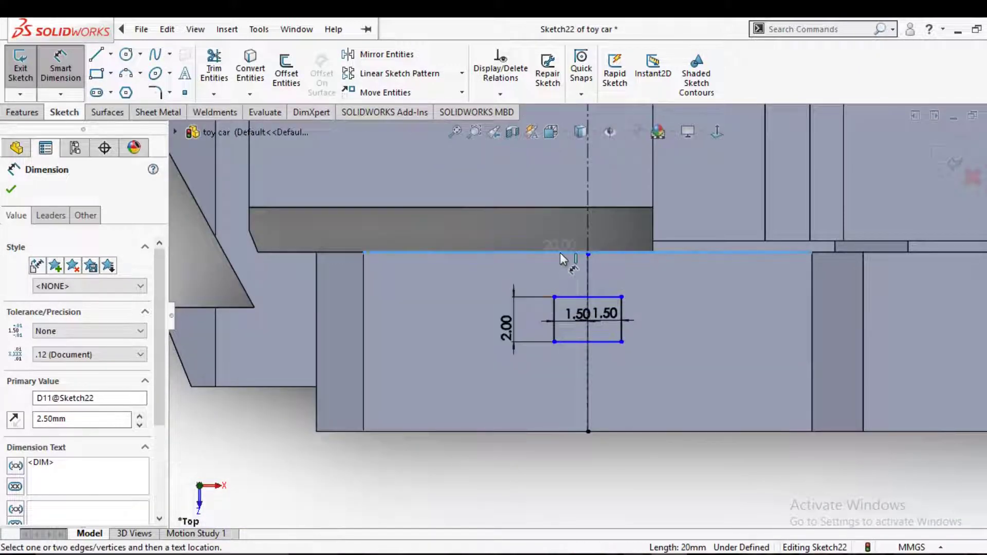
{"action": "left_click", "coordinate": [565, 297]}
{"action": "left_click", "coordinate": [547, 276]}
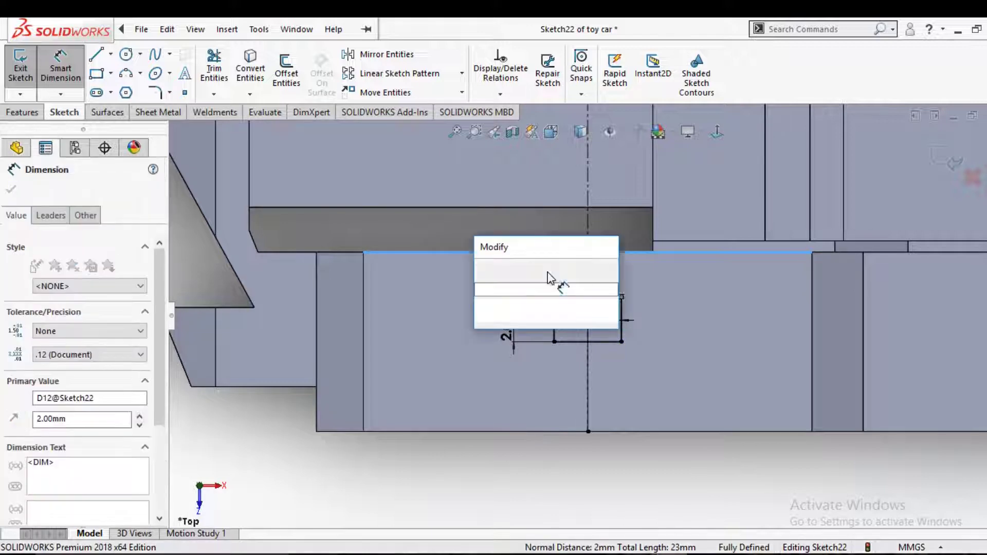
{"action": "left_click", "coordinate": [485, 267]}
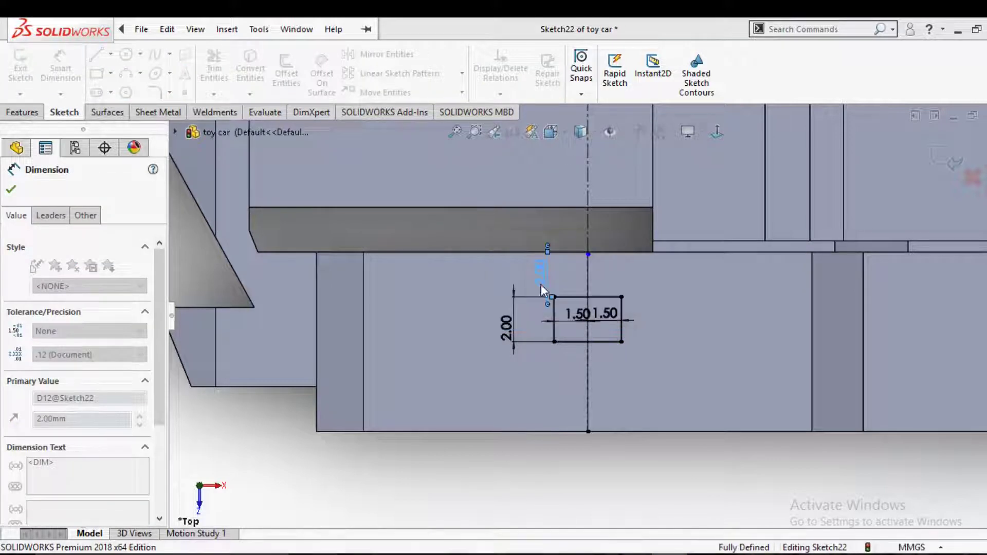
{"action": "left_click", "coordinate": [637, 319]}
Change the 2.50 edge distance to 2.00, fully defining Sketch22.
{"action": "scroll", "coordinate": [647, 316], "scroll_direction": "up", "scroll_amount": 3}
{"action": "scroll", "coordinate": [765, 318], "scroll_direction": "up", "scroll_amount": 3}
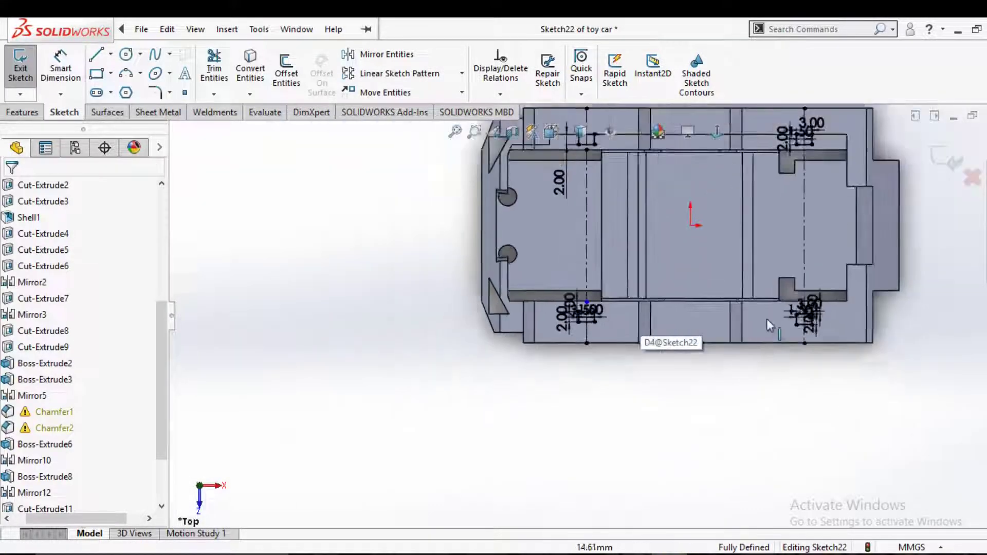
{"action": "scroll", "coordinate": [764, 319], "scroll_direction": "down", "scroll_amount": 3}
{"action": "scroll", "coordinate": [741, 303], "scroll_direction": "down", "scroll_amount": 3}
{"action": "scroll", "coordinate": [744, 313], "scroll_direction": "down", "scroll_amount": 3}
{"action": "scroll", "coordinate": [738, 313], "scroll_direction": "down", "scroll_amount": 2}
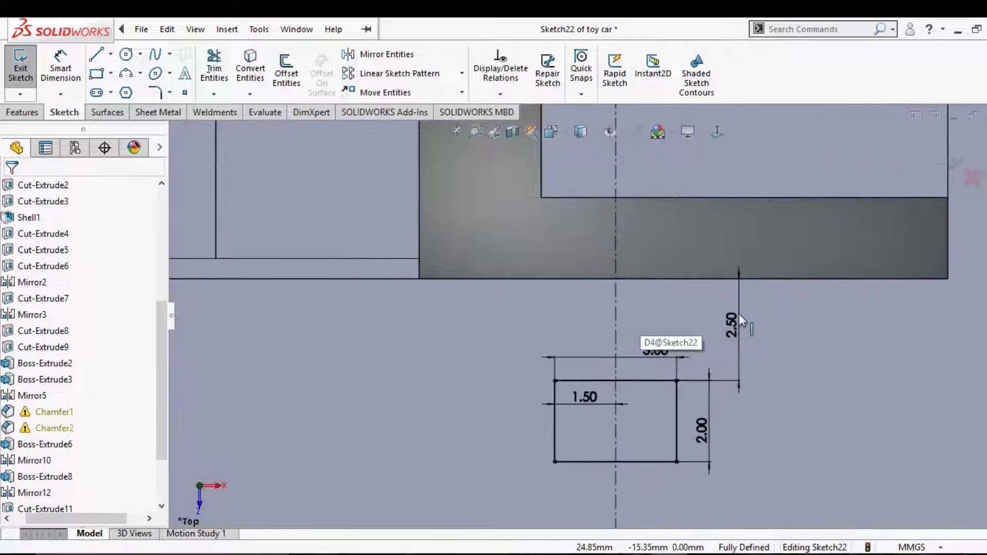
{"action": "double_click", "coordinate": [740, 319]}
{"action": "type", "text": "2"}
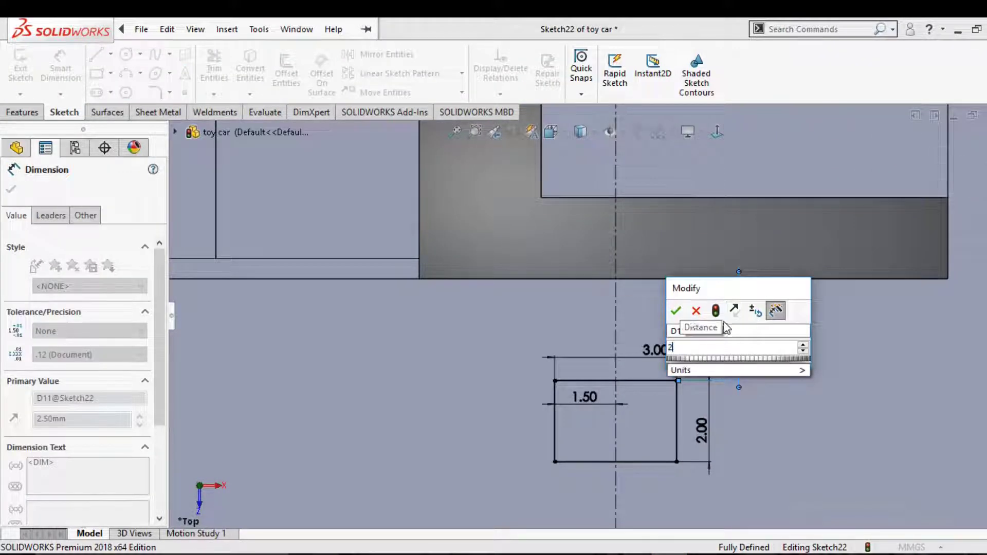
{"action": "left_click", "coordinate": [675, 312]}
{"action": "key", "text": "Escape"}
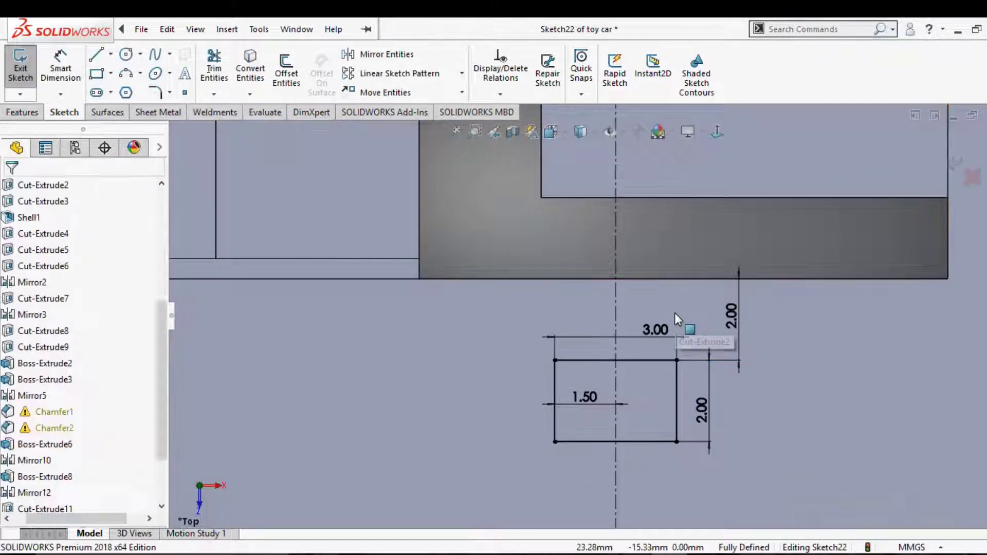
{"action": "scroll", "coordinate": [673, 315], "scroll_direction": "up", "scroll_amount": 2}
{"action": "scroll", "coordinate": [672, 316], "scroll_direction": "up", "scroll_amount": 2}
{"action": "scroll", "coordinate": [660, 319], "scroll_direction": "up", "scroll_amount": 2}
{"action": "scroll", "coordinate": [638, 311], "scroll_direction": "up", "scroll_amount": 2}
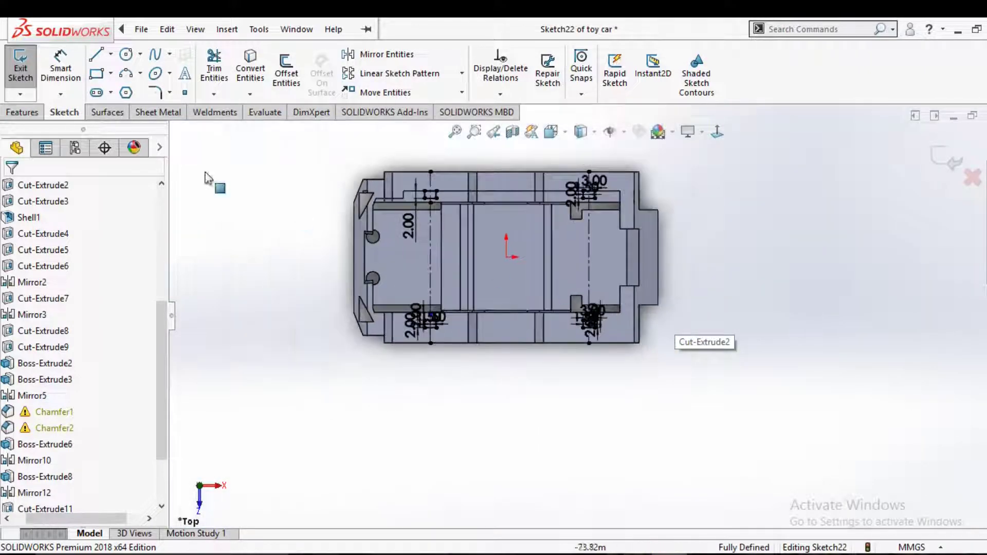
{"action": "left_click", "coordinate": [28, 114]}
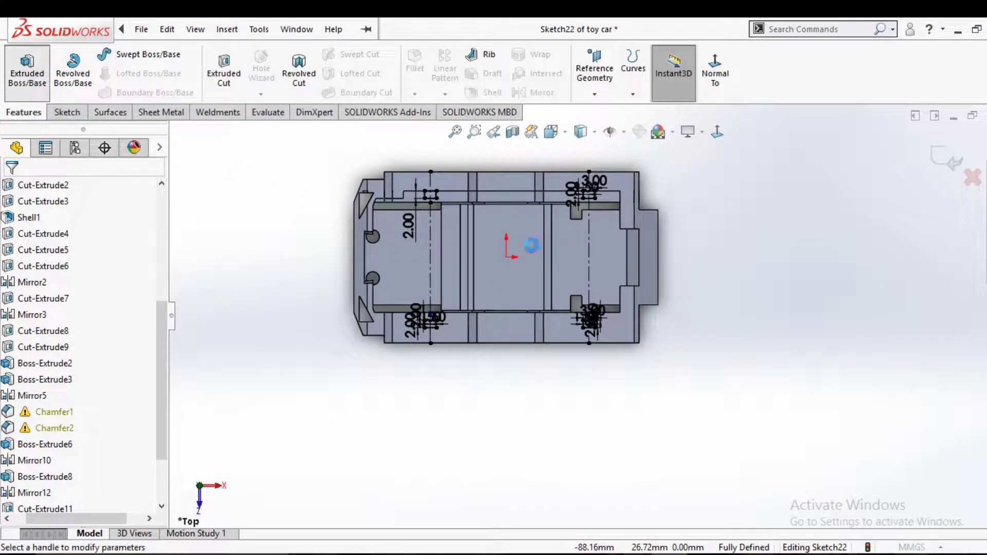
Extrude Sketch22's two rectangles as a 7.00 mm blind boss below the frame.
{"action": "left_click", "coordinate": [27, 72]}
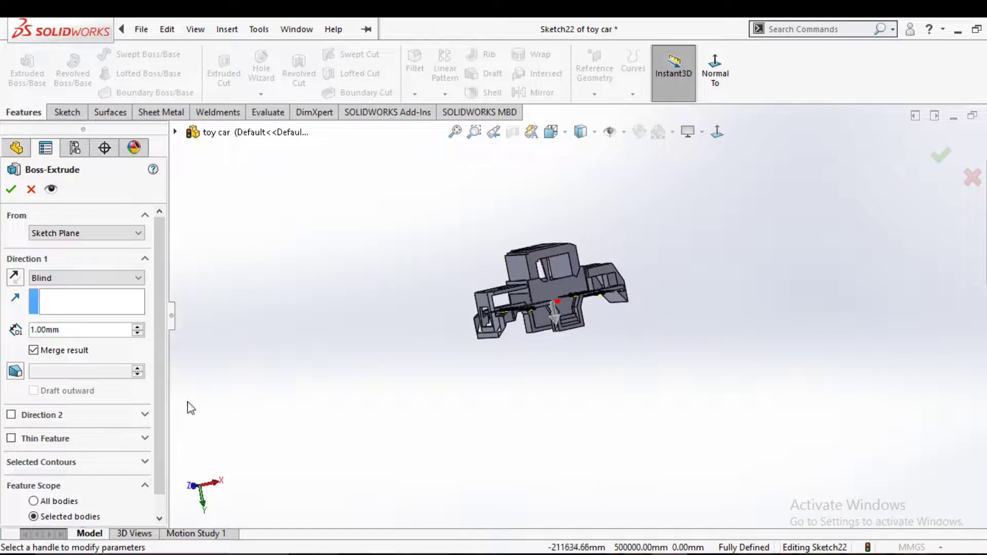
{"action": "mouse_move", "coordinate": [475, 352]}
{"action": "middle_mouse_down"}
{"action": "mouse_move", "coordinate": [429, 328]}
{"action": "mouse_move", "coordinate": [441, 390]}
{"action": "middle_mouse_up"}
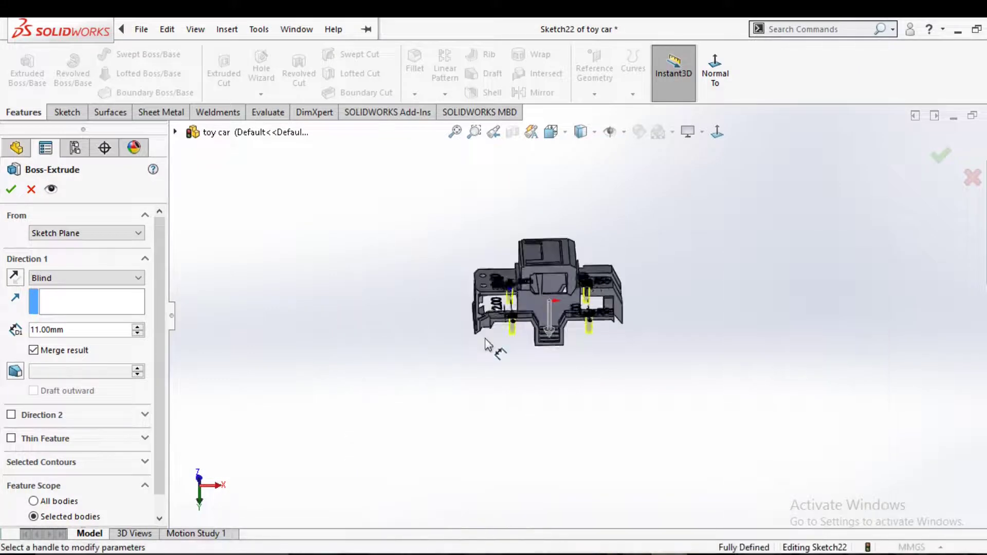
{"action": "key", "text": "f"}
{"action": "middle_click_drag", "start_coordinate": [541, 387], "coordinate": [527, 316]}
{"action": "key", "text": "space"}
{"action": "left_click", "coordinate": [417, 395]}
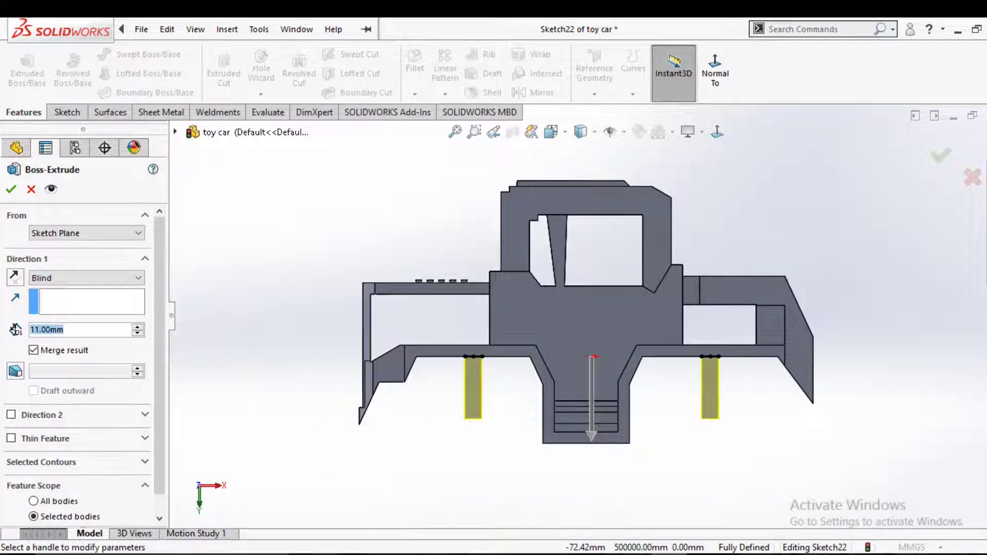
{"action": "type", "text": "6"}
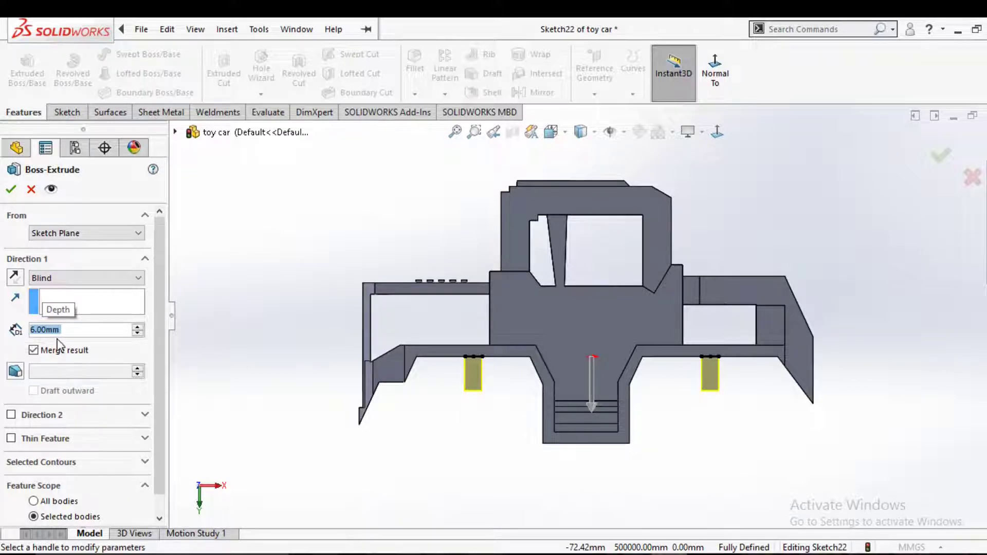
{"action": "type", "text": "7"}
{"action": "key", "text": "Return"}
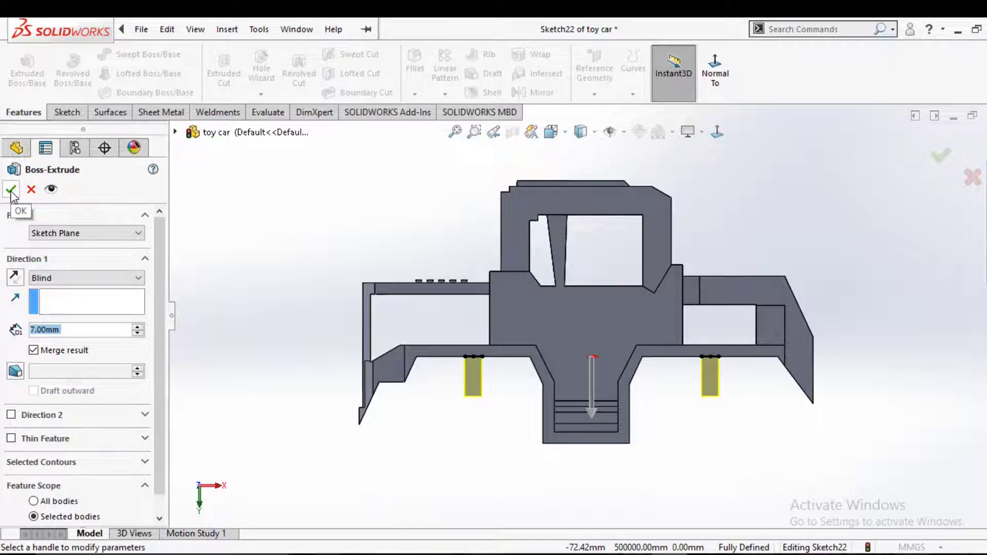
{"action": "left_click", "coordinate": [11, 191]}
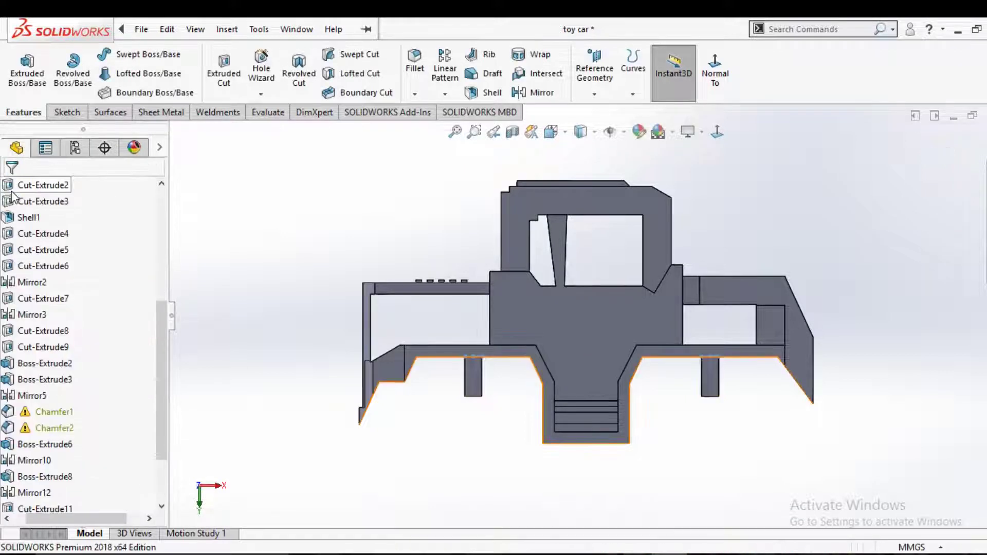
Start a sketch on the left post's face and draw a circle at its bottom edge.
{"action": "scroll", "coordinate": [485, 409], "scroll_direction": "down", "scroll_amount": 1}
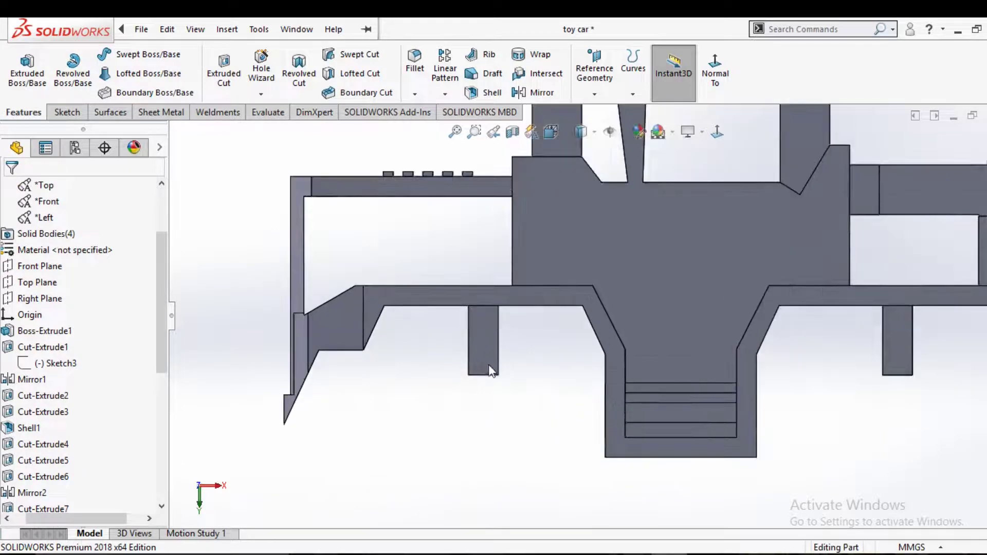
{"action": "scroll", "coordinate": [488, 367], "scroll_direction": "down", "scroll_amount": 1}
{"action": "left_click", "coordinate": [488, 363]}
{"action": "left_click", "coordinate": [548, 324]}
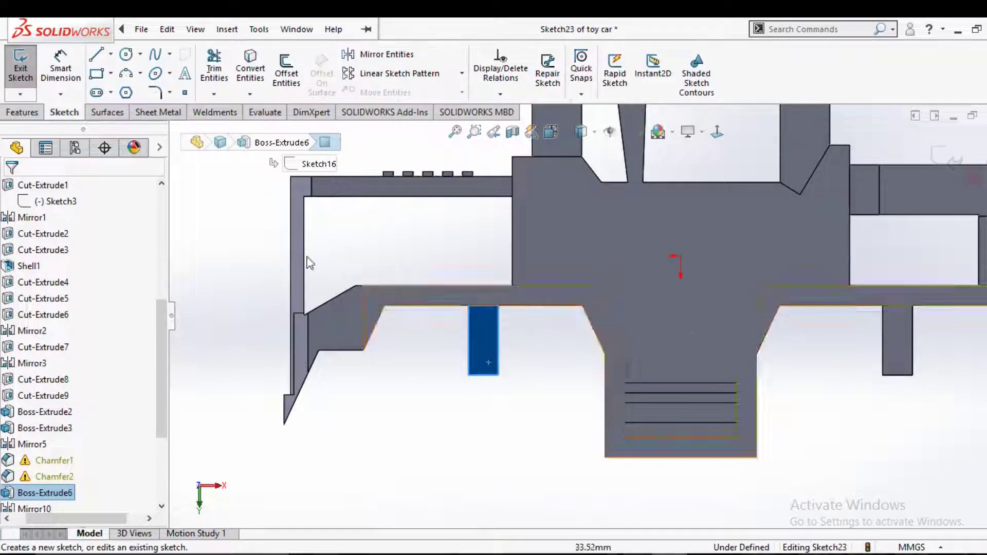
{"action": "left_click", "coordinate": [123, 56]}
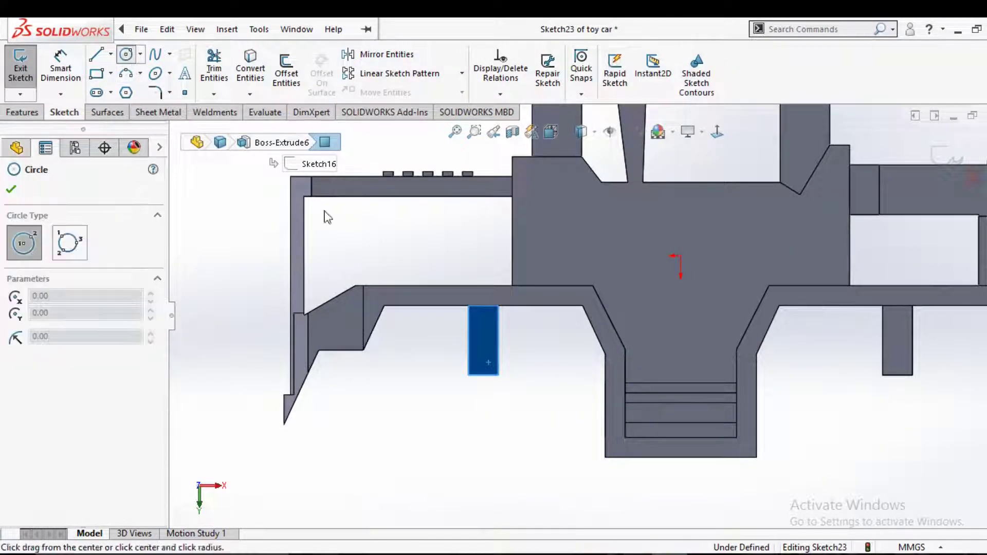
{"action": "left_click", "coordinate": [485, 364]}
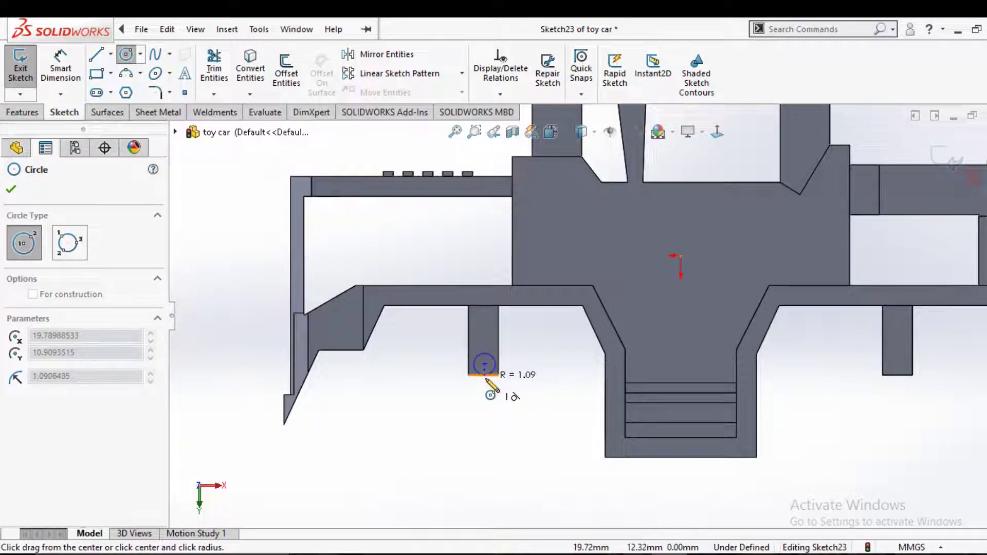
{"action": "key", "text": "Escape"}
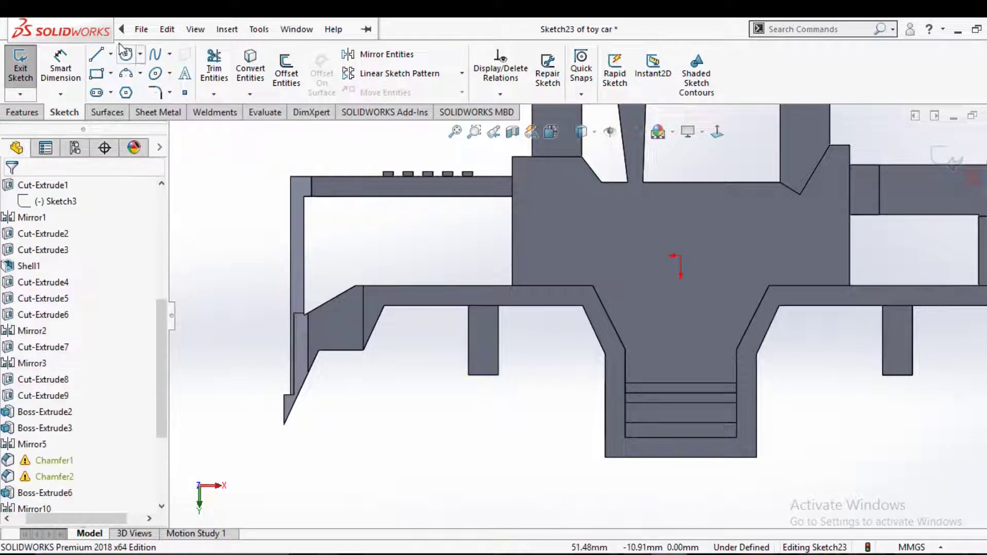
{"action": "left_click", "coordinate": [126, 54]}
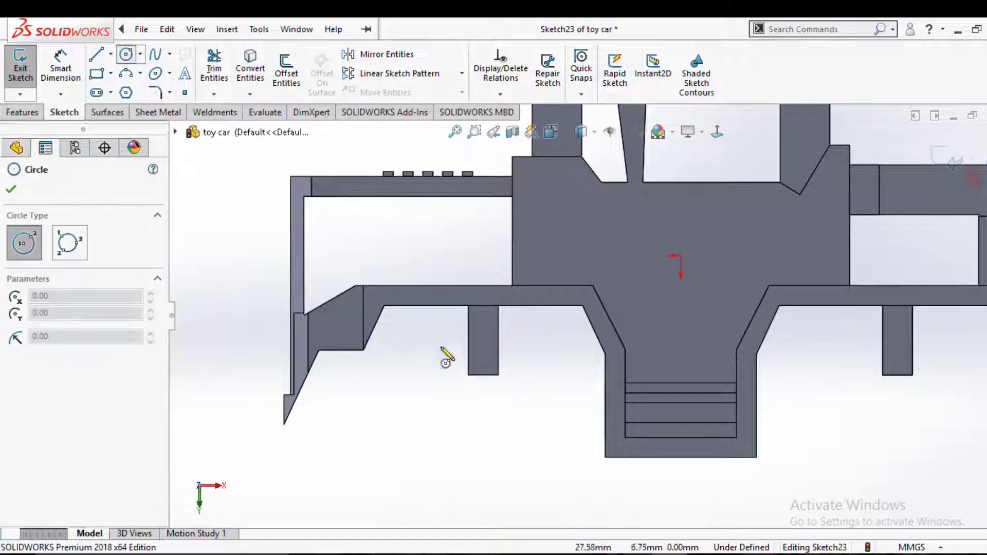
{"action": "left_click", "coordinate": [484, 375]}
{"action": "left_click", "coordinate": [490, 389]}
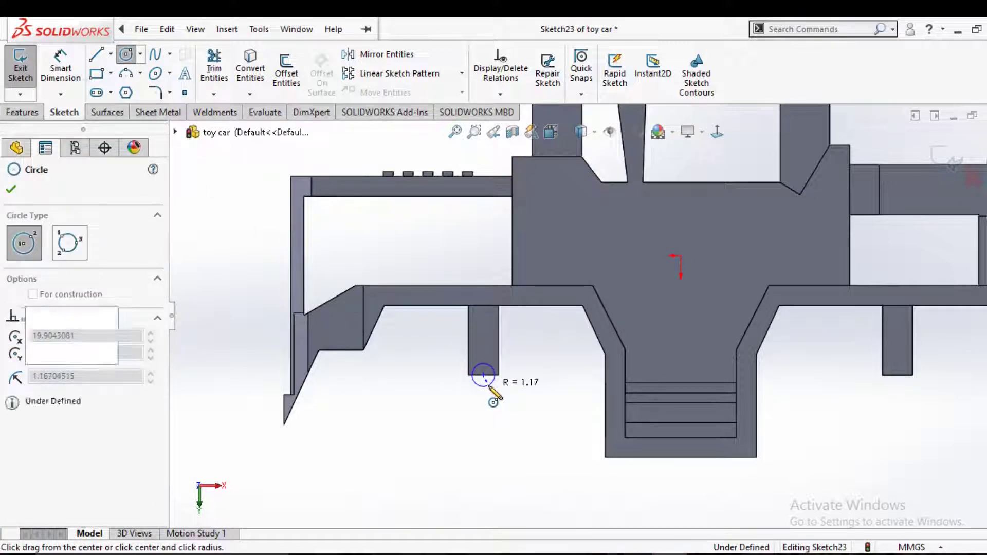
{"action": "right_click", "coordinate": [489, 383]}
{"action": "left_click", "coordinate": [520, 396]}
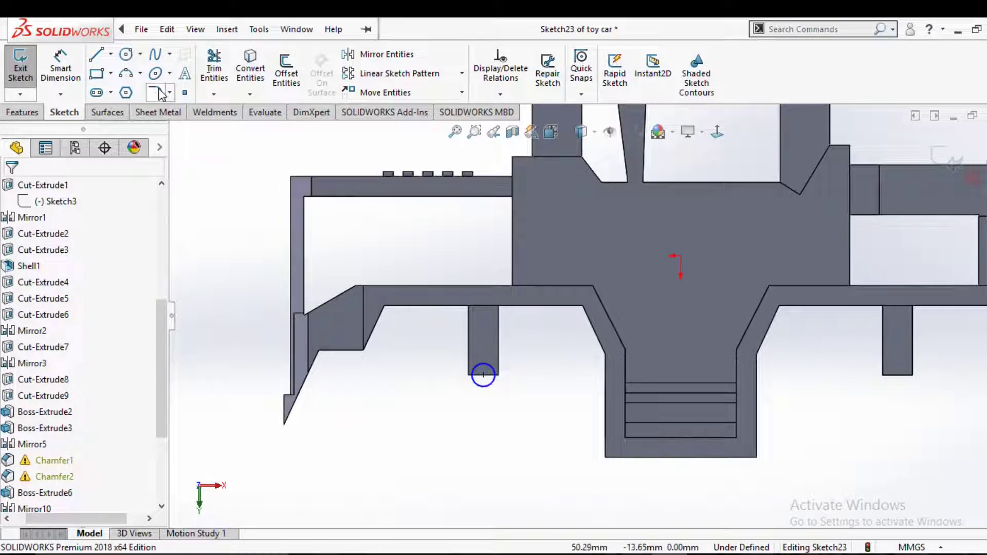
Draw a second circle at the right post's bottom edge.
{"action": "left_click", "coordinate": [126, 54]}
{"action": "scroll", "coordinate": [681, 418], "scroll_direction": "up", "scroll_amount": 3}
{"action": "scroll", "coordinate": [794, 406], "scroll_direction": "down", "scroll_amount": 4}
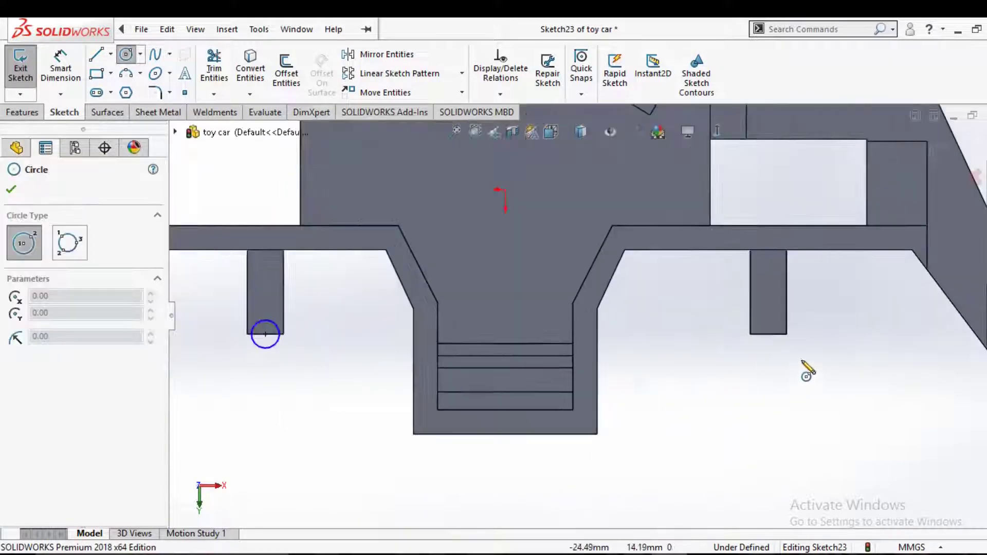
{"action": "left_click", "coordinate": [767, 334]}
{"action": "left_click", "coordinate": [774, 345]}
{"action": "right_click", "coordinate": [776, 345]}
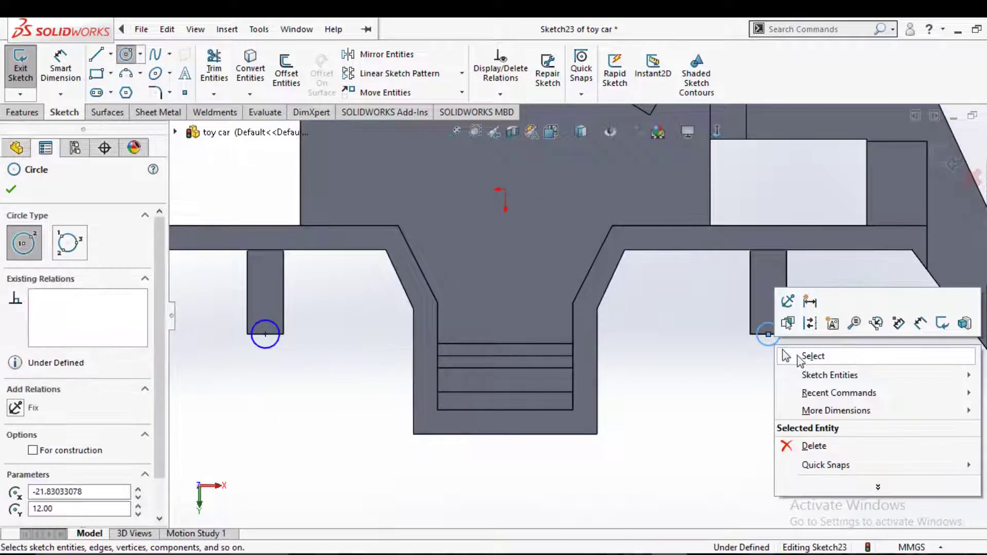
{"action": "left_click", "coordinate": [804, 352]}
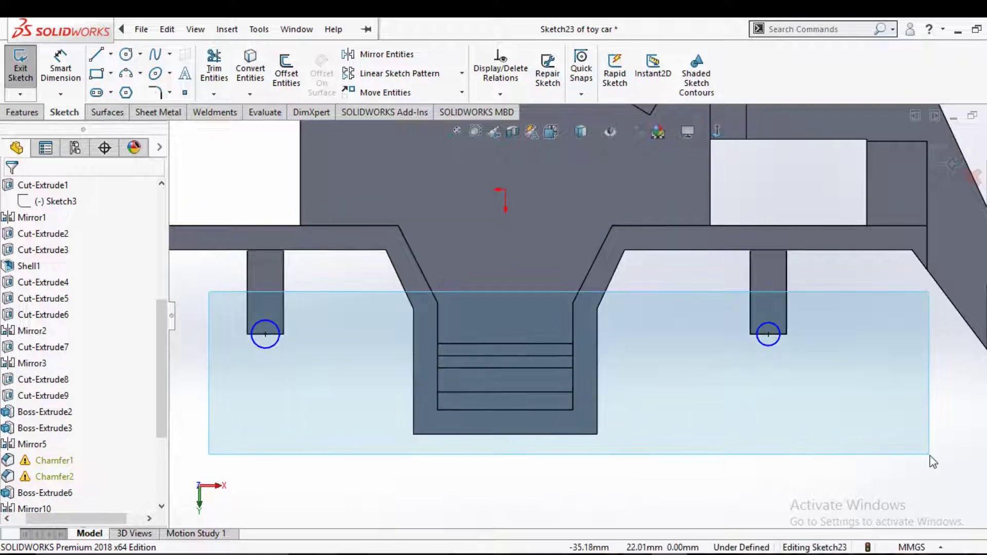
Make the two circles equal and dimension their diameter to 2.00 mm.
{"action": "left_click_drag", "start_coordinate": [208, 298], "coordinate": [912, 453]}
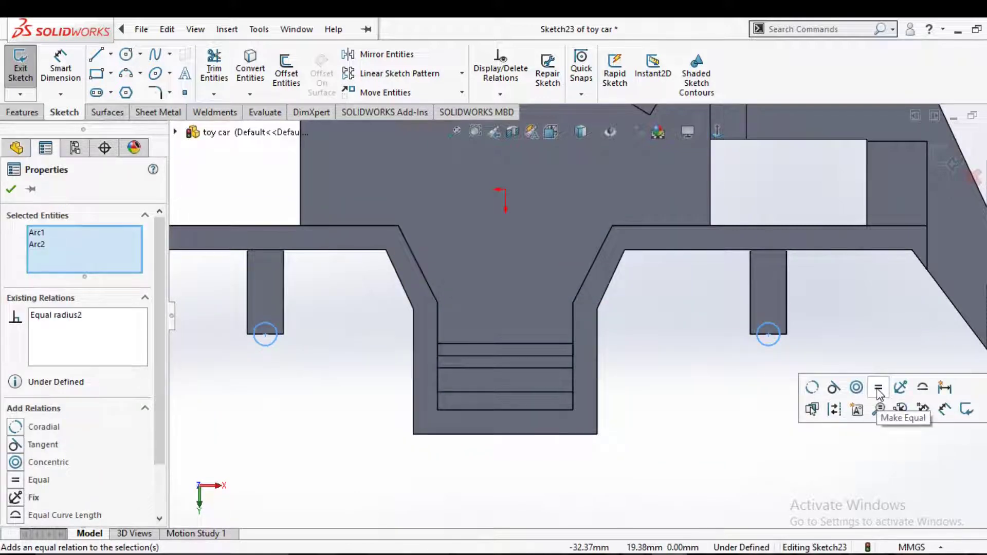
{"action": "left_click", "coordinate": [766, 392]}
{"action": "right_click_drag", "start_coordinate": [766, 392], "coordinate": [778, 371]}
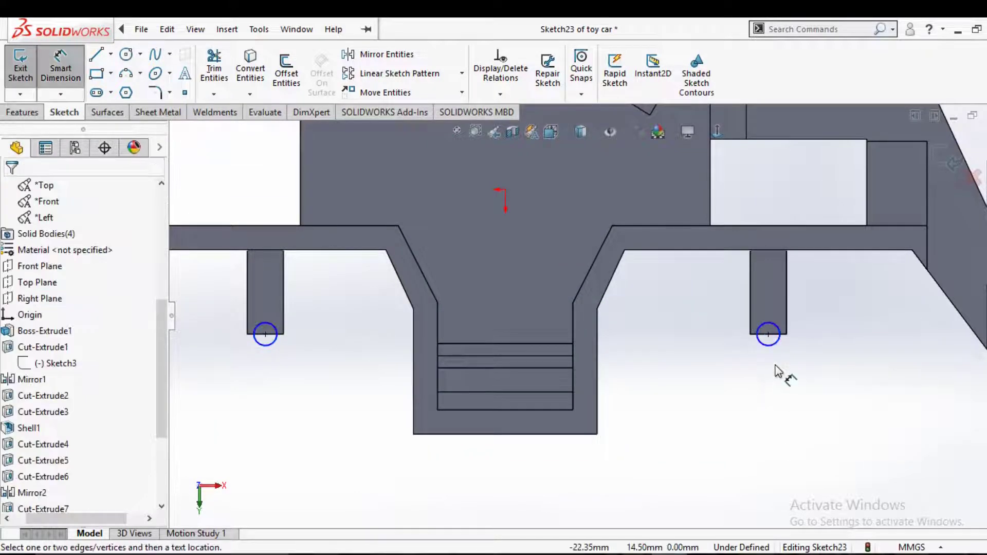
{"action": "left_click", "coordinate": [782, 337]}
{"action": "left_click", "coordinate": [843, 319]}
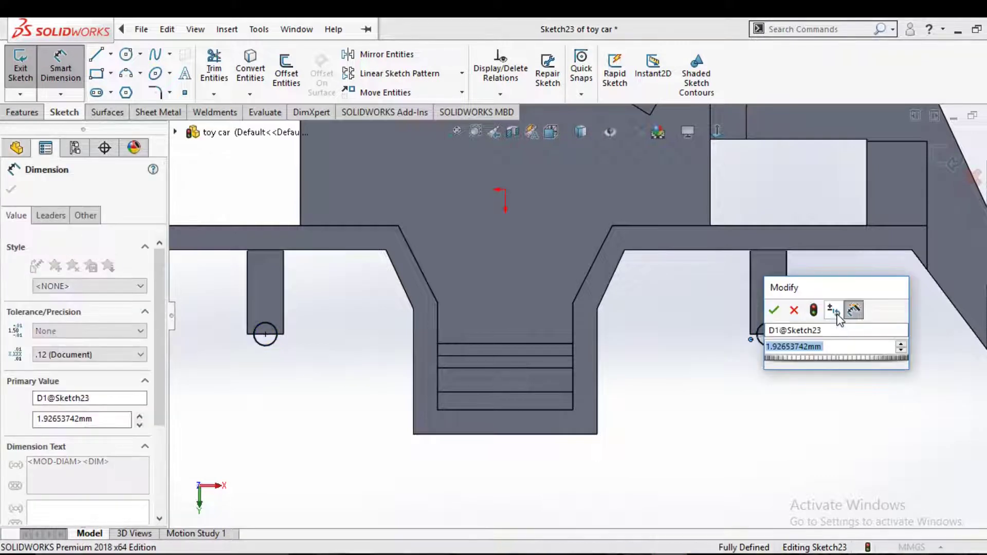
{"action": "type", "text": "3"}
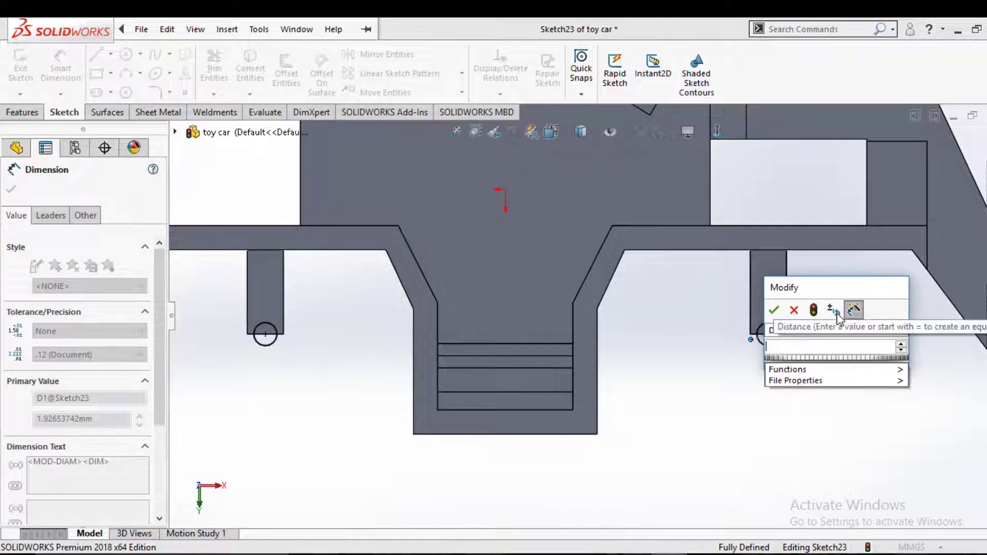
{"action": "key", "text": "Escape"}
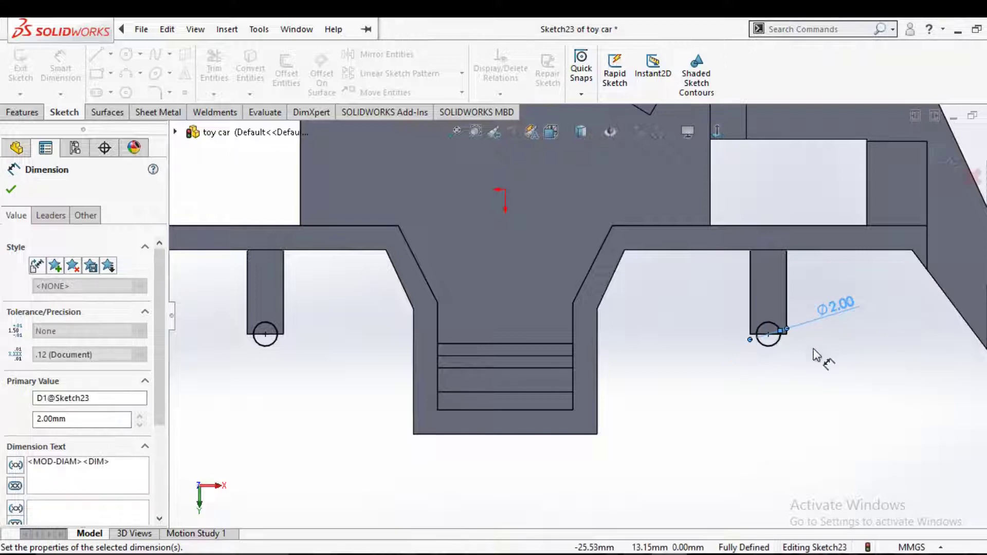
{"action": "scroll", "coordinate": [819, 353], "scroll_direction": "down", "scroll_amount": 3}
{"action": "left_click", "coordinate": [22, 112]}
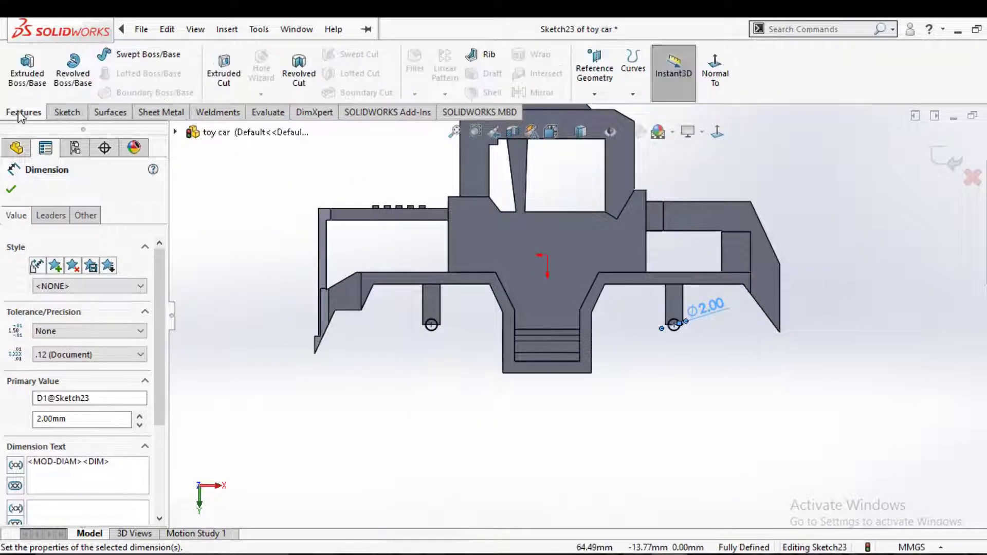
Cut the two Ø2.00 circles Up To Surface at the chosen face, notching both posts.
{"action": "left_click", "coordinate": [240, 82]}
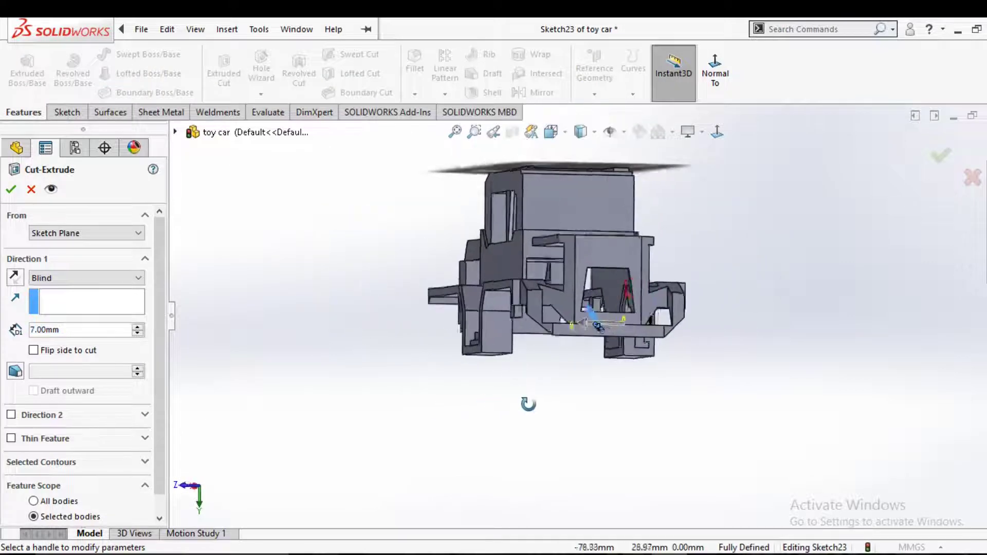
{"action": "scroll", "coordinate": [550, 367], "scroll_direction": "down", "scroll_amount": 5}
{"action": "left_click", "coordinate": [550, 168]}
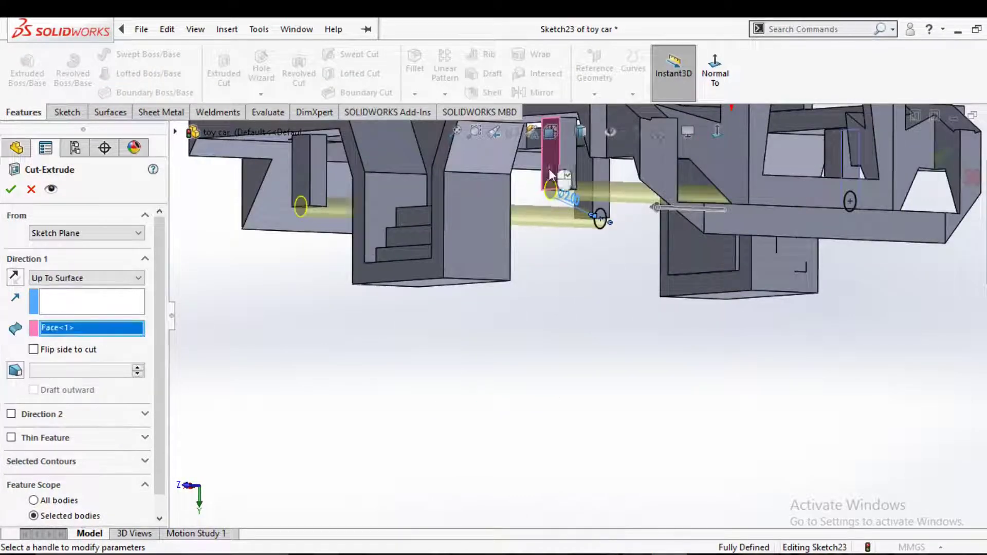
{"action": "left_click", "coordinate": [11, 189]}
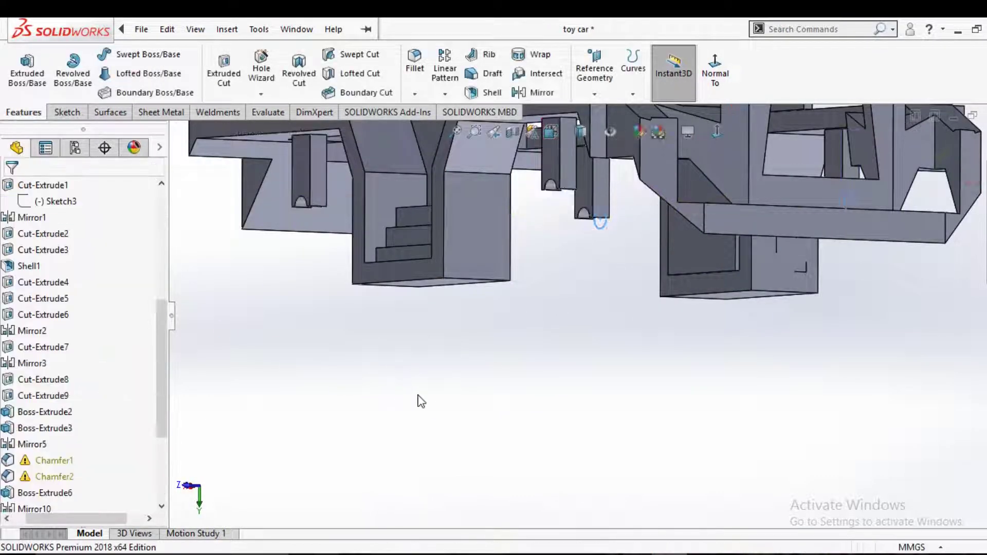
{"action": "scroll", "coordinate": [591, 422], "scroll_direction": "up", "scroll_amount": 6}
{"action": "mouse_move", "coordinate": [628, 418]}
{"action": "middle_mouse_down"}
{"action": "mouse_move", "coordinate": [484, 379]}
{"action": "mouse_move", "coordinate": [464, 414]}
{"action": "mouse_move", "coordinate": [564, 356]}
{"action": "mouse_move", "coordinate": [566, 370]}
{"action": "middle_mouse_up"}
{"action": "scroll", "coordinate": [579, 288], "scroll_direction": "down", "scroll_amount": 2}
{"action": "middle_click_drag", "start_coordinate": [580, 288], "coordinate": [584, 253]}
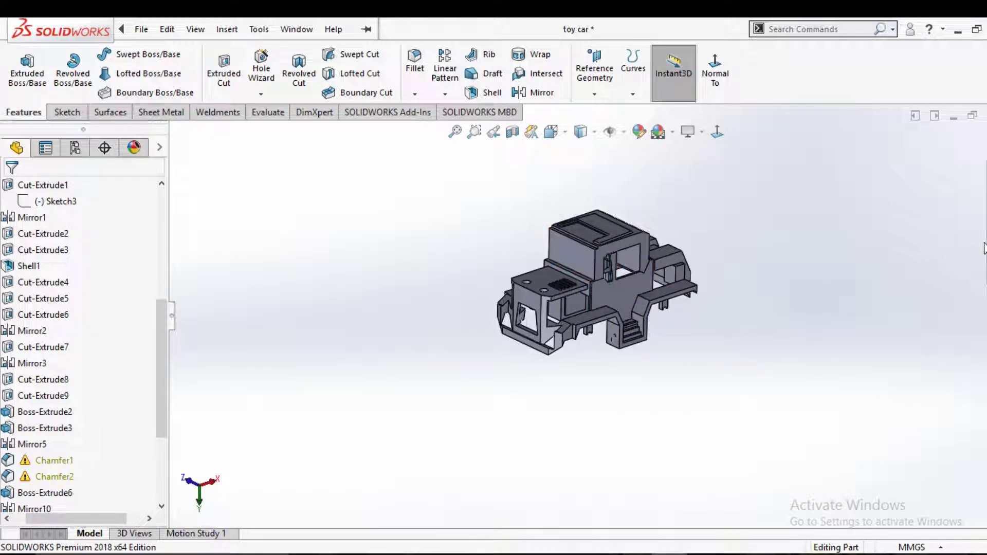
Apply a yellow appearance to the whole toy car body.
{"action": "left_click", "coordinate": [984, 249]}
{"action": "left_click", "coordinate": [583, 267]}
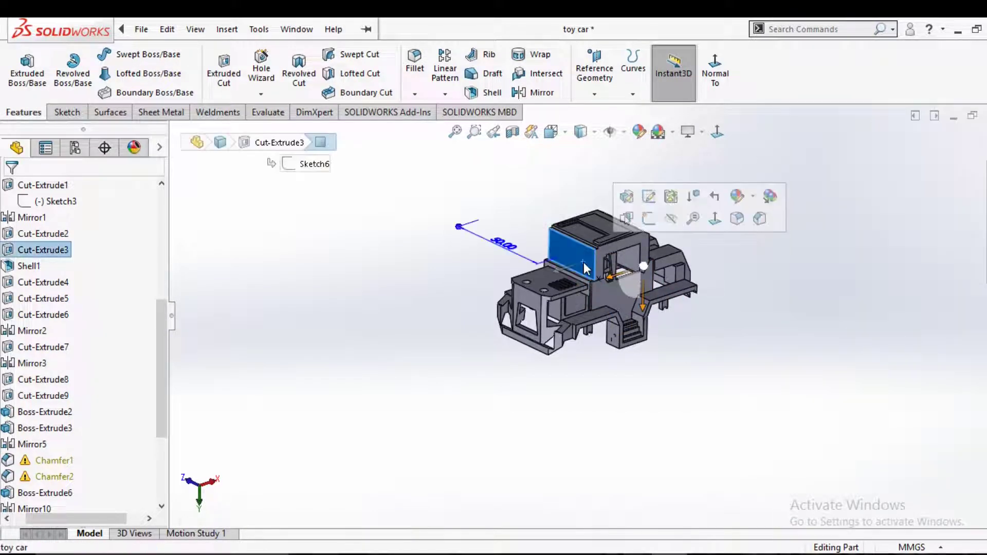
{"action": "left_click", "coordinate": [754, 203]}
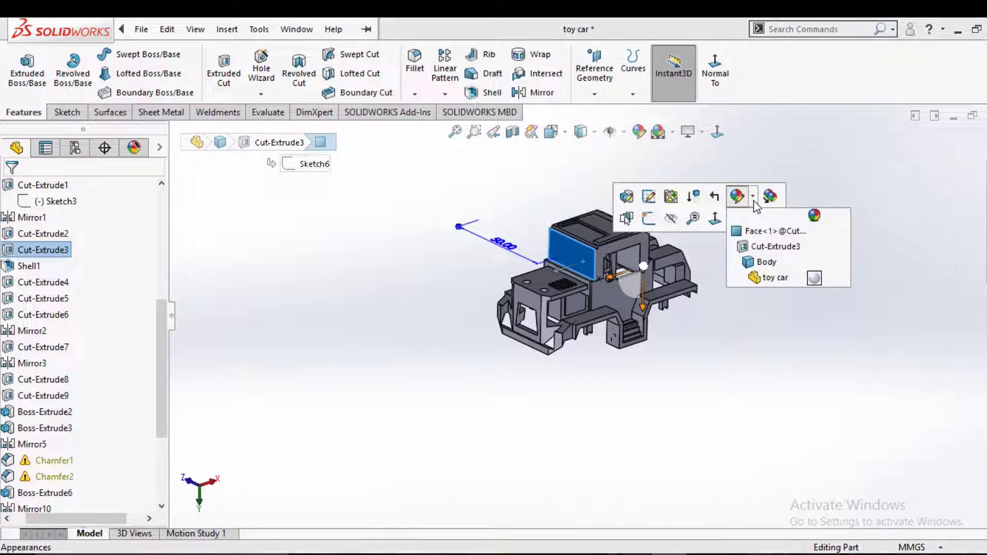
{"action": "left_click", "coordinate": [768, 262]}
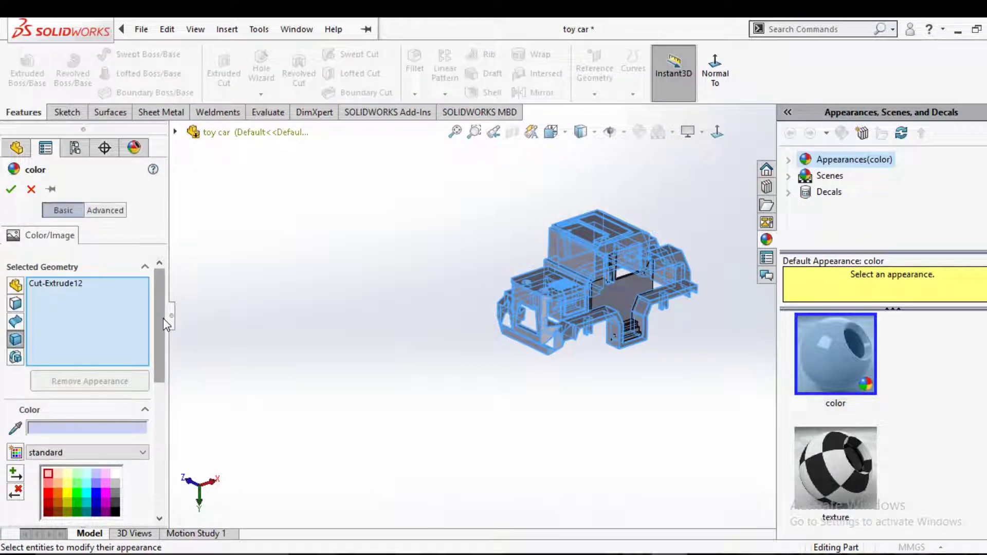
{"action": "left_click_drag", "start_coordinate": [164, 324], "coordinate": [178, 380]}
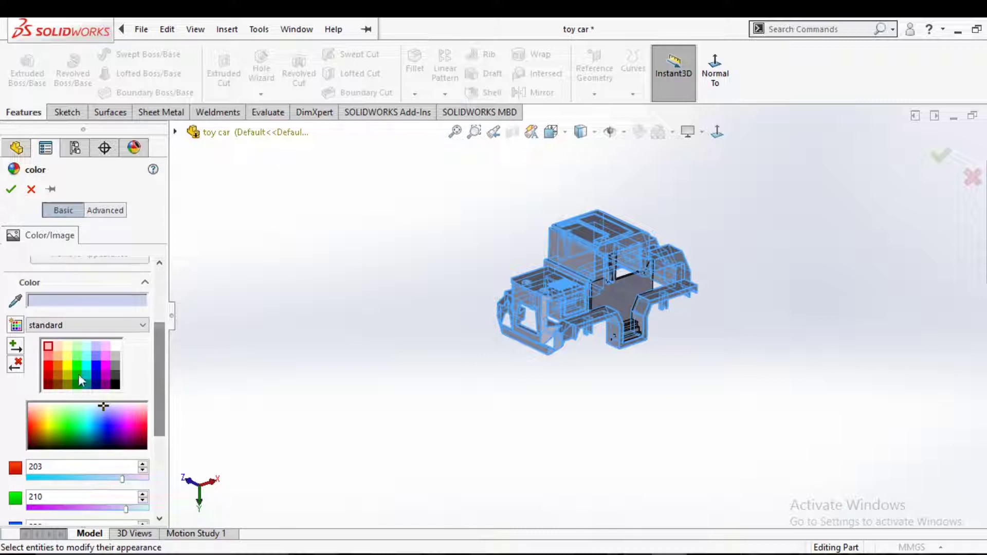
{"action": "left_click", "coordinate": [68, 364]}
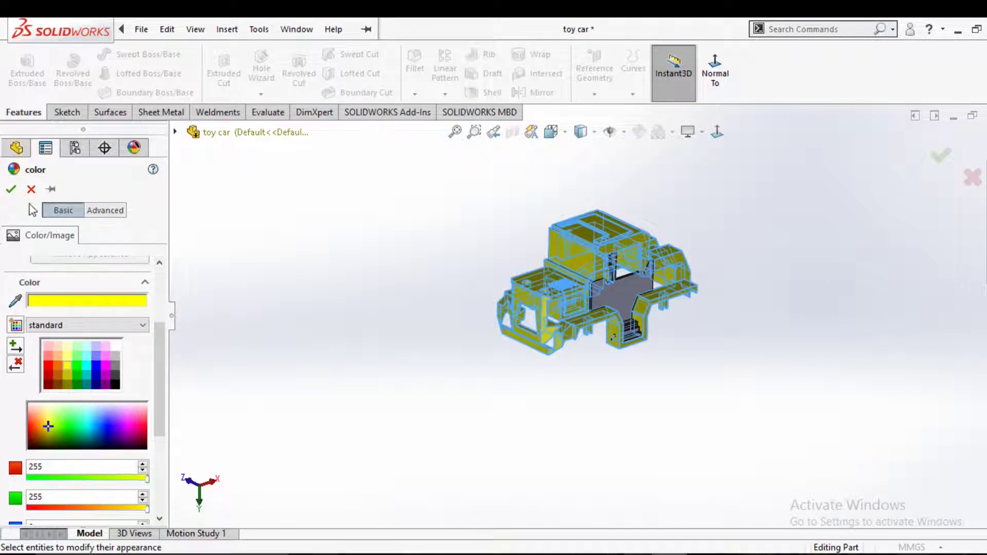
{"action": "left_click", "coordinate": [11, 190]}
Colour the grey central piece, Boss-Extrude8, yellow.
{"action": "mouse_move", "coordinate": [388, 311]}
{"action": "middle_mouse_down"}
{"action": "mouse_move", "coordinate": [479, 363]}
{"action": "mouse_move", "coordinate": [390, 306]}
{"action": "middle_mouse_up"}
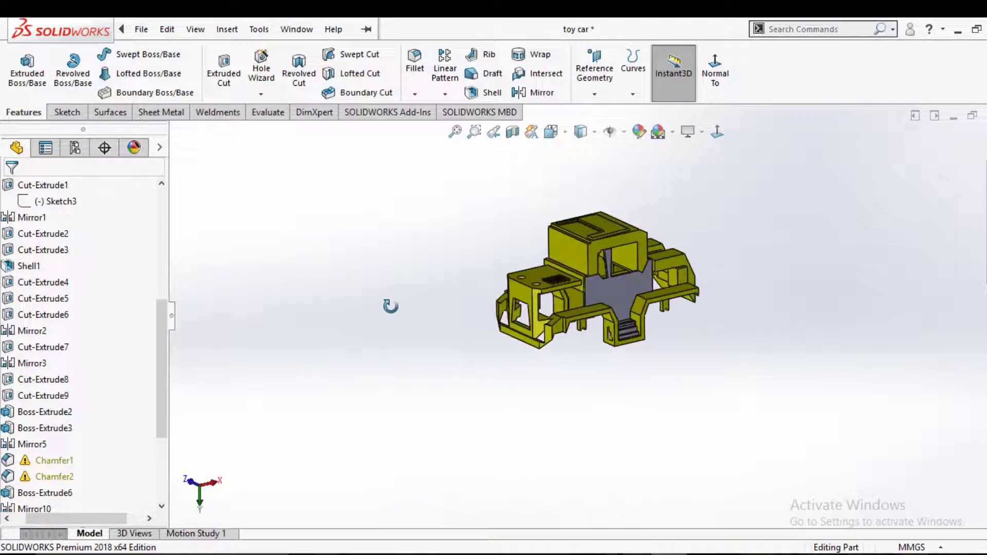
{"action": "left_click", "coordinate": [627, 290]}
{"action": "left_click", "coordinate": [770, 222]}
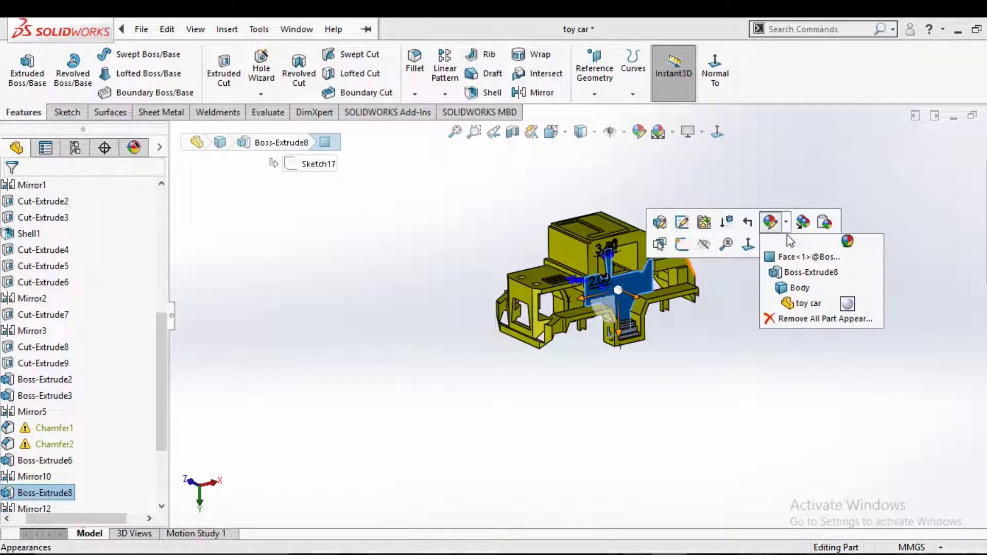
{"action": "left_click", "coordinate": [791, 275]}
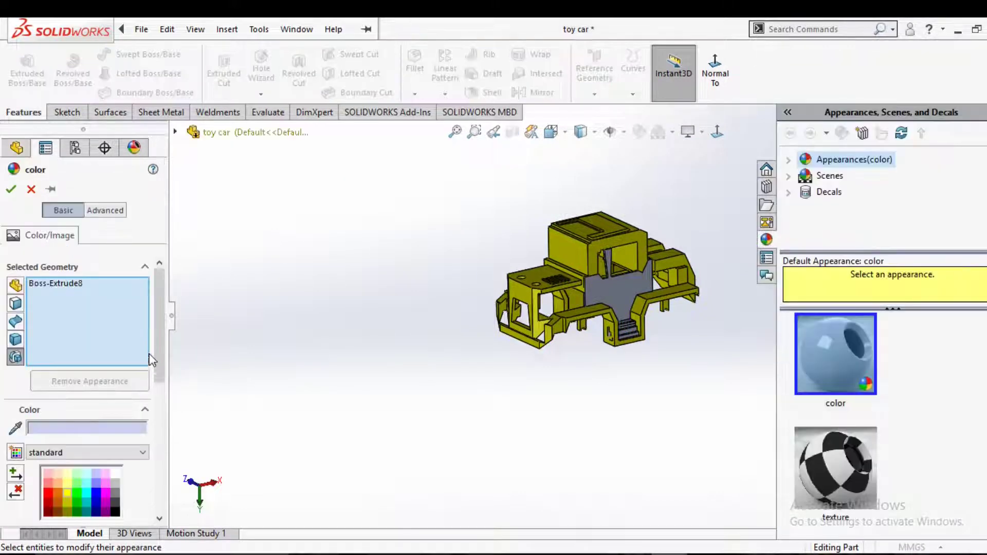
{"action": "left_click", "coordinate": [66, 495]}
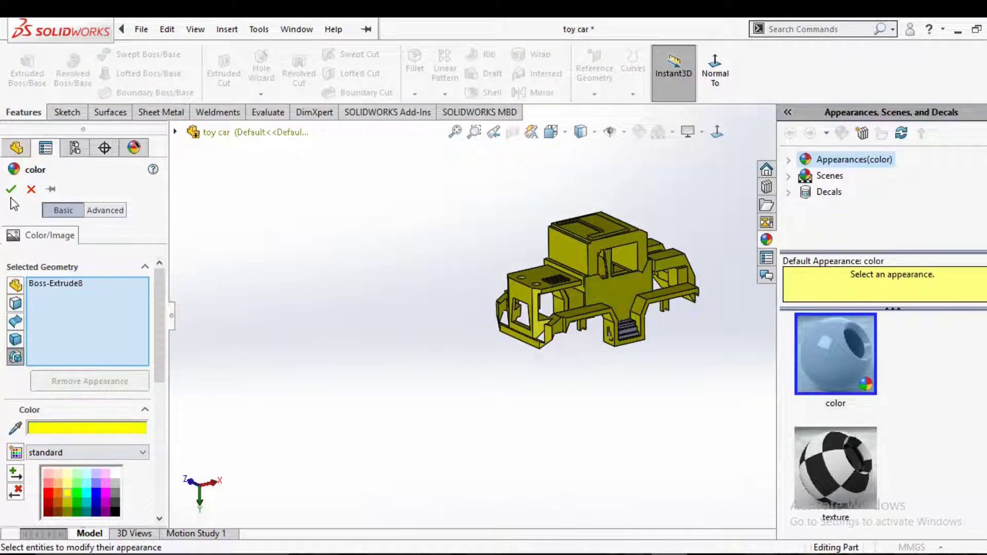
{"action": "left_click", "coordinate": [11, 189]}
{"action": "mouse_move", "coordinate": [591, 319]}
{"action": "middle_mouse_down"}
{"action": "mouse_move", "coordinate": [606, 409]}
{"action": "mouse_move", "coordinate": [602, 401]}
{"action": "middle_mouse_up"}
Apply the yellow swatch to the stair features Boss-Extrude10 and Boss-Extrude11.
{"action": "scroll", "coordinate": [648, 298], "scroll_direction": "down", "scroll_amount": 2}
{"action": "scroll", "coordinate": [649, 297], "scroll_direction": "down", "scroll_amount": 3}
{"action": "left_click", "coordinate": [648, 297]}
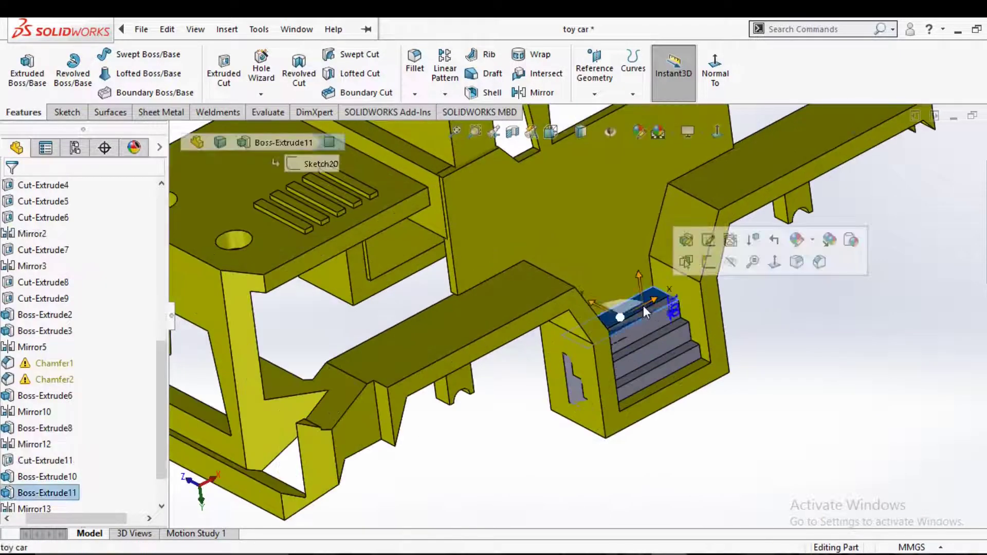
{"action": "left_click", "coordinate": [812, 240]}
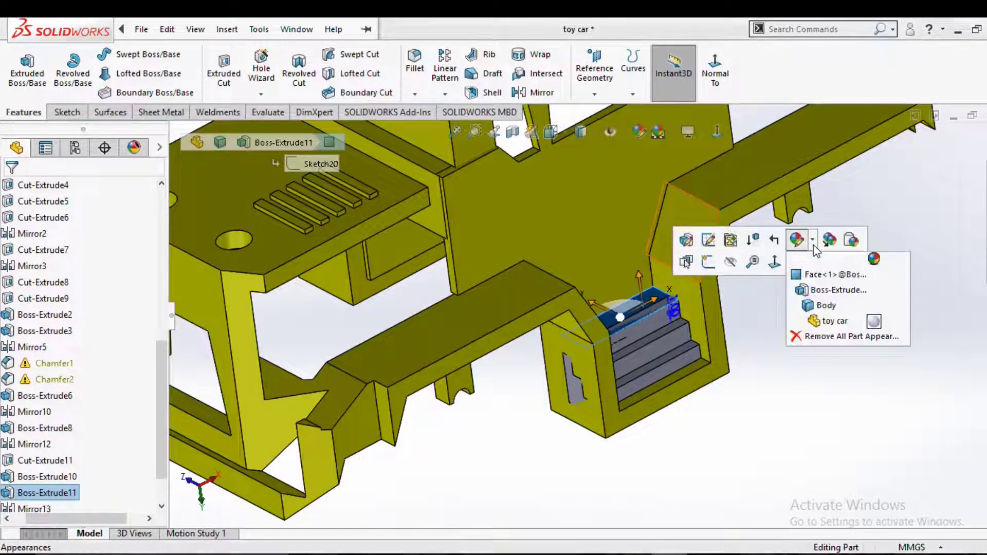
{"action": "left_click", "coordinate": [817, 307]}
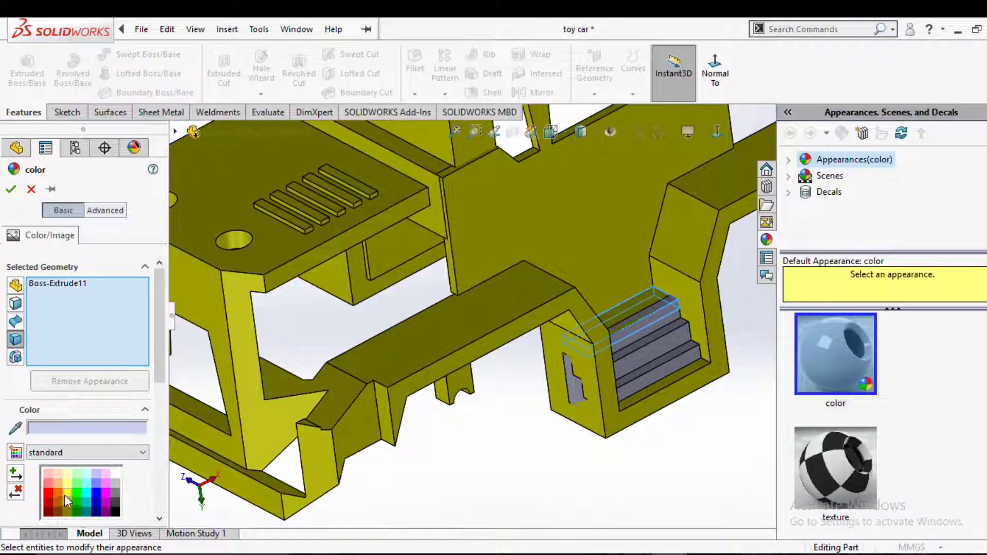
{"action": "left_click", "coordinate": [68, 495]}
{"action": "left_click", "coordinate": [631, 334]}
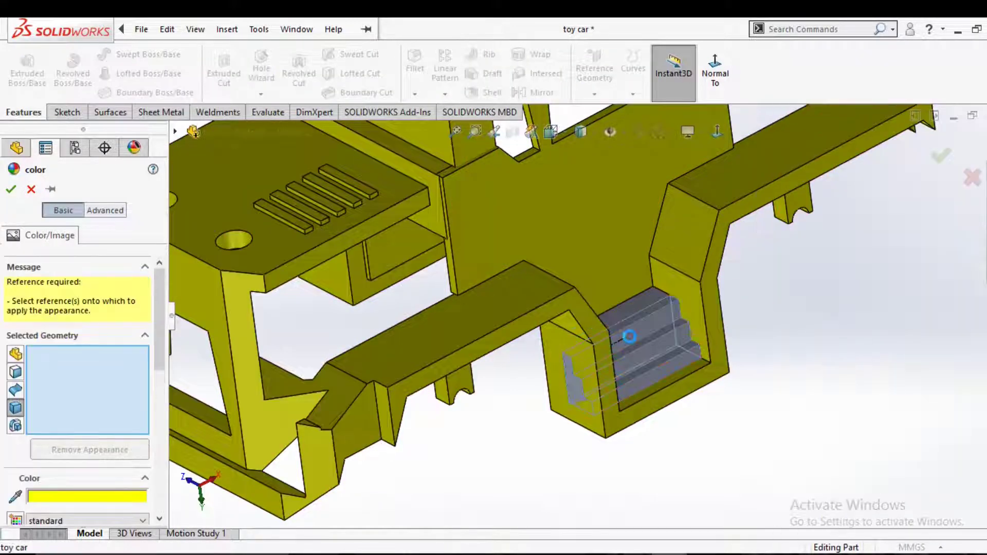
{"action": "left_click", "coordinate": [631, 315]}
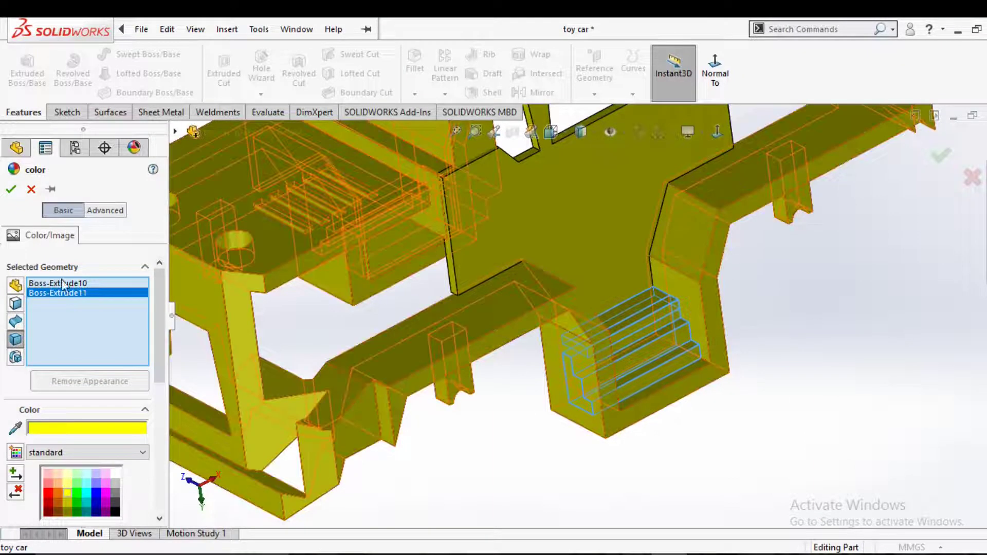
{"action": "left_click", "coordinate": [10, 189]}
{"action": "scroll", "coordinate": [529, 385], "scroll_direction": "up", "scroll_amount": 5}
{"action": "scroll", "coordinate": [580, 408], "scroll_direction": "up", "scroll_amount": 3}
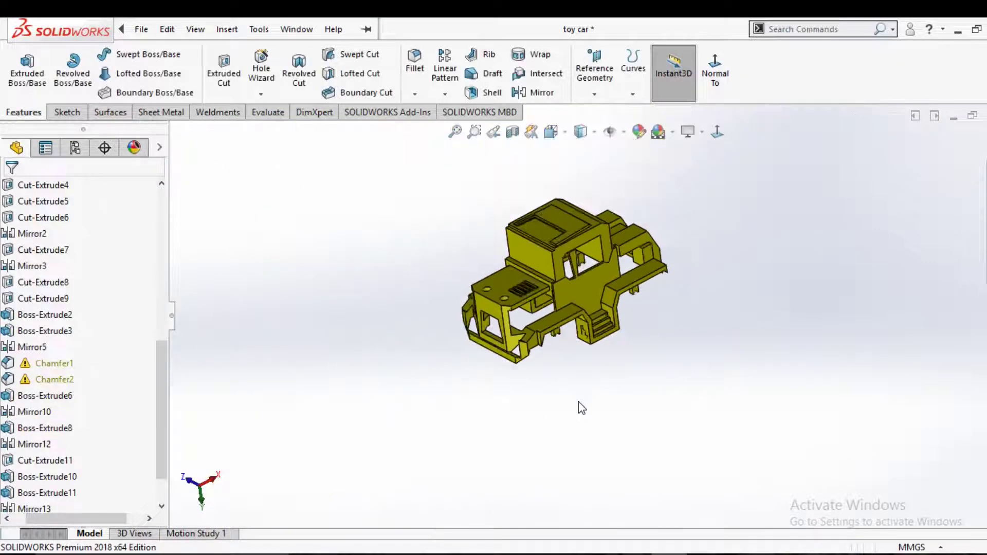
{"action": "scroll", "coordinate": [591, 406], "scroll_direction": "up", "scroll_amount": 2}
{"action": "middle_click_drag", "start_coordinate": [593, 406], "coordinate": [570, 368]}
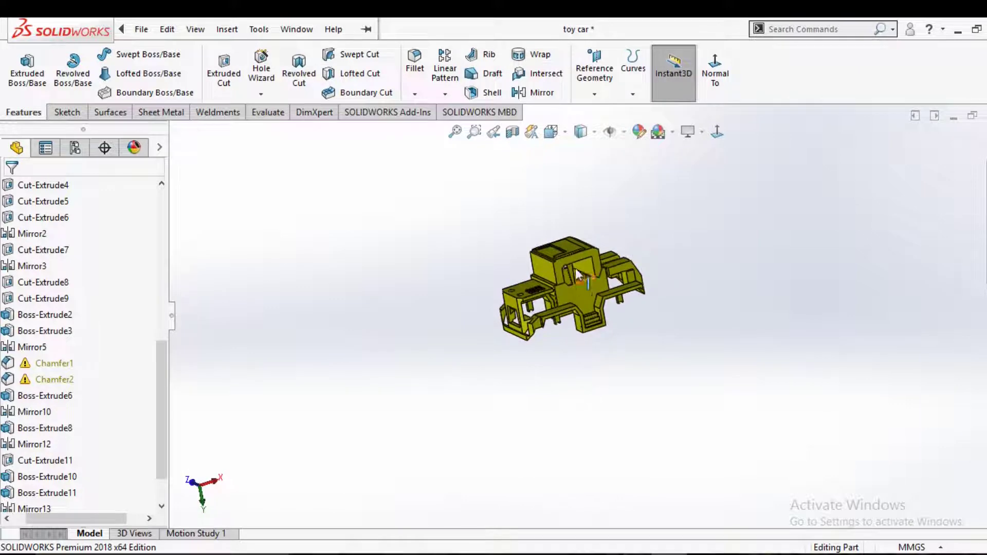
{"action": "scroll", "coordinate": [587, 280], "scroll_direction": "down", "scroll_amount": 2}
{"action": "mouse_move", "coordinate": [587, 280]}
{"action": "middle_mouse_down"}
{"action": "mouse_move", "coordinate": [701, 258]}
{"action": "mouse_move", "coordinate": [595, 278]}
{"action": "mouse_move", "coordinate": [606, 289]}
{"action": "middle_mouse_up"}
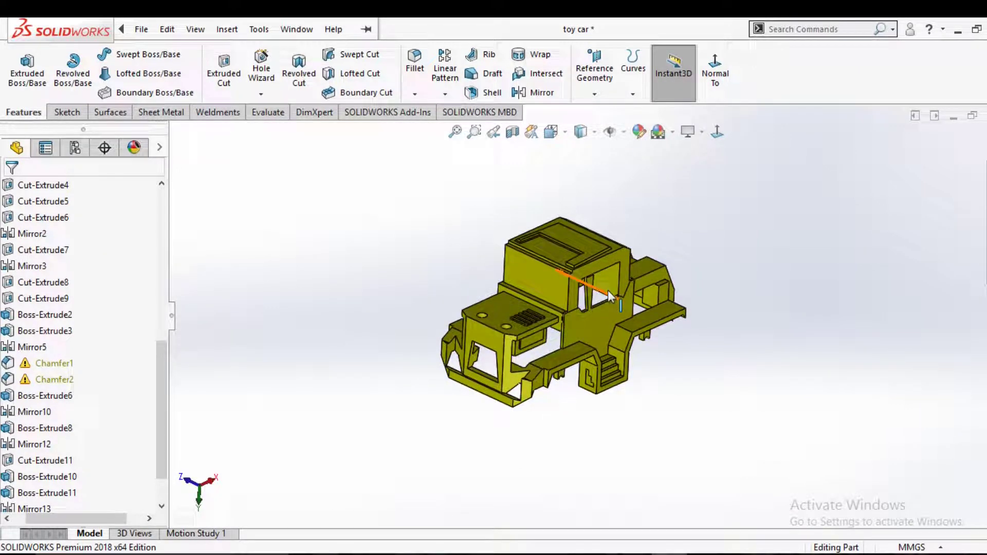
{"action": "mouse_move", "coordinate": [607, 289]}
{"action": "middle_mouse_down"}
{"action": "mouse_move", "coordinate": [603, 343]}
{"action": "mouse_move", "coordinate": [513, 328]}
{"action": "mouse_move", "coordinate": [555, 346]}
{"action": "mouse_move", "coordinate": [672, 315]}
{"action": "mouse_move", "coordinate": [734, 346]}
{"action": "mouse_move", "coordinate": [734, 359]}
{"action": "mouse_move", "coordinate": [830, 329]}
{"action": "mouse_move", "coordinate": [603, 358]}
{"action": "mouse_move", "coordinate": [566, 403]}
{"action": "mouse_move", "coordinate": [565, 364]}
{"action": "mouse_move", "coordinate": [566, 437]}
{"action": "mouse_move", "coordinate": [630, 411]}
{"action": "mouse_move", "coordinate": [668, 411]}
{"action": "mouse_move", "coordinate": [532, 337]}
{"action": "mouse_move", "coordinate": [613, 344]}
{"action": "middle_mouse_up"}
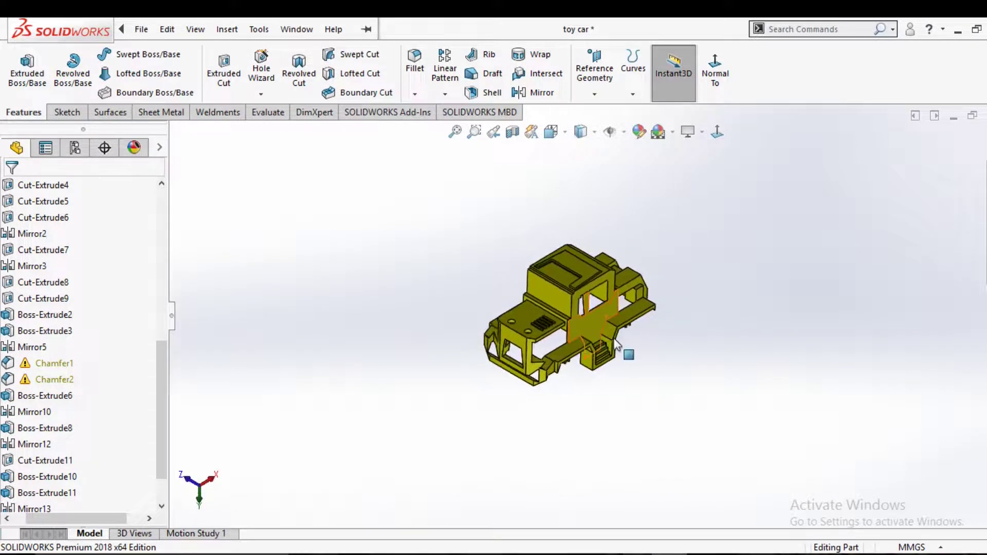
{"action": "scroll", "coordinate": [612, 342], "scroll_direction": "down", "scroll_amount": 1}
{"action": "scroll", "coordinate": [604, 334], "scroll_direction": "down", "scroll_amount": 1}
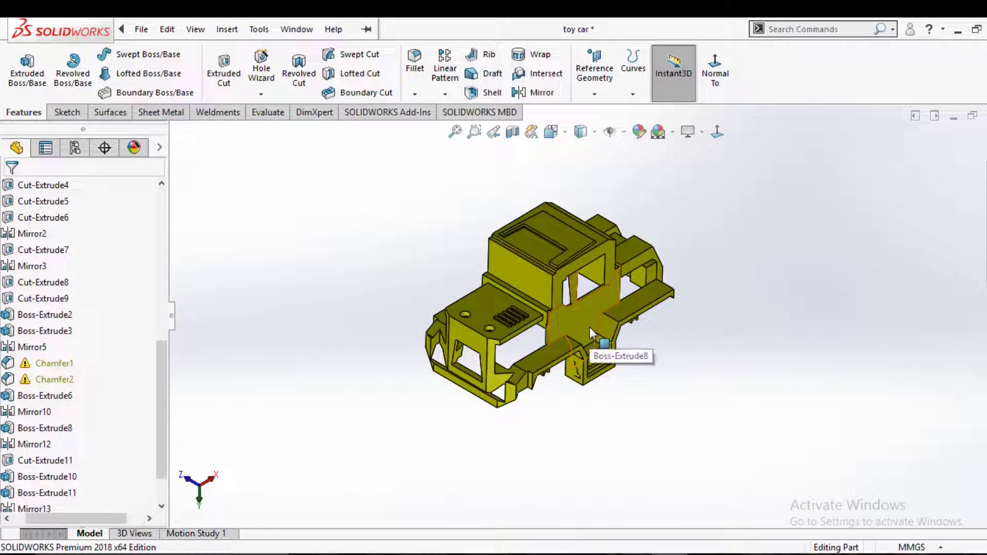
{"action": "scroll", "coordinate": [512, 317], "scroll_direction": "down", "scroll_amount": 1}
{"action": "scroll", "coordinate": [512, 317], "scroll_direction": "down", "scroll_amount": 2}
{"action": "scroll", "coordinate": [540, 344], "scroll_direction": "up", "scroll_amount": 3}
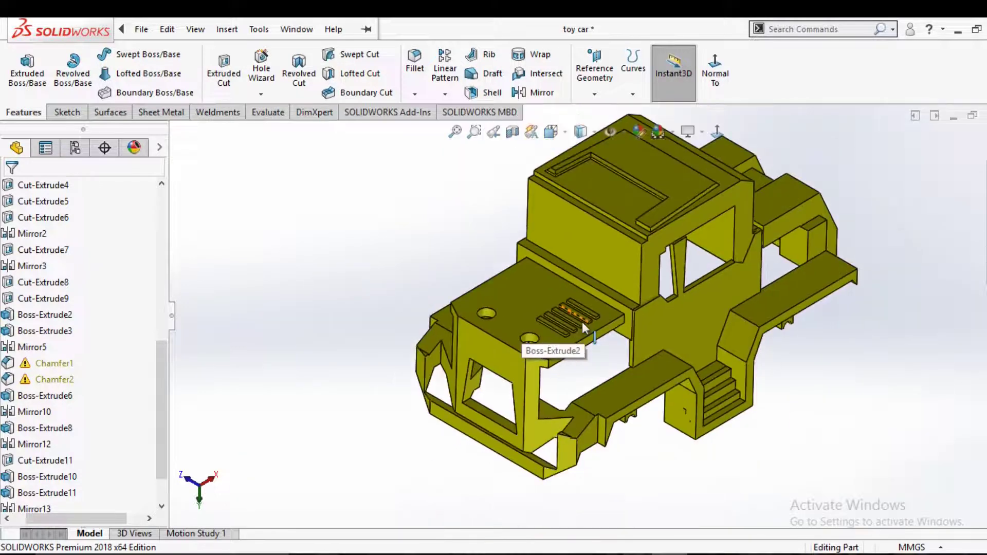
{"action": "scroll", "coordinate": [558, 342], "scroll_direction": "down", "scroll_amount": 1}
{"action": "scroll", "coordinate": [578, 328], "scroll_direction": "down", "scroll_amount": 1}
{"action": "scroll", "coordinate": [578, 329], "scroll_direction": "down", "scroll_amount": 1}
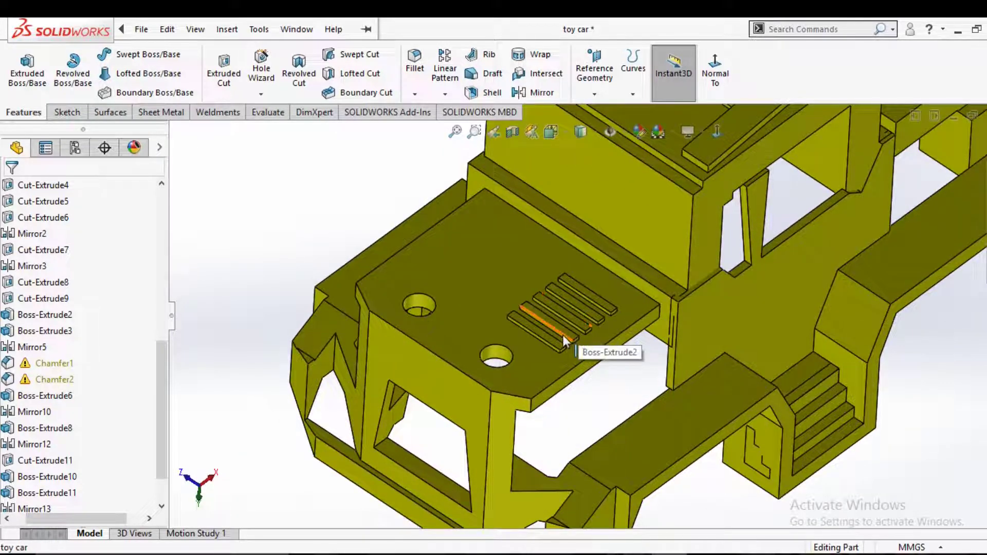
Give the five hood ribs of Boss-Extrude2 a black appearance.
{"action": "left_click", "coordinate": [980, 239]}
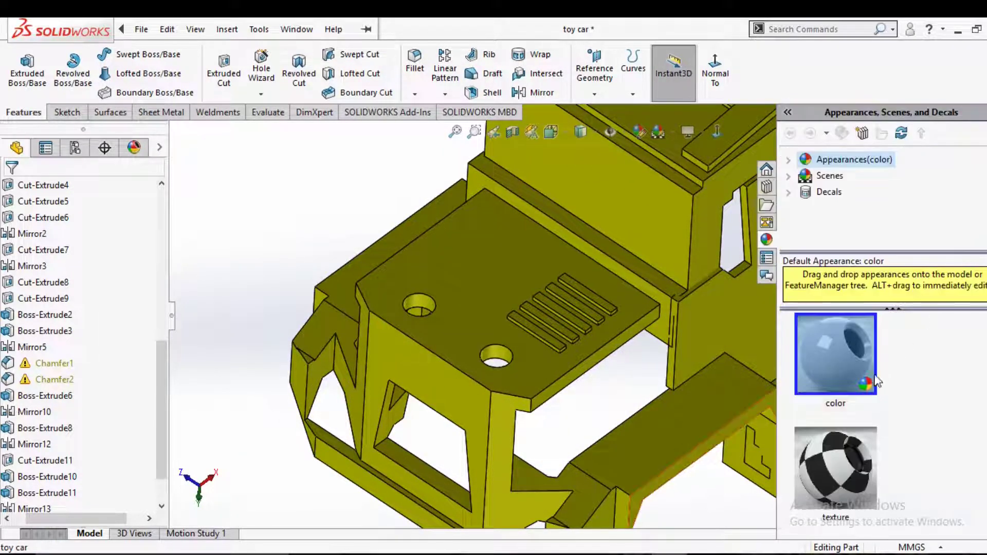
{"action": "scroll", "coordinate": [570, 363], "scroll_direction": "down", "scroll_amount": 3}
{"action": "left_click", "coordinate": [555, 323]}
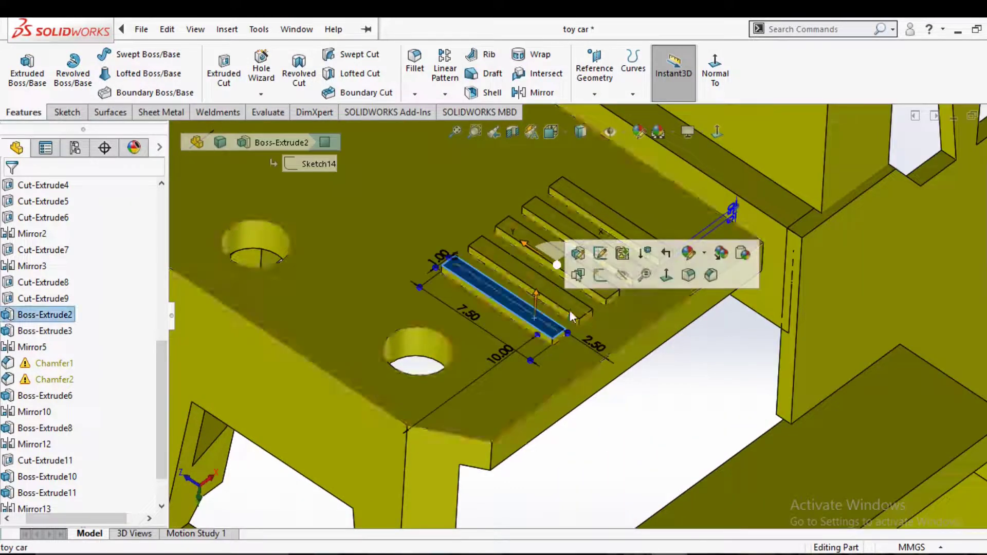
{"action": "left_click", "coordinate": [690, 253]}
{"action": "left_click", "coordinate": [728, 303]}
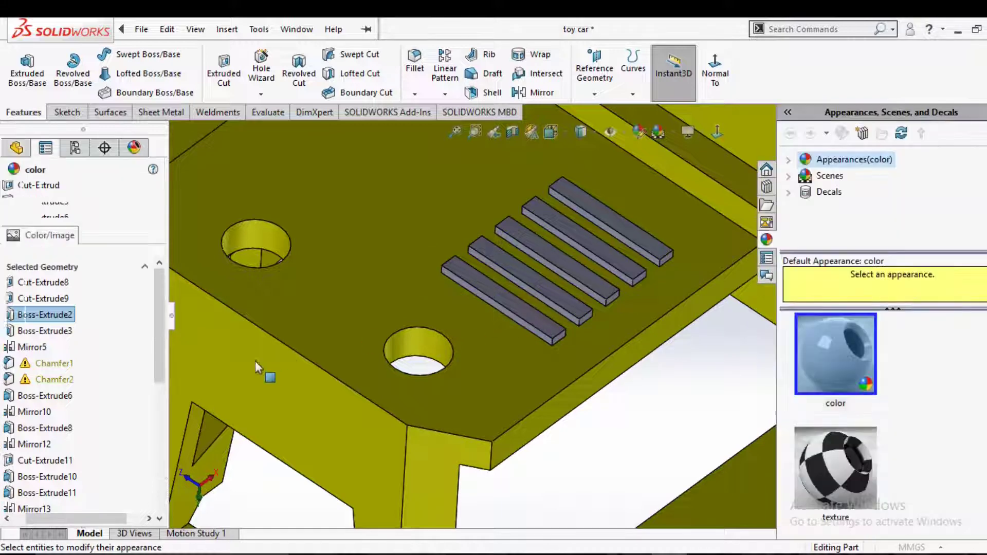
{"action": "left_click", "coordinate": [118, 454]}
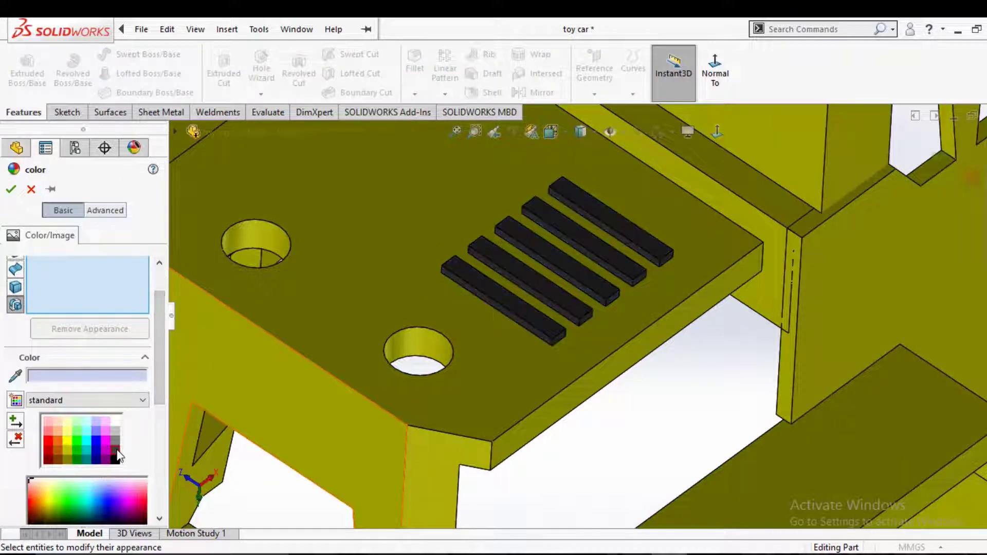
{"action": "left_click", "coordinate": [14, 189]}
{"action": "key", "text": "f"}
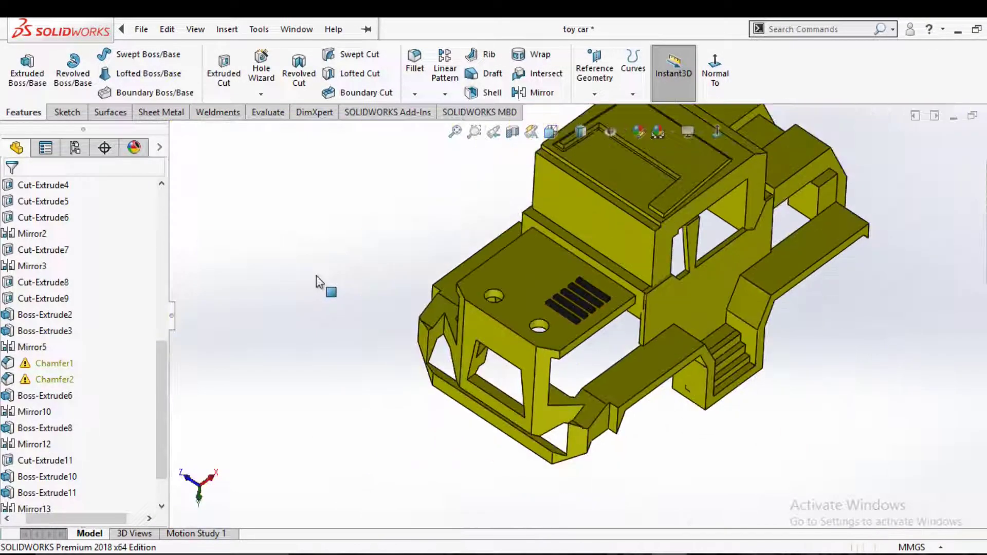
{"action": "scroll", "coordinate": [692, 283], "scroll_direction": "up", "scroll_amount": 2}
{"action": "scroll", "coordinate": [691, 282], "scroll_direction": "up", "scroll_amount": 2}
{"action": "scroll", "coordinate": [668, 278], "scroll_direction": "up", "scroll_amount": 2}
{"action": "scroll", "coordinate": [544, 238], "scroll_direction": "up", "scroll_amount": 1}
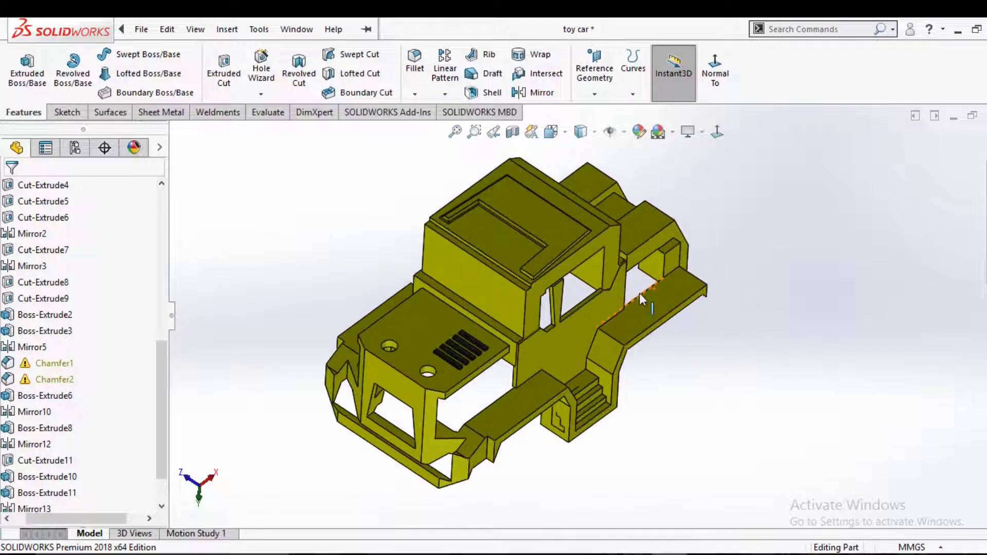
{"action": "left_click", "coordinate": [555, 237]}
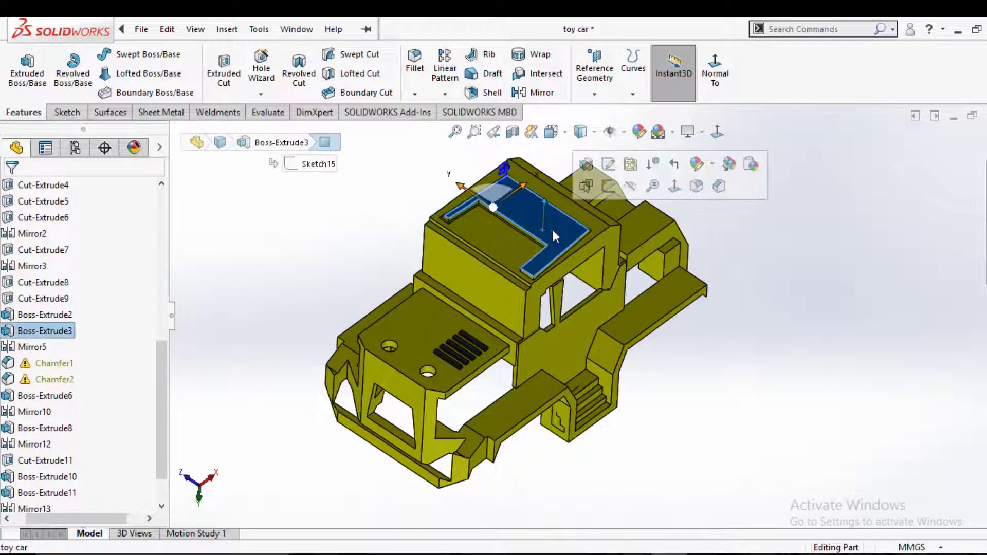
Set the roof plate Boss-Extrude3's appearance to dark grey.
{"action": "left_click", "coordinate": [713, 164]}
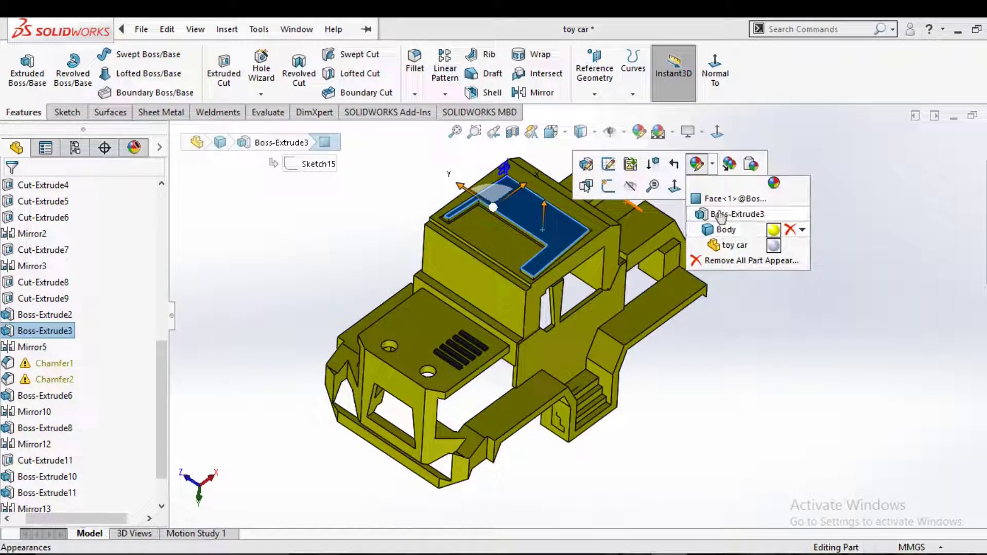
{"action": "left_click", "coordinate": [719, 214]}
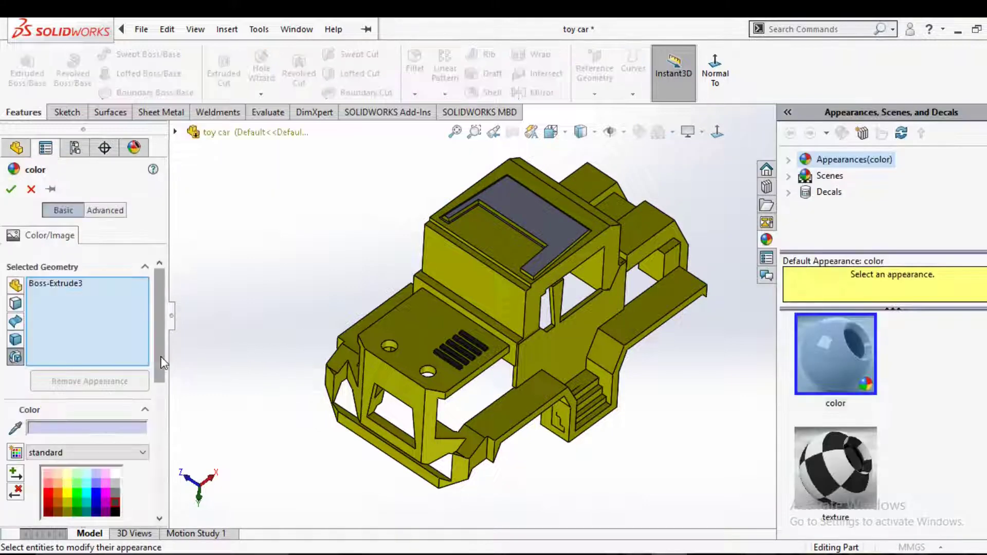
{"action": "scroll", "coordinate": [160, 360], "scroll_direction": "down", "scroll_amount": 3}
{"action": "left_click", "coordinate": [117, 419]}
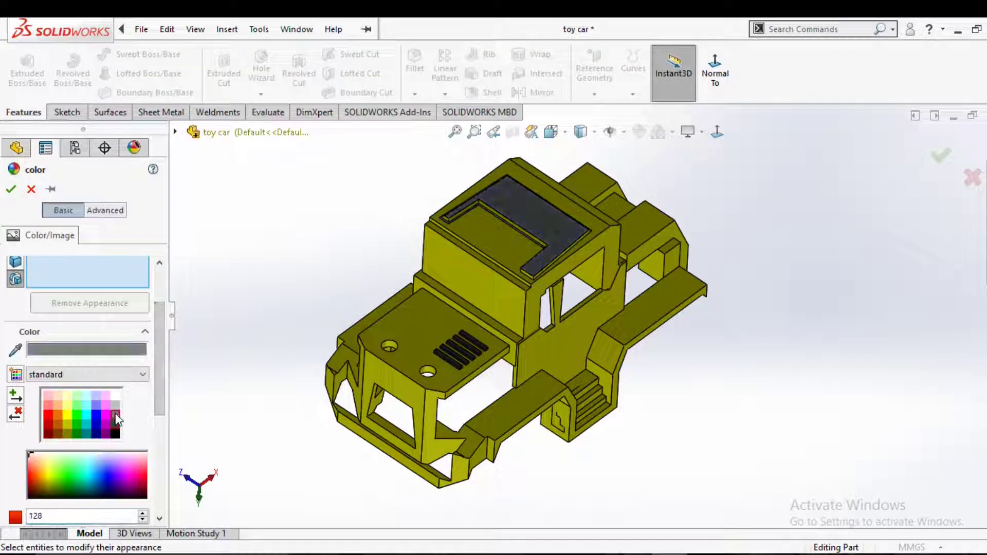
{"action": "scroll", "coordinate": [513, 237], "scroll_direction": "down", "scroll_amount": 3}
{"action": "scroll", "coordinate": [528, 224], "scroll_direction": "down", "scroll_amount": 2}
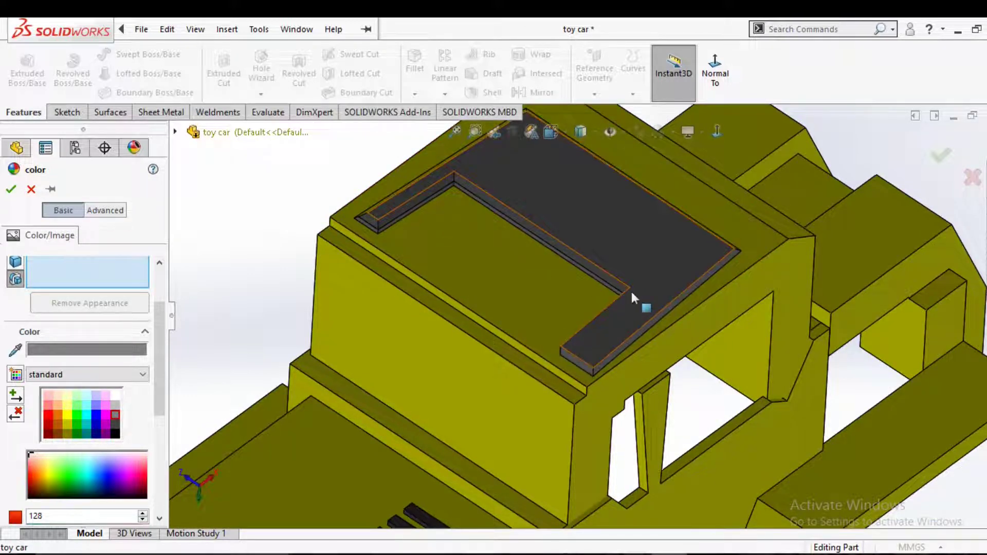
{"action": "scroll", "coordinate": [631, 291], "scroll_direction": "up", "scroll_amount": 3}
Change the roof plate to a lighter grey and confirm the colour.
{"action": "middle_click_drag", "start_coordinate": [631, 291], "coordinate": [632, 277]}
{"action": "scroll", "coordinate": [637, 263], "scroll_direction": "down", "scroll_amount": 2}
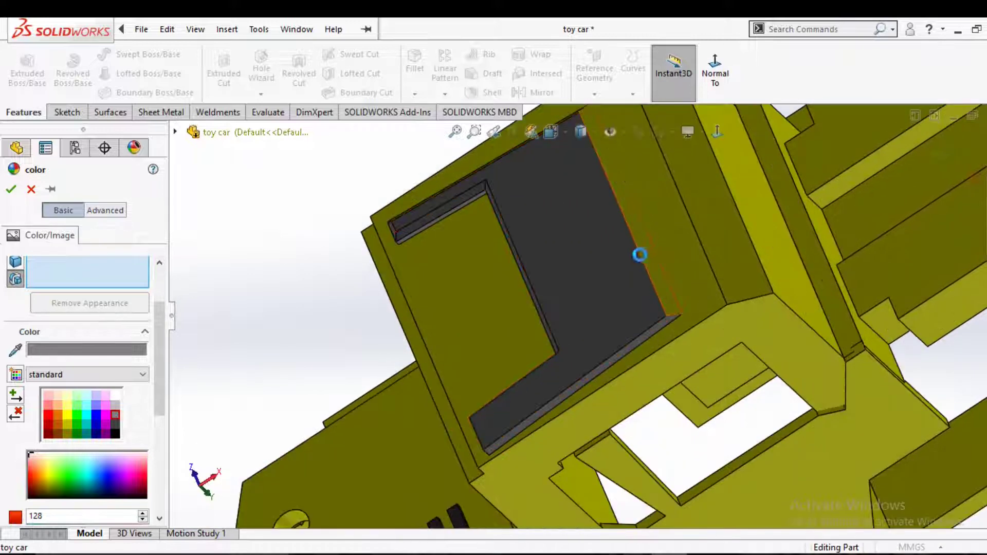
{"action": "scroll", "coordinate": [641, 254], "scroll_direction": "up", "scroll_amount": 2}
{"action": "mouse_move", "coordinate": [607, 257]}
{"action": "middle_mouse_down"}
{"action": "mouse_move", "coordinate": [654, 310]}
{"action": "mouse_move", "coordinate": [634, 280]}
{"action": "middle_mouse_up"}
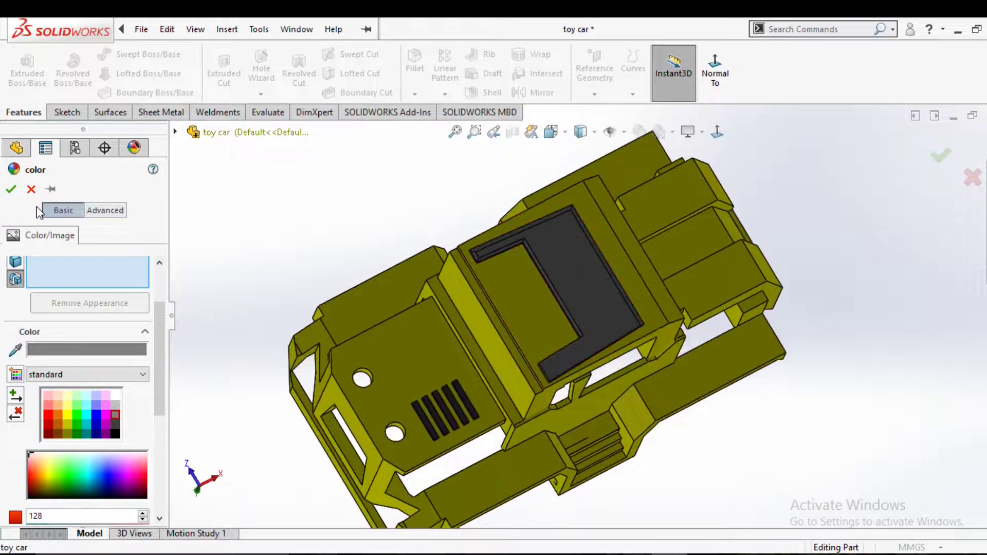
{"action": "left_click", "coordinate": [116, 405]}
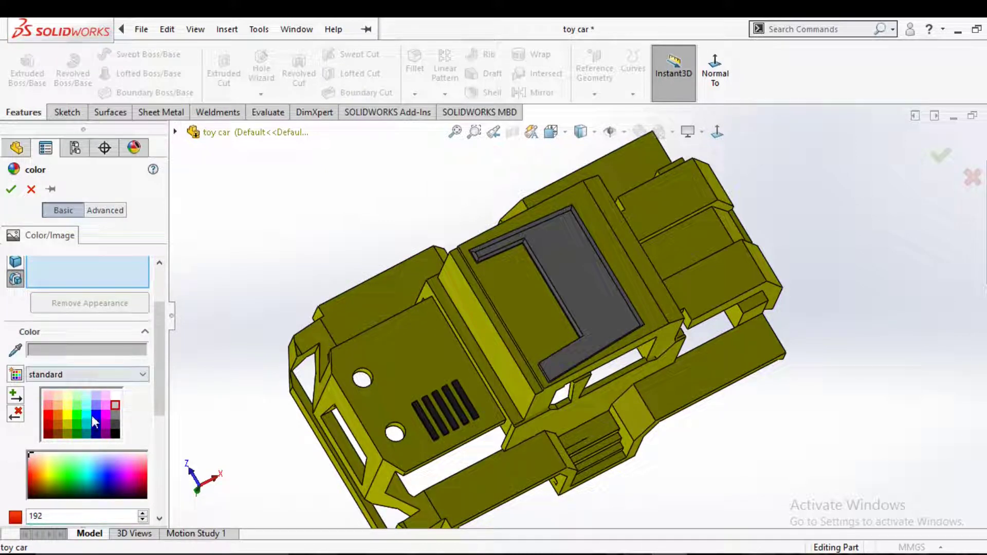
{"action": "left_click", "coordinate": [11, 190]}
{"action": "scroll", "coordinate": [555, 319], "scroll_direction": "up", "scroll_amount": 5}
{"action": "mouse_move", "coordinate": [555, 319]}
{"action": "middle_mouse_down"}
{"action": "mouse_move", "coordinate": [520, 229]}
{"action": "mouse_move", "coordinate": [570, 292]}
{"action": "middle_mouse_up"}
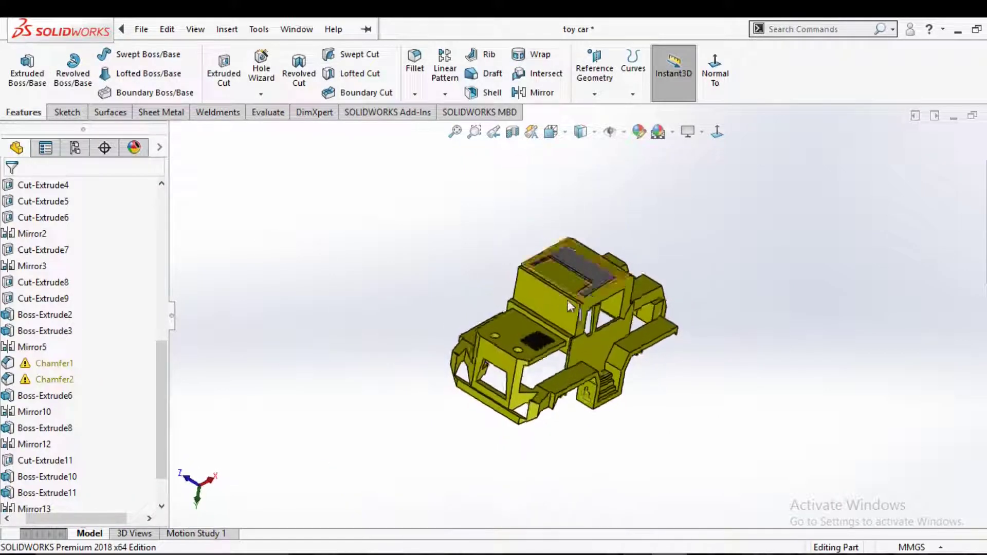
{"action": "scroll", "coordinate": [569, 292], "scroll_direction": "down", "scroll_amount": 2}
{"action": "scroll", "coordinate": [570, 292], "scroll_direction": "down", "scroll_amount": 2}
{"action": "left_click", "coordinate": [601, 257]}
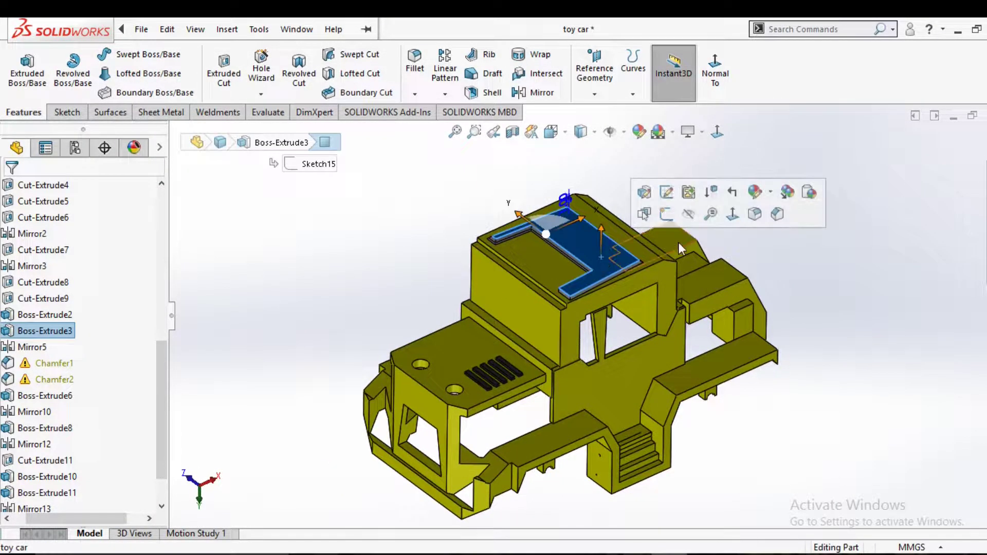
Give the car's roof plate a dark grey colour and confirm it.
{"action": "left_click", "coordinate": [769, 194]}
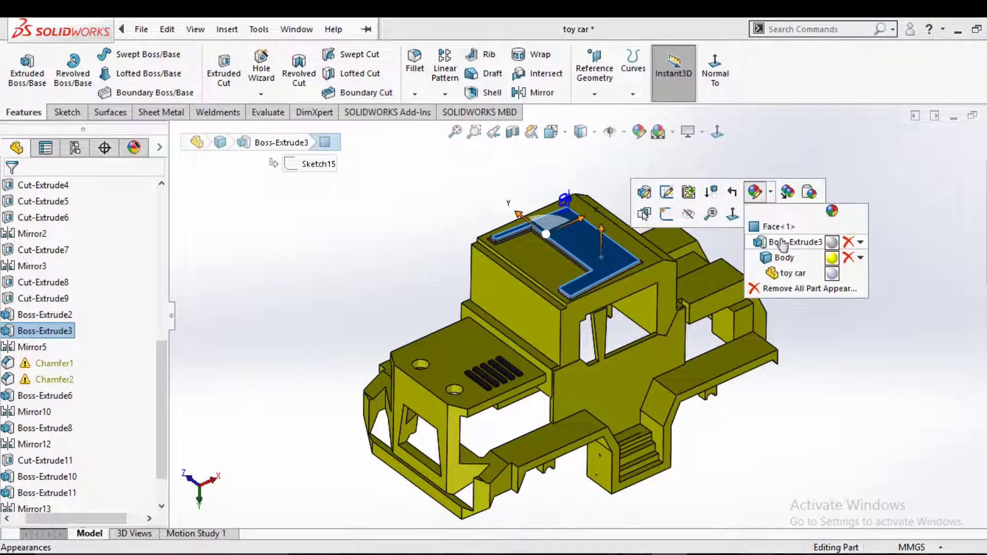
{"action": "left_click", "coordinate": [782, 243]}
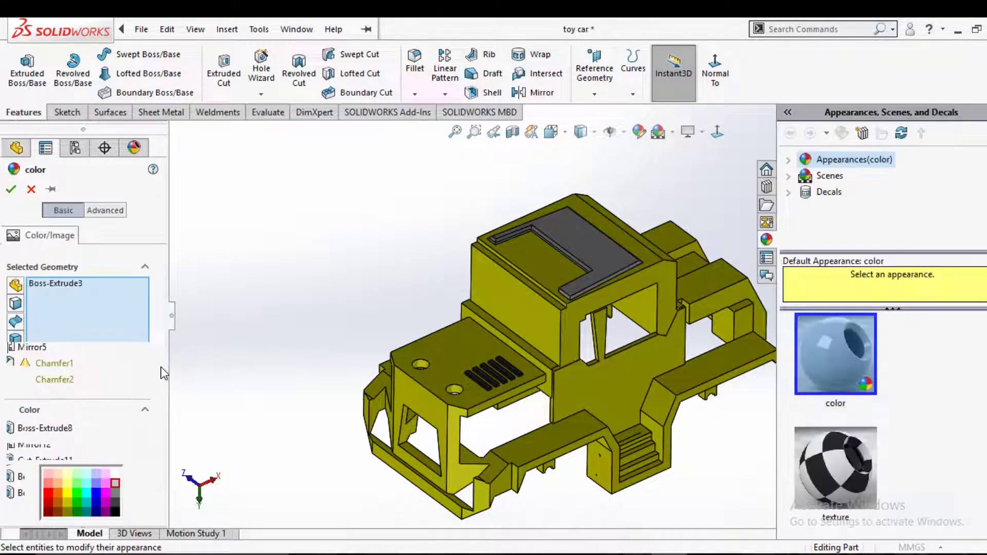
{"action": "left_click", "coordinate": [114, 496]}
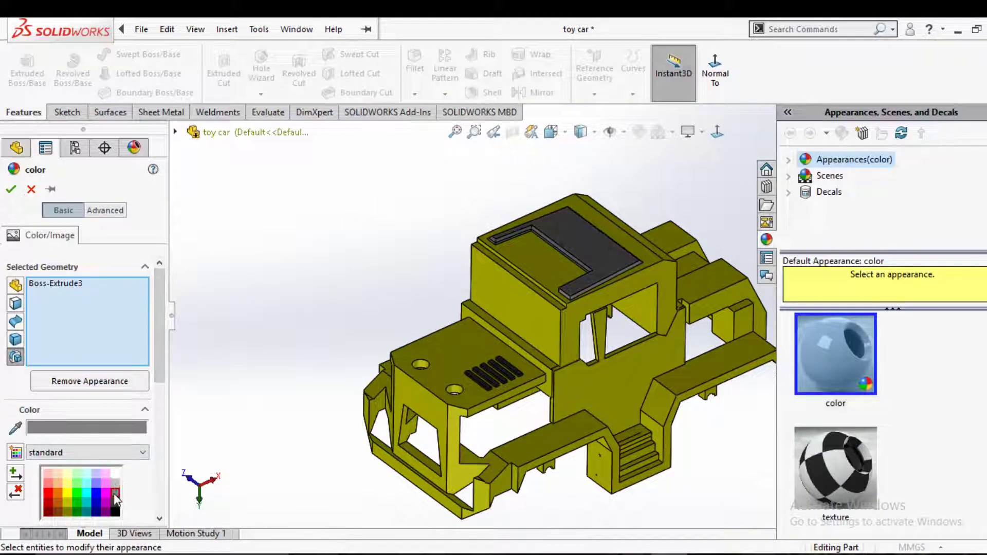
{"action": "left_click", "coordinate": [13, 195]}
Close the Appearances pane and orbit to select a small face on the car's rear.
{"action": "mouse_move", "coordinate": [352, 253]}
{"action": "middle_mouse_down"}
{"action": "mouse_move", "coordinate": [568, 381]}
{"action": "mouse_move", "coordinate": [584, 358]}
{"action": "mouse_move", "coordinate": [645, 370]}
{"action": "mouse_move", "coordinate": [562, 313]}
{"action": "middle_mouse_up"}
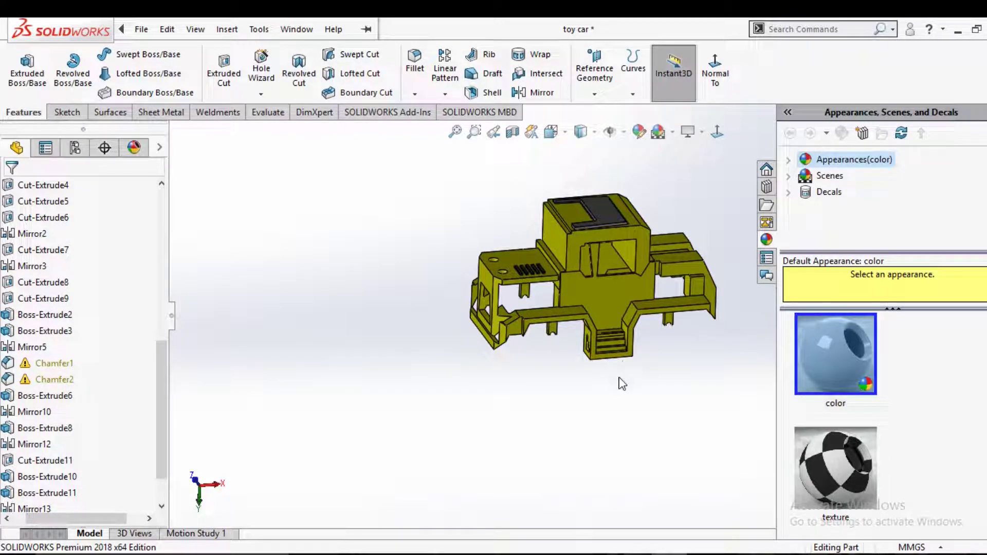
{"action": "mouse_move", "coordinate": [608, 392]}
{"action": "middle_mouse_down"}
{"action": "mouse_move", "coordinate": [621, 388]}
{"action": "mouse_move", "coordinate": [600, 422]}
{"action": "middle_mouse_up"}
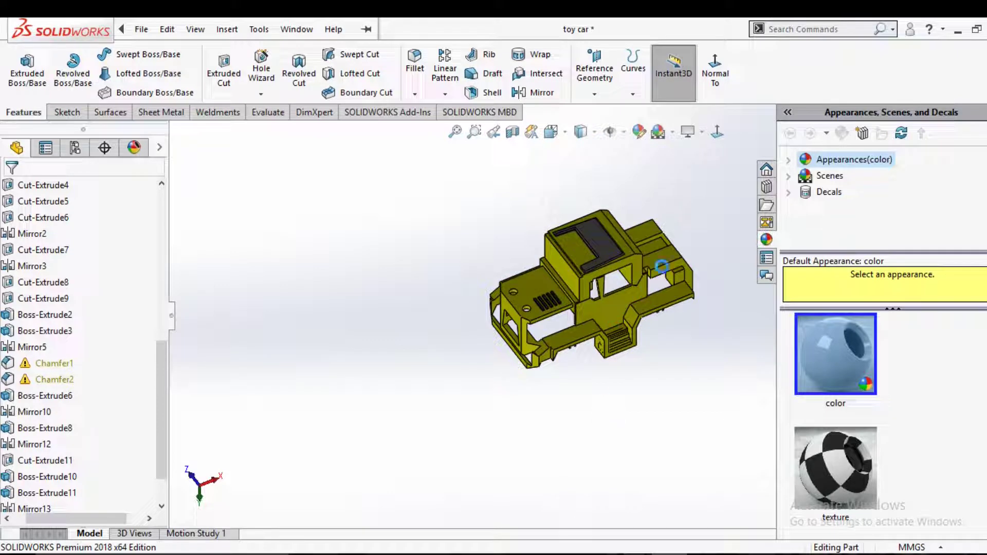
{"action": "left_click", "coordinate": [787, 113]}
{"action": "mouse_move", "coordinate": [740, 242]}
{"action": "middle_mouse_down"}
{"action": "mouse_move", "coordinate": [703, 238]}
{"action": "mouse_move", "coordinate": [740, 252]}
{"action": "mouse_move", "coordinate": [745, 275]}
{"action": "mouse_move", "coordinate": [702, 259]}
{"action": "mouse_move", "coordinate": [585, 250]}
{"action": "middle_mouse_up"}
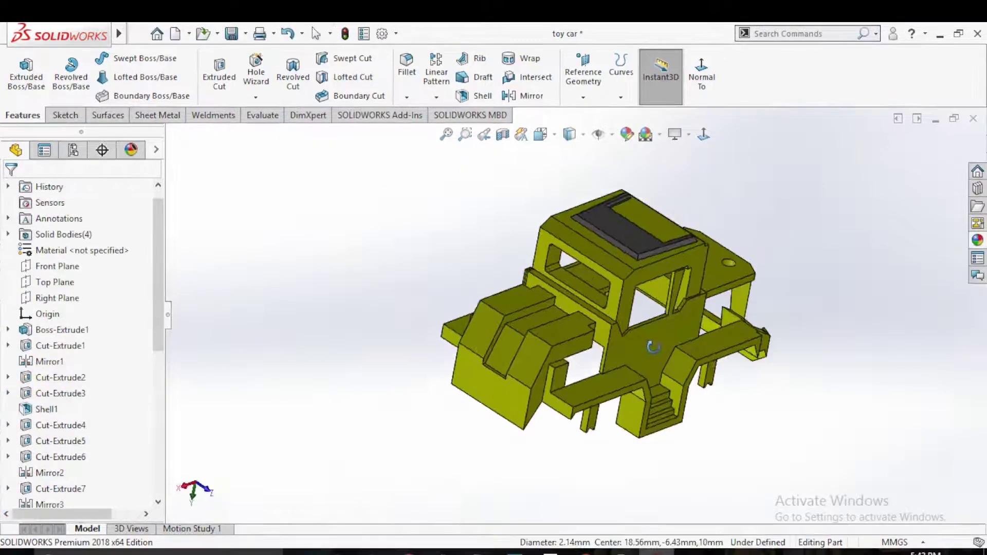
{"action": "scroll", "coordinate": [609, 303], "scroll_direction": "down", "scroll_amount": 5}
{"action": "left_click", "coordinate": [610, 303]}
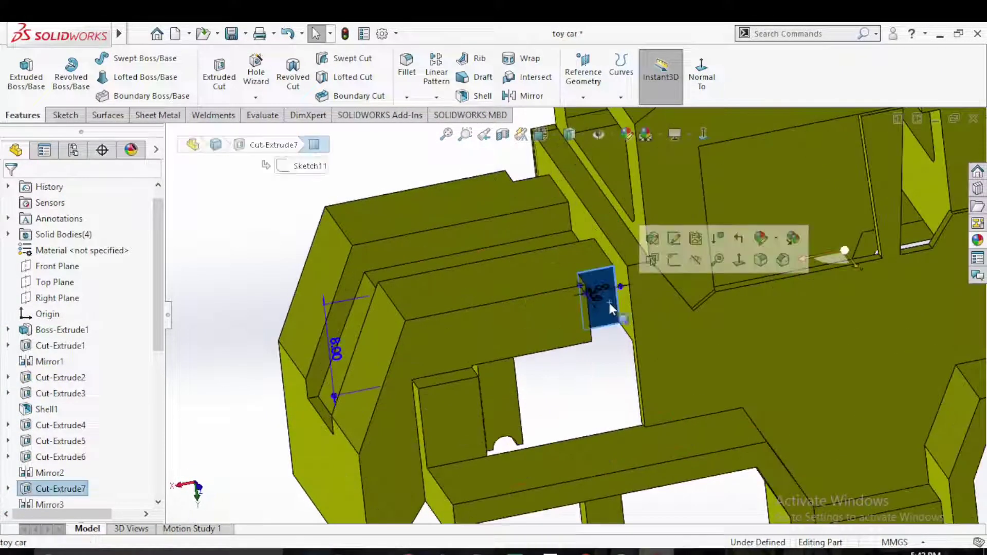
Start a sketch on the small rear face, view it Normal To, and draw a circle near its edge.
{"action": "left_click", "coordinate": [667, 260]}
{"action": "left_click", "coordinate": [705, 135]}
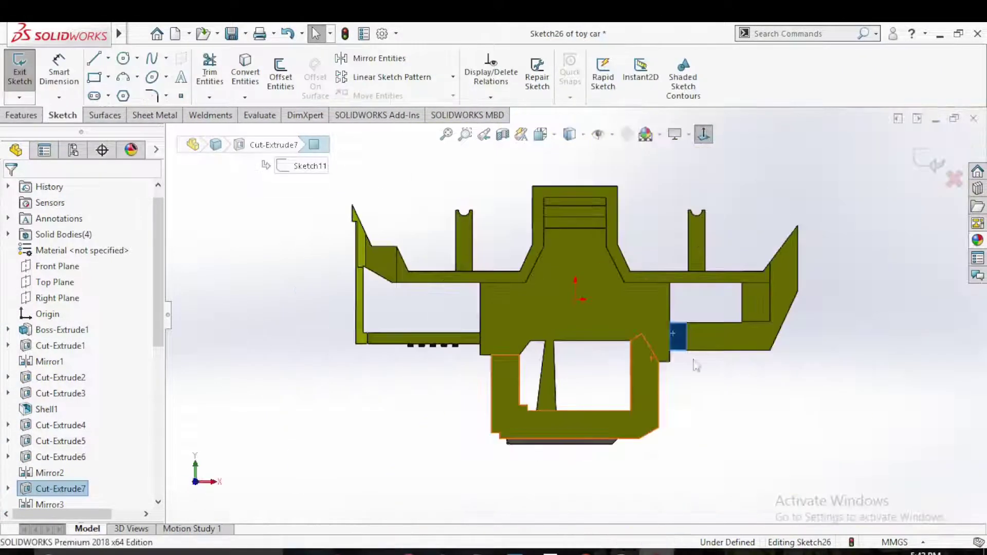
{"action": "left_click", "coordinate": [123, 58]}
{"action": "scroll", "coordinate": [591, 329], "scroll_direction": "down", "scroll_amount": 3}
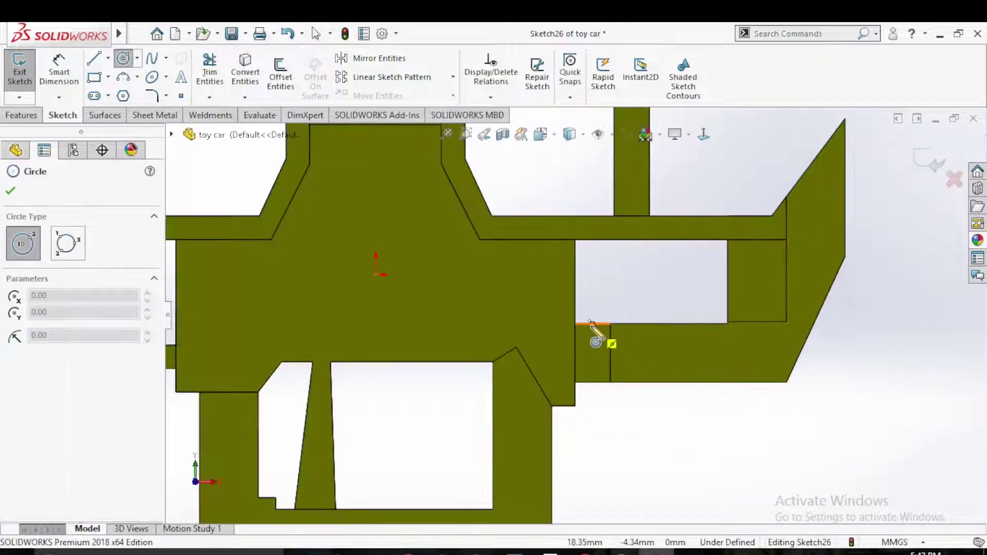
{"action": "left_click", "coordinate": [595, 353]}
{"action": "key", "text": "Escape"}
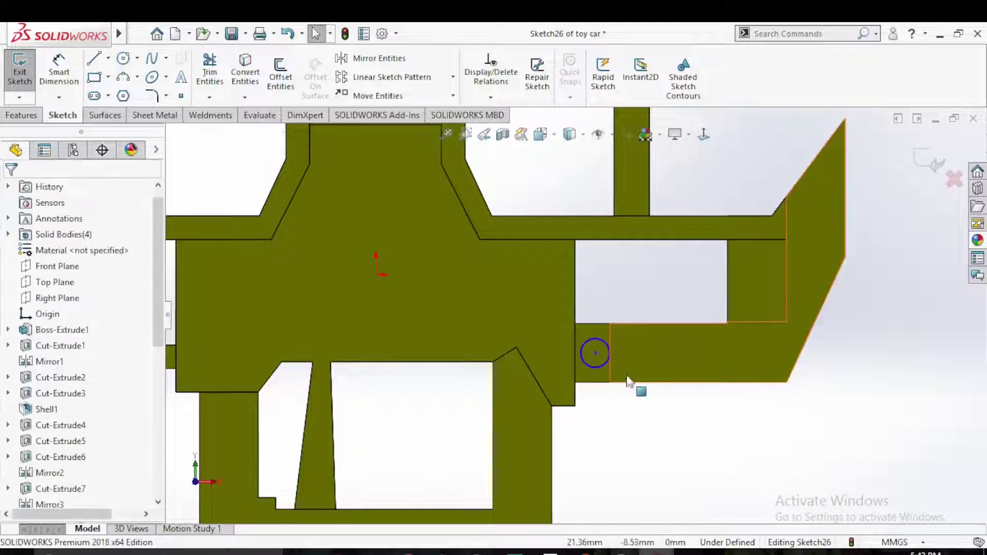
Dimension the circle 1.50 mm from the edge with a 2.00 mm diameter.
{"action": "scroll", "coordinate": [599, 383], "scroll_direction": "up", "scroll_amount": 1}
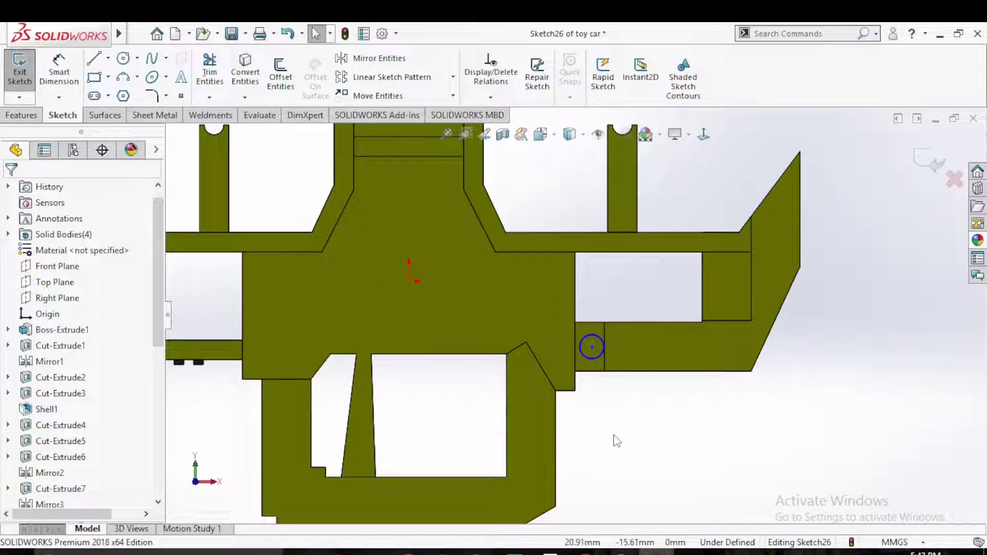
{"action": "right_click_drag", "start_coordinate": [616, 441], "coordinate": [611, 367]}
{"action": "scroll", "coordinate": [611, 365], "scroll_direction": "down", "scroll_amount": 3}
{"action": "left_click", "coordinate": [554, 319]}
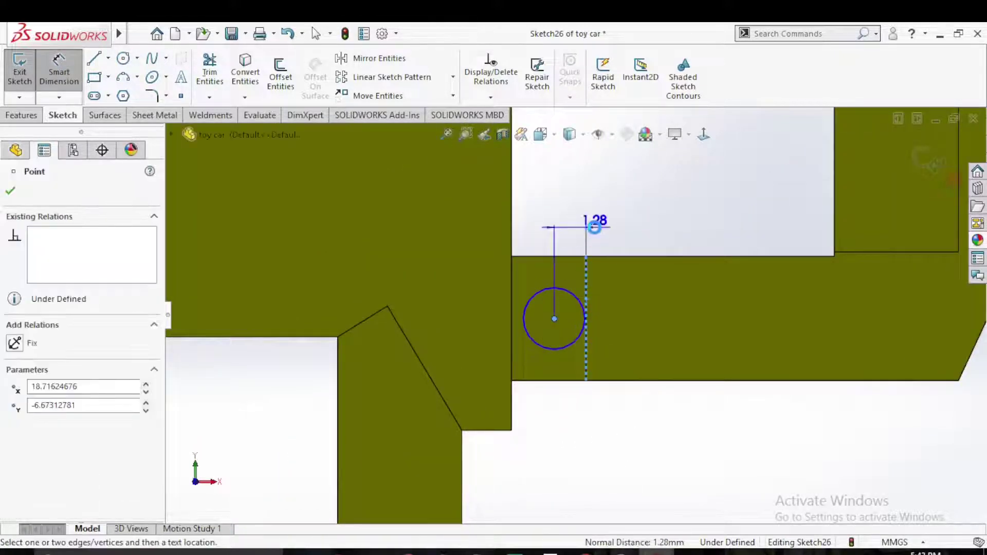
{"action": "left_click", "coordinate": [594, 227]}
{"action": "type", "text": "1"}
{"action": "key", "text": "Return"}
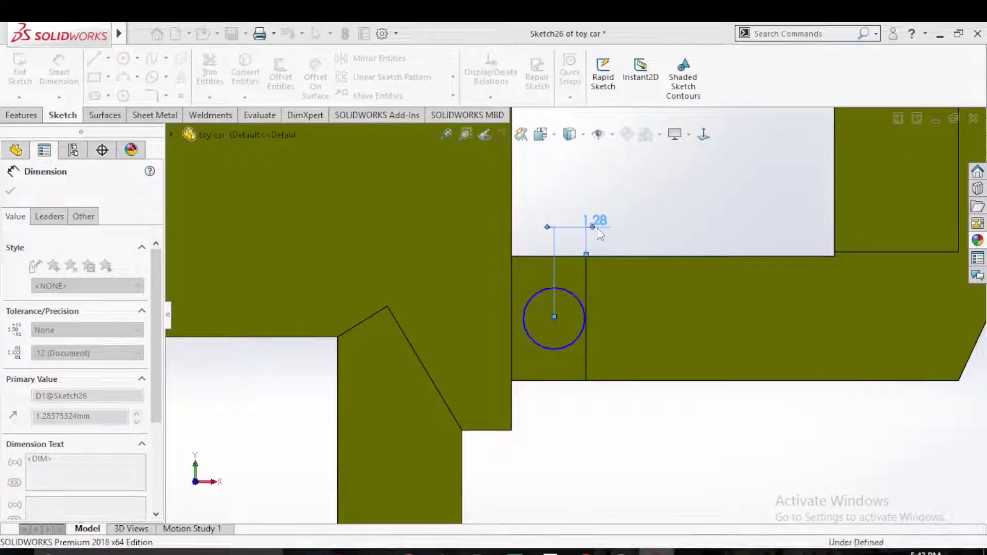
{"action": "left_click", "coordinate": [571, 298]}
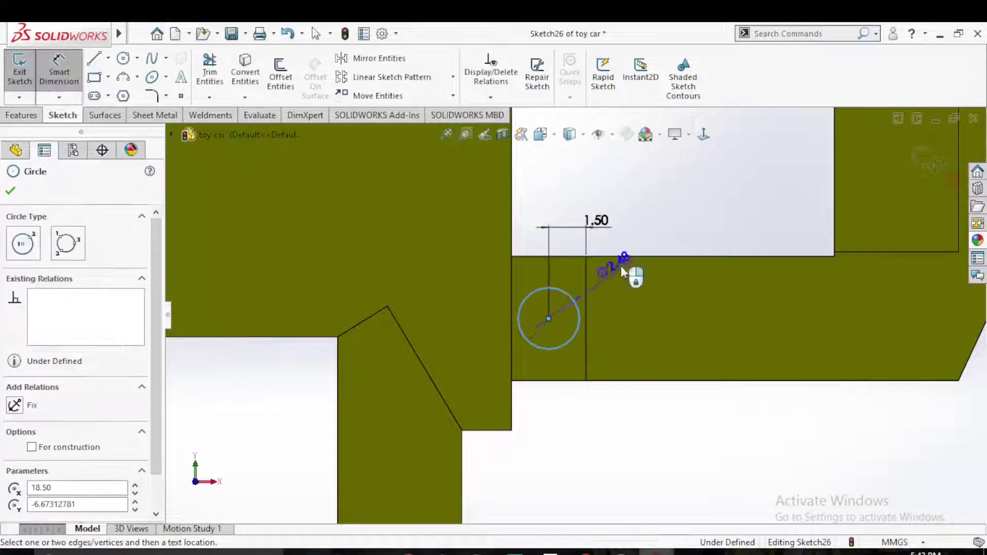
{"action": "left_click", "coordinate": [653, 227]}
{"action": "type", "text": "2"}
{"action": "key", "text": "Return"}
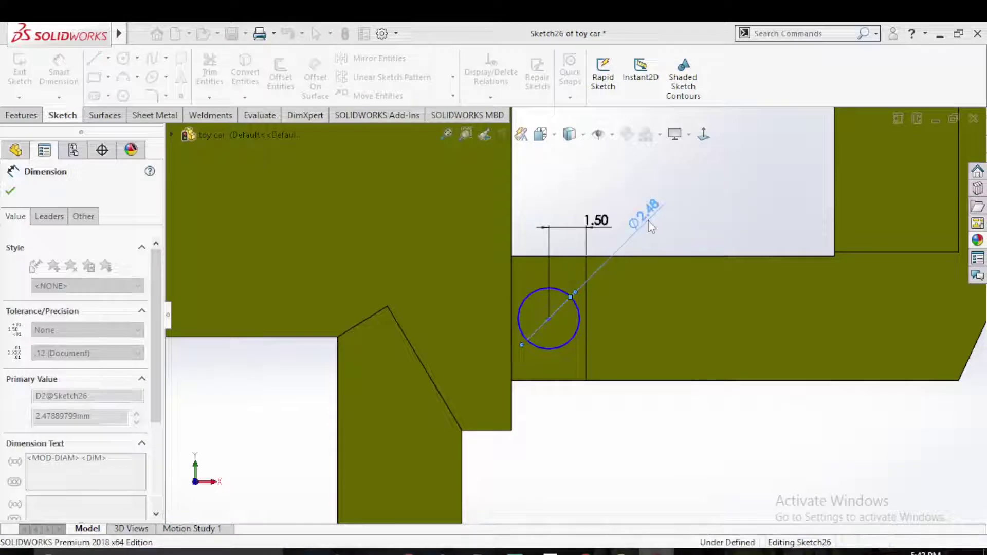
{"action": "key", "text": "Escape"}
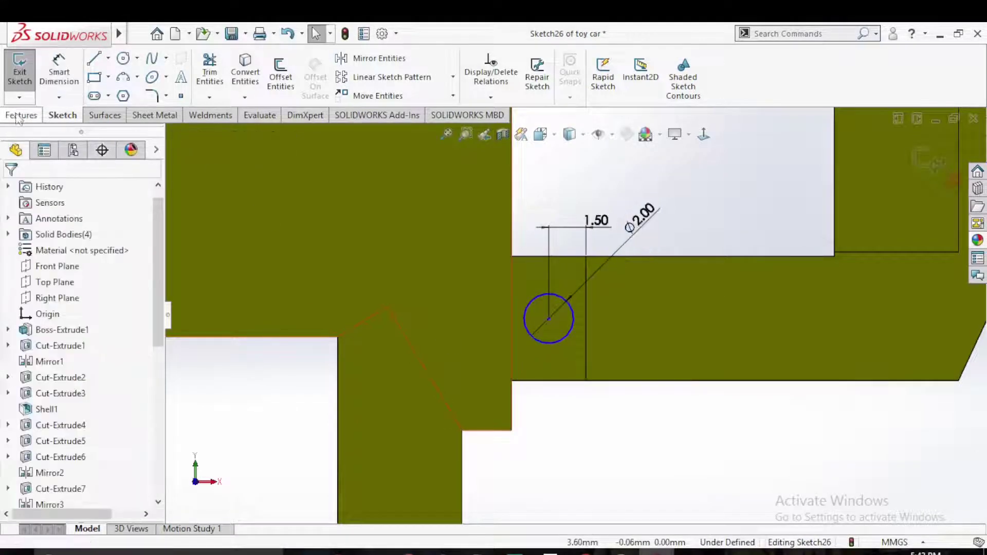
{"action": "left_click", "coordinate": [20, 116]}
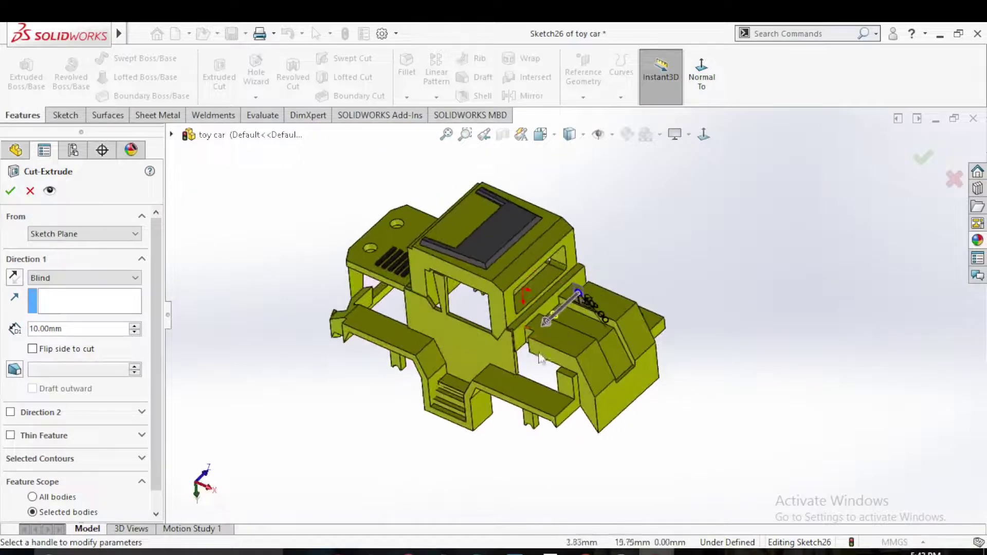
Make the circle's extruded cut end Up To Surface at the picked face, then orbit to inspect the hole.
{"action": "scroll", "coordinate": [540, 358], "scroll_direction": "down", "scroll_amount": 3}
{"action": "left_click", "coordinate": [526, 314]}
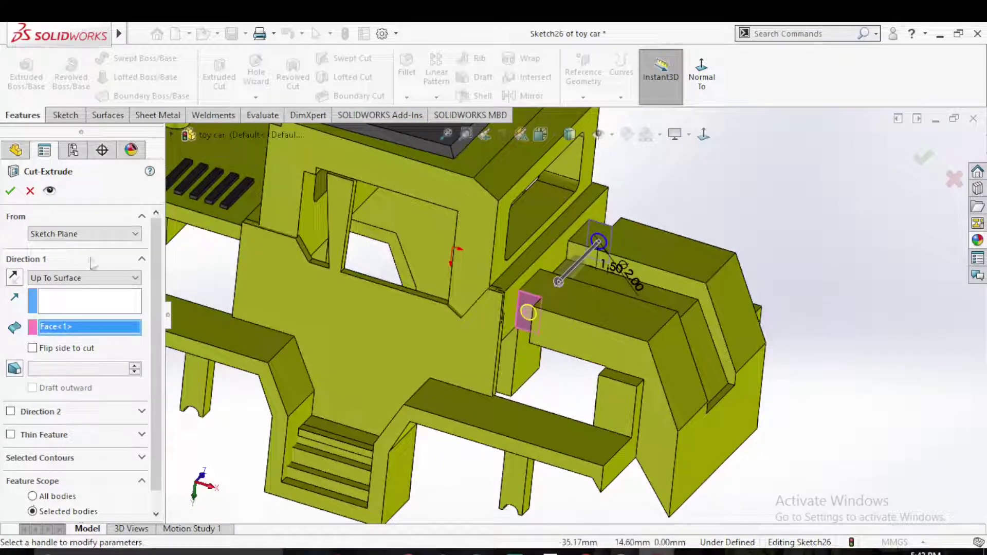
{"action": "scroll", "coordinate": [780, 310], "scroll_direction": "up", "scroll_amount": 5}
{"action": "mouse_move", "coordinate": [779, 310]}
{"action": "middle_mouse_down"}
{"action": "mouse_move", "coordinate": [750, 406]}
{"action": "mouse_move", "coordinate": [732, 299]}
{"action": "mouse_move", "coordinate": [645, 427]}
{"action": "mouse_move", "coordinate": [533, 239]}
{"action": "middle_mouse_up"}
{"action": "scroll", "coordinate": [645, 427], "scroll_direction": "up", "scroll_amount": 2}
{"action": "scroll", "coordinate": [532, 239], "scroll_direction": "down", "scroll_amount": 3}
{"action": "scroll", "coordinate": [532, 239], "scroll_direction": "up", "scroll_amount": 3}
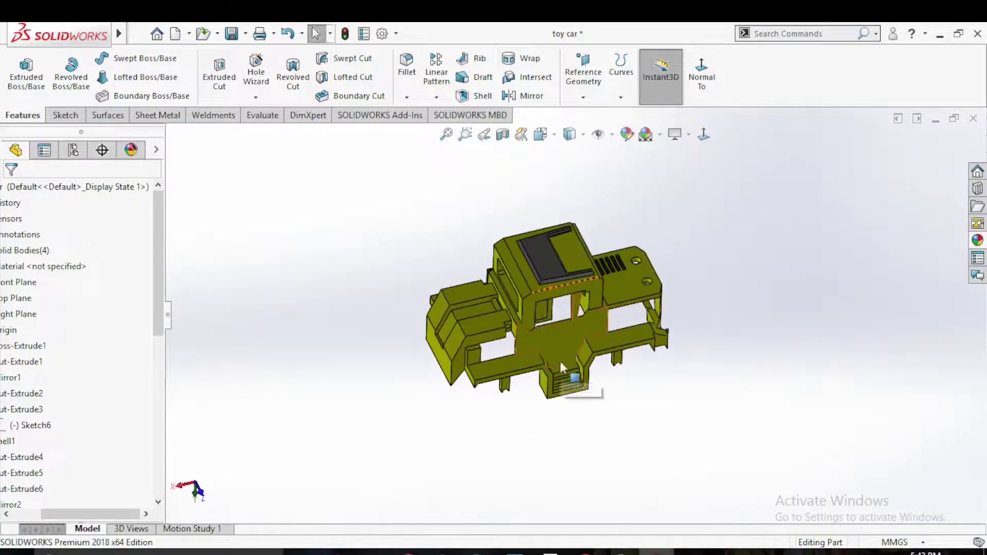
{"action": "middle_click_drag", "start_coordinate": [400, 413], "coordinate": [495, 485]}
In a new part, sketch a 2.00 mm diameter circle at the origin on the Front Plane.
{"action": "key", "text": "ctrl+n"}
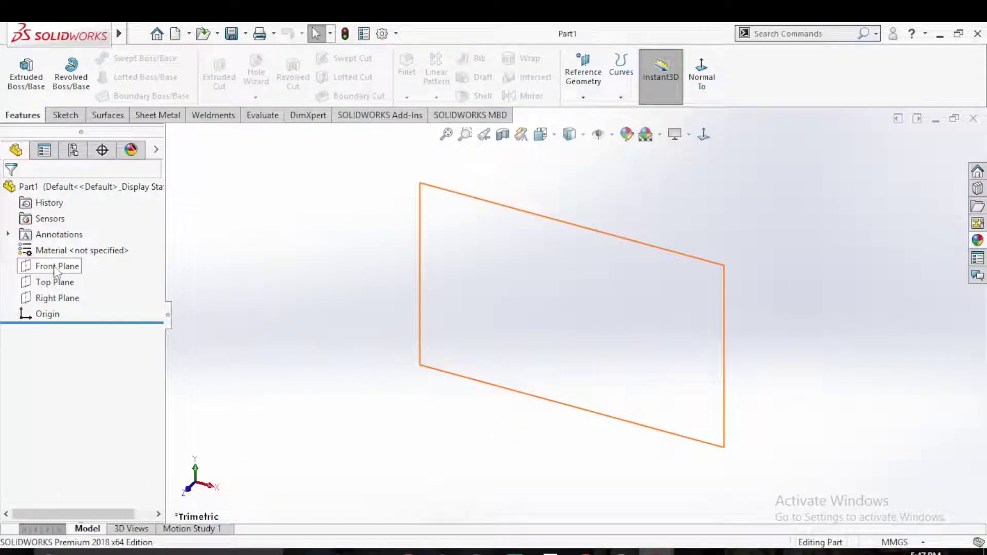
{"action": "left_click", "coordinate": [52, 266]}
{"action": "left_click", "coordinate": [72, 249]}
{"action": "left_click", "coordinate": [123, 58]}
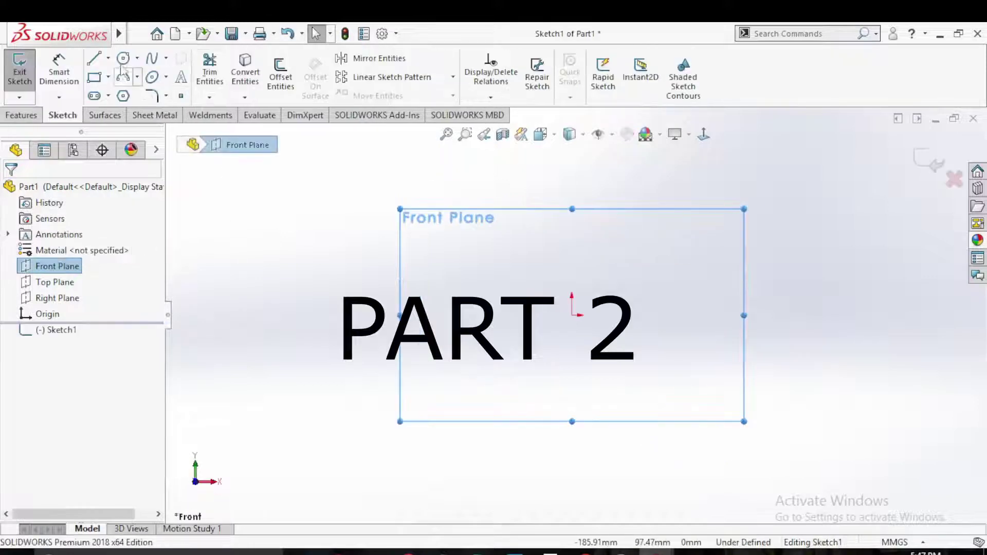
{"action": "left_click", "coordinate": [572, 315]}
{"action": "right_click", "coordinate": [581, 314]}
{"action": "left_click", "coordinate": [591, 280]}
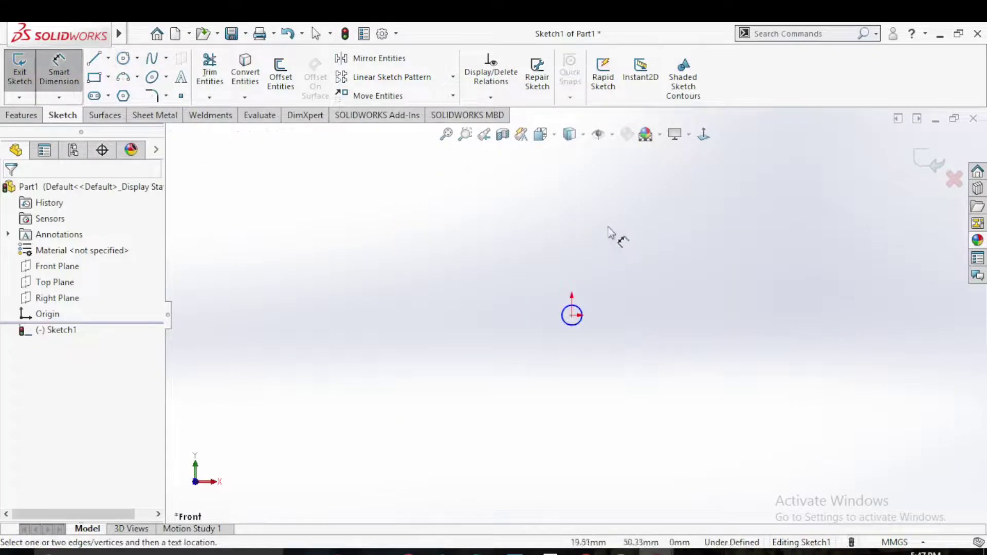
{"action": "left_click", "coordinate": [586, 316]}
{"action": "left_click", "coordinate": [617, 267]}
{"action": "type", "text": "2"}
{"action": "key", "text": "Return"}
Extrude the circle 2 mm into a cylinder and select its end face.
{"action": "left_click", "coordinate": [21, 114]}
{"action": "left_click", "coordinate": [26, 72]}
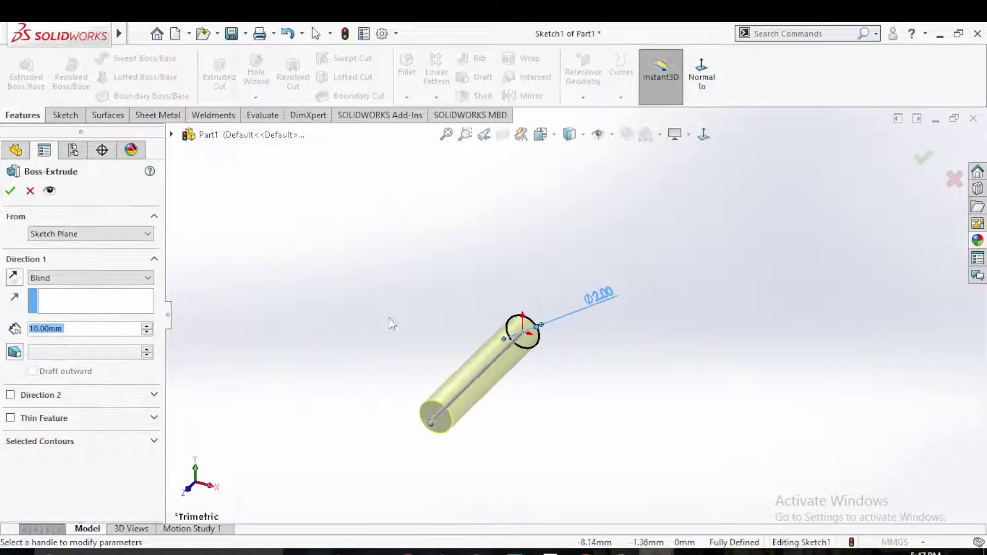
{"action": "type", "text": "2"}
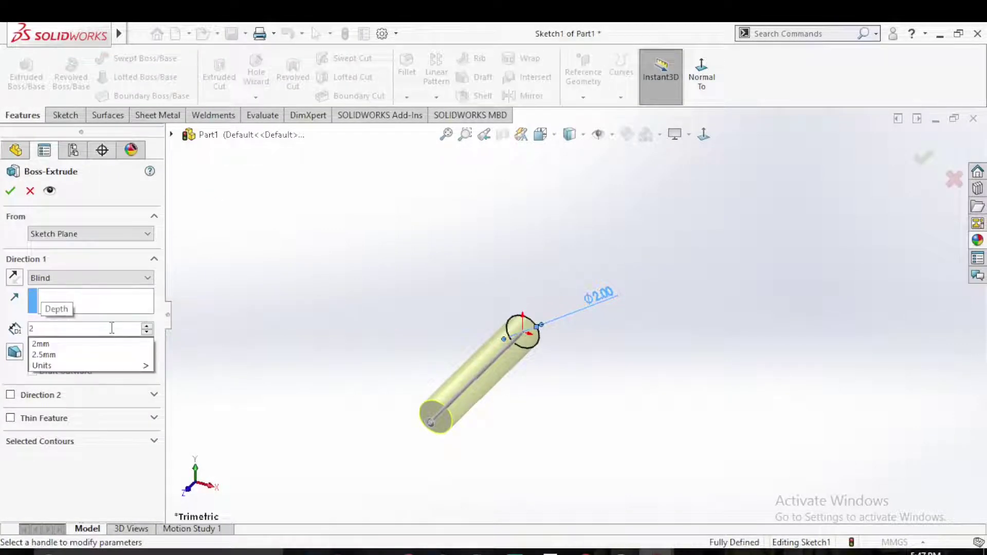
{"action": "key", "text": "Return"}
{"action": "left_click", "coordinate": [10, 191]}
{"action": "middle_click_drag", "start_coordinate": [388, 403], "coordinate": [470, 362]}
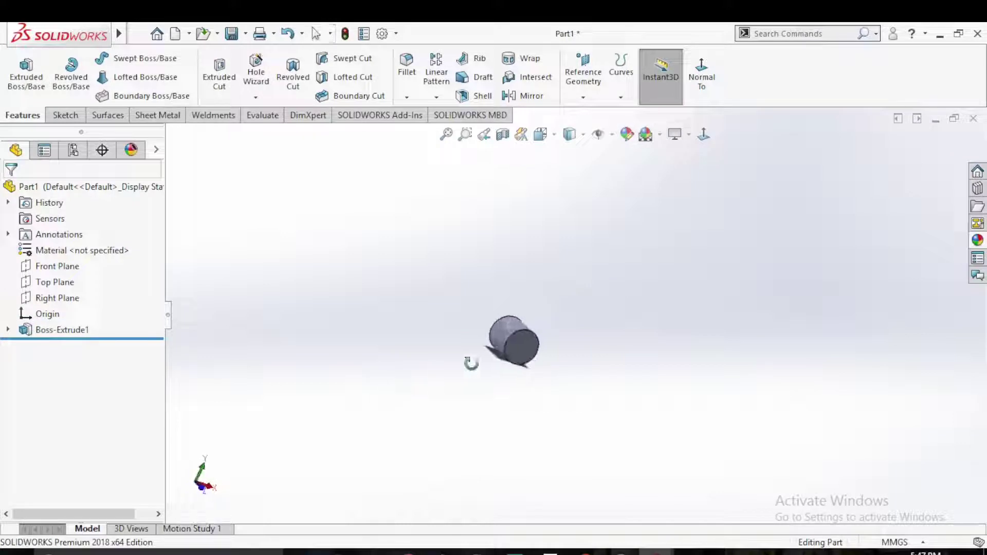
{"action": "left_click", "coordinate": [525, 352]}
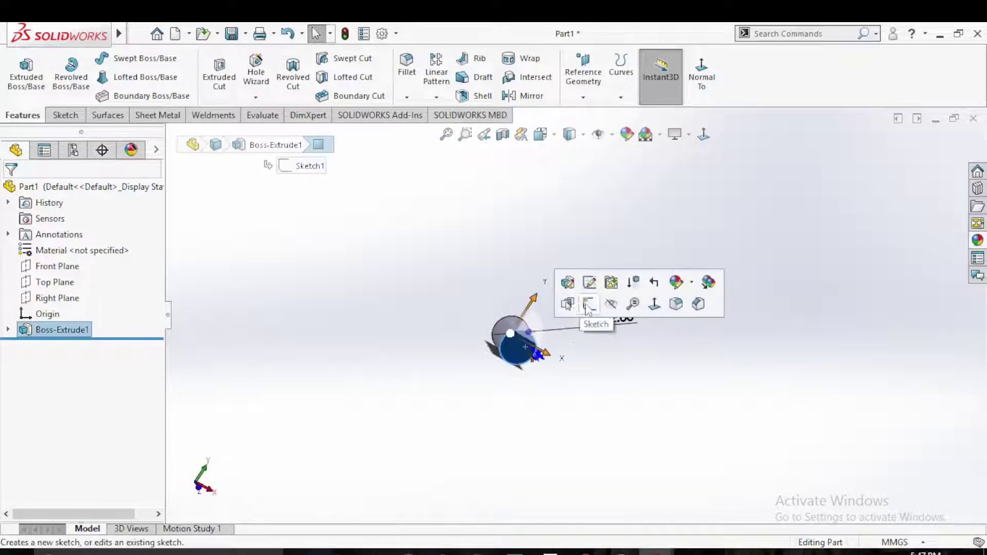
On the cylinder's end face, sketch a rectangle rising from the circle centre as the upright.
{"action": "left_click", "coordinate": [585, 306]}
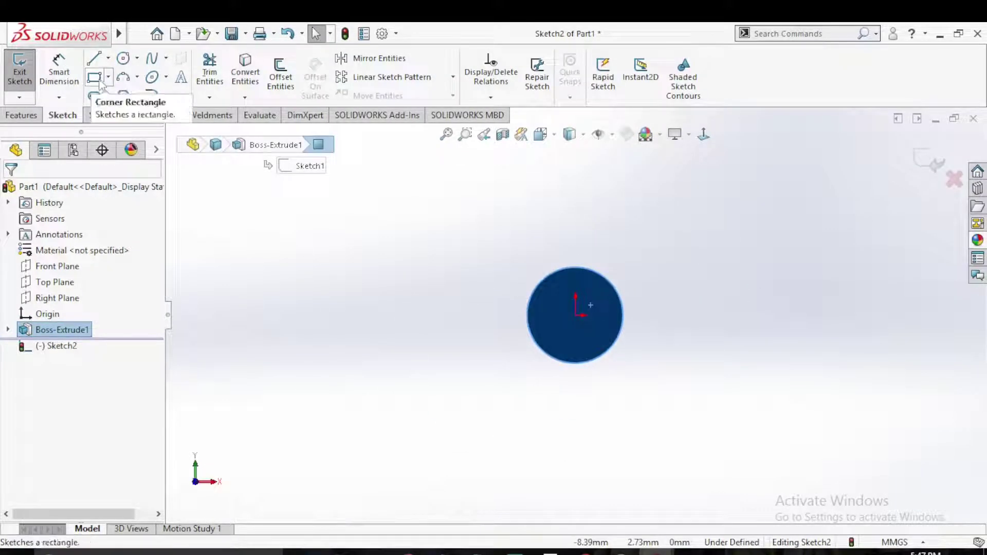
{"action": "left_click", "coordinate": [93, 58]}
{"action": "left_click", "coordinate": [575, 275]}
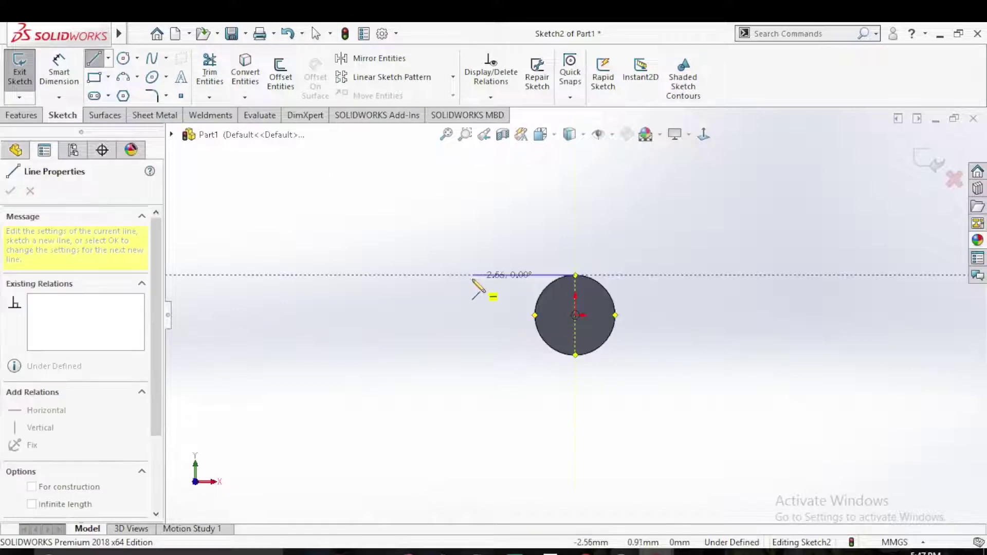
{"action": "key", "text": "Escape"}
{"action": "key", "text": "l"}
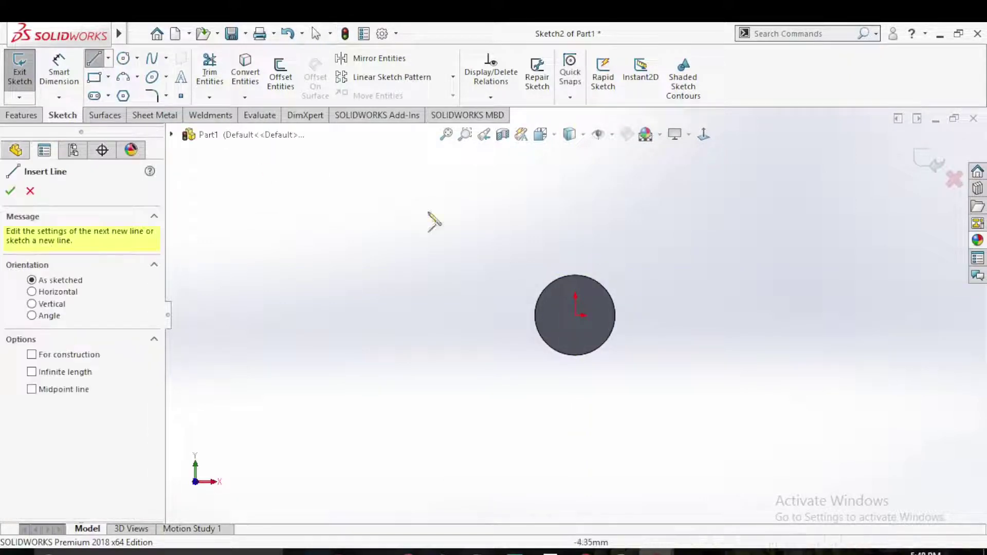
{"action": "left_click", "coordinate": [616, 315]}
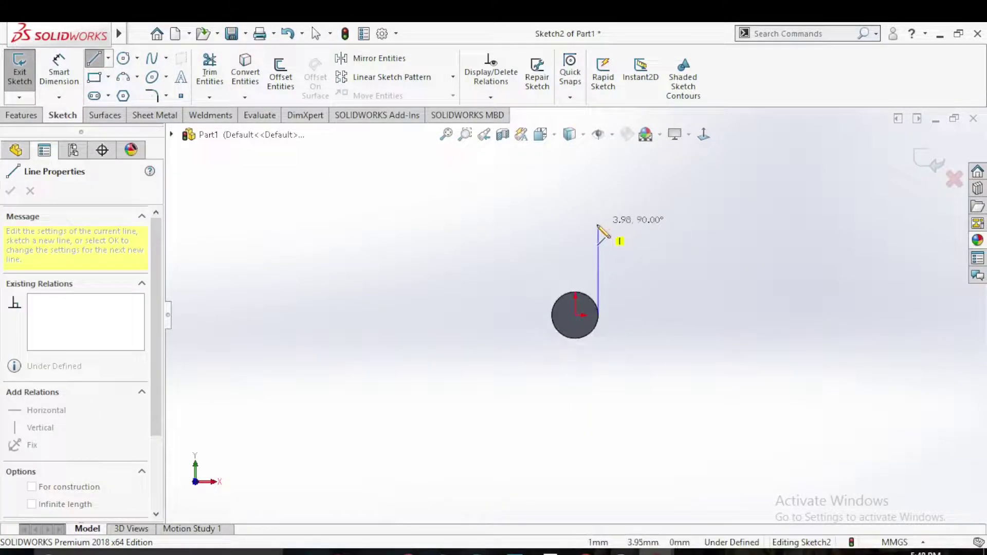
{"action": "left_click", "coordinate": [597, 225]}
{"action": "key", "text": "Escape"}
{"action": "left_click", "coordinate": [598, 246]}
{"action": "key", "text": "Delete"}
{"action": "key", "text": "r"}
{"action": "left_click", "coordinate": [576, 315]}
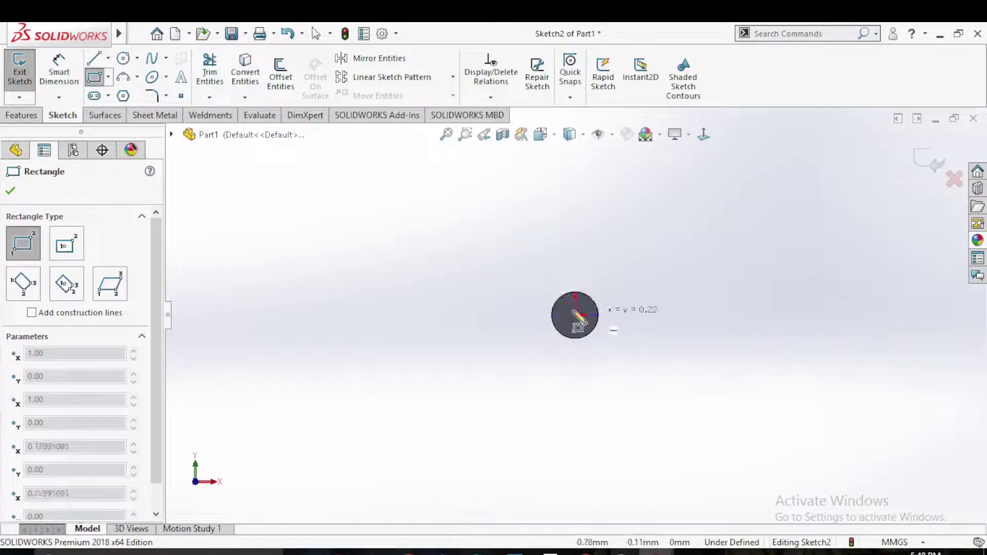
{"action": "left_click", "coordinate": [552, 247]}
{"action": "key", "text": "Escape"}
Dimension the upright rectangle 2.00 mm wide and 3.00 mm tall.
{"action": "key", "text": "d"}
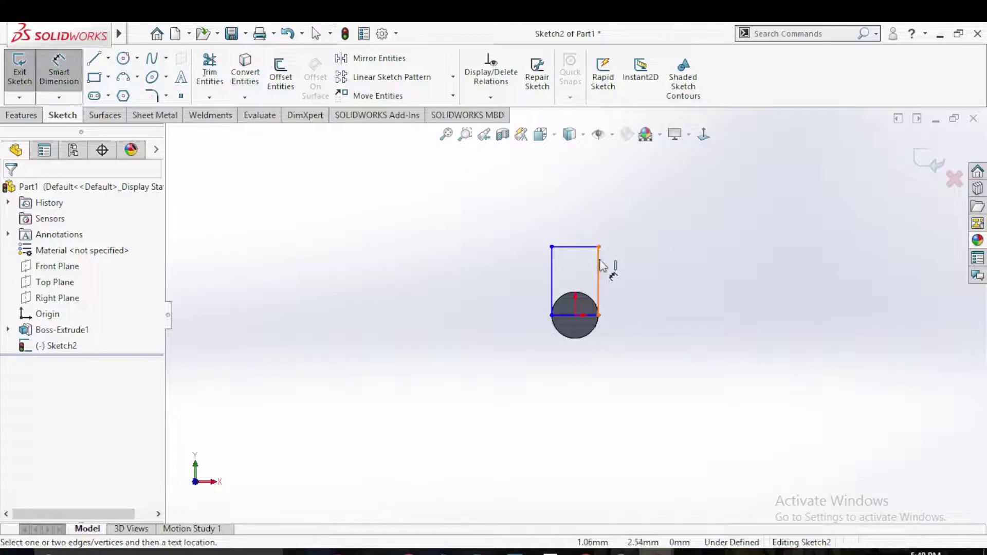
{"action": "left_click", "coordinate": [582, 237]}
{"action": "key", "text": "Escape"}
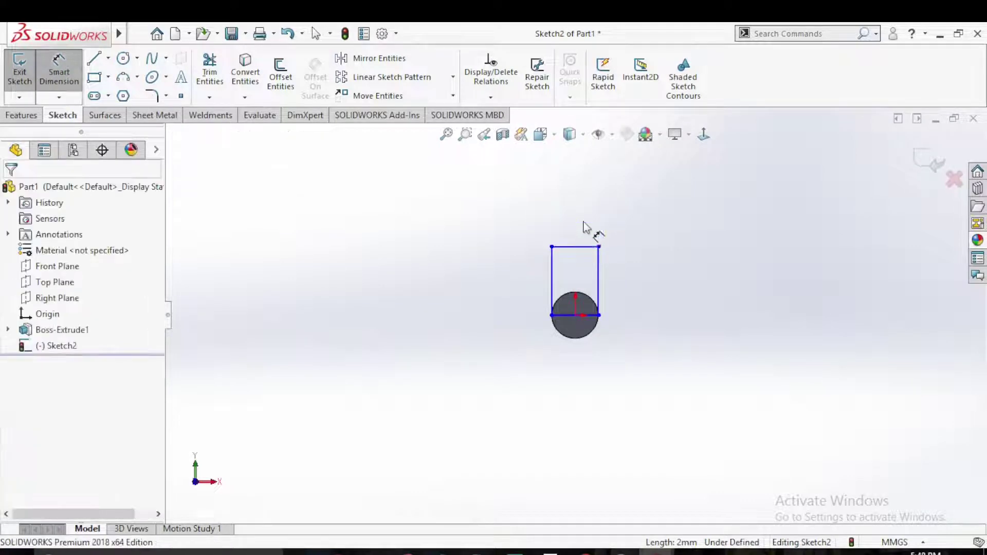
{"action": "left_click", "coordinate": [599, 274]}
{"action": "type", "text": "2"}
{"action": "key", "text": "Return"}
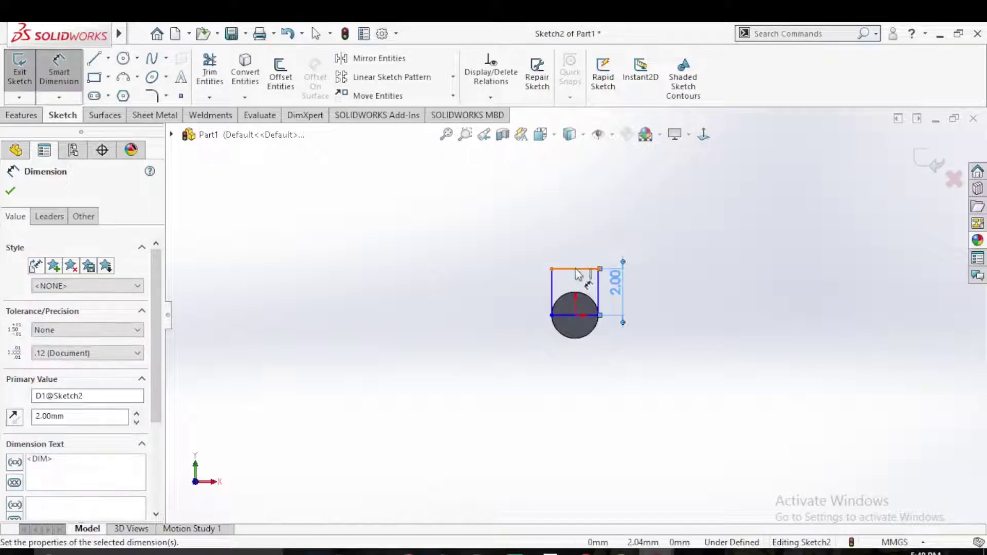
{"action": "left_click", "coordinate": [576, 270]}
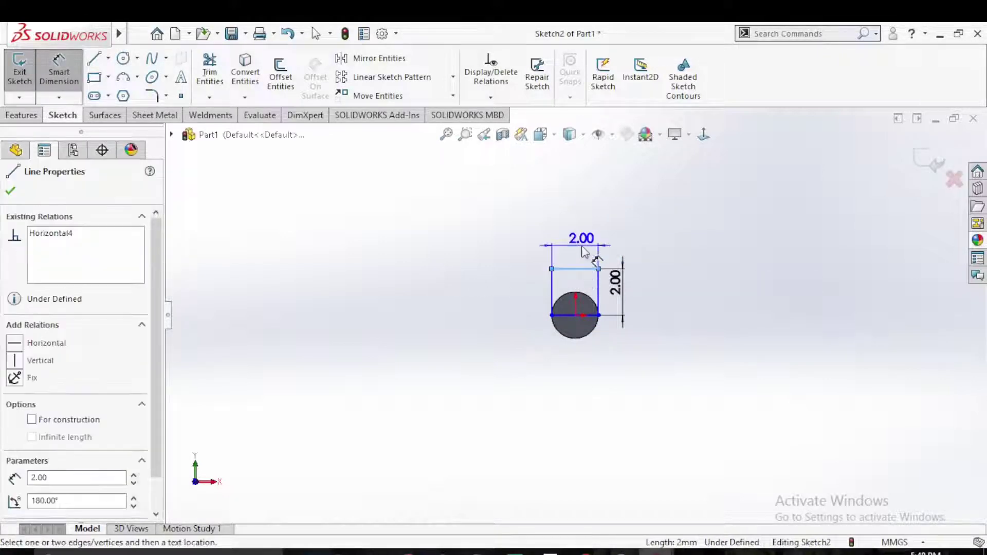
{"action": "left_click", "coordinate": [584, 250]}
{"action": "key", "text": "Return"}
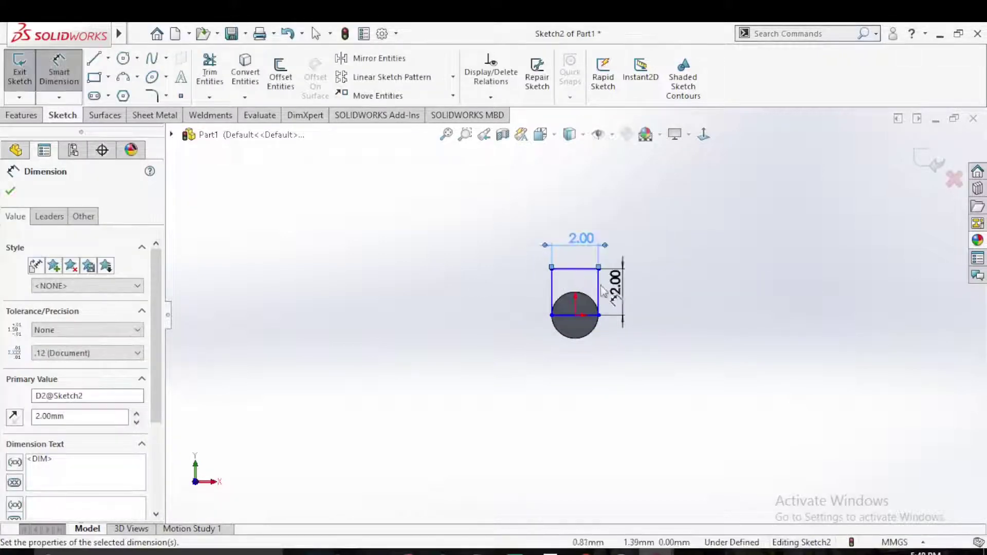
{"action": "left_click", "coordinate": [615, 283]}
{"action": "key", "text": "Return"}
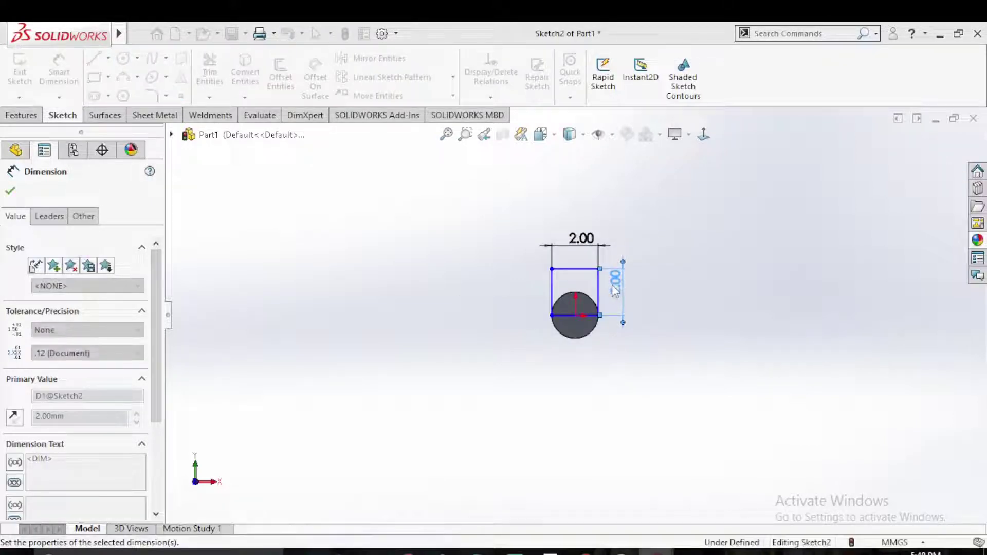
Draw a corner rectangle leftward as the horizontal arm, 2.00 mm thick.
{"action": "left_click", "coordinate": [94, 77]}
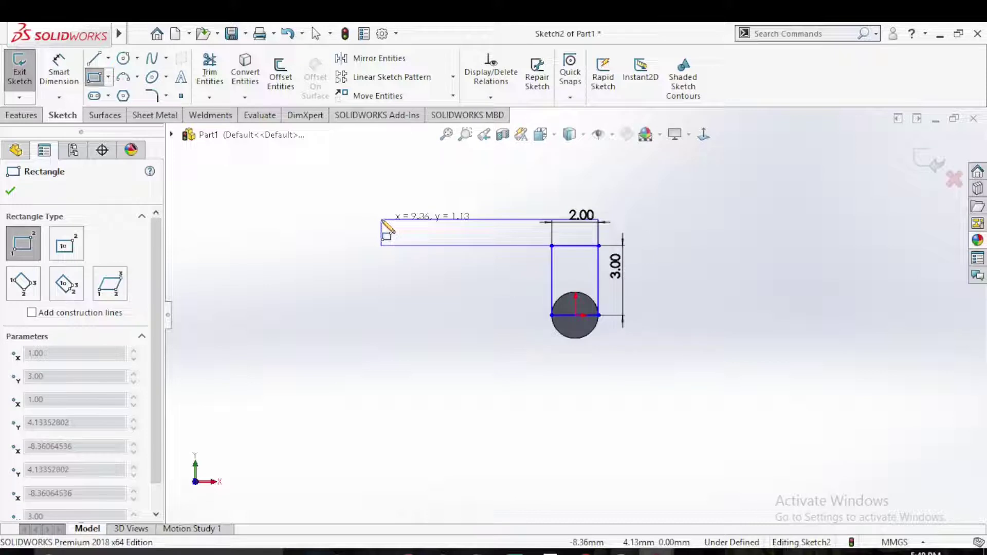
{"action": "left_click", "coordinate": [325, 223]}
{"action": "right_click", "coordinate": [327, 230]}
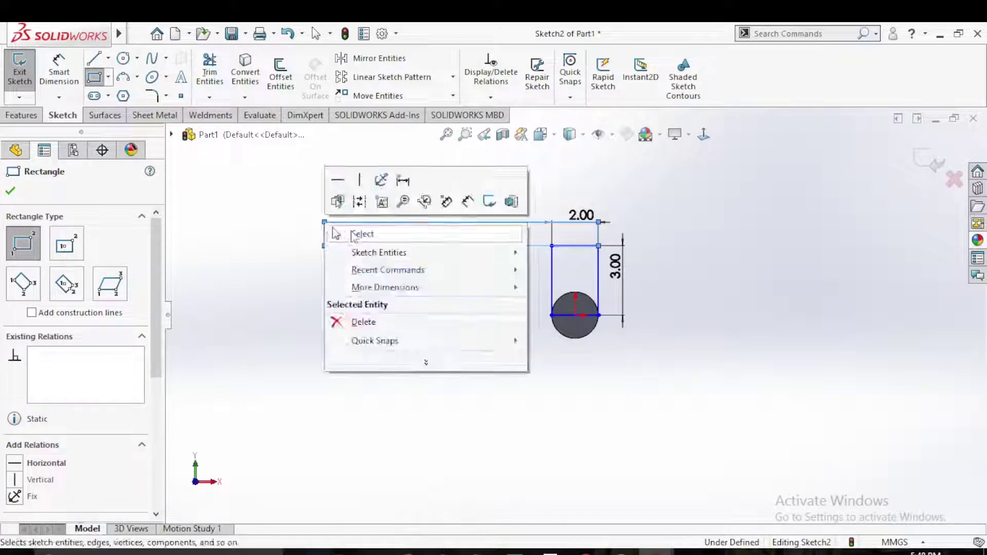
{"action": "left_click", "coordinate": [350, 234]}
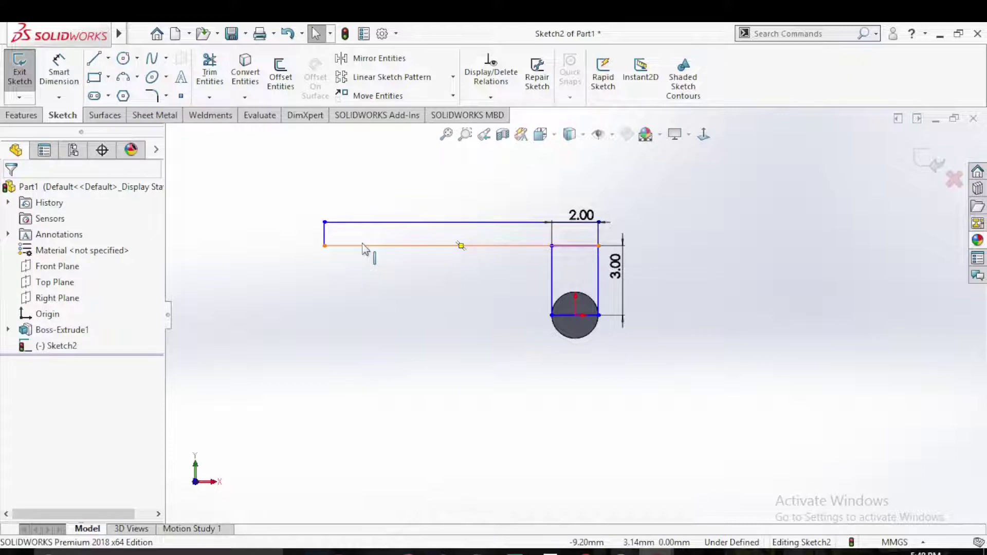
{"action": "right_click_drag", "start_coordinate": [429, 263], "coordinate": [403, 209]}
{"action": "left_click", "coordinate": [325, 234]}
{"action": "left_click", "coordinate": [278, 234]}
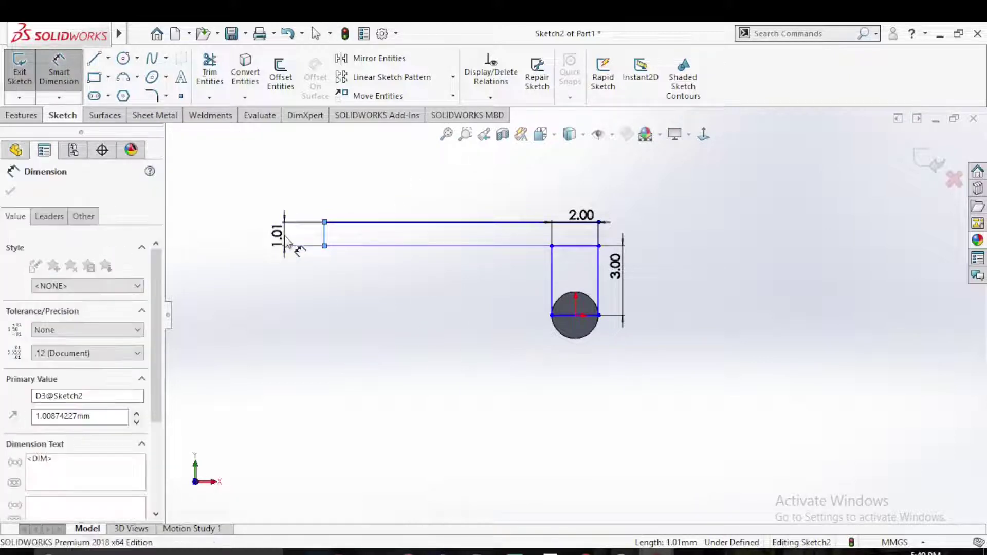
{"action": "type", "text": "2"}
{"action": "key", "text": "Return"}
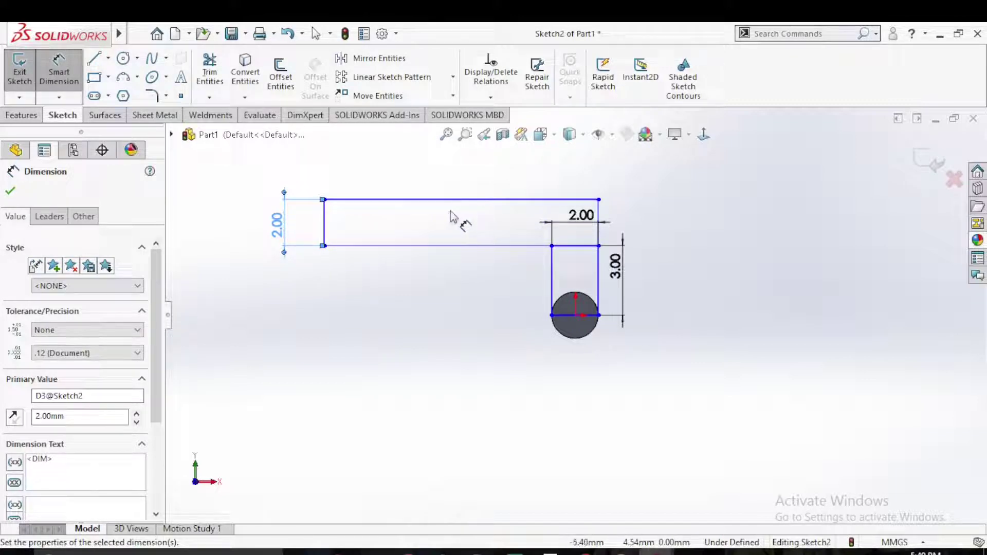
Trim away the shared edge where the arm meets the upright.
{"action": "left_click", "coordinate": [210, 71]}
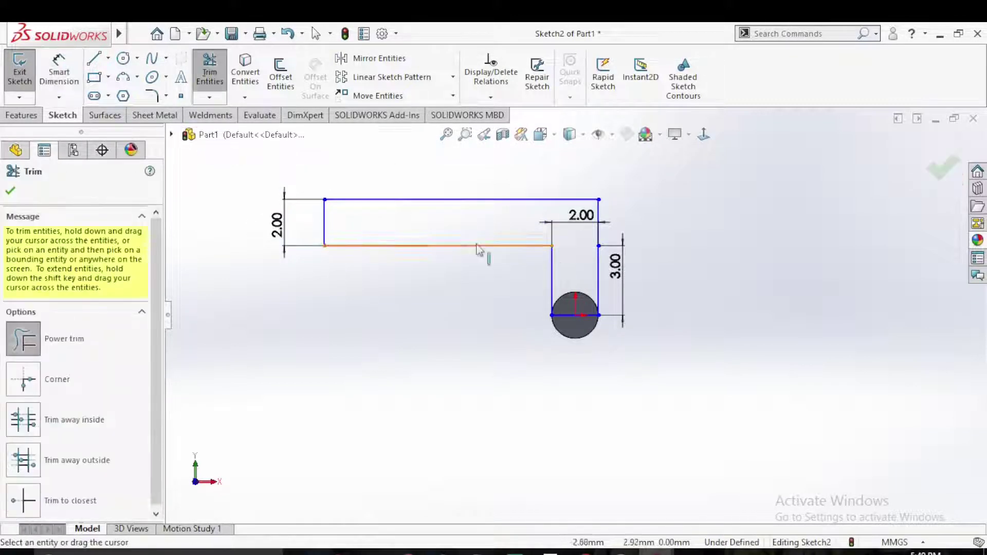
{"action": "left_click", "coordinate": [9, 191]}
{"action": "left_click", "coordinate": [93, 58]}
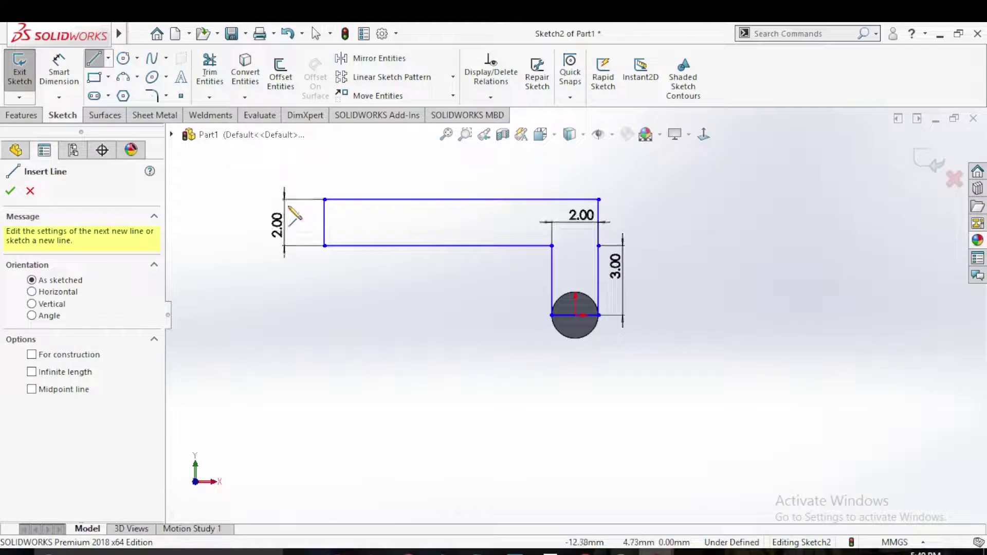
{"action": "scroll", "coordinate": [392, 232], "scroll_direction": "up", "scroll_amount": 3}
{"action": "left_click", "coordinate": [431, 274]}
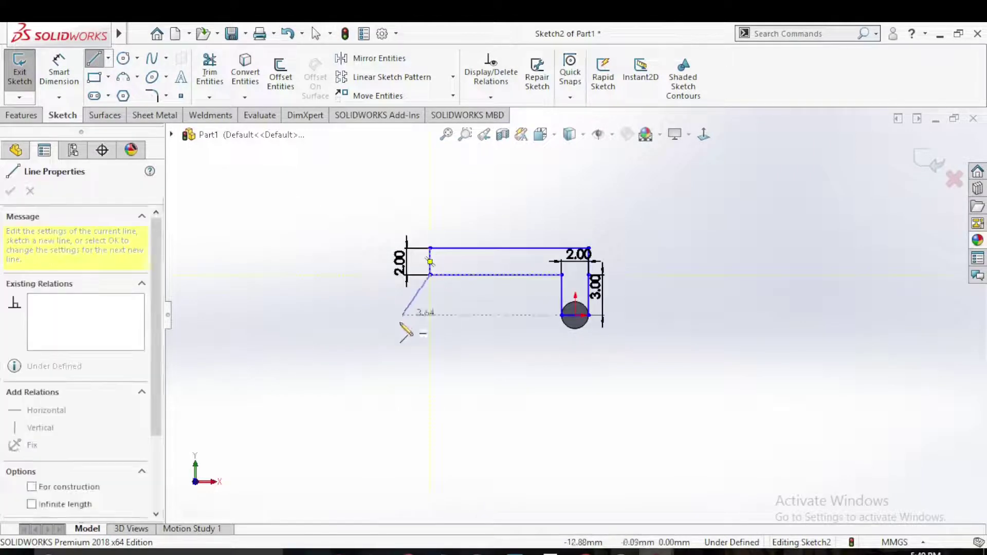
{"action": "key", "text": "Escape"}
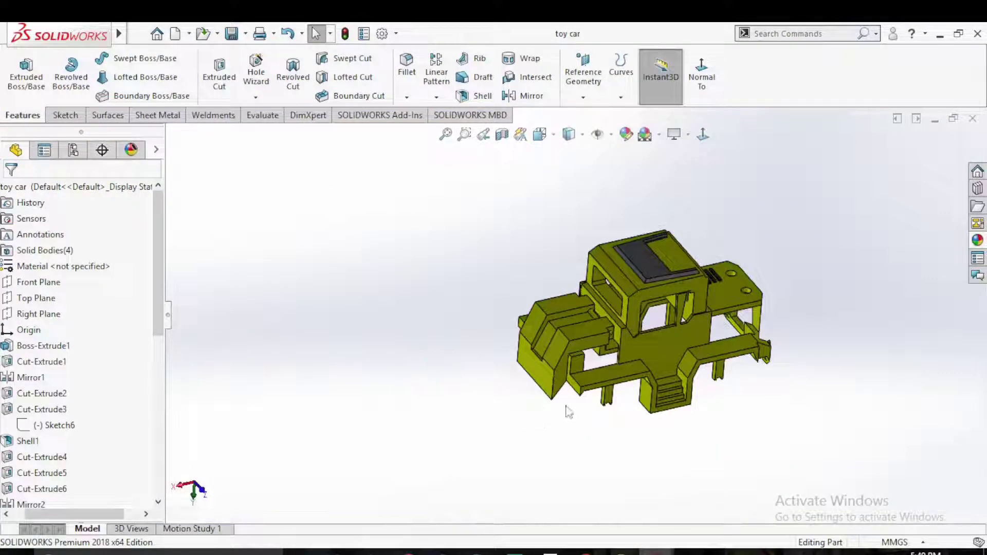
In the toy car window, set Front view and start a sketch on the car's flat side face.
{"action": "mouse_move", "coordinate": [595, 386]}
{"action": "middle_mouse_down"}
{"action": "mouse_move", "coordinate": [581, 279]}
{"action": "mouse_move", "coordinate": [551, 341]}
{"action": "middle_mouse_up"}
{"action": "key", "text": "space"}
{"action": "left_click", "coordinate": [453, 357]}
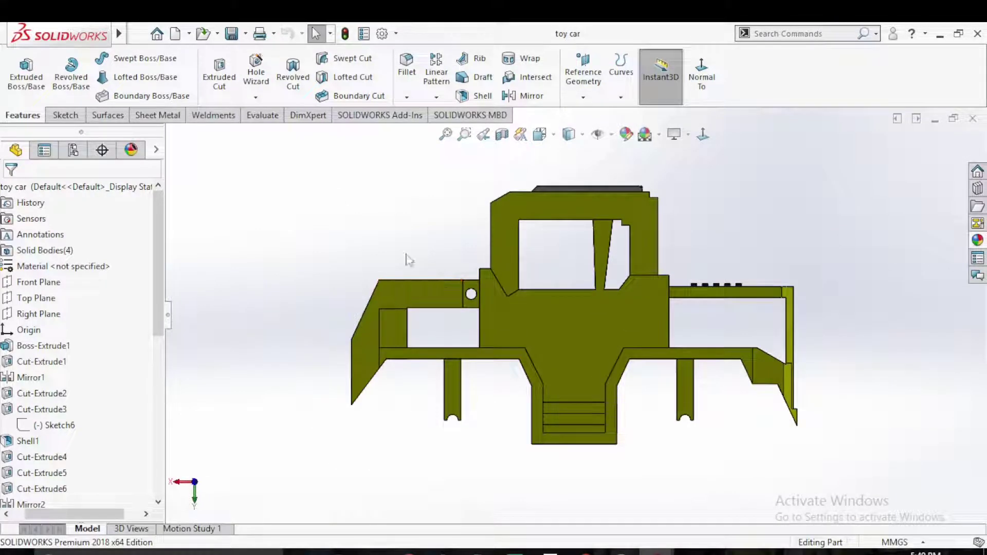
{"action": "left_click", "coordinate": [442, 293]}
{"action": "left_click", "coordinate": [517, 218]}
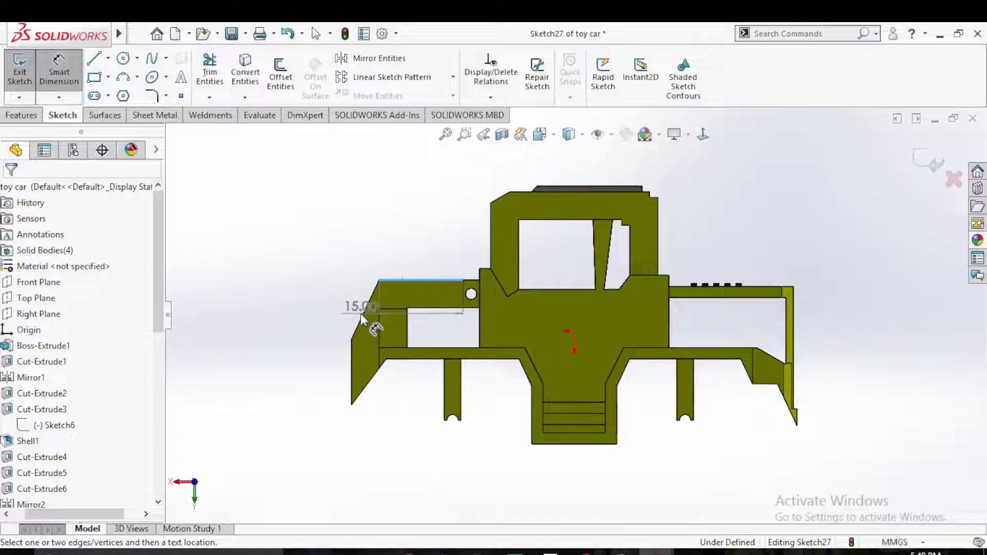
Trace a line along the slanted side edge, measure its 115° angle, and exit the sketch.
{"action": "key", "text": "l"}
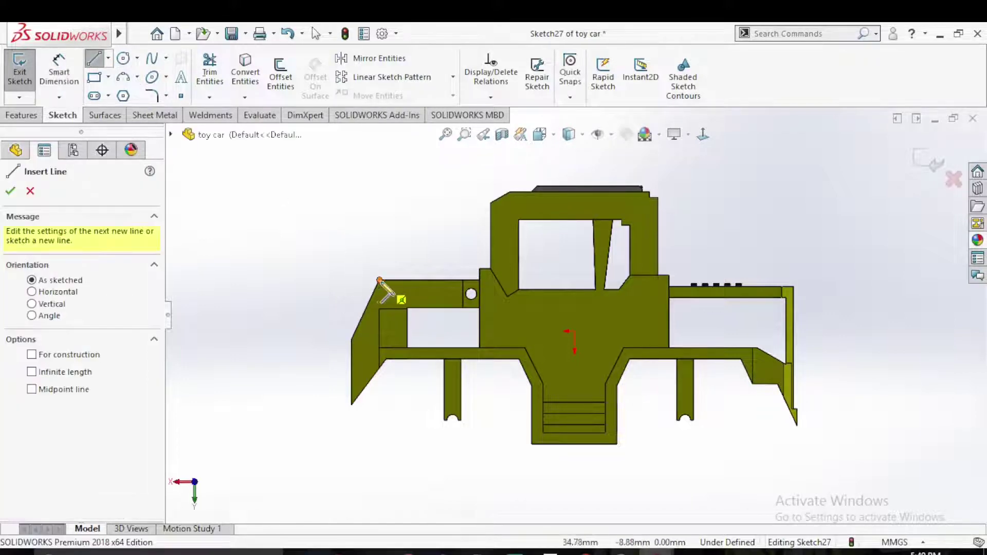
{"action": "left_click", "coordinate": [369, 303]}
{"action": "left_click", "coordinate": [379, 280]}
{"action": "right_click", "coordinate": [412, 299]}
{"action": "left_click", "coordinate": [412, 301]}
{"action": "key", "text": "d"}
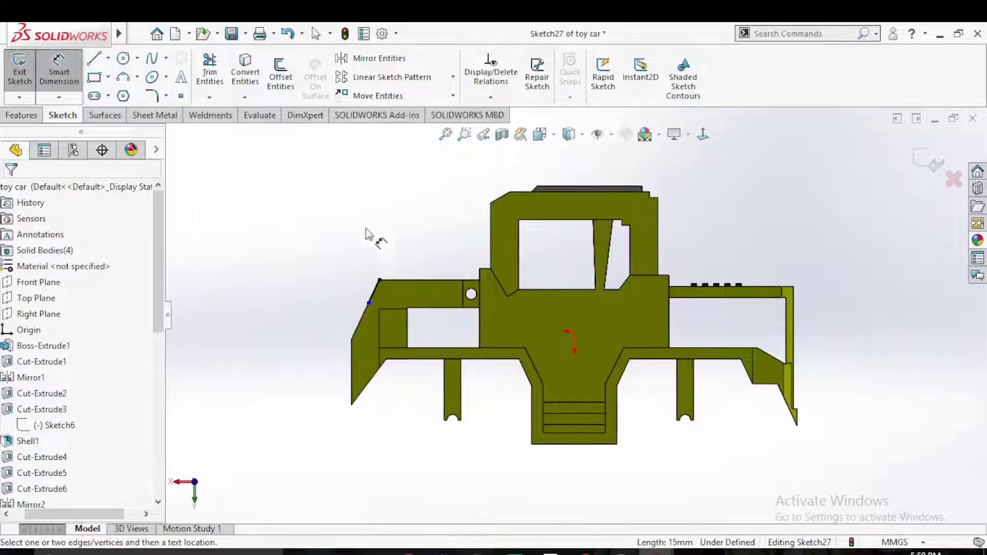
{"action": "left_click", "coordinate": [403, 280]}
{"action": "left_click", "coordinate": [372, 292]}
{"action": "left_click", "coordinate": [375, 294]}
{"action": "left_click", "coordinate": [420, 271]}
{"action": "key", "text": "ctrl+b"}
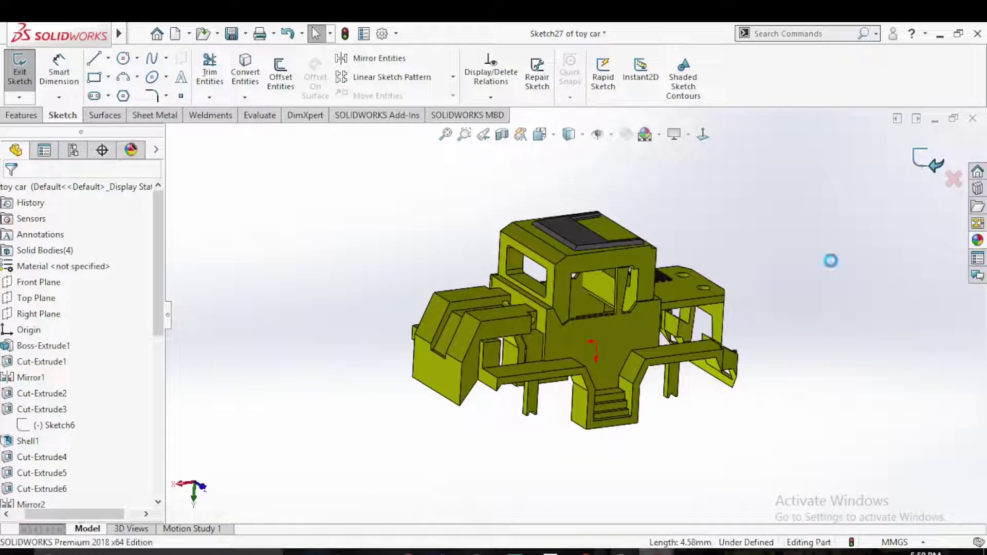
{"action": "left_click", "coordinate": [722, 506]}
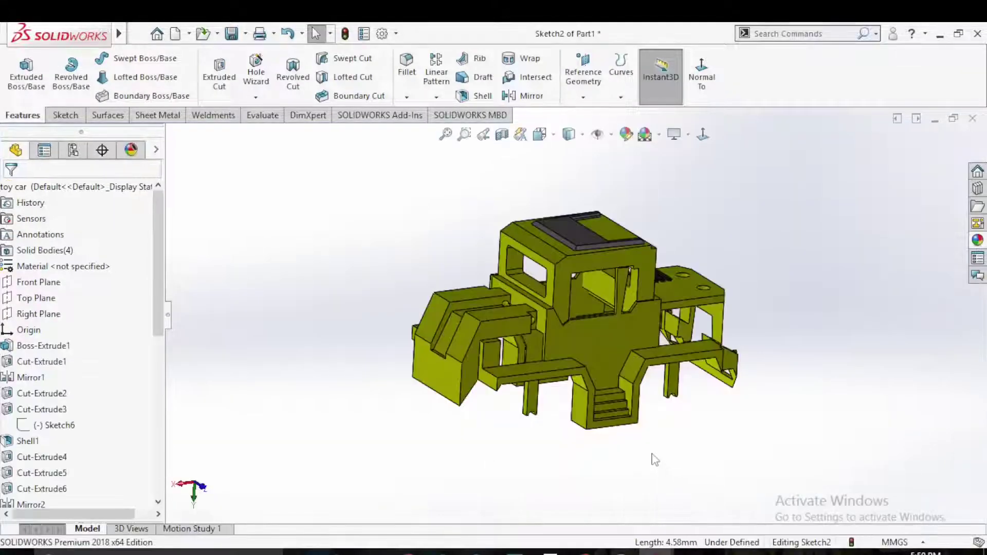
Draw two slanted lines down from the arm's top-left and lower-left corners.
{"action": "left_click", "coordinate": [64, 115]}
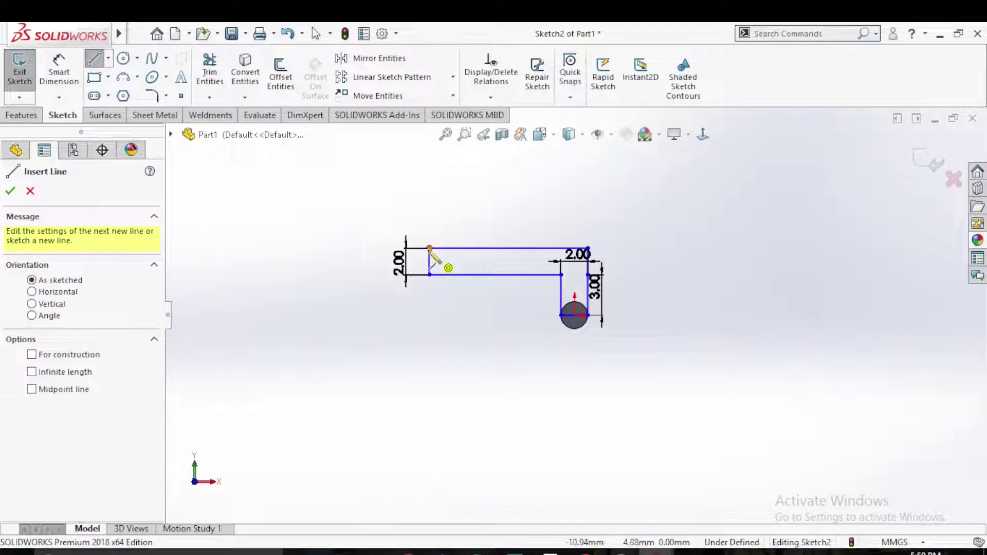
{"action": "left_click_drag", "start_coordinate": [429, 249], "coordinate": [327, 363]}
{"action": "right_click", "coordinate": [328, 364]}
{"action": "left_click", "coordinate": [346, 375]}
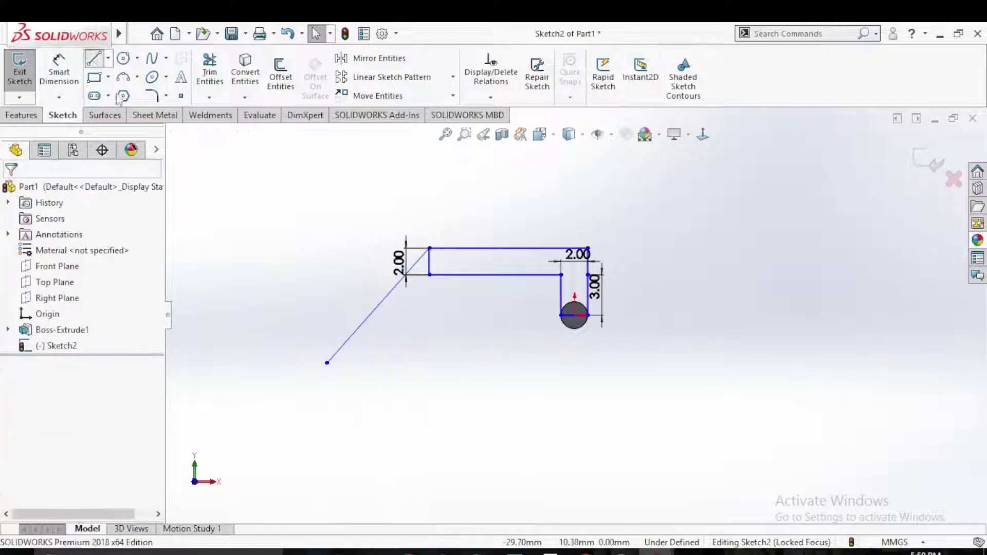
{"action": "left_click", "coordinate": [93, 60]}
{"action": "left_click", "coordinate": [429, 275]}
{"action": "left_click", "coordinate": [349, 367]}
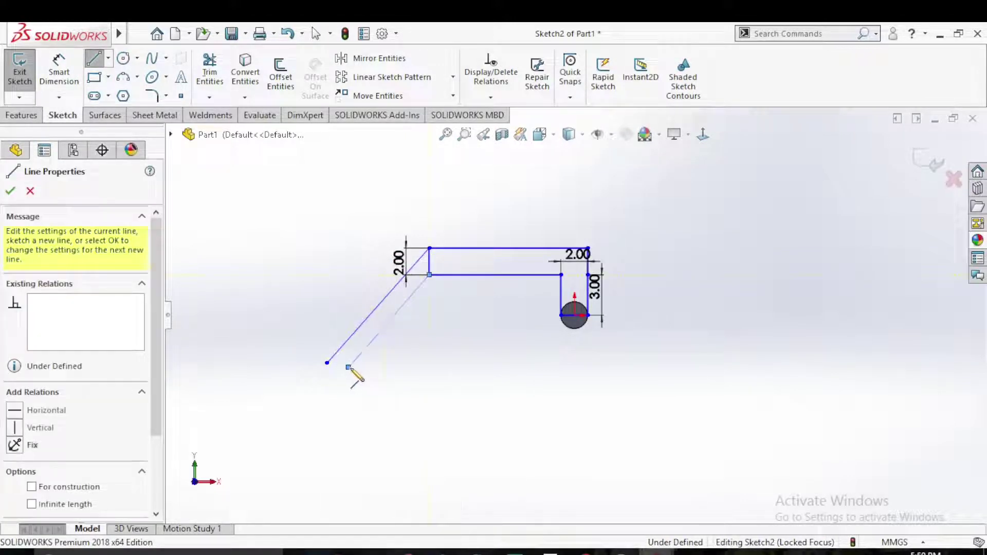
{"action": "key", "text": "Escape"}
Dimension the bend angle between the arm and the slanted line to 115°.
{"action": "right_click_drag", "start_coordinate": [459, 304], "coordinate": [458, 279]}
{"action": "left_click", "coordinate": [458, 276]}
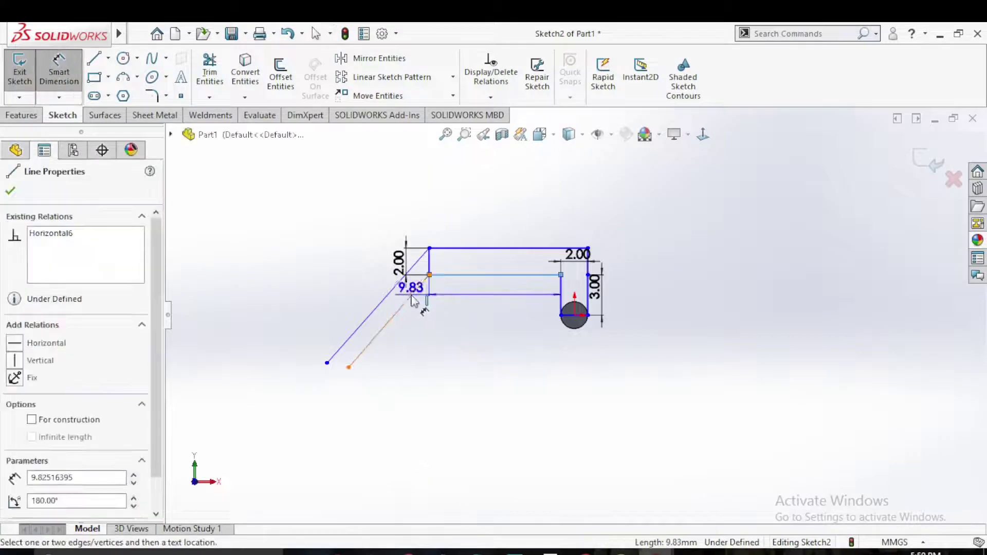
{"action": "left_click", "coordinate": [437, 319]}
{"action": "type", "text": "115"}
{"action": "key", "text": "Return"}
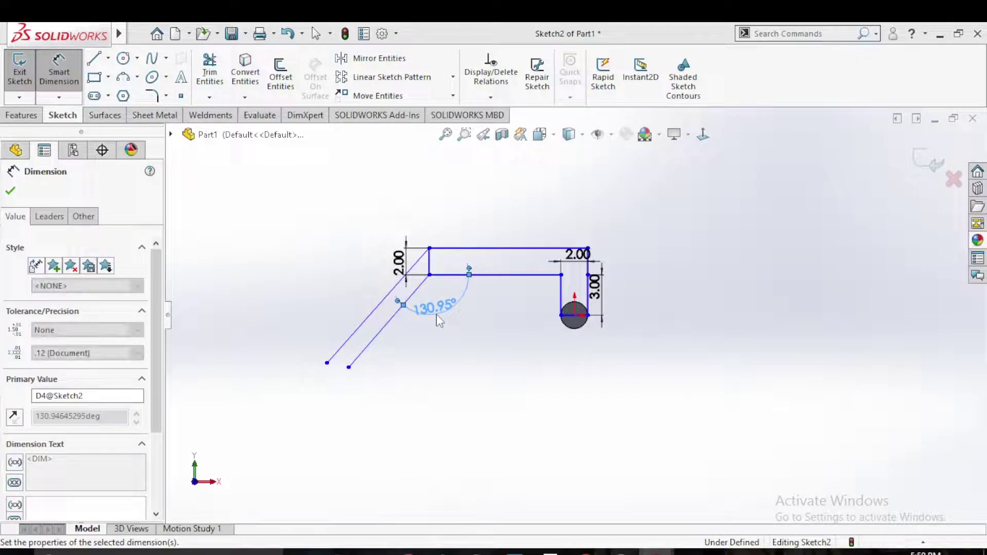
{"action": "key", "text": "Escape"}
{"action": "key", "text": "Escape"}
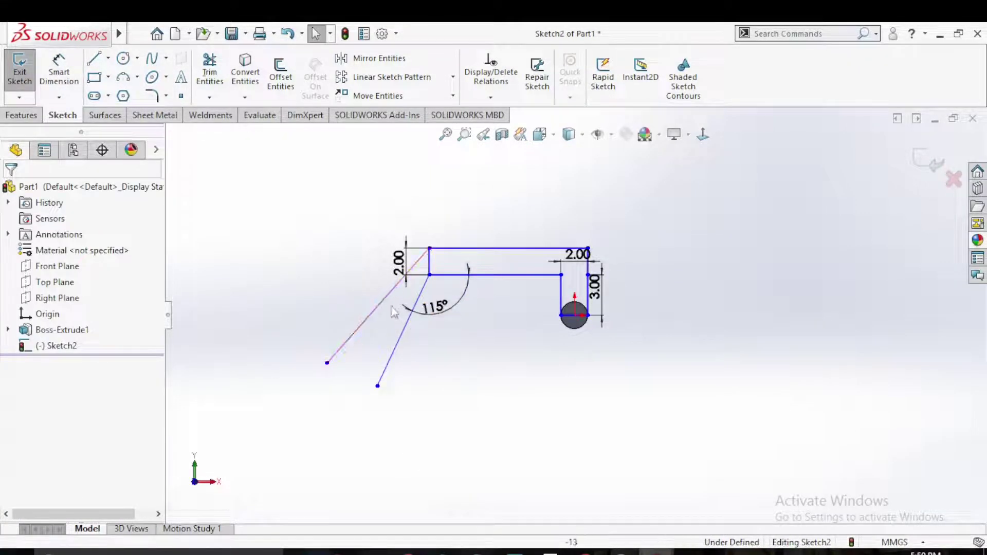
Trim the short end line at the arm's left and pull the arm's top-left corner onto the slant.
{"action": "left_click", "coordinate": [404, 346]}
{"action": "left_click", "coordinate": [370, 315], "text": "ctrl"}
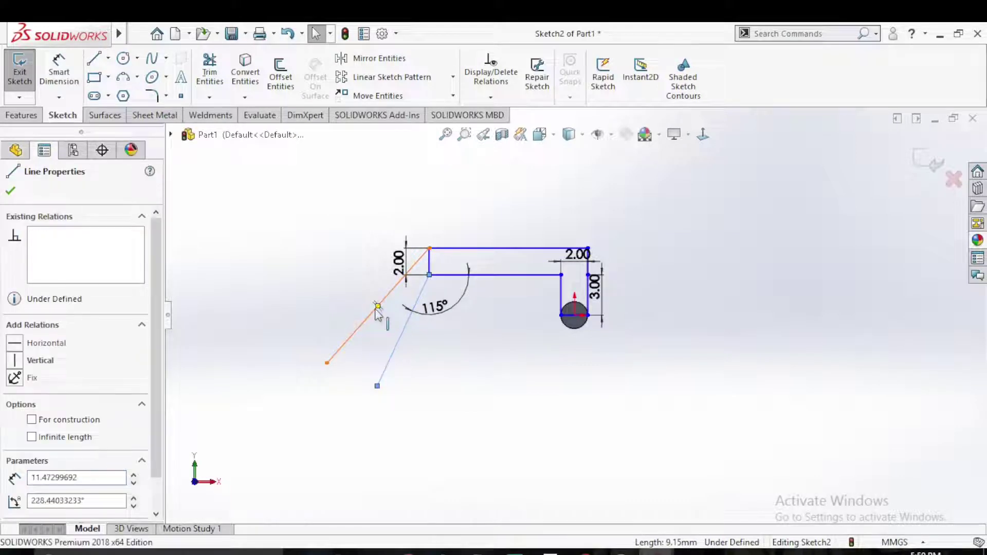
{"action": "left_click", "coordinate": [313, 264]}
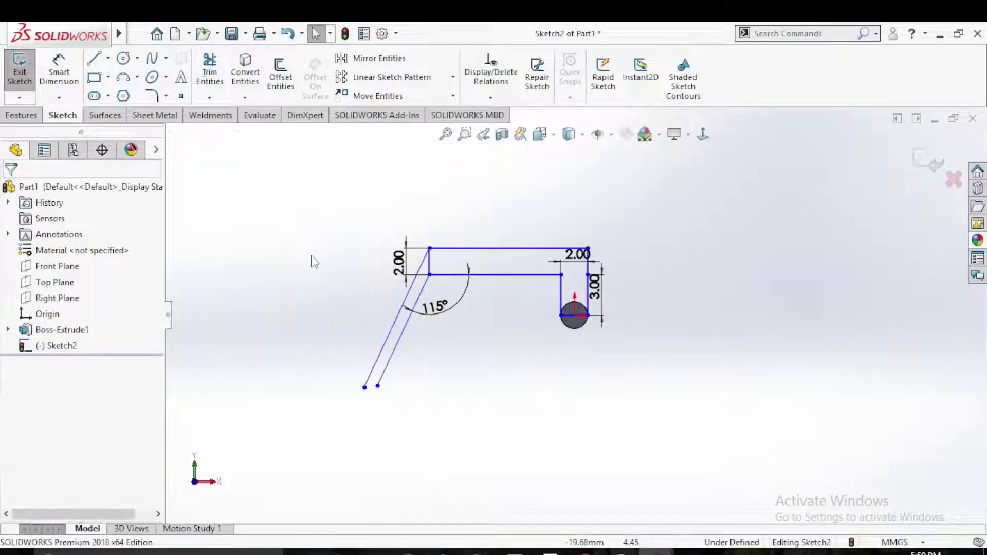
{"action": "right_click_drag", "start_coordinate": [477, 432], "coordinate": [440, 329]}
{"action": "scroll", "coordinate": [444, 301], "scroll_direction": "down", "scroll_amount": 2}
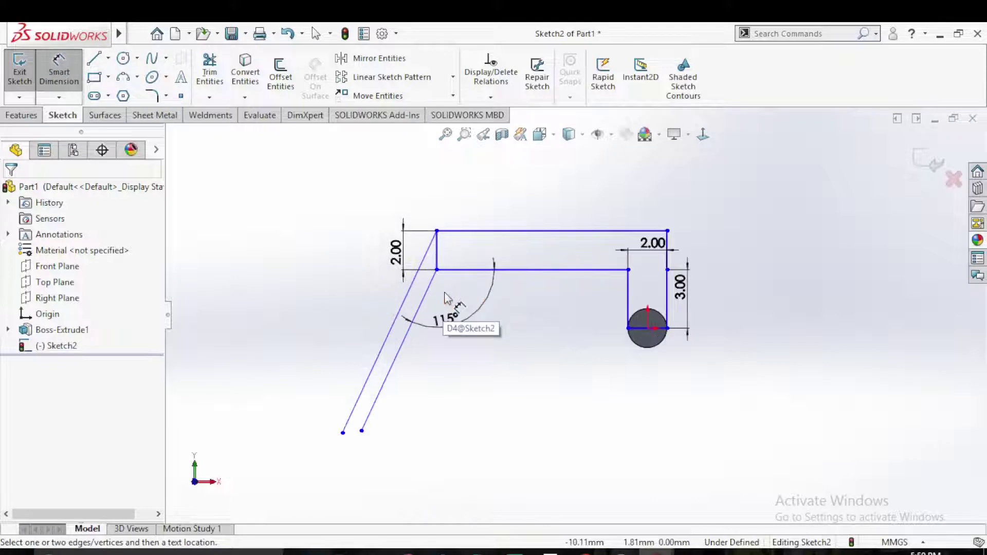
{"action": "key", "text": "Escape"}
{"action": "left_click", "coordinate": [209, 72]}
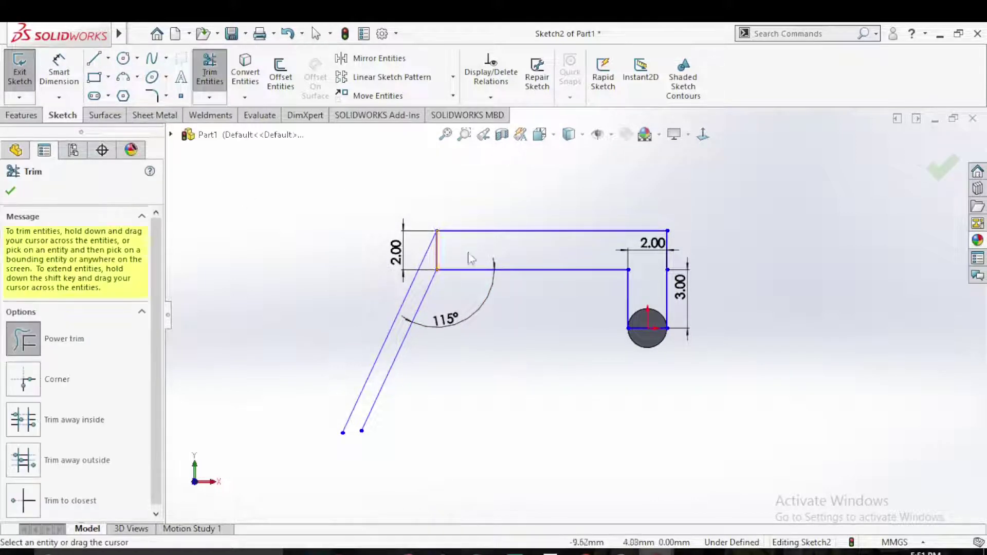
{"action": "left_click", "coordinate": [12, 190]}
{"action": "left_click_drag", "start_coordinate": [437, 231], "coordinate": [401, 237]}
Add a 2.00 vertical dimension at the upright's right corner.
{"action": "key", "text": "d"}
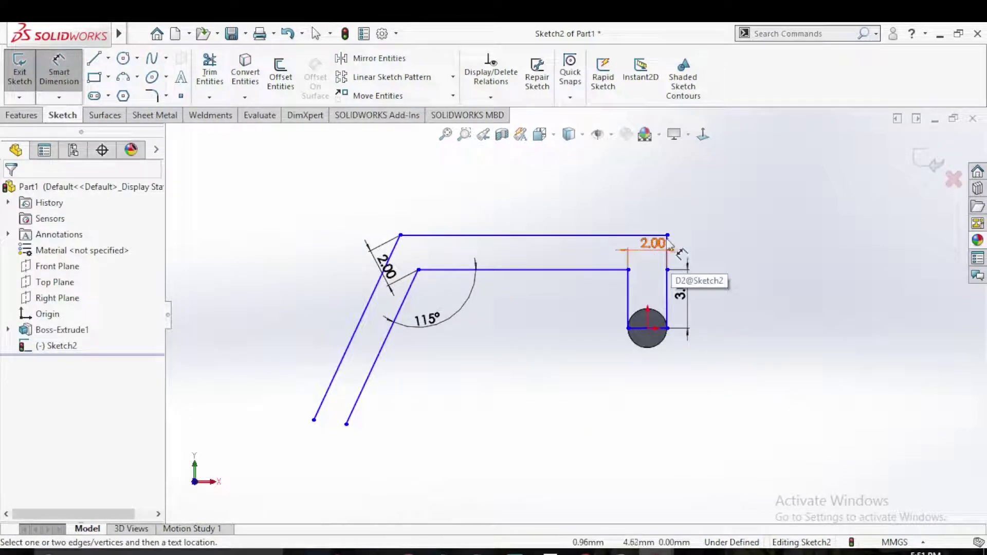
{"action": "left_click", "coordinate": [668, 241]}
{"action": "scroll", "coordinate": [668, 249], "scroll_direction": "down", "scroll_amount": 3}
{"action": "scroll", "coordinate": [672, 258], "scroll_direction": "down", "scroll_amount": 2}
{"action": "left_click", "coordinate": [618, 262]}
{"action": "left_click", "coordinate": [702, 278]}
{"action": "type", "text": "2"}
{"action": "key", "text": "Return"}
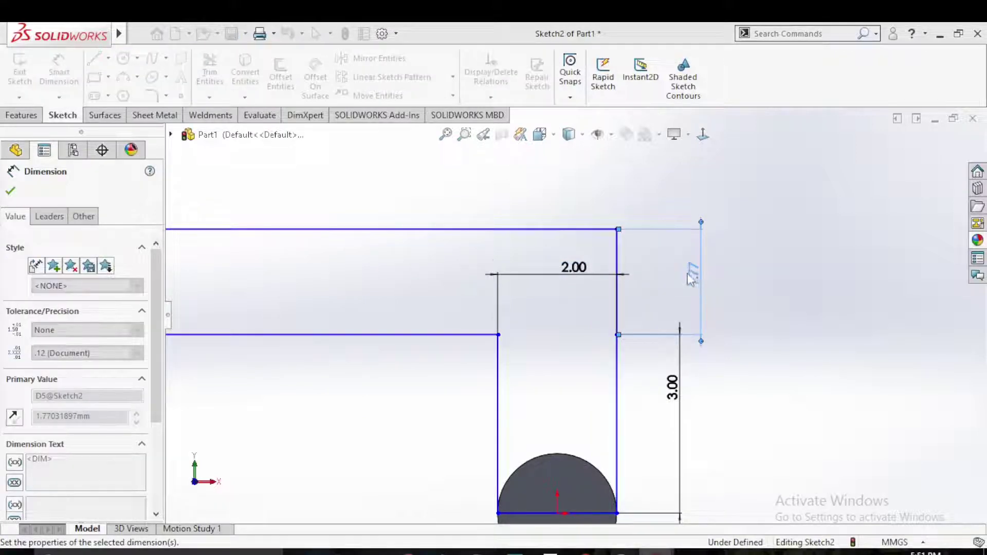
Try a 2.00 spacing between the slanted legs, then undo it back to 1.59.
{"action": "scroll", "coordinate": [461, 361], "scroll_direction": "up", "scroll_amount": 5}
{"action": "left_click", "coordinate": [383, 374]}
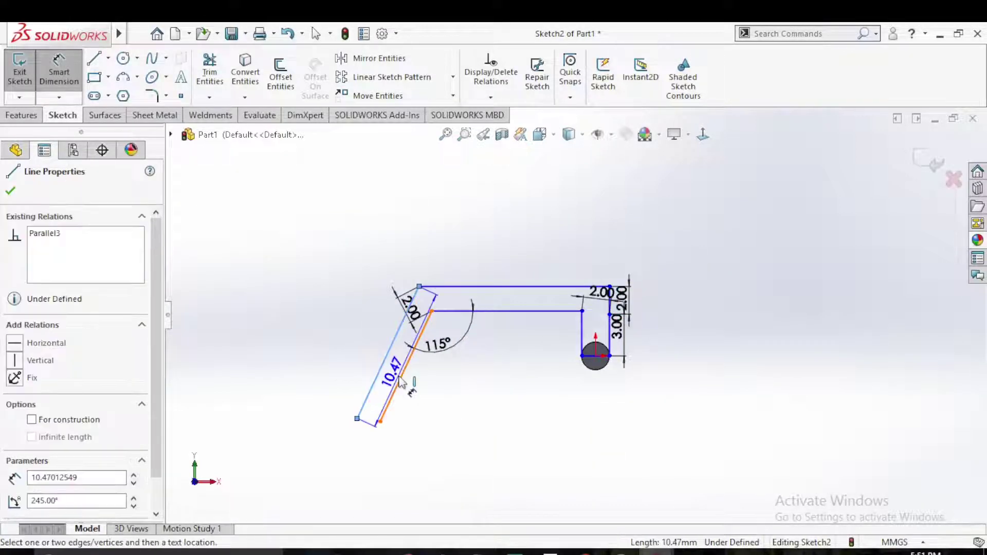
{"action": "left_click", "coordinate": [399, 383]}
{"action": "type", "text": "2"}
{"action": "left_click", "coordinate": [332, 375]}
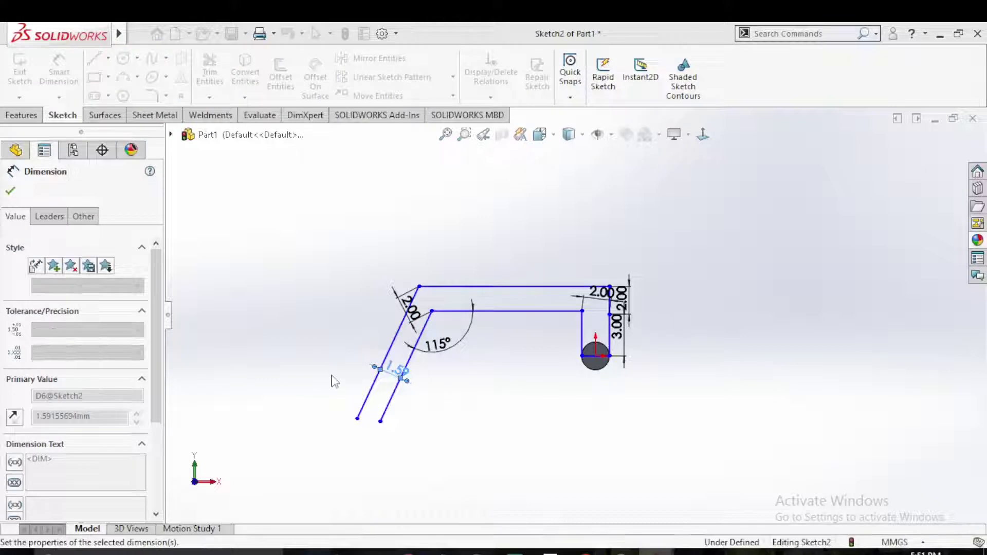
{"action": "left_click", "coordinate": [446, 386]}
{"action": "key", "text": "ctrl+z"}
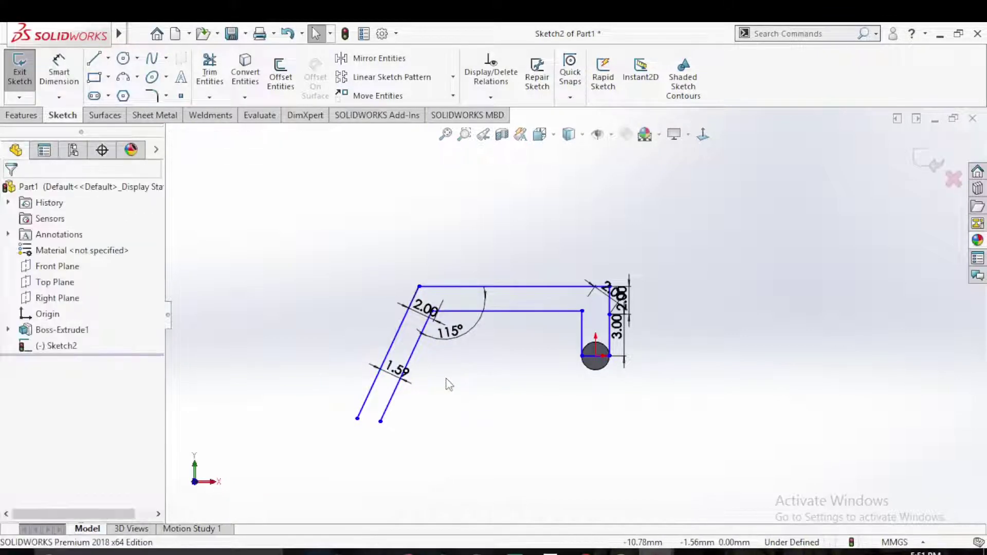
{"action": "scroll", "coordinate": [437, 406], "scroll_direction": "up", "scroll_amount": 2}
Draw two vertical legs straight down from the slanted bar's ends.
{"action": "key", "text": "l"}
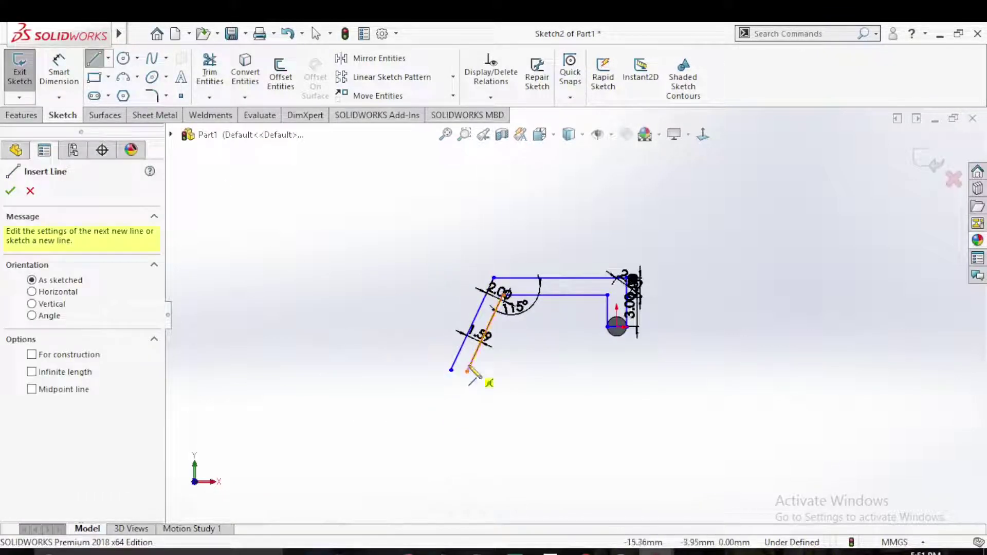
{"action": "left_click", "coordinate": [466, 371]}
{"action": "left_click", "coordinate": [467, 420]}
{"action": "left_click", "coordinate": [97, 61]}
{"action": "left_click", "coordinate": [451, 370]}
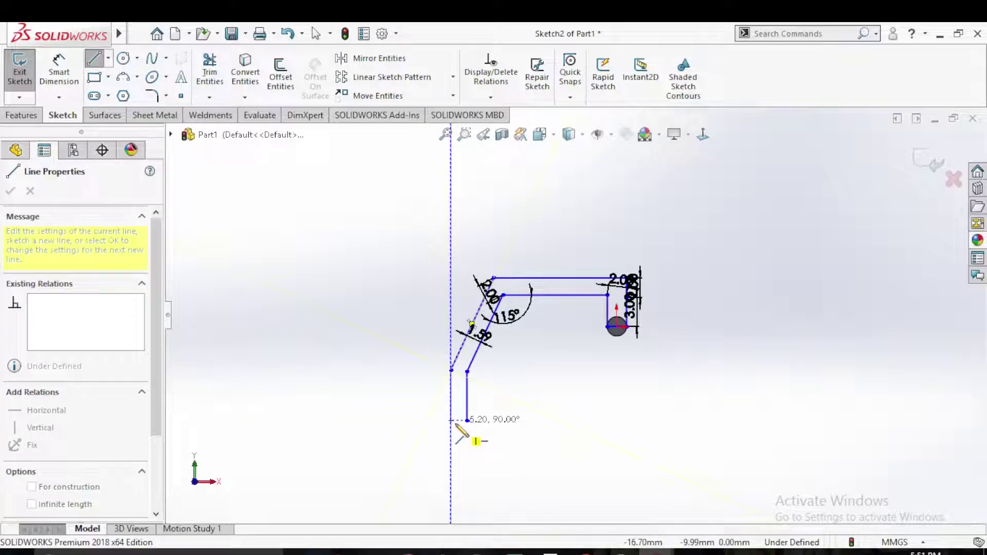
{"action": "left_click", "coordinate": [451, 421]}
{"action": "right_click", "coordinate": [455, 426]}
{"action": "left_click", "coordinate": [506, 405]}
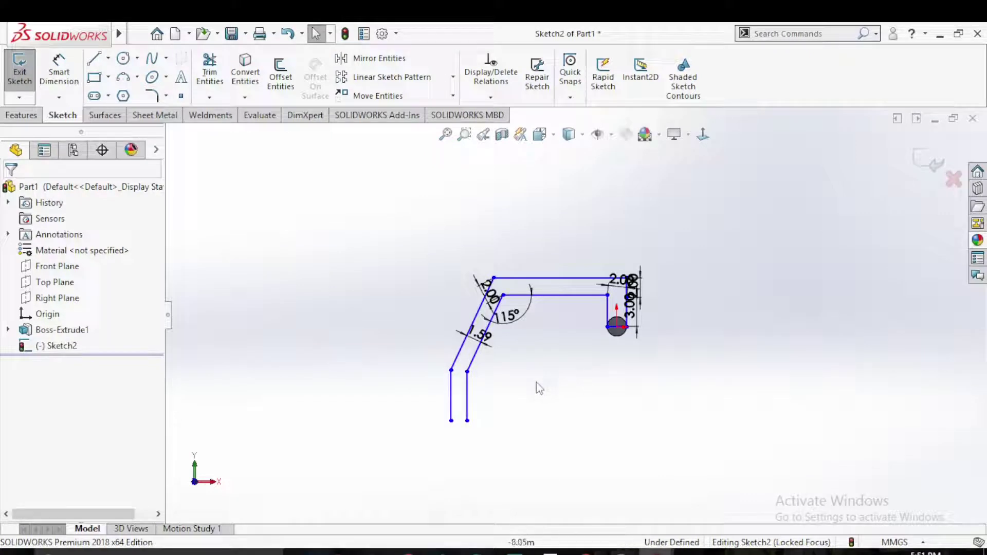
Dimension the outer top line to 16, then remove it after a driven-dimension conflict.
{"action": "key", "text": "d"}
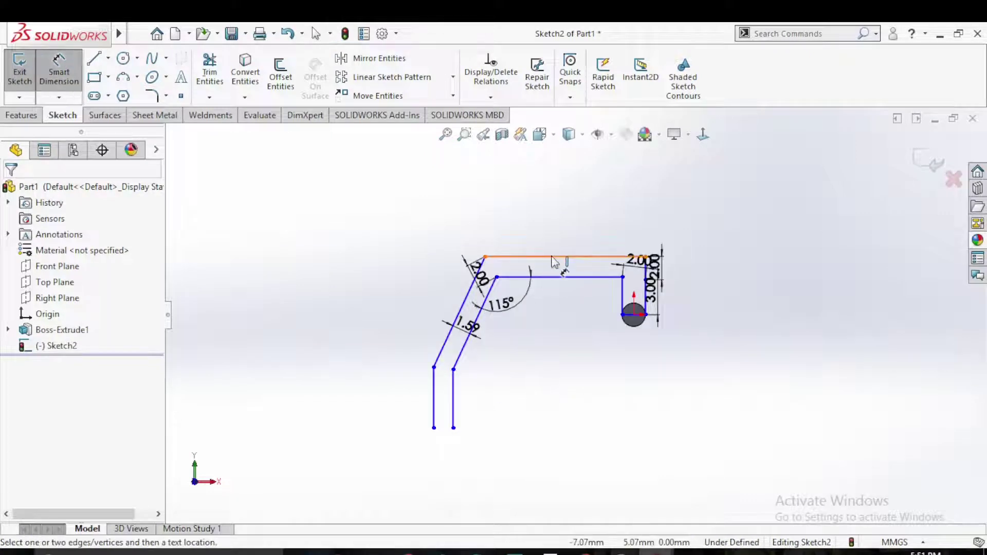
{"action": "left_click", "coordinate": [552, 256]}
{"action": "type", "text": "16"}
{"action": "key", "text": "Return"}
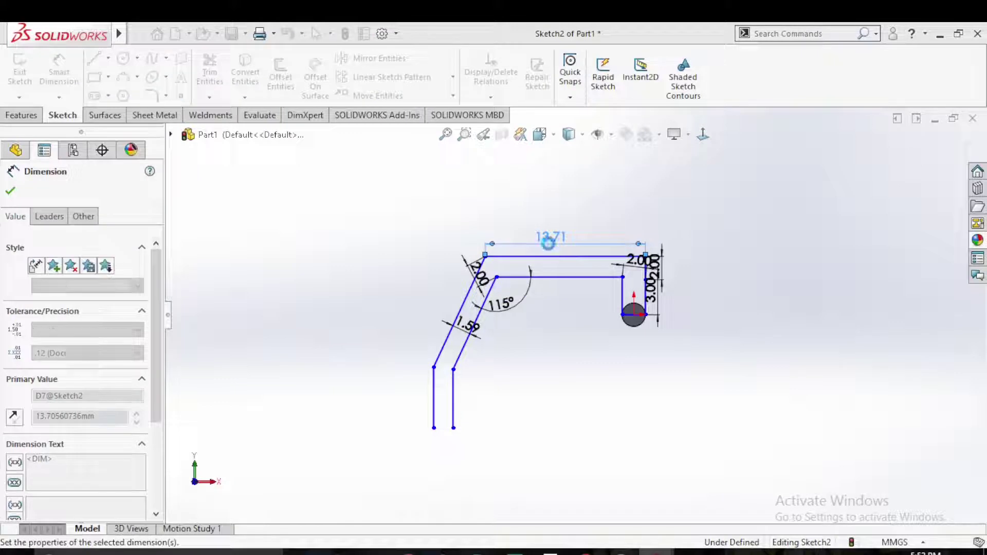
{"action": "left_click", "coordinate": [549, 277]}
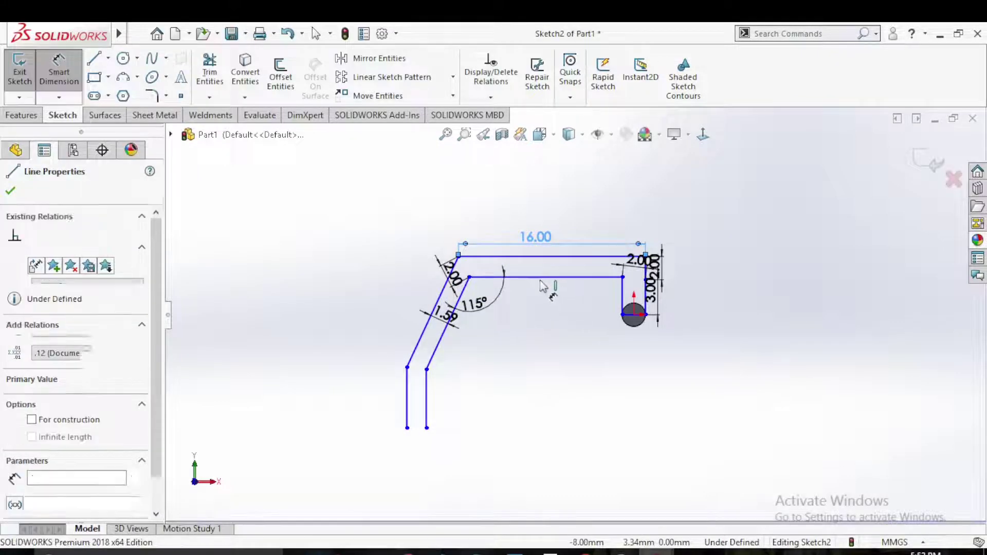
{"action": "left_click", "coordinate": [544, 307]}
{"action": "key", "text": "Escape"}
{"action": "key", "text": "Escape"}
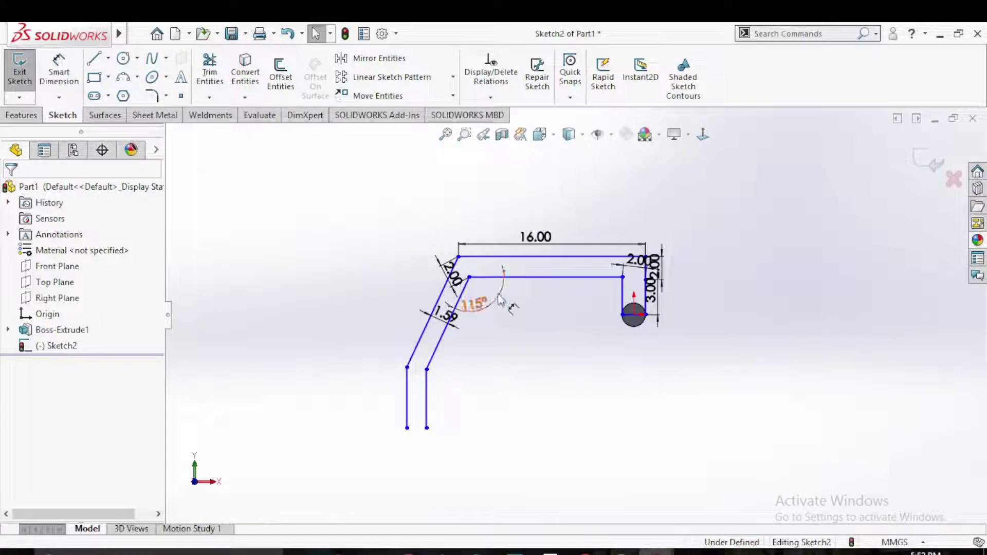
{"action": "key", "text": "Return"}
Dimension the inner top line to 16.
{"action": "left_click", "coordinate": [532, 236]}
{"action": "key", "text": "Delete"}
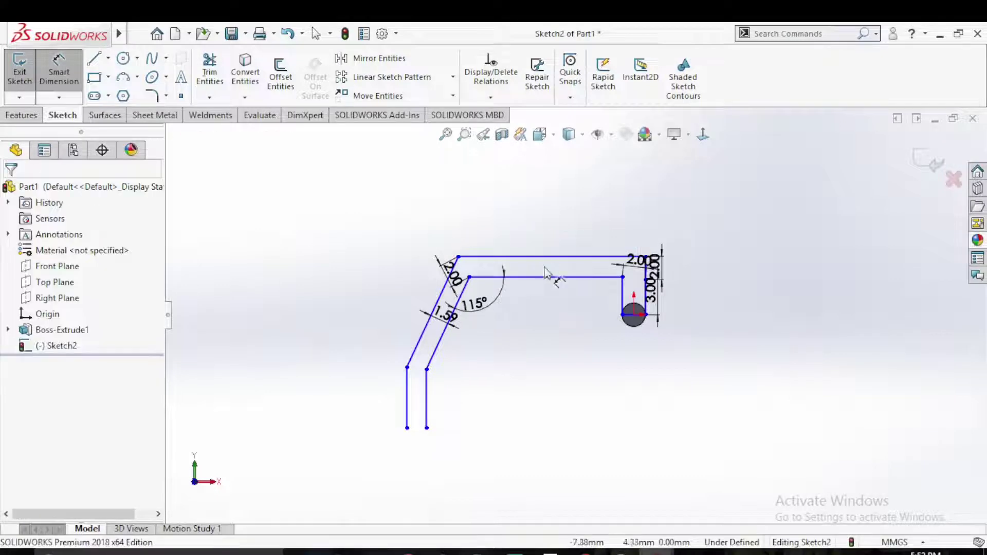
{"action": "left_click", "coordinate": [552, 284]}
{"action": "type", "text": "16"}
{"action": "key", "text": "Return"}
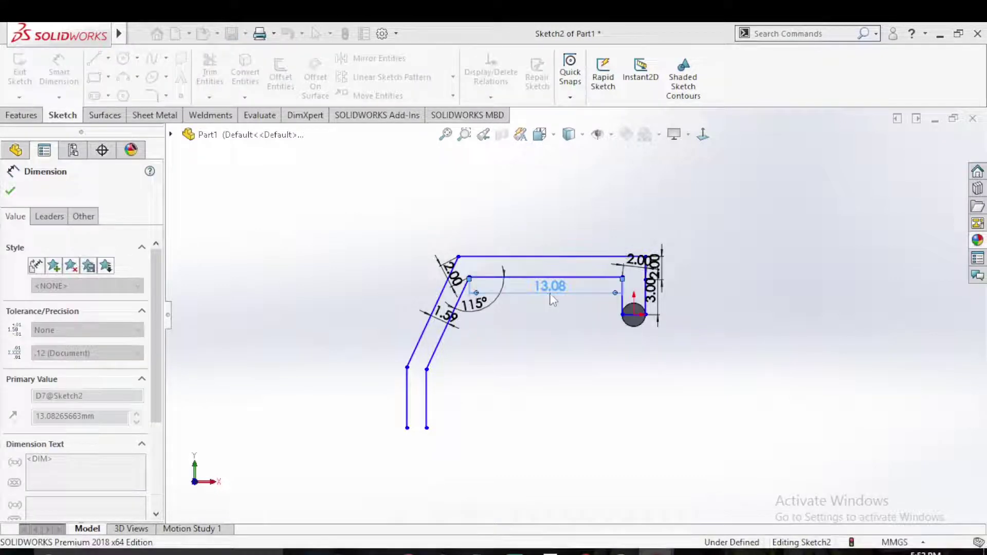
Dimension the inner slanted line's length to 12, replacing a vertical 7.93 dimension.
{"action": "left_click", "coordinate": [414, 324]}
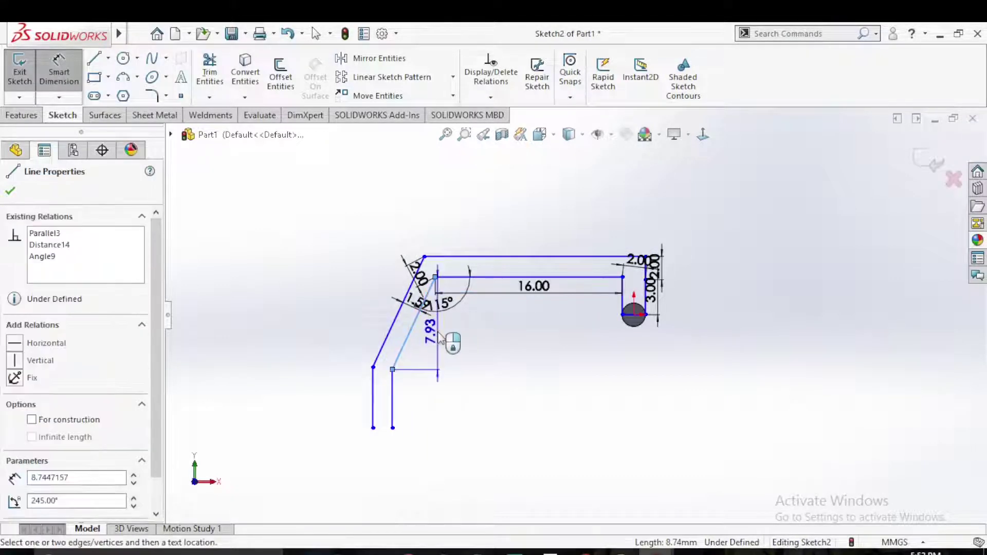
{"action": "left_click", "coordinate": [441, 339]}
{"action": "key", "text": "Return"}
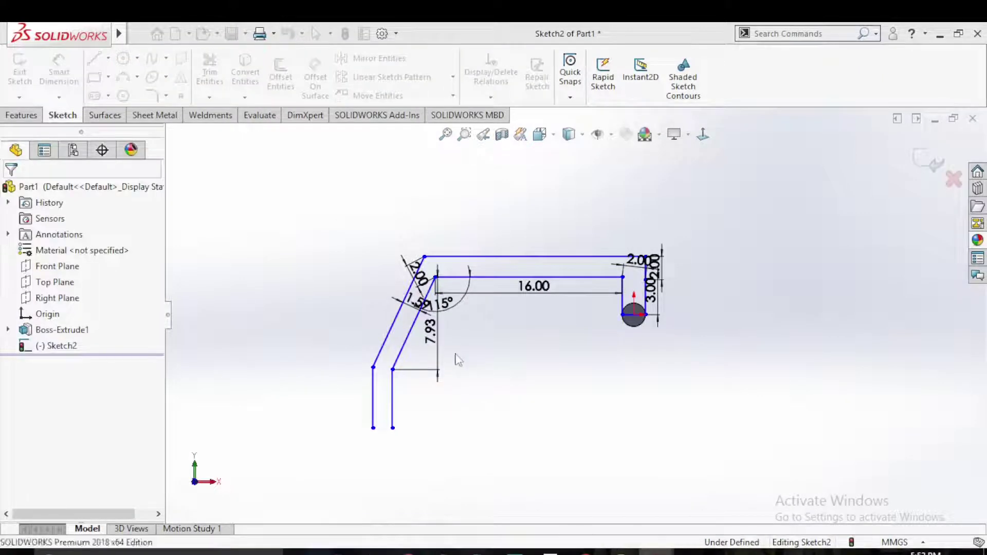
{"action": "key", "text": "Delete"}
{"action": "right_click_drag", "start_coordinate": [462, 443], "coordinate": [438, 329]}
{"action": "left_click", "coordinate": [418, 318]}
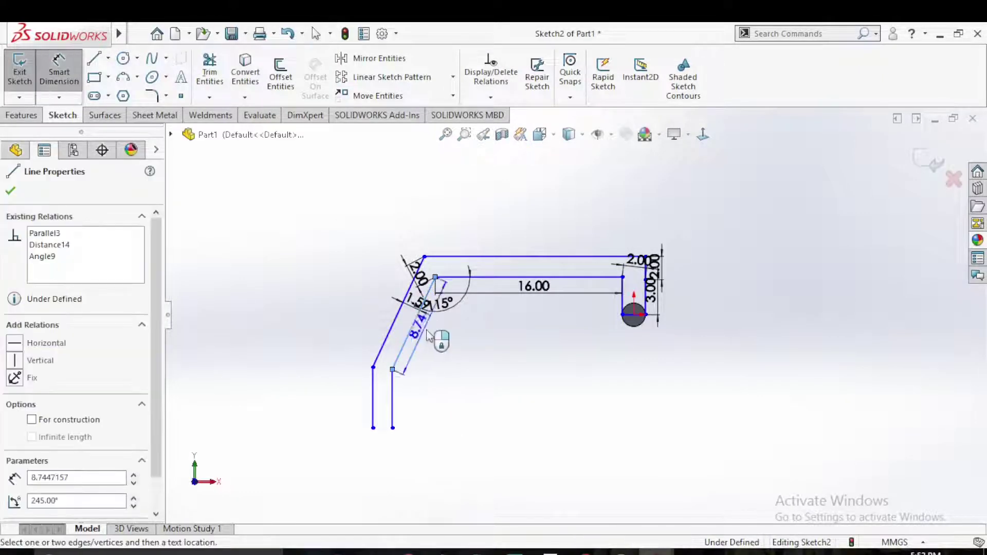
{"action": "left_click", "coordinate": [429, 332]}
{"action": "type", "text": "2"}
{"action": "key", "text": "Return"}
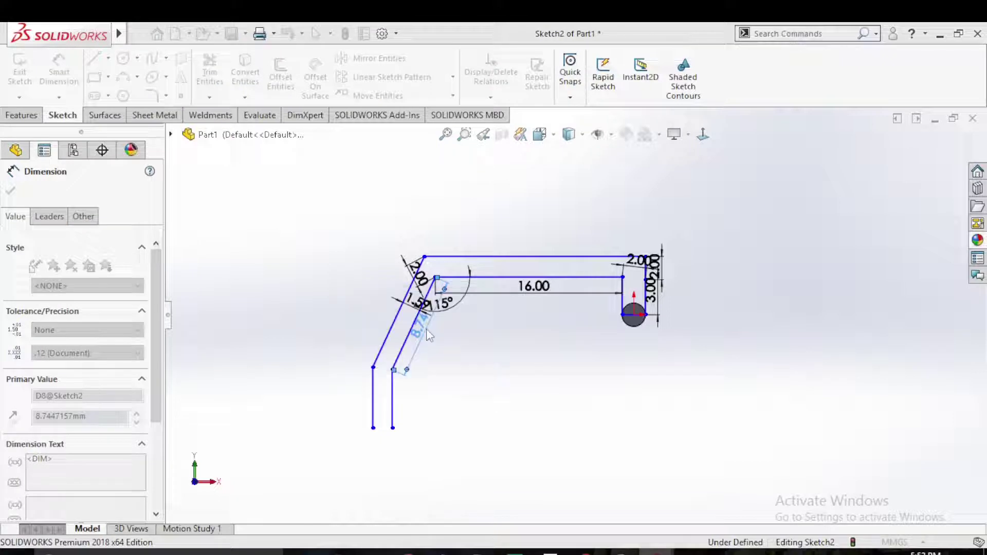
{"action": "key", "text": "Escape"}
{"action": "key", "text": "Escape"}
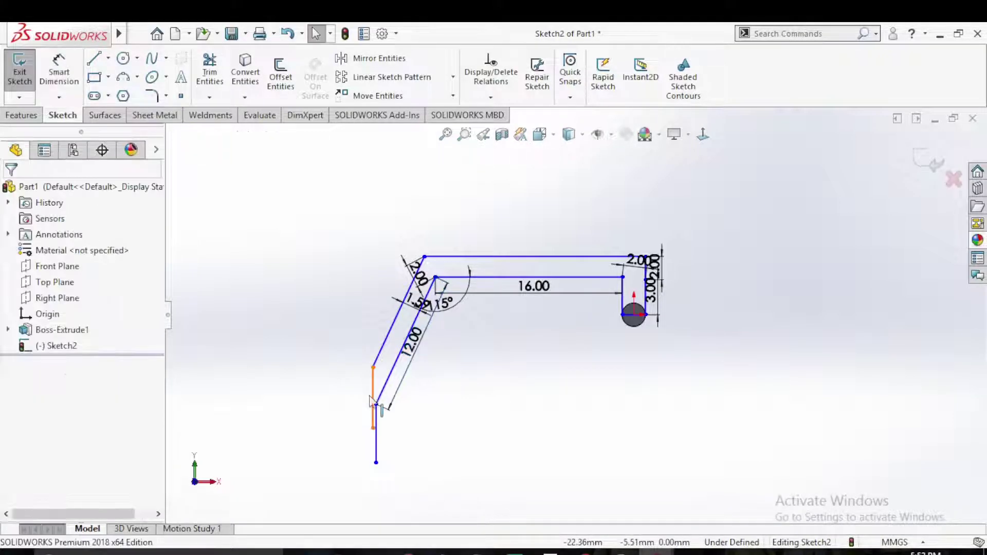
Extend the left vertical leg further down.
{"action": "left_click", "coordinate": [371, 414]}
{"action": "left_click", "coordinate": [362, 456]}
{"action": "left_click_drag", "start_coordinate": [361, 463], "coordinate": [360, 466]}
{"action": "left_click", "coordinate": [537, 452]}
{"action": "middle_click_drag", "start_coordinate": [537, 452], "coordinate": [492, 374], "text": "ctrl"}
Close the profile with a line joining the two leg bottoms.
{"action": "left_click", "coordinate": [93, 61]}
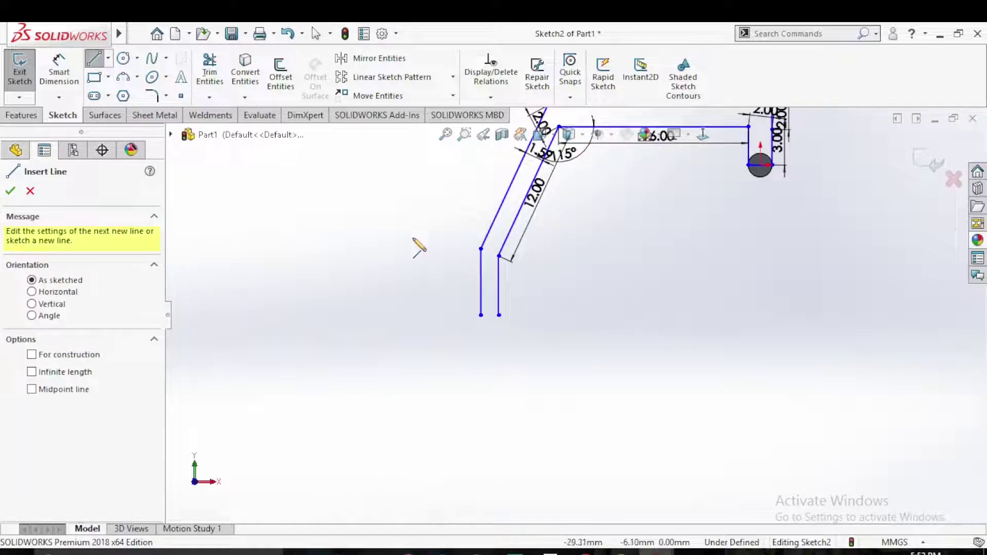
{"action": "left_click", "coordinate": [11, 190]}
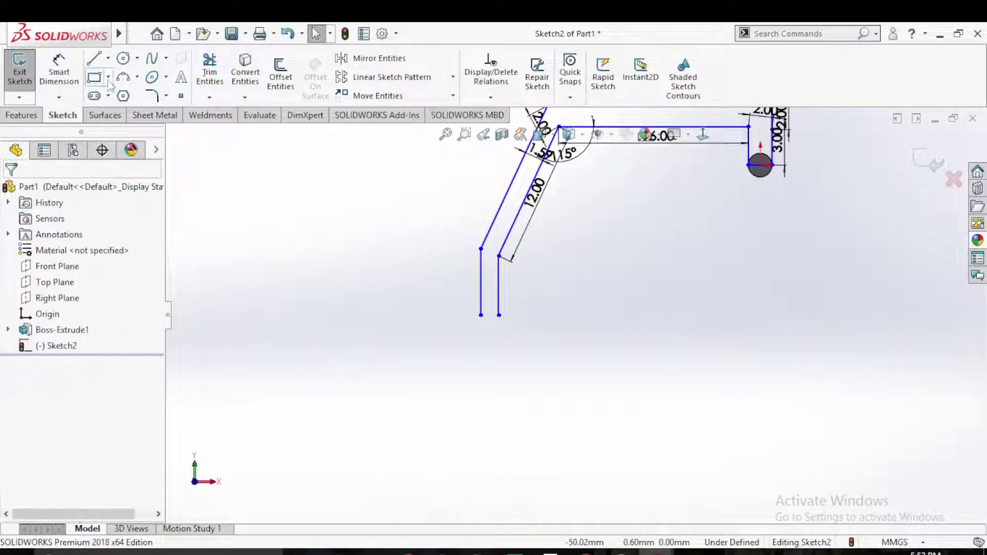
{"action": "left_click", "coordinate": [94, 59]}
{"action": "left_click", "coordinate": [498, 314]}
{"action": "key", "text": "Escape"}
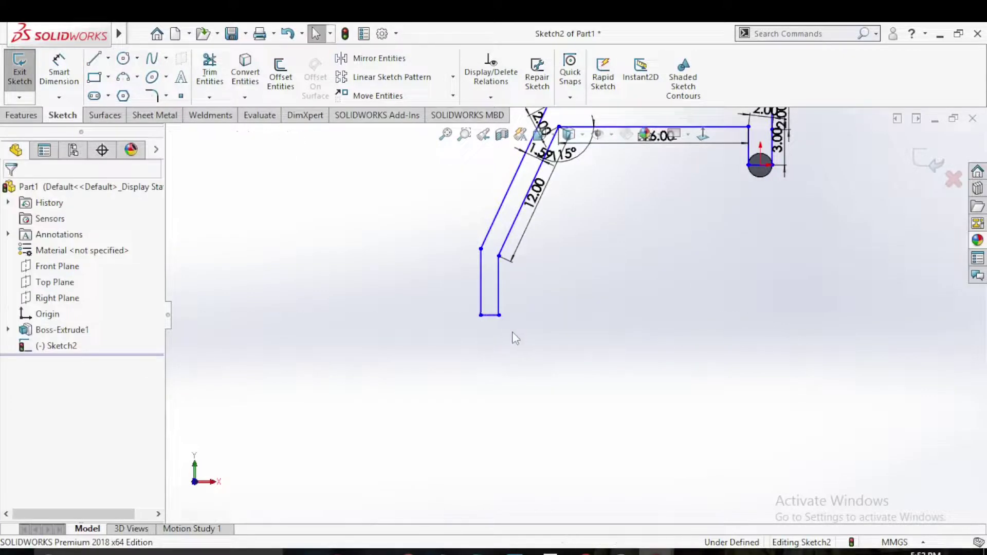
{"action": "scroll", "coordinate": [666, 243], "scroll_direction": "up", "scroll_amount": 3}
{"action": "scroll", "coordinate": [569, 312], "scroll_direction": "down", "scroll_amount": 3}
{"action": "scroll", "coordinate": [568, 313], "scroll_direction": "down", "scroll_amount": 2}
{"action": "scroll", "coordinate": [569, 316], "scroll_direction": "up", "scroll_amount": 2}
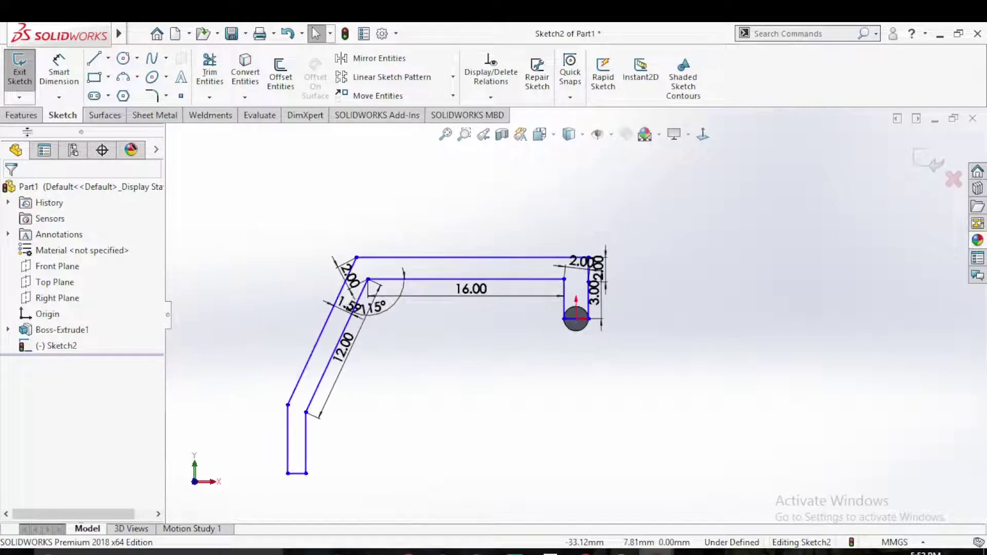
Extrude the bar profile 2.00 mm Mid Plane as Boss-Extrude2, then sketch on Front Plane.
{"action": "left_click", "coordinate": [22, 114]}
{"action": "left_click", "coordinate": [26, 72]}
{"action": "mouse_move", "coordinate": [354, 277]}
{"action": "middle_mouse_down"}
{"action": "mouse_move", "coordinate": [434, 293]}
{"action": "mouse_move", "coordinate": [359, 266]}
{"action": "middle_mouse_up"}
{"action": "left_click", "coordinate": [69, 276]}
{"action": "left_click", "coordinate": [67, 346]}
{"action": "left_click", "coordinate": [10, 191]}
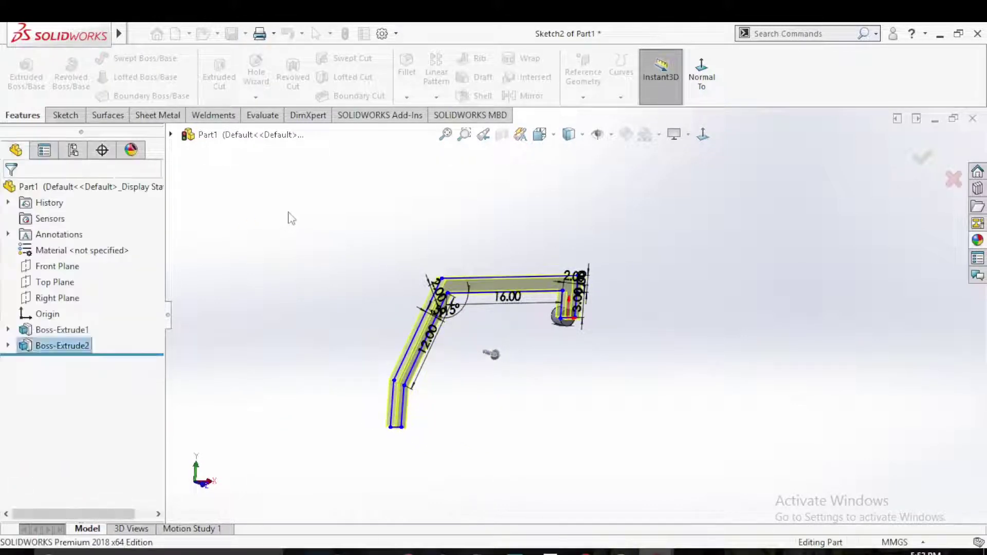
{"action": "scroll", "coordinate": [453, 315], "scroll_direction": "up", "scroll_amount": 2}
{"action": "middle_click_drag", "start_coordinate": [452, 315], "coordinate": [469, 337]}
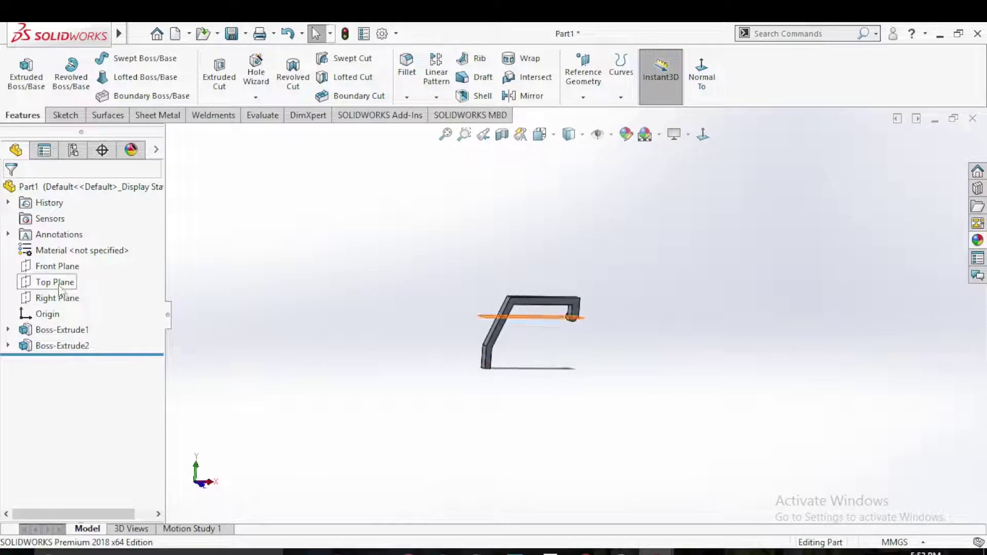
{"action": "left_click", "coordinate": [60, 267]}
{"action": "left_click", "coordinate": [82, 251]}
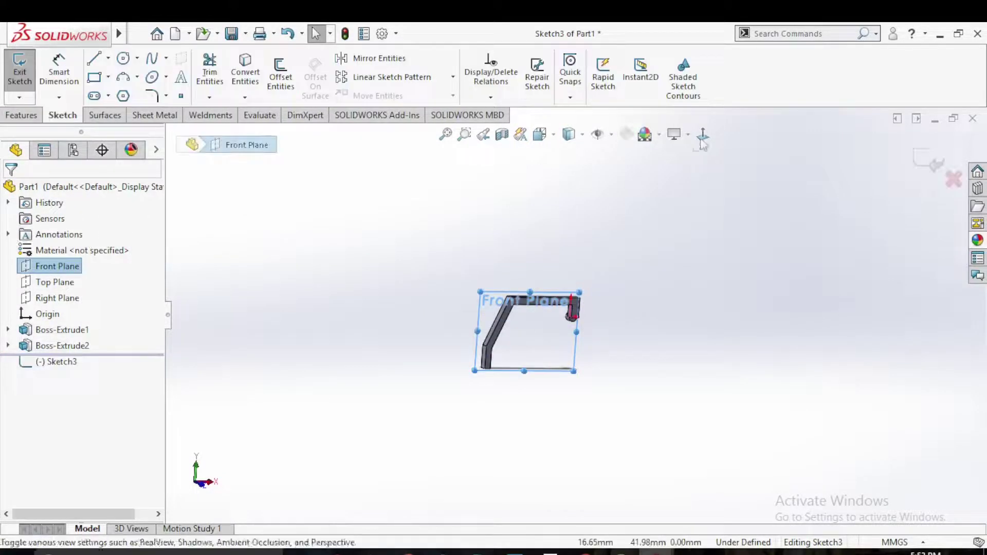
Face the Front Plane and draw a three-line chain around the bar's lower end.
{"action": "key", "text": "space"}
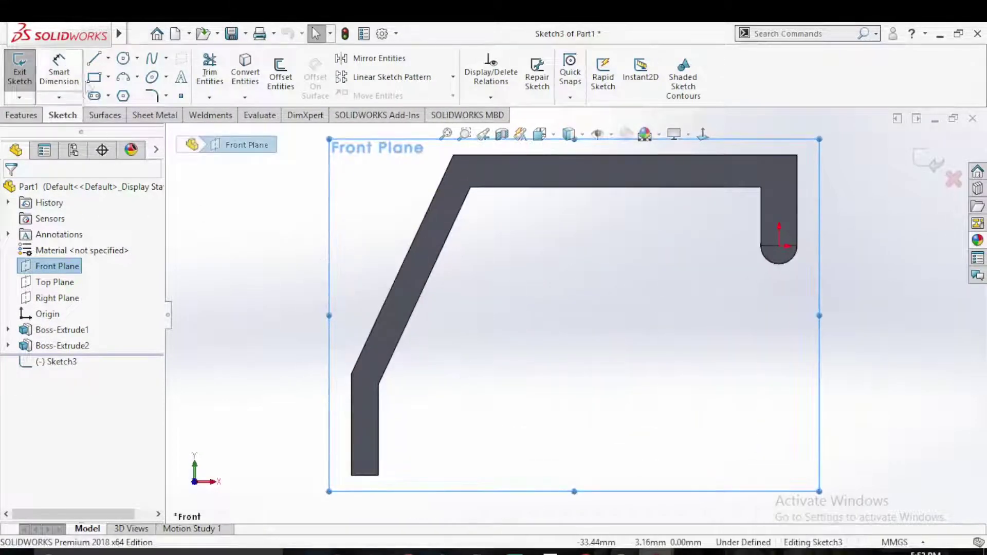
{"action": "key", "text": "l"}
{"action": "left_click", "coordinate": [390, 304]}
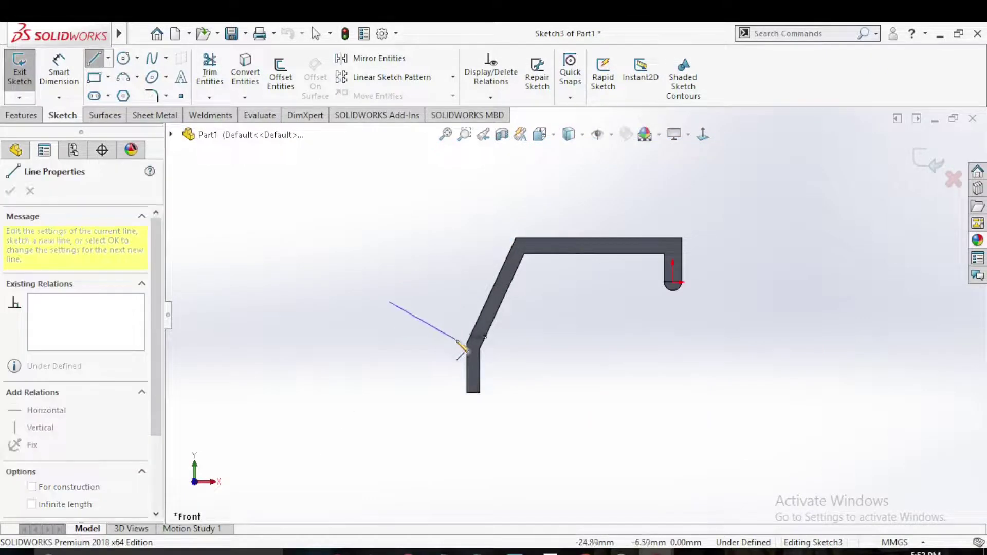
{"action": "left_click", "coordinate": [466, 342]}
{"action": "left_click", "coordinate": [467, 392]}
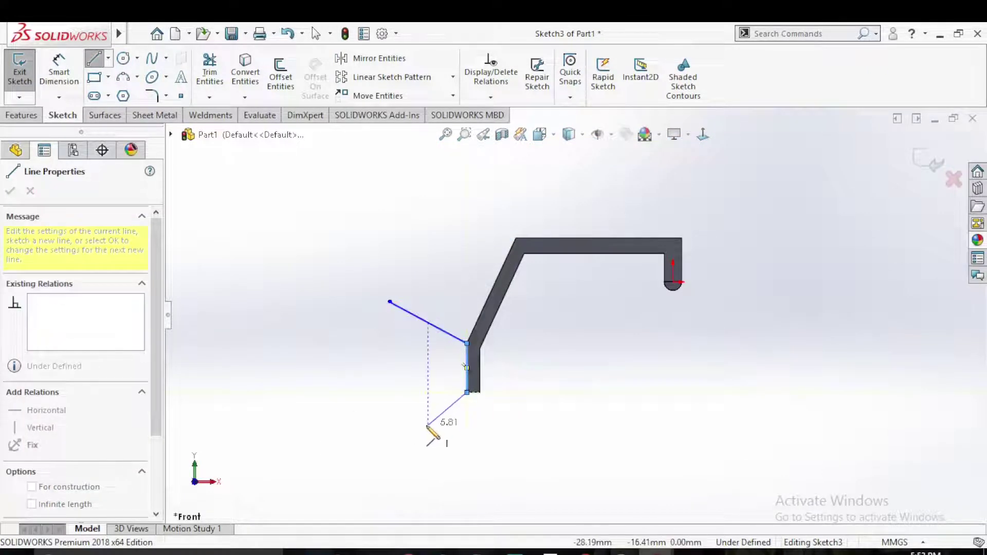
{"action": "left_click", "coordinate": [362, 425]}
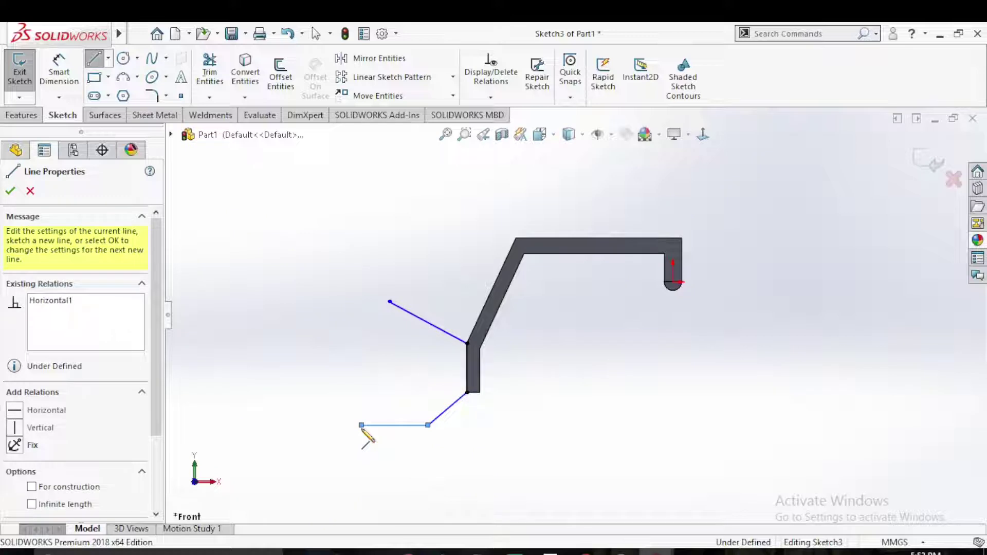
{"action": "right_click", "coordinate": [370, 434]}
{"action": "left_click", "coordinate": [391, 403]}
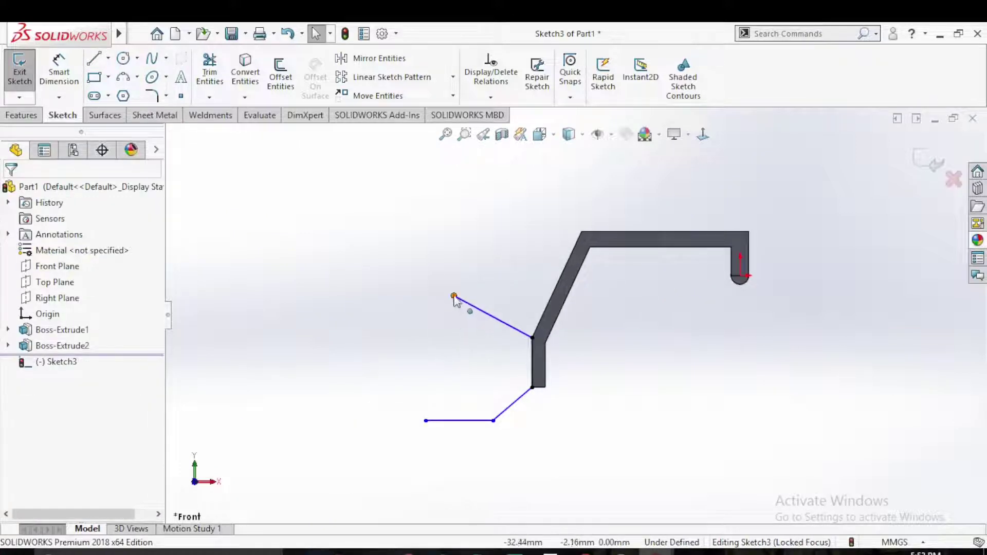
Offset the slanted and vertical lines of the chain at 10.00 mm.
{"action": "left_click", "coordinate": [280, 76]}
{"action": "left_click", "coordinate": [504, 323]}
{"action": "left_click", "coordinate": [537, 361]}
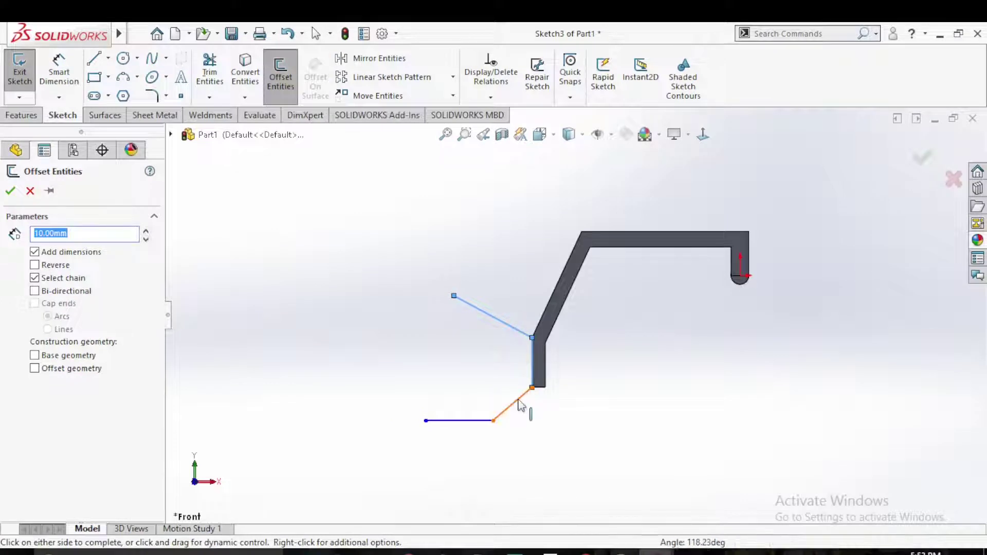
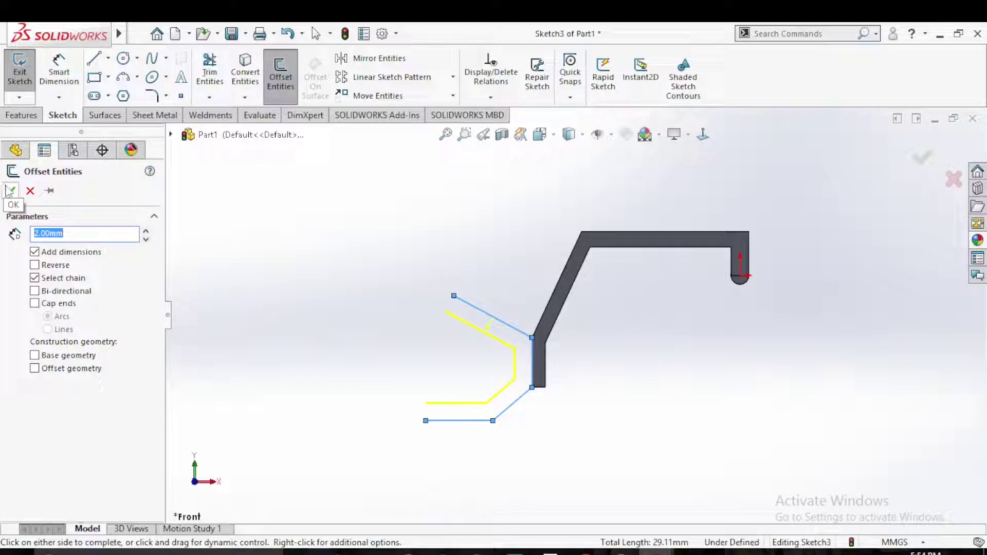
Accept the 2.00 mm arm offset and close its top and bottom ends with short lines.
{"action": "left_click", "coordinate": [11, 191]}
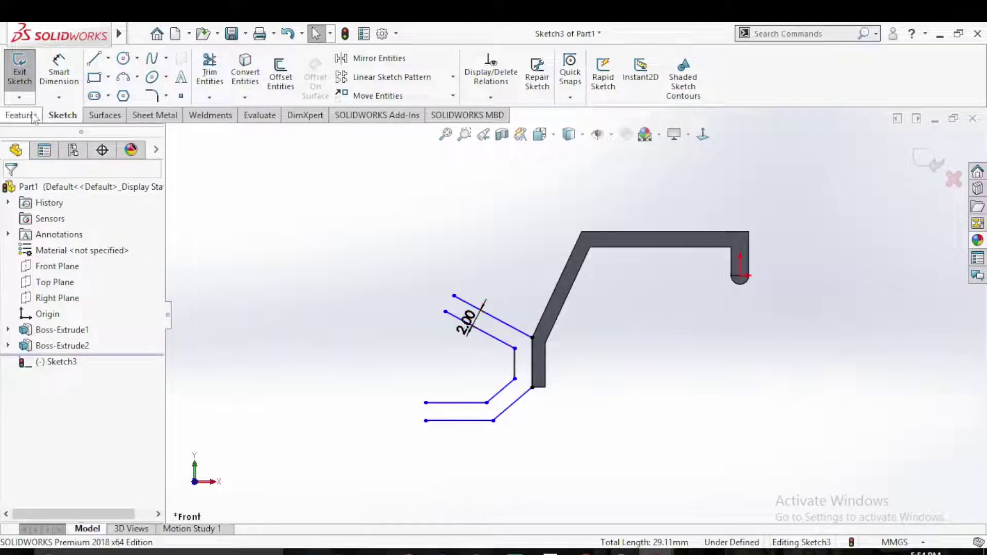
{"action": "left_click", "coordinate": [94, 58]}
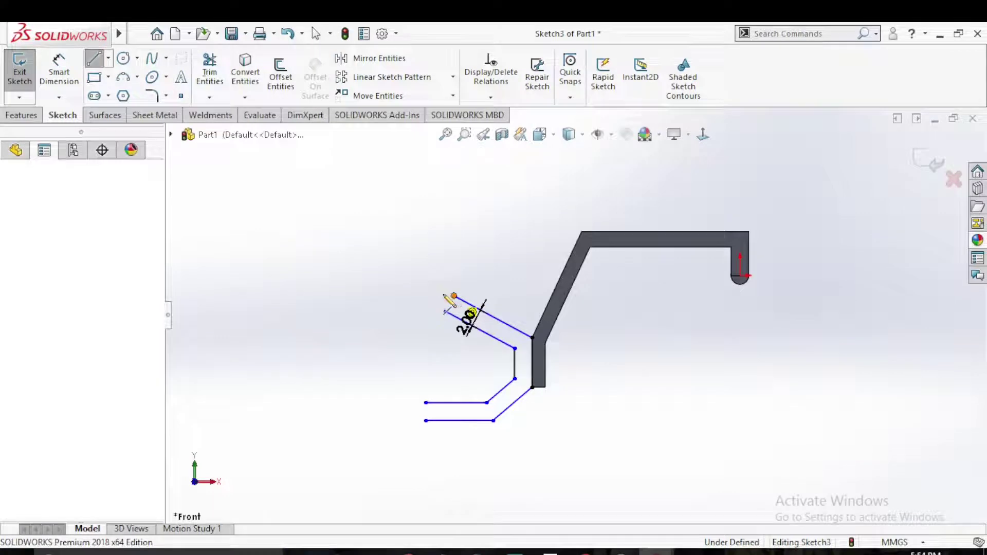
{"action": "left_click", "coordinate": [454, 297]}
{"action": "left_click", "coordinate": [445, 311]}
{"action": "right_click", "coordinate": [446, 311]}
{"action": "left_click", "coordinate": [481, 319]}
{"action": "left_click", "coordinate": [94, 58]}
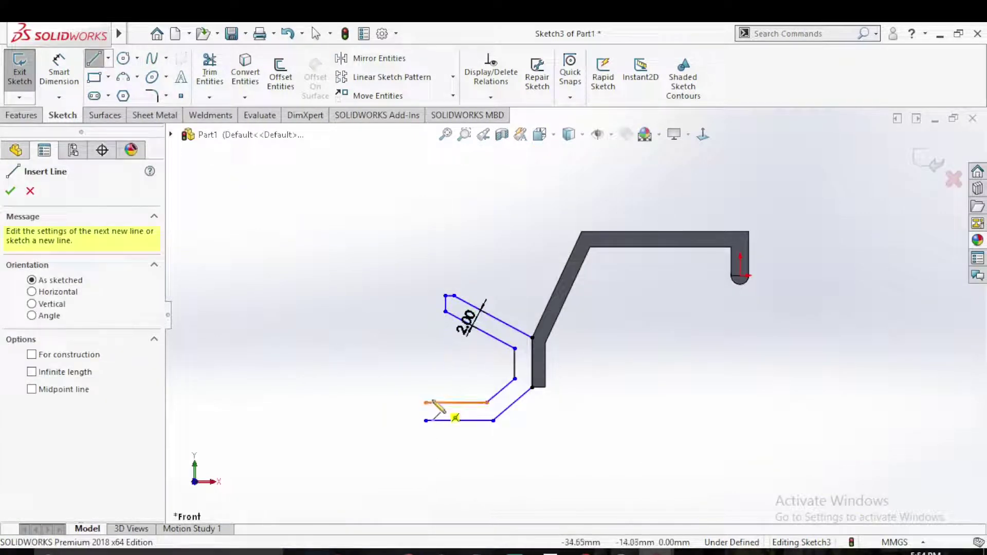
{"action": "left_click", "coordinate": [426, 402]}
{"action": "left_click", "coordinate": [425, 420]}
{"action": "right_click", "coordinate": [426, 420]}
{"action": "left_click", "coordinate": [452, 430]}
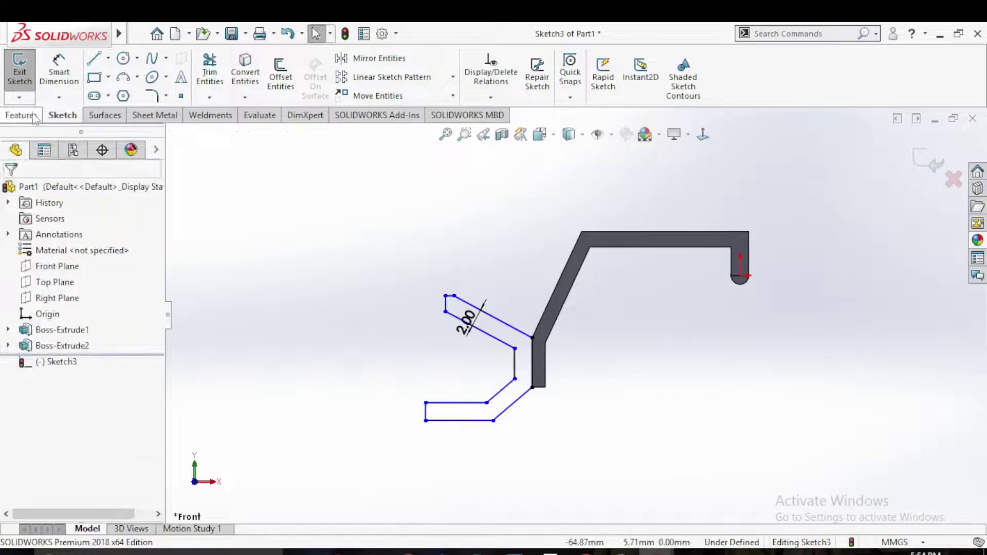
Start a boss extrusion of the closed profile with a Mid Plane end condition.
{"action": "left_click", "coordinate": [33, 115]}
{"action": "left_click", "coordinate": [26, 72]}
{"action": "left_click", "coordinate": [90, 277]}
{"action": "left_click", "coordinate": [69, 354]}
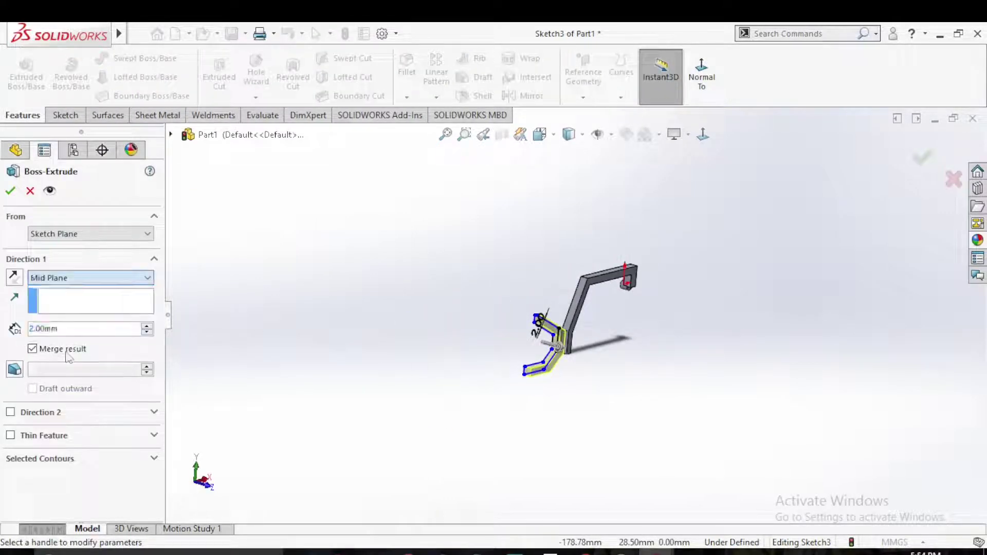
Extrude the offset profile 22 mm mid-plane into the blade plate Boss-Extrude3.
{"action": "left_click", "coordinate": [147, 328]}
{"action": "mouse_move", "coordinate": [294, 329]}
{"action": "middle_mouse_down"}
{"action": "mouse_move", "coordinate": [537, 364]}
{"action": "mouse_move", "coordinate": [487, 310]}
{"action": "mouse_move", "coordinate": [460, 236]}
{"action": "mouse_move", "coordinate": [534, 318]}
{"action": "mouse_move", "coordinate": [656, 315]}
{"action": "middle_mouse_up"}
{"action": "key", "text": "Return"}
In Sketch3, add a perpendicular line across the upper tip and trim it back.
{"action": "left_click", "coordinate": [62, 361]}
{"action": "left_click", "coordinate": [88, 325]}
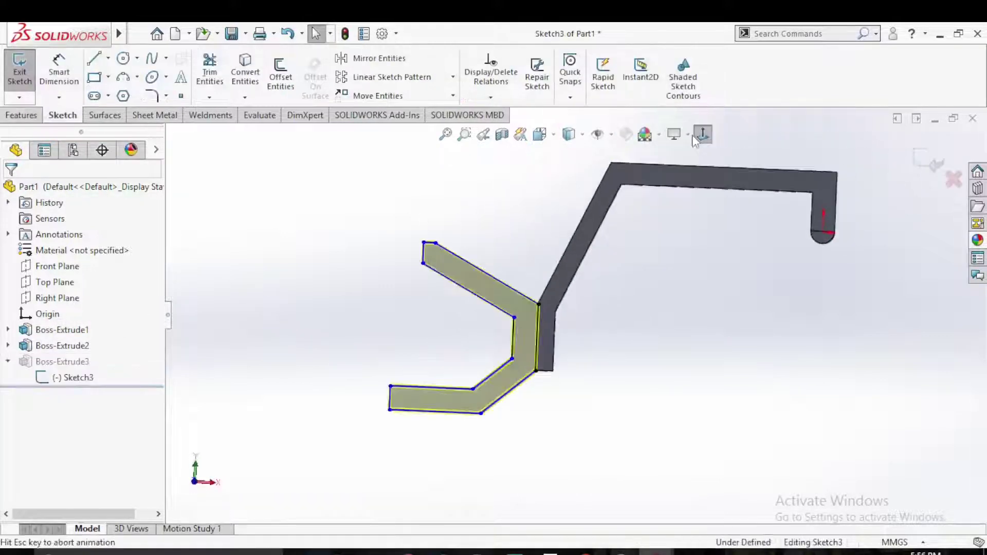
{"action": "key", "text": "l"}
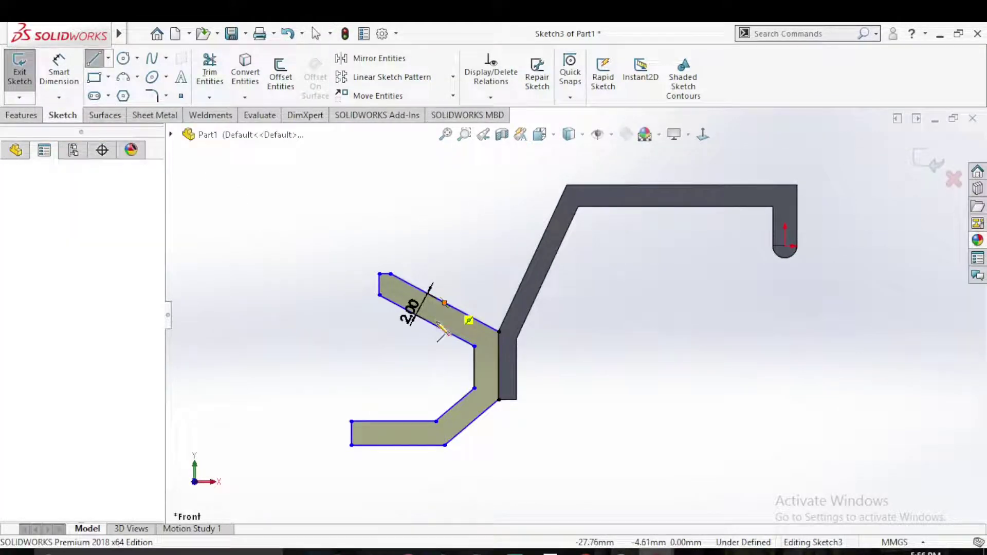
{"action": "left_click_drag", "start_coordinate": [444, 303], "coordinate": [433, 324]}
{"action": "right_click_drag", "start_coordinate": [471, 334], "coordinate": [396, 343]}
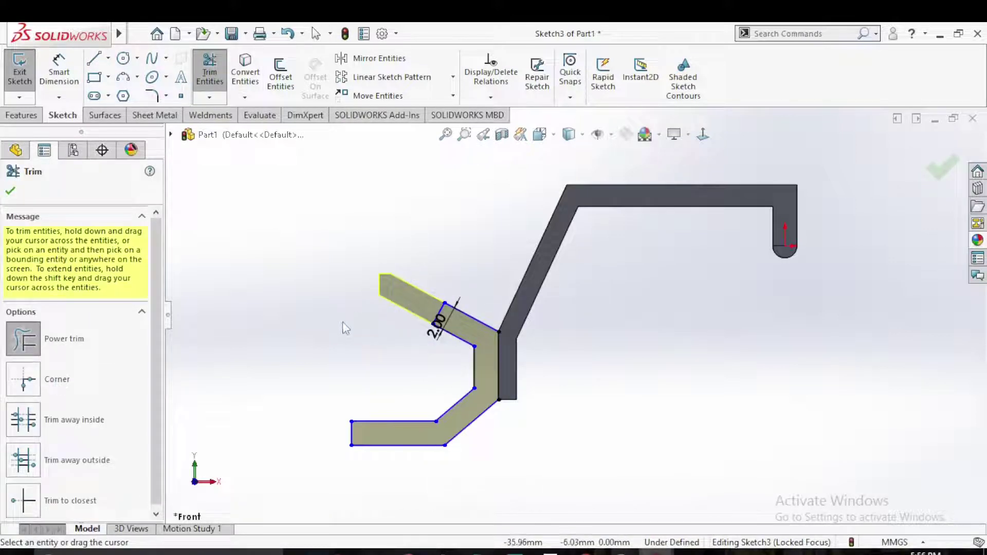
{"action": "left_click", "coordinate": [11, 195]}
{"action": "left_click", "coordinate": [920, 159]}
Start a new sketch on the blade's flat face.
{"action": "mouse_move", "coordinate": [425, 392]}
{"action": "middle_mouse_down"}
{"action": "mouse_move", "coordinate": [485, 393]}
{"action": "mouse_move", "coordinate": [537, 298]}
{"action": "middle_mouse_up"}
{"action": "left_click", "coordinate": [537, 298]}
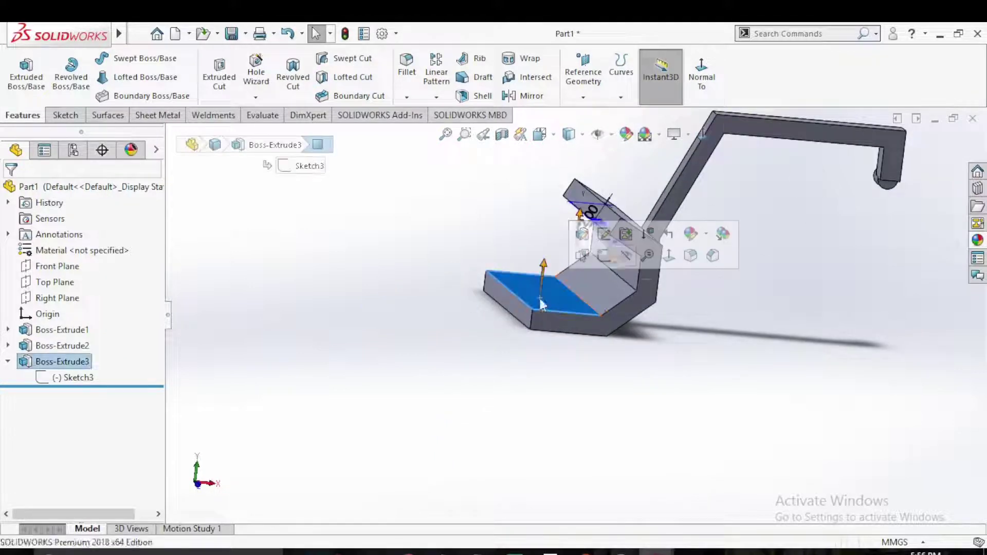
{"action": "left_click", "coordinate": [626, 224]}
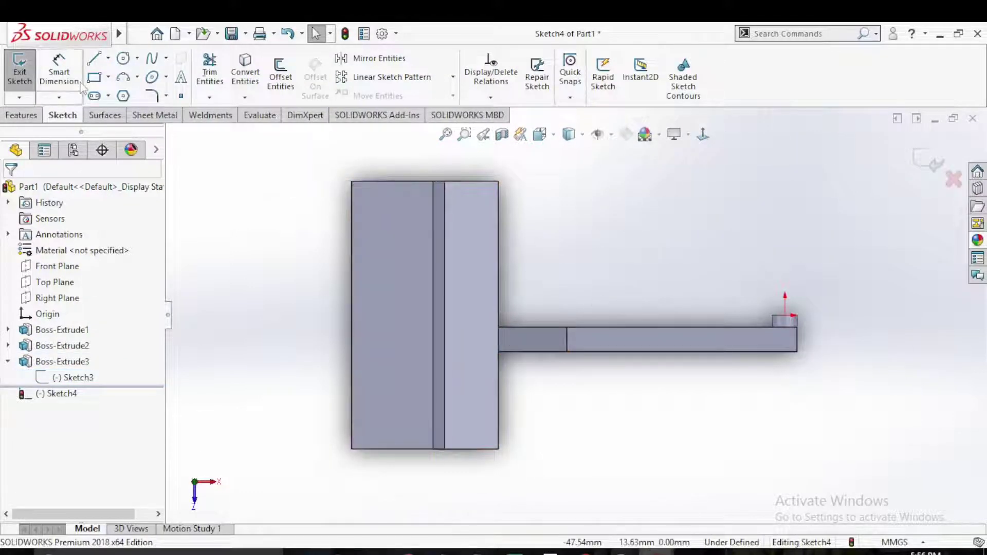
Draw a narrow rectangle from the face's left edge near the top.
{"action": "left_click", "coordinate": [94, 78]}
{"action": "left_click", "coordinate": [351, 204]}
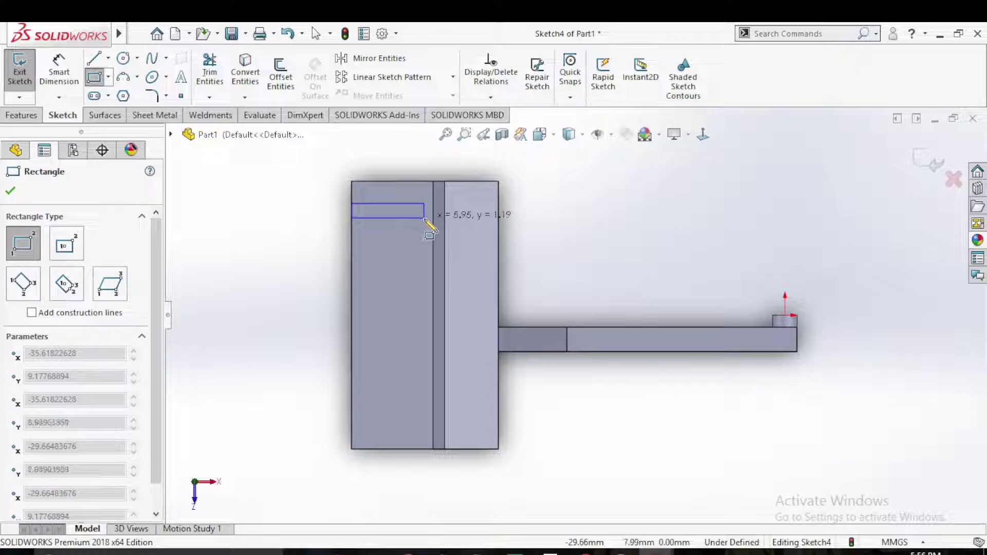
{"action": "left_click", "coordinate": [428, 220]}
{"action": "right_click", "coordinate": [428, 220]}
{"action": "left_click", "coordinate": [447, 230]}
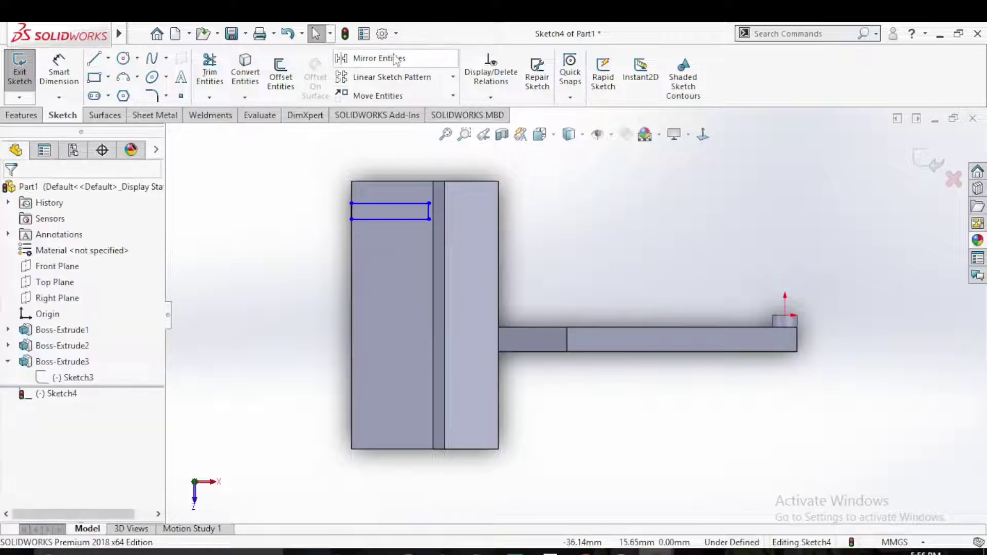
Start a Linear Sketch Pattern with the rectangle's lines as the patterned entities.
{"action": "left_click", "coordinate": [411, 77]}
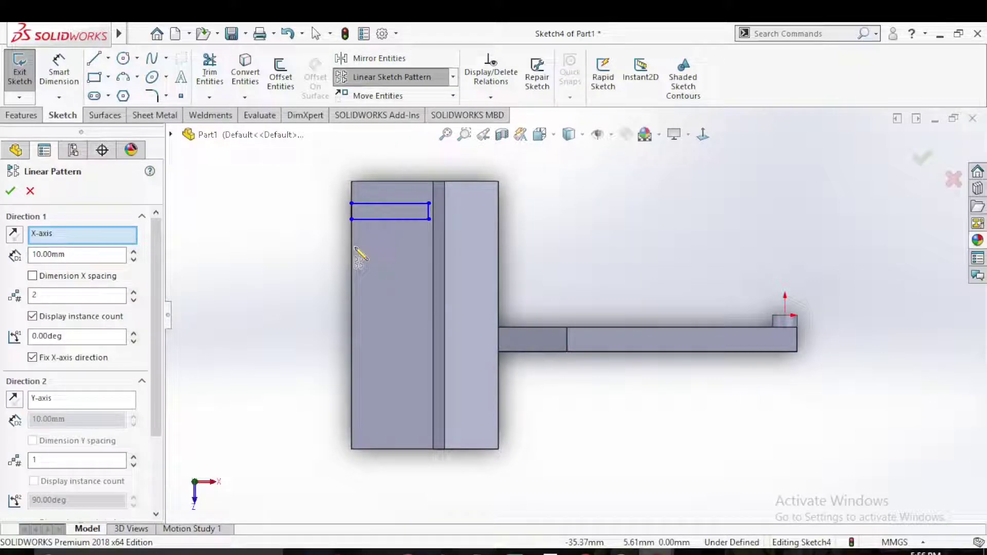
{"action": "scroll", "coordinate": [96, 452], "scroll_direction": "down", "scroll_amount": 3}
{"action": "left_click", "coordinate": [97, 472]}
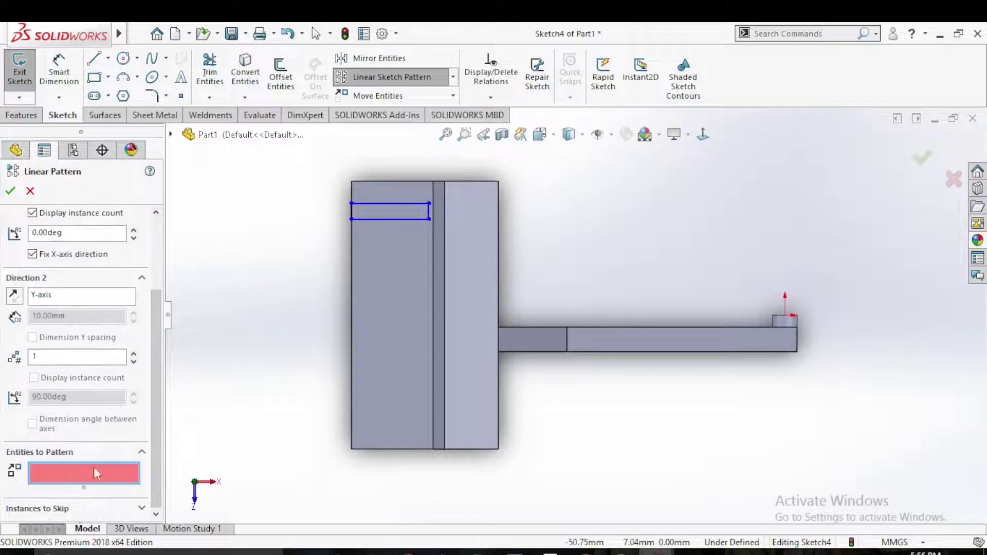
{"action": "left_click", "coordinate": [396, 204]}
{"action": "left_click", "coordinate": [351, 212]}
{"action": "left_click", "coordinate": [402, 220]}
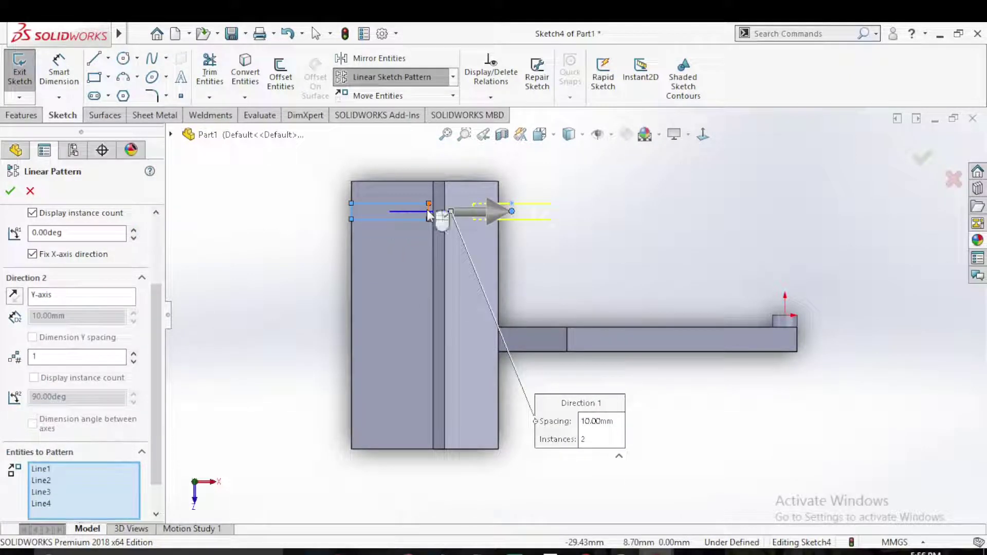
Pattern the rectangle downward along the second direction at 3 mm spacing.
{"action": "scroll", "coordinate": [117, 263], "scroll_direction": "up", "scroll_amount": 3}
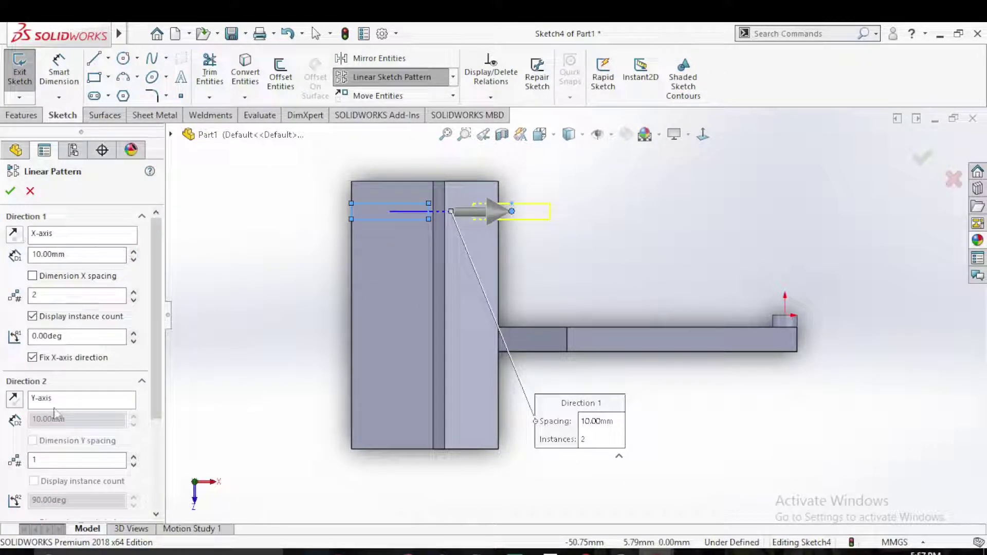
{"action": "left_click", "coordinate": [133, 299]}
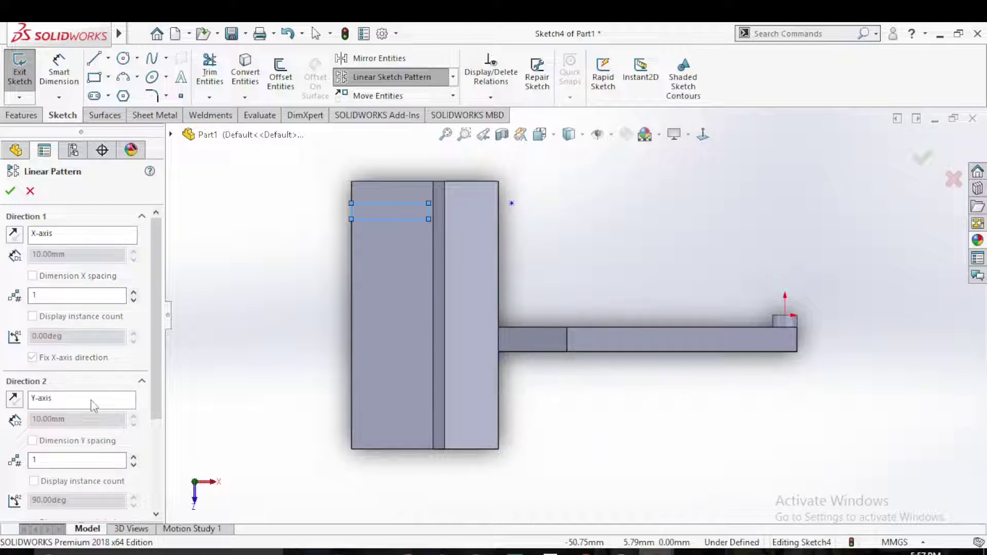
{"action": "left_click", "coordinate": [134, 457]}
{"action": "left_click", "coordinate": [133, 457]}
{"action": "scroll", "coordinate": [156, 458], "scroll_direction": "down", "scroll_amount": 3}
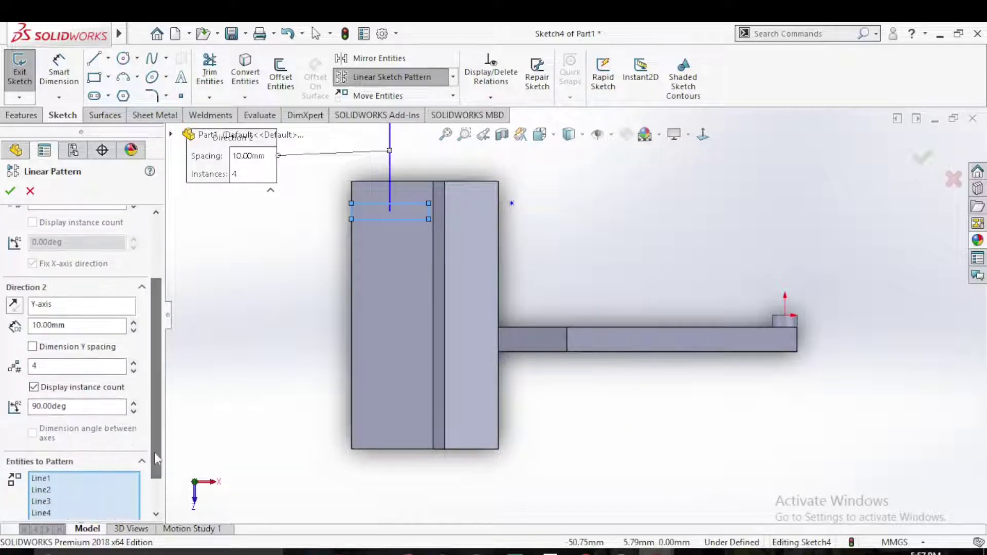
{"action": "left_click", "coordinate": [15, 305]}
{"action": "type", "text": "2"}
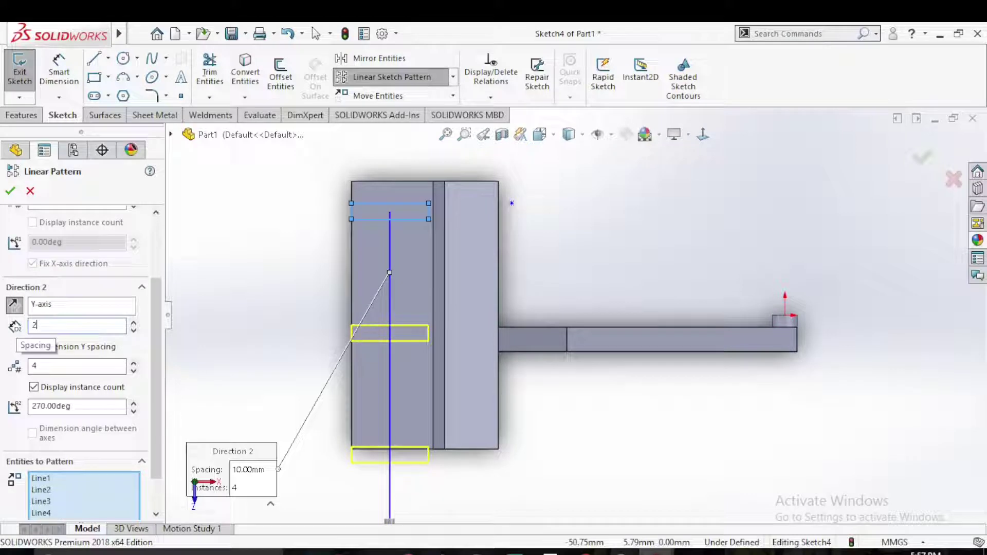
{"action": "key", "text": "Return"}
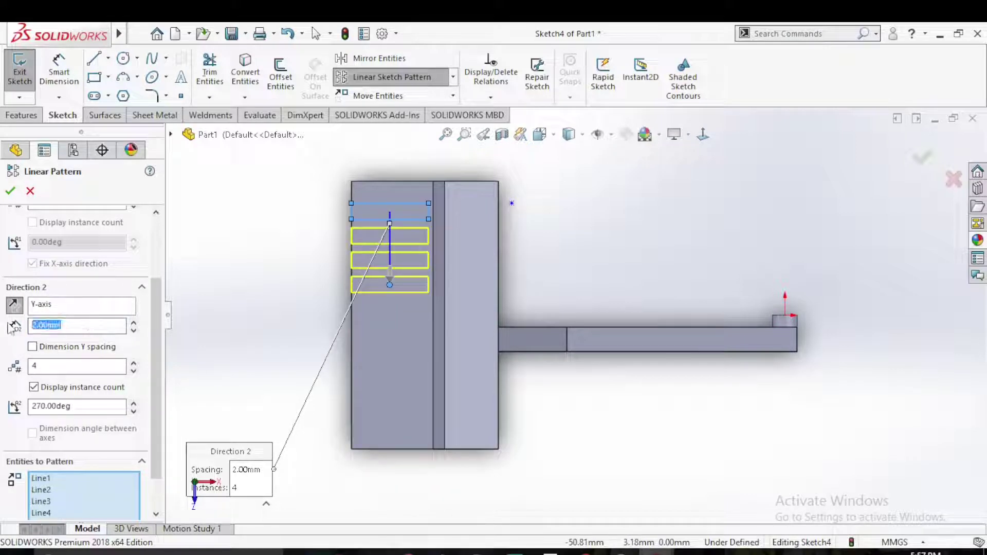
{"action": "left_click", "coordinate": [133, 322]}
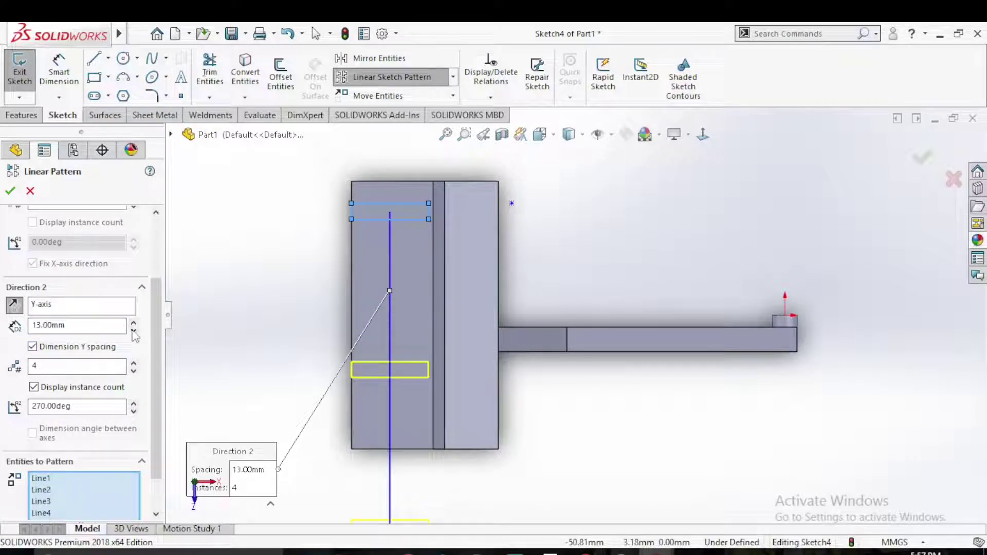
{"action": "left_click", "coordinate": [133, 331]}
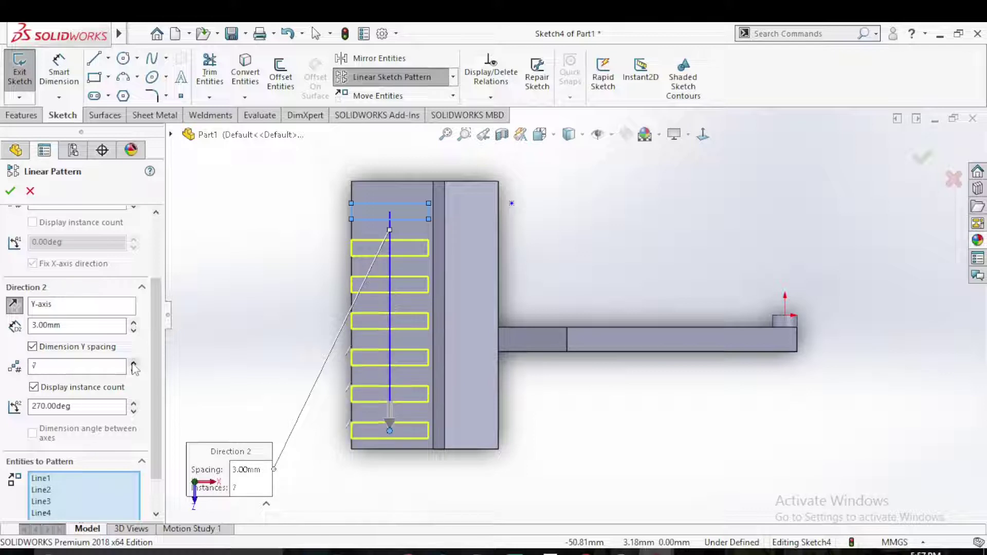
{"action": "left_click", "coordinate": [12, 191]}
Dimension the first rectangle 1.50 mm below the face's top edge.
{"action": "right_click_drag", "start_coordinate": [295, 308], "coordinate": [297, 268]}
{"action": "left_click", "coordinate": [375, 181]}
{"action": "left_click", "coordinate": [383, 203]}
{"action": "left_click", "coordinate": [337, 198]}
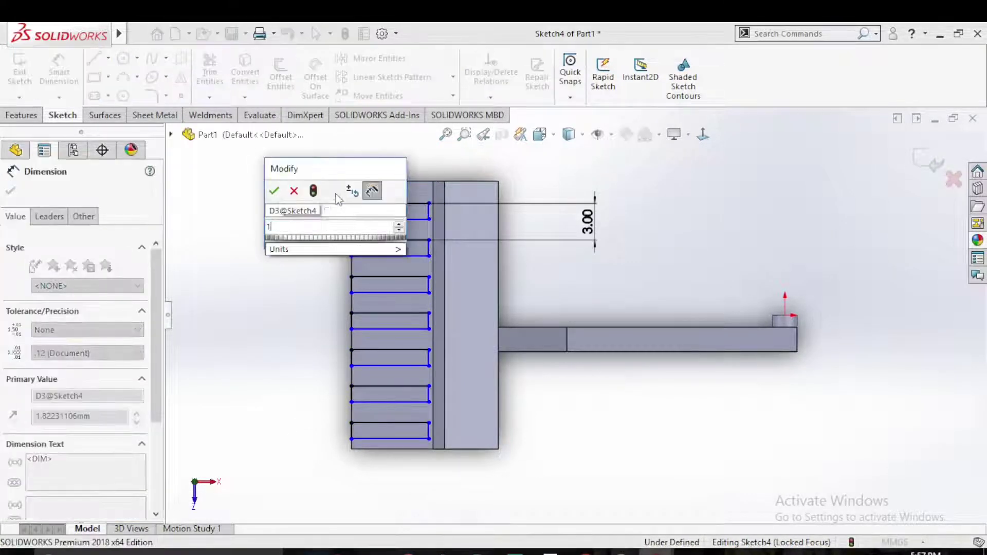
{"action": "left_click", "coordinate": [273, 189]}
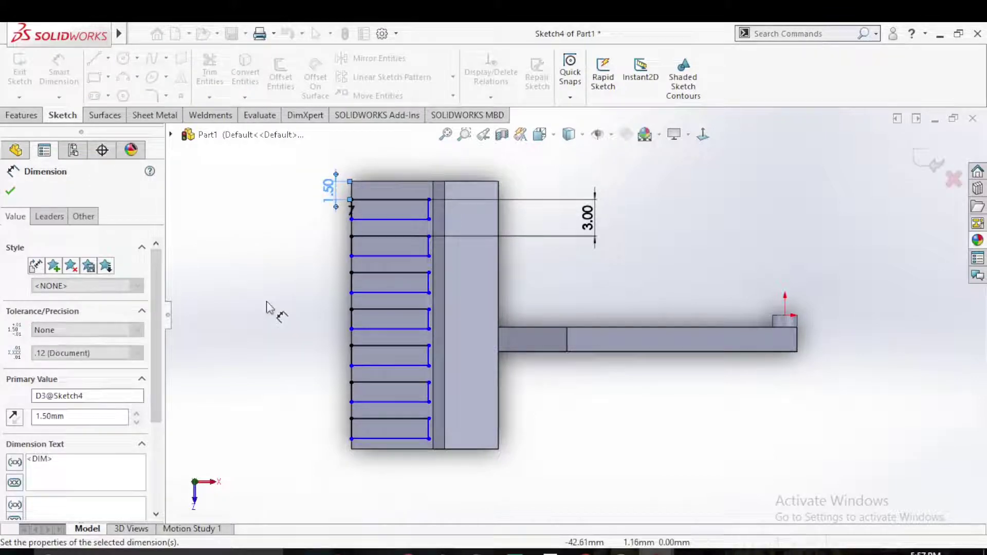
{"action": "left_click", "coordinate": [302, 256]}
{"action": "left_click", "coordinate": [21, 115]}
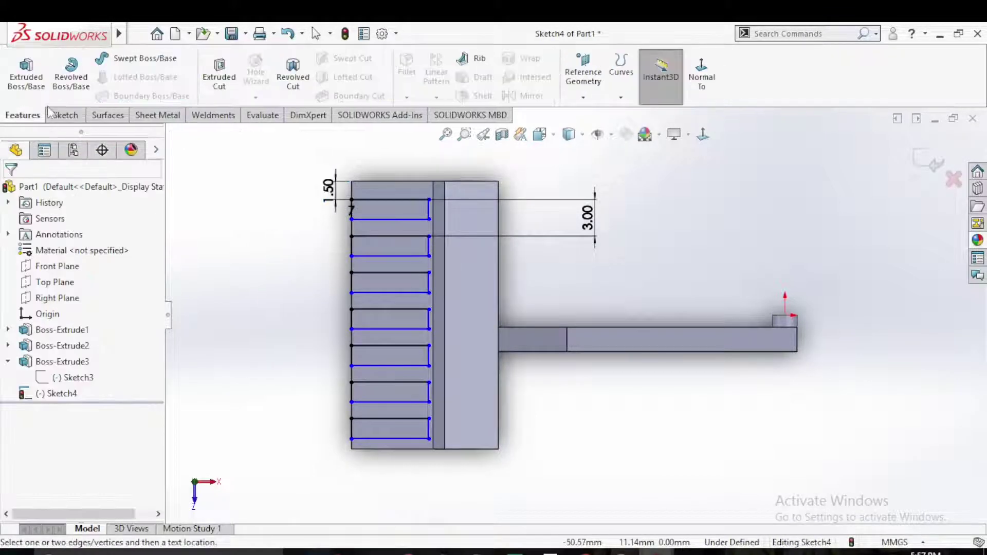
Cut the rectangles 4 mm deep into the blade to form the teeth.
{"action": "left_click", "coordinate": [219, 77]}
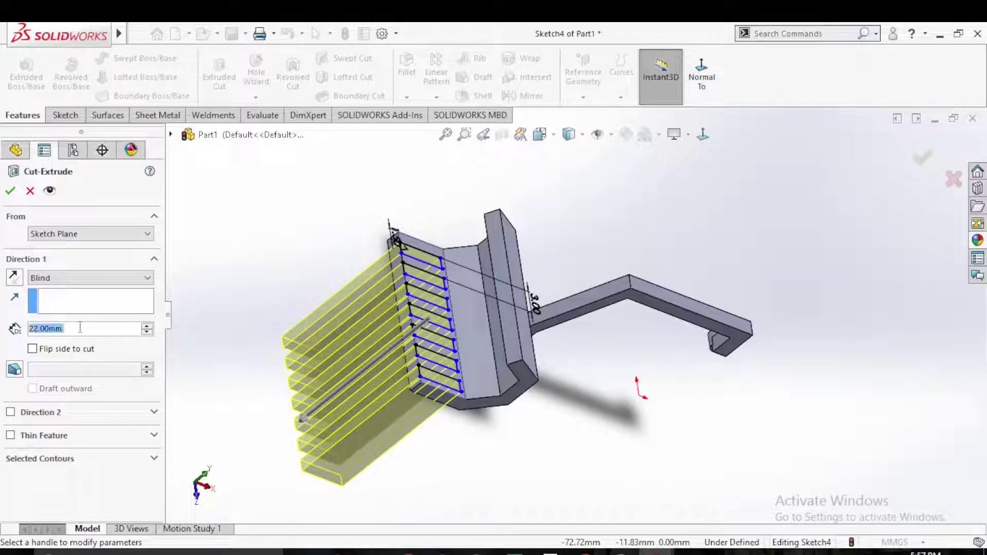
{"action": "type", "text": "4"}
{"action": "key", "text": "Return"}
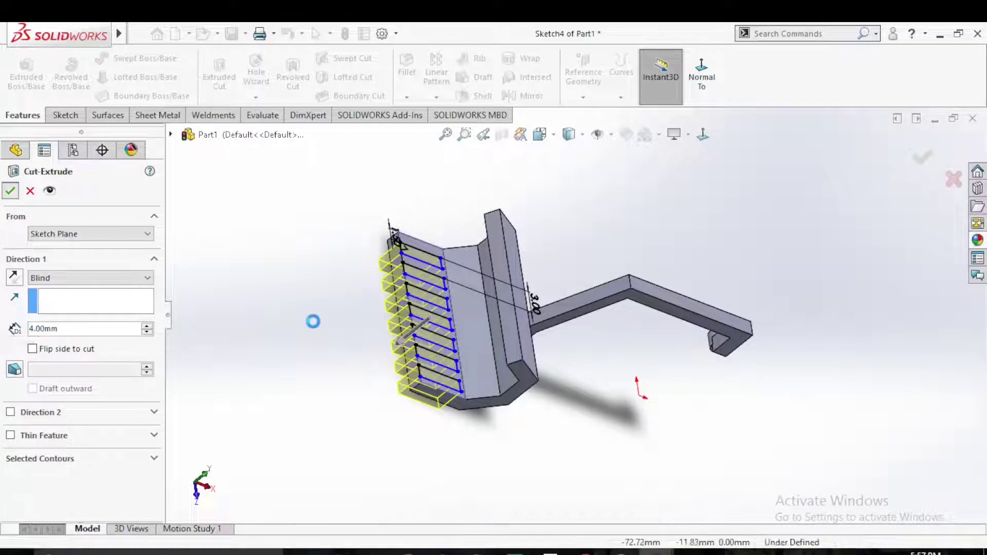
{"action": "middle_click_drag", "start_coordinate": [311, 241], "coordinate": [539, 404]}
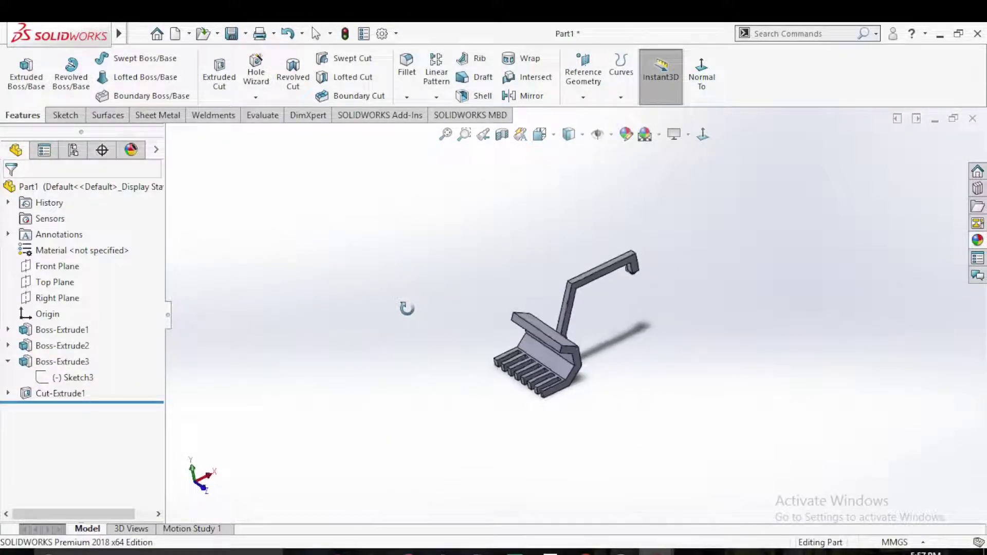
Drag the rollback bar above Cut-Extrude1, dismissing the Sketch3 prompt.
{"action": "middle_click_drag", "start_coordinate": [540, 405], "coordinate": [260, 385]}
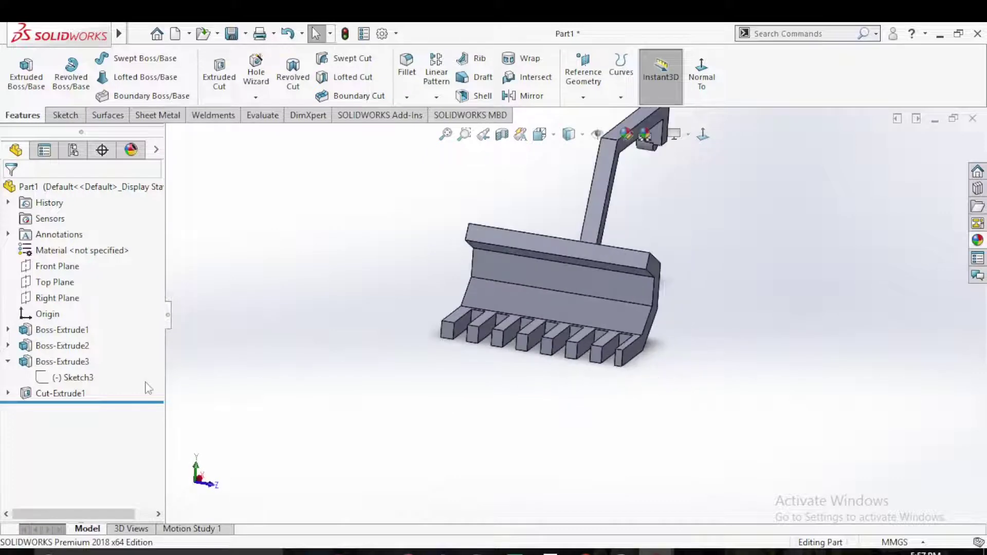
{"action": "left_click_drag", "start_coordinate": [62, 402], "coordinate": [103, 372]}
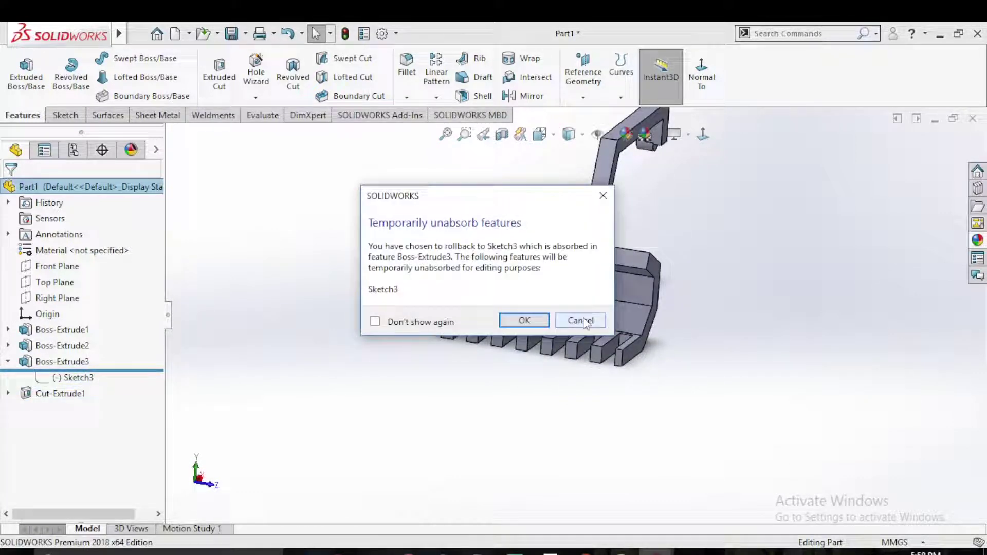
{"action": "left_click", "coordinate": [591, 323]}
Roll the part back to before the tooth cut.
{"action": "left_click_drag", "start_coordinate": [127, 403], "coordinate": [127, 386]}
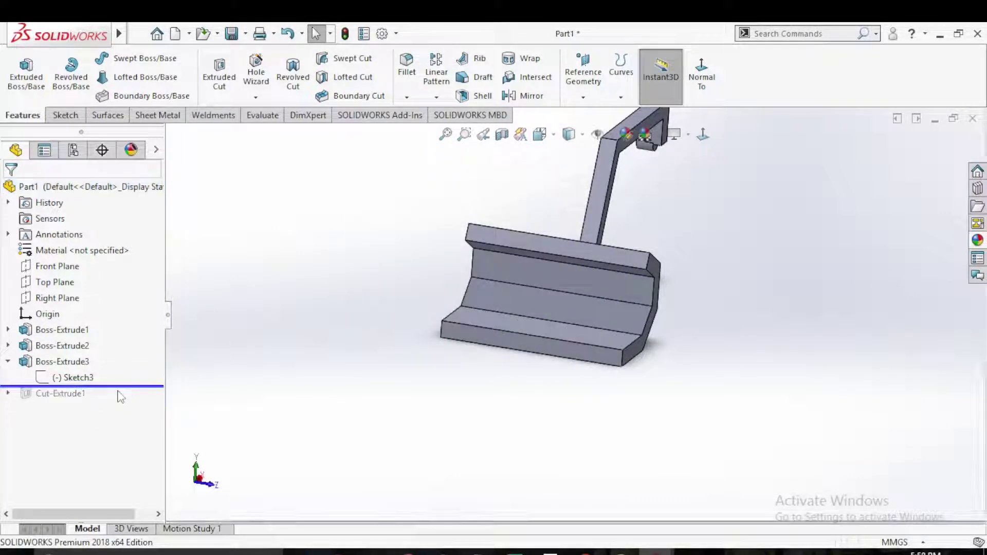
{"action": "left_click", "coordinate": [62, 362]}
{"action": "left_click", "coordinate": [418, 205]}
Chamfer the blade's bottom front edge 2 mm at 45°.
{"action": "left_click", "coordinate": [412, 98]}
{"action": "left_click", "coordinate": [437, 133]}
{"action": "left_click", "coordinate": [498, 329]}
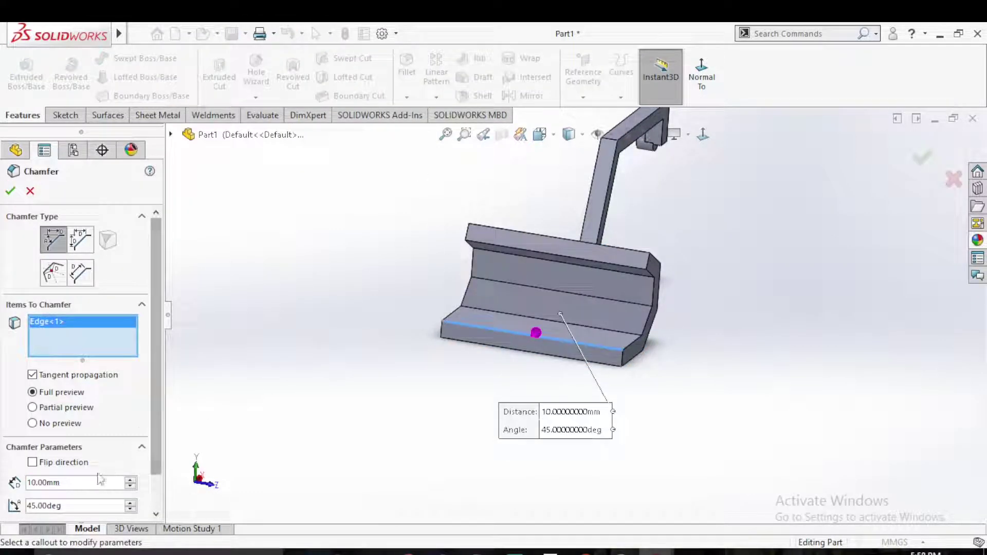
{"action": "left_click_drag", "start_coordinate": [98, 482], "coordinate": [2, 473]}
{"action": "type", "text": "2"}
{"action": "key", "text": "Return"}
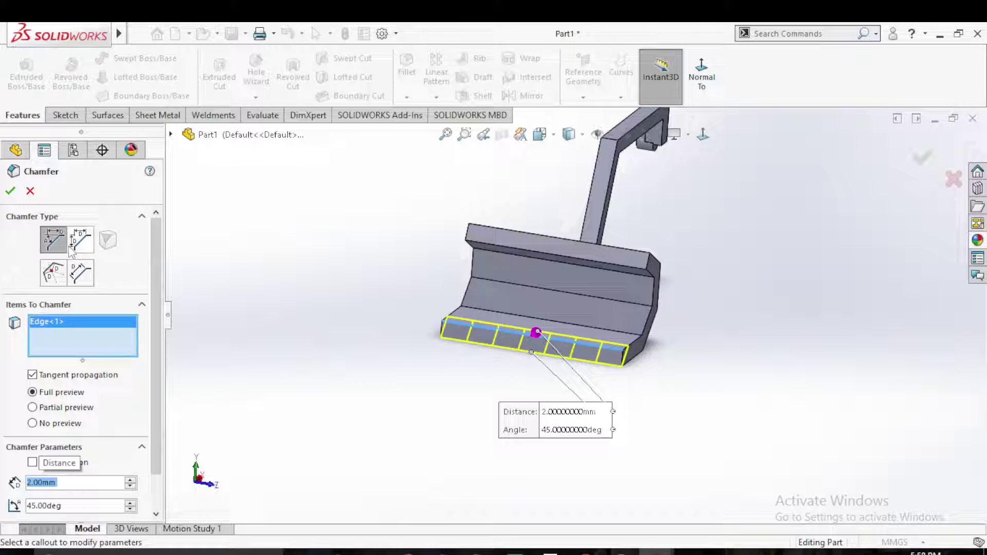
{"action": "middle_click_drag", "start_coordinate": [267, 327], "coordinate": [241, 339]}
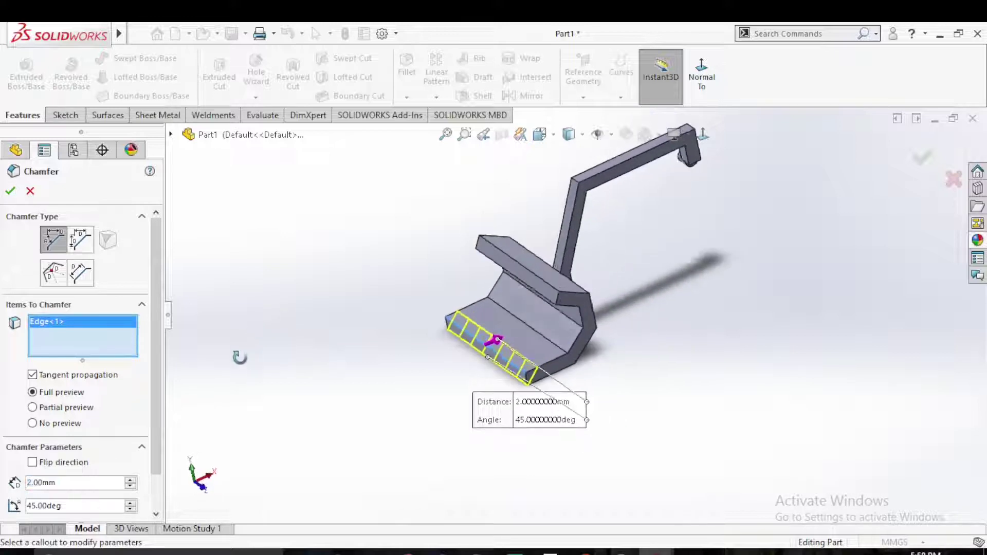
{"action": "left_click", "coordinate": [10, 192]}
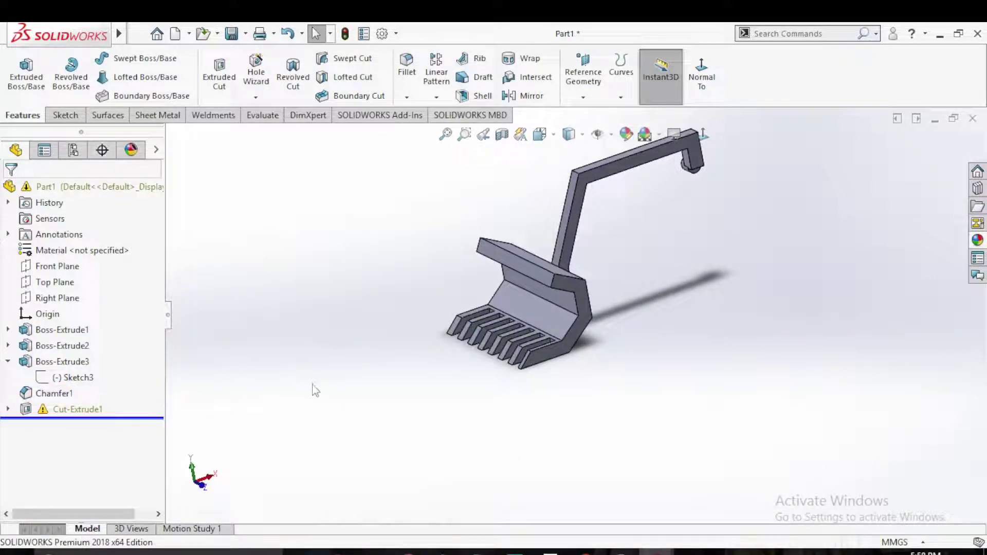
{"action": "scroll", "coordinate": [316, 390], "scroll_direction": "up", "scroll_amount": 3}
{"action": "middle_click_drag", "start_coordinate": [385, 326], "coordinate": [368, 380]}
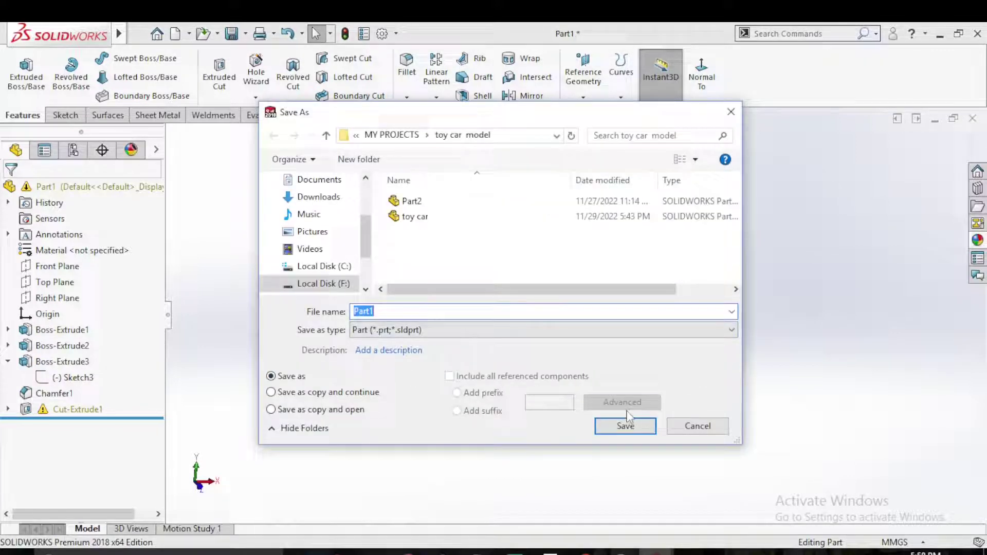
Save the part as Part1 in the toy car model folder.
{"action": "left_click", "coordinate": [612, 421]}
{"action": "scroll", "coordinate": [573, 392], "scroll_direction": "up", "scroll_amount": 2}
{"action": "scroll", "coordinate": [618, 271], "scroll_direction": "down", "scroll_amount": 2}
{"action": "scroll", "coordinate": [618, 270], "scroll_direction": "down", "scroll_amount": 2}
{"action": "mouse_move", "coordinate": [610, 346]}
{"action": "middle_mouse_down"}
{"action": "mouse_move", "coordinate": [539, 333]}
{"action": "mouse_move", "coordinate": [555, 332]}
{"action": "middle_mouse_up"}
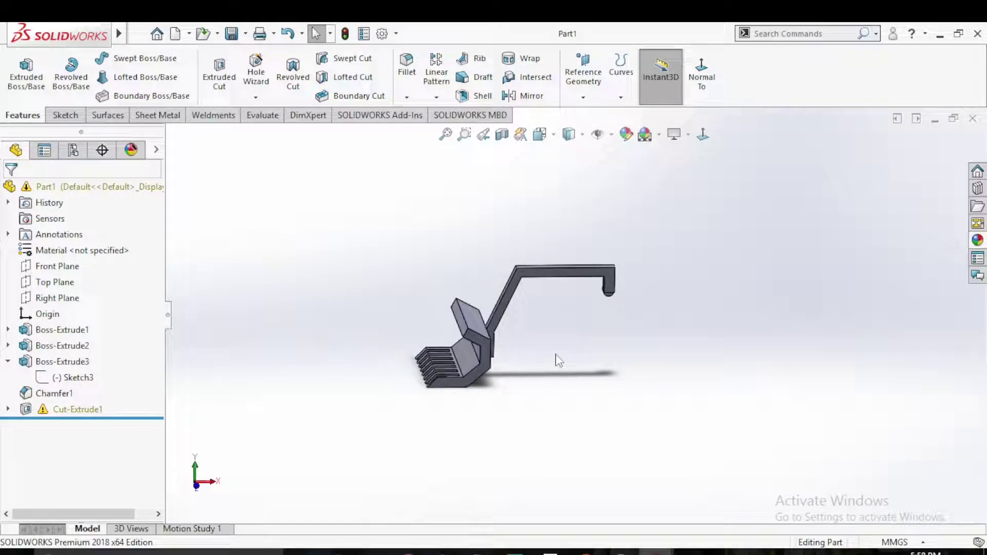
{"action": "middle_click_drag", "start_coordinate": [559, 360], "coordinate": [583, 396]}
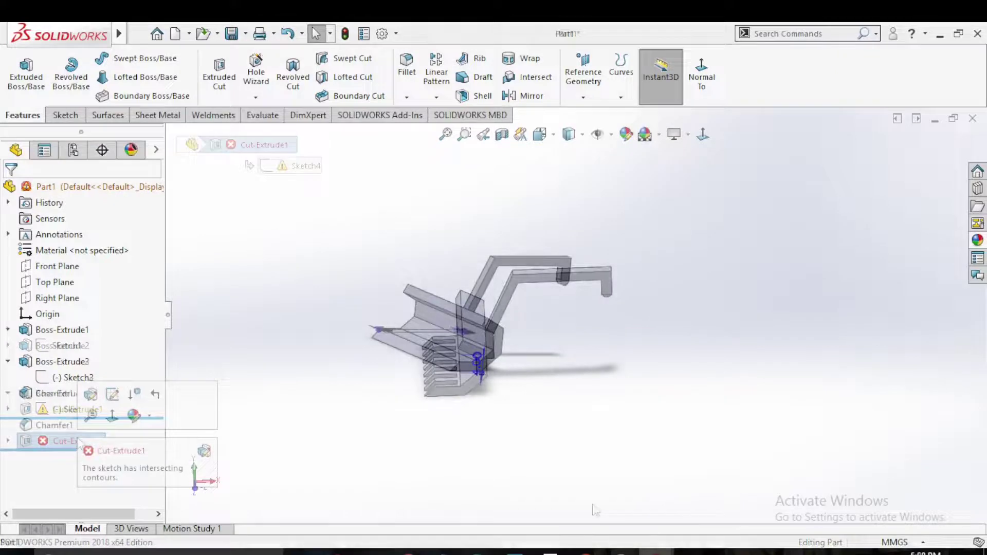
Move the tooth sketch onto Front Plane and dismiss the rebuild errors.
{"action": "left_click", "coordinate": [69, 378]}
{"action": "left_click", "coordinate": [101, 333]}
{"action": "right_click", "coordinate": [119, 235]}
{"action": "left_click", "coordinate": [144, 246]}
{"action": "left_click", "coordinate": [170, 135]}
{"action": "left_click", "coordinate": [213, 214]}
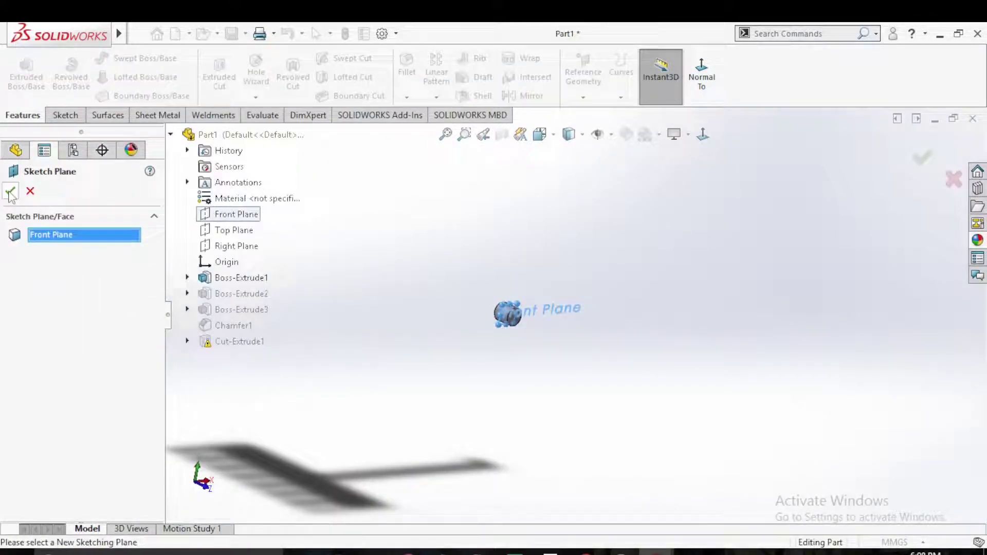
{"action": "left_click", "coordinate": [10, 190]}
{"action": "left_click", "coordinate": [595, 295]}
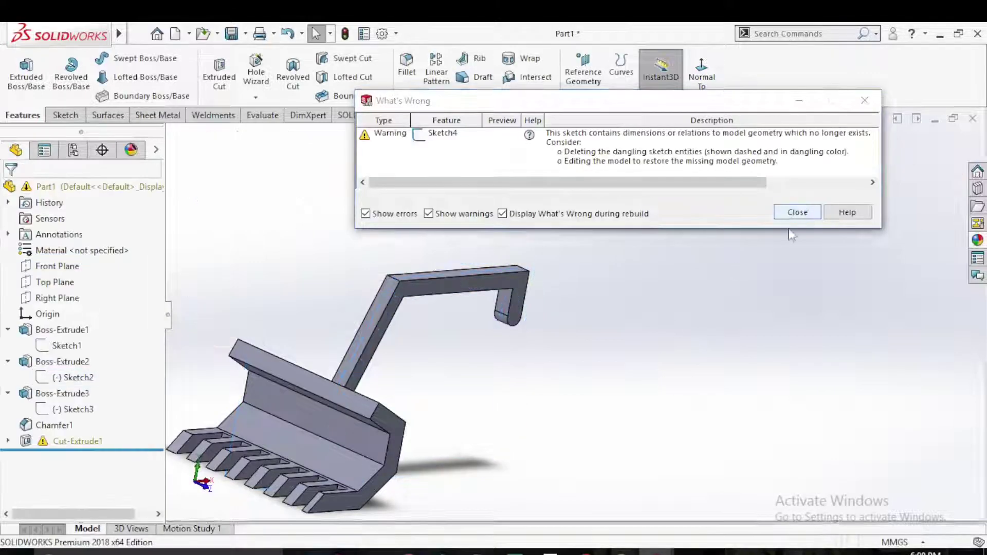
{"action": "left_click", "coordinate": [794, 211]}
Change the blade extrusion Boss-Extrude3 depth to 35 mm.
{"action": "left_click", "coordinate": [62, 361]}
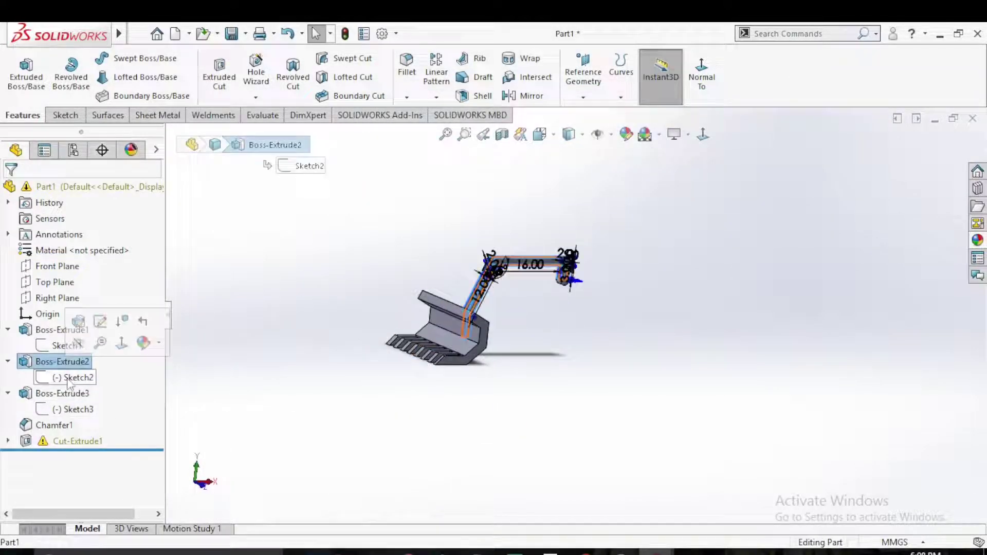
{"action": "left_click", "coordinate": [62, 393]}
{"action": "left_click", "coordinate": [81, 352]}
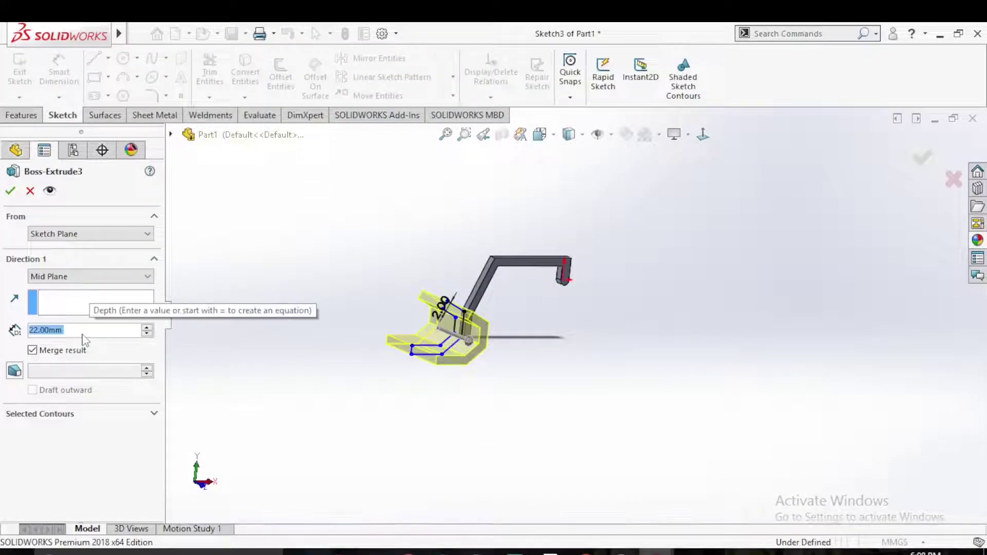
{"action": "type", "text": "35"}
{"action": "key", "text": "Return"}
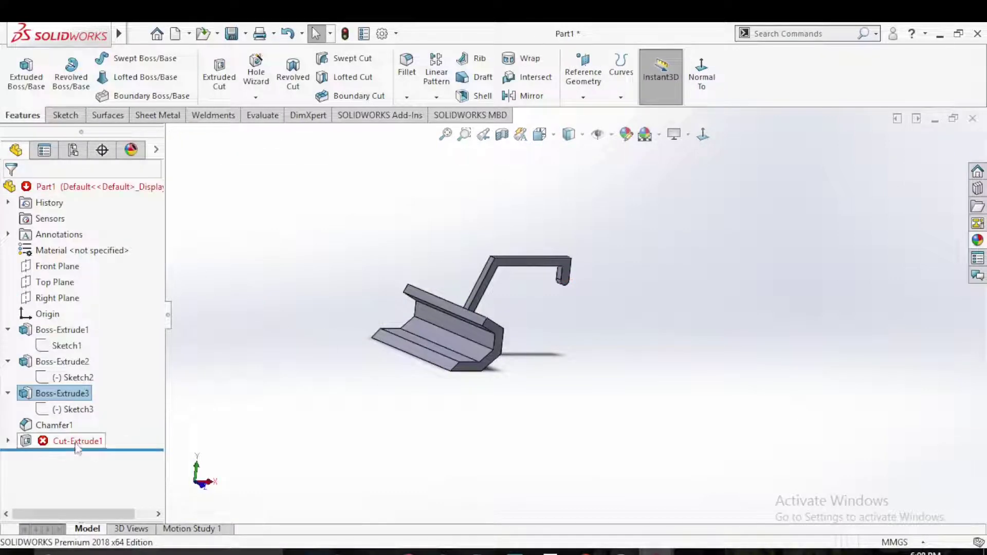
Delete Cut-Extrude1 while keeping its Sketch4.
{"action": "left_click", "coordinate": [77, 442]}
{"action": "right_click", "coordinate": [43, 442]}
{"action": "left_click", "coordinate": [83, 371]}
{"action": "left_click", "coordinate": [392, 172]}
{"action": "left_click", "coordinate": [789, 220]}
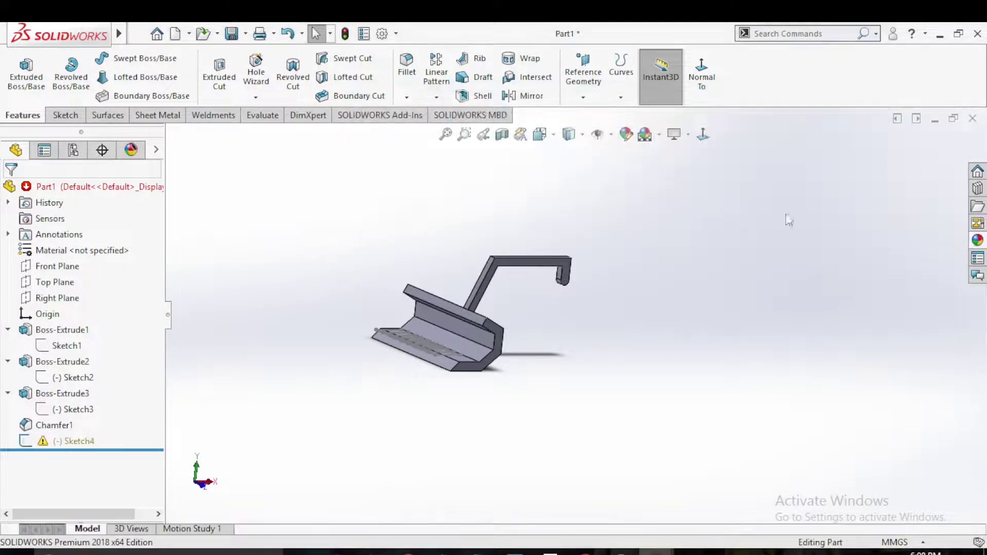
{"action": "middle_click_drag", "start_coordinate": [374, 404], "coordinate": [239, 428]}
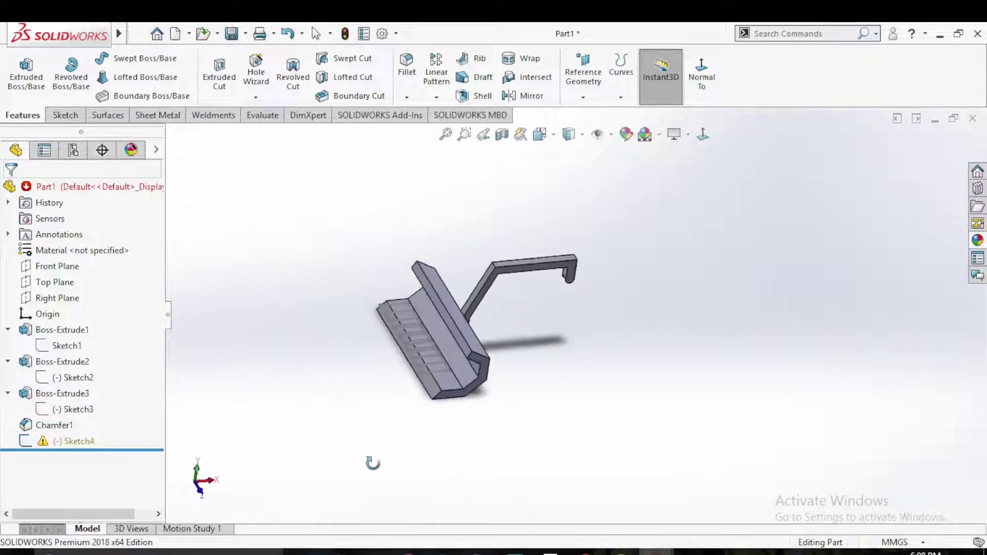
Dimension Sketch2's lower leg 5.00 mm, rebuild, then reopen Sketch4.
{"action": "left_click", "coordinate": [62, 361]}
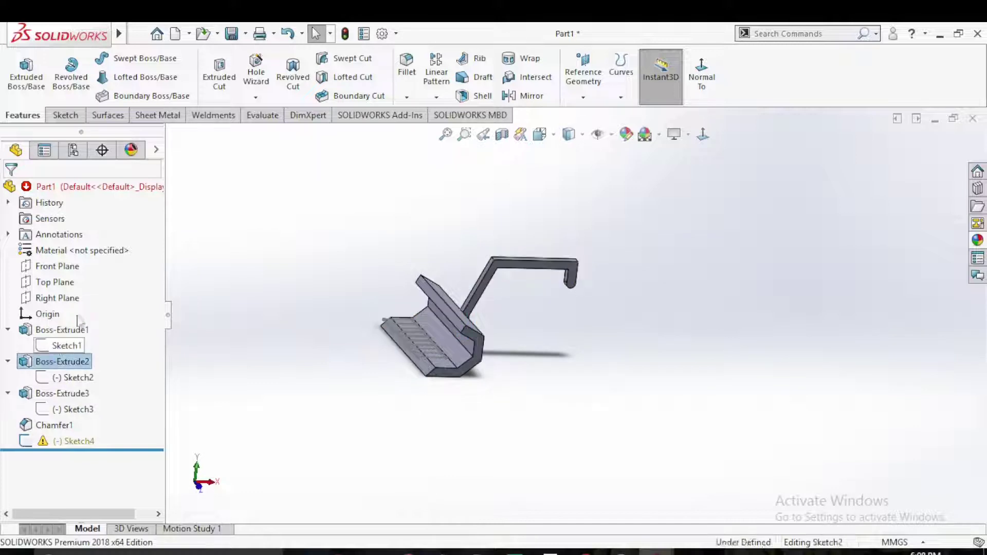
{"action": "left_click", "coordinate": [82, 343]}
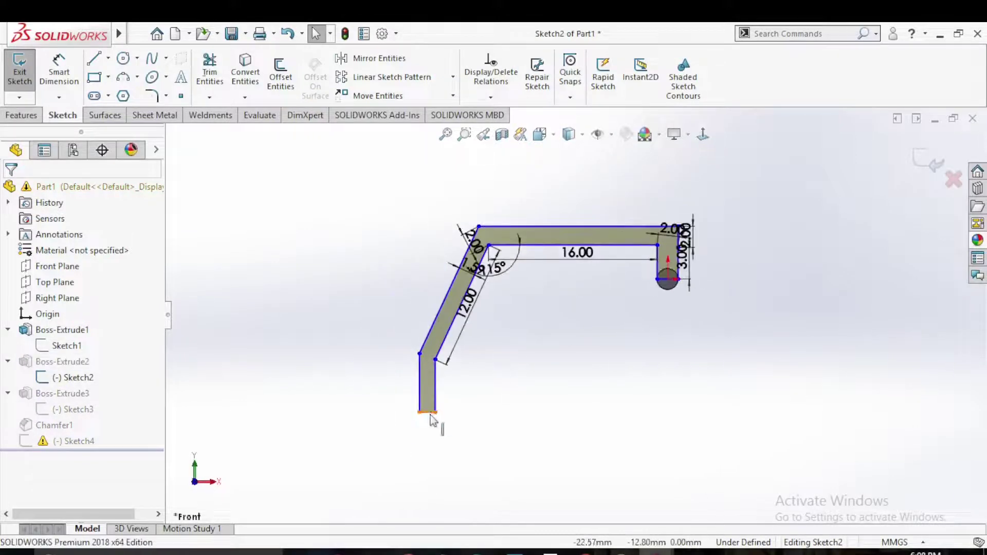
{"action": "key", "text": "d"}
{"action": "left_click", "coordinate": [436, 391]}
{"action": "left_click", "coordinate": [465, 391]}
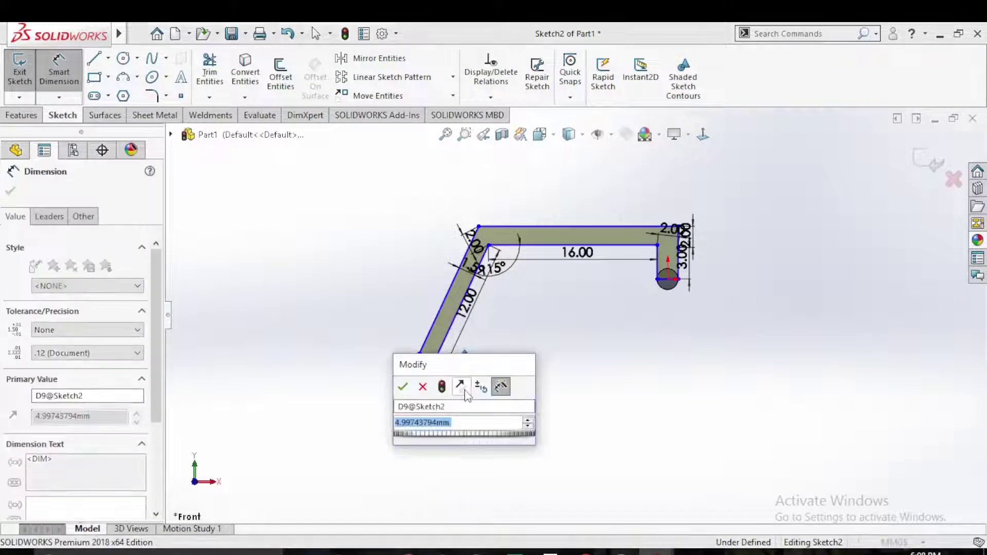
{"action": "key", "text": "Return"}
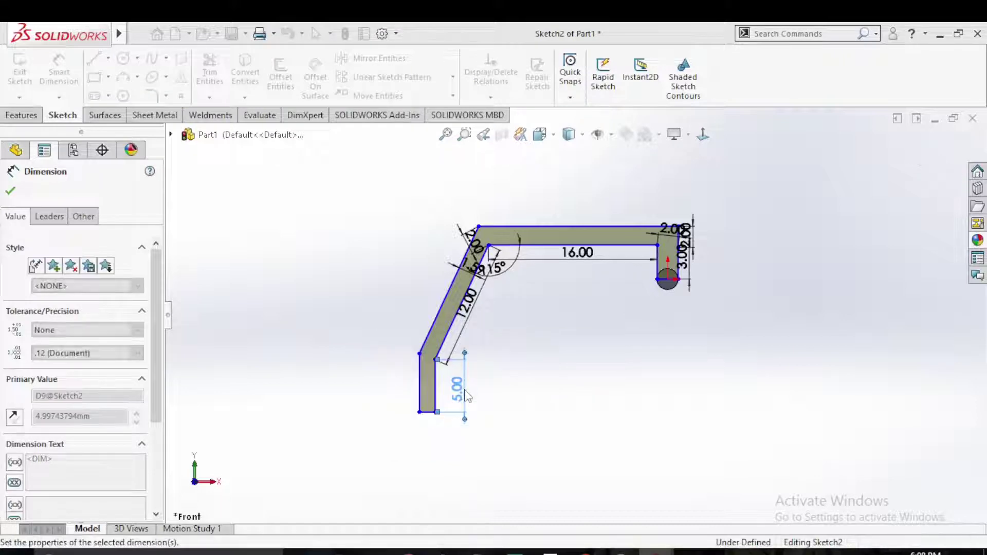
{"action": "key", "text": "ctrl+b"}
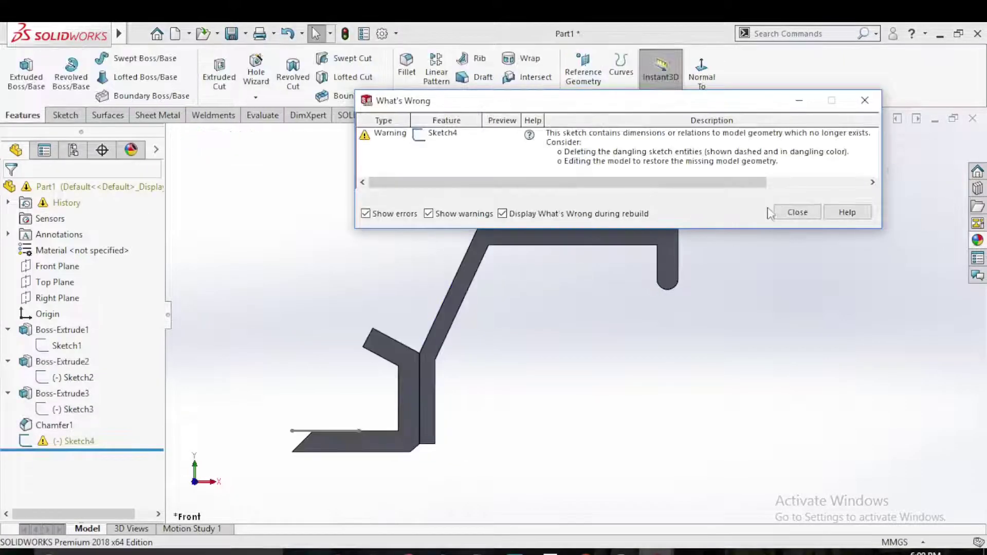
{"action": "left_click", "coordinate": [796, 212]}
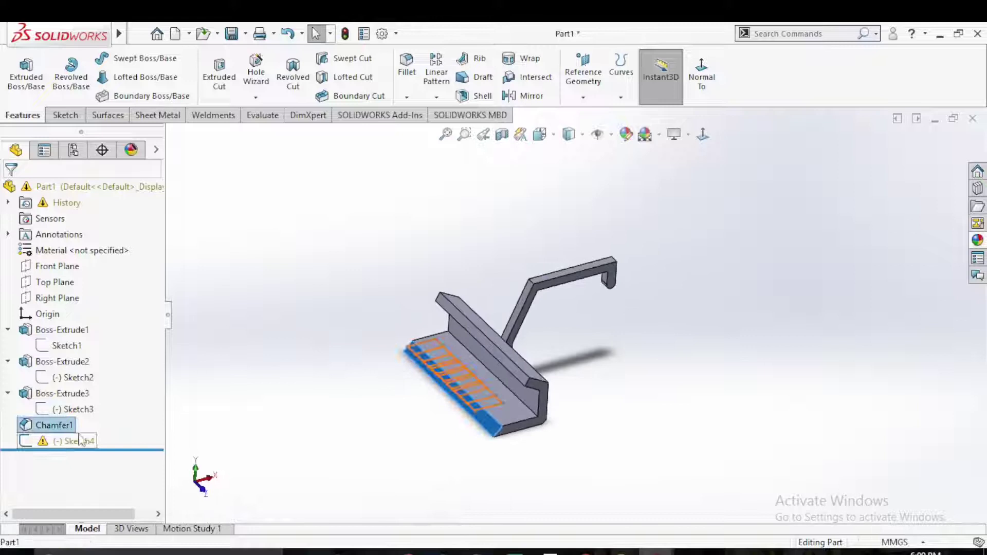
{"action": "left_click", "coordinate": [80, 441]}
{"action": "left_click", "coordinate": [95, 425]}
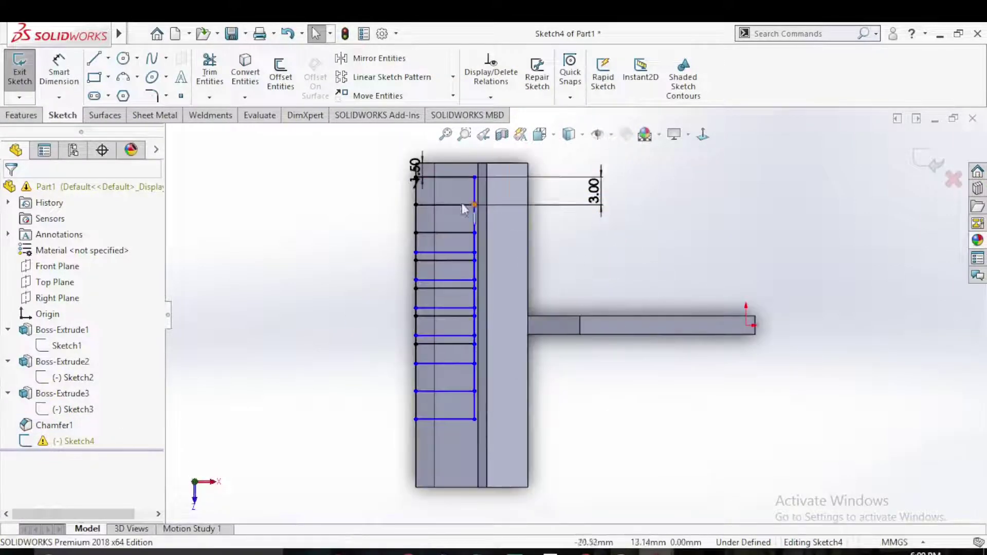
Change the tooth sketch's D1 dimension from 7 and exit the sketch.
{"action": "scroll", "coordinate": [391, 174], "scroll_direction": "down", "scroll_amount": 2}
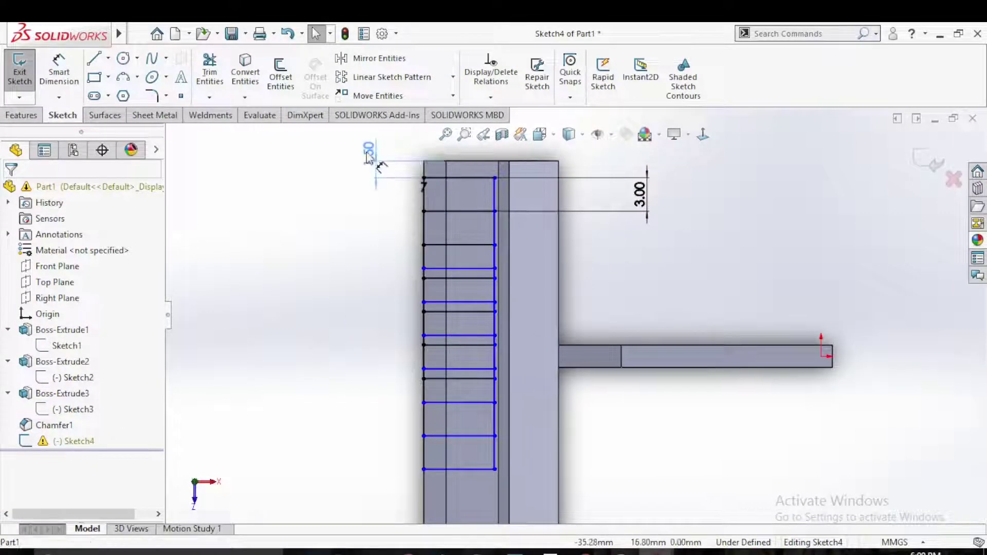
{"action": "double_click", "coordinate": [424, 187]}
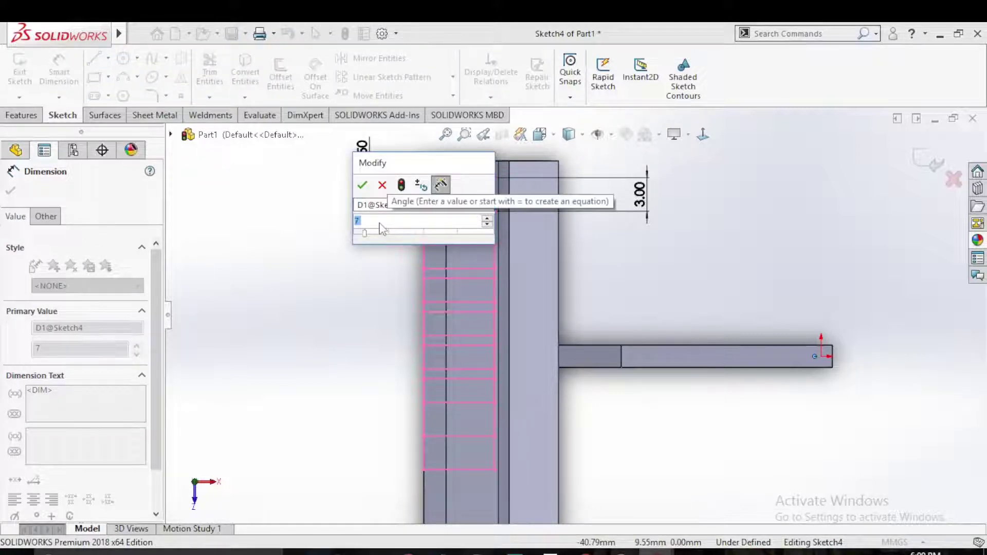
{"action": "type", "text": "0"}
{"action": "key", "text": "Return"}
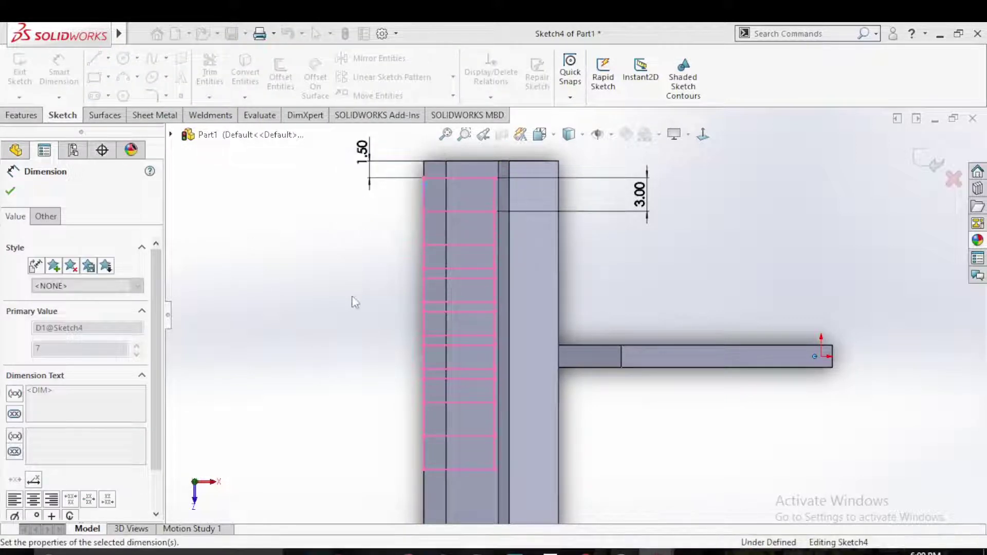
{"action": "scroll", "coordinate": [445, 411], "scroll_direction": "down", "scroll_amount": 2}
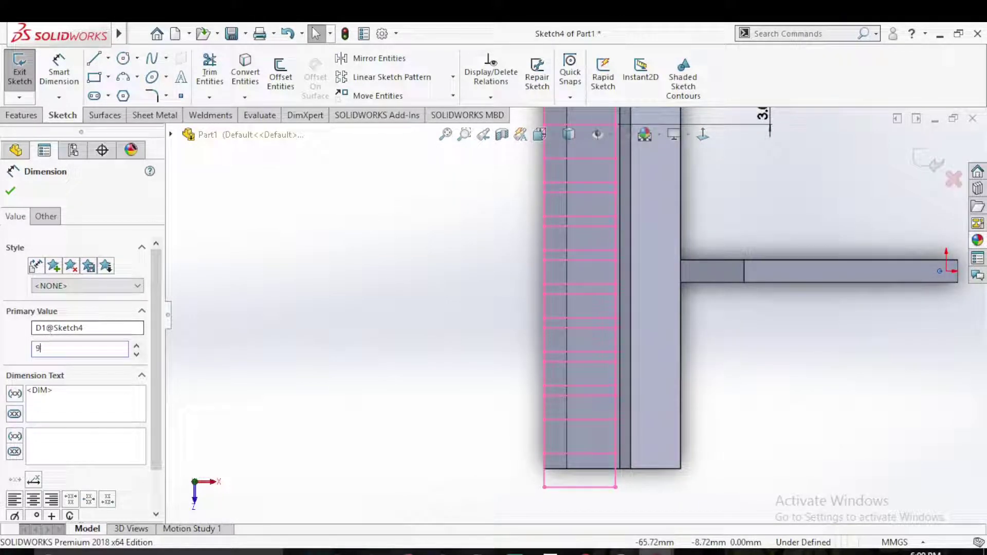
{"action": "left_click", "coordinate": [10, 194]}
{"action": "scroll", "coordinate": [447, 353], "scroll_direction": "up", "scroll_amount": 3}
{"action": "scroll", "coordinate": [581, 396], "scroll_direction": "up", "scroll_amount": 2}
{"action": "mouse_move", "coordinate": [581, 396]}
{"action": "middle_mouse_down"}
{"action": "mouse_move", "coordinate": [581, 358]}
{"action": "mouse_move", "coordinate": [576, 377]}
{"action": "middle_mouse_up"}
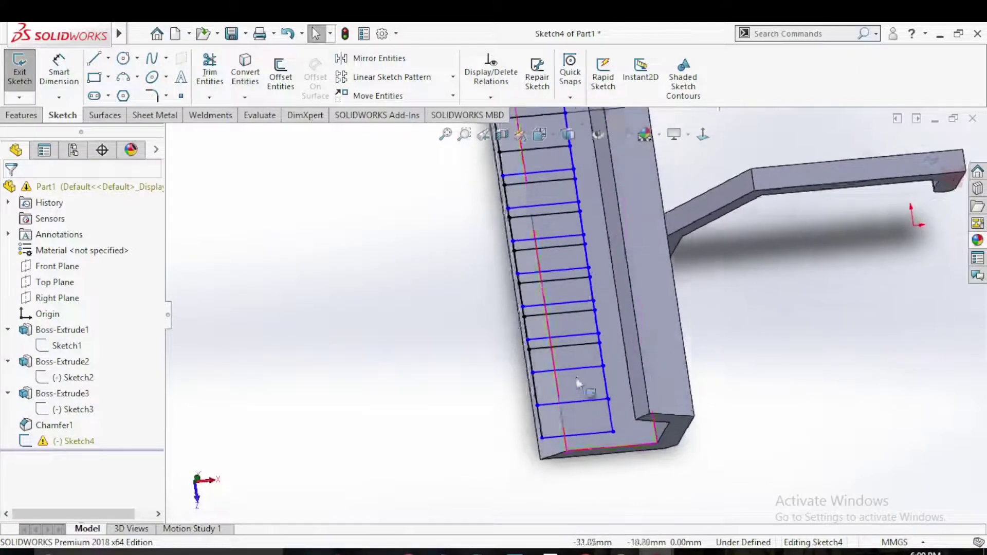
{"action": "scroll", "coordinate": [575, 377], "scroll_direction": "up", "scroll_amount": 2}
{"action": "left_click", "coordinate": [909, 160]}
{"action": "left_click", "coordinate": [800, 212]}
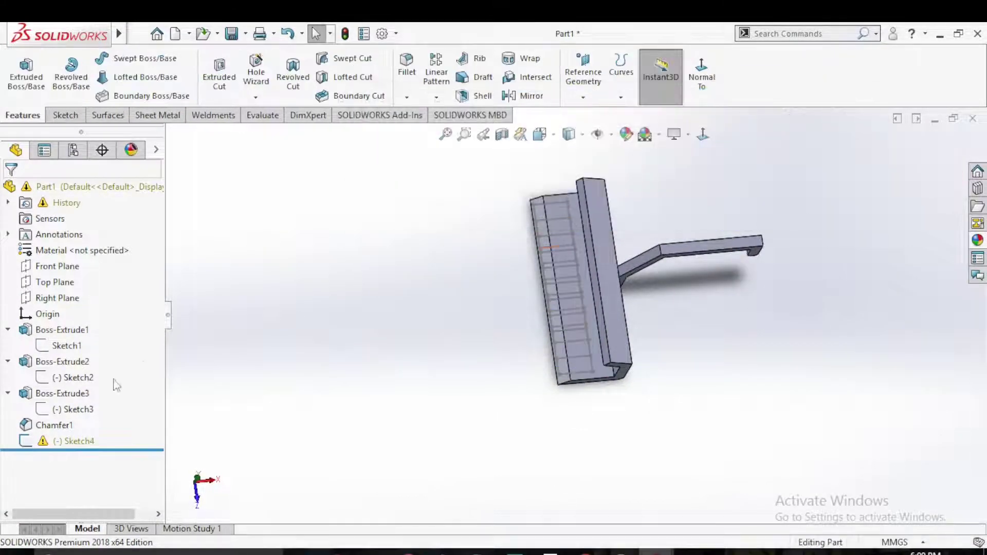
Delete Sketch4, confirming Yes.
{"action": "left_click", "coordinate": [73, 440]}
{"action": "key", "text": "Delete"}
{"action": "left_click", "coordinate": [393, 173]}
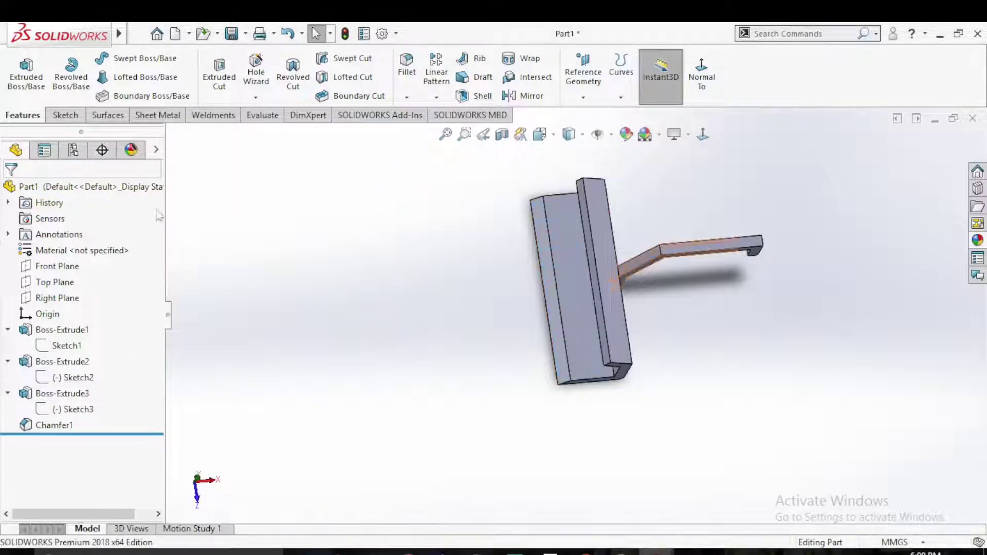
Sketch a corner rectangle across the top of the blade's front face.
{"action": "left_click", "coordinate": [563, 239]}
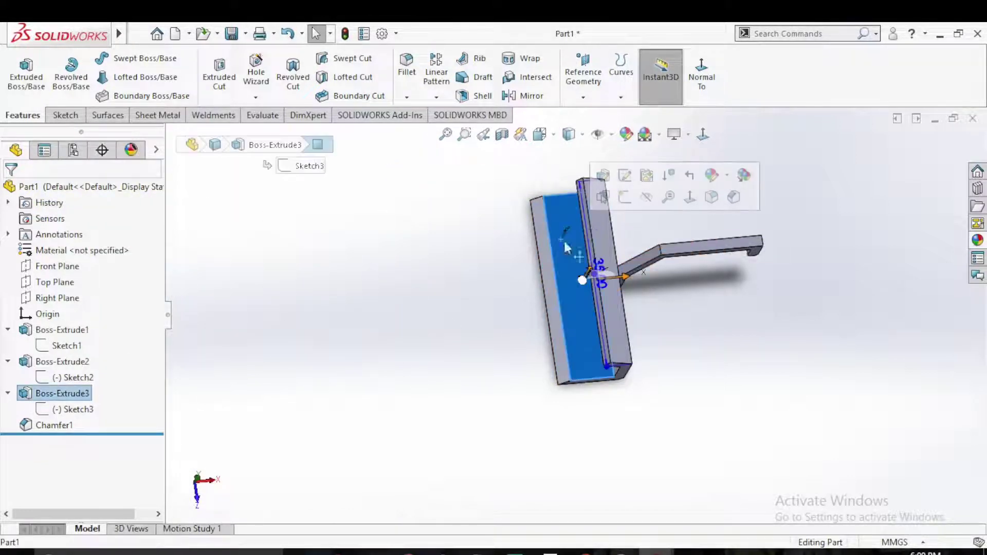
{"action": "left_click", "coordinate": [623, 194]}
{"action": "left_click", "coordinate": [94, 76]}
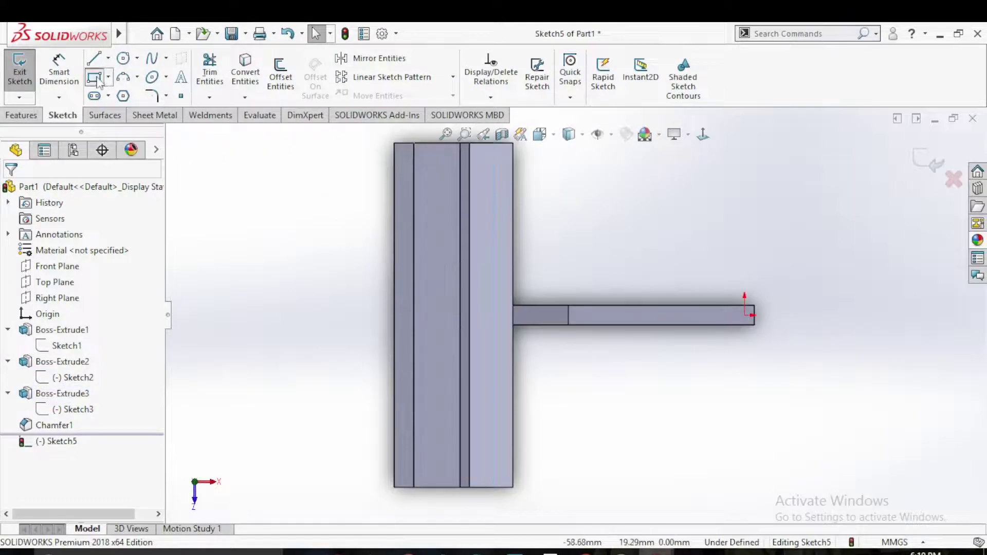
{"action": "left_click", "coordinate": [381, 160]}
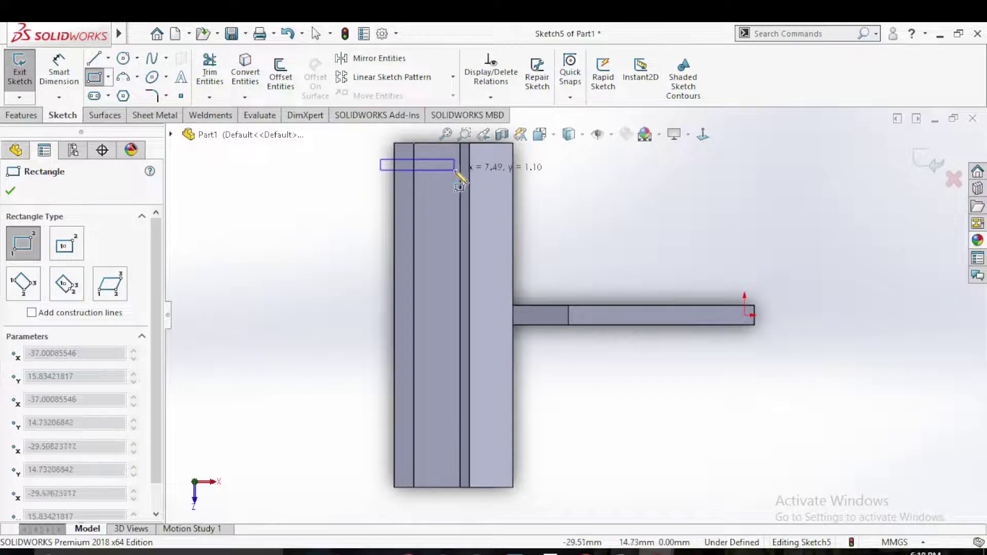
{"action": "left_click", "coordinate": [456, 174]}
{"action": "right_click", "coordinate": [456, 174]}
Dimension the rectangle 1.5 mm below the blade's top edge and 1.2 mm tall.
{"action": "left_click", "coordinate": [492, 185]}
{"action": "scroll", "coordinate": [403, 223], "scroll_direction": "up", "scroll_amount": 3}
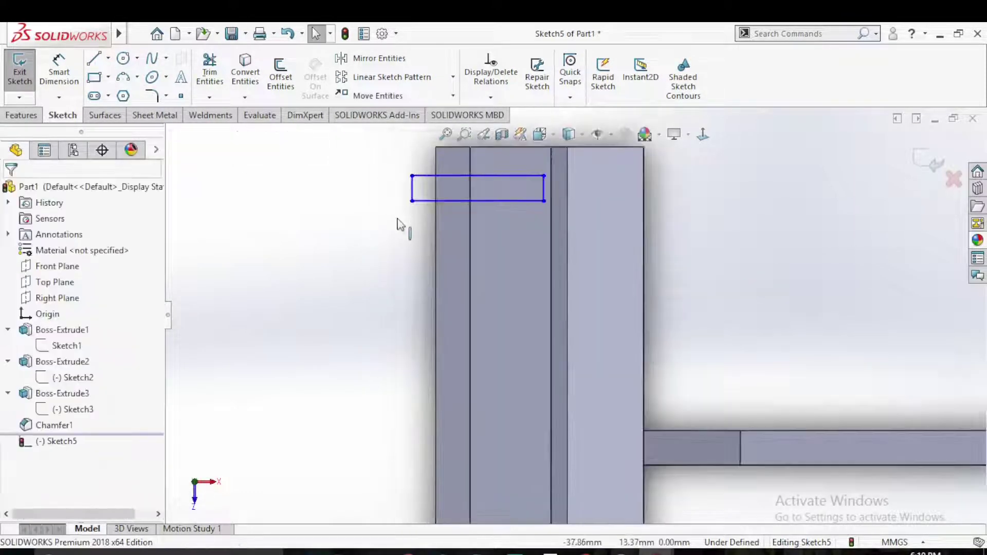
{"action": "left_click", "coordinate": [560, 281]}
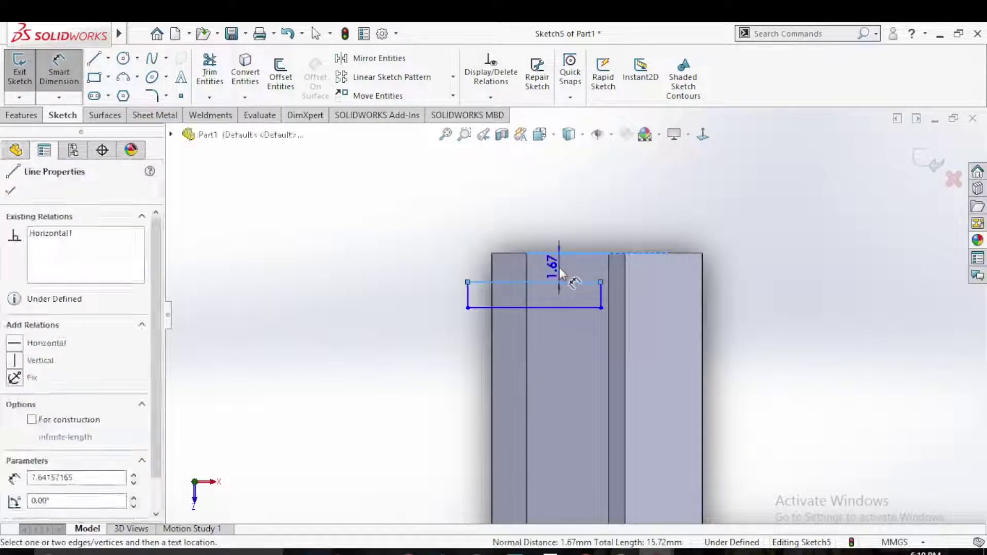
{"action": "type", "text": "1.5"}
{"action": "key", "text": "Return"}
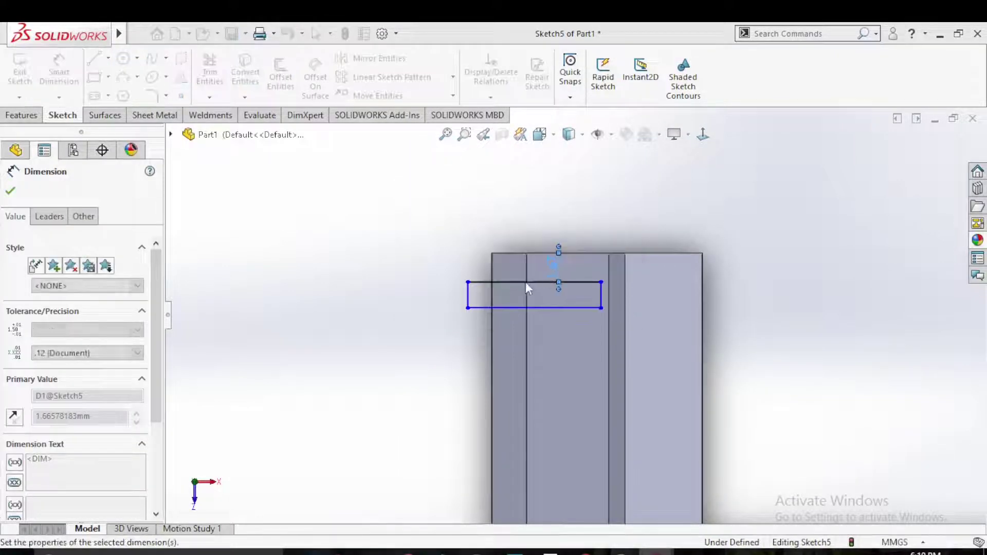
{"action": "key", "text": "Escape"}
{"action": "left_click", "coordinate": [468, 298]}
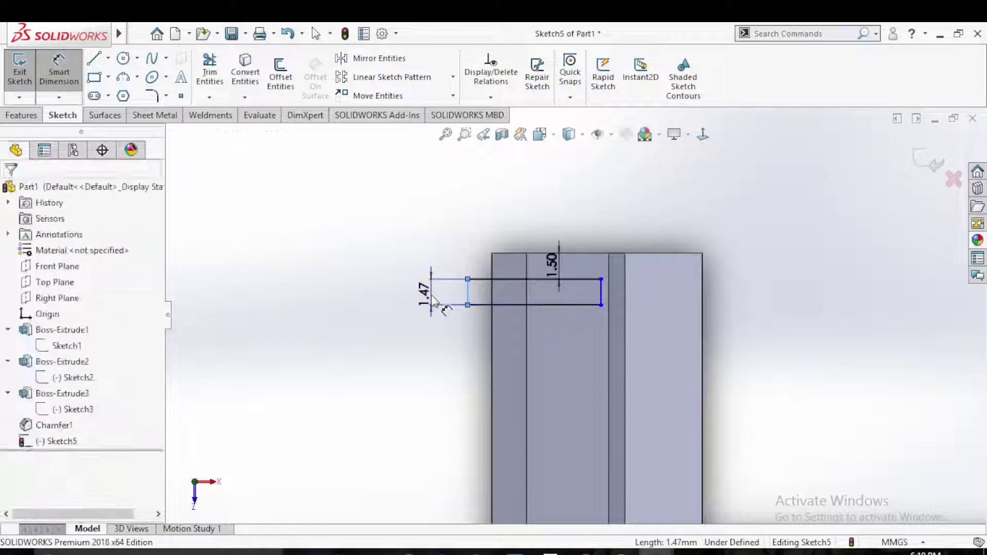
{"action": "left_click", "coordinate": [431, 301]}
{"action": "type", "text": "1.2"}
{"action": "key", "text": "Return"}
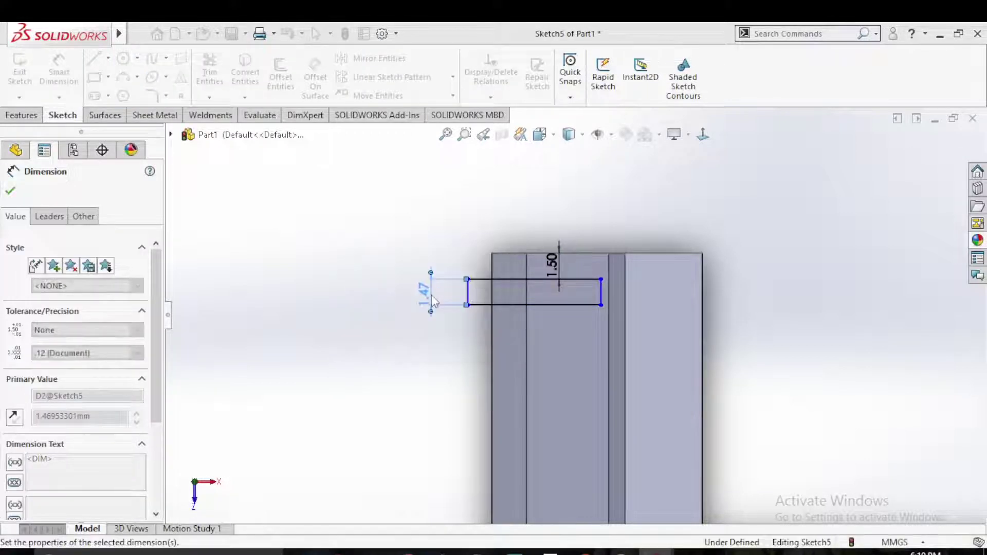
{"action": "left_click", "coordinate": [10, 191]}
{"action": "left_click", "coordinate": [391, 77]}
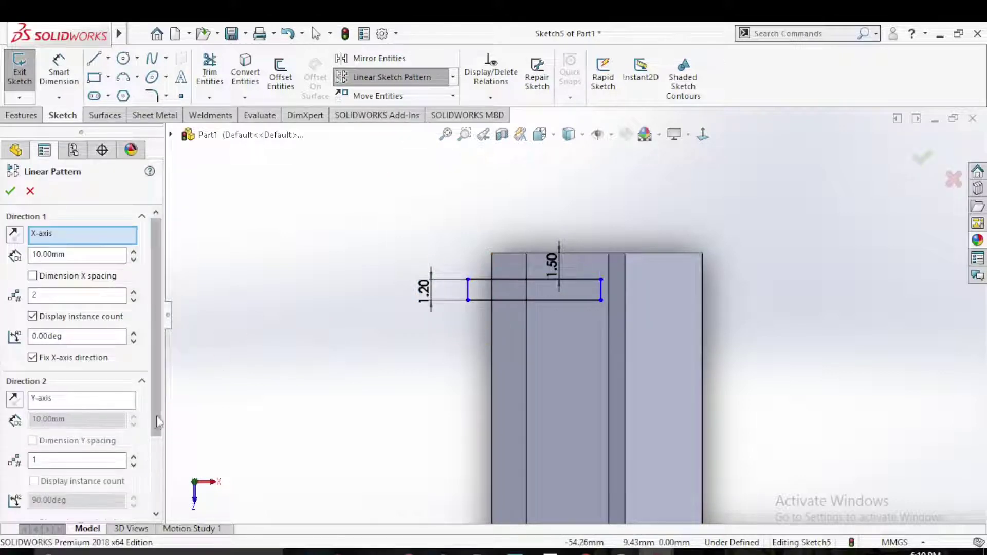
Select the rectangle's lines as the linear sketch pattern entities.
{"action": "left_click_drag", "start_coordinate": [159, 422], "coordinate": [105, 482]}
{"action": "left_click", "coordinate": [477, 285]}
{"action": "left_click", "coordinate": [600, 296]}
{"action": "scroll", "coordinate": [600, 296], "scroll_direction": "up", "scroll_amount": 3}
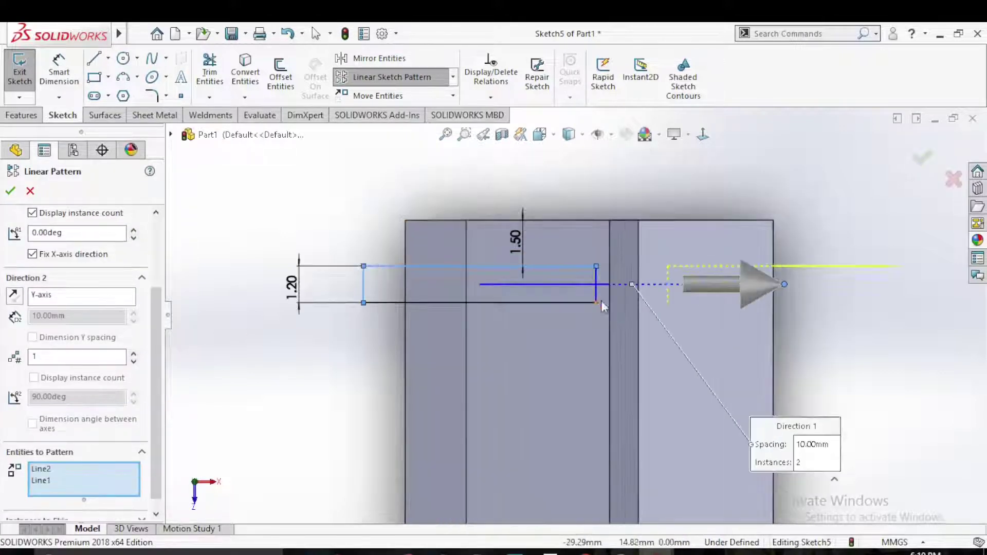
{"action": "left_click", "coordinate": [570, 303]}
{"action": "scroll", "coordinate": [103, 334], "scroll_direction": "up", "scroll_amount": 2}
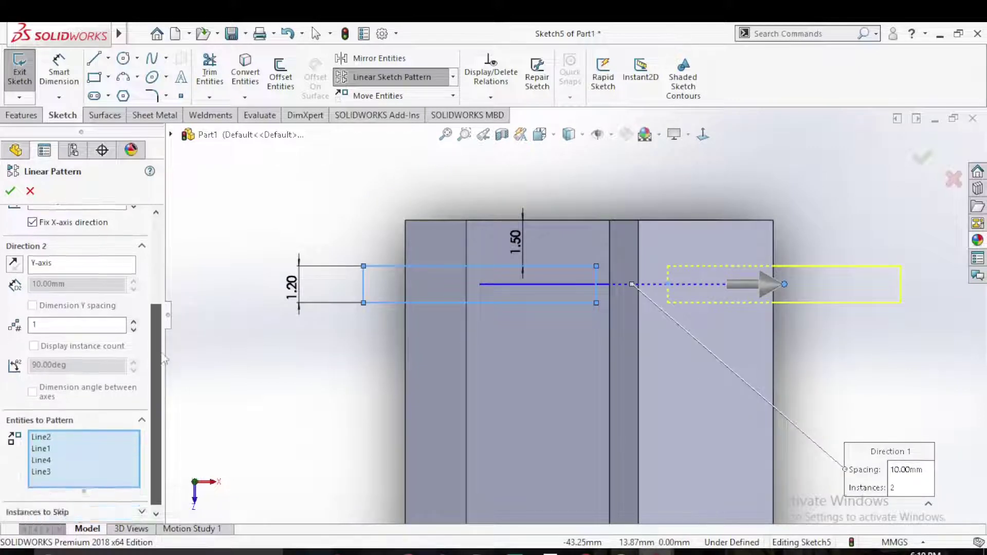
{"action": "scroll", "coordinate": [124, 380], "scroll_direction": "up", "scroll_amount": 2}
Repeat the rectangle downward in Direction 2 at 2 mm spacing, 17 instances.
{"action": "left_click", "coordinate": [134, 421]}
{"action": "left_click", "coordinate": [134, 420]}
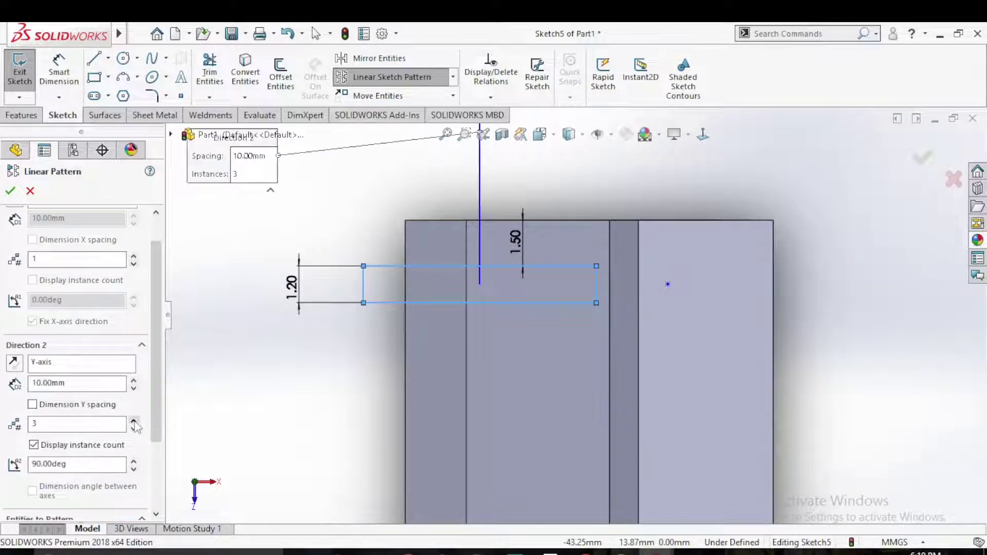
{"action": "type", "text": "2"}
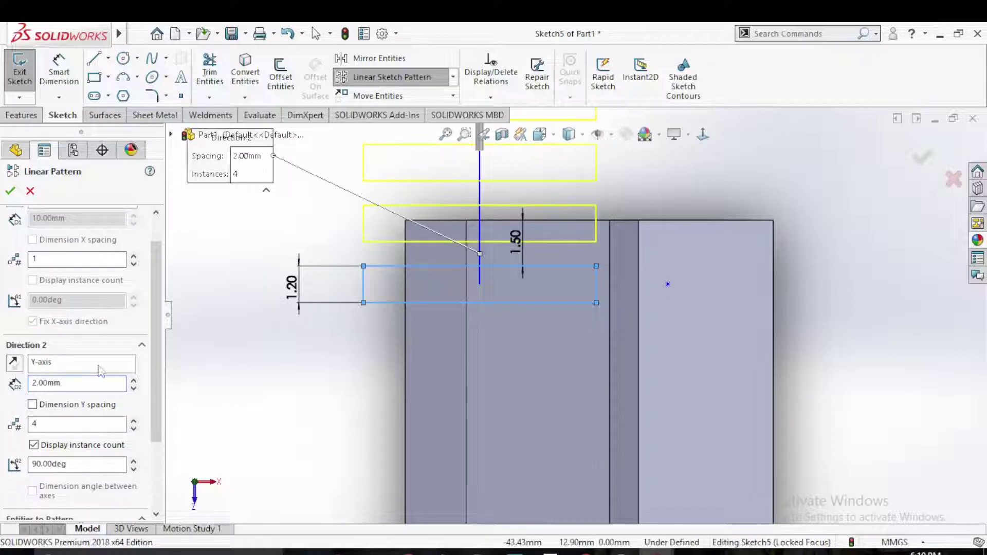
{"action": "left_click", "coordinate": [14, 362]}
{"action": "scroll", "coordinate": [153, 375], "scroll_direction": "down", "scroll_amount": 3}
{"action": "left_click", "coordinate": [134, 318]}
{"action": "left_click", "coordinate": [134, 317]}
{"action": "left_click", "coordinate": [134, 317]}
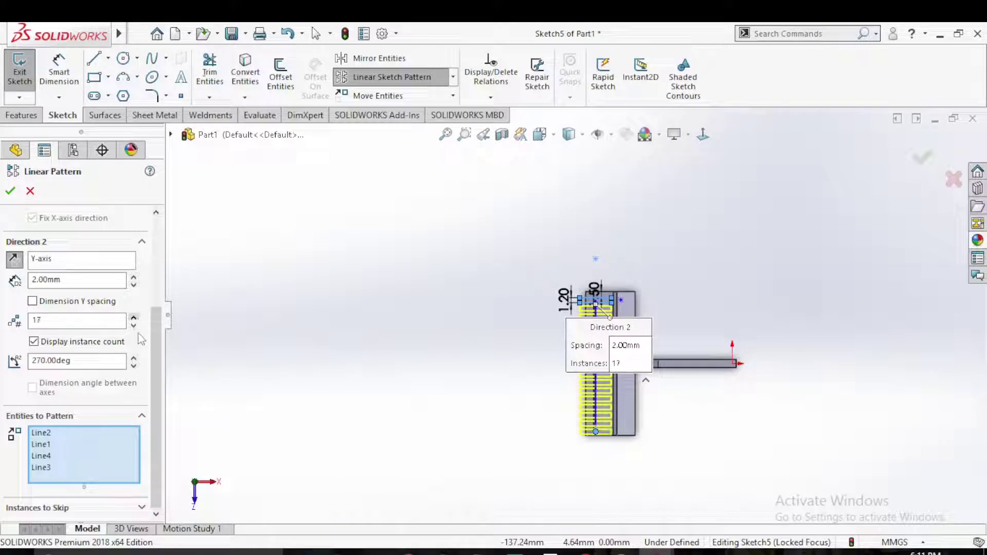
{"action": "key", "text": "Return"}
Cut the patterned slots 4 mm deep into the blade to form comb teeth.
{"action": "scroll", "coordinate": [553, 384], "scroll_direction": "down", "scroll_amount": 3}
{"action": "scroll", "coordinate": [553, 383], "scroll_direction": "down", "scroll_amount": 2}
{"action": "scroll", "coordinate": [553, 384], "scroll_direction": "up", "scroll_amount": 5}
{"action": "scroll", "coordinate": [485, 238], "scroll_direction": "down", "scroll_amount": 2}
{"action": "left_click", "coordinate": [23, 115]}
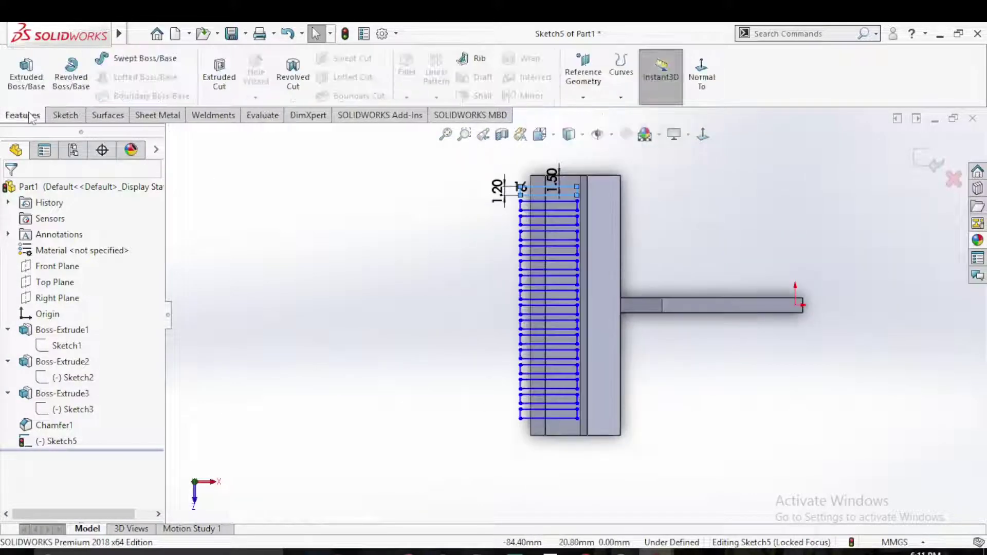
{"action": "left_click", "coordinate": [219, 89]}
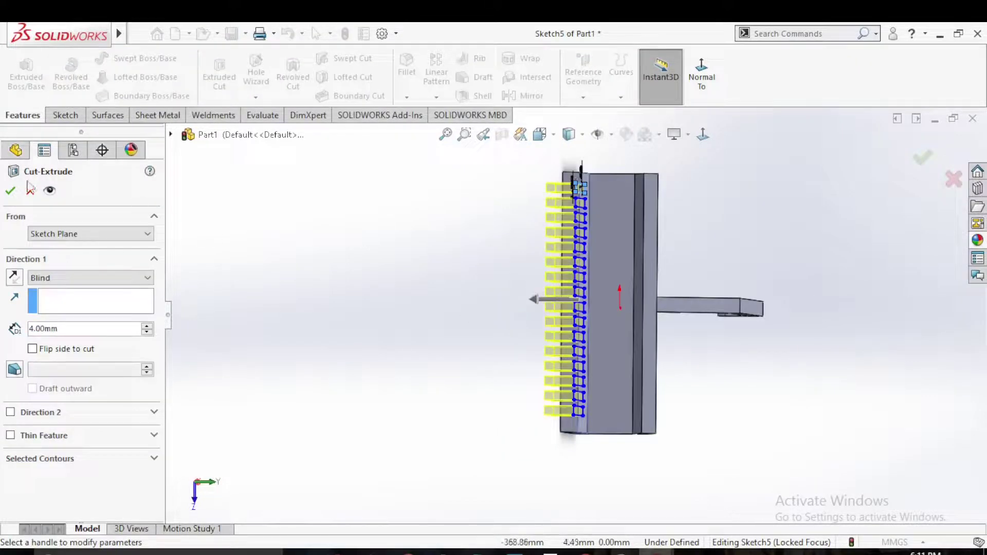
{"action": "left_click", "coordinate": [10, 190]}
{"action": "mouse_move", "coordinate": [822, 205]}
{"action": "middle_mouse_down"}
{"action": "mouse_move", "coordinate": [733, 172]}
{"action": "mouse_move", "coordinate": [744, 275]}
{"action": "mouse_move", "coordinate": [672, 260]}
{"action": "mouse_move", "coordinate": [604, 336]}
{"action": "mouse_move", "coordinate": [637, 324]}
{"action": "mouse_move", "coordinate": [636, 350]}
{"action": "mouse_move", "coordinate": [609, 348]}
{"action": "middle_mouse_up"}
{"action": "scroll", "coordinate": [637, 324], "scroll_direction": "up", "scroll_amount": 3}
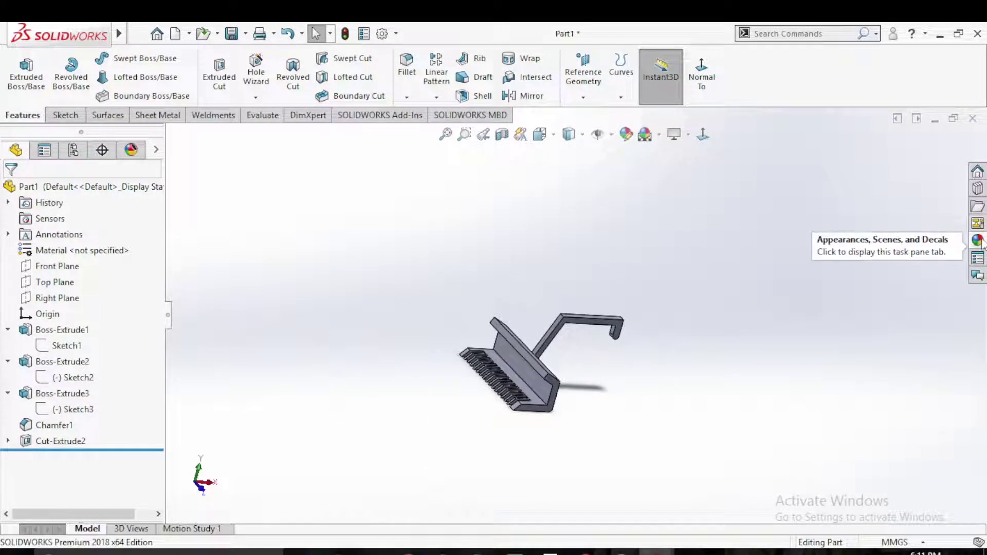
Apply a black colour appearance to the whole toothed blade and arm part.
{"action": "left_click", "coordinate": [981, 241]}
{"action": "left_click", "coordinate": [559, 373]}
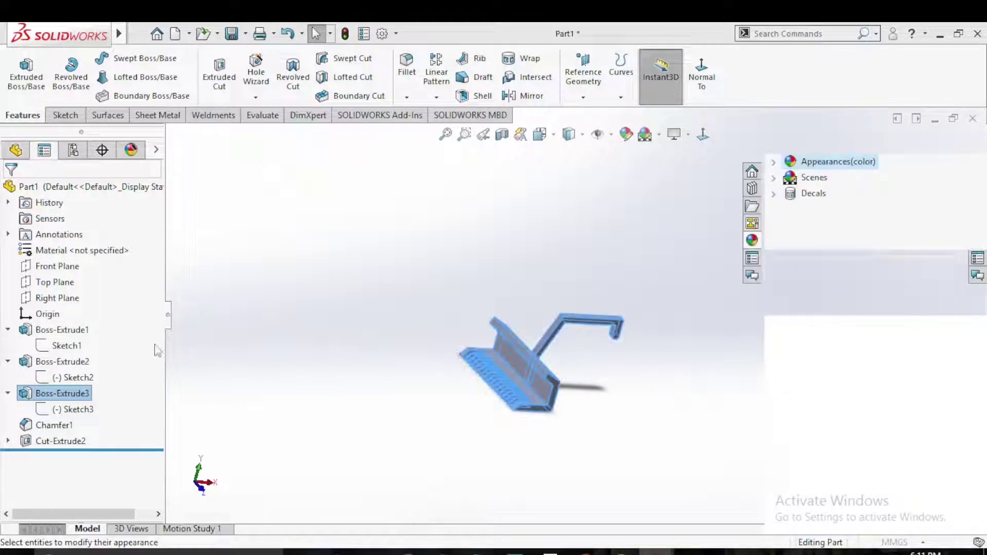
{"action": "left_click", "coordinate": [113, 506]}
{"action": "scroll", "coordinate": [580, 314], "scroll_direction": "down", "scroll_amount": 4}
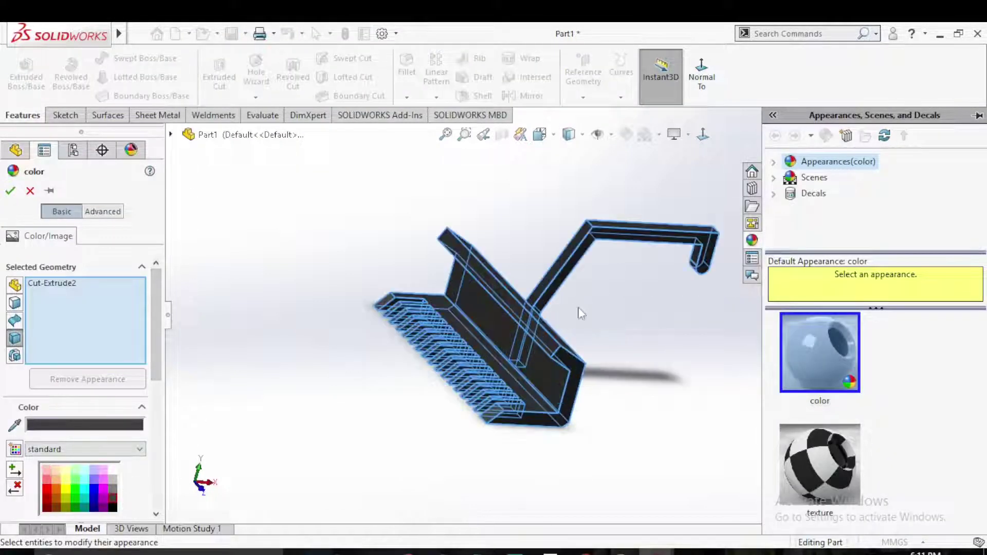
{"action": "left_click", "coordinate": [10, 191]}
{"action": "mouse_move", "coordinate": [364, 227]}
{"action": "middle_mouse_down"}
{"action": "mouse_move", "coordinate": [408, 302]}
{"action": "mouse_move", "coordinate": [386, 269]}
{"action": "mouse_move", "coordinate": [694, 391]}
{"action": "mouse_move", "coordinate": [790, 377]}
{"action": "mouse_move", "coordinate": [716, 387]}
{"action": "mouse_move", "coordinate": [700, 436]}
{"action": "middle_mouse_up"}
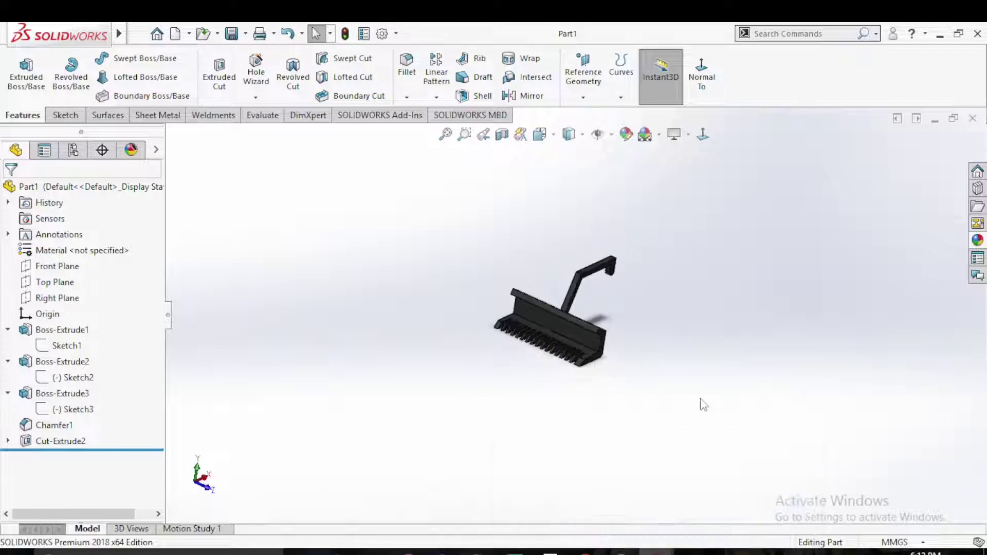
{"action": "scroll", "coordinate": [607, 291], "scroll_direction": "down", "scroll_amount": 2}
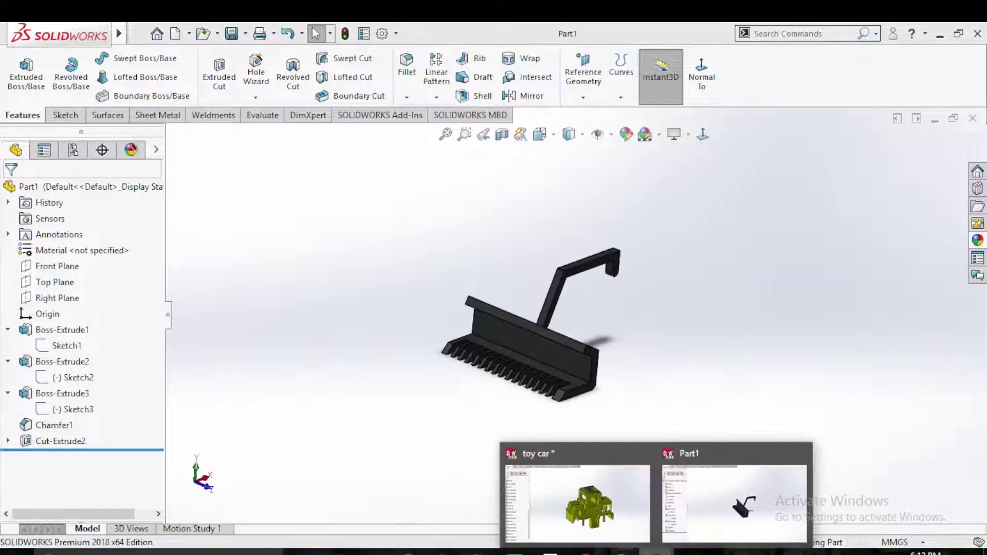
Start a new part document, Part3.
{"action": "left_click", "coordinate": [592, 458]}
{"action": "left_click", "coordinate": [734, 493]}
{"action": "left_click", "coordinate": [189, 33]}
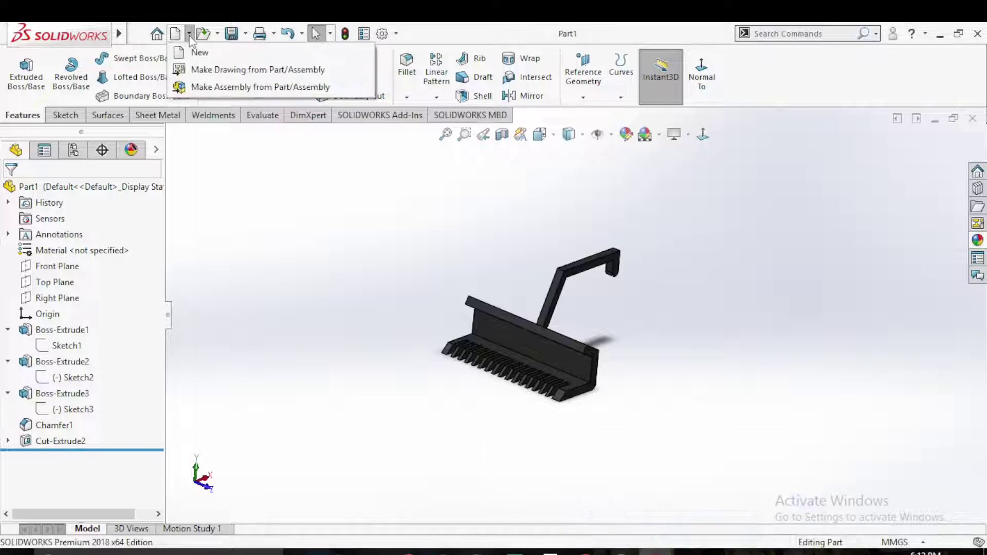
{"action": "left_click", "coordinate": [224, 89]}
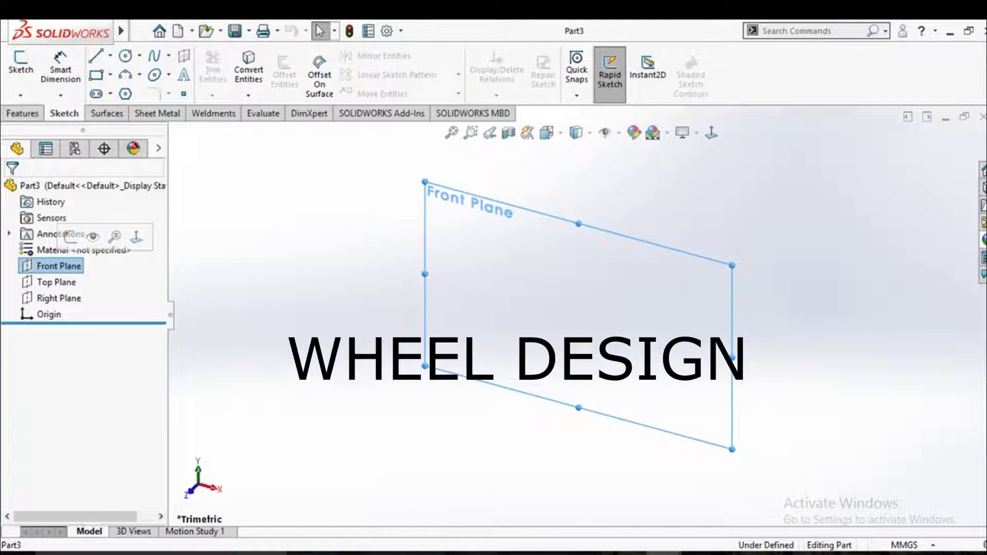
Sketch a circle at the origin on the Front Plane with an 18 mm diameter.
{"action": "left_click", "coordinate": [71, 235]}
{"action": "left_click", "coordinate": [125, 55]}
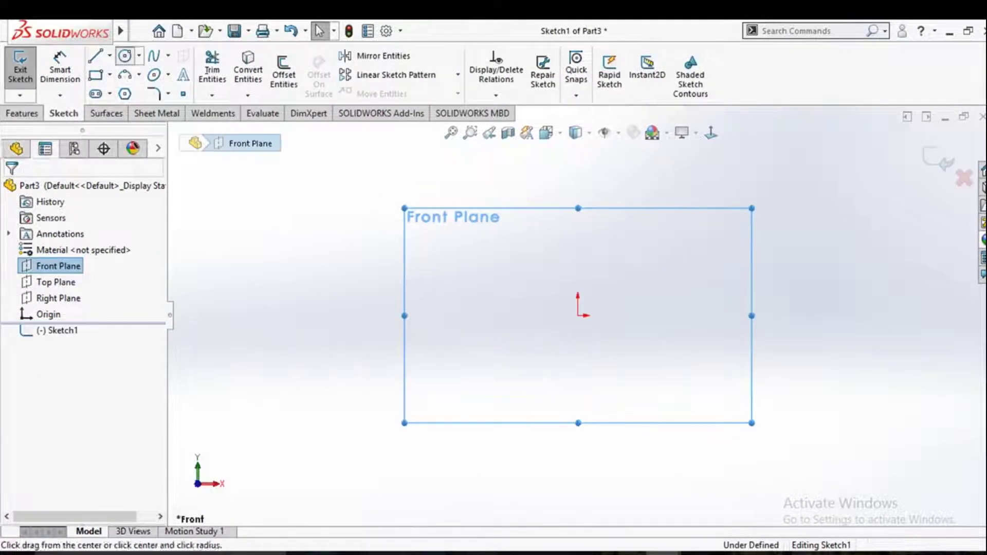
{"action": "left_click", "coordinate": [579, 314]}
{"action": "left_click", "coordinate": [675, 274]}
{"action": "left_click", "coordinate": [60, 66]}
{"action": "left_click", "coordinate": [683, 308]}
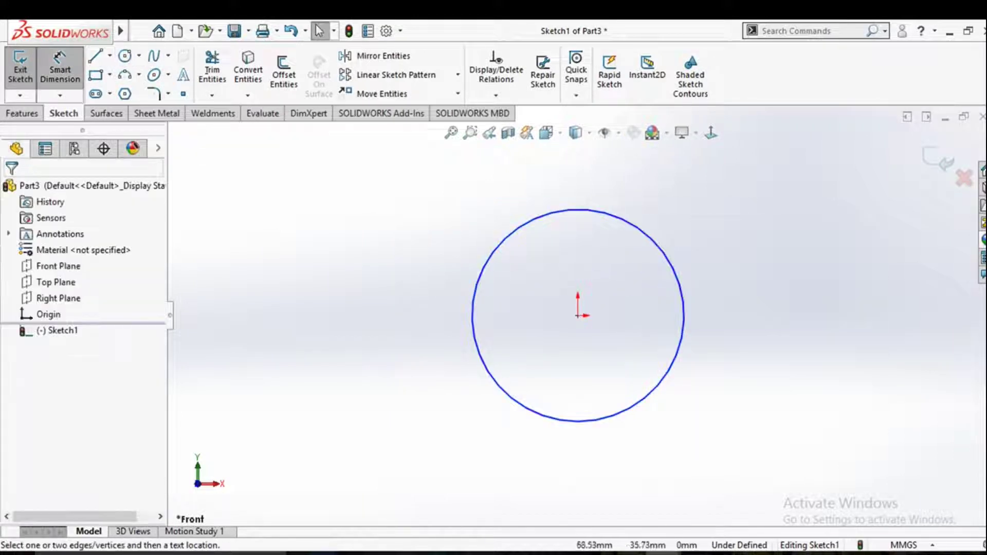
{"action": "left_click", "coordinate": [770, 282]}
{"action": "left_click", "coordinate": [753, 309]}
{"action": "type", "text": "18"}
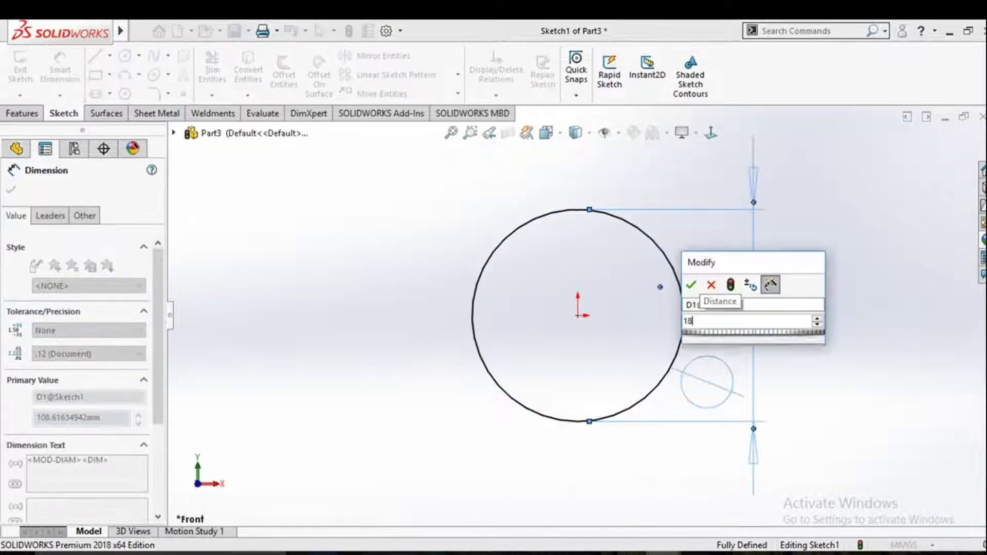
{"action": "key", "text": "Return"}
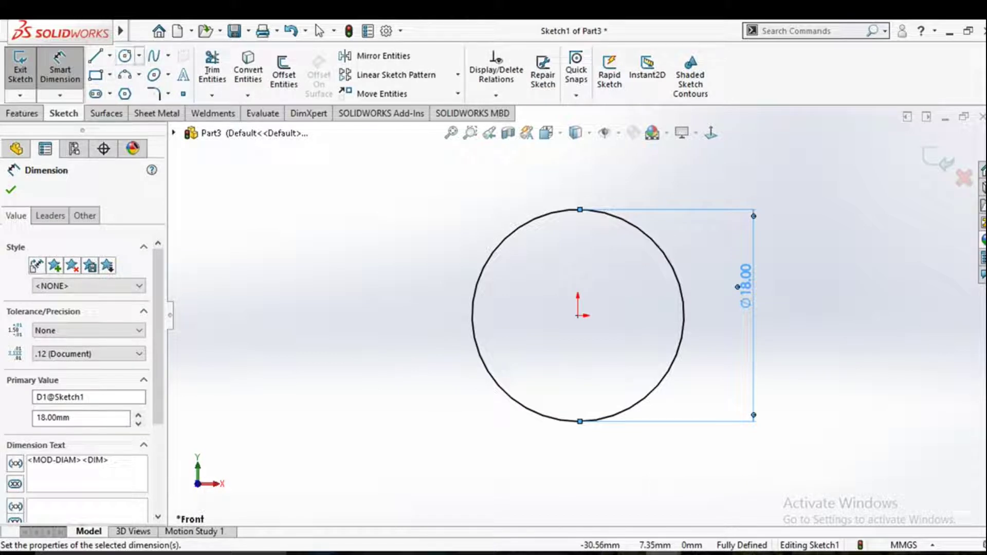
Add a smaller concentric inner circle and extrude the thin ring between the circles.
{"action": "left_click", "coordinate": [125, 55]}
{"action": "left_click", "coordinate": [578, 315]}
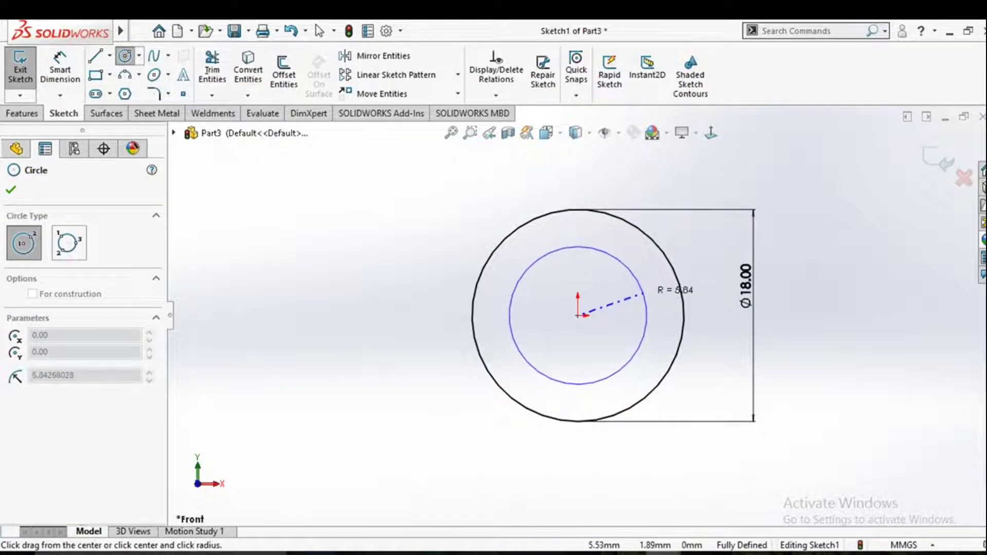
{"action": "left_click", "coordinate": [638, 294]}
{"action": "key", "text": "Escape"}
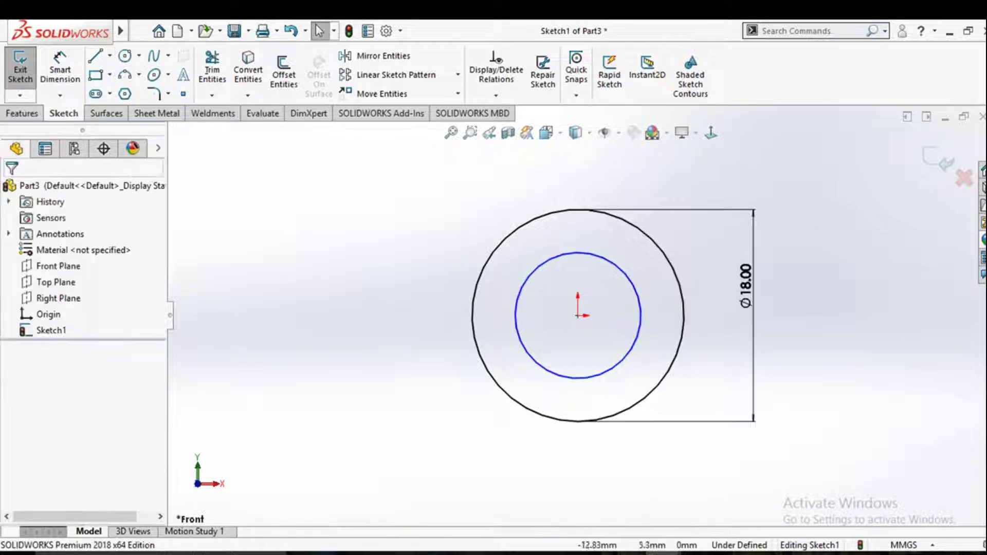
{"action": "left_click", "coordinate": [22, 113]}
{"action": "left_click", "coordinate": [27, 72]}
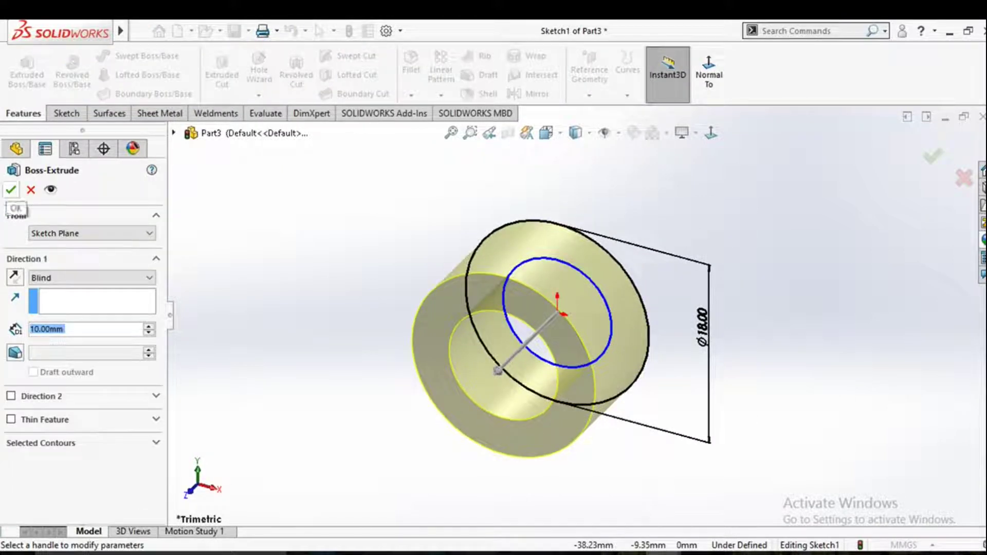
{"action": "type", "text": "3"}
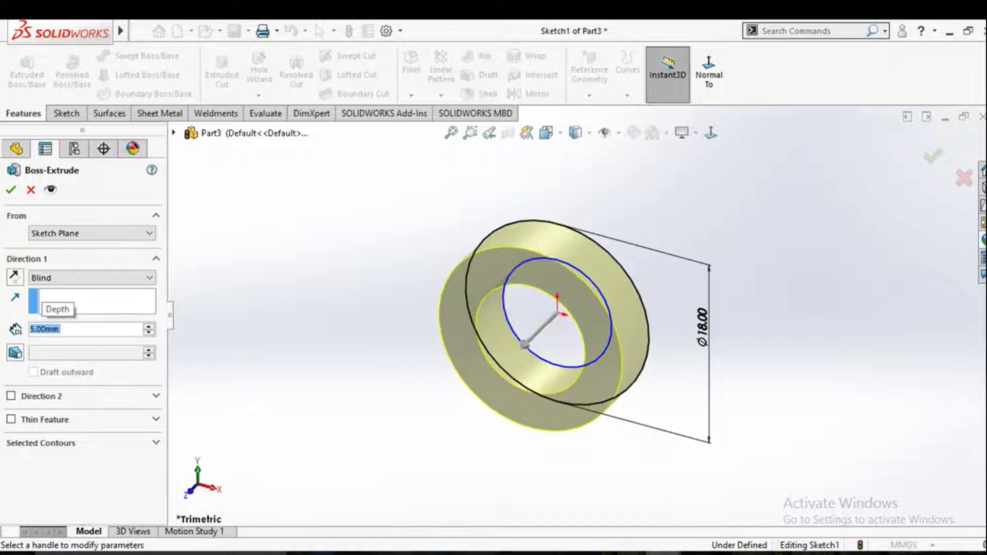
{"action": "key", "text": "Return"}
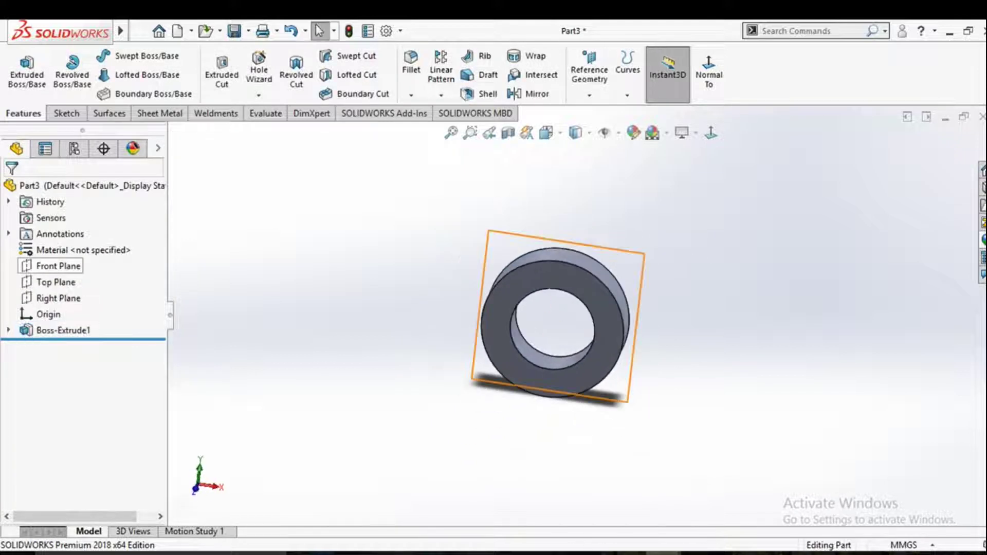
Change the ring extrusion to extrude Mid Plane about the Front Plane.
{"action": "left_click", "coordinate": [57, 266]}
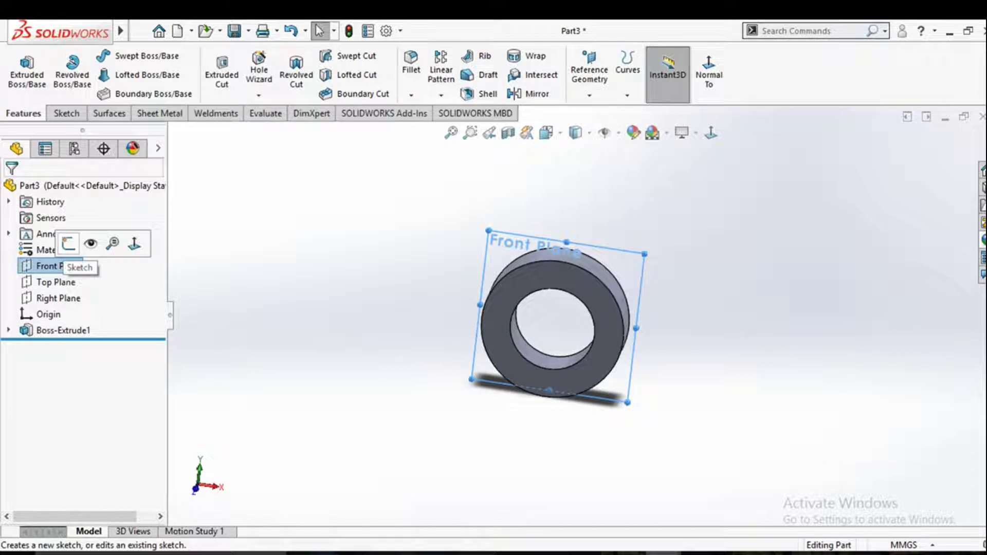
{"action": "left_click", "coordinate": [61, 330]}
{"action": "left_click", "coordinate": [72, 308]}
{"action": "left_click", "coordinate": [91, 277]}
{"action": "left_click", "coordinate": [49, 338]}
{"action": "left_click", "coordinate": [10, 190]}
Sketch a vertical line on the Front Plane from the origin to the ring's inner edge.
{"action": "left_click", "coordinate": [56, 266]}
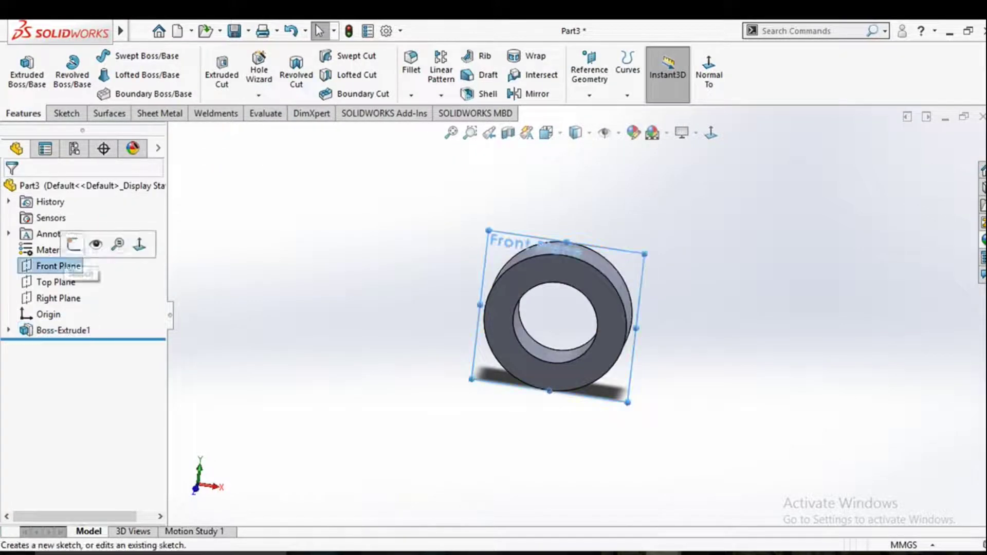
{"action": "left_click", "coordinate": [73, 243]}
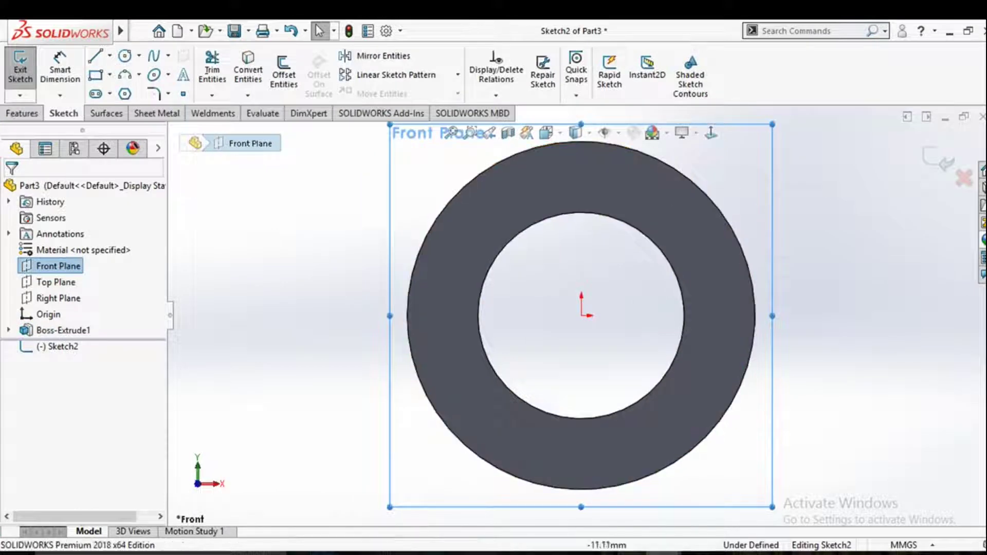
{"action": "left_click", "coordinate": [95, 56]}
{"action": "left_click", "coordinate": [581, 315]}
{"action": "left_click", "coordinate": [581, 202]}
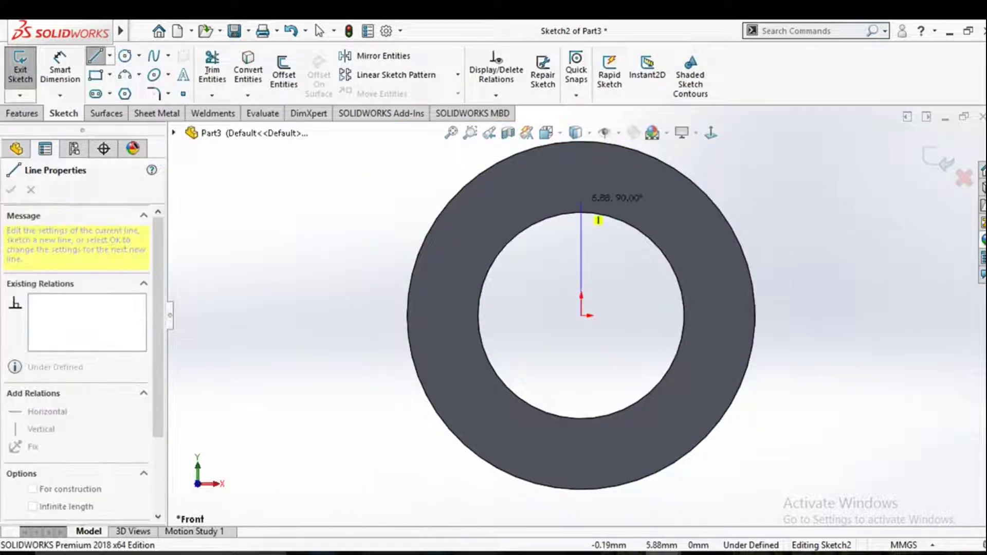
{"action": "right_click", "coordinate": [581, 203]}
{"action": "left_click", "coordinate": [589, 213]}
Sweep a 0.5 mm circular profile along the line to form the spoke rod.
{"action": "left_click", "coordinate": [21, 113]}
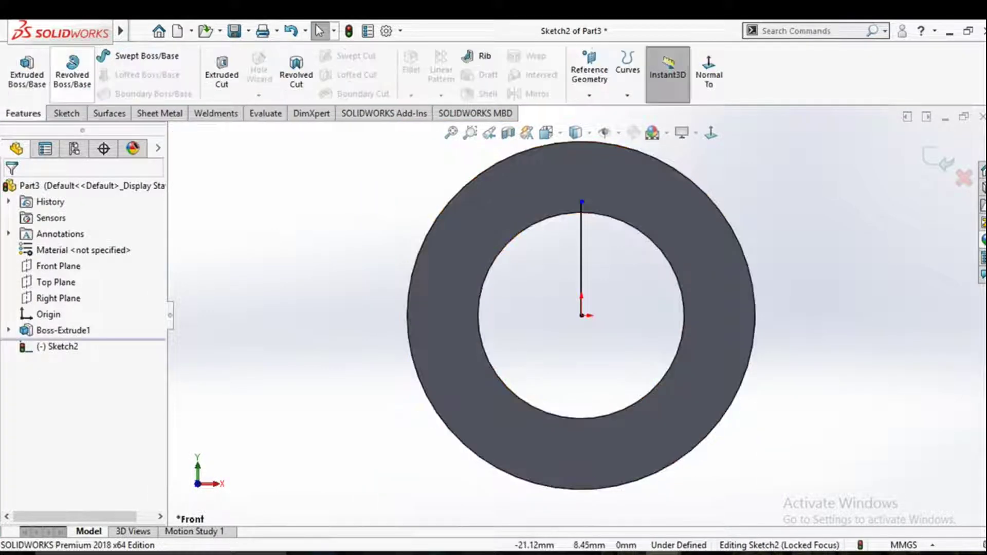
{"action": "left_click", "coordinate": [139, 56]}
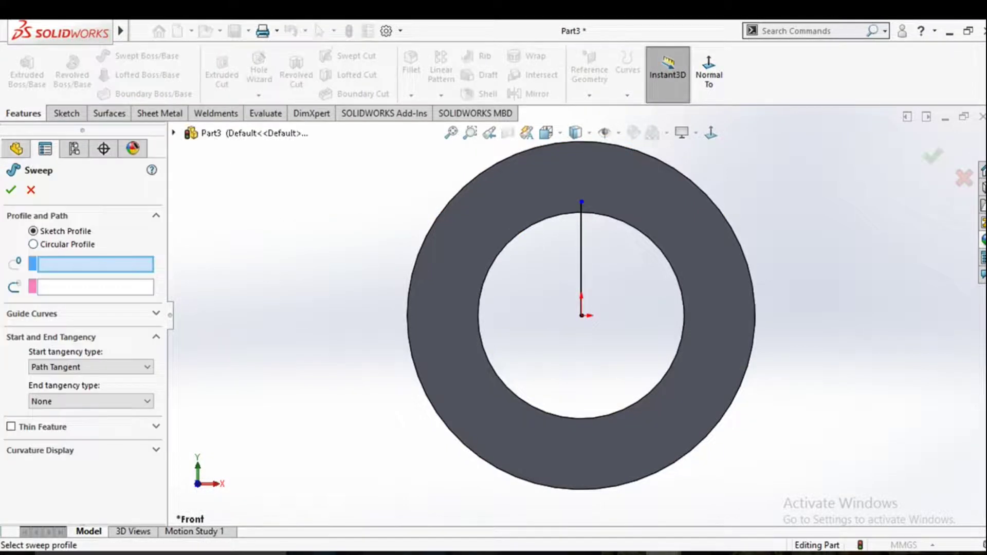
{"action": "type", "text": "2"}
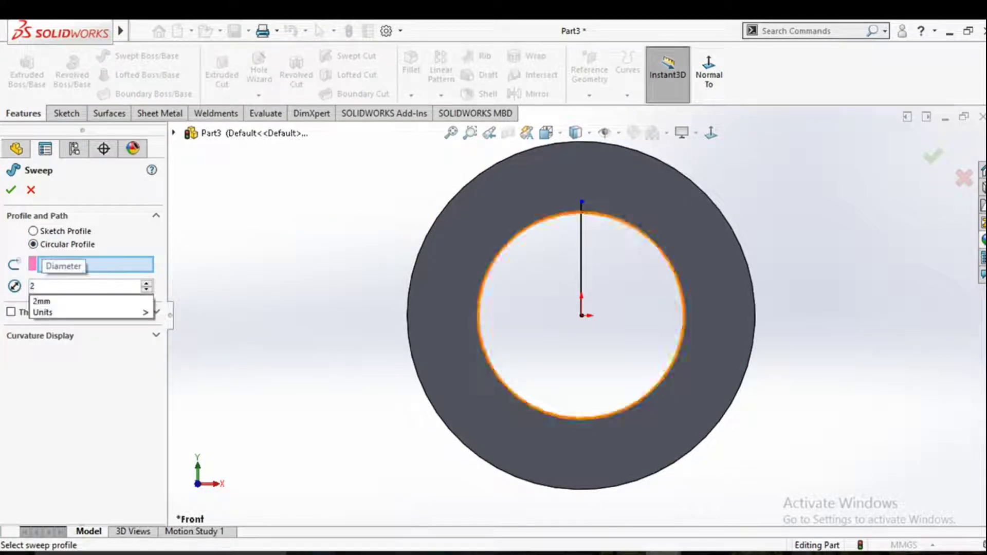
{"action": "left_click", "coordinate": [581, 244]}
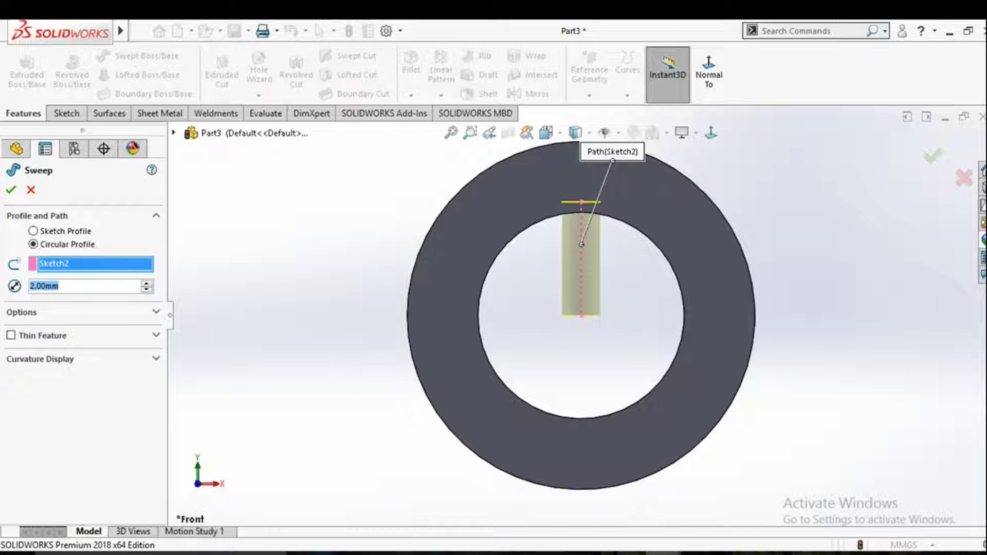
{"action": "type", "text": "5"}
{"action": "key", "text": "Return"}
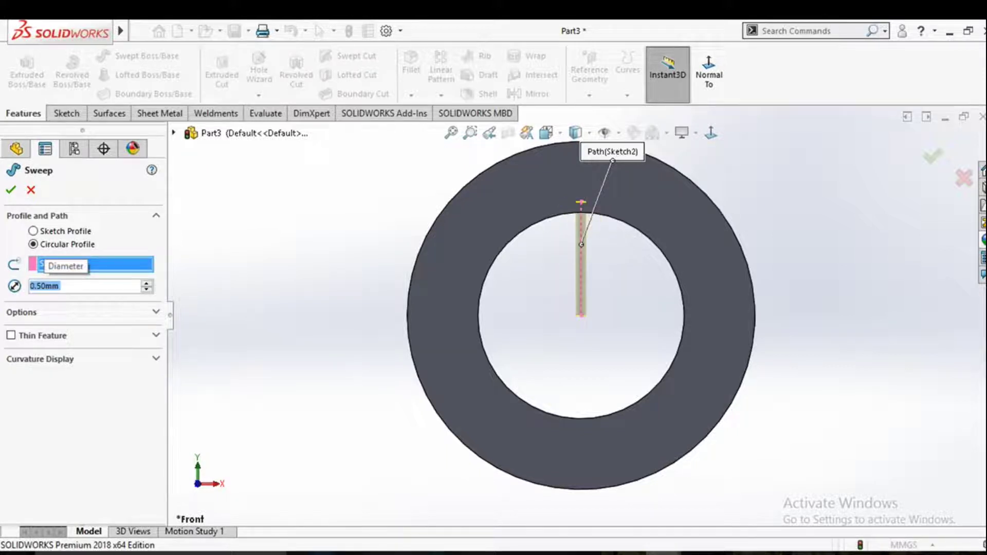
{"action": "key", "text": "Return"}
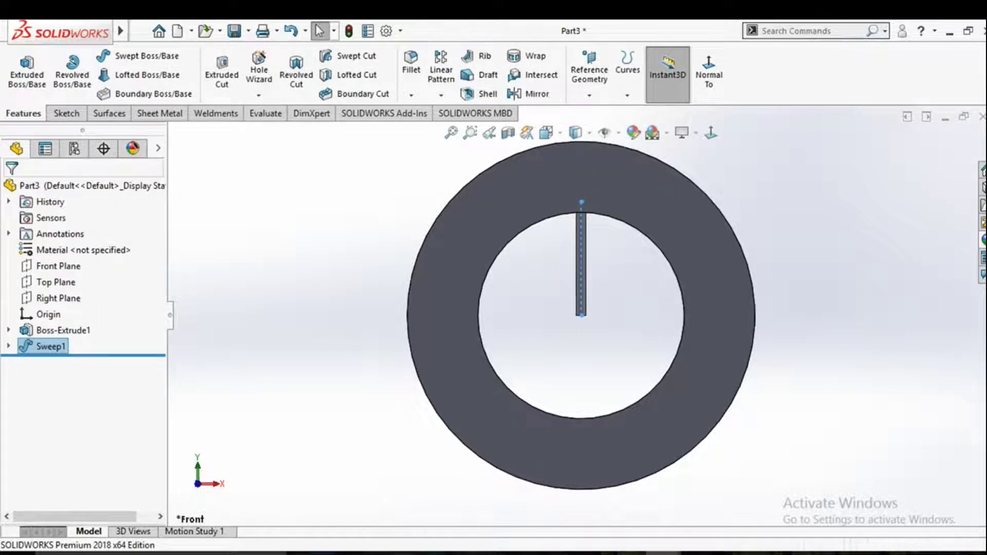
{"action": "left_click", "coordinate": [58, 265]}
{"action": "left_click", "coordinate": [97, 249]}
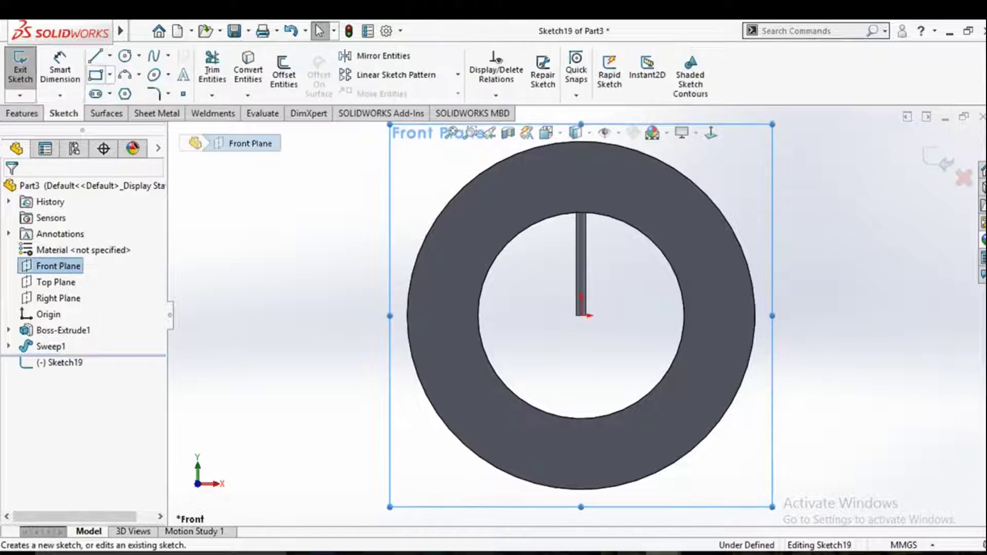
Draw a small circle at the ring's centre in the new sketch.
{"action": "left_click", "coordinate": [124, 55]}
{"action": "left_click", "coordinate": [580, 315]}
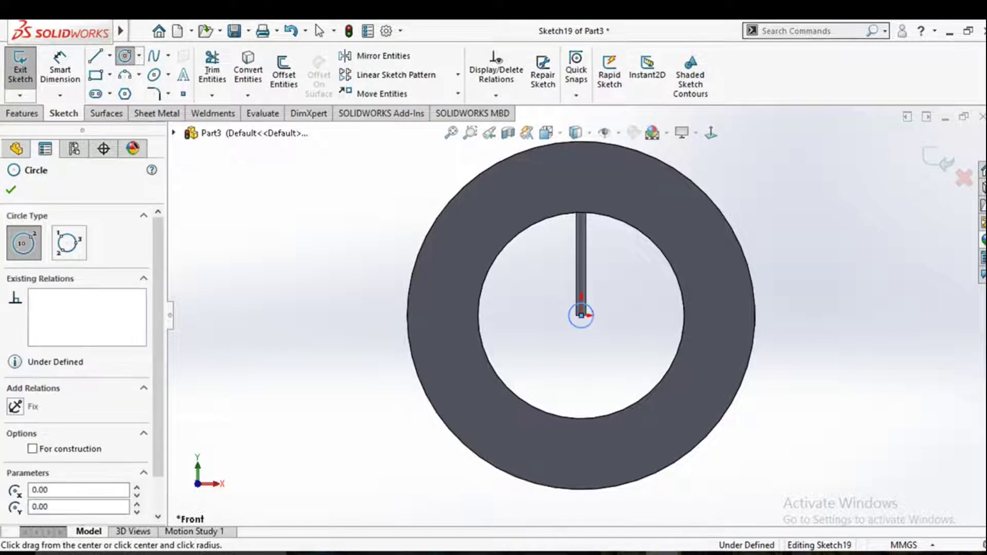
{"action": "key", "text": "Escape"}
{"action": "left_click", "coordinate": [124, 55]}
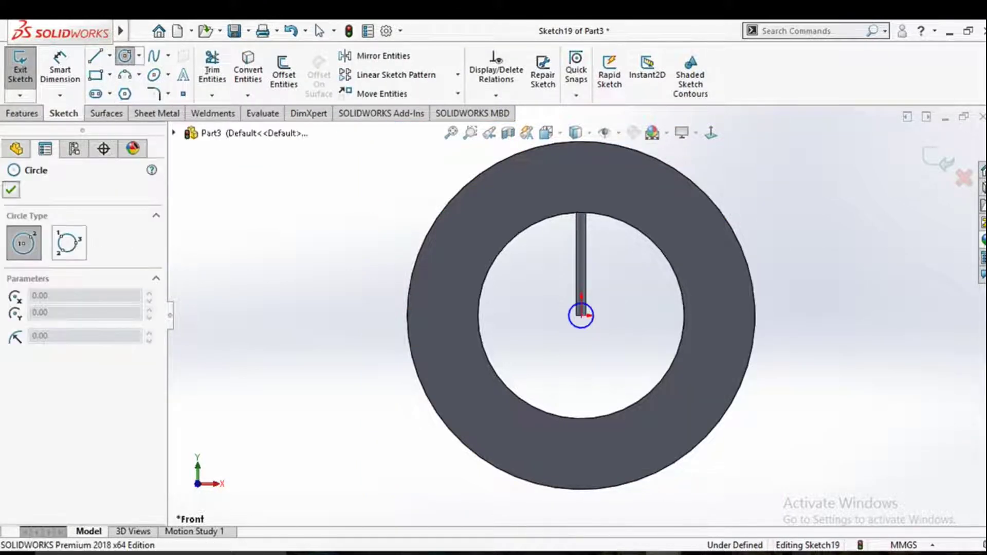
{"action": "key", "text": "Escape"}
Extrude the circle Mid Plane 5.00 mm to form the hub.
{"action": "left_click", "coordinate": [21, 113]}
{"action": "left_click", "coordinate": [27, 72]}
{"action": "left_click", "coordinate": [91, 277]}
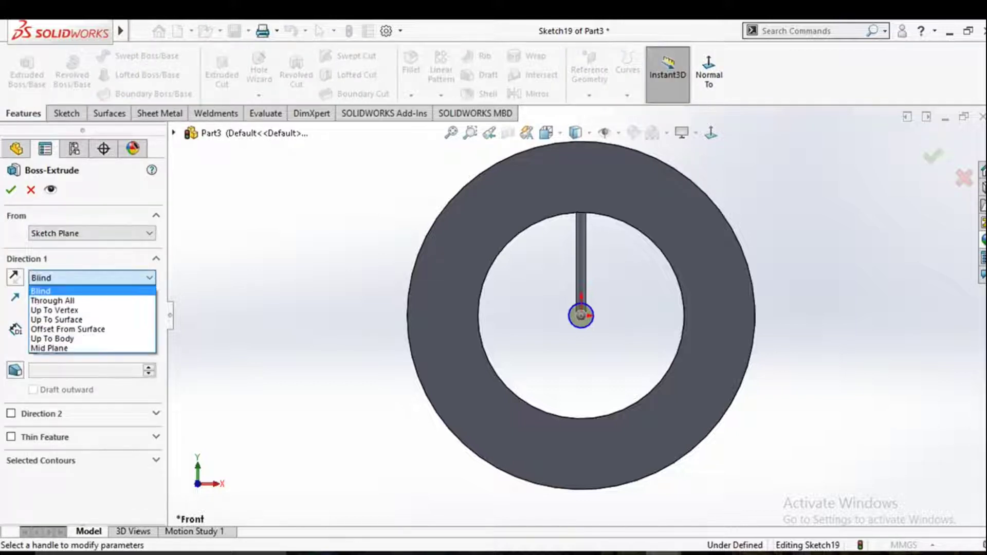
{"action": "left_click", "coordinate": [49, 348]}
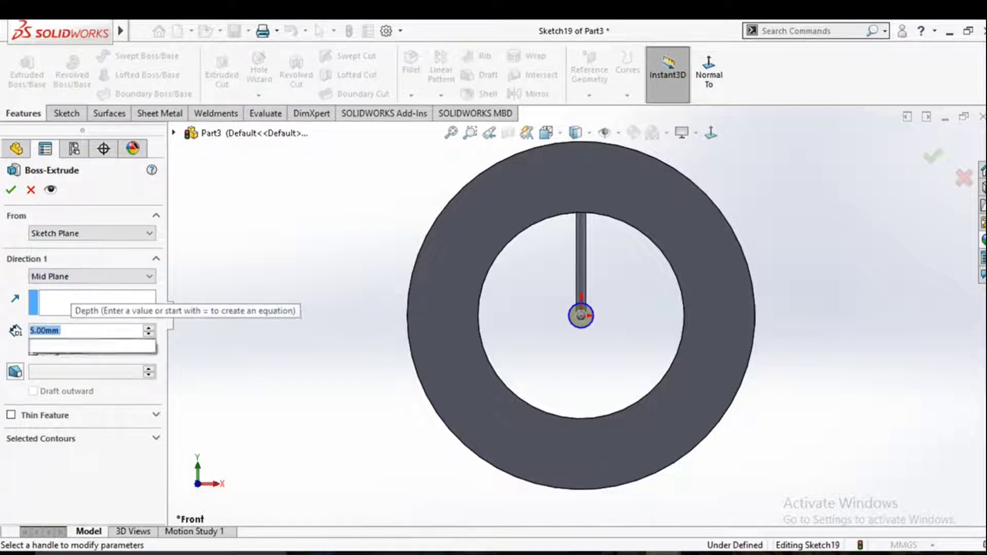
{"action": "type", "text": "1"}
{"action": "key", "text": "BackSpace"}
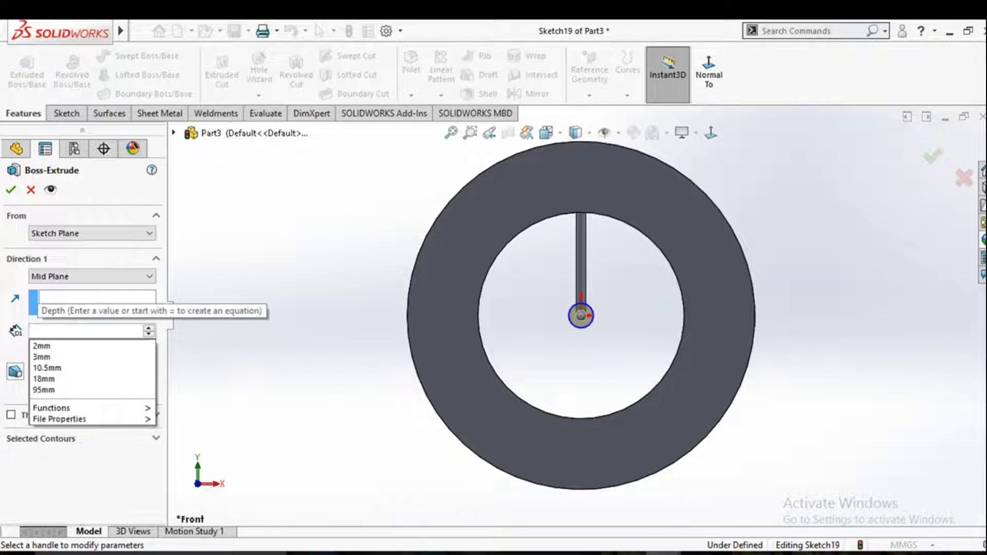
{"action": "key", "text": "Escape"}
{"action": "key", "text": "Return"}
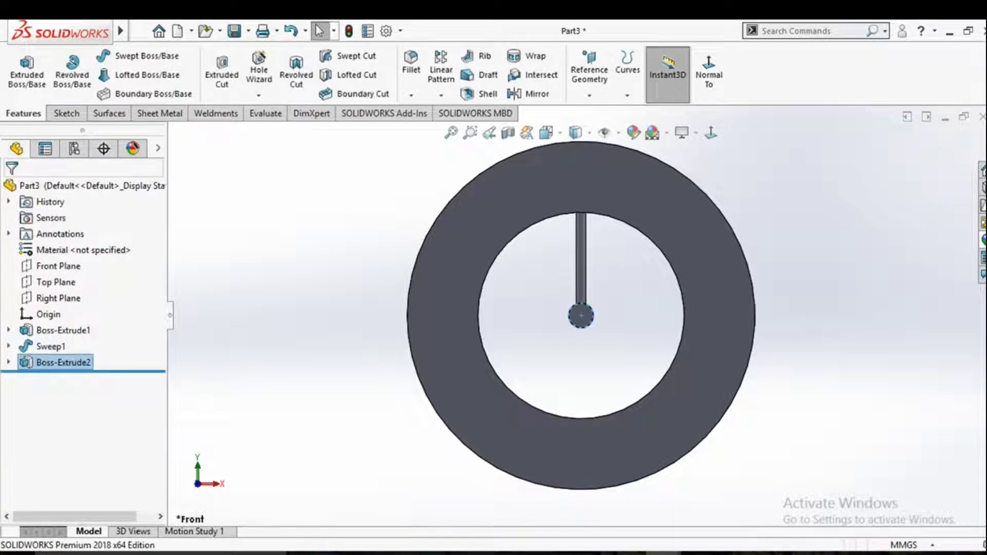
{"action": "left_click", "coordinate": [441, 95]}
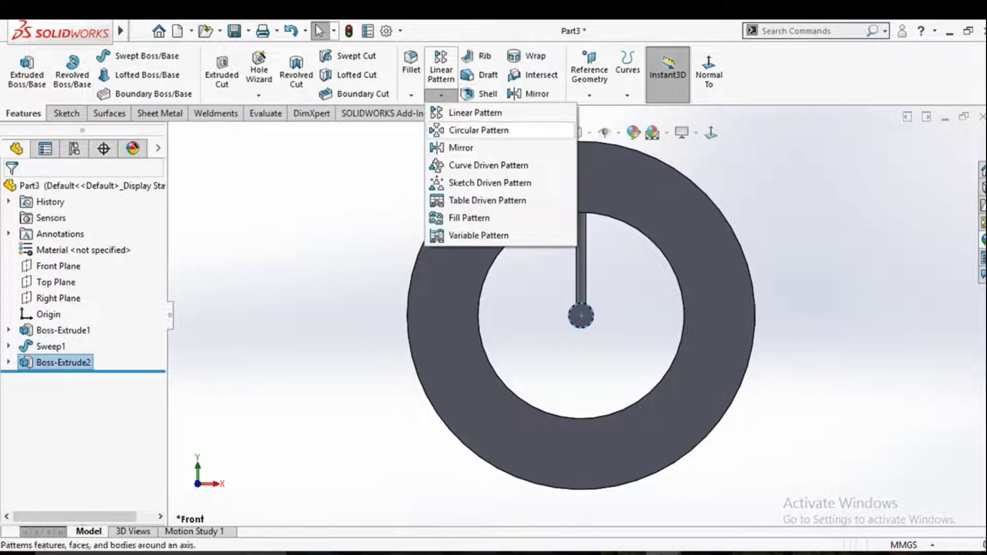
Circular-pattern the Sweep1 spoke 16 times equally around the ring's inner edge.
{"action": "left_click", "coordinate": [473, 130]}
{"action": "left_click", "coordinate": [496, 254]}
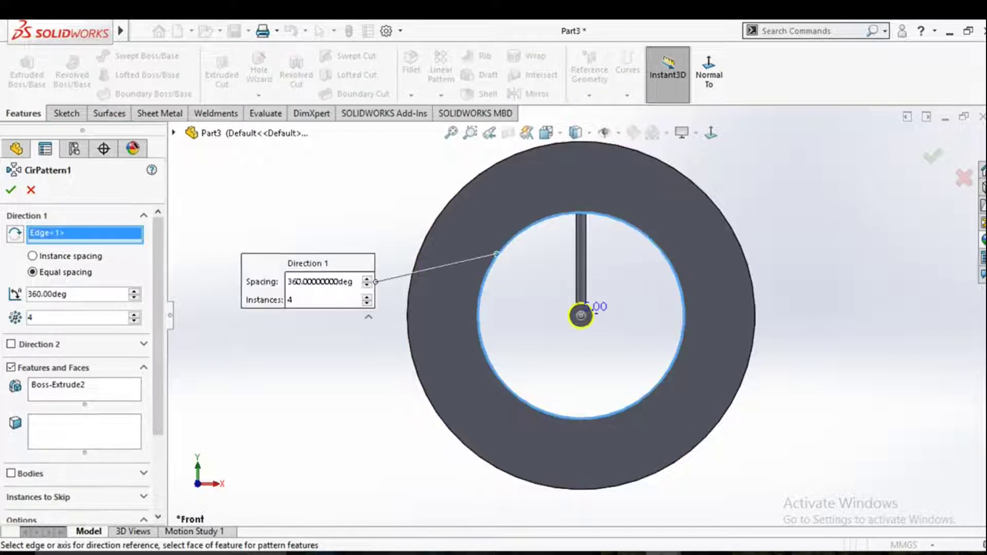
{"action": "right_click", "coordinate": [113, 384]}
{"action": "left_click", "coordinate": [165, 391]}
{"action": "left_click", "coordinate": [575, 308]}
{"action": "type", "text": "18"}
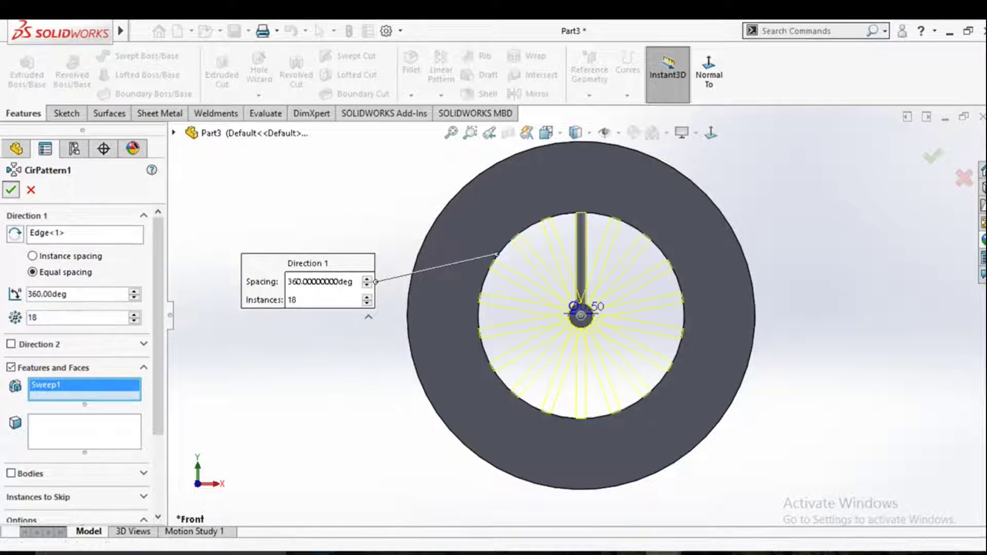
{"action": "key", "text": "Return"}
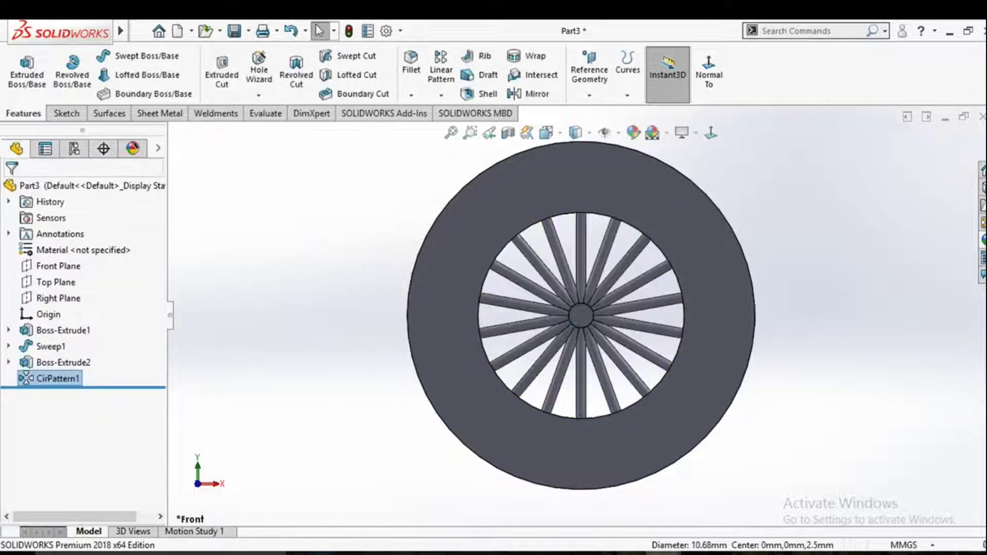
{"action": "key", "text": "ctrl+7"}
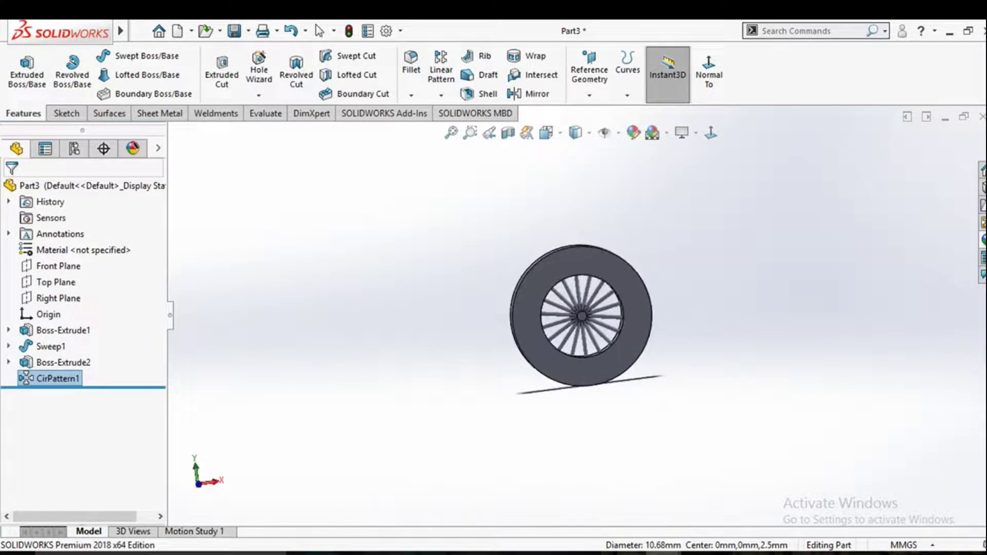
{"action": "key", "text": "ctrl+7"}
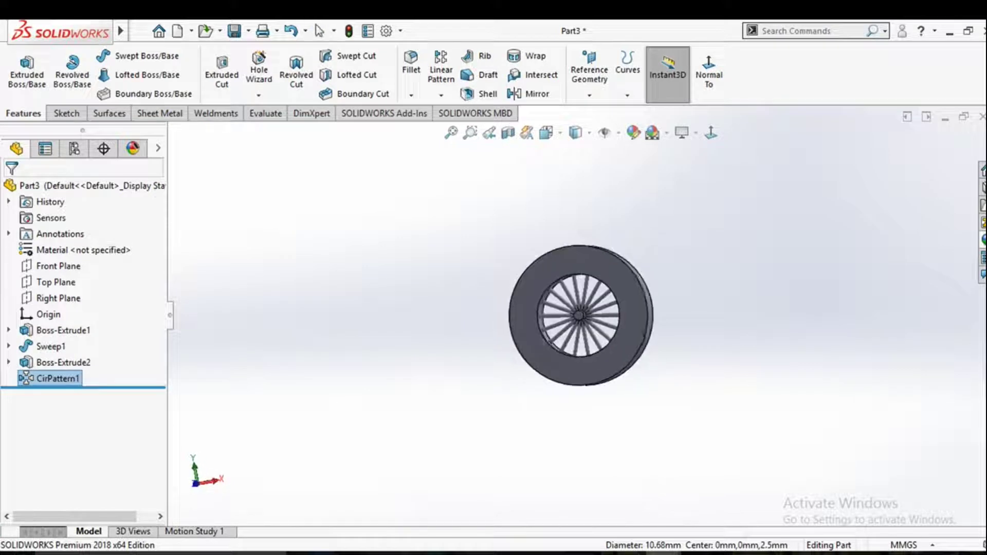
{"action": "key", "text": "Left"}
{"action": "key", "text": "Left"}
Open the hub's Sketch19 under Boss-Extrude2 for editing.
{"action": "left_click", "coordinate": [56, 363]}
{"action": "left_click", "coordinate": [289, 161]}
{"action": "left_click", "coordinate": [711, 133]}
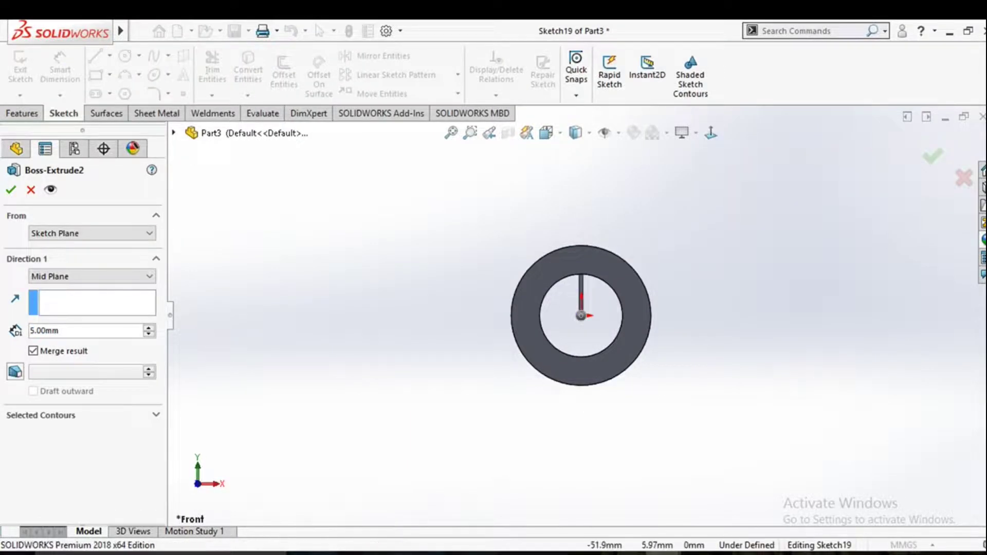
{"action": "left_click", "coordinate": [31, 189]}
{"action": "left_click", "coordinate": [9, 362]}
{"action": "left_click", "coordinate": [77, 378]}
{"action": "left_click", "coordinate": [77, 333]}
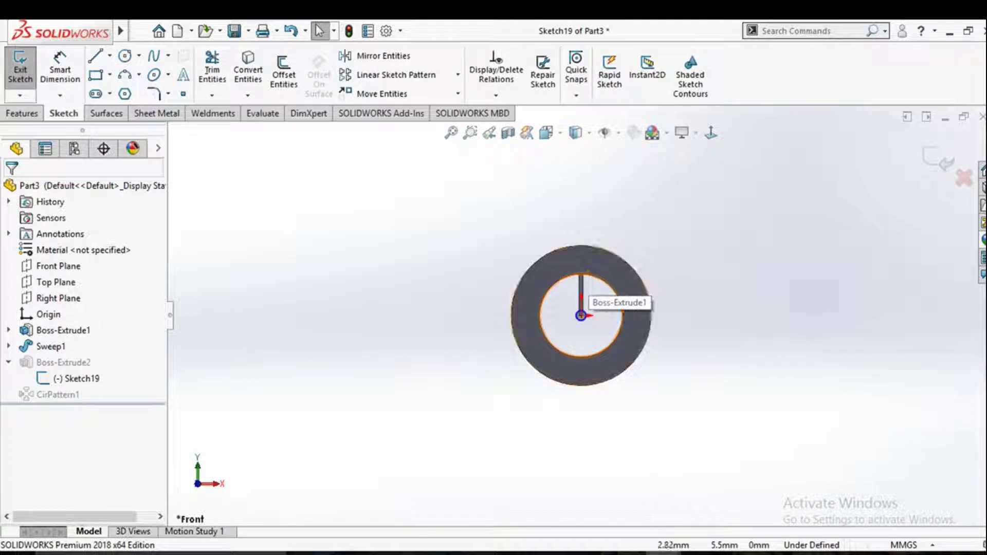
Dimension the hub circle's diameter to 4.
{"action": "scroll", "coordinate": [624, 351], "scroll_direction": "up", "scroll_amount": 3}
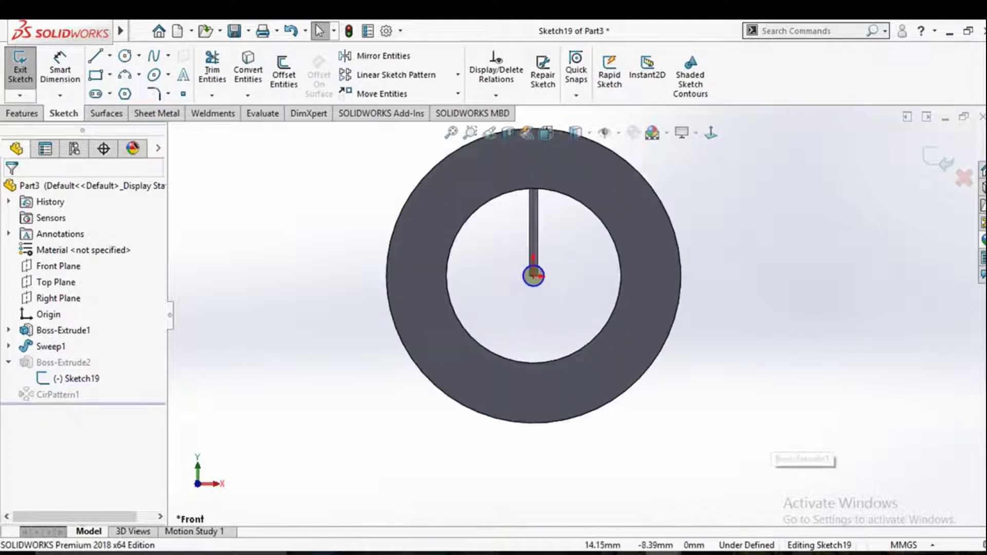
{"action": "left_click", "coordinate": [60, 69]}
{"action": "left_click", "coordinate": [533, 276]}
{"action": "left_click", "coordinate": [727, 226]}
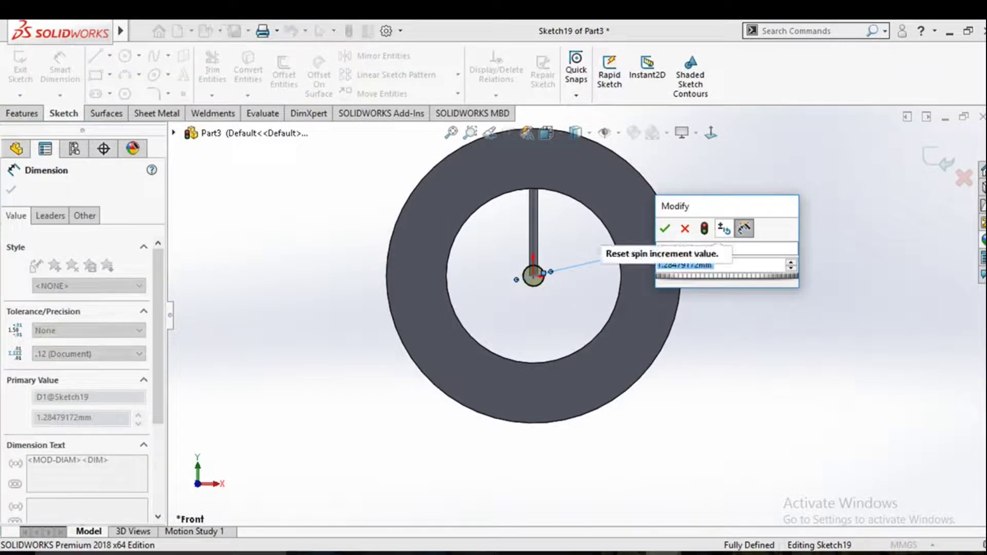
{"action": "type", "text": "4"}
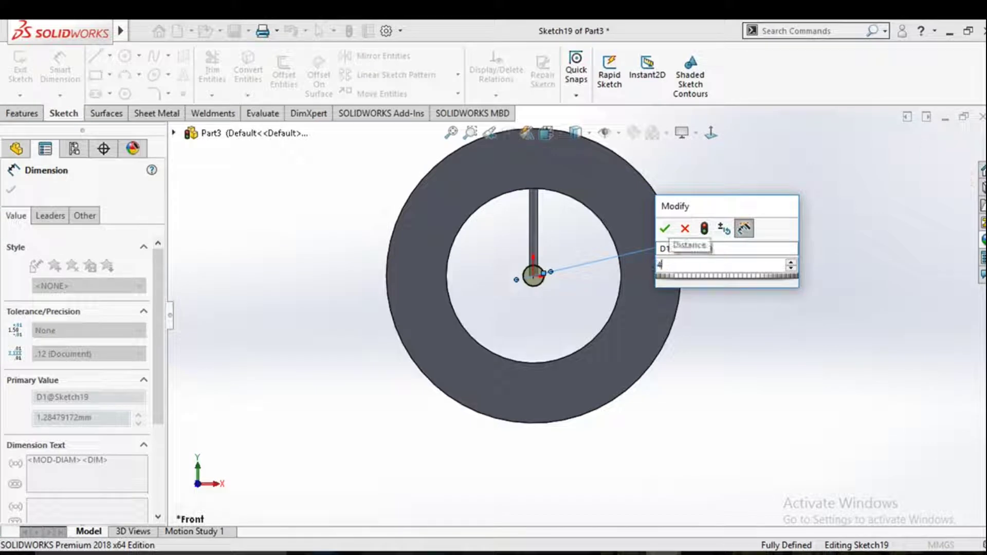
{"action": "key", "text": "Return"}
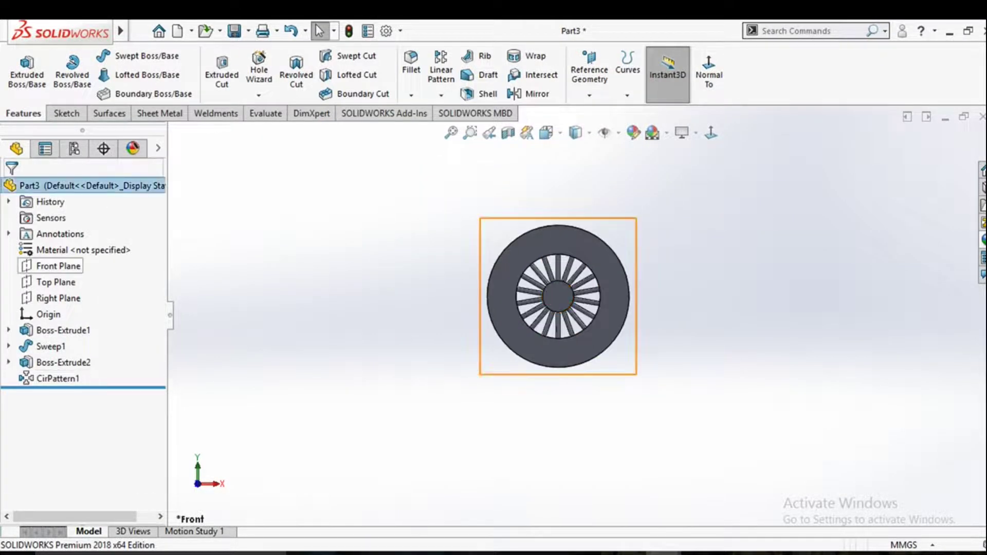
Sketch a Ø2 mm circle at the wheel centre on the Front Plane.
{"action": "left_click", "coordinate": [58, 265]}
{"action": "left_click", "coordinate": [124, 55]}
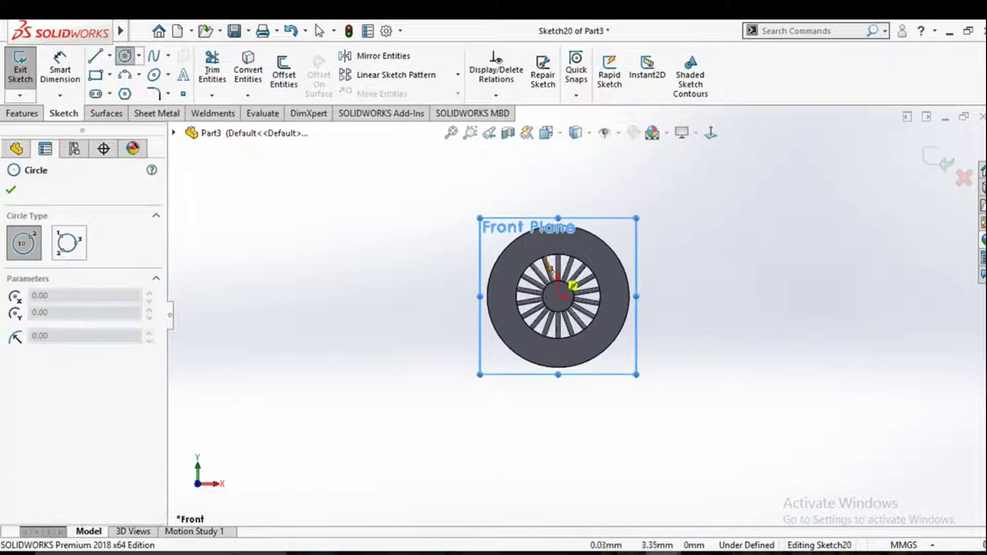
{"action": "left_click_drag", "start_coordinate": [558, 297], "coordinate": [564, 296]}
{"action": "scroll", "coordinate": [580, 311], "scroll_direction": "up", "scroll_amount": 3}
{"action": "right_click", "coordinate": [572, 241]}
{"action": "left_click", "coordinate": [597, 306]}
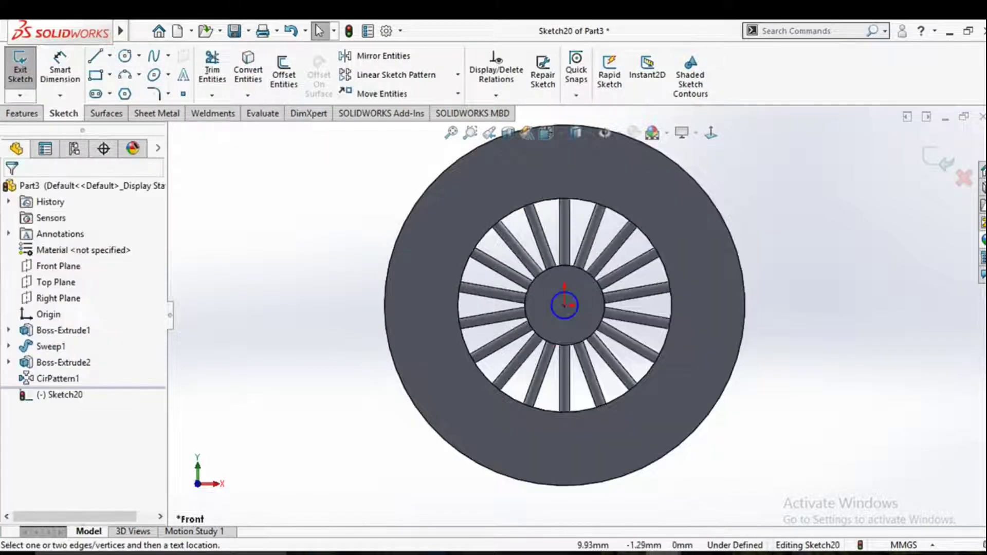
{"action": "left_click", "coordinate": [576, 299]}
{"action": "left_click", "coordinate": [779, 203]}
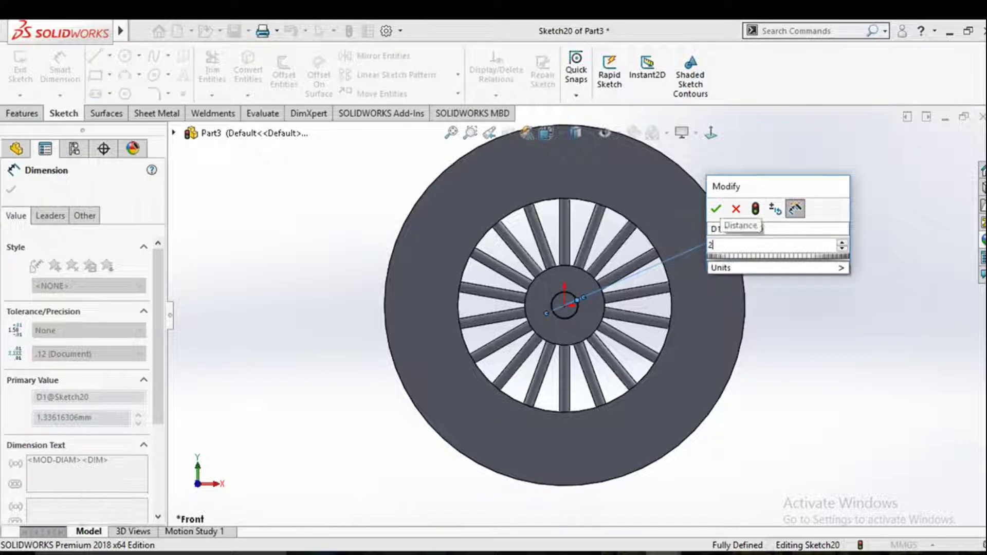
{"action": "key", "text": "Return"}
{"action": "type", "text": "2"}
{"action": "key", "text": "Return"}
{"action": "key", "text": "Escape"}
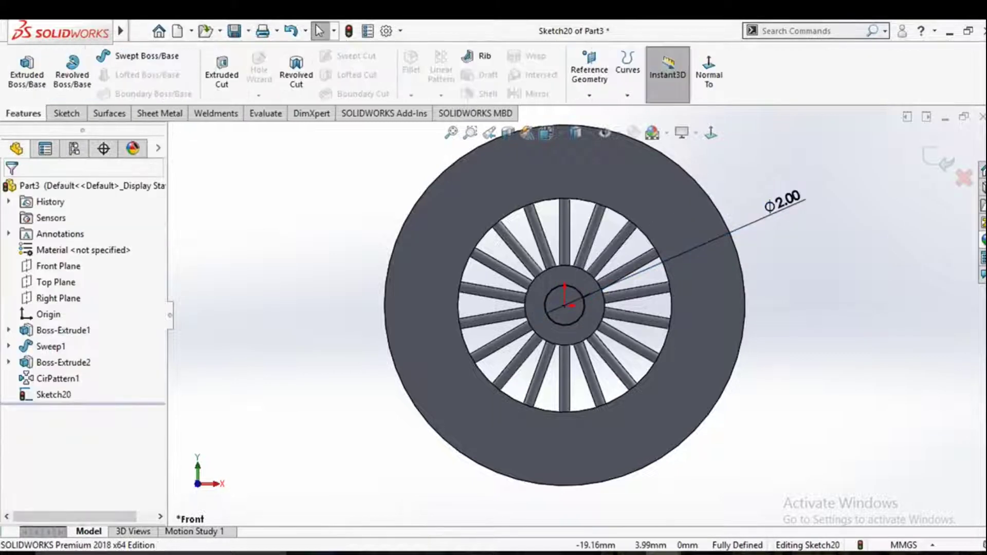
Cut the hub hole with an Extruded Cut set to Mid Plane.
{"action": "left_click", "coordinate": [222, 67]}
{"action": "left_click", "coordinate": [91, 276]}
{"action": "left_click", "coordinate": [51, 366]}
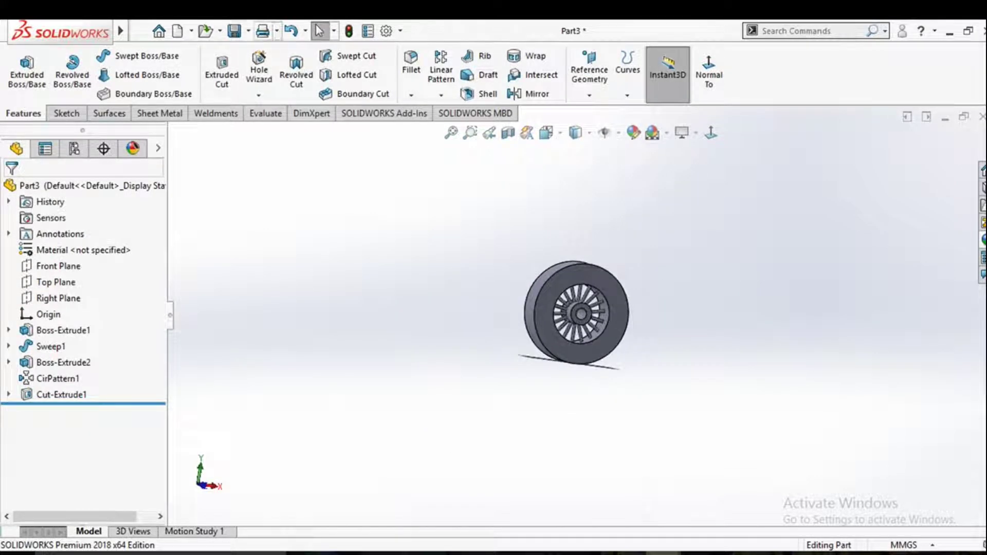
Fillet the front and back outer tire edges at 1 mm.
{"action": "left_click", "coordinate": [546, 279]}
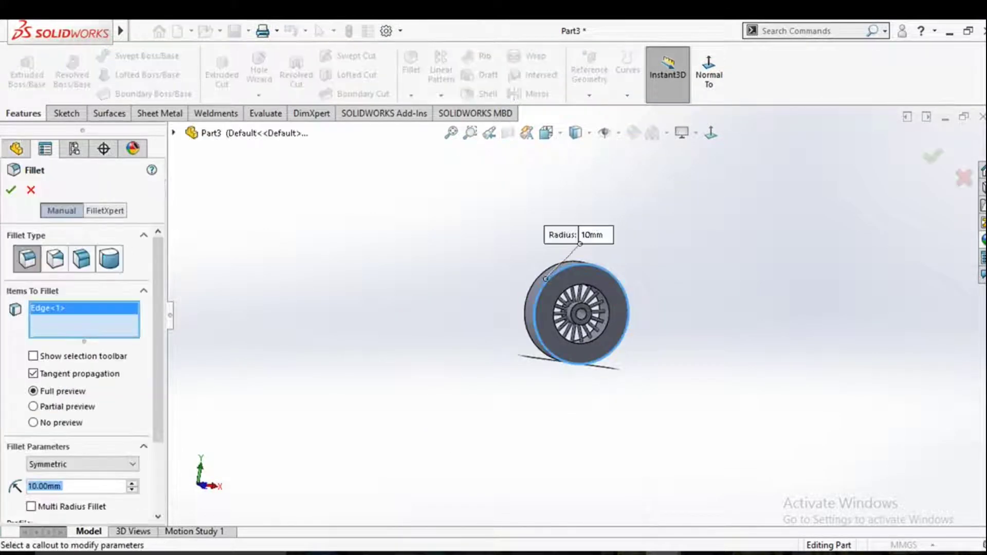
{"action": "type", "text": "1"}
{"action": "key", "text": "Return"}
{"action": "mouse_move", "coordinate": [616, 308]}
{"action": "middle_mouse_down"}
{"action": "mouse_move", "coordinate": [539, 309]}
{"action": "mouse_move", "coordinate": [643, 303]}
{"action": "middle_mouse_up"}
{"action": "left_click", "coordinate": [612, 290]}
{"action": "key", "text": "Return"}
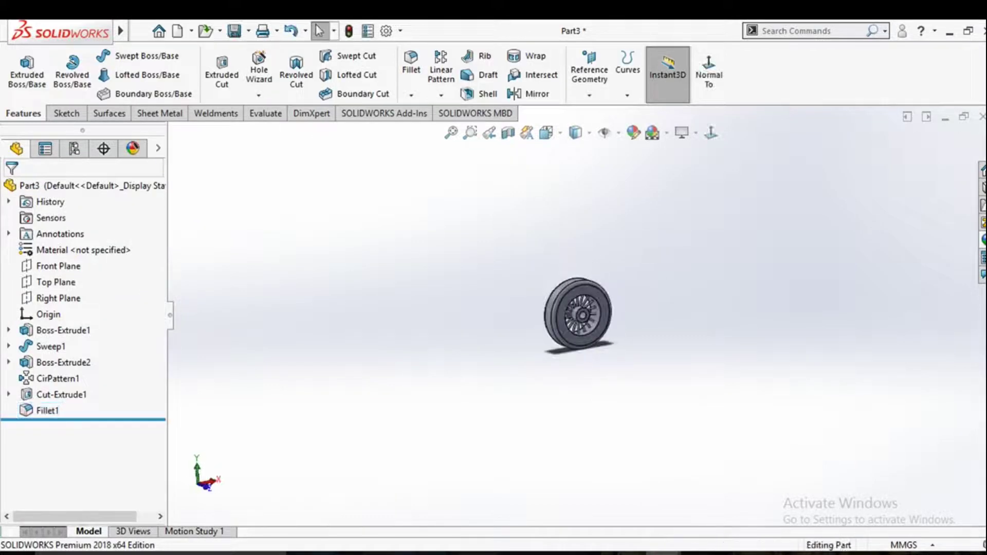
Select the wheel face and choose Boss-Extrude1 as the appearance target.
{"action": "left_click", "coordinate": [617, 257]}
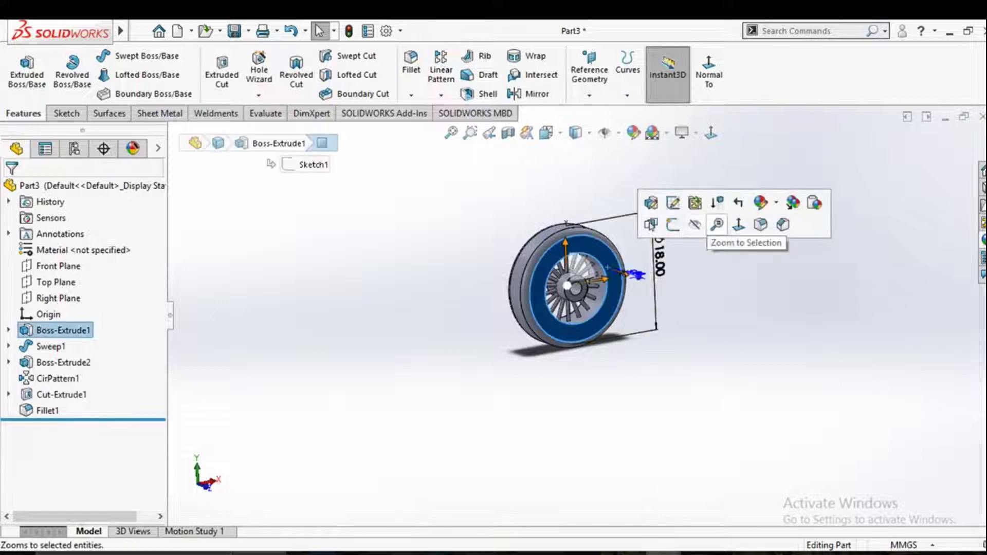
{"action": "left_click", "coordinate": [776, 202]}
{"action": "left_click", "coordinate": [802, 253]}
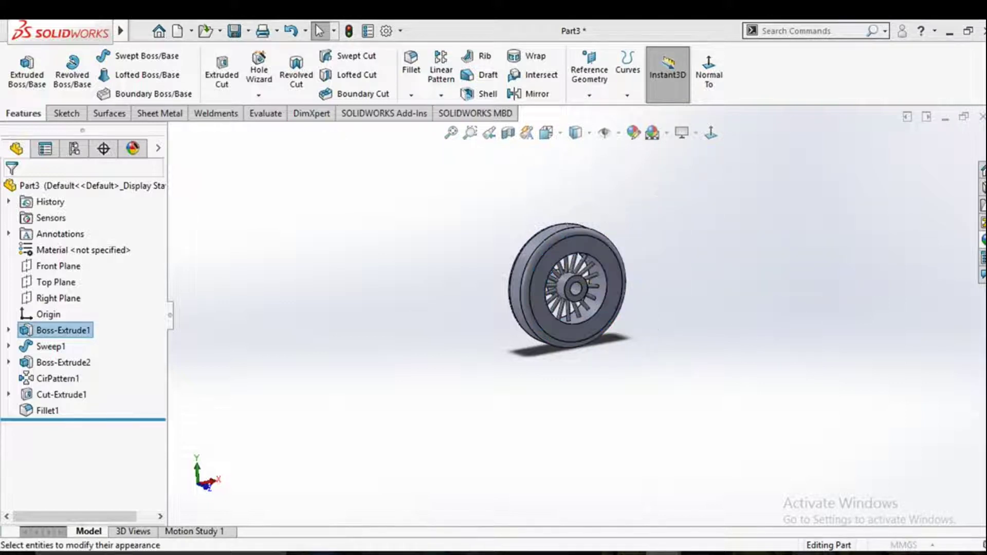
Colour the wheel body (Boss-Extrude1) black.
{"action": "left_click", "coordinate": [114, 499]}
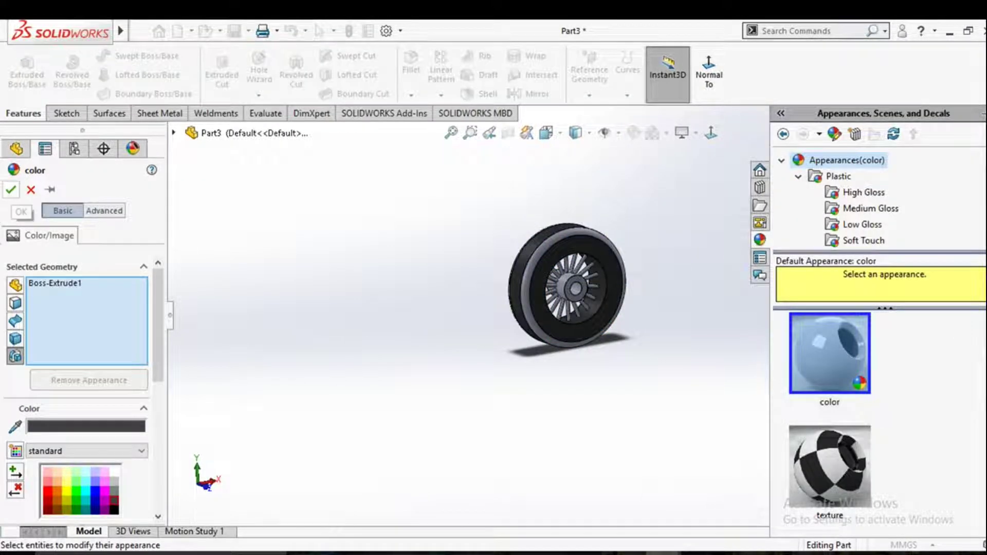
{"action": "key", "text": "Return"}
{"action": "scroll", "coordinate": [595, 267], "scroll_direction": "down", "scroll_amount": 4}
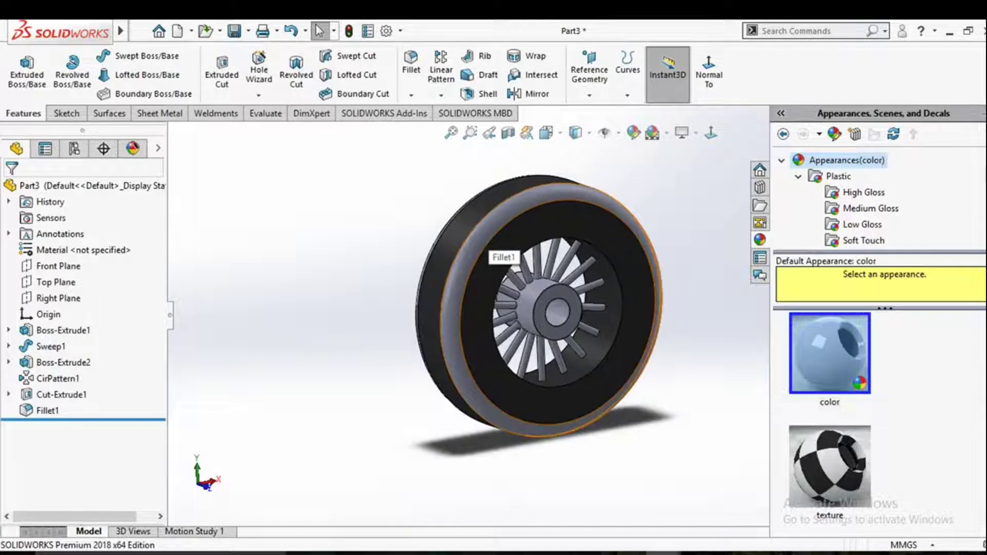
{"action": "left_click", "coordinate": [486, 245]}
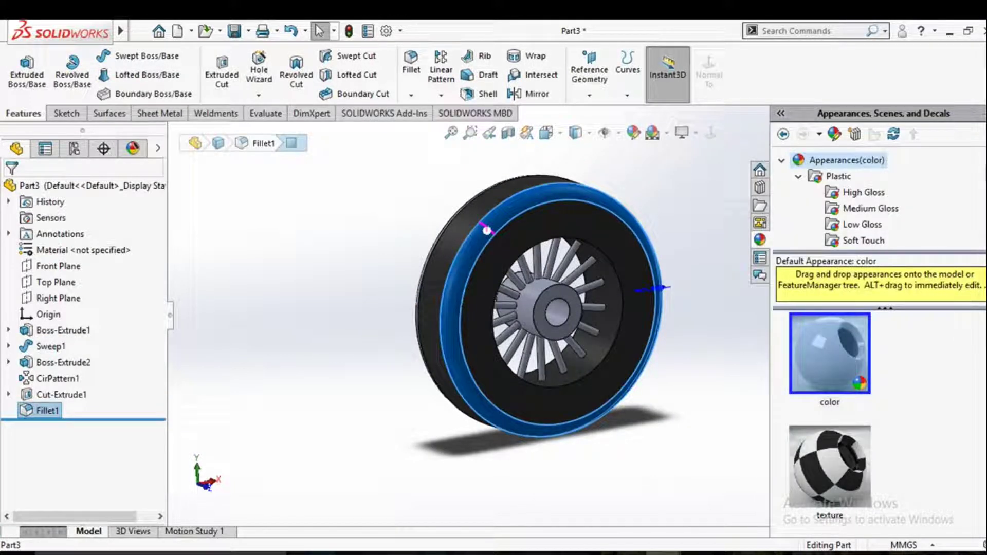
{"action": "key", "text": "Escape"}
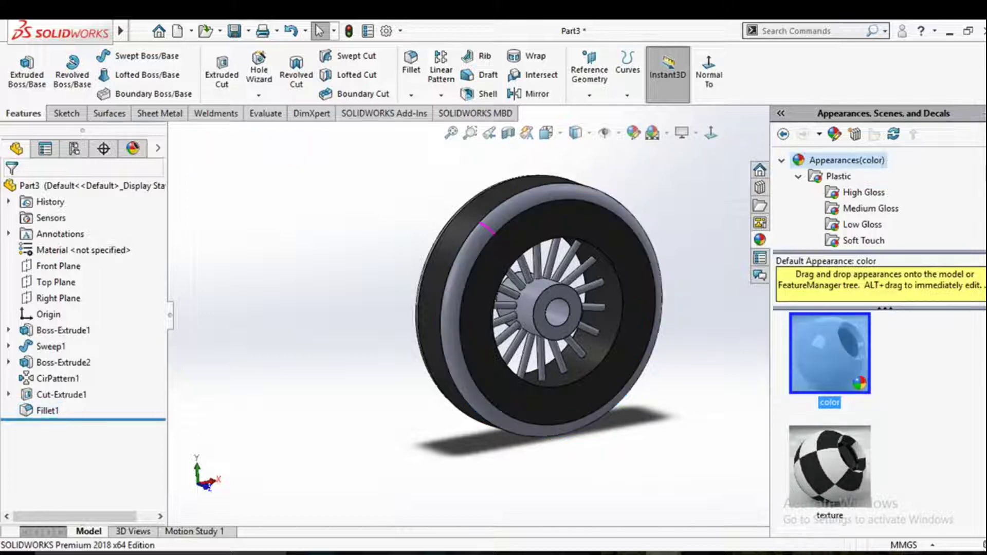
{"action": "left_click", "coordinate": [632, 247]}
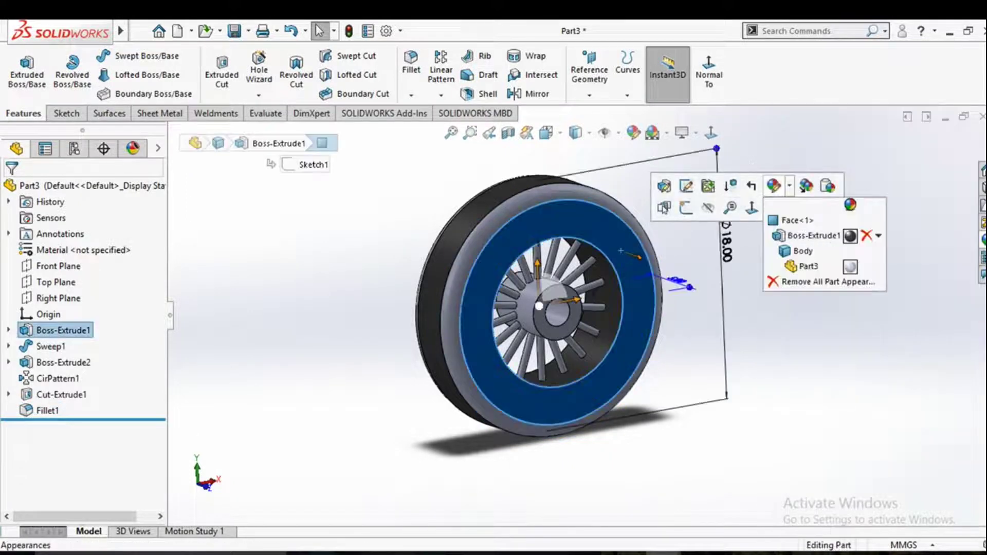
{"action": "left_click", "coordinate": [789, 186]}
{"action": "left_click", "coordinate": [802, 249]}
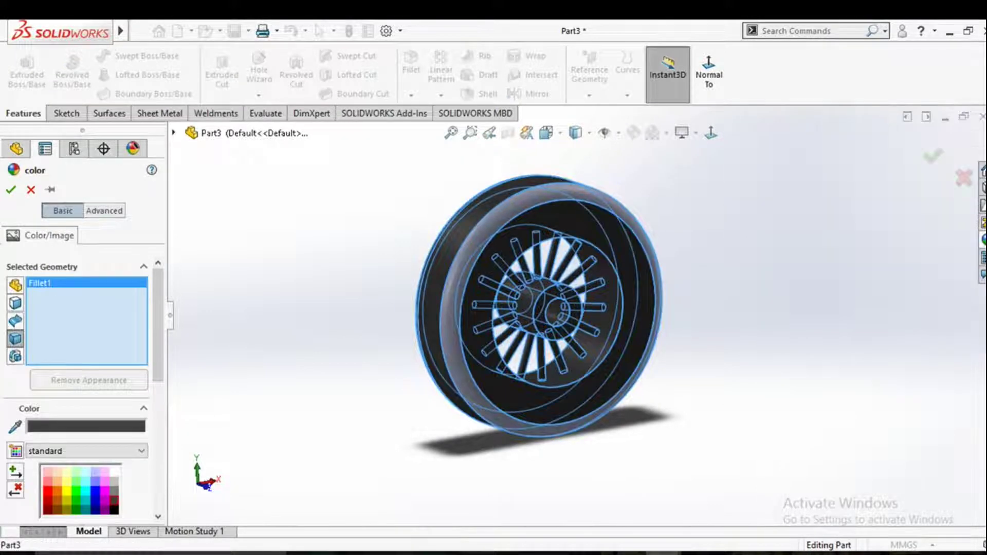
{"action": "left_click", "coordinate": [10, 190]}
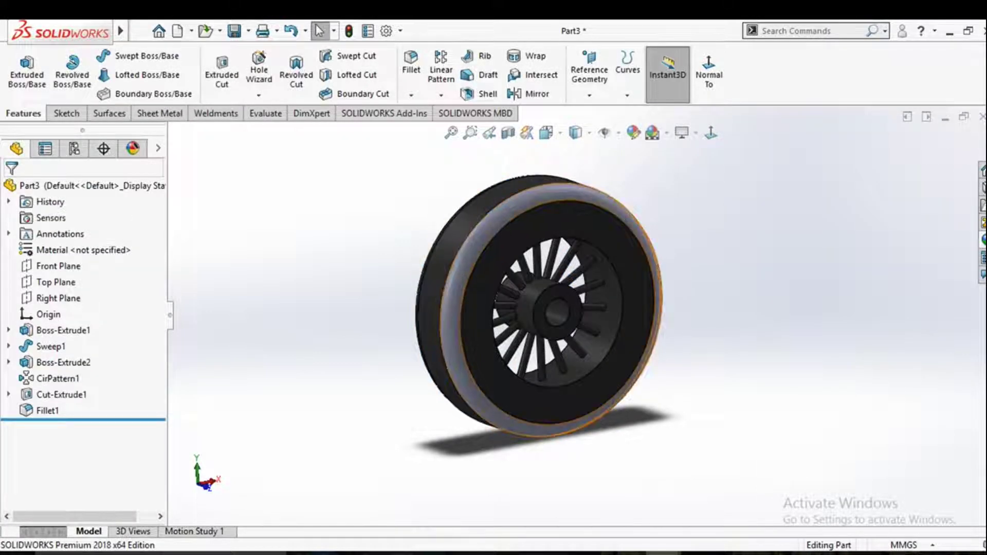
Colour the rounded tire band (Fillet1) light grey.
{"action": "left_click", "coordinate": [452, 290]}
{"action": "left_click", "coordinate": [561, 244]}
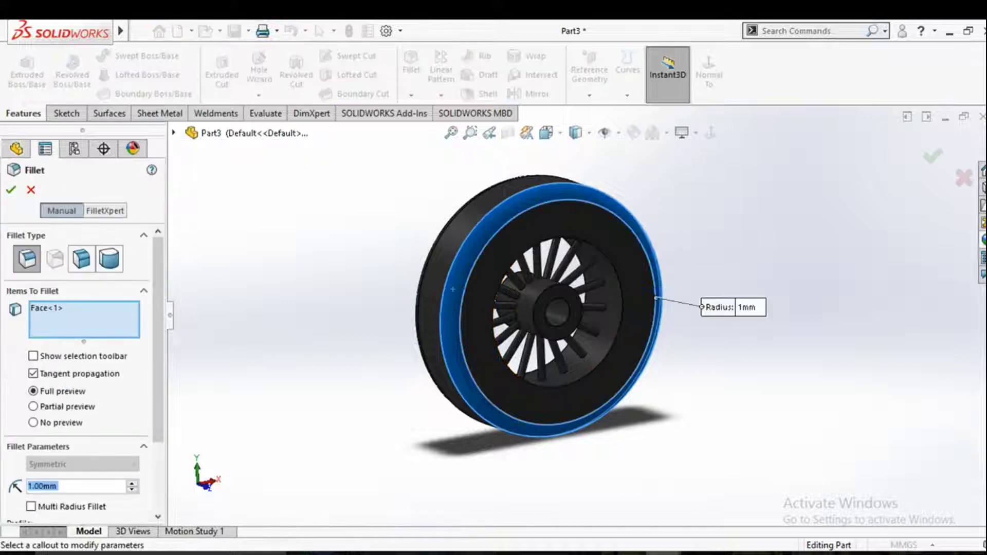
{"action": "scroll", "coordinate": [158, 359], "scroll_direction": "down", "scroll_amount": 3}
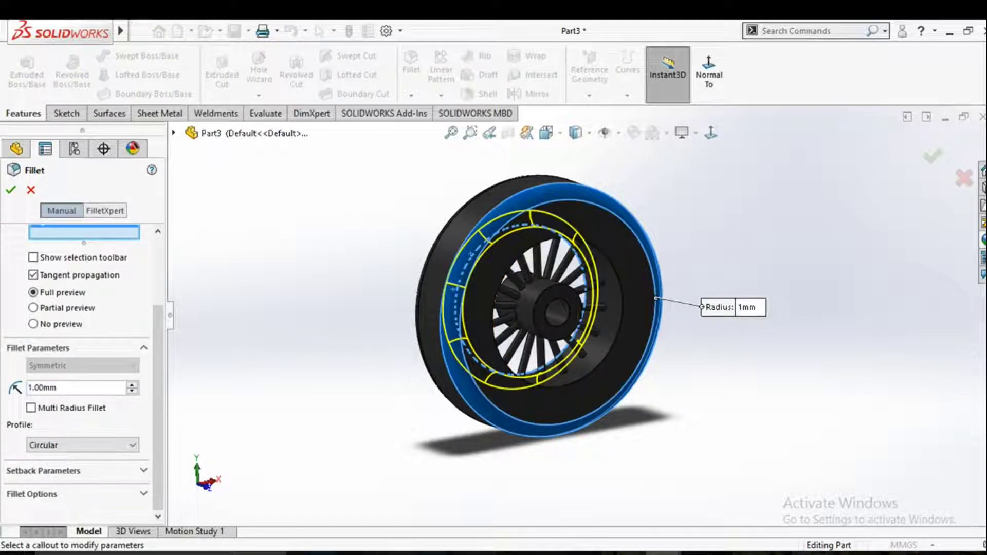
{"action": "left_click", "coordinate": [11, 189]}
{"action": "left_click", "coordinate": [501, 217]}
{"action": "left_click", "coordinate": [629, 146]}
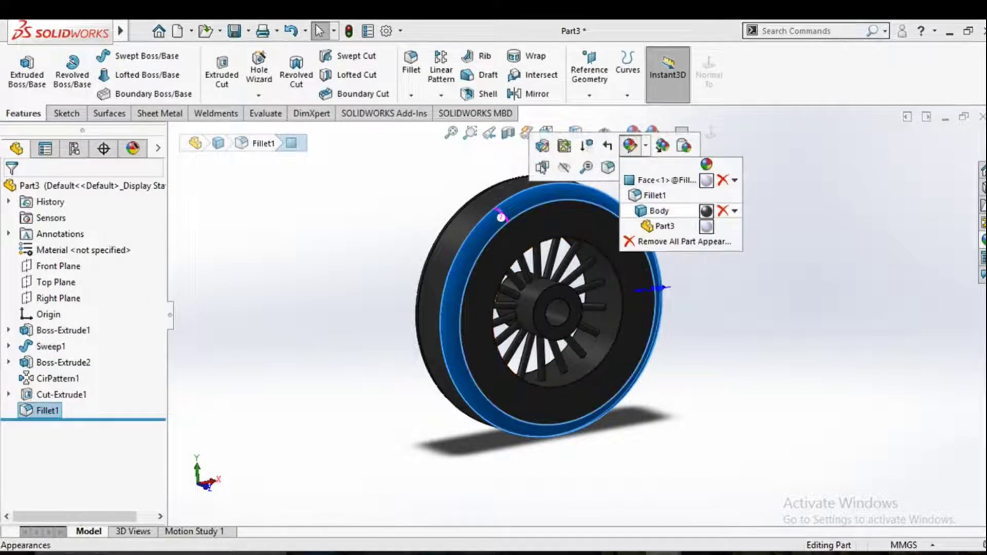
{"action": "left_click", "coordinate": [654, 196]}
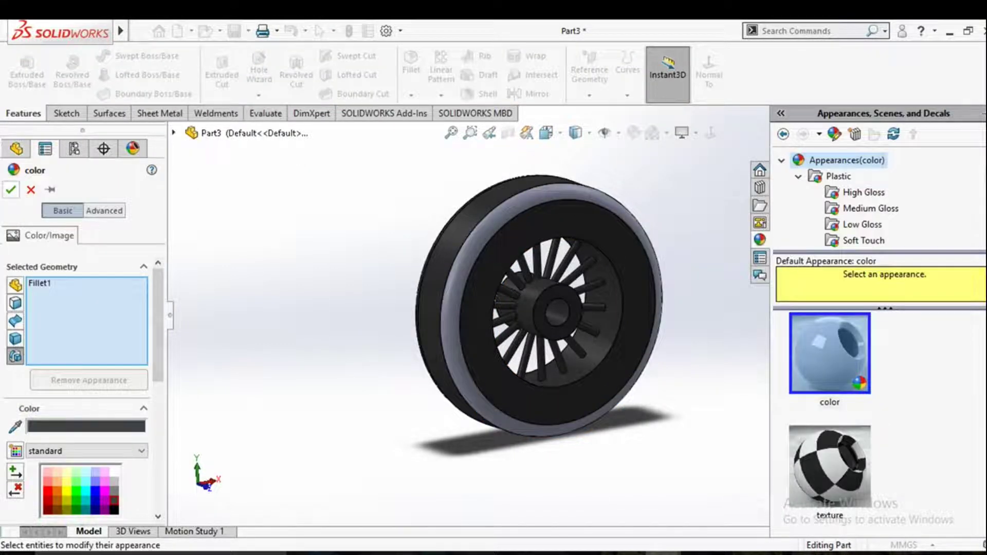
{"action": "left_click", "coordinate": [11, 189]}
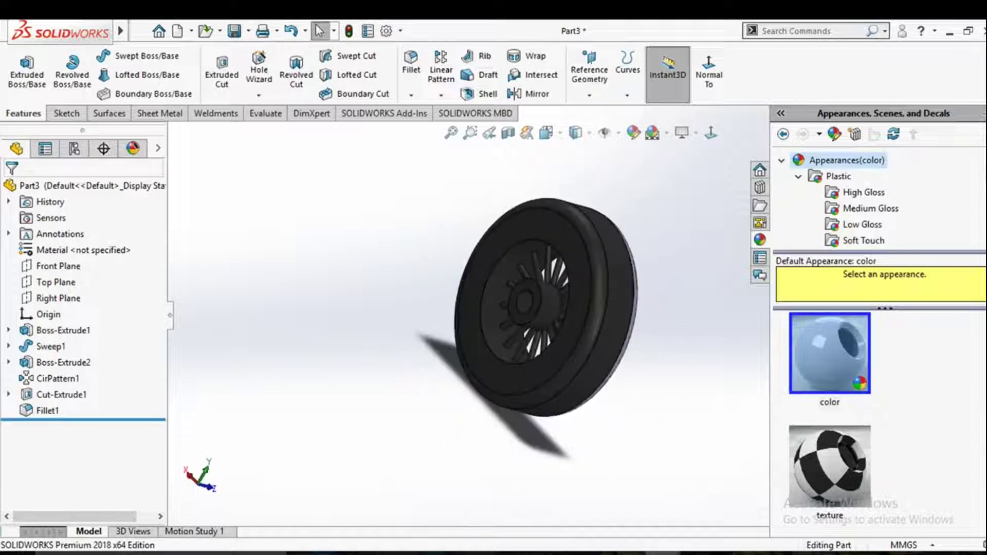
Orbit the wheel edge-on to inspect the grey tire band, then return to front view.
{"action": "middle_click_drag", "start_coordinate": [463, 319], "coordinate": [539, 322]}
{"action": "left_click", "coordinate": [539, 323]}
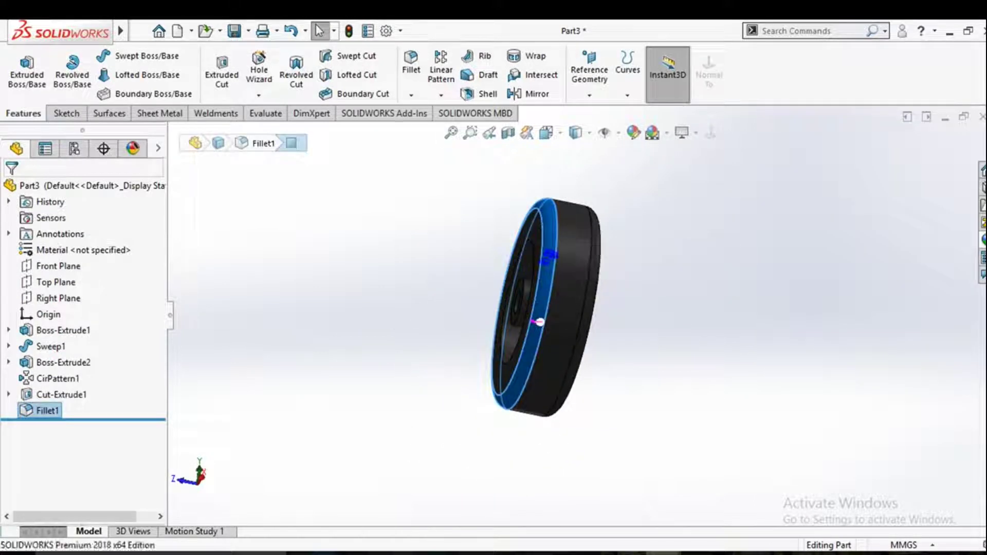
{"action": "key", "text": "Escape"}
{"action": "middle_click_drag", "start_coordinate": [539, 322], "coordinate": [463, 322]}
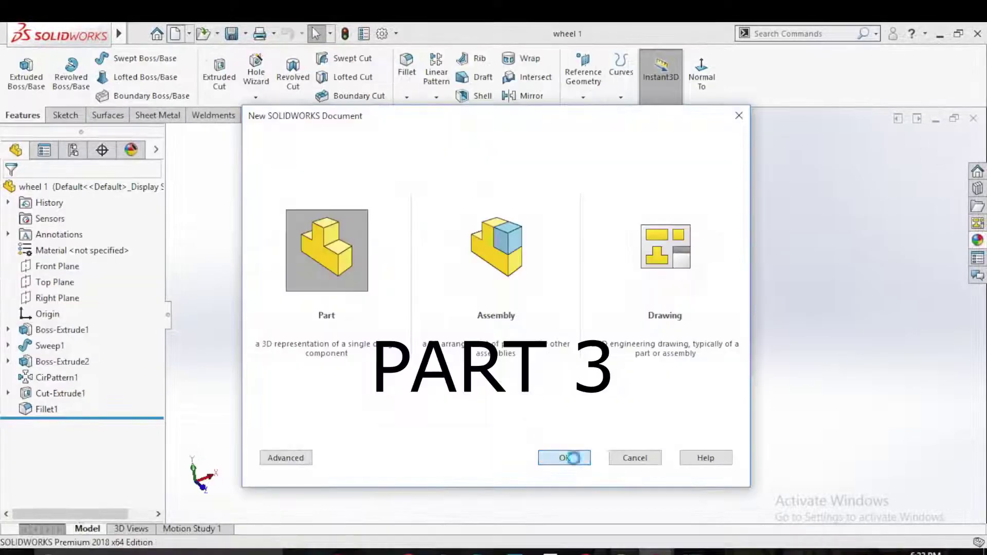
Sketch a Ø2 mm circle at the origin on the Front Plane of a new part.
{"action": "left_click", "coordinate": [57, 266]}
{"action": "left_click", "coordinate": [57, 237]}
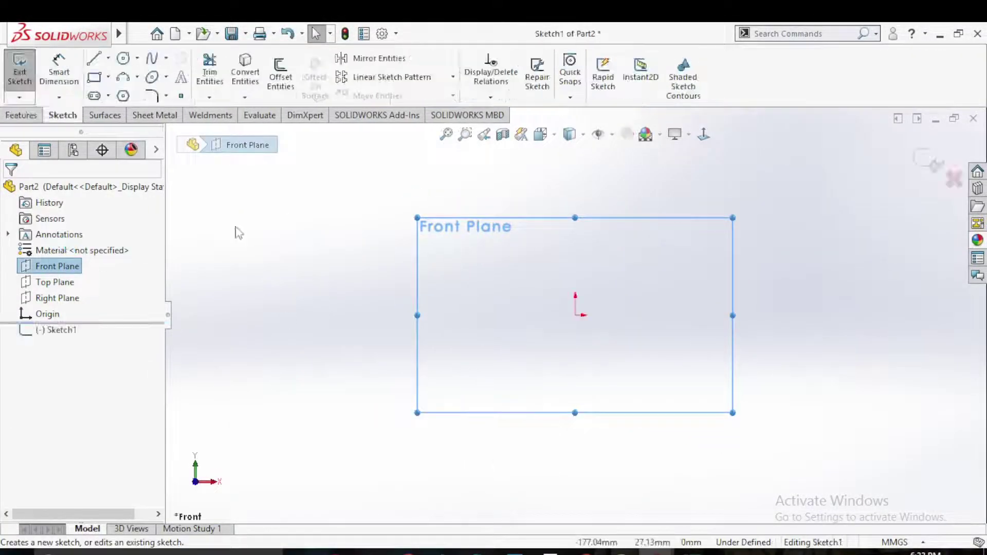
{"action": "left_click", "coordinate": [123, 58]}
{"action": "left_click_drag", "start_coordinate": [576, 315], "coordinate": [587, 326]}
{"action": "right_click_drag", "start_coordinate": [600, 339], "coordinate": [639, 293]}
{"action": "left_click", "coordinate": [588, 307]}
{"action": "left_click", "coordinate": [631, 296]}
{"action": "type", "text": "2"}
{"action": "key", "text": "Return"}
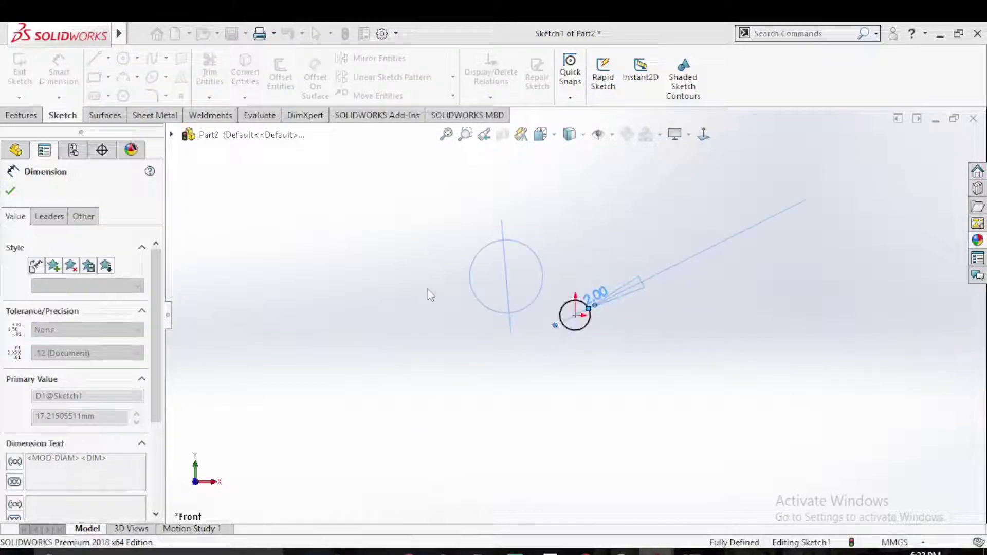
Extrude the Ø2 circle into a rod with Extruded Boss.
{"action": "left_click", "coordinate": [23, 115]}
{"action": "left_click", "coordinate": [26, 72]}
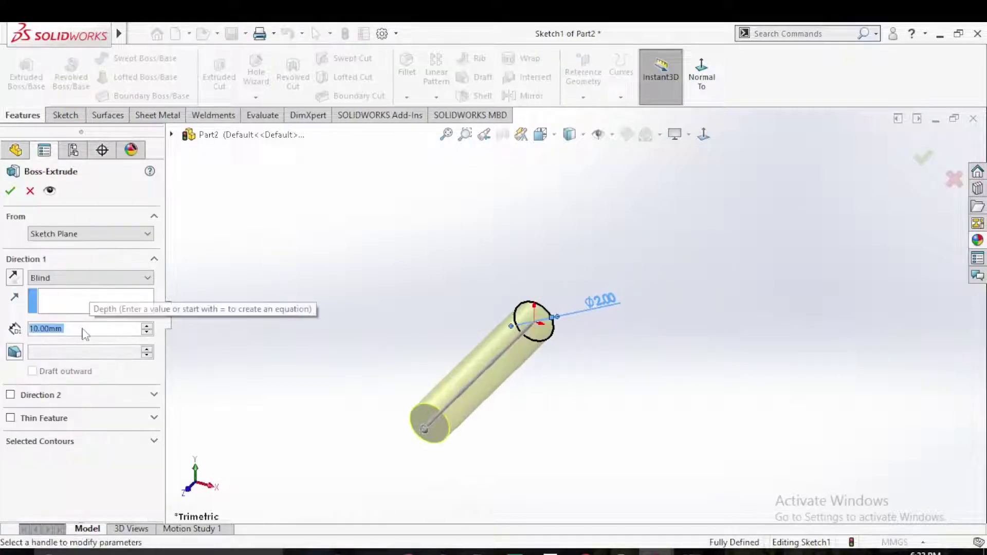
{"action": "type", "text": "100"}
{"action": "left_click", "coordinate": [10, 191]}
{"action": "middle_click_drag", "start_coordinate": [403, 323], "coordinate": [535, 367]}
Colour the rod grey.
{"action": "left_click", "coordinate": [531, 356]}
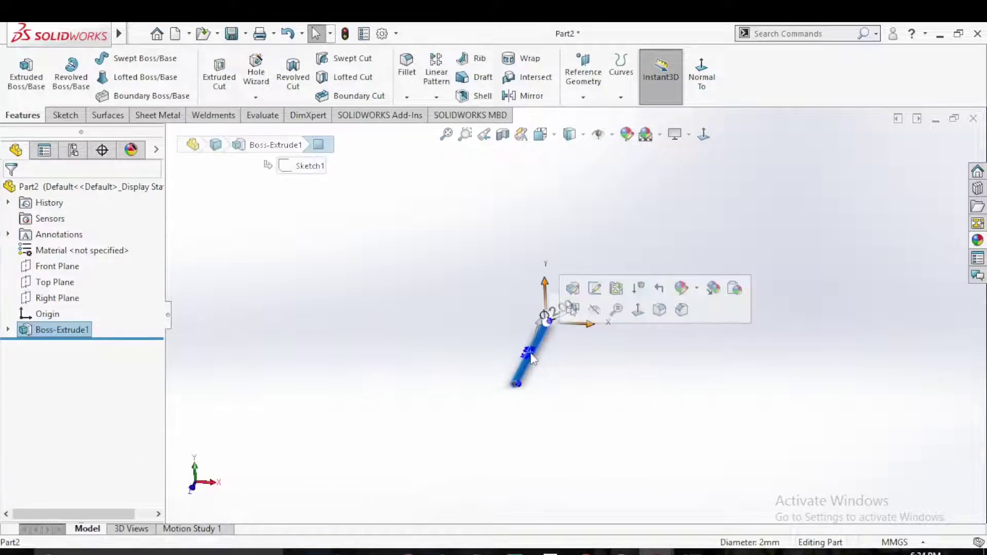
{"action": "left_click", "coordinate": [682, 288]}
{"action": "left_click", "coordinate": [700, 351]}
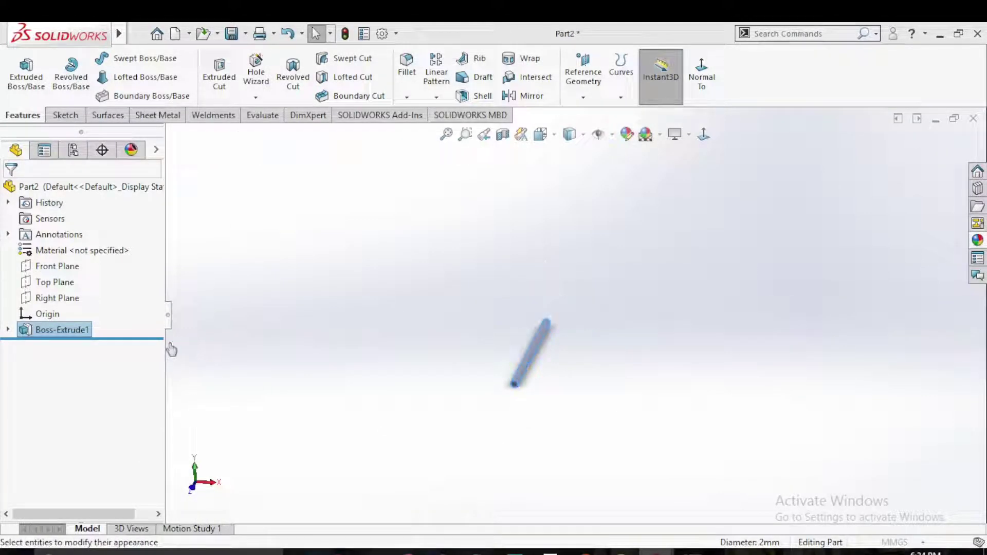
{"action": "left_click", "coordinate": [10, 191]}
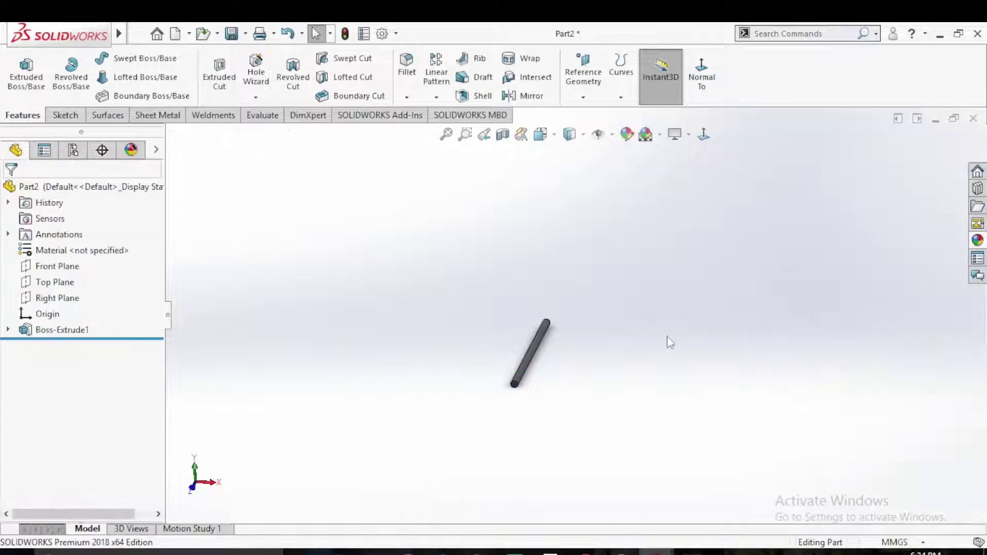
Save the rod as '3 road' in the toy car model folder.
{"action": "key", "text": "ctrl+s"}
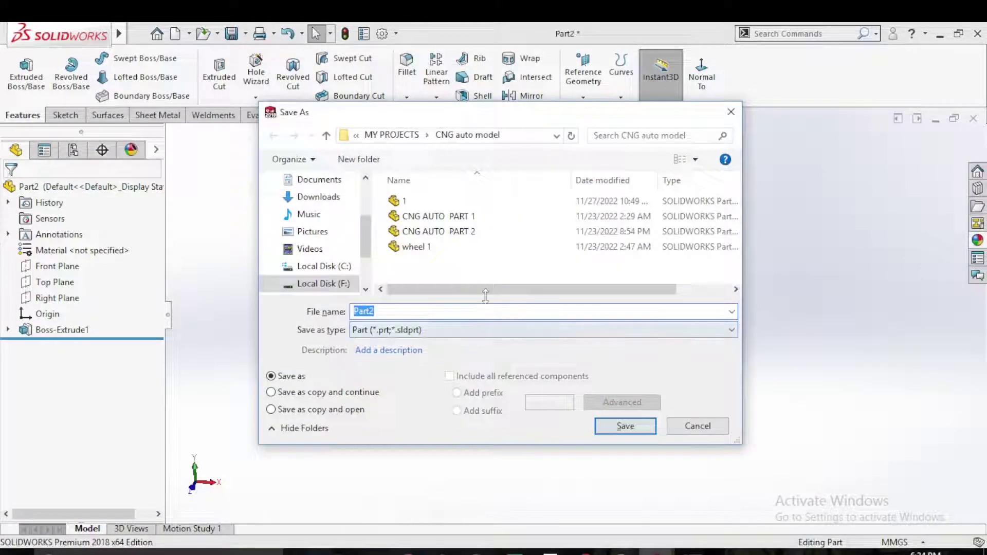
{"action": "left_click", "coordinate": [403, 137]}
{"action": "double_click", "coordinate": [421, 213]}
{"action": "left_click", "coordinate": [403, 136]}
{"action": "scroll", "coordinate": [469, 231], "scroll_direction": "down", "scroll_amount": 2}
{"action": "double_click", "coordinate": [499, 242]}
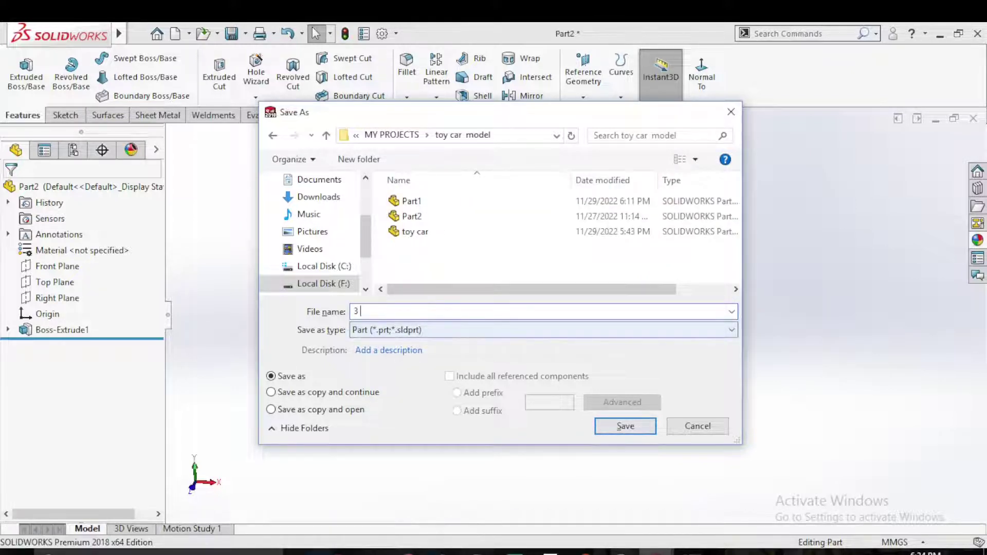
{"action": "left_click", "coordinate": [625, 428]}
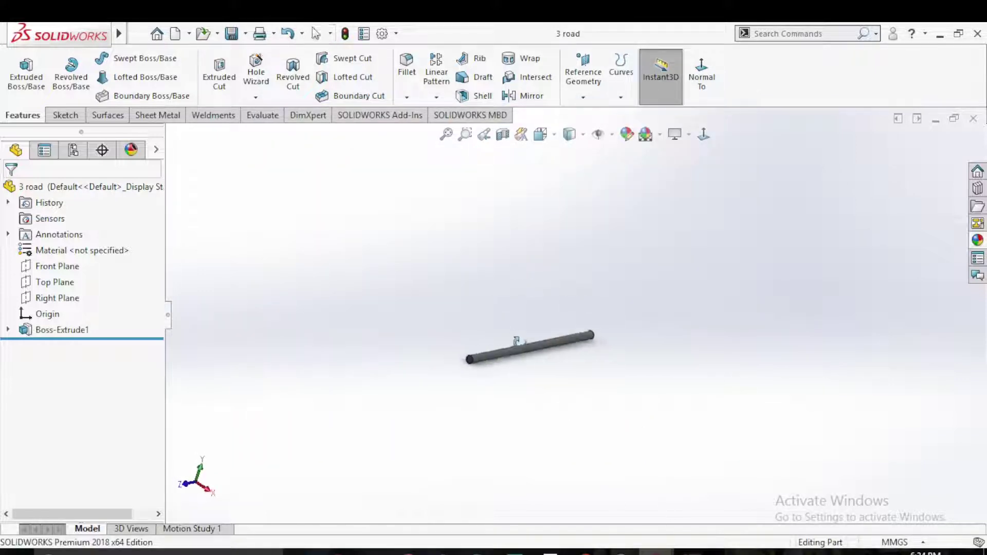
Change the rod's extrusion depth to 20 mm.
{"action": "left_click", "coordinate": [78, 335]}
{"action": "left_click", "coordinate": [121, 329]}
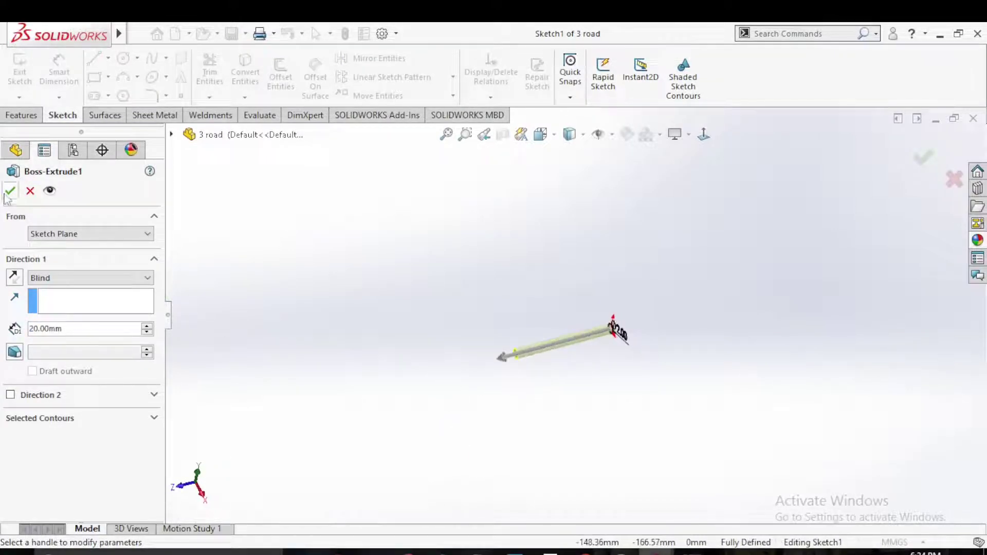
{"action": "key", "text": "Return"}
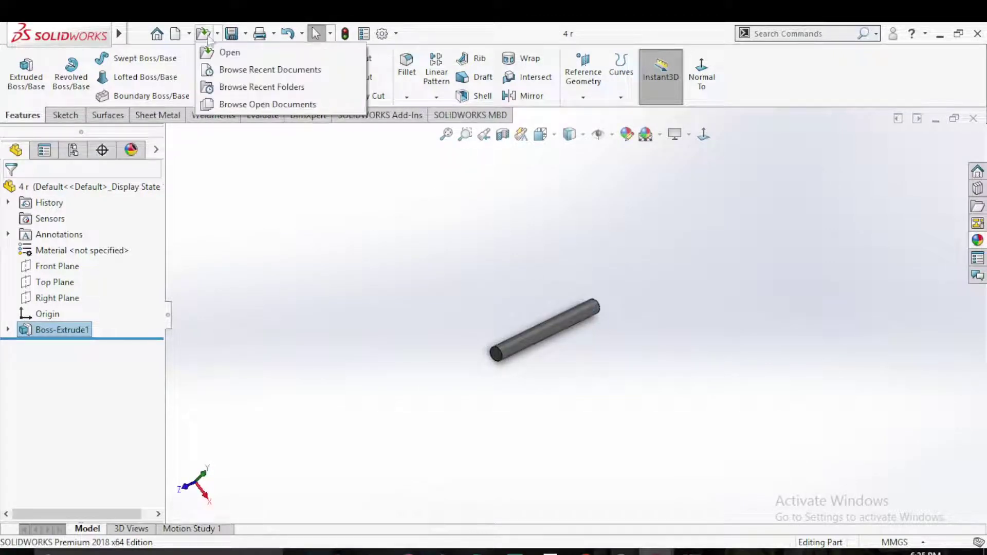
Start a new assembly and place the open parts: 4 r rod, Part1, toy car body, wheel 1.
{"action": "left_click", "coordinate": [241, 88]}
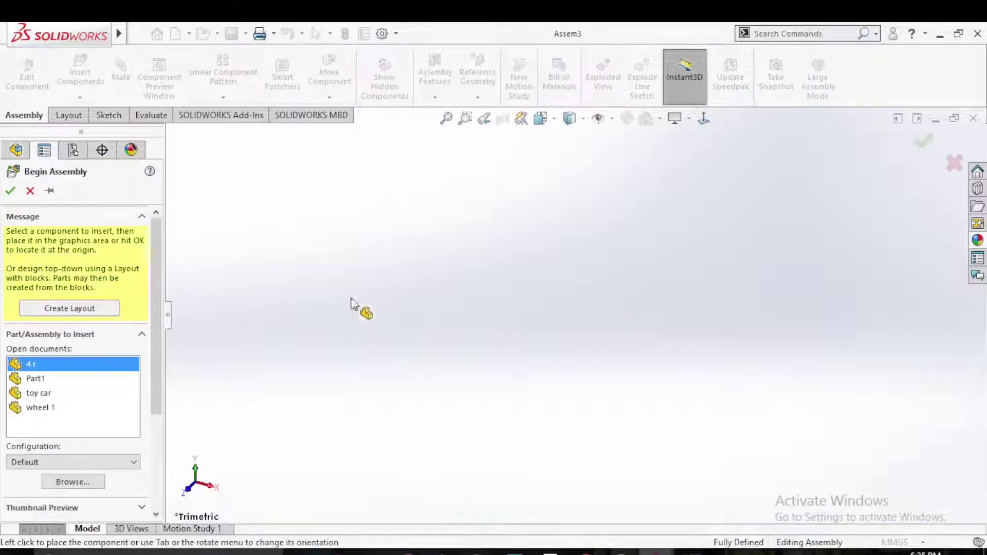
{"action": "left_click", "coordinate": [44, 394], "text": "shift"}
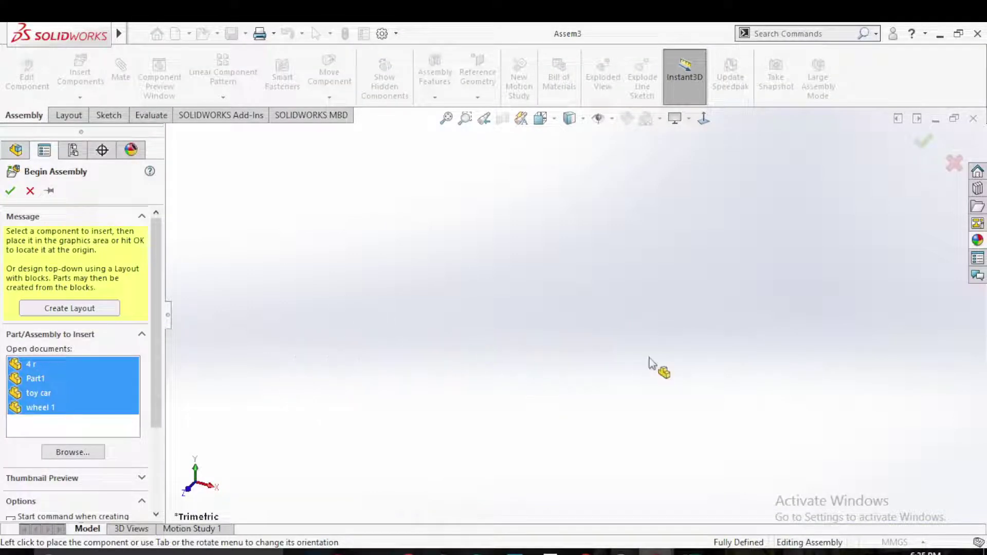
{"action": "left_click", "coordinate": [687, 351]}
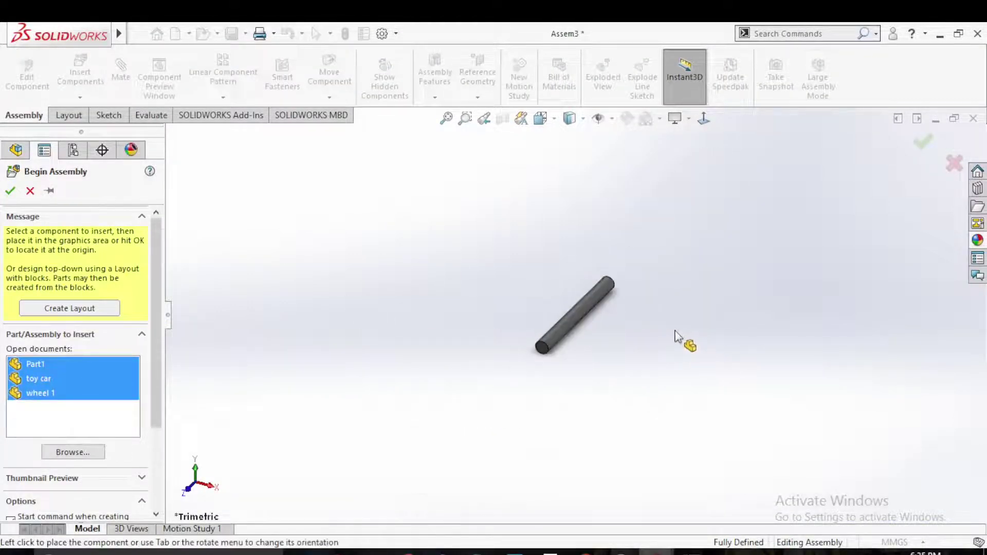
{"action": "left_click", "coordinate": [680, 347]}
{"action": "left_click", "coordinate": [687, 358]}
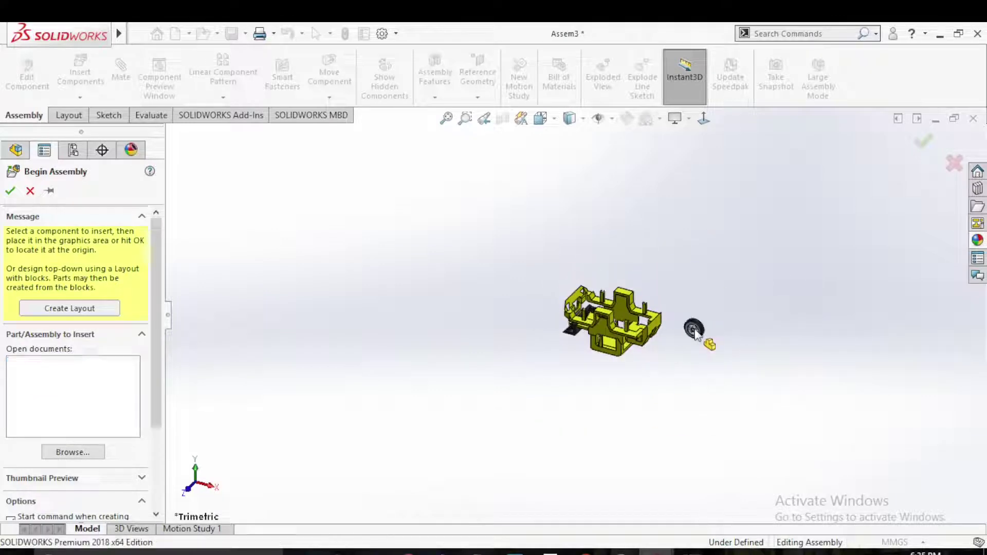
{"action": "left_click", "coordinate": [693, 331]}
Browse for the 3 road part and place it in the assembly.
{"action": "left_click", "coordinate": [90, 101]}
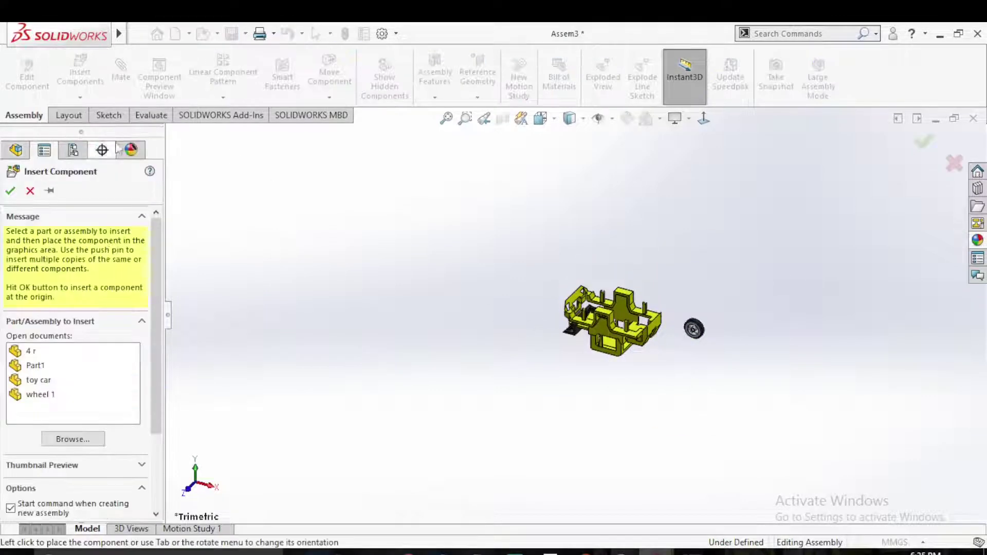
{"action": "left_click", "coordinate": [90, 440]}
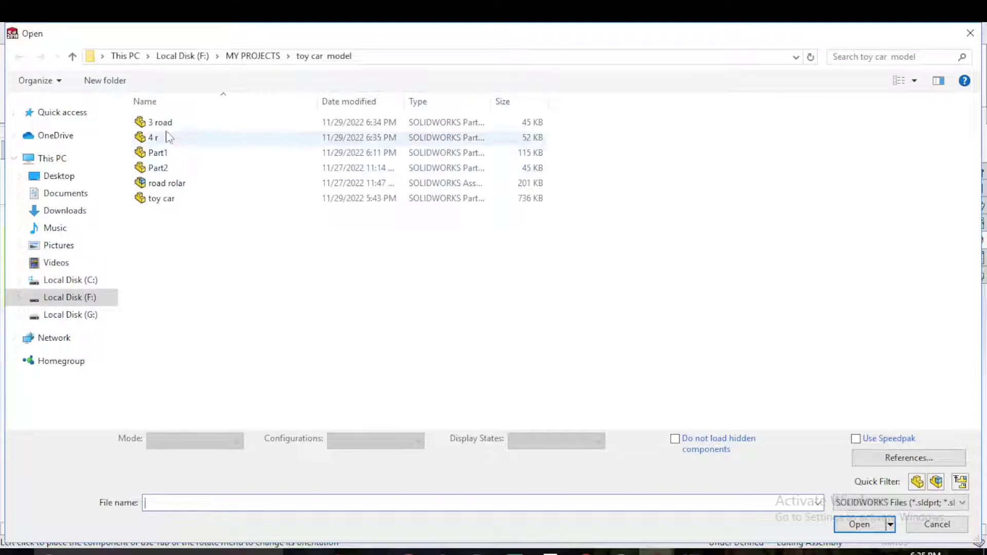
{"action": "double_click", "coordinate": [160, 122]}
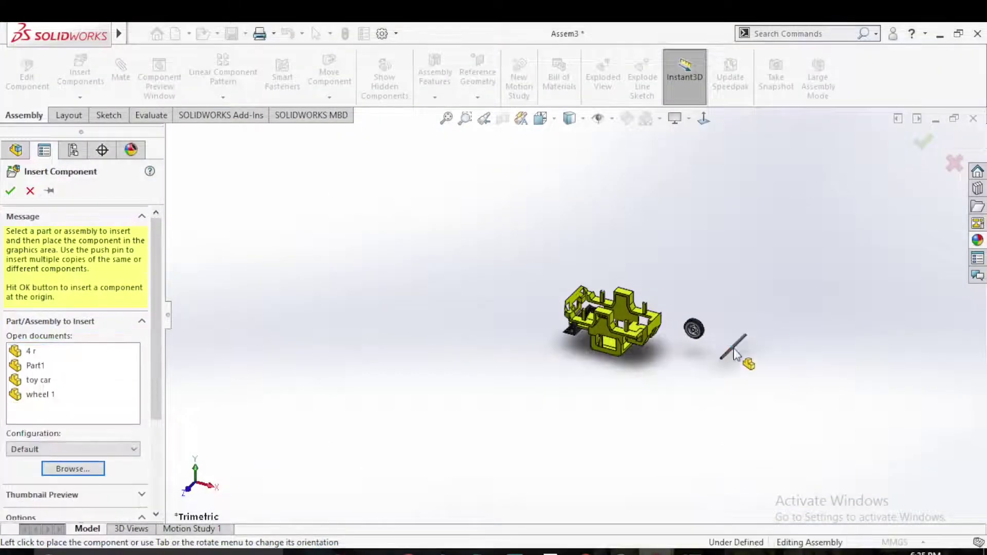
{"action": "left_click", "coordinate": [733, 353]}
{"action": "middle_click_drag", "start_coordinate": [454, 398], "coordinate": [659, 305]}
{"action": "middle_click_drag", "start_coordinate": [634, 414], "coordinate": [691, 293]}
{"action": "scroll", "coordinate": [691, 293], "scroll_direction": "down", "scroll_amount": 3}
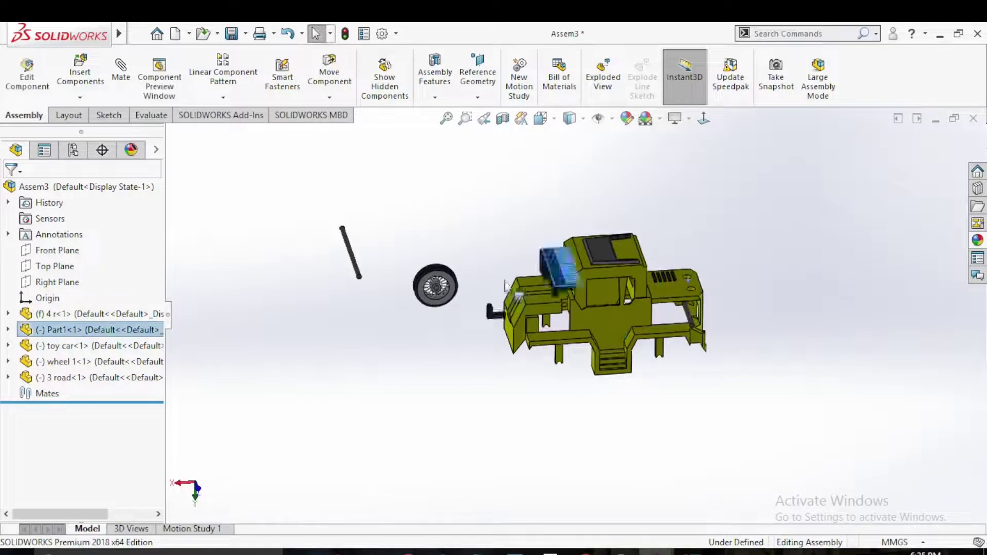
Move the blade arm aside, then mate the first wheel concentric and flush on the rod.
{"action": "left_click_drag", "start_coordinate": [505, 286], "coordinate": [496, 389]}
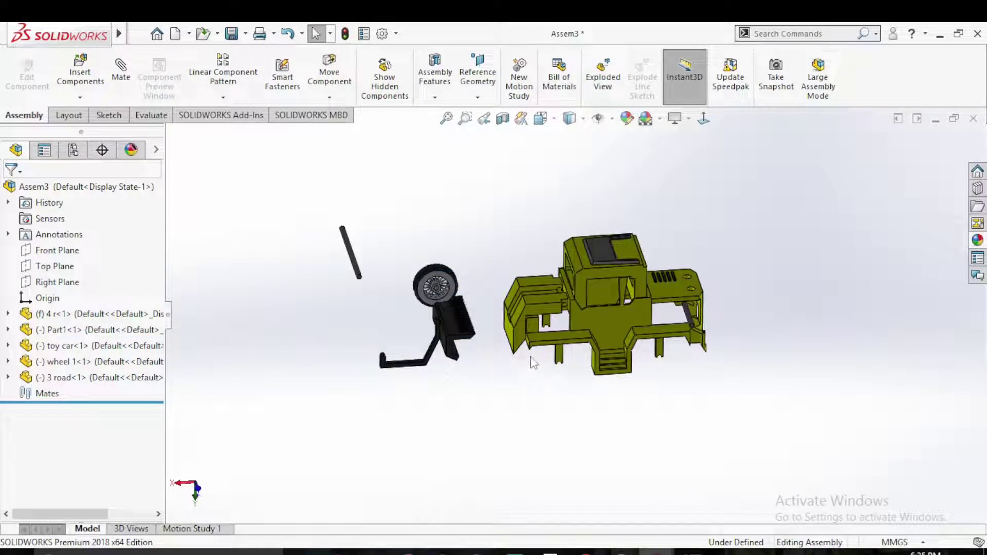
{"action": "middle_click_drag", "start_coordinate": [497, 382], "coordinate": [430, 342]}
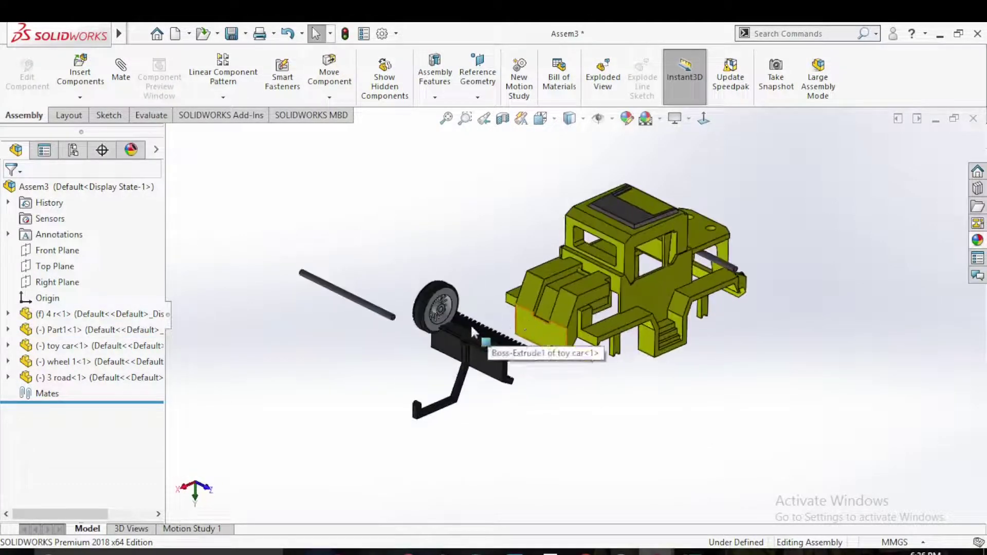
{"action": "scroll", "coordinate": [368, 319], "scroll_direction": "down", "scroll_amount": 3}
{"action": "left_click", "coordinate": [383, 310]}
{"action": "scroll", "coordinate": [499, 309], "scroll_direction": "down", "scroll_amount": 3}
{"action": "left_click", "coordinate": [490, 296], "text": "ctrl"}
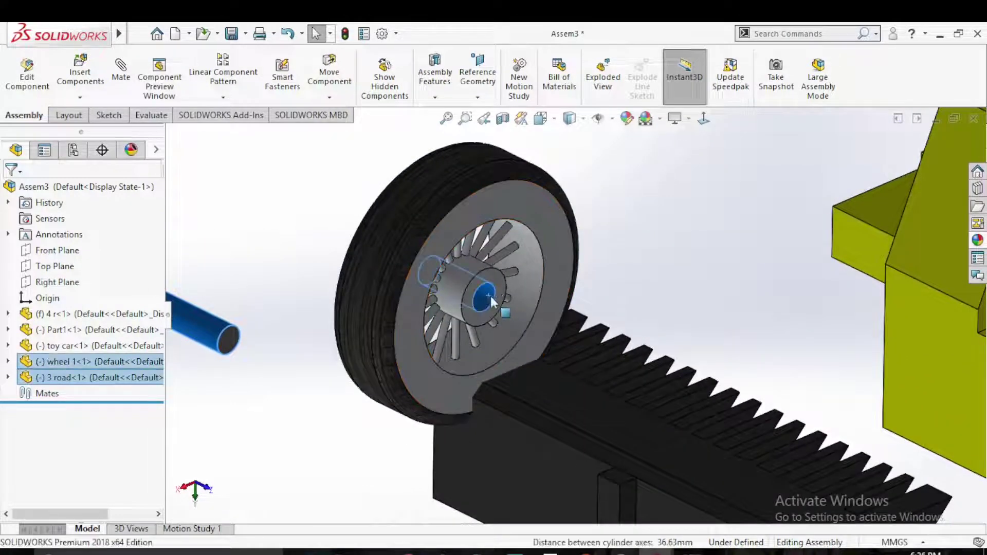
{"action": "left_click", "coordinate": [583, 284]}
{"action": "middle_click_drag", "start_coordinate": [584, 289], "coordinate": [531, 289]}
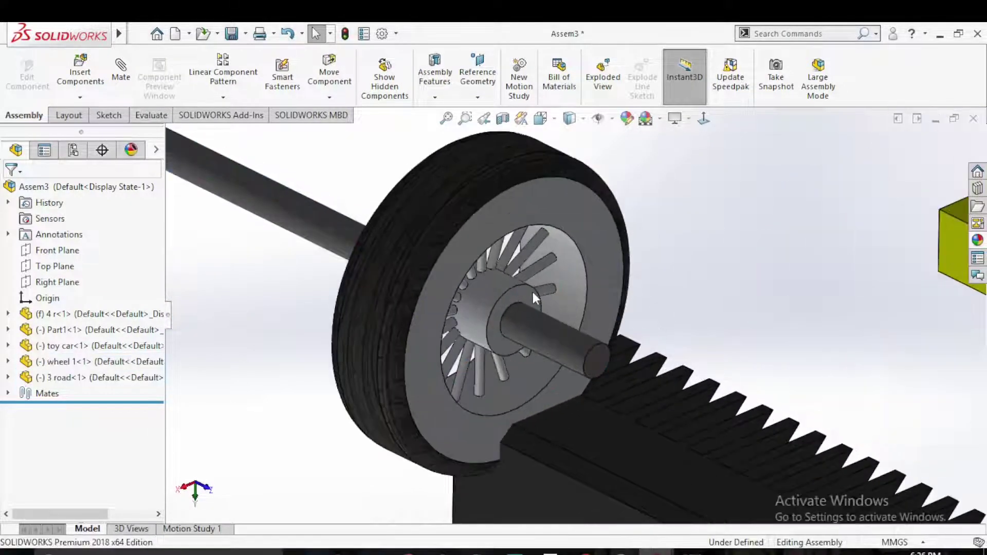
{"action": "left_click", "coordinate": [588, 343], "text": "ctrl"}
{"action": "left_click", "coordinate": [628, 273]}
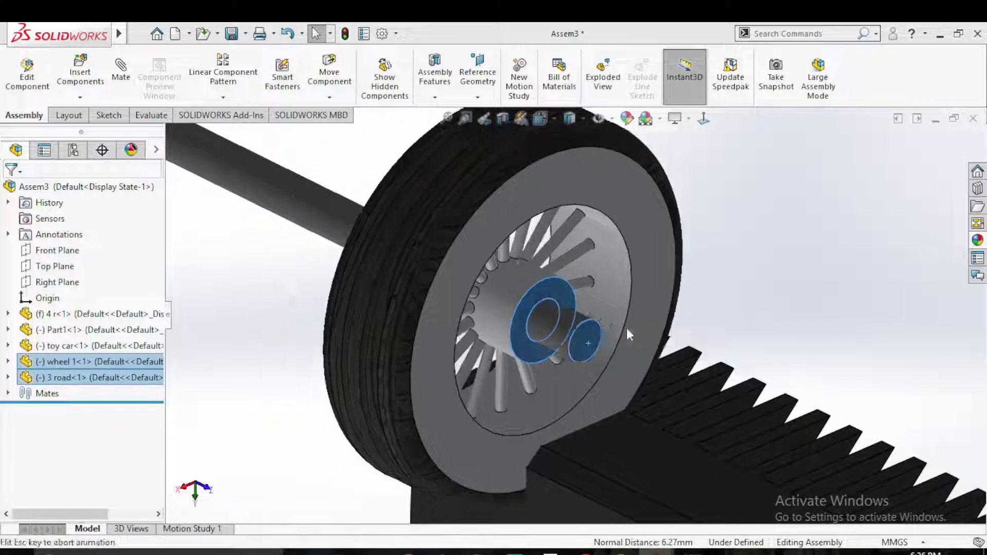
{"action": "scroll", "coordinate": [619, 320], "scroll_direction": "up", "scroll_amount": 5}
Ctrl-drag a second wheel onto the rod's other end and mate it concentric.
{"action": "left_click_drag", "start_coordinate": [586, 307], "coordinate": [340, 288], "text": "ctrl"}
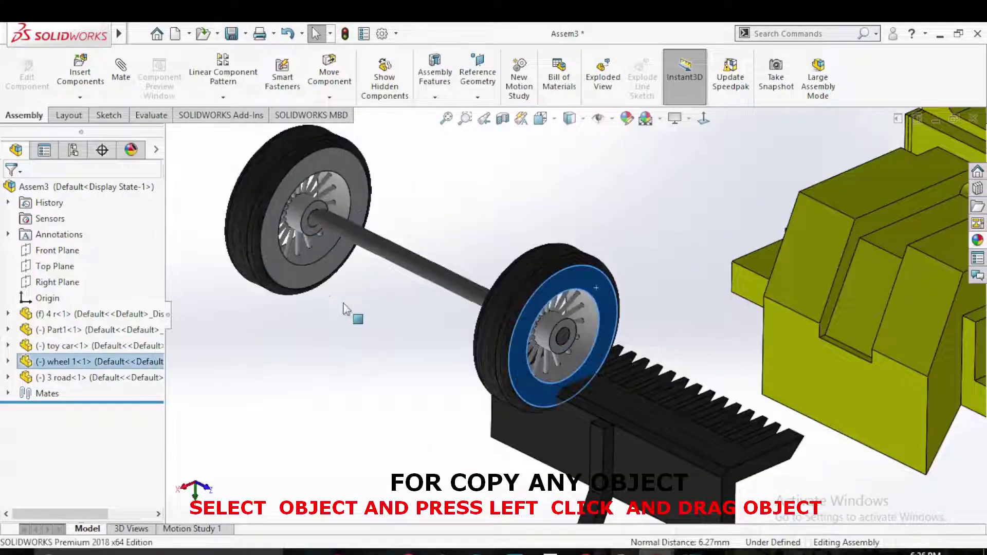
{"action": "scroll", "coordinate": [329, 243], "scroll_direction": "down", "scroll_amount": 3}
{"action": "scroll", "coordinate": [328, 243], "scroll_direction": "down", "scroll_amount": 5}
{"action": "left_click", "coordinate": [405, 229]}
{"action": "left_click", "coordinate": [522, 229], "text": "ctrl"}
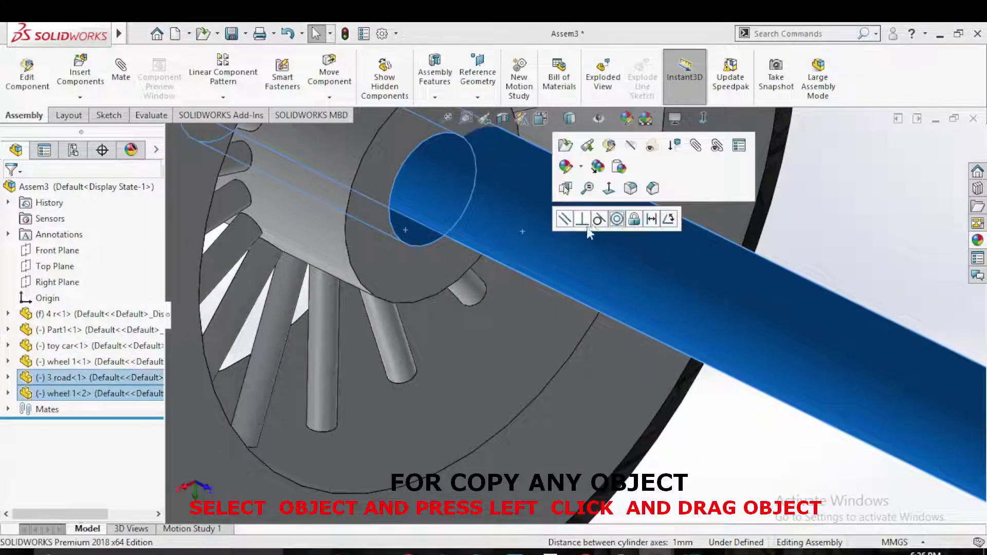
{"action": "scroll", "coordinate": [591, 277], "scroll_direction": "up", "scroll_amount": 5}
{"action": "scroll", "coordinate": [588, 280], "scroll_direction": "down", "scroll_amount": 3}
{"action": "scroll", "coordinate": [778, 341], "scroll_direction": "down", "scroll_amount": 3}
{"action": "left_click", "coordinate": [778, 340]}
{"action": "left_click", "coordinate": [693, 309], "text": "ctrl"}
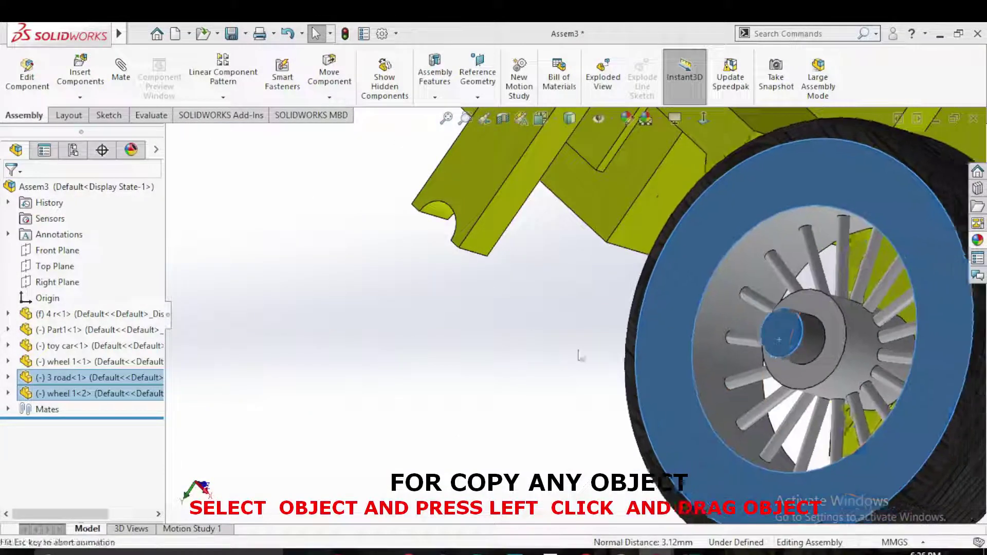
{"action": "scroll", "coordinate": [559, 366], "scroll_direction": "up", "scroll_amount": 5}
{"action": "scroll", "coordinate": [534, 334], "scroll_direction": "down", "scroll_amount": 2}
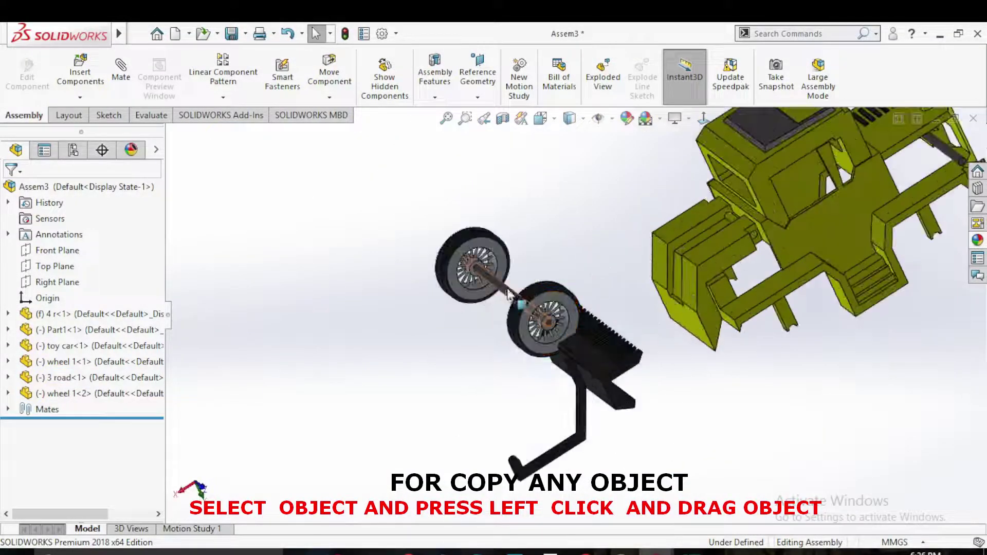
{"action": "scroll", "coordinate": [551, 254], "scroll_direction": "down", "scroll_amount": 3}
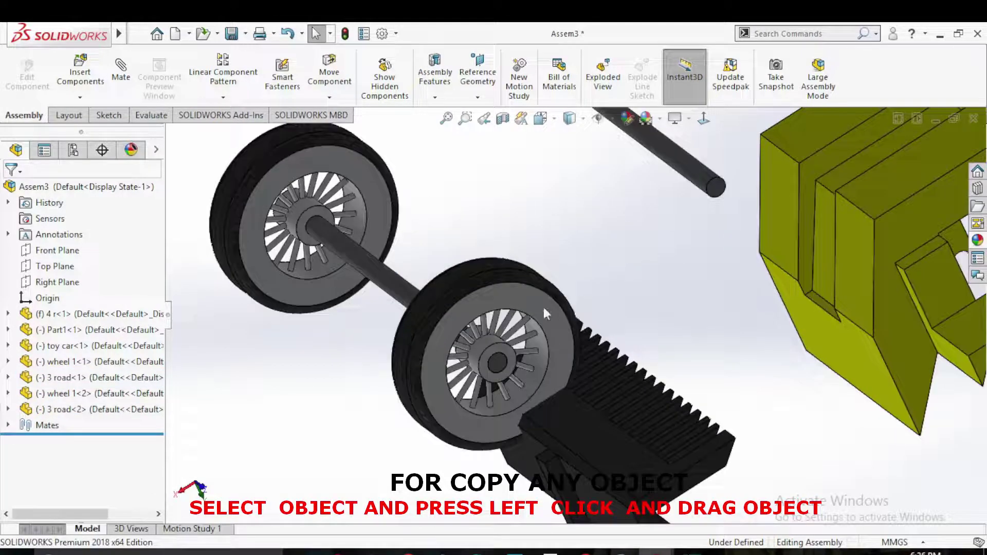
Copy the rod as a second axle and mate a third wheel onto it.
{"action": "left_click_drag", "start_coordinate": [543, 306], "coordinate": [658, 217], "text": "ctrl"}
{"action": "scroll", "coordinate": [636, 202], "scroll_direction": "down", "scroll_amount": 3}
{"action": "scroll", "coordinate": [636, 202], "scroll_direction": "up", "scroll_amount": 5}
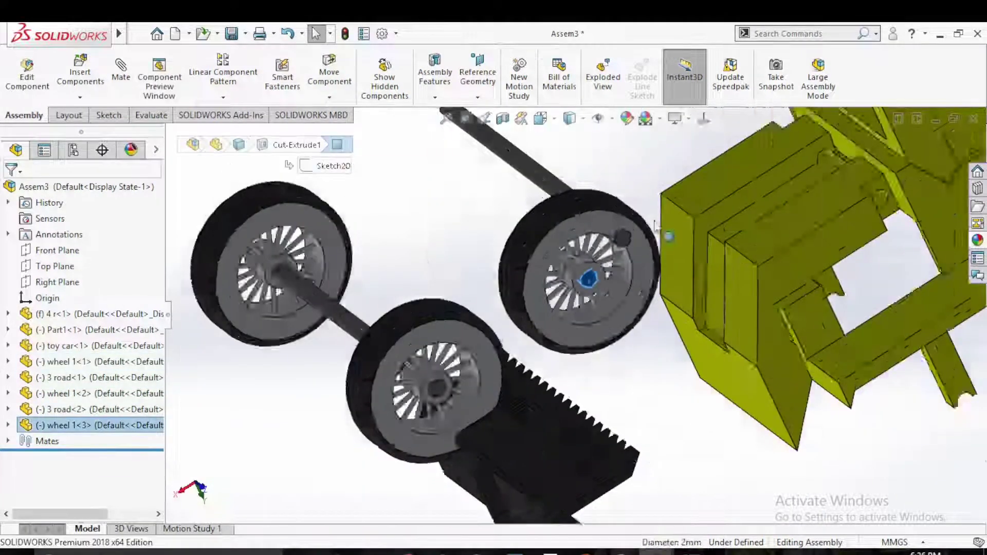
{"action": "middle_click_drag", "start_coordinate": [634, 201], "coordinate": [663, 273]}
{"action": "scroll", "coordinate": [566, 281], "scroll_direction": "down", "scroll_amount": 3}
{"action": "left_click", "coordinate": [565, 274], "text": "ctrl"}
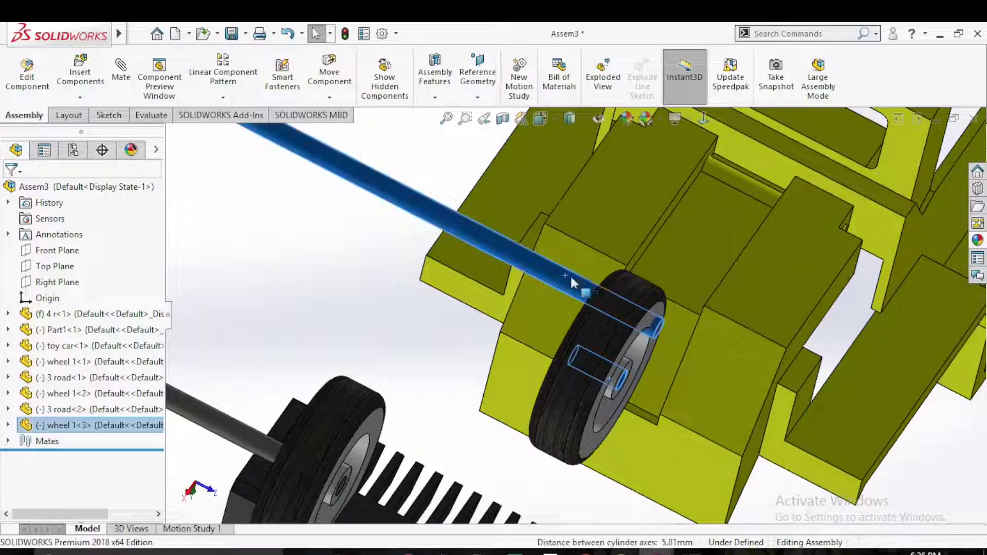
{"action": "left_click", "coordinate": [637, 287], "text": "ctrl"}
{"action": "scroll", "coordinate": [622, 323], "scroll_direction": "up", "scroll_amount": 3}
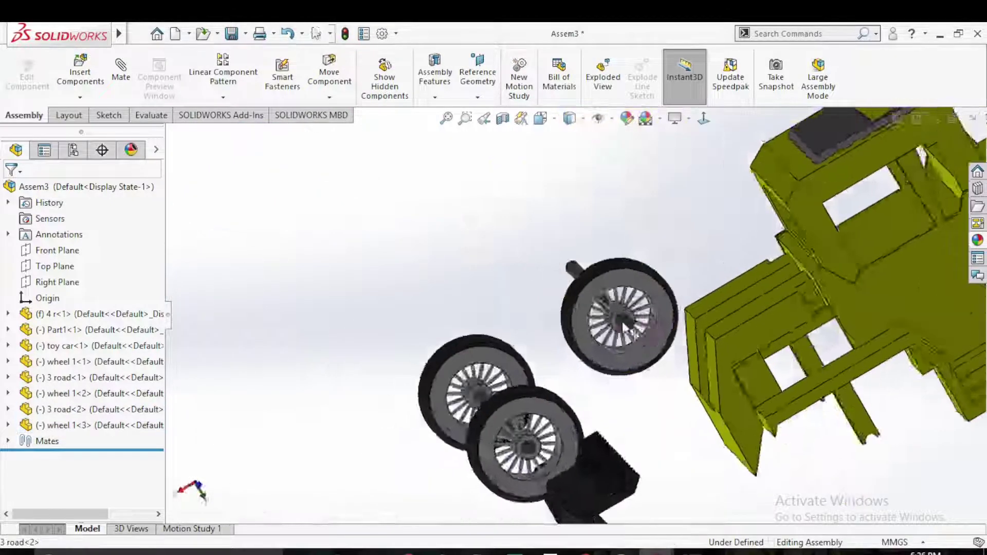
{"action": "scroll", "coordinate": [588, 276], "scroll_direction": "down", "scroll_amount": 5}
{"action": "left_click", "coordinate": [590, 309]}
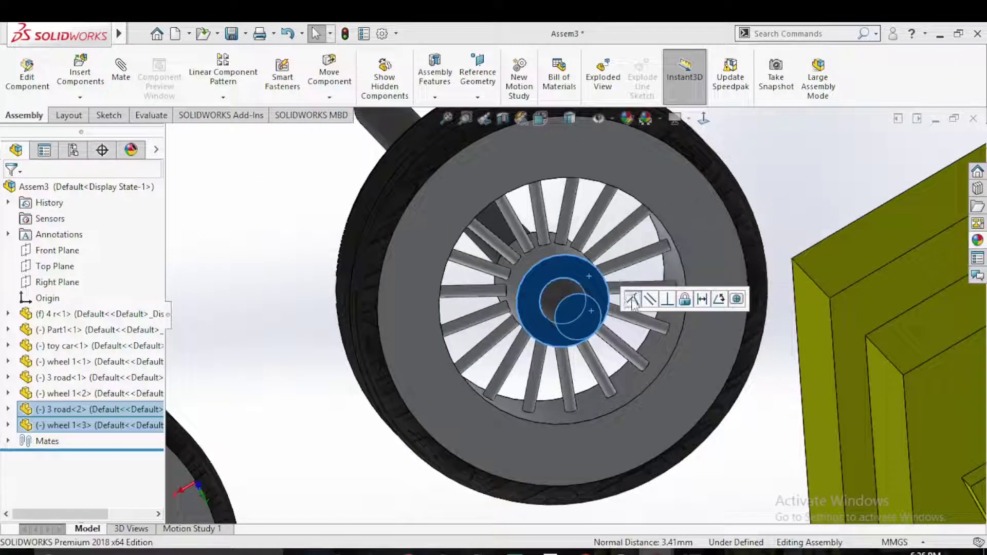
{"action": "left_click", "coordinate": [624, 304]}
{"action": "scroll", "coordinate": [519, 252], "scroll_direction": "up", "scroll_amount": 3}
{"action": "scroll", "coordinate": [519, 252], "scroll_direction": "up", "scroll_amount": 3}
Copy-paste a fourth wheel and mate it concentric with the second axle.
{"action": "left_click", "coordinate": [519, 251]}
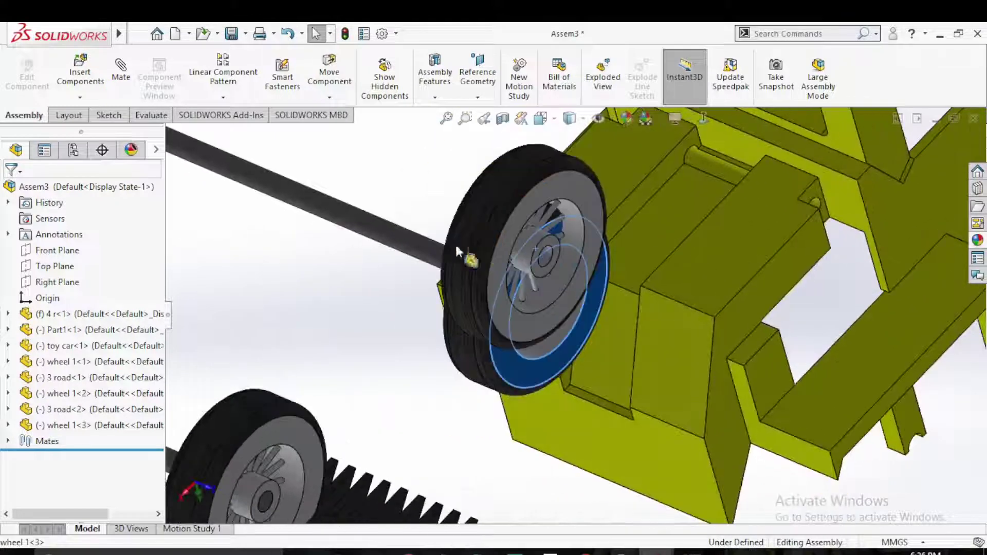
{"action": "key", "text": "ctrl+c"}
{"action": "key", "text": "ctrl+v"}
{"action": "scroll", "coordinate": [329, 262], "scroll_direction": "up", "scroll_amount": 3}
{"action": "scroll", "coordinate": [496, 236], "scroll_direction": "down", "scroll_amount": 5}
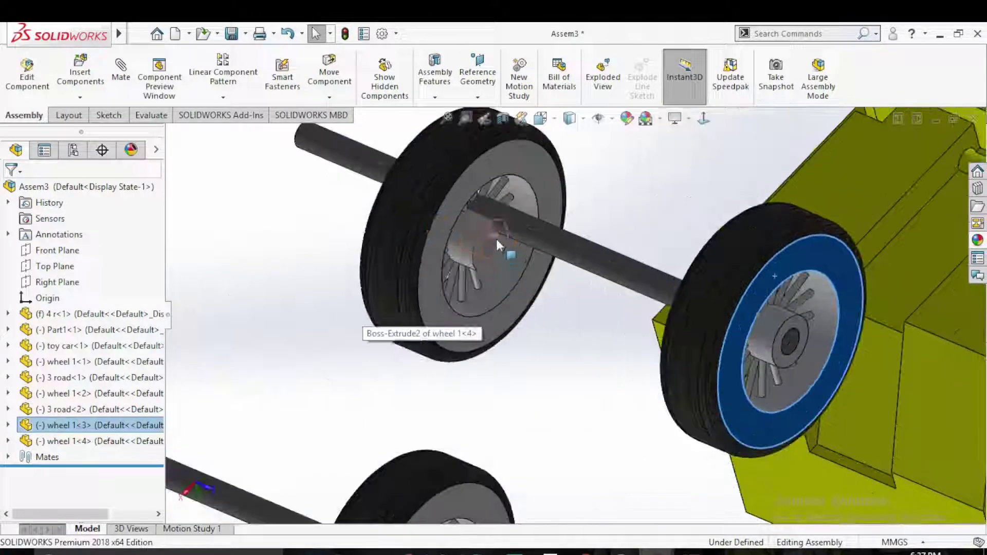
{"action": "left_click", "coordinate": [493, 244]}
{"action": "left_click", "coordinate": [374, 159], "text": "ctrl"}
{"action": "left_click", "coordinate": [440, 149]}
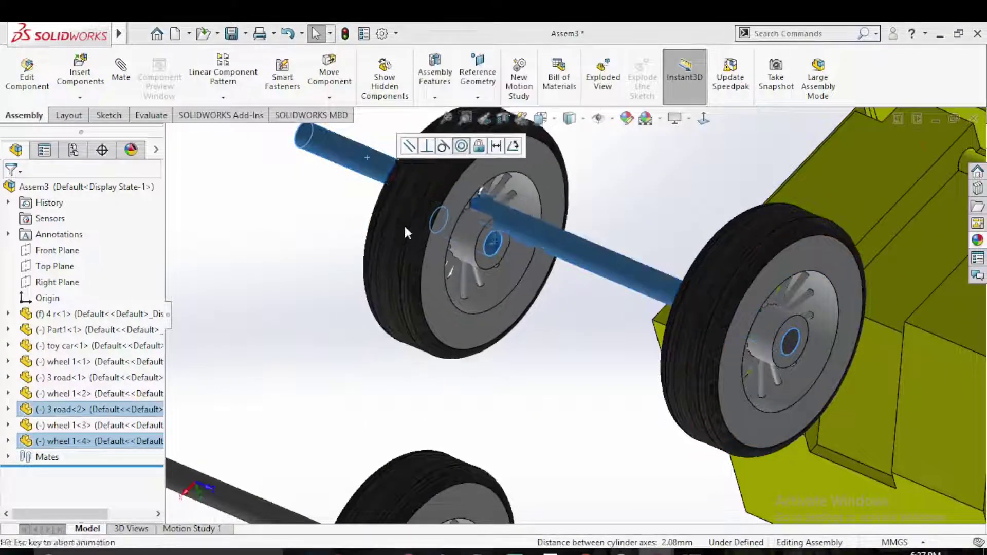
{"action": "scroll", "coordinate": [473, 294], "scroll_direction": "up", "scroll_amount": 3}
Seat the fourth wheel flush against the second axle's end face.
{"action": "middle_click_drag", "start_coordinate": [474, 294], "coordinate": [391, 231]}
{"action": "scroll", "coordinate": [456, 261], "scroll_direction": "down", "scroll_amount": 5}
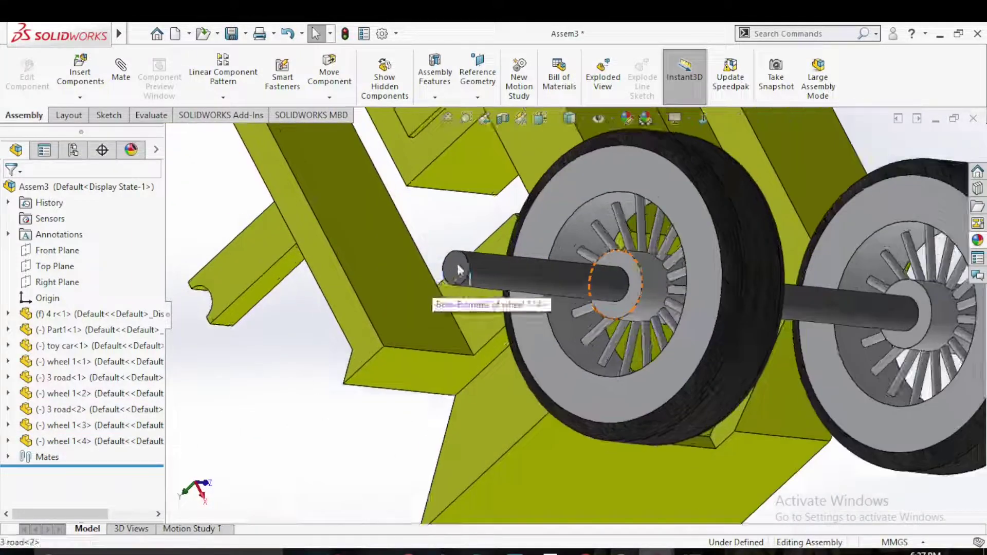
{"action": "left_click", "coordinate": [456, 261]}
{"action": "left_click", "coordinate": [576, 189], "text": "ctrl"}
{"action": "left_click", "coordinate": [616, 178]}
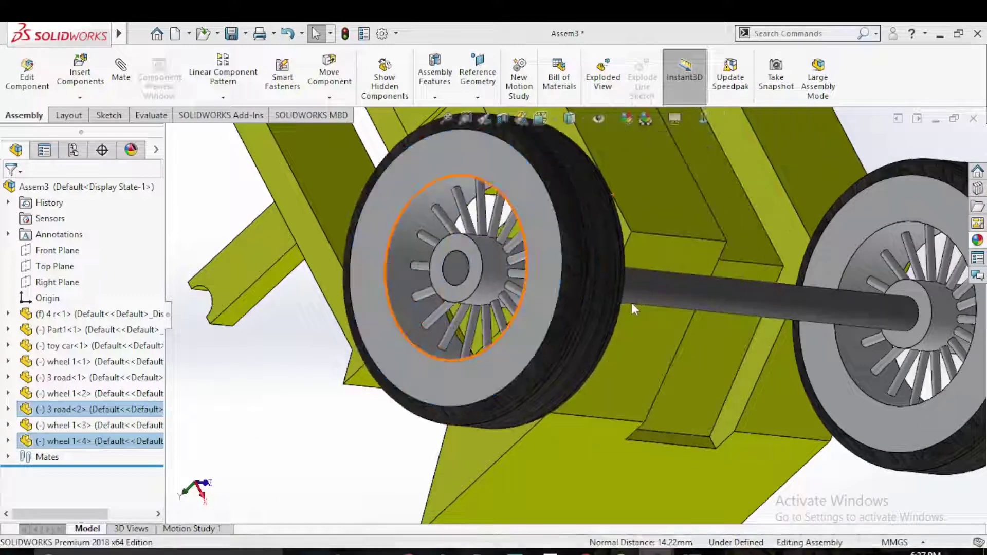
{"action": "scroll", "coordinate": [632, 302], "scroll_direction": "up", "scroll_amount": 5}
{"action": "scroll", "coordinate": [513, 319], "scroll_direction": "down", "scroll_amount": 3}
{"action": "left_click", "coordinate": [535, 437]}
{"action": "scroll", "coordinate": [566, 308], "scroll_direction": "up", "scroll_amount": 3}
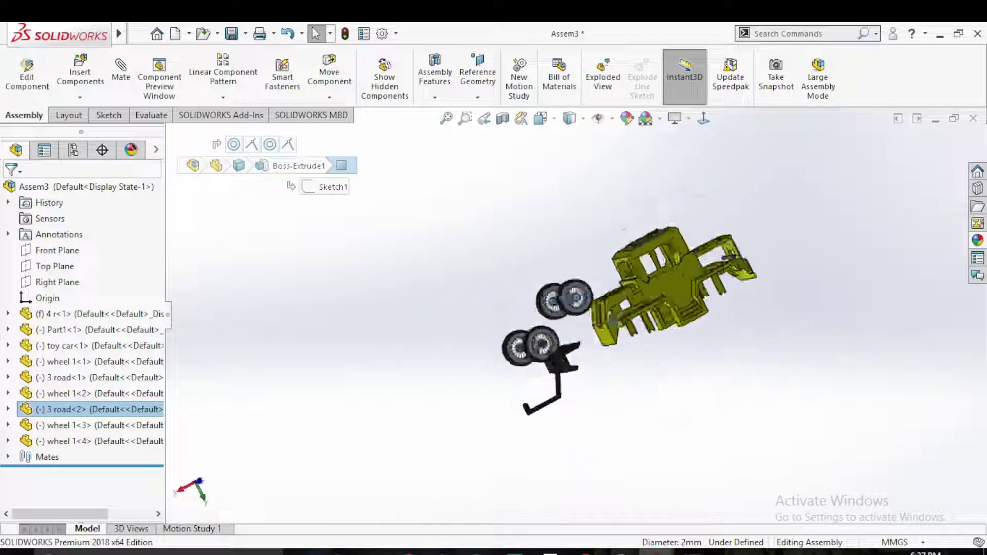
Mate both axles concentric with the car body's semicircular cutouts.
{"action": "scroll", "coordinate": [632, 341], "scroll_direction": "down", "scroll_amount": 5}
{"action": "scroll", "coordinate": [572, 318], "scroll_direction": "down", "scroll_amount": 2}
{"action": "scroll", "coordinate": [572, 316], "scroll_direction": "down", "scroll_amount": 2}
{"action": "left_click", "coordinate": [600, 281], "text": "ctrl"}
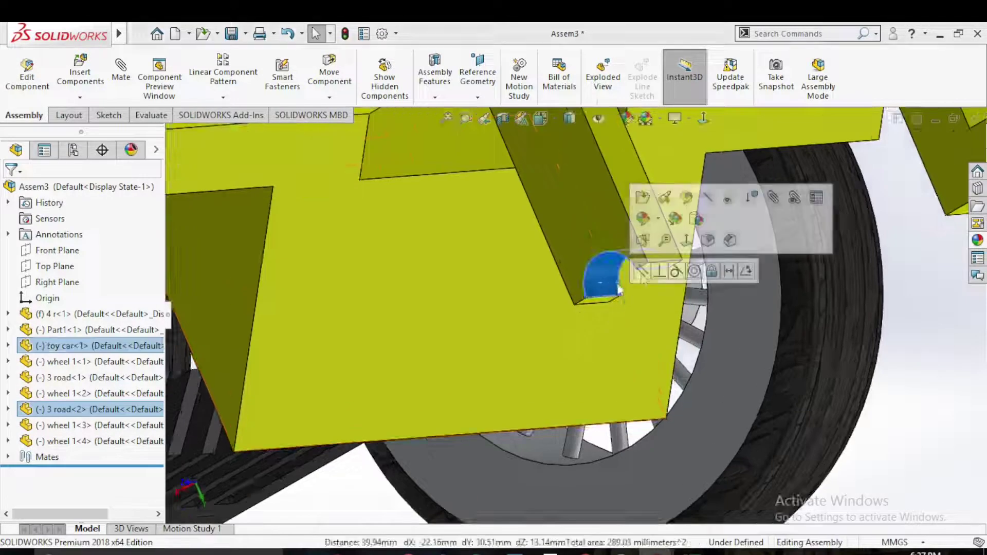
{"action": "left_click", "coordinate": [439, 291]}
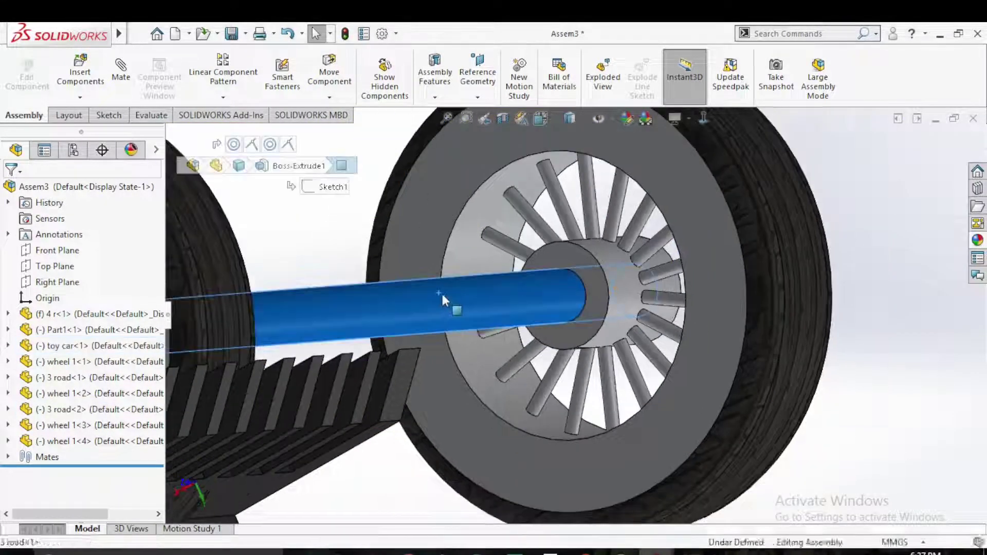
{"action": "scroll", "coordinate": [551, 300], "scroll_direction": "up", "scroll_amount": 5}
{"action": "scroll", "coordinate": [592, 214], "scroll_direction": "down", "scroll_amount": 3}
{"action": "scroll", "coordinate": [592, 221], "scroll_direction": "down", "scroll_amount": 5}
{"action": "left_click", "coordinate": [519, 287], "text": "ctrl"}
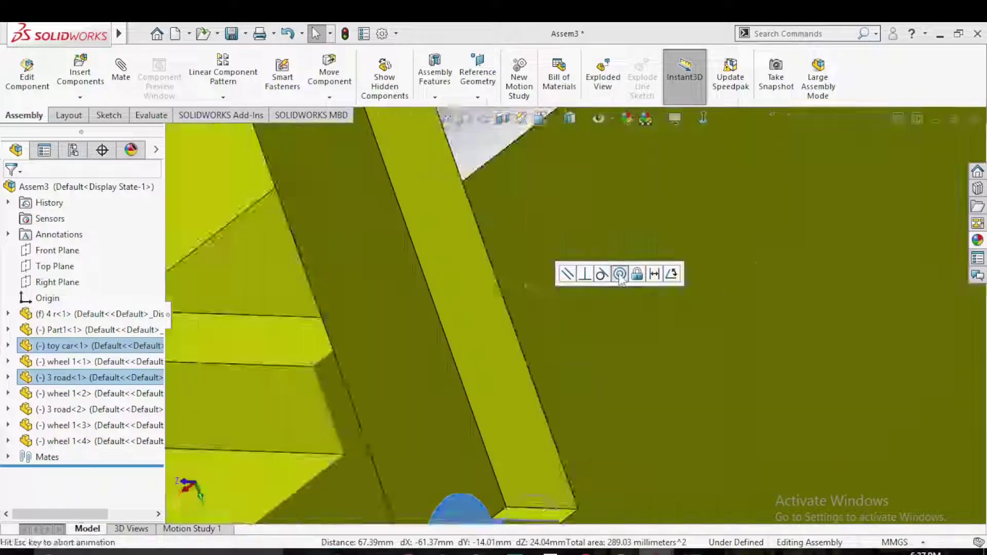
{"action": "scroll", "coordinate": [591, 298], "scroll_direction": "up", "scroll_amount": 5}
{"action": "left_click", "coordinate": [561, 313]}
Mate the loose wheel and wheel 1<4> against the car frame face.
{"action": "scroll", "coordinate": [562, 314], "scroll_direction": "up", "scroll_amount": 5}
{"action": "scroll", "coordinate": [590, 368], "scroll_direction": "down", "scroll_amount": 3}
{"action": "scroll", "coordinate": [513, 332], "scroll_direction": "down", "scroll_amount": 3}
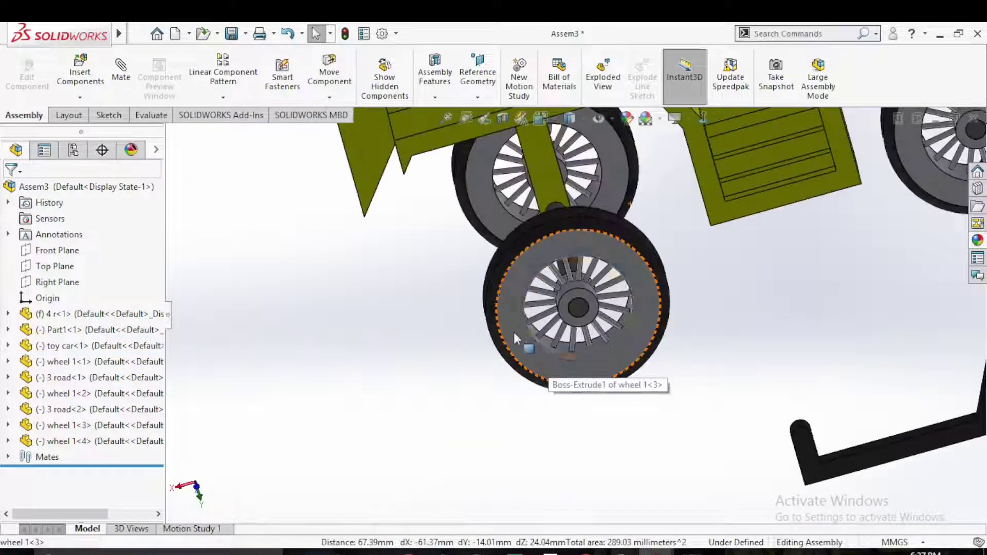
{"action": "left_click", "coordinate": [513, 332]}
{"action": "scroll", "coordinate": [513, 332], "scroll_direction": "up", "scroll_amount": 5}
{"action": "mouse_move", "coordinate": [514, 332]}
{"action": "middle_mouse_down"}
{"action": "mouse_move", "coordinate": [624, 313]}
{"action": "mouse_move", "coordinate": [566, 267]}
{"action": "middle_mouse_up"}
{"action": "scroll", "coordinate": [565, 264], "scroll_direction": "down", "scroll_amount": 5}
{"action": "scroll", "coordinate": [564, 261], "scroll_direction": "down", "scroll_amount": 2}
{"action": "left_click", "coordinate": [541, 242], "text": "ctrl"}
{"action": "scroll", "coordinate": [668, 309], "scroll_direction": "up", "scroll_amount": 5}
{"action": "scroll", "coordinate": [758, 349], "scroll_direction": "down", "scroll_amount": 5}
{"action": "left_click", "coordinate": [758, 349], "text": "ctrl"}
{"action": "scroll", "coordinate": [668, 311], "scroll_direction": "down", "scroll_amount": 3}
{"action": "scroll", "coordinate": [668, 310], "scroll_direction": "up", "scroll_amount": 3}
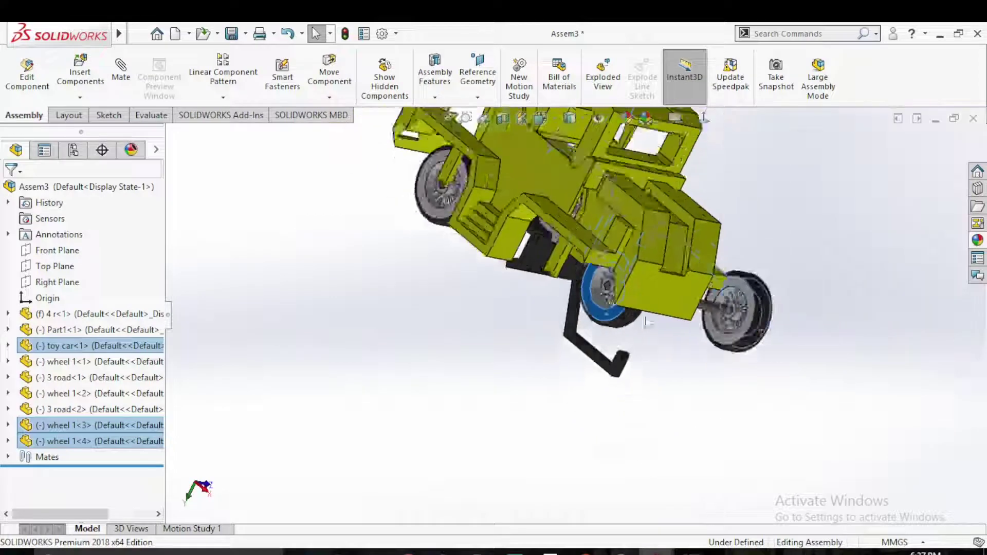
{"action": "scroll", "coordinate": [508, 283], "scroll_direction": "down", "scroll_amount": 5}
{"action": "left_click", "coordinate": [512, 271]}
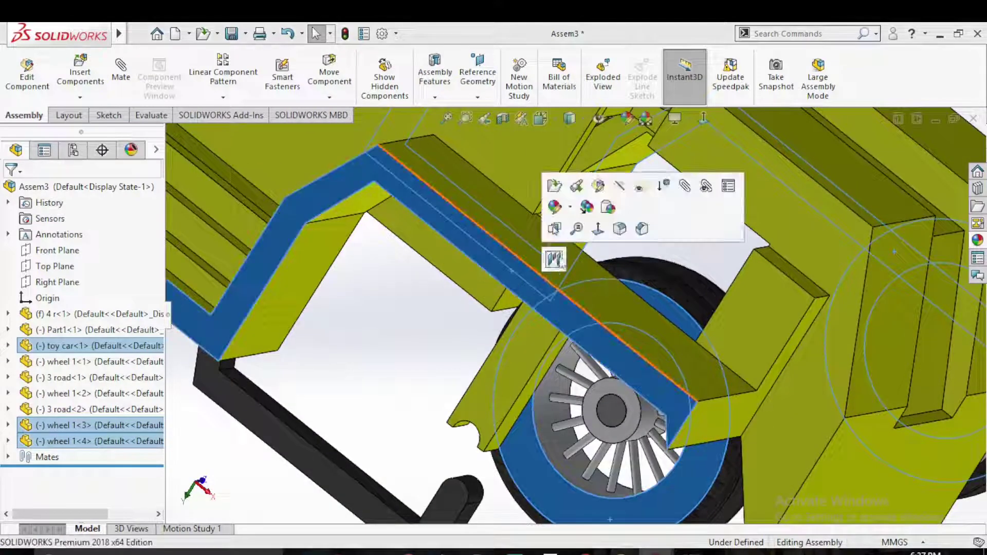
{"action": "left_click", "coordinate": [555, 257]}
Mate wheel 1<1>'s face coincident to the frame face and view the whole car.
{"action": "scroll", "coordinate": [554, 327], "scroll_direction": "up", "scroll_amount": 3}
{"action": "scroll", "coordinate": [554, 327], "scroll_direction": "up", "scroll_amount": 2}
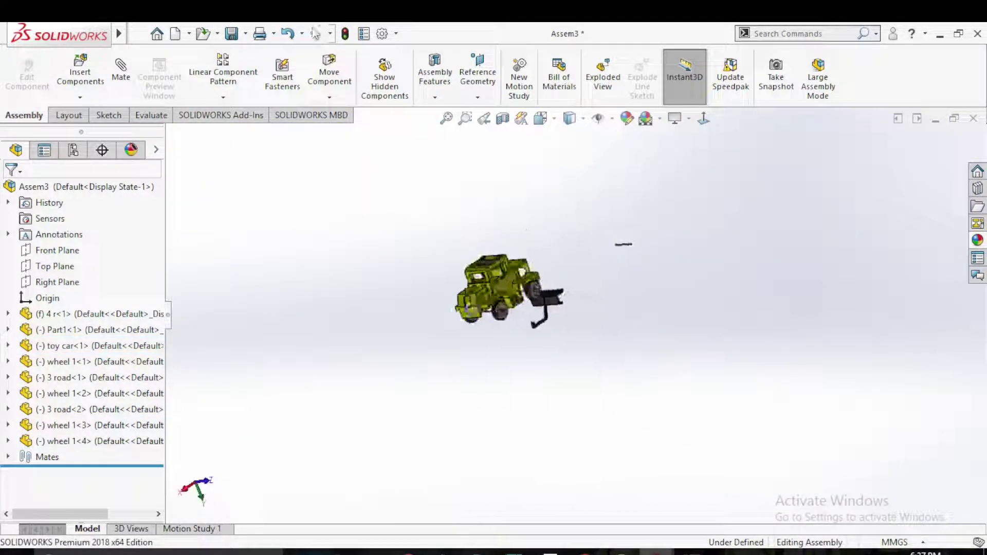
{"action": "scroll", "coordinate": [498, 249], "scroll_direction": "down", "scroll_amount": 8}
{"action": "left_click", "coordinate": [524, 249]}
{"action": "left_click", "coordinate": [511, 310], "text": "ctrl"}
{"action": "scroll", "coordinate": [520, 349], "scroll_direction": "up", "scroll_amount": 3}
{"action": "scroll", "coordinate": [520, 348], "scroll_direction": "up", "scroll_amount": 2}
{"action": "scroll", "coordinate": [516, 263], "scroll_direction": "down", "scroll_amount": 8}
{"action": "left_click", "coordinate": [517, 263]}
{"action": "left_click", "coordinate": [409, 235], "text": "ctrl"}
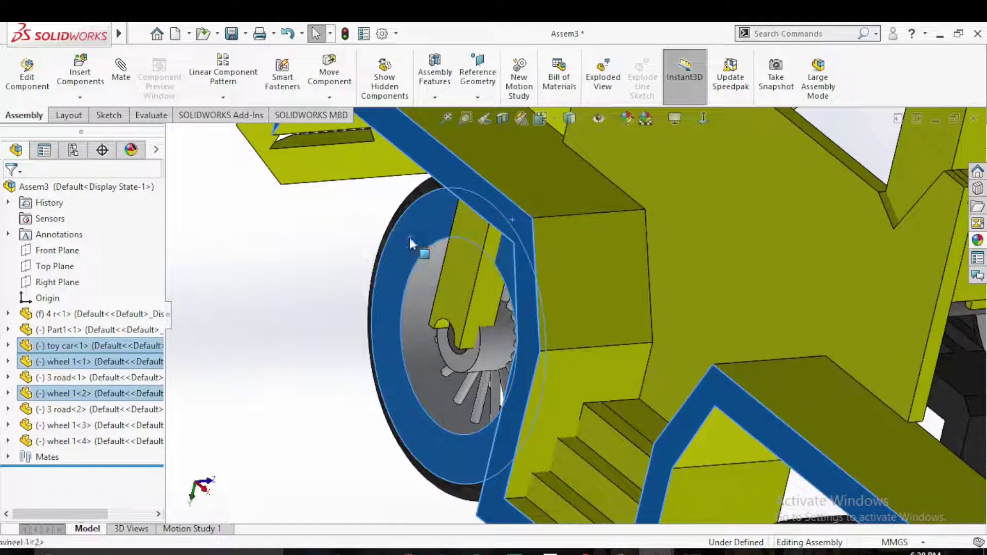
{"action": "left_click", "coordinate": [451, 224]}
{"action": "key", "text": "f"}
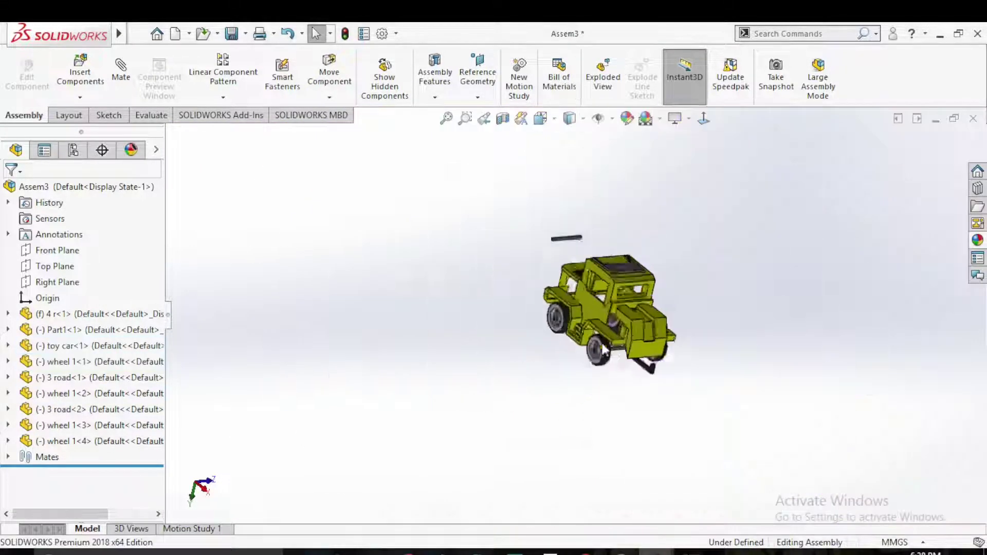
{"action": "mouse_move", "coordinate": [565, 287]}
{"action": "middle_mouse_down"}
{"action": "mouse_move", "coordinate": [539, 294]}
{"action": "mouse_move", "coordinate": [503, 264]}
{"action": "middle_mouse_up"}
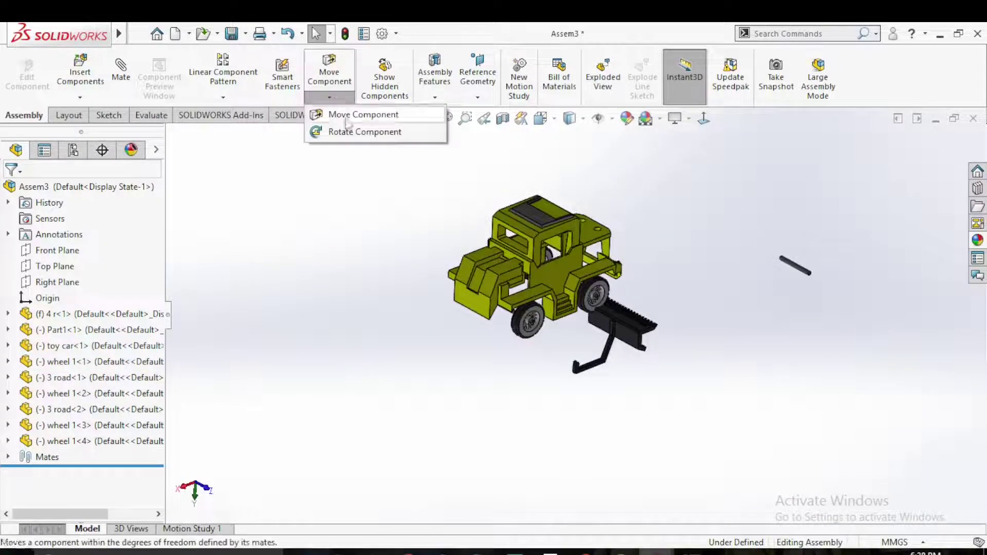
Rotate the toothed blade arm upright with Rotate Component.
{"action": "right_click_drag", "start_coordinate": [615, 310], "coordinate": [630, 327]}
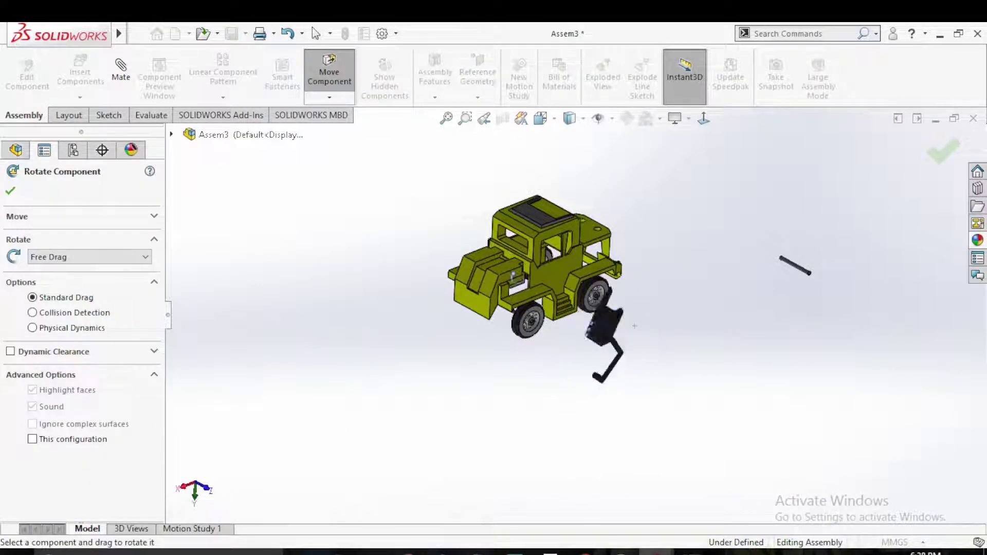
{"action": "left_click", "coordinate": [11, 190]}
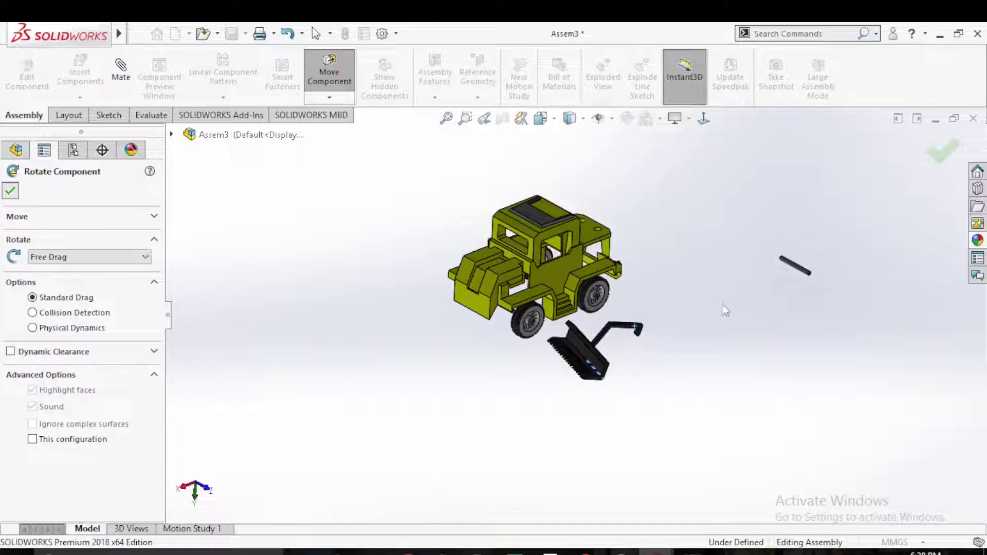
{"action": "scroll", "coordinate": [770, 273], "scroll_direction": "down", "scroll_amount": 3}
Select the small rod and the face of the arm's hook.
{"action": "left_click", "coordinate": [812, 245]}
{"action": "scroll", "coordinate": [545, 365], "scroll_direction": "down", "scroll_amount": 5}
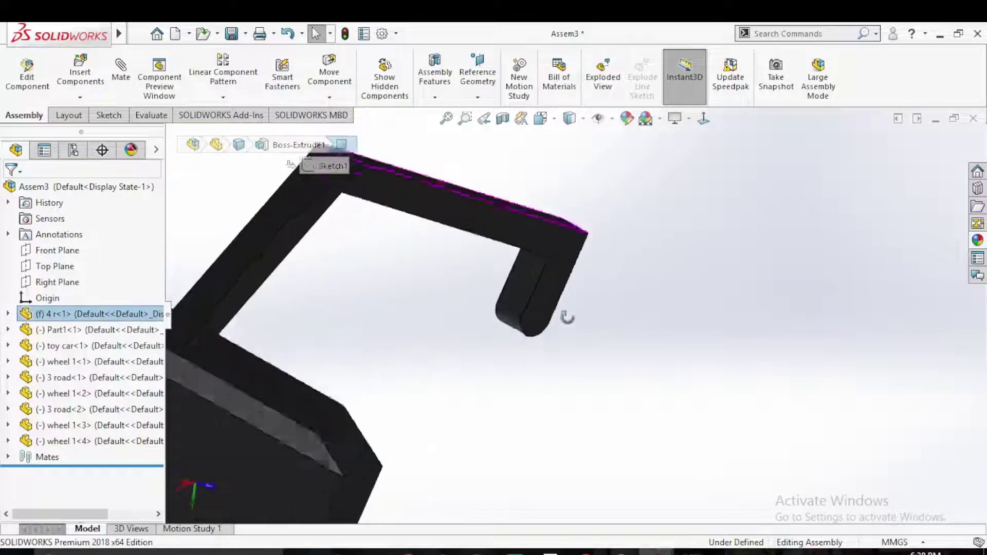
{"action": "scroll", "coordinate": [501, 334], "scroll_direction": "down", "scroll_amount": 2}
{"action": "left_click", "coordinate": [494, 332]}
{"action": "left_click", "coordinate": [576, 315]}
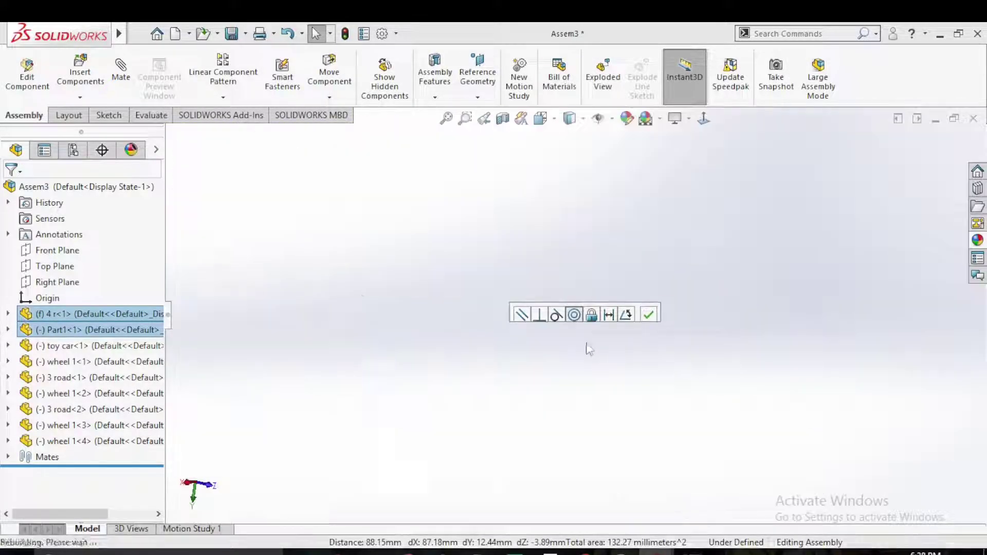
{"action": "scroll", "coordinate": [670, 286], "scroll_direction": "up", "scroll_amount": 5}
{"action": "scroll", "coordinate": [643, 315], "scroll_direction": "down", "scroll_amount": 5}
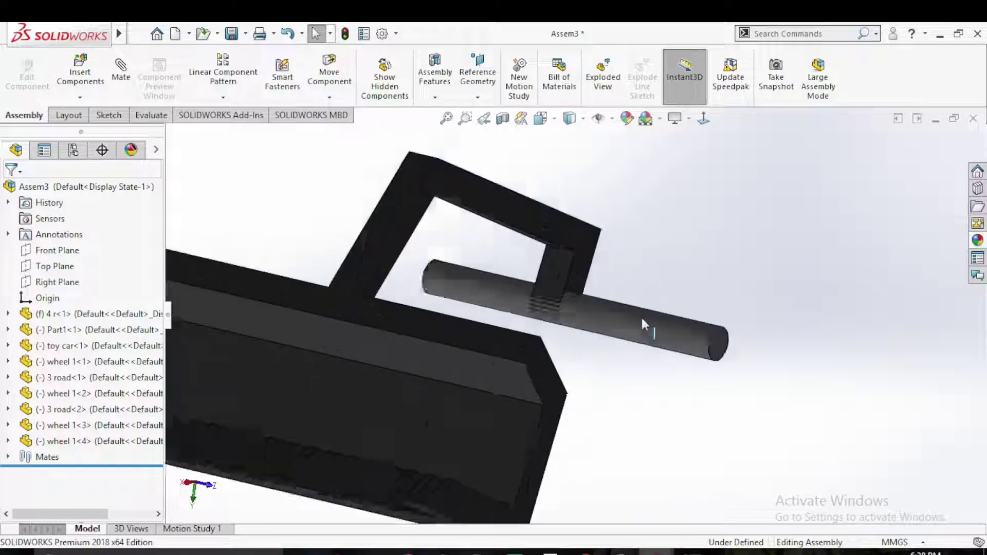
{"action": "scroll", "coordinate": [738, 353], "scroll_direction": "down", "scroll_amount": 2}
Mate the rod's cylindrical face concentric through the arm's hook.
{"action": "left_click", "coordinate": [738, 353]}
{"action": "left_click", "coordinate": [518, 201], "text": "ctrl"}
{"action": "scroll", "coordinate": [518, 200], "scroll_direction": "up", "scroll_amount": 5}
{"action": "scroll", "coordinate": [447, 268], "scroll_direction": "down", "scroll_amount": 5}
{"action": "scroll", "coordinate": [418, 294], "scroll_direction": "down", "scroll_amount": 2}
{"action": "left_click", "coordinate": [548, 220], "text": "ctrl"}
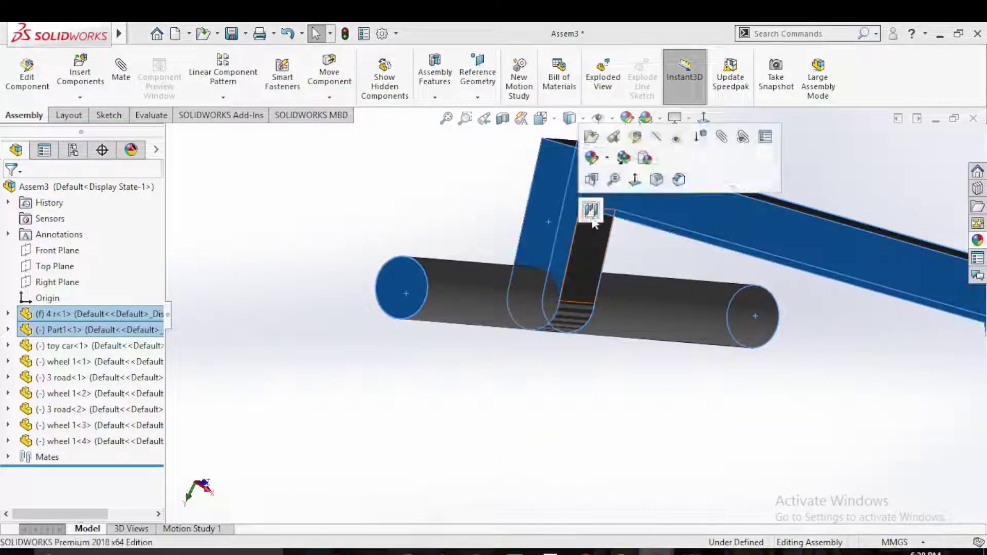
{"action": "left_click", "coordinate": [590, 212]}
{"action": "scroll", "coordinate": [533, 221], "scroll_direction": "up", "scroll_amount": 5}
{"action": "middle_click_drag", "start_coordinate": [533, 221], "coordinate": [662, 364]}
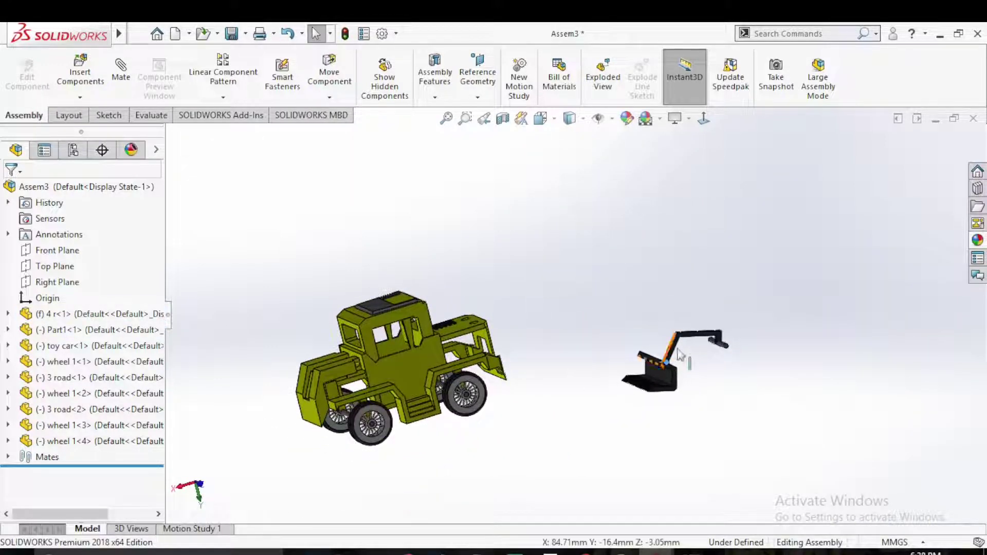
Float the rod, move the arm to the car's front, and select the car body.
{"action": "scroll", "coordinate": [672, 322], "scroll_direction": "down", "scroll_amount": 5}
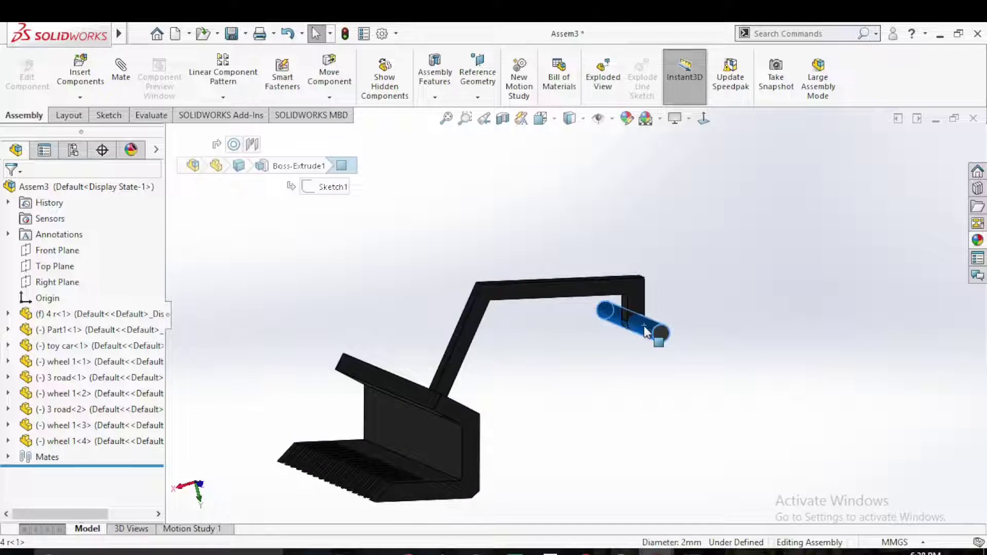
{"action": "right_click", "coordinate": [646, 332]}
{"action": "left_click", "coordinate": [663, 264]}
{"action": "scroll", "coordinate": [565, 308], "scroll_direction": "up", "scroll_amount": 5}
{"action": "mouse_move", "coordinate": [553, 304]}
{"action": "left_mouse_down"}
{"action": "mouse_move", "coordinate": [278, 406]}
{"action": "mouse_move", "coordinate": [602, 327]}
{"action": "mouse_move", "coordinate": [343, 302]}
{"action": "left_mouse_up"}
{"action": "scroll", "coordinate": [532, 239], "scroll_direction": "up", "scroll_amount": 2}
{"action": "left_click", "coordinate": [533, 240]}
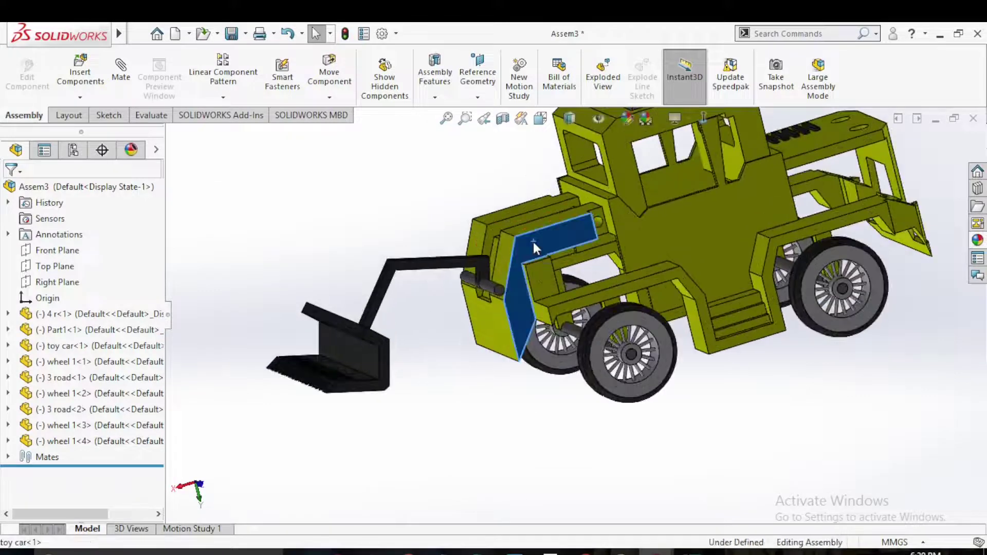
Fix the car body in place and mate the blade arm's pin concentric to the car's front hole.
{"action": "right_click", "coordinate": [533, 239]}
{"action": "left_click", "coordinate": [568, 256]}
{"action": "scroll", "coordinate": [514, 334], "scroll_direction": "down", "scroll_amount": 2}
{"action": "scroll", "coordinate": [566, 339], "scroll_direction": "down", "scroll_amount": 3}
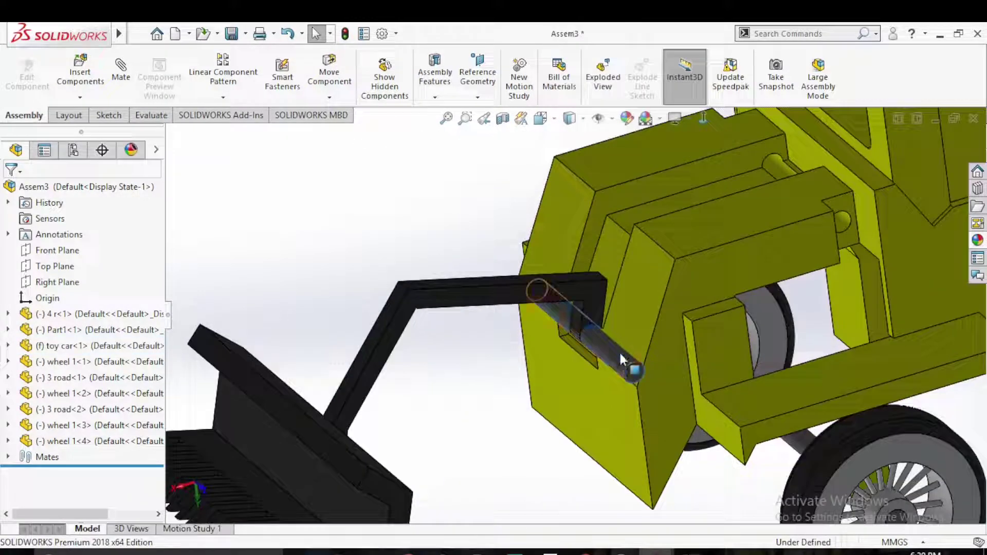
{"action": "left_click", "coordinate": [618, 351]}
{"action": "scroll", "coordinate": [673, 298], "scroll_direction": "down", "scroll_amount": 4}
{"action": "left_click", "coordinate": [629, 343], "text": "ctrl"}
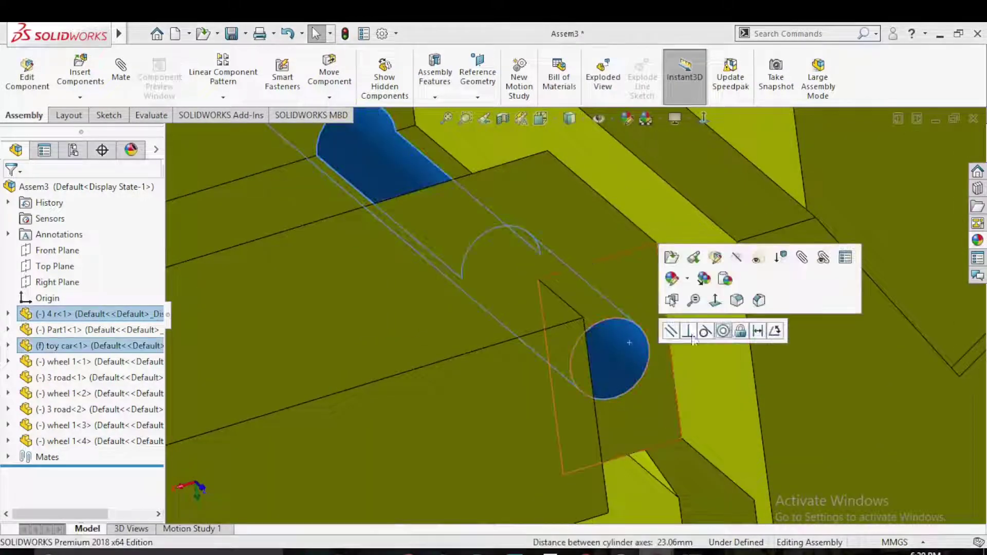
Mate the arm's plate face flat against the car body's face.
{"action": "scroll", "coordinate": [636, 350], "scroll_direction": "up", "scroll_amount": 3}
{"action": "scroll", "coordinate": [611, 303], "scroll_direction": "up", "scroll_amount": 3}
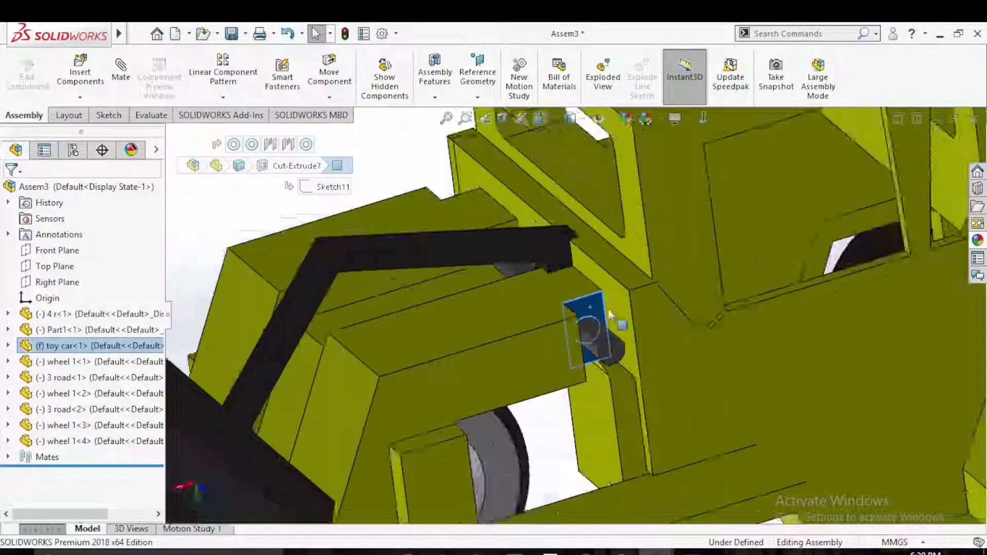
{"action": "scroll", "coordinate": [609, 309], "scroll_direction": "up", "scroll_amount": 2}
{"action": "scroll", "coordinate": [599, 348], "scroll_direction": "down", "scroll_amount": 3}
{"action": "left_click", "coordinate": [589, 316], "text": "ctrl"}
{"action": "scroll", "coordinate": [591, 316], "scroll_direction": "up", "scroll_amount": 4}
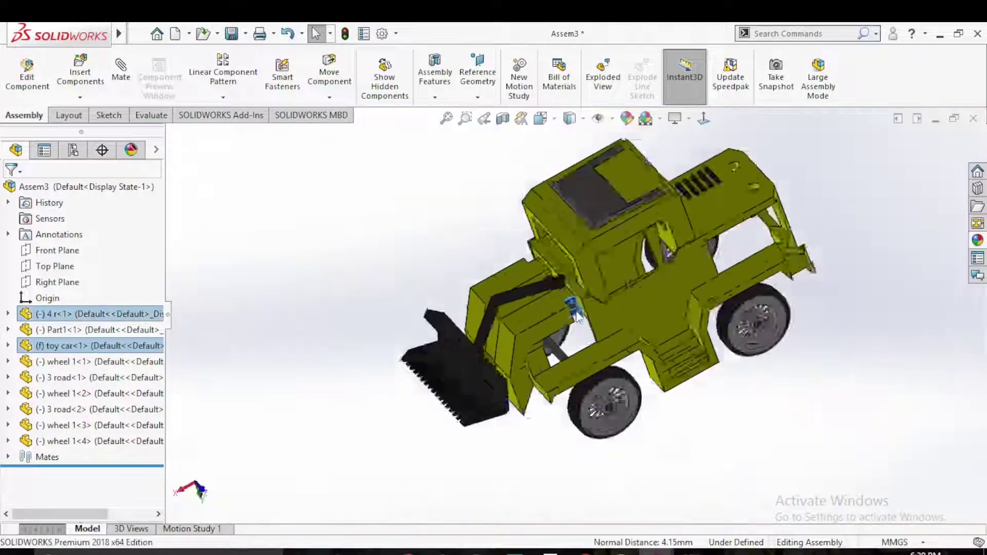
{"action": "middle_click_drag", "start_coordinate": [591, 316], "coordinate": [596, 267]}
{"action": "scroll", "coordinate": [594, 313], "scroll_direction": "down", "scroll_amount": 4}
{"action": "scroll", "coordinate": [590, 303], "scroll_direction": "down", "scroll_amount": 3}
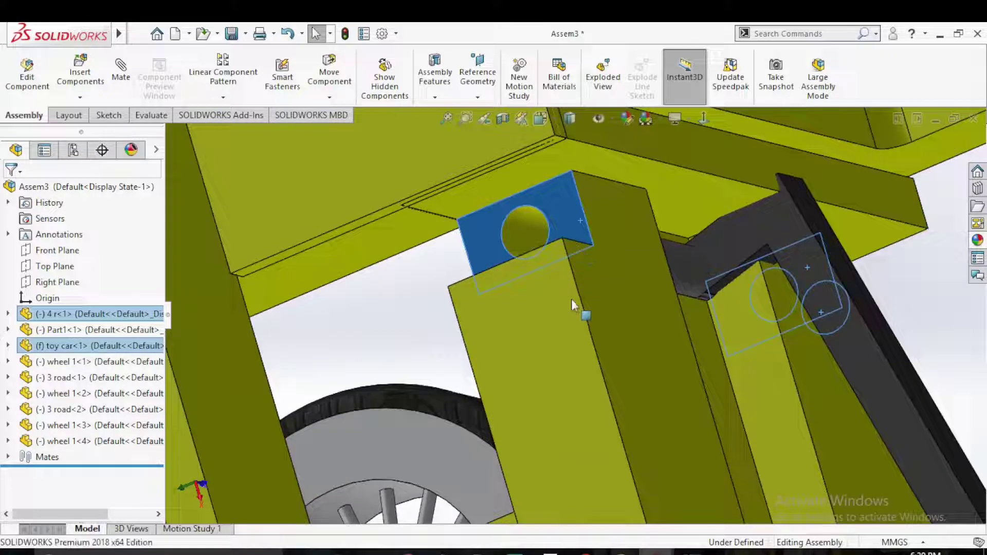
{"action": "scroll", "coordinate": [570, 301], "scroll_direction": "up", "scroll_amount": 3}
{"action": "scroll", "coordinate": [527, 264], "scroll_direction": "down", "scroll_amount": 3}
{"action": "left_click", "coordinate": [482, 232]}
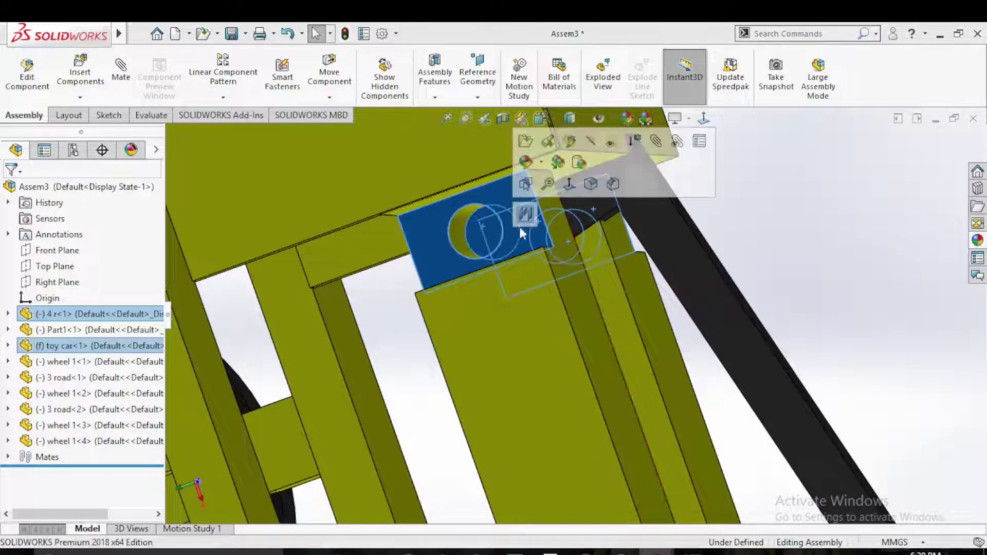
Orbit around the completed loader to inspect the mounted blade from several angles.
{"action": "scroll", "coordinate": [595, 263], "scroll_direction": "up", "scroll_amount": 5}
{"action": "scroll", "coordinate": [607, 307], "scroll_direction": "up", "scroll_amount": 5}
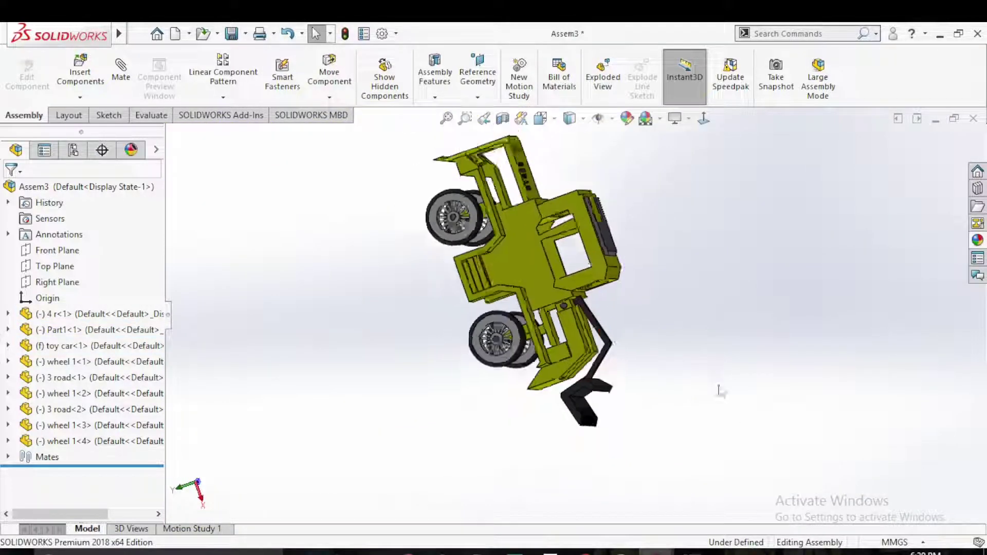
{"action": "middle_click_drag", "start_coordinate": [718, 389], "coordinate": [590, 314]}
{"action": "scroll", "coordinate": [460, 323], "scroll_direction": "down", "scroll_amount": 5}
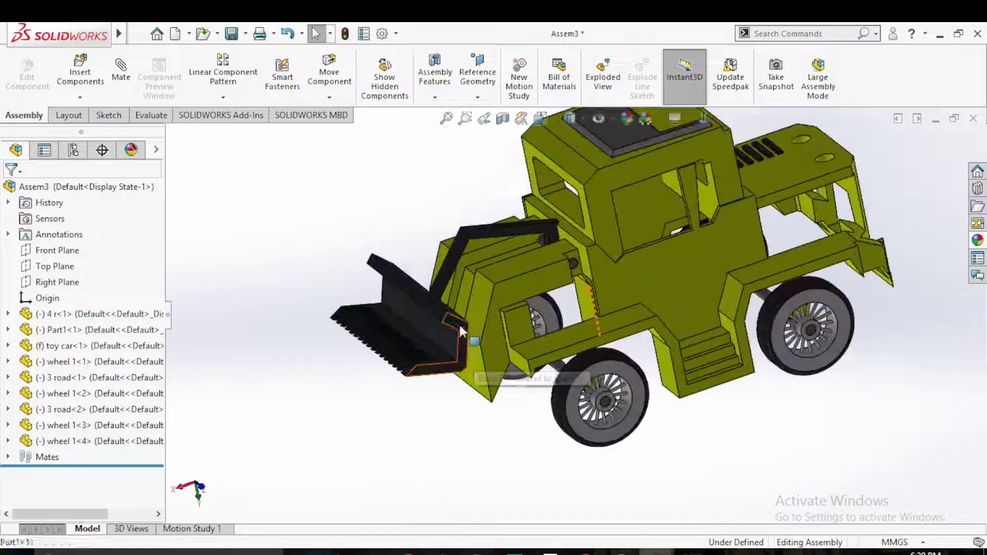
{"action": "scroll", "coordinate": [531, 479], "scroll_direction": "up", "scroll_amount": 3}
{"action": "middle_click_drag", "start_coordinate": [586, 392], "coordinate": [627, 494]}
{"action": "scroll", "coordinate": [627, 493], "scroll_direction": "up", "scroll_amount": 3}
{"action": "scroll", "coordinate": [642, 360], "scroll_direction": "down", "scroll_amount": 3}
{"action": "scroll", "coordinate": [642, 360], "scroll_direction": "up", "scroll_amount": 2}
{"action": "middle_click_drag", "start_coordinate": [591, 323], "coordinate": [565, 329]}
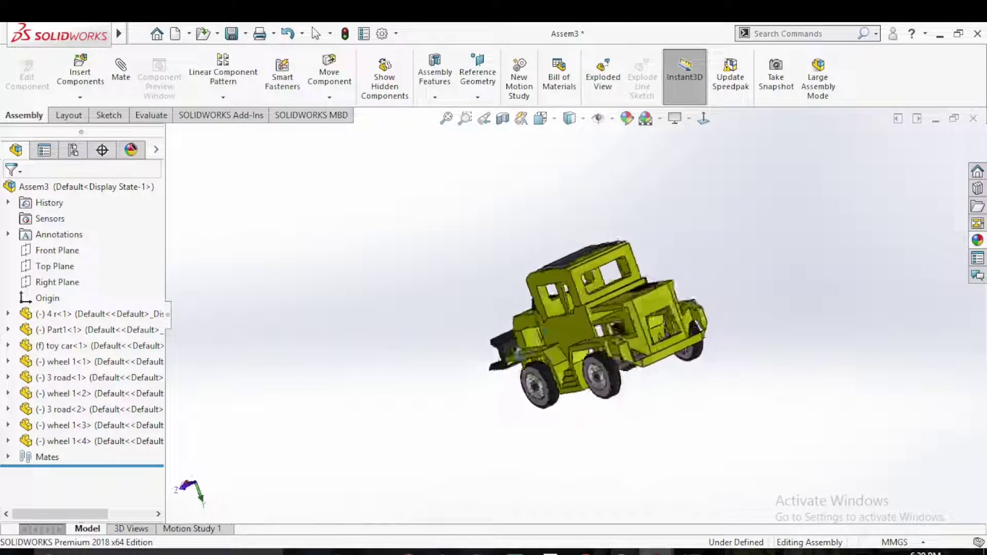
{"action": "middle_click_drag", "start_coordinate": [532, 405], "coordinate": [616, 416]}
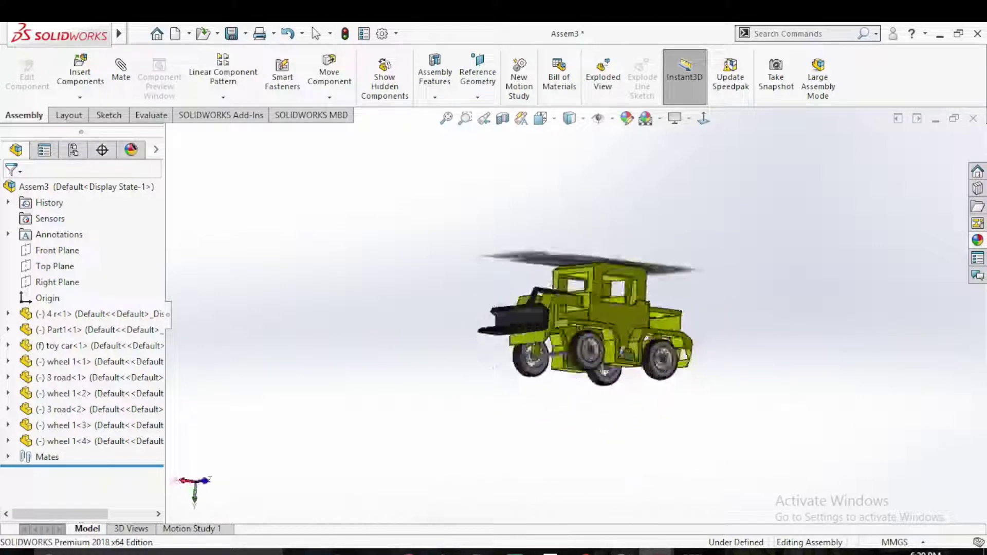
{"action": "middle_click_drag", "start_coordinate": [617, 358], "coordinate": [637, 445]}
{"action": "scroll", "coordinate": [628, 391], "scroll_direction": "down", "scroll_amount": 3}
{"action": "mouse_move", "coordinate": [628, 391]}
{"action": "middle_mouse_down"}
{"action": "mouse_move", "coordinate": [540, 416]}
{"action": "mouse_move", "coordinate": [667, 430]}
{"action": "mouse_move", "coordinate": [654, 478]}
{"action": "mouse_move", "coordinate": [625, 484]}
{"action": "middle_mouse_up"}
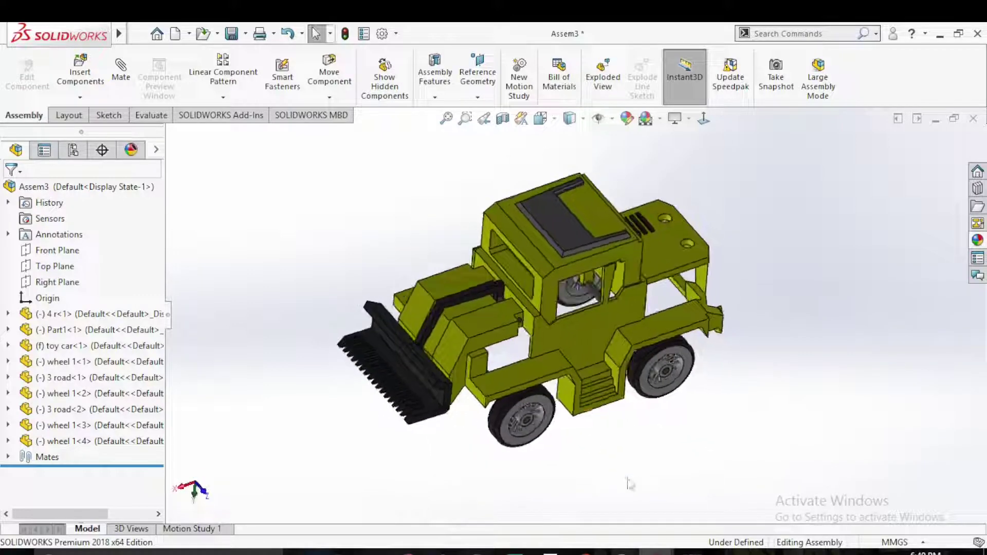